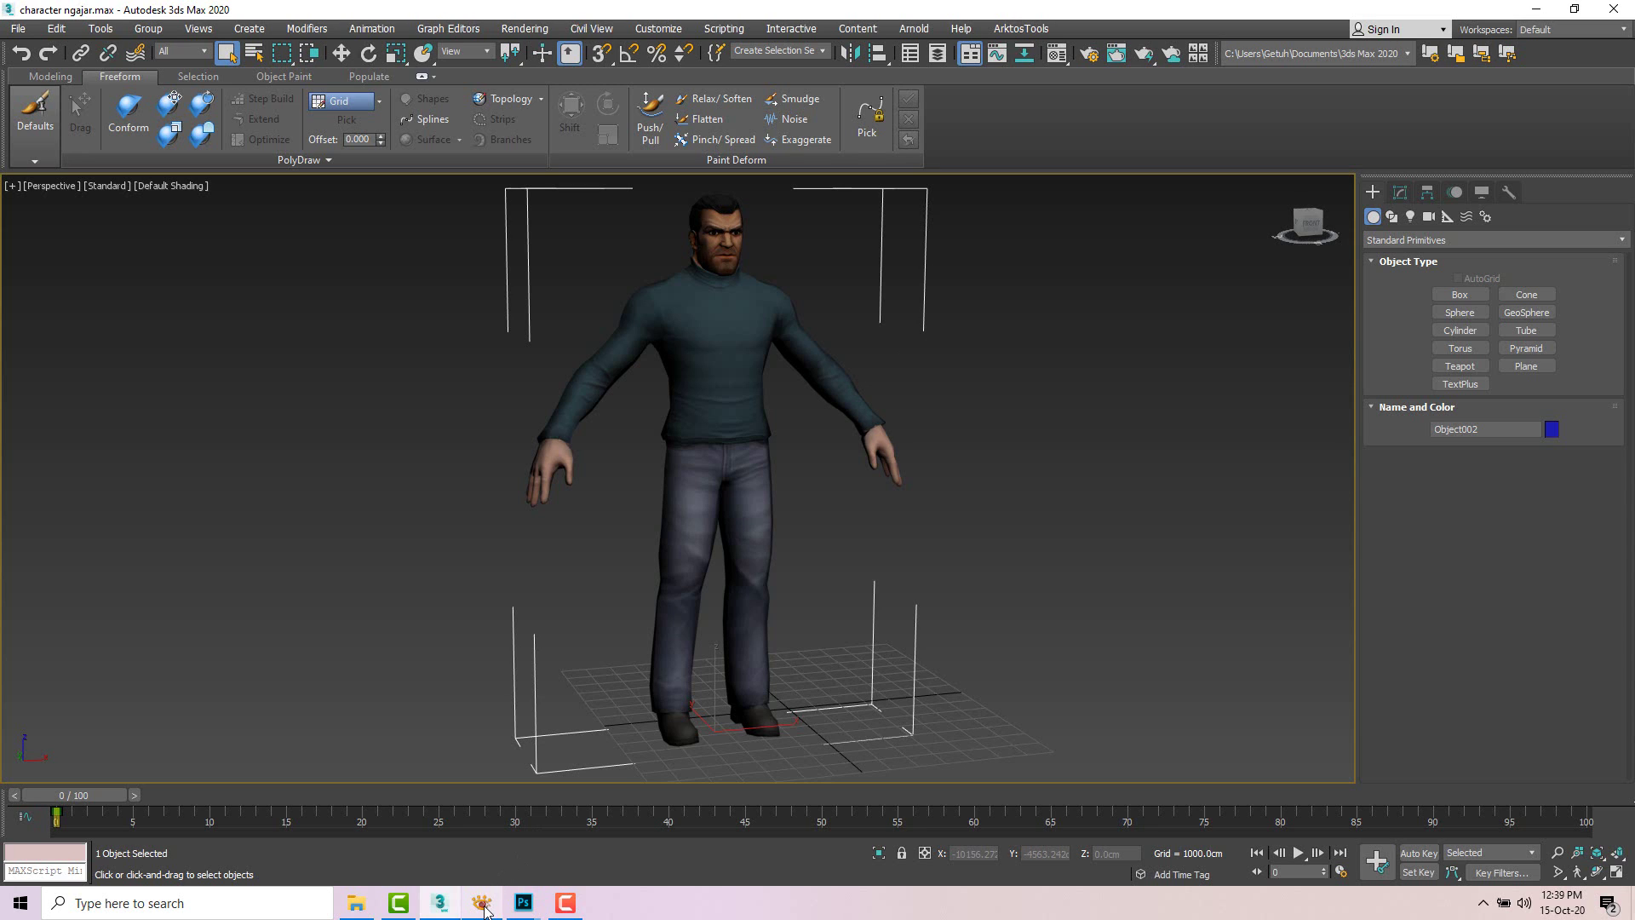
Step: Switch to XnView and compare the body_front.png and body_left.png character reference images
mouse_move(485, 910)
left_click(481, 831)
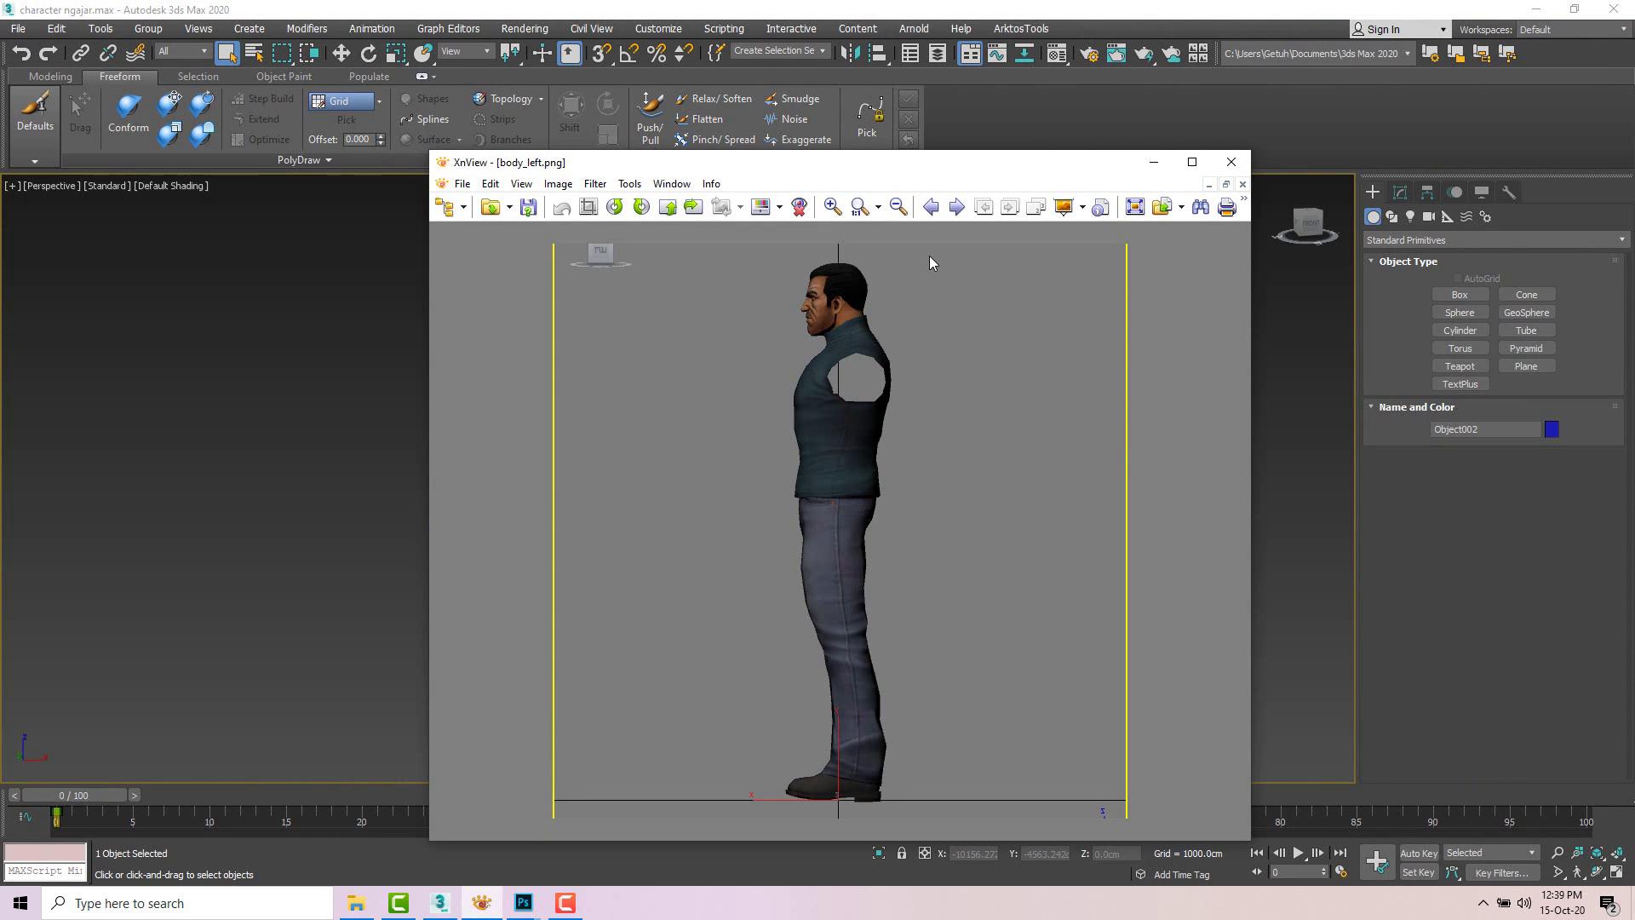
left_click(932, 207)
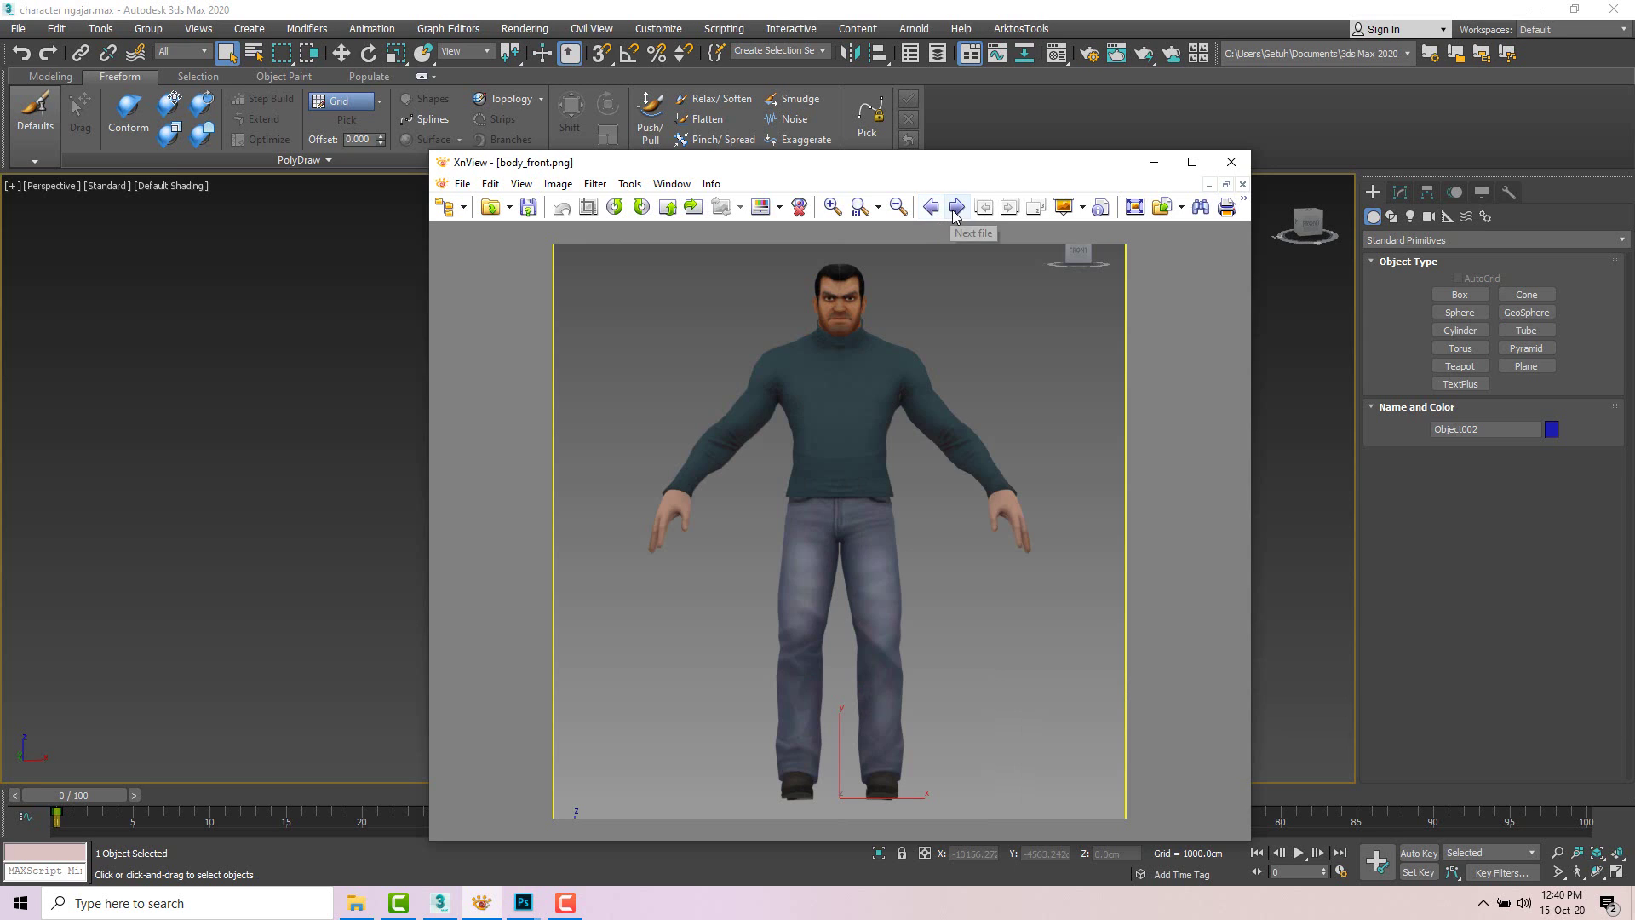
left_click(955, 213)
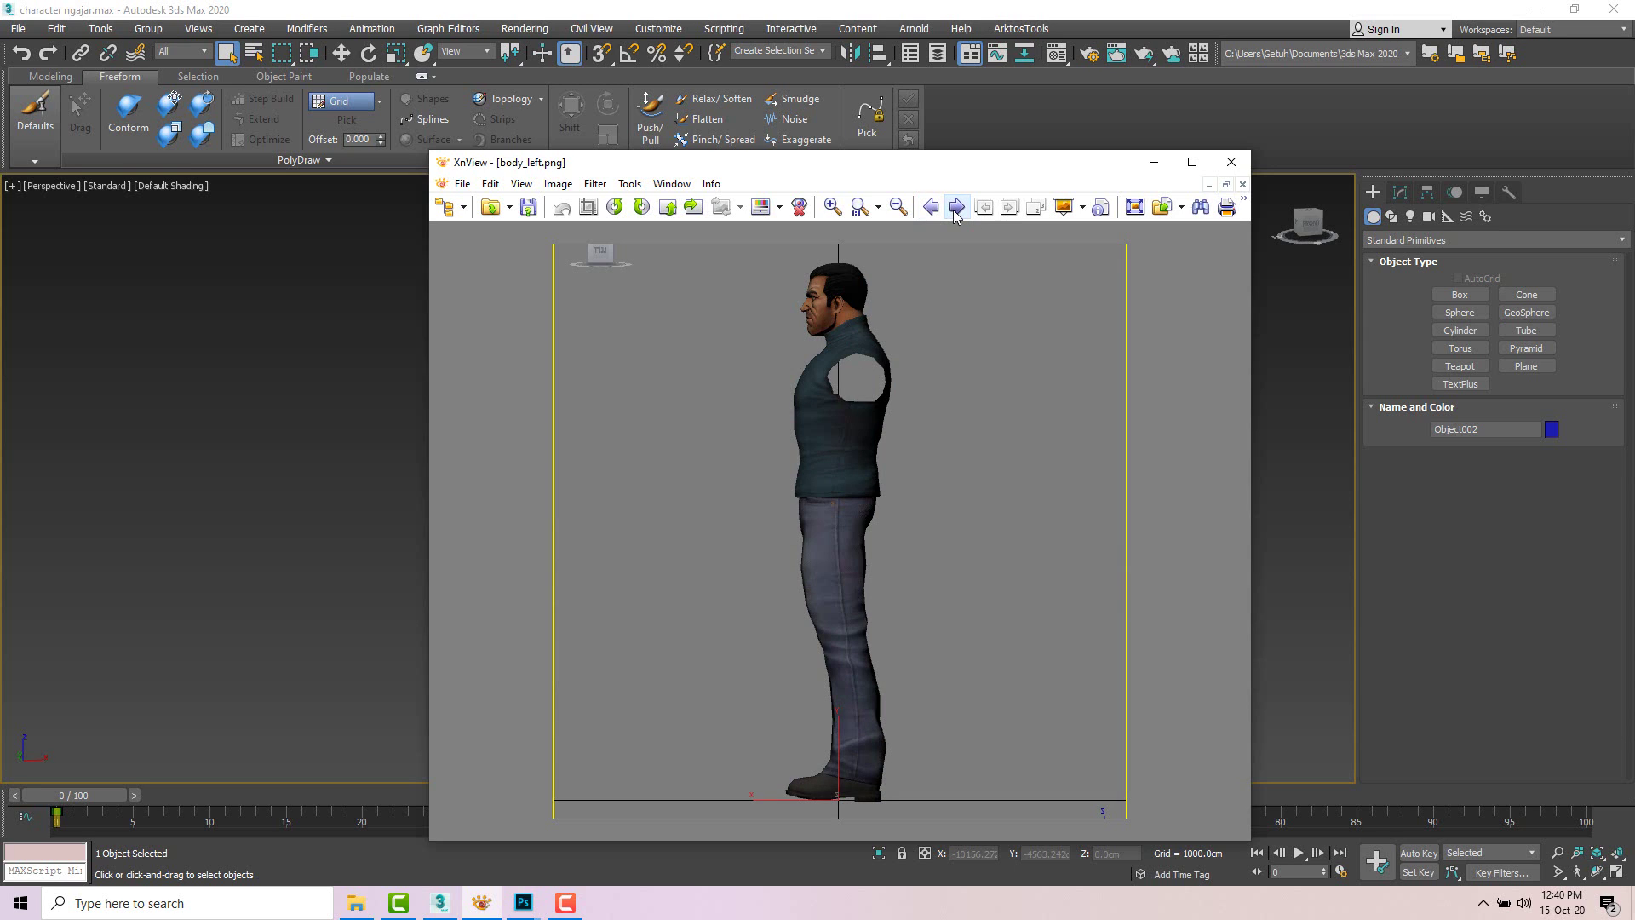
left_click(941, 212)
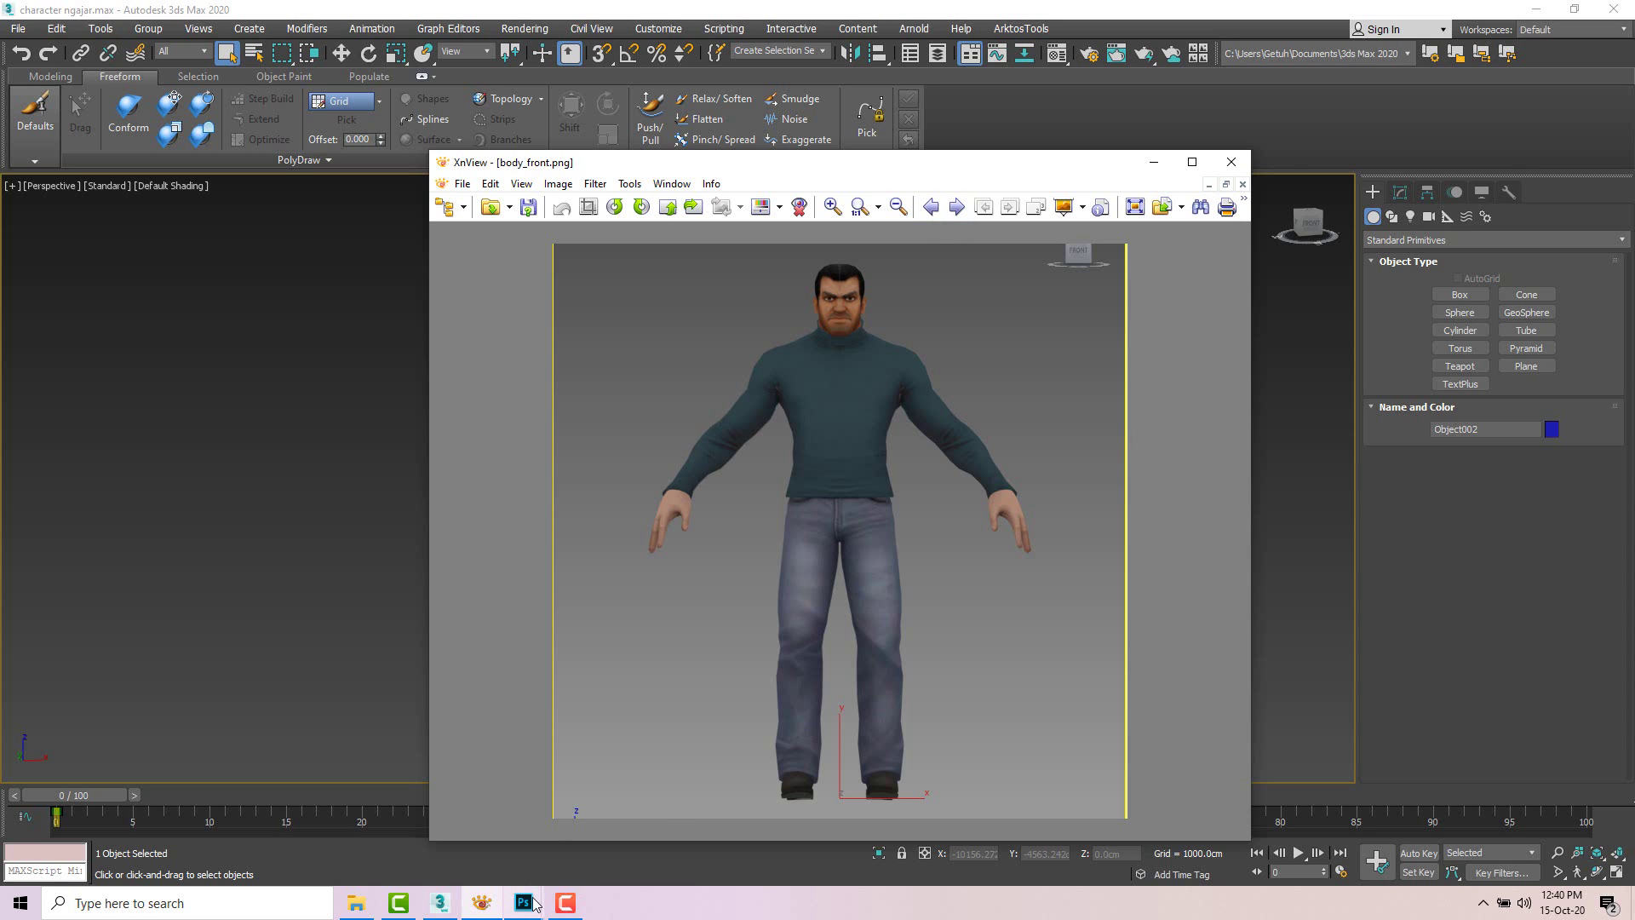
Step: Switch to Photoshop, minimize the XnView window and shift the body_front.png document window slightly
mouse_move(535, 904)
left_click(500, 843)
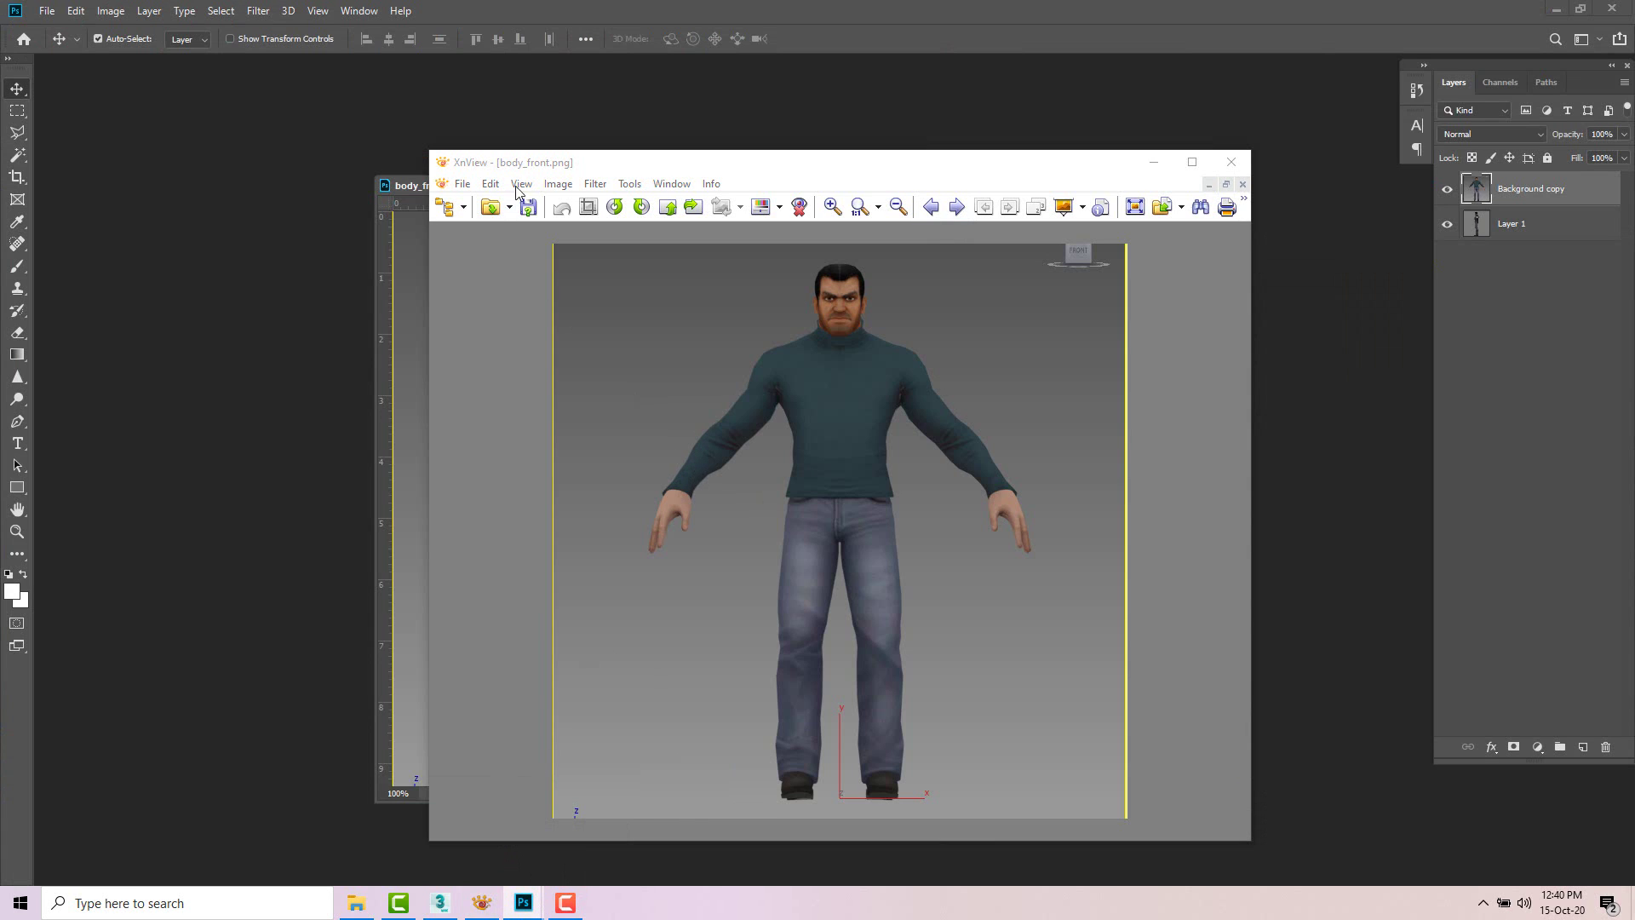
left_click(1154, 162)
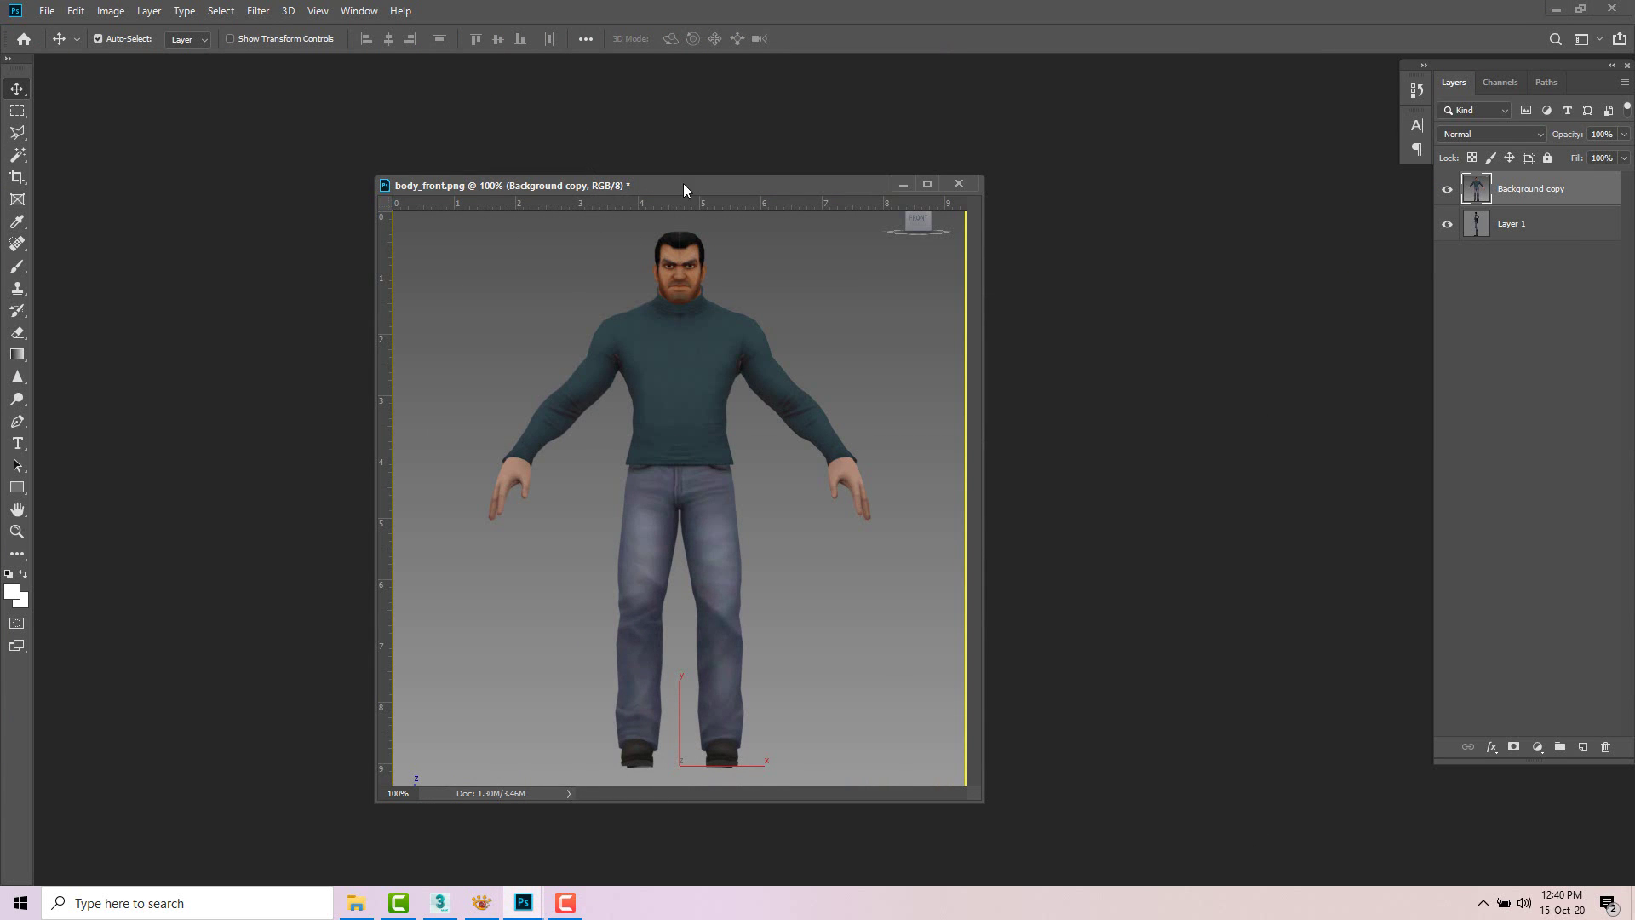
left_click_drag(684, 185, 703, 184)
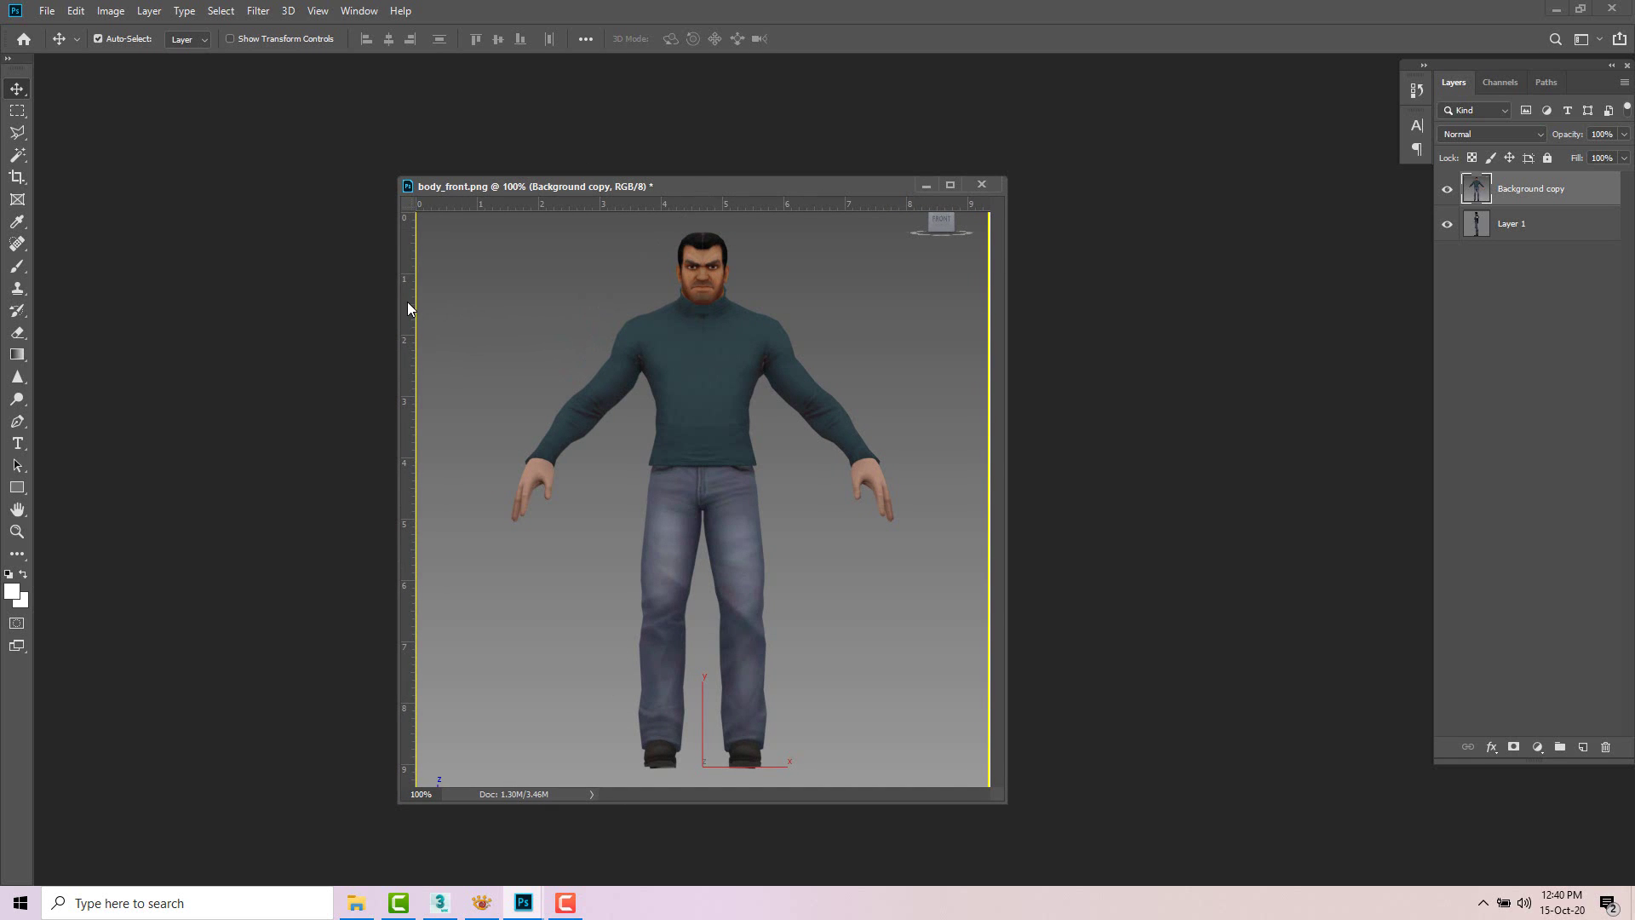
Step: Add a vertical guide through the body's centre and horizontal guides at the head top and chin, checking them against the side view layer
left_click_drag(408, 308, 703, 343)
left_click_drag(733, 205, 737, 232)
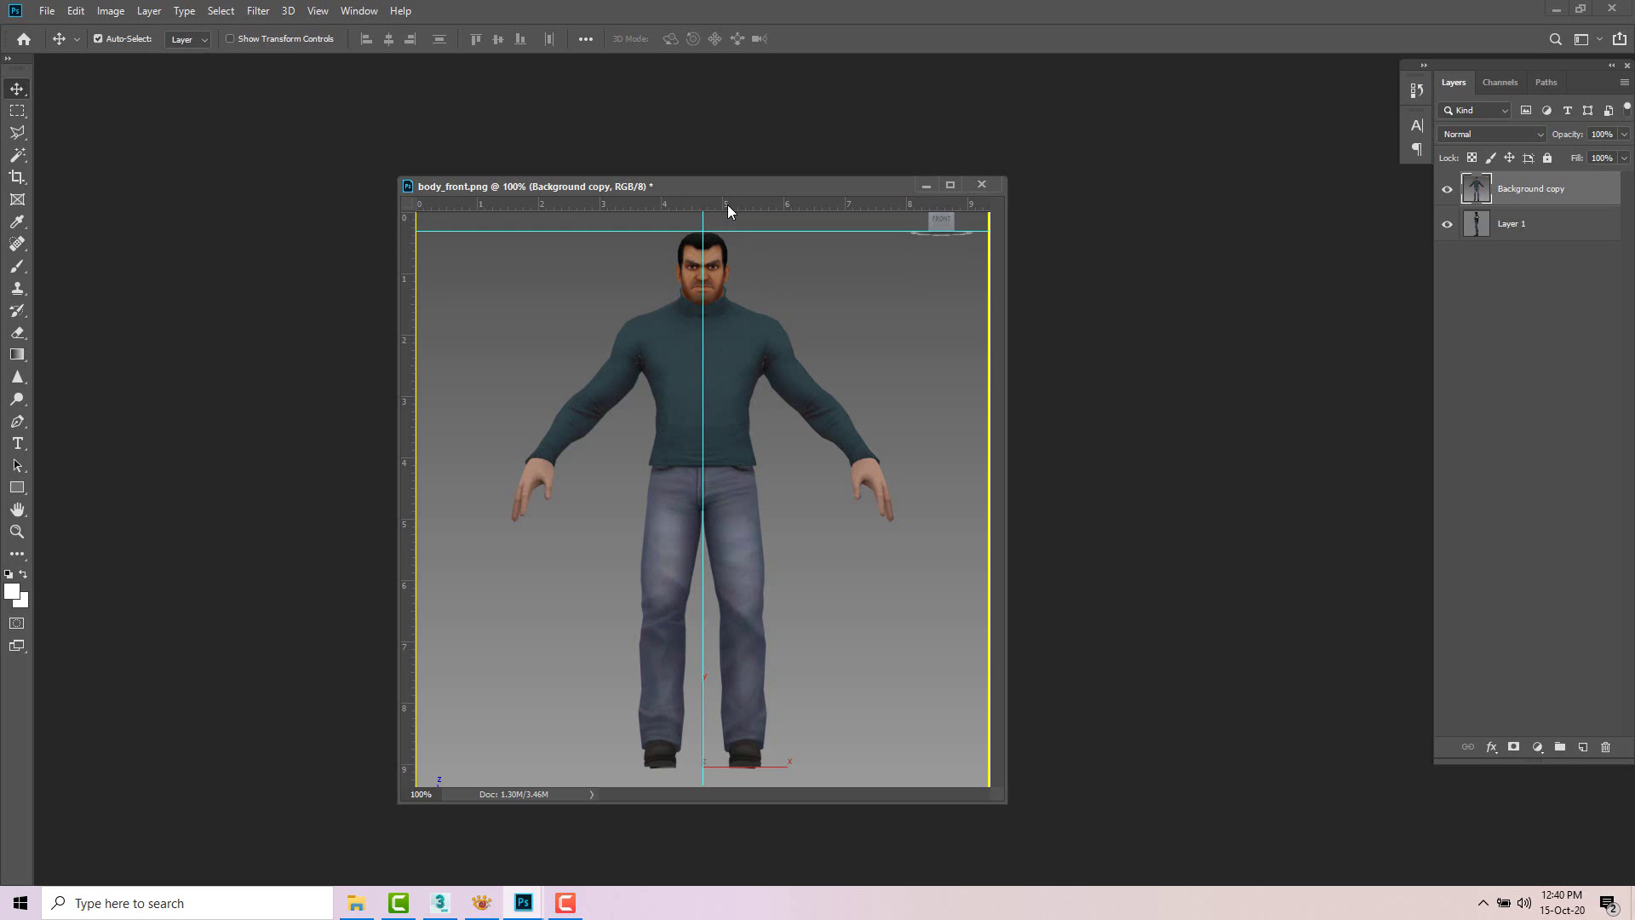
left_click_drag(729, 207, 734, 302)
left_click(1447, 190)
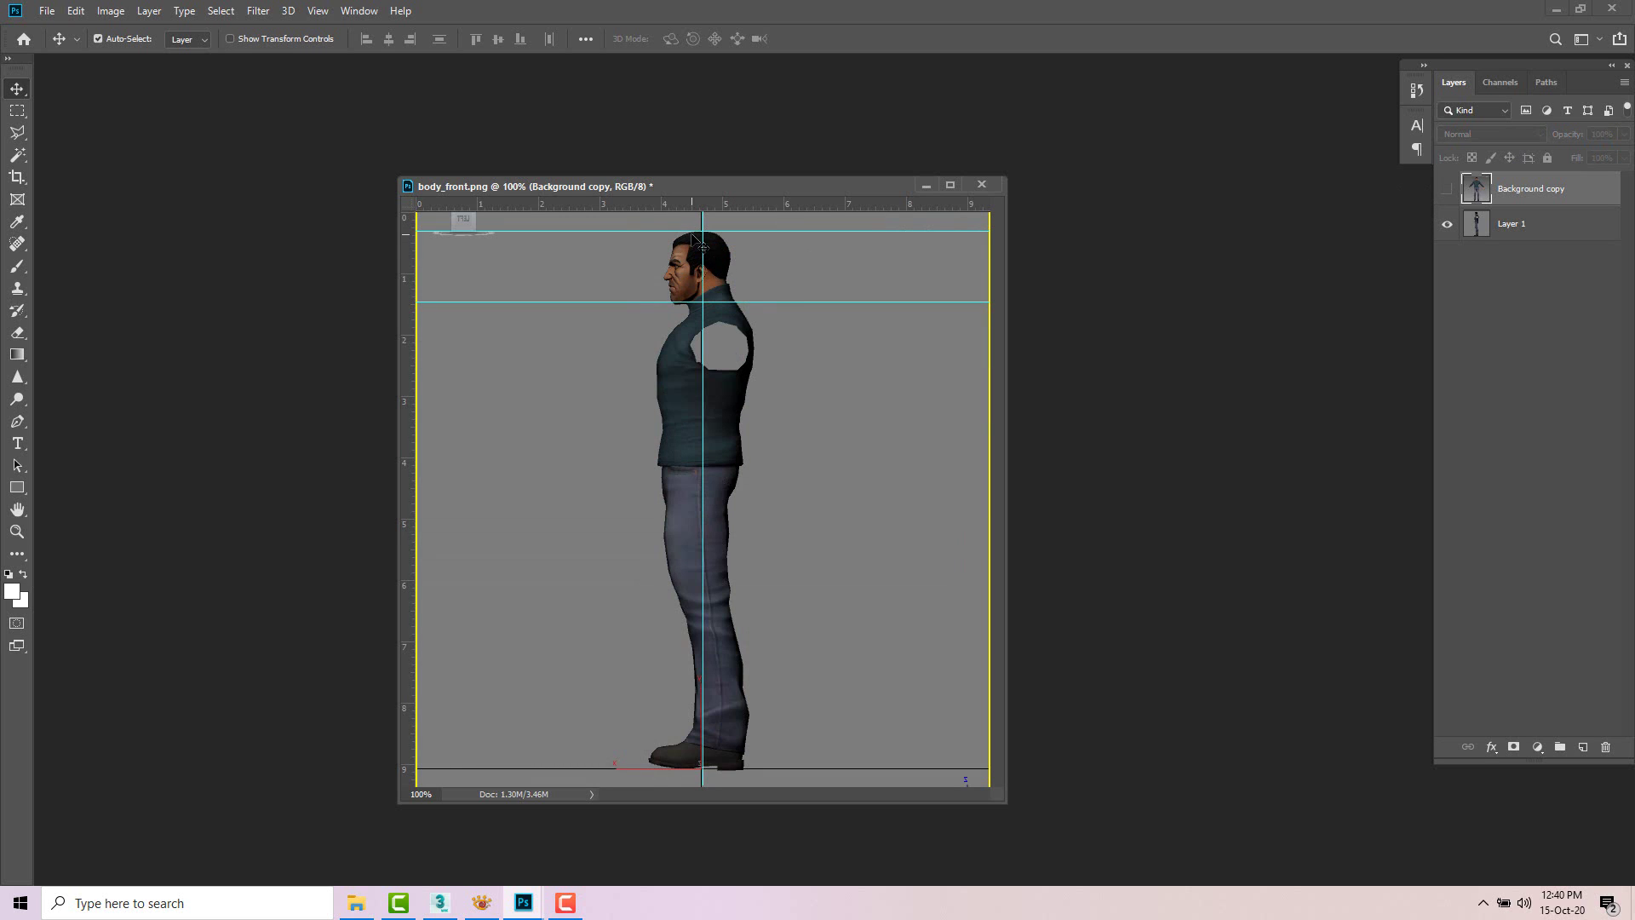
left_click(1447, 189)
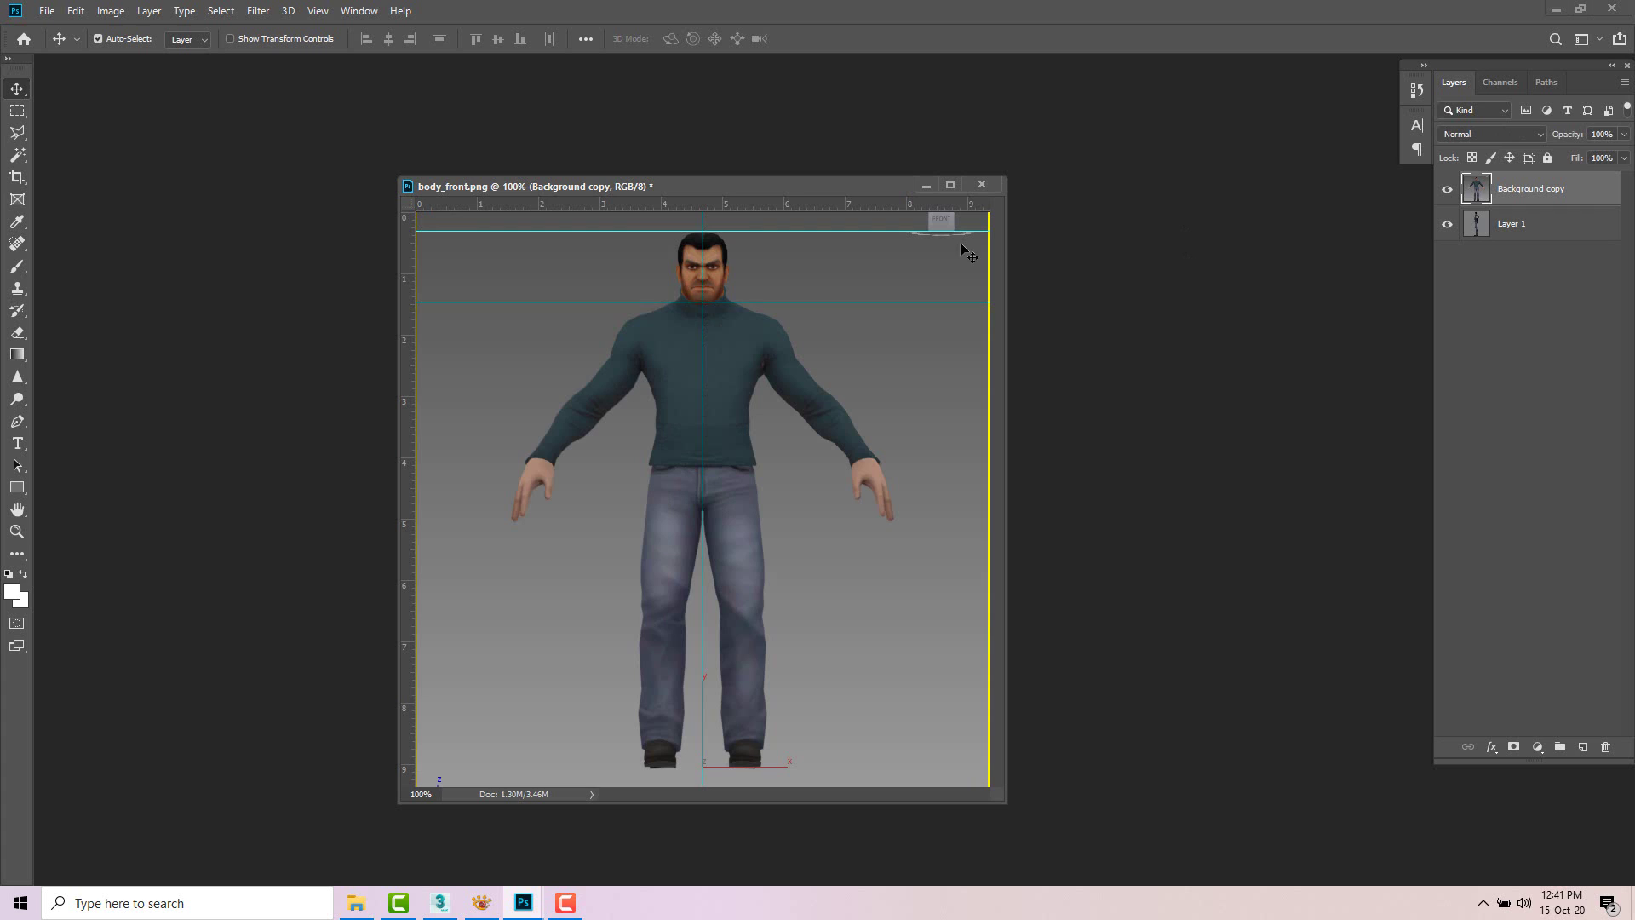
Step: Add horizontal guides at the waist and the soles, toggling the Background copy layer's visibility to compare front and side views
left_click(1449, 188)
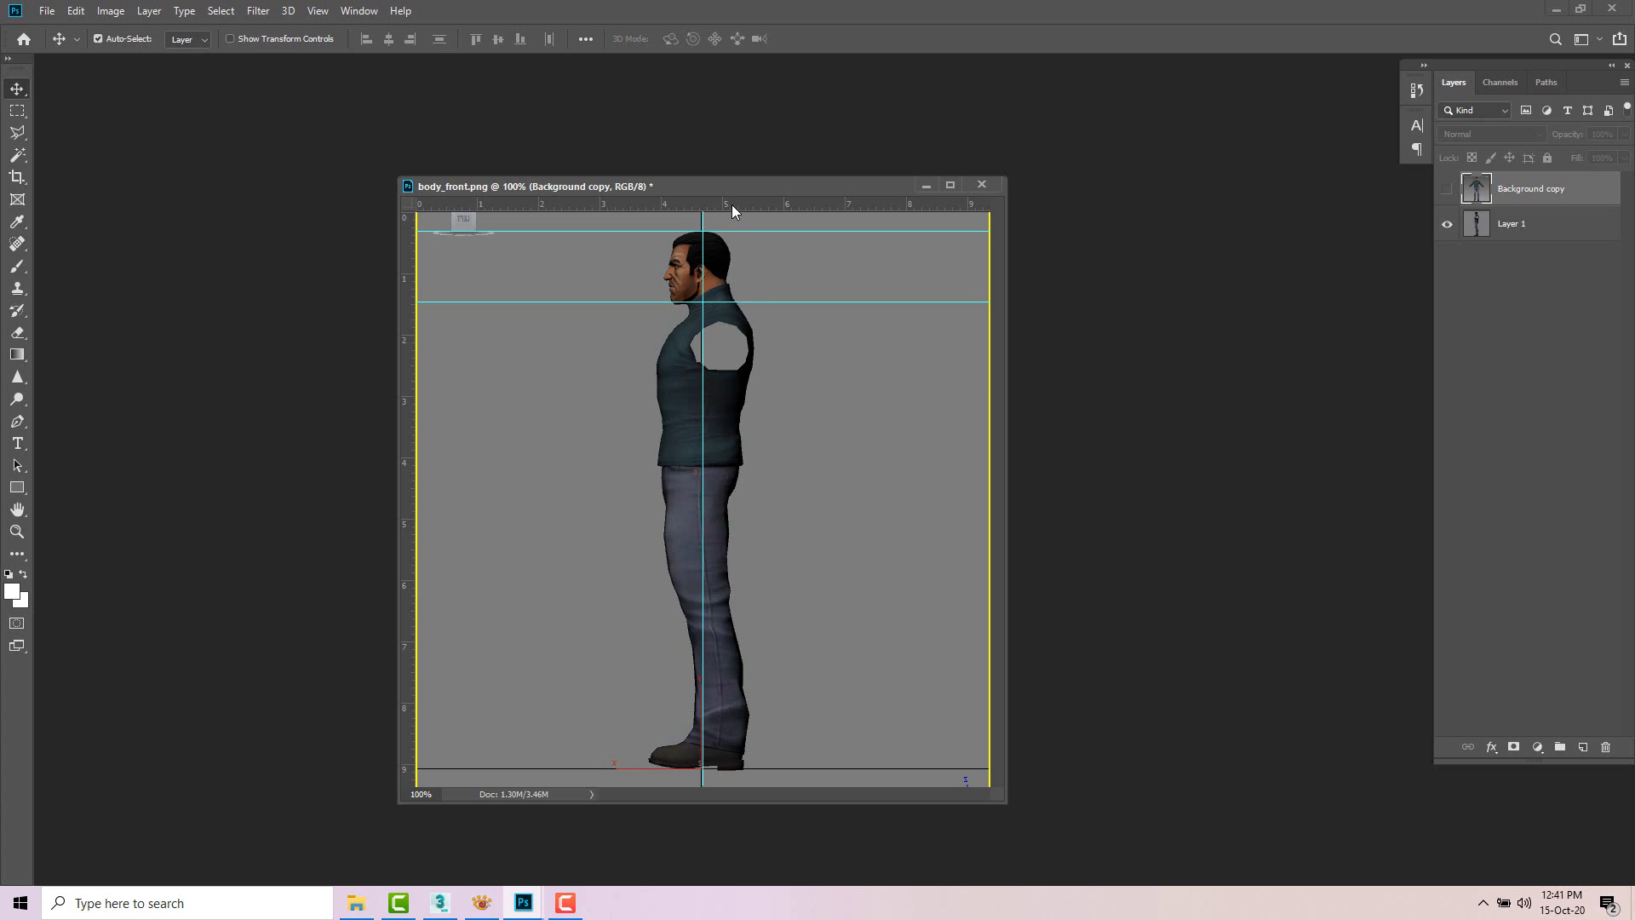
left_click_drag(733, 211, 781, 466)
left_click(1447, 188)
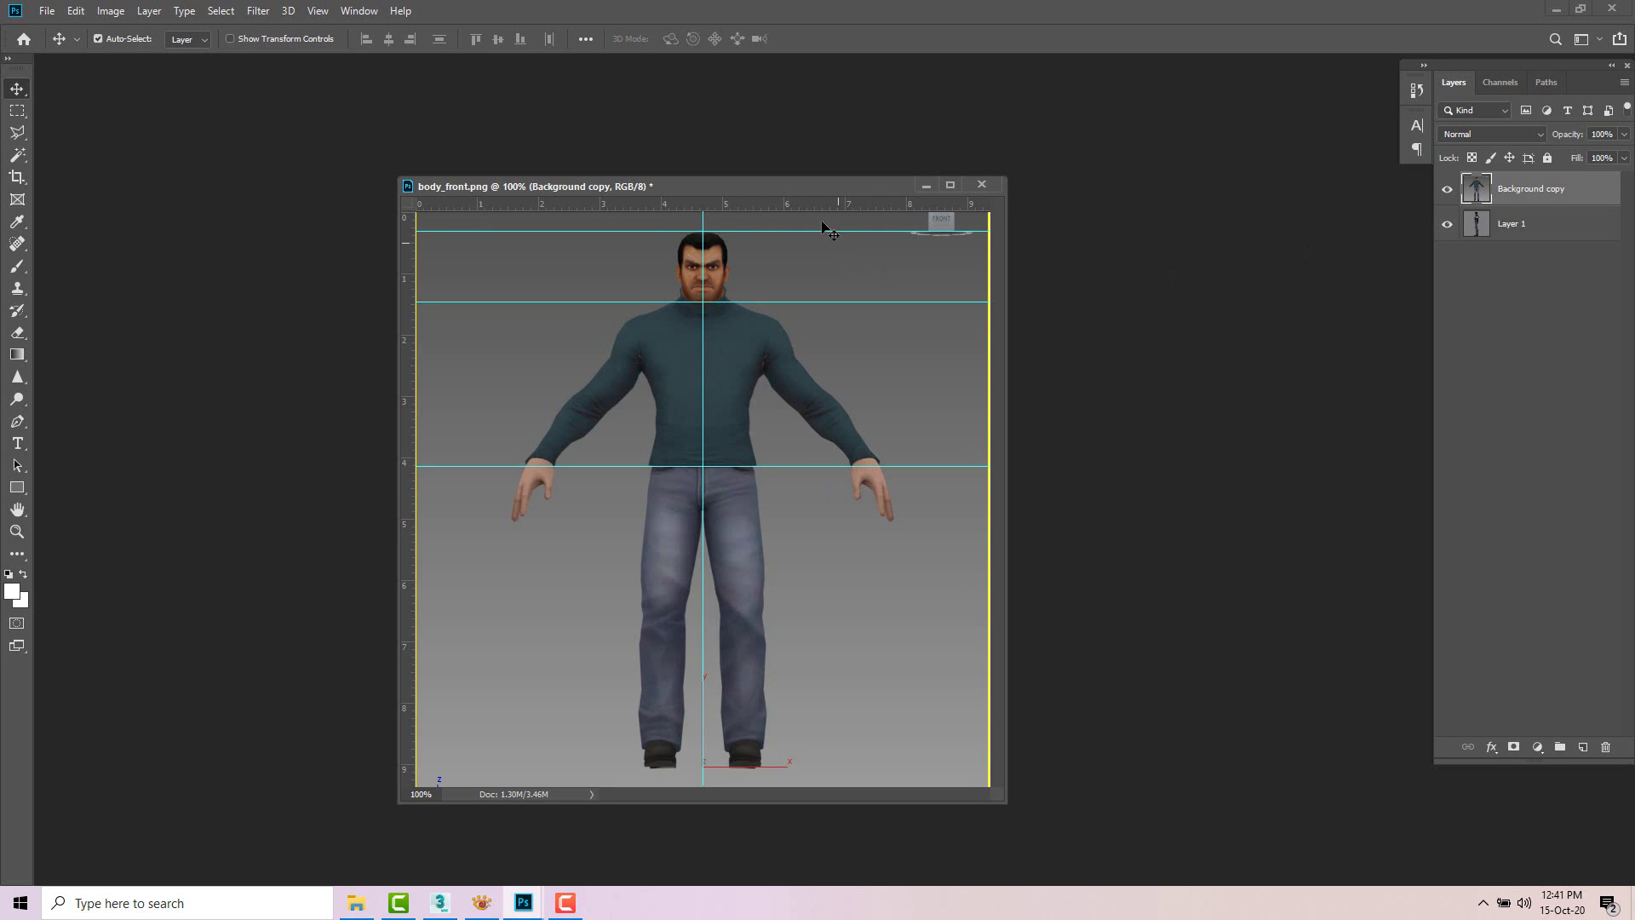
left_click_drag(816, 202, 836, 768)
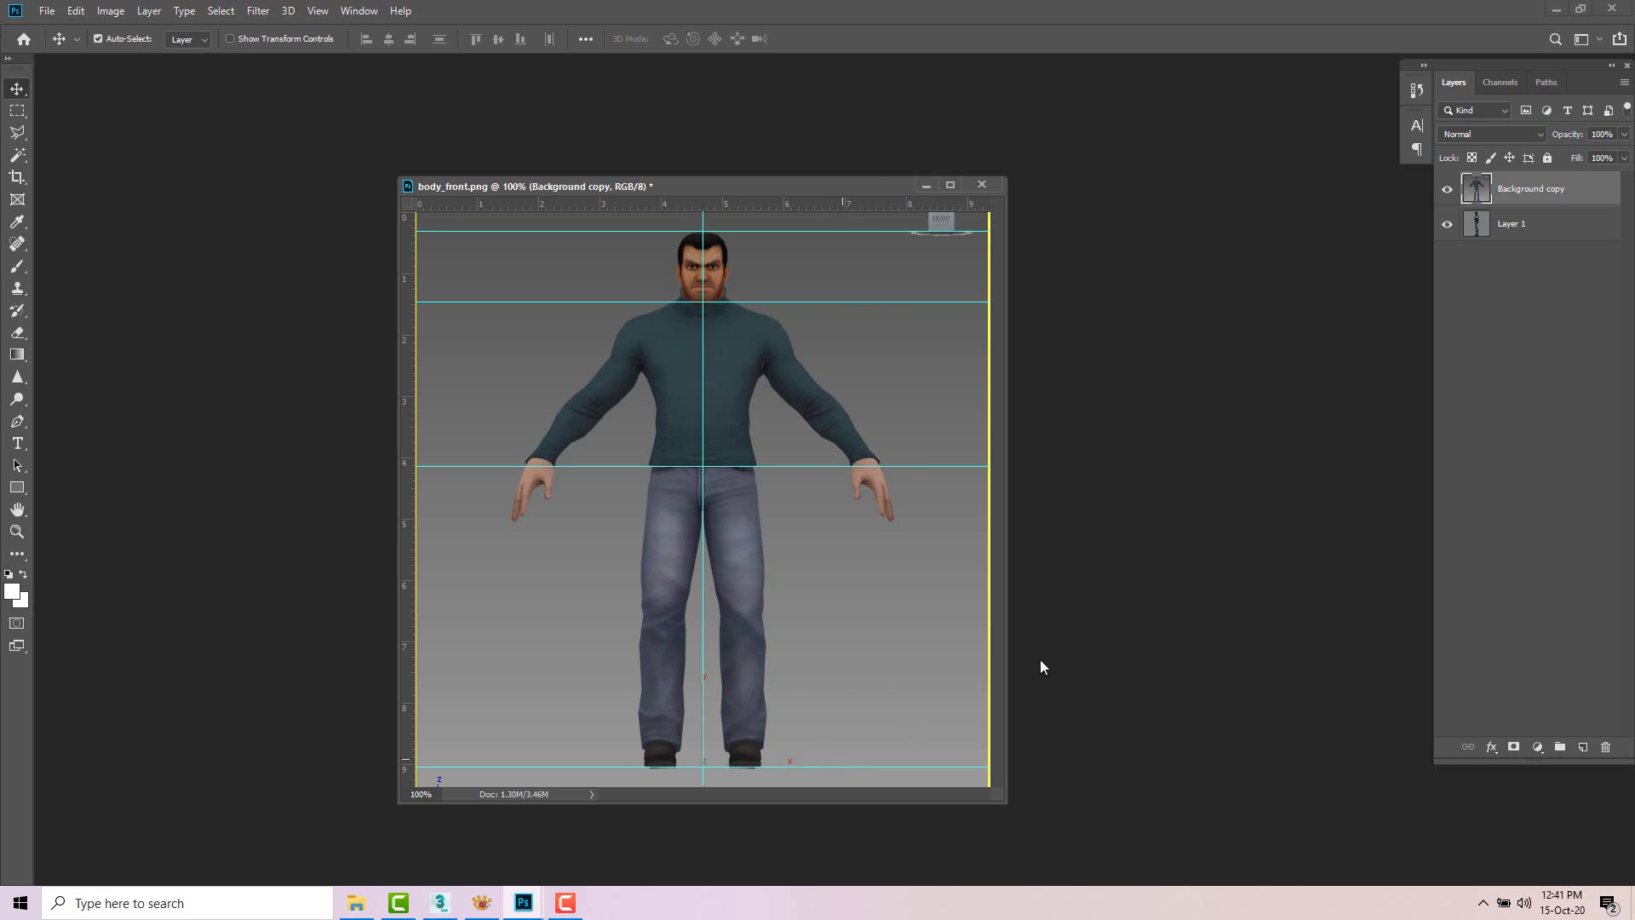
left_click(1447, 189)
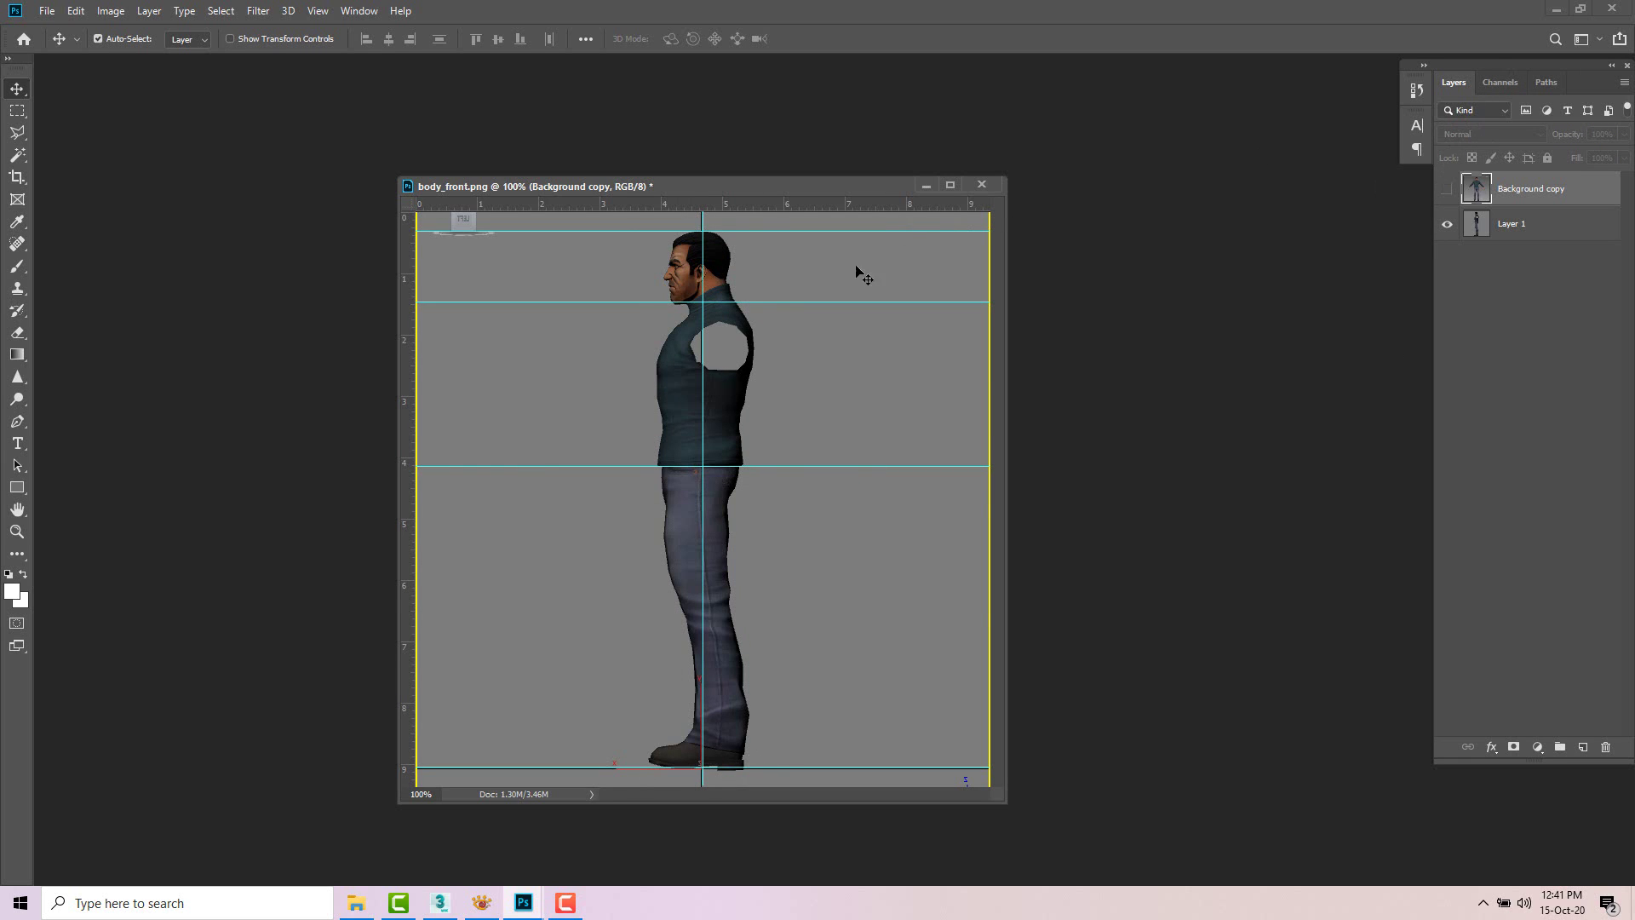
left_click(1448, 189)
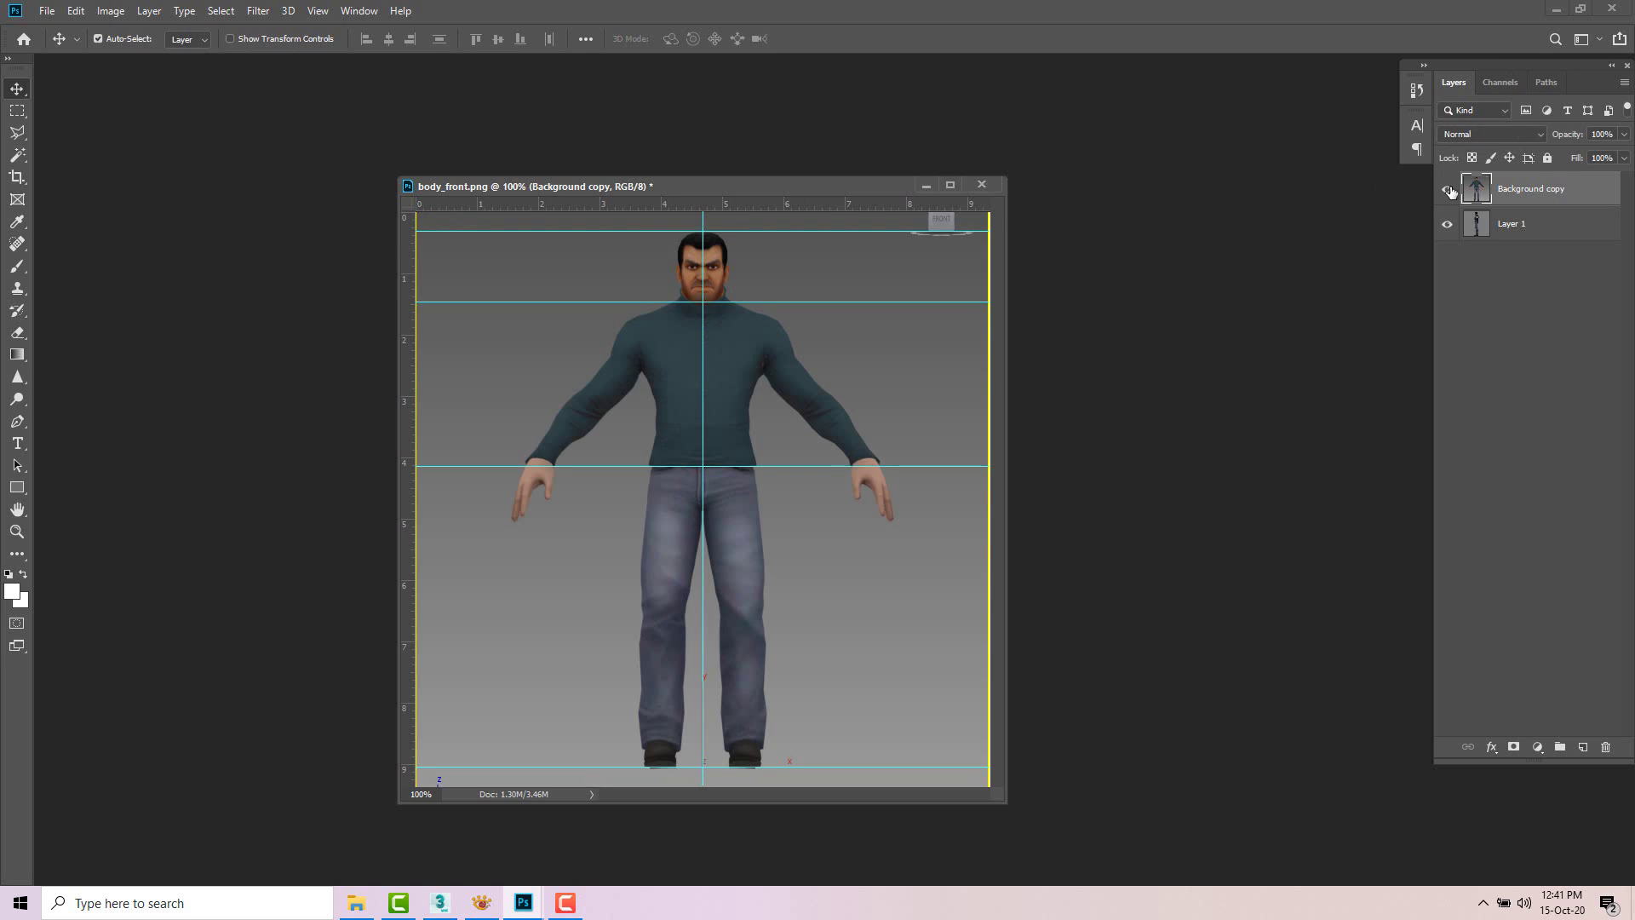
left_click_drag(735, 194, 743, 176)
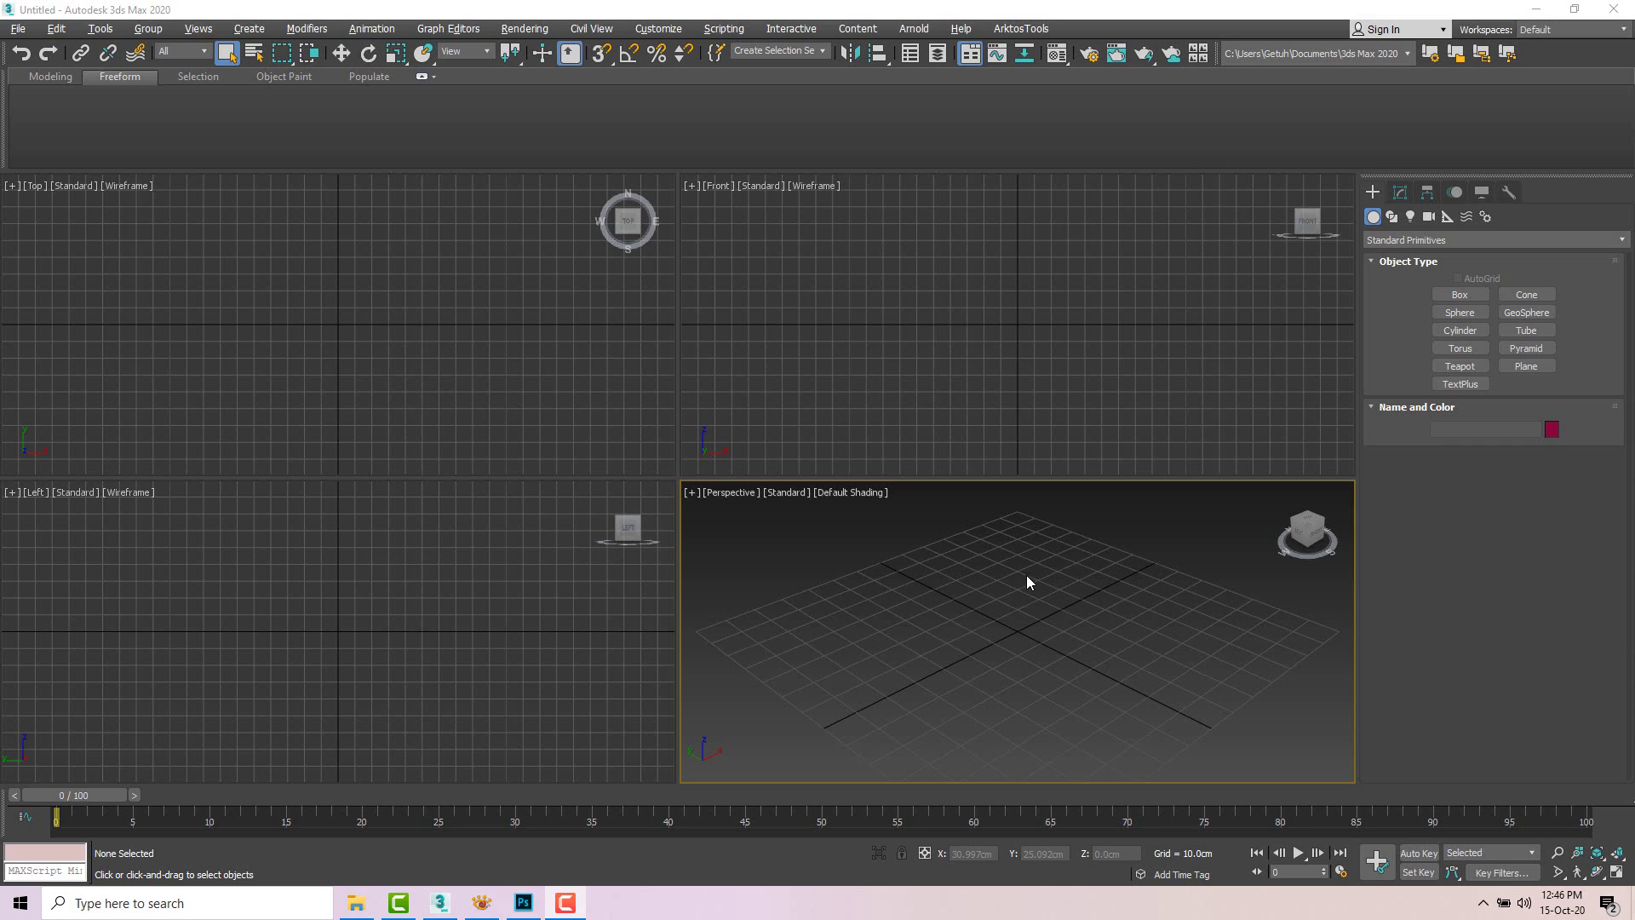
Step: Check the display and system unit settings in the Units Setup of 3ds Max, leaving them without changes
left_click(657, 30)
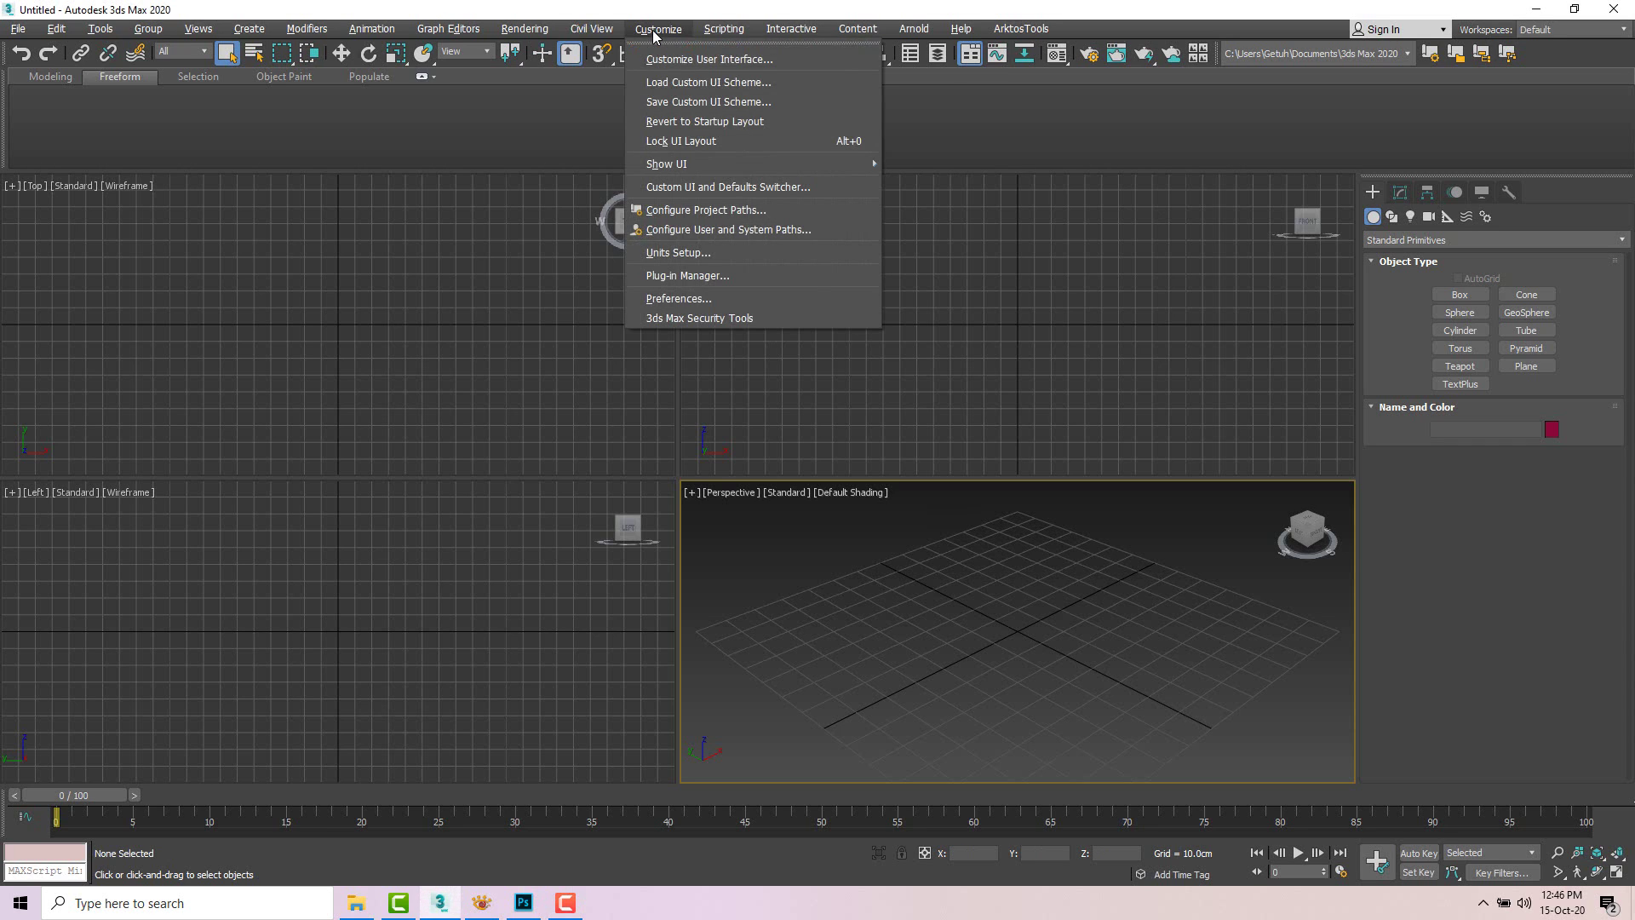
left_click(691, 253)
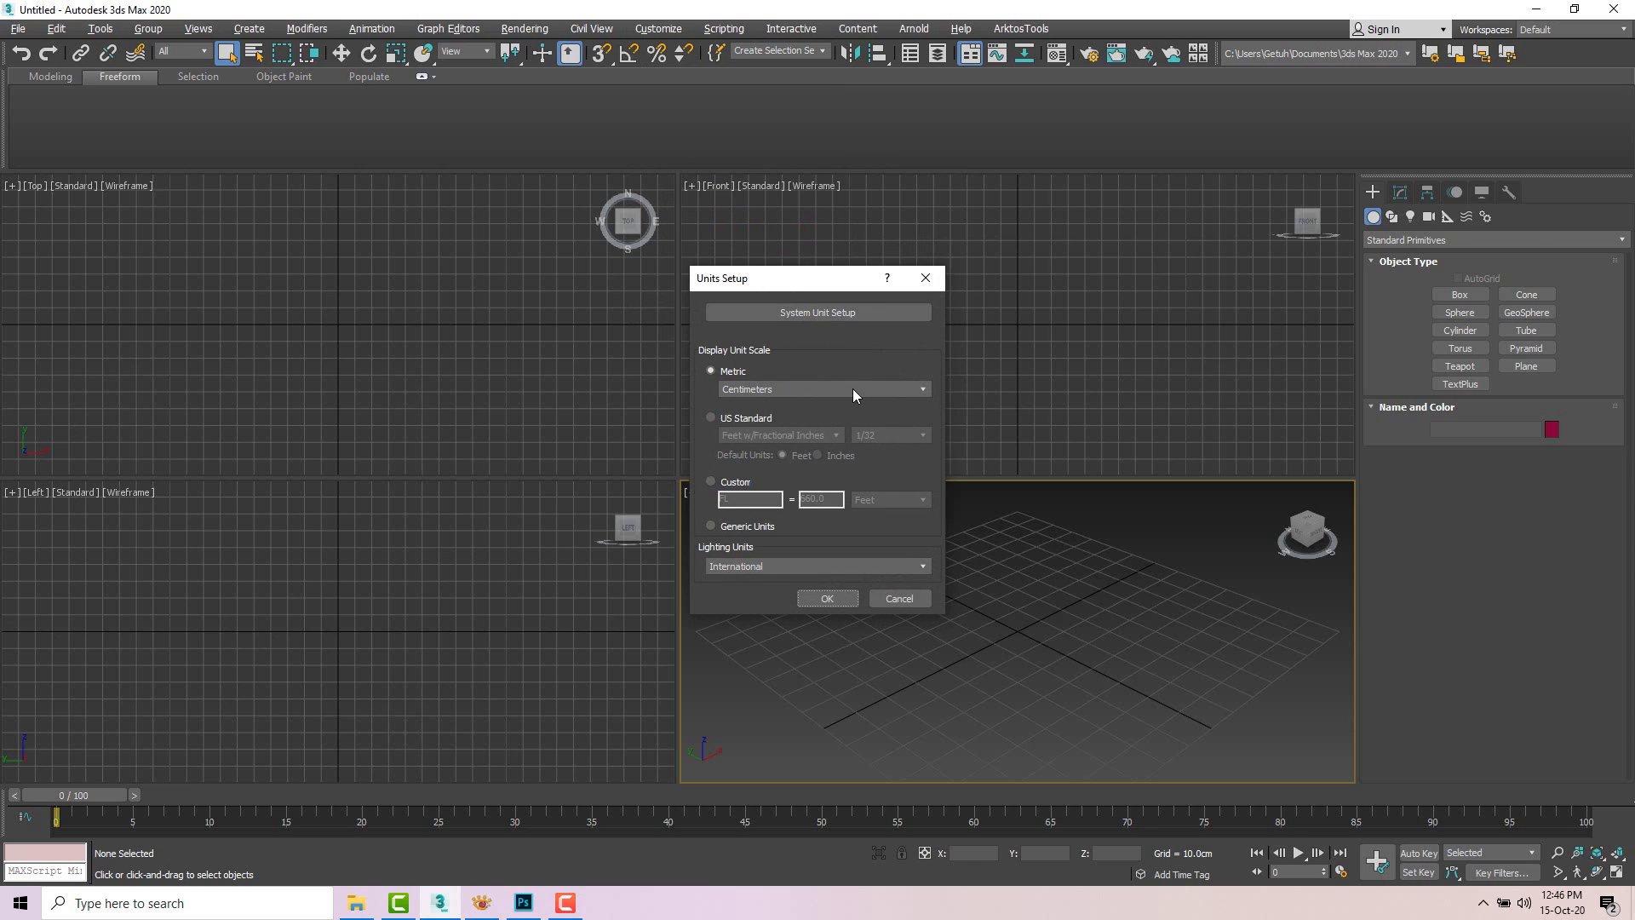
left_click(795, 312)
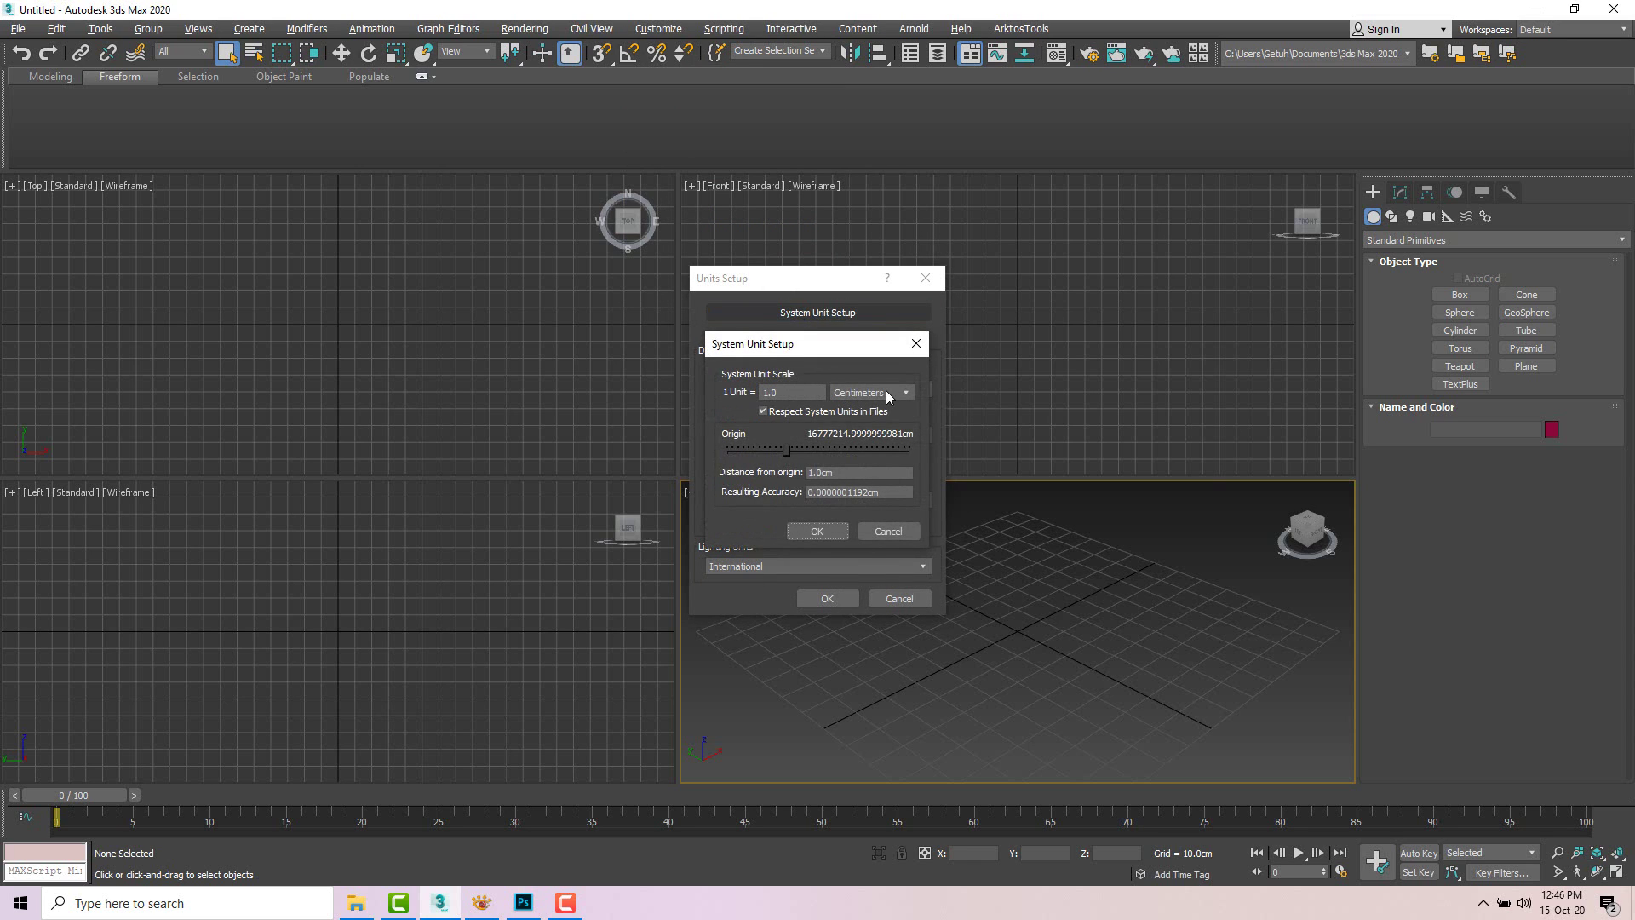
left_click(892, 531)
left_click(905, 598)
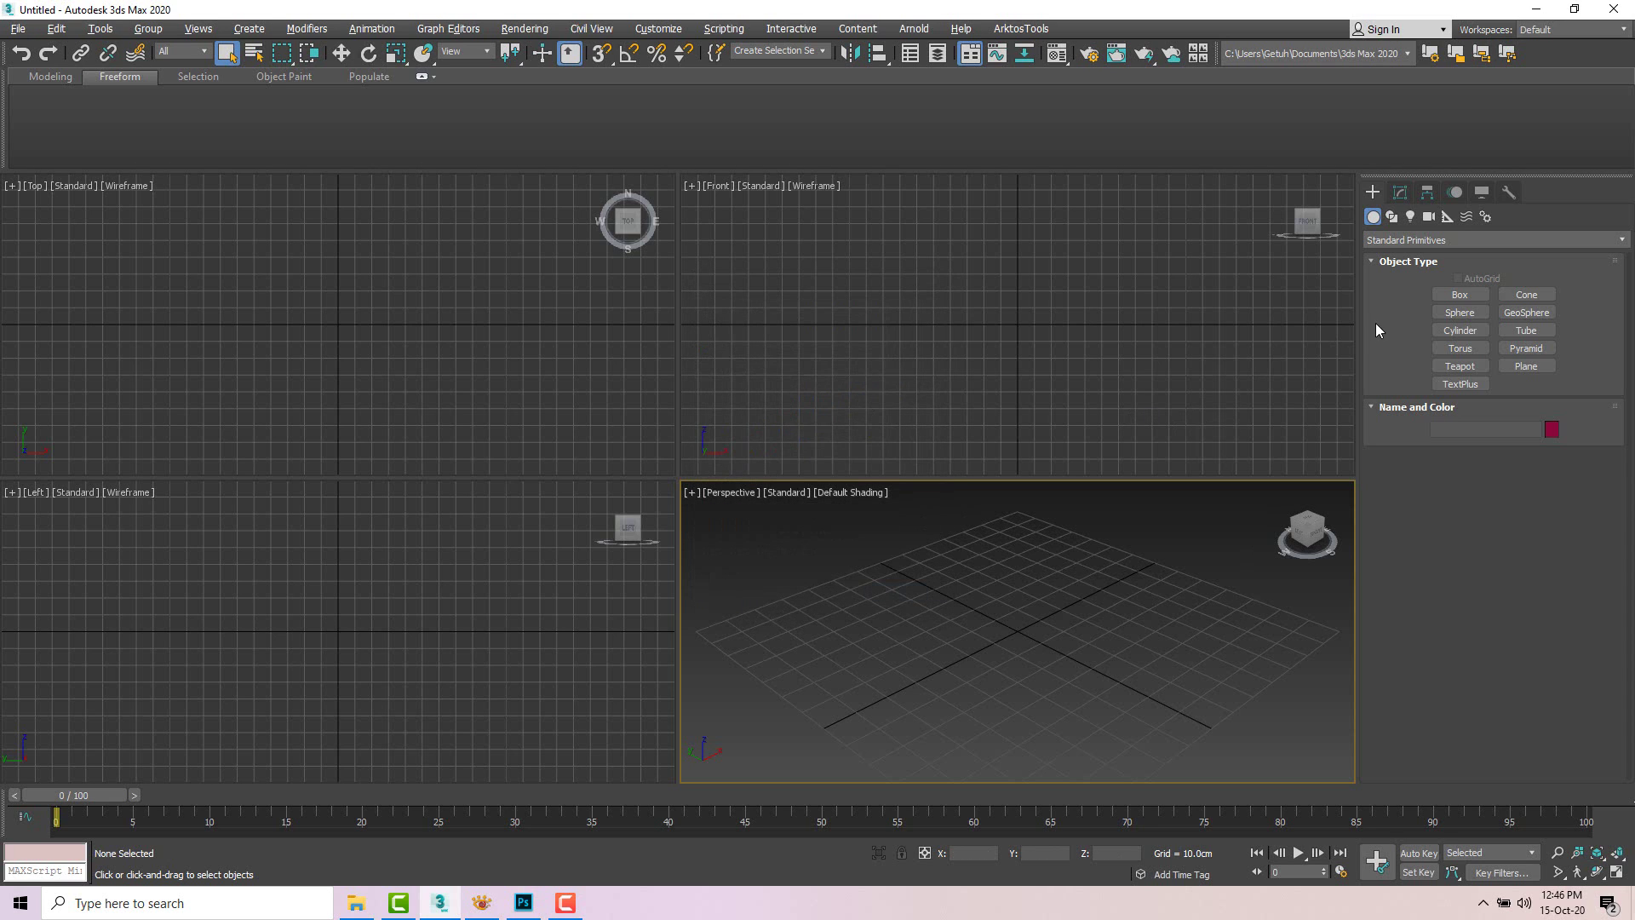
Step: Create a box of about 33 × 34 × 34 cm near the grid centre in the Perspective view
left_click(1454, 297)
left_click_drag(982, 684, 990, 603)
left_click(963, 478)
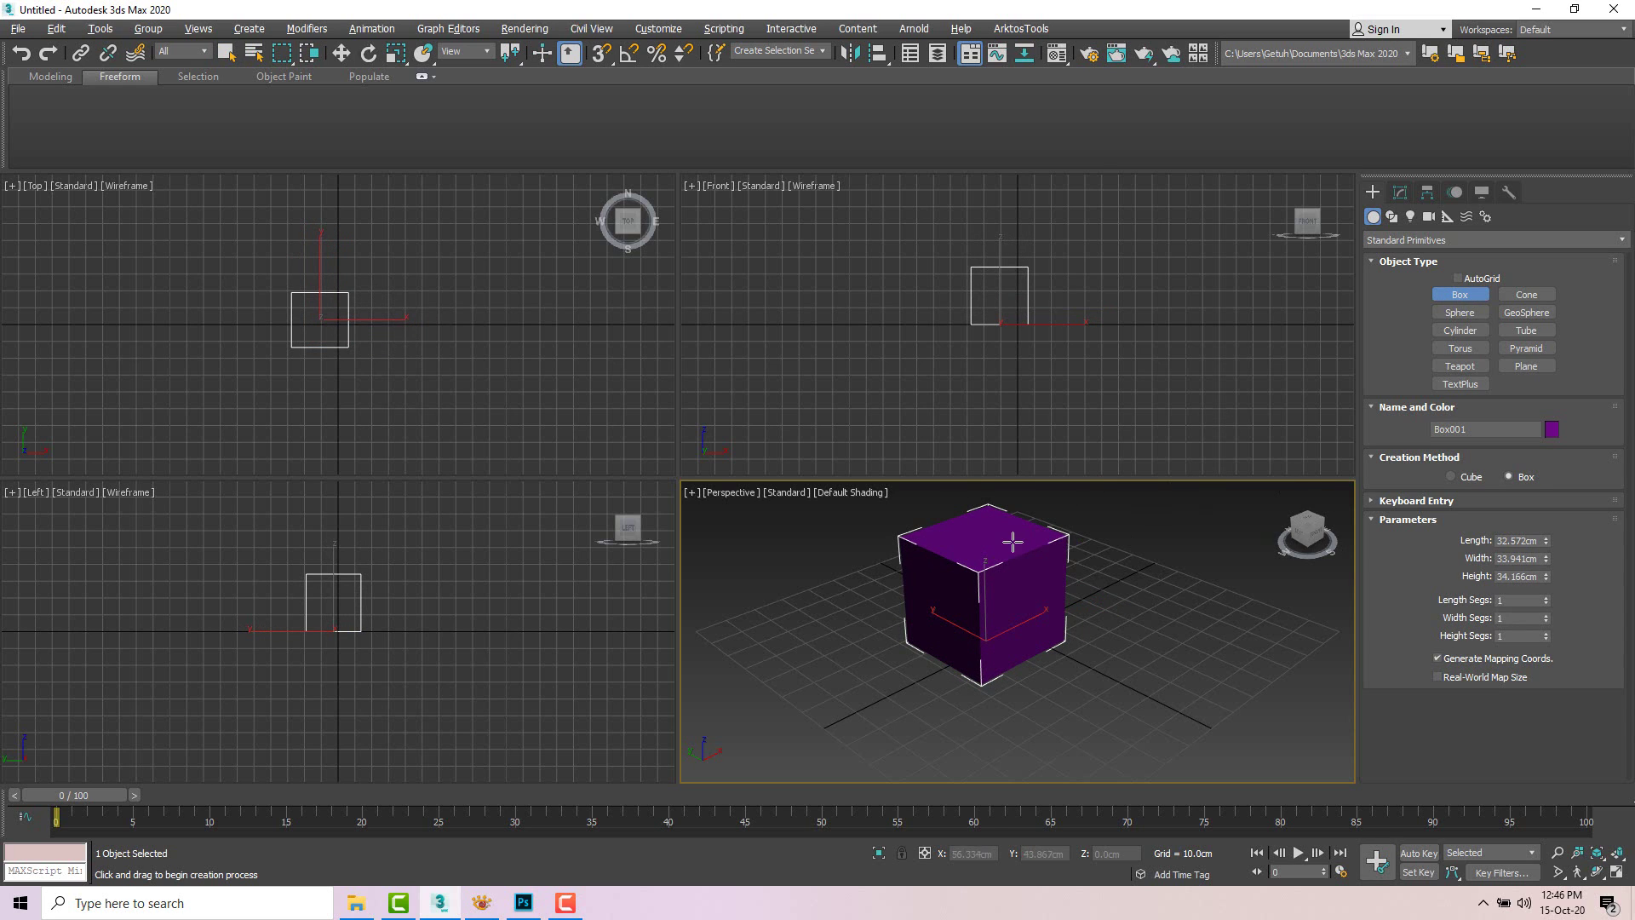
right_click(1154, 540)
left_click(1018, 596)
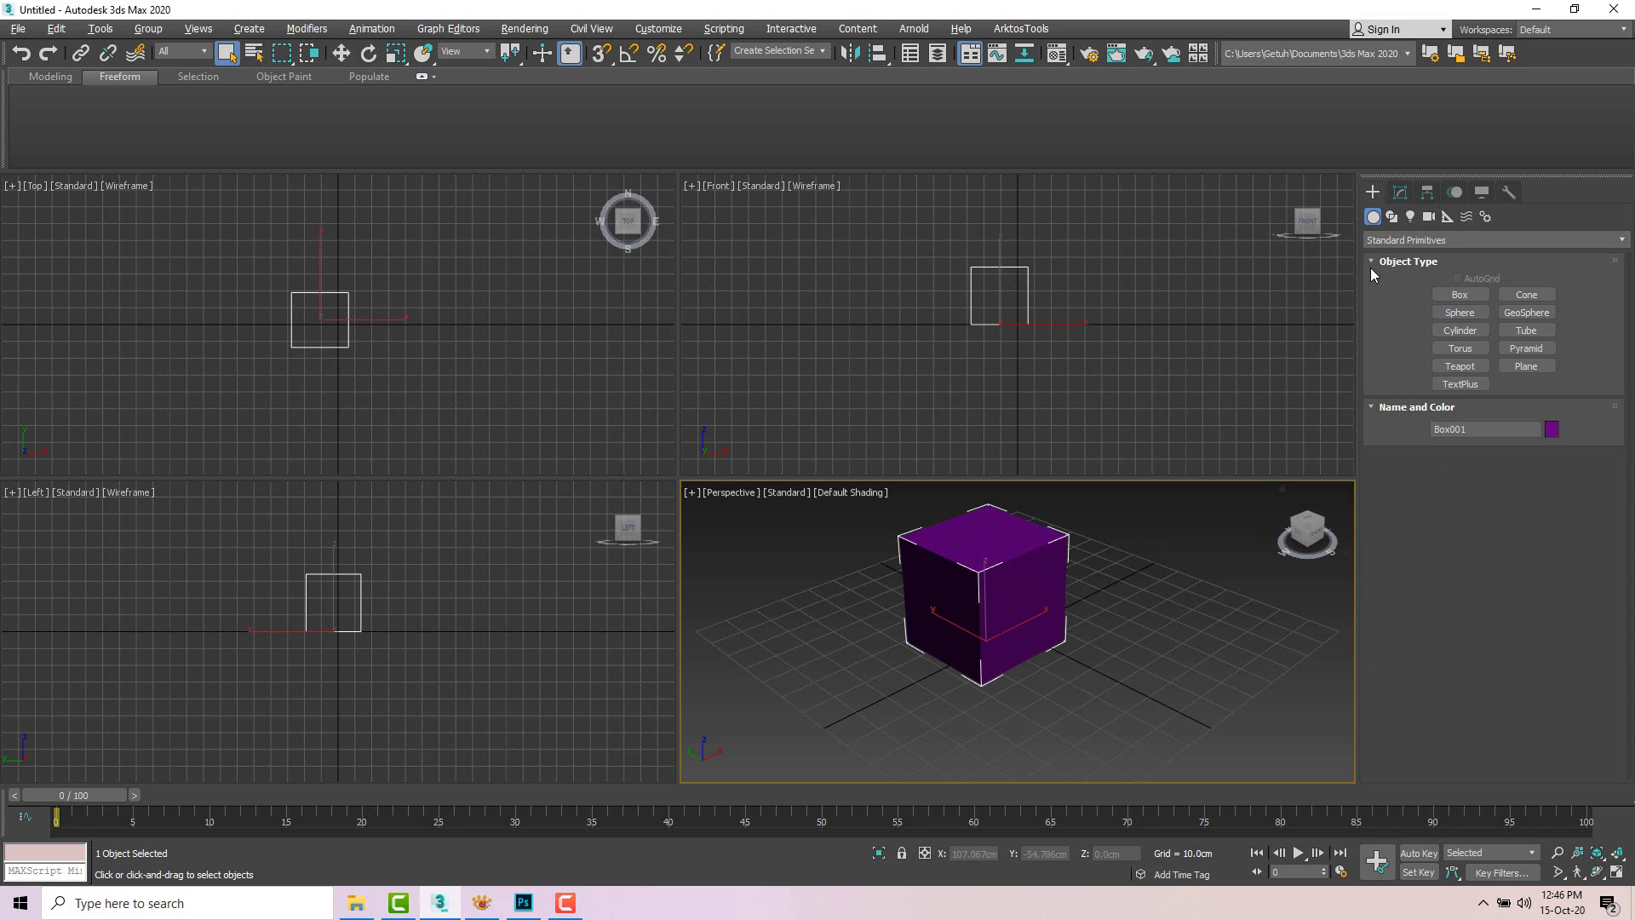
Step: Set the box's length, width and height to 200 cm each
left_click(1400, 191)
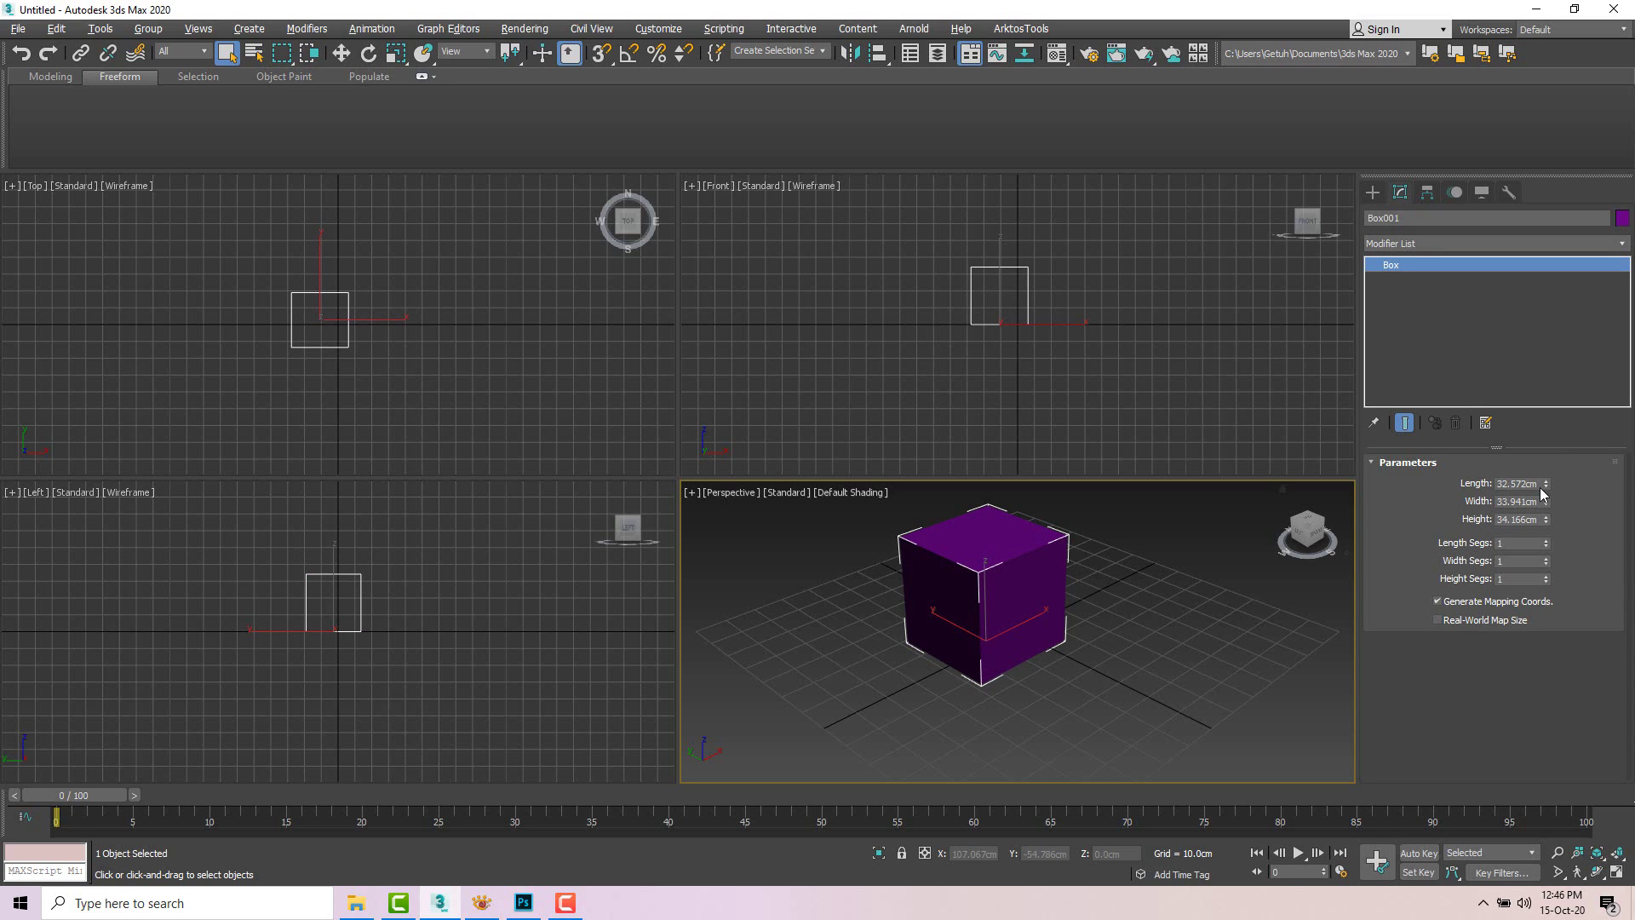
middle_click_drag(901, 575, 909, 577)
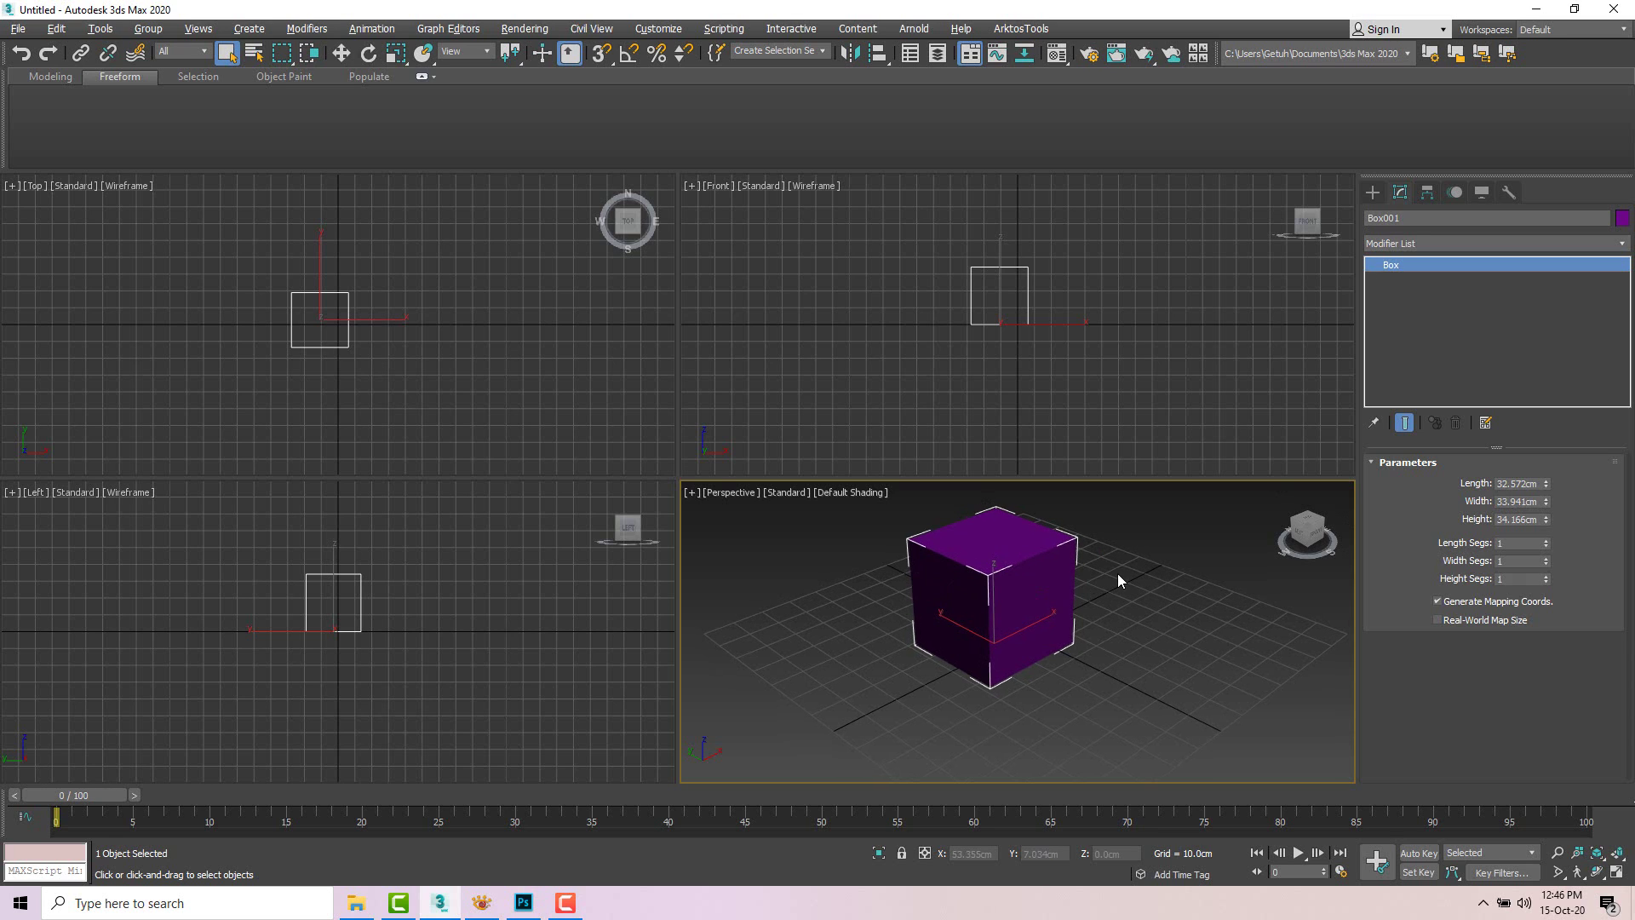
left_click(1117, 574)
left_click(1019, 584)
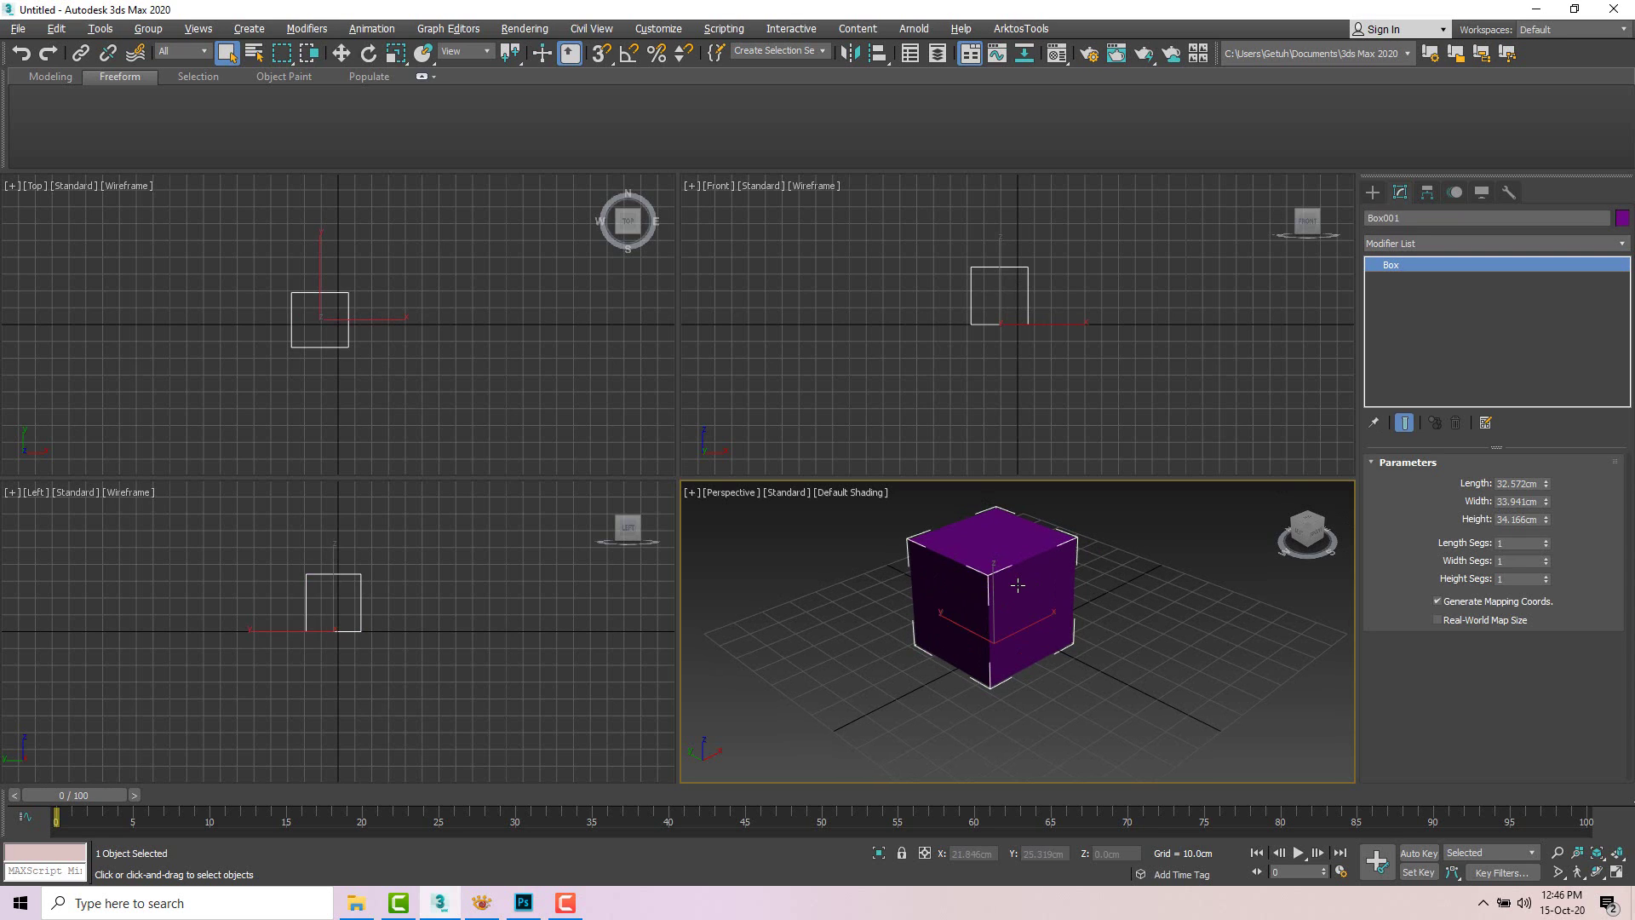
double_click(1539, 484)
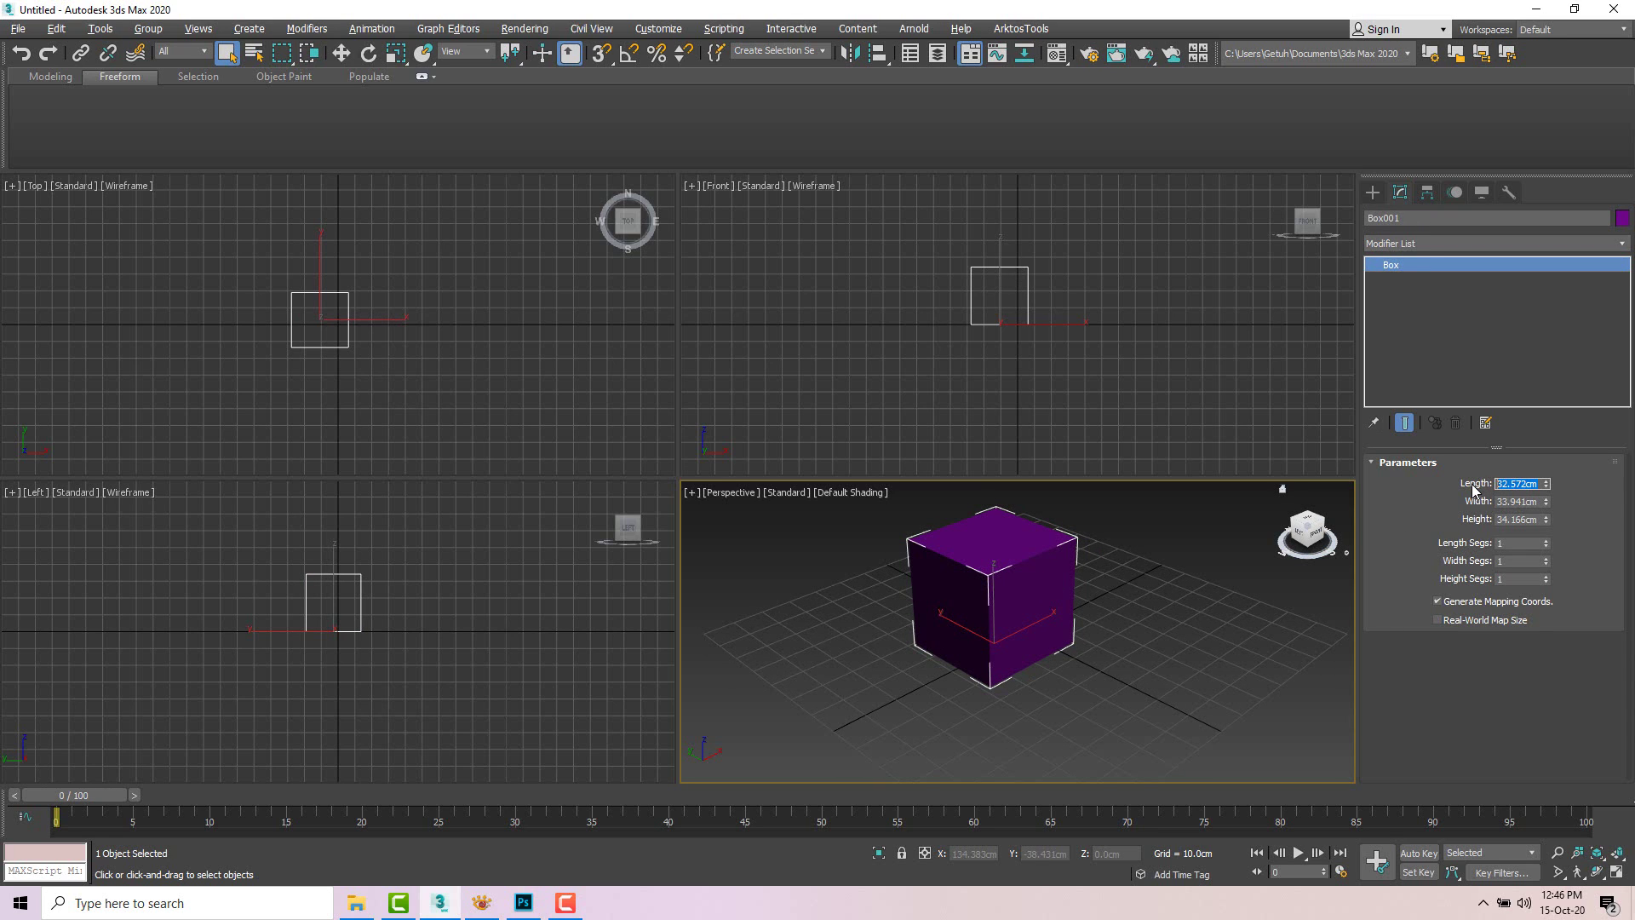
type("200")
key("Return")
double_click(1541, 502)
type("200")
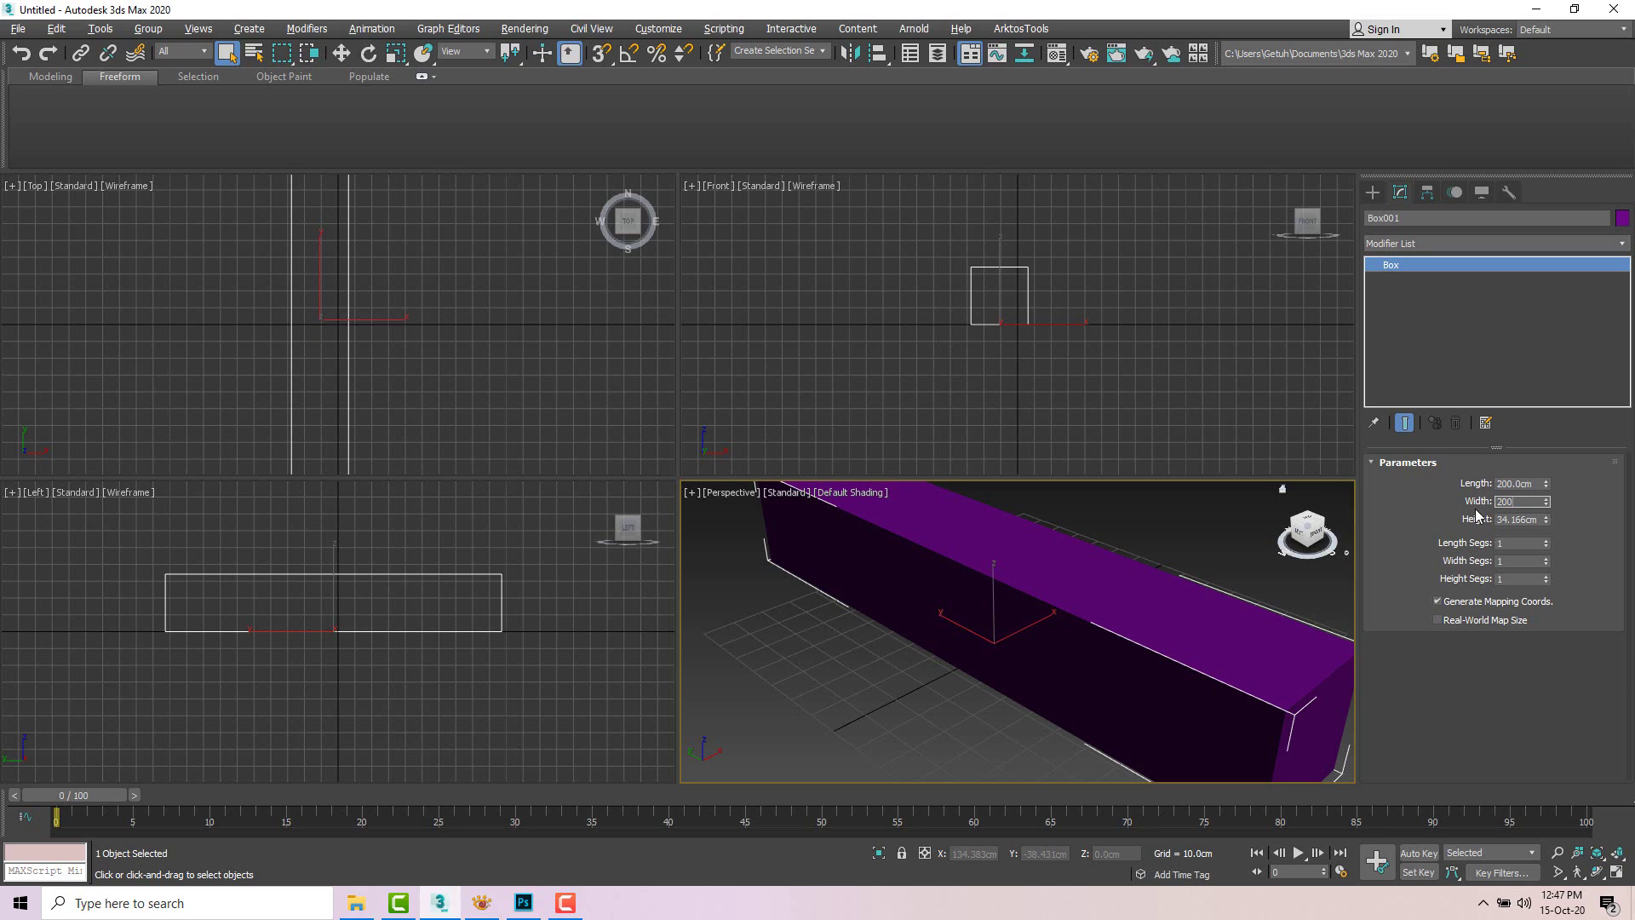
key("Return")
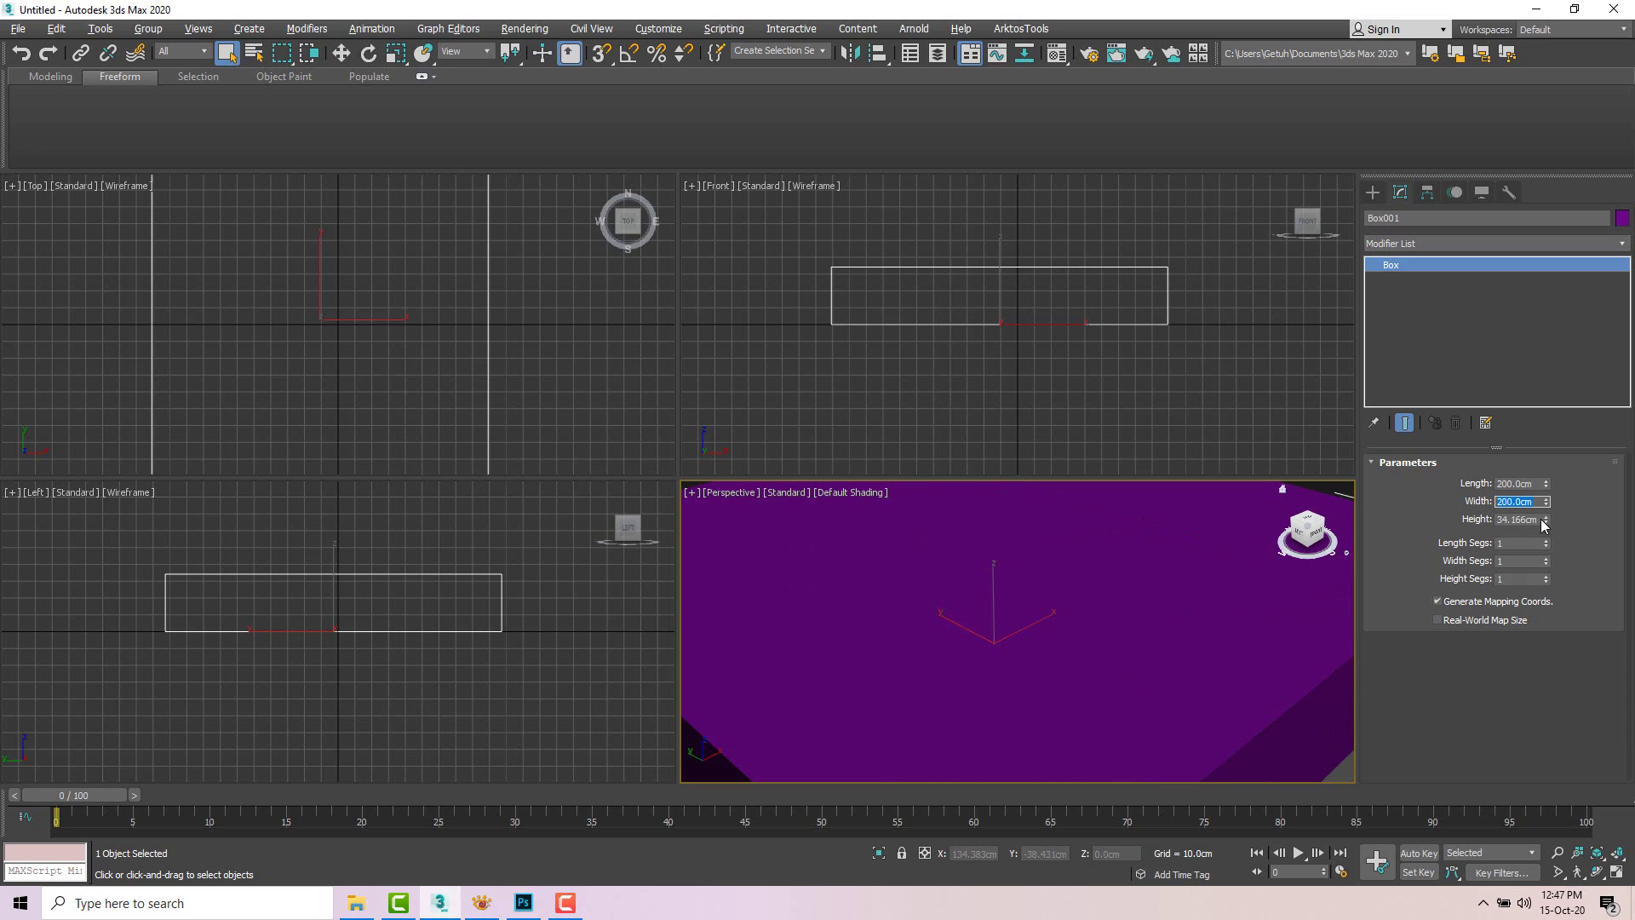
double_click(1509, 519)
type("200")
key("Return")
scroll(1036, 583, "down", 10)
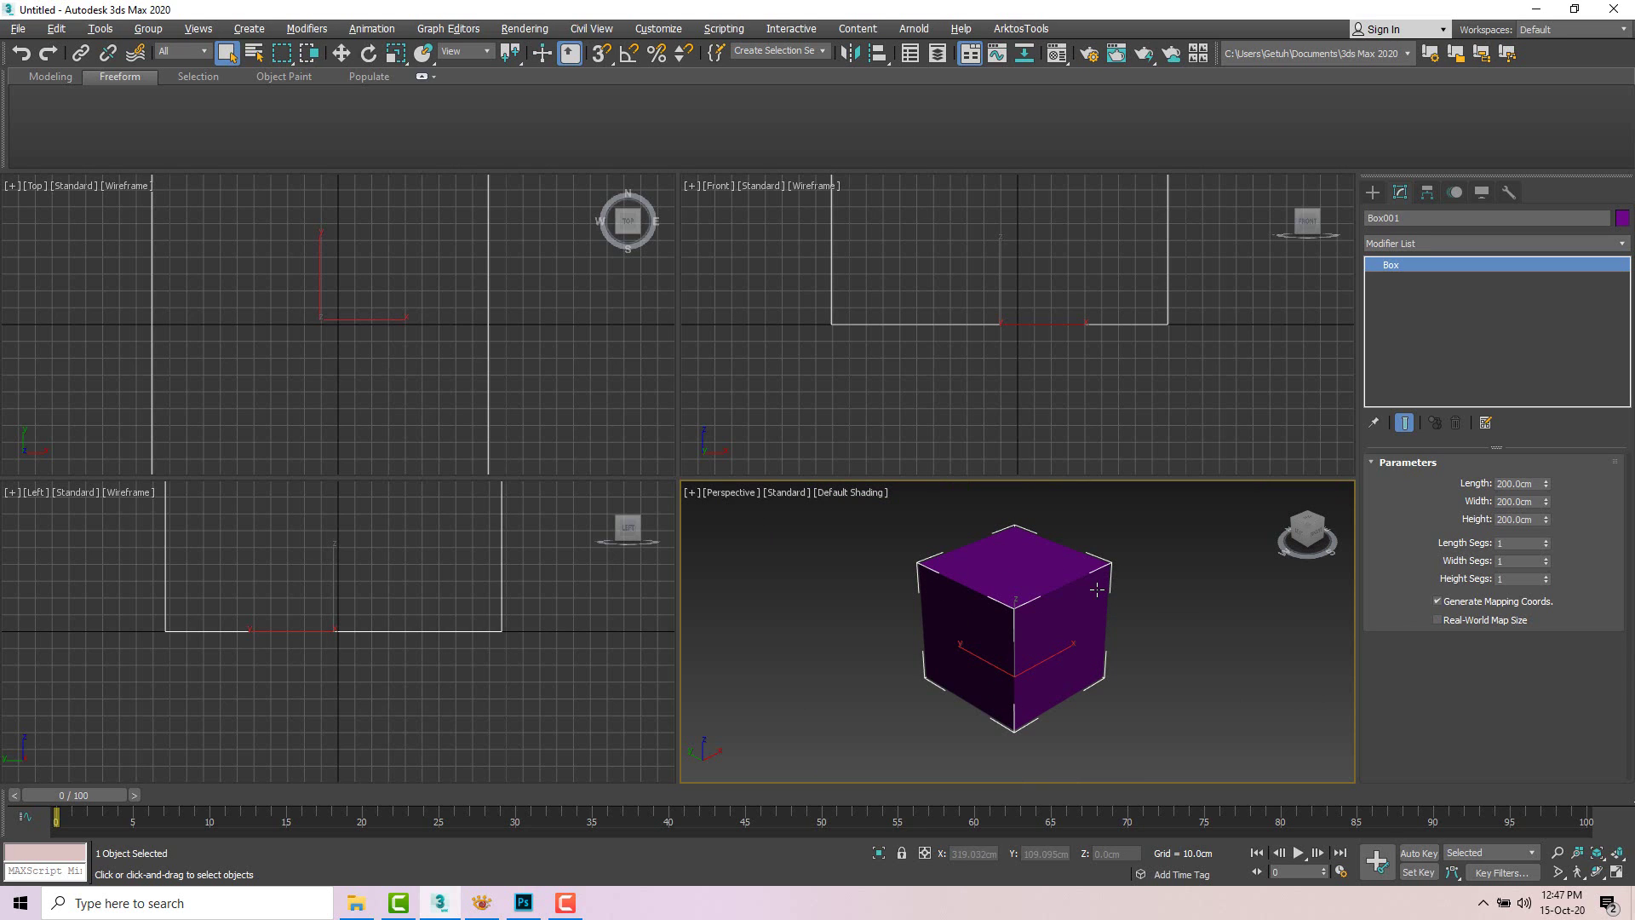
Step: Move the box to the world origin by resetting its X and Y positions to 0 cm
key("w")
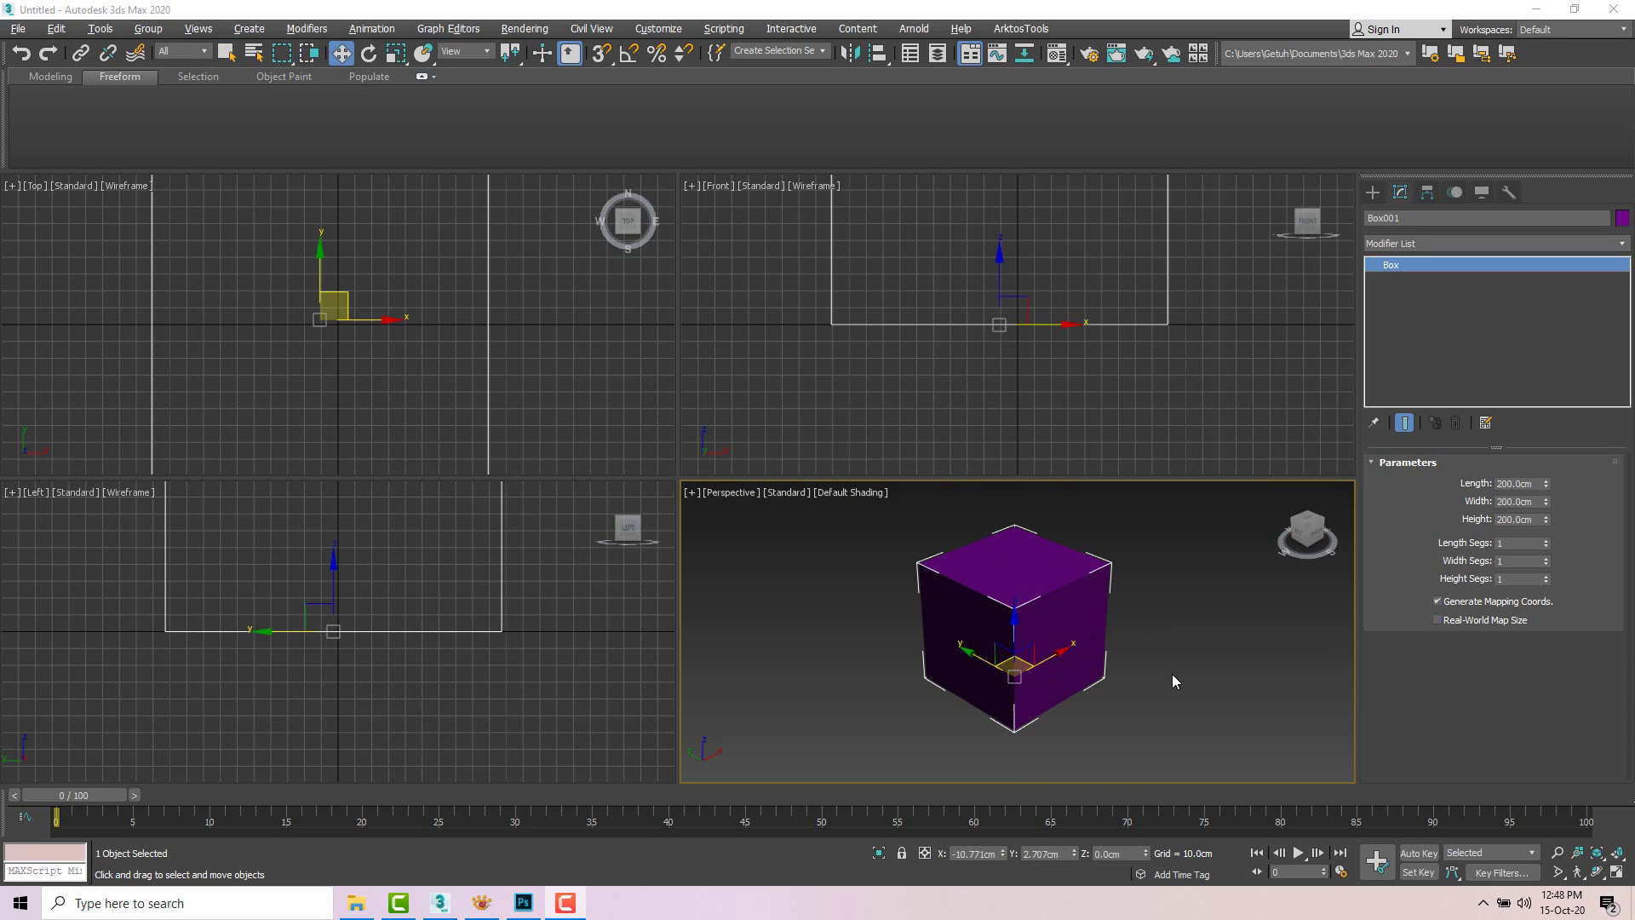
left_click(1188, 657)
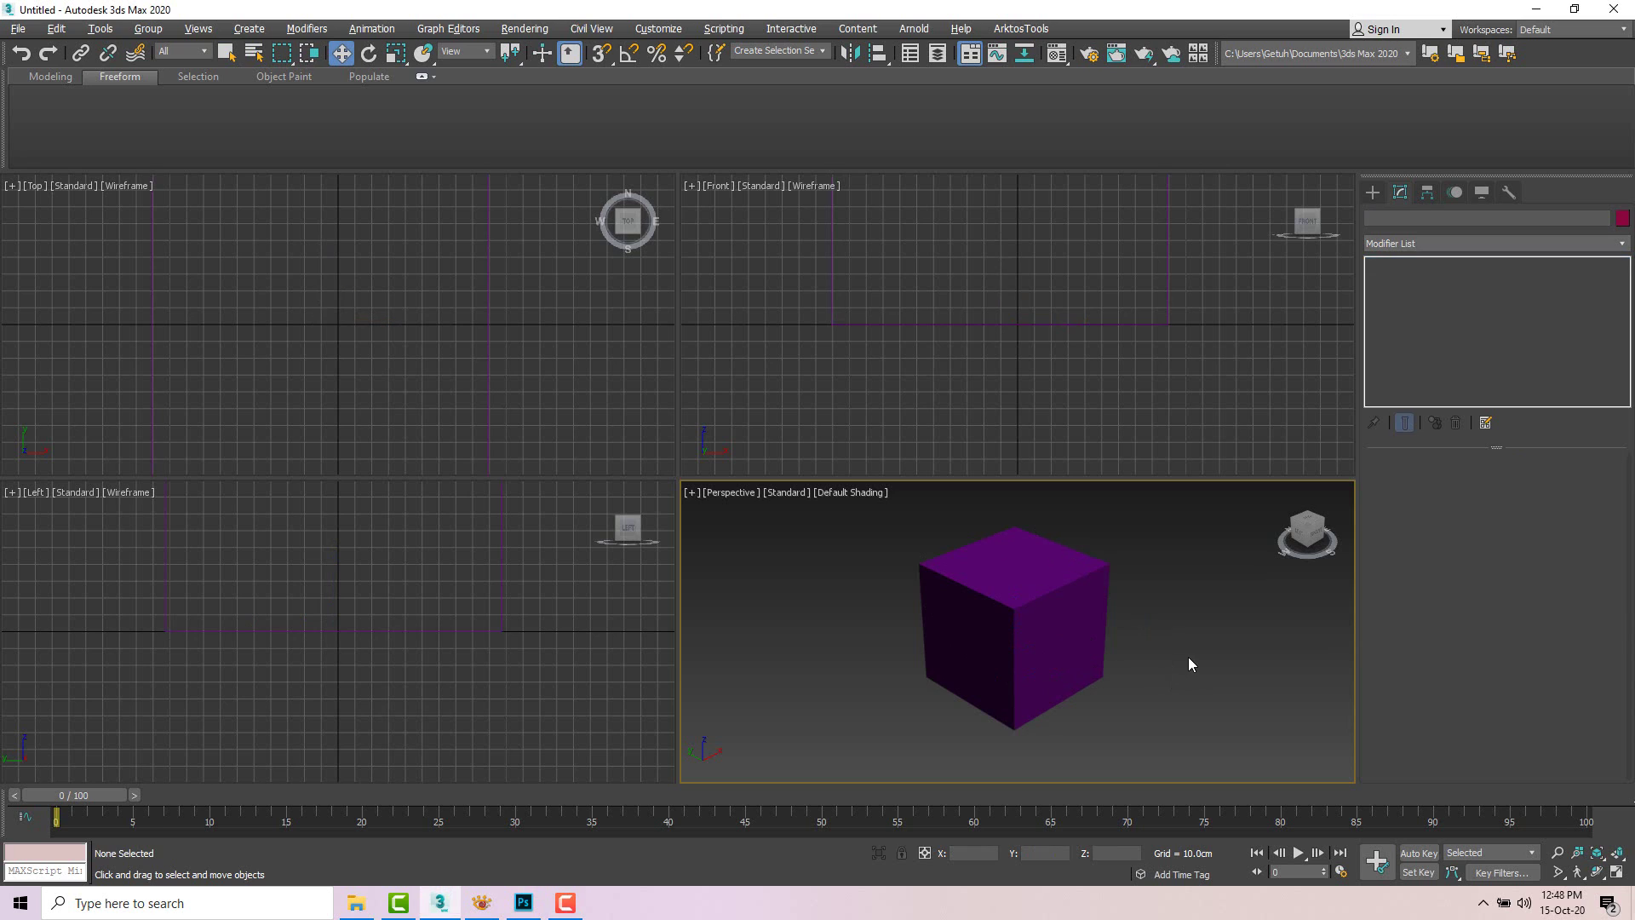
left_click(1039, 640)
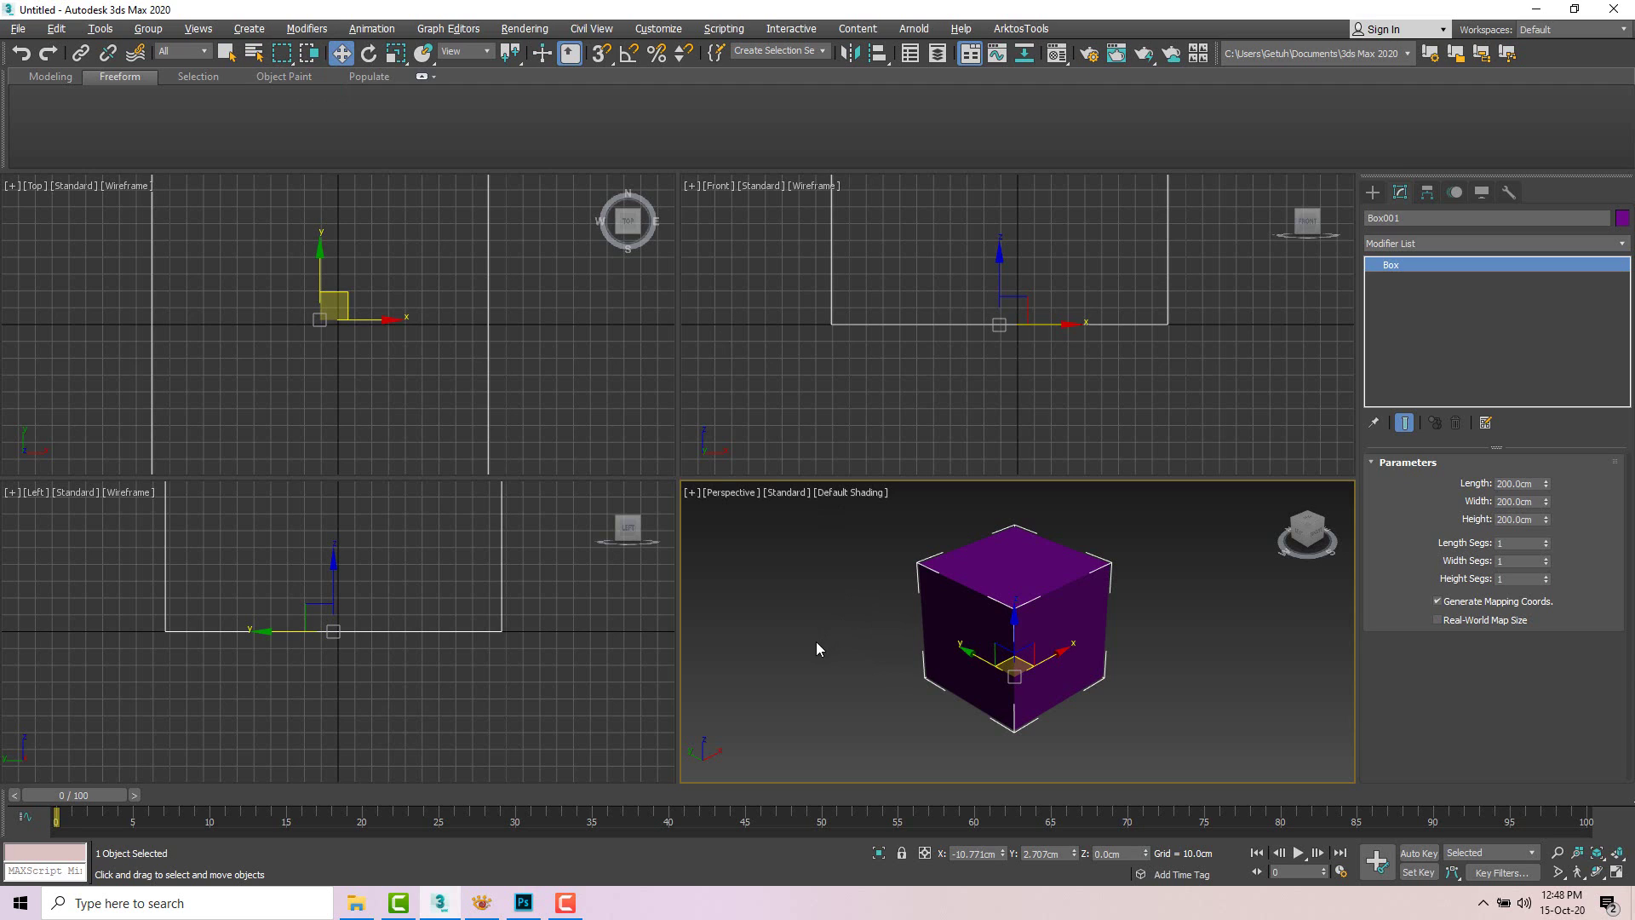
right_click(1003, 856)
right_click(1074, 855)
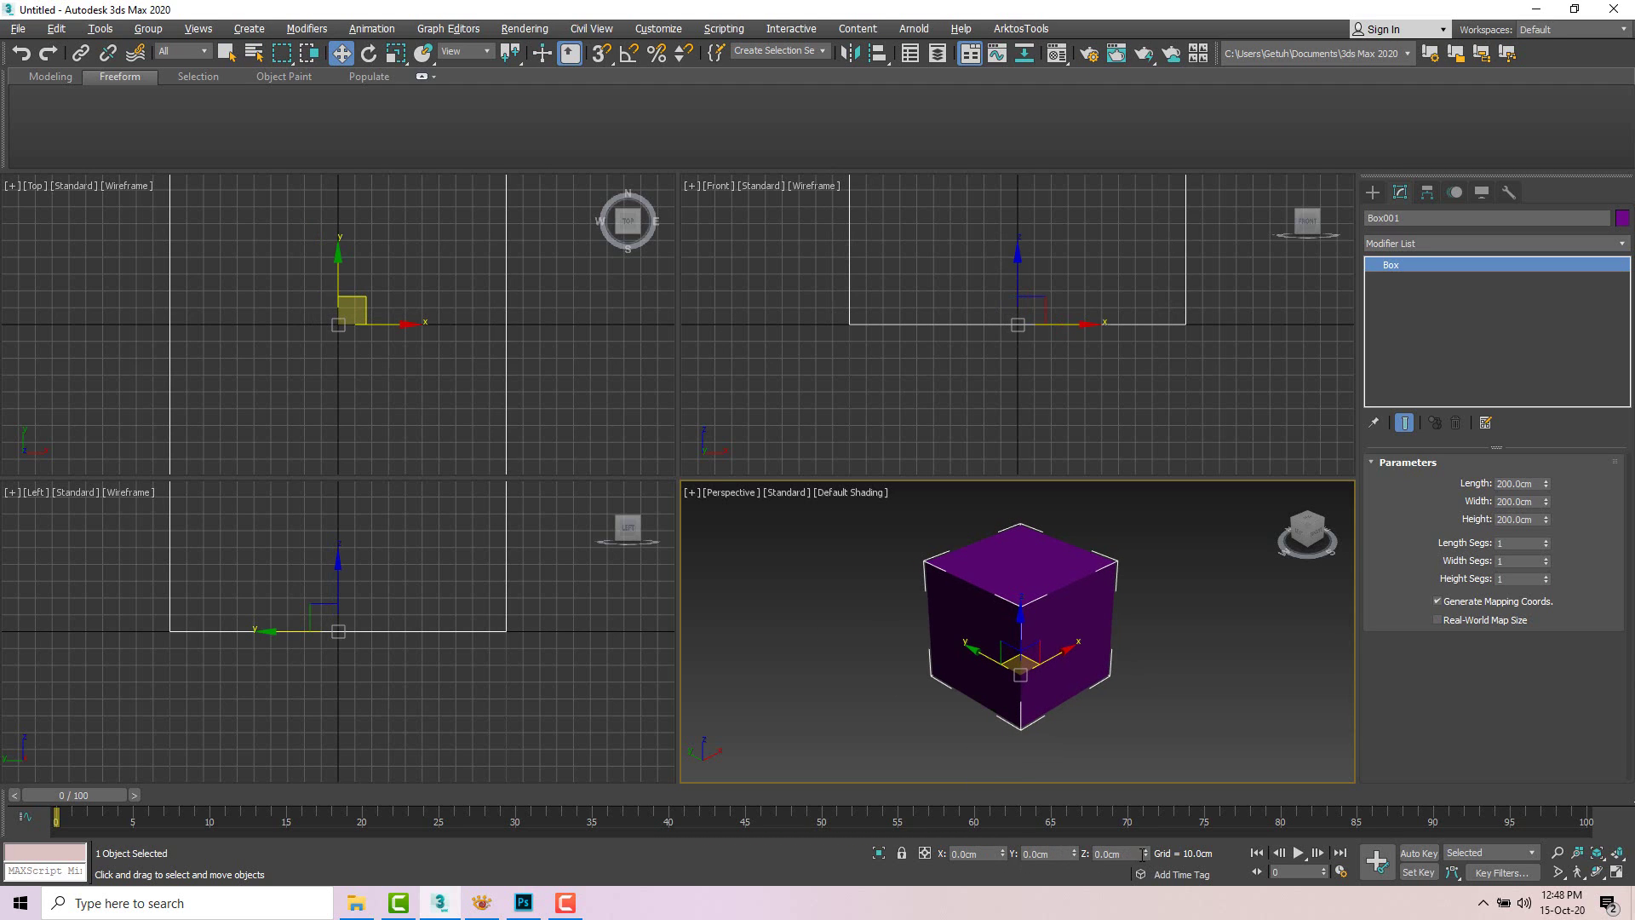
scroll(484, 339, "down", 3)
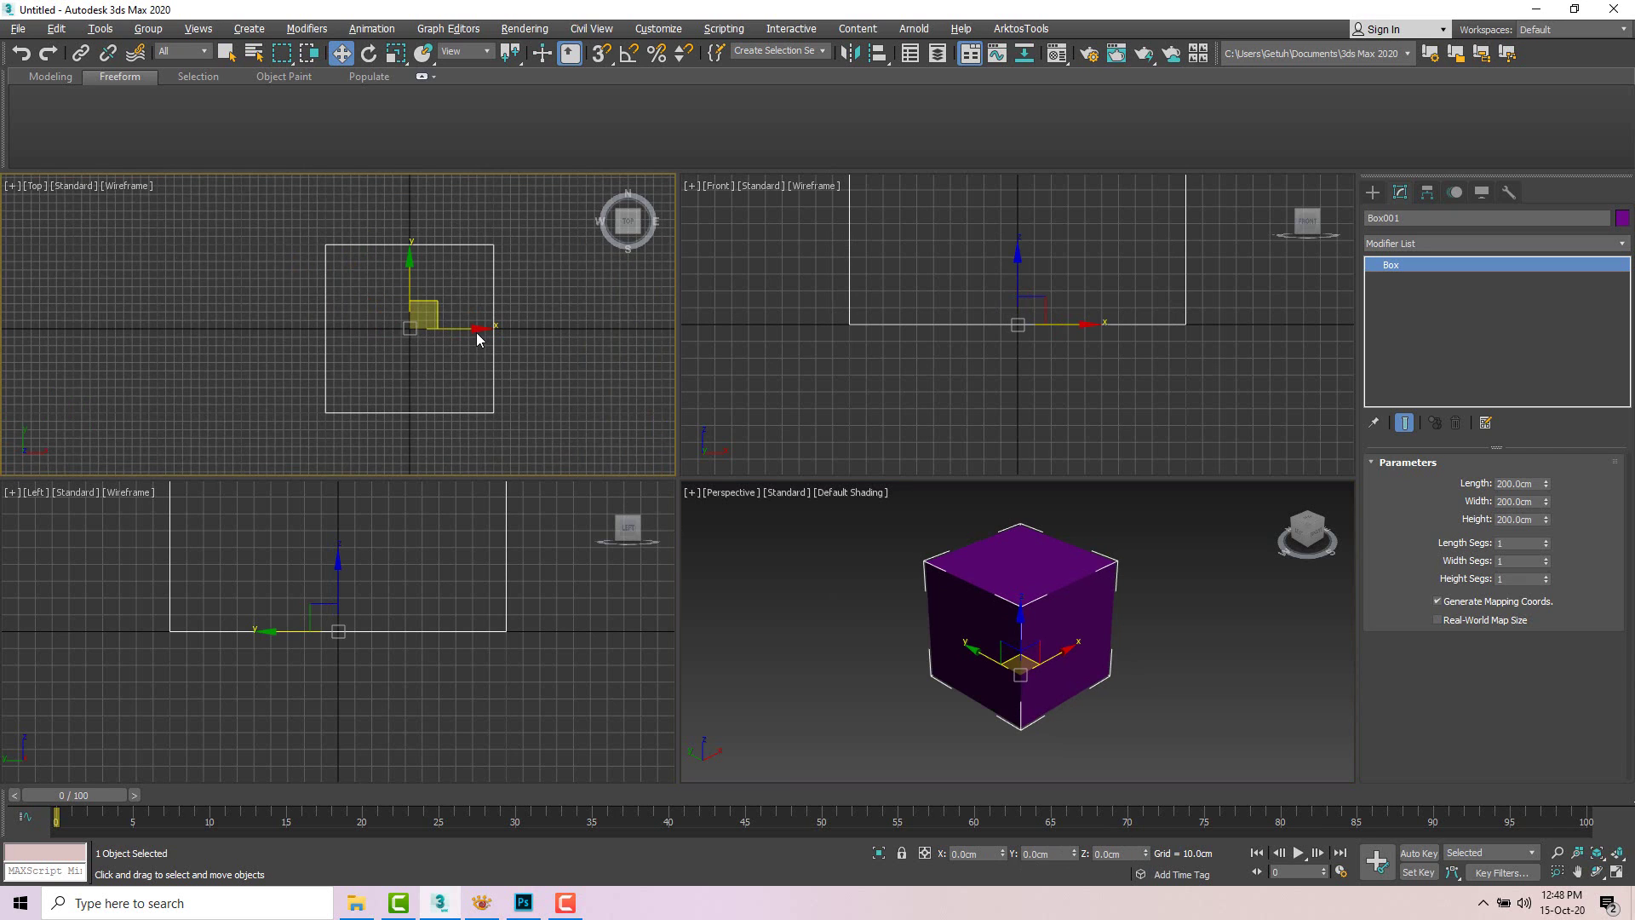
middle_click_drag(1024, 576, 1073, 573, "alt")
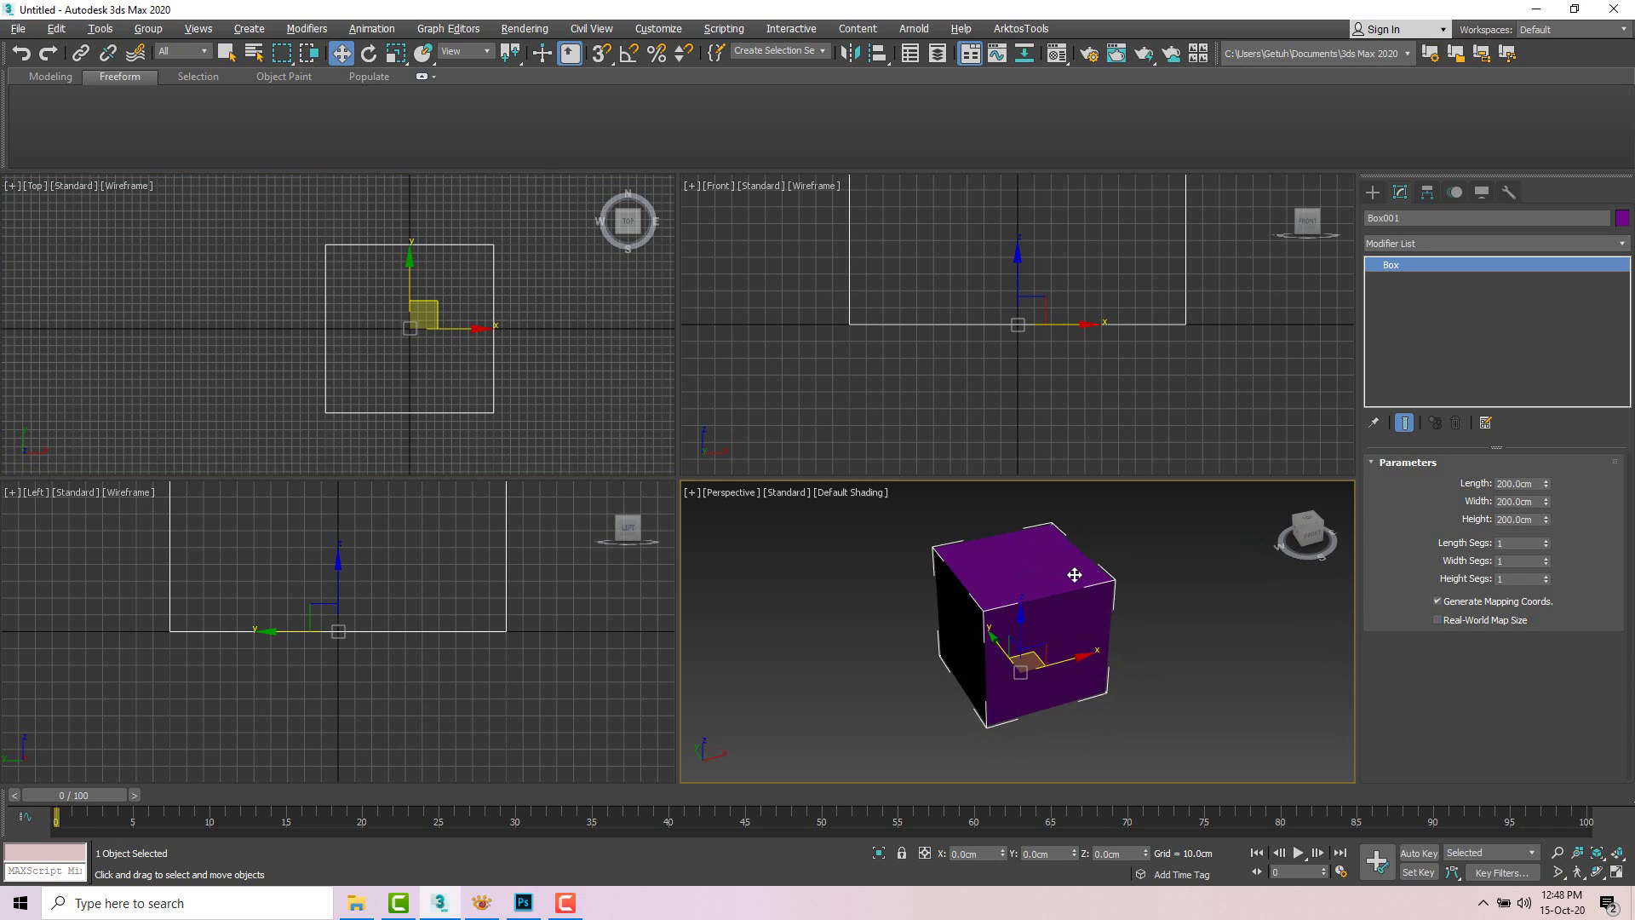
Step: Convert the 200 cm box to an Editable Poly
scroll(389, 309, "up", 5)
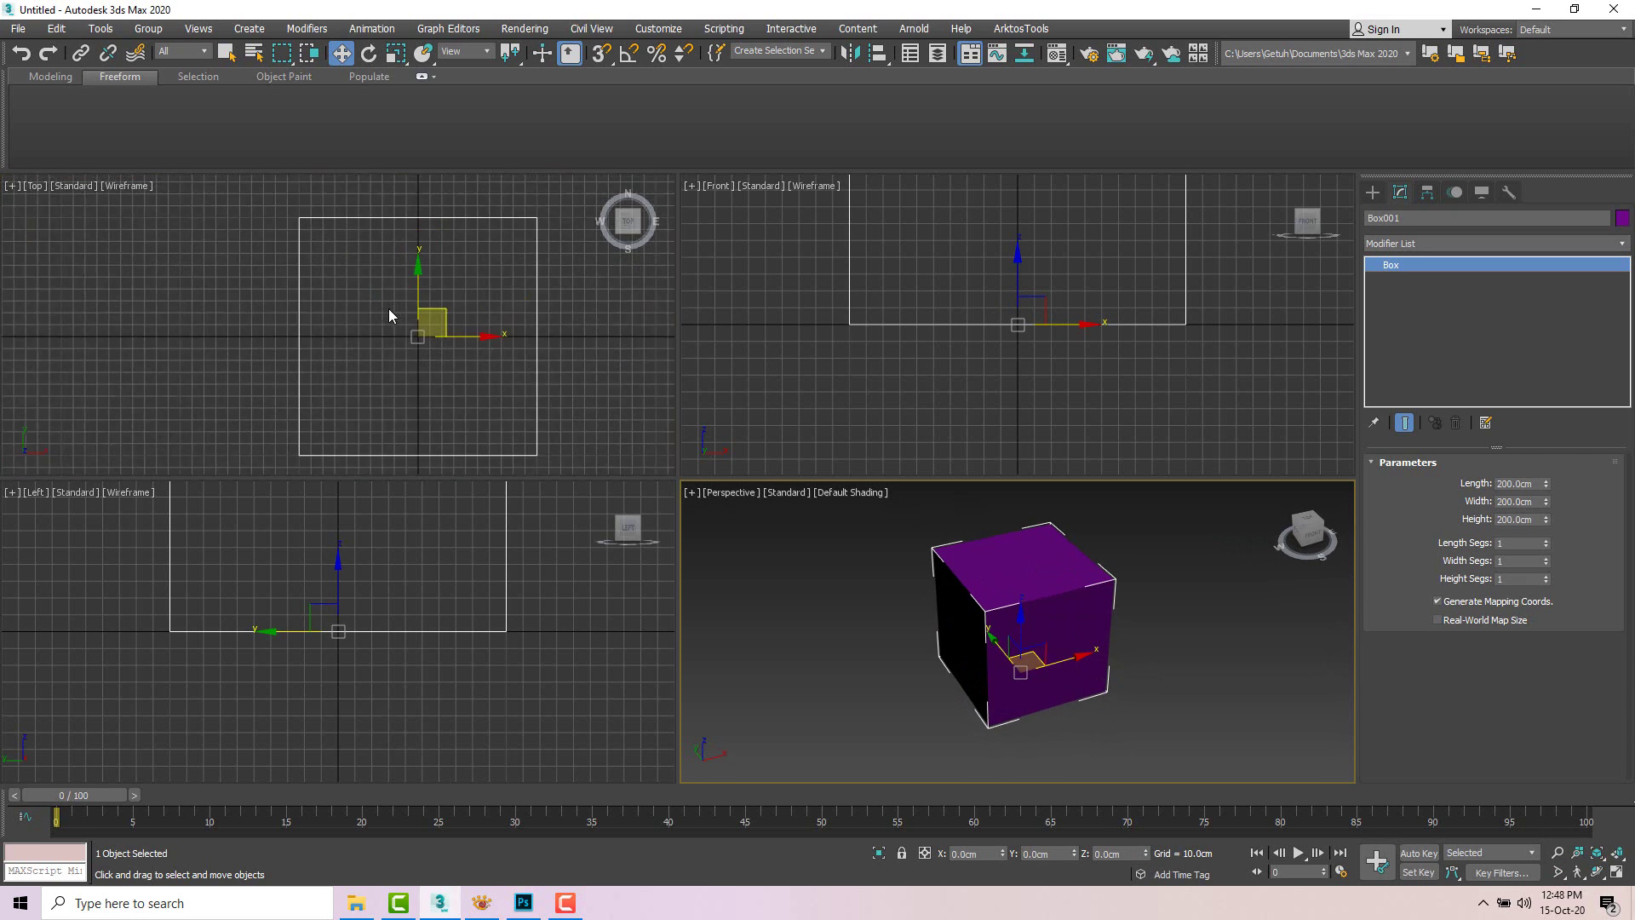
middle_click_drag(859, 597, 1065, 605, "alt")
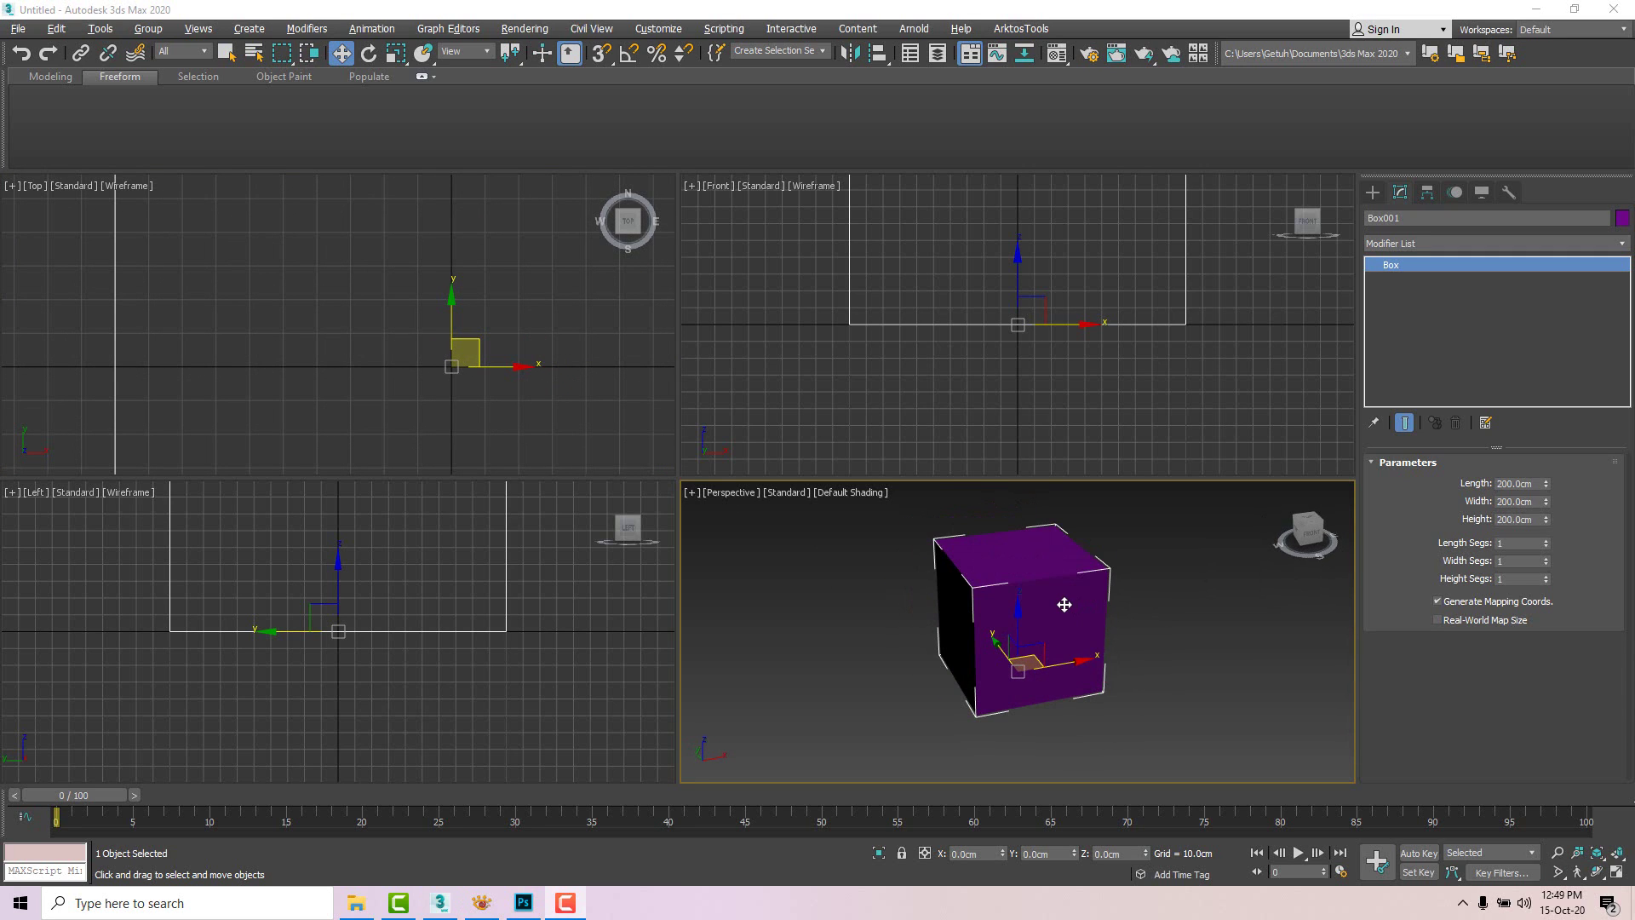
right_click(1065, 605)
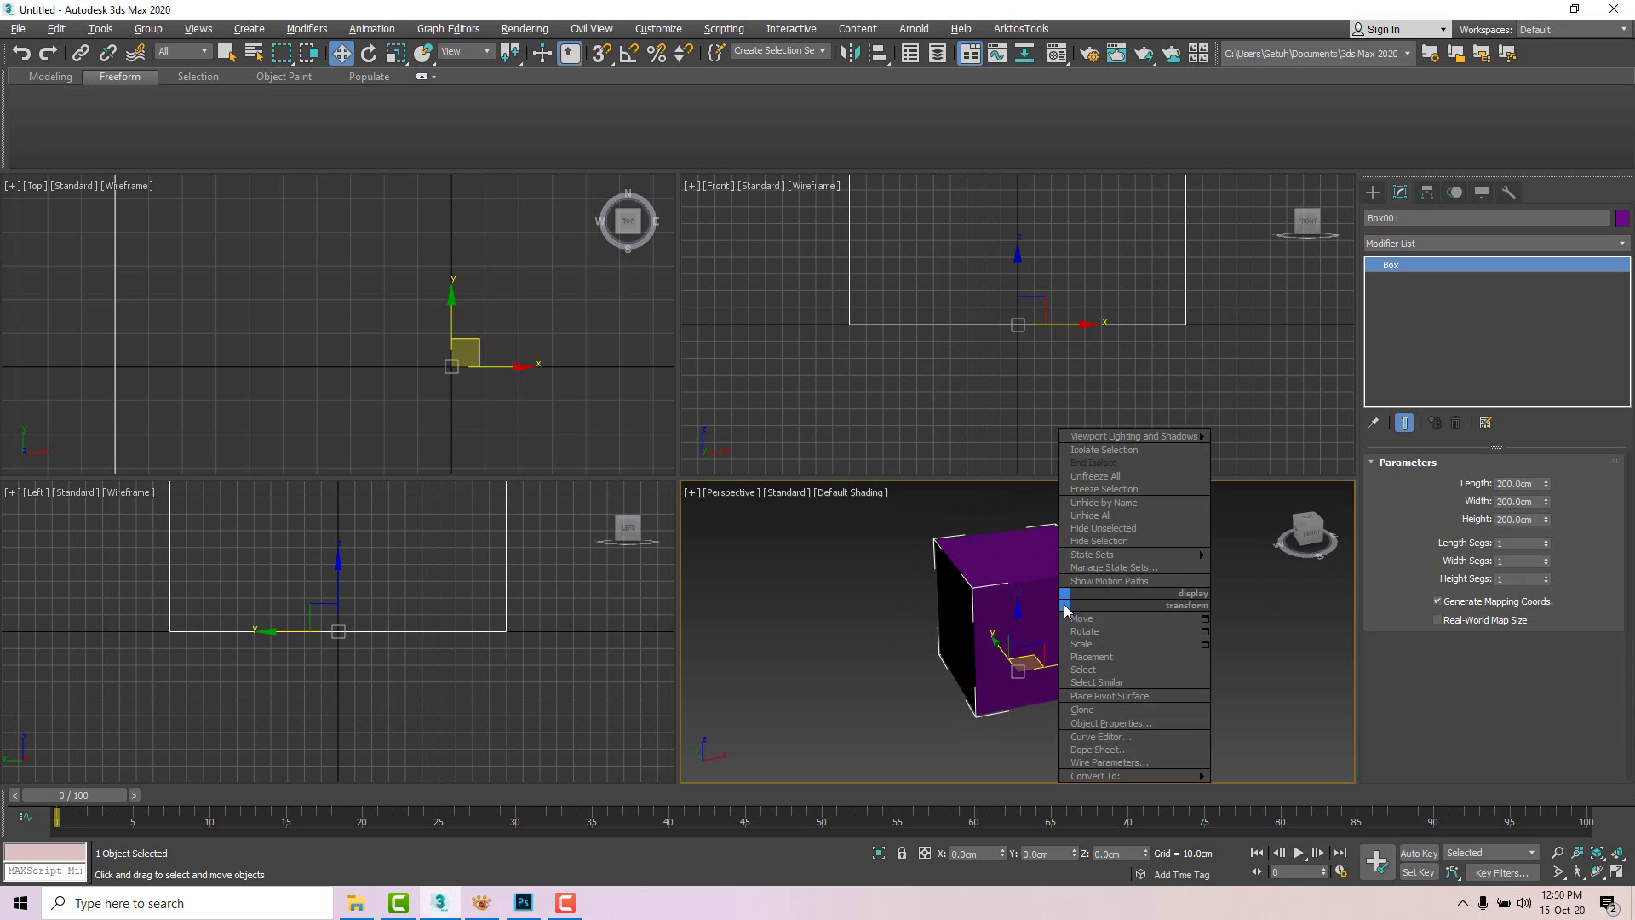
mouse_move(1120, 774)
left_click(1269, 789)
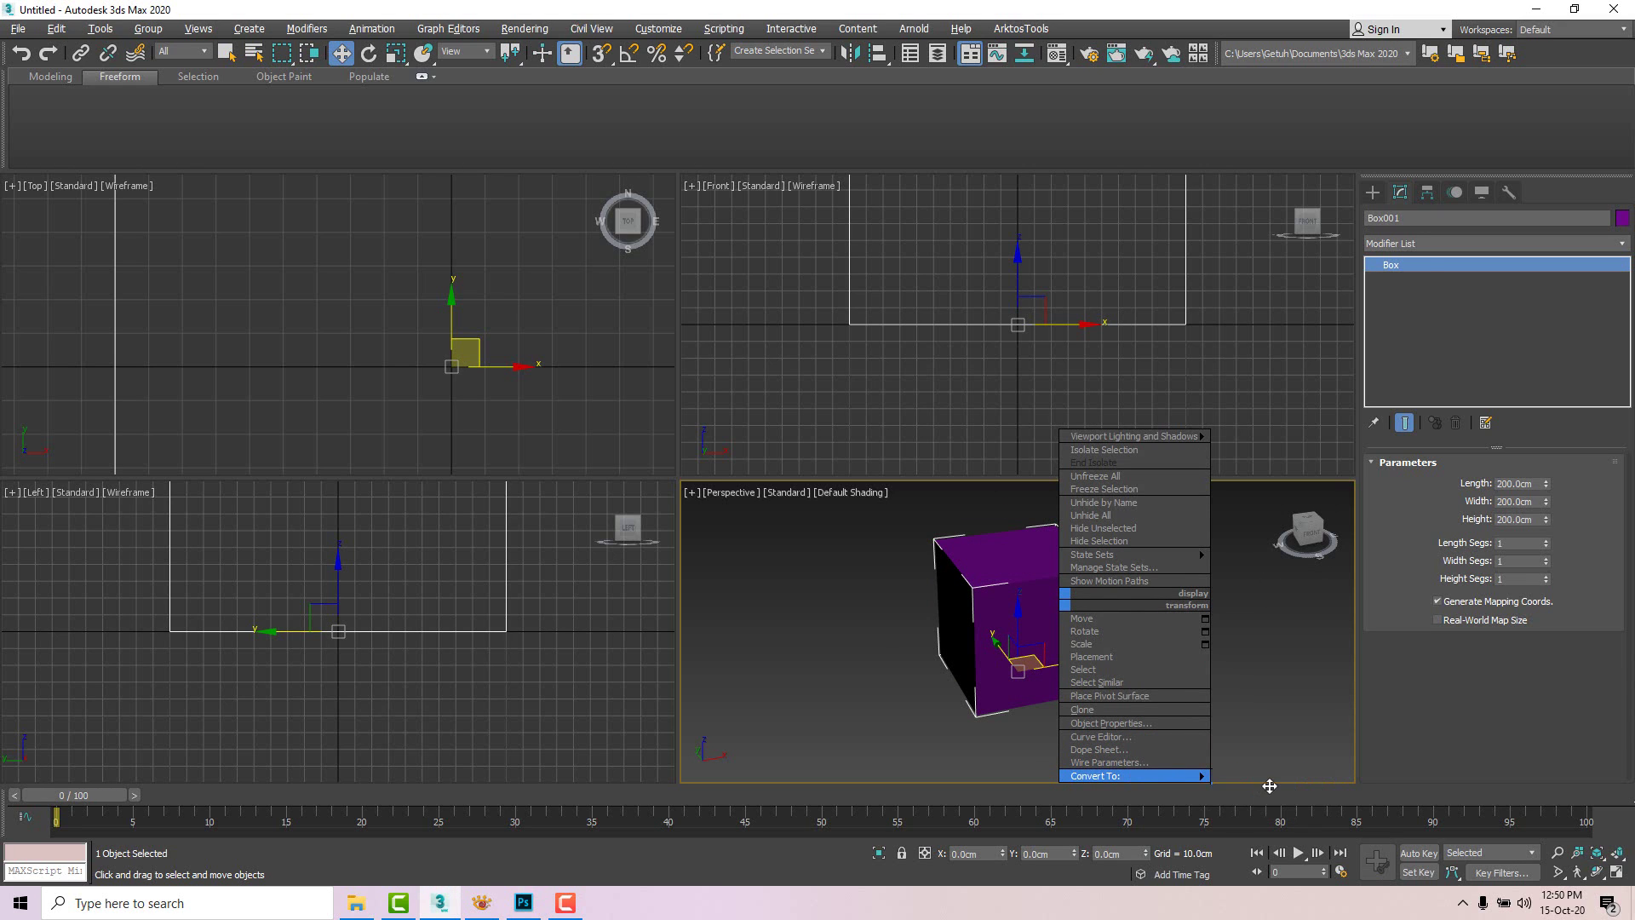
middle_click_drag(1156, 636, 1166, 636, "alt")
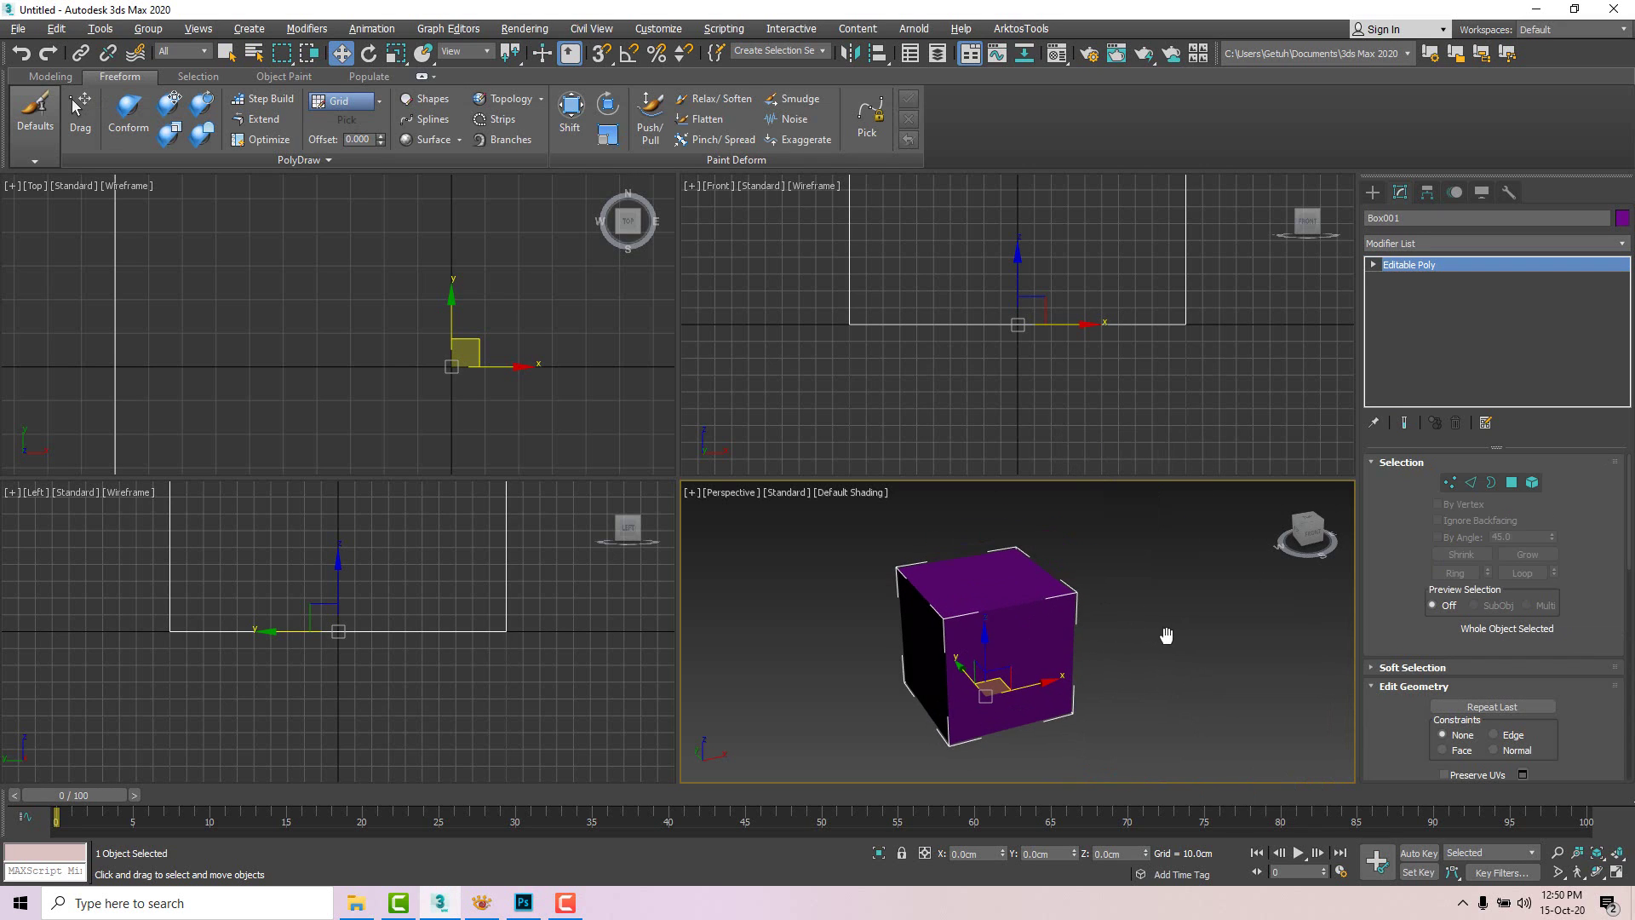
Step: Delete the front, top and bottom polygons of the box, keeping only the back and two side walls
key("4")
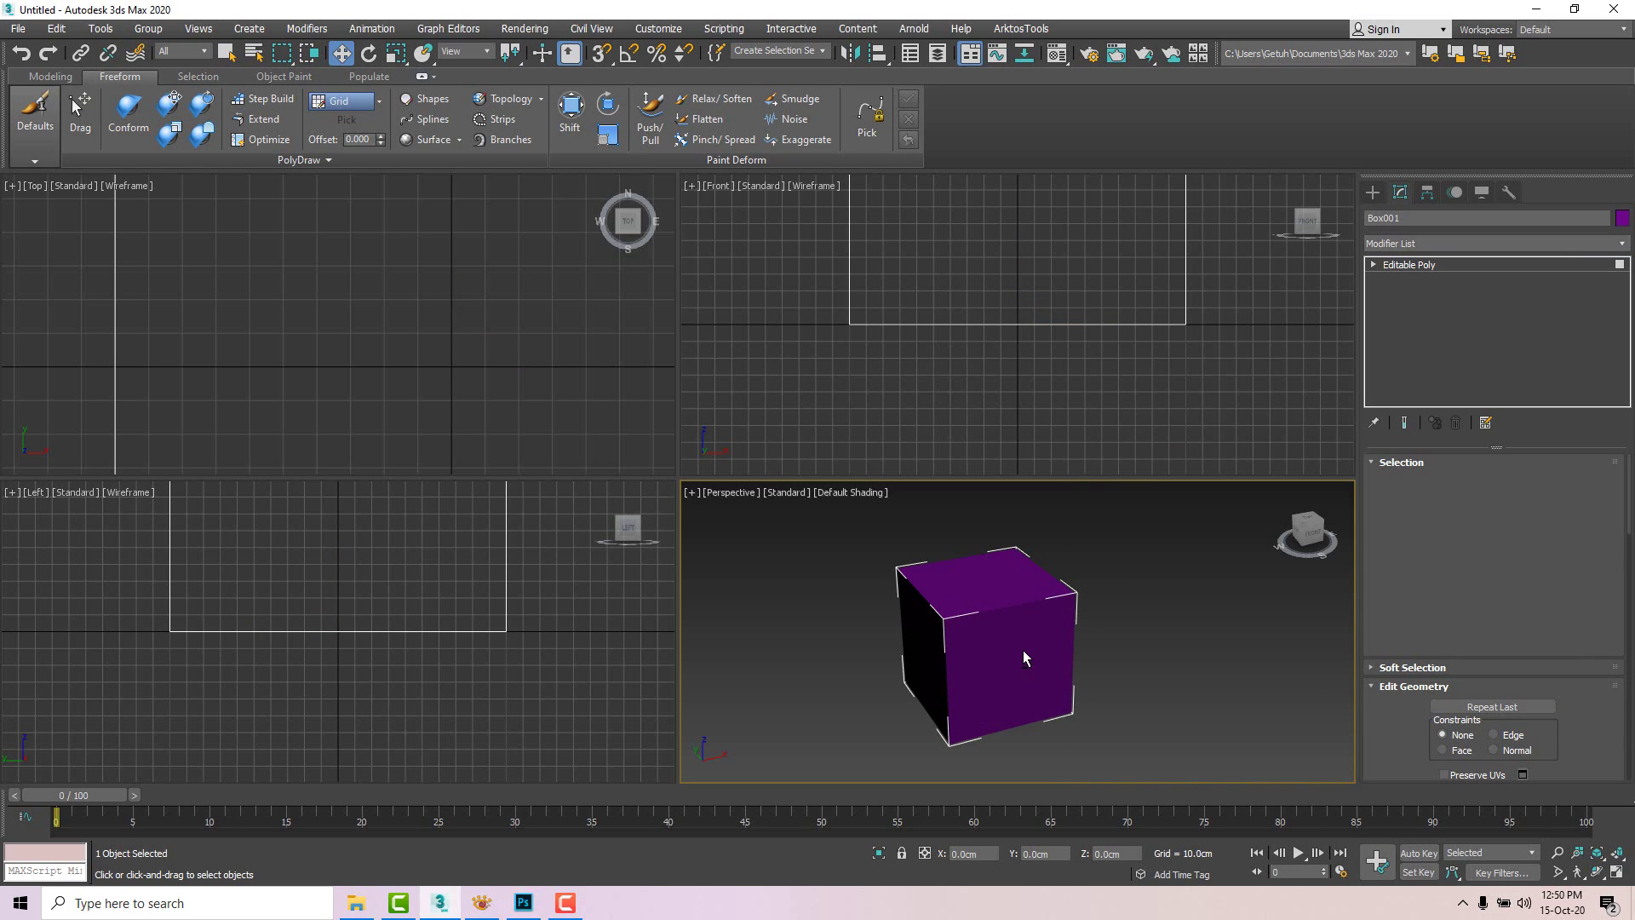
left_click(1023, 651)
left_click(994, 588, "ctrl")
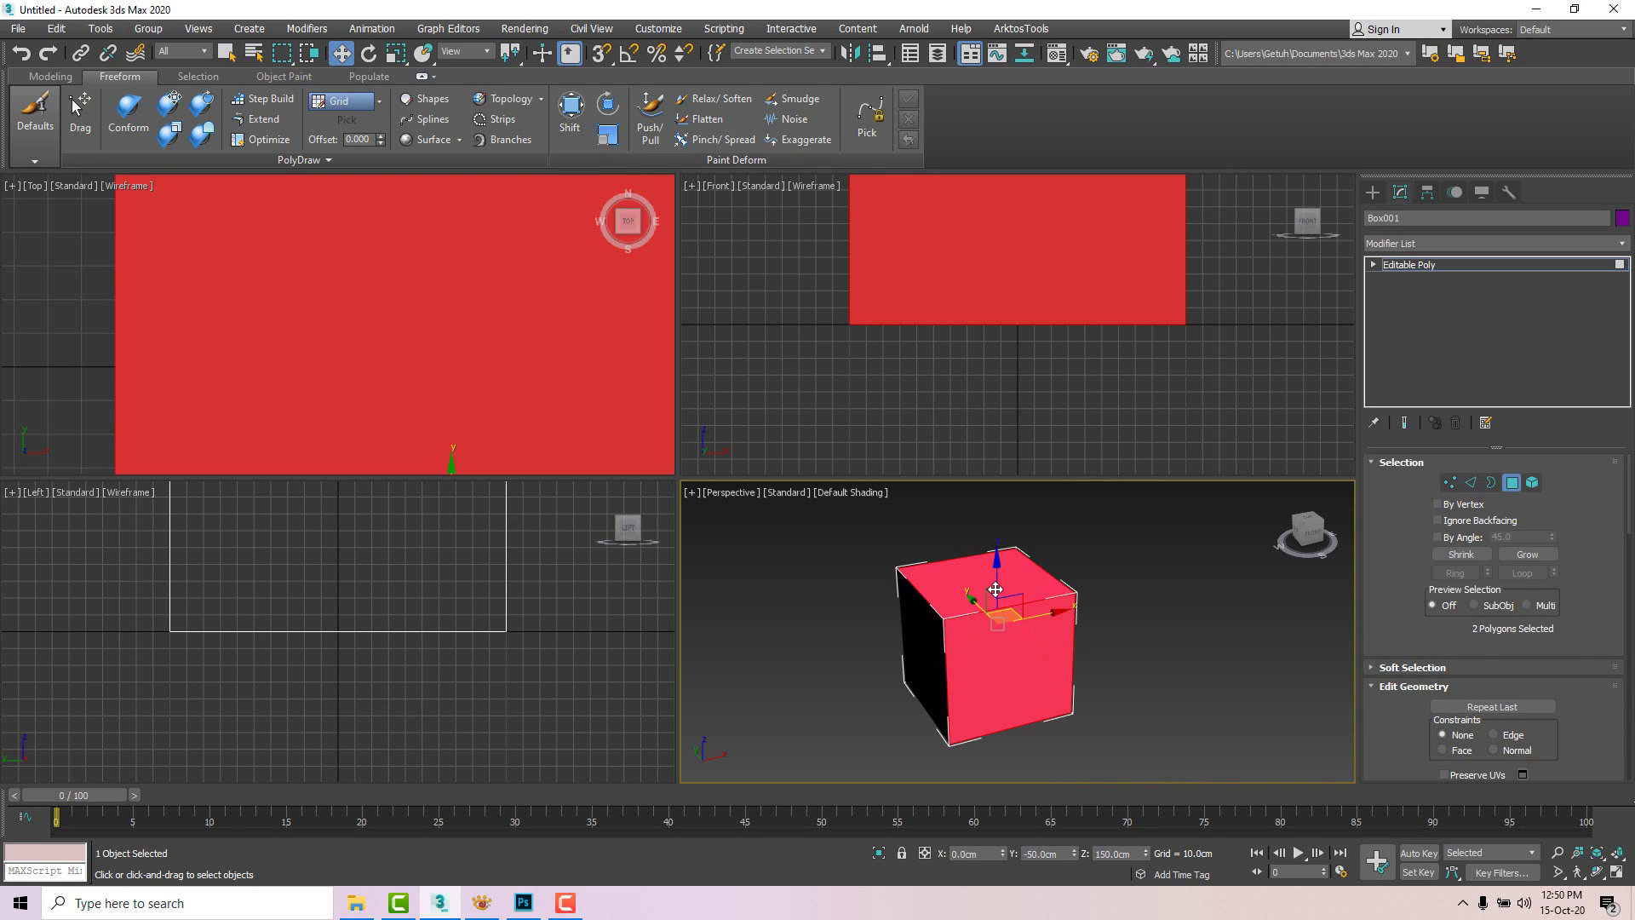
middle_click_drag(1075, 649, 1047, 535, "alt")
left_click(1013, 712, "ctrl")
middle_click_drag(1065, 678, 1100, 773, "alt")
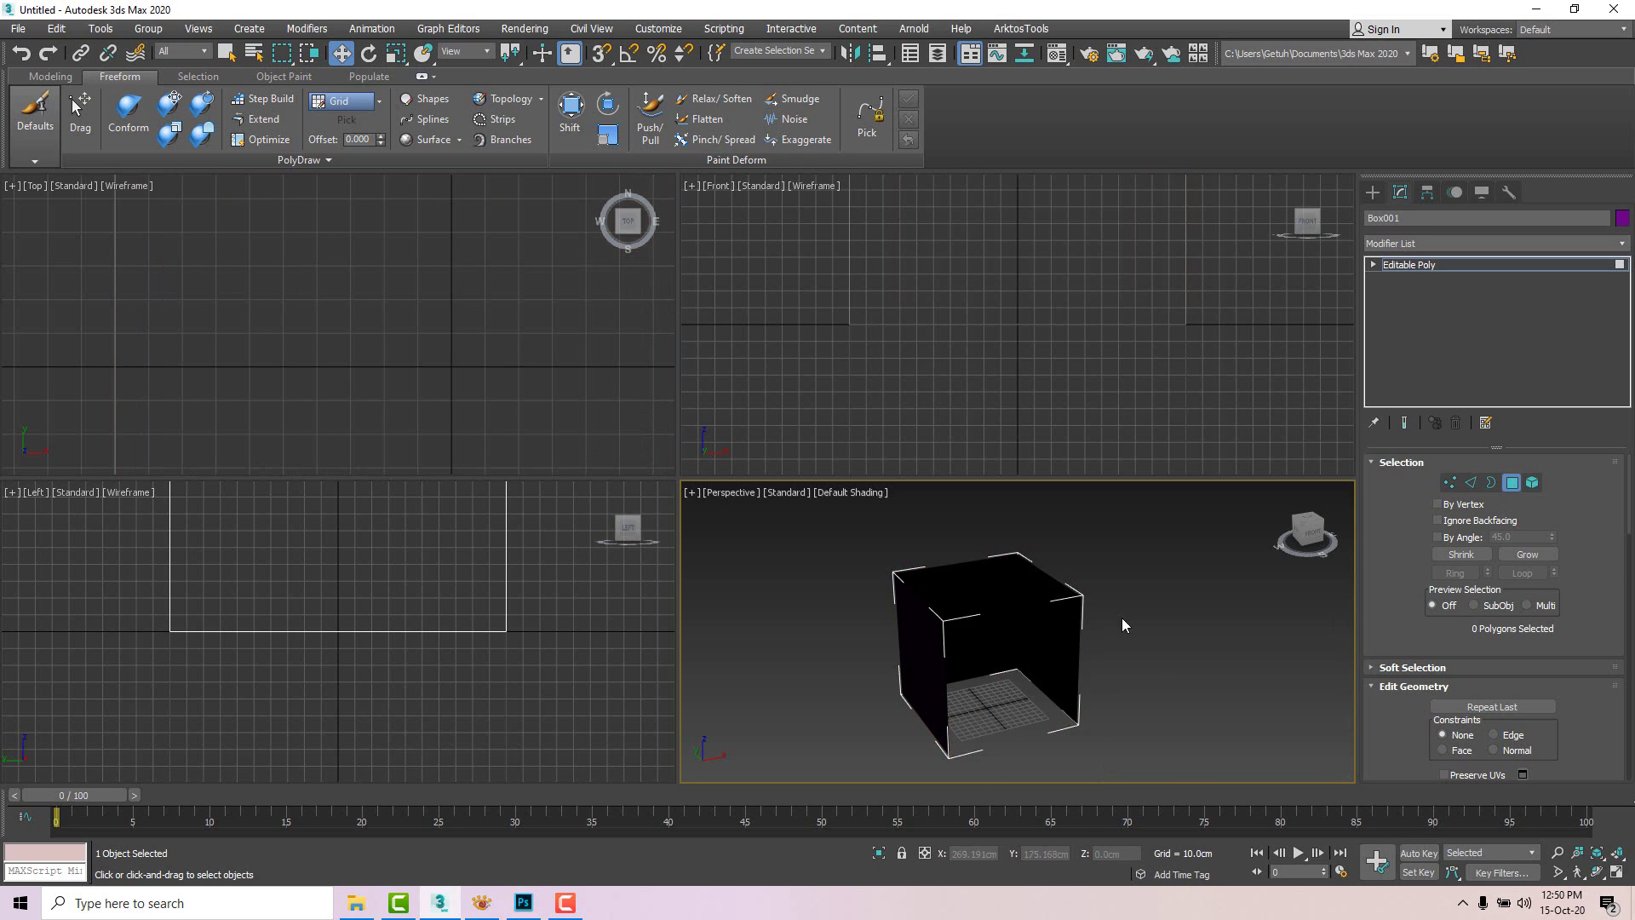
Step: Leave polygon editing and turn on Backface Cull in the box's object properties
key("4")
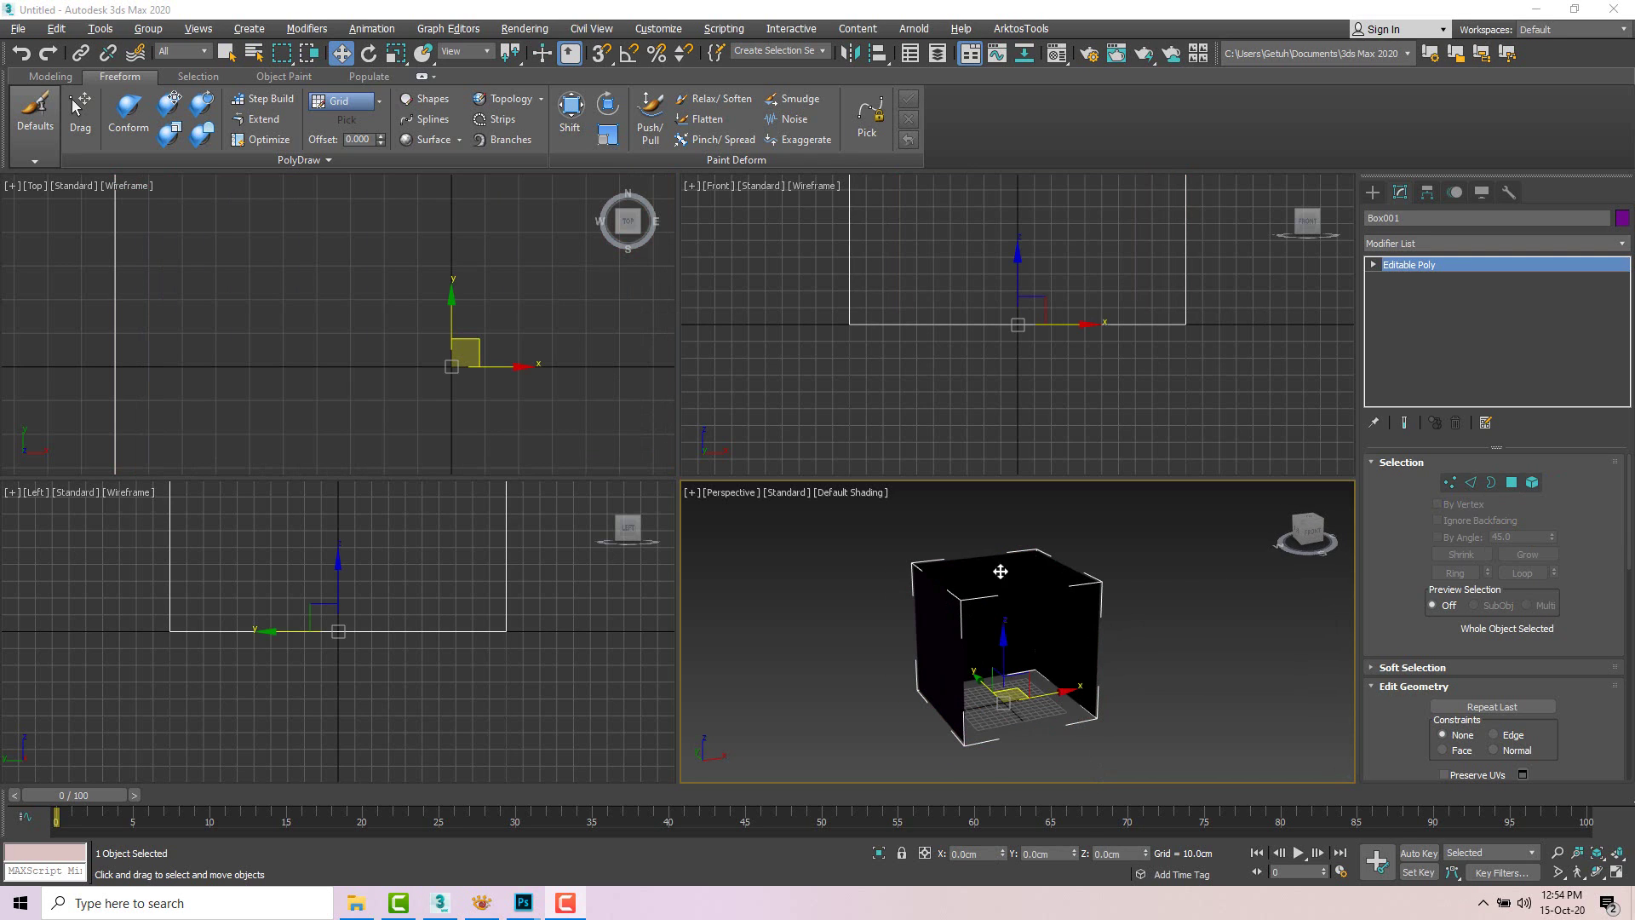
right_click(1046, 582)
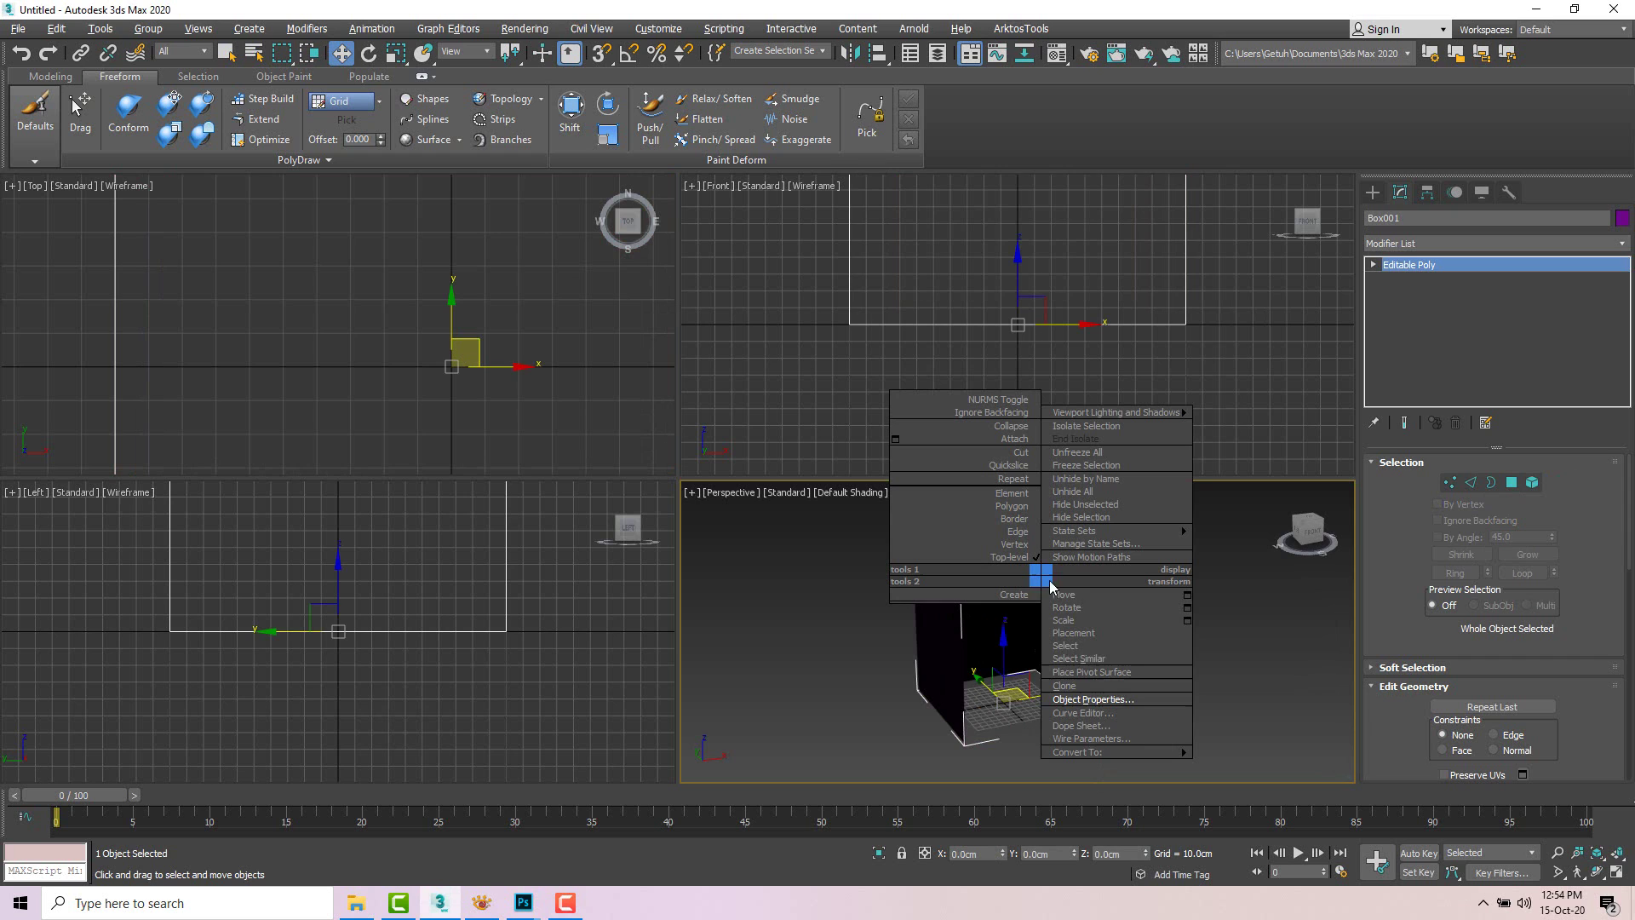
left_click(1087, 701)
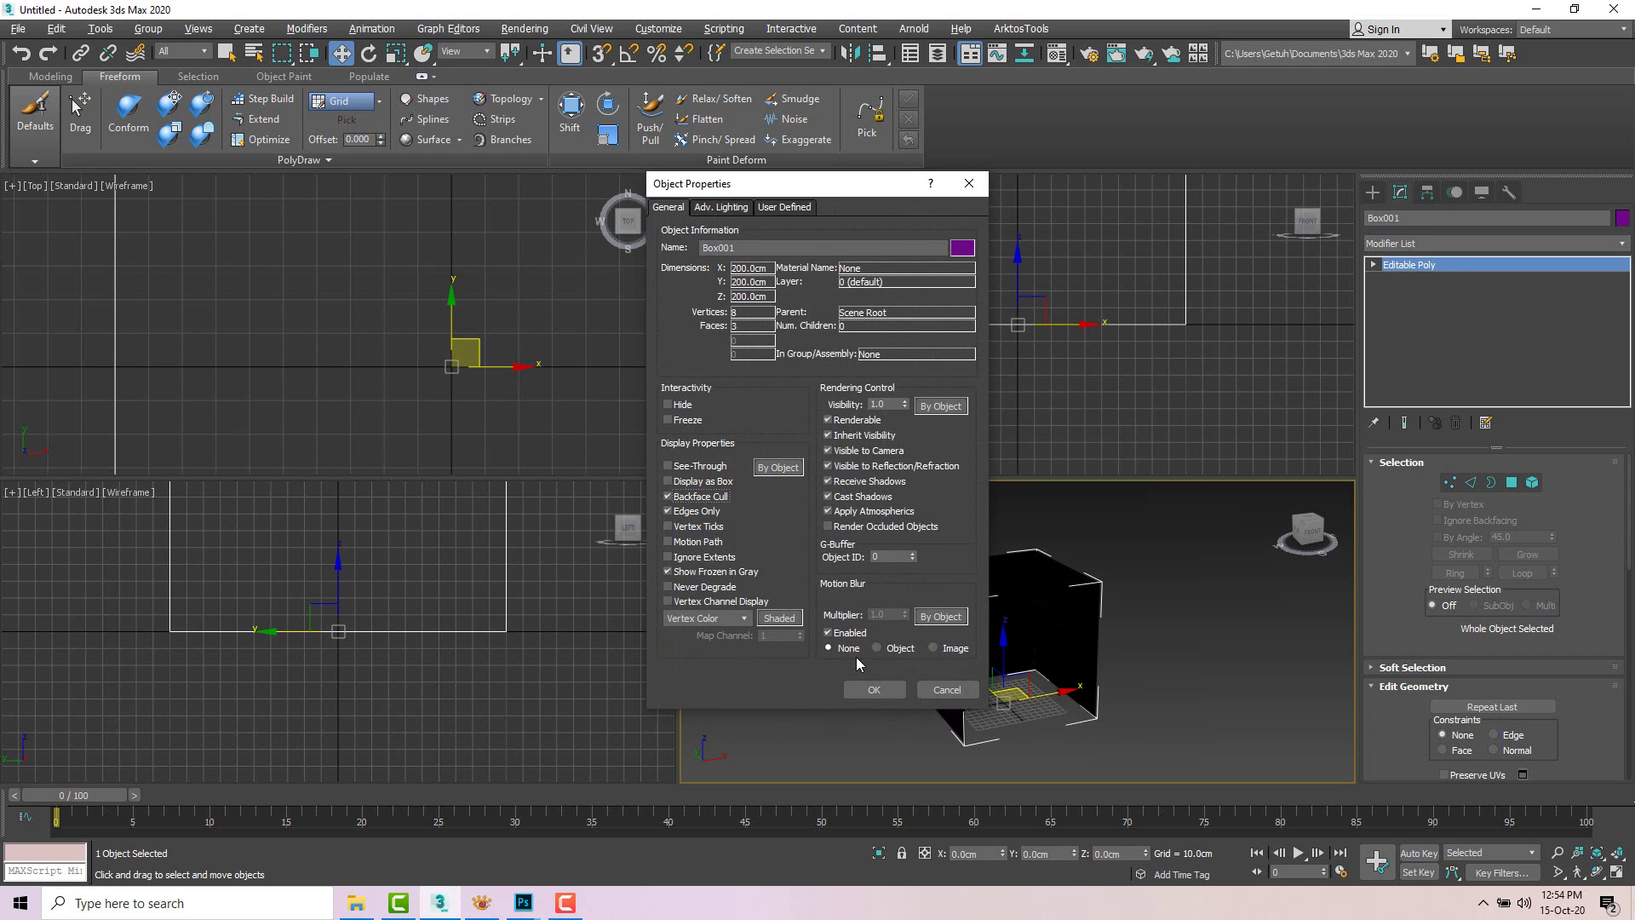
left_click(874, 689)
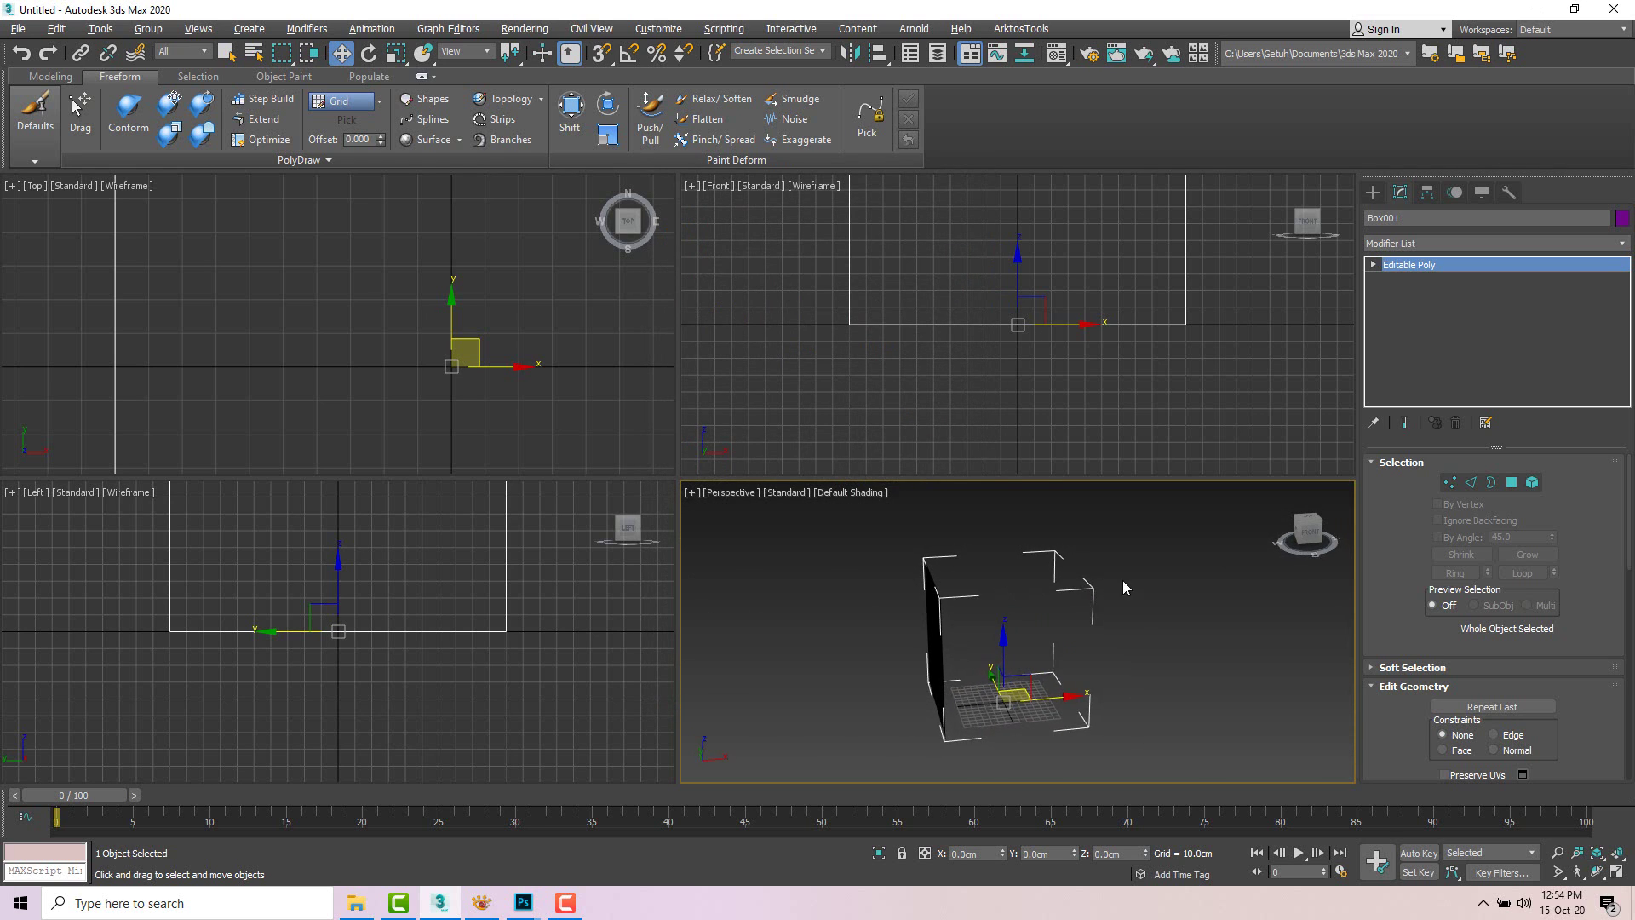
Step: Select all three wall polygons and flip their normals to face the inside of the box
left_click(1512, 483)
key("ctrl+a")
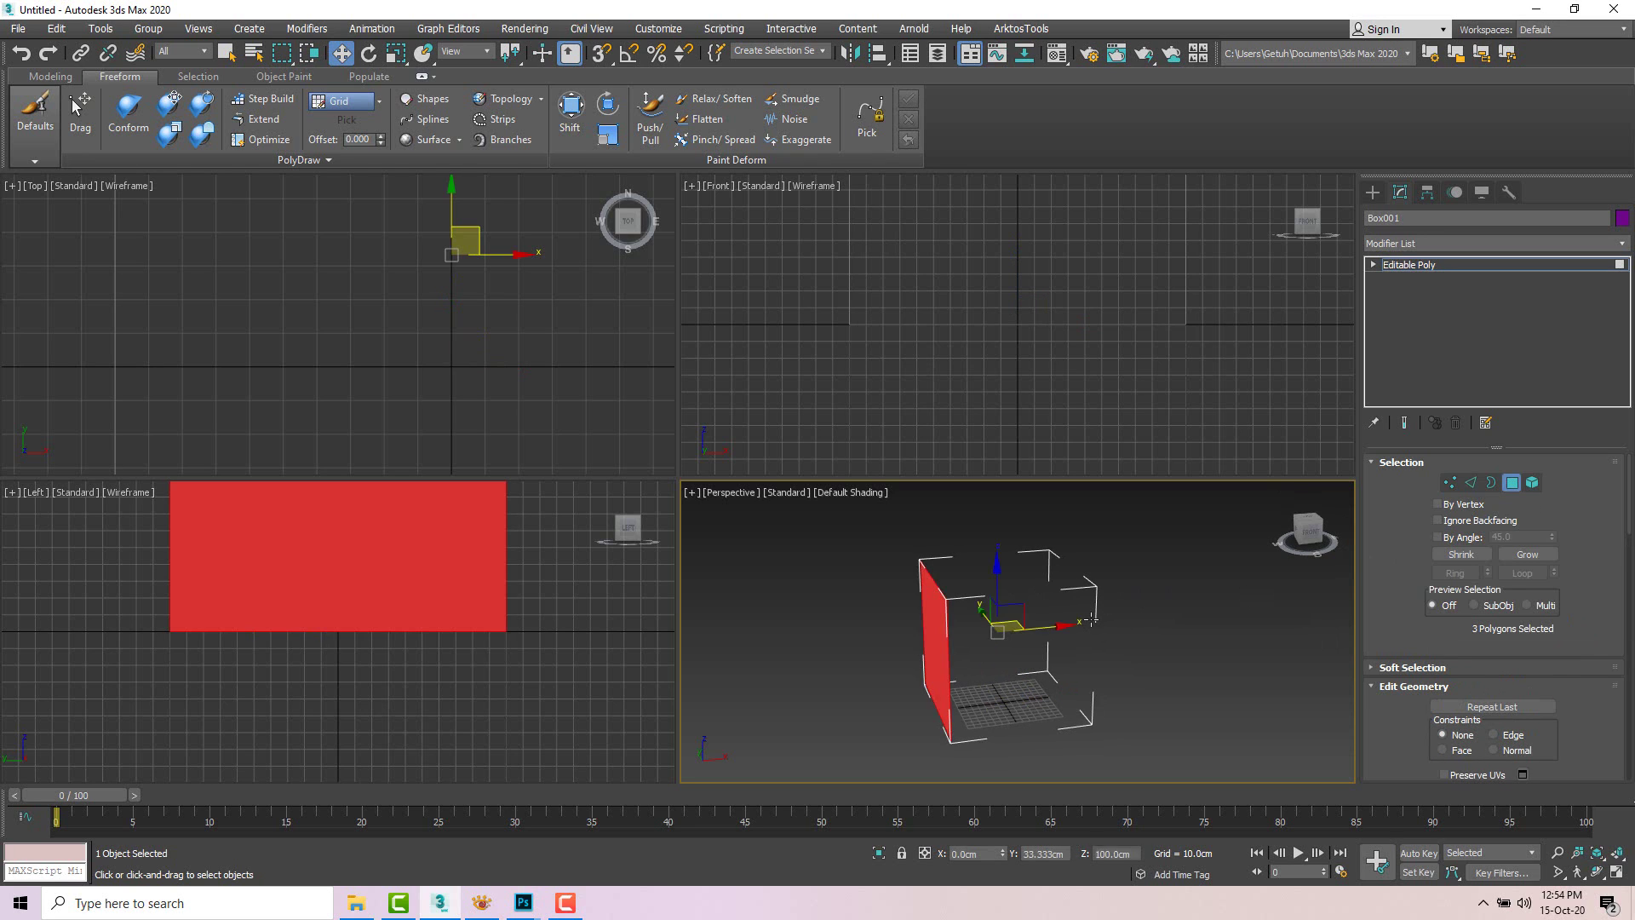
middle_click_drag(1177, 604, 1098, 601, "alt")
right_click(1062, 606)
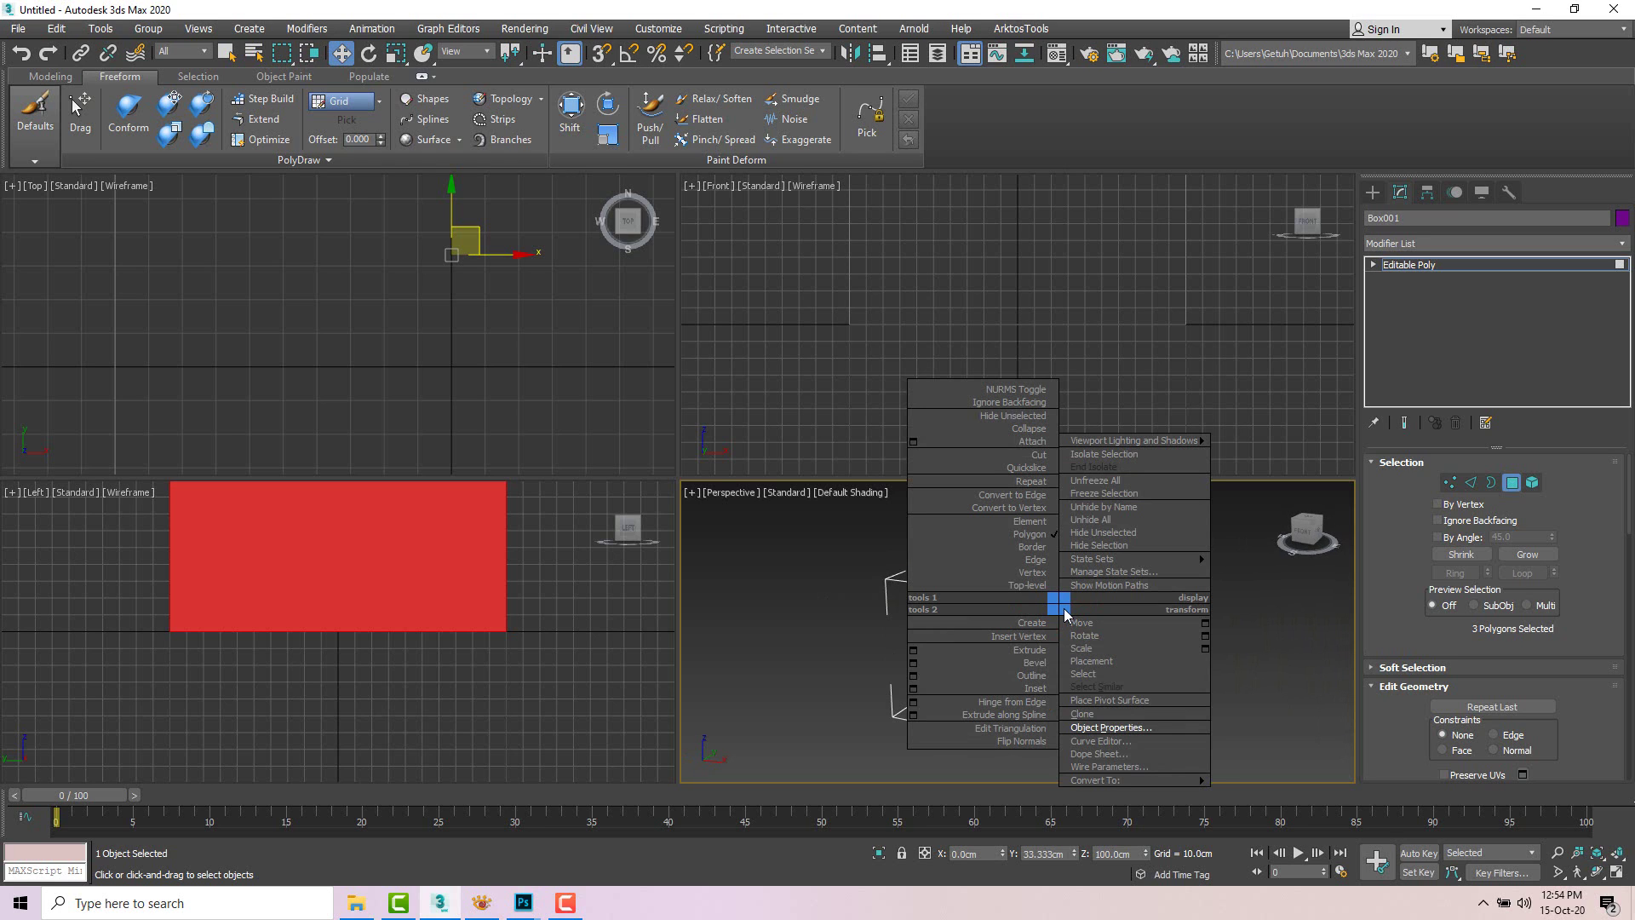
left_click(1031, 741)
middle_click_drag(1056, 655, 1174, 642, "alt")
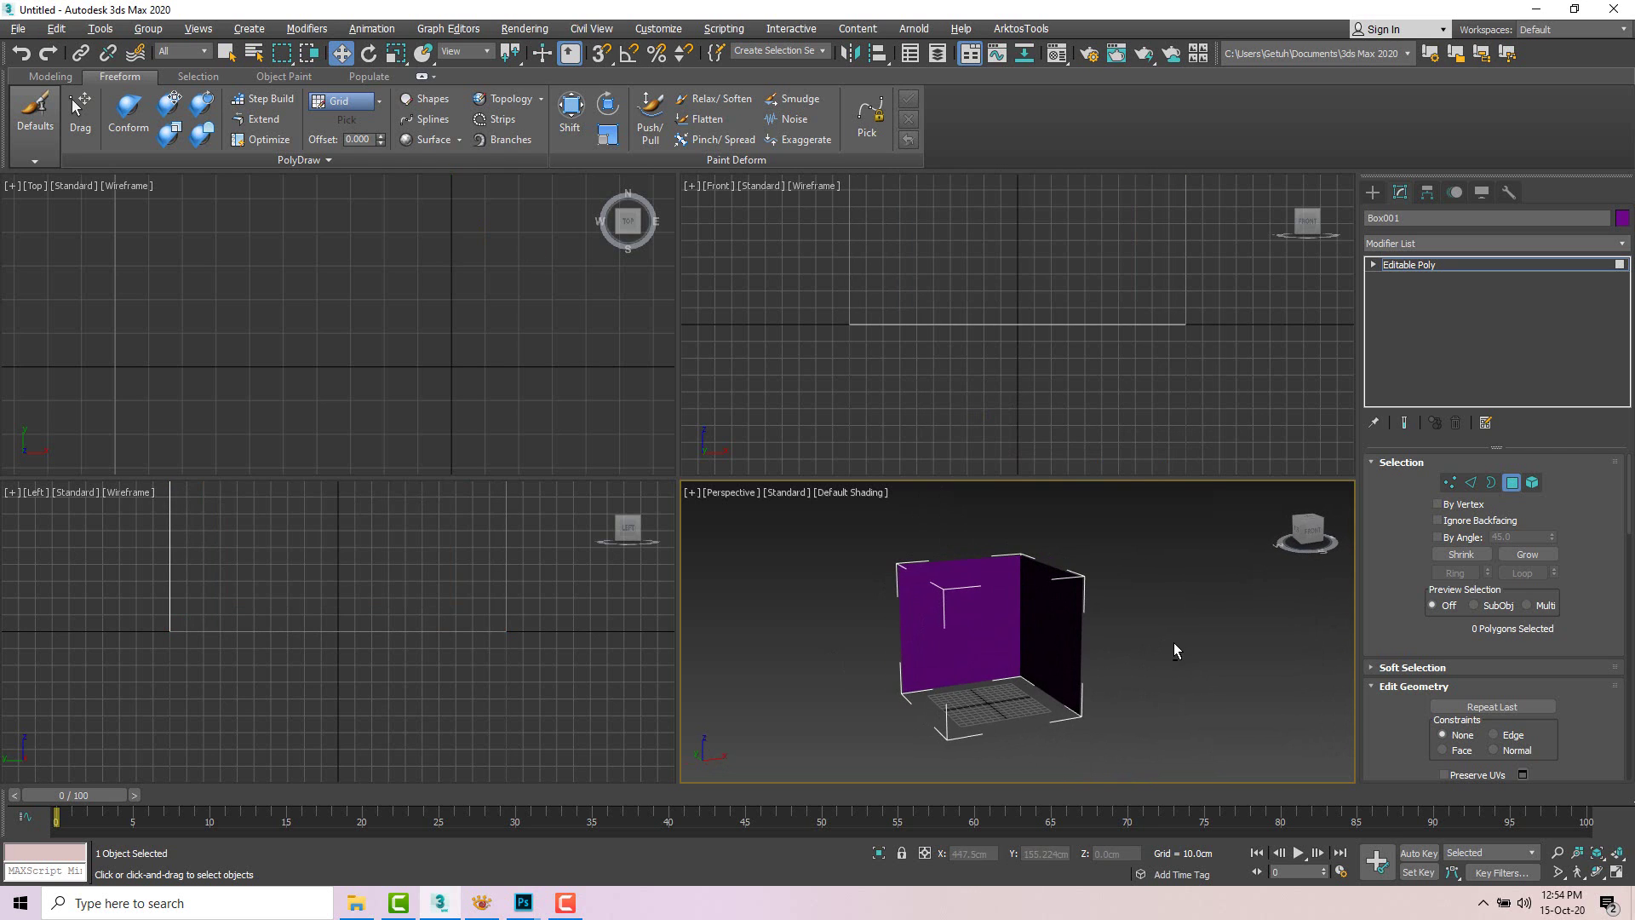
mouse_move(1005, 620)
middle_mouse_down("alt")
mouse_move(954, 618)
mouse_move(1022, 615)
mouse_move(971, 613)
mouse_move(1002, 614)
middle_mouse_up("alt")
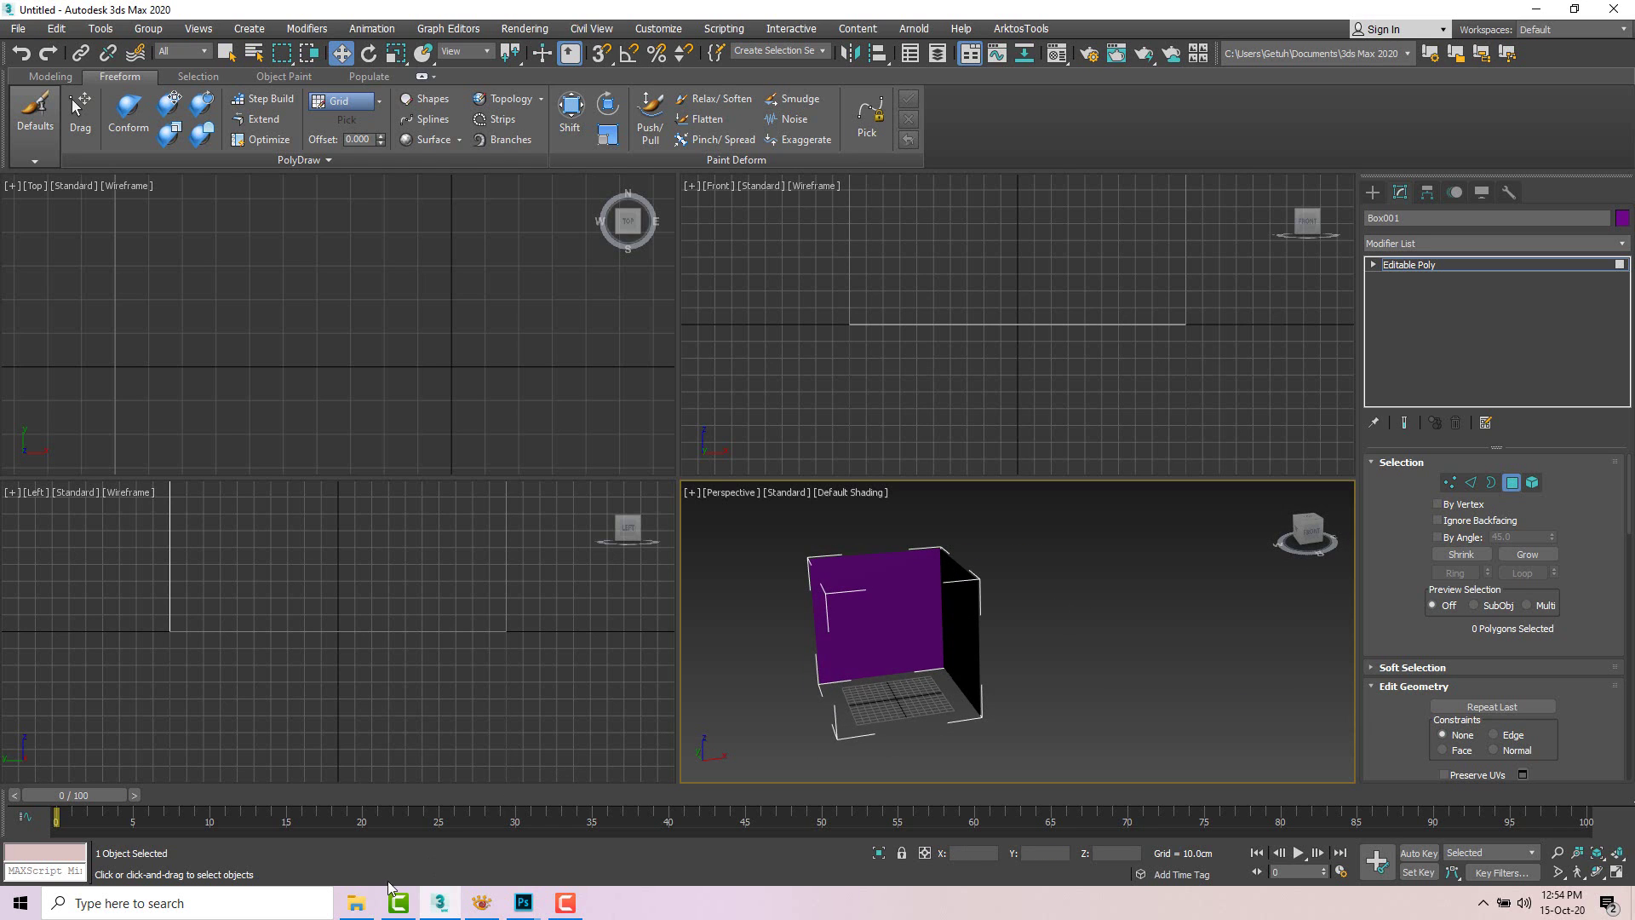
Step: Open the body_front image from the caracter ngajar folder, check it and close the viewer
left_click(358, 904)
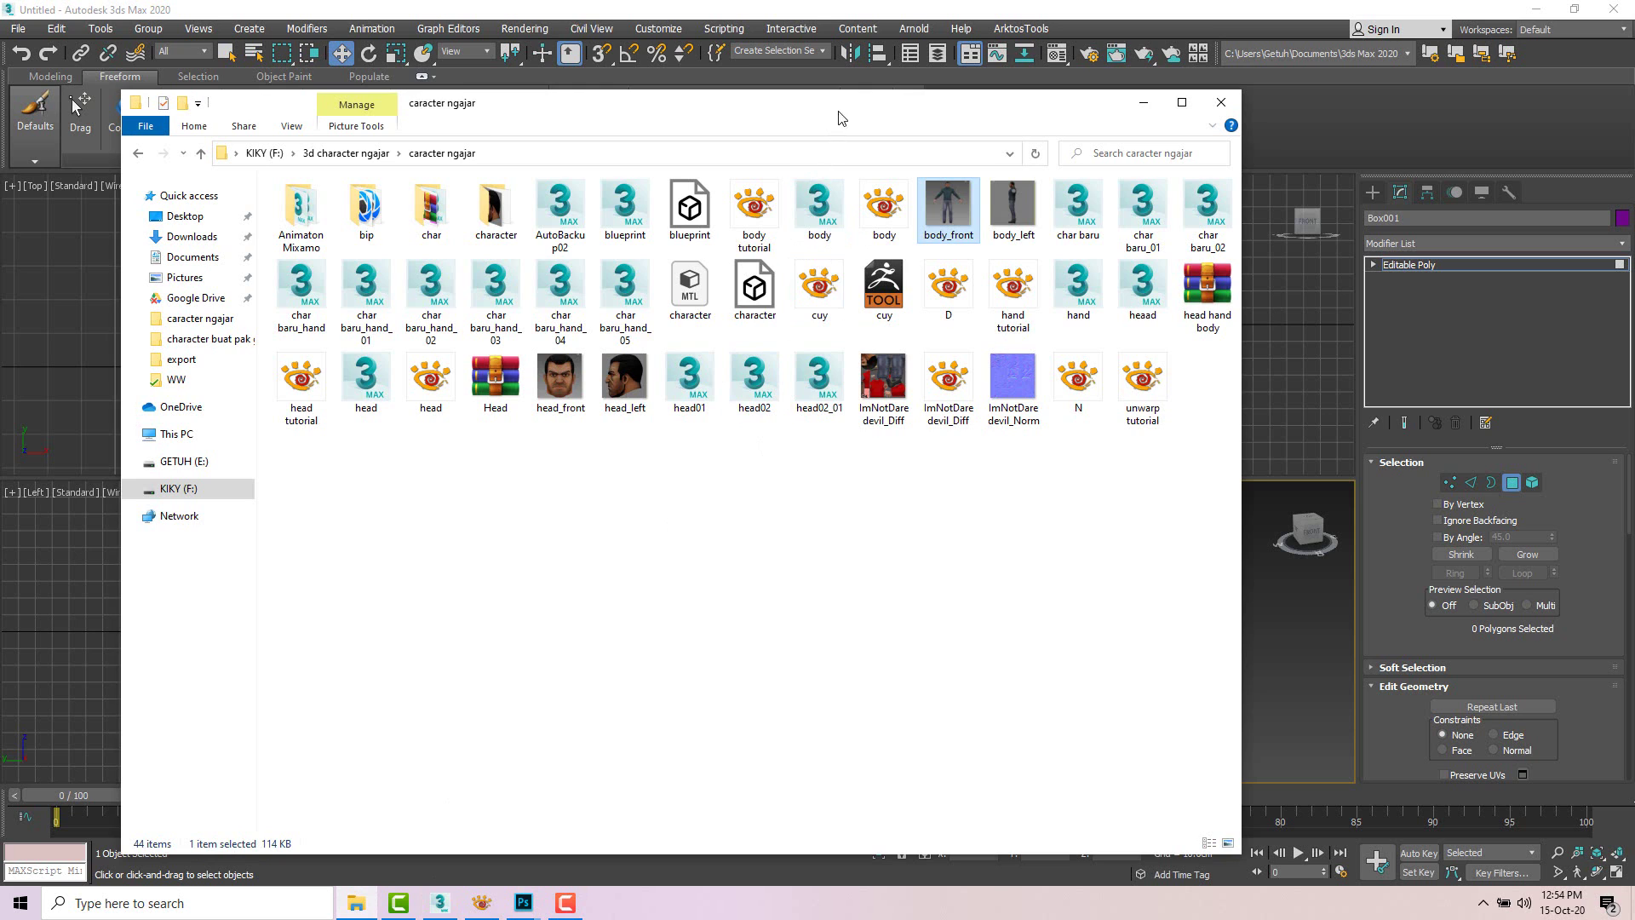
left_click_drag(839, 117, 534, 158)
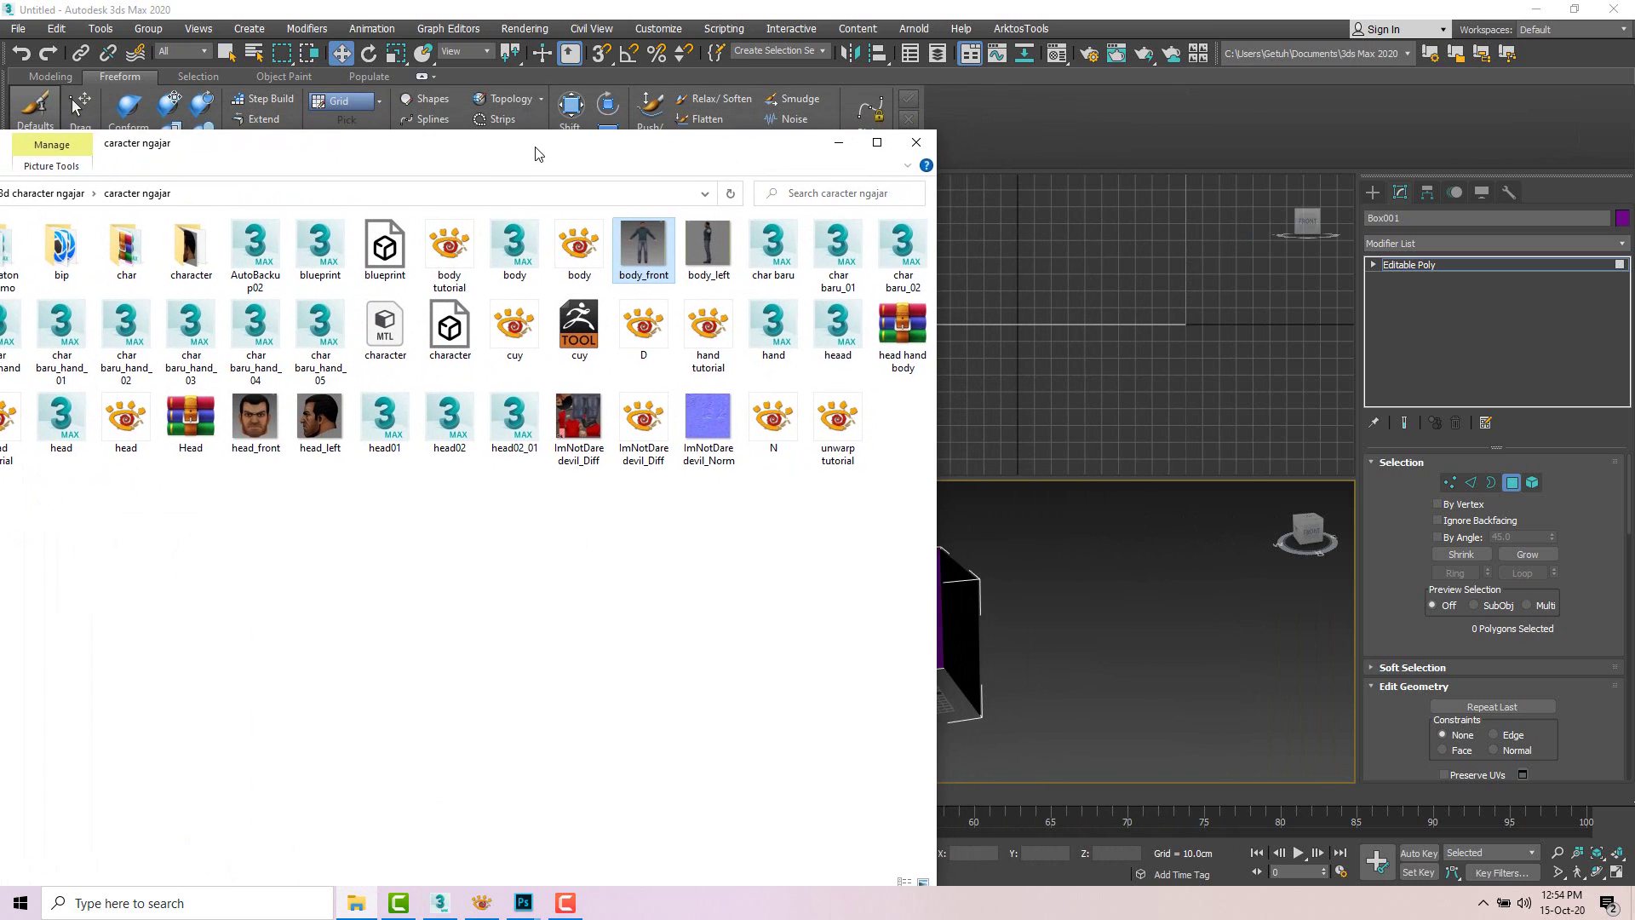
double_click(641, 247)
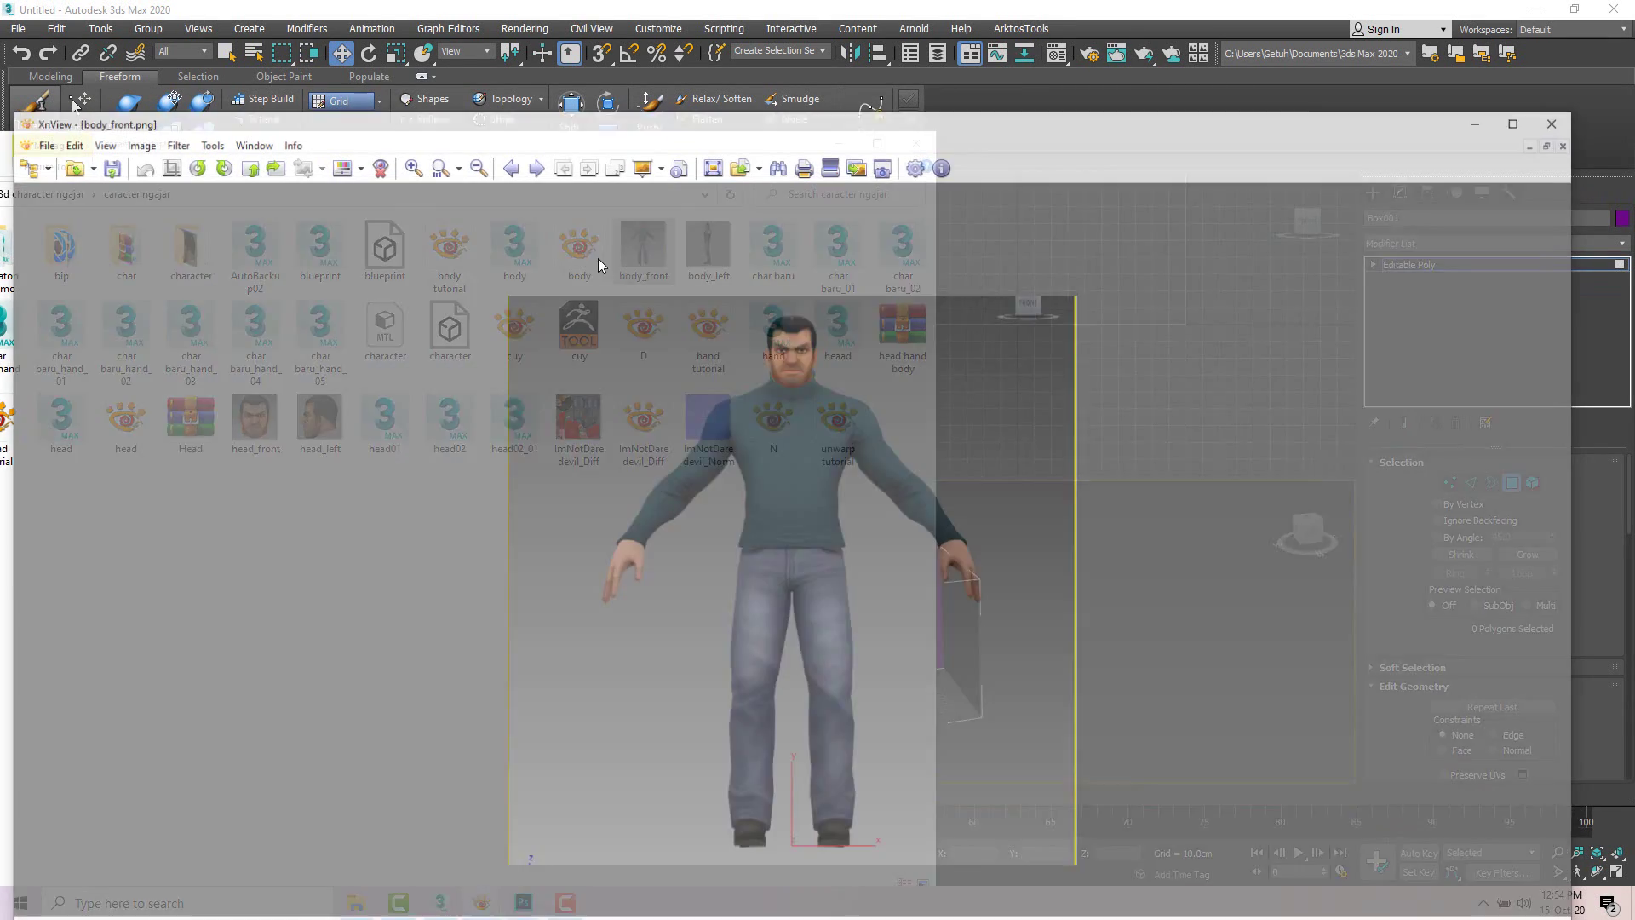
left_click(1559, 120)
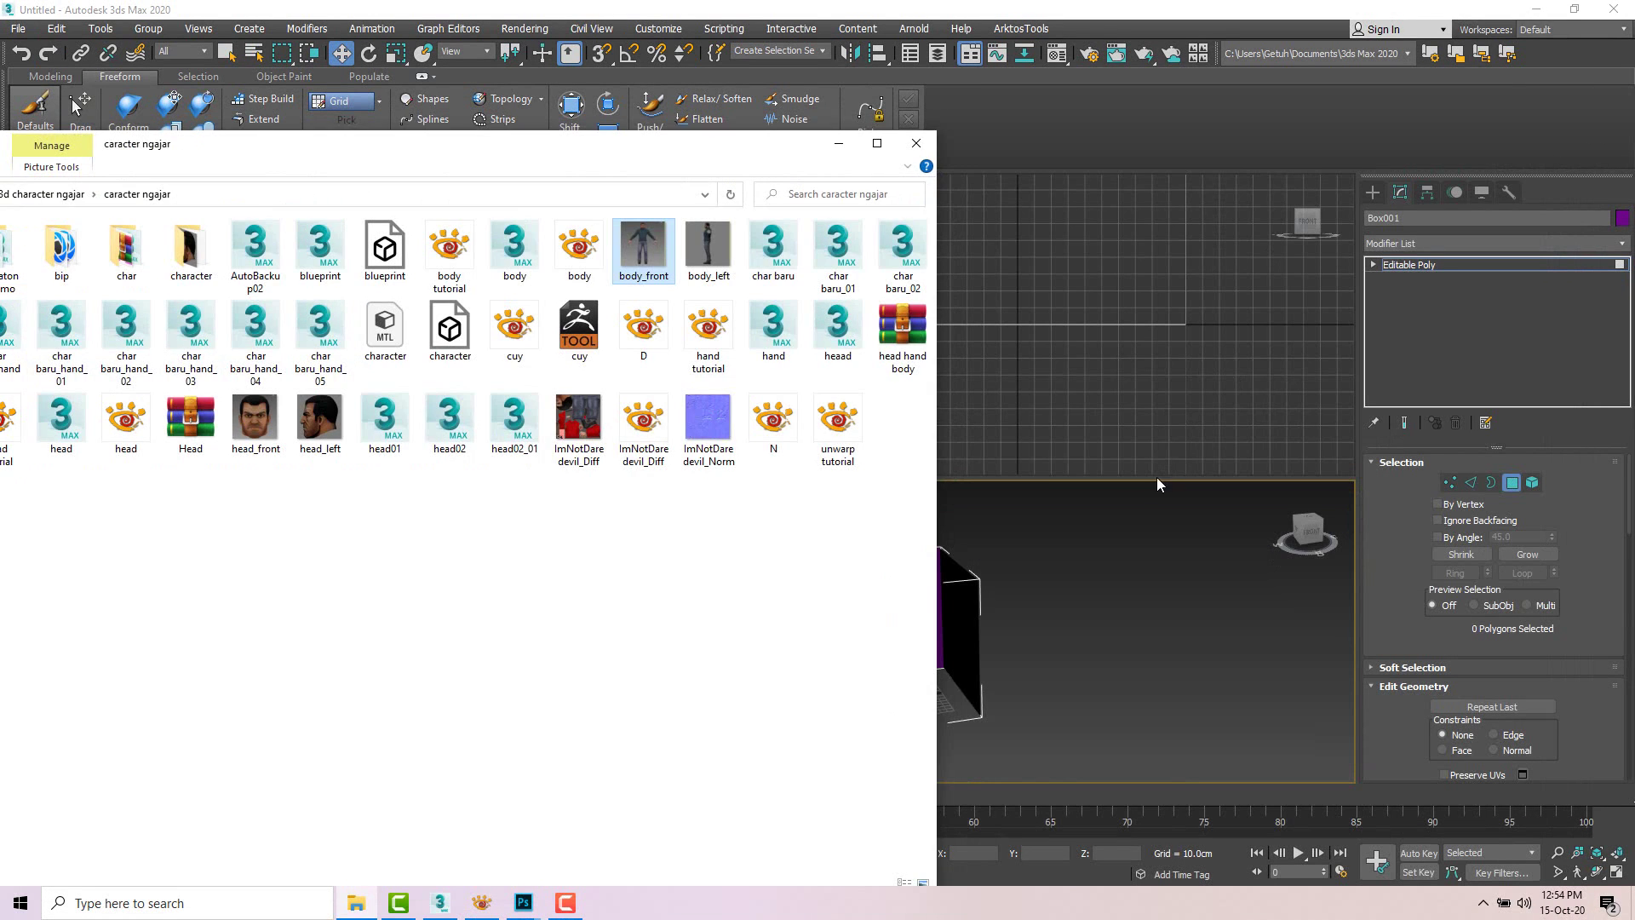
Step: Select the back wall polygon in 3ds Max and apply the body_front image from the folder to it
left_click(1156, 484)
left_click(1103, 570)
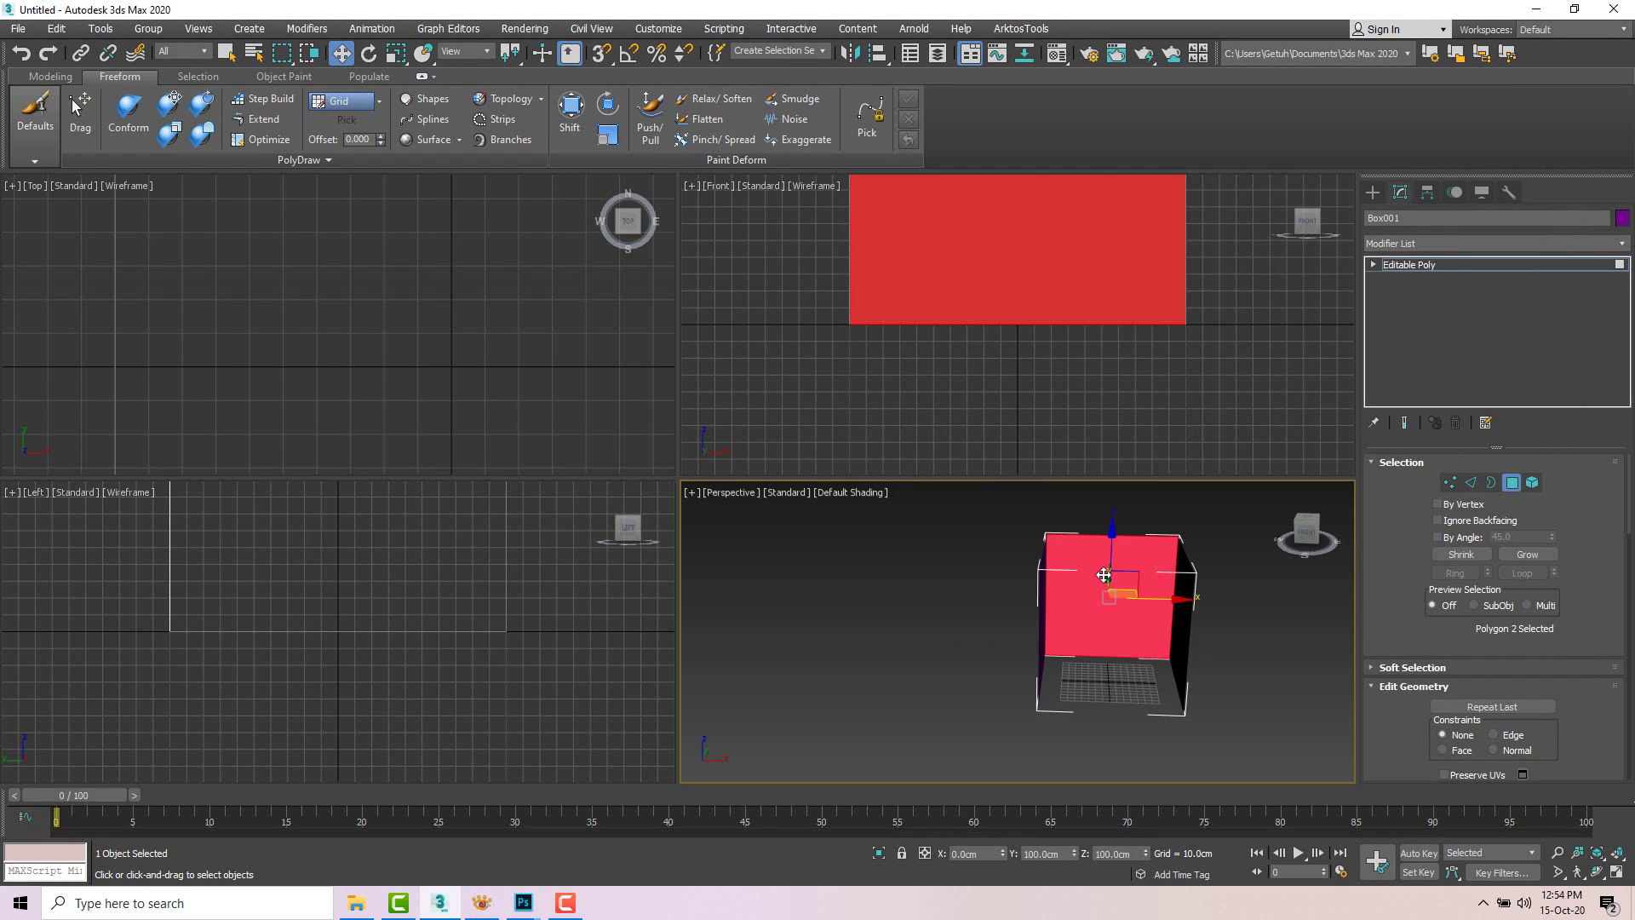
mouse_move(1102, 571)
middle_mouse_down("alt")
mouse_move(1155, 579)
mouse_move(1091, 587)
middle_mouse_up("alt")
key("Delete")
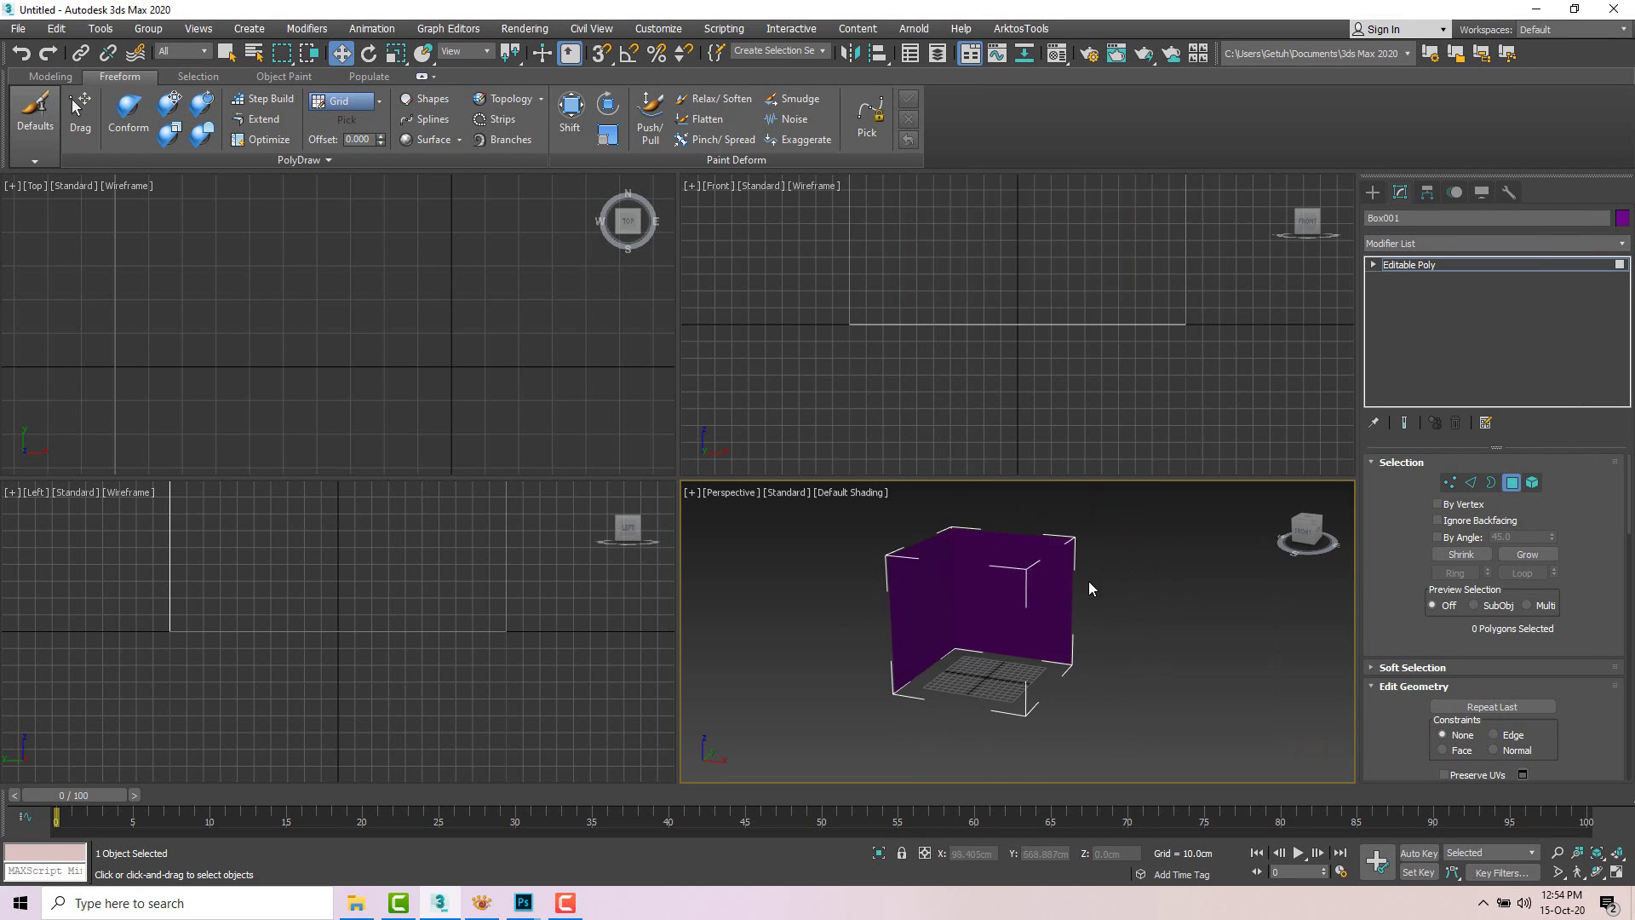
key("ctrl+z")
middle_click_drag(992, 573, 1018, 570, "alt")
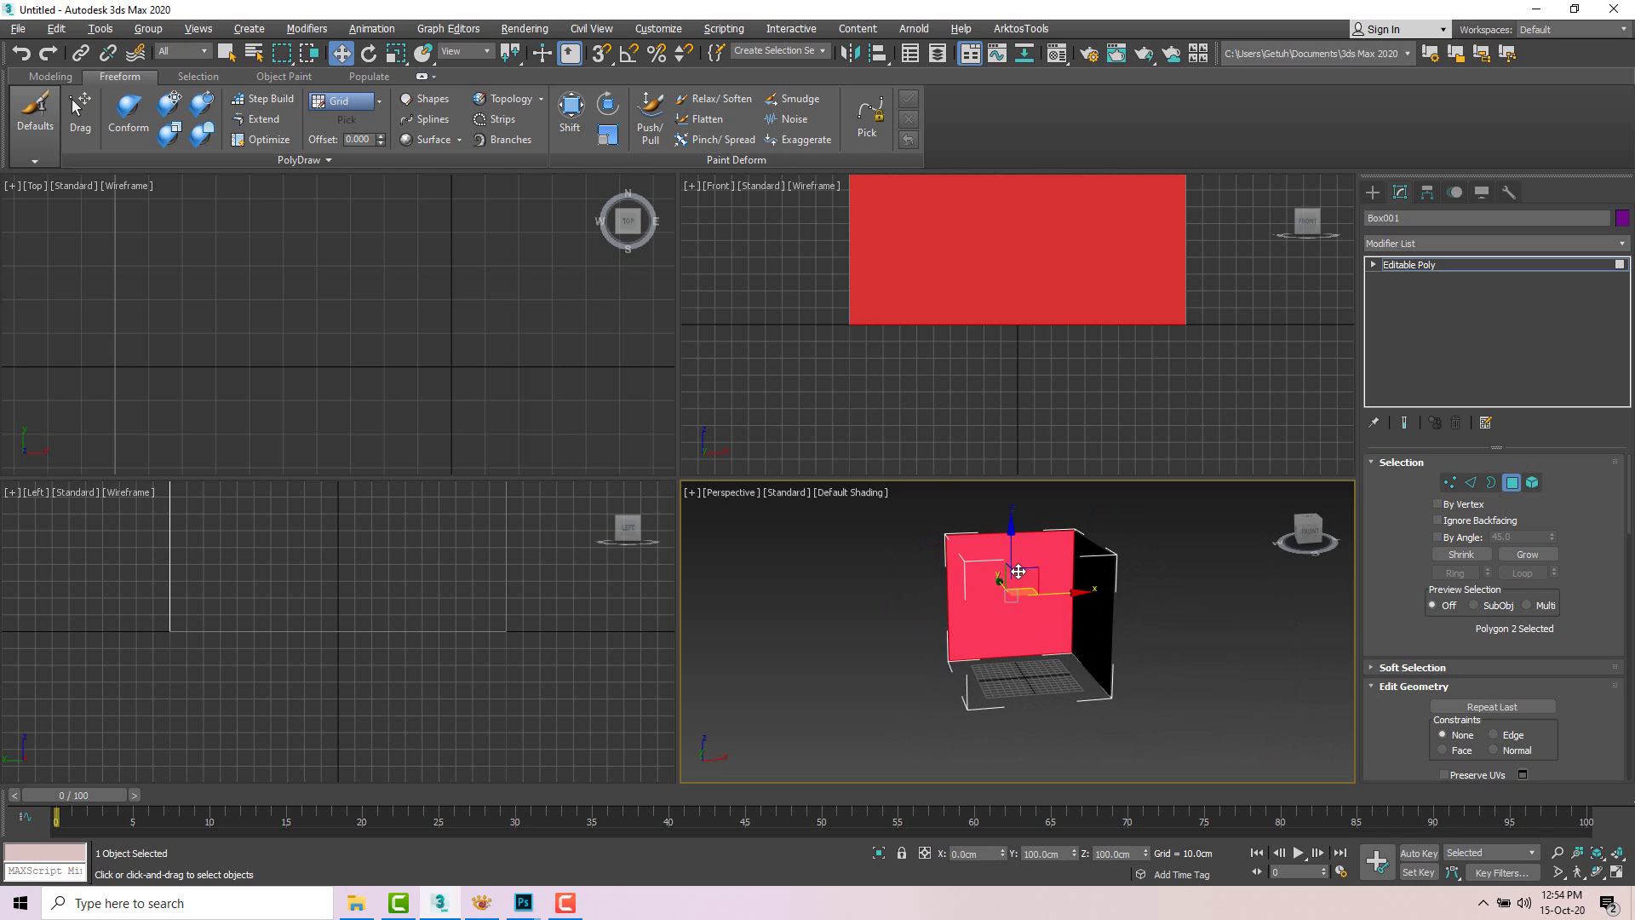
key("alt+Tab")
left_click_drag(637, 153, 449, 187)
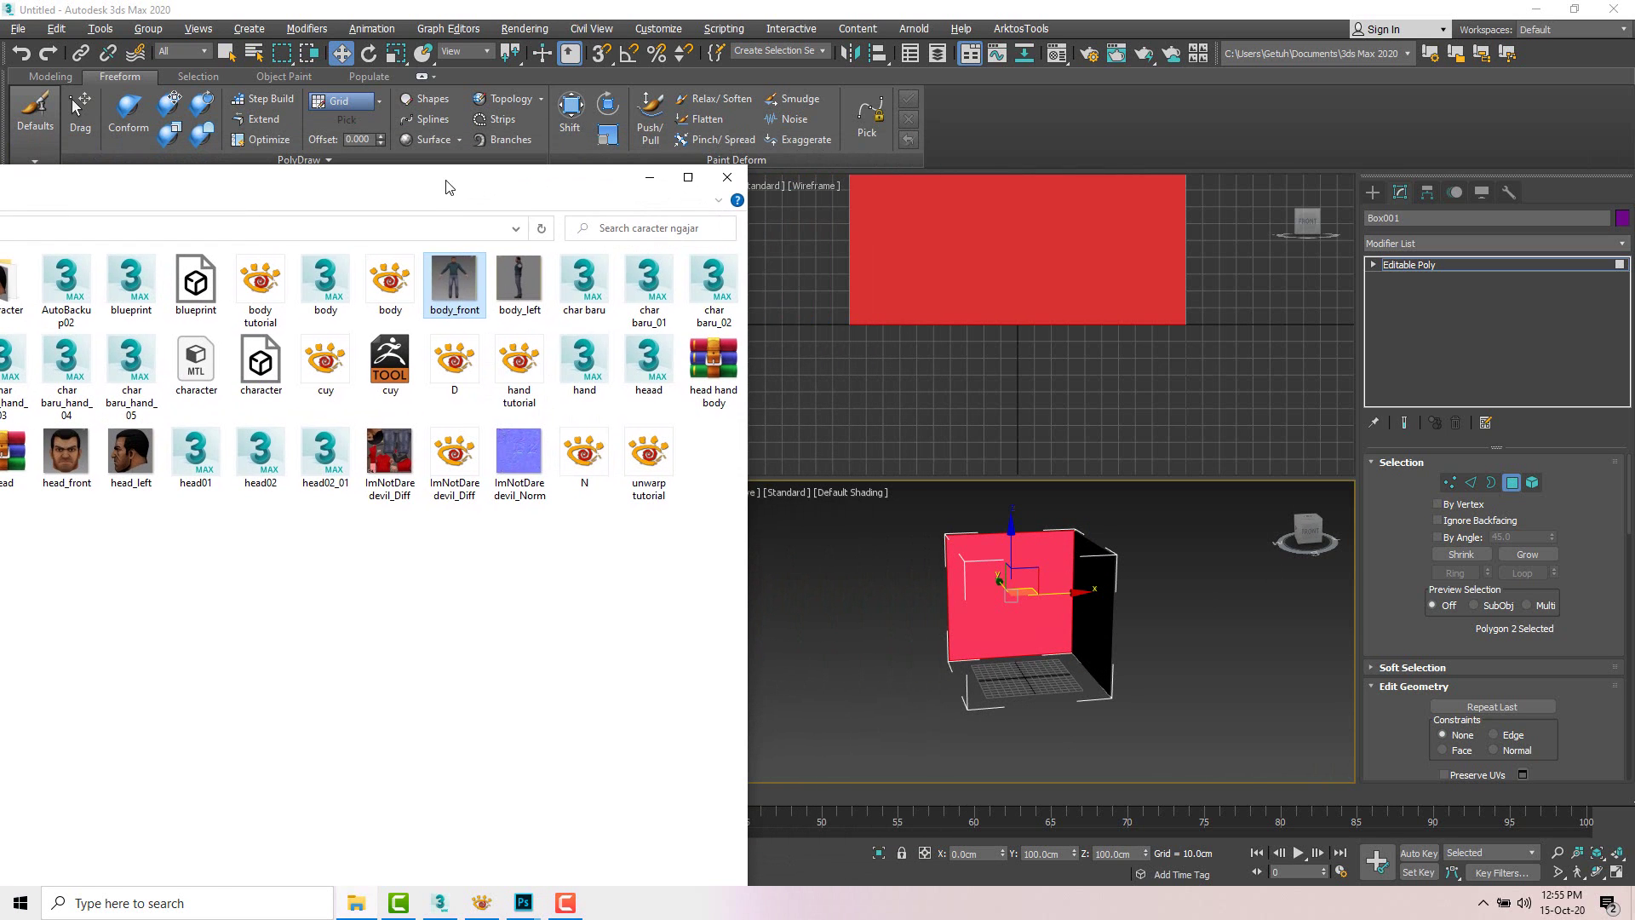
left_click_drag(446, 287, 1025, 612)
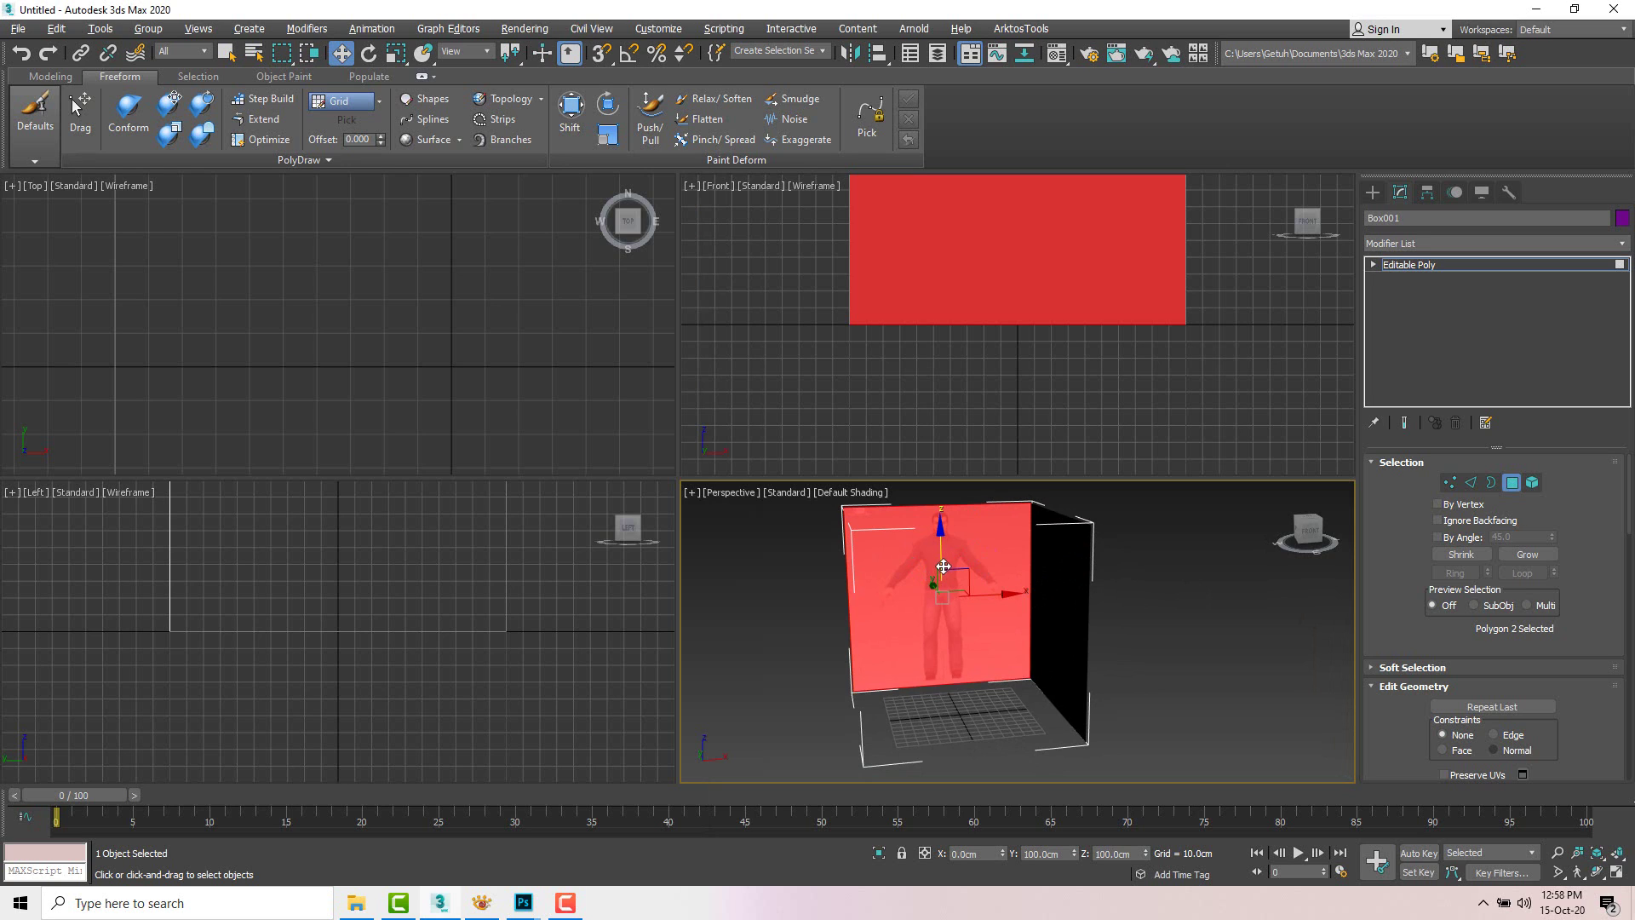
Step: Select the right wall polygon and apply the body_left image from the folder to it
middle_click_drag(944, 562, 1129, 595, "alt")
left_click(1110, 571)
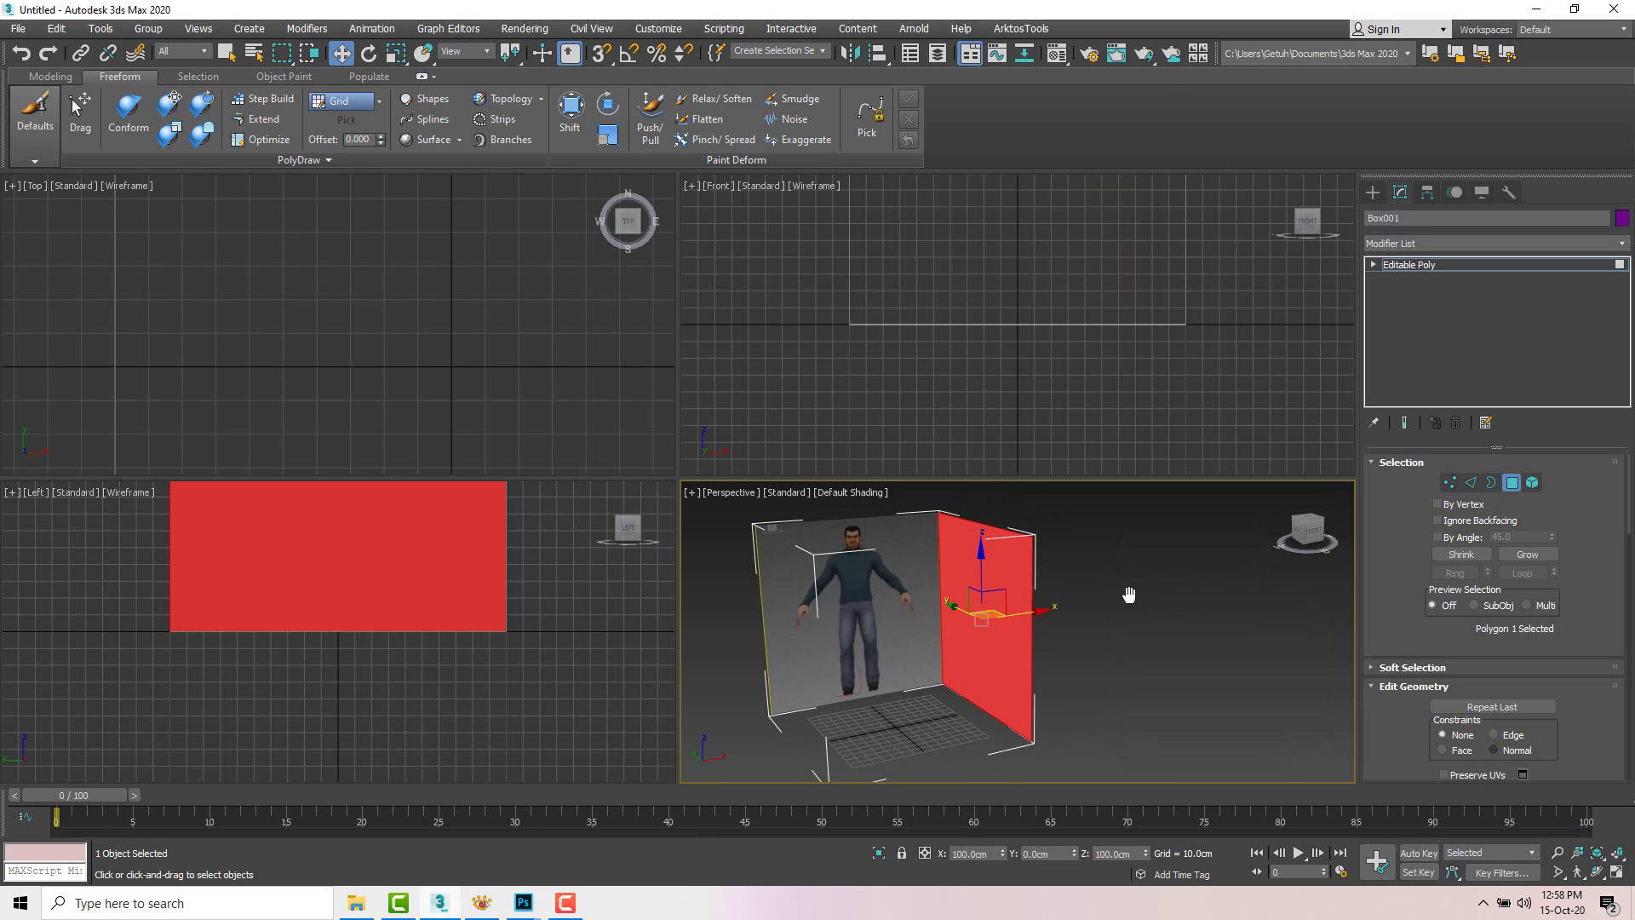
left_click(356, 906)
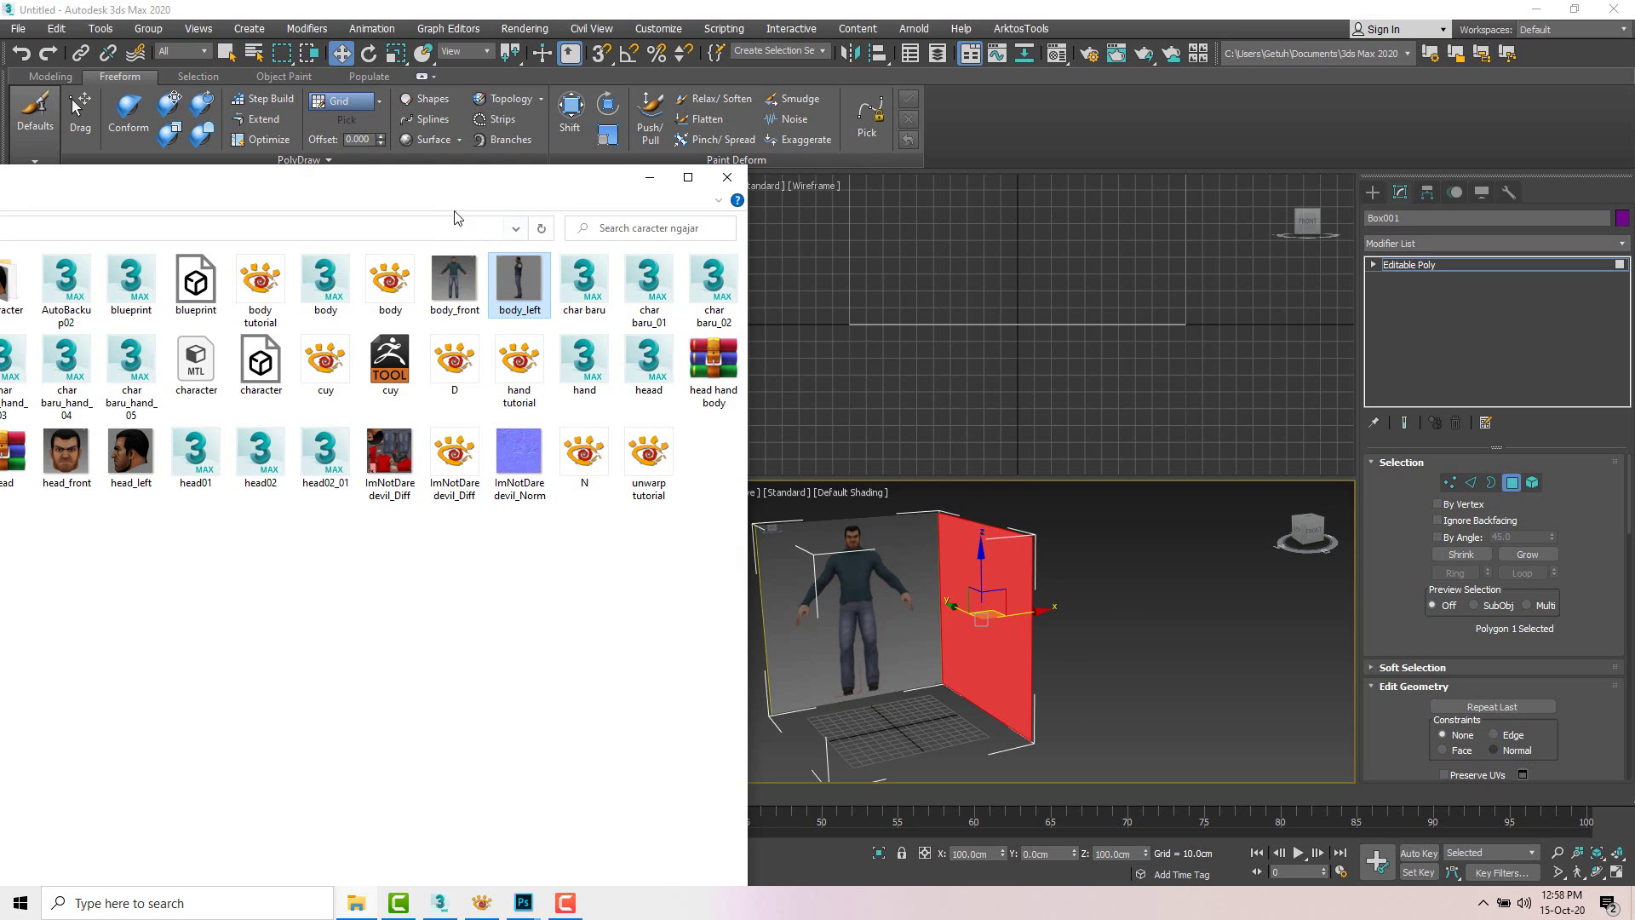
left_click_drag(450, 187, 362, 190)
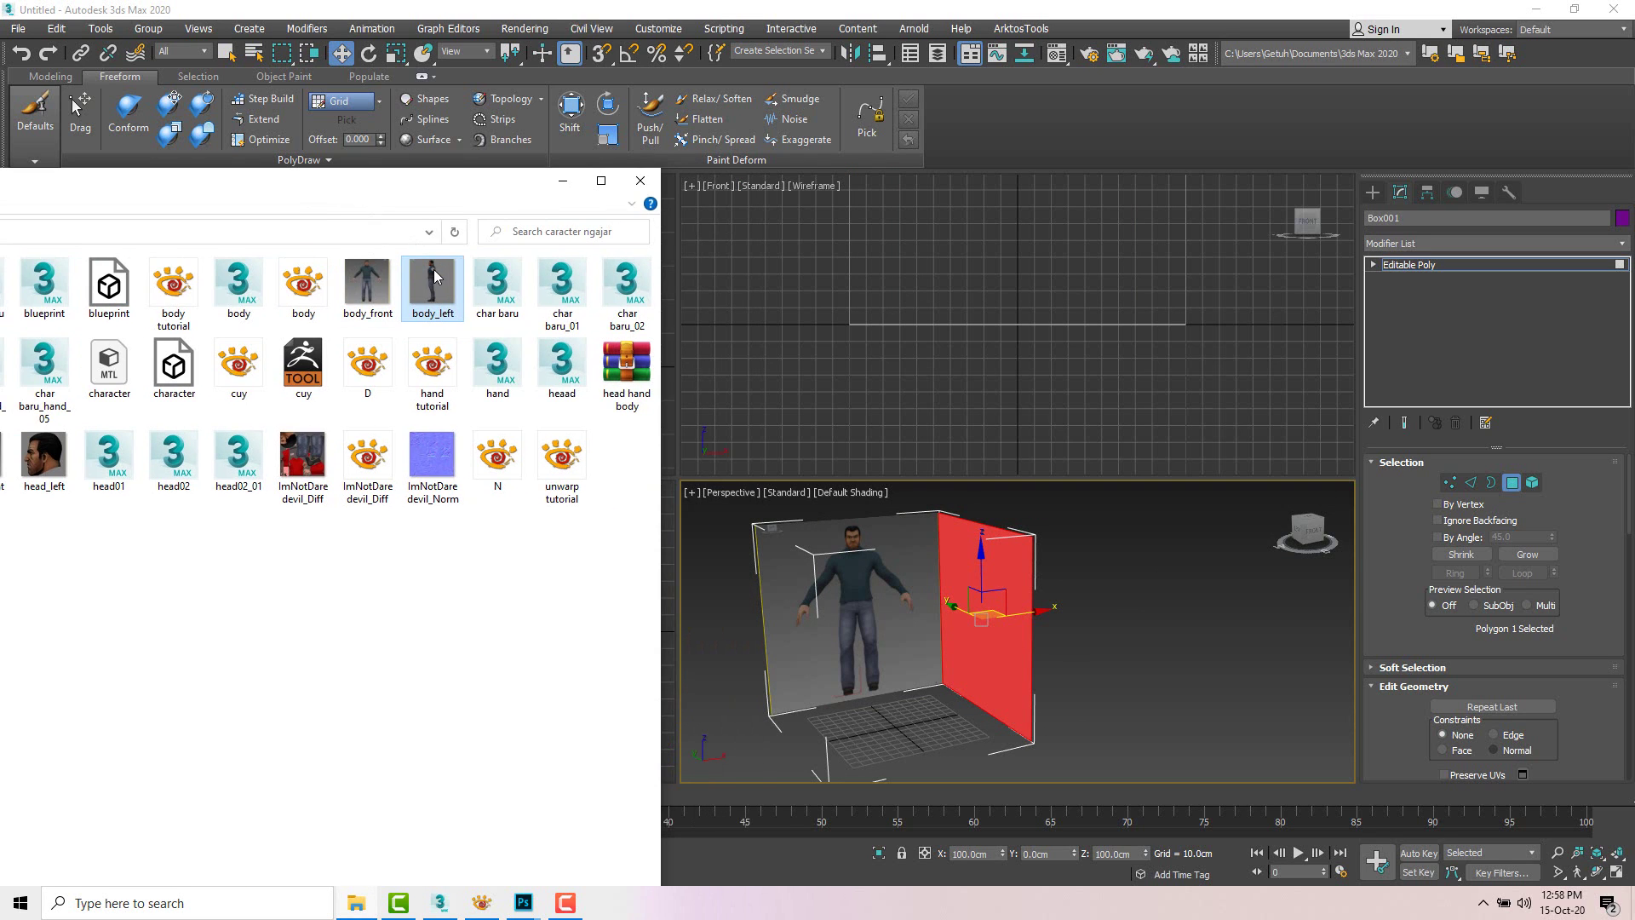
left_click_drag(433, 269, 1034, 595)
left_click(1185, 581)
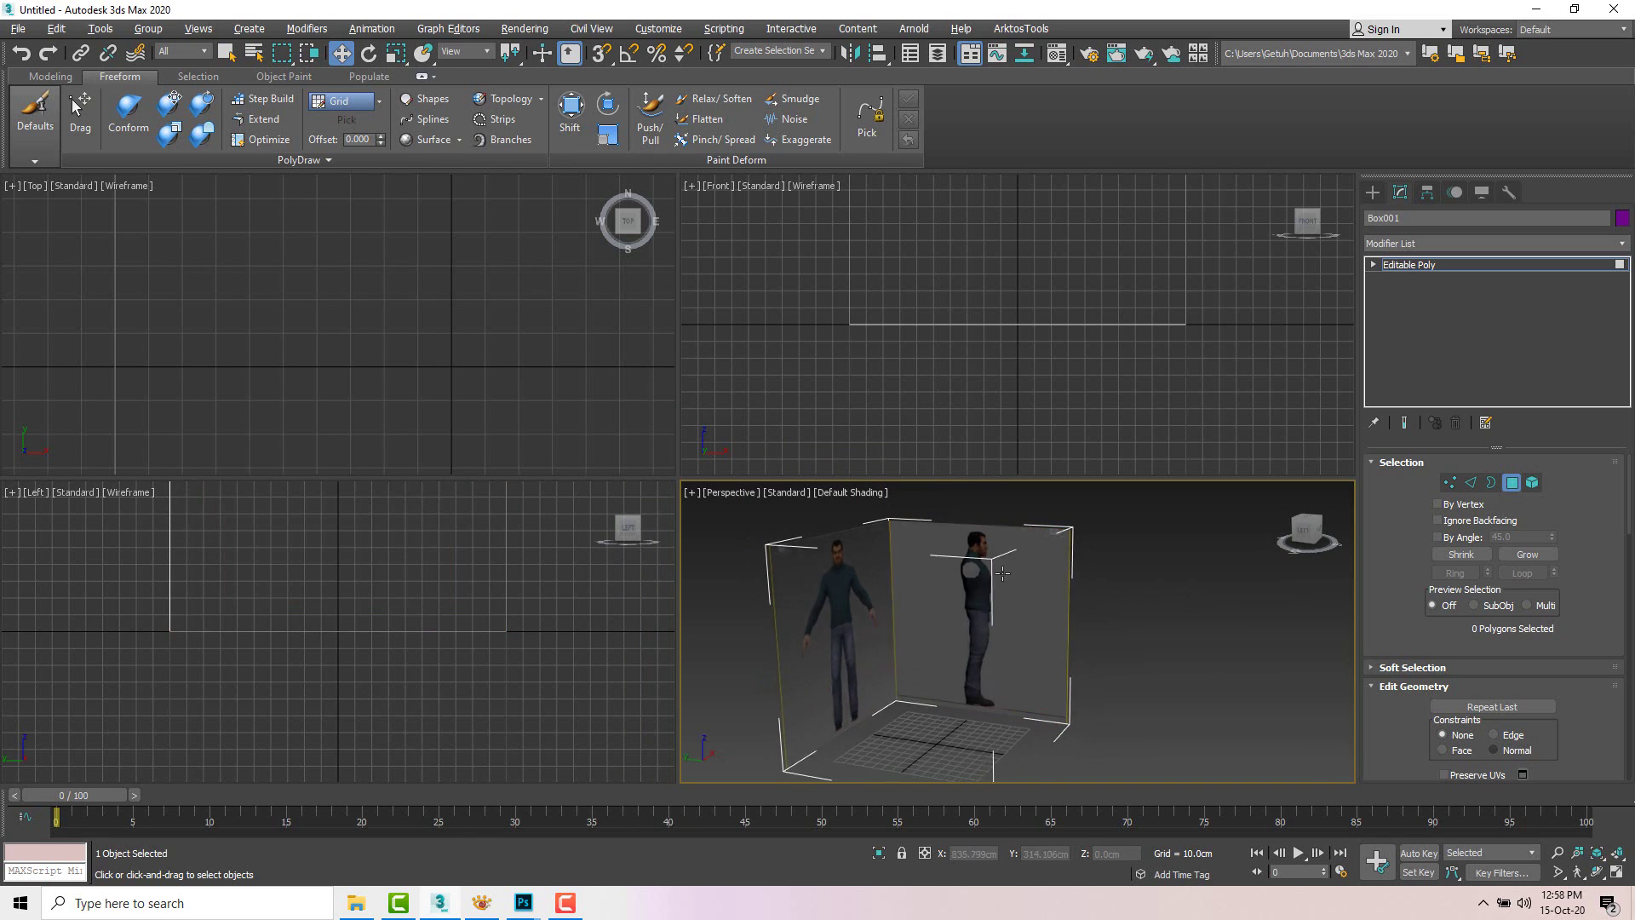
mouse_move(1002, 573)
middle_mouse_down("alt")
mouse_move(975, 575)
mouse_move(1142, 573)
mouse_move(980, 574)
middle_mouse_up("alt")
Step: Delete the untextured left wall polygon of the box
left_click(941, 566)
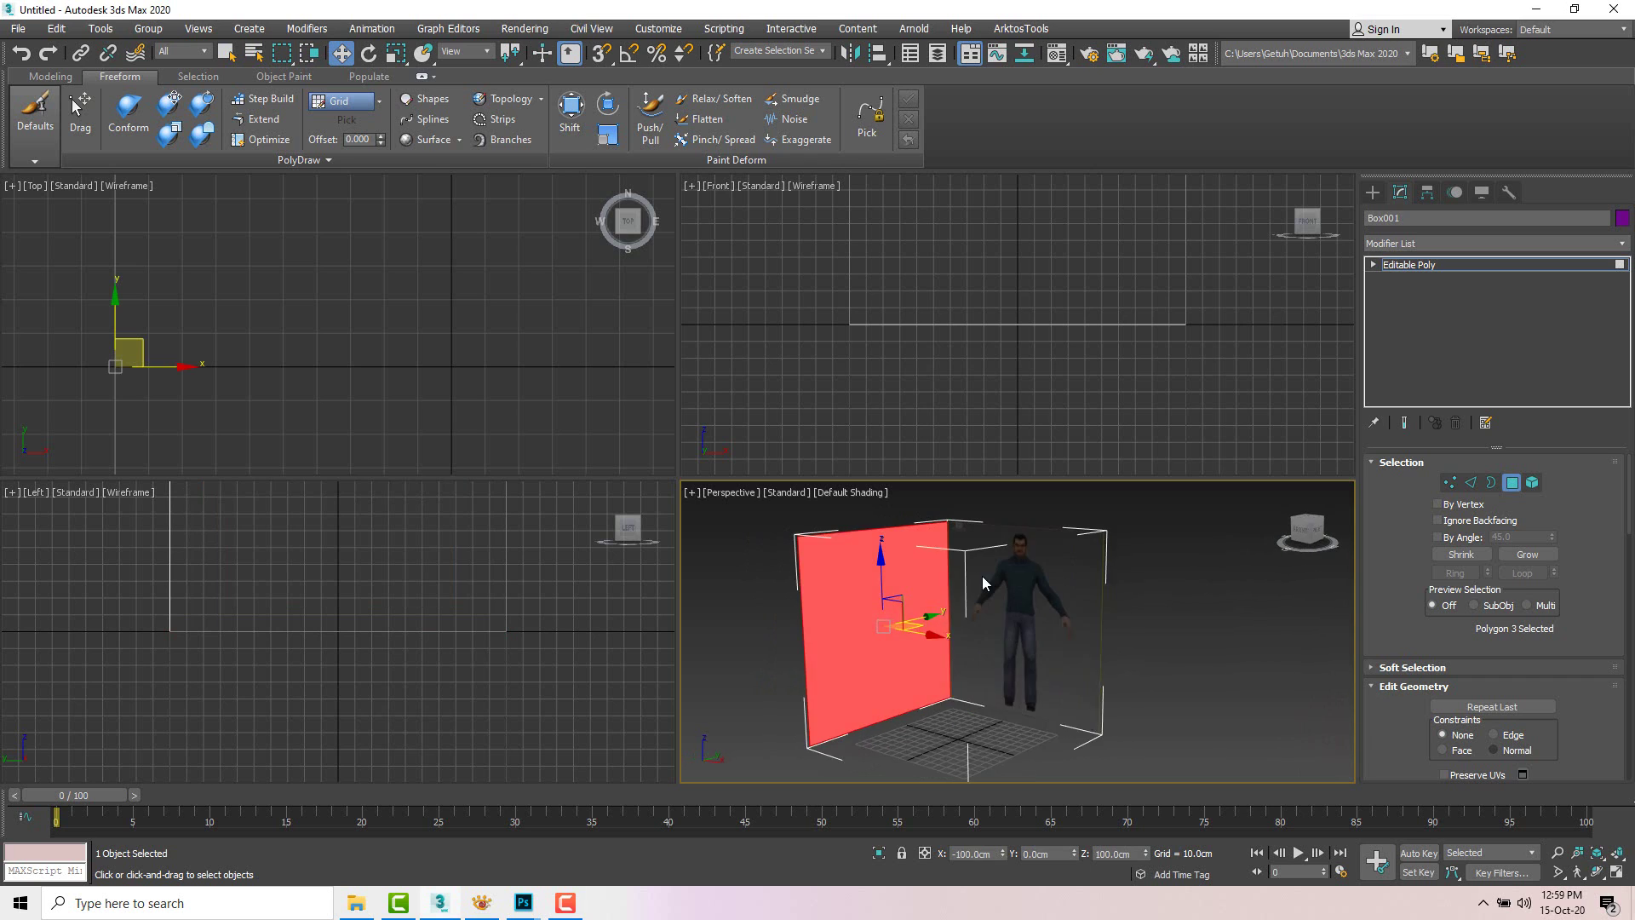
left_click(1193, 550)
left_click(822, 569)
middle_click_drag(871, 558, 1086, 606, "alt")
key("Delete")
Step: Clone the right wall polygon with the body_left image to the opposite side, at about X = -101 cm
left_click(1062, 591)
scroll(1120, 600, "down", 3)
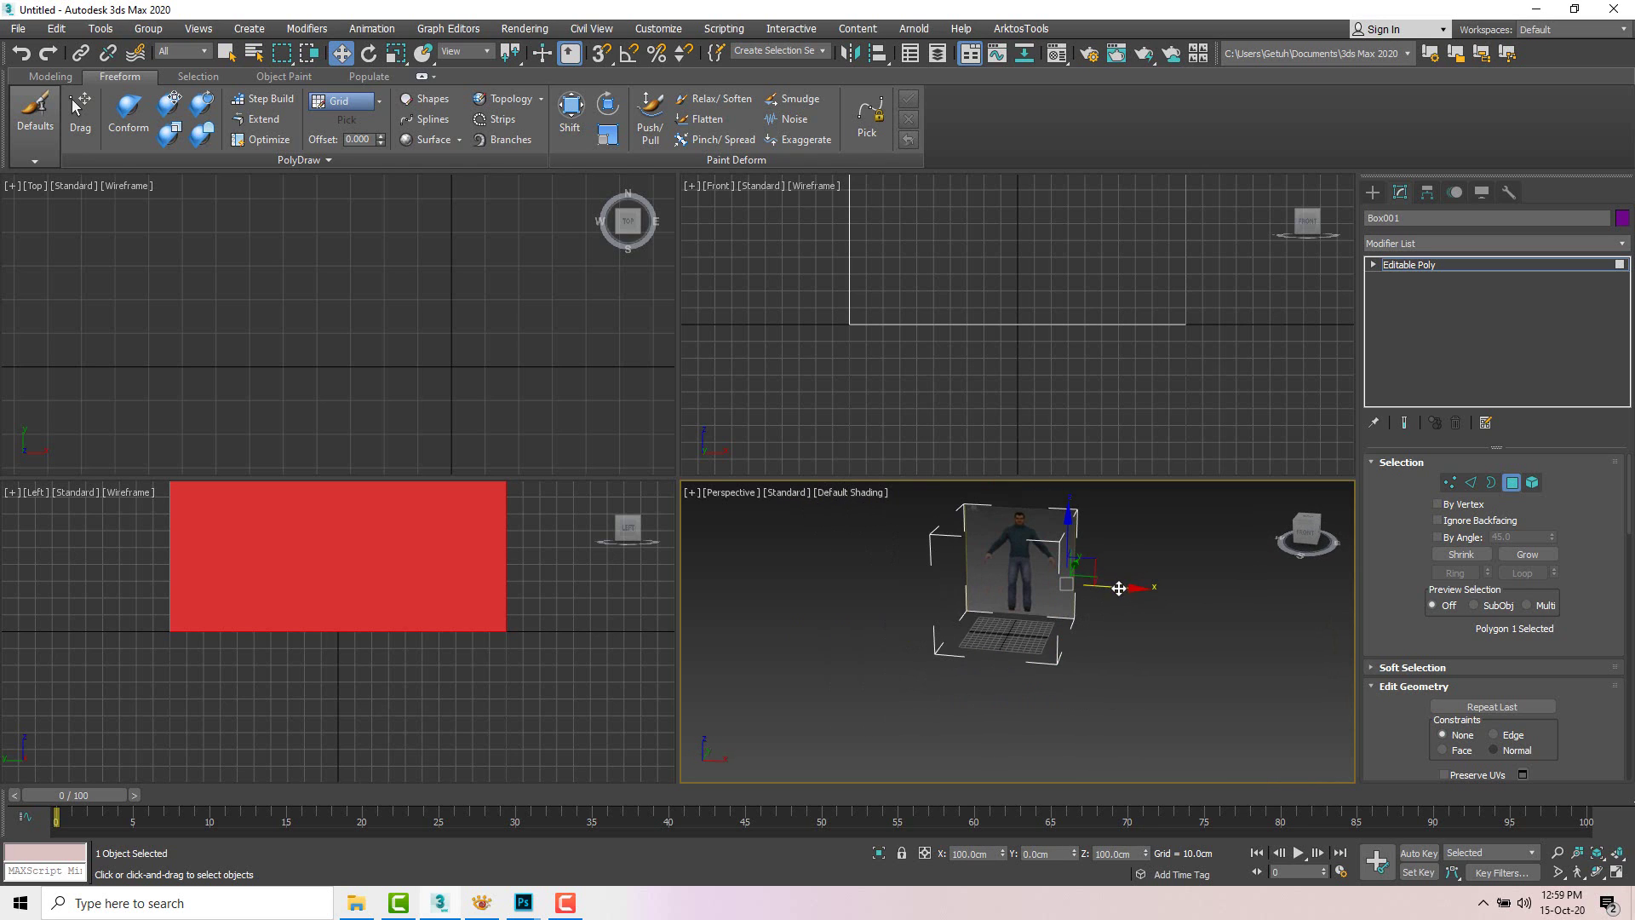
left_click(993, 590, "ctrl")
left_click_drag(993, 589, 908, 596, "shift")
key("Return")
Step: Adjust the cloned left wall's position slightly along X and flip its normals to face the inside of the box
scroll(882, 596, "up", 5)
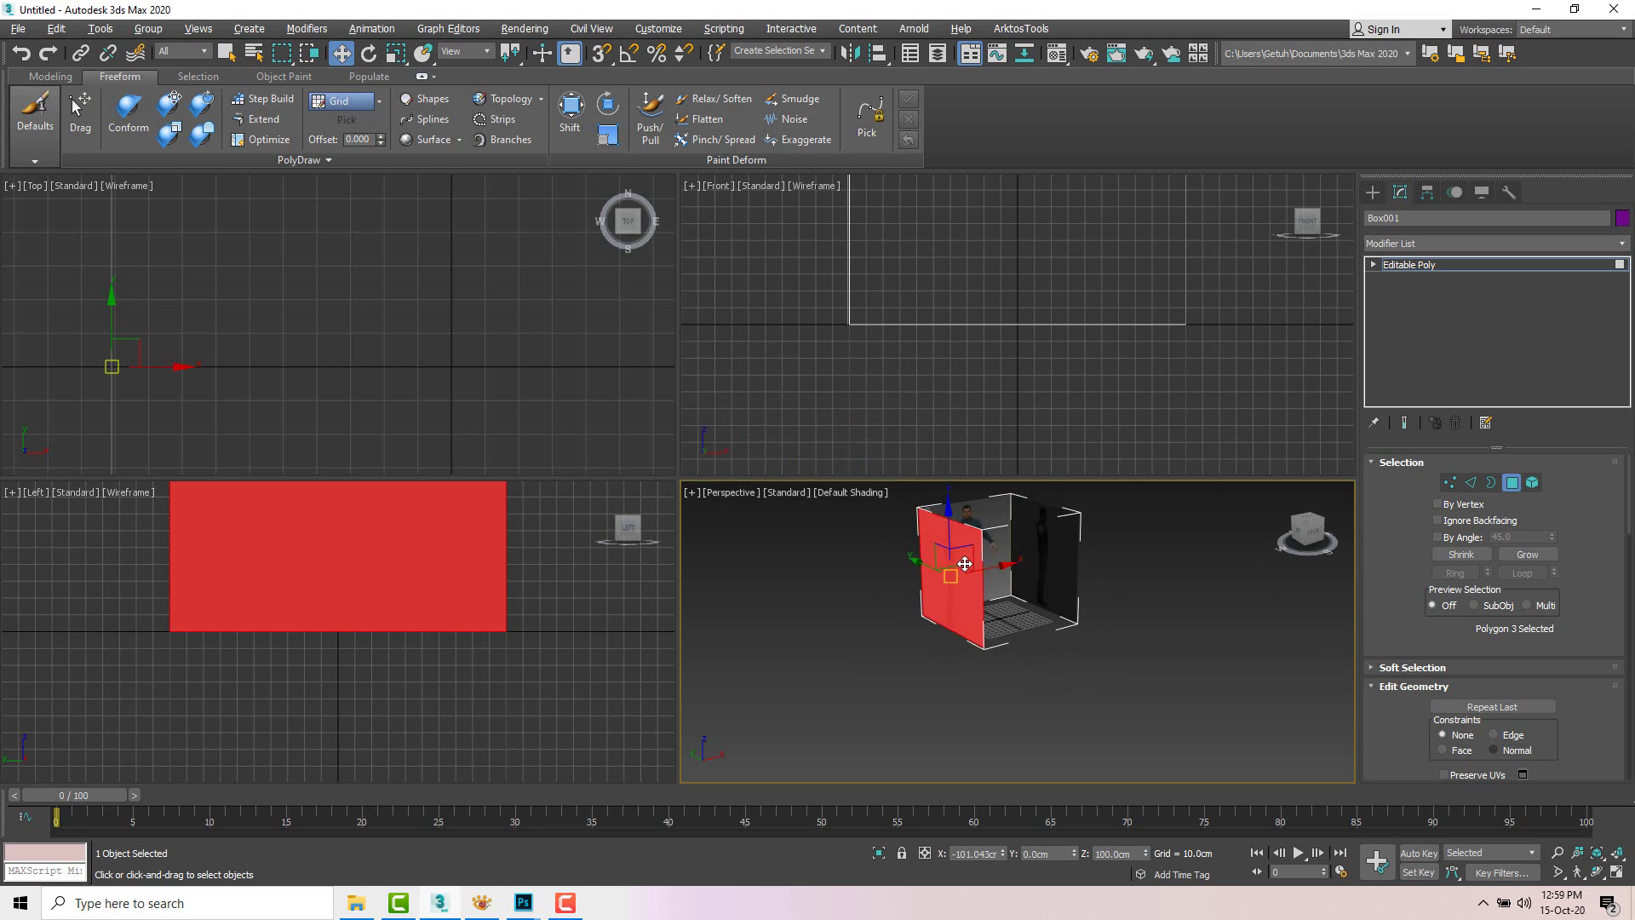
middle_click_drag(964, 610, 980, 625)
mouse_move(980, 625)
left_mouse_down()
mouse_move(960, 628)
mouse_move(976, 626)
left_mouse_up()
middle_click_drag(976, 624, 989, 661, "alt")
right_click(969, 651)
left_click(935, 784)
left_click(999, 606)
Step: Examine the textured front and side reference walls from several angles, both with the box deselected and selected
scroll(875, 611, "up", 5)
scroll(860, 657, "down", 4)
scroll(971, 648, "up", 5)
scroll(971, 653, "down", 3)
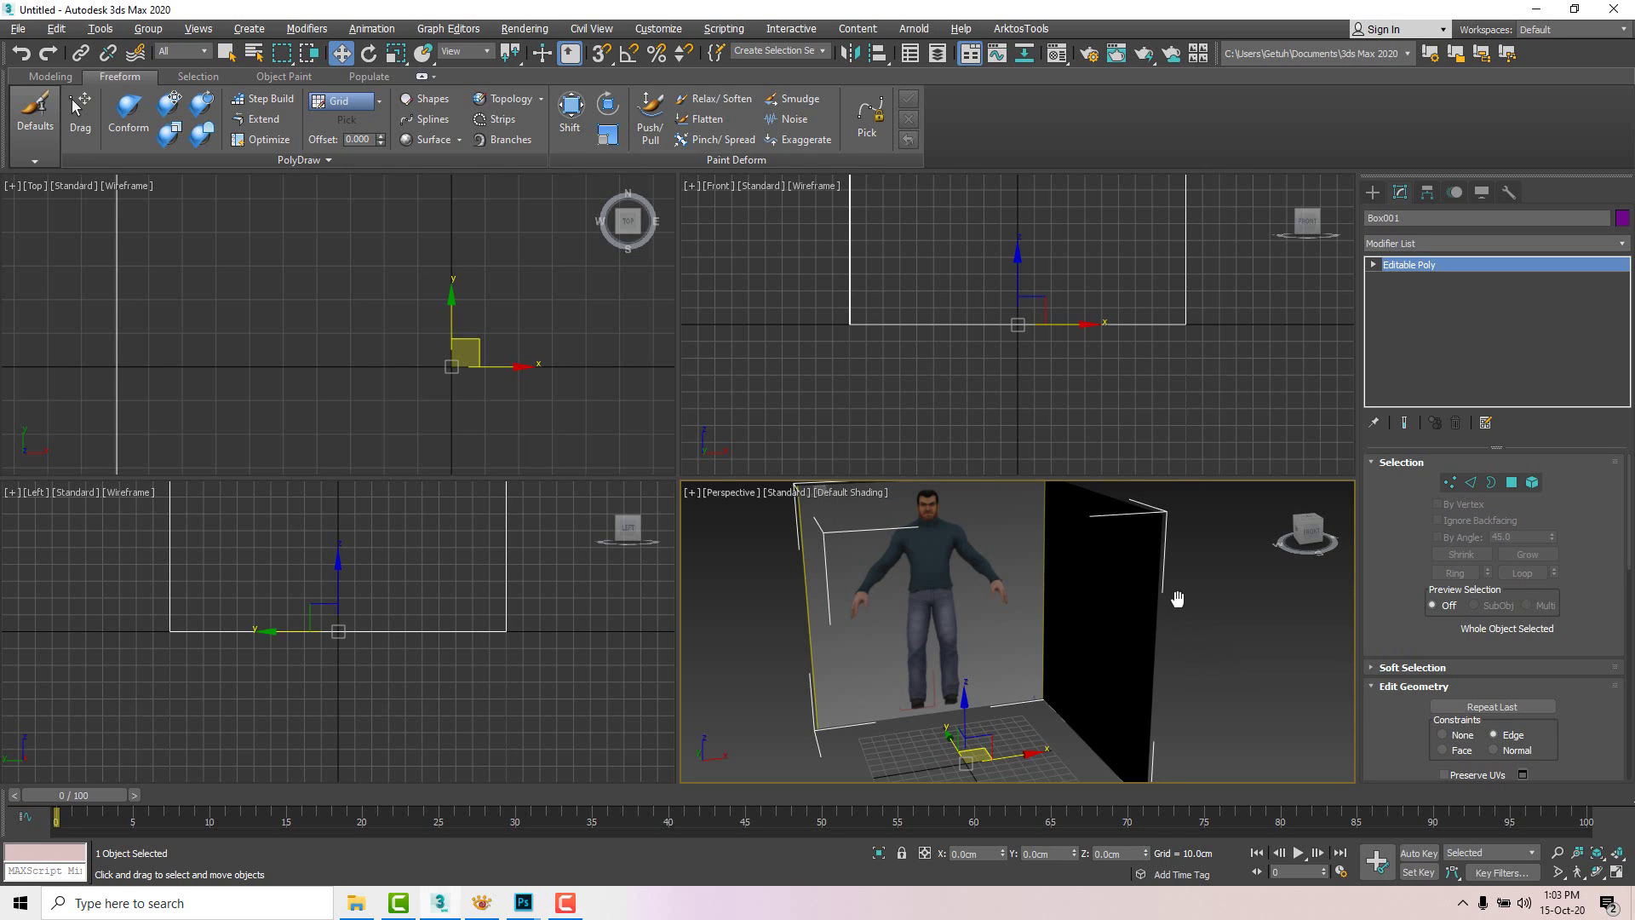
scroll(1178, 601, "down", 4)
middle_click_drag(1184, 595, 1116, 591, "alt")
left_click(1146, 586)
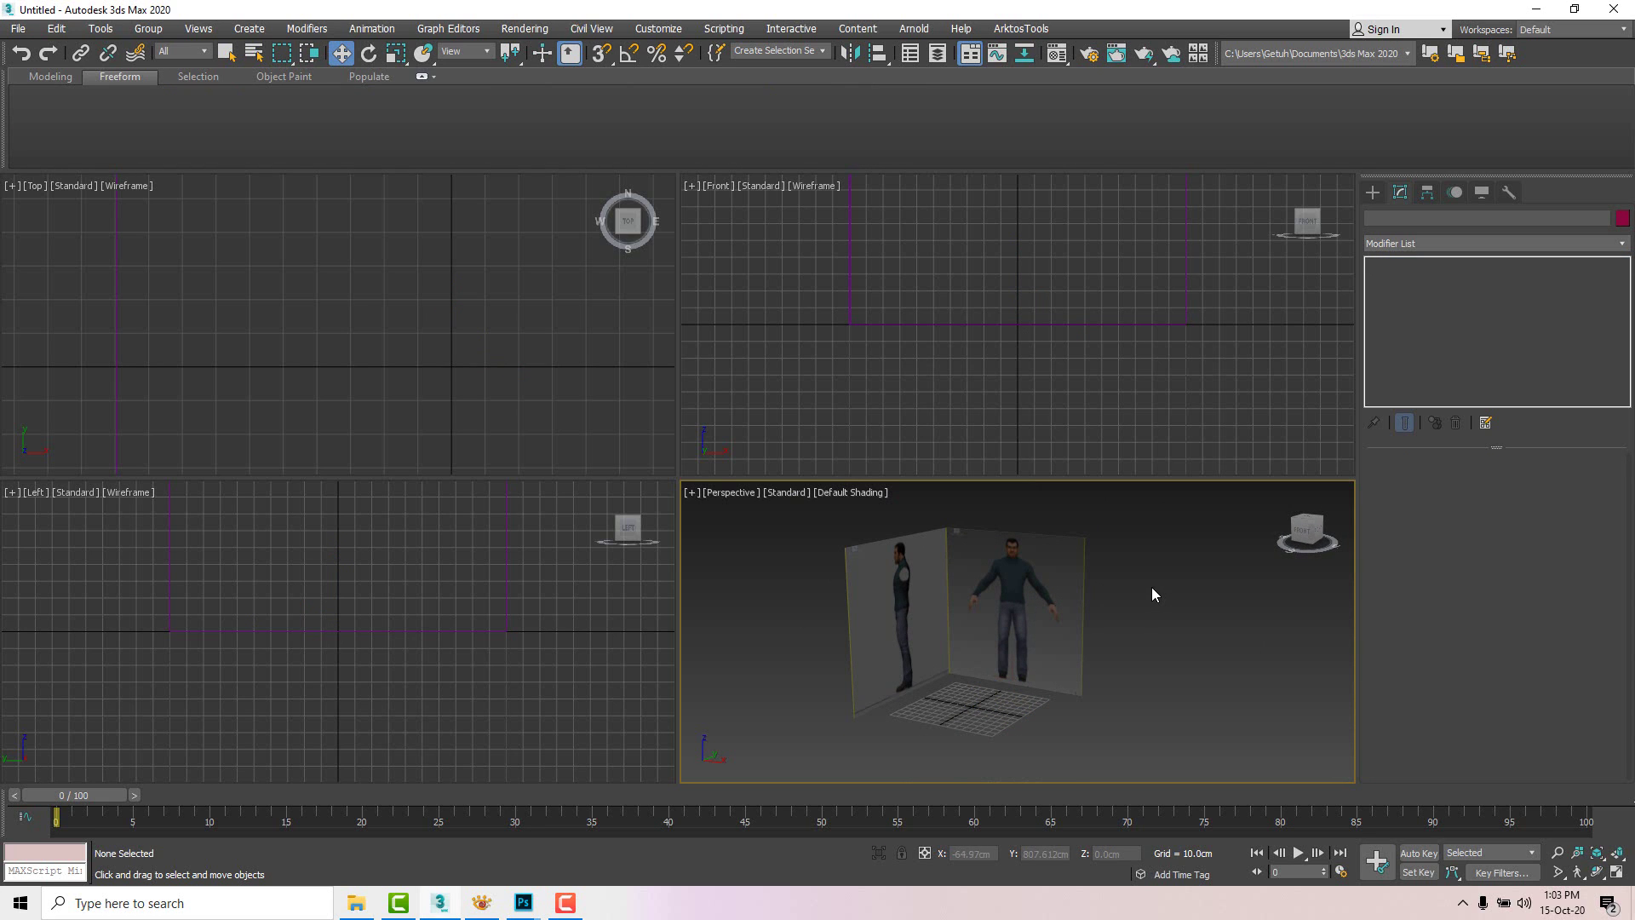
left_click(1048, 584)
middle_click_drag(1051, 584, 1116, 595, "alt")
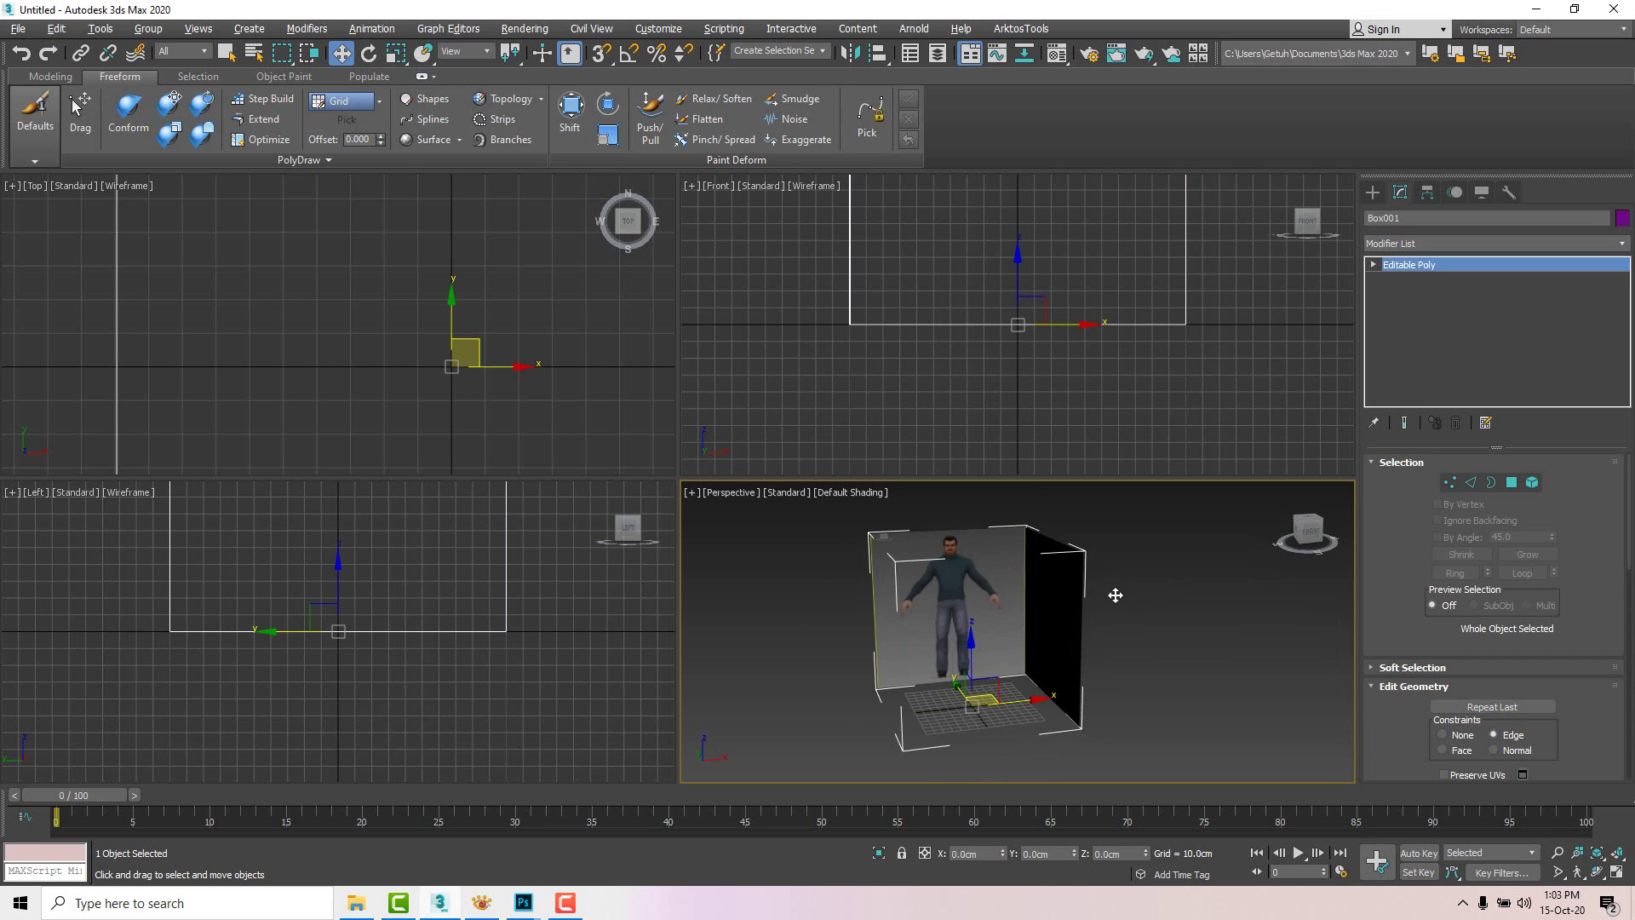
Step: Freeze the reference box and turn off Show Frozen in Gray in its object properties
left_click(1126, 579)
left_click(987, 585)
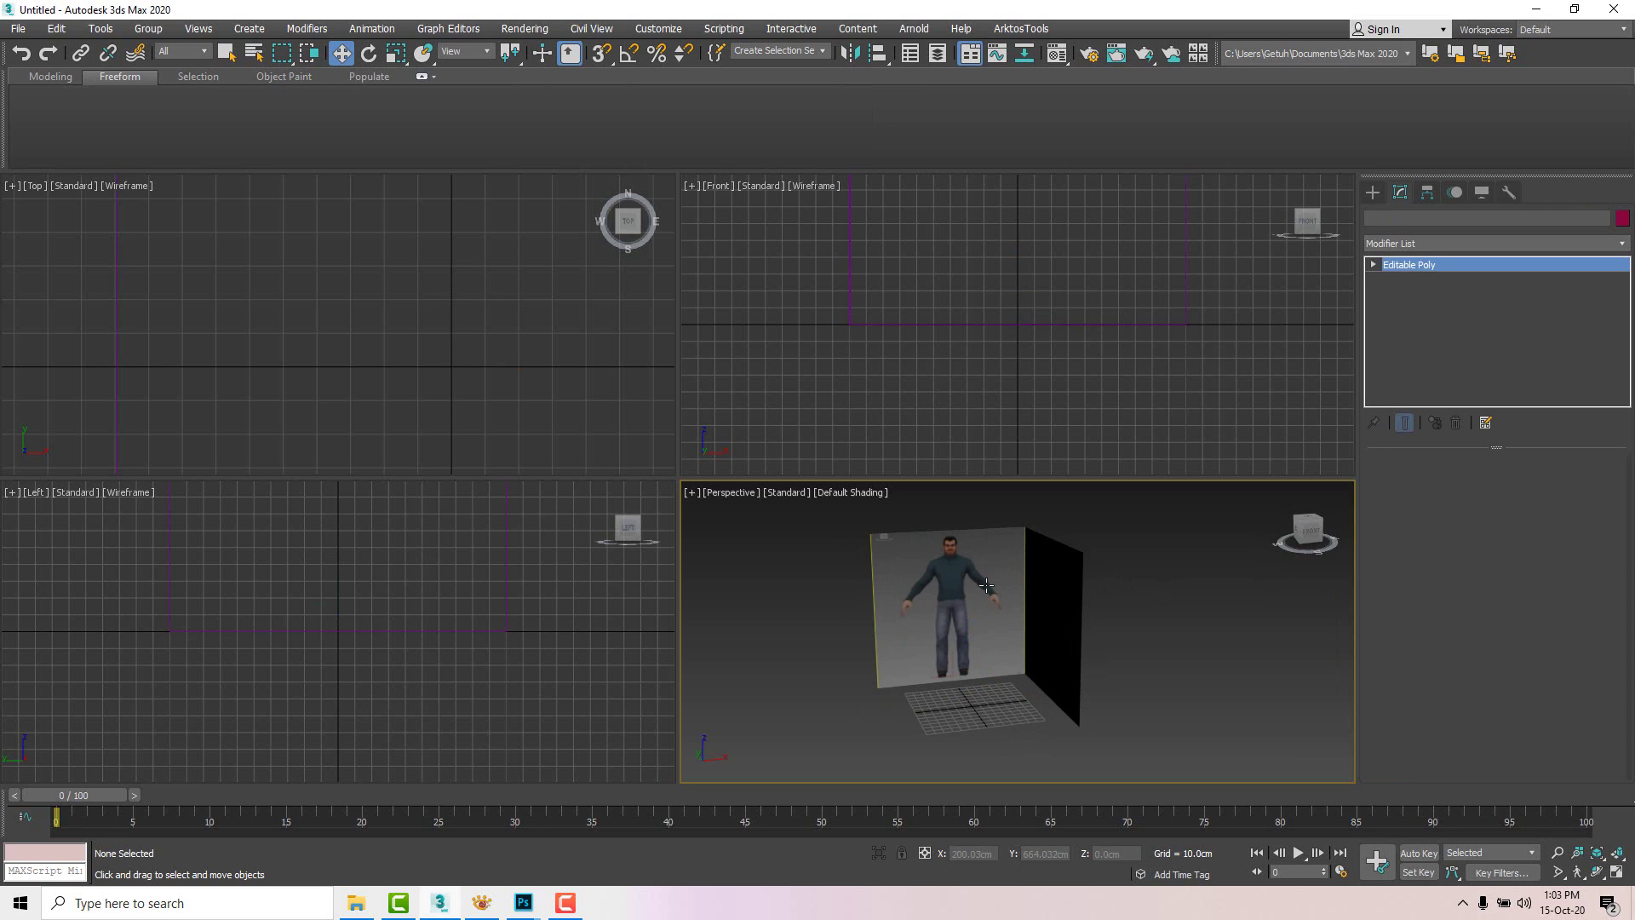
right_click(987, 585)
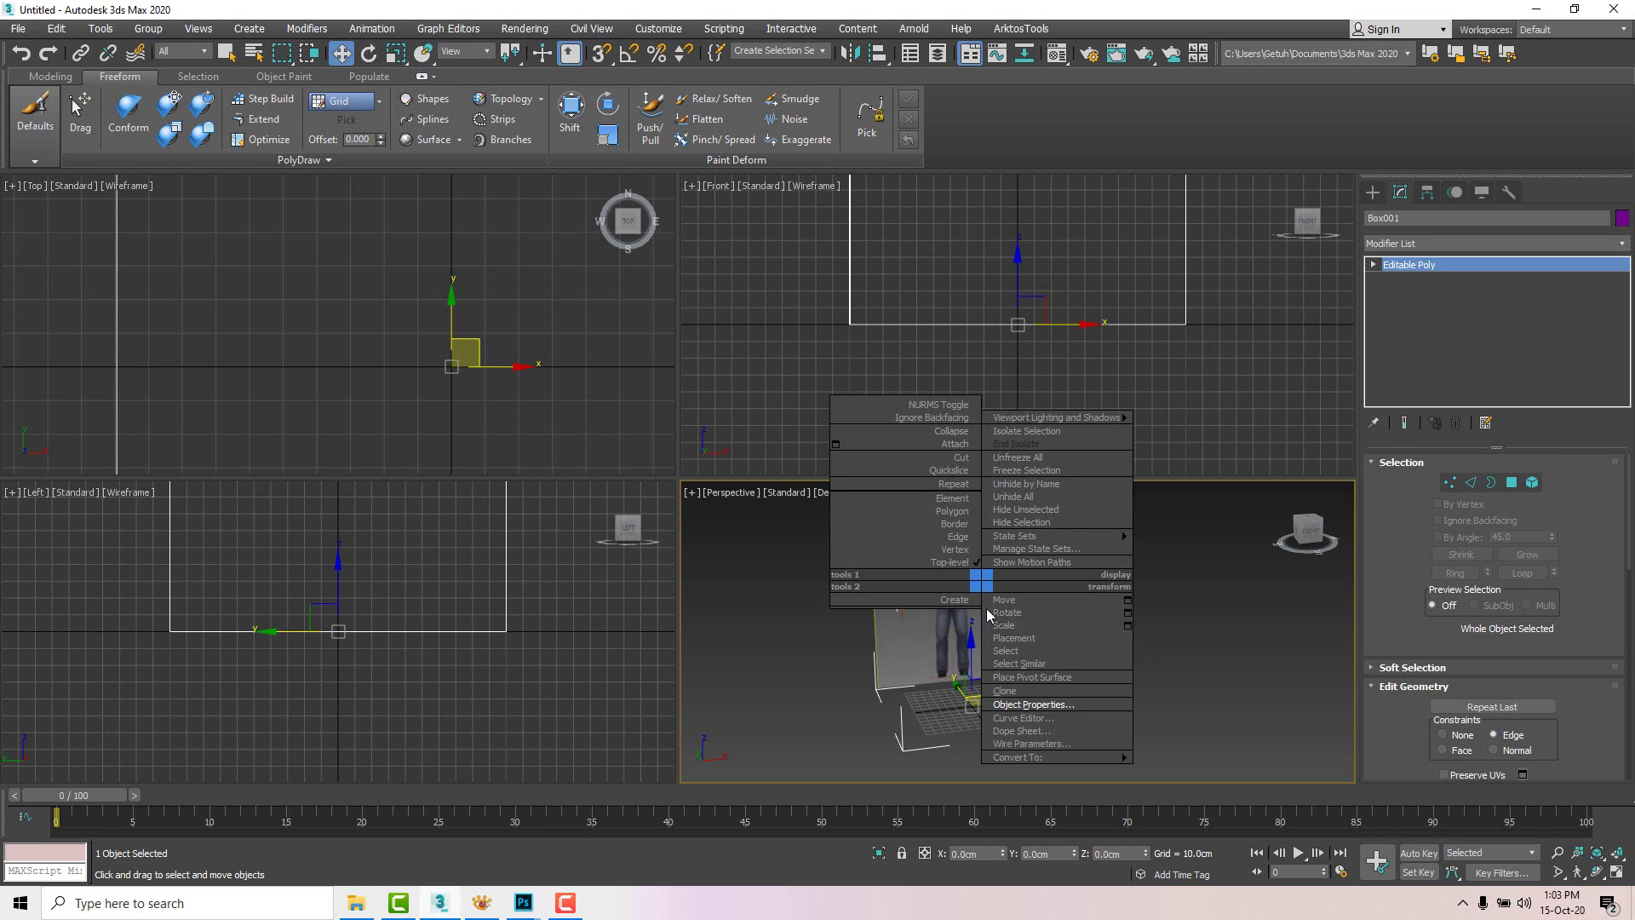
left_click(1017, 705)
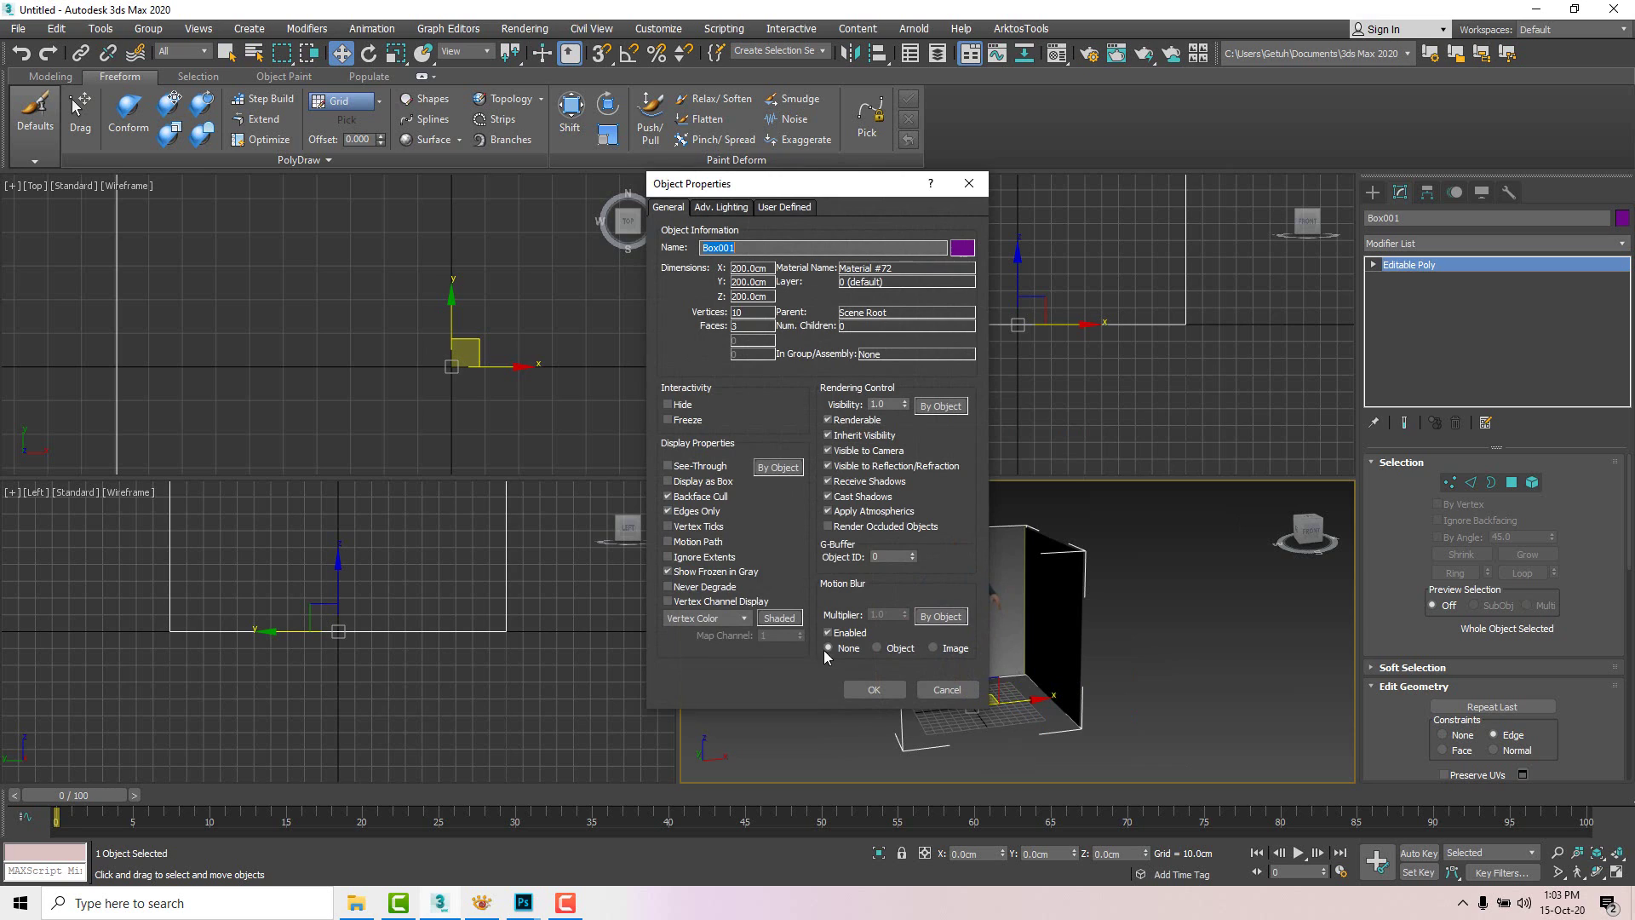
left_click(668, 573)
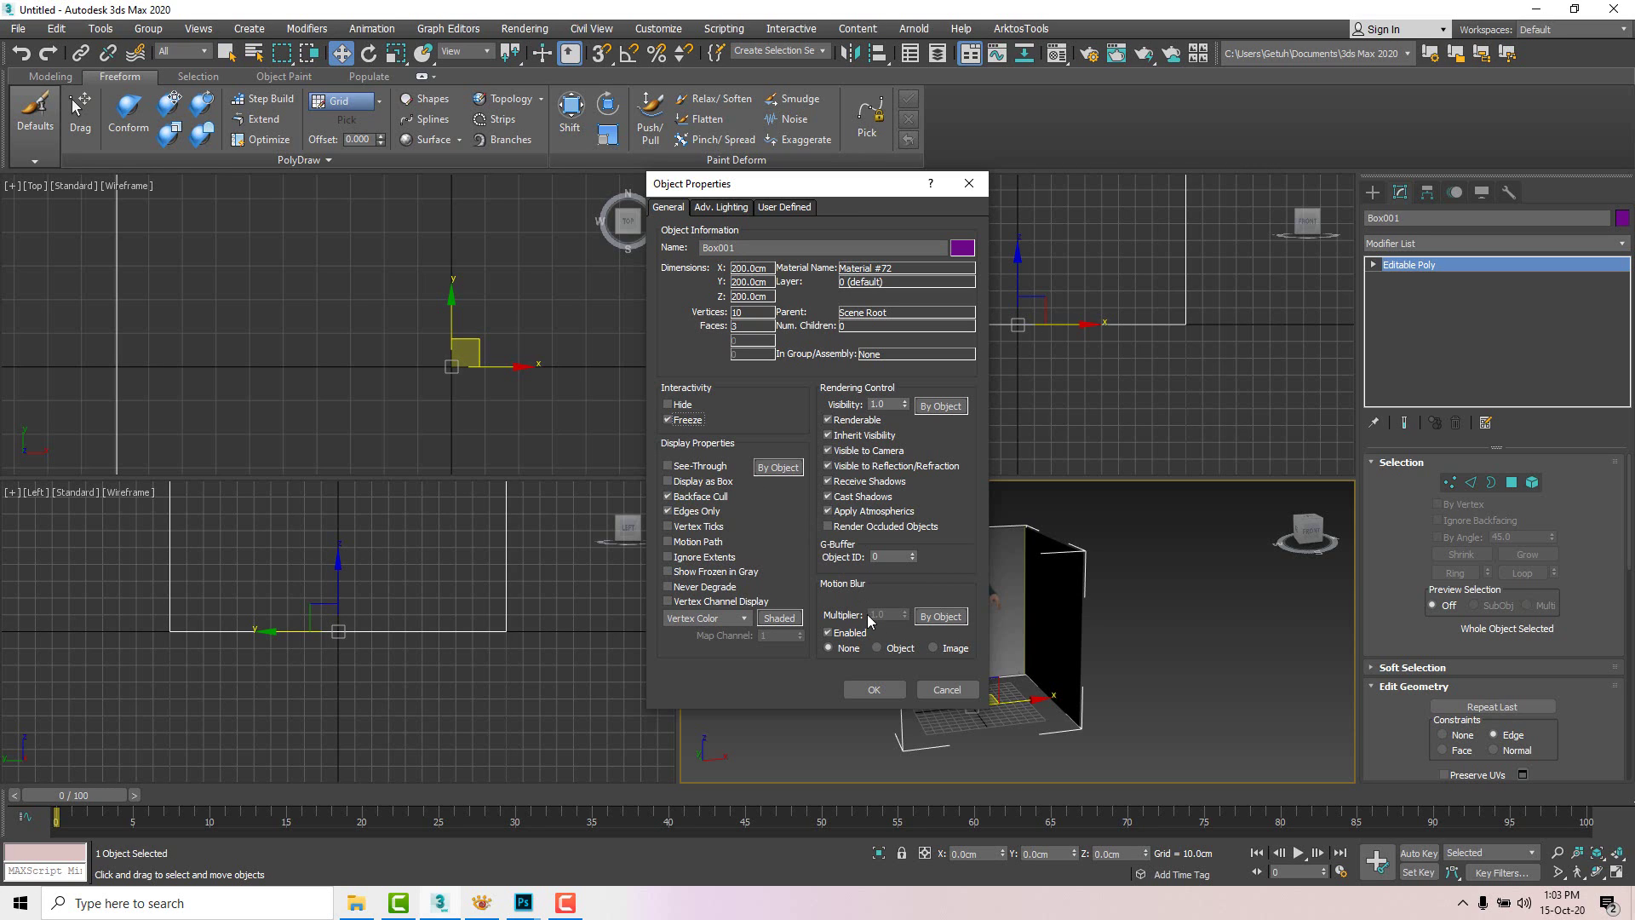
left_click(886, 688)
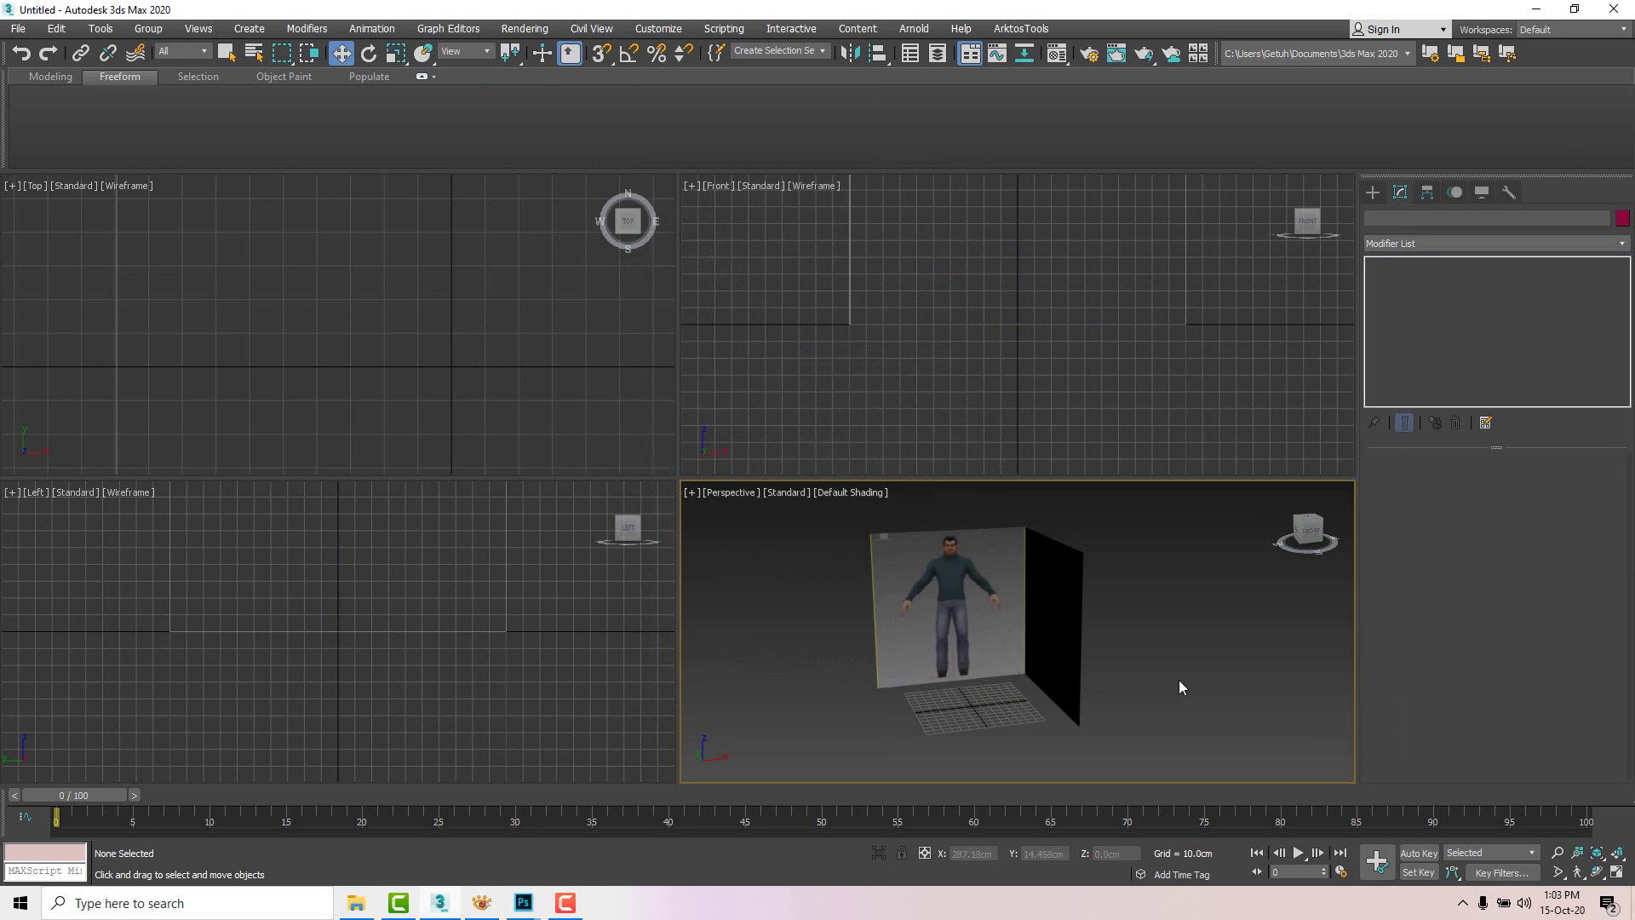
middle_click_drag(1039, 604, 801, 699, "alt")
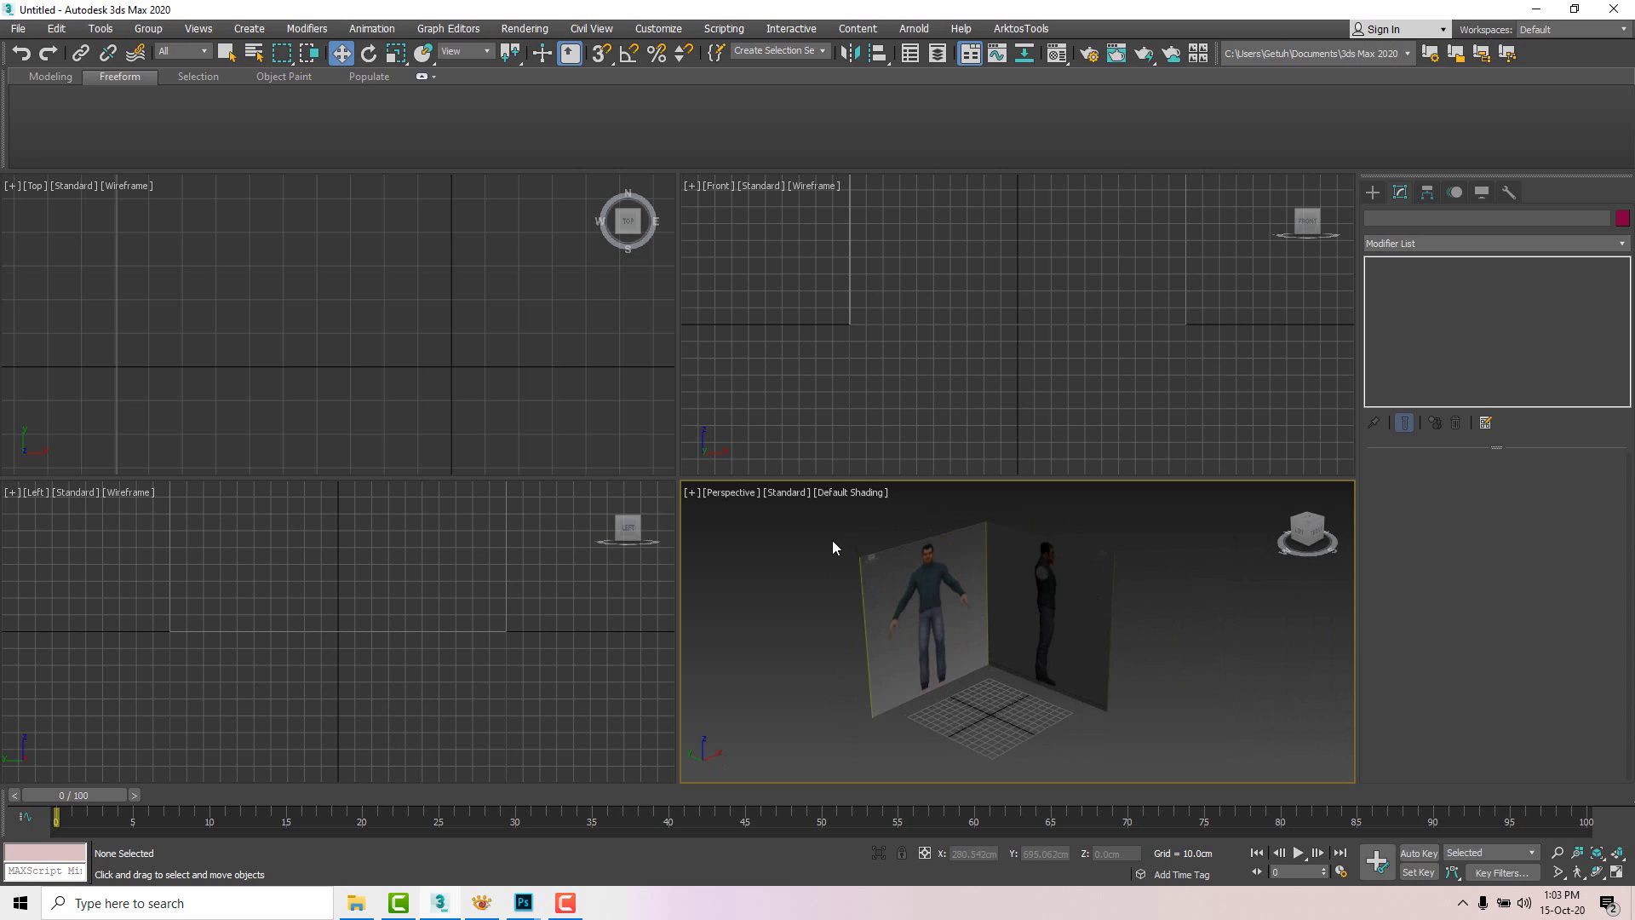
middle_click_drag(1071, 652, 1097, 570, "alt")
mouse_move(942, 613)
middle_mouse_down("alt")
mouse_move(891, 577)
mouse_move(806, 571)
middle_mouse_up("alt")
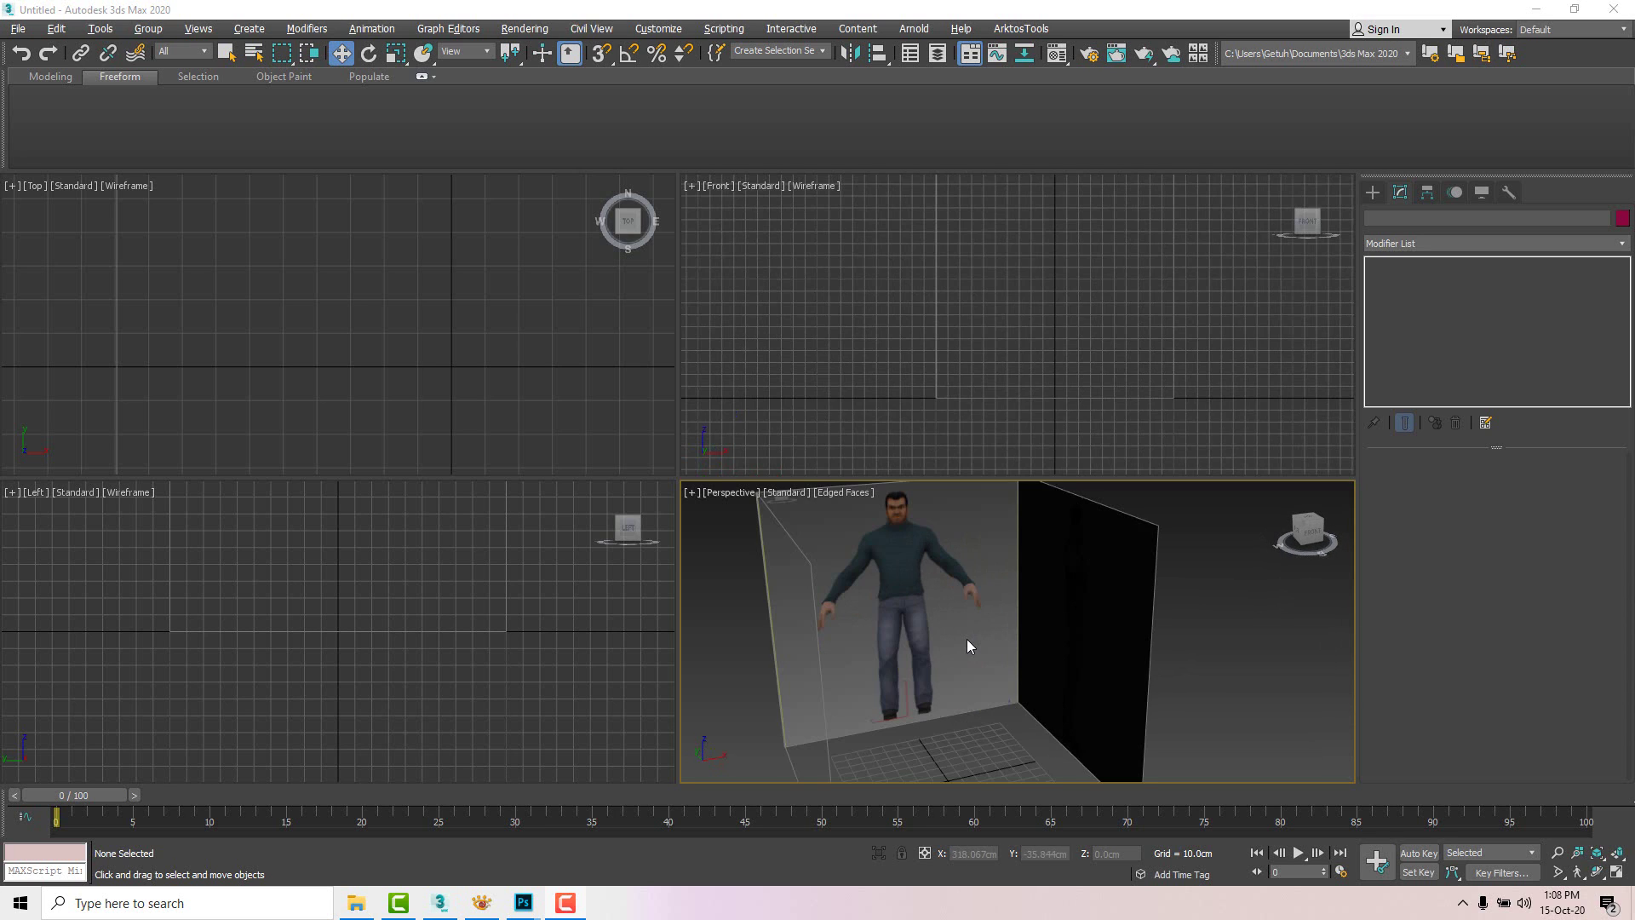
Step: Create a 12-sided cylinder near the centre of the floor grid, about 21.7 cm in radius and 21.6 cm high
middle_click(998, 594)
scroll(1000, 601, "down", 4)
middle_click_drag(998, 596, 990, 549, "alt")
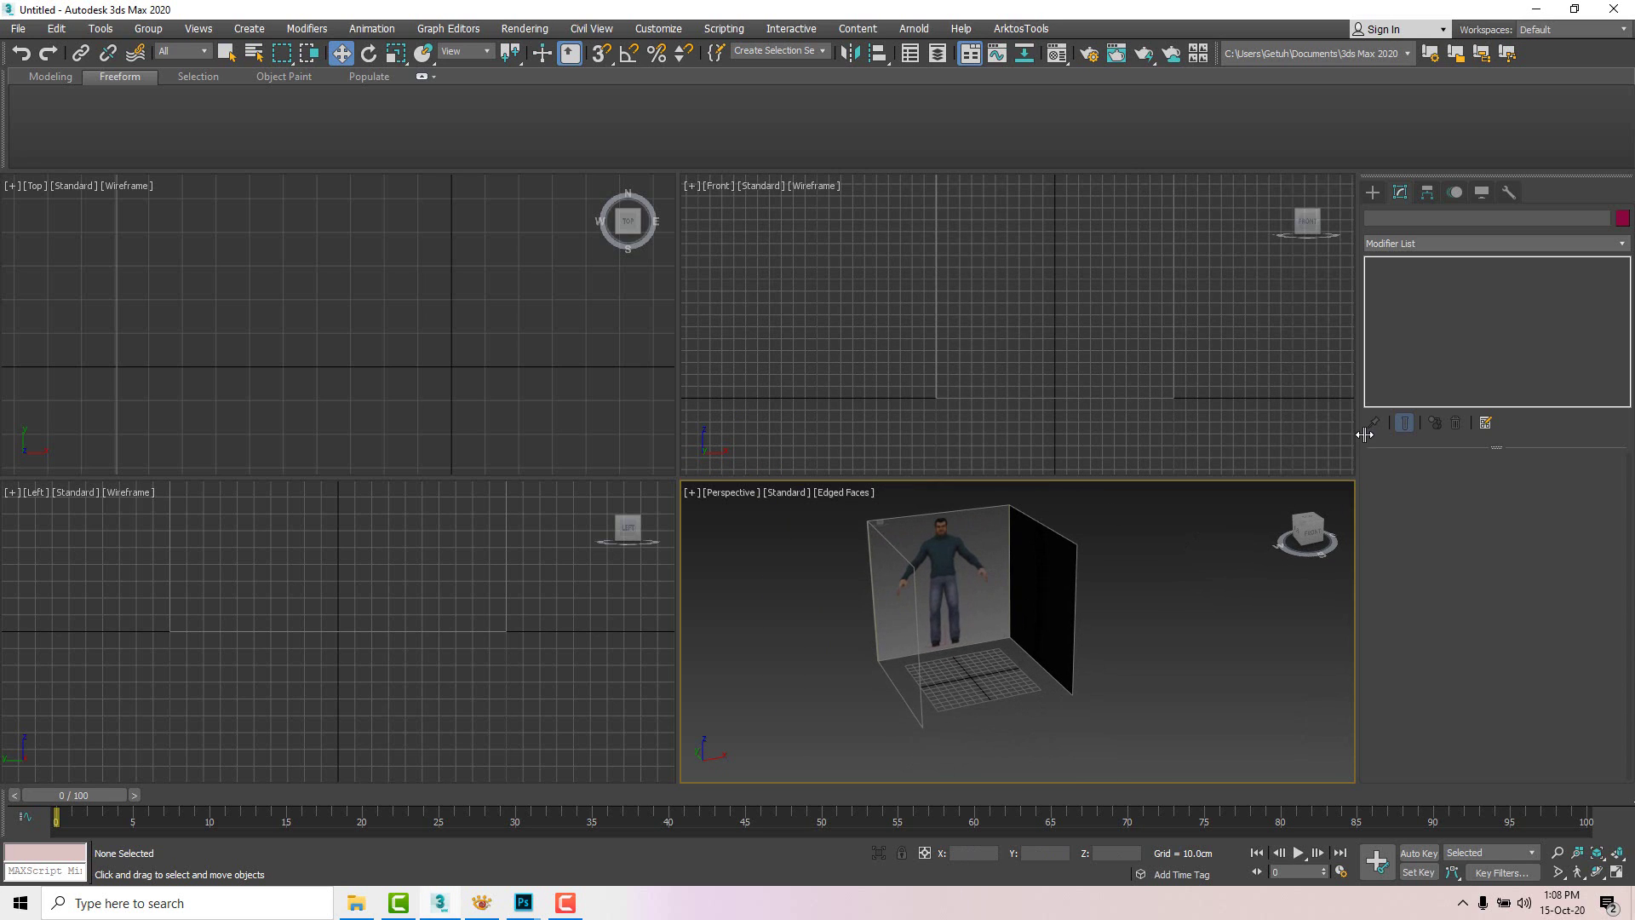
left_click(1372, 192)
left_click(1460, 329)
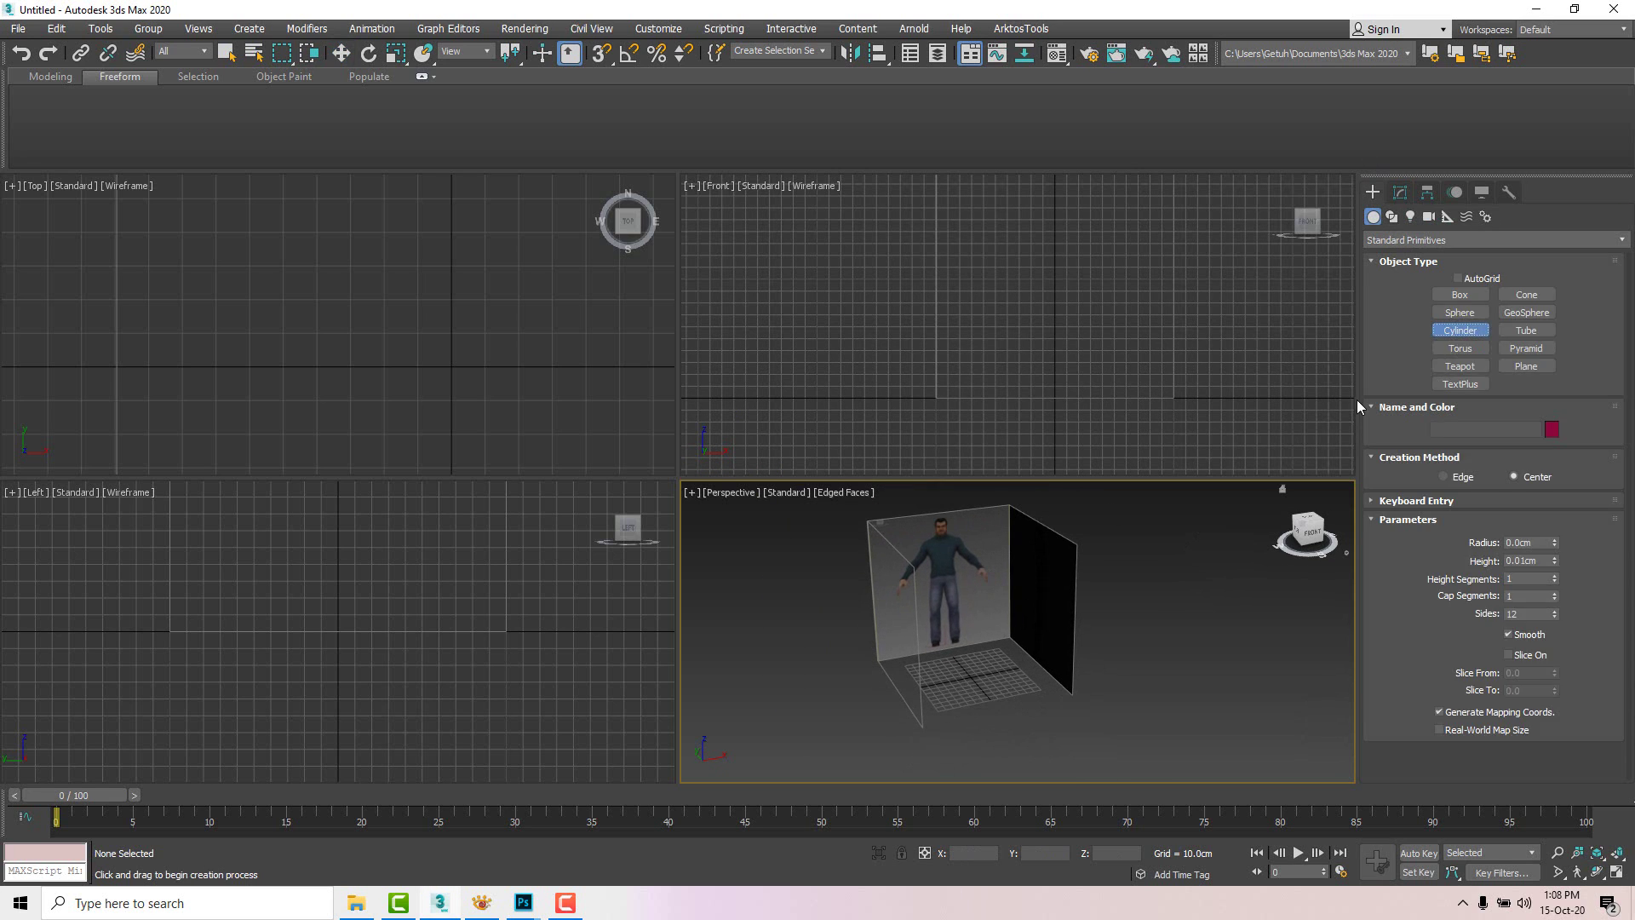
scroll(977, 682, "up", 2)
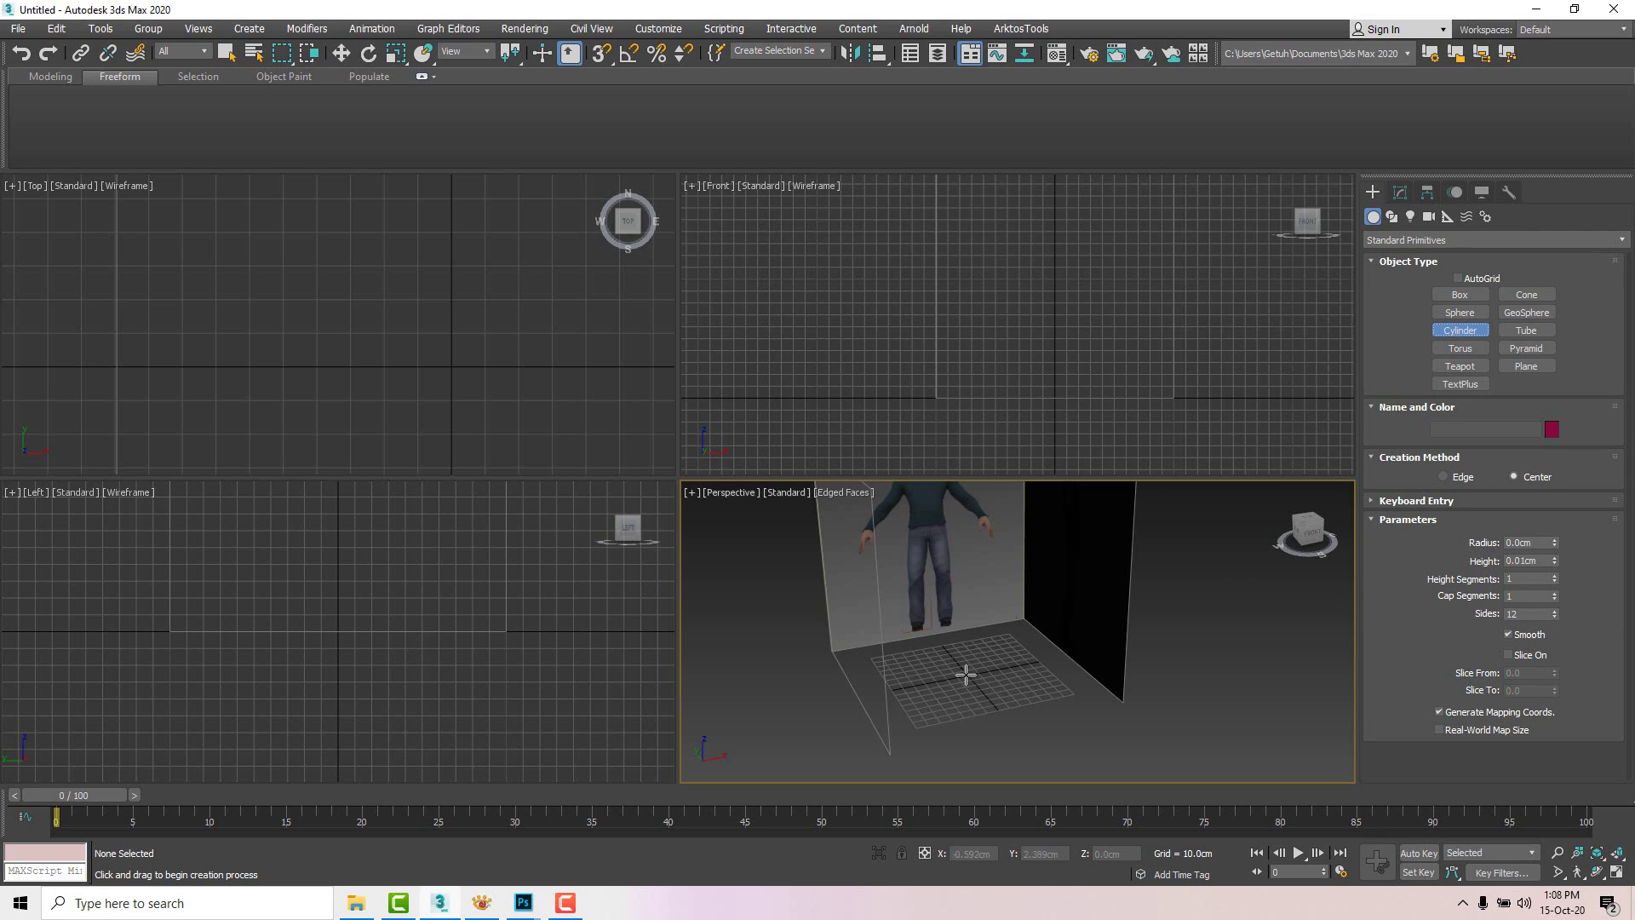
left_click_drag(966, 674, 981, 682)
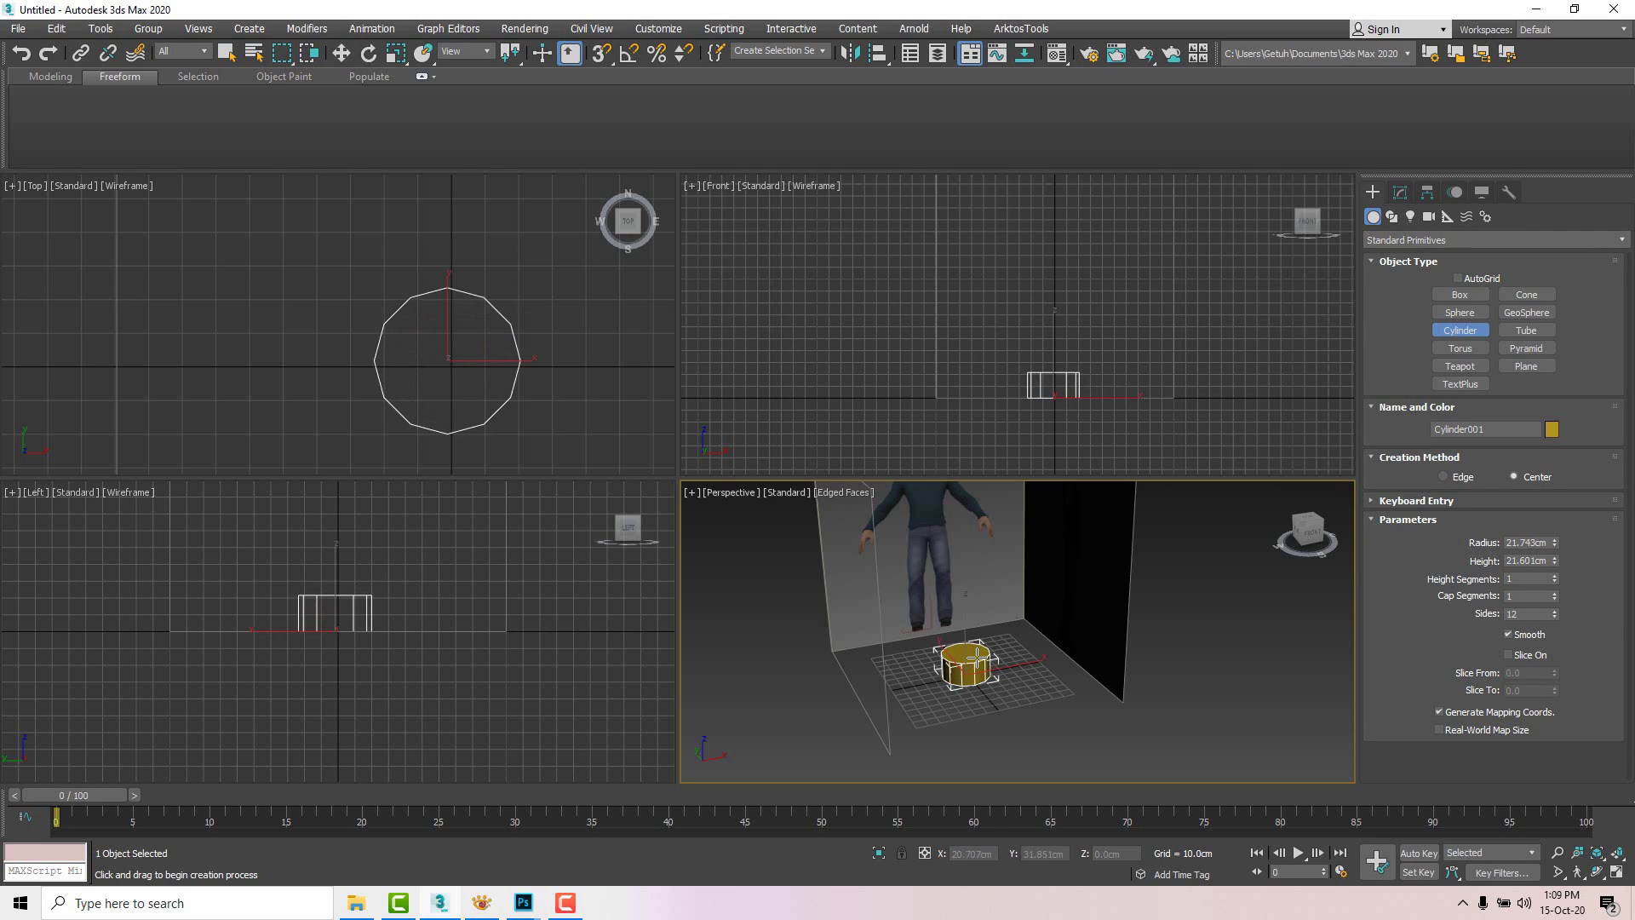
Step: Try 11 sides on the cylinder and restore the number of sides to 12
left_click(1401, 192)
middle_click_drag(986, 578, 987, 569, "alt")
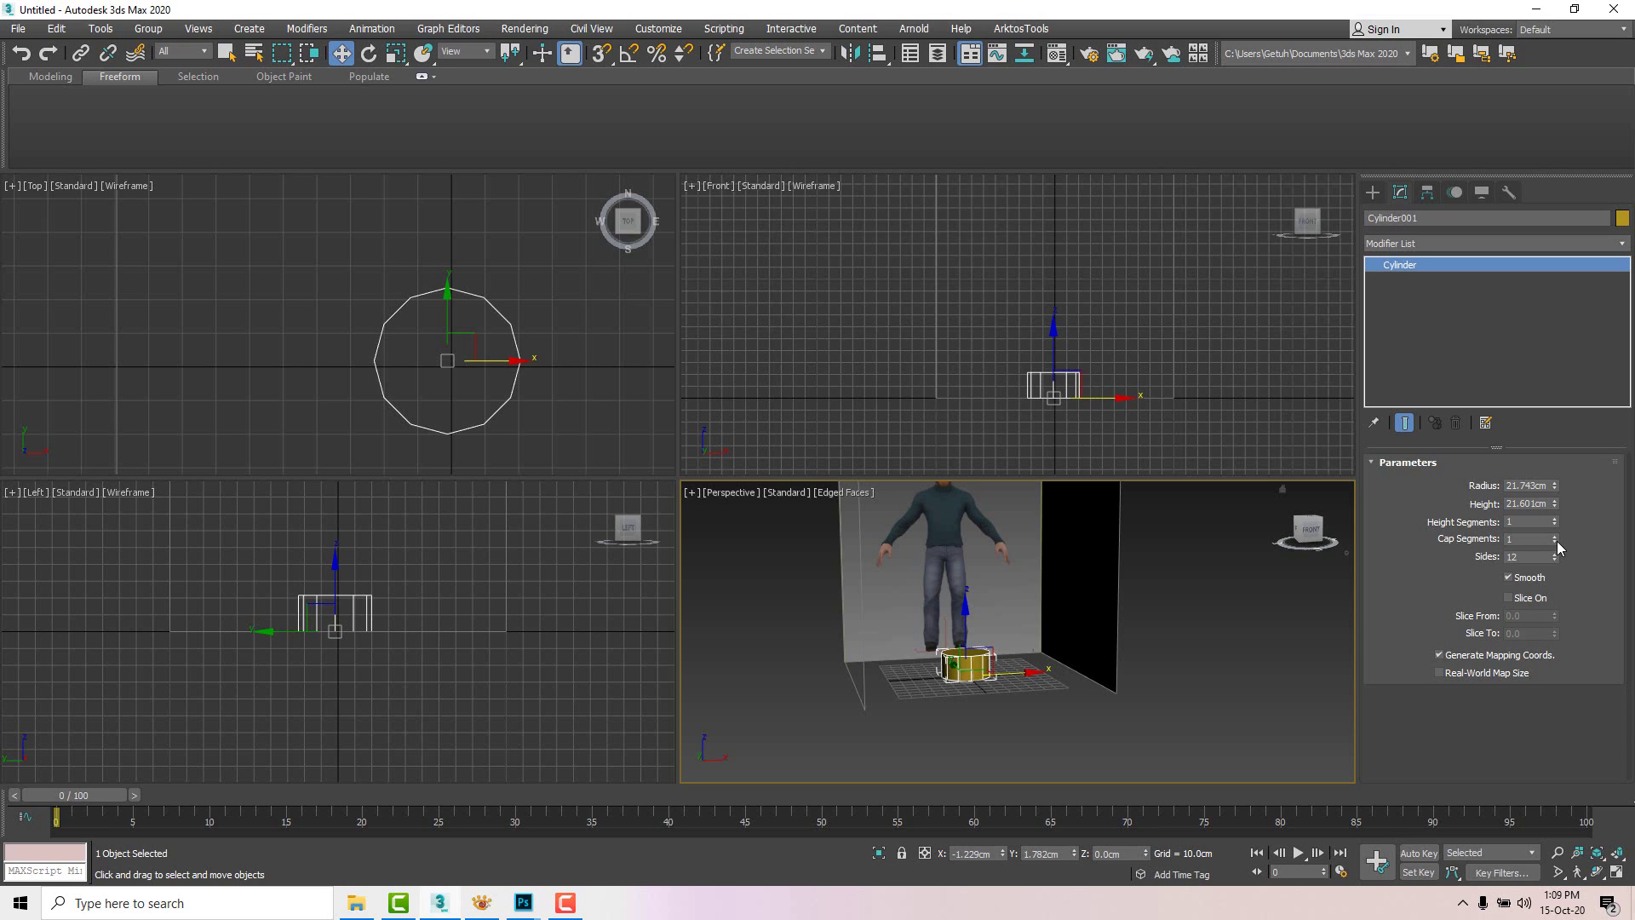
key("z")
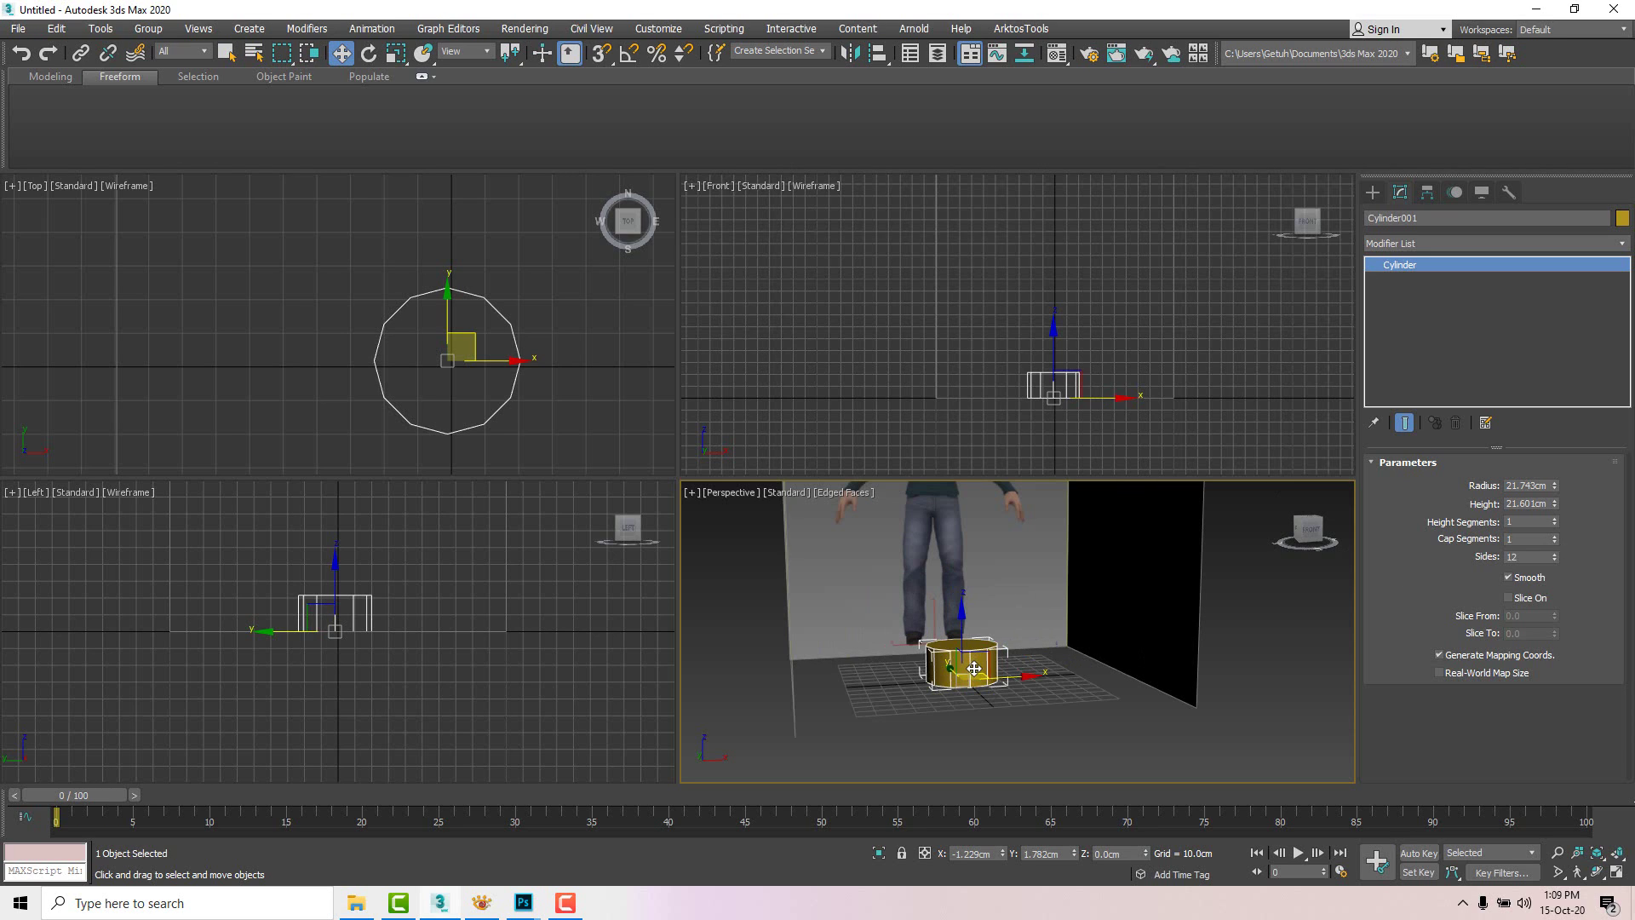
left_click(1555, 558)
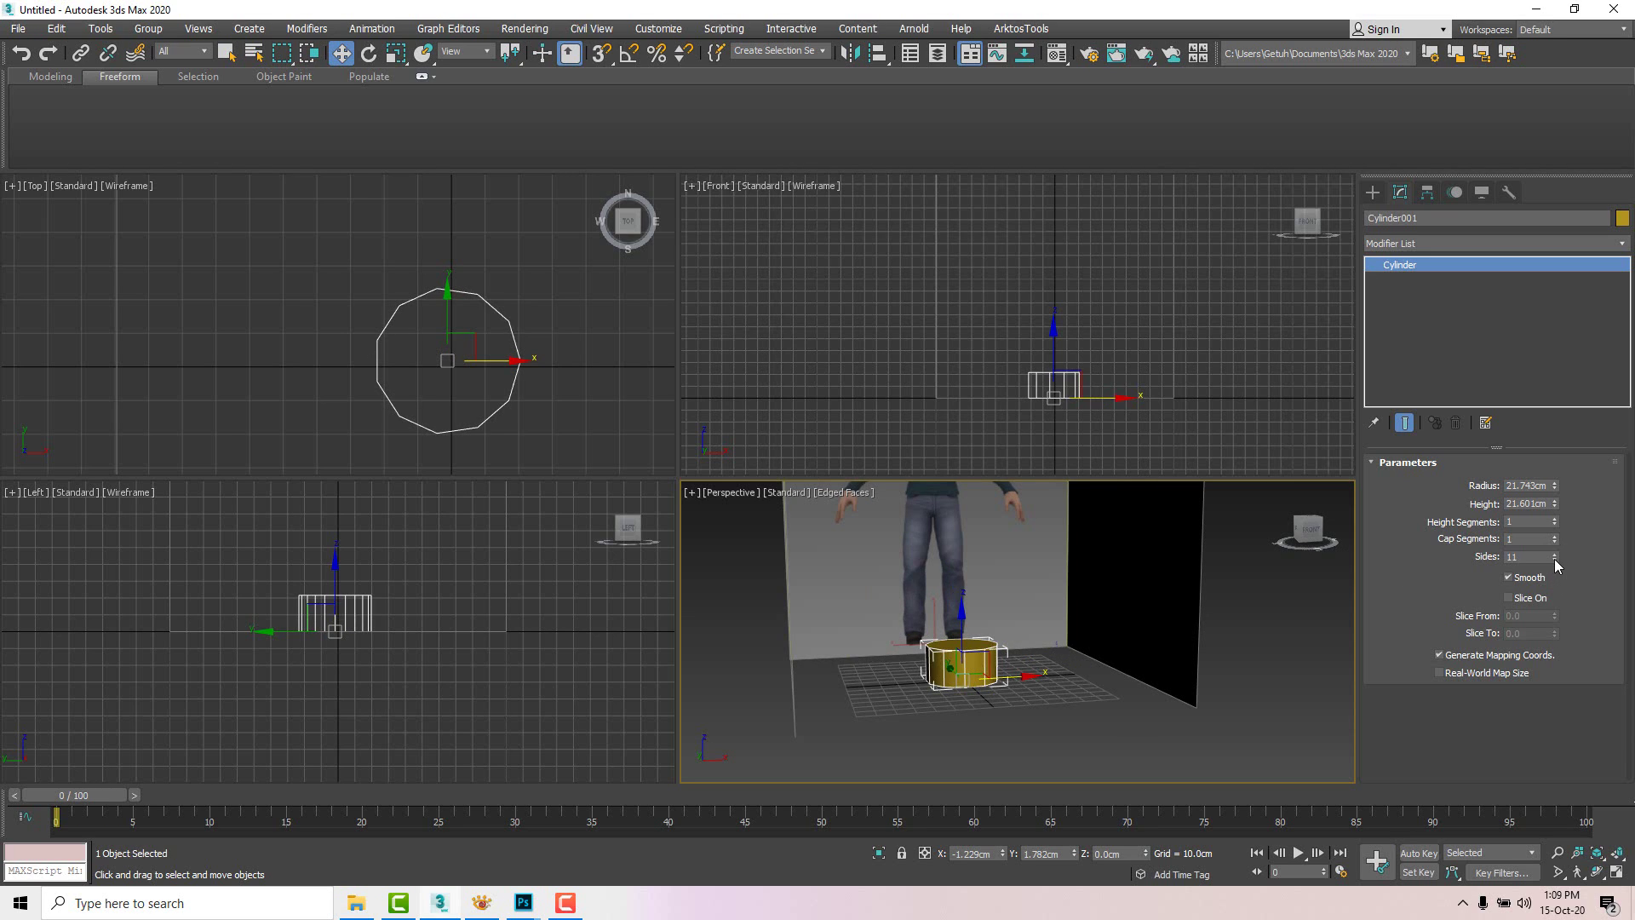
left_click(1555, 554)
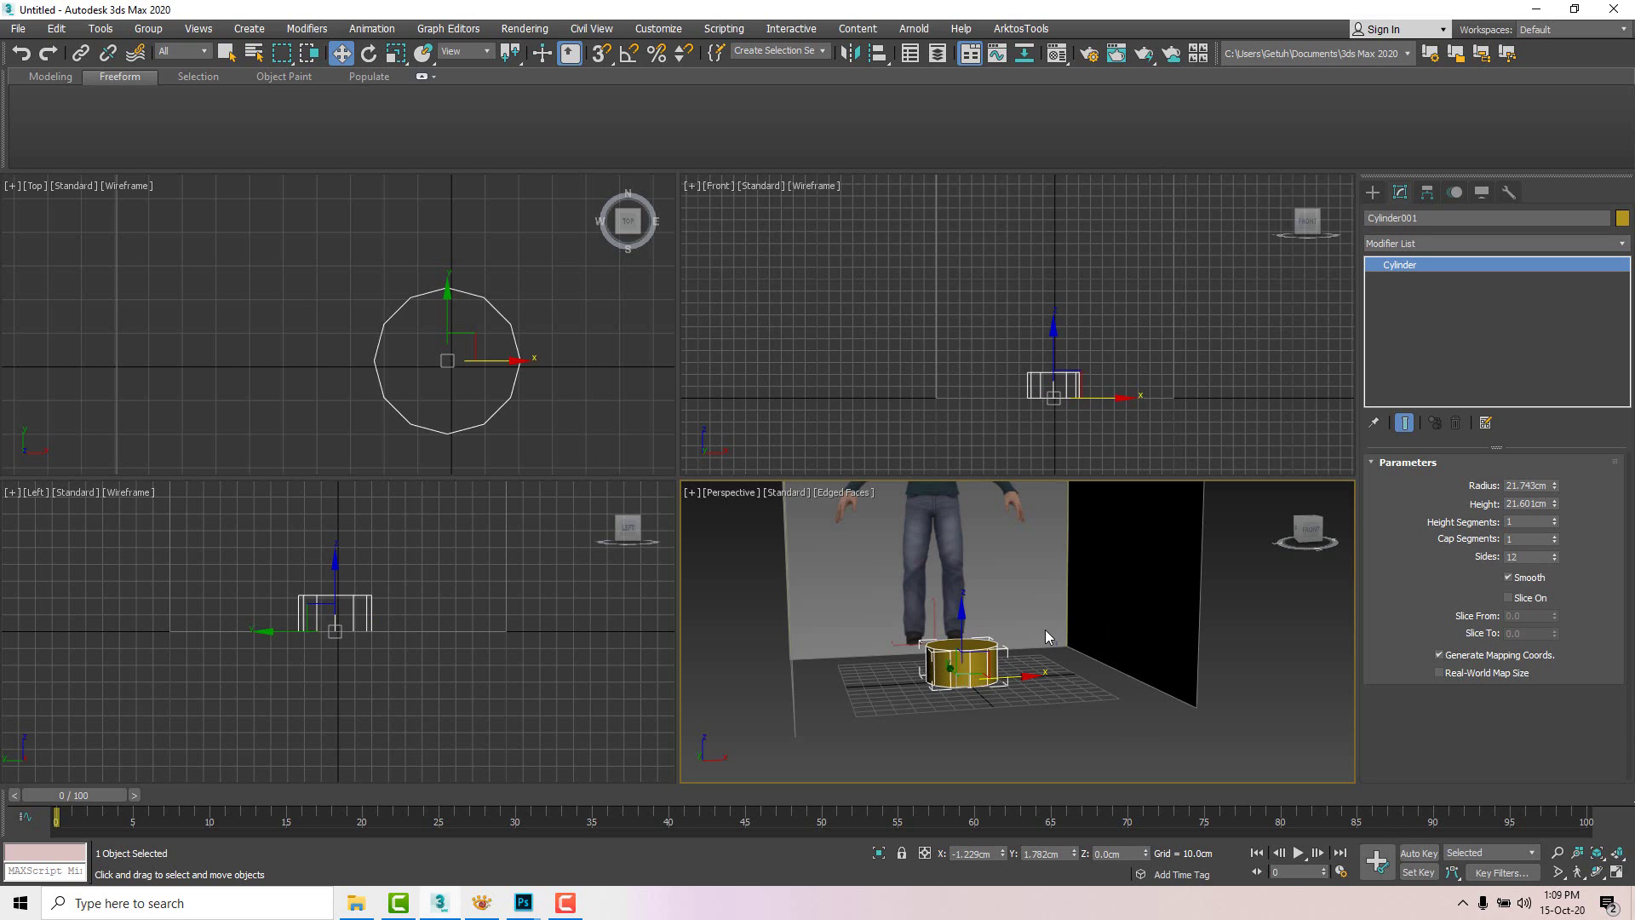
middle_click_drag(1045, 631, 1046, 645, "alt")
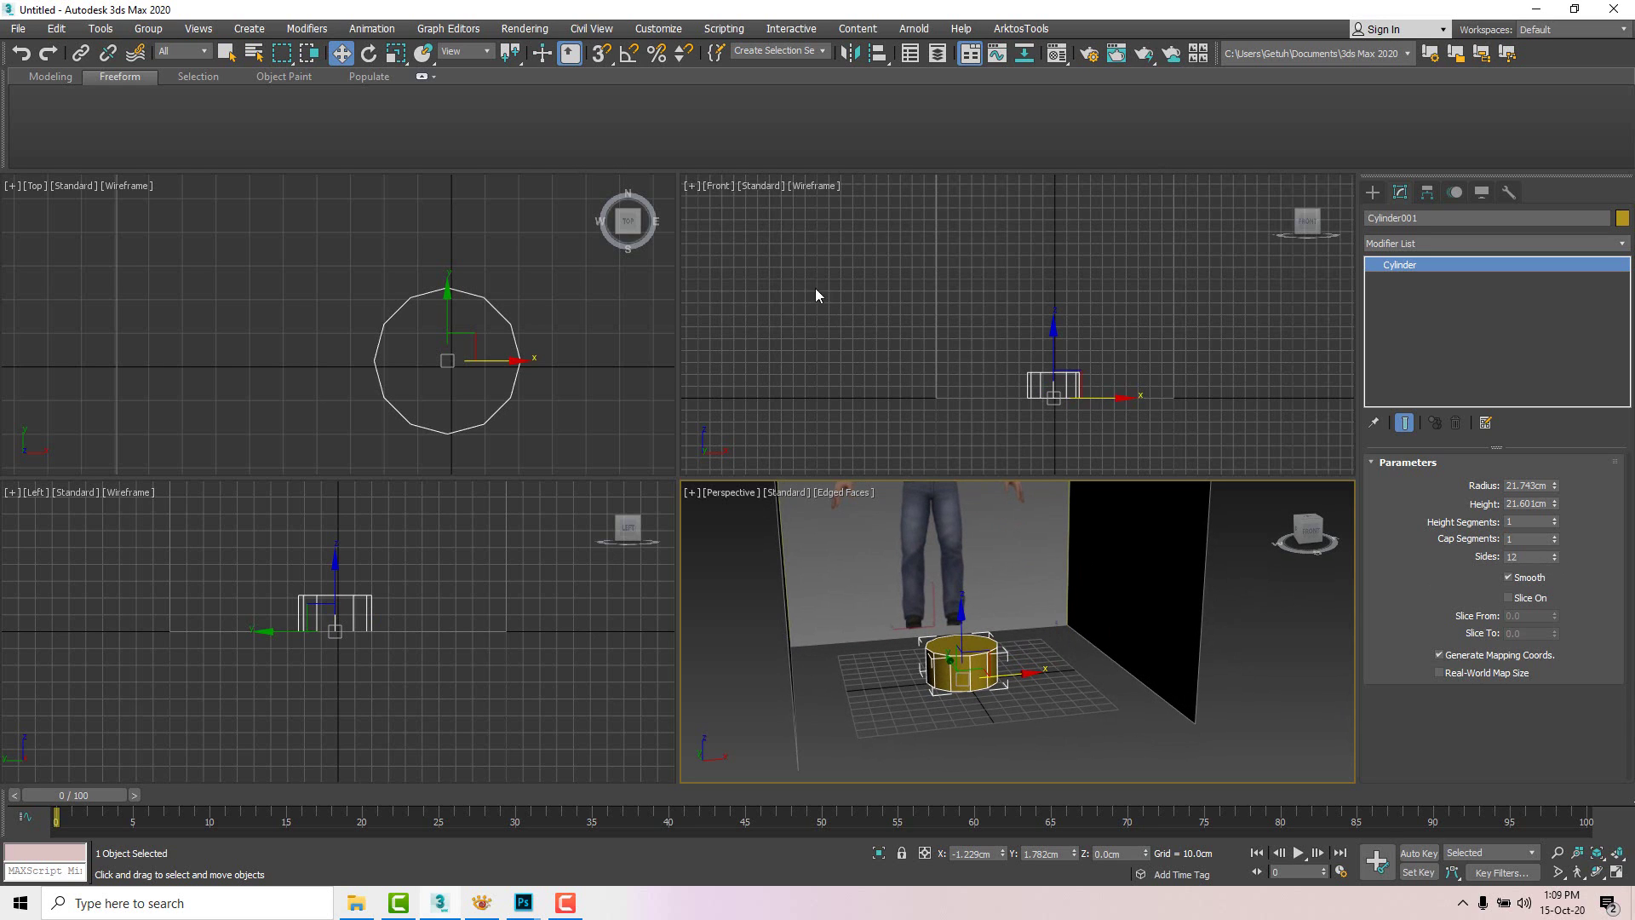
Step: Change the Front, Left and Top views from wireframe to shaded display and frame the cylinder with the reference images
middle_click_drag(1065, 286, 973, 317)
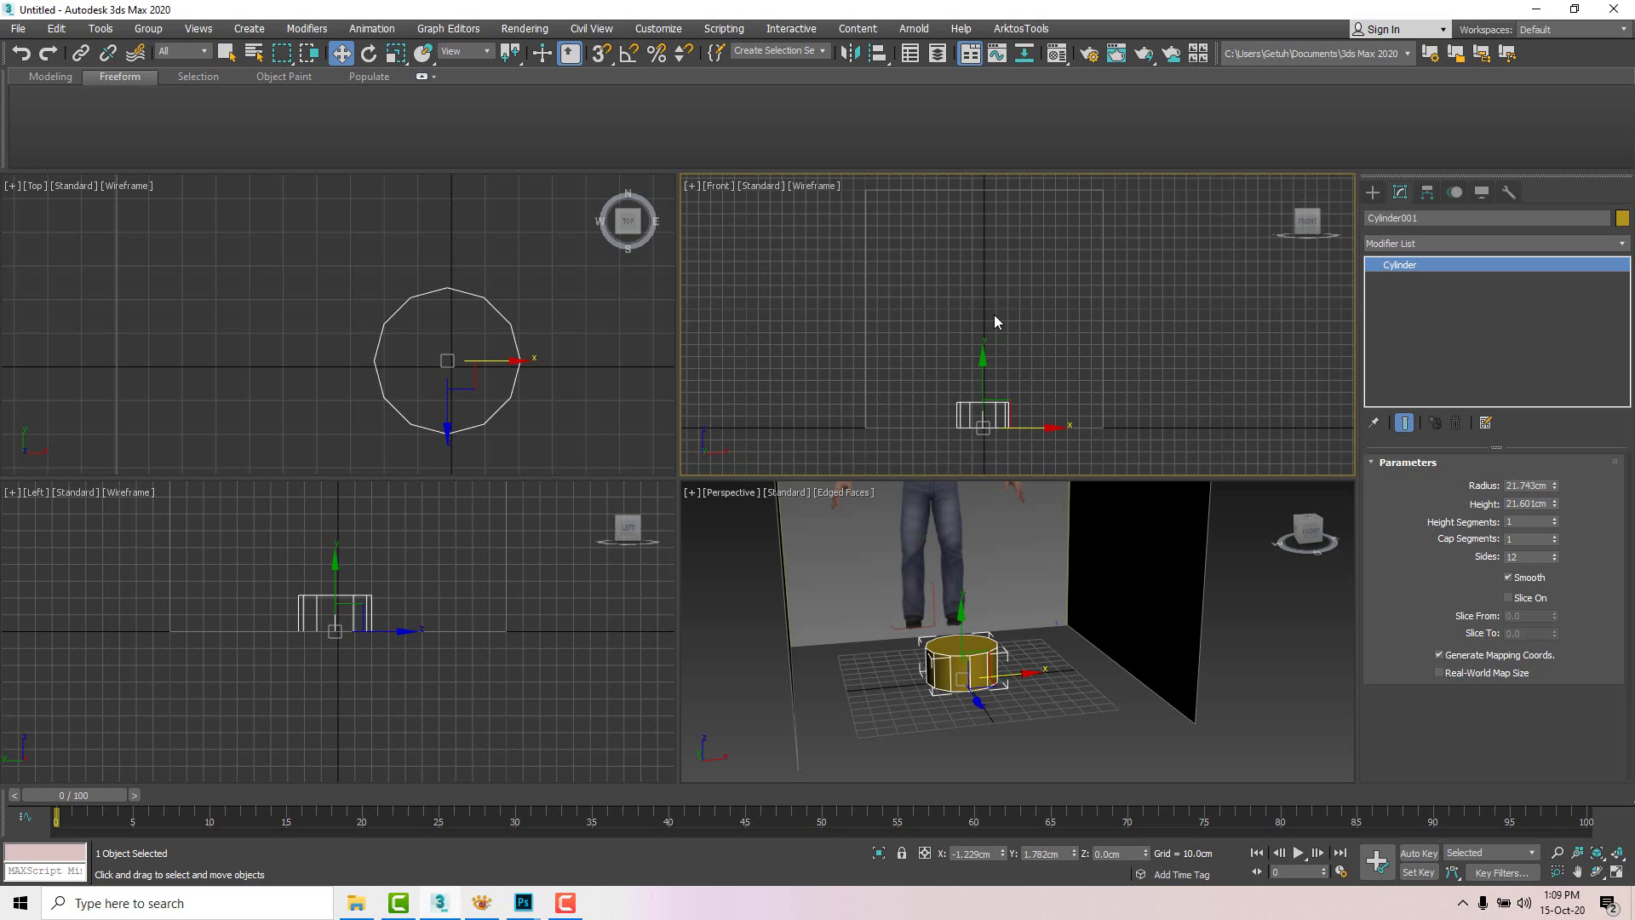
key("F3")
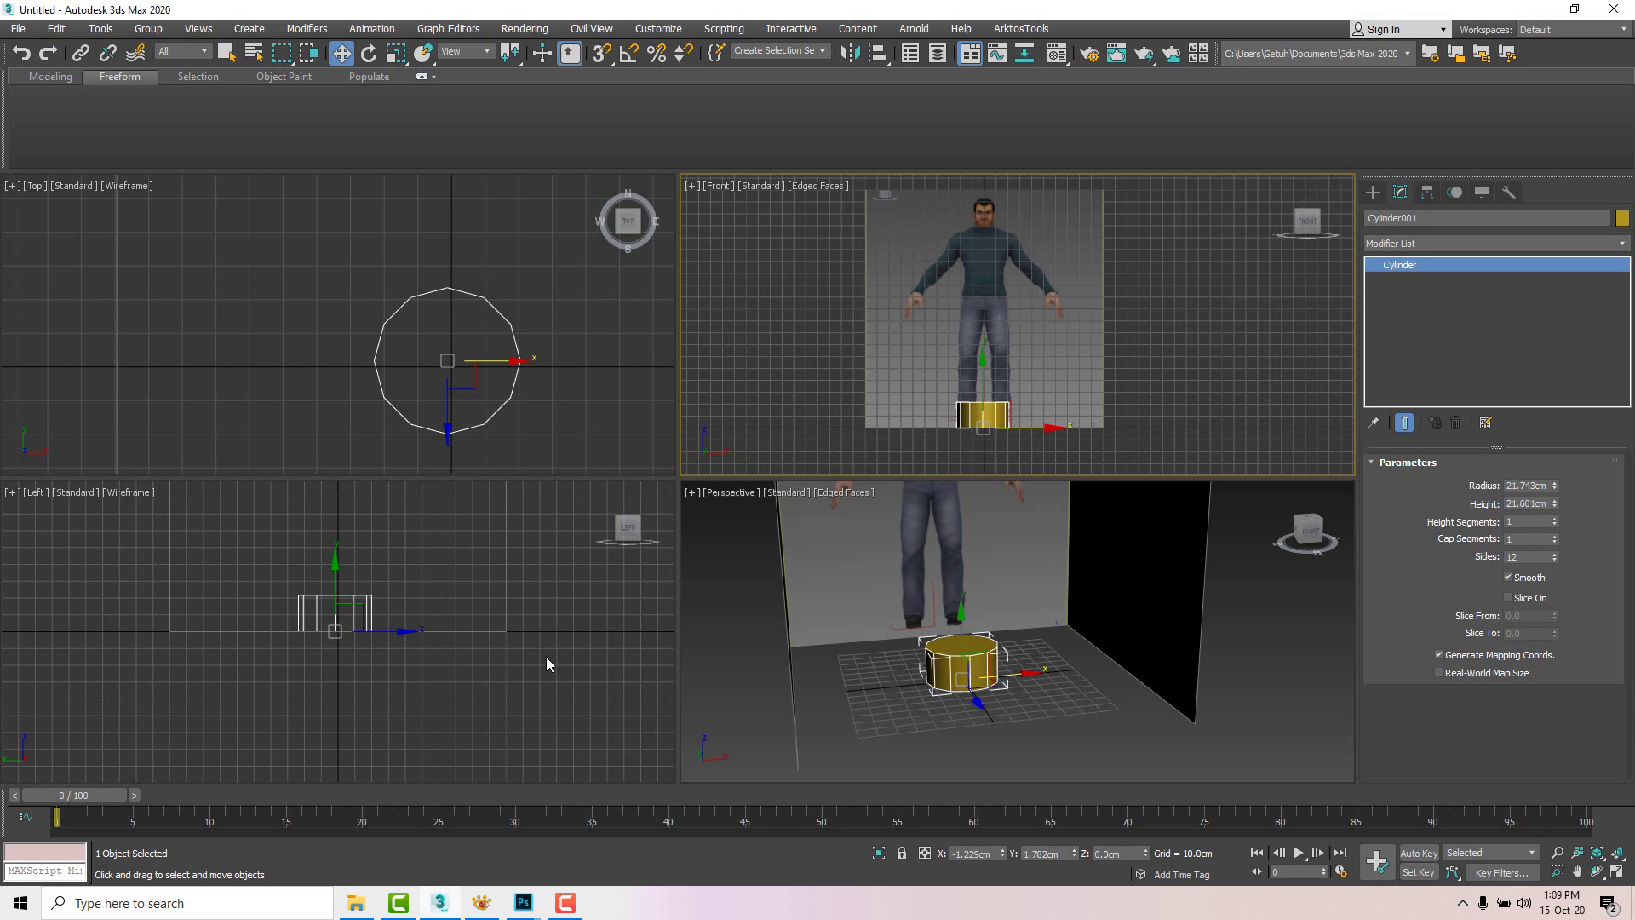
mouse_move(547, 663)
middle_mouse_down()
mouse_move(485, 719)
mouse_move(540, 661)
middle_mouse_up()
key("F3")
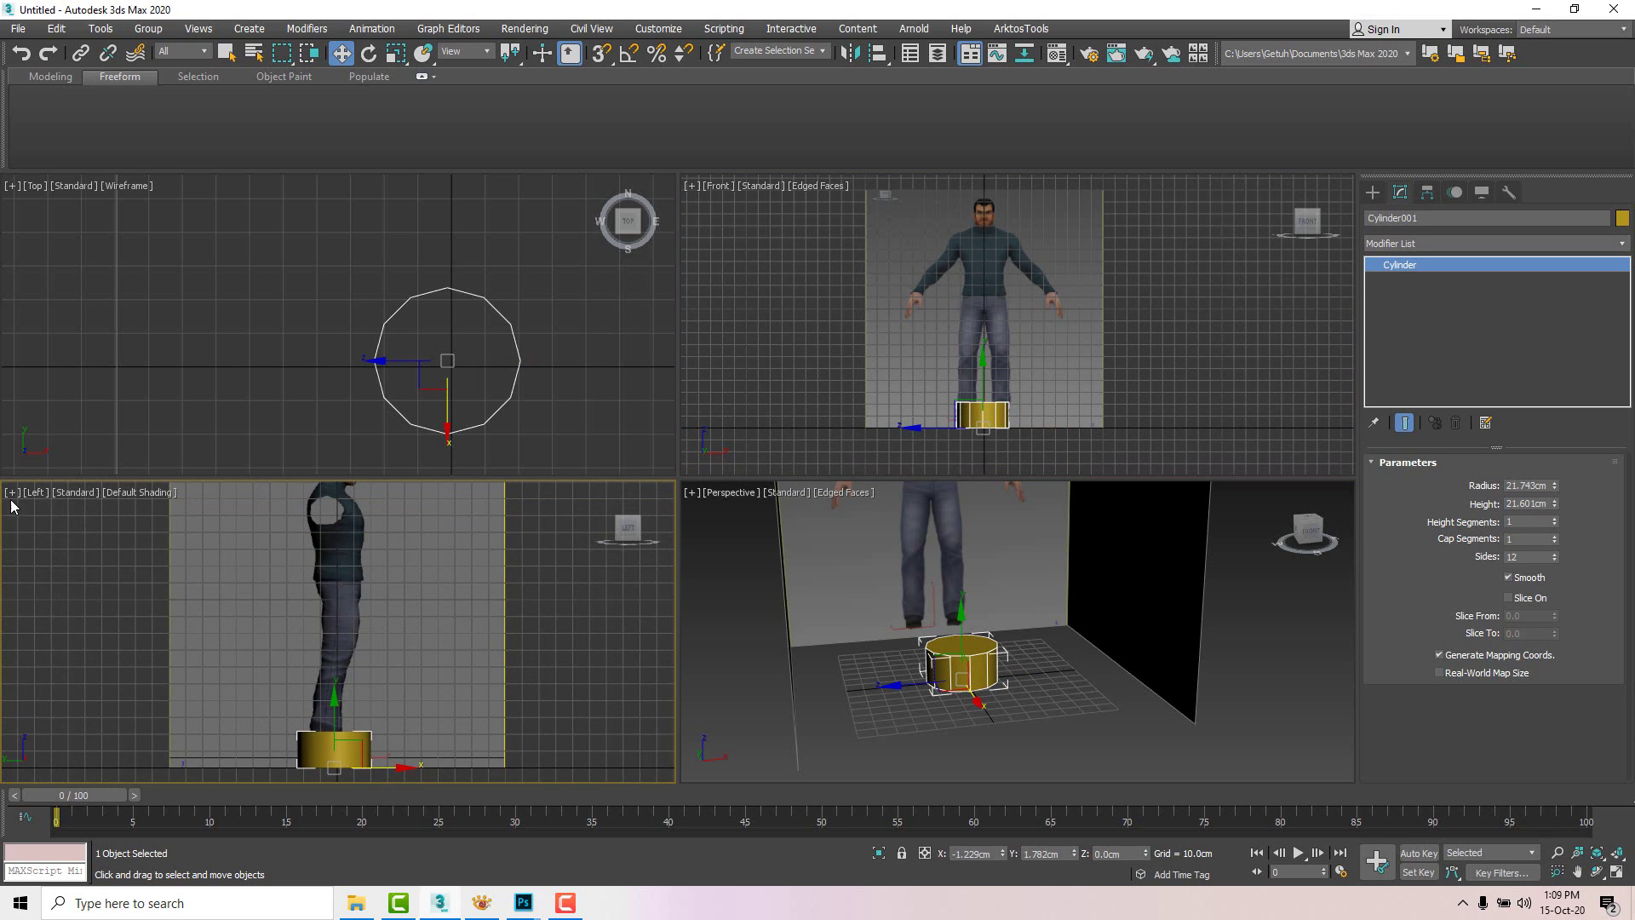
middle_click_drag(383, 588, 399, 603)
middle_click_drag(478, 385, 420, 366)
key("F3")
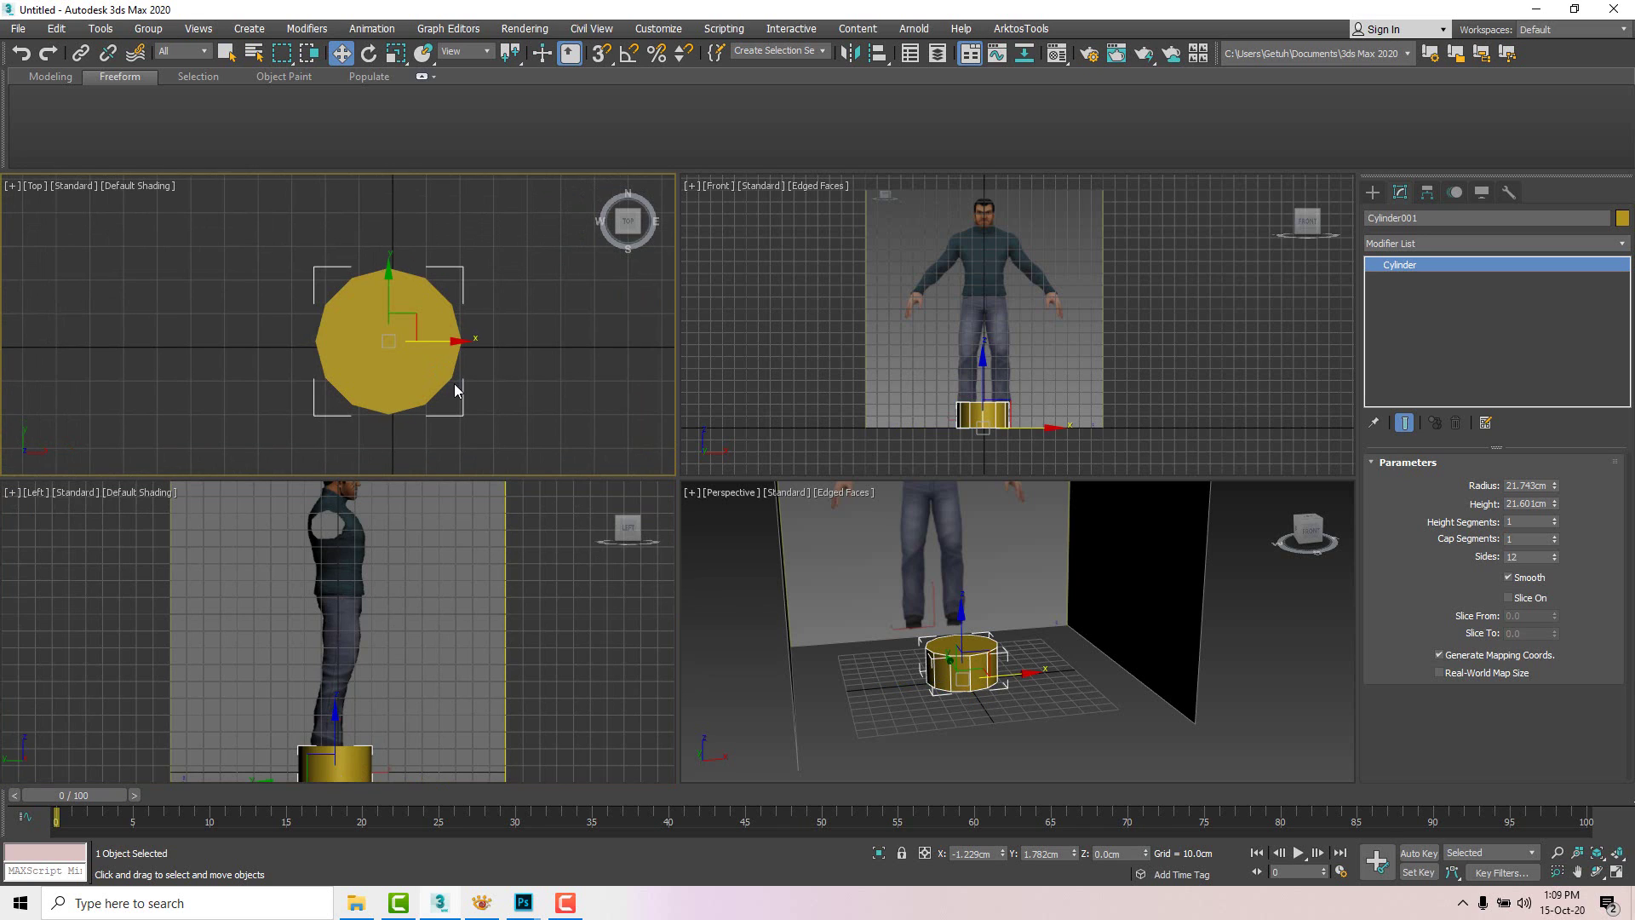
middle_click_drag(475, 693, 479, 674)
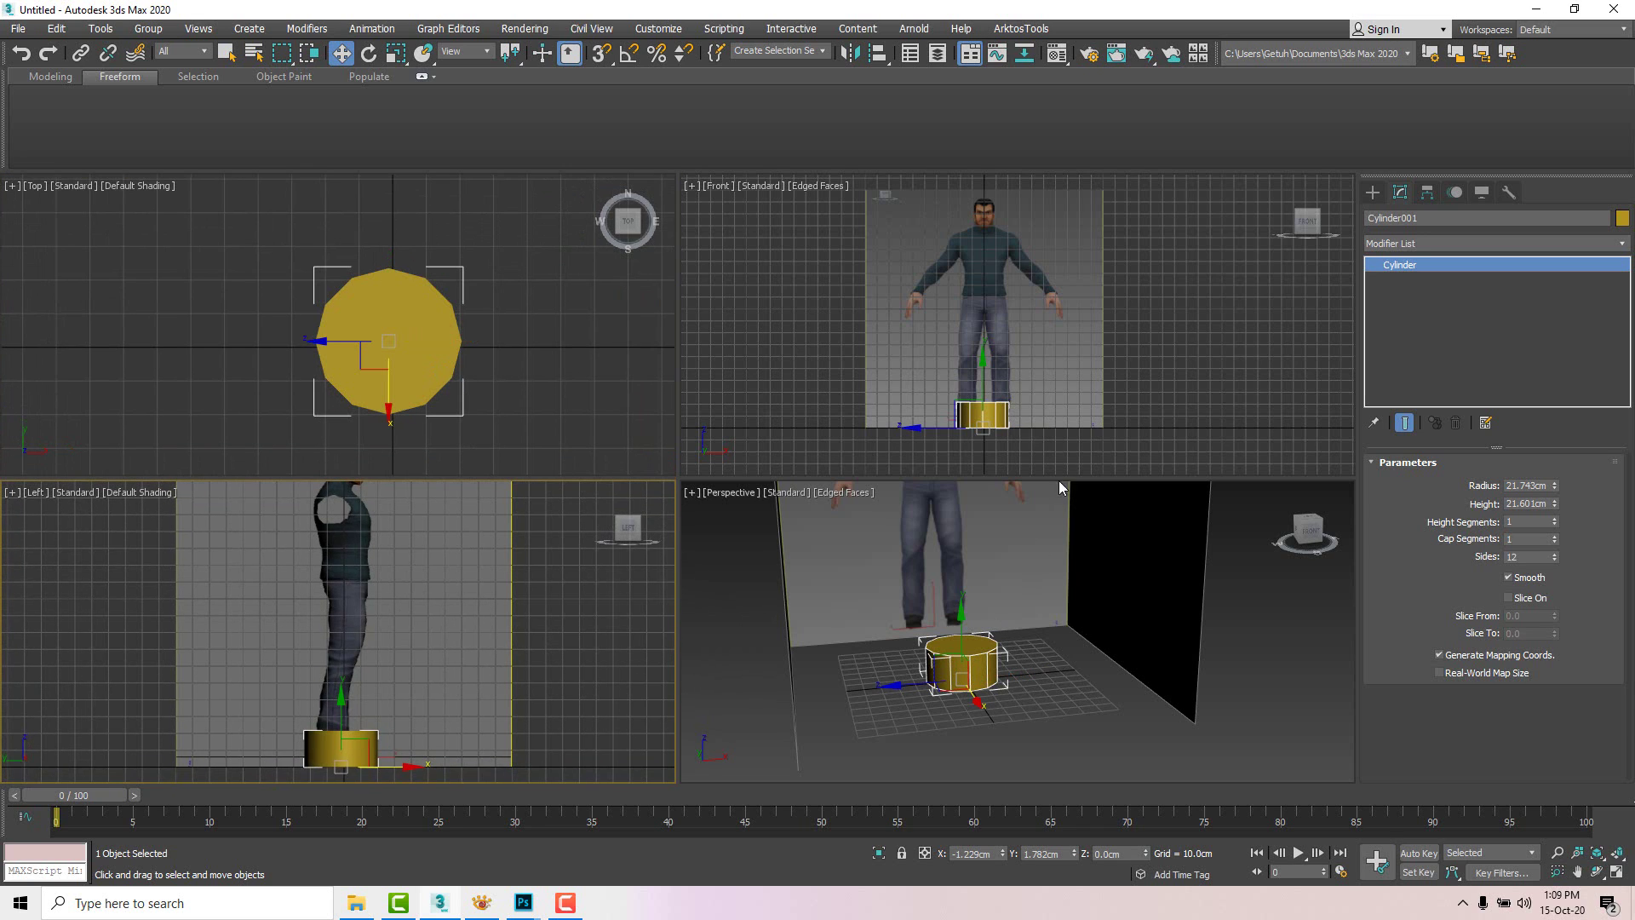
Step: Centre the cylinder on the world origin by setting its X and Y positions to 0 cm
scroll(1000, 385, "up", 2)
scroll(1000, 386, "down", 2)
middle_click_drag(1014, 555, 1007, 666, "alt")
scroll(1013, 703, "up", 2)
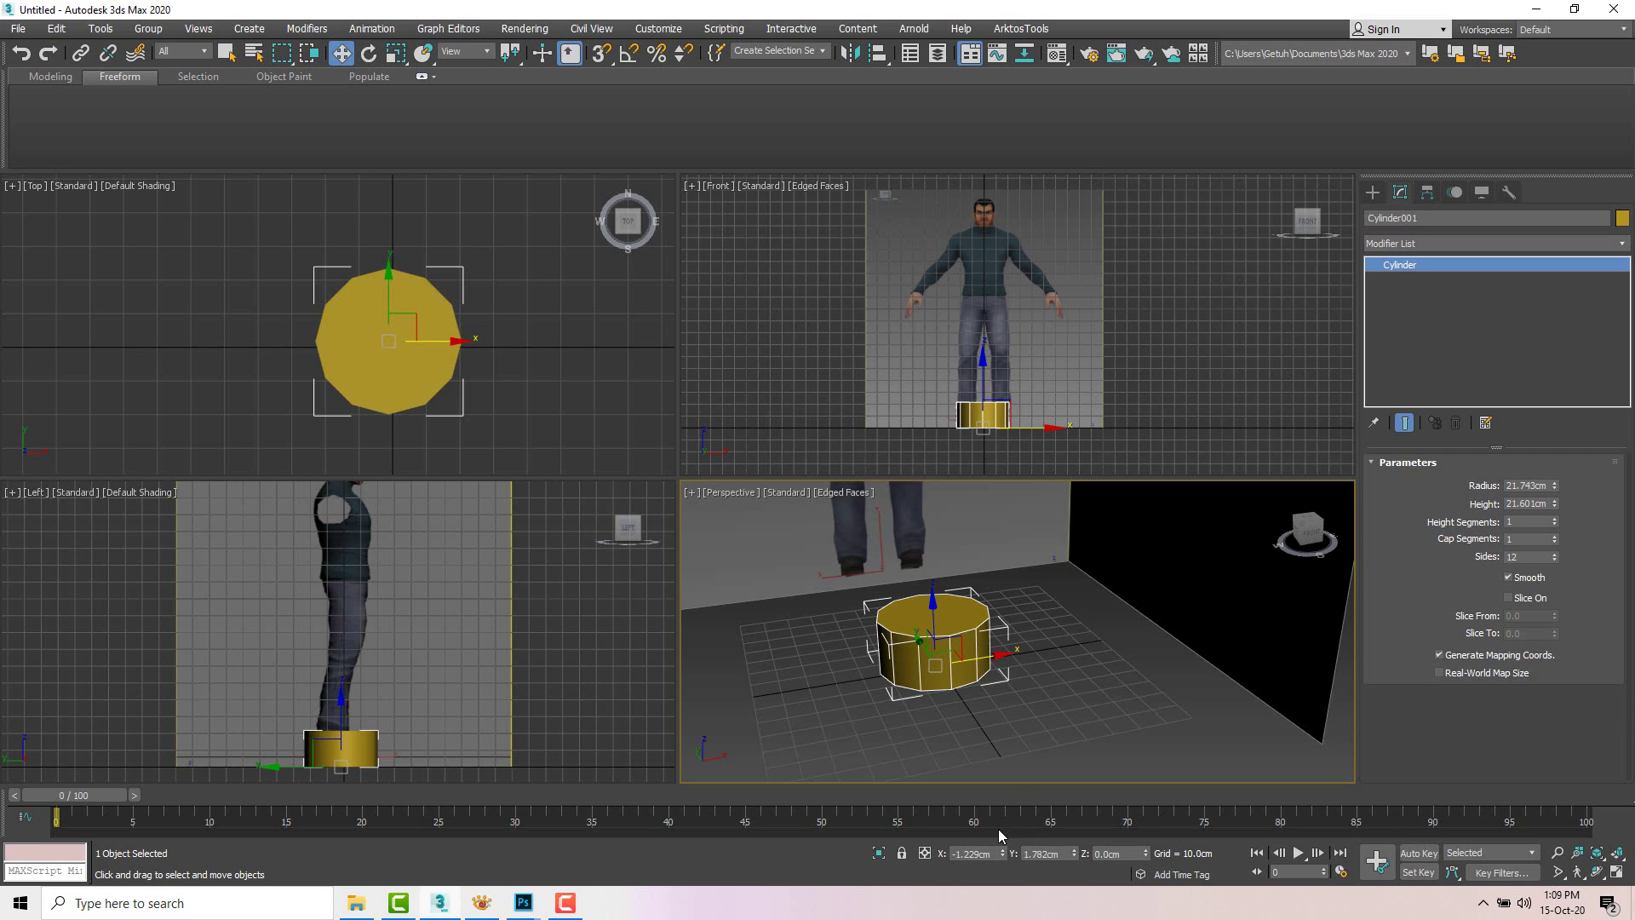
right_click(1005, 856)
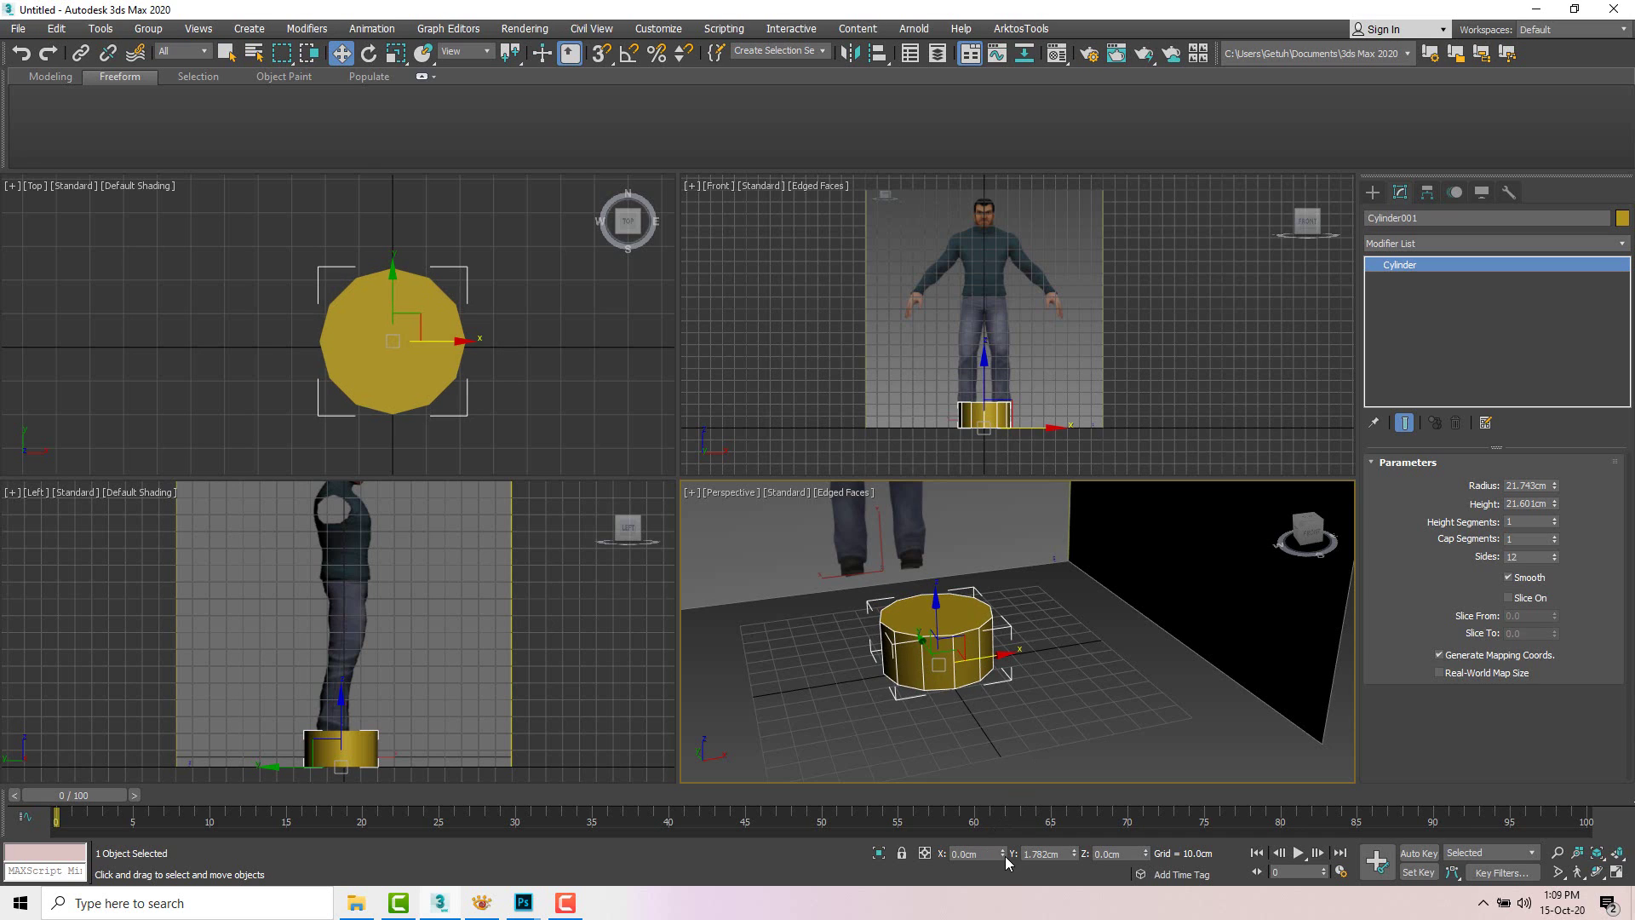
right_click(1076, 855)
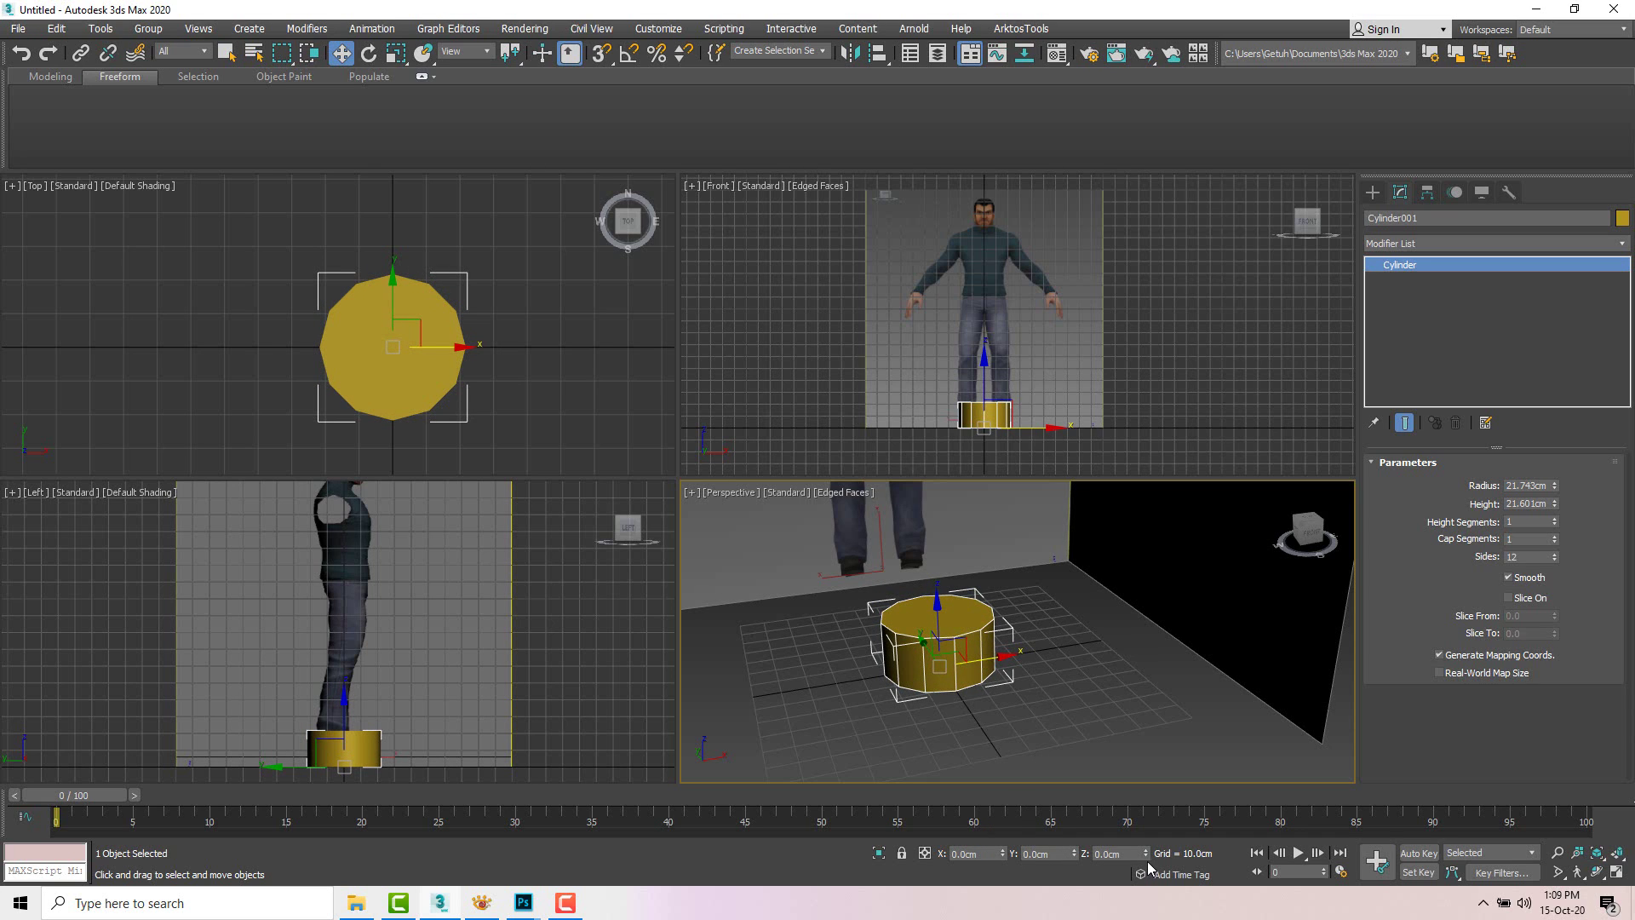
Step: Raise the cylinder along the vertical axis to the character's waist, at about Z = 111.7 cm
scroll(1001, 364, "up", 5)
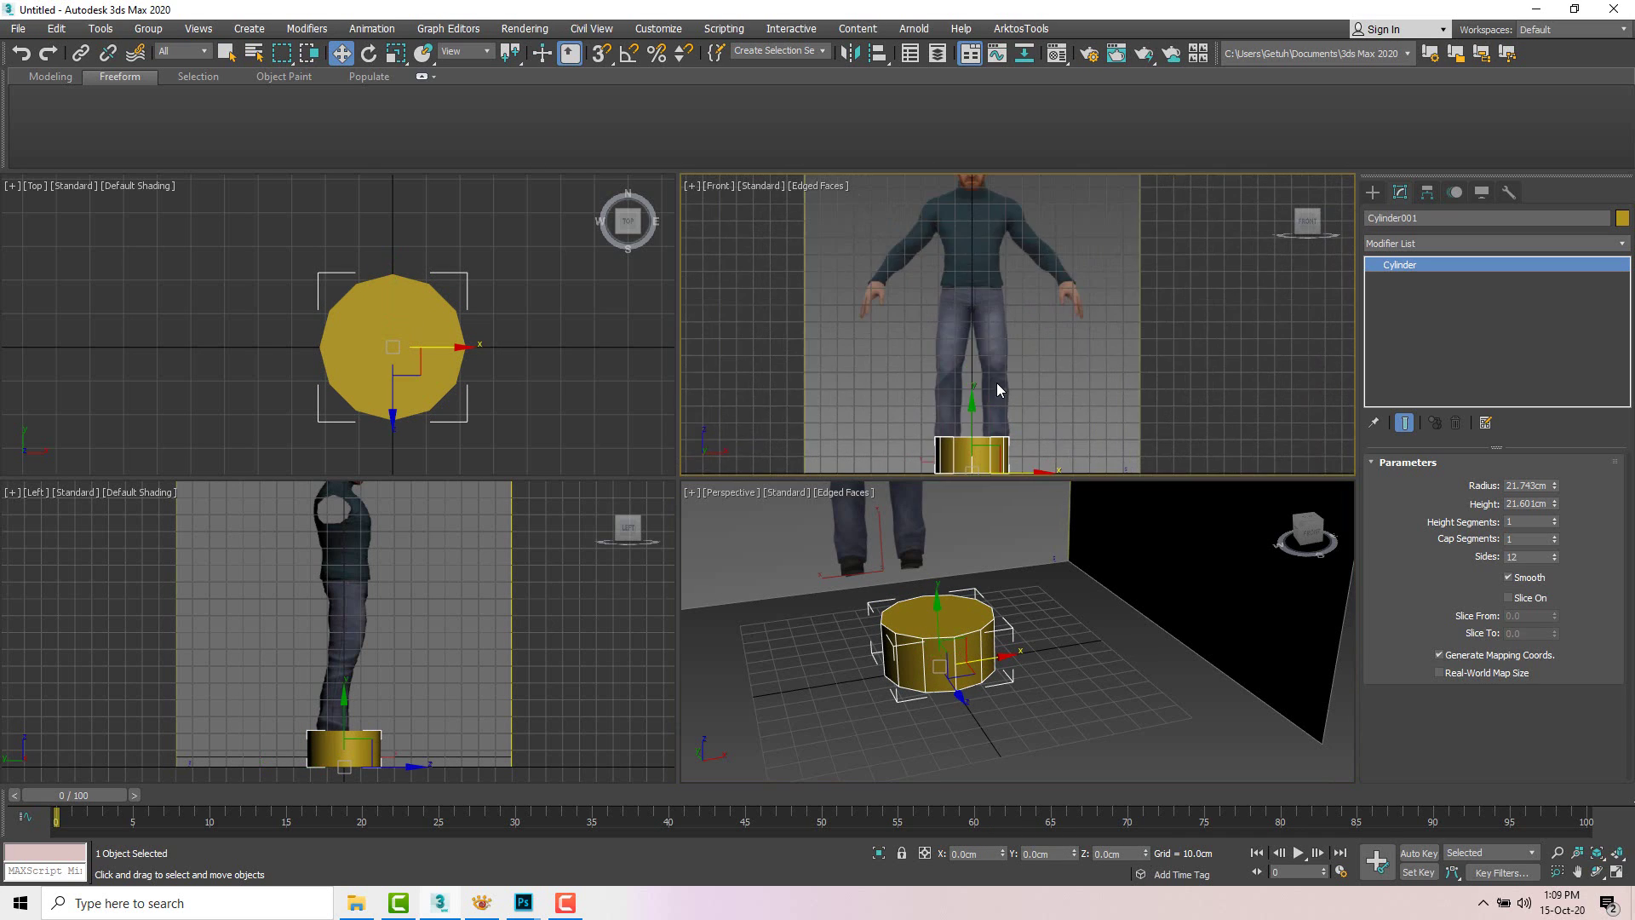
scroll(992, 388, "down", 4)
left_click_drag(971, 407, 971, 250)
scroll(984, 293, "up", 3)
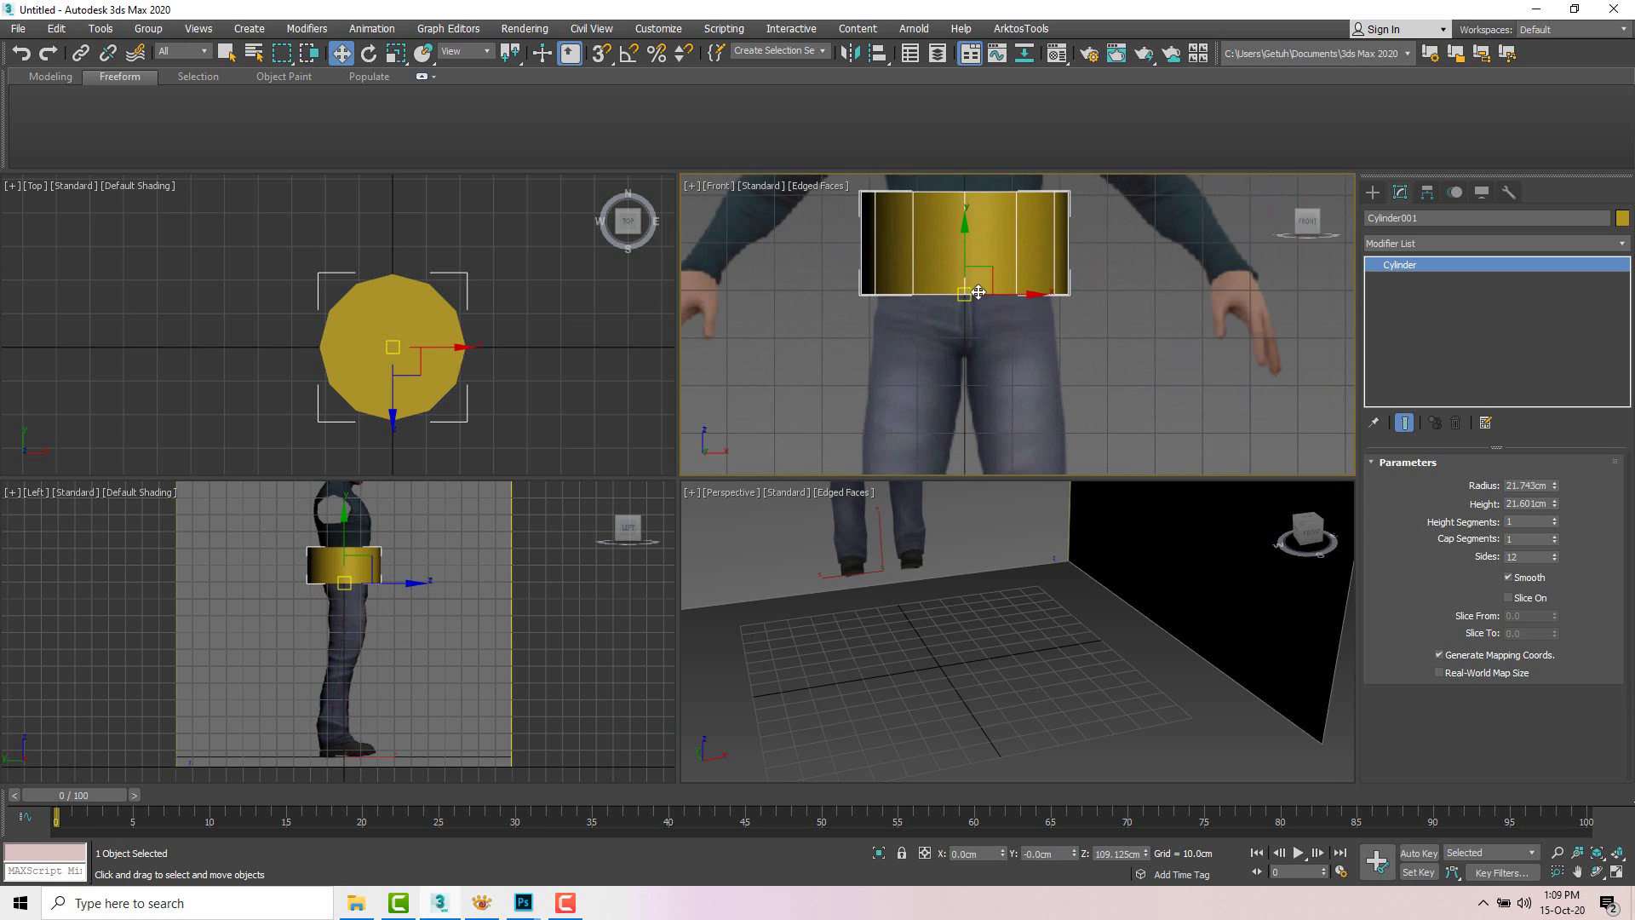
middle_click_drag(984, 293, 982, 397)
left_click_drag(983, 397, 983, 384)
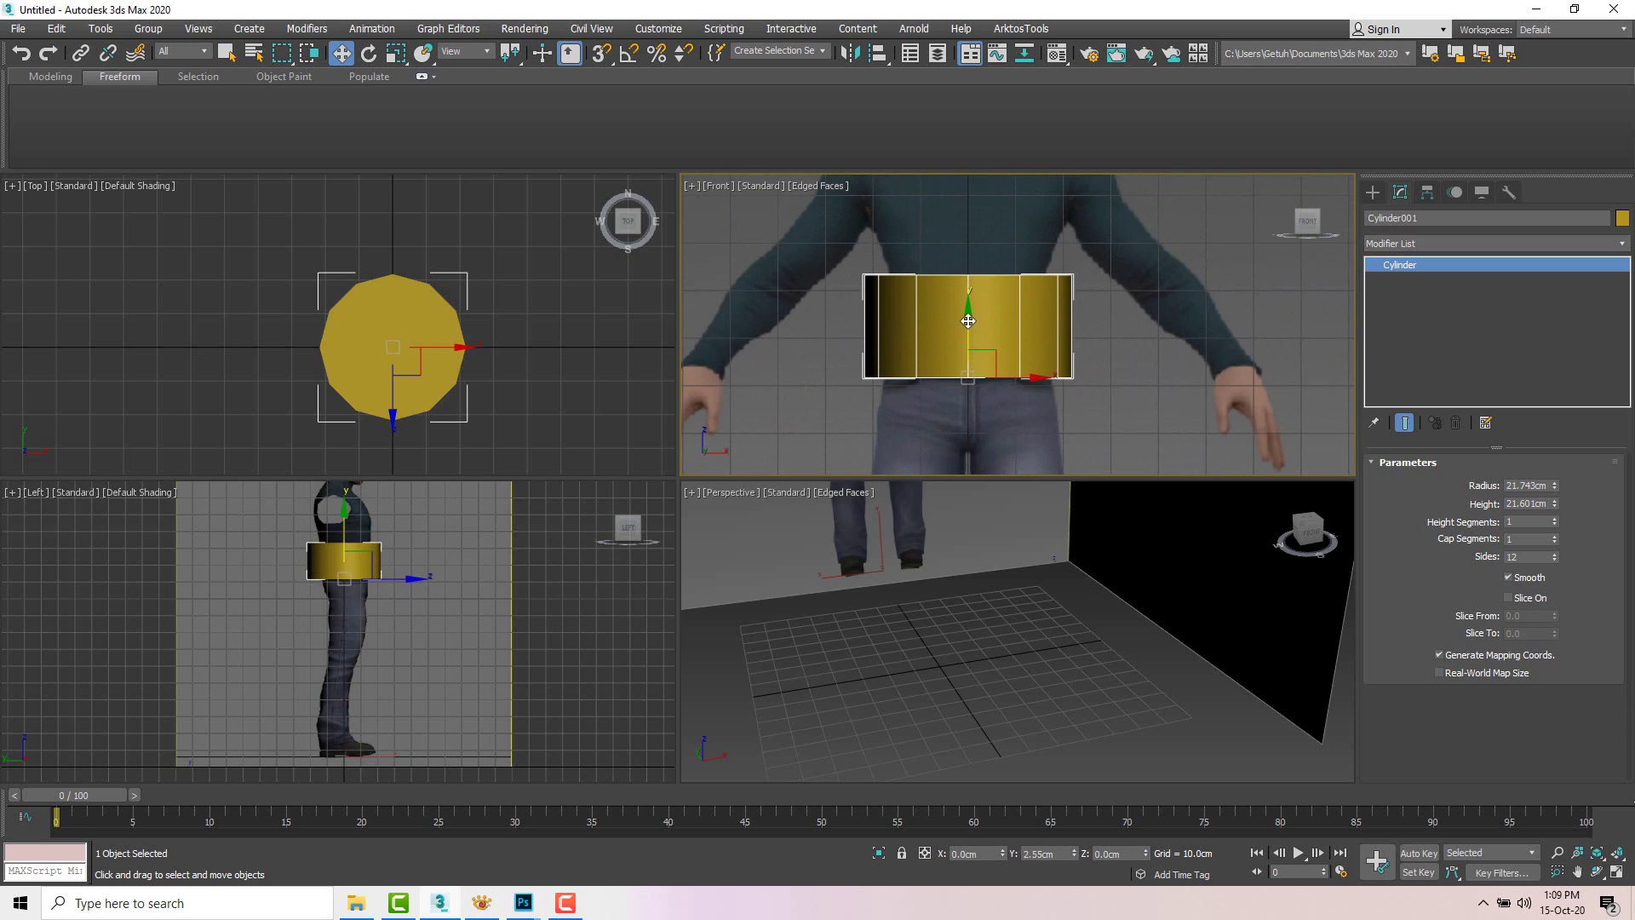
scroll(964, 638, "down", 5)
scroll(964, 637, "down", 3)
scroll(987, 376, "up", 2)
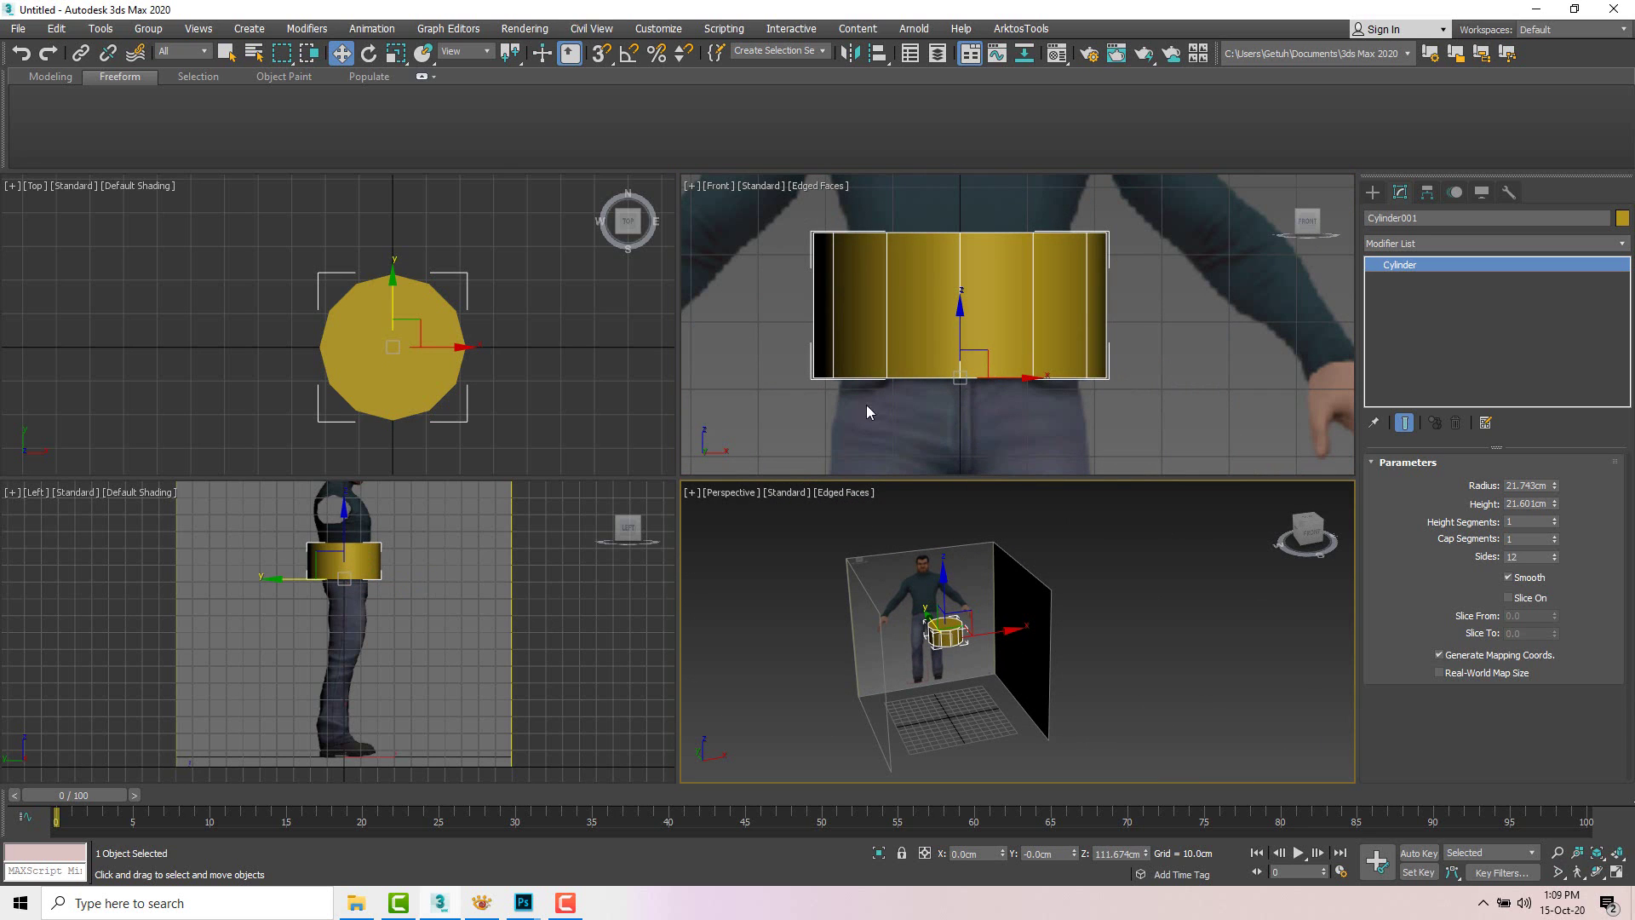
Step: Scale the cylinder down uniformly to about 84% in the Front view to bring it closer to the waist width
scroll(319, 523, "up", 5)
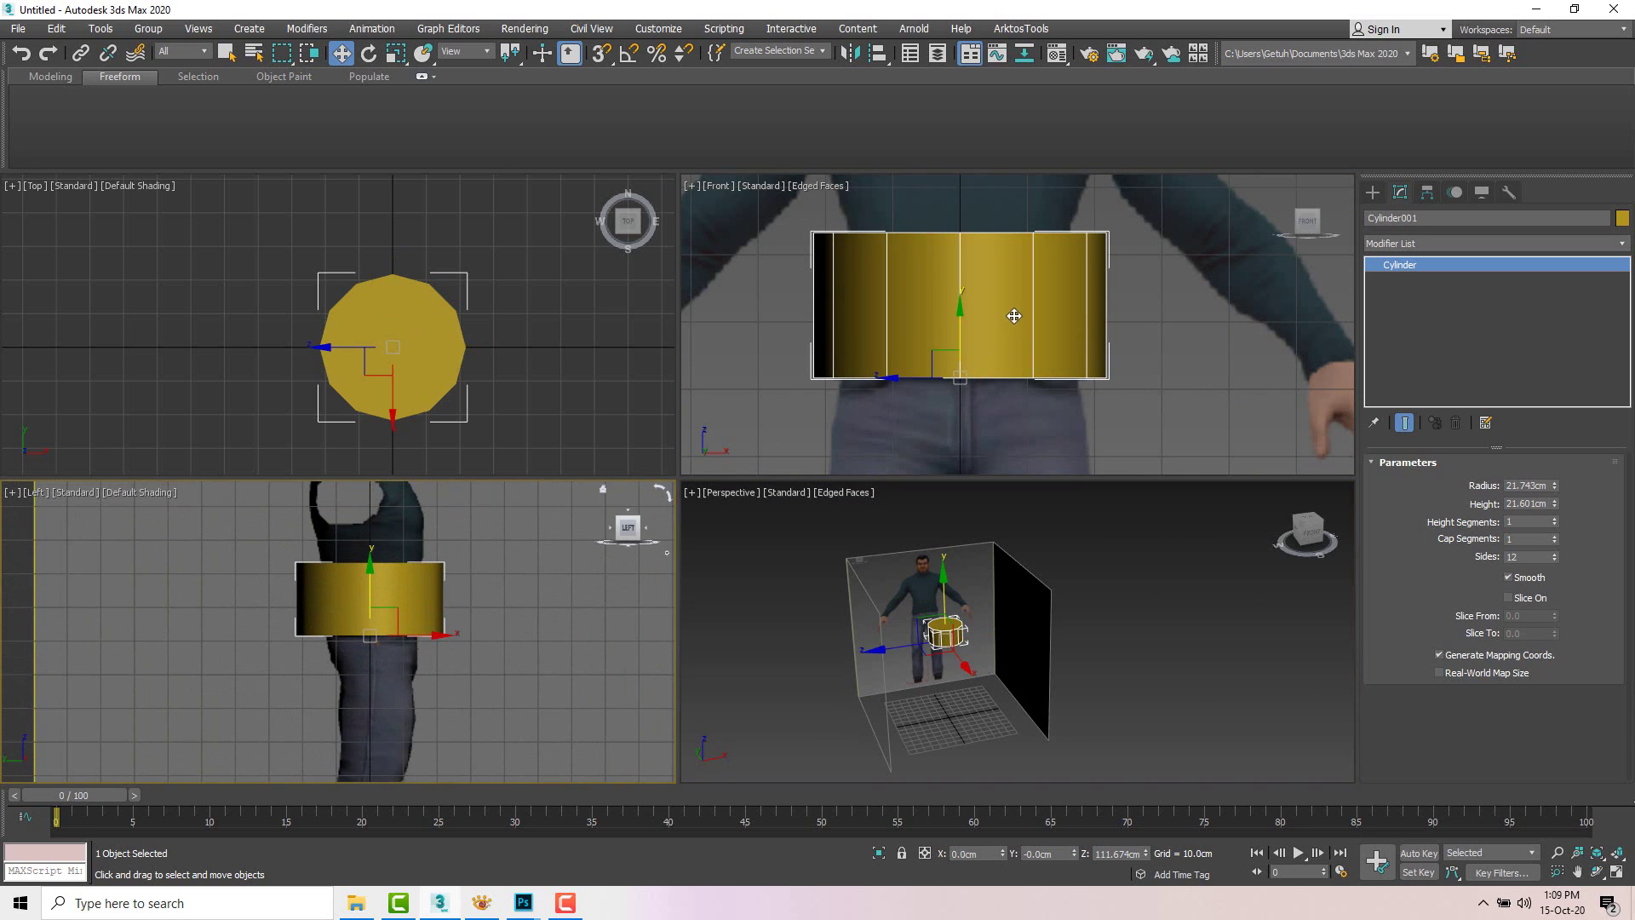
middle_click_drag(1014, 316, 1022, 329)
scroll(1018, 332, "down", 2)
scroll(1008, 344, "up", 2)
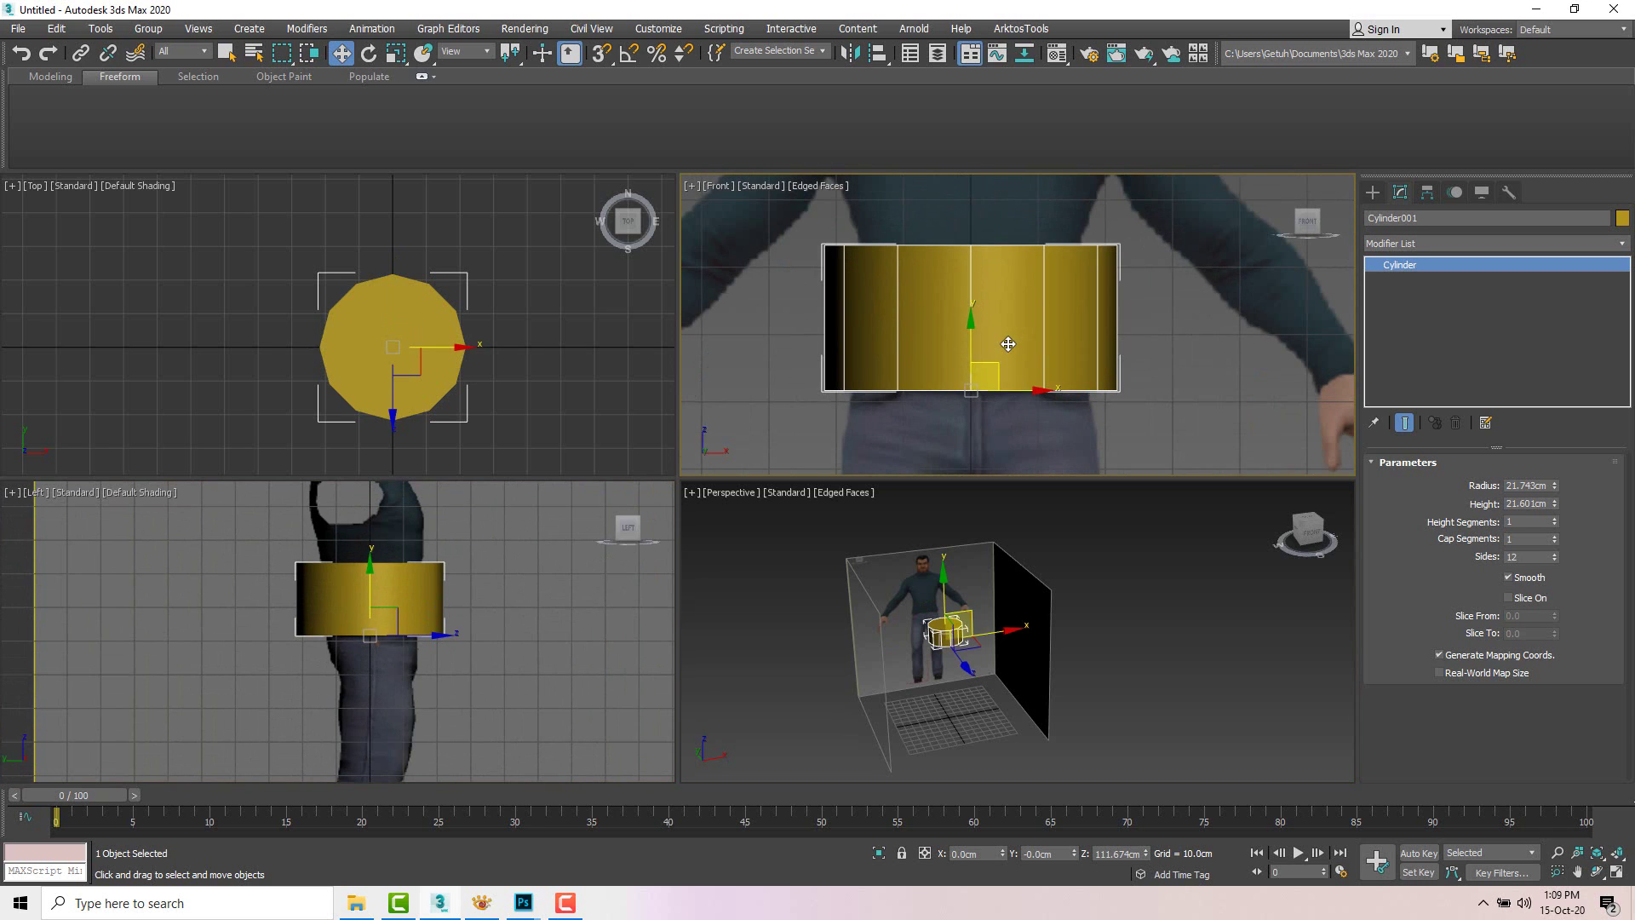
key("e")
key("r")
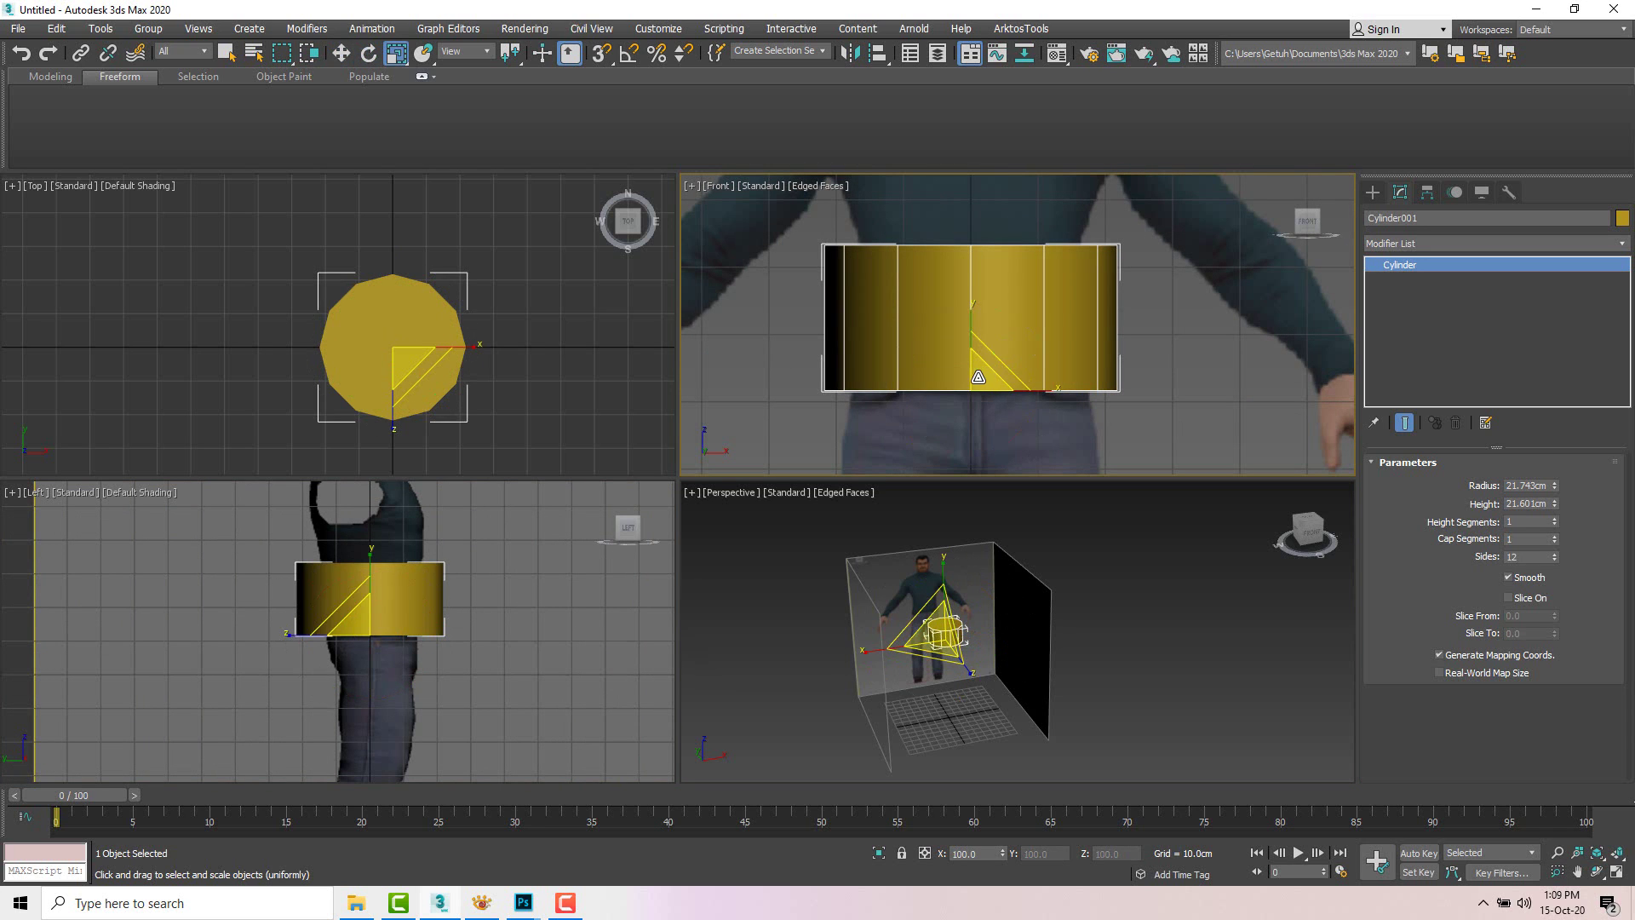
left_click_drag(979, 377, 992, 392)
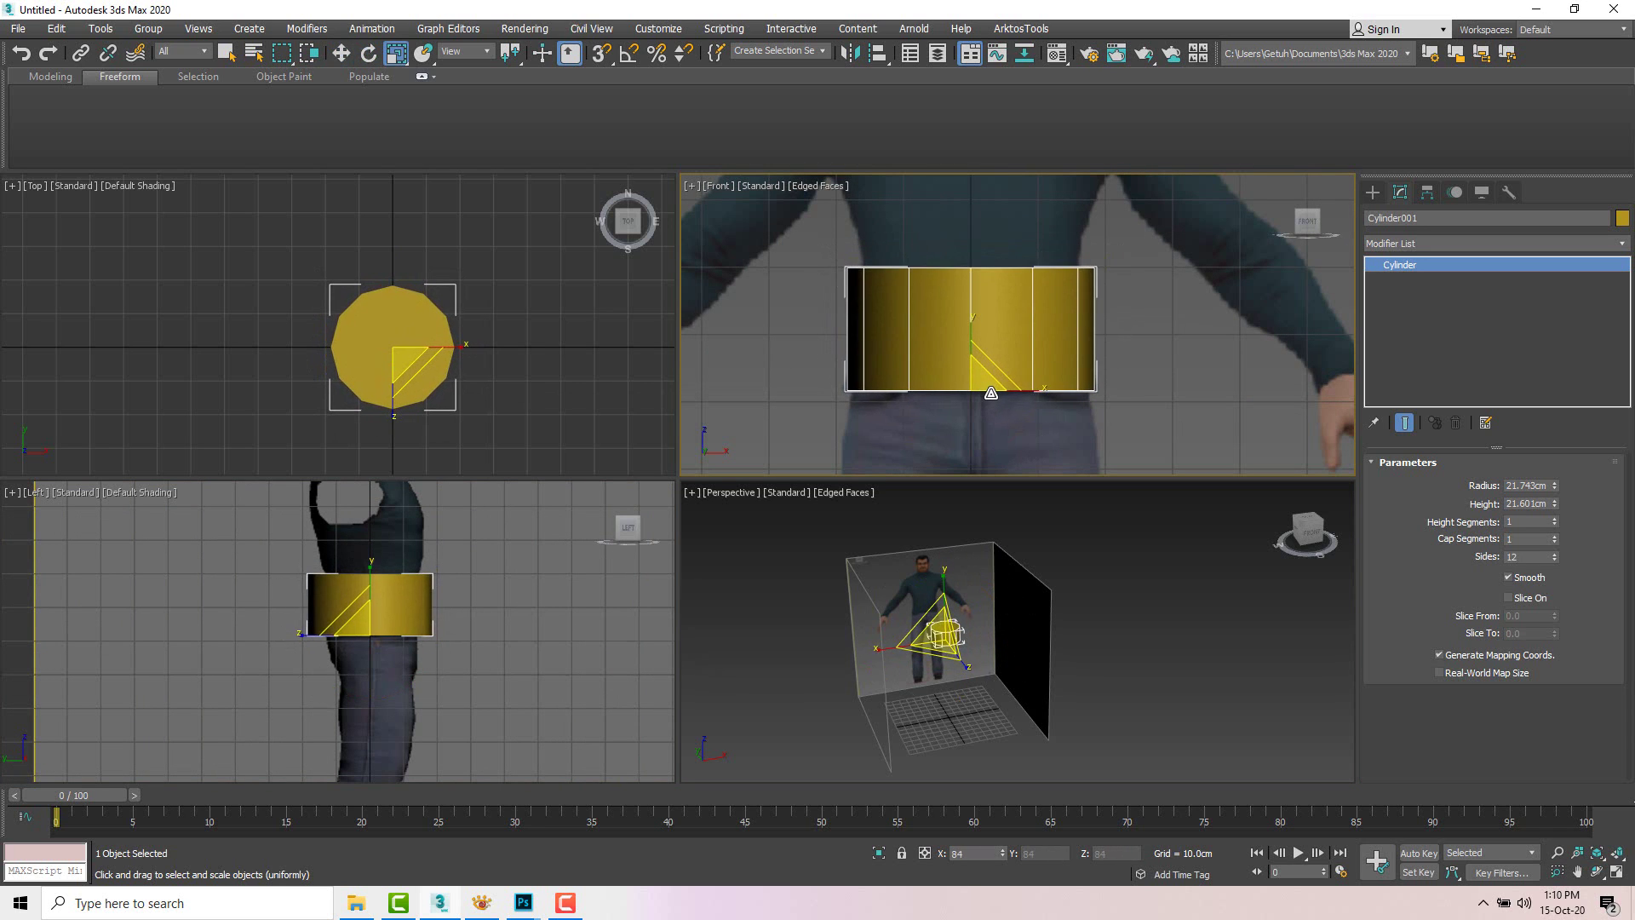
Step: Flatten the cylinder vertically to about 63% scale, leaving its base at the top of the trousers
key("r")
left_click_drag(971, 328, 969, 346)
middle_click_drag(487, 593, 531, 614)
middle_click_drag(979, 377, 1007, 396)
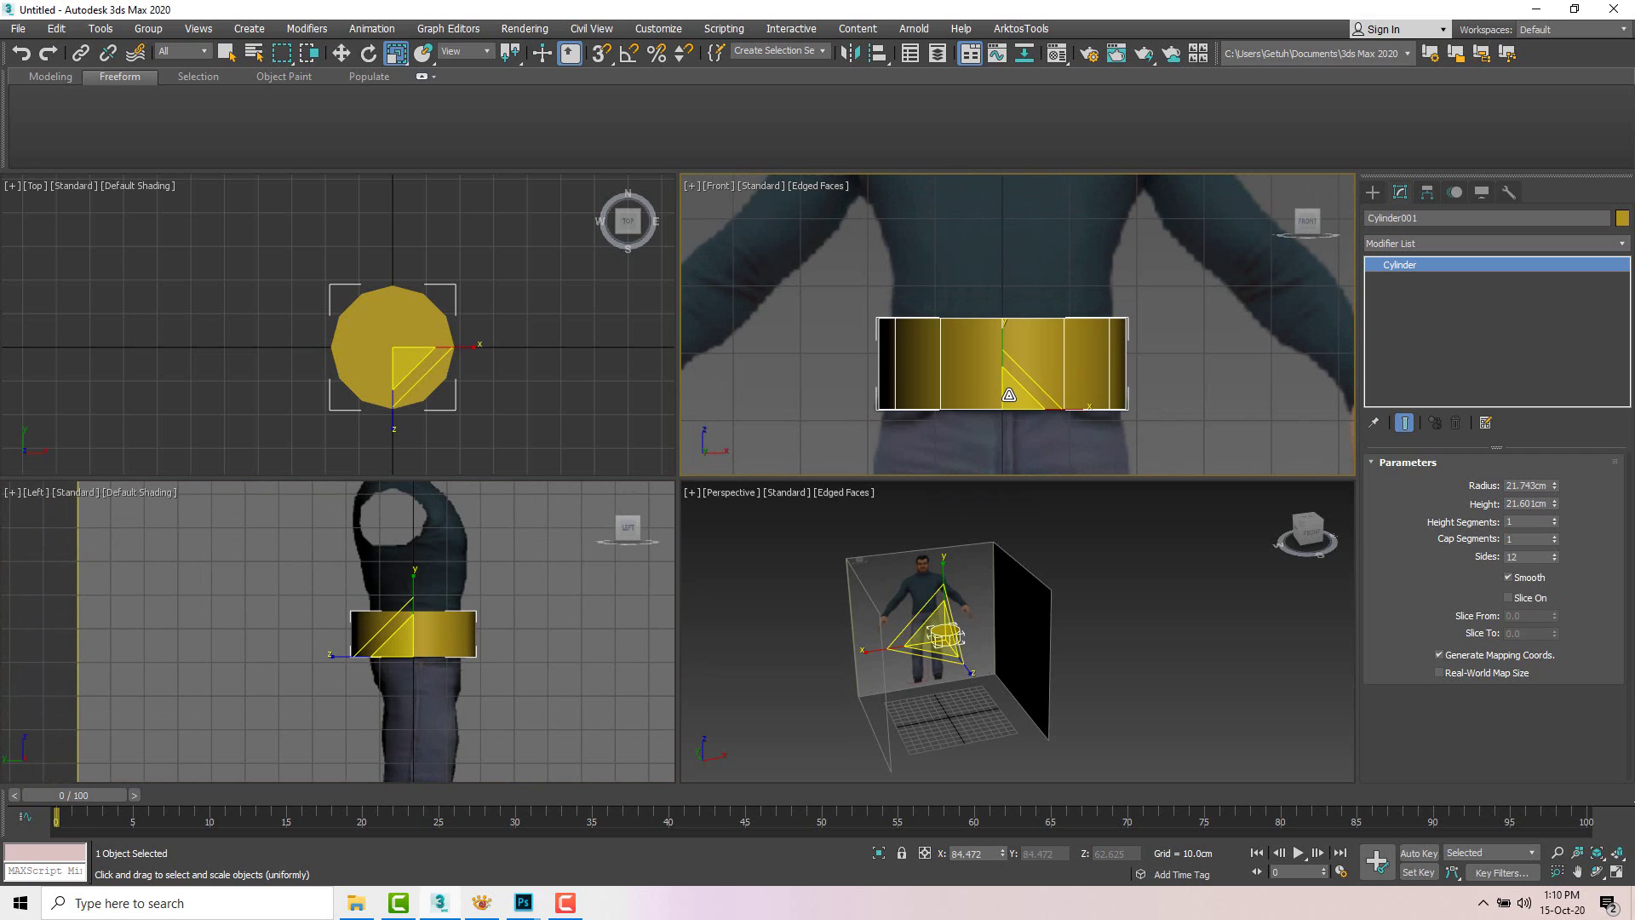
scroll(1010, 385, "down", 2)
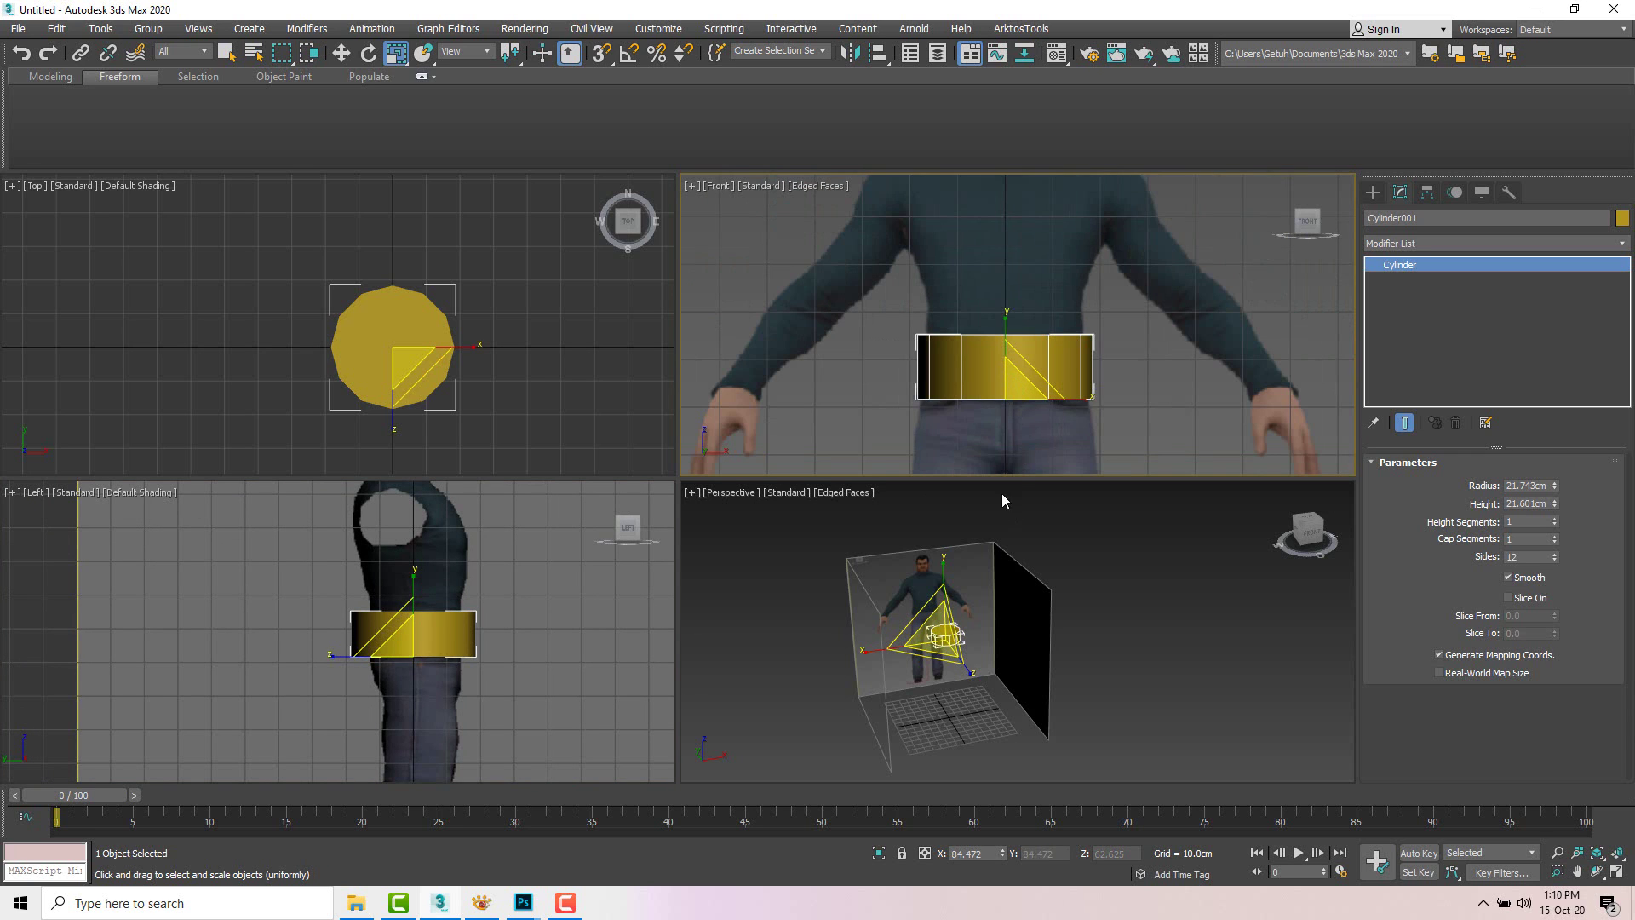
middle_click_drag(978, 564, 1005, 599)
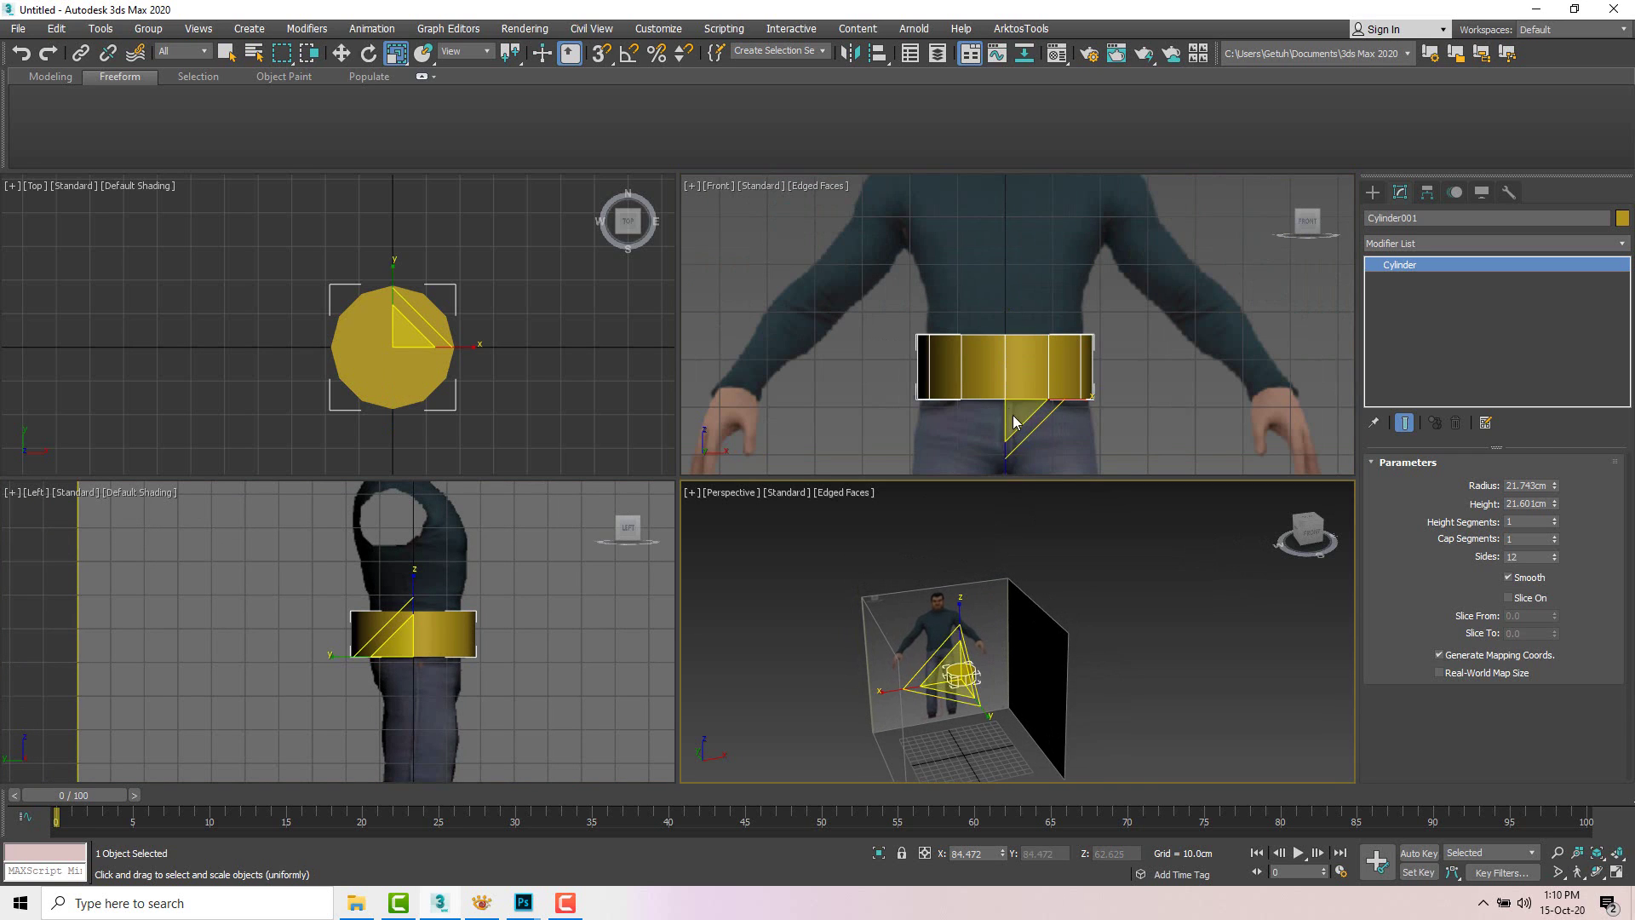
Step: Scale the cylinder uniformly to about 82% in the Front view to match the reference's hip width
scroll(1010, 408, "up", 2)
middle_click_drag(1019, 379, 1023, 358)
left_click_drag(1023, 358, 1017, 373)
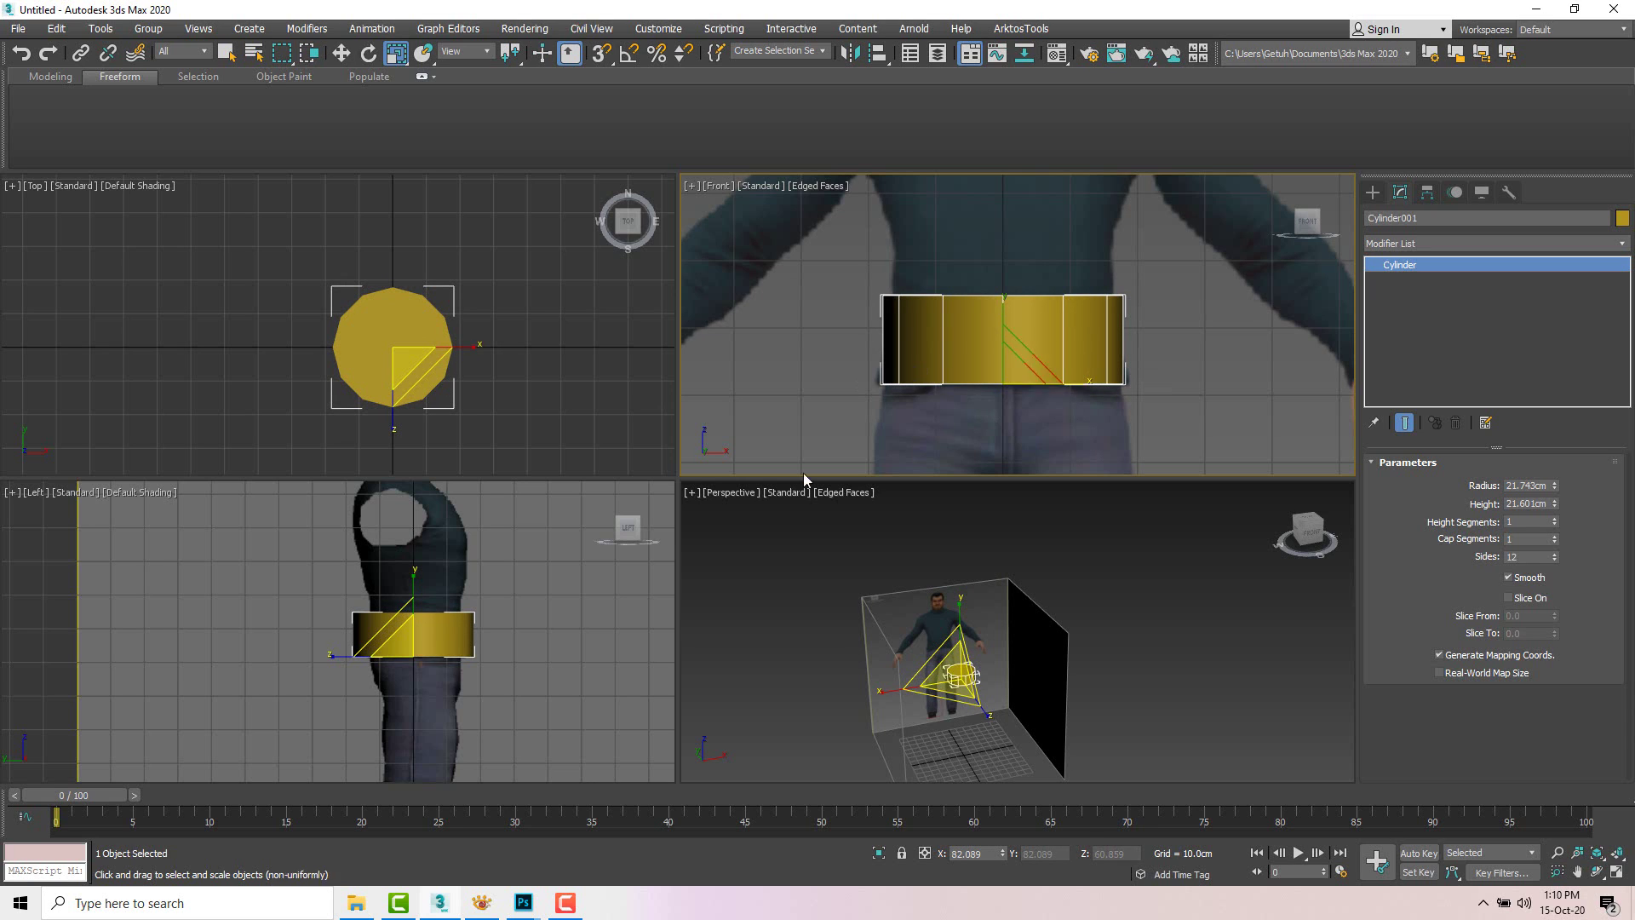
Step: Reduce the cylinder's depth to about 66% in the Left view to fit the side reference, and flatten its height to about 51%
left_click(477, 652)
scroll(478, 655, "up", 3)
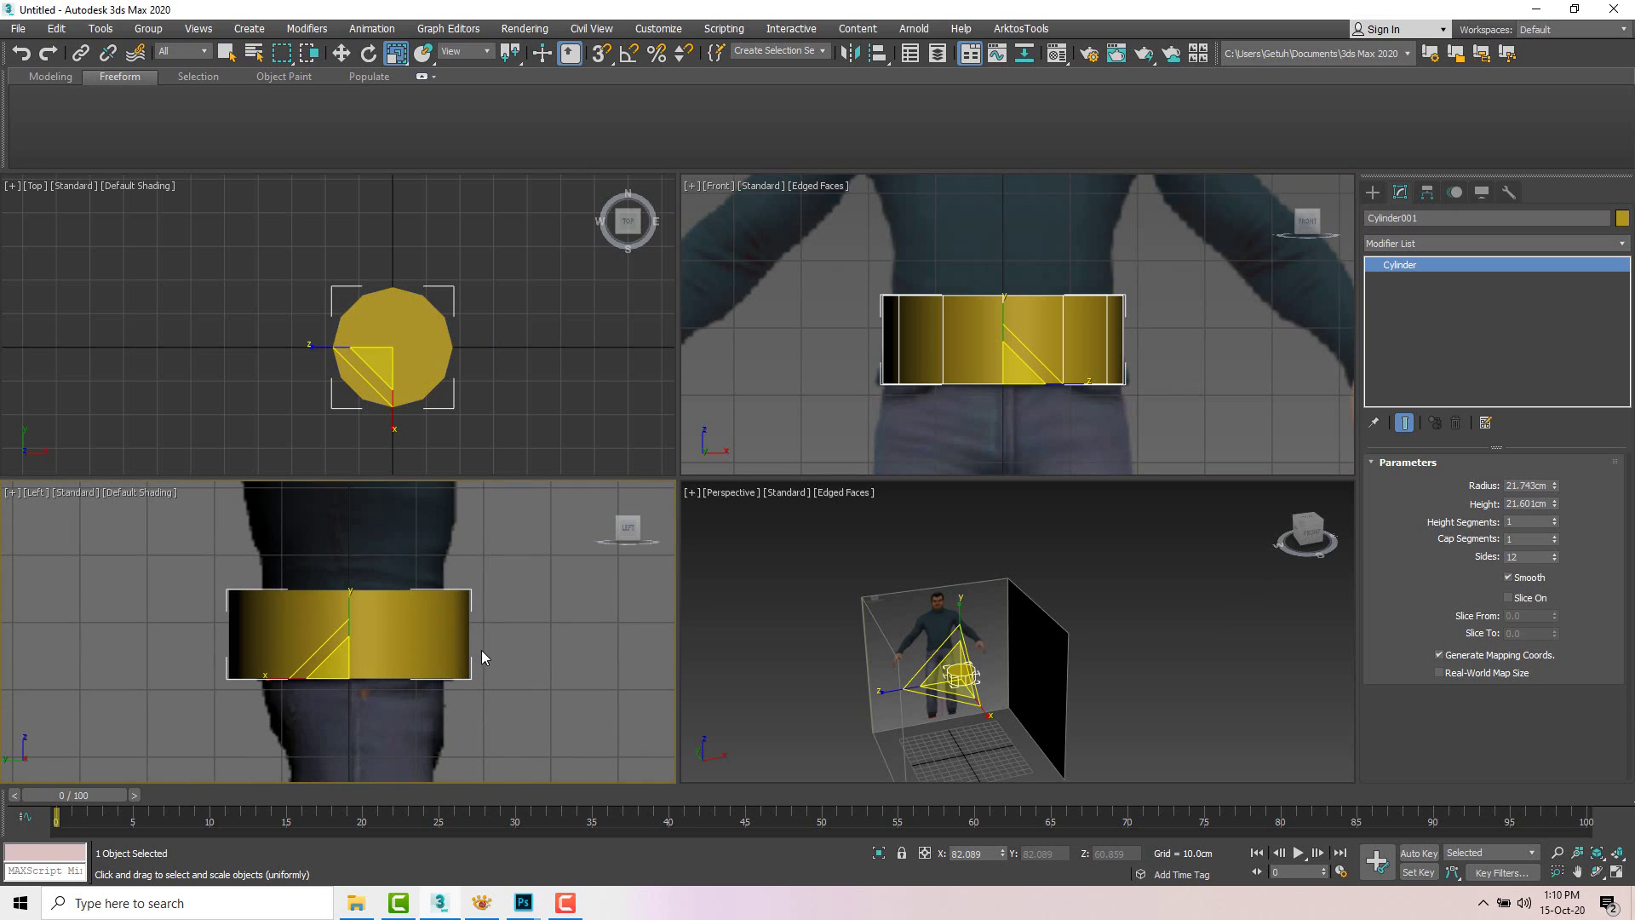
middle_click_drag(454, 618, 477, 618)
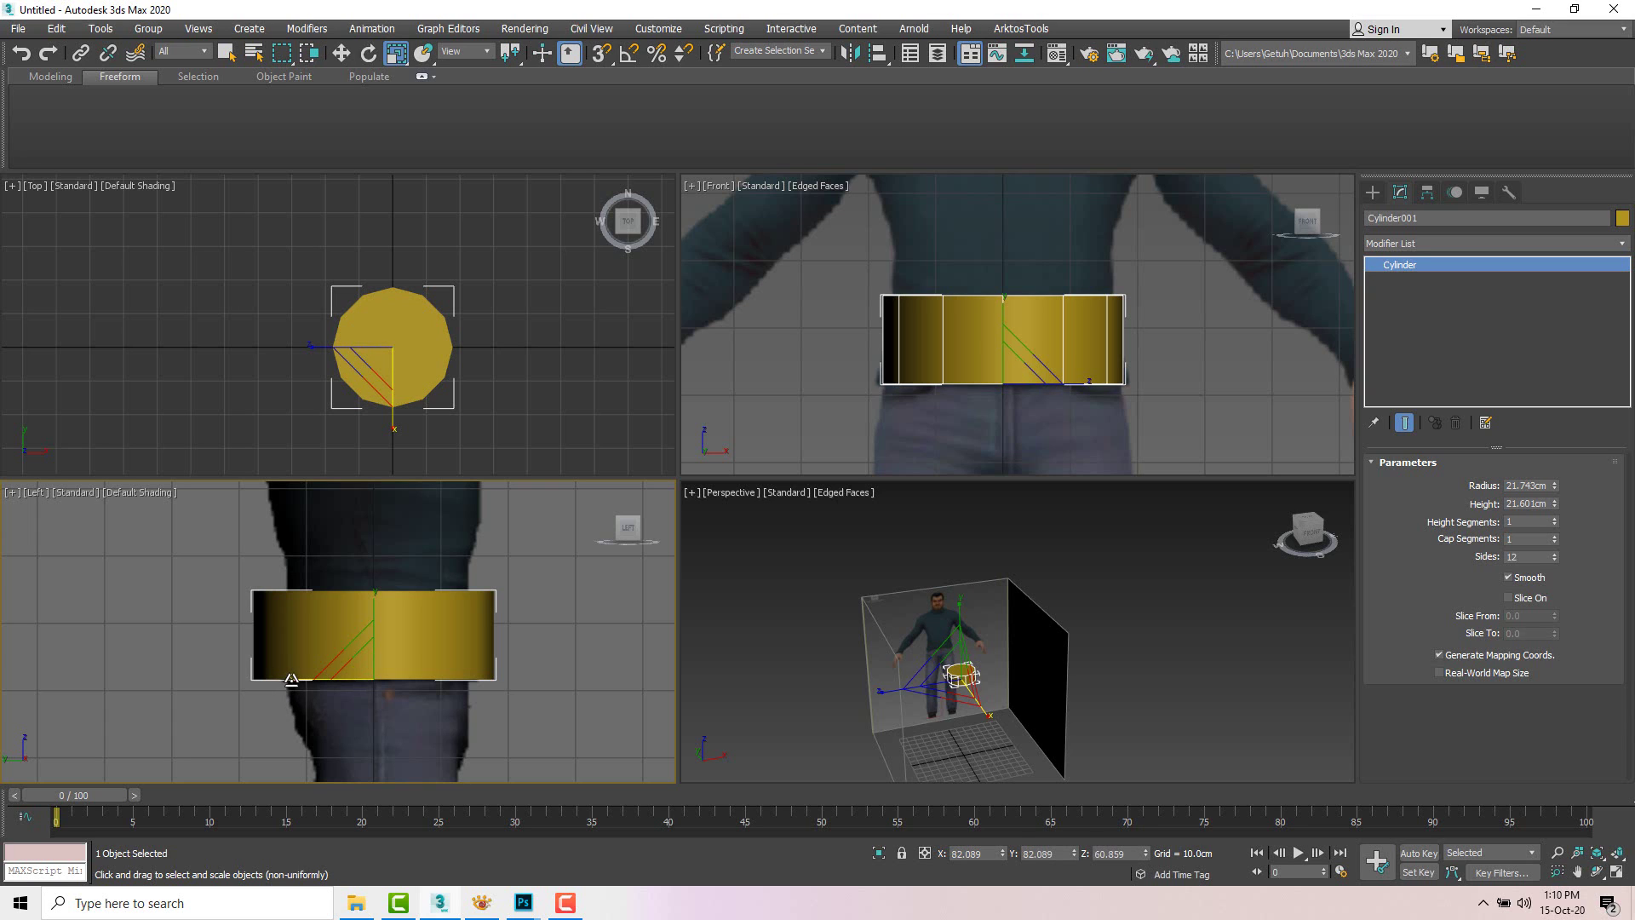
left_click_drag(289, 679, 305, 679)
key("w")
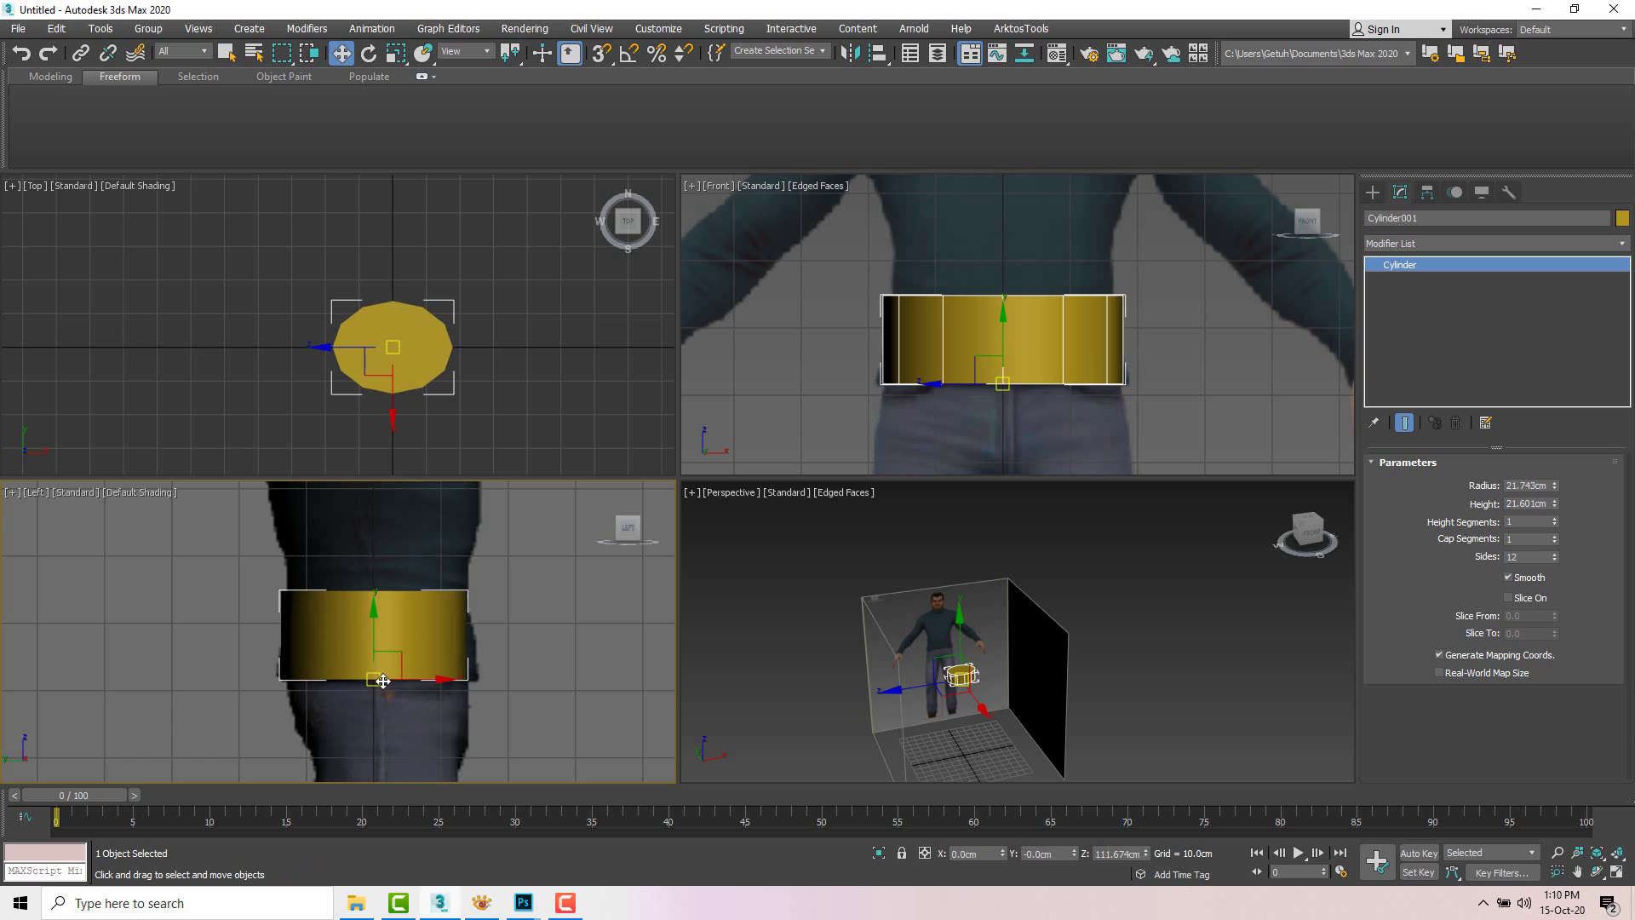
key("e")
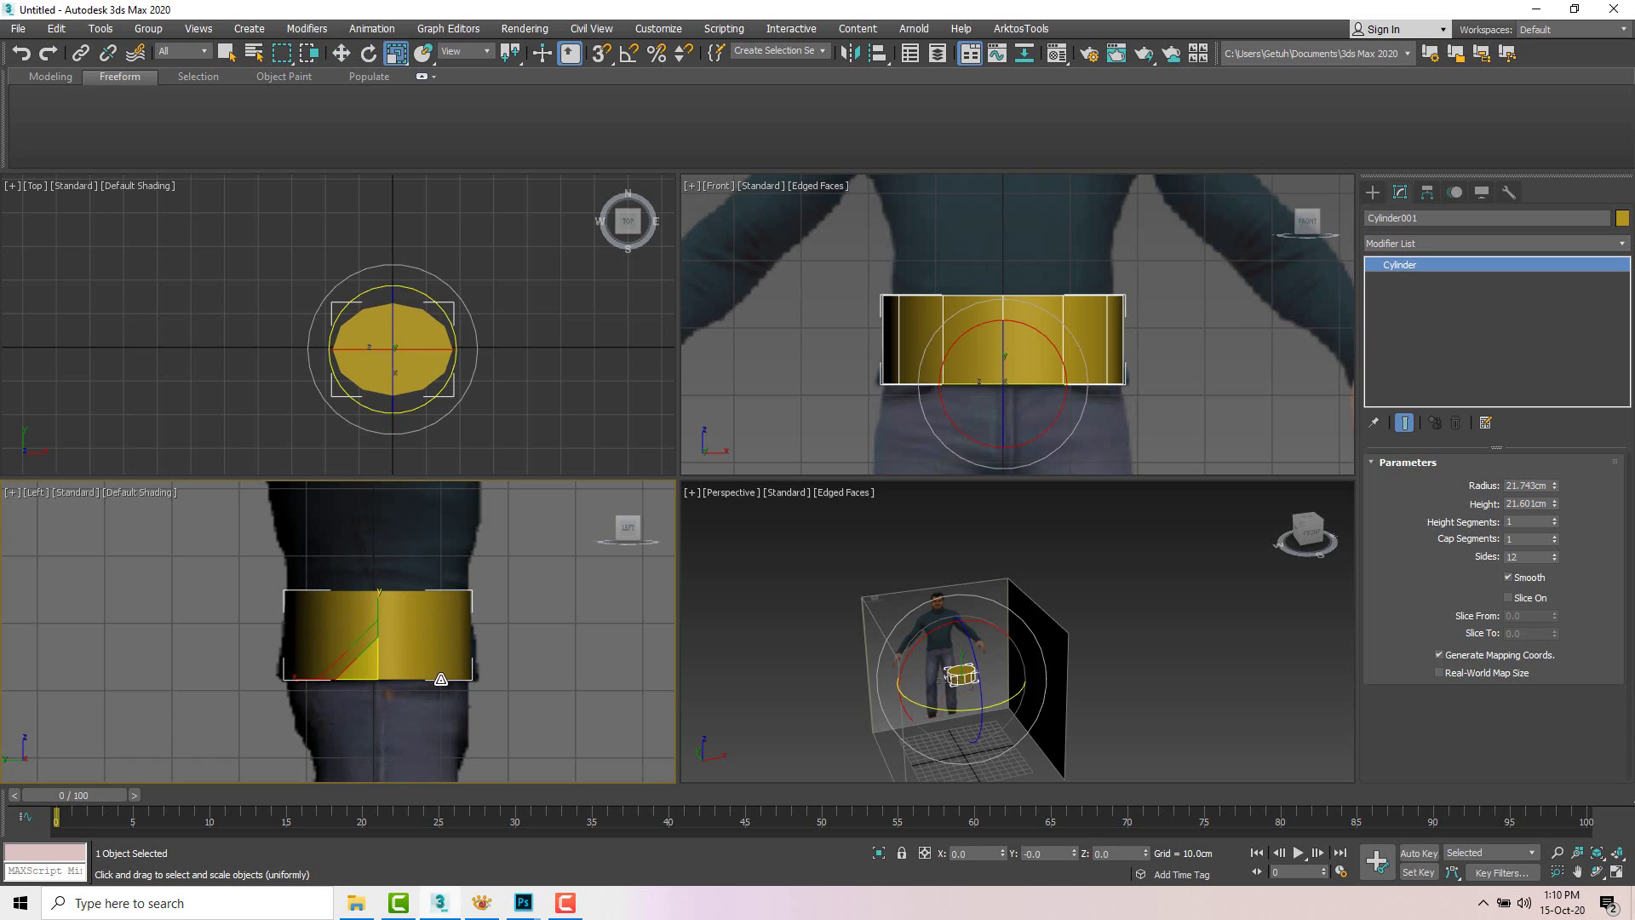
key("r")
left_click_drag(297, 678, 293, 679)
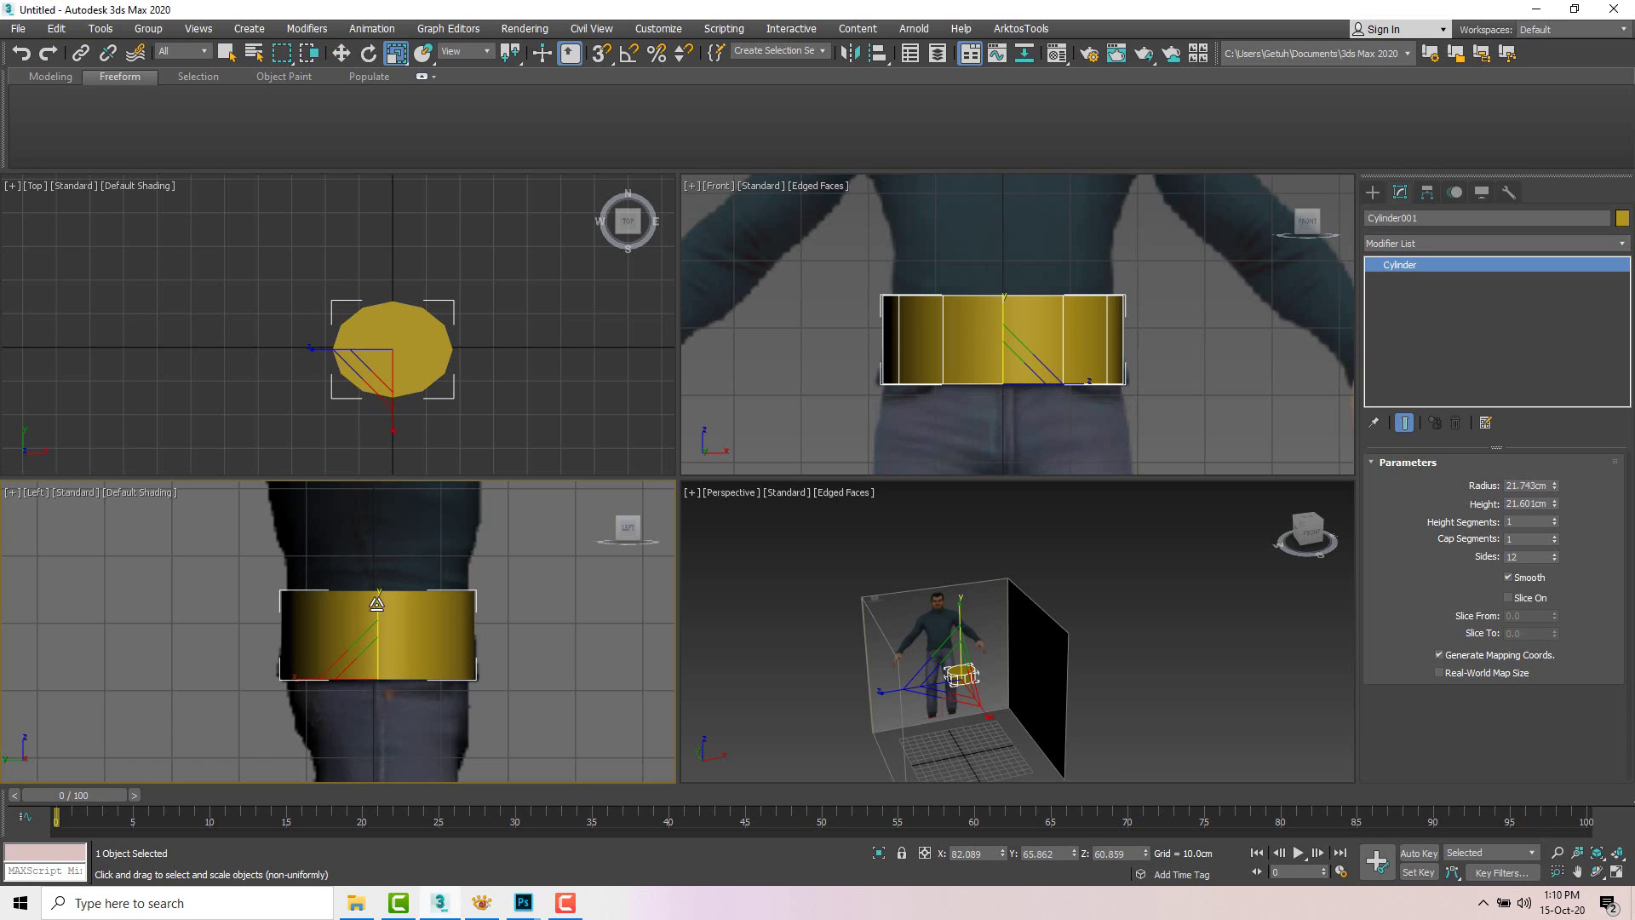
left_click_drag(378, 601, 378, 634)
key("r")
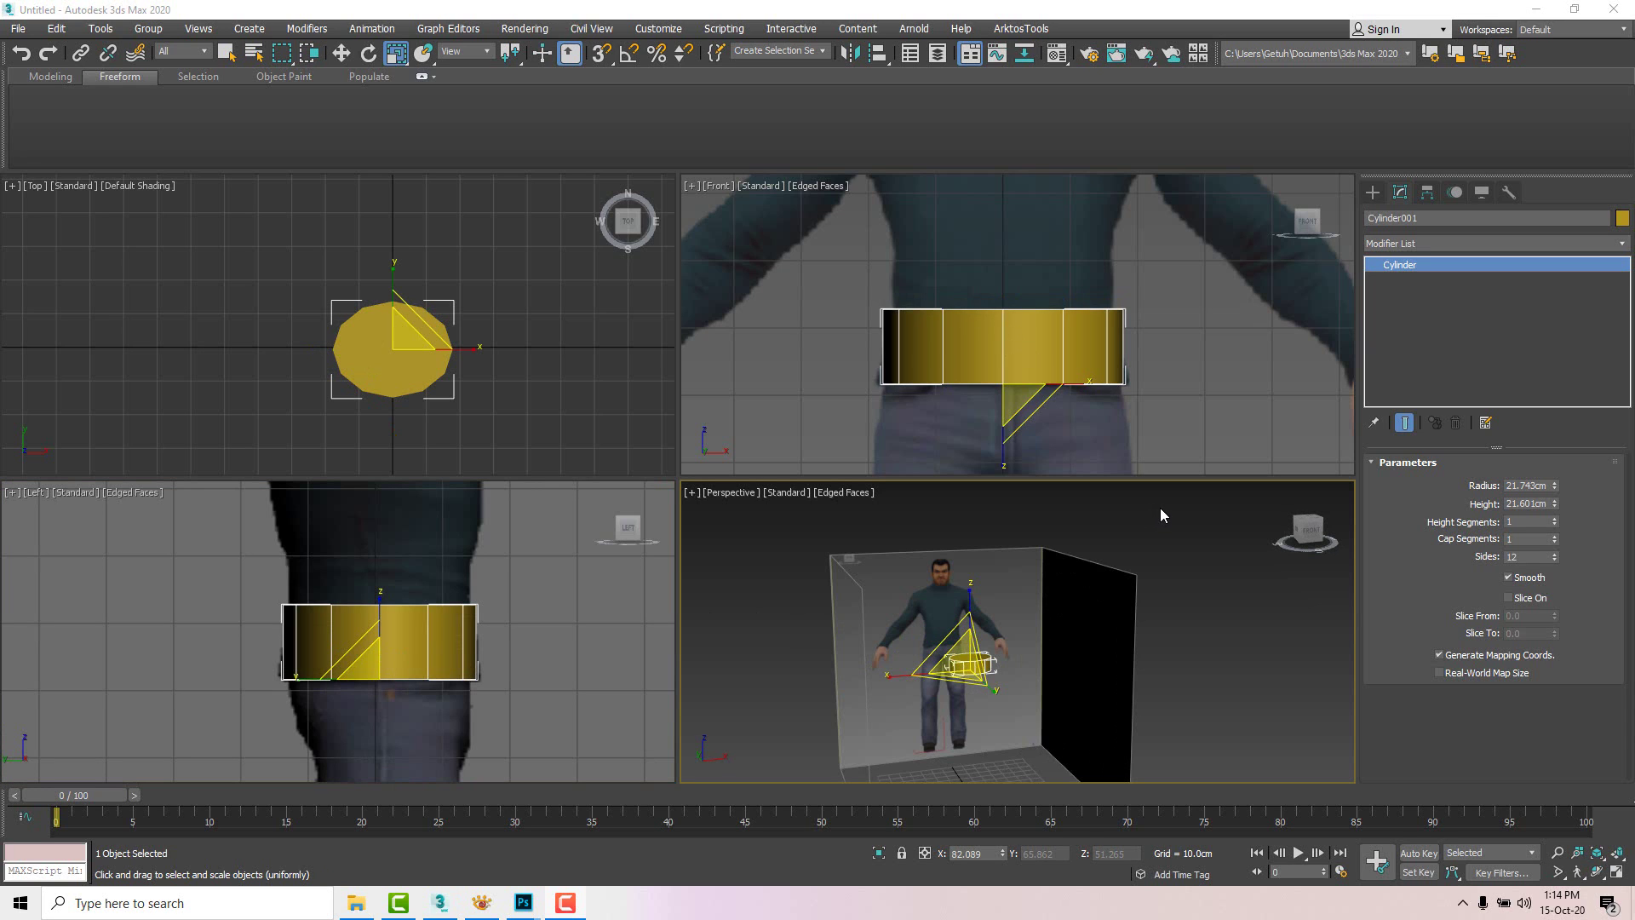
Step: Change the cylinder's object color to dark blue
left_click(1175, 549)
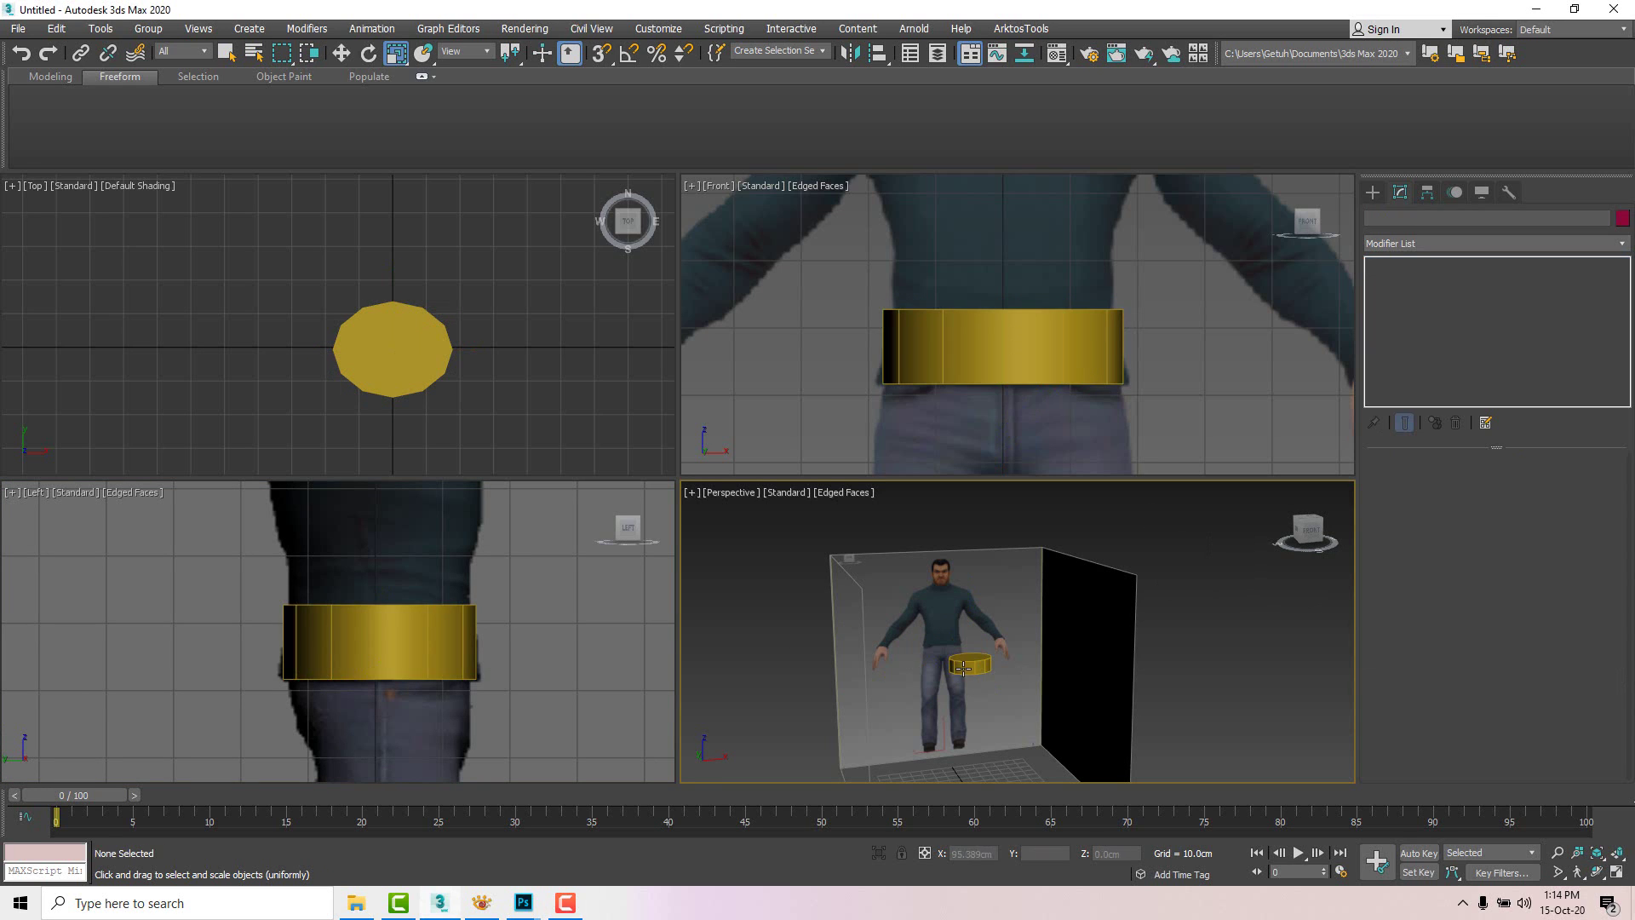
left_click(957, 661)
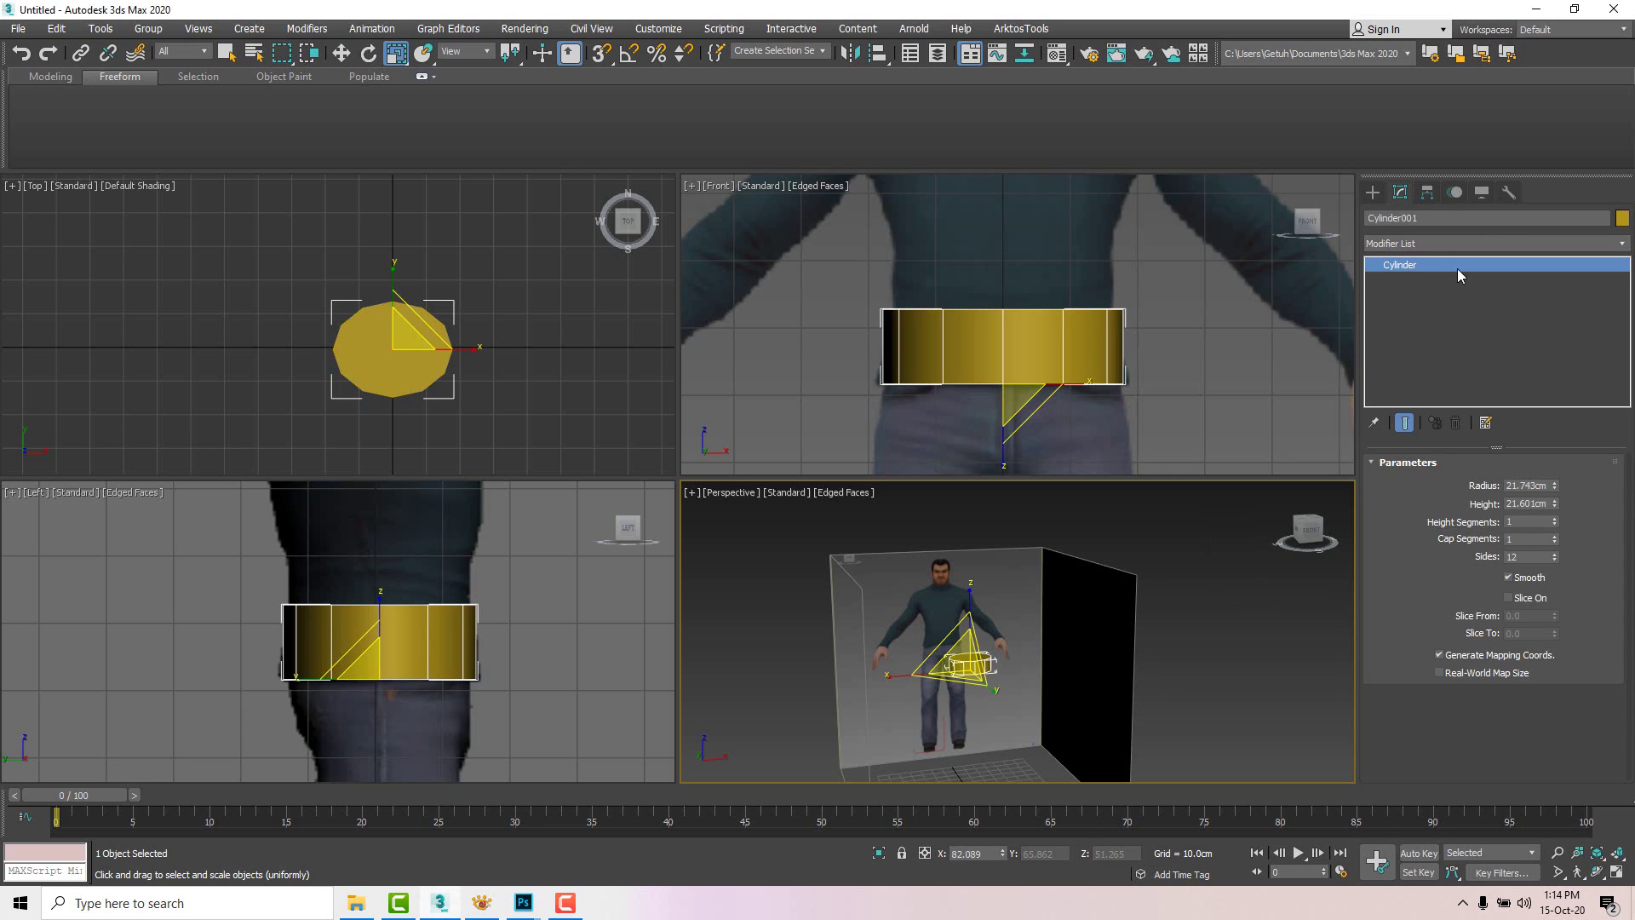
left_click(1622, 219)
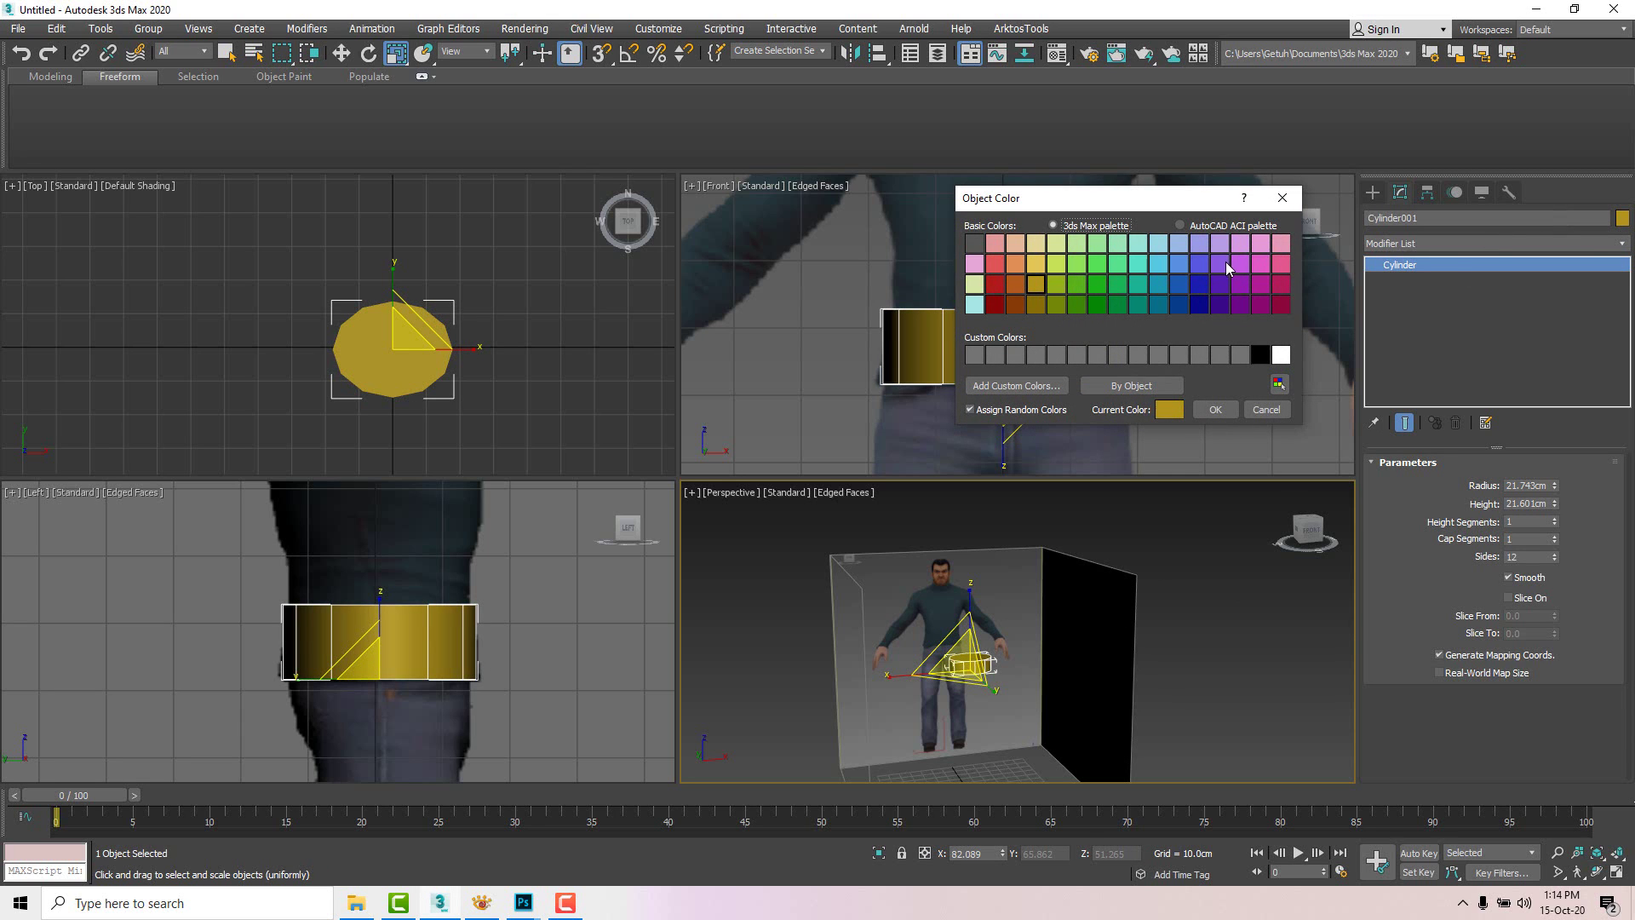
left_click(1197, 304)
left_click(1216, 410)
left_click(1036, 391)
left_click(1039, 371)
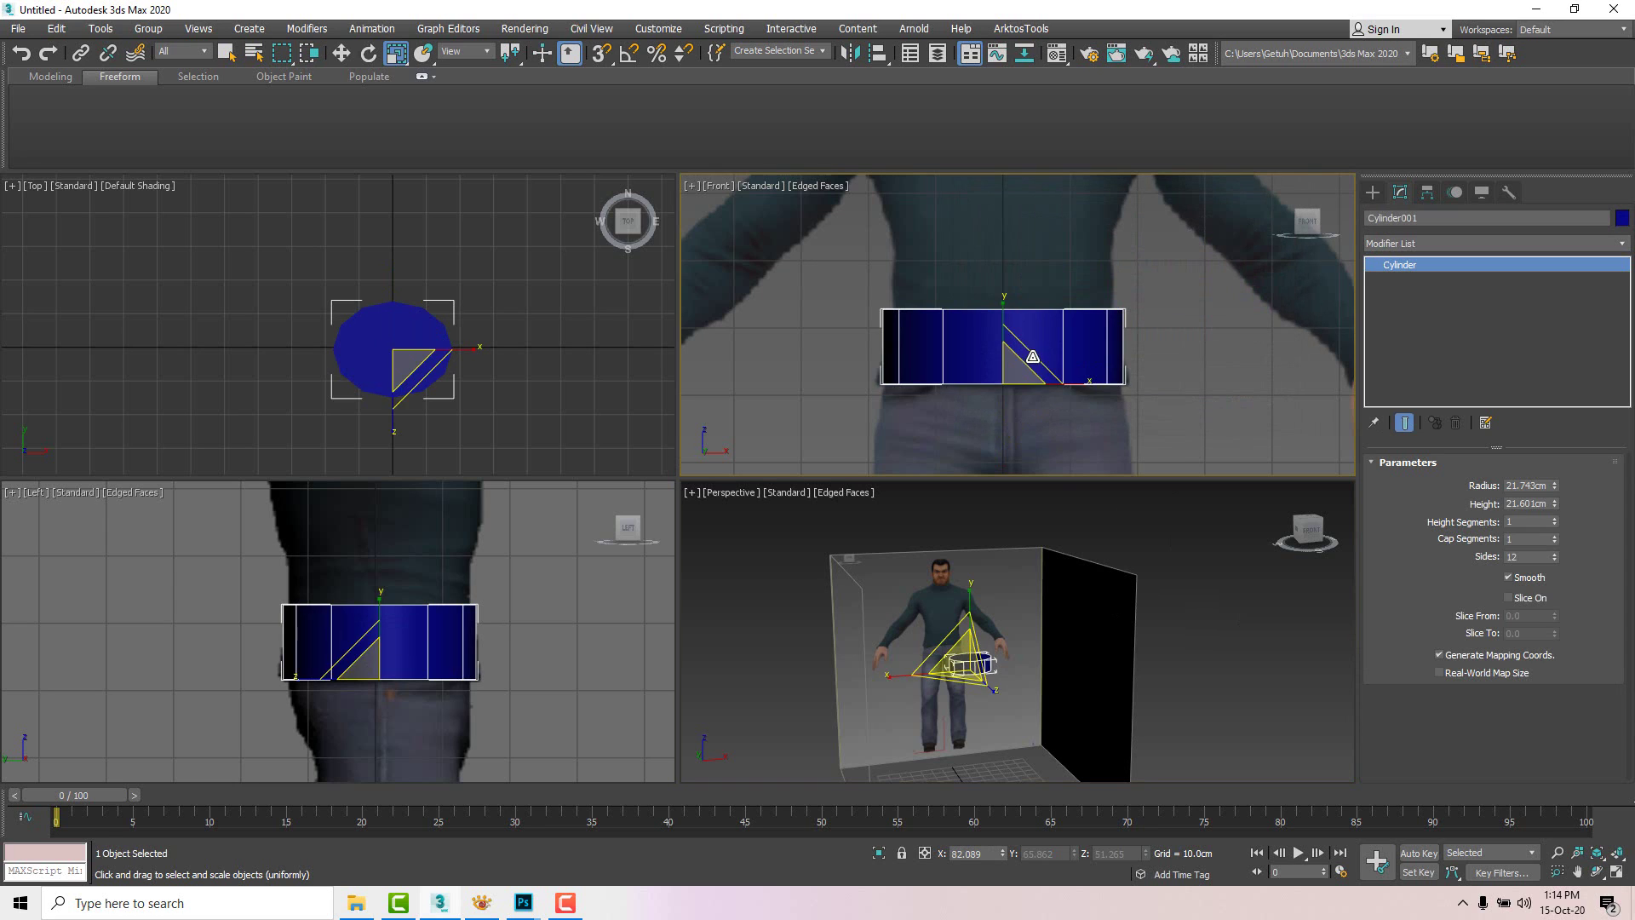
Step: Convert the cylinder to an Editable Poly
right_click(956, 663)
right_click(971, 668)
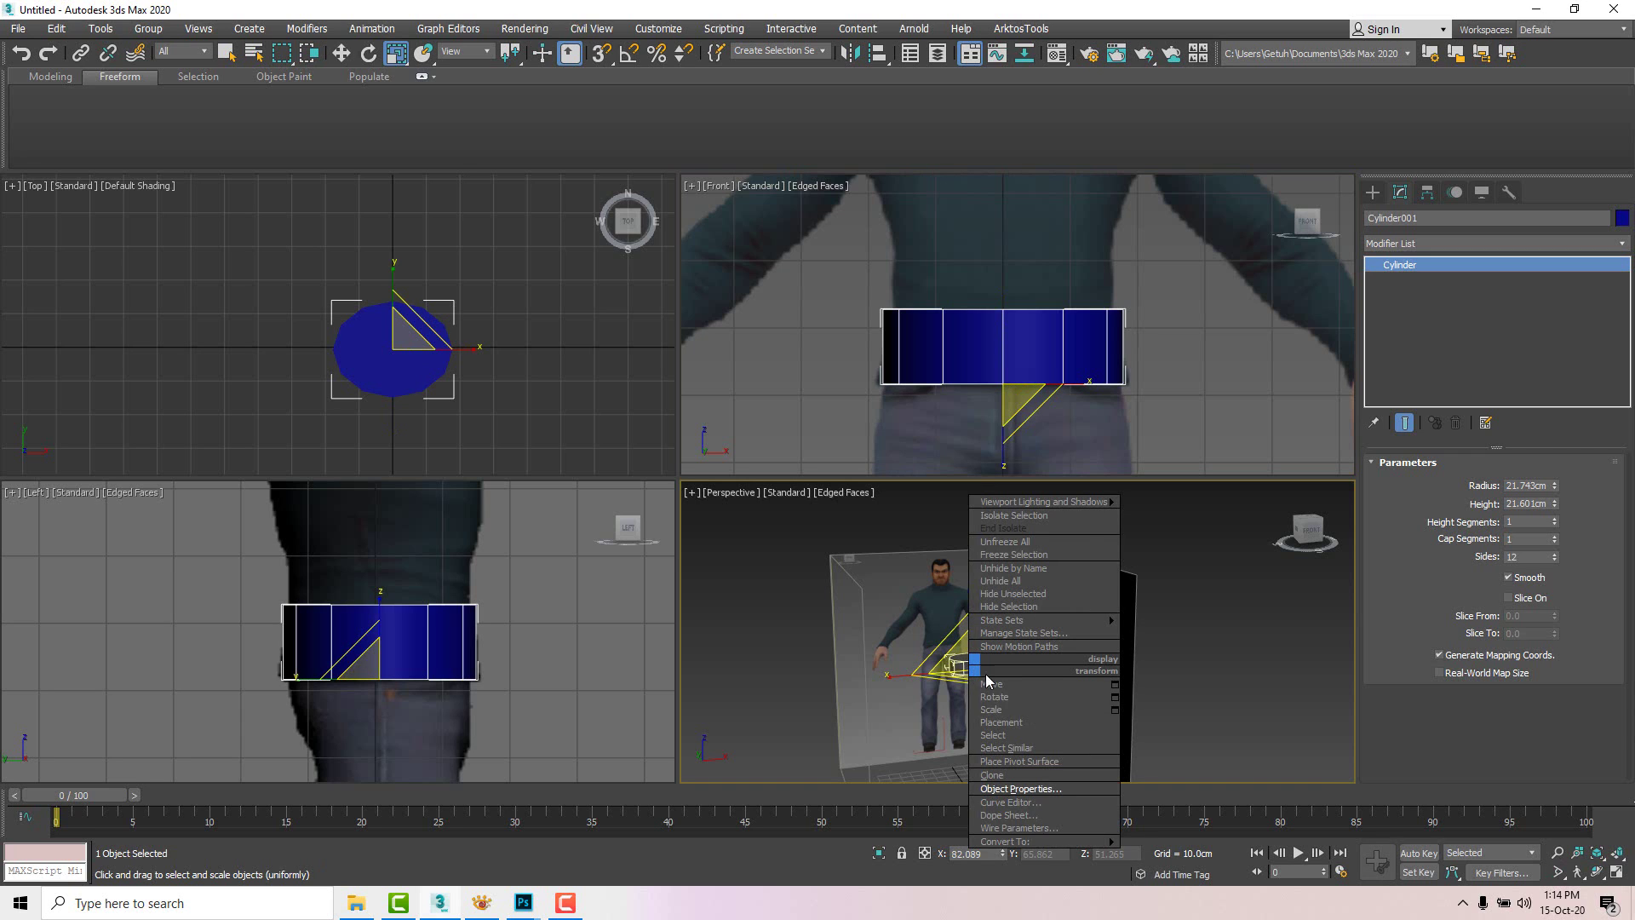
mouse_move(1039, 841)
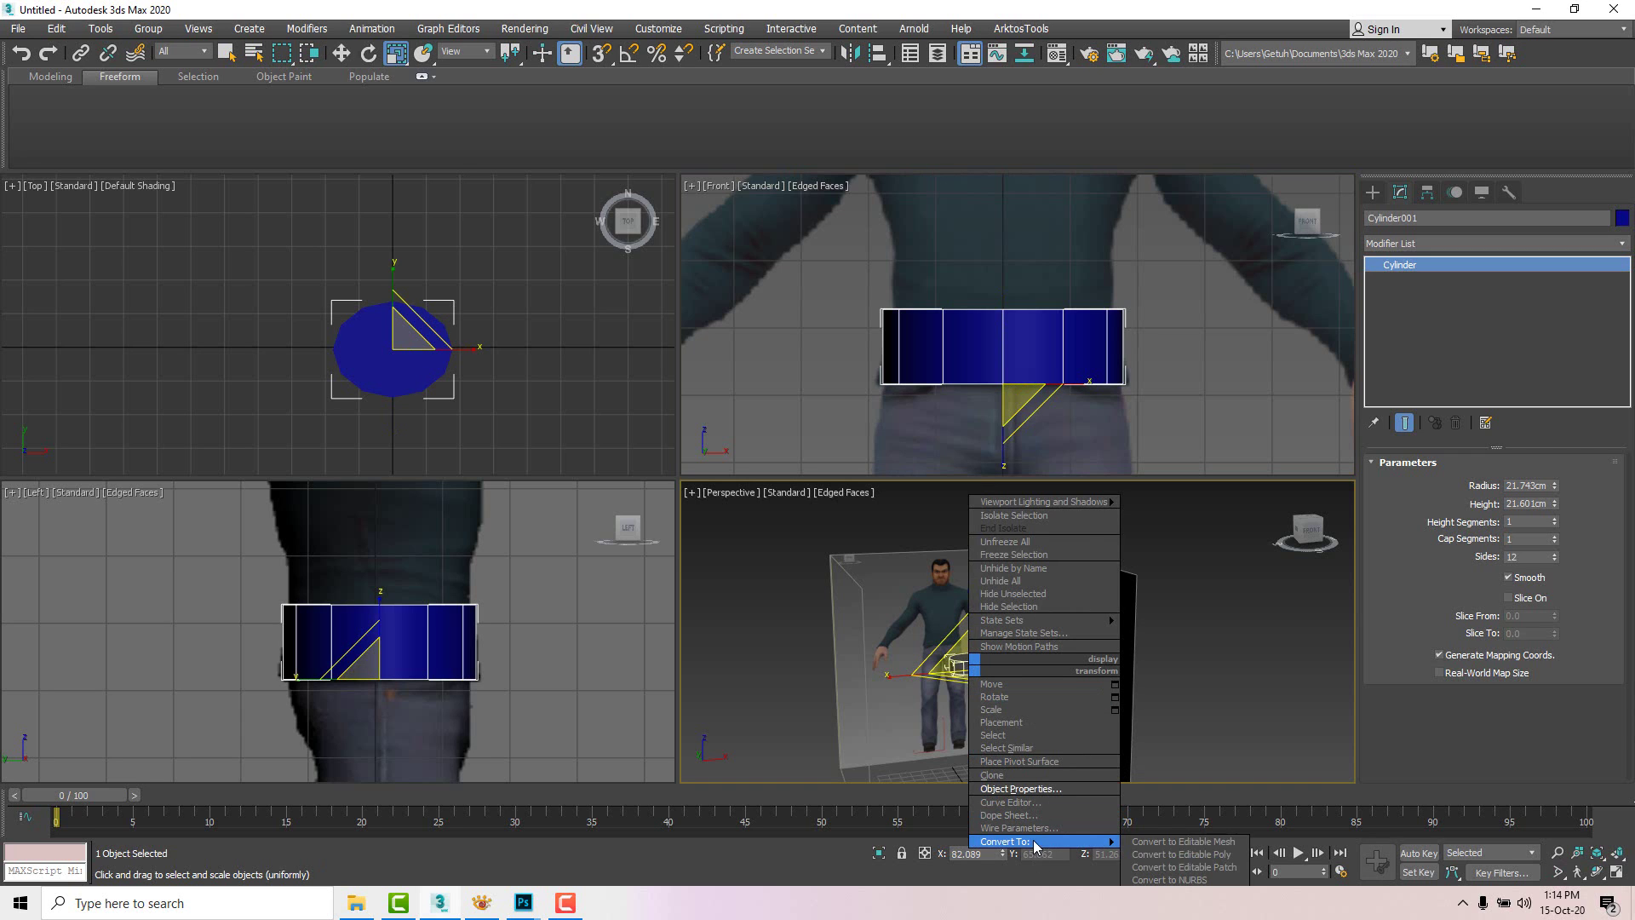
left_click(1172, 856)
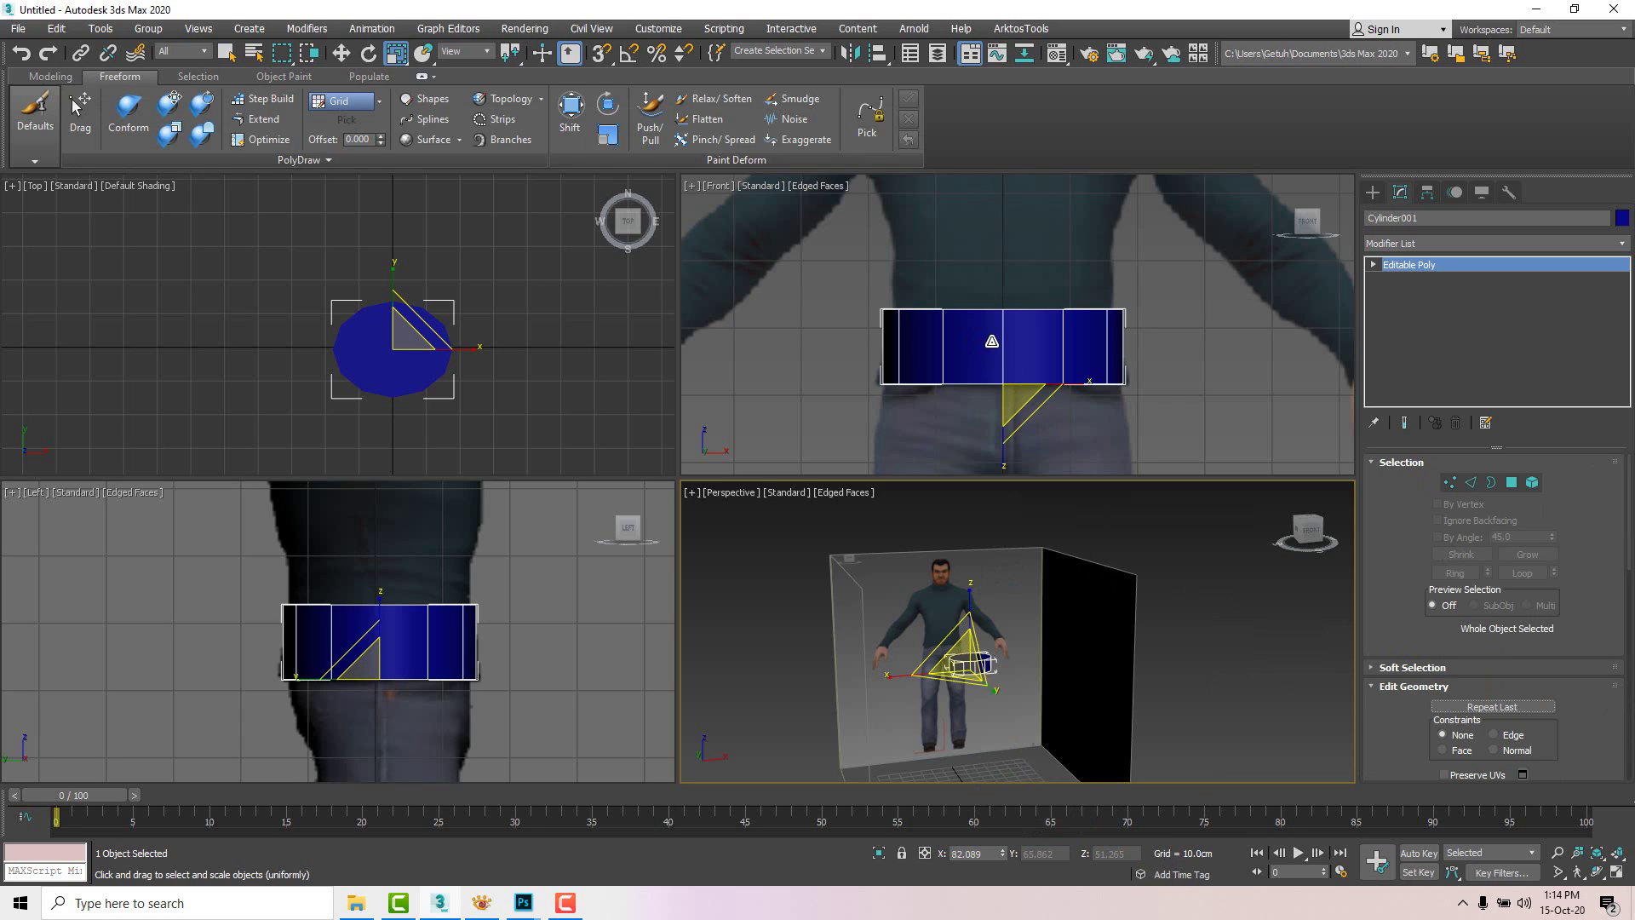
Step: Select the 12 vertices of the cylinder's upper ring and scale them inward to follow the waist outline in the Front view
scroll(983, 330, "up", 4)
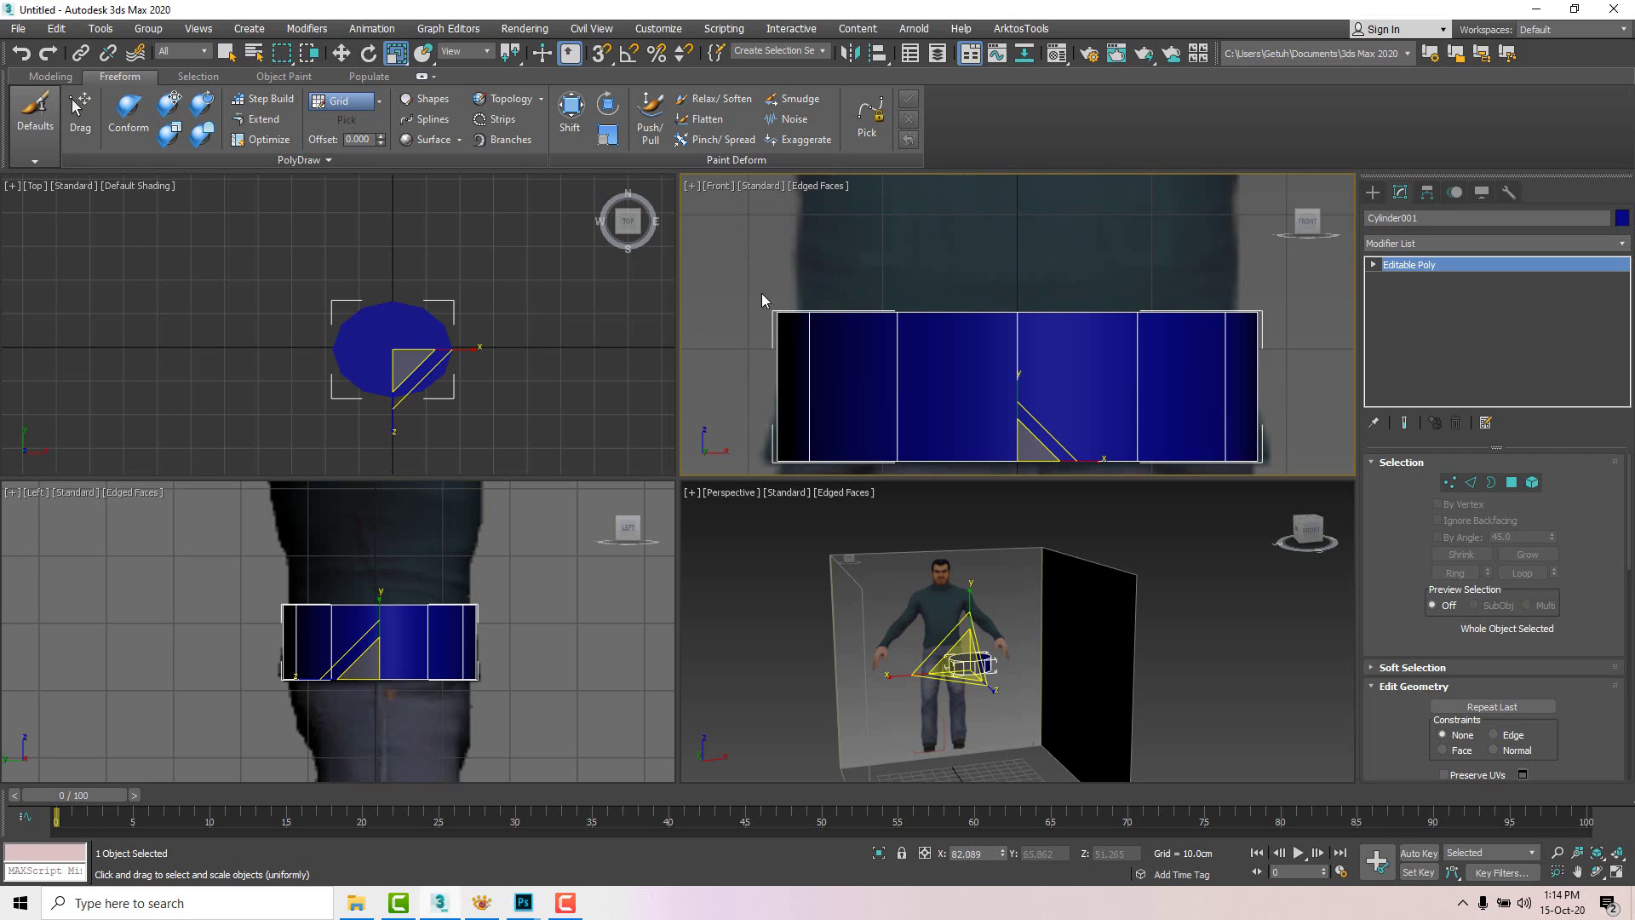
left_click(1450, 484)
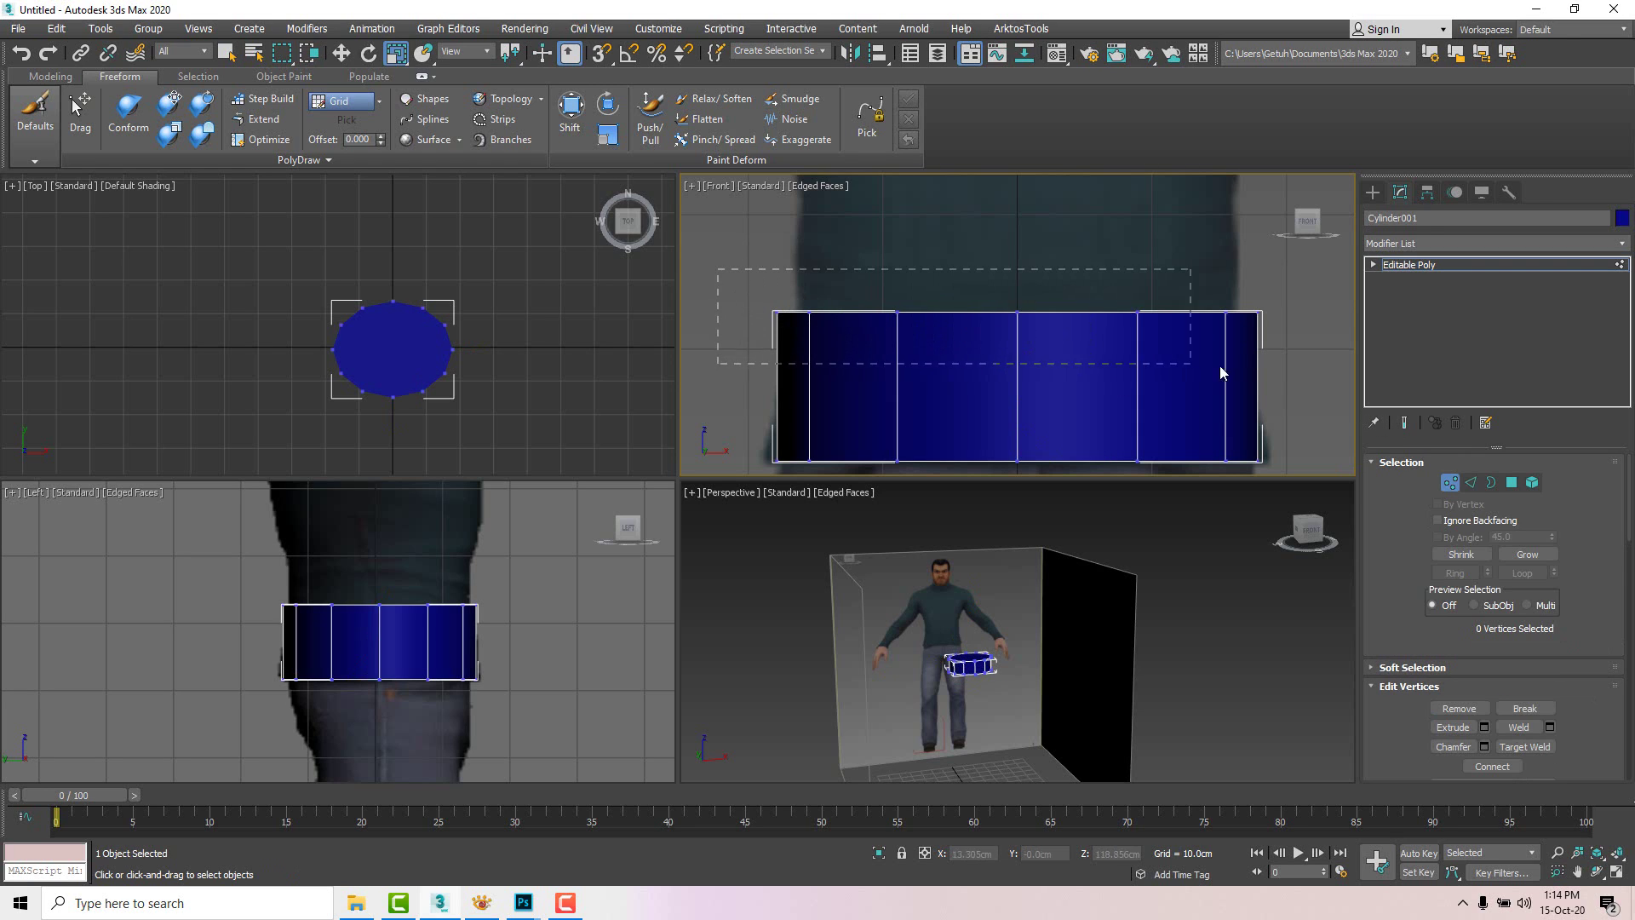
left_click_drag(1220, 367, 1330, 367)
left_click_drag(1217, 340, 1286, 344)
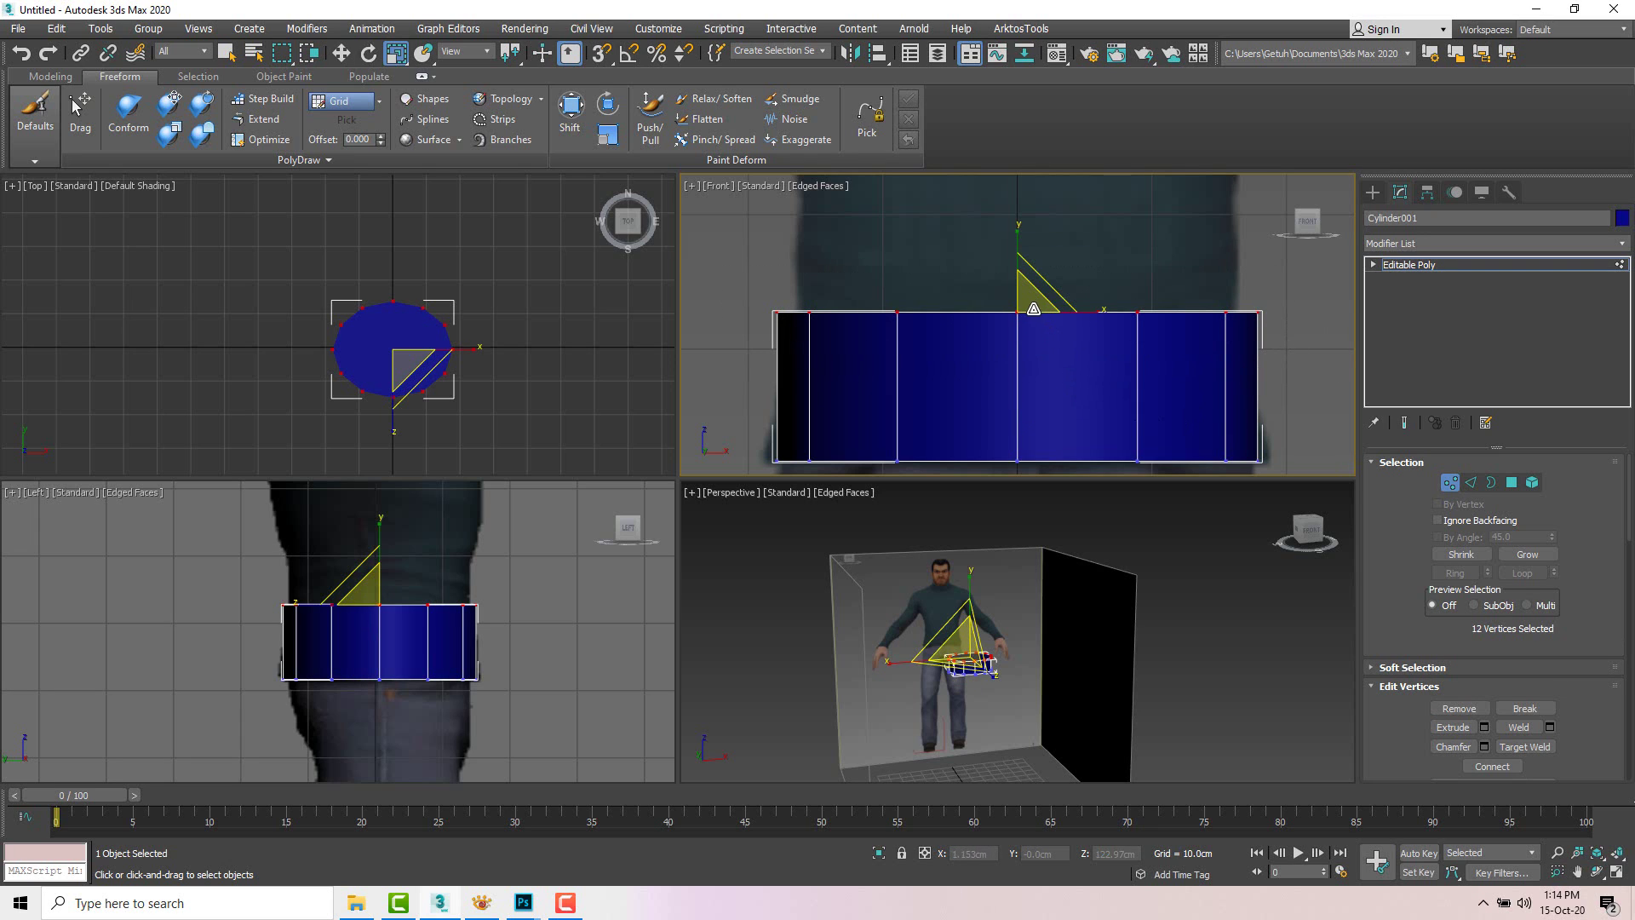
key("e")
key("r")
left_click_drag(1031, 302, 1033, 305)
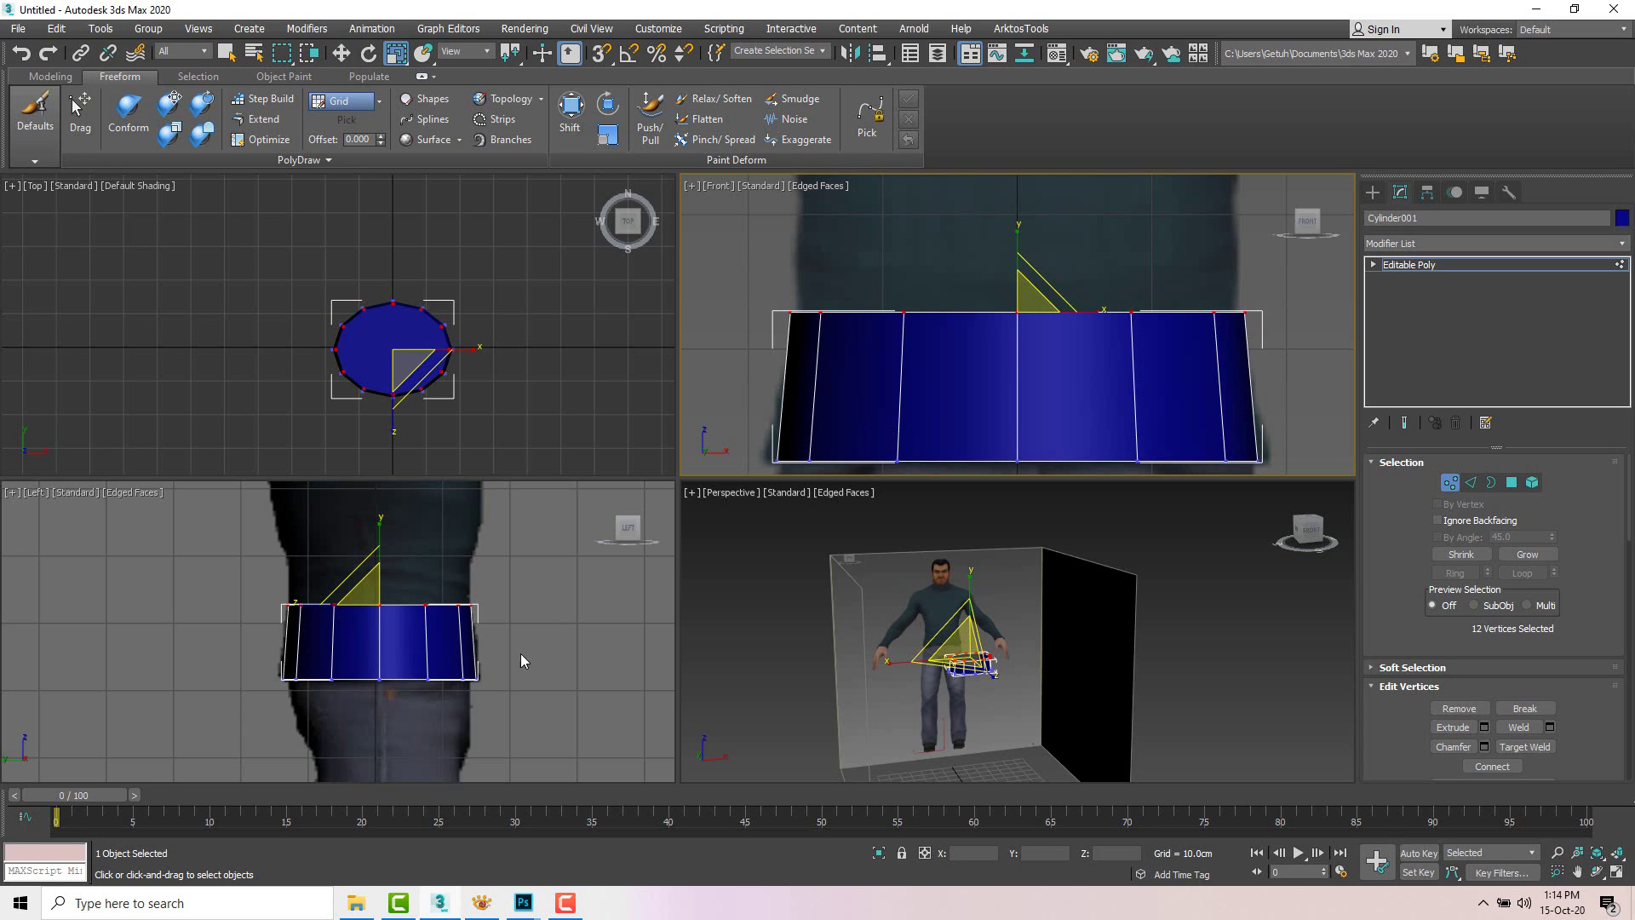
Step: Lower the upper vertex ring slightly and adjust it in the Left view to follow the waist's side profile
scroll(474, 610, "up", 3)
scroll(475, 610, "up", 2)
scroll(441, 596, "down", 1)
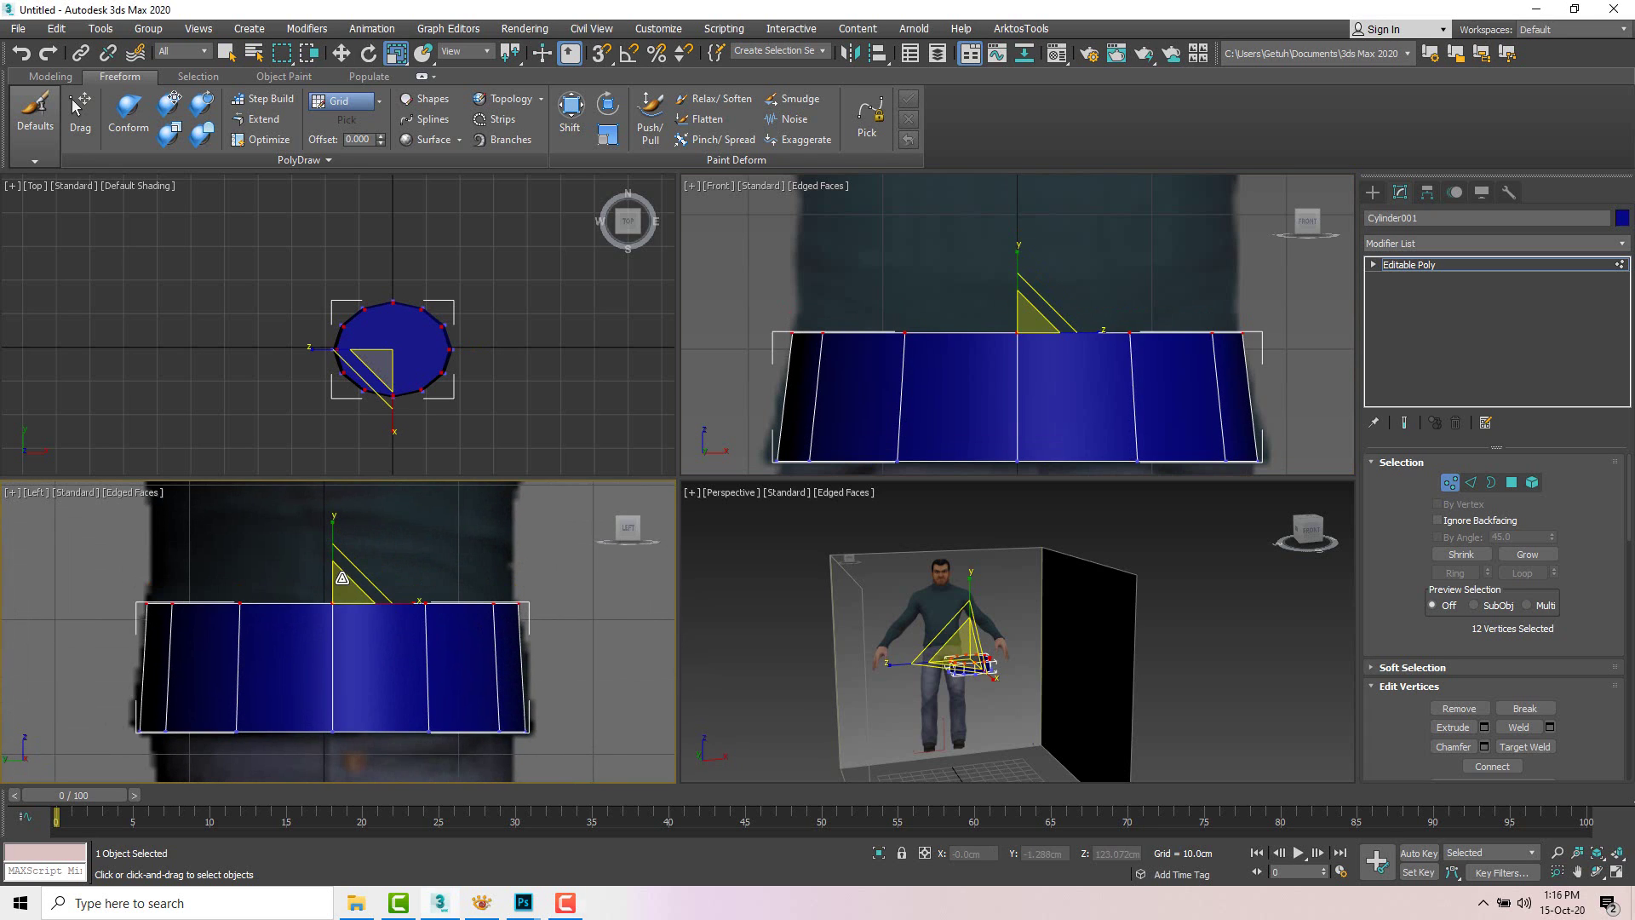
middle_click_drag(340, 575, 345, 572)
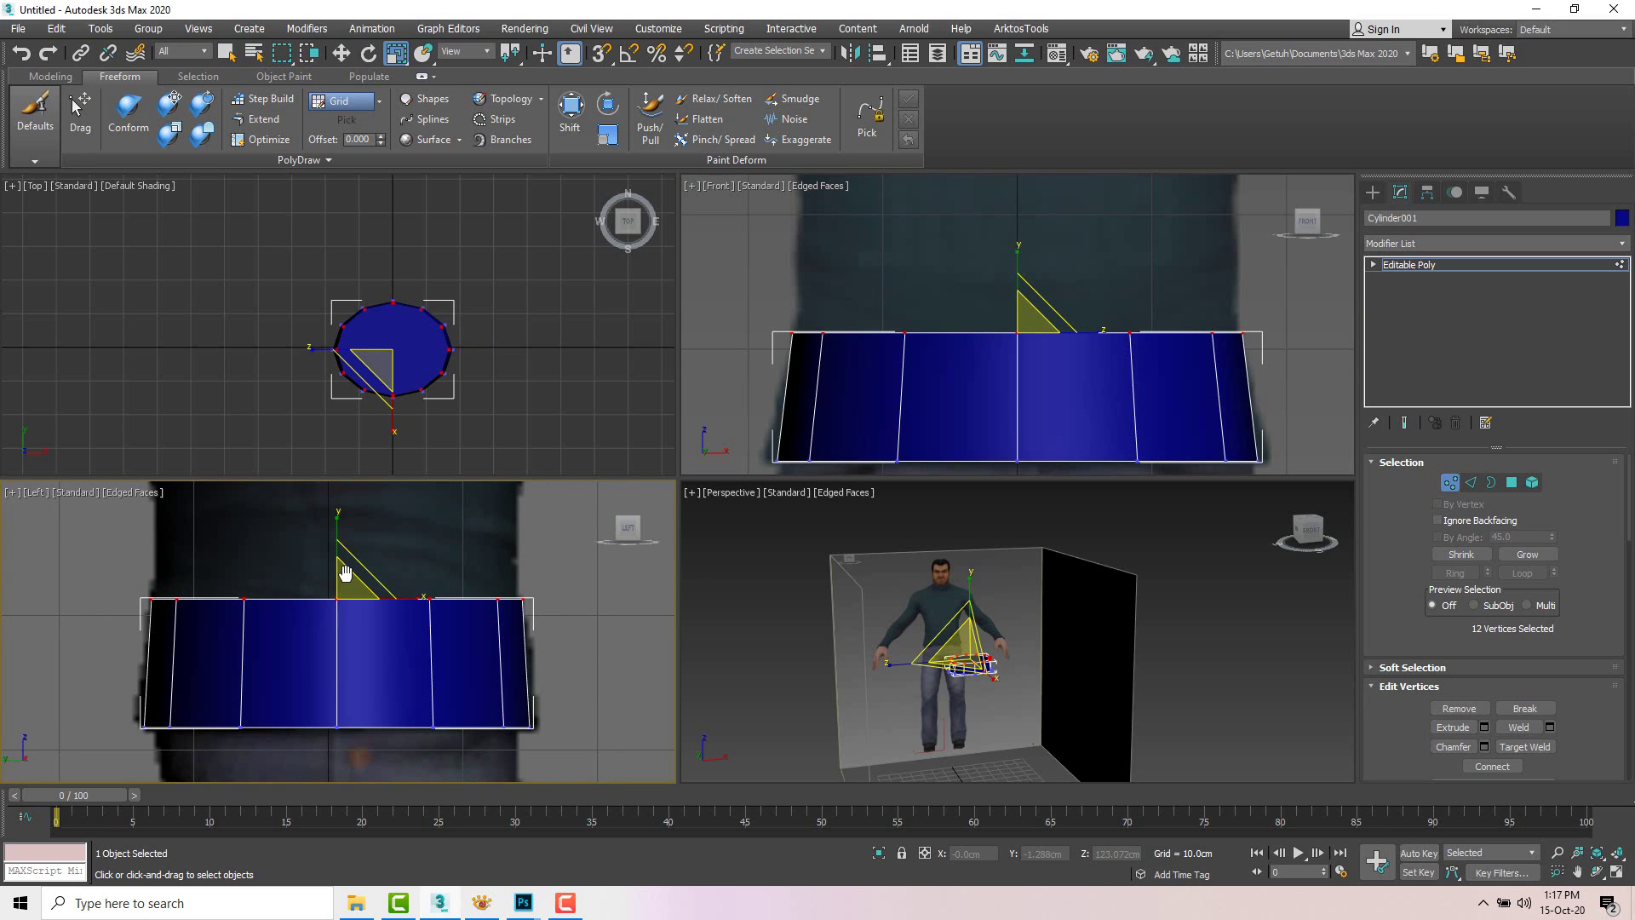
left_click_drag(343, 567, 373, 577)
scroll(373, 577, "down", 3)
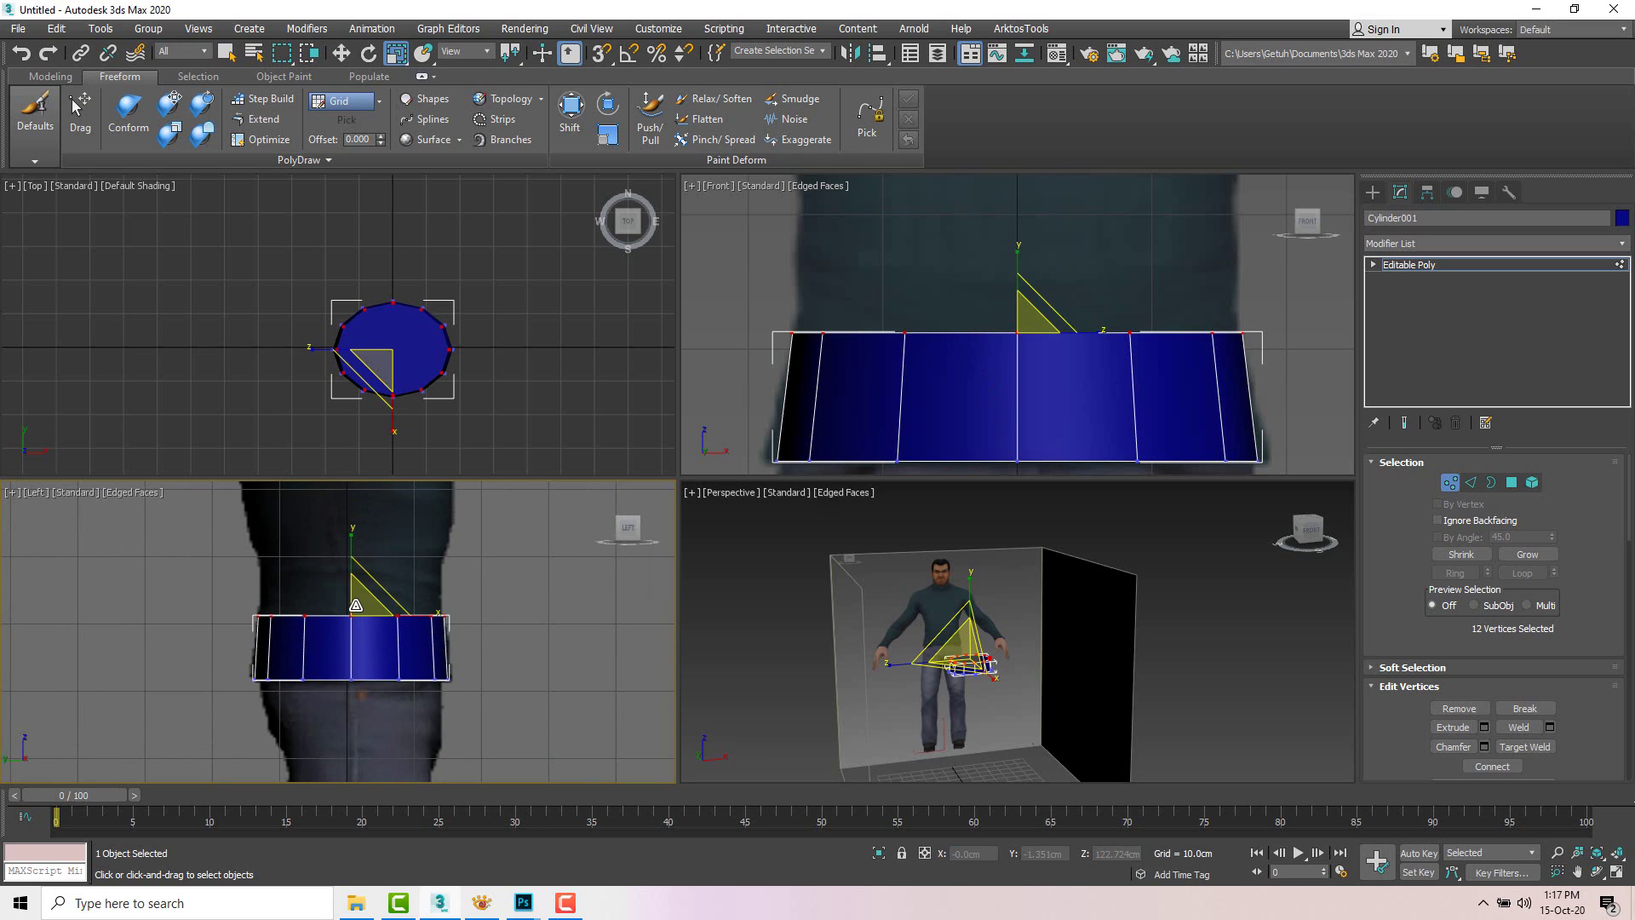
middle_click_drag(324, 613, 332, 637)
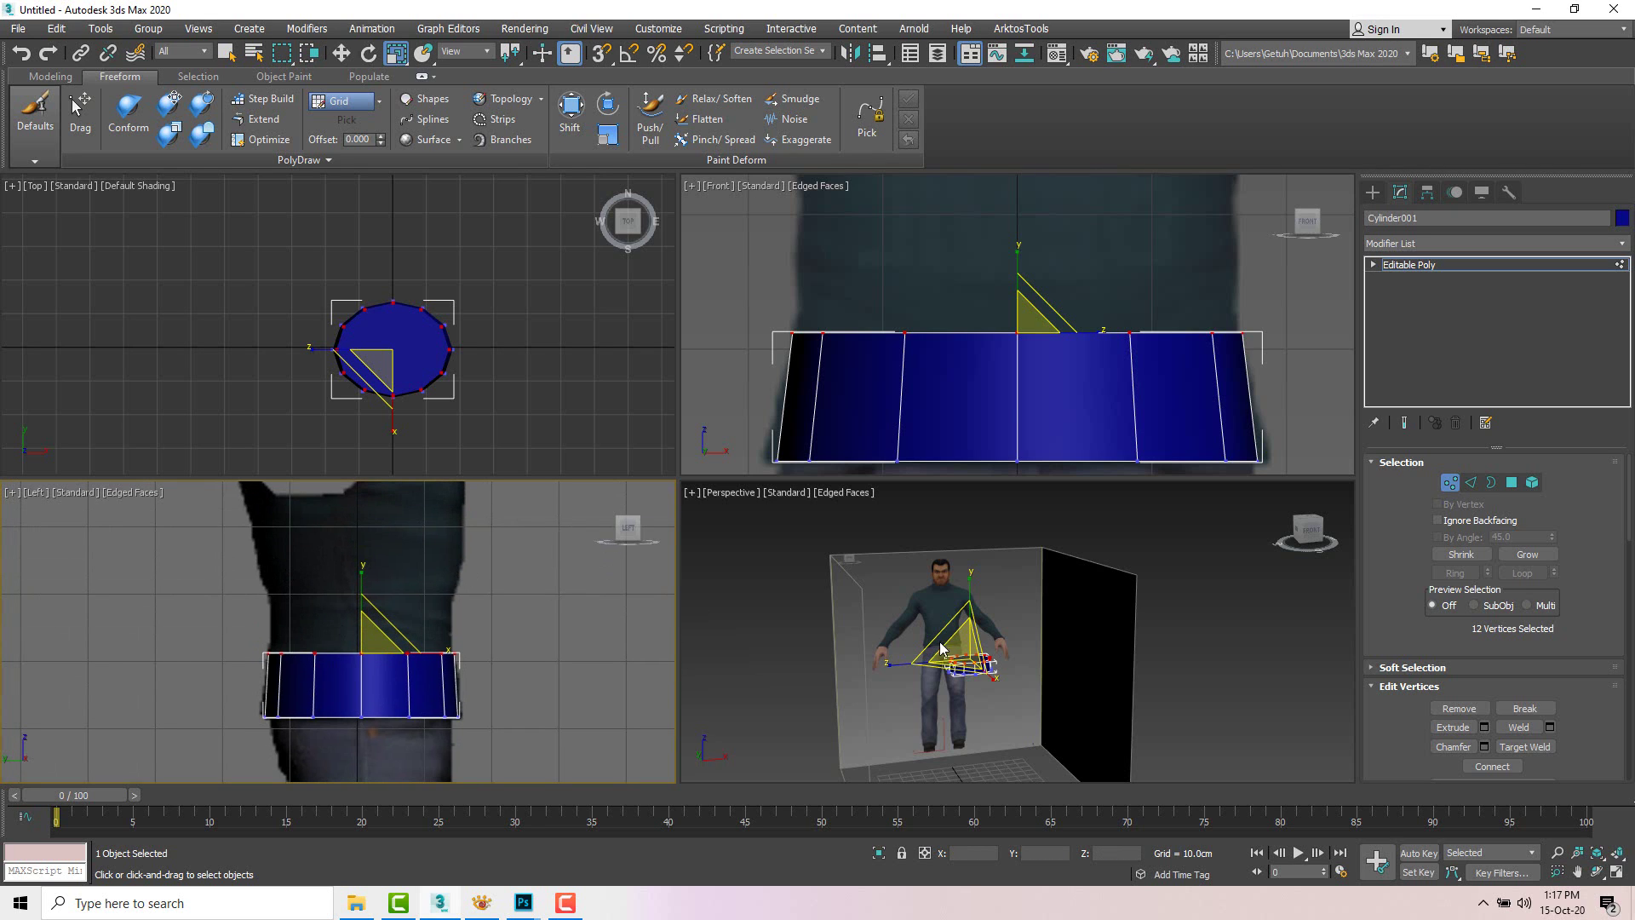
Step: Select the cylinder's top and bottom cap polygons and delete them to leave an open band
scroll(979, 660, "up", 8)
mouse_move(985, 657)
middle_mouse_down("alt")
mouse_move(732, 606)
mouse_move(954, 596)
mouse_move(1025, 545)
mouse_move(1044, 628)
mouse_move(1158, 639)
mouse_move(952, 606)
mouse_move(1001, 633)
middle_mouse_up("alt")
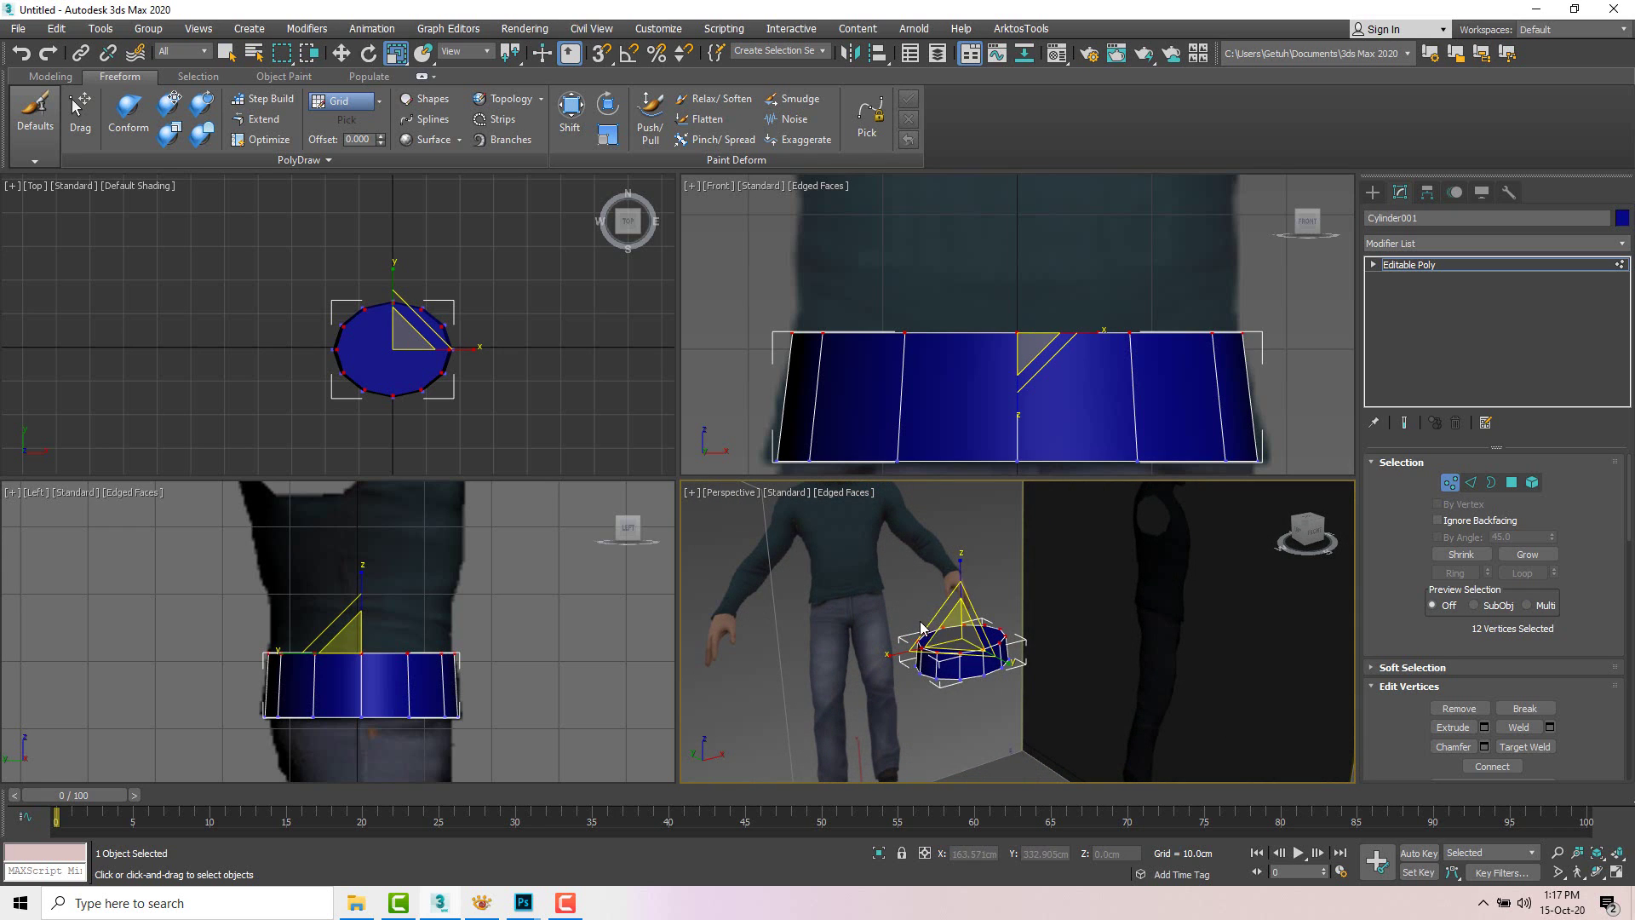
middle_click_drag(1020, 632, 1005, 632, "alt")
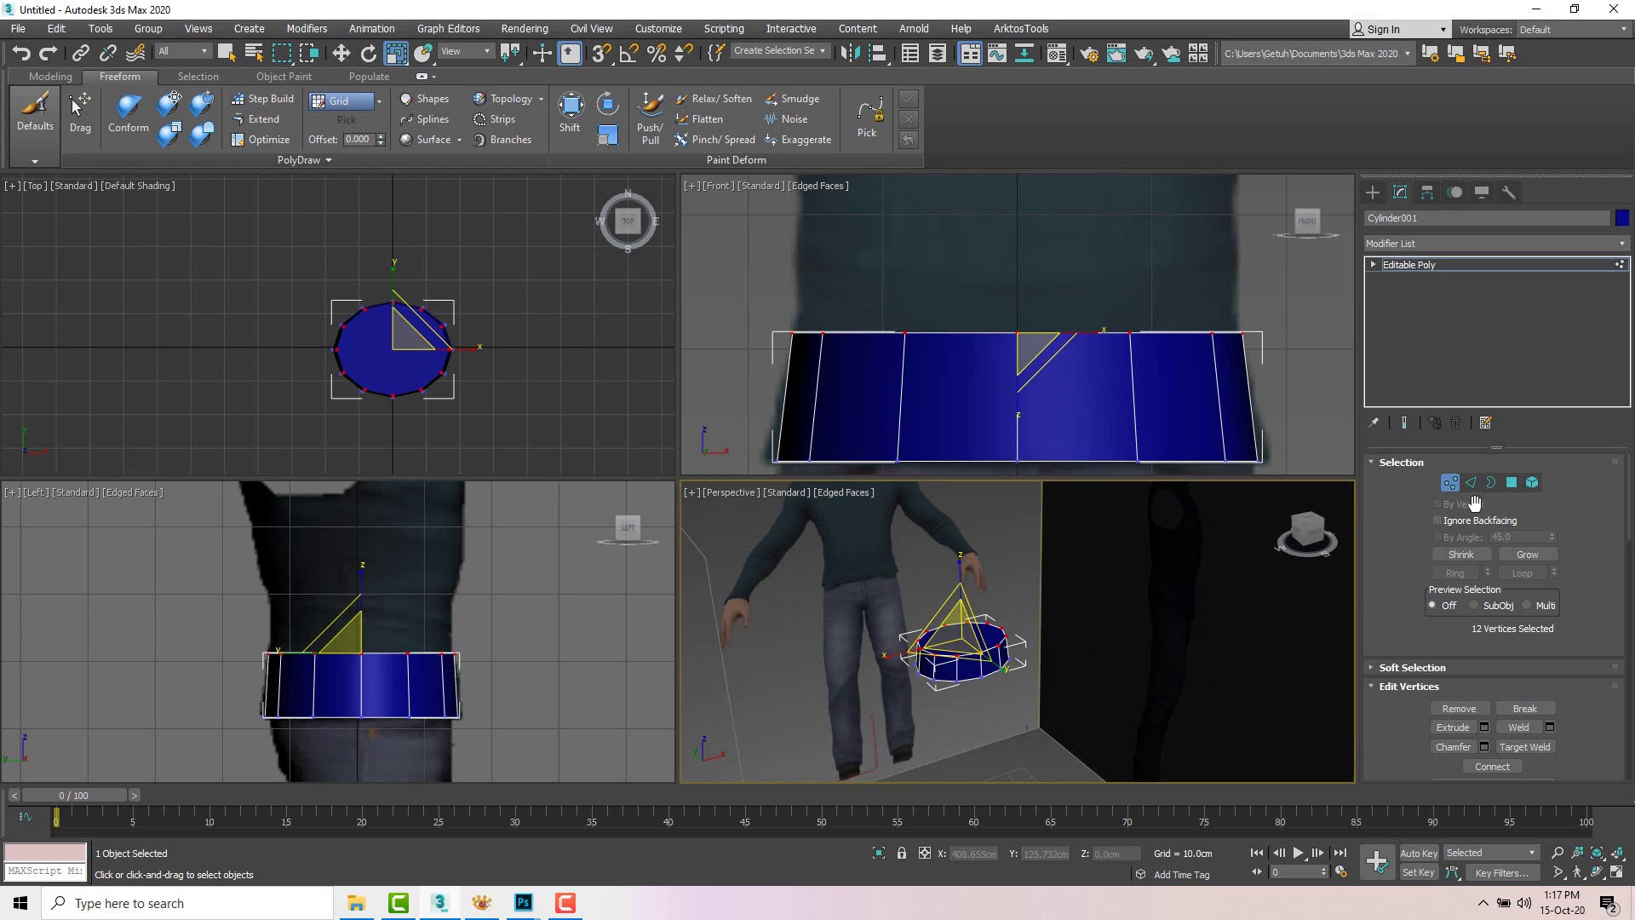
left_click(1512, 482)
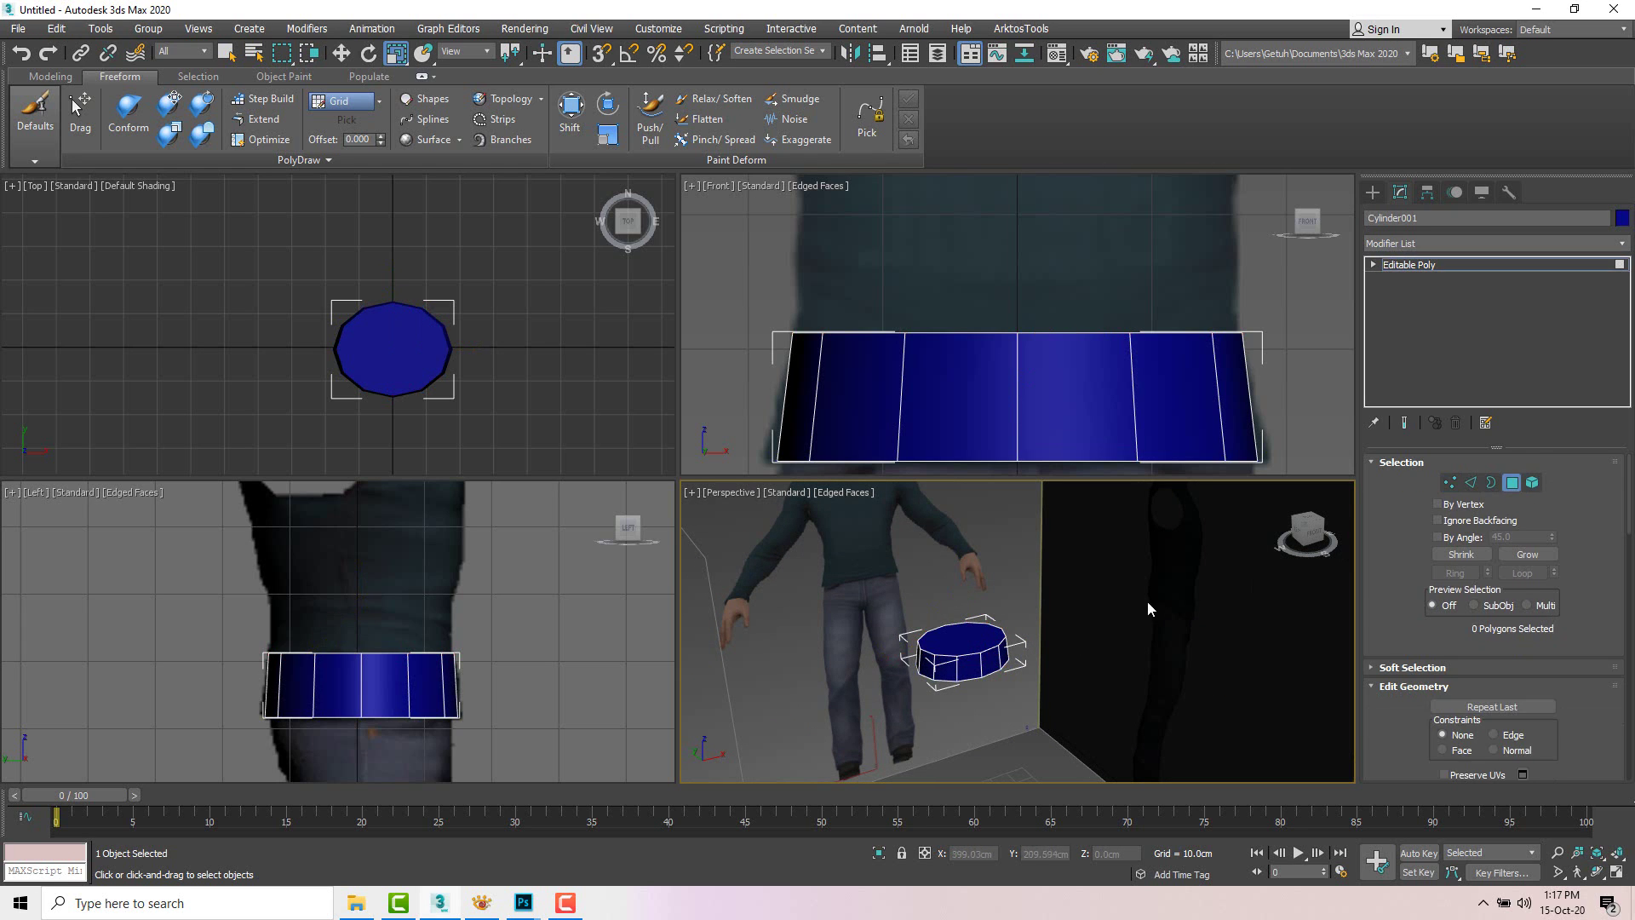
left_click(965, 633)
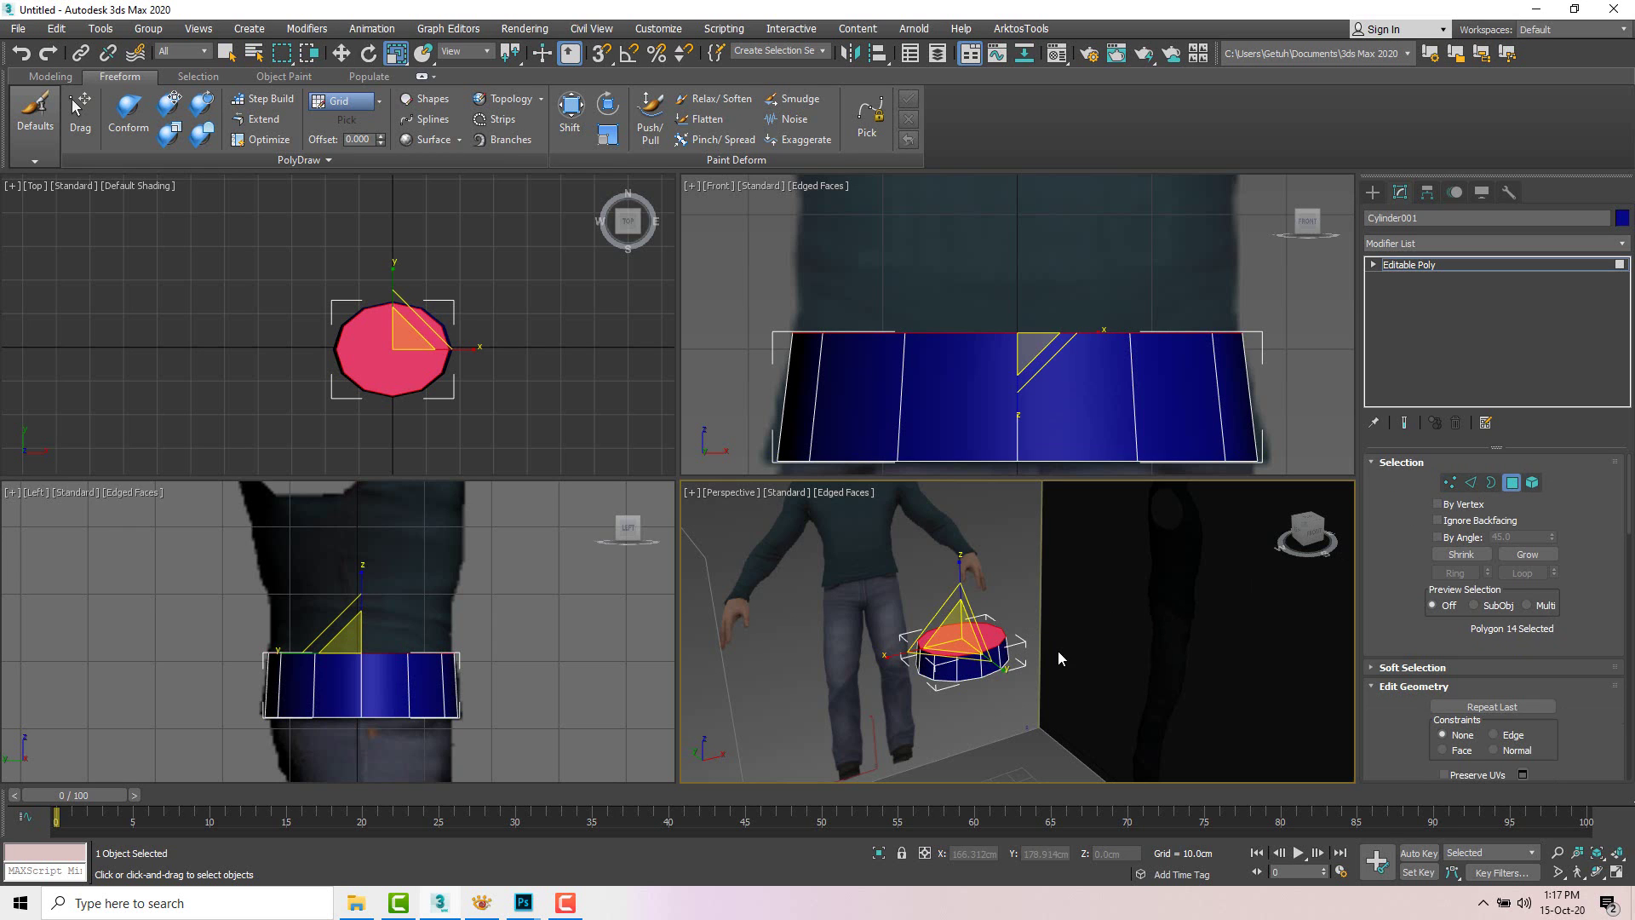
middle_click_drag(1058, 649, 1041, 490, "alt")
left_click(969, 652, "ctrl")
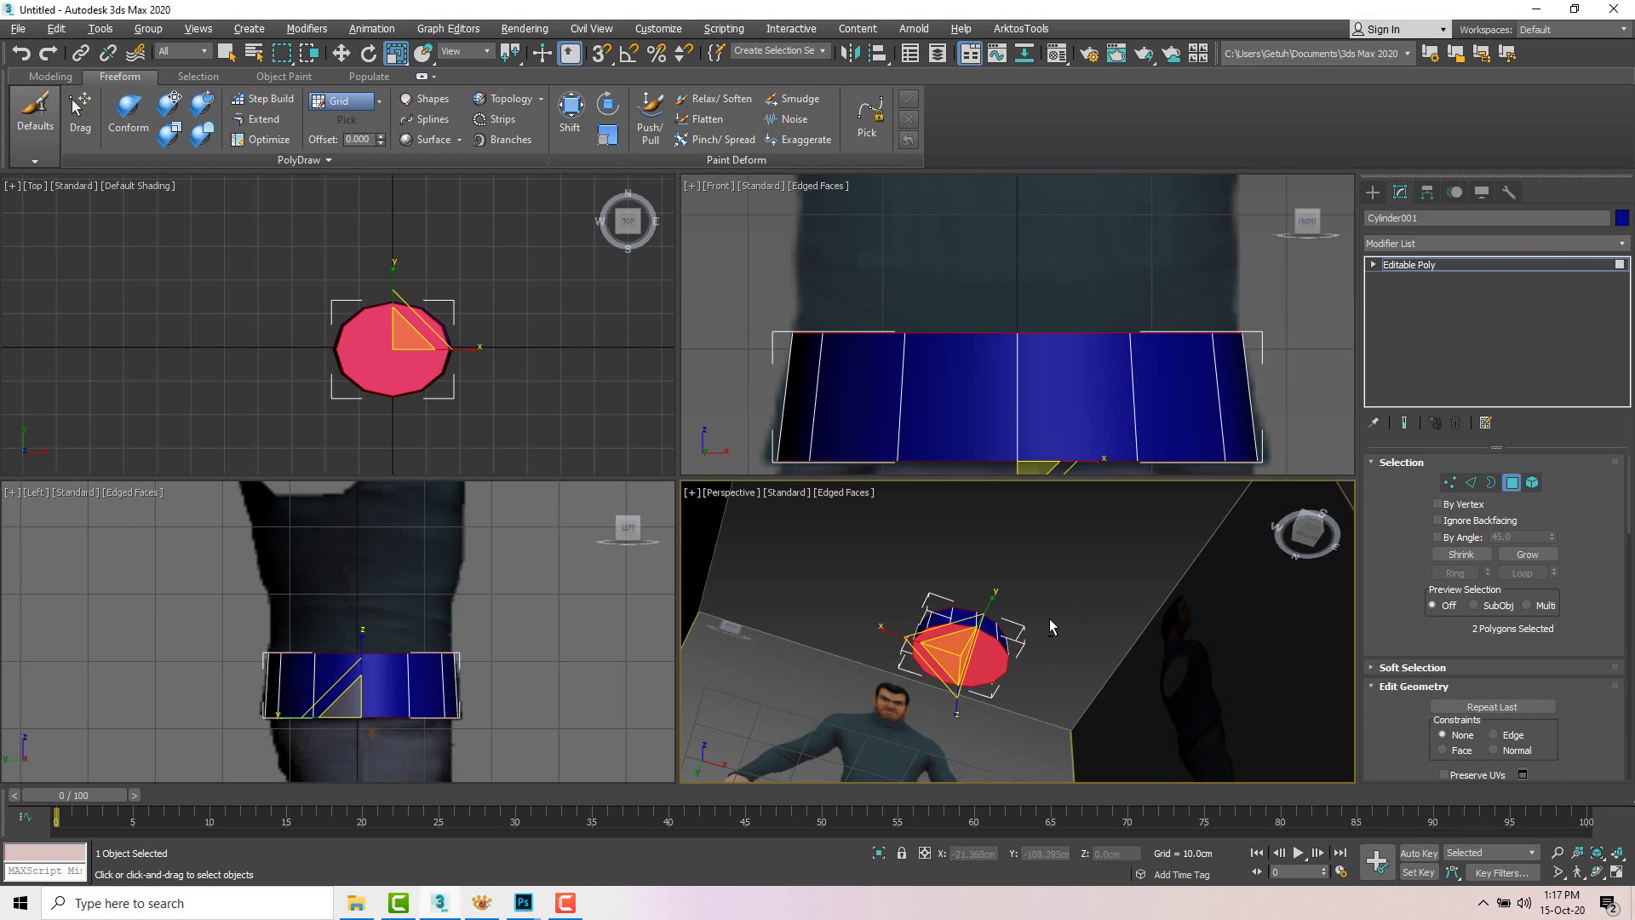
middle_click_drag(1050, 627, 1052, 736, "alt")
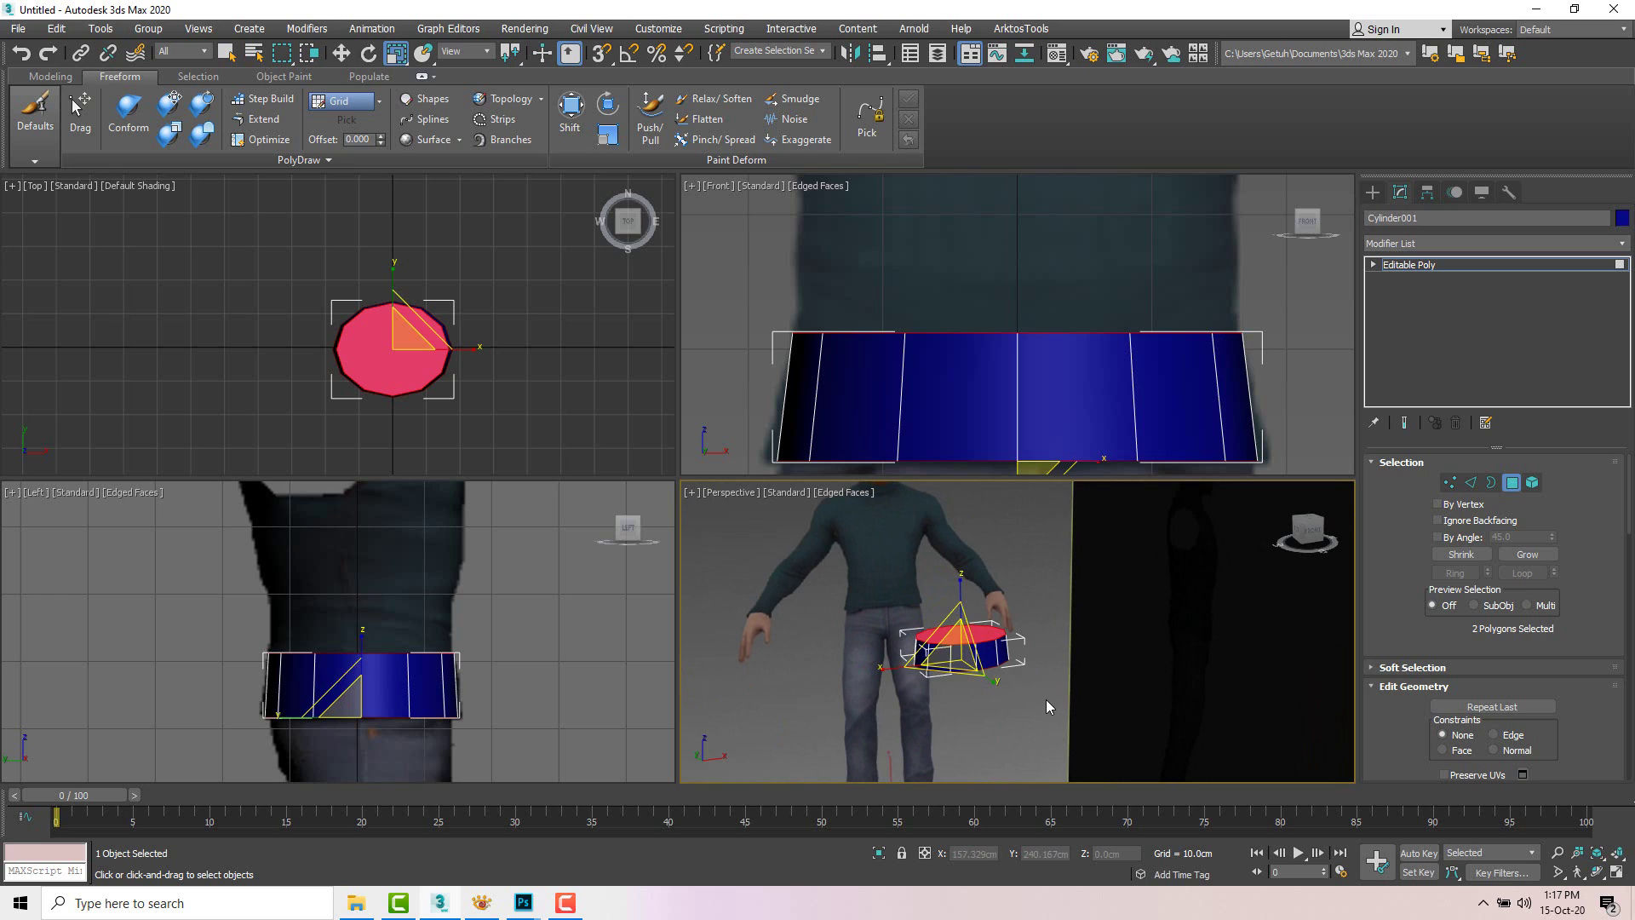
key("Delete")
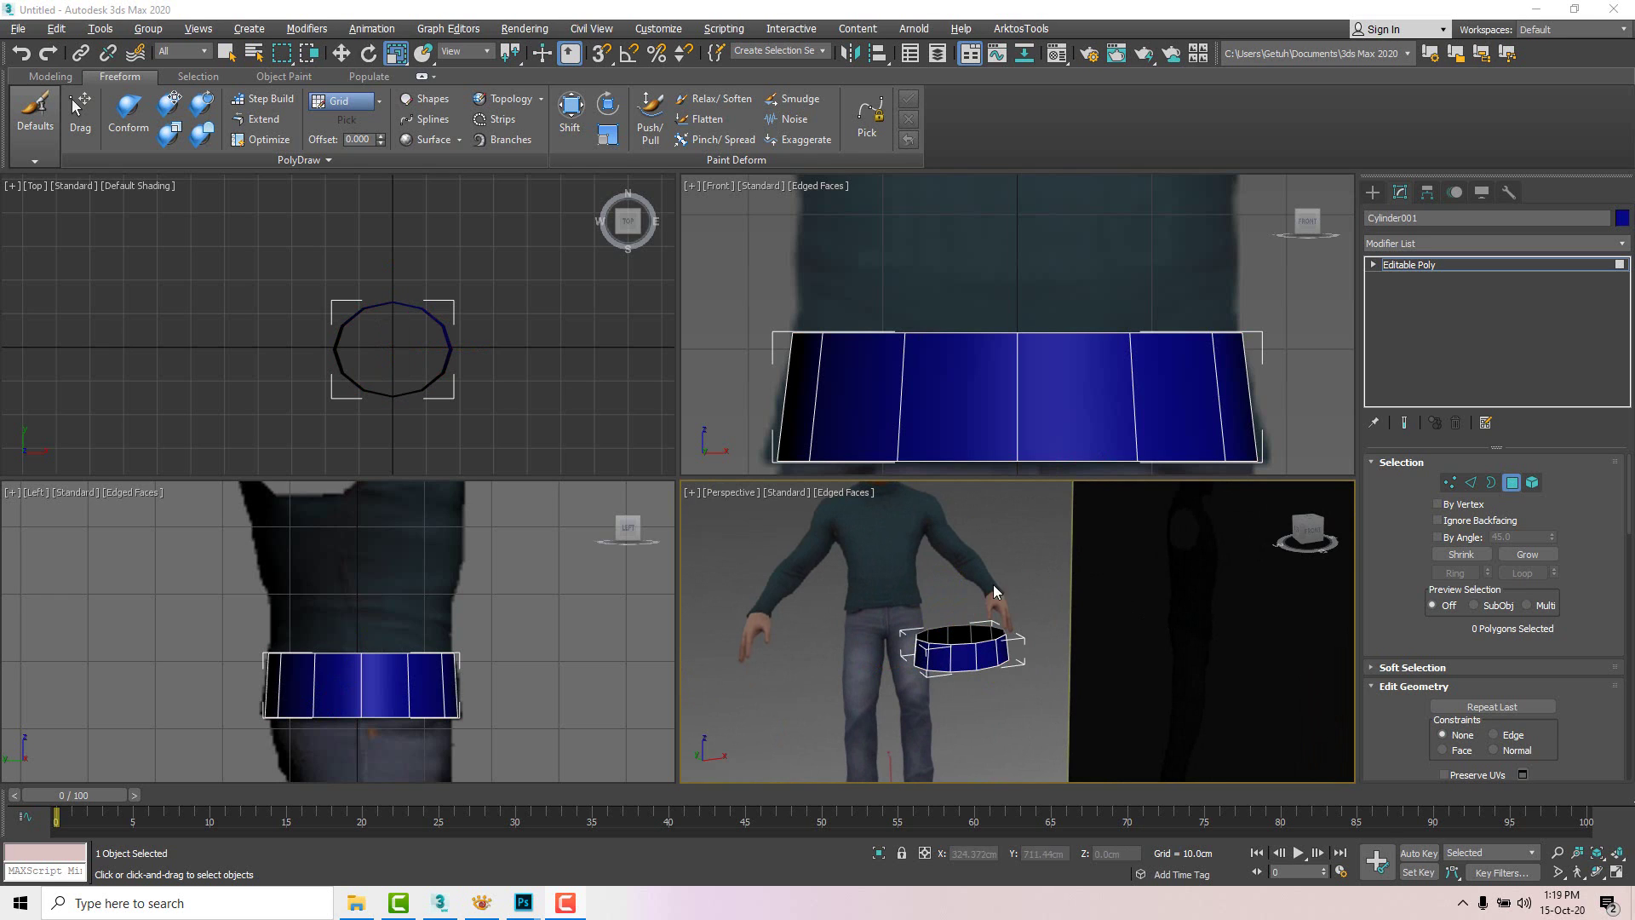
Step: Select the open border around the upper rim of the waist band
mouse_move(965, 606)
middle_mouse_down()
mouse_move(983, 617)
mouse_move(959, 605)
middle_mouse_up()
scroll(983, 615, "down", 2)
scroll(983, 616, "up", 2)
scroll(930, 340, "down", 2)
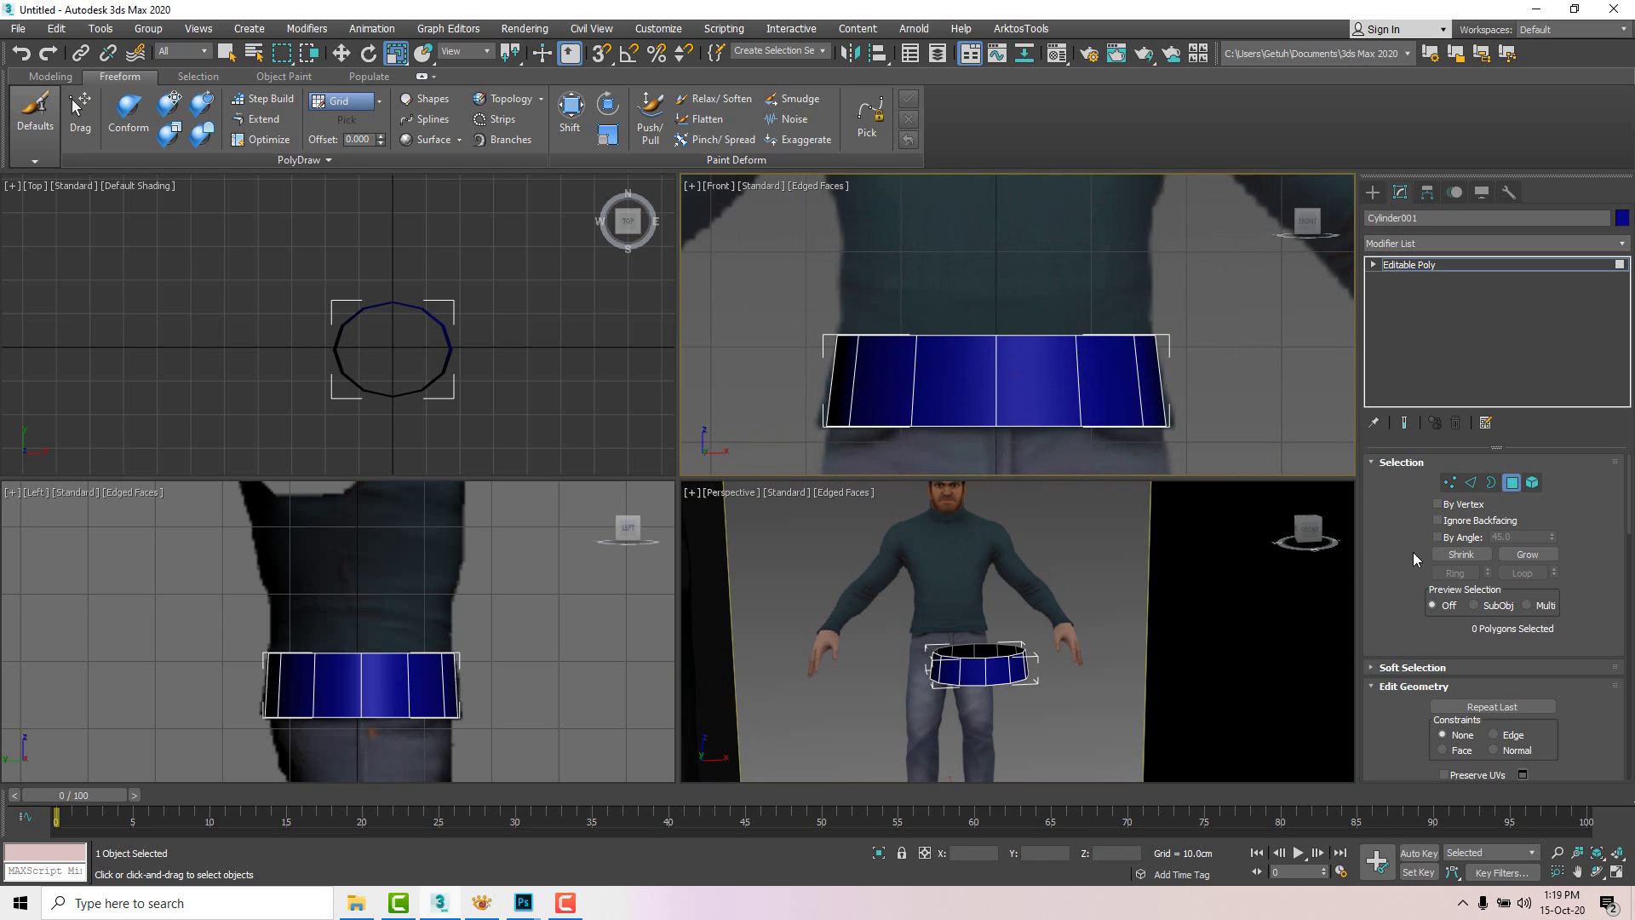
left_click(1489, 483)
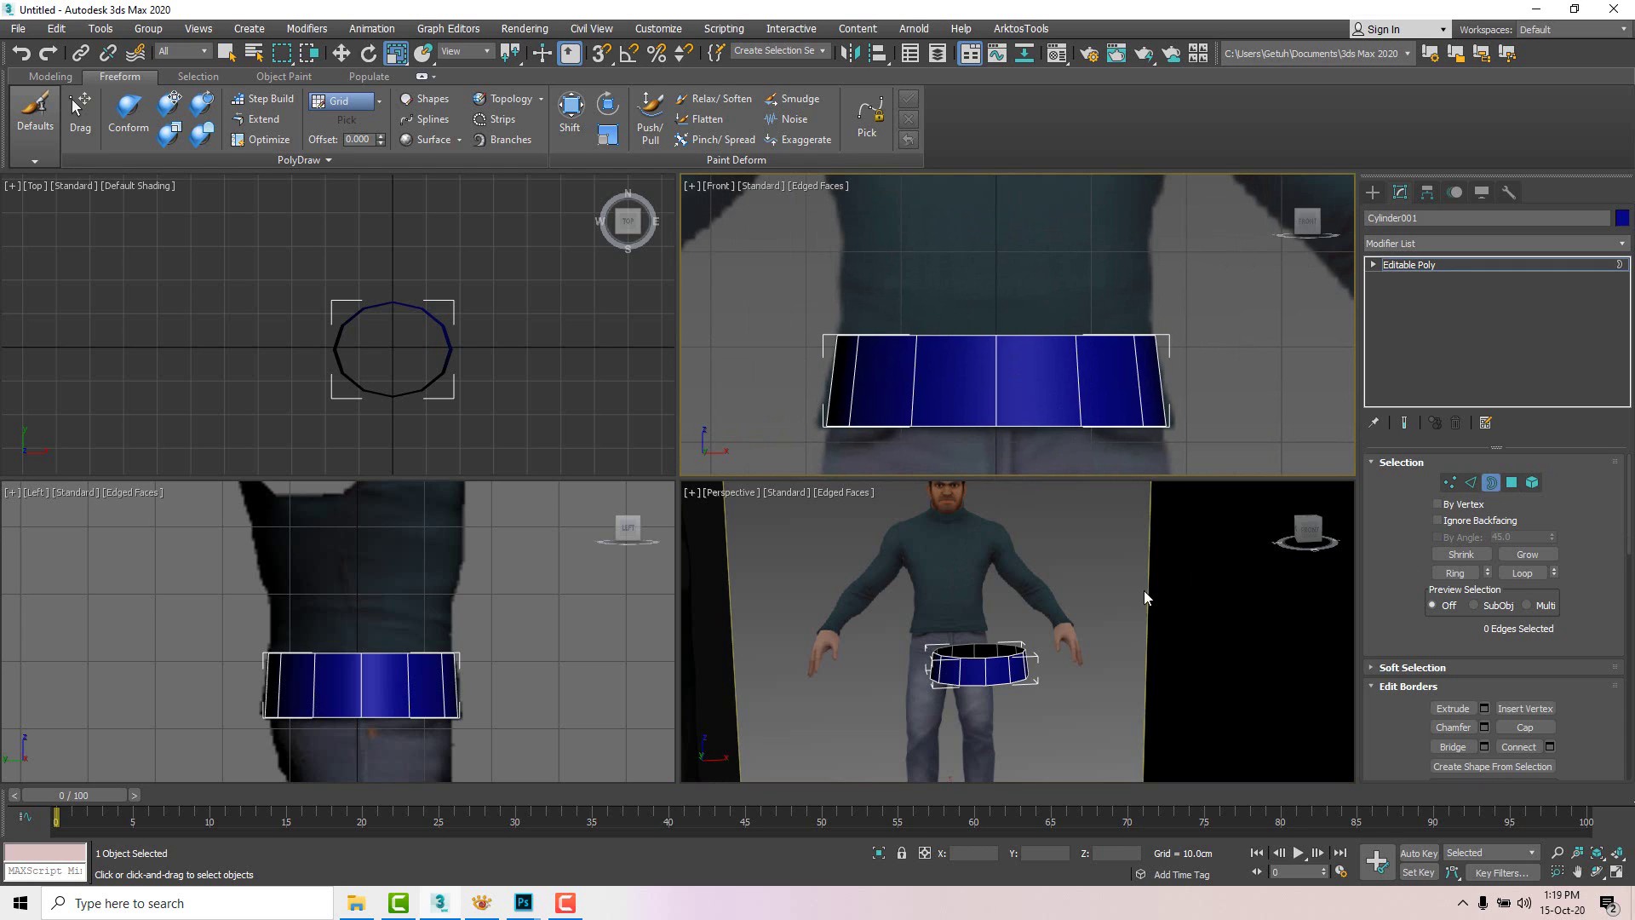
middle_click_drag(1143, 590, 1056, 631, "alt")
scroll(973, 675, "up", 2)
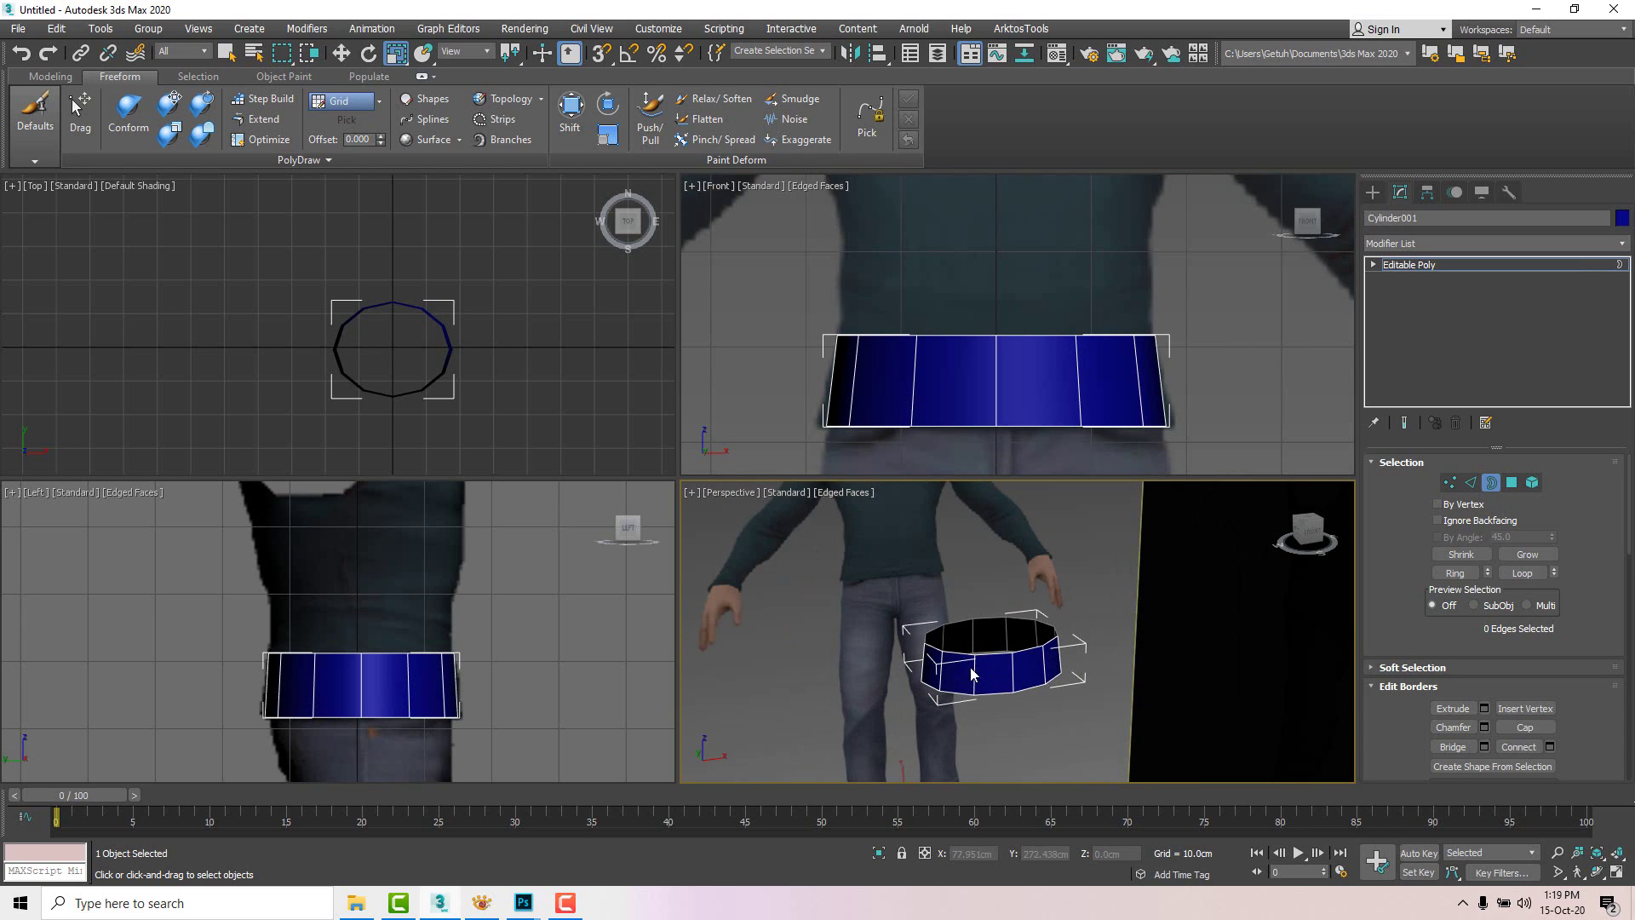
left_click(987, 654)
middle_click_drag(1192, 659, 1049, 686, "alt")
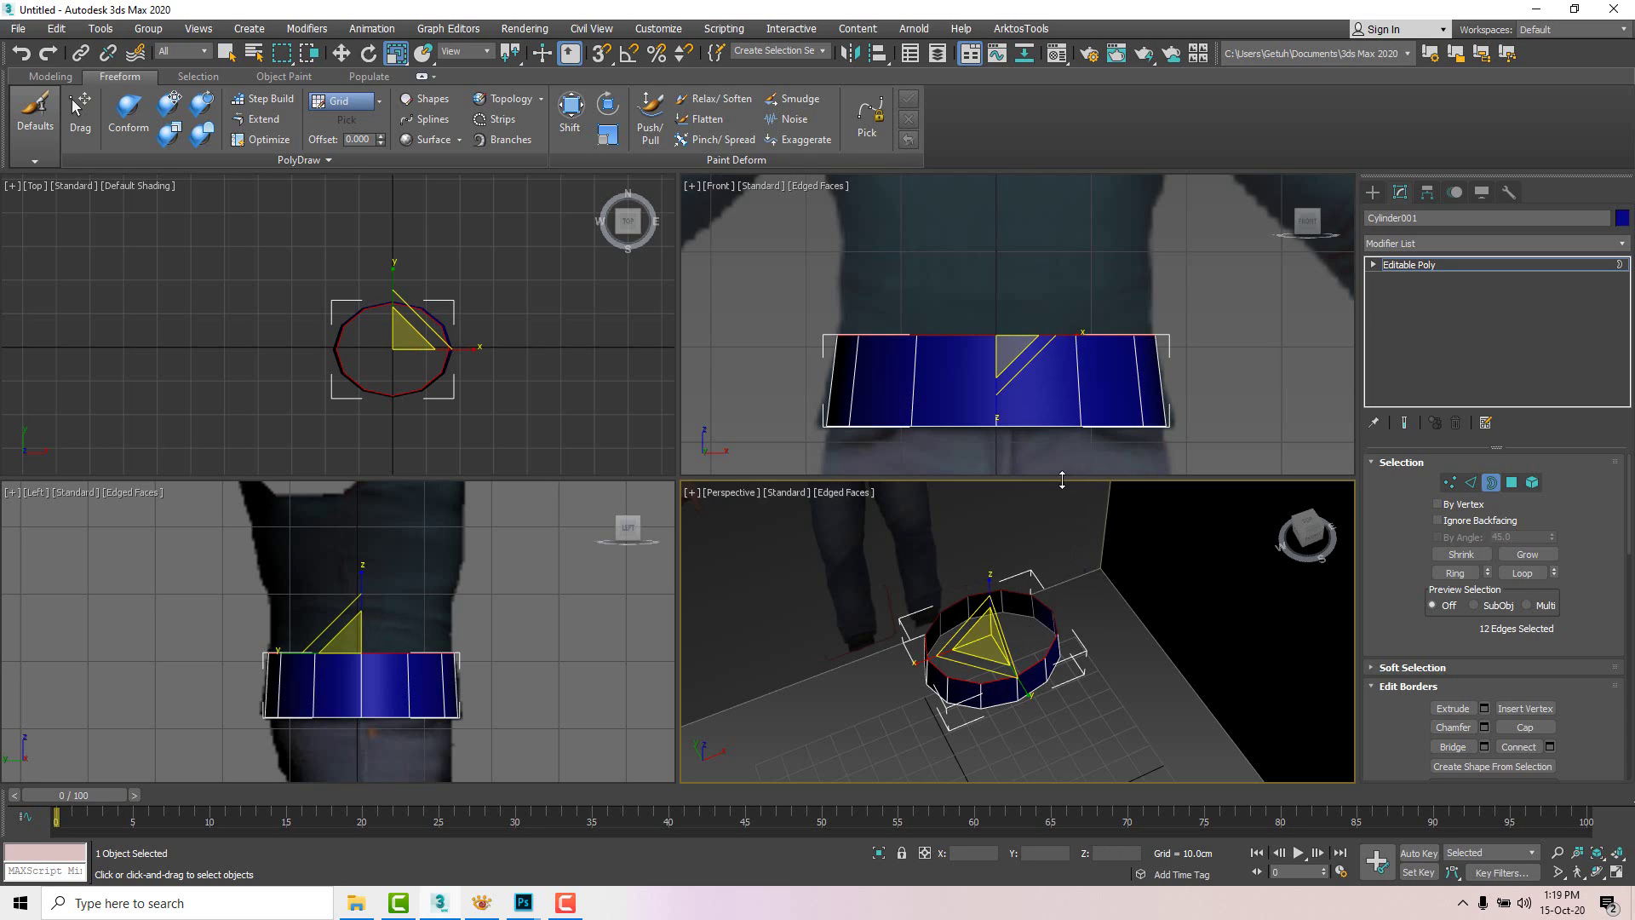
Step: Extrude the selected upper border straight up by about 9 cm in the Front view to add a second ring of polygons
scroll(1111, 375, "down", 2)
middle_click_drag(1104, 270, 1095, 303)
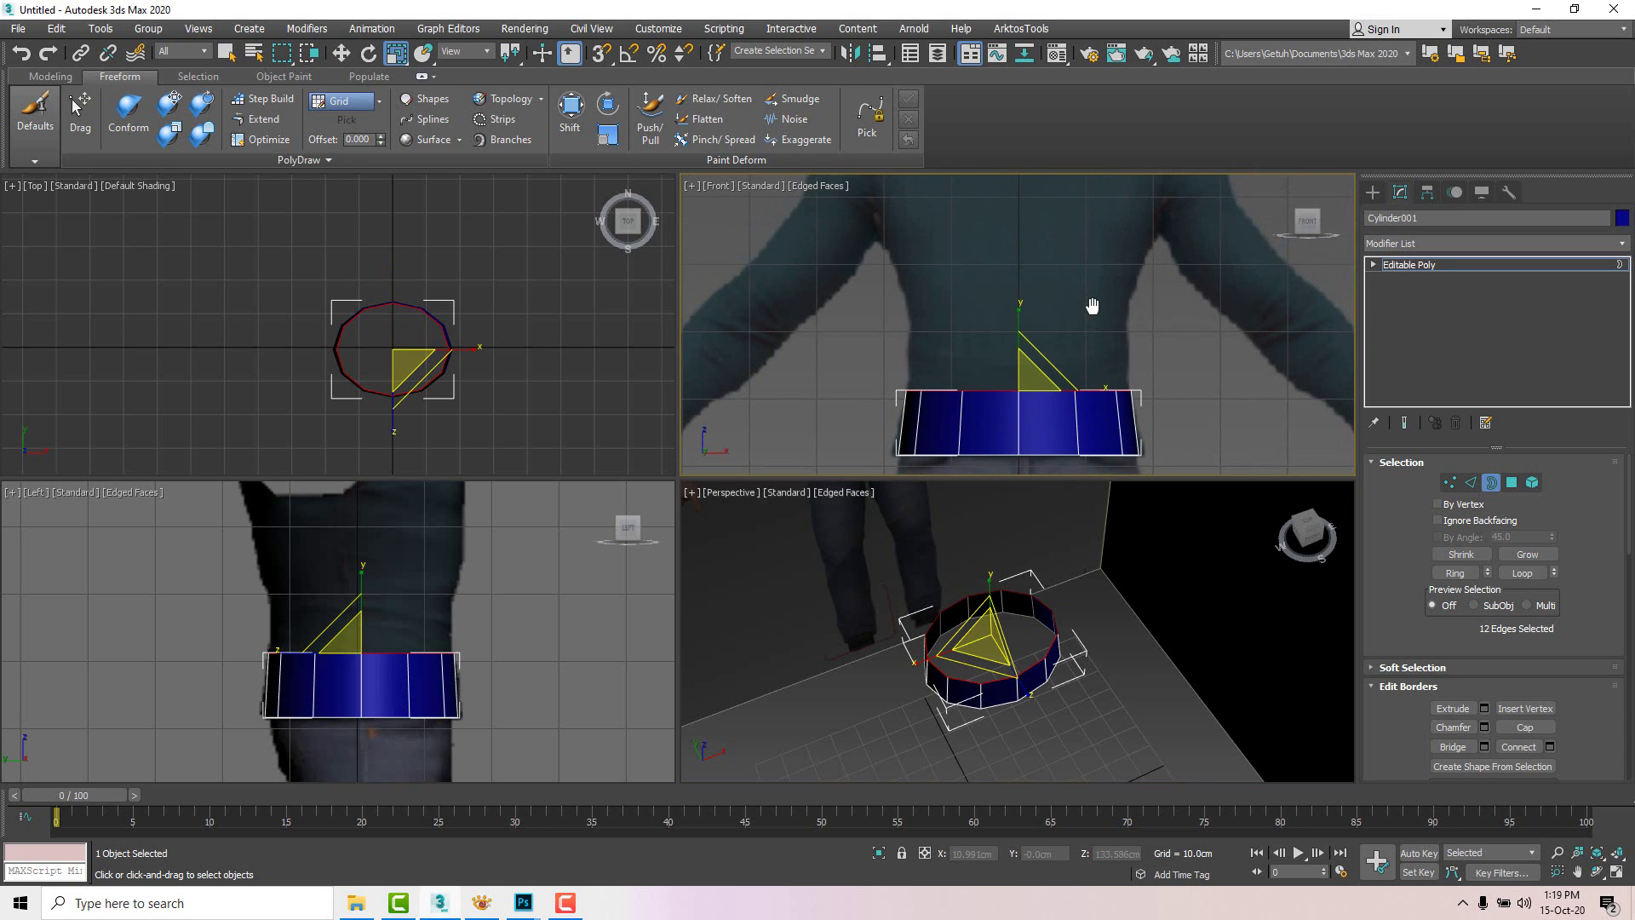
key("w")
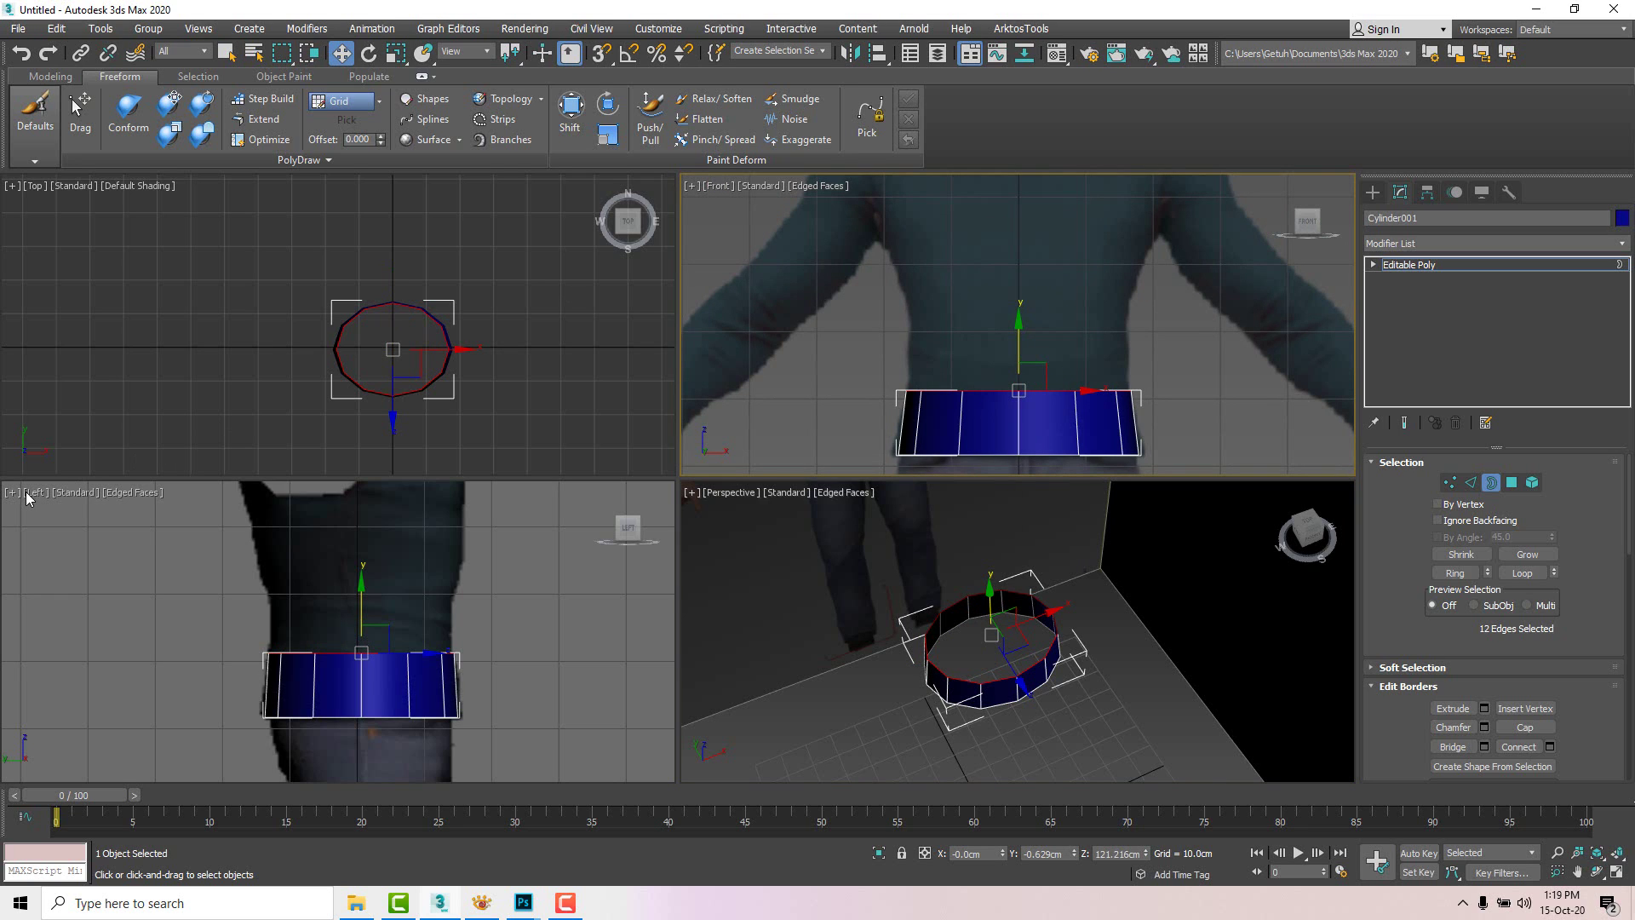
scroll(226, 401, "up", 3)
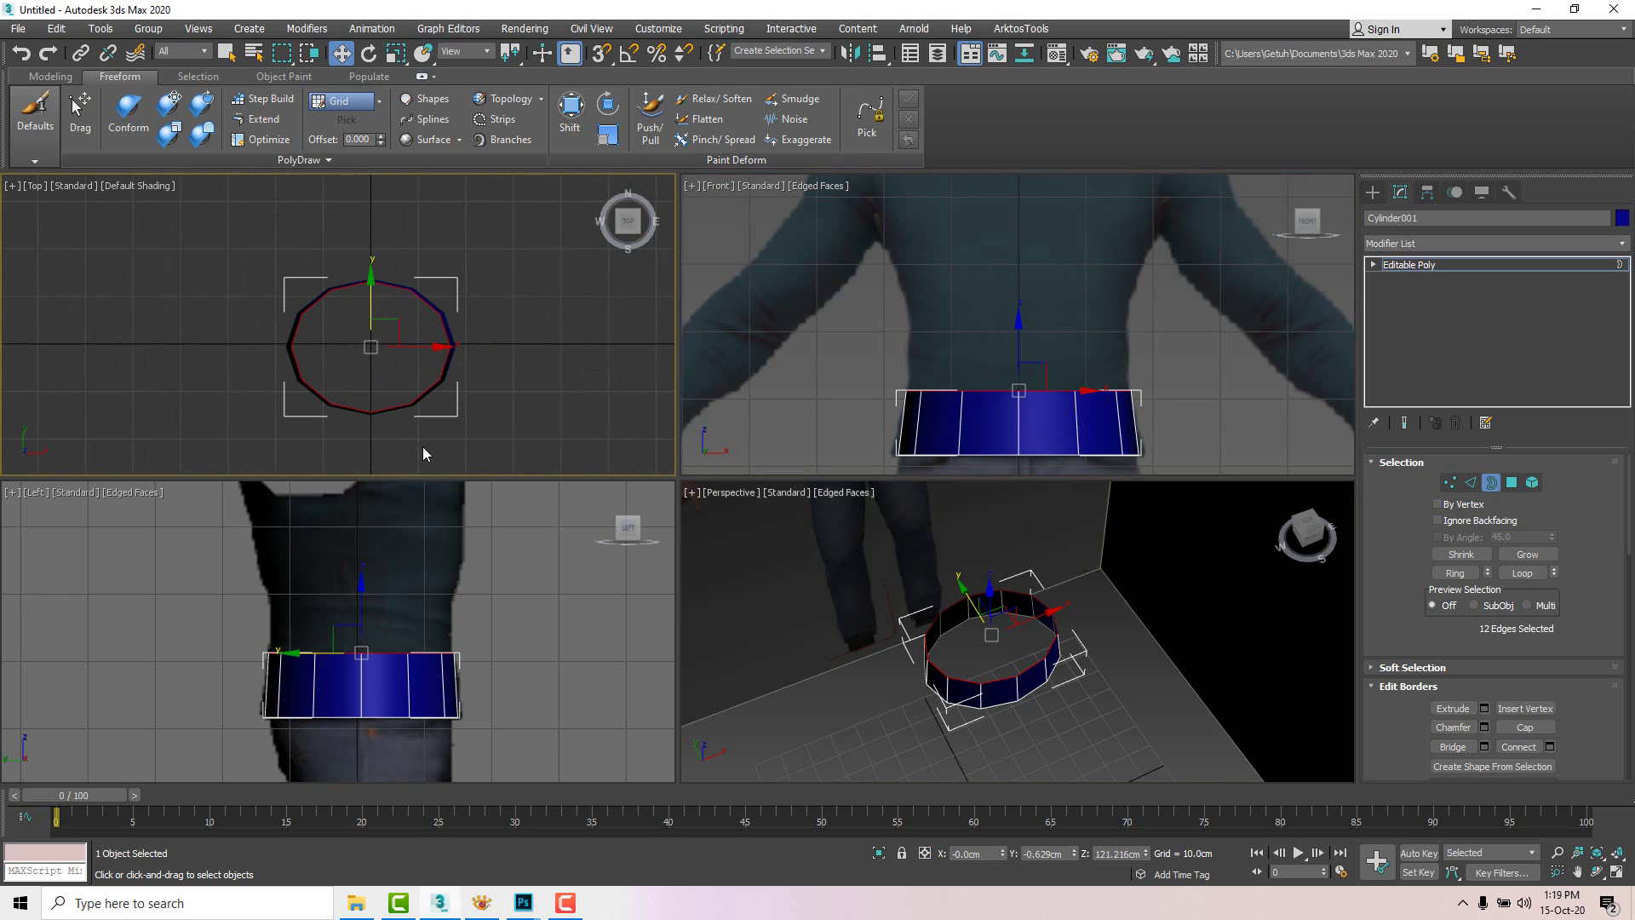
middle_click_drag(1021, 604, 992, 562, "alt")
scroll(994, 637, "up", 2)
scroll(994, 636, "down", 3)
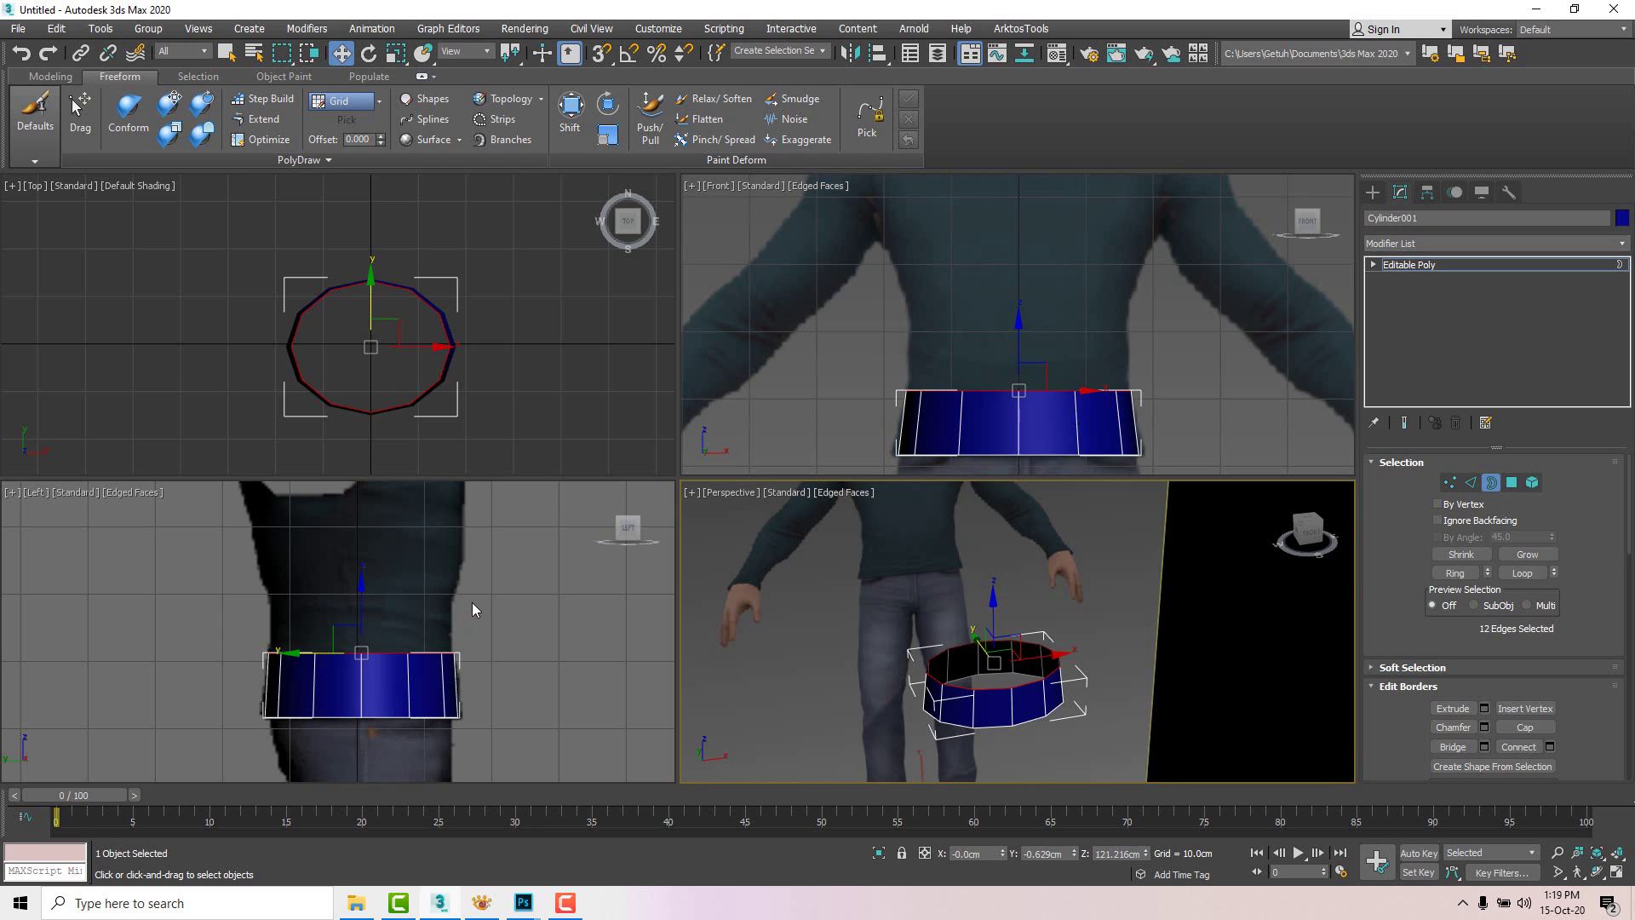
middle_click_drag(475, 609, 460, 636)
middle_click_drag(915, 320, 906, 337)
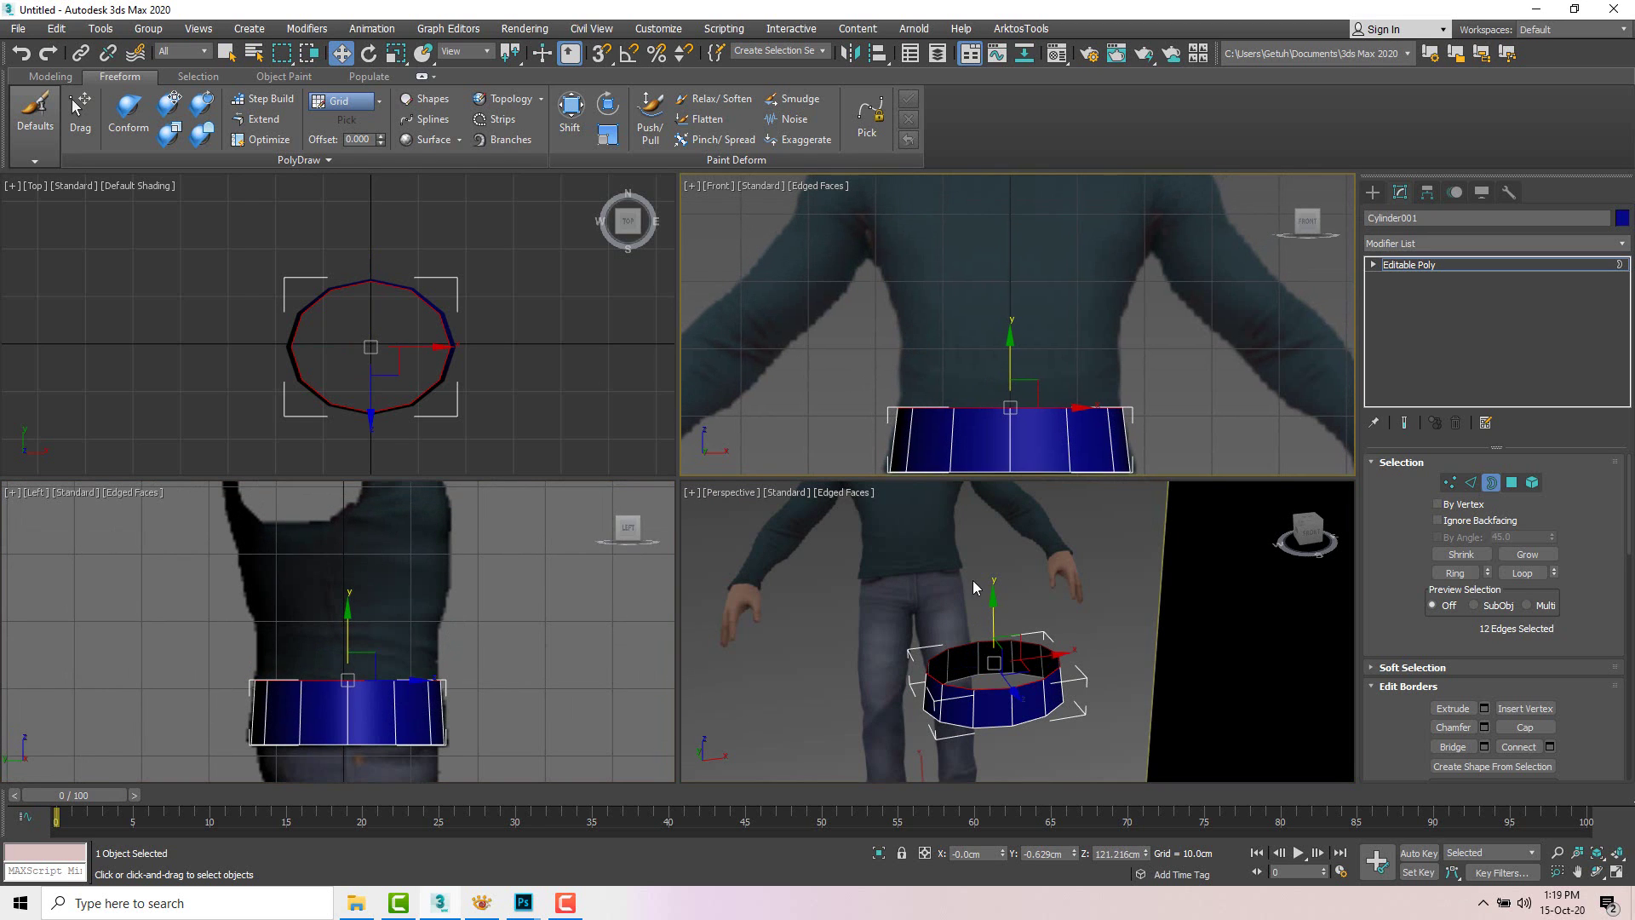
middle_click(973, 580)
middle_click_drag(1054, 605, 1038, 621, "alt")
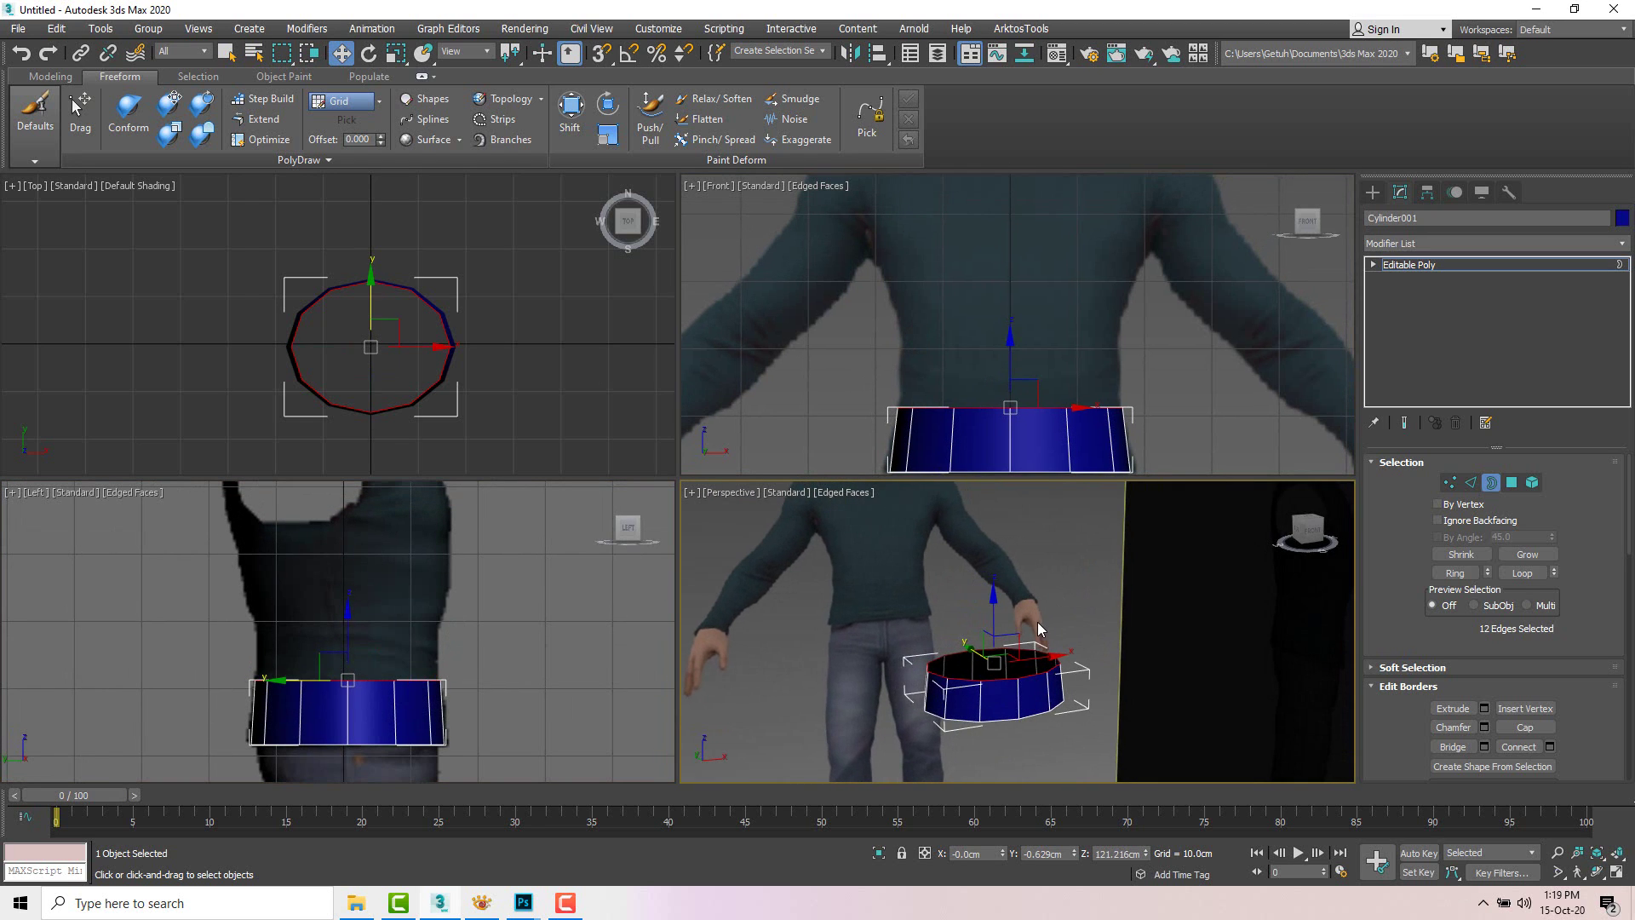
scroll(1038, 621, "up", 2)
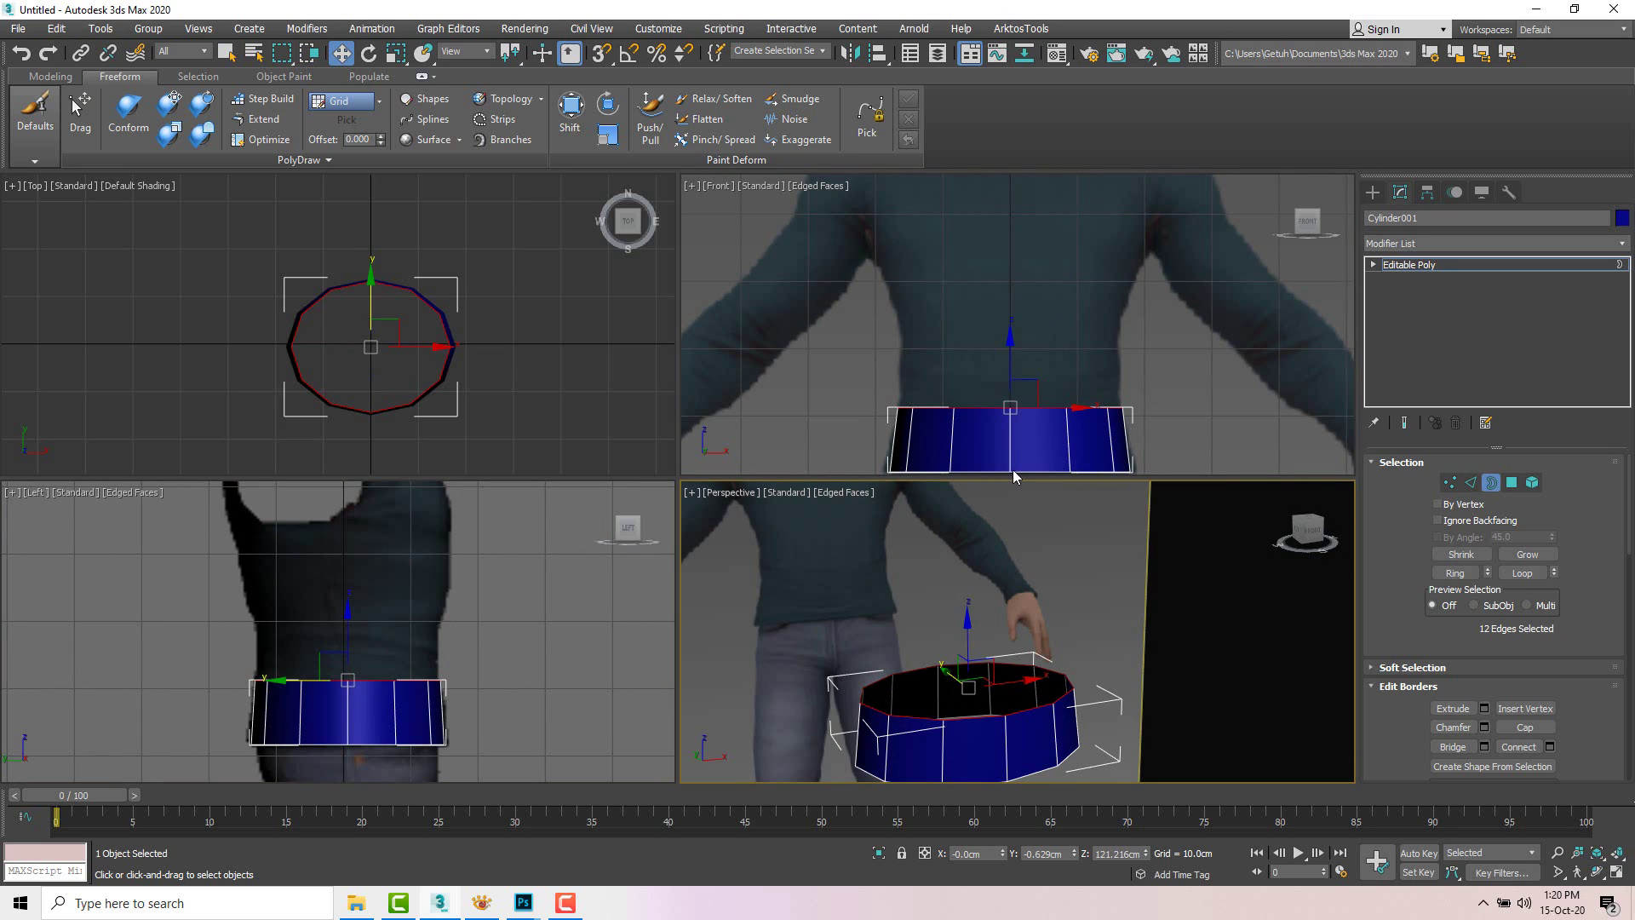
left_click(1014, 387)
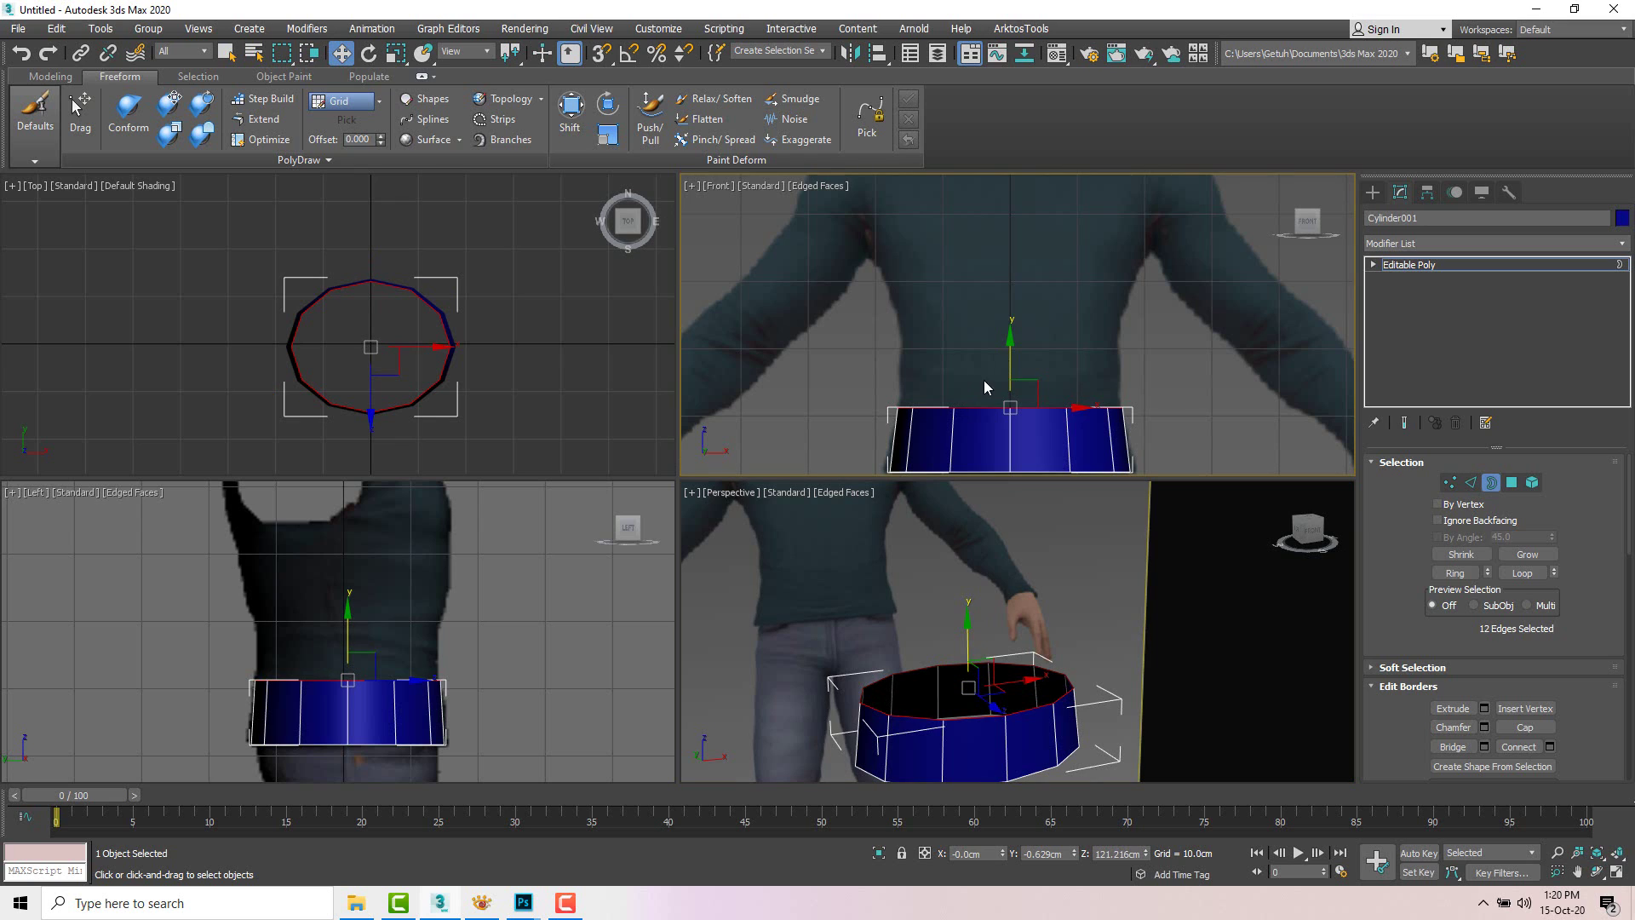
left_click_drag(1008, 359, 1029, 306, "shift")
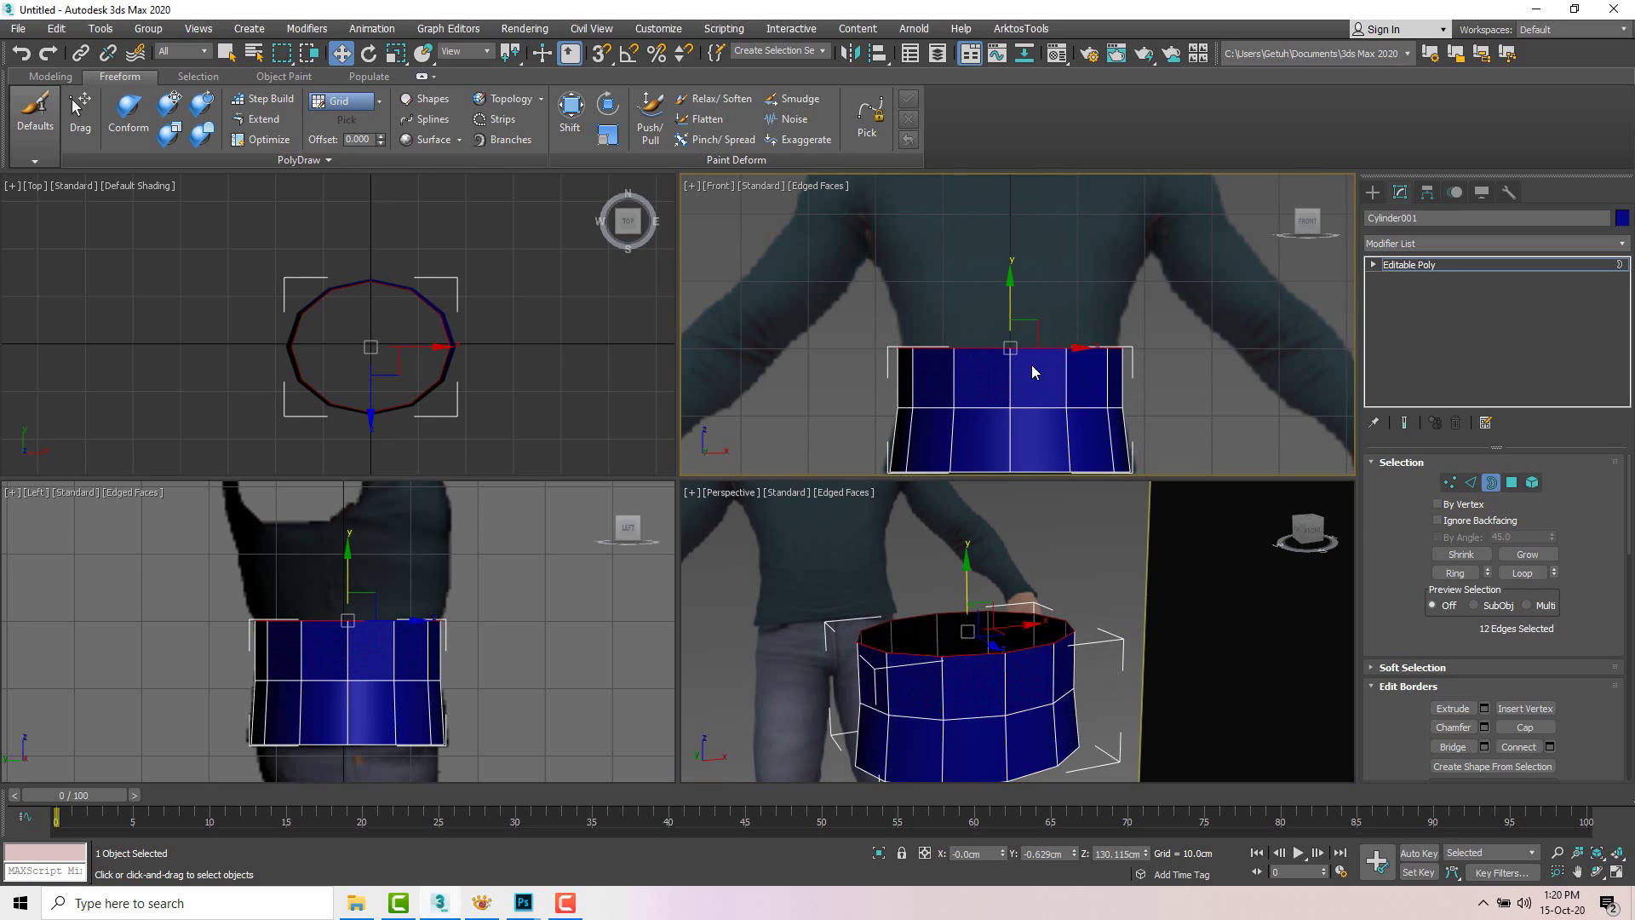
Step: Scale the new upper border horizontally in the Front and Left views to match the torso outline of the reference images
scroll(1010, 364, "up", 2)
scroll(1009, 364, "up", 2)
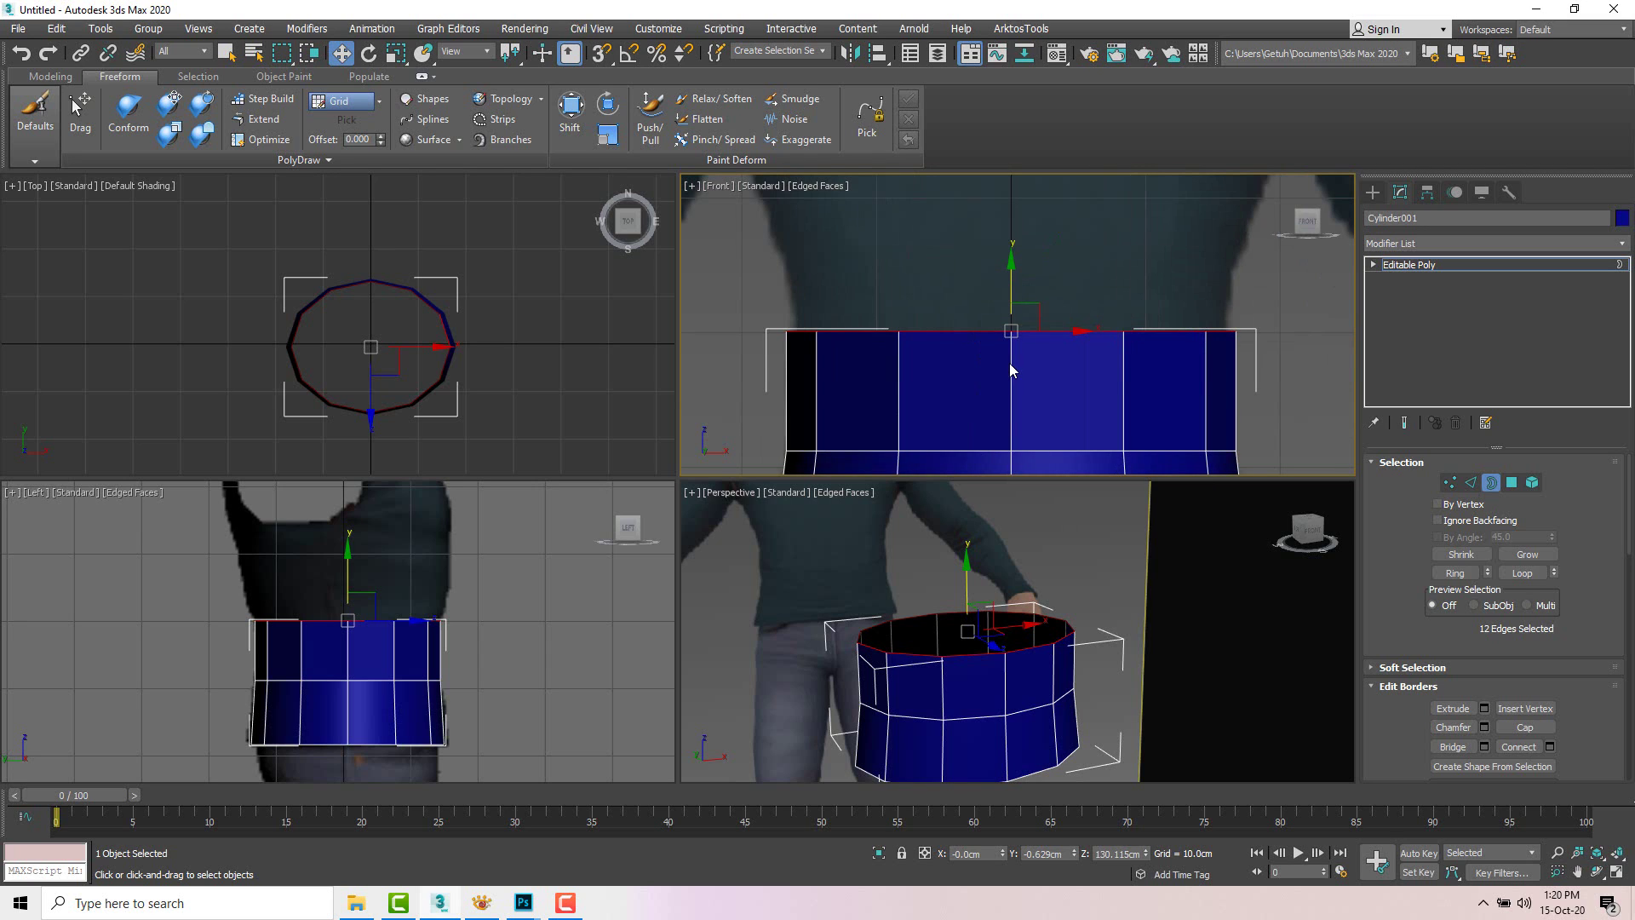
key("r")
left_click_drag(1094, 331, 1087, 328)
scroll(1088, 328, "down", 3)
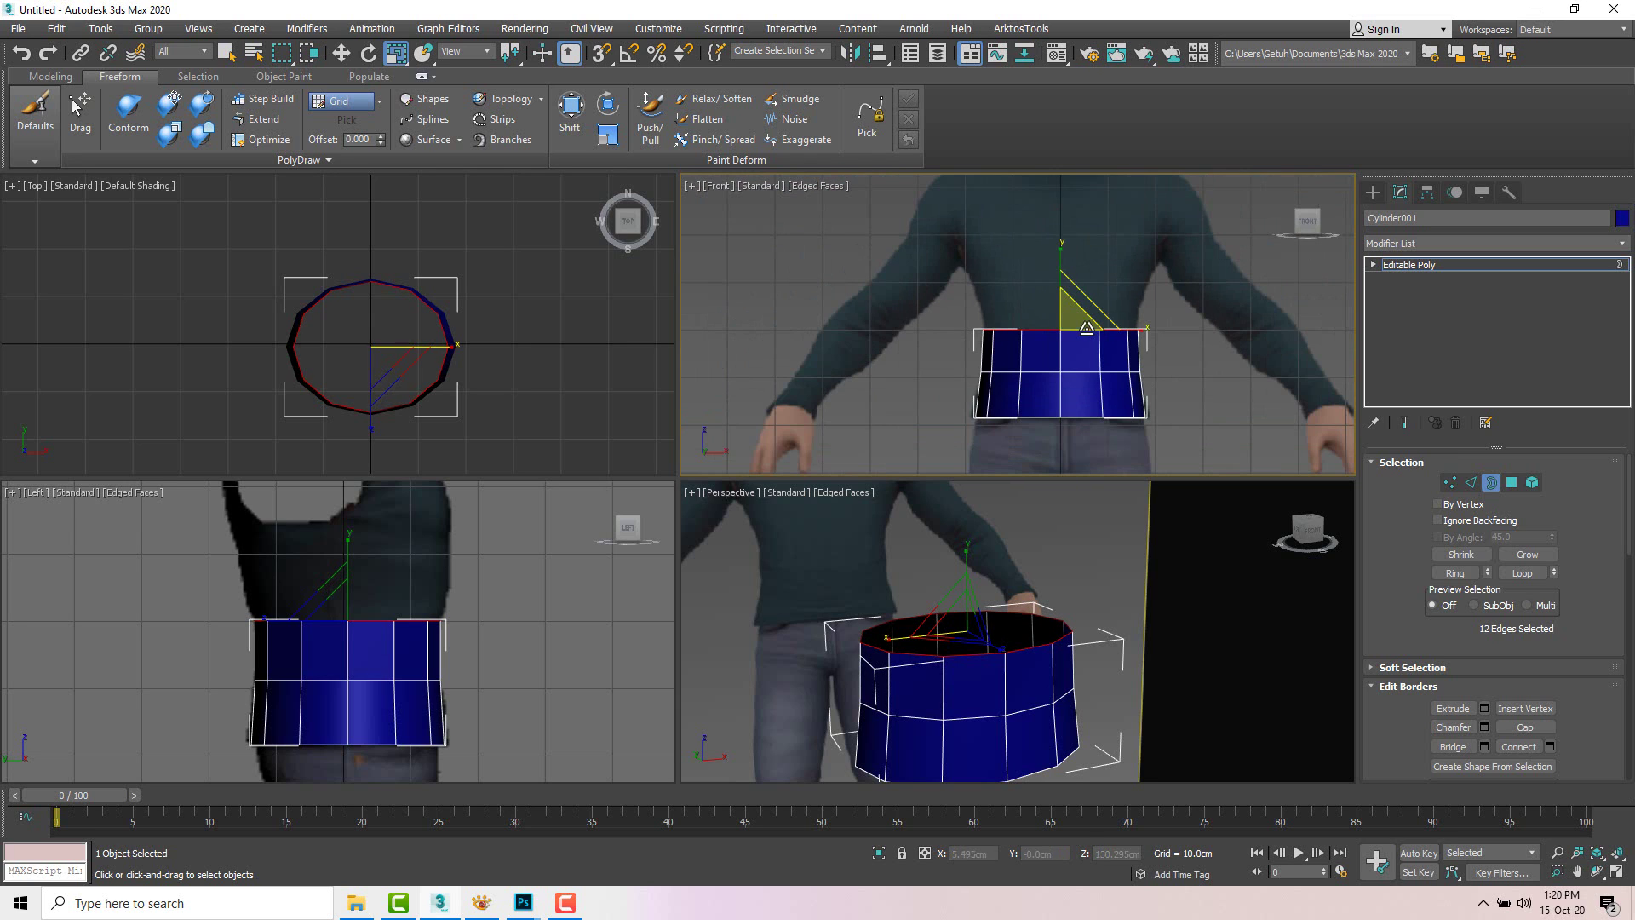
scroll(437, 573, "up", 5)
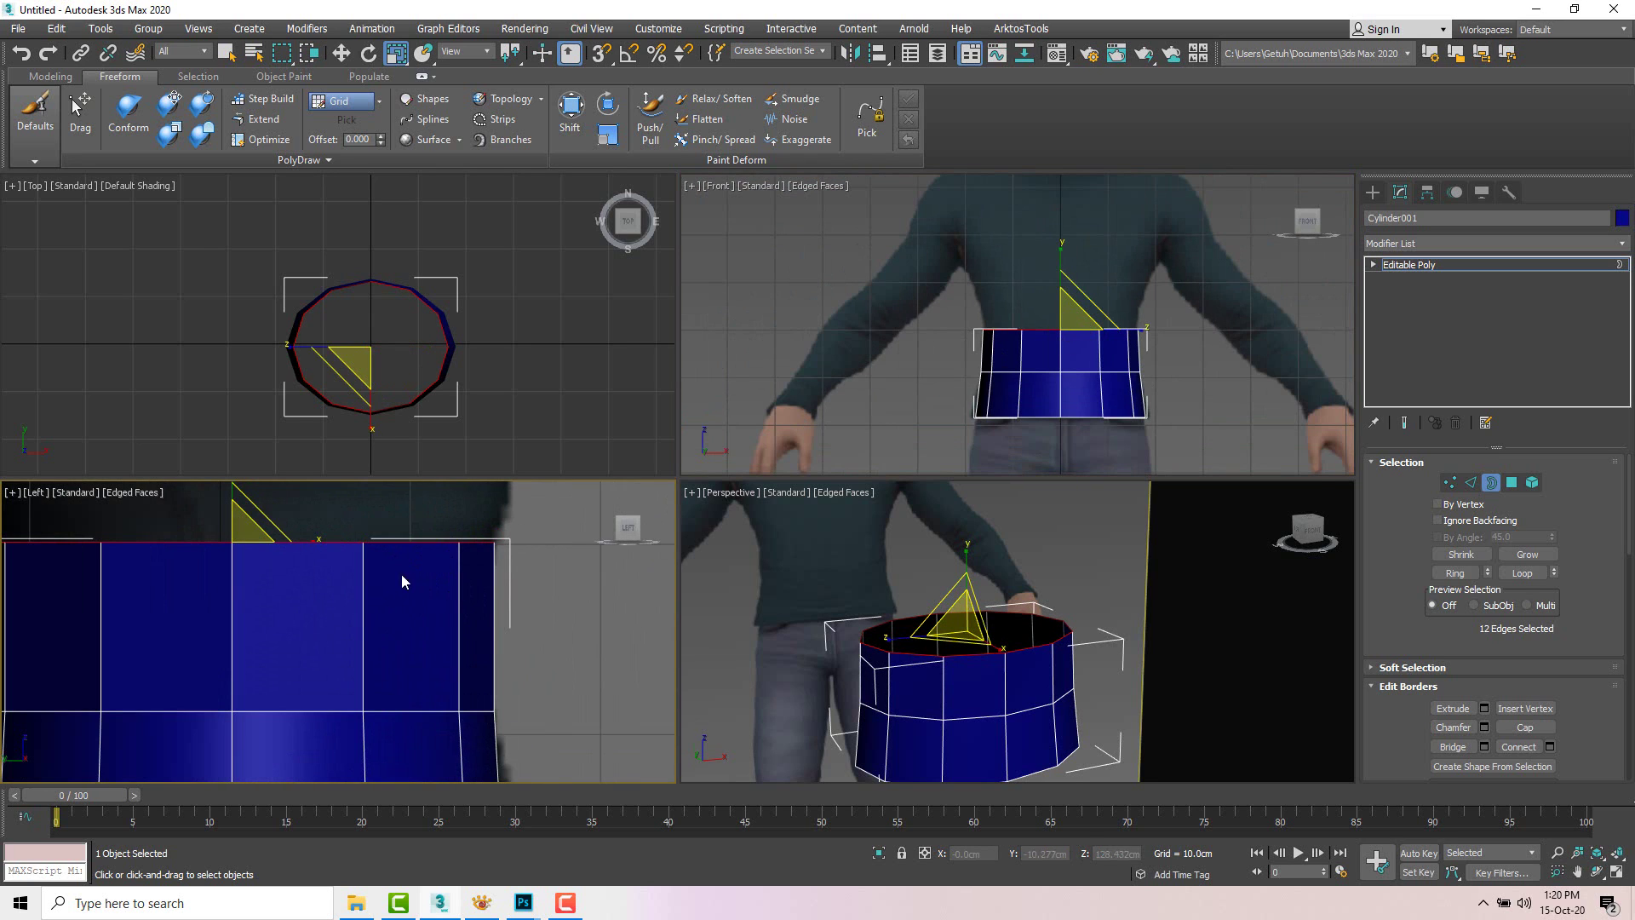
middle_click_drag(401, 577, 407, 596)
left_click_drag(362, 538, 360, 540)
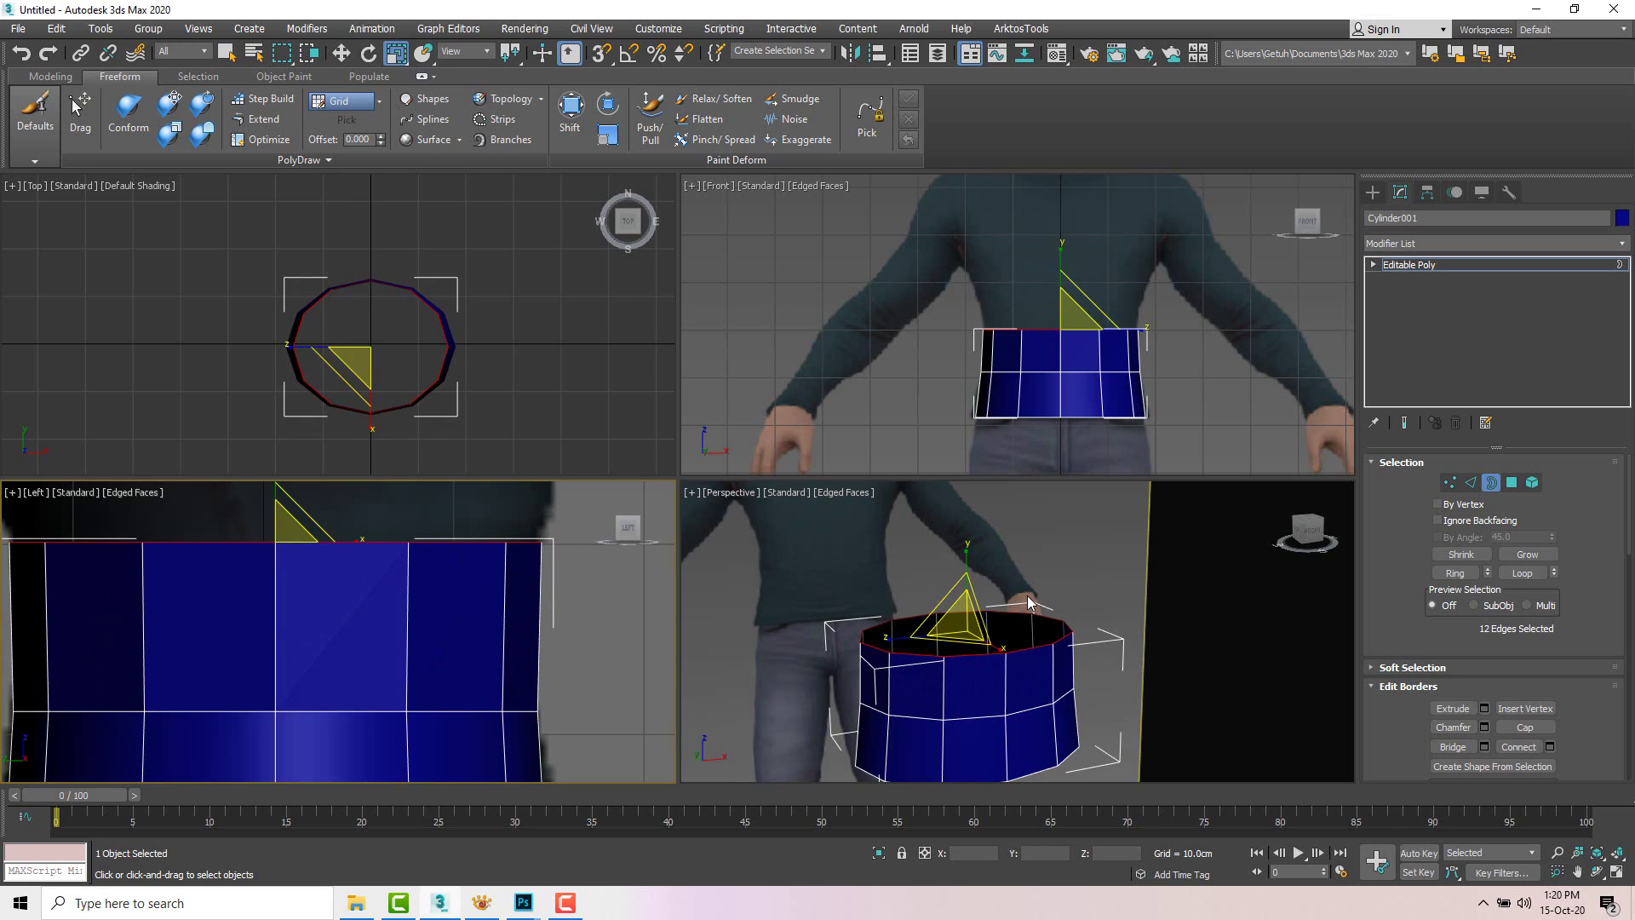
Step: Extrude the upper border straight up by about 10 cm to add a third ring of polygons
scroll(1028, 601, "down", 3)
key("w")
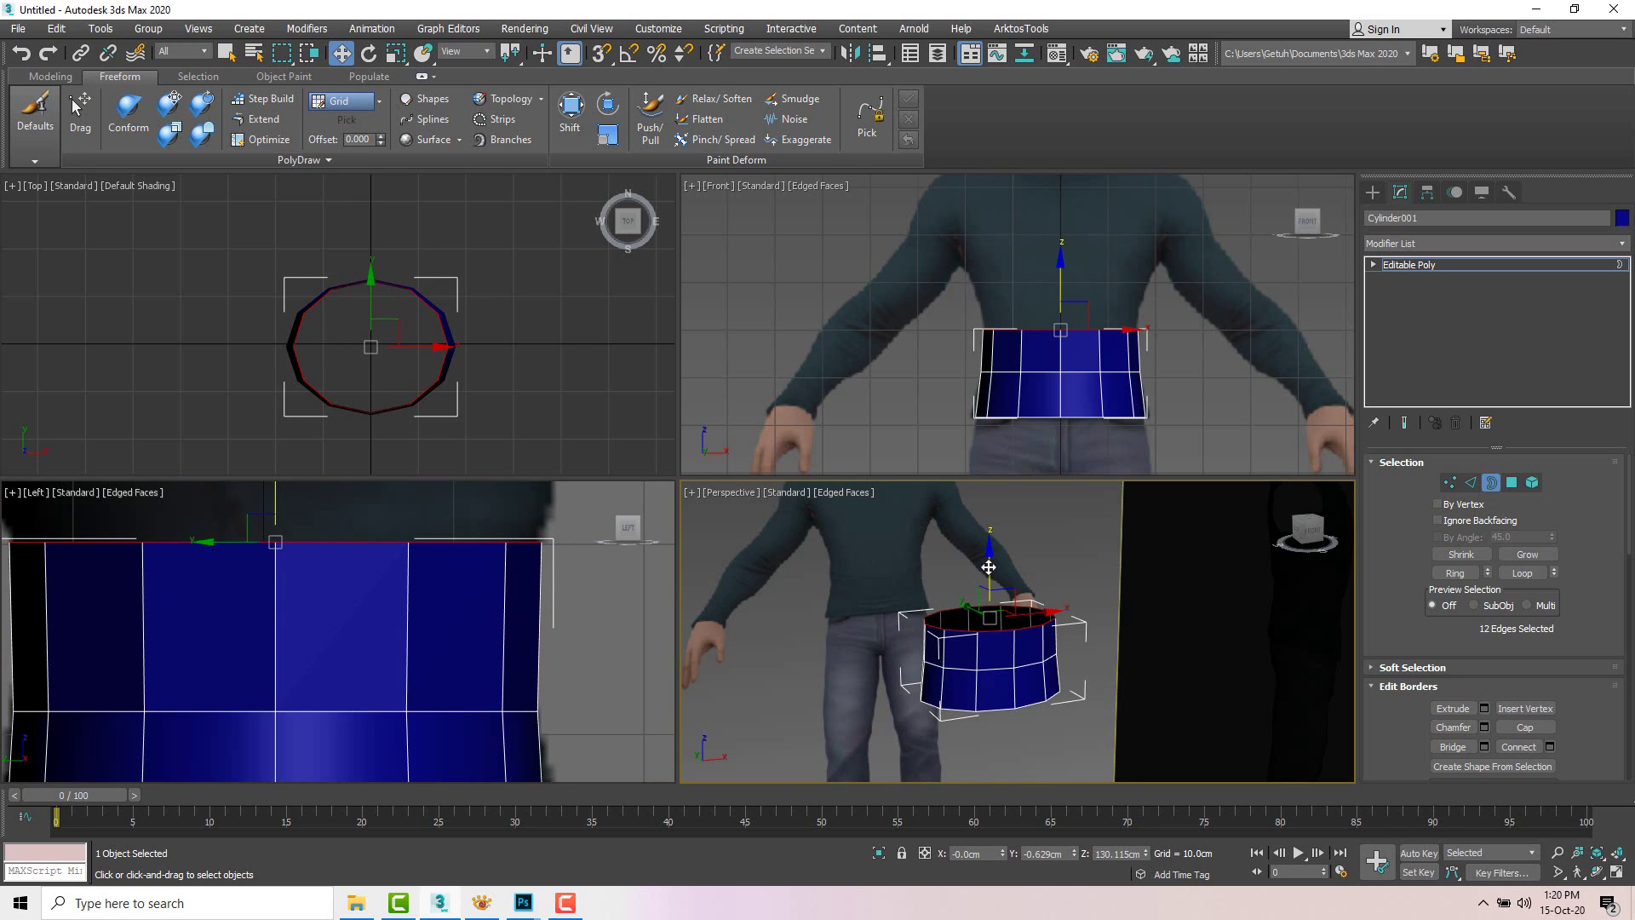
left_click_drag(988, 566, 988, 525)
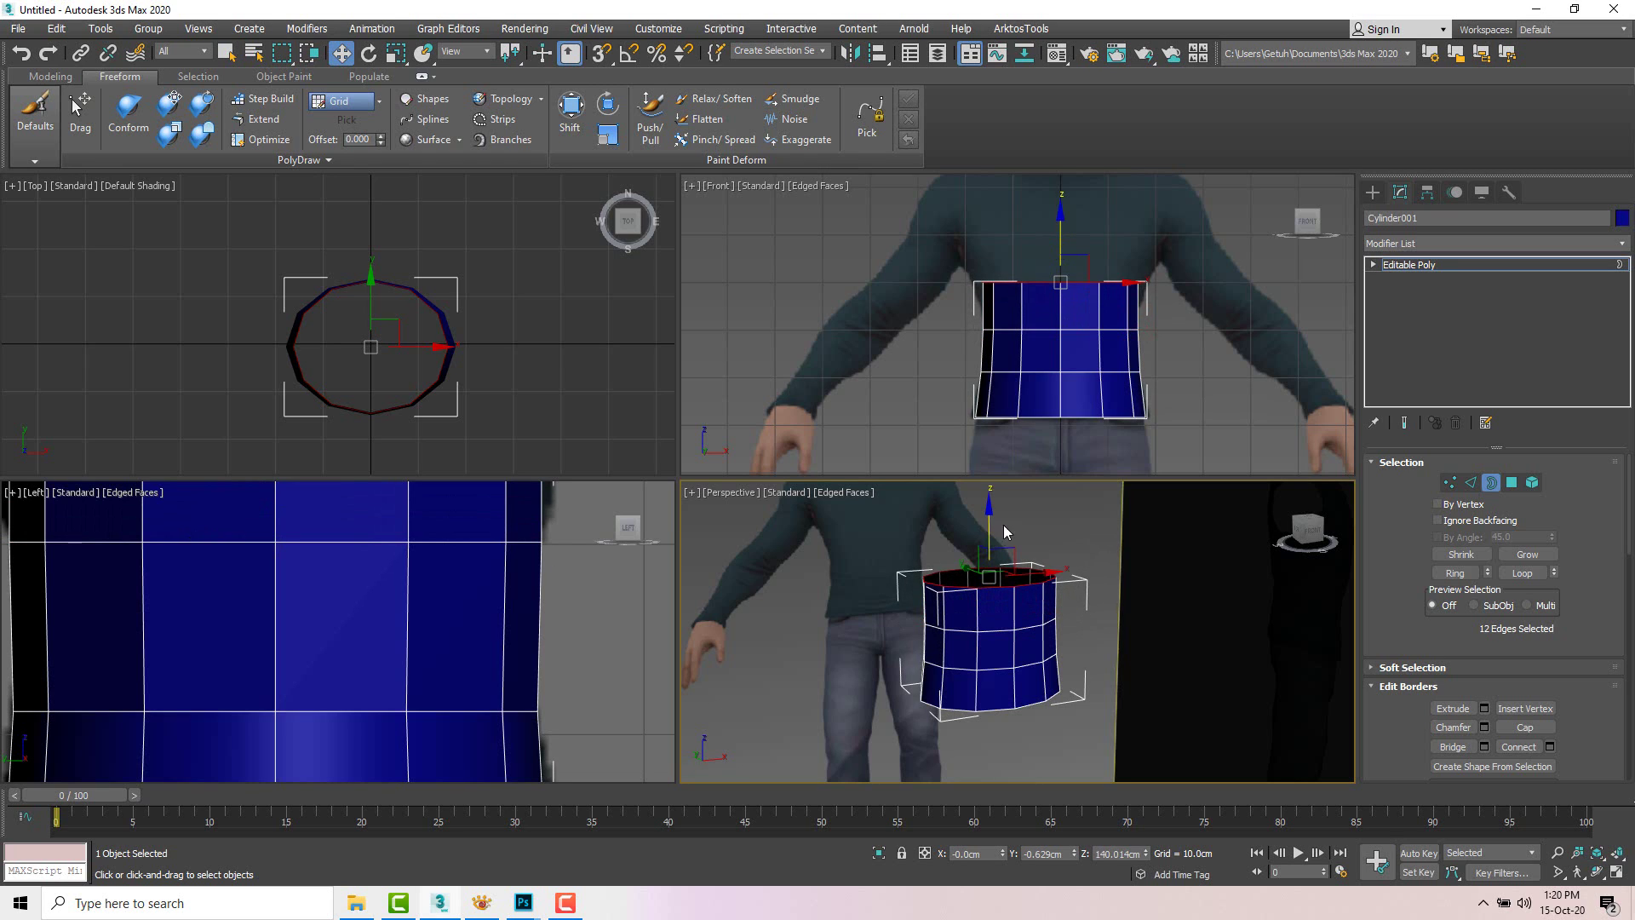
Step: Widen the third ring's upper border in the Front and Left views and shift it slightly in depth to follow the chest outline
scroll(543, 616, "down", 5)
middle_click_drag(516, 558, 508, 593)
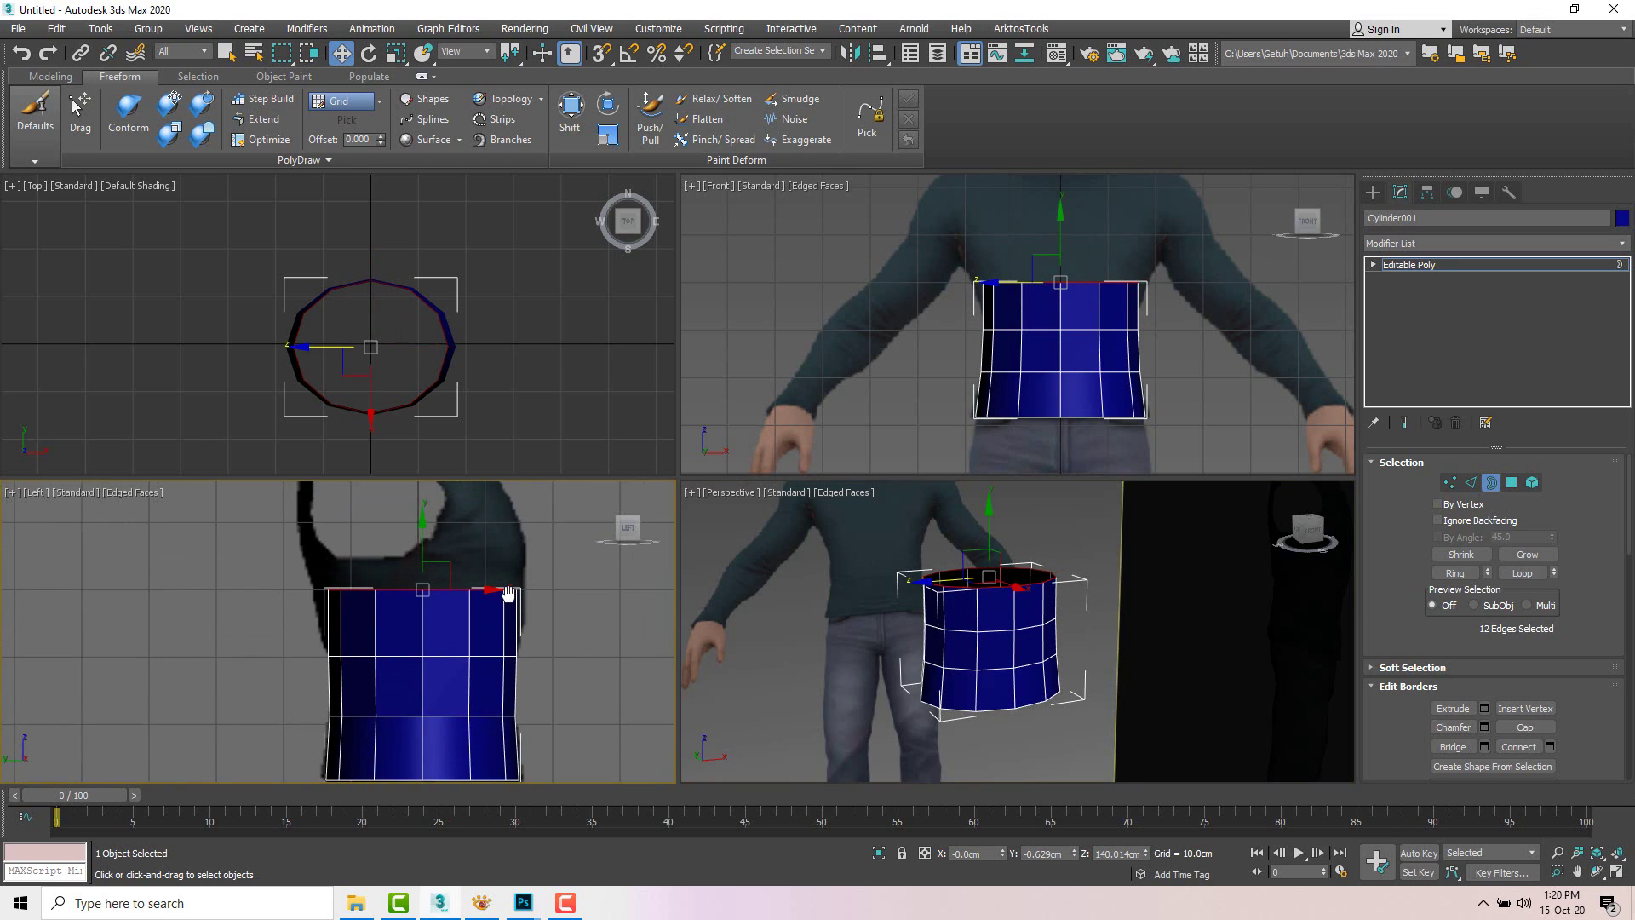
scroll(1116, 315, "up", 4)
key("r")
key("a")
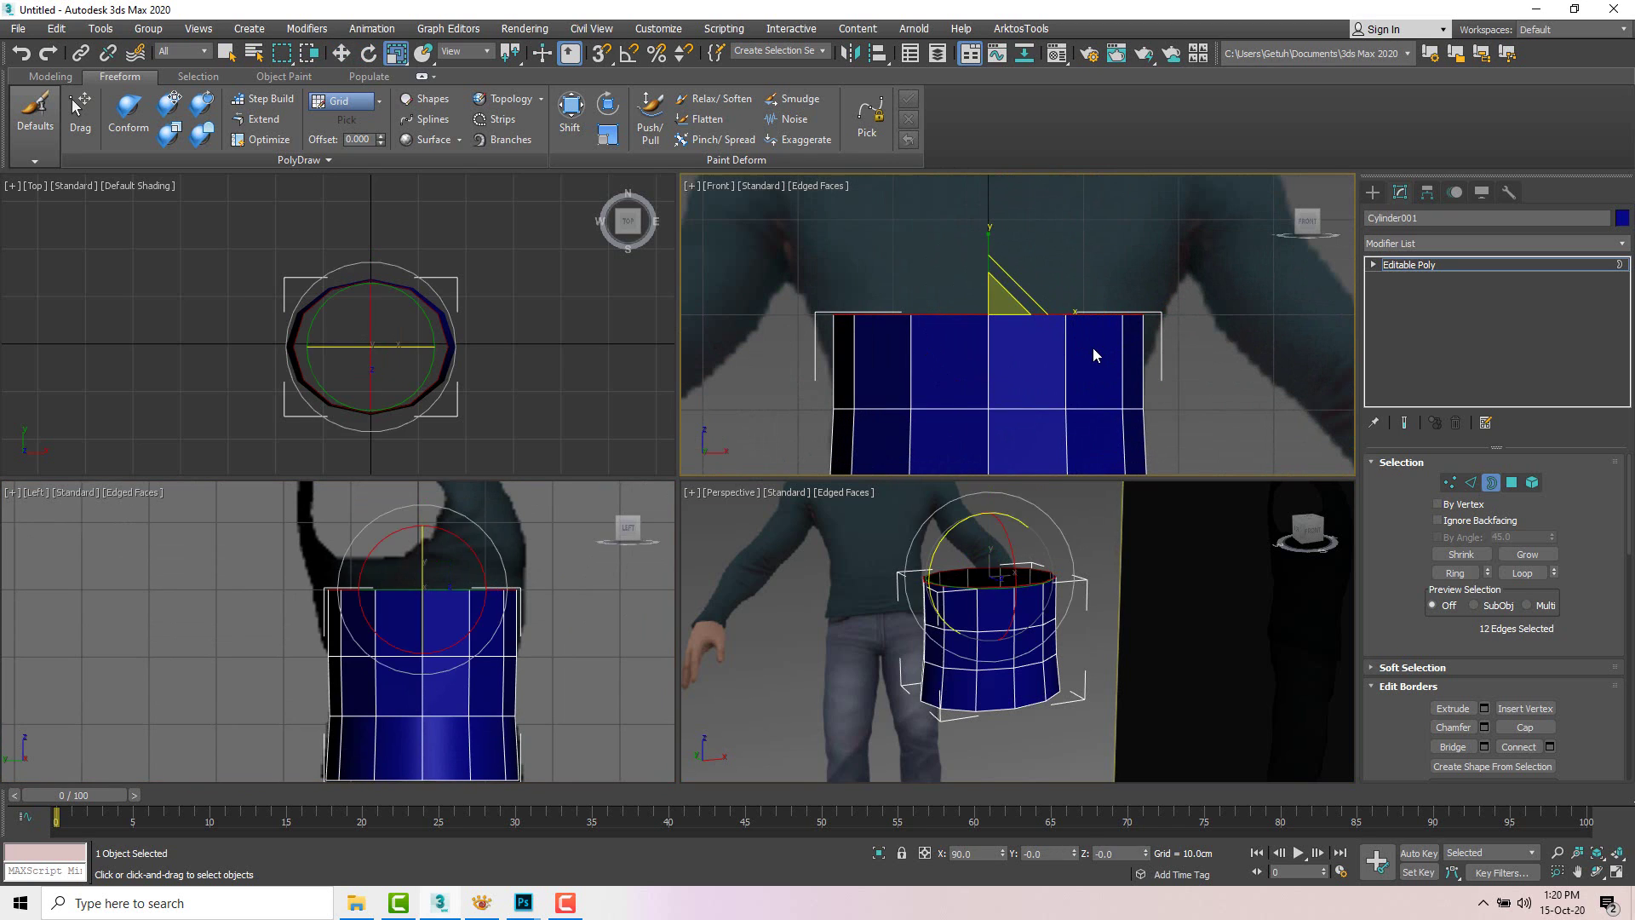
left_click_drag(1070, 314, 1073, 313)
middle_click_drag(393, 621, 392, 645)
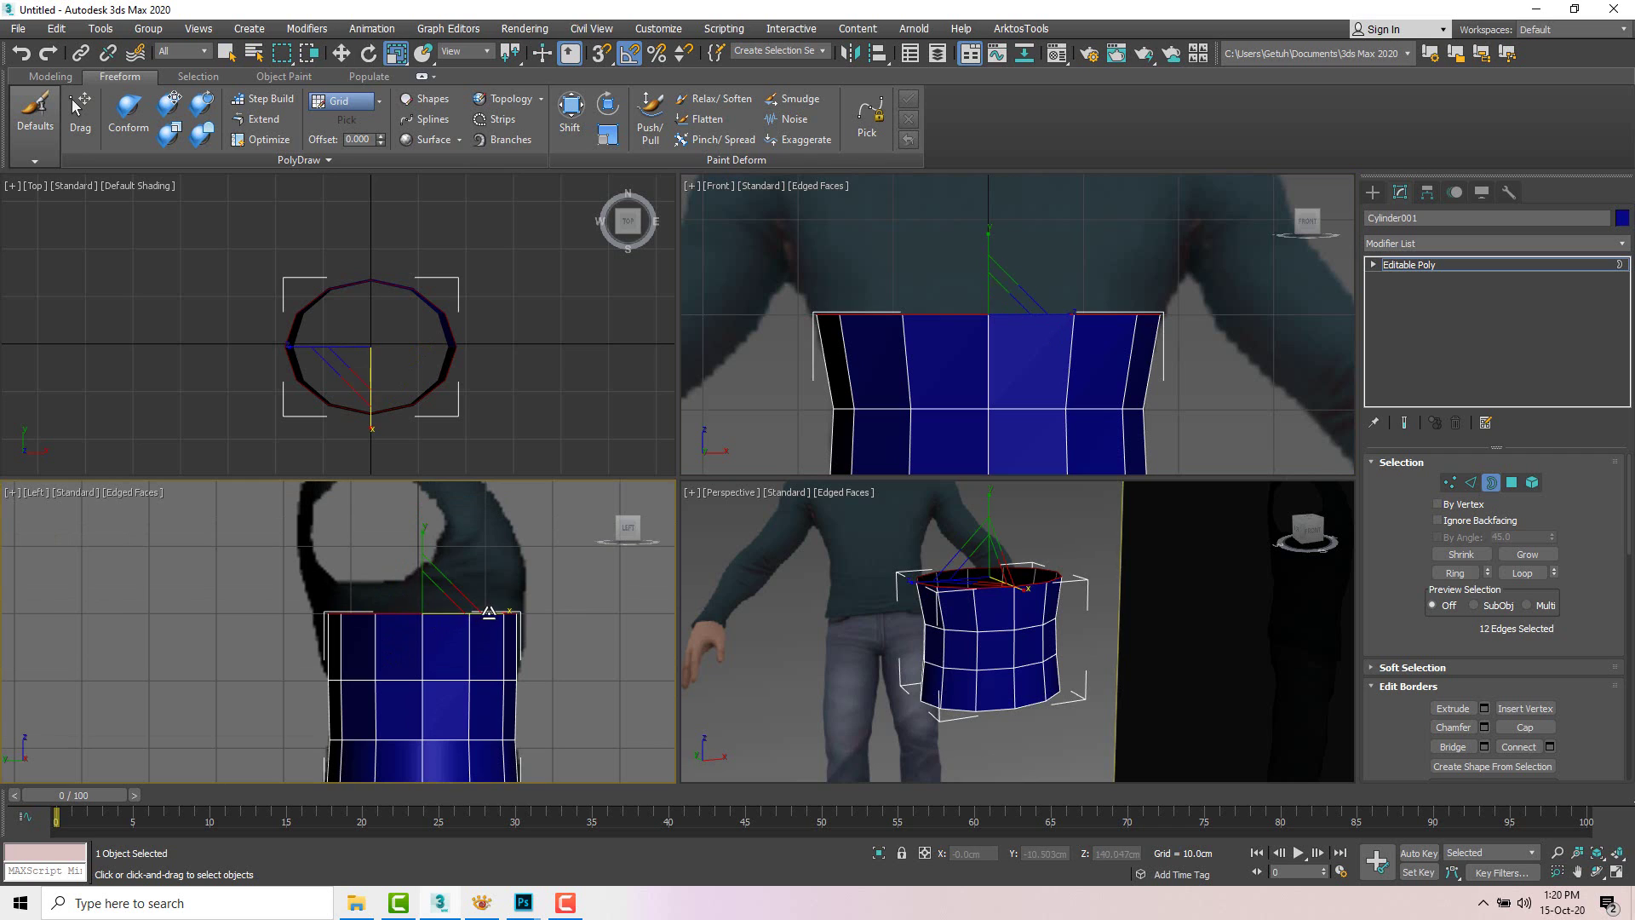
left_click_drag(491, 611, 458, 610)
key("w")
middle_click_drag(1005, 615, 981, 588, "alt")
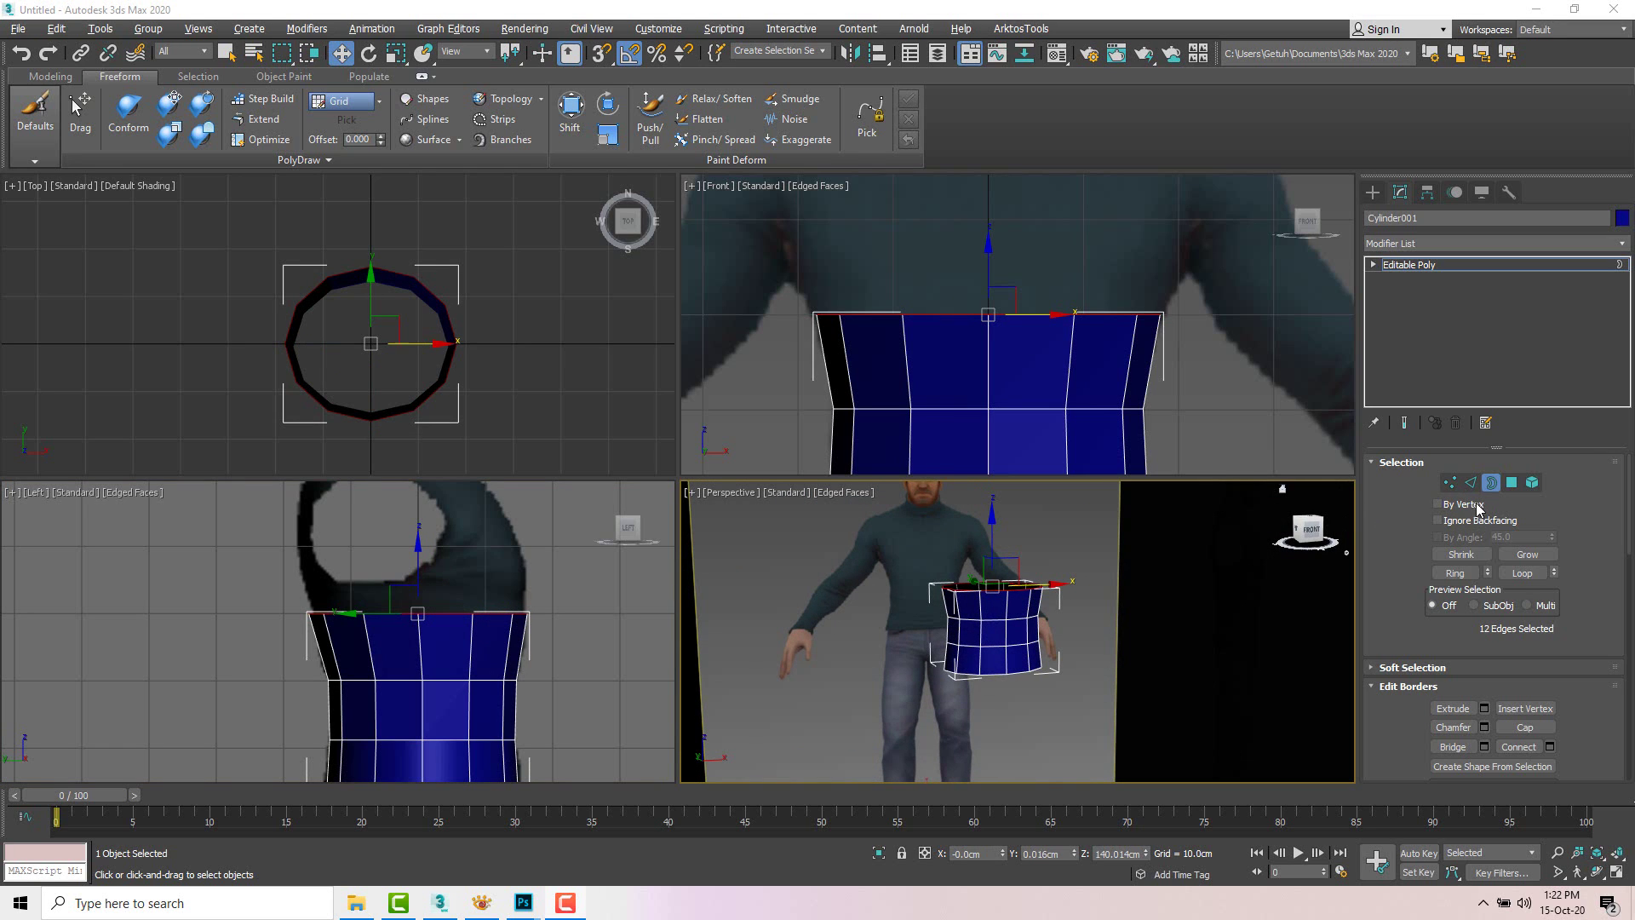
Step: Select the six edges along the front half of the torso's upper rim
left_click(1473, 484)
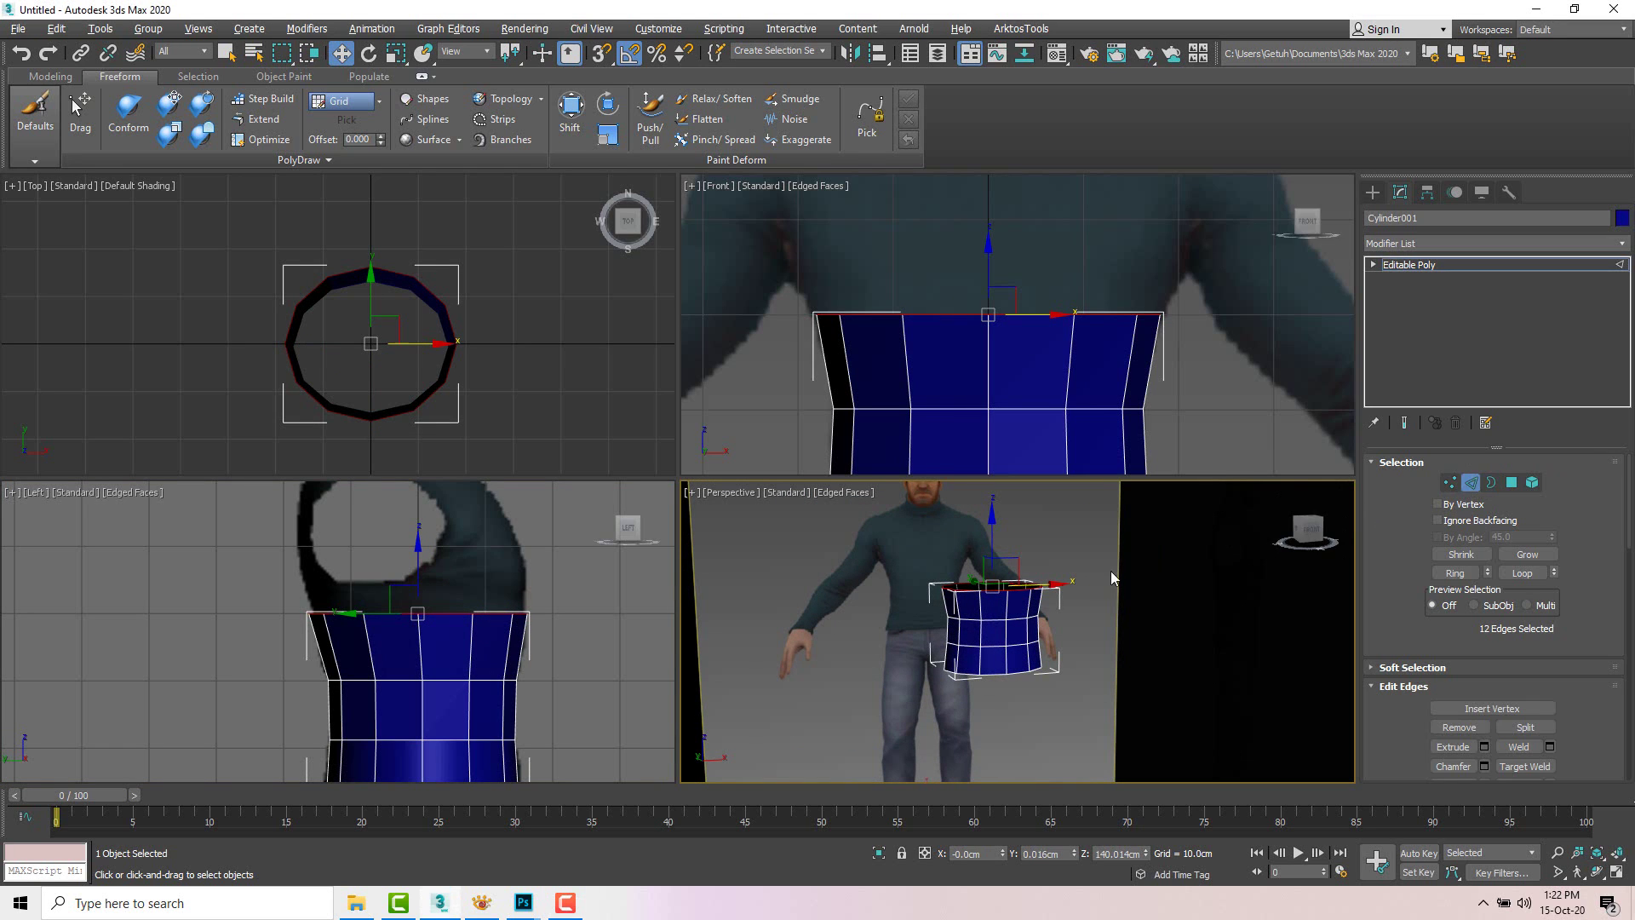
middle_click_drag(1111, 571, 1145, 598, "alt")
scroll(986, 611, "up", 3)
left_click(1145, 598)
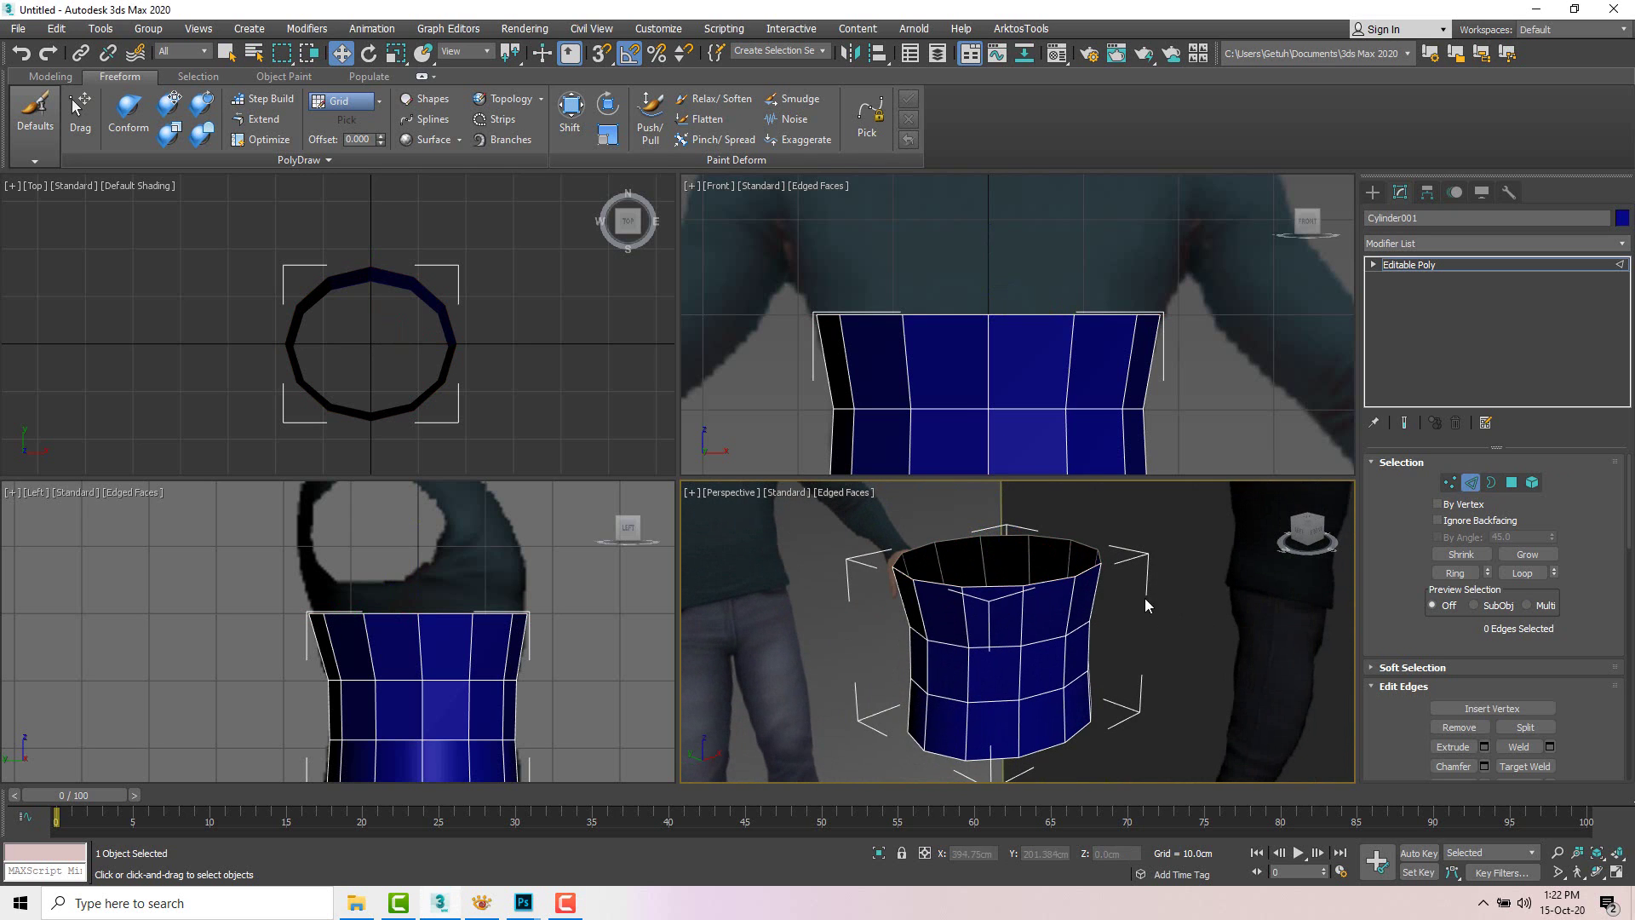
left_click(988, 588)
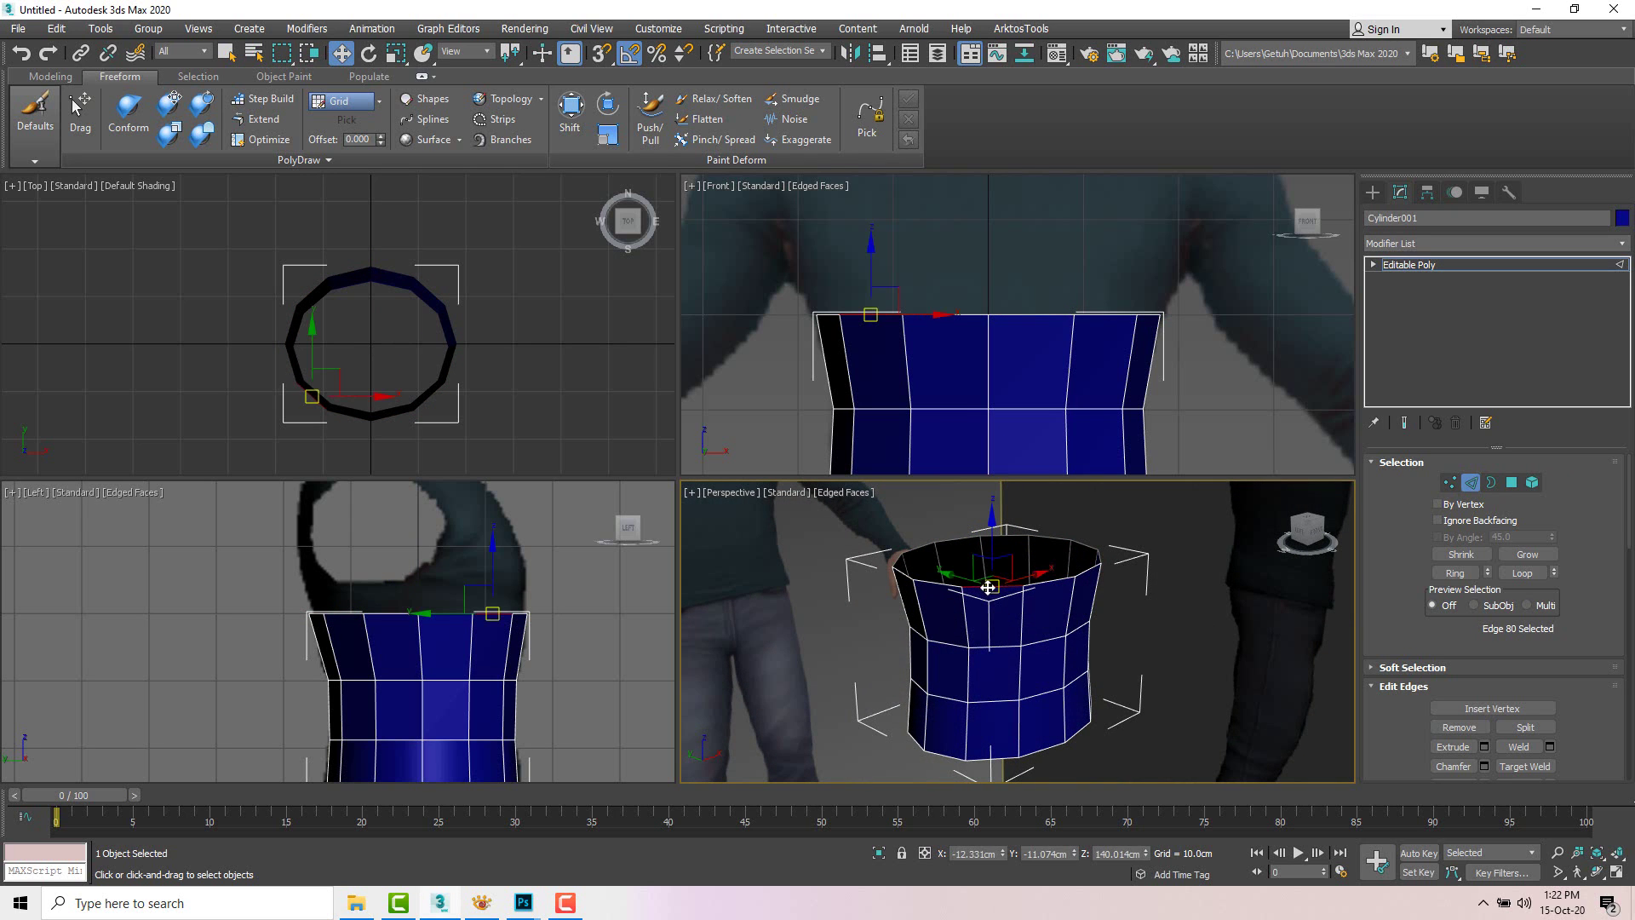
left_click(938, 583, "ctrl")
middle_click_drag(937, 584, 969, 614, "alt")
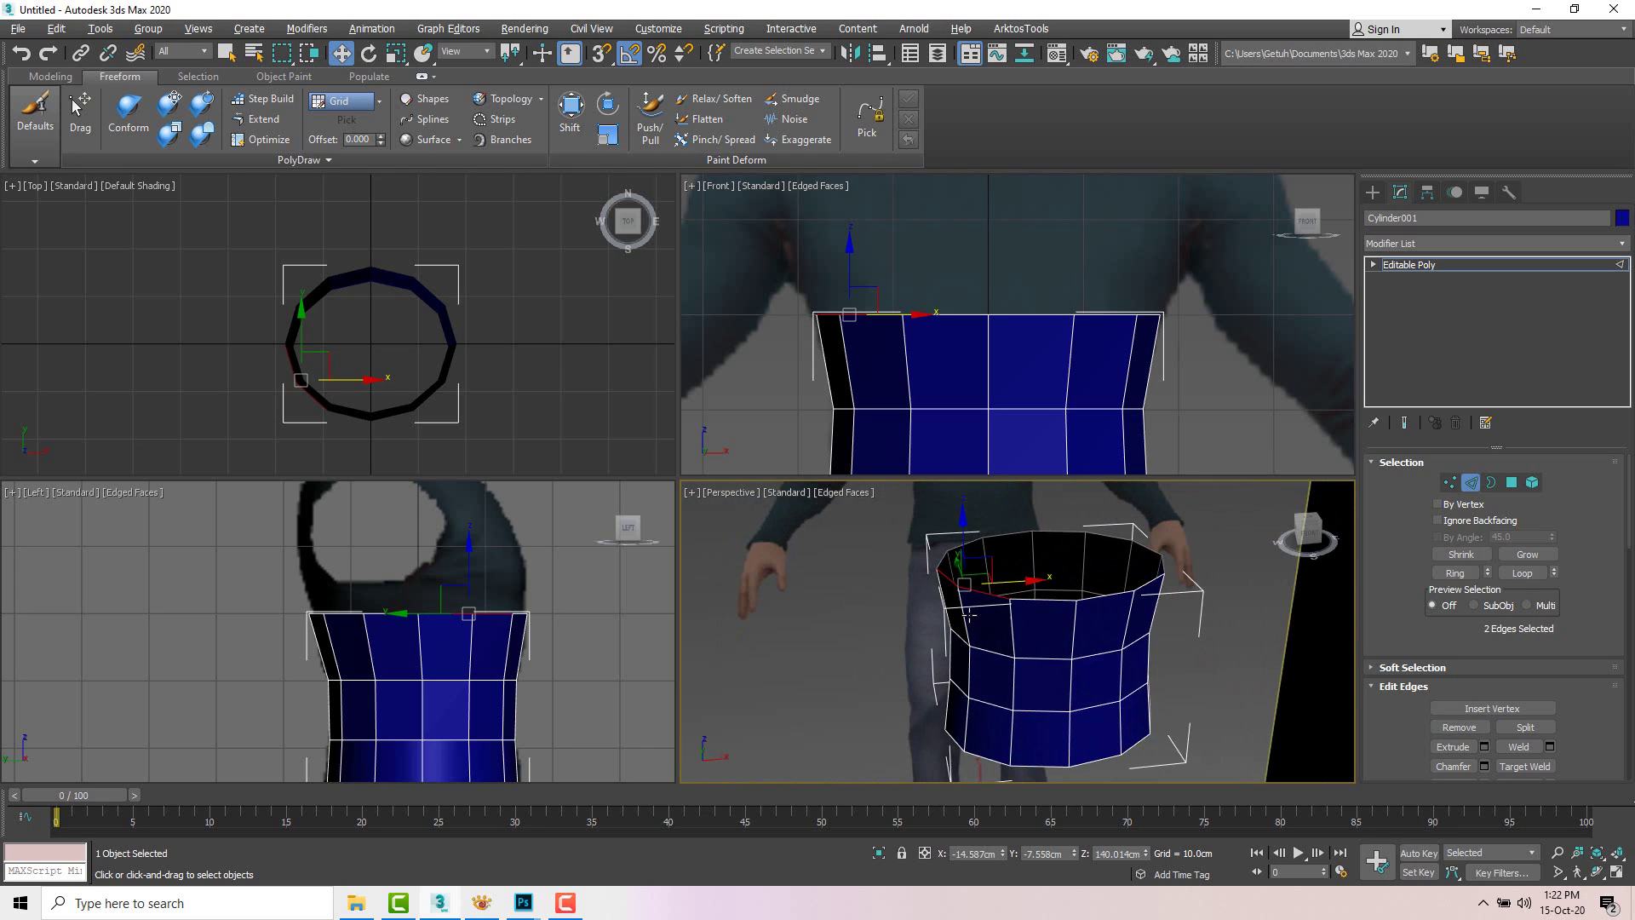
left_click(1043, 600, "ctrl")
left_click(1102, 594, "ctrl")
middle_click_drag(1102, 593, 1252, 673, "alt")
left_click(1131, 629, "ctrl")
left_click(1167, 588, "ctrl")
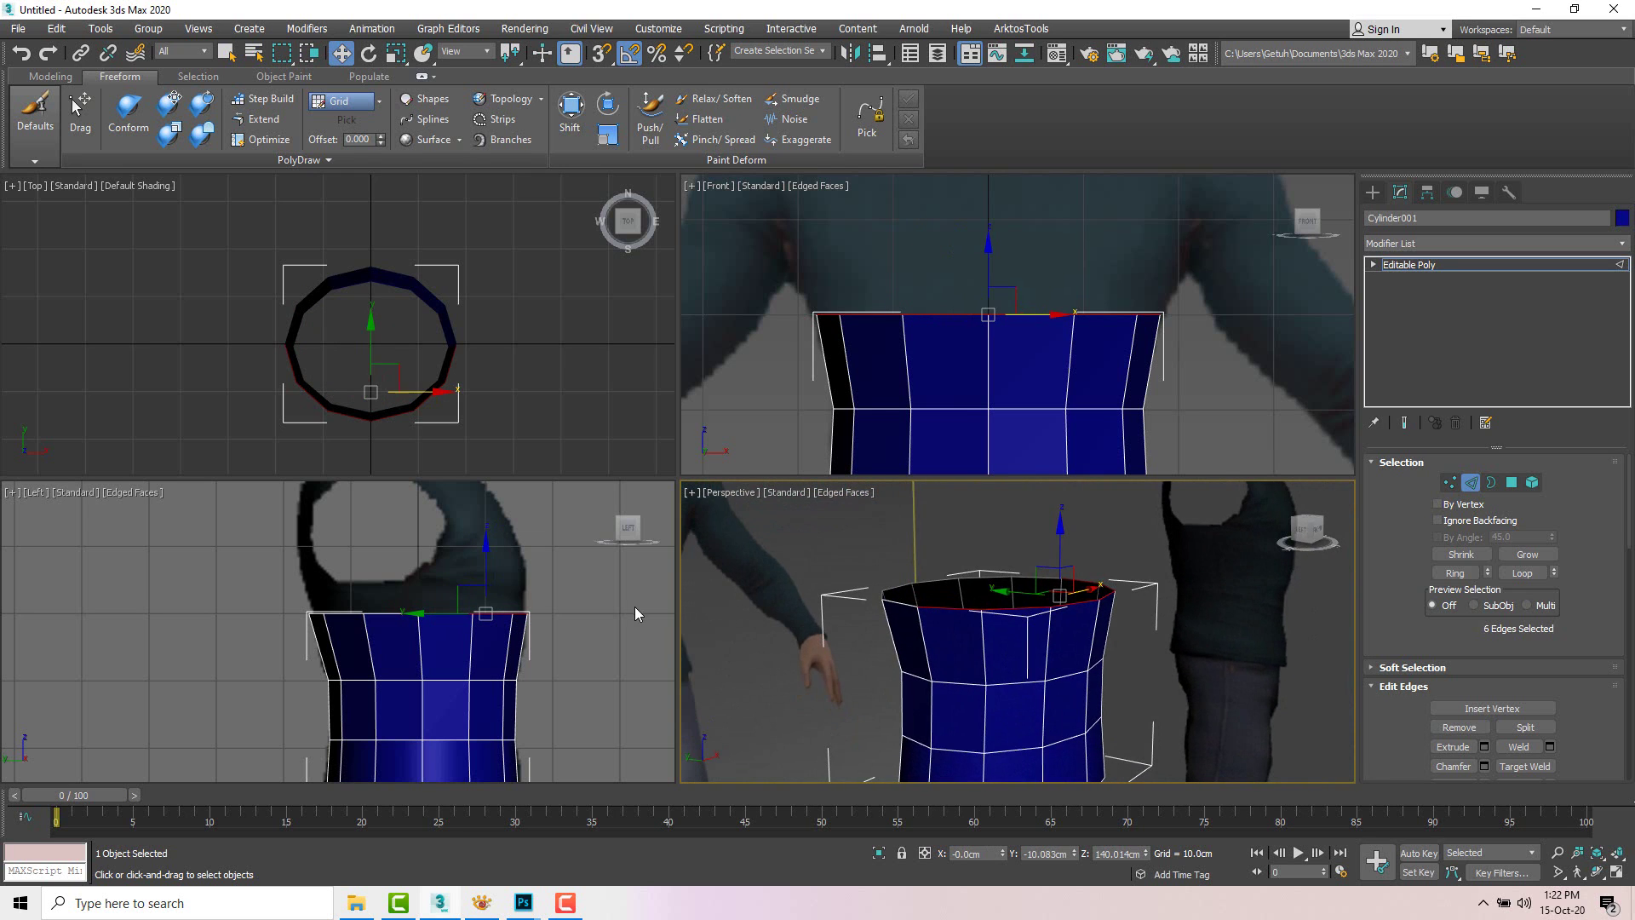
Step: Extrude the six front edges up by about 7.5 cm and widen them in the Front view to follow the chest toward the armpits
left_click_drag(478, 569, 490, 516, "shift")
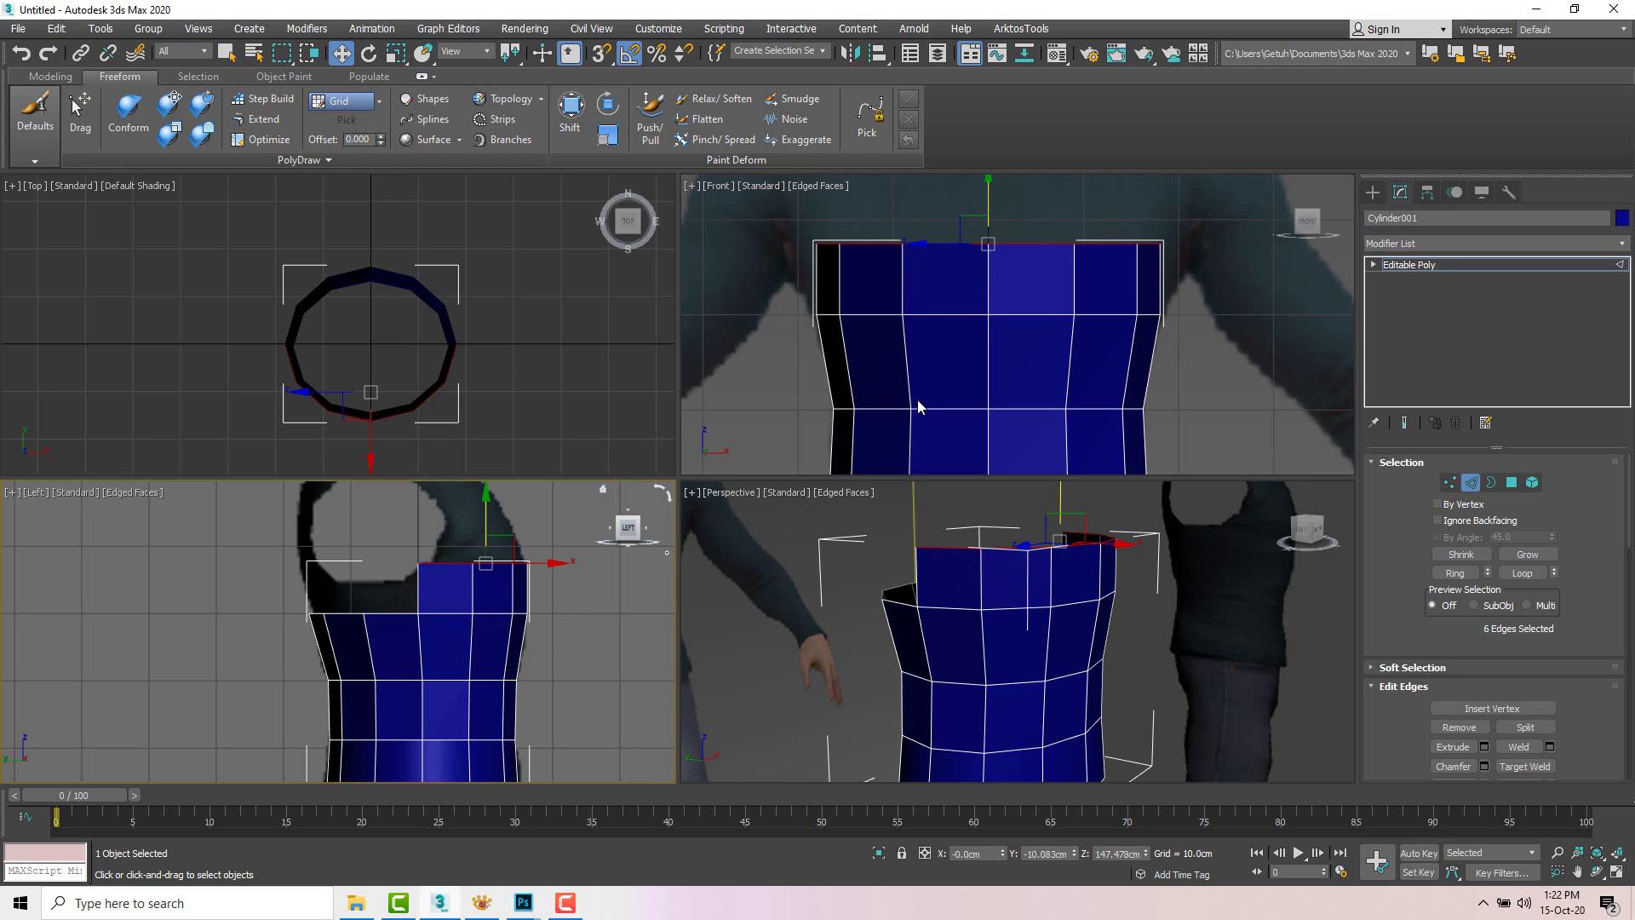
scroll(945, 380, "down", 3)
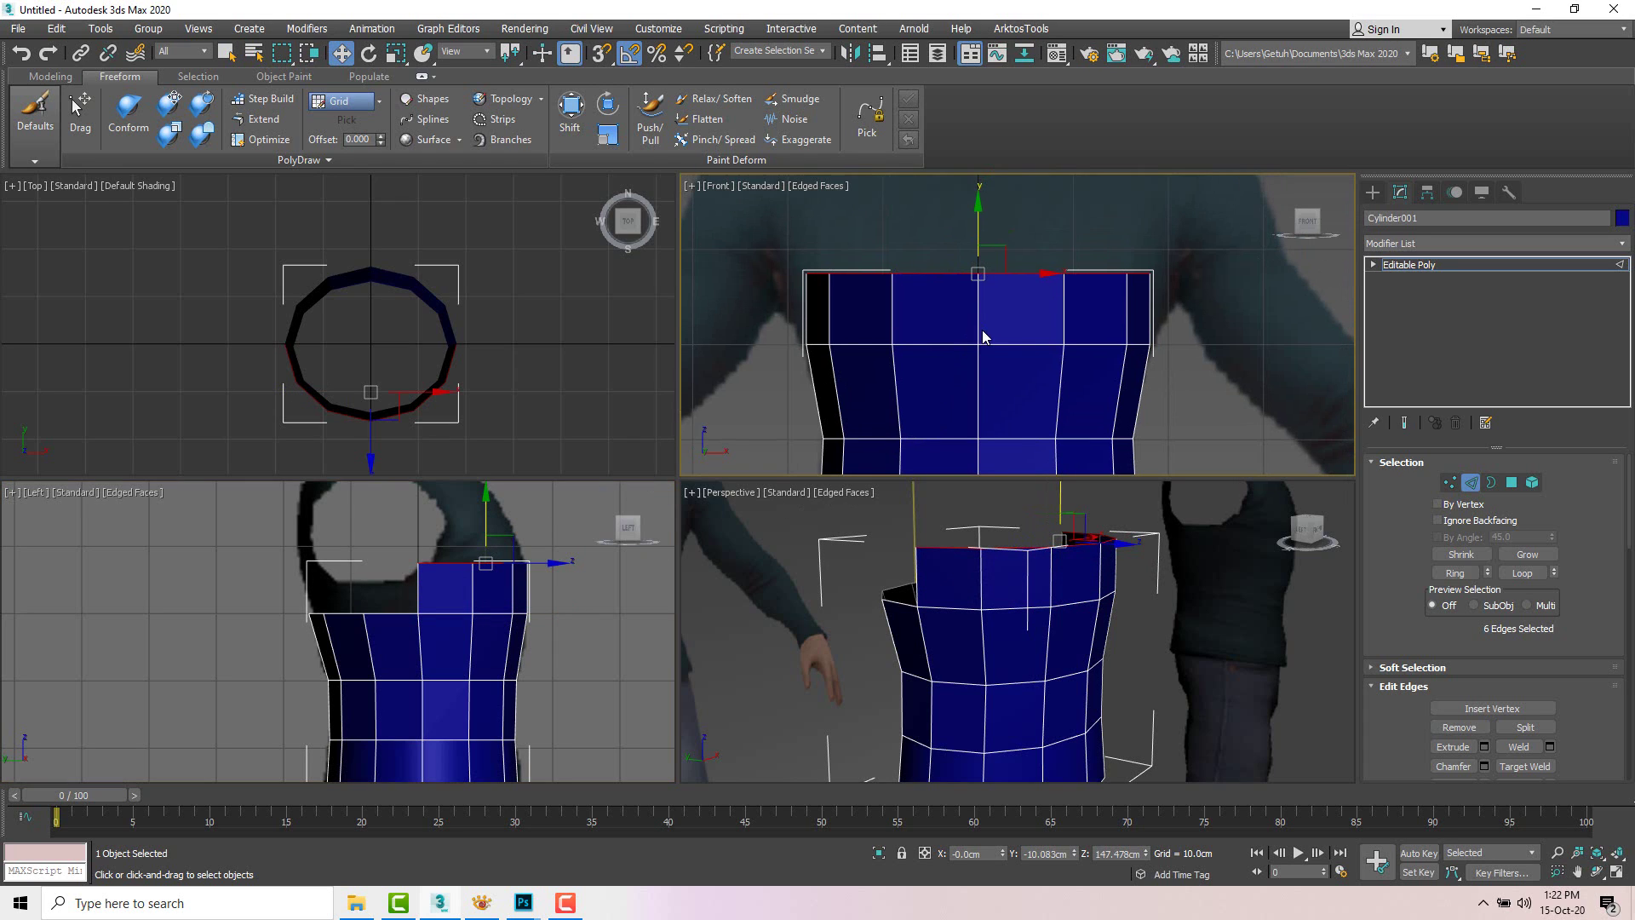
key("r")
left_click_drag(1041, 288, 1050, 287)
scroll(475, 545, "up", 3)
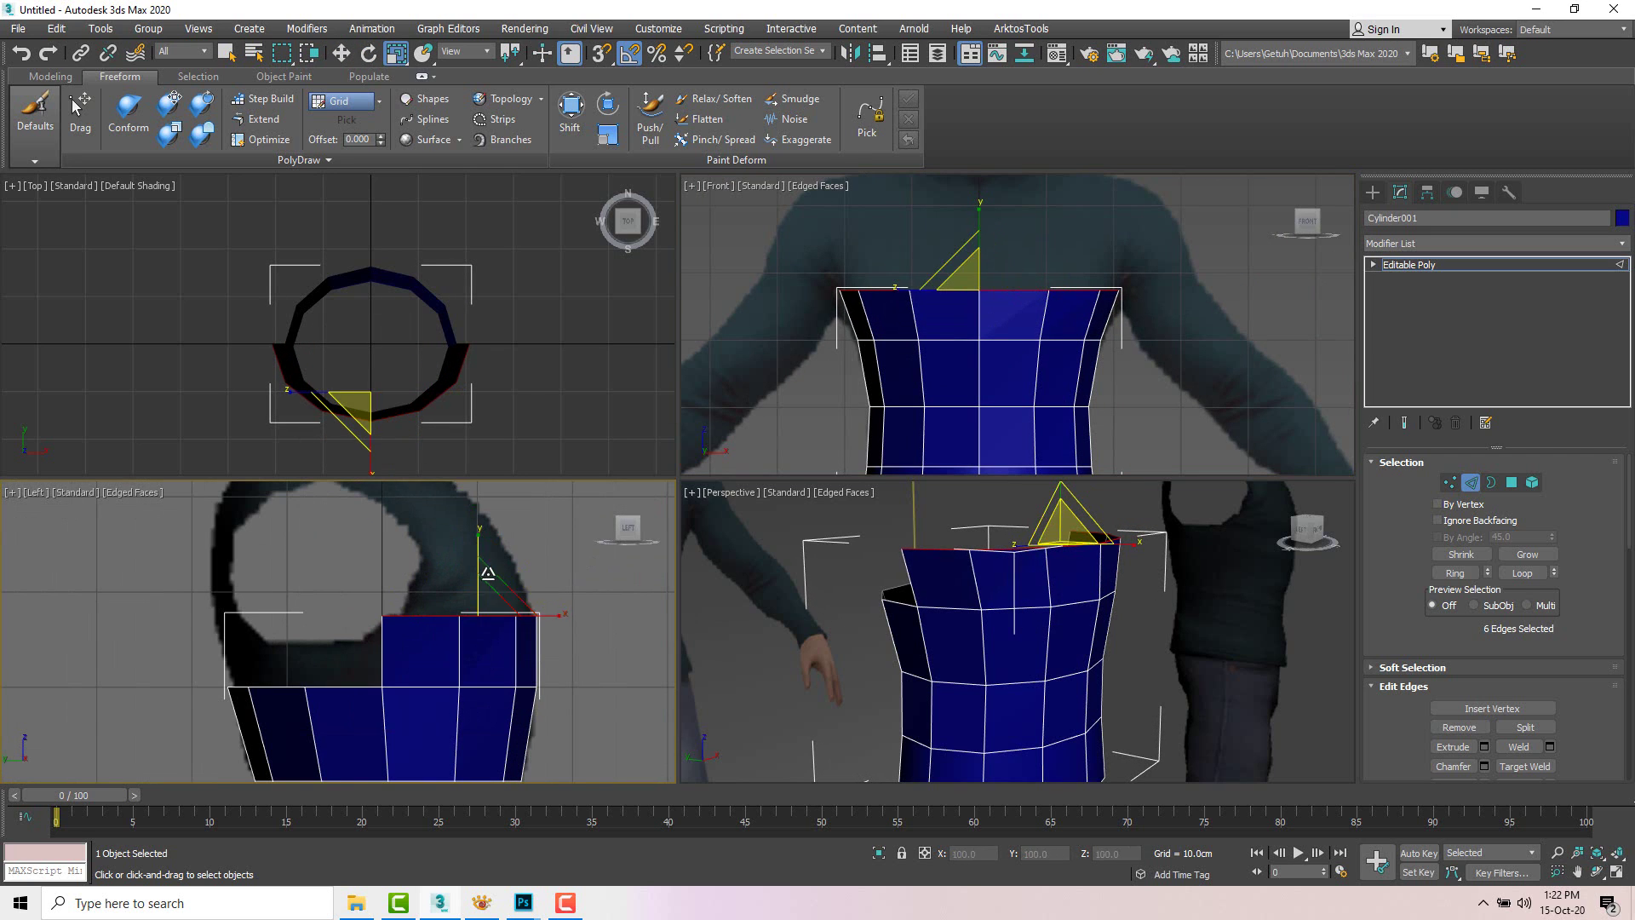
Step: Reposition the upper vertices of the new front row in the Left view so its rim slopes down from the chest to the armhole
key("w")
key("1")
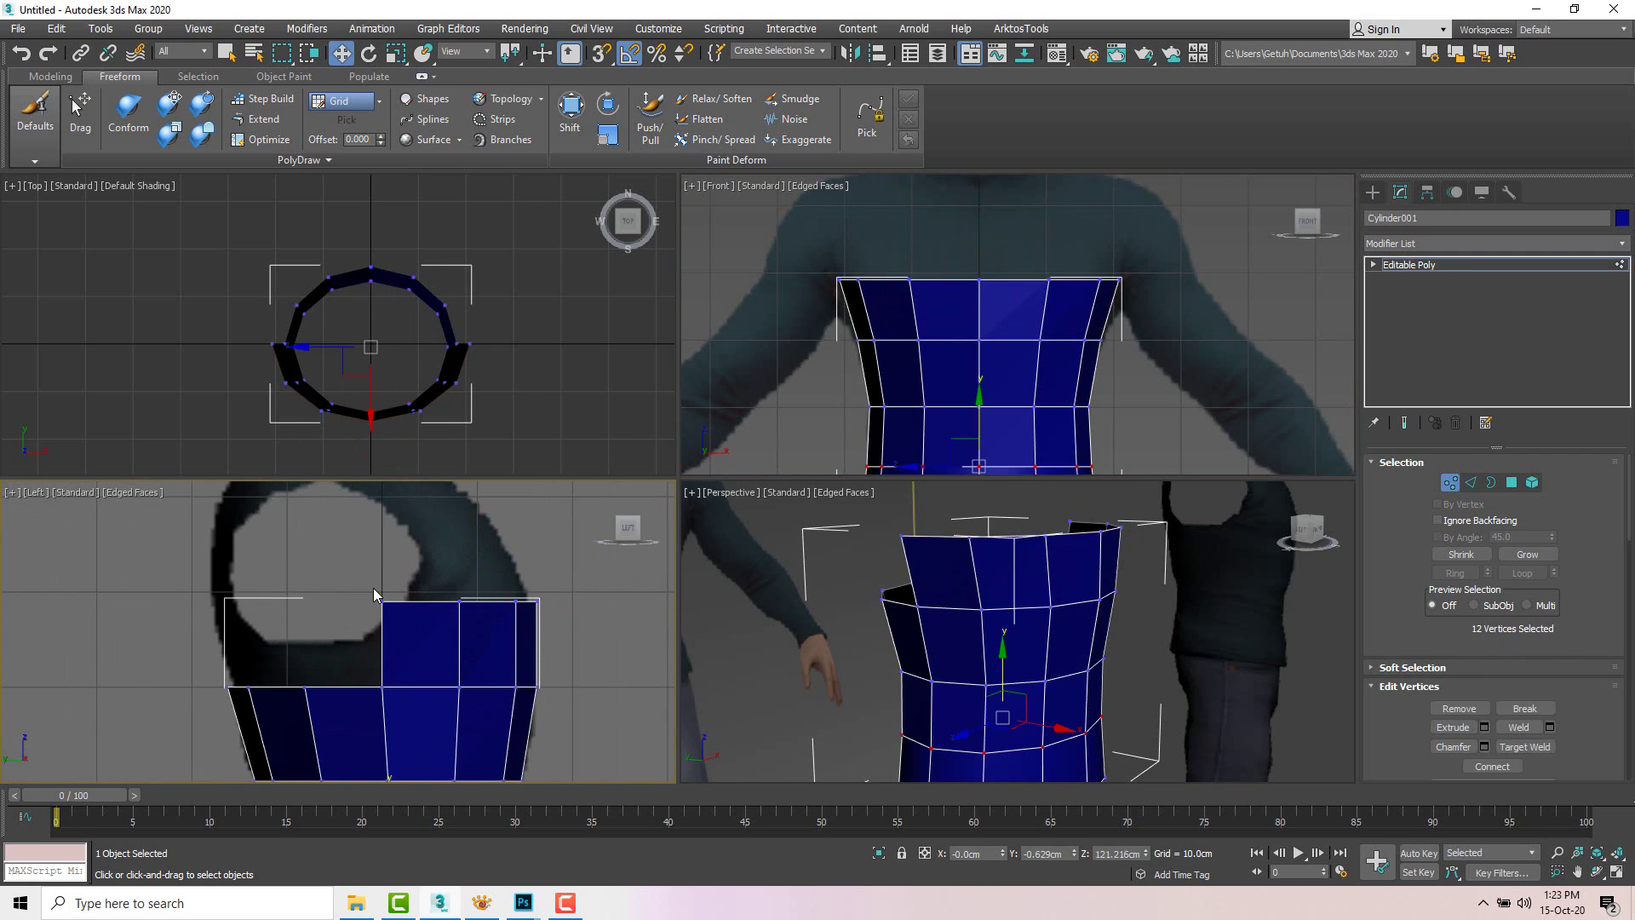
left_click_drag(366, 587, 548, 567)
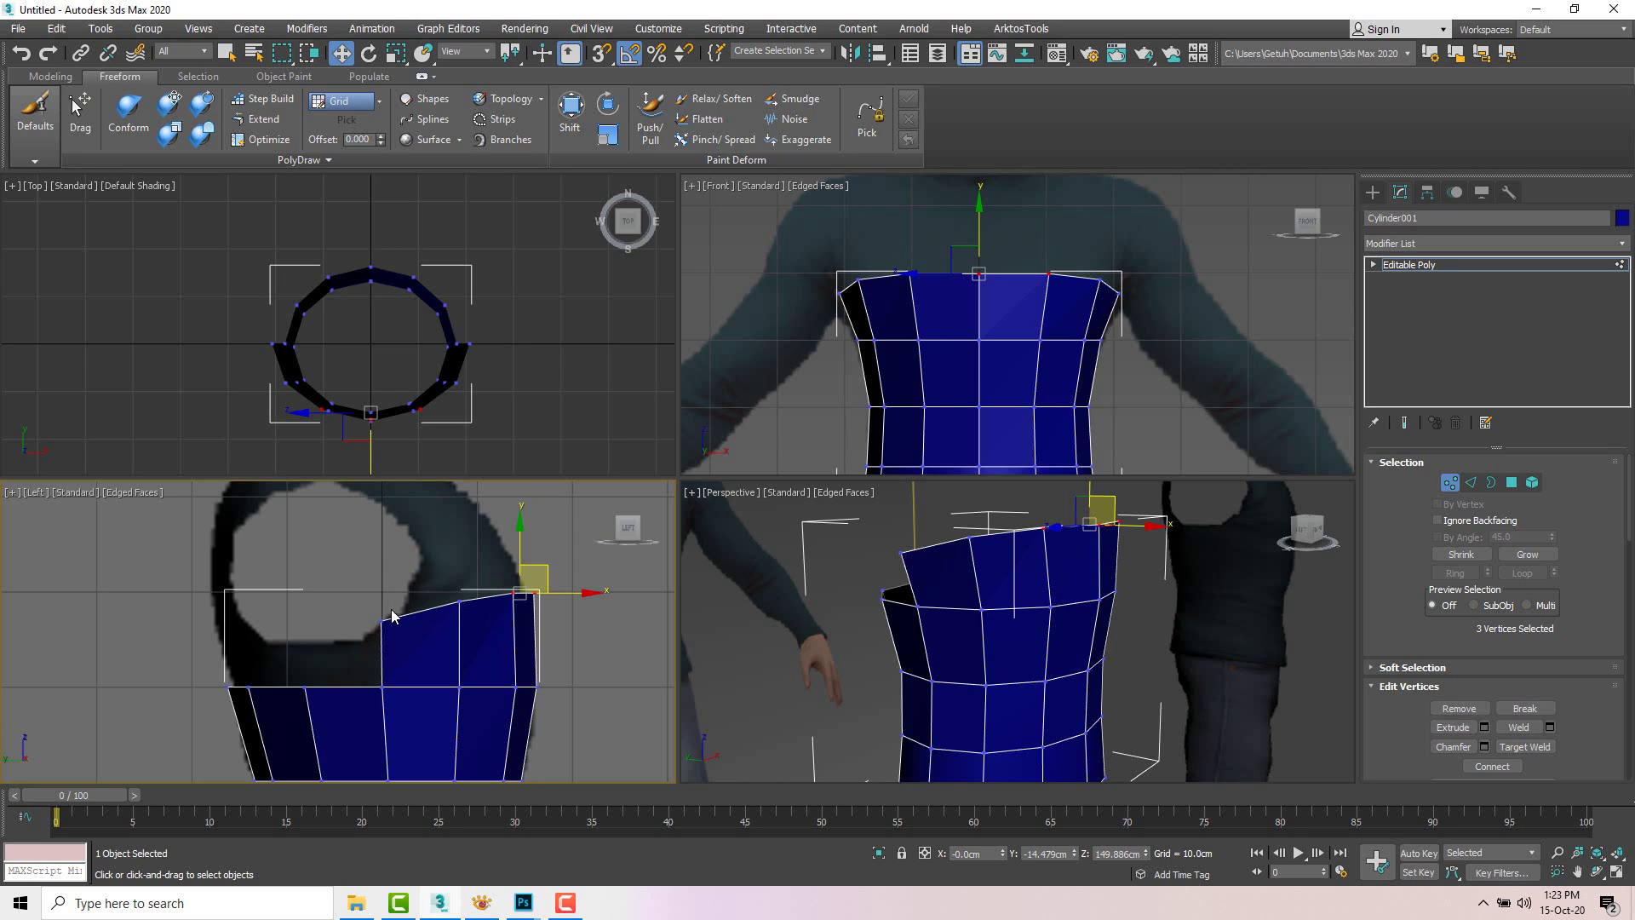
mouse_move(392, 612)
left_mouse_down()
mouse_move(398, 629)
mouse_move(419, 597)
left_mouse_up()
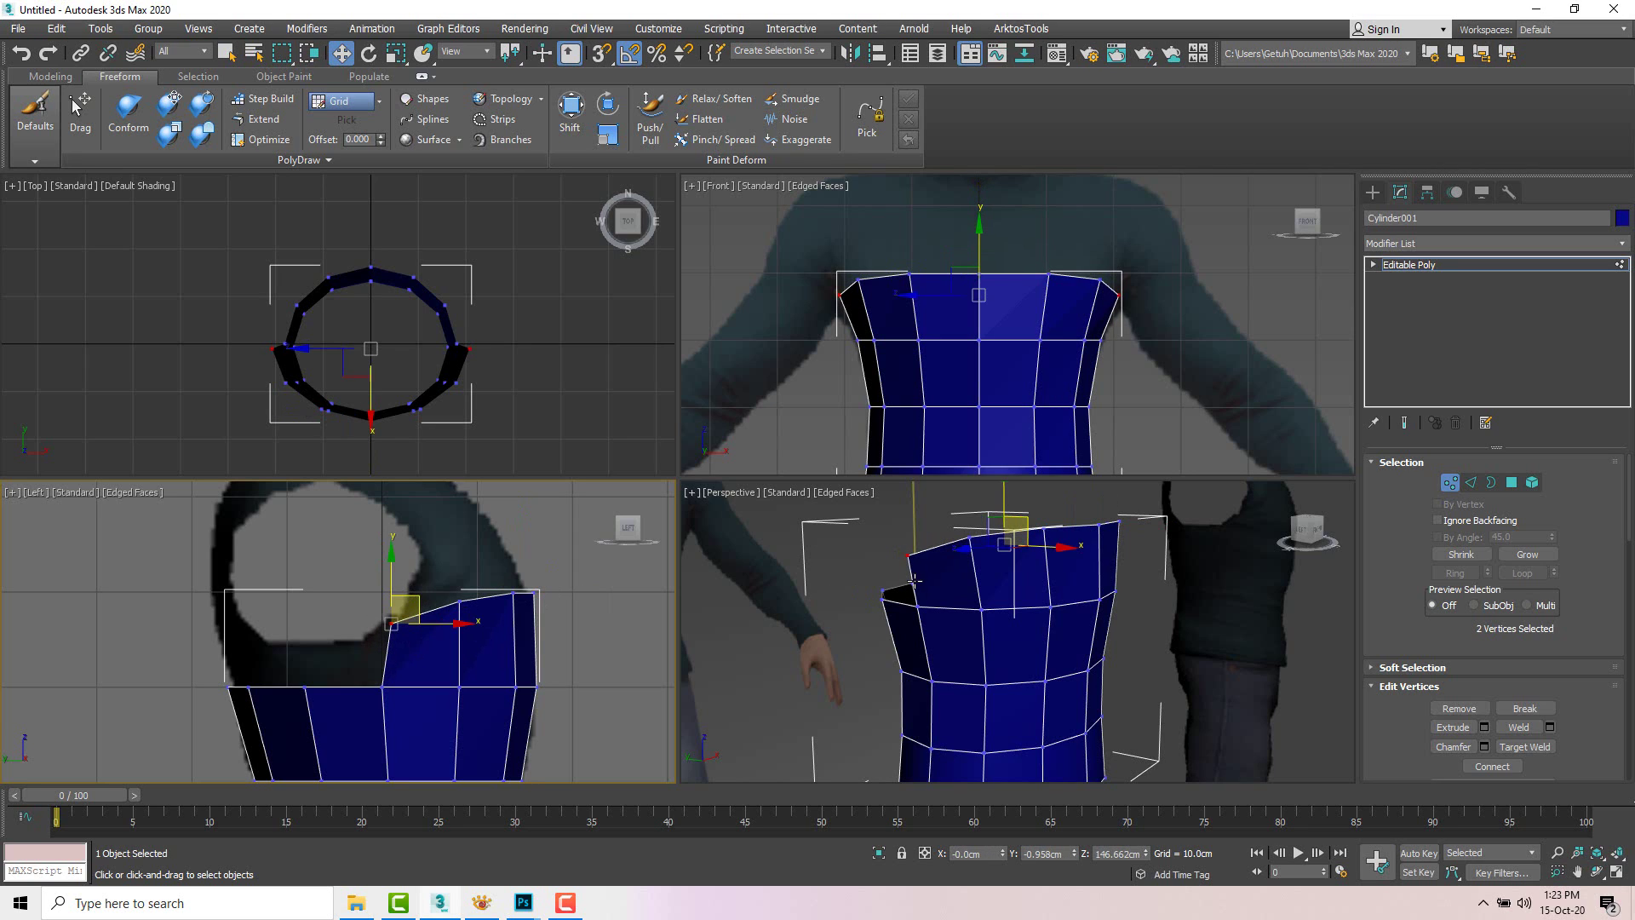
Step: Extrude the six front rim edges up by about 8.5 cm and widen the new rim in the Front view toward the shoulders
left_click(1472, 483)
double_click(1091, 559)
middle_click_drag(1091, 560, 1033, 608, "alt")
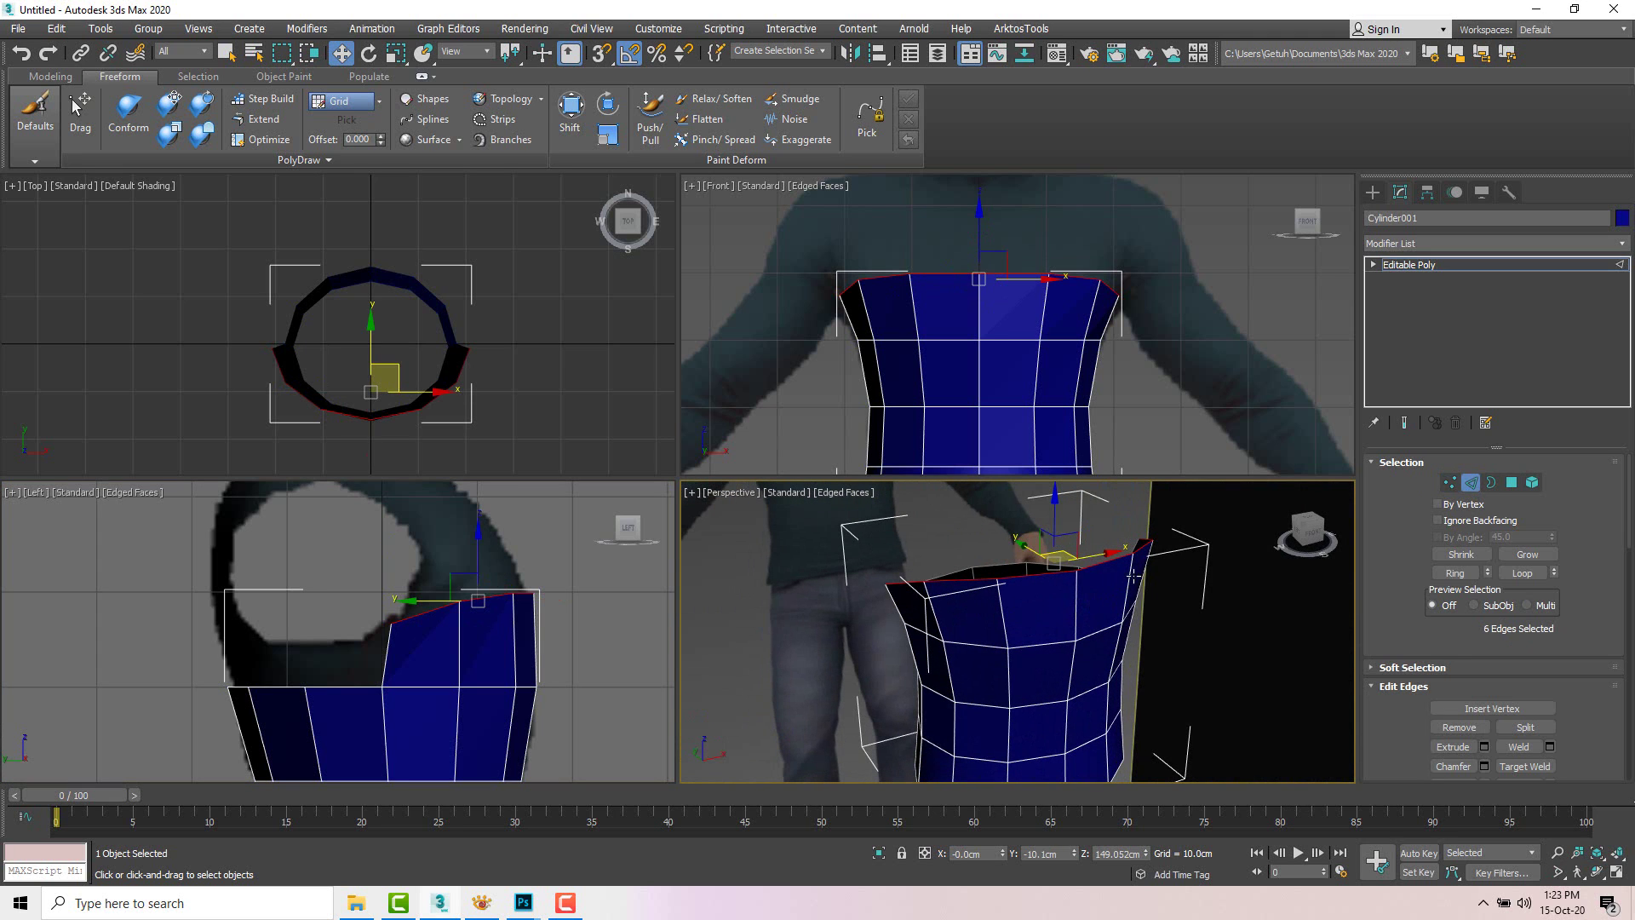
middle_click_drag(979, 338, 971, 385)
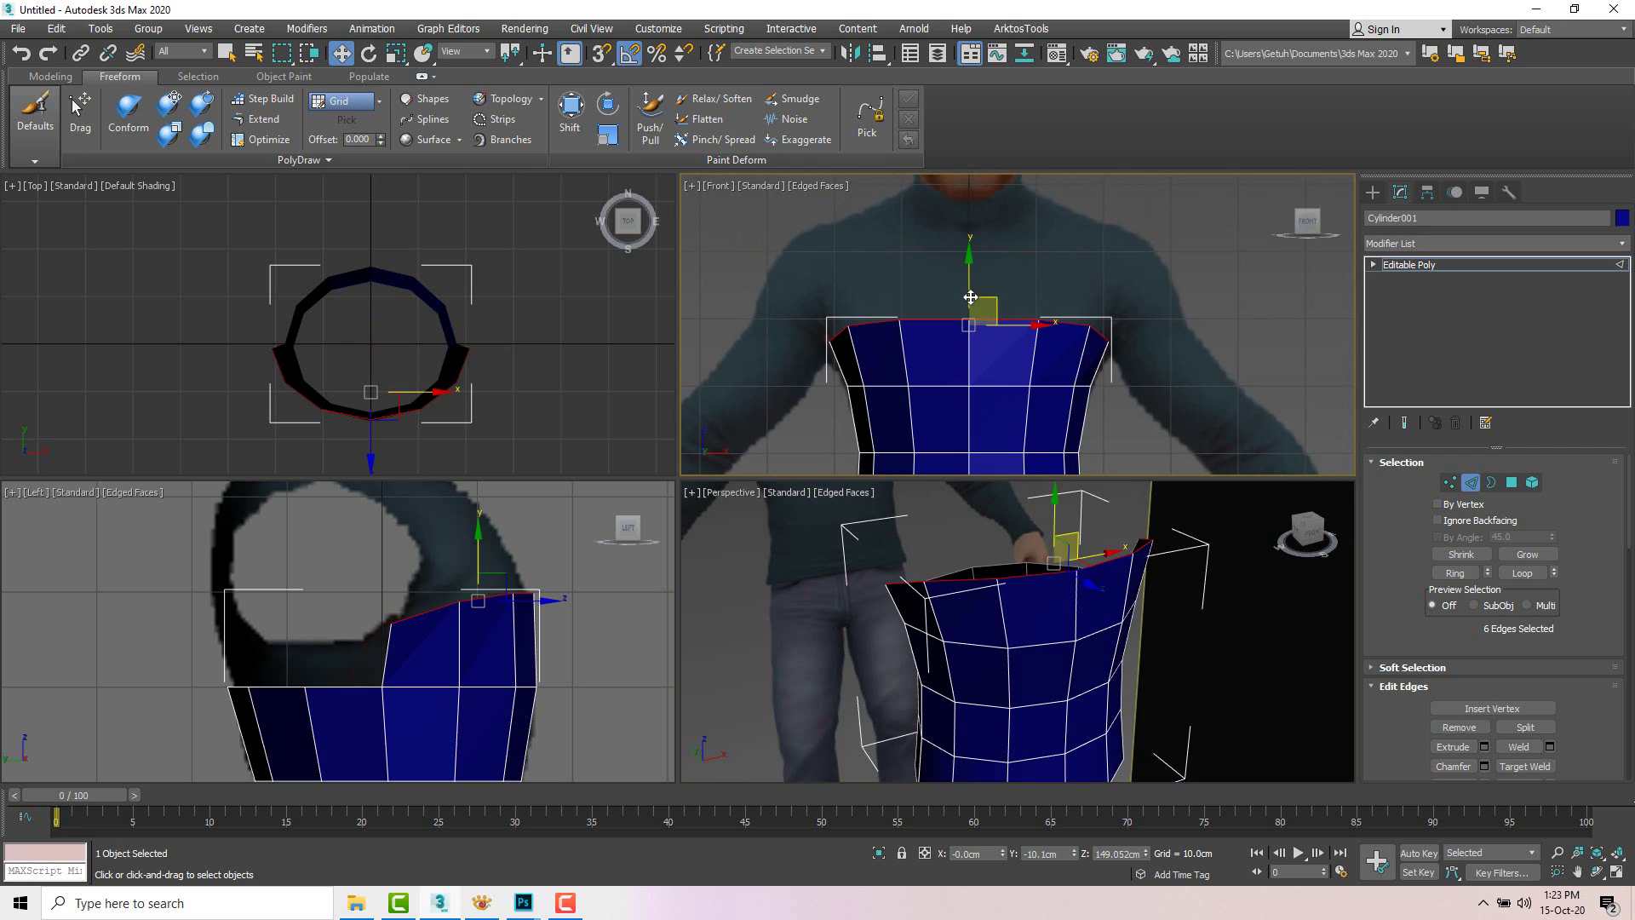
left_click_drag(969, 287, 974, 231, "shift")
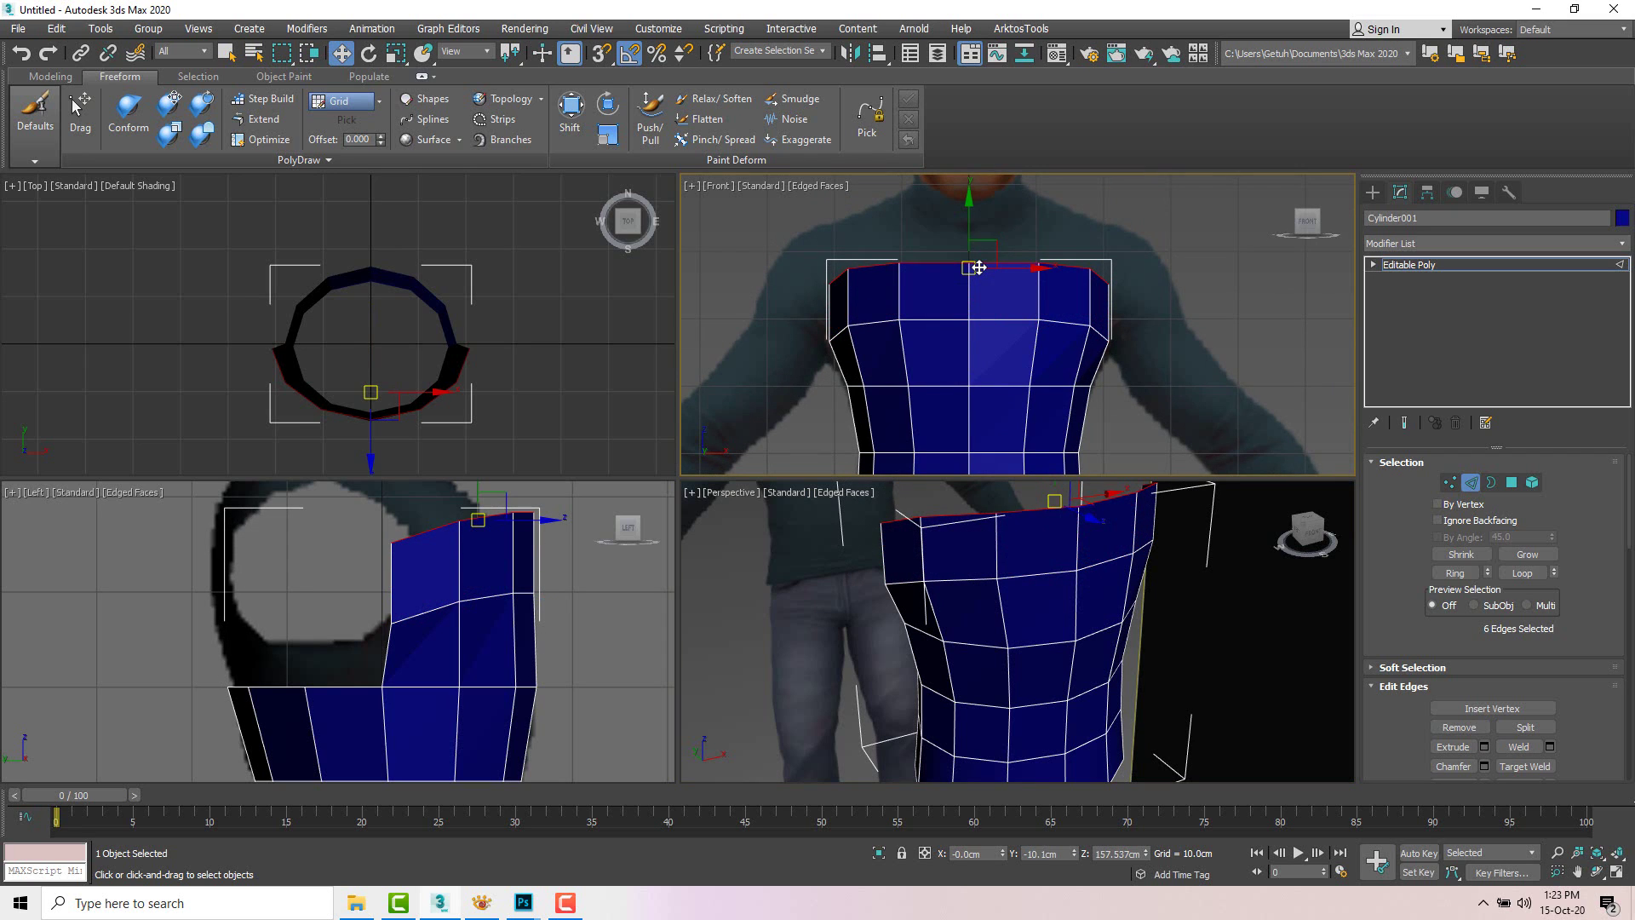
key("r")
left_click_drag(1034, 264, 1048, 263)
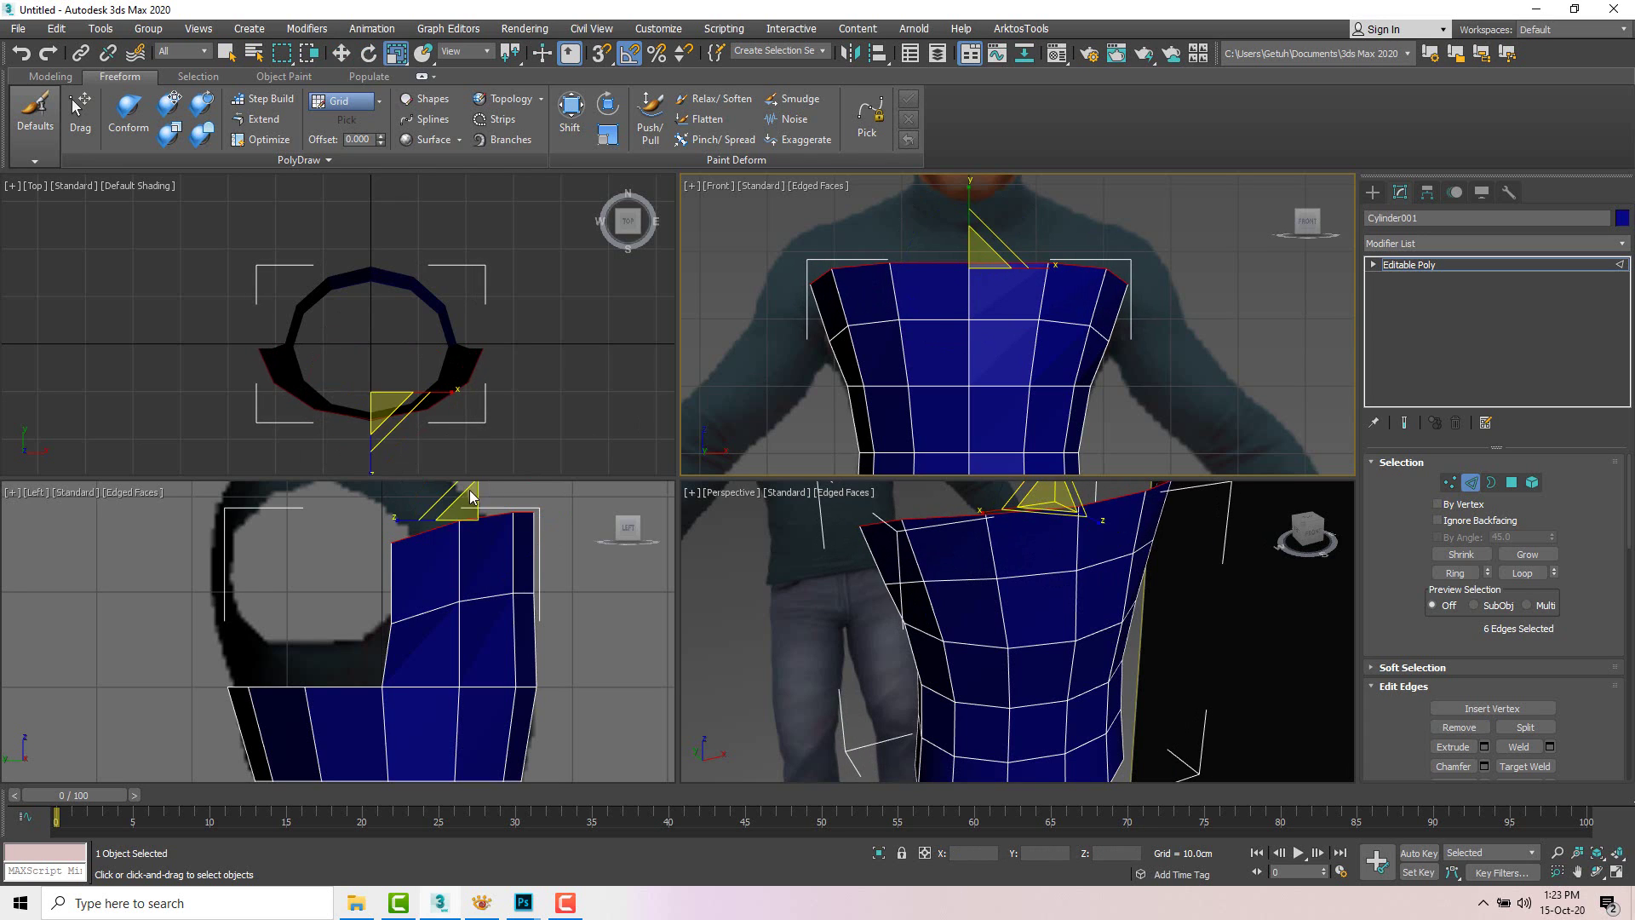
Step: Reposition the new row's upper vertices in the Left view so the rim curves back along the chest and armhole outline
scroll(545, 588, "down", 2)
scroll(531, 578, "up", 2)
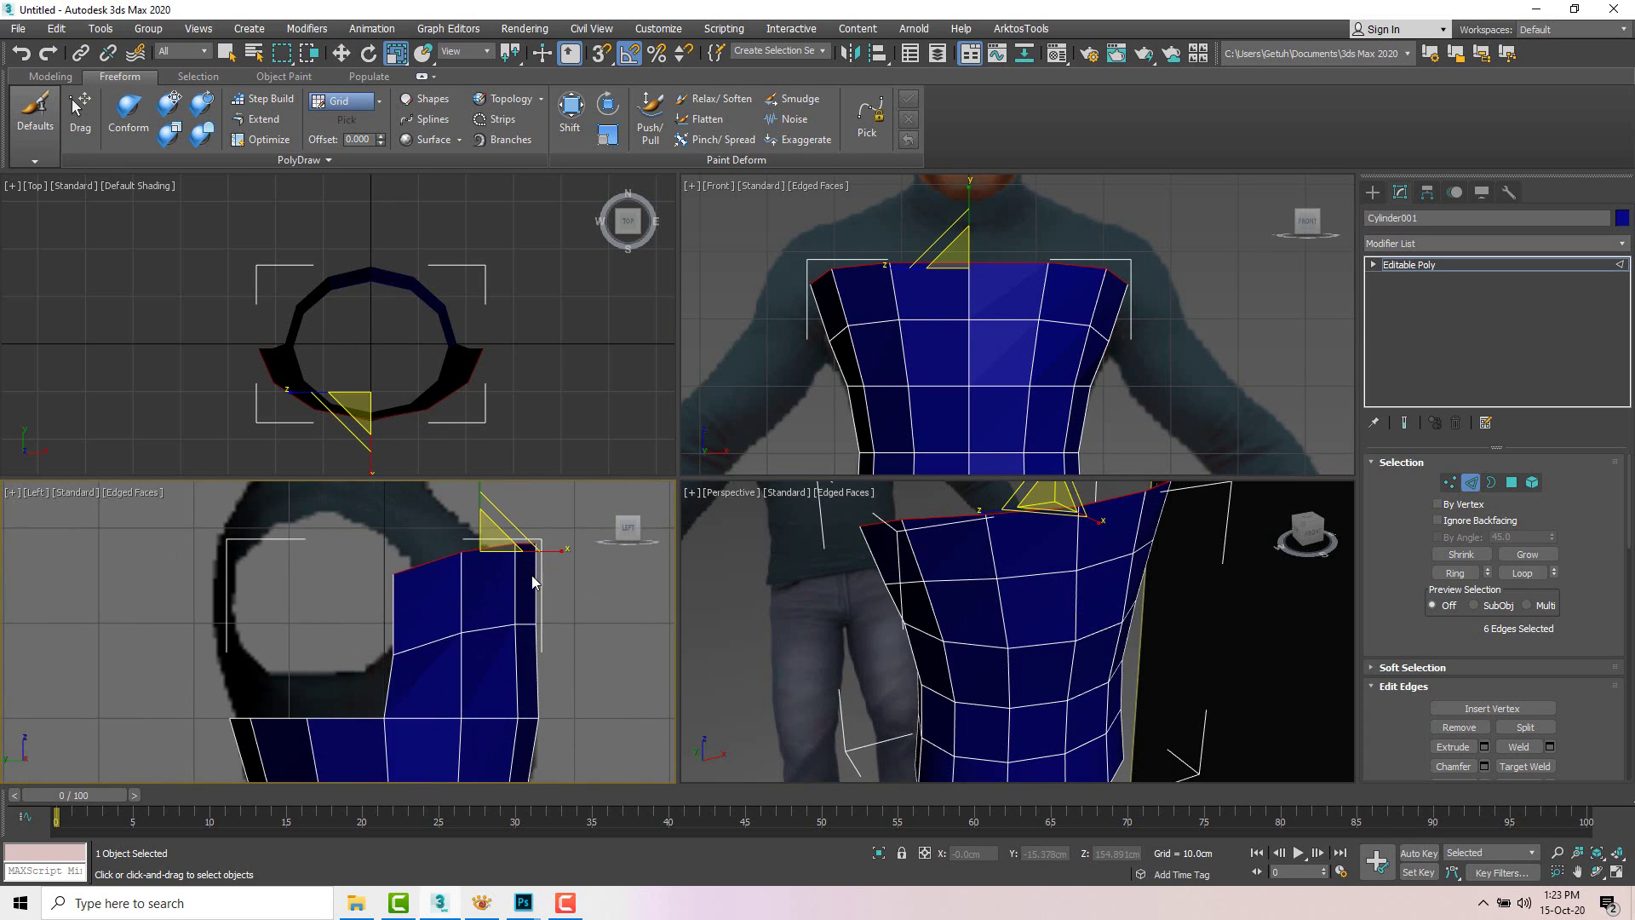
key("1")
left_click_drag(442, 575, 440, 565)
key("w")
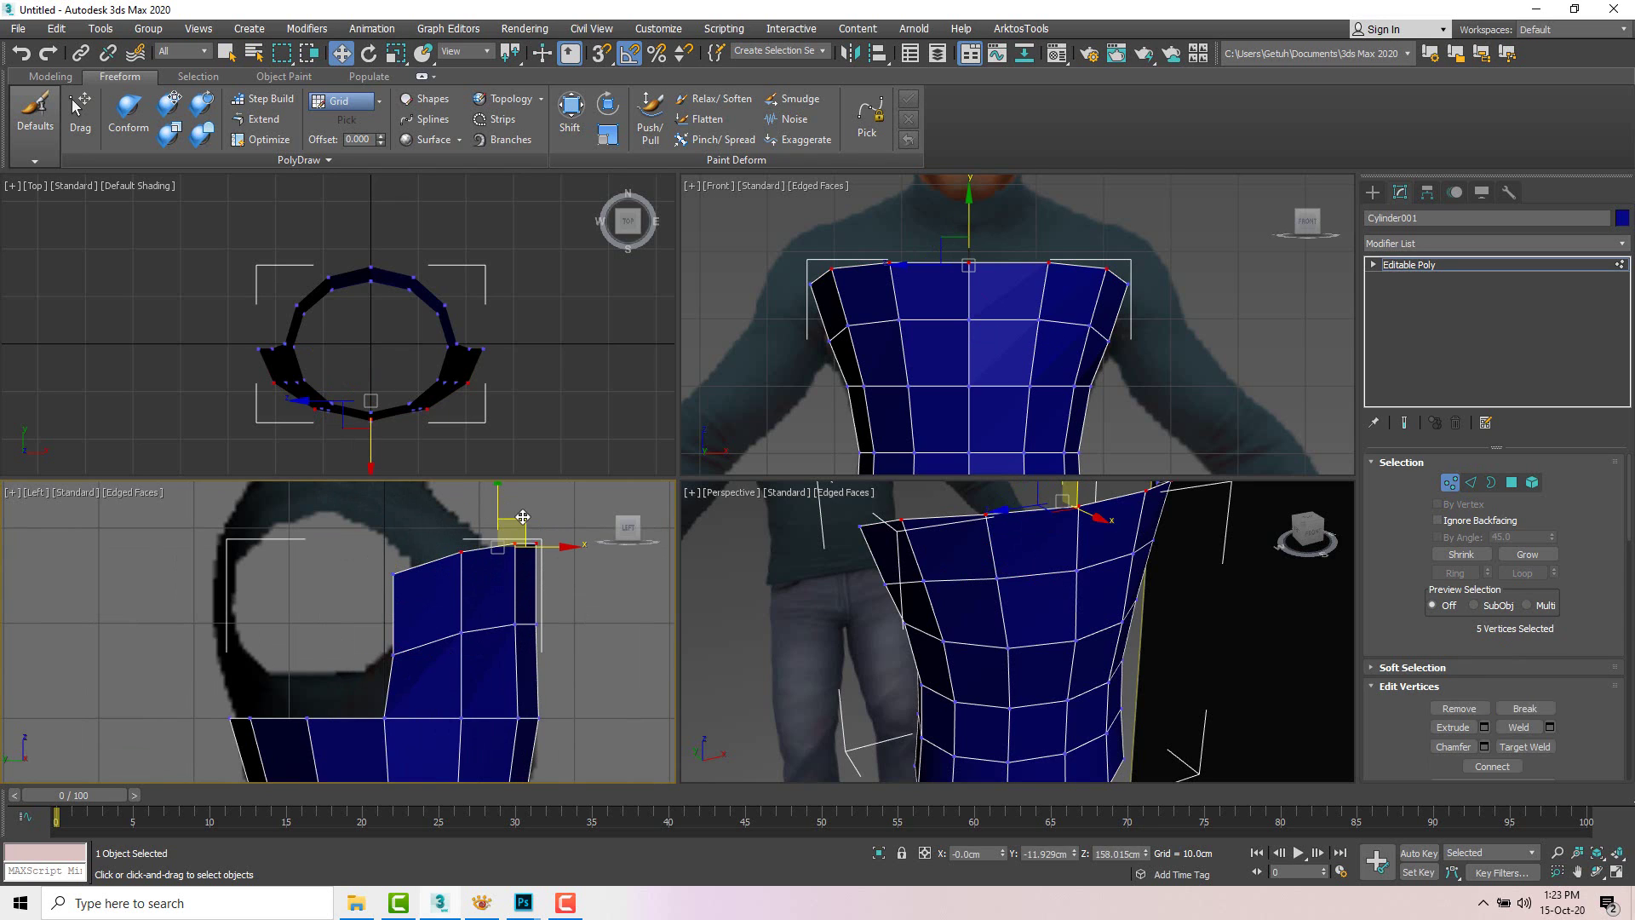
left_click_drag(544, 538, 511, 528)
left_click(397, 586)
left_click_drag(404, 558, 444, 553)
scroll(444, 553, "up", 2)
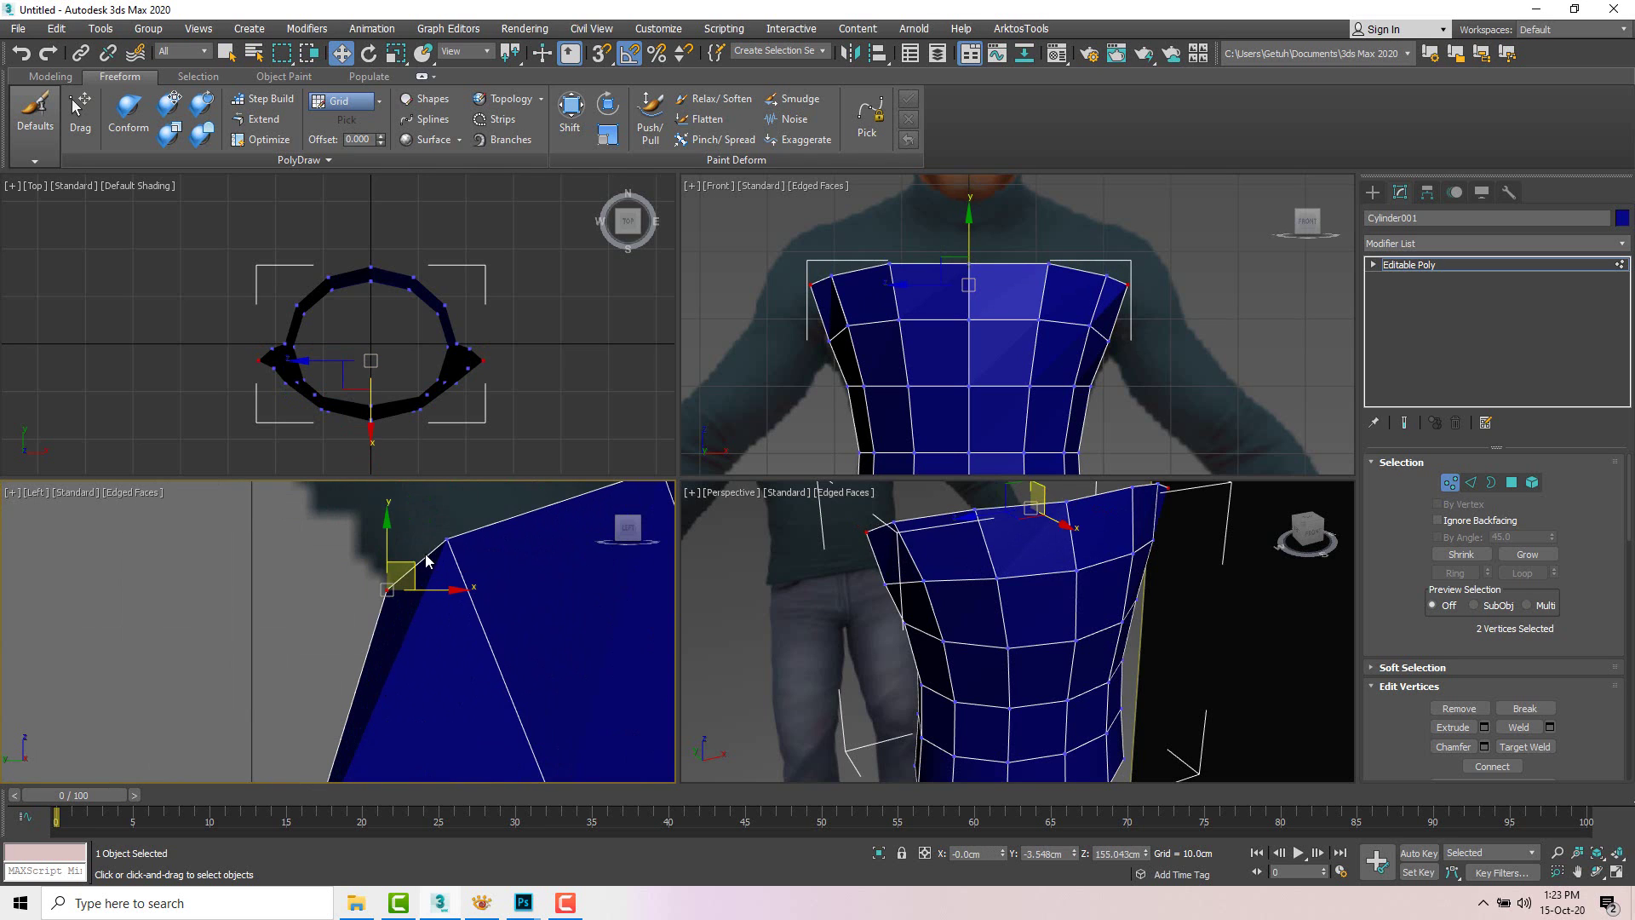
left_click(470, 533)
left_click_drag(496, 527, 494, 527)
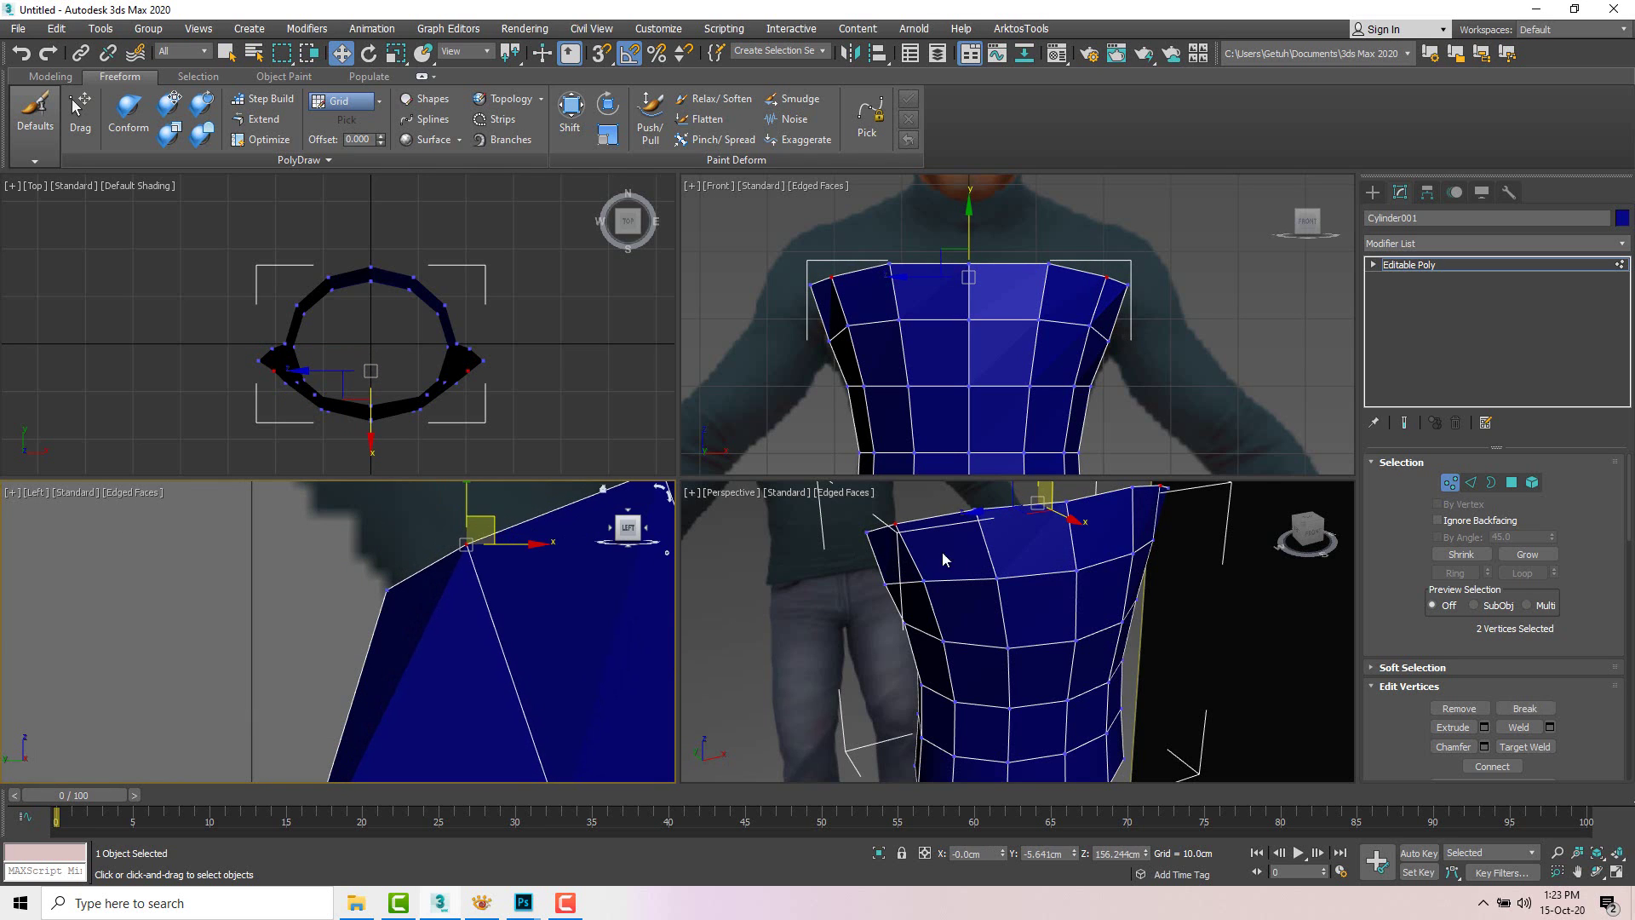
Step: Examine the extruded chest shape from several angles in the Perspective view
scroll(942, 559, "down", 5)
middle_click_drag(986, 577, 800, 559, "alt")
scroll(407, 600, "down", 4)
middle_click_drag(427, 611, 426, 580)
middle_click_drag(945, 630, 1084, 627, "alt")
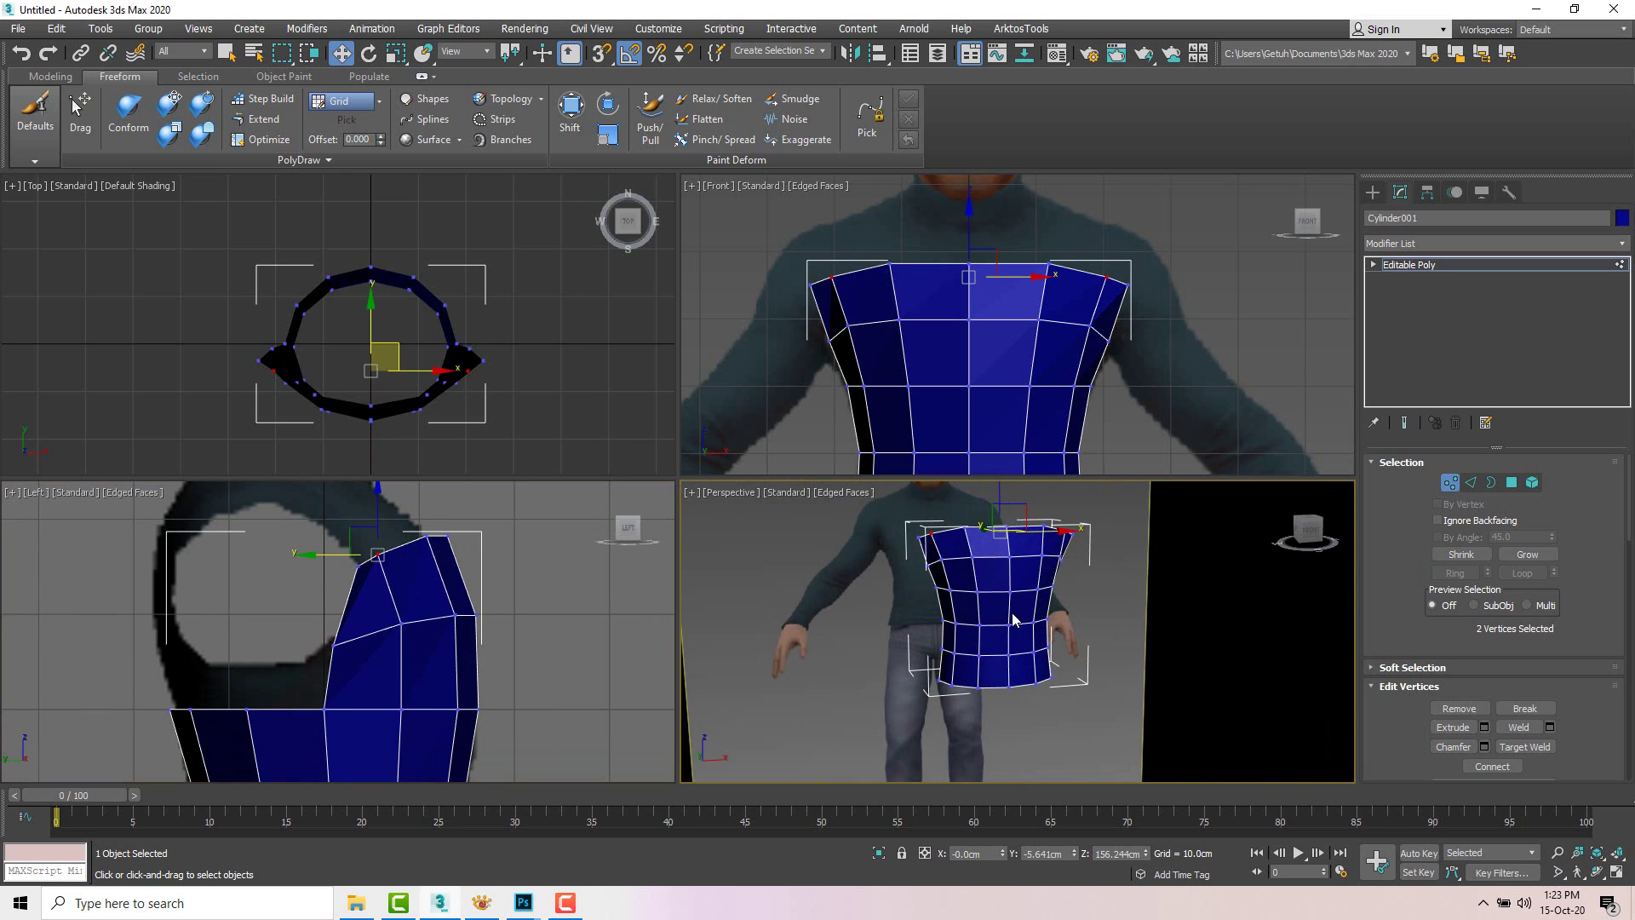
middle_click_drag(980, 606, 898, 541, "alt")
scroll(969, 611, "up", 3)
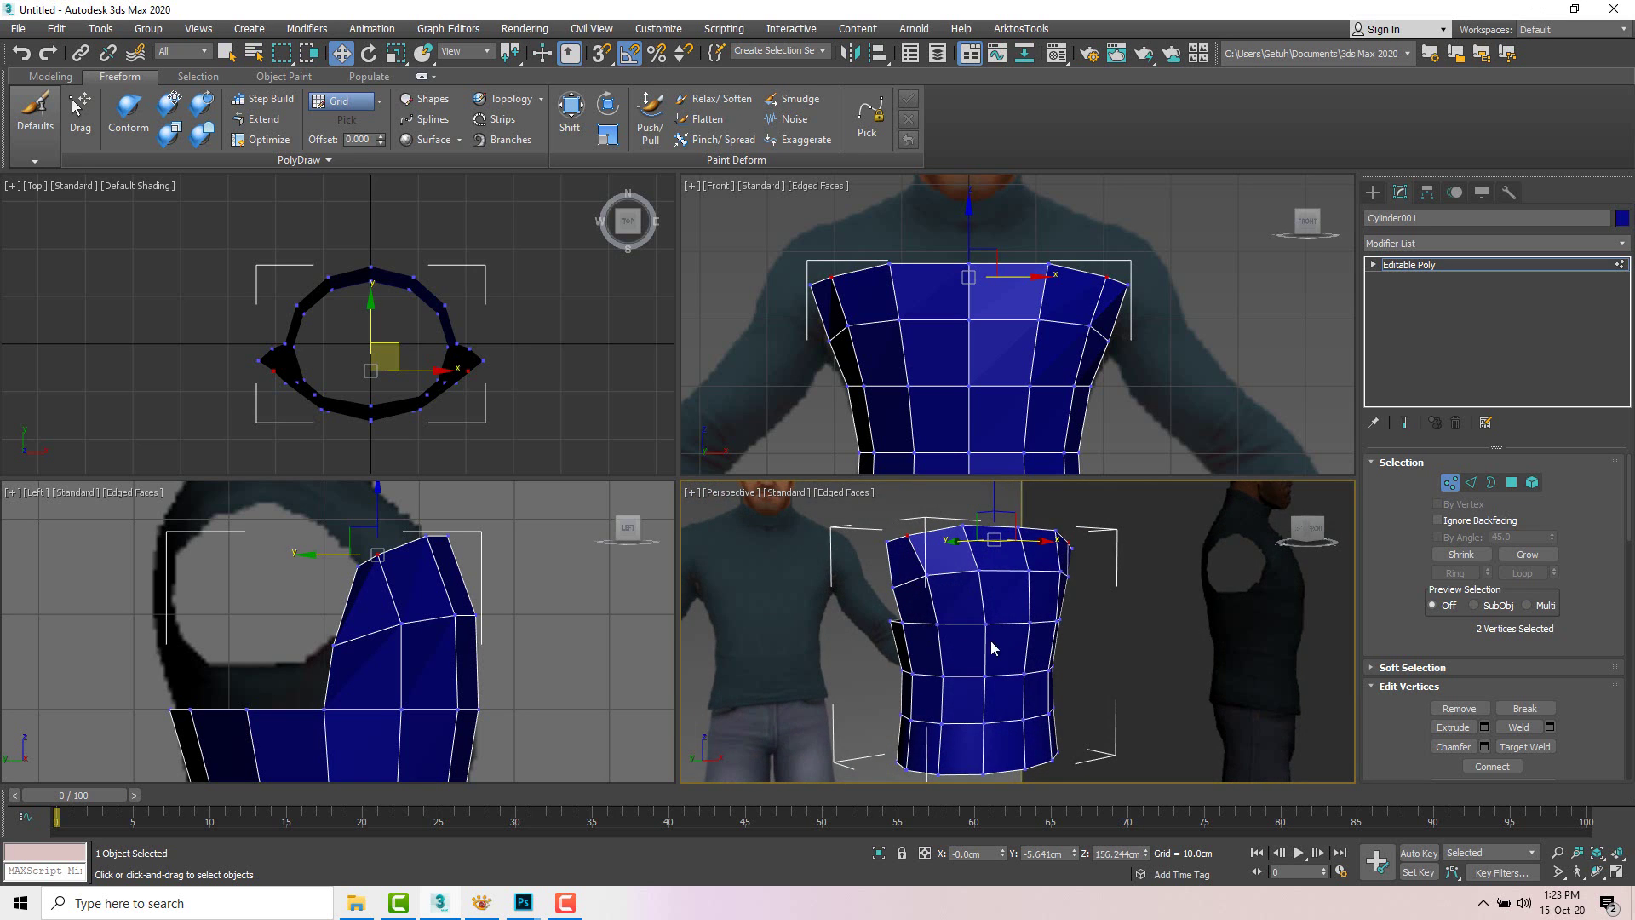
middle_click_drag(993, 648, 927, 567, "alt")
Step: Move the outer corner vertex on one side of the upper rim slightly outward and down in the Front view
left_click(813, 284)
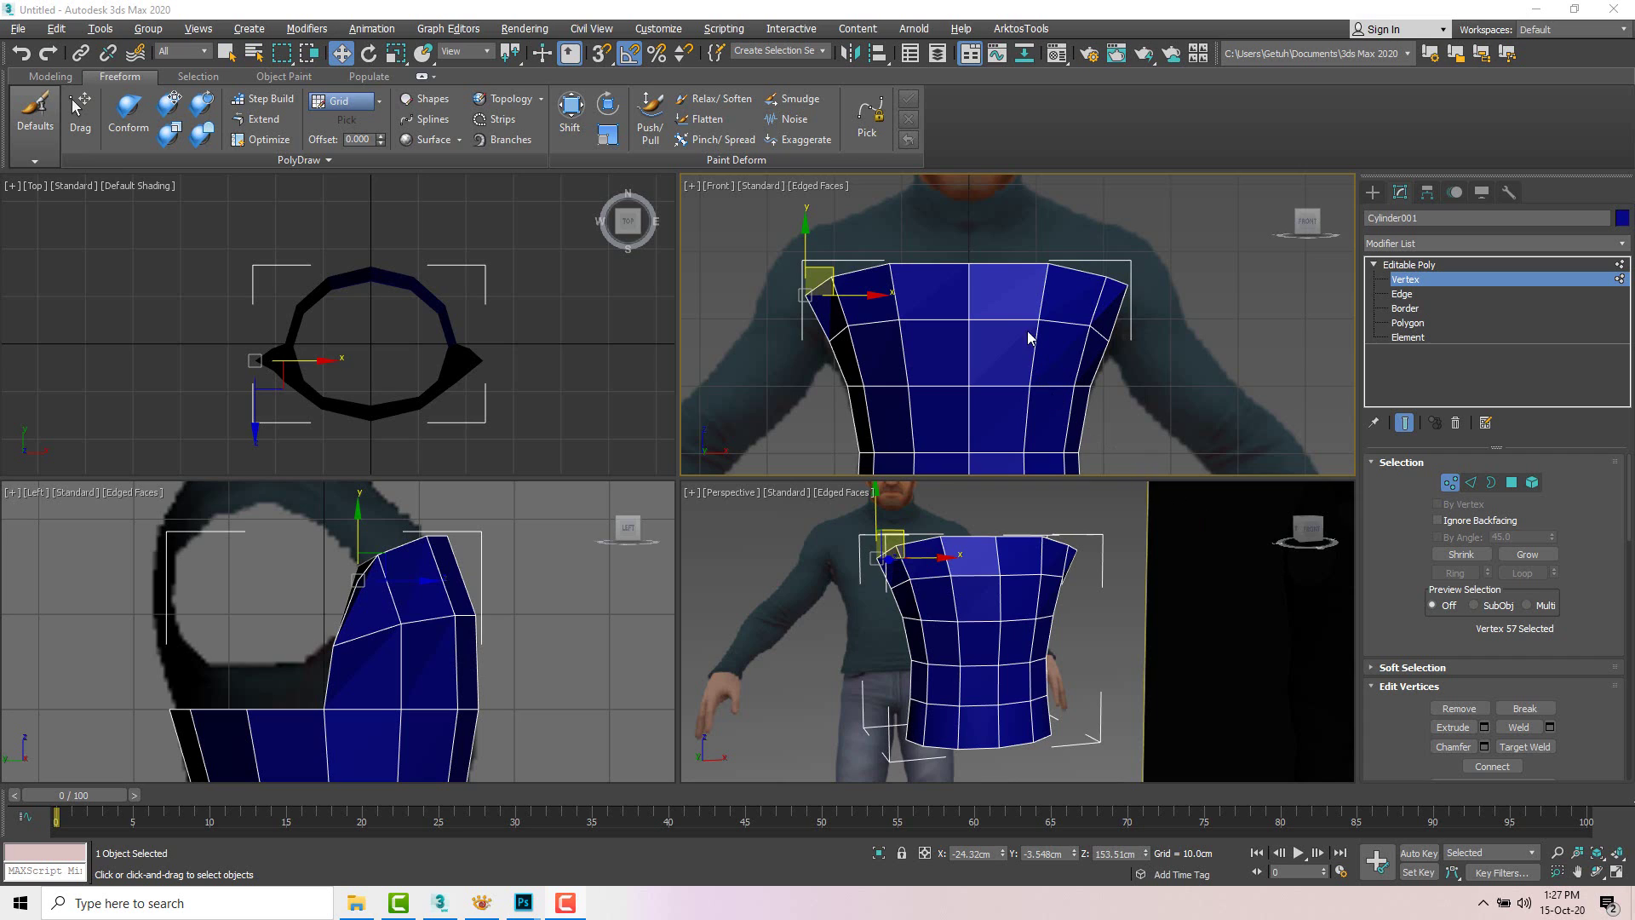
left_click_drag(819, 278, 829, 272)
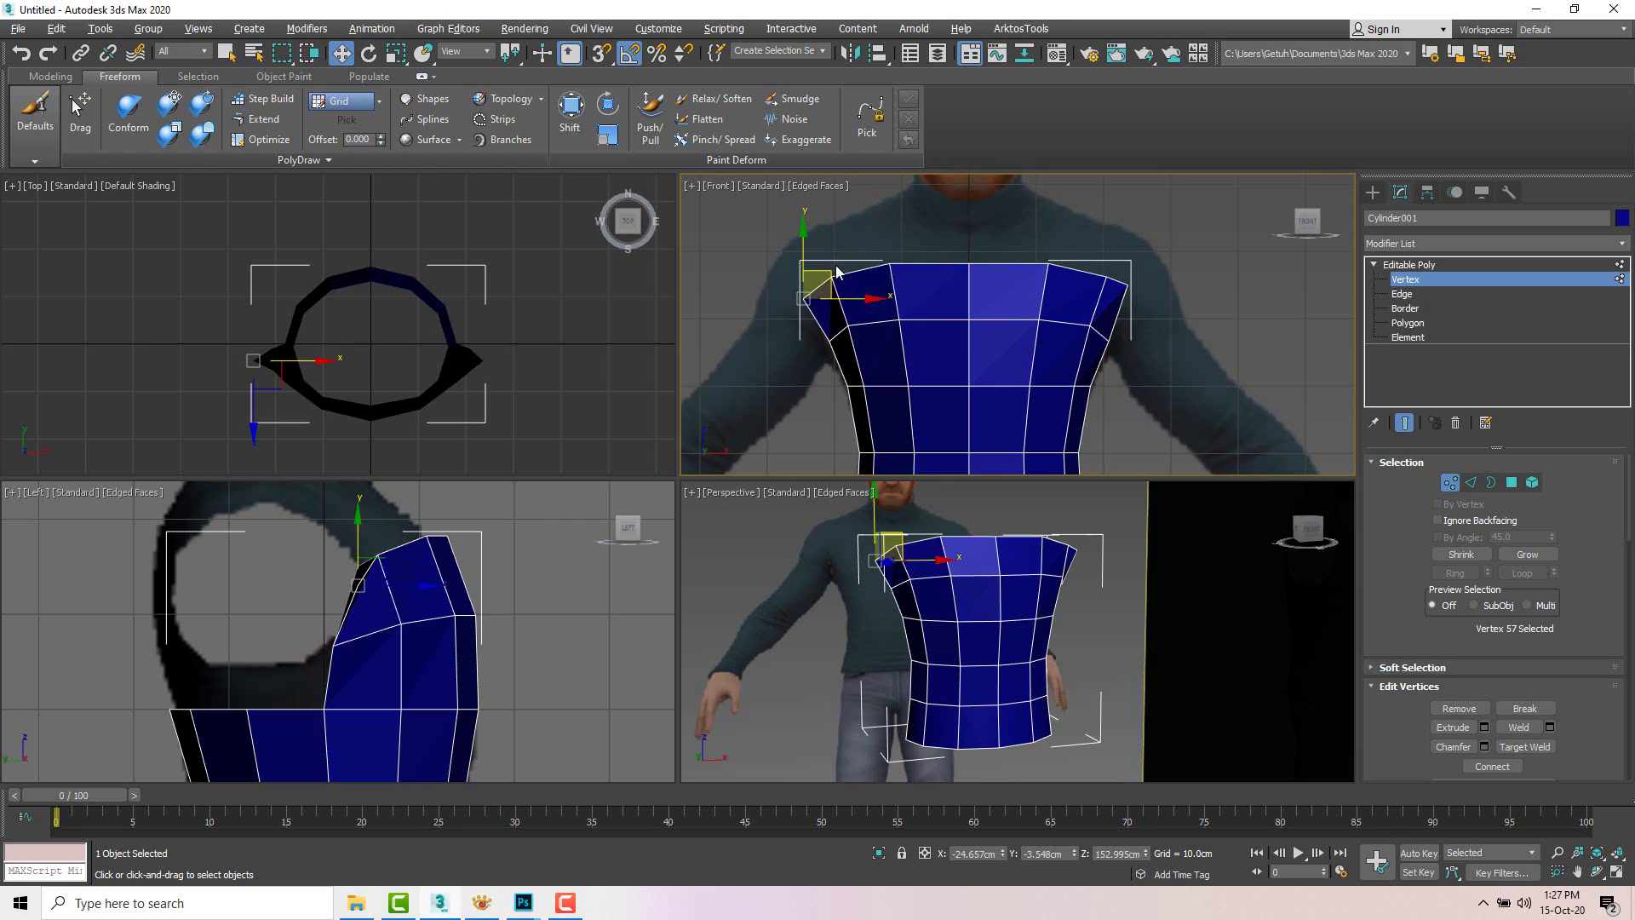
left_click(851, 281)
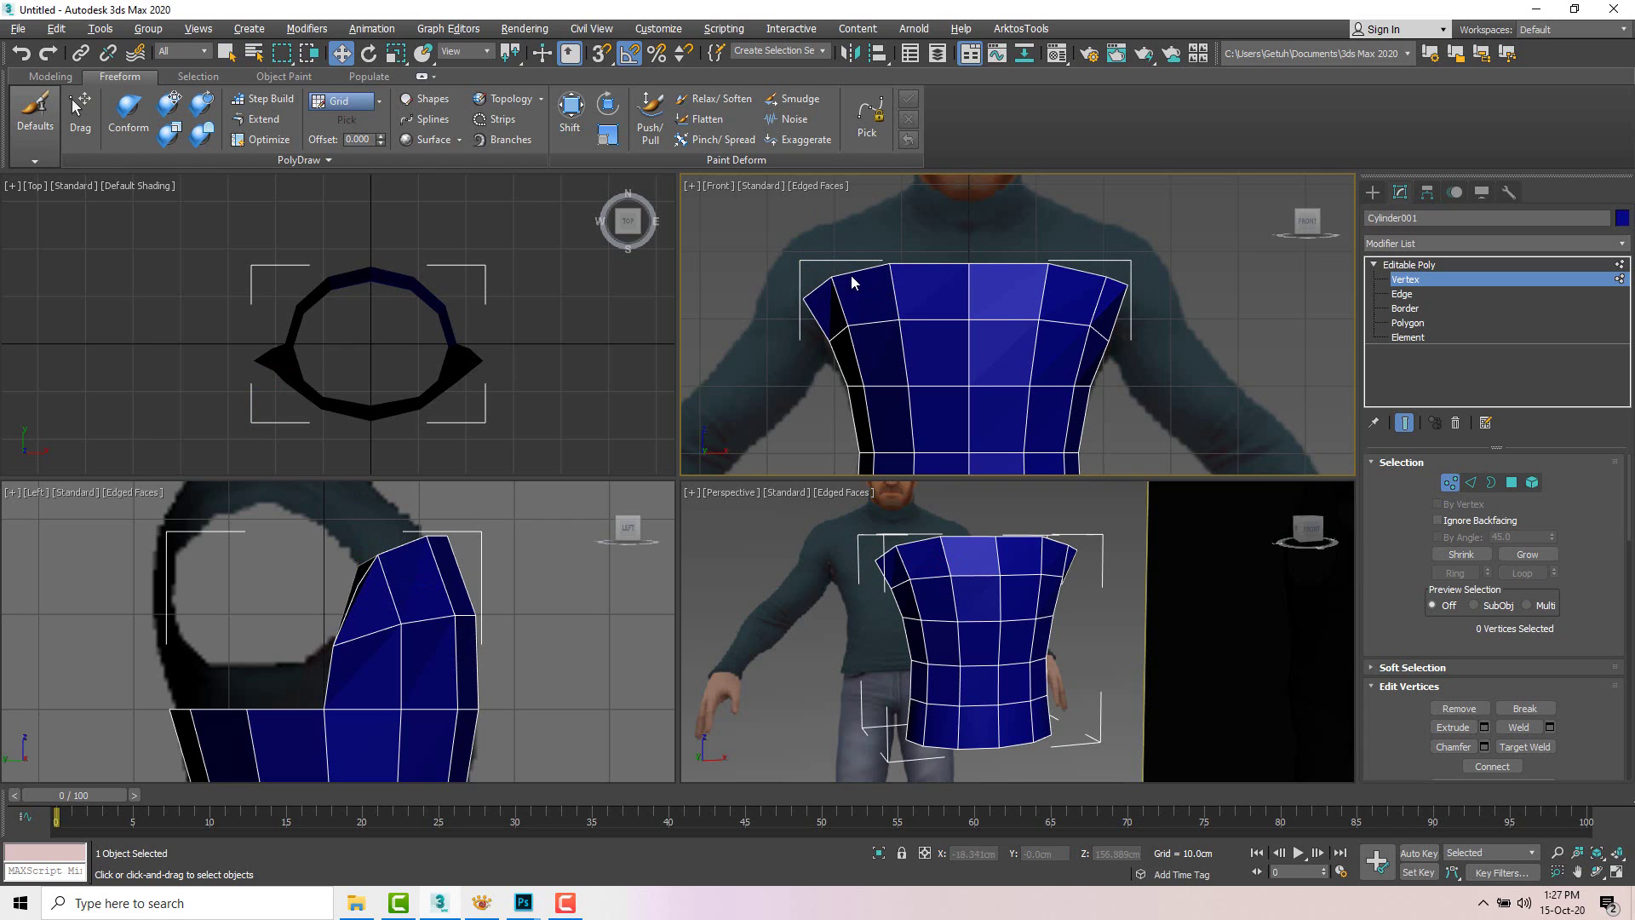
Step: Add a Symmetry modifier to the torso with mirror axis X and Flip enabled
left_click(1451, 482)
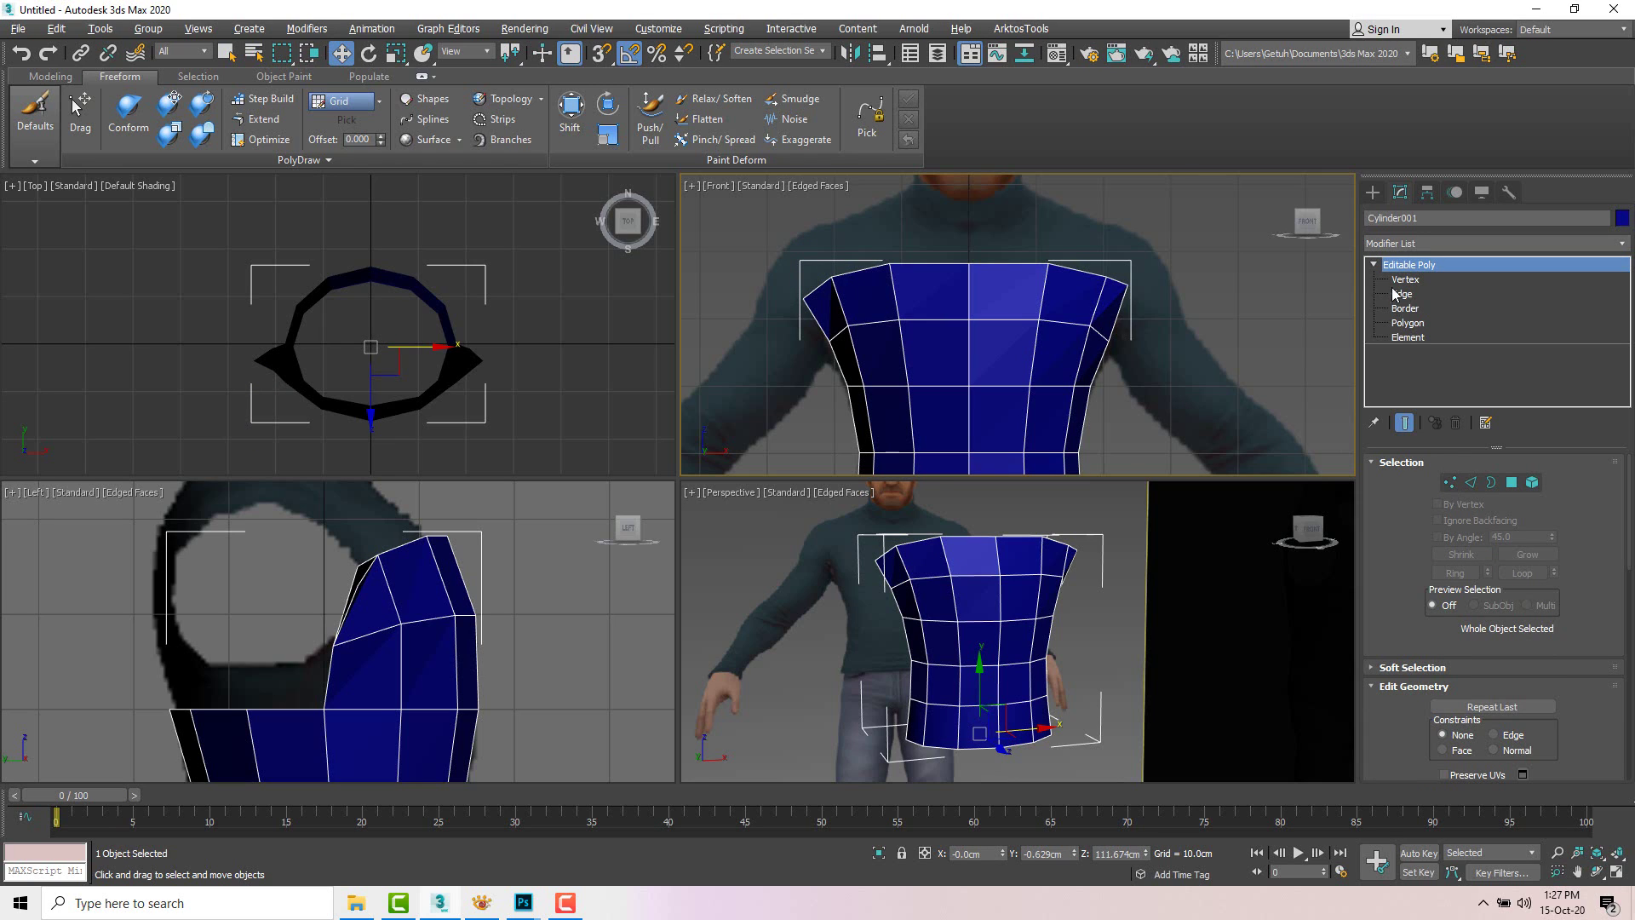
left_click(1398, 243)
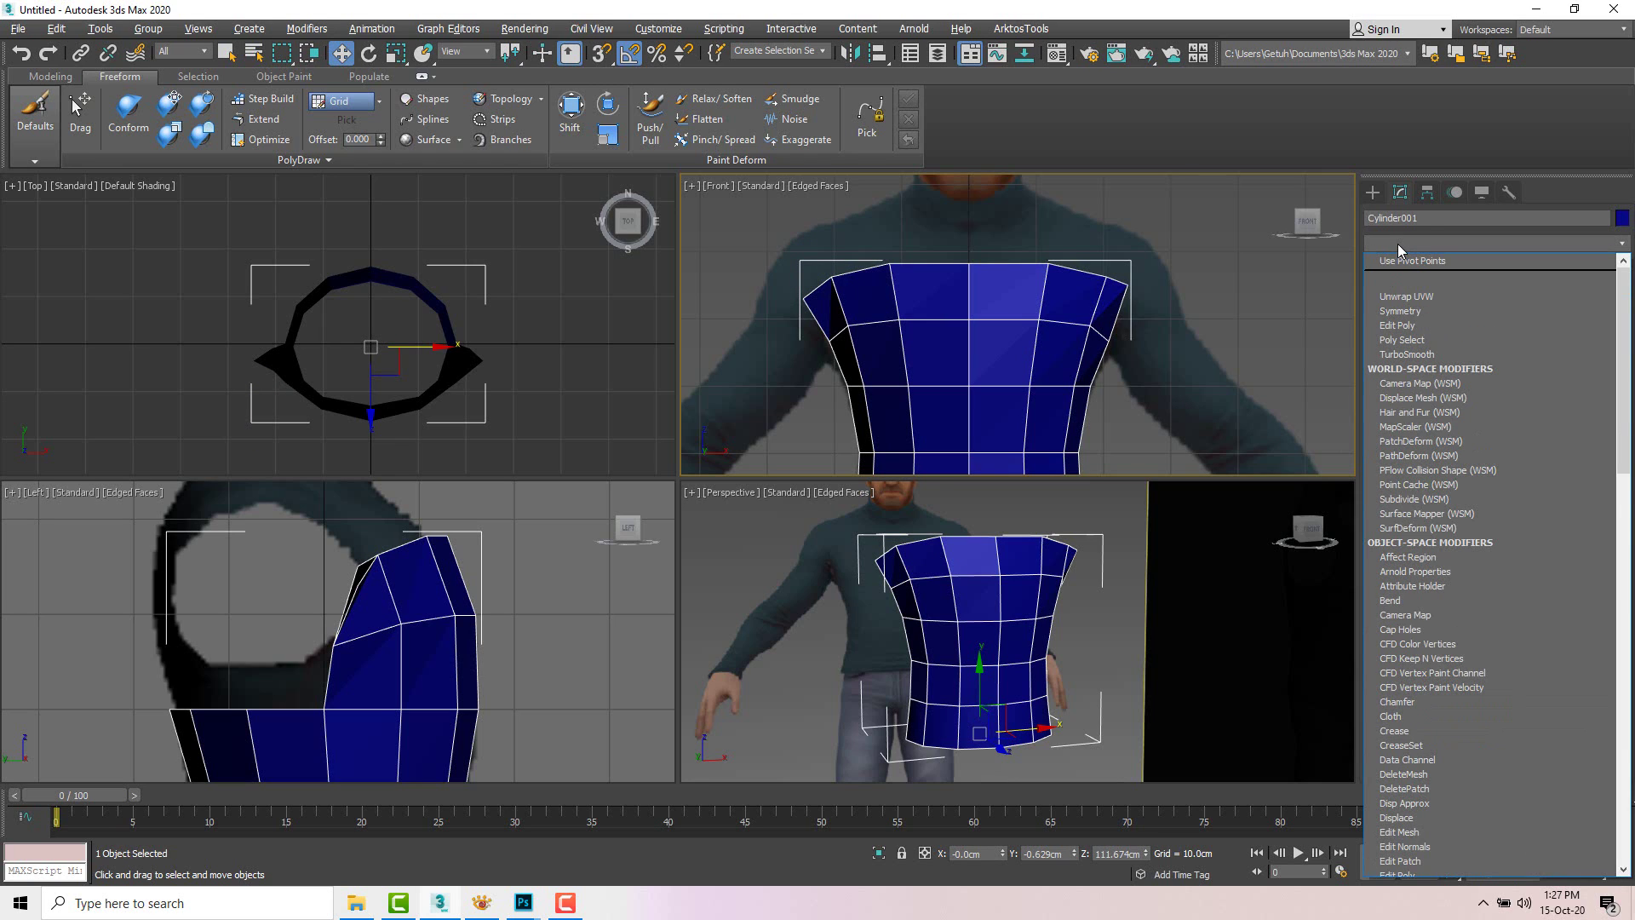
key("s")
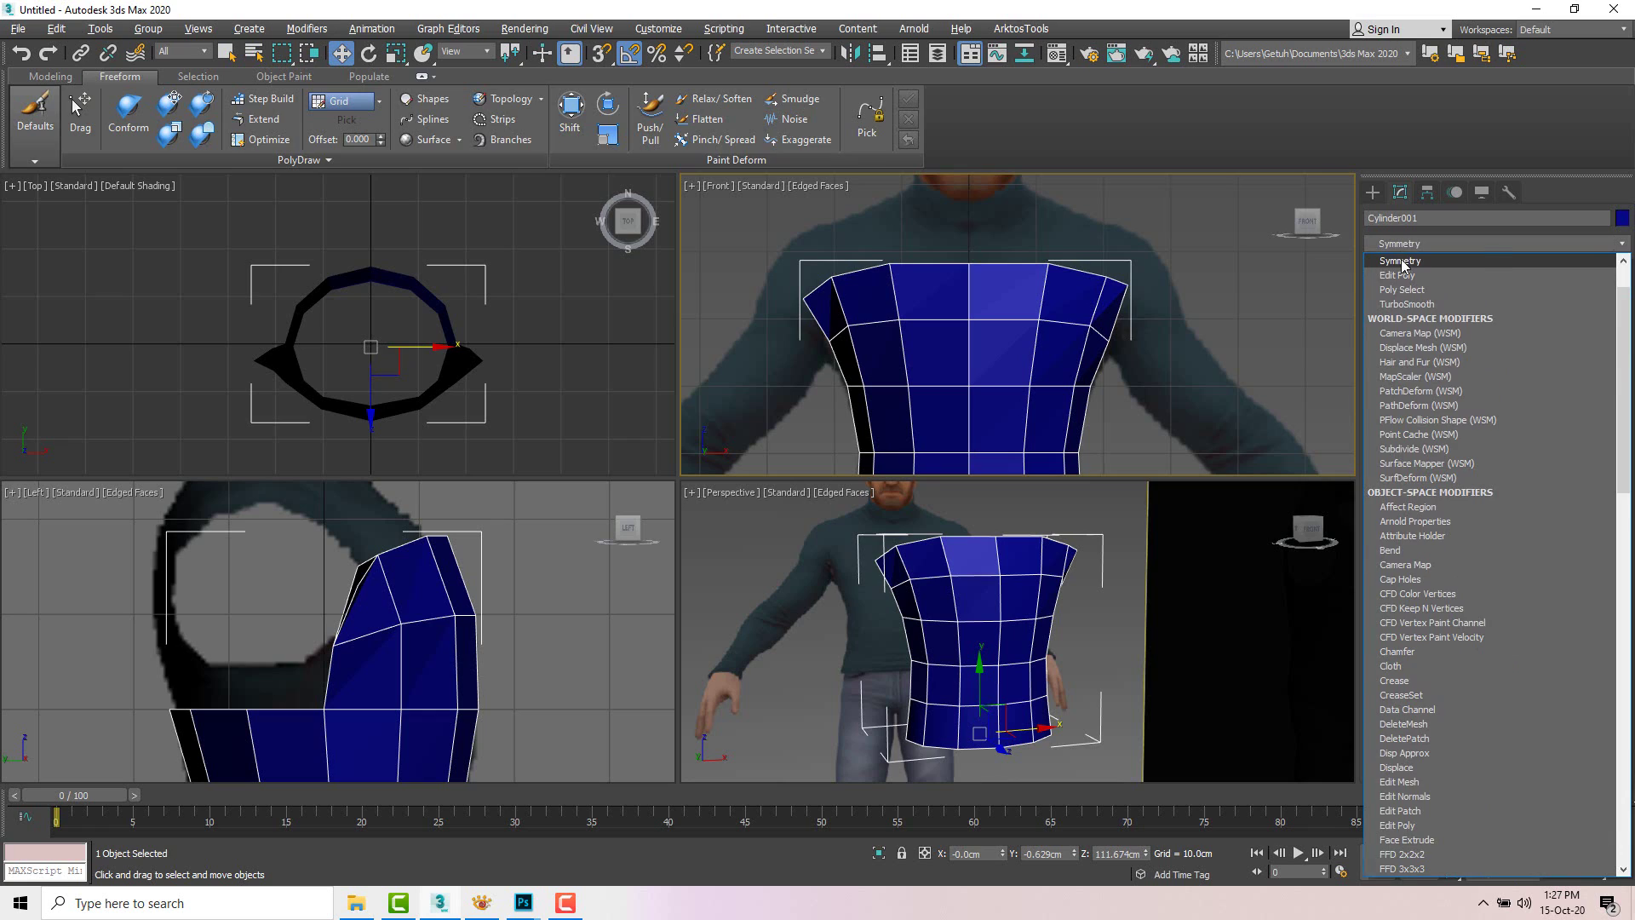
left_click(1401, 262)
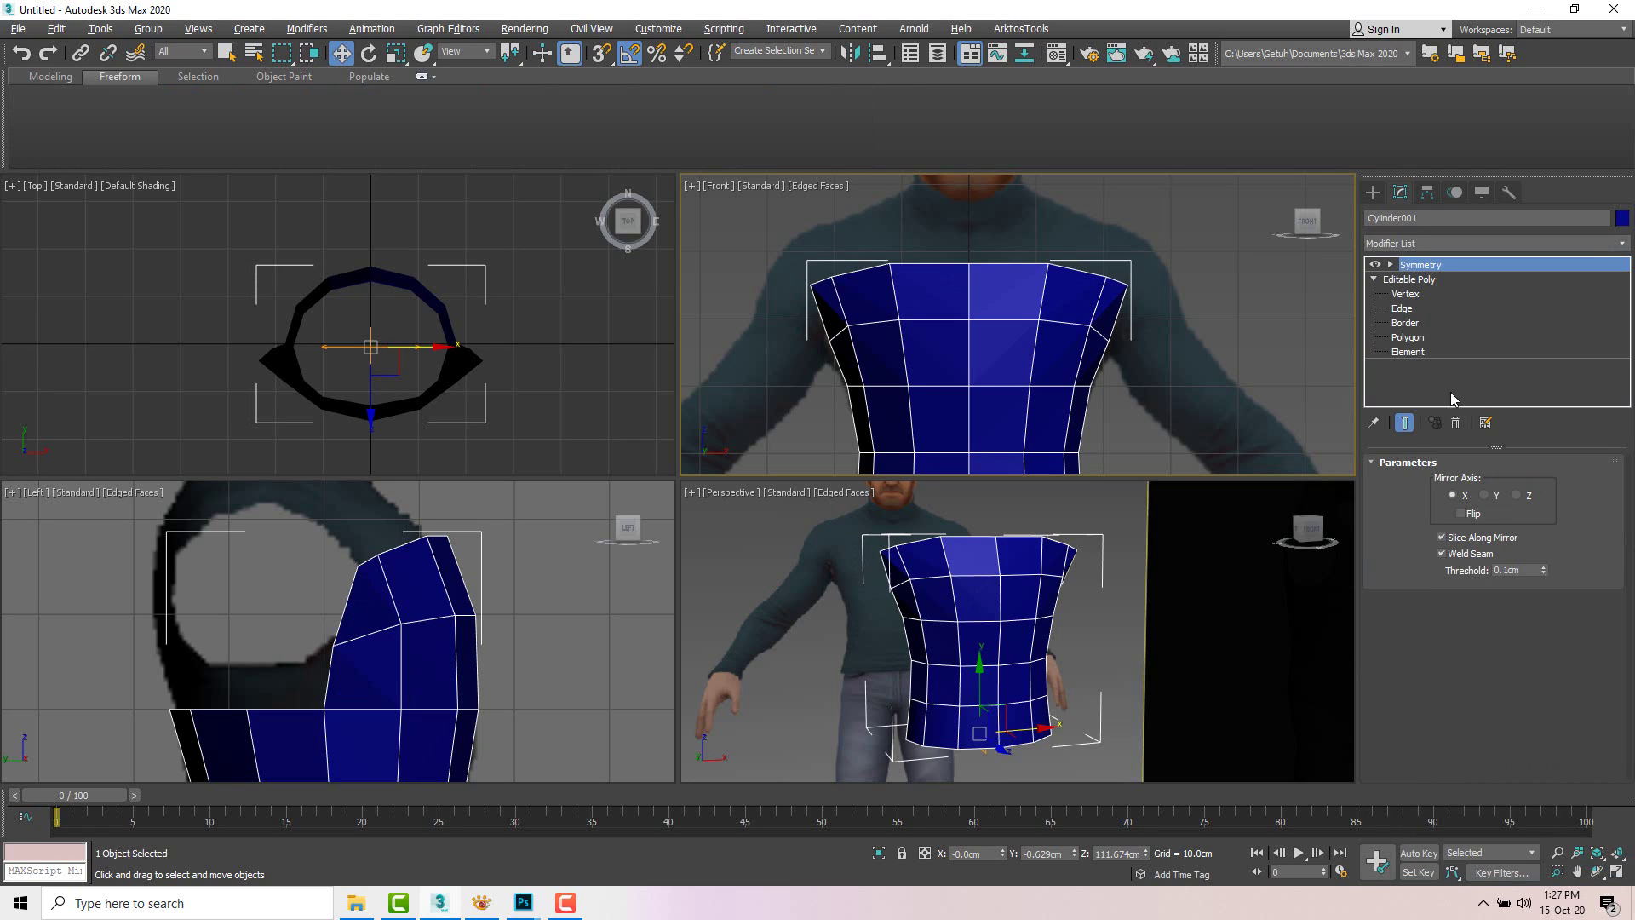
left_click(1462, 513)
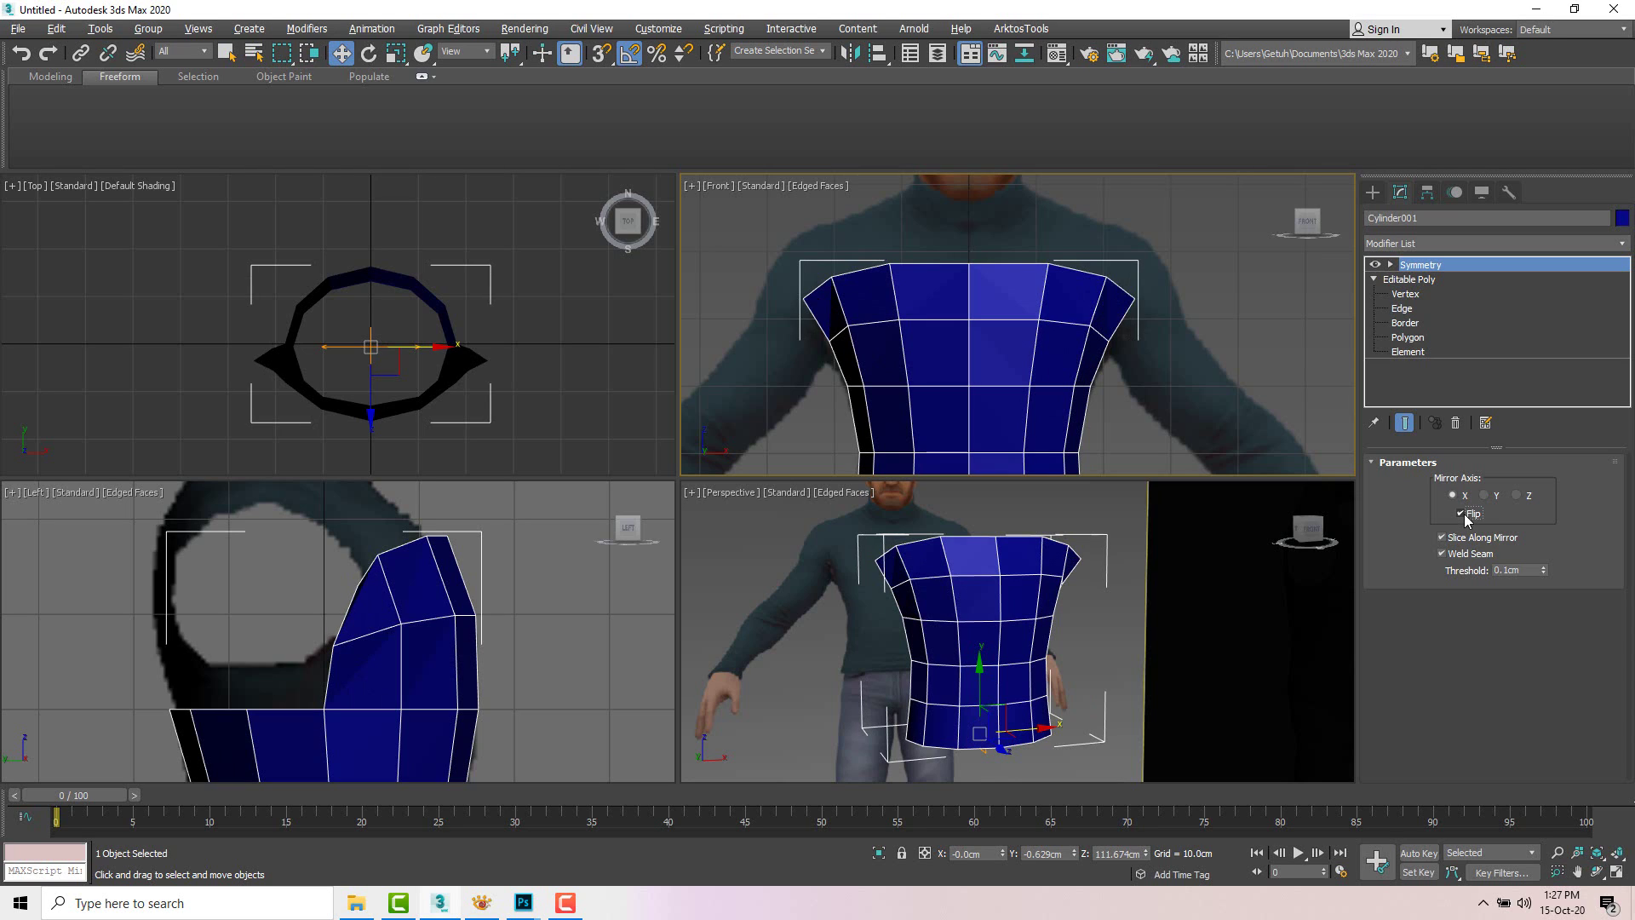
Step: Return to the Editable Poly's vertex level with the end result of the modifier stack displayed
left_click(1413, 280)
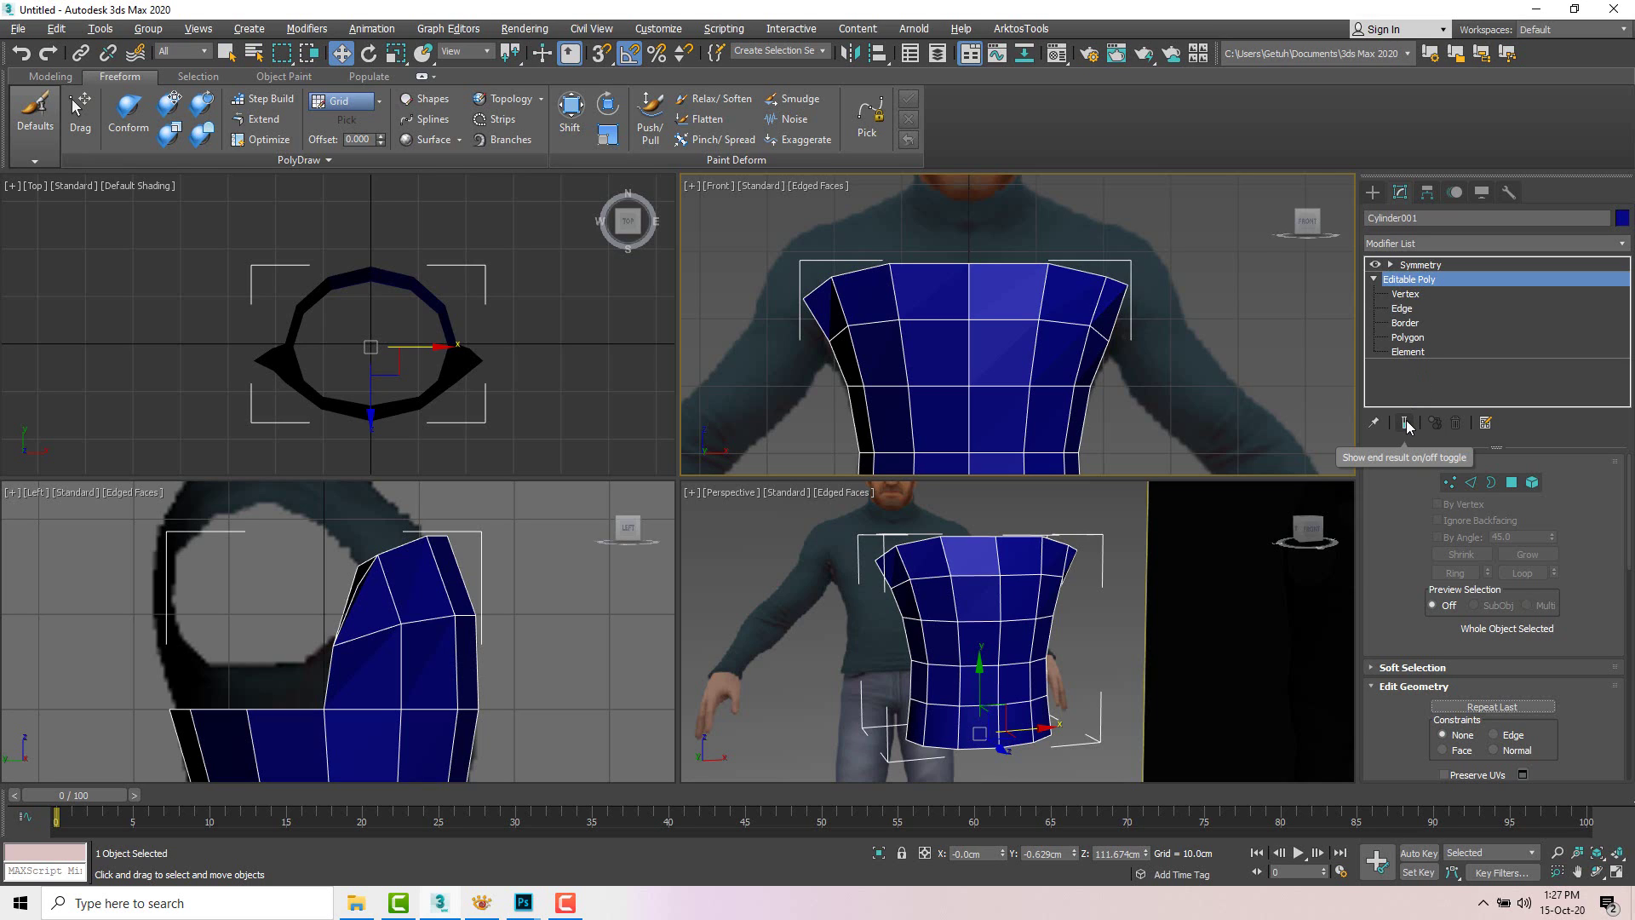
left_click(1406, 424)
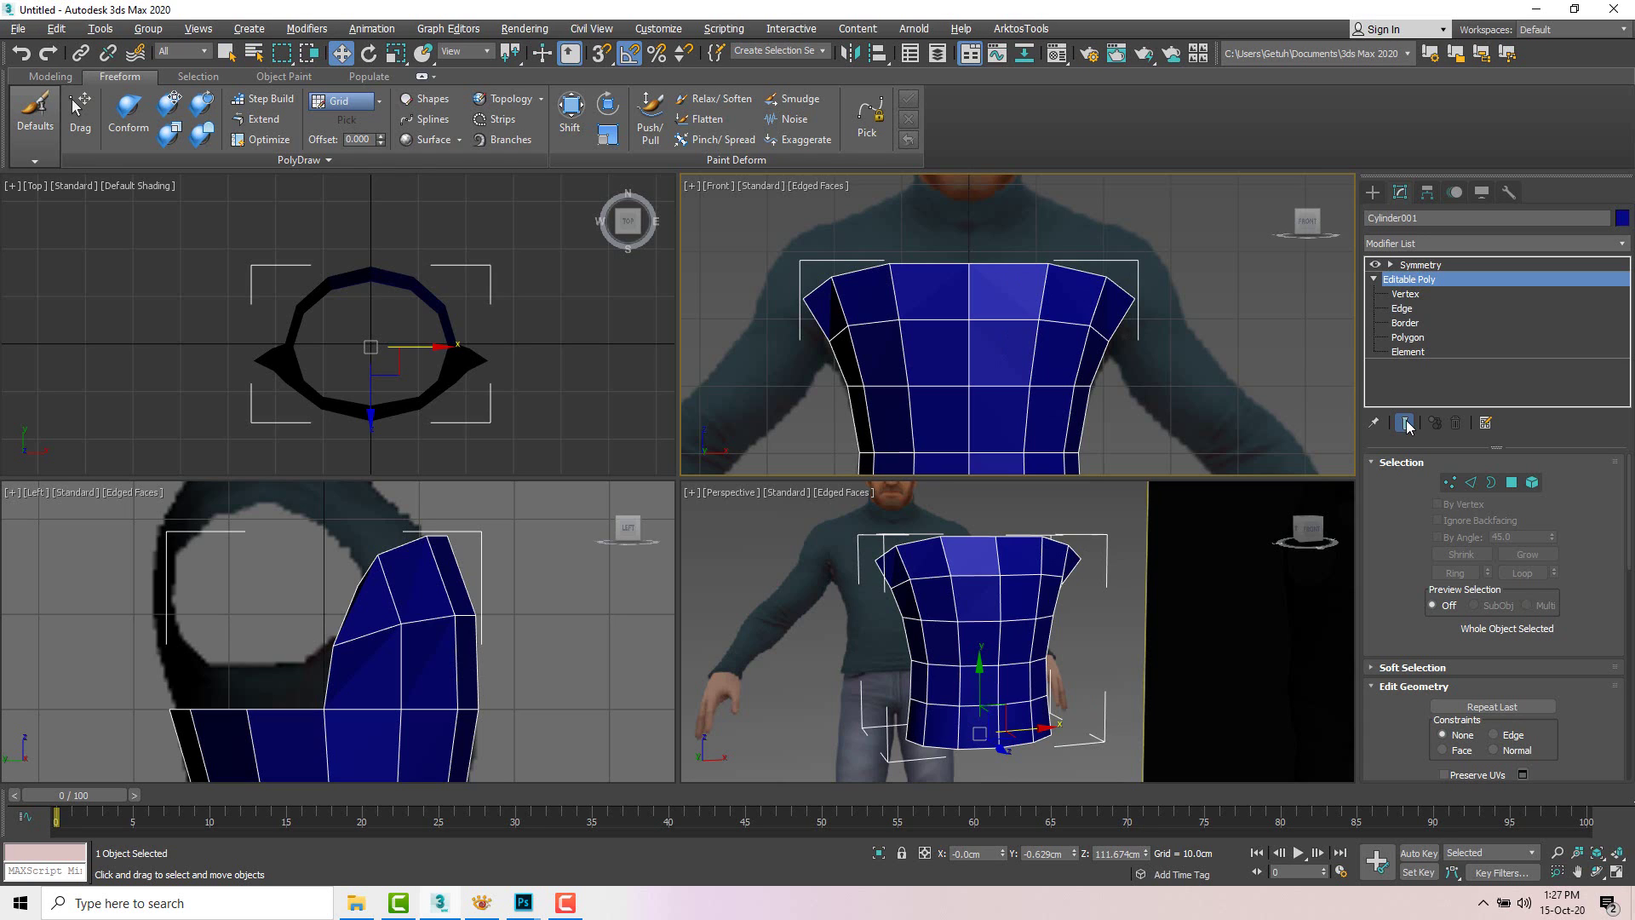
left_click(1451, 483)
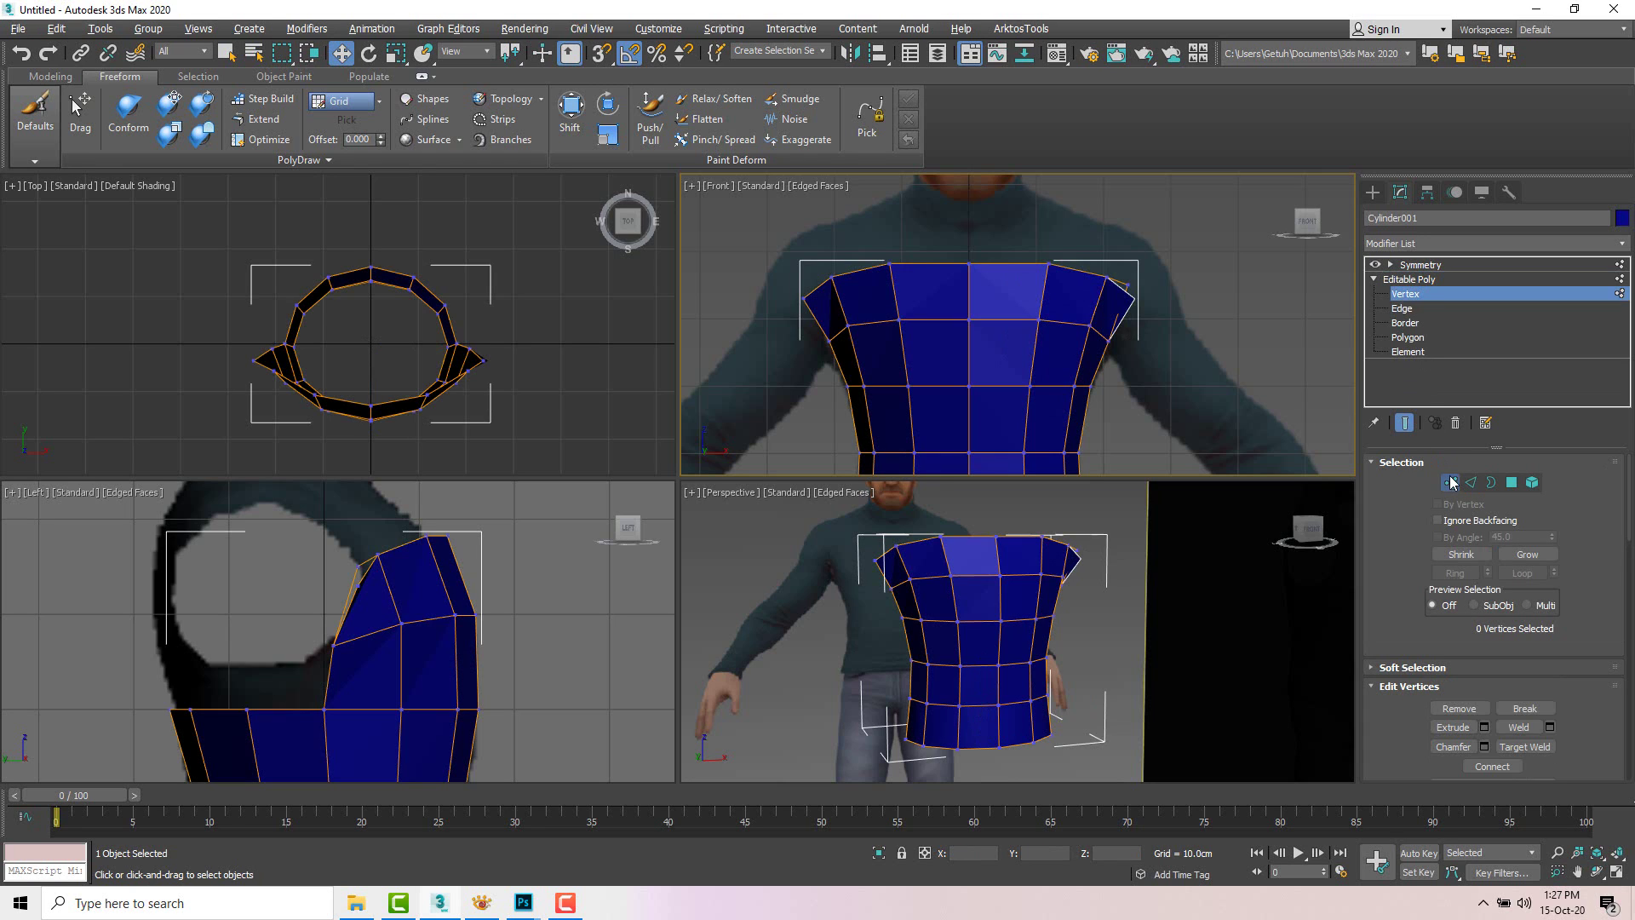
Step: Nudge the upper rim's outer corner vertex further outward and down in the Front view, and select the neighboring armhole vertices in turn
left_click(803, 299)
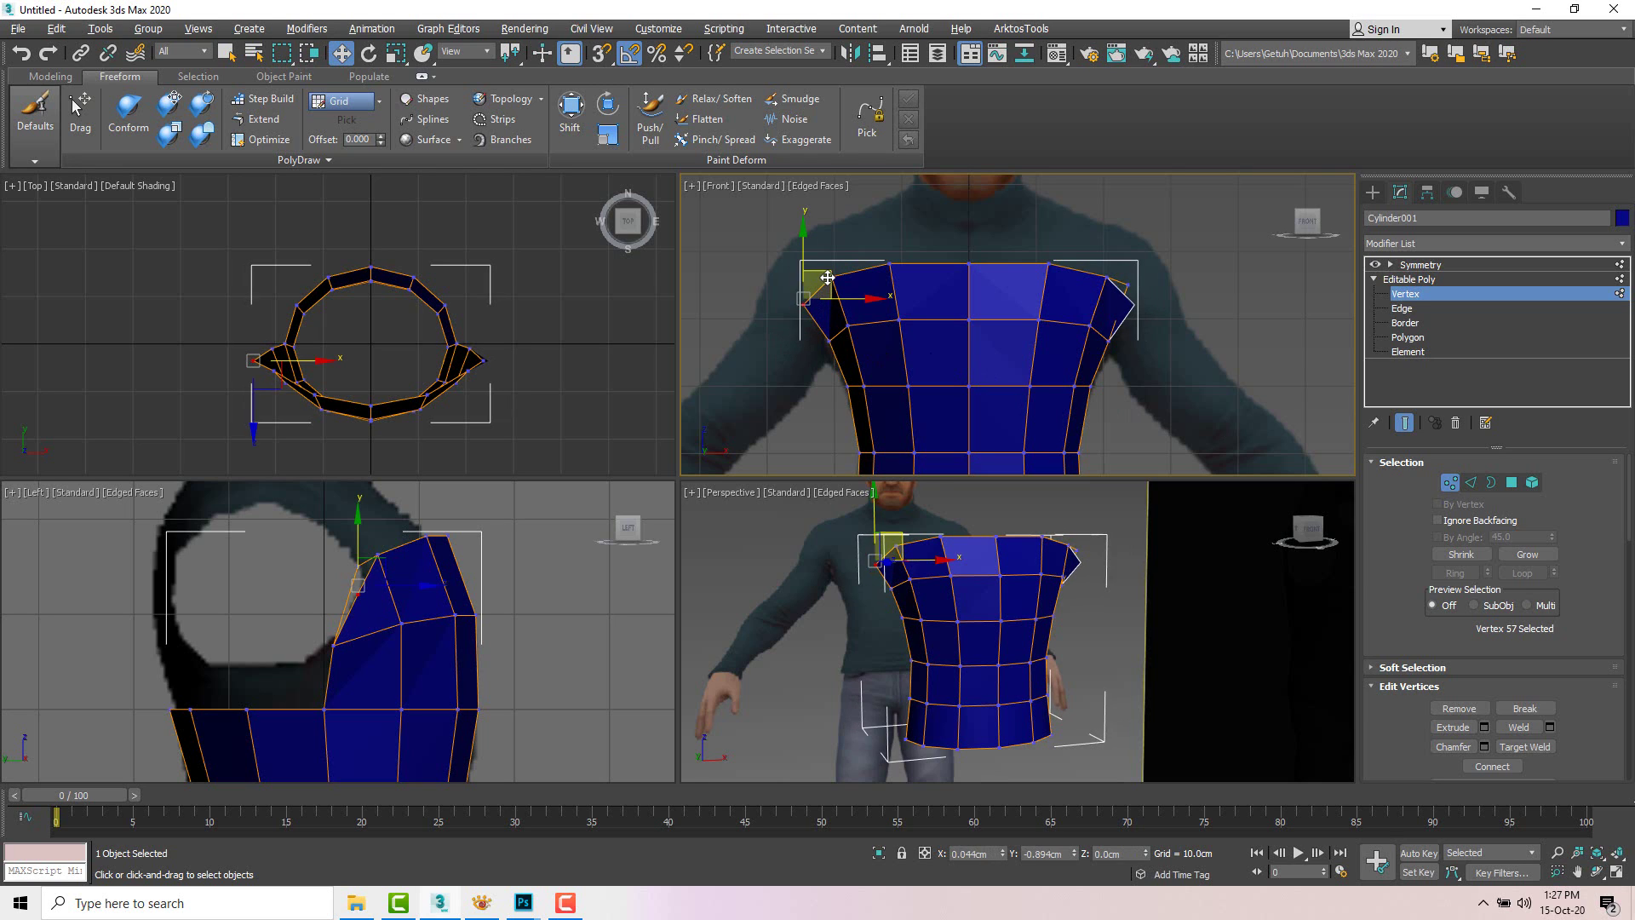
mouse_move(827, 278)
left_mouse_down()
mouse_move(810, 291)
mouse_move(828, 284)
left_mouse_up()
left_click(828, 340)
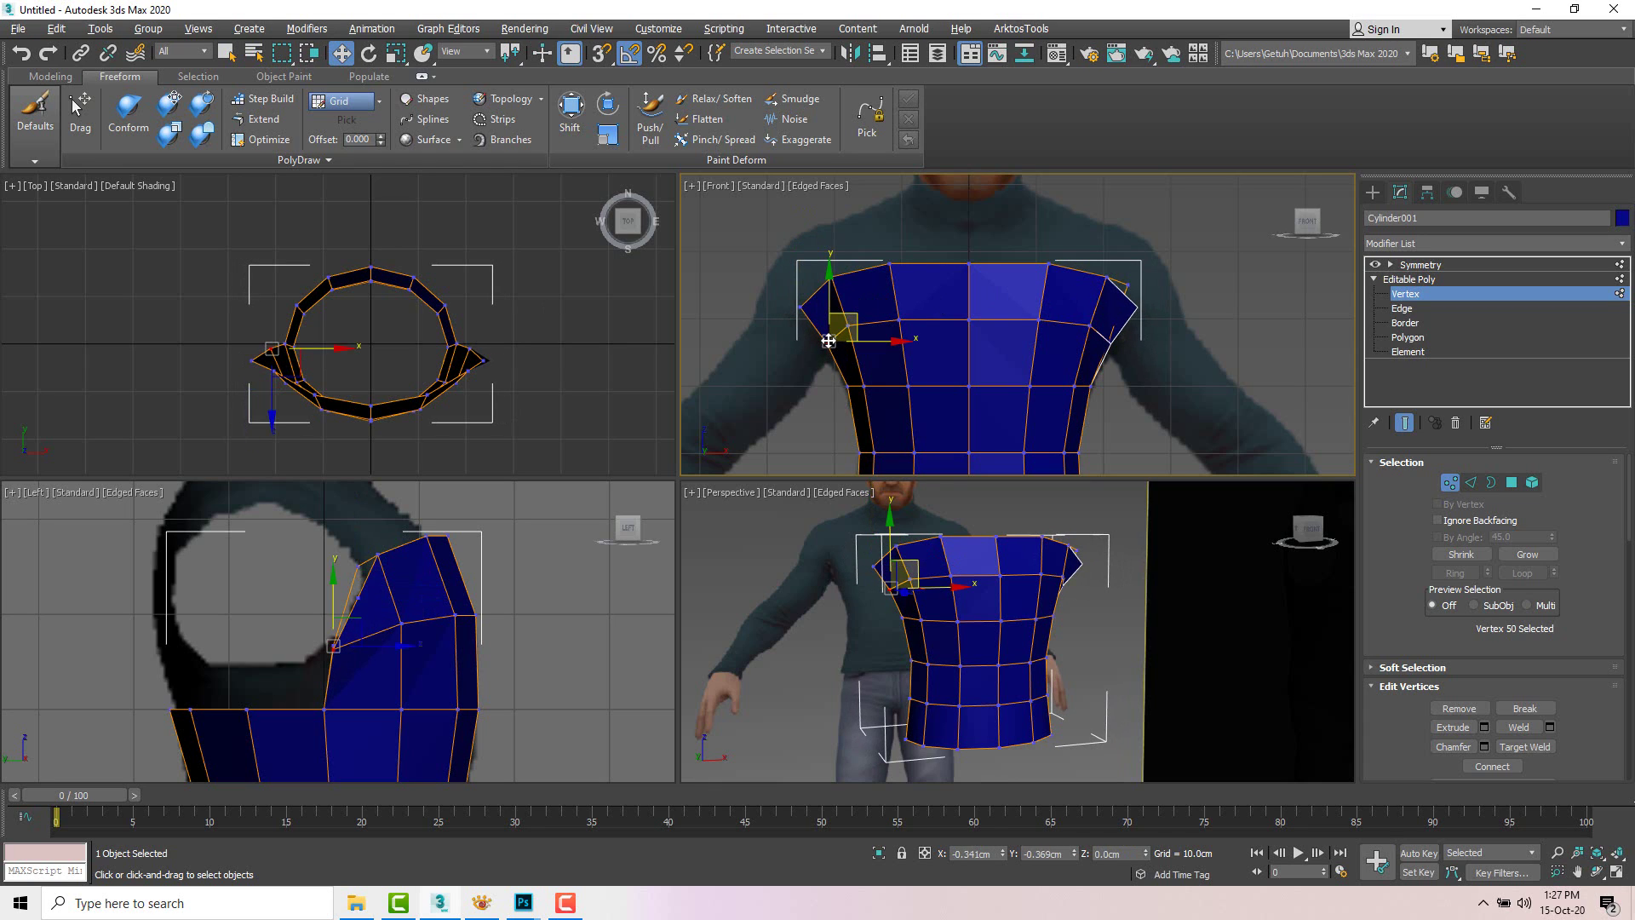
left_click(831, 274)
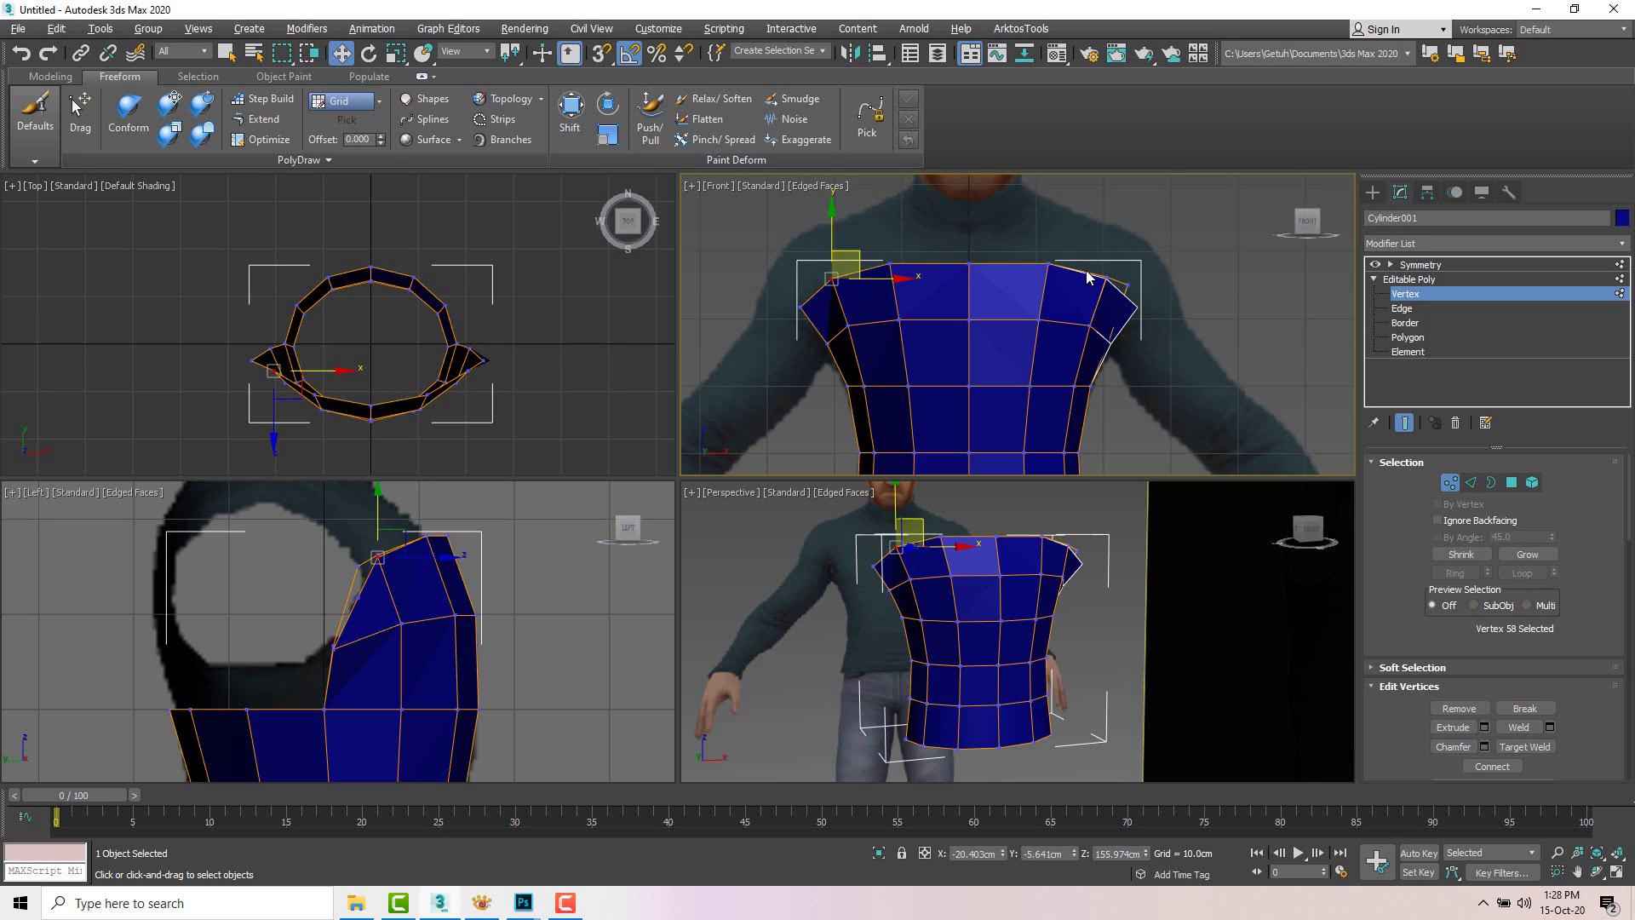
Step: Select the two side edges of the lower back rim just behind the armhole in the Left view
left_click(1471, 483)
middle_click_drag(967, 310, 1030, 255)
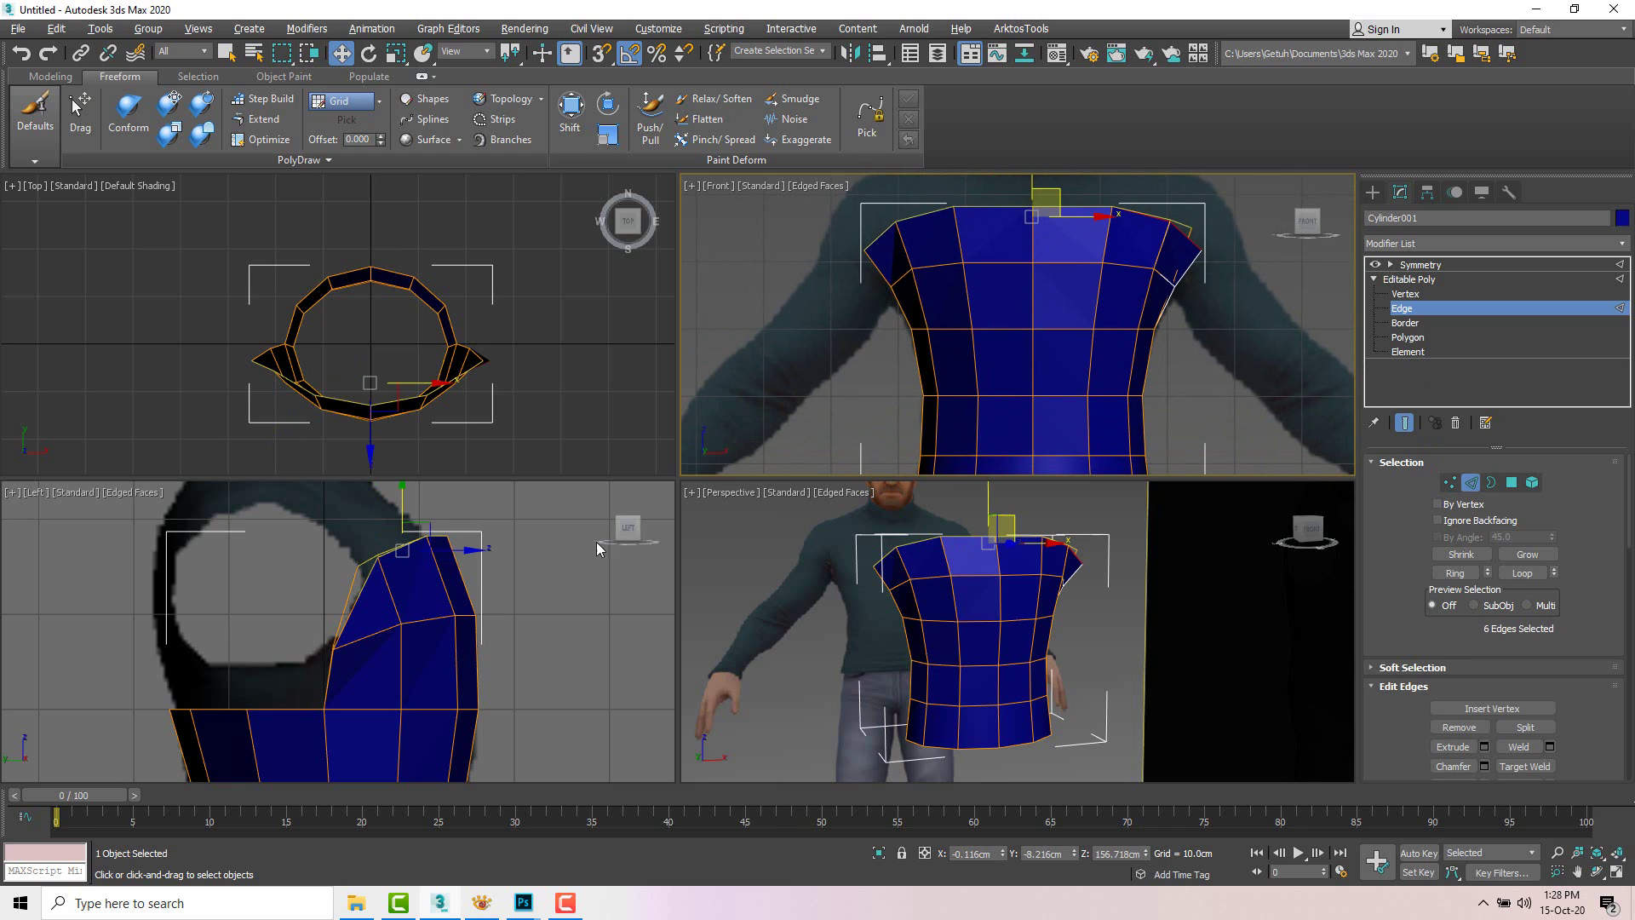
middle_click_drag(596, 541, 624, 492)
middle_click_drag(855, 679, 984, 660, "alt")
left_click(320, 657)
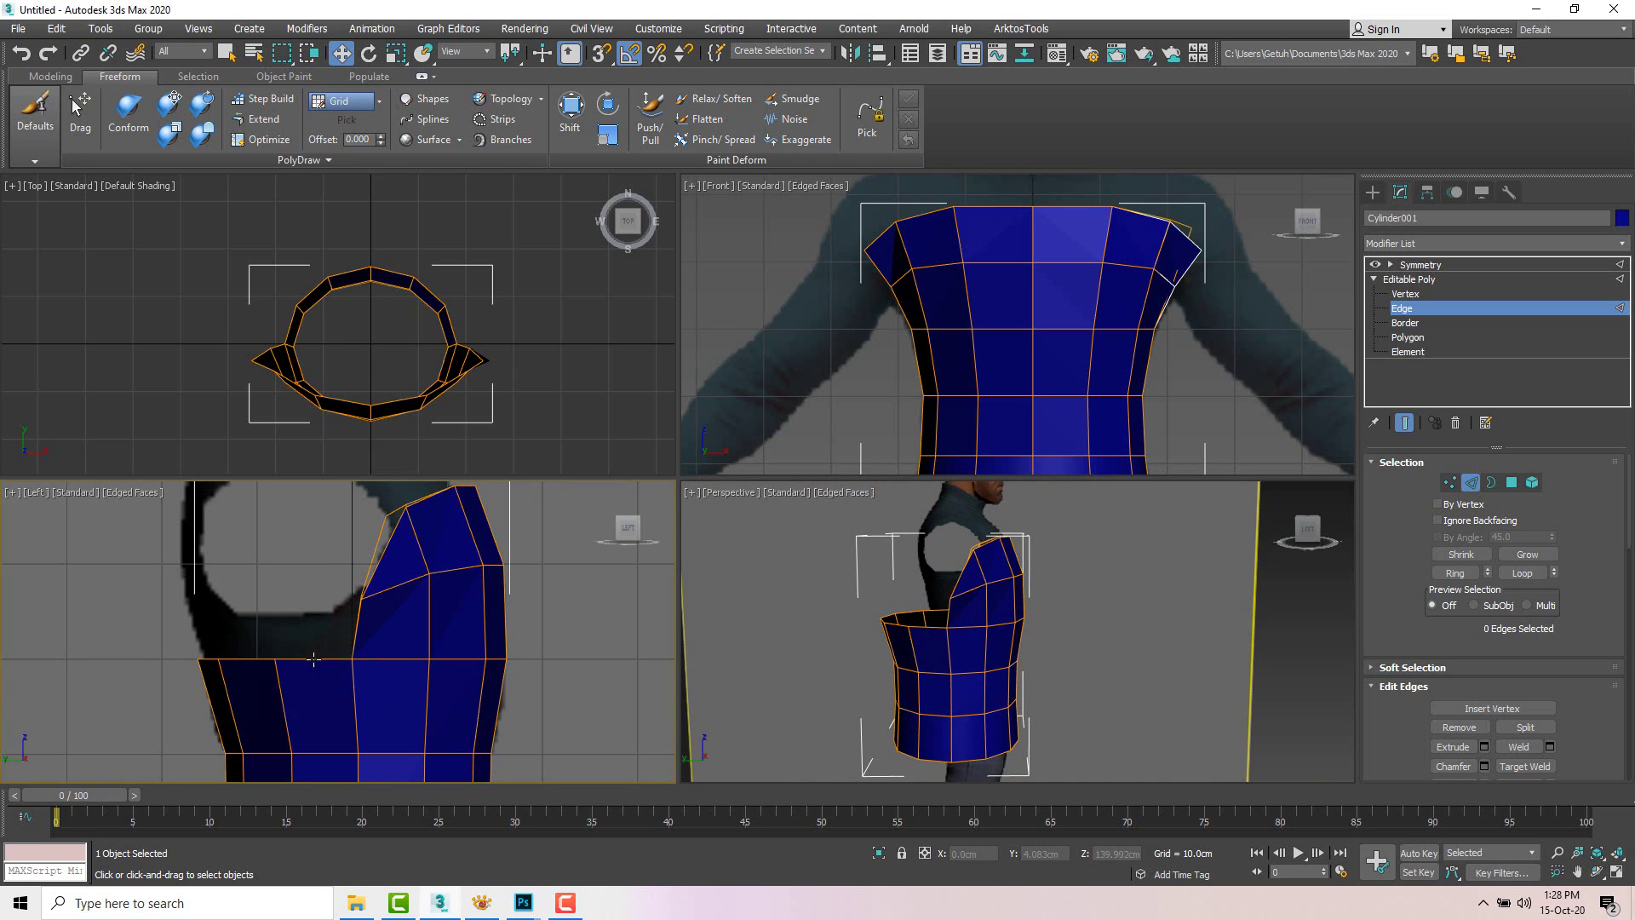
left_click(247, 658, "ctrl")
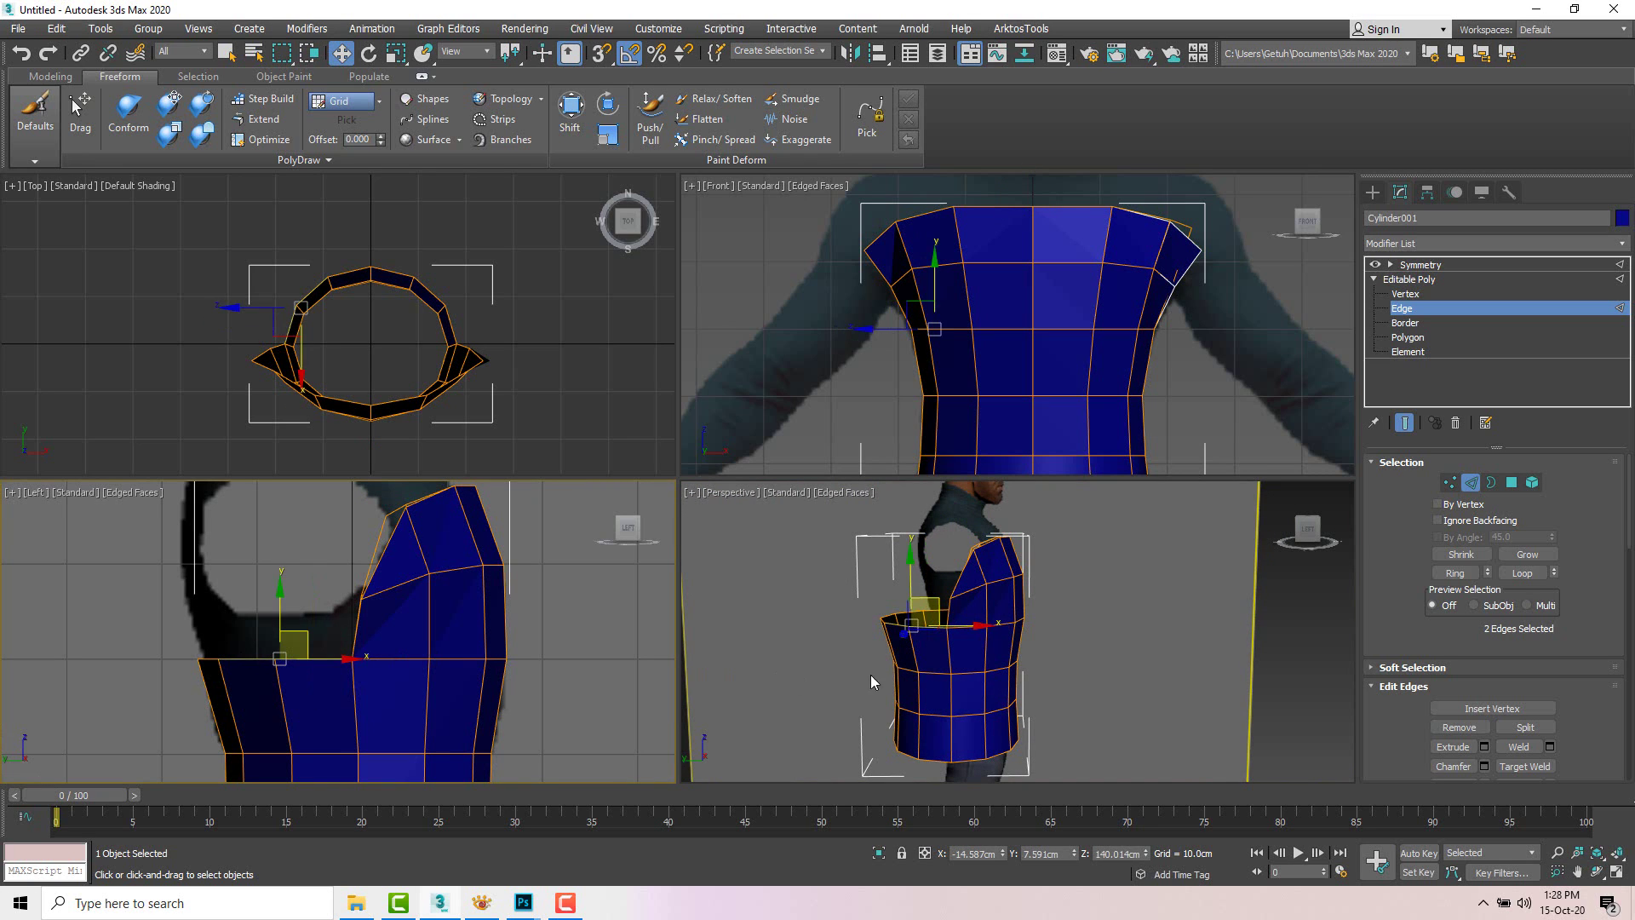
Step: Extrude the two selected side edges up by about 5.5 cm below the armhole
scroll(871, 674, "up", 3)
middle_click_drag(908, 639, 860, 635, "alt")
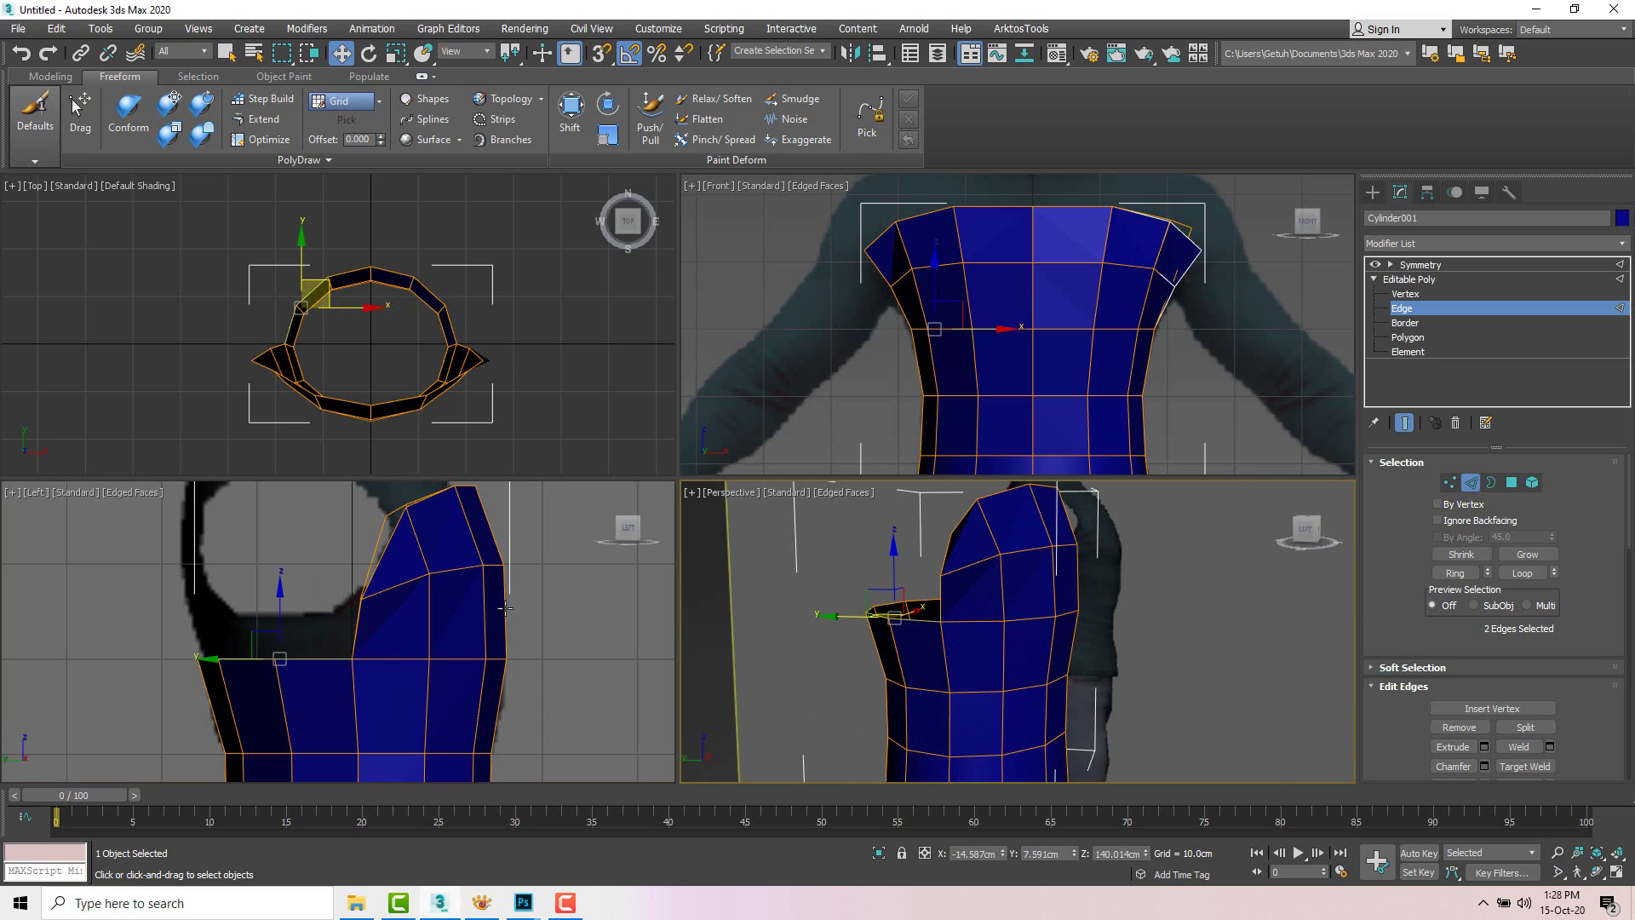
left_click(282, 603)
left_click_drag(281, 603, 270, 551, "shift")
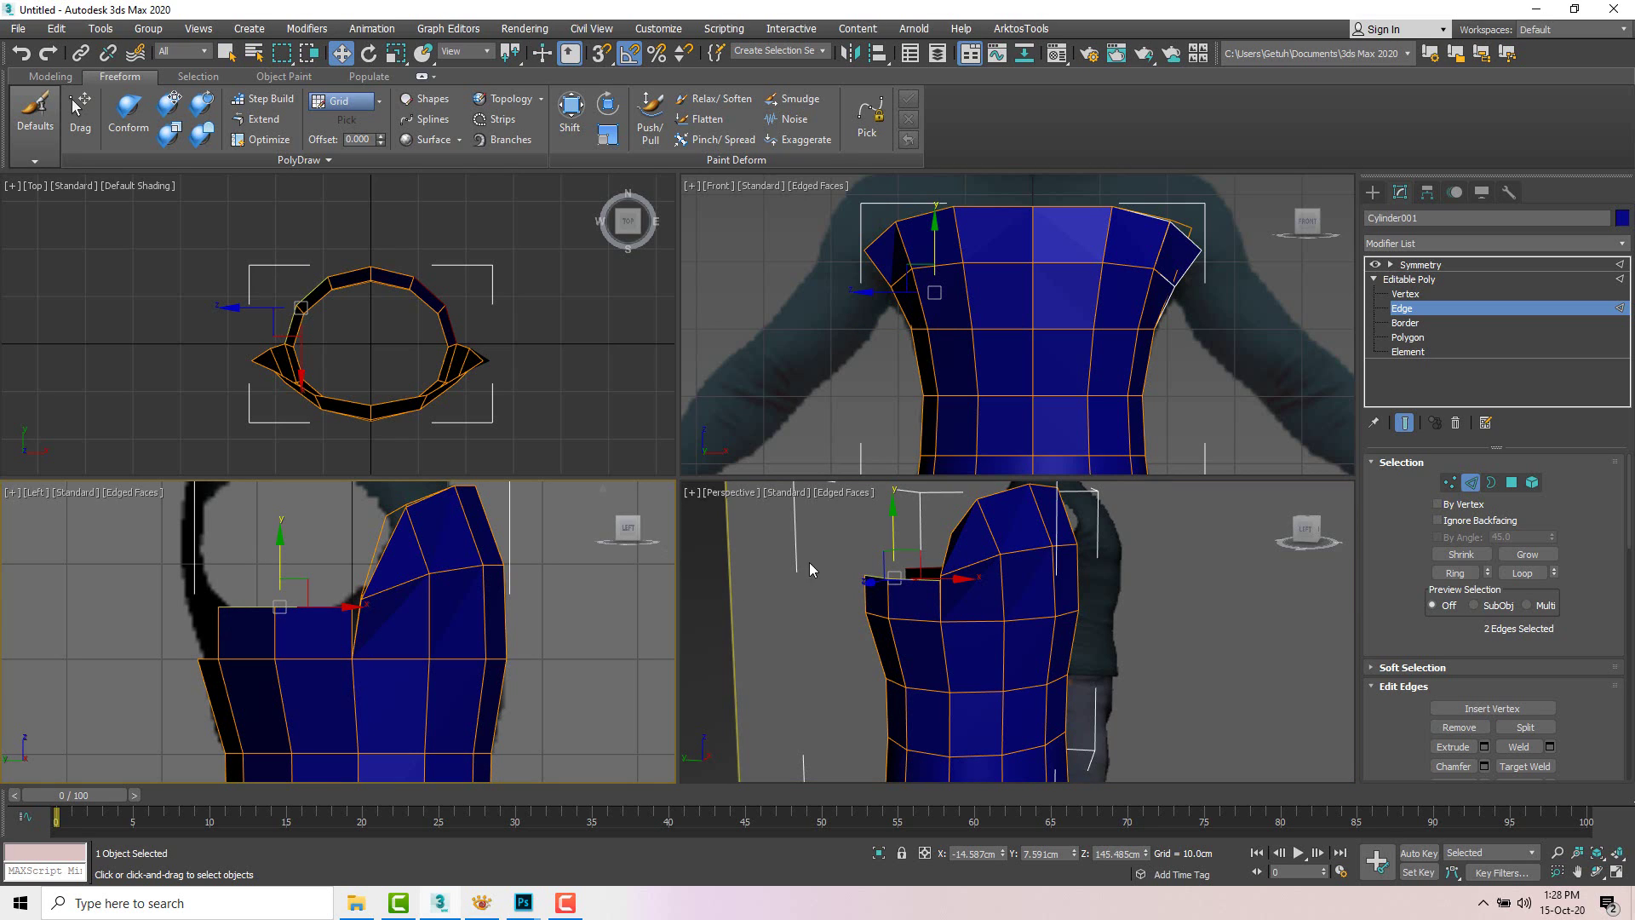
Step: Lower the new strip's middle vertex and raise its rear vertex in the Left view to follow the armhole curve
scroll(289, 602, "up", 3)
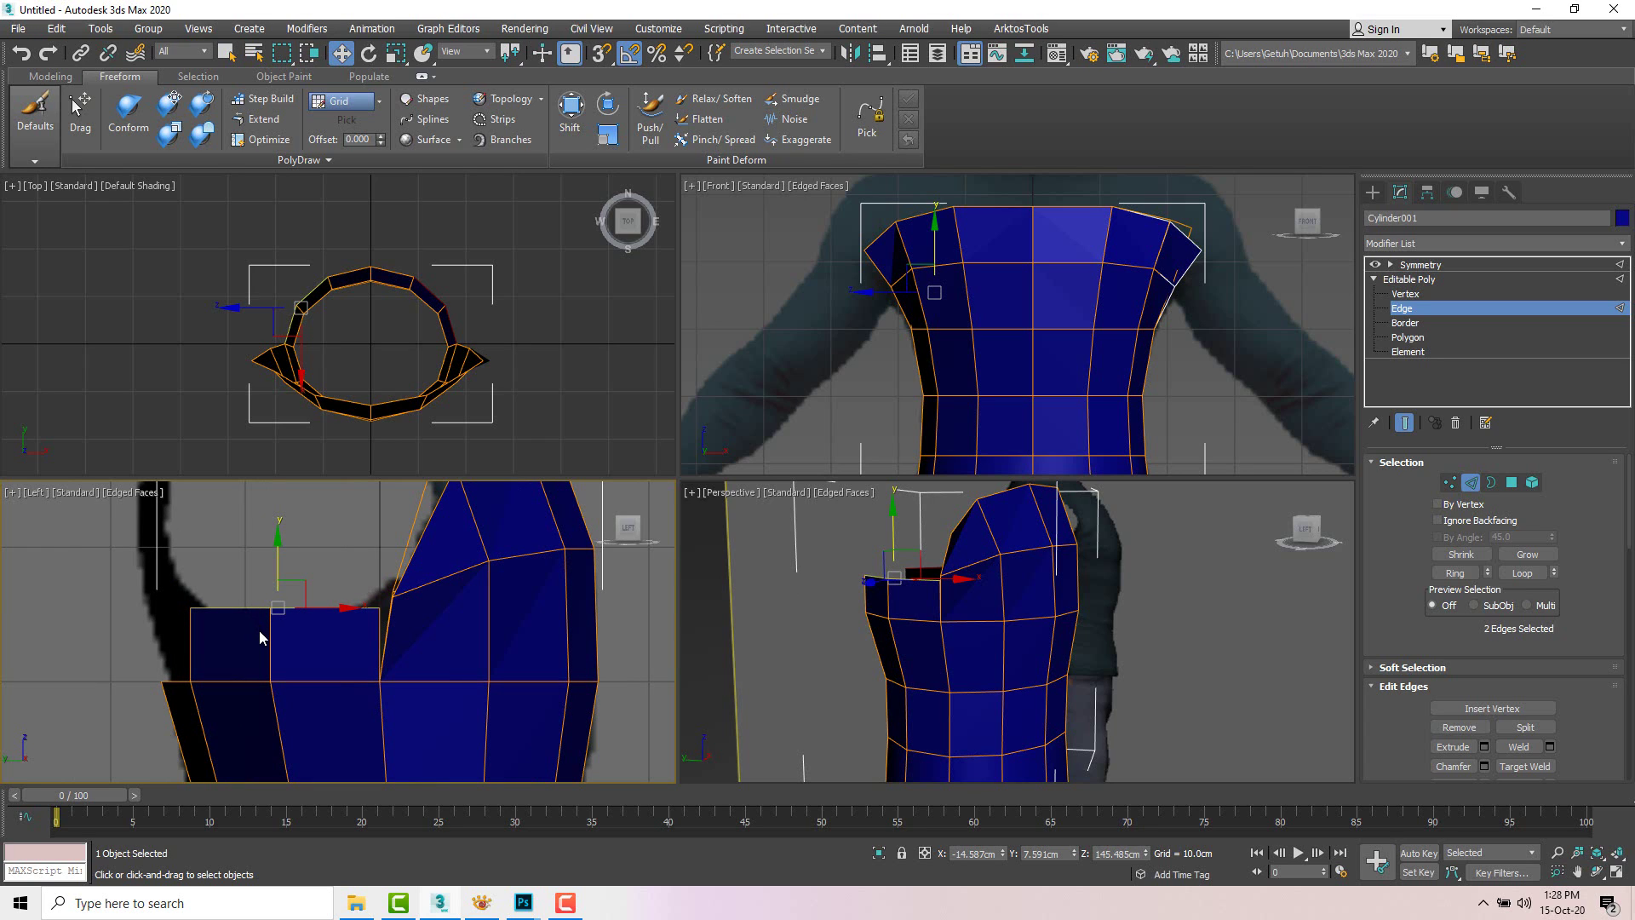
key("1")
left_click(267, 607)
left_click(271, 608)
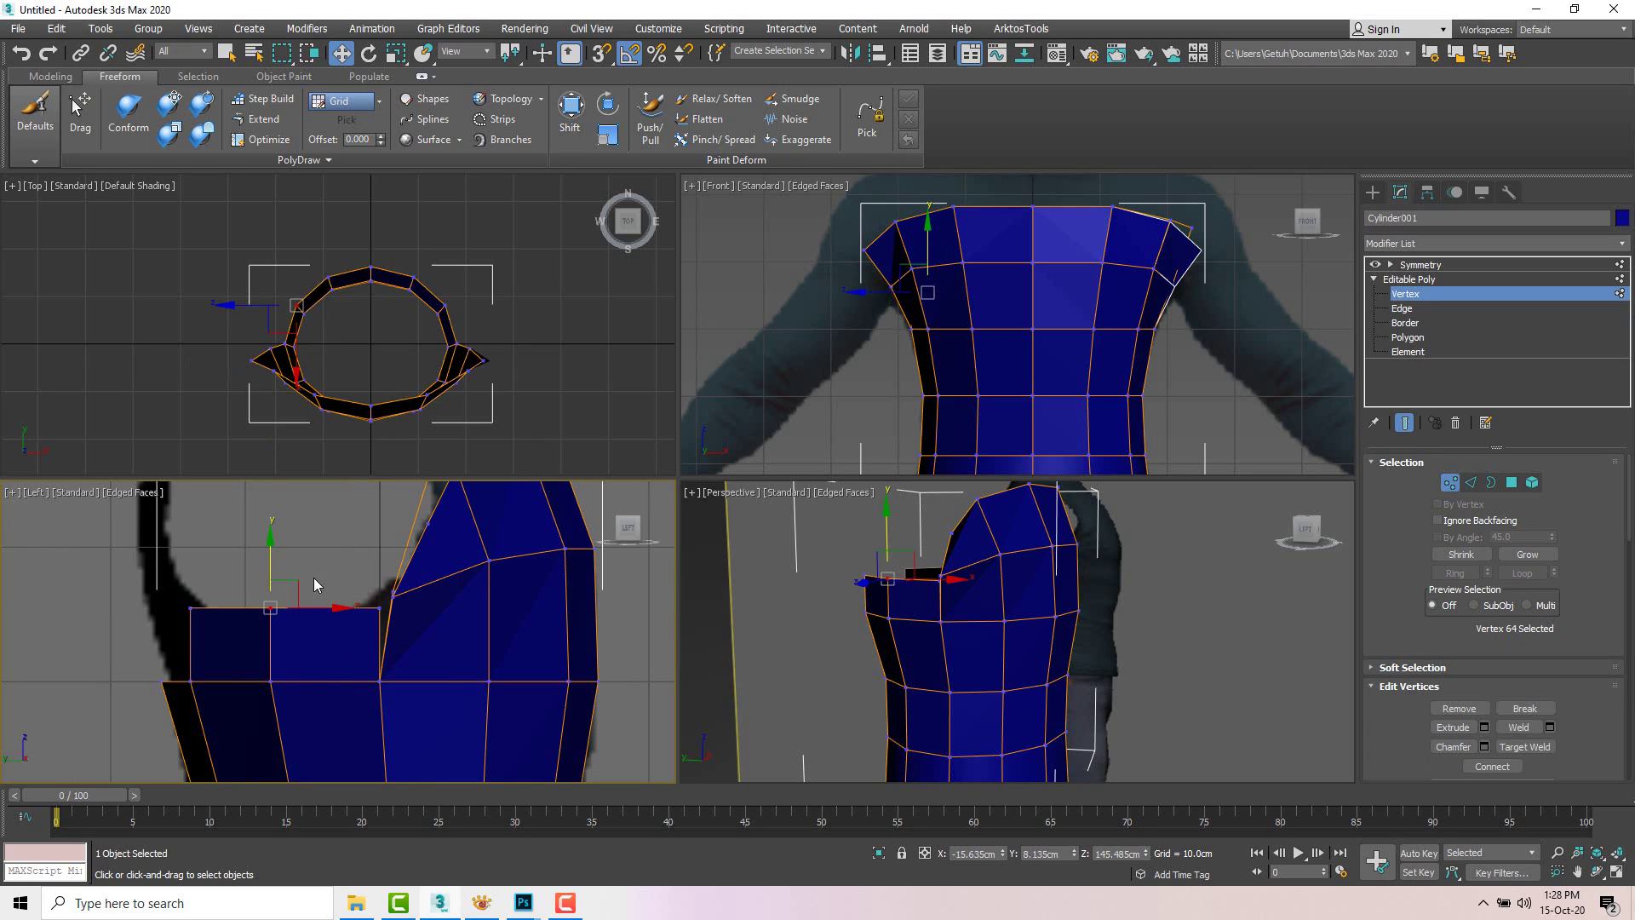
left_click_drag(291, 577, 204, 563)
left_click(190, 607)
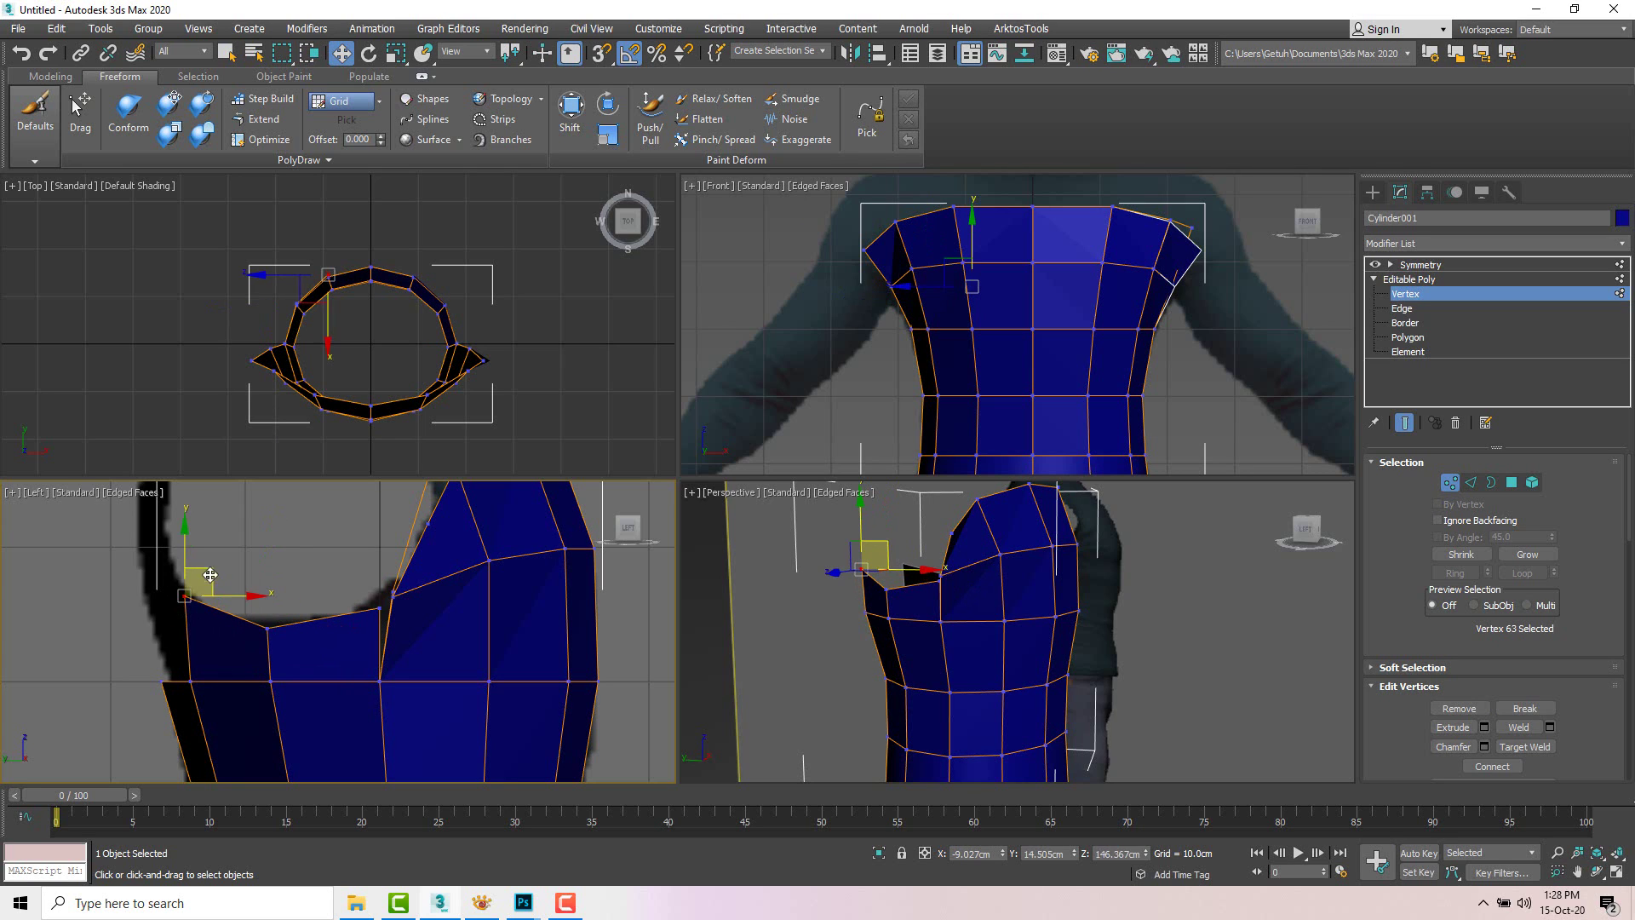
Step: Target-weld the new underarm strip's front vertex onto the adjacent armhole corner vertex to close the gap
left_click_drag(384, 616, 385, 610)
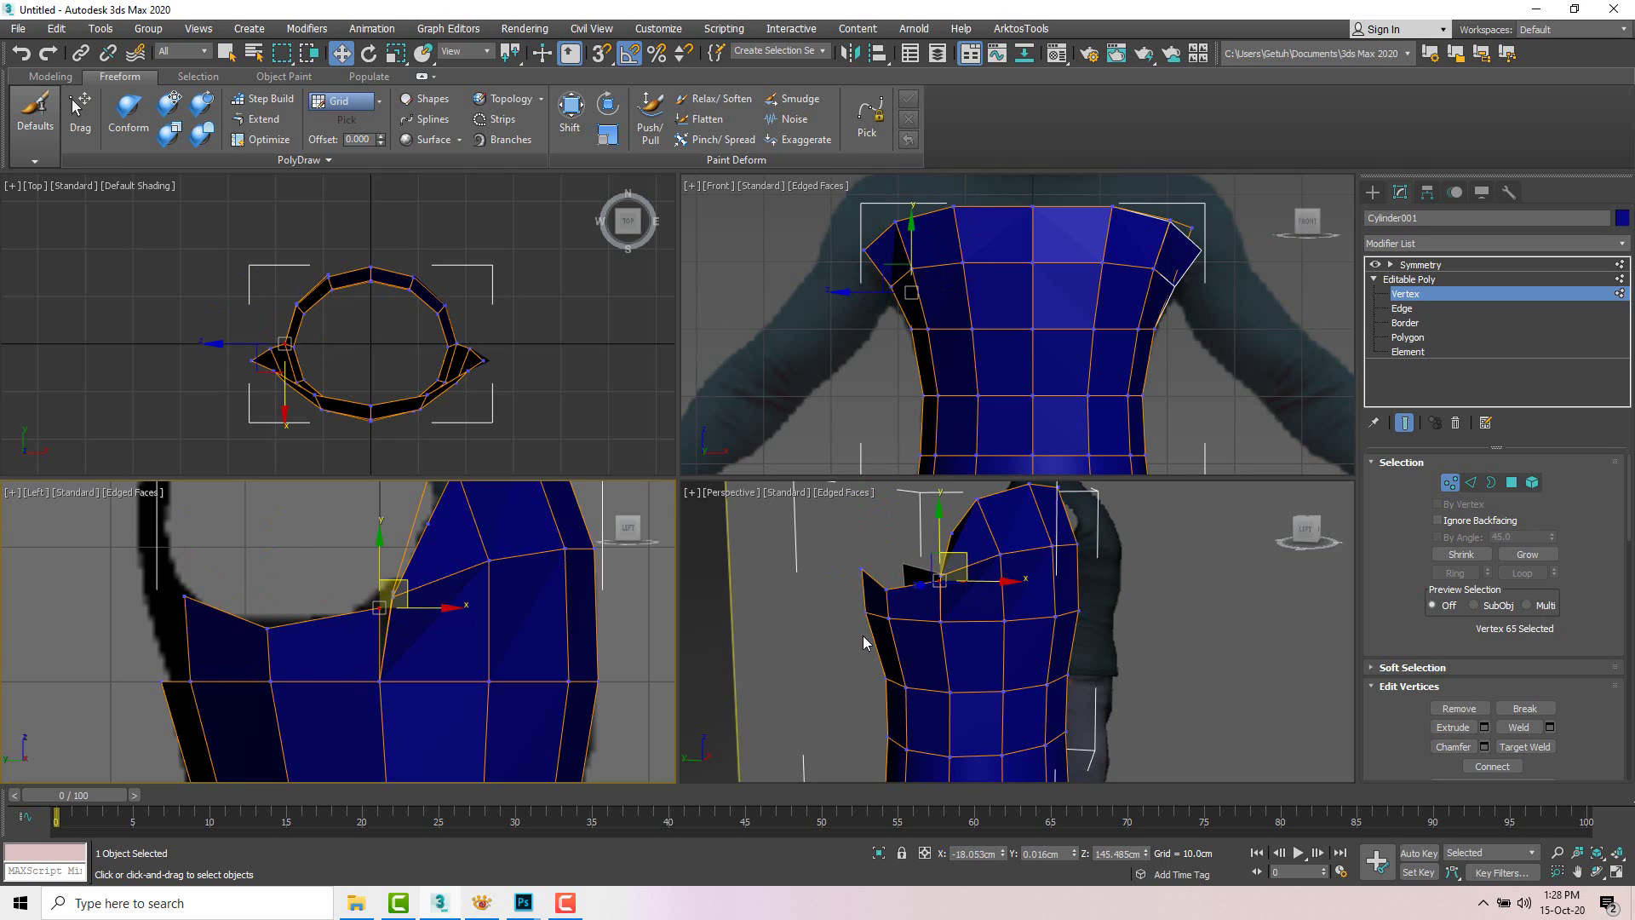
middle_click_drag(909, 630, 1037, 653, "alt")
scroll(937, 588, "up", 5)
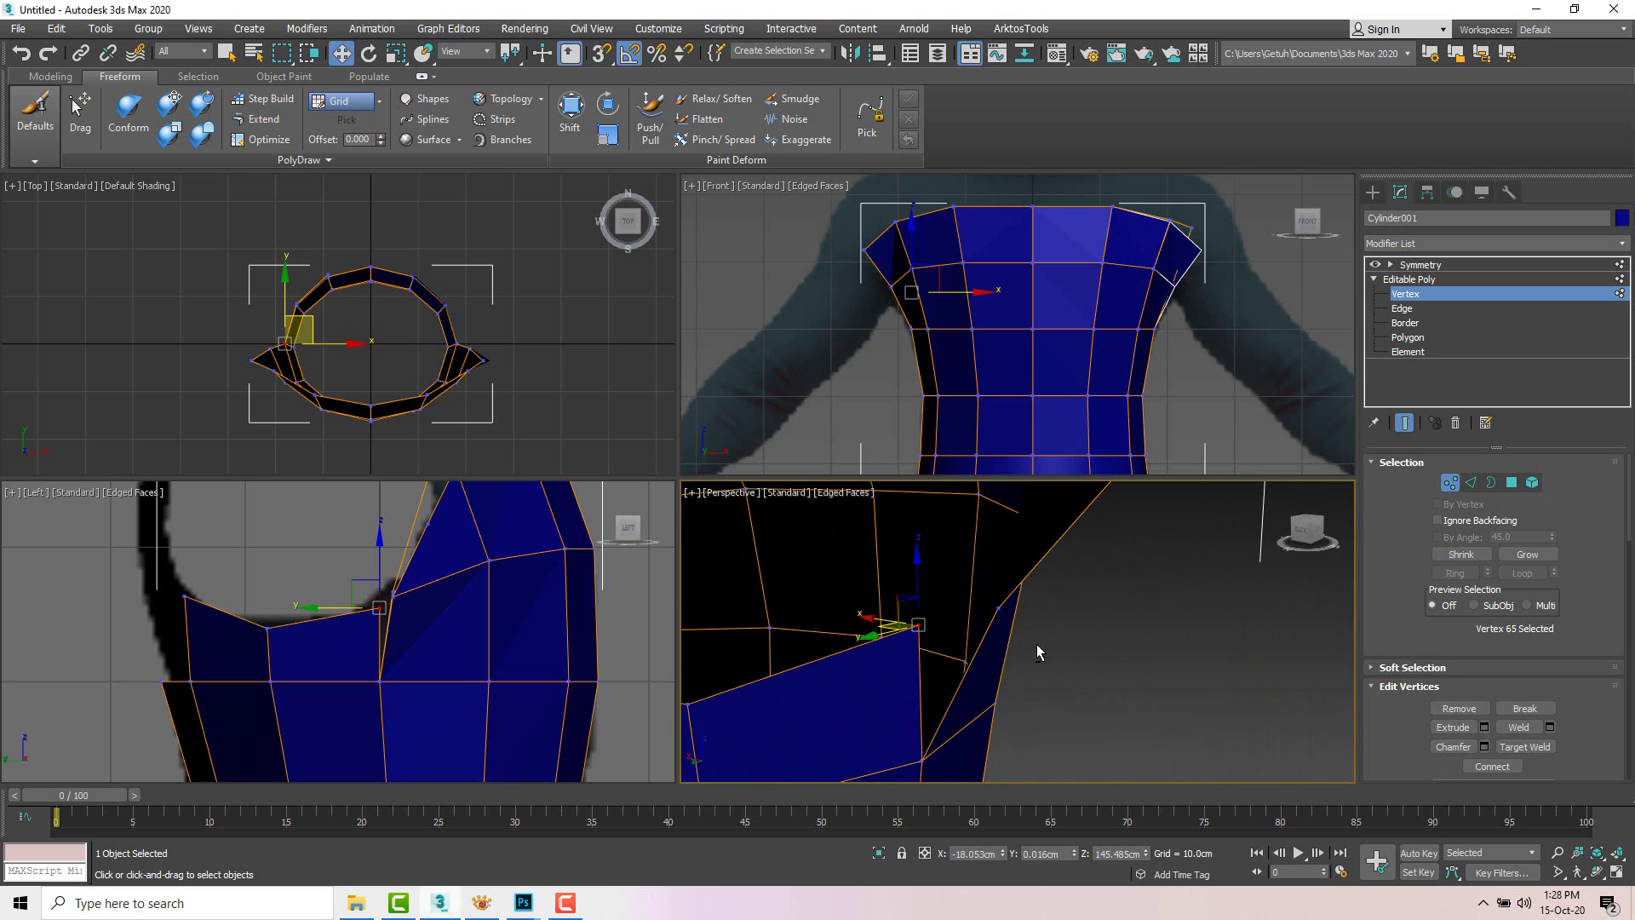
middle_click_drag(913, 626, 954, 626, "alt")
left_click(1000, 606)
left_click(918, 626)
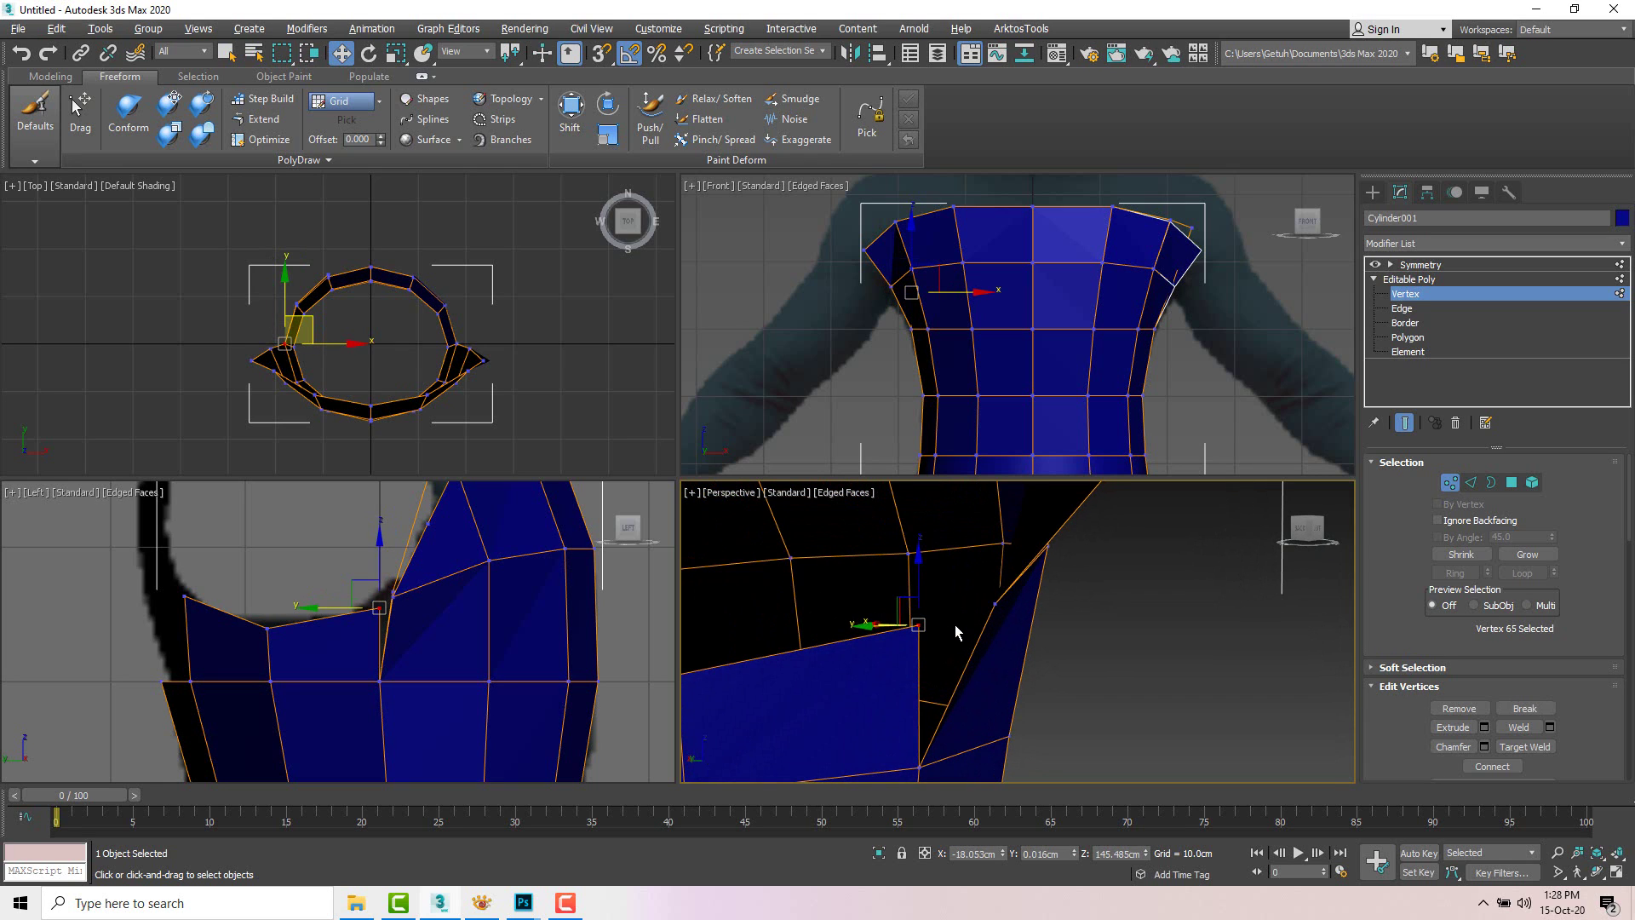
left_click(906, 667)
left_click(918, 626)
right_click(918, 626)
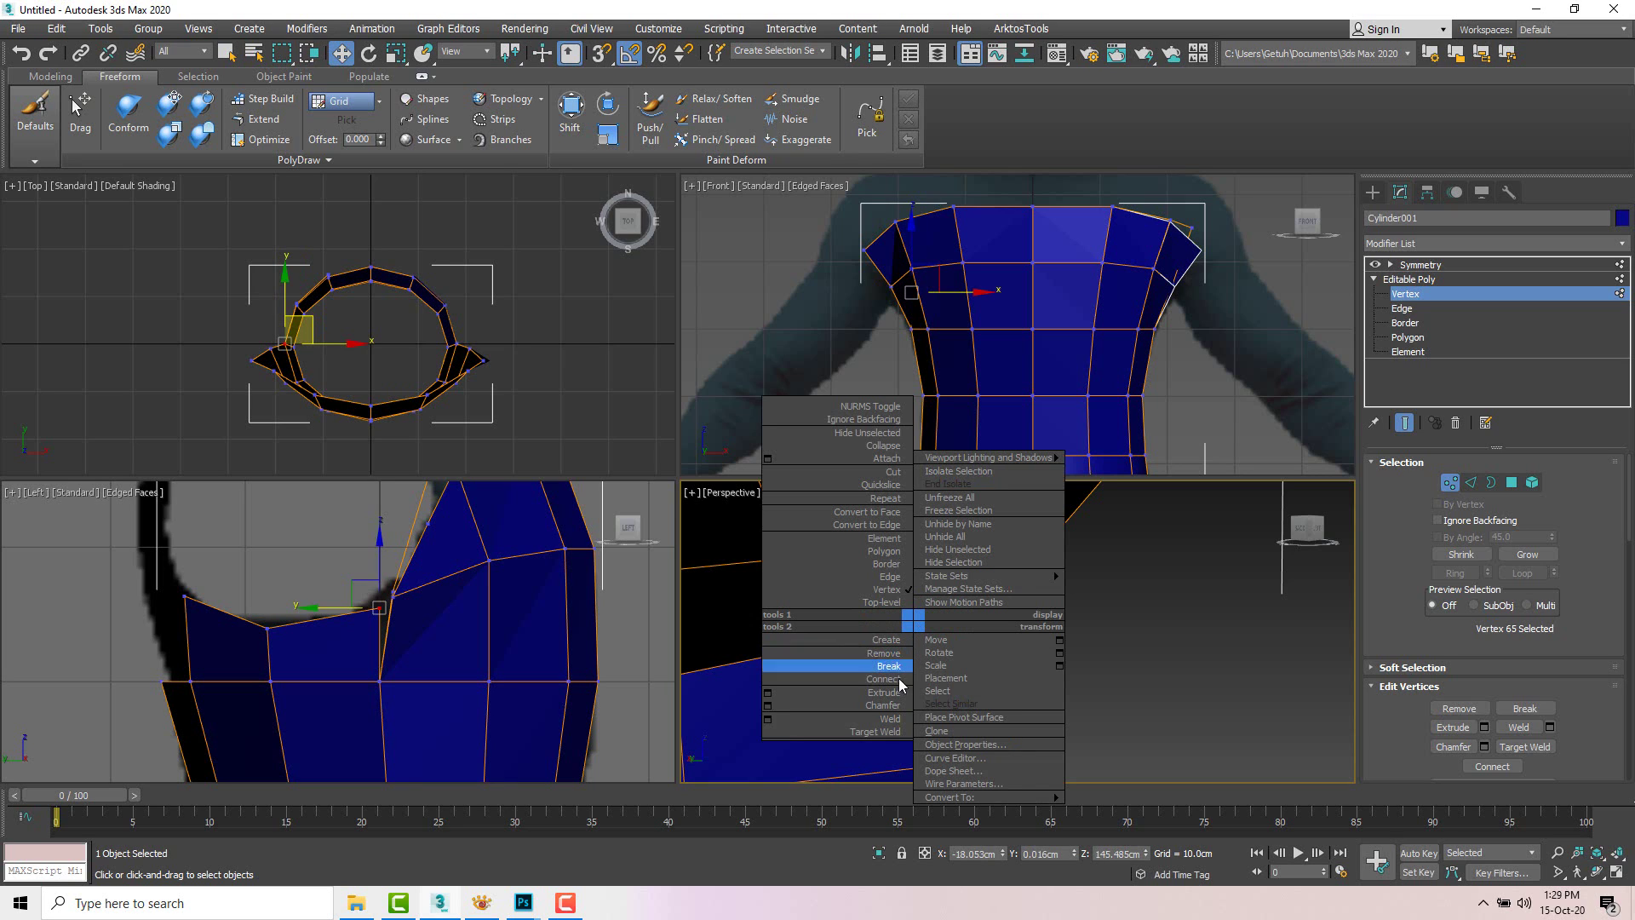
left_click(892, 732)
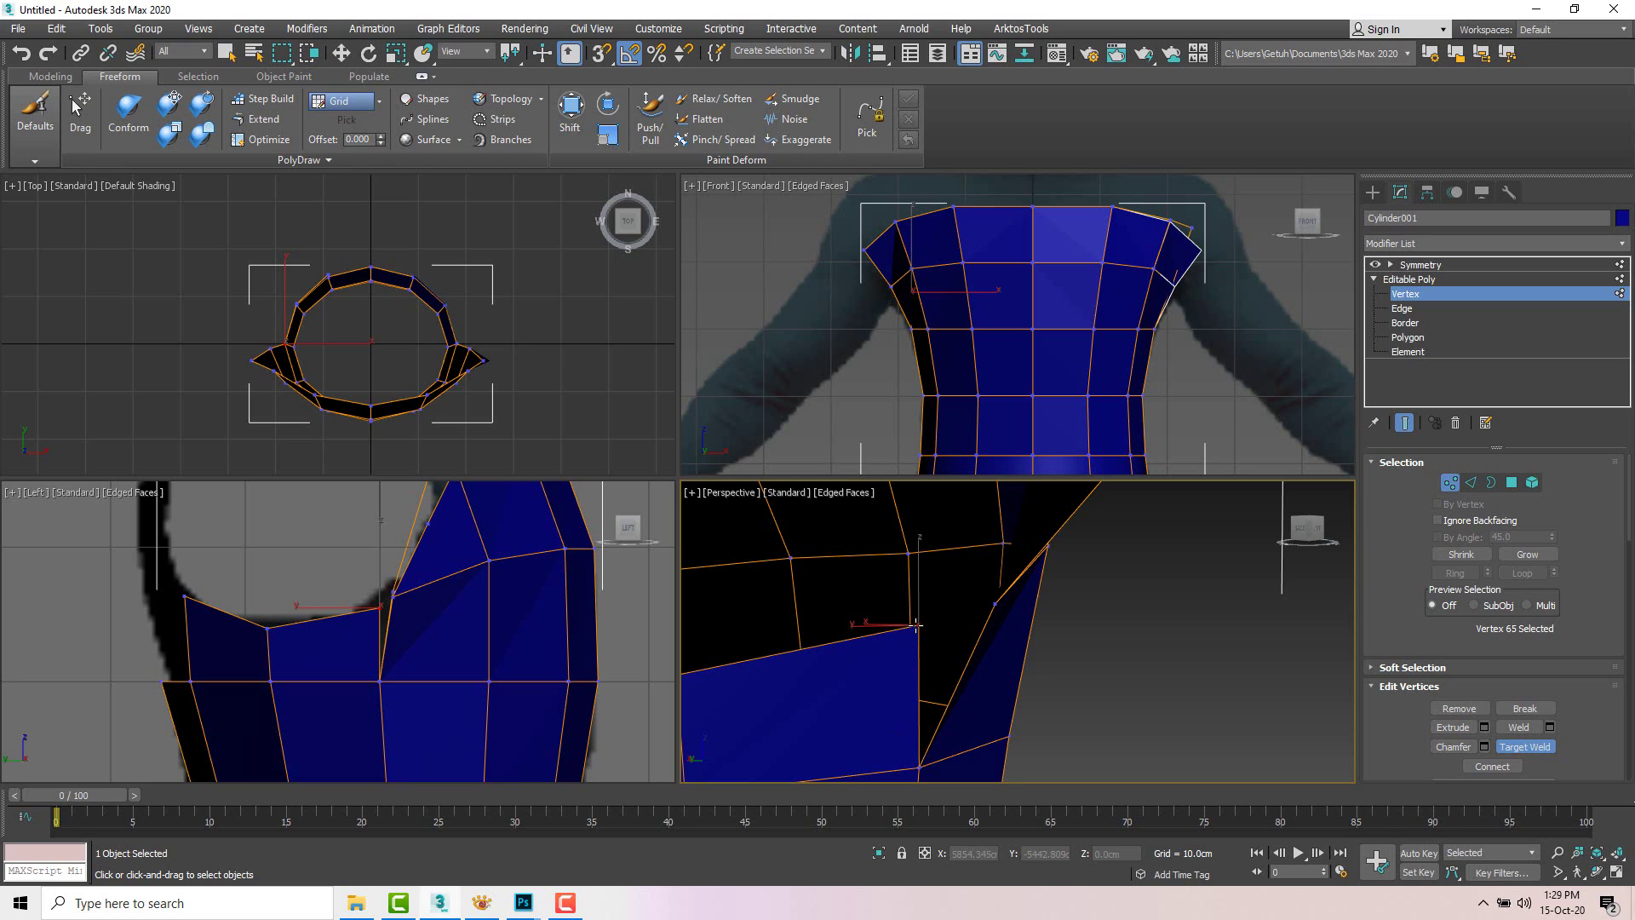
left_click(994, 605)
middle_click_drag(994, 605, 900, 626, "alt")
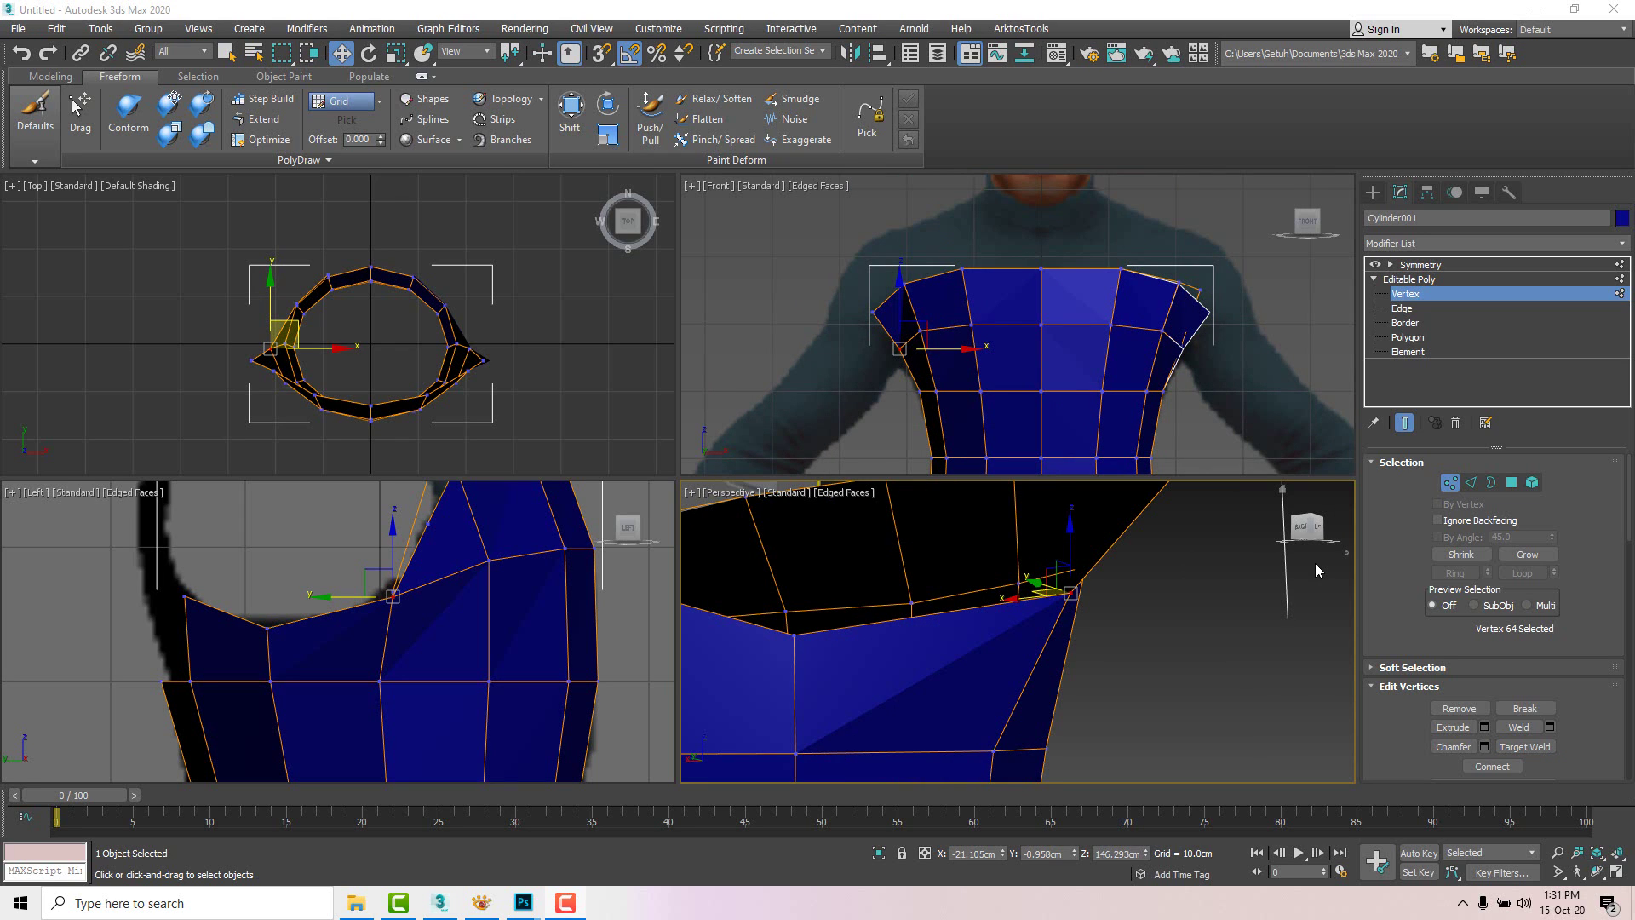
Step: Extrude the upper rim's two outer shoulder edges in two segments over the shoulder, about 11 cm back and 9.5 cm up in the Left view
left_click(1472, 483)
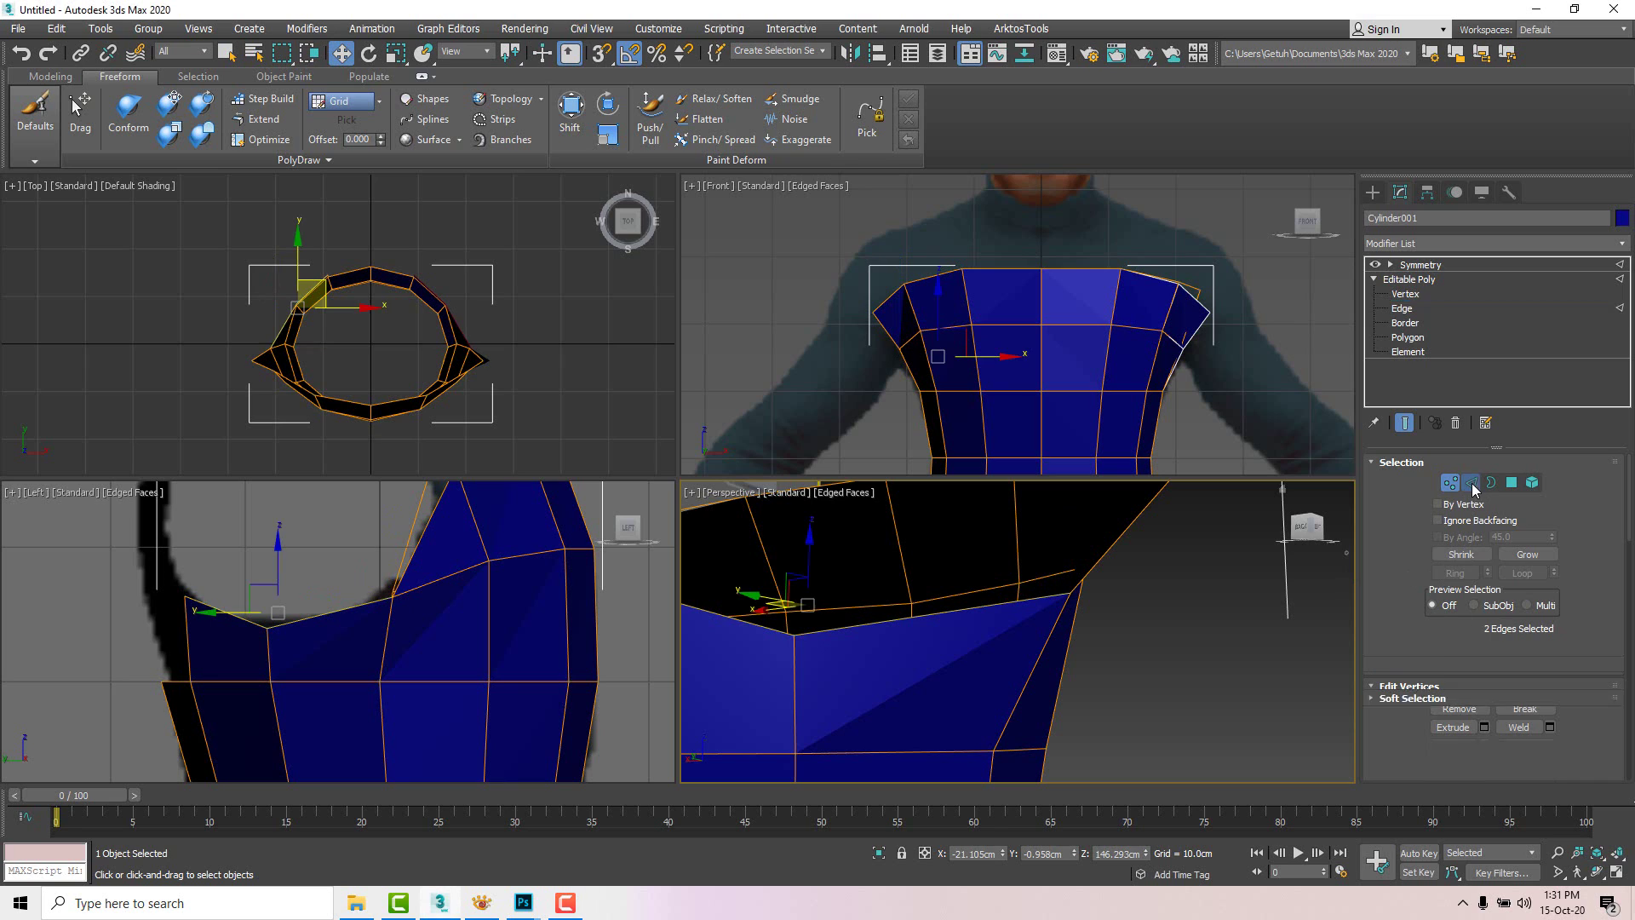
left_click(939, 274)
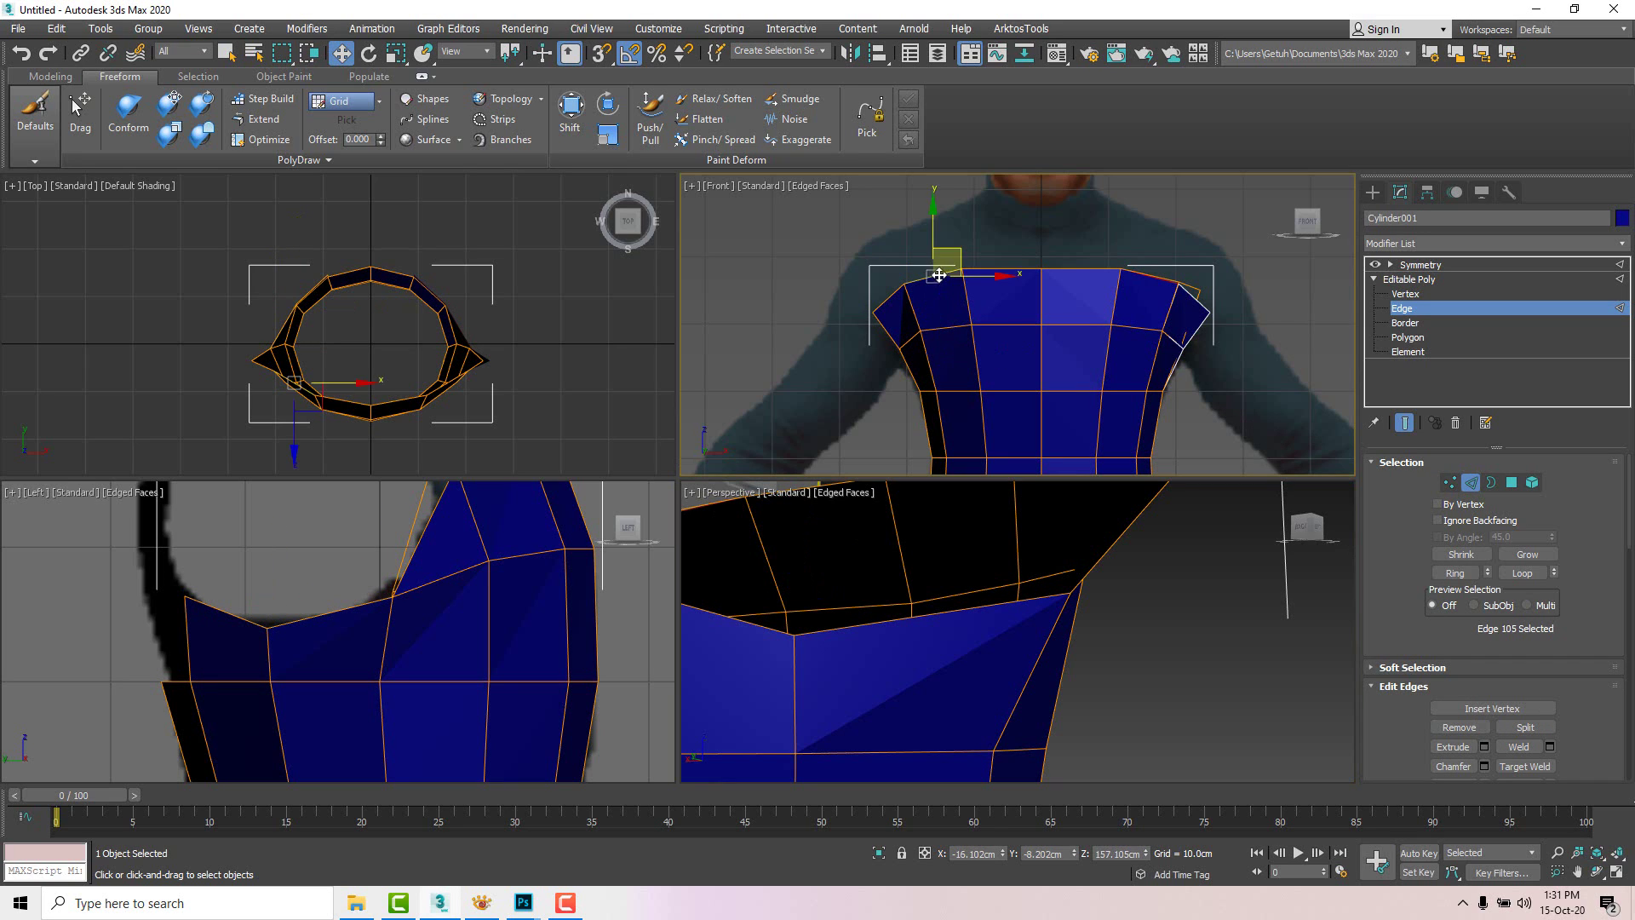
left_click(887, 300, "ctrl")
scroll(562, 556, "down", 4)
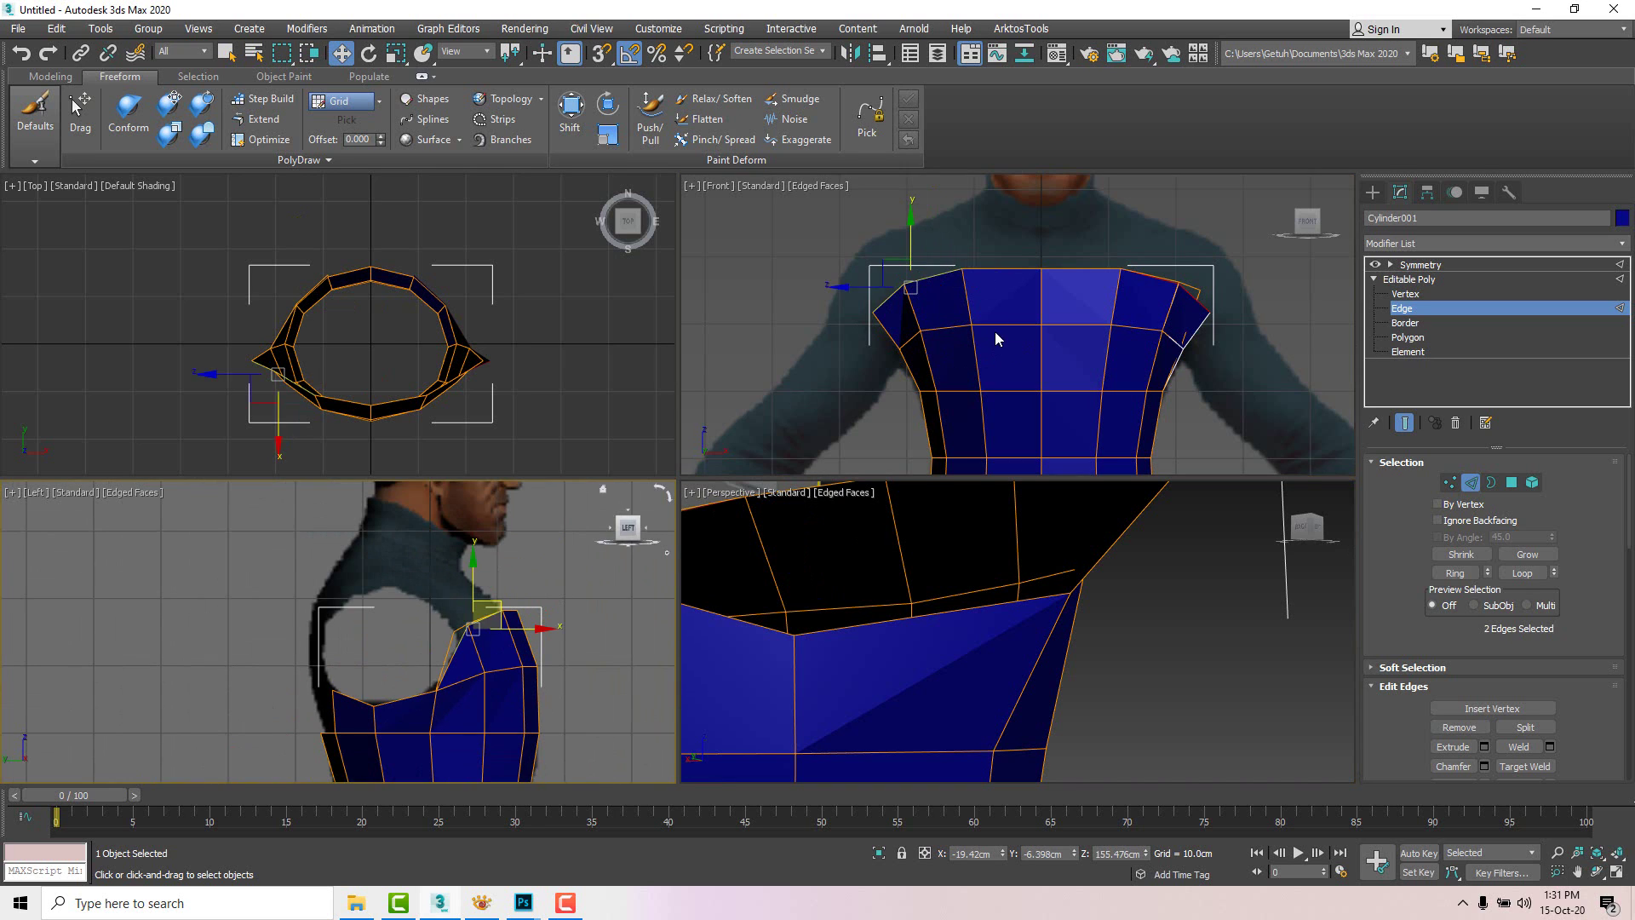
scroll(876, 569, "down", 8)
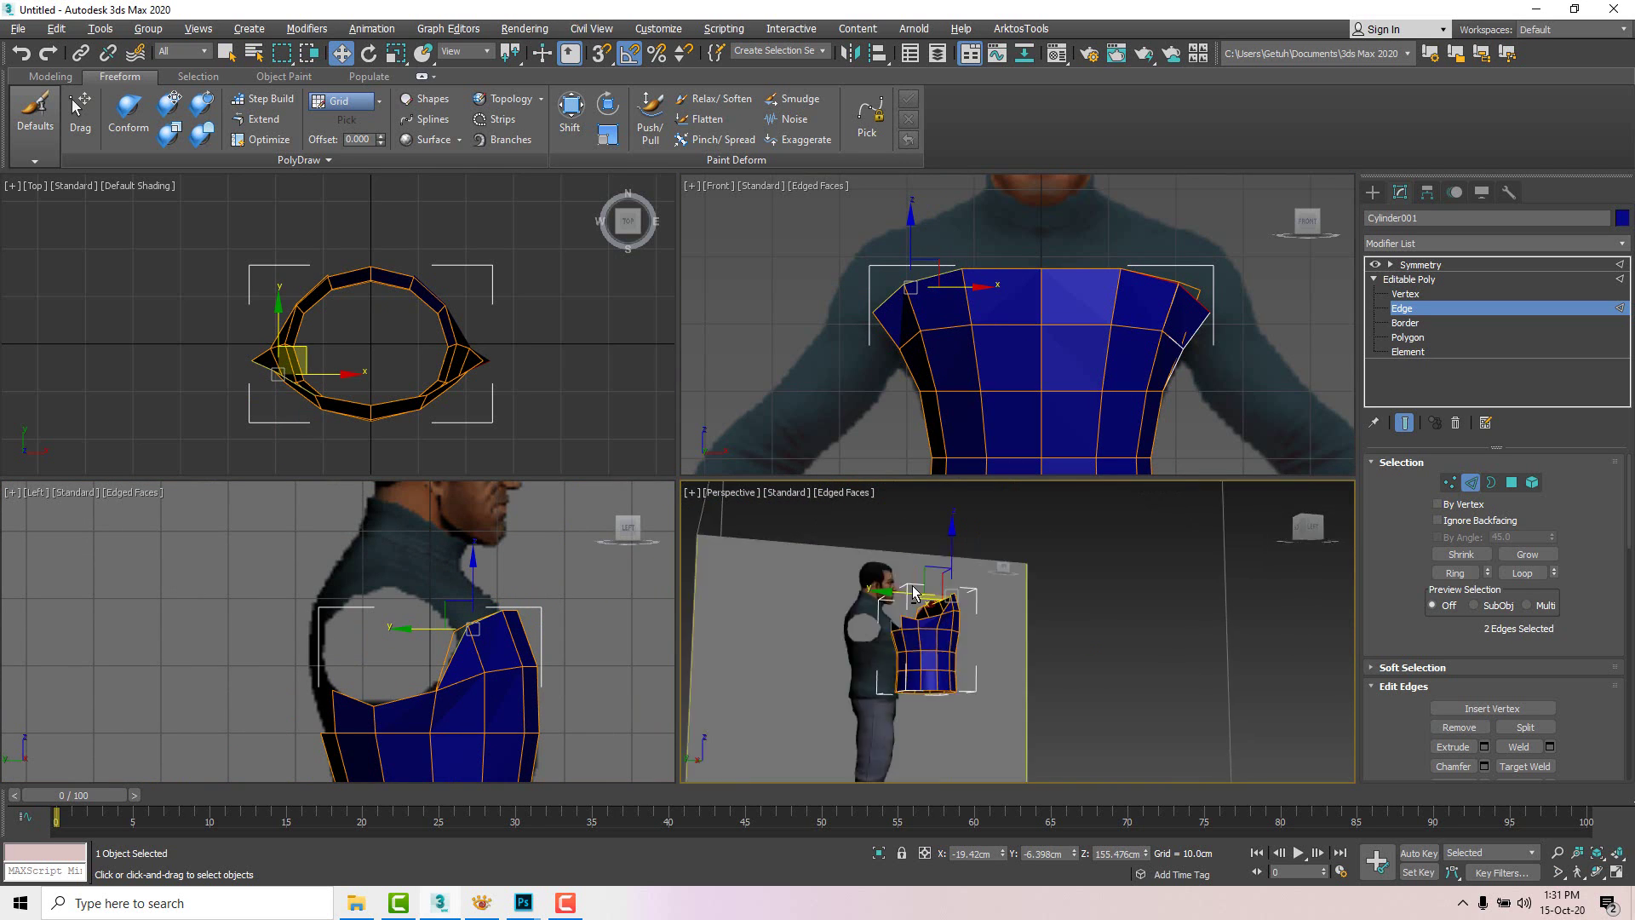
scroll(474, 607, "up", 1)
scroll(473, 607, "up", 3)
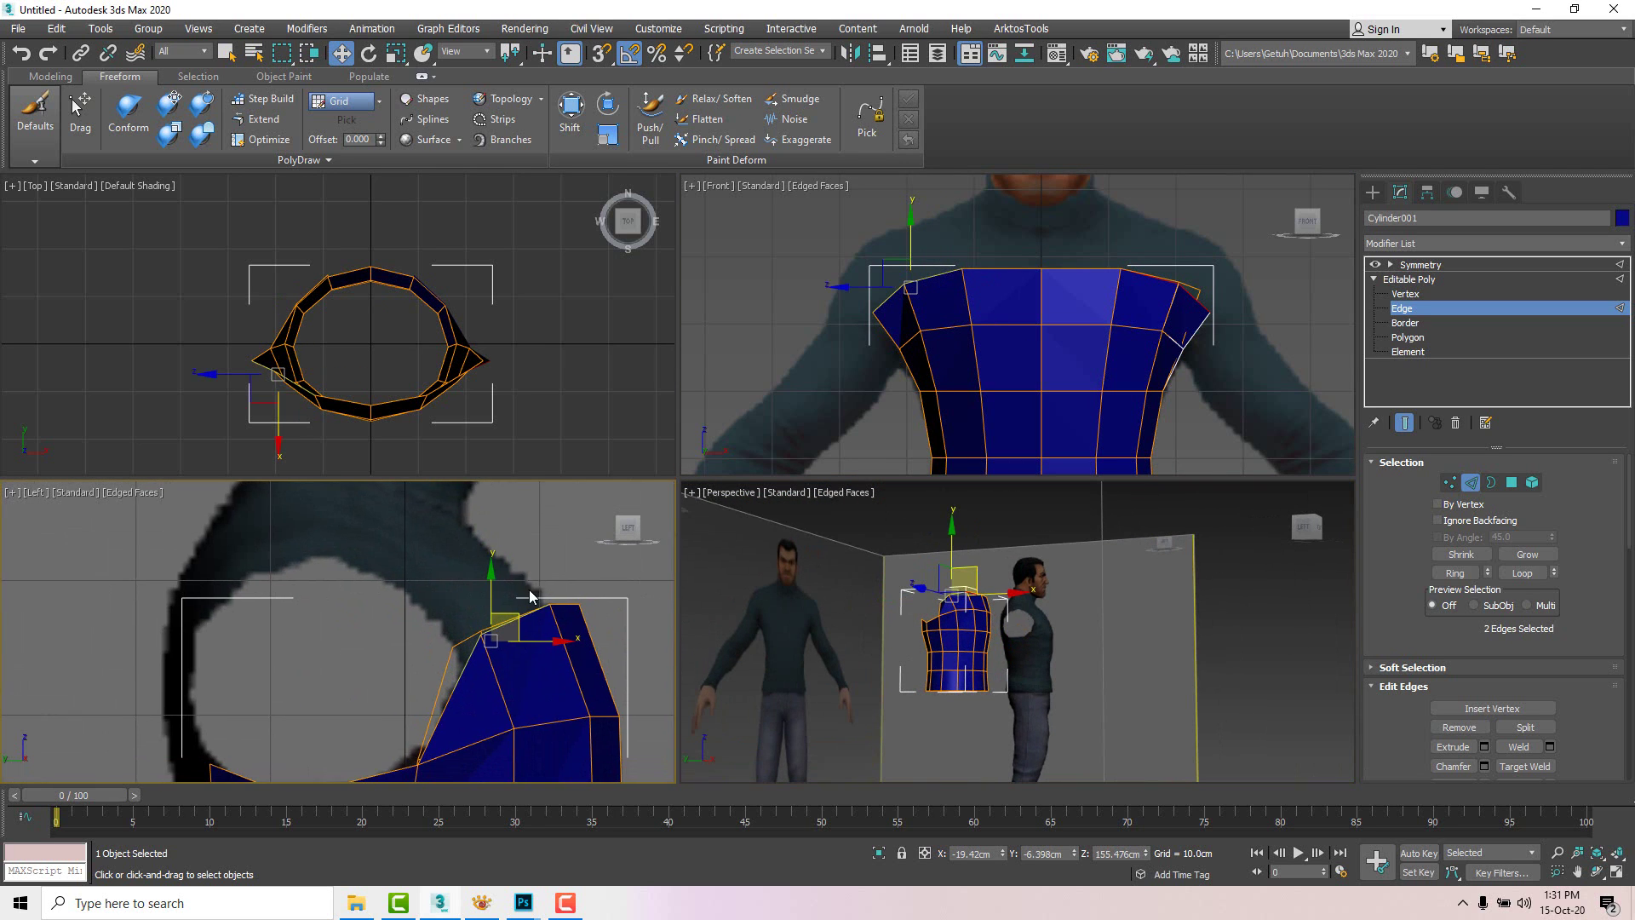
left_click_drag(518, 615, 374, 491, "shift")
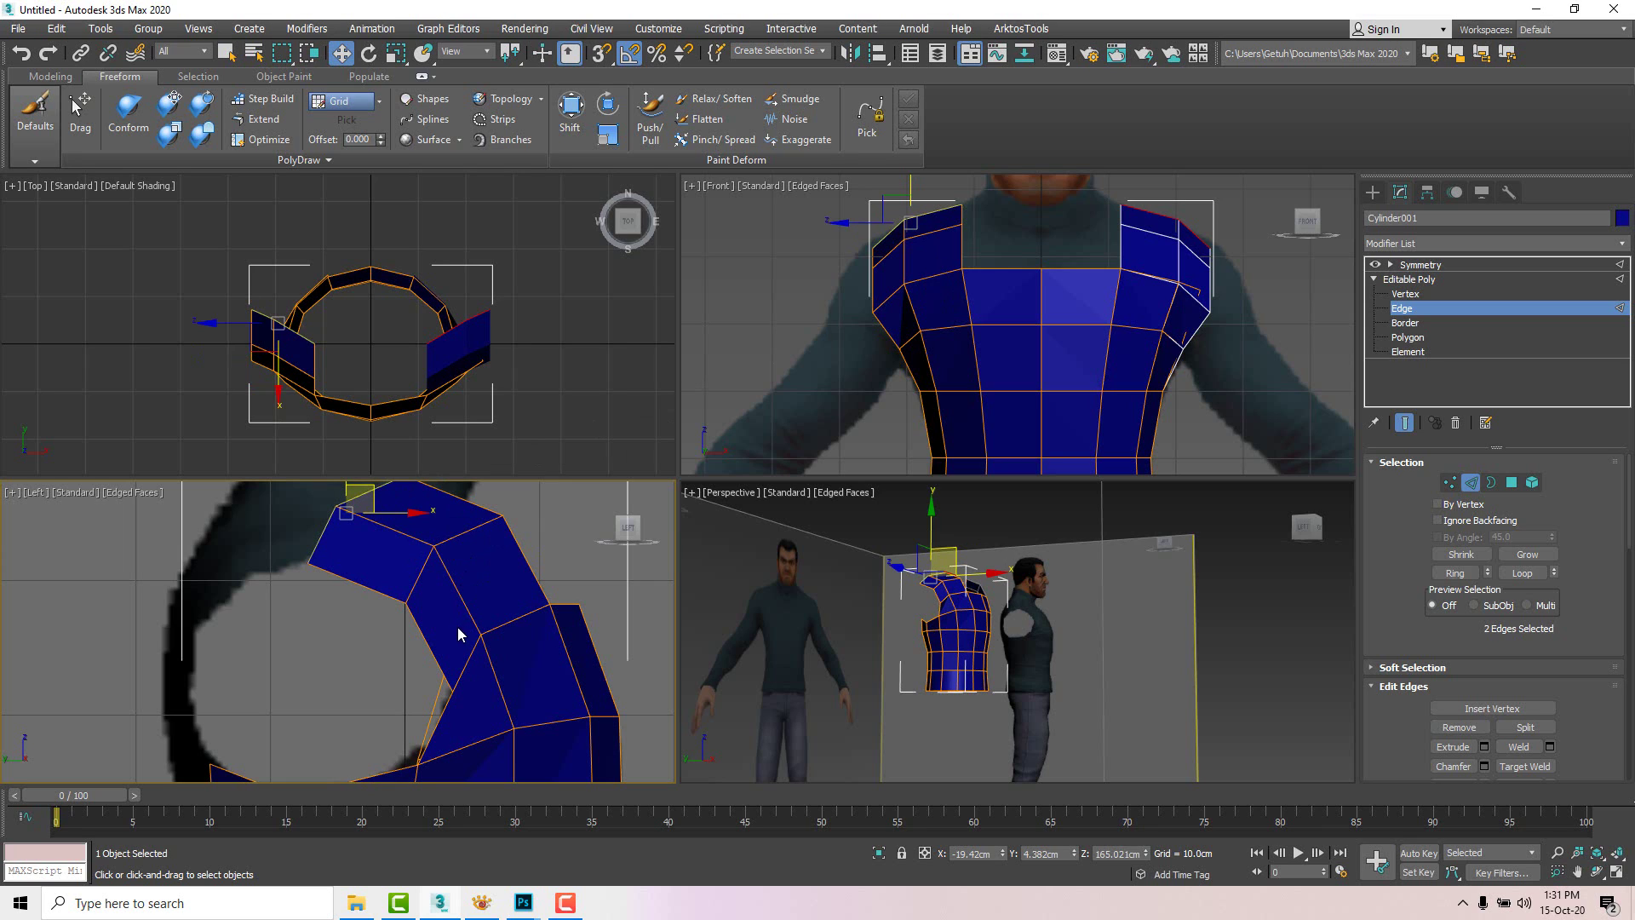
Step: Move the shoulder strip's inner-edge vertices in the Left view to follow the armhole outline
left_click(1450, 483)
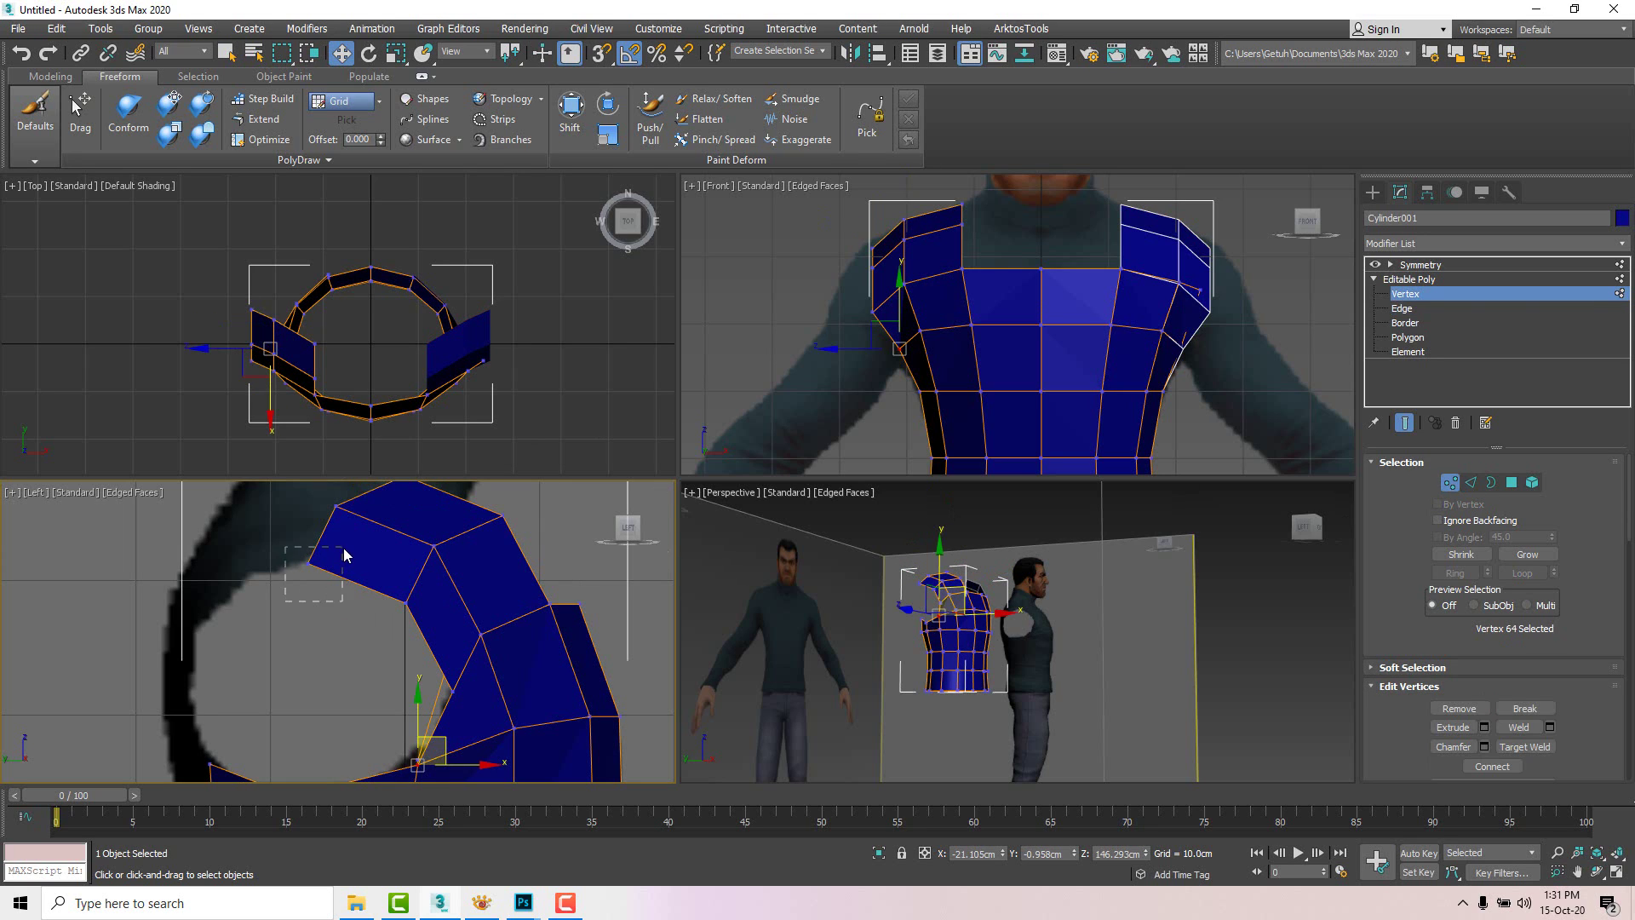
left_click_drag(344, 549, 336, 537)
left_click_drag(381, 628, 425, 549)
left_click_drag(441, 684, 488, 646)
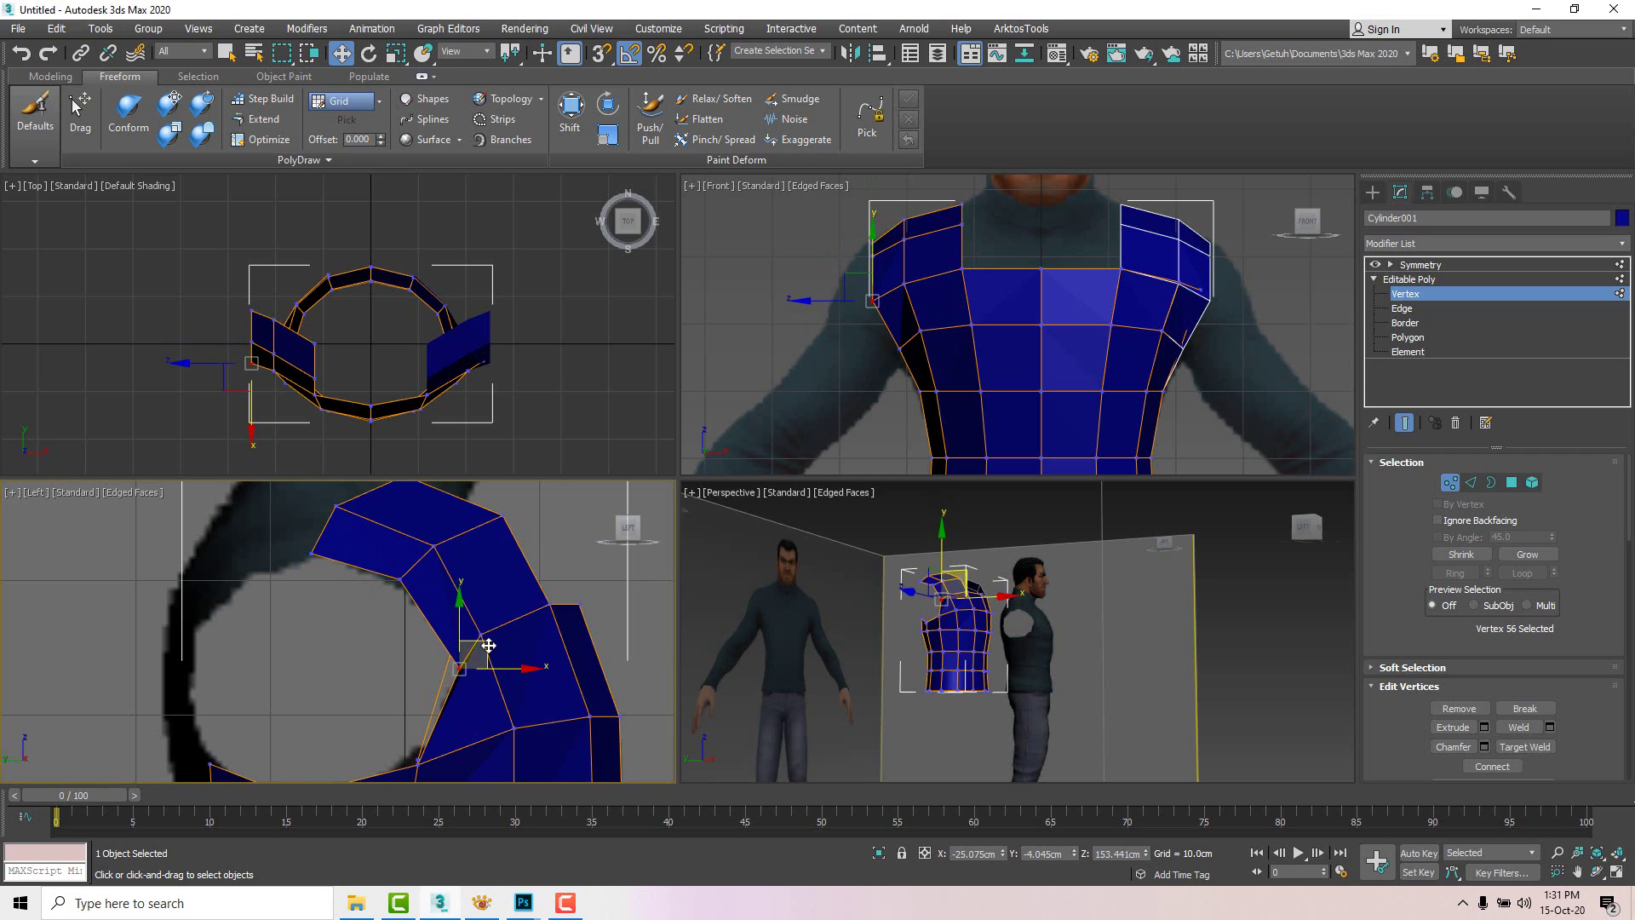
Step: Reshape the shoulder strip in the Front view by repositioning its neck-side top vertex and adjusting the outer armhole vertices to the reference
middle_click_drag(953, 302, 959, 351)
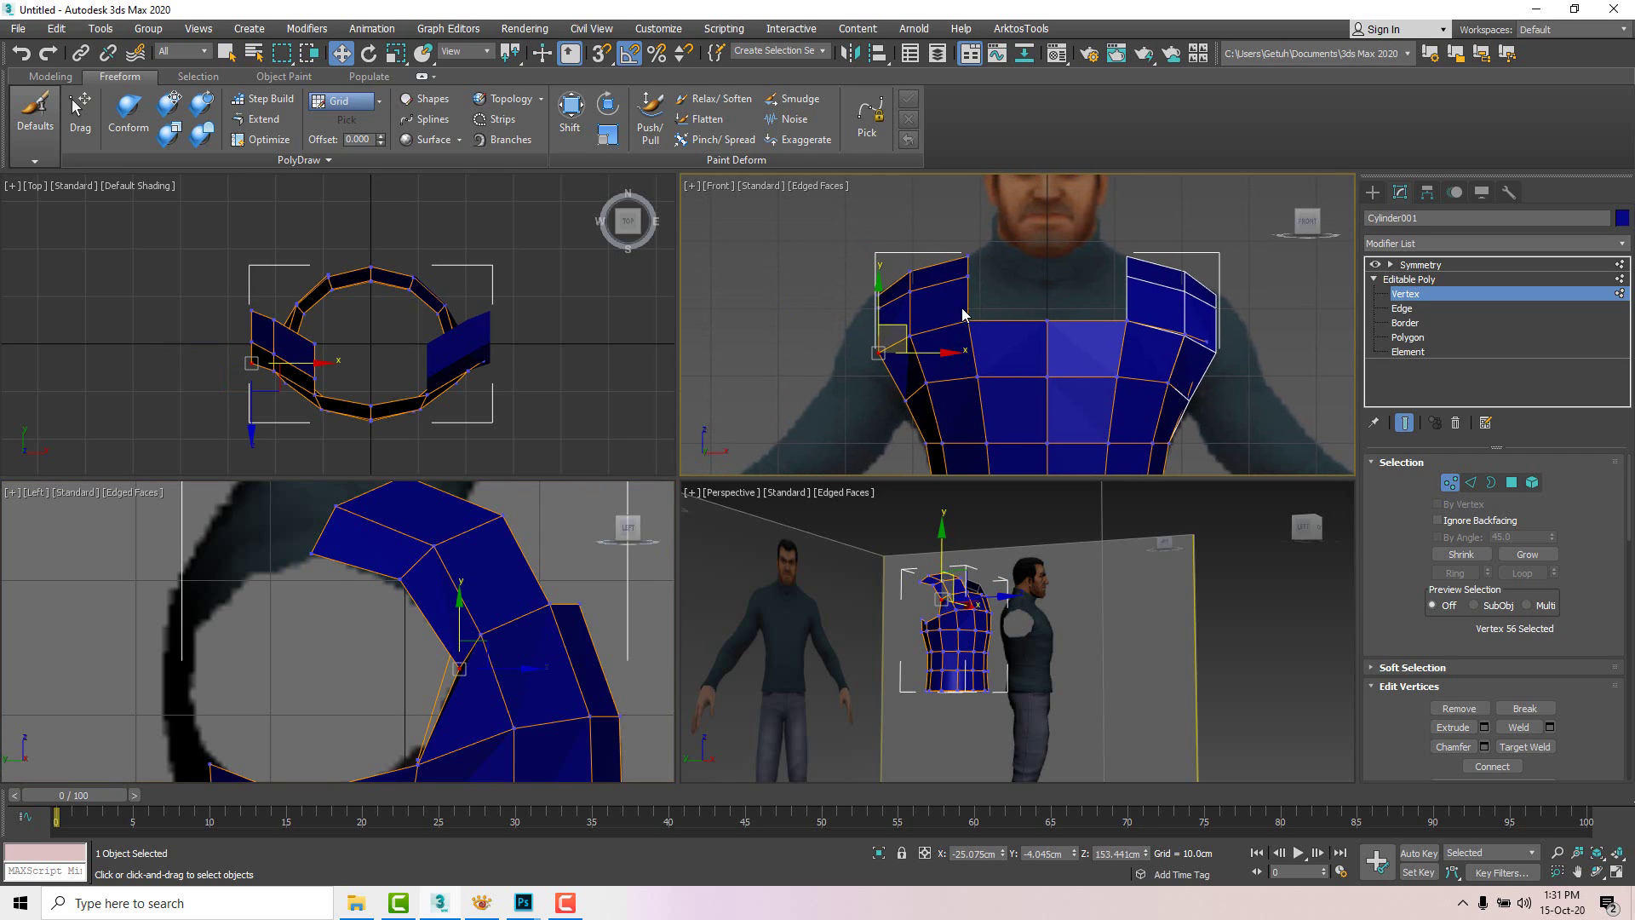
scroll(937, 286, "up", 3)
left_click_drag(1042, 312, 912, 271)
left_click_drag(971, 226, 1012, 257)
scroll(987, 296, "down", 2)
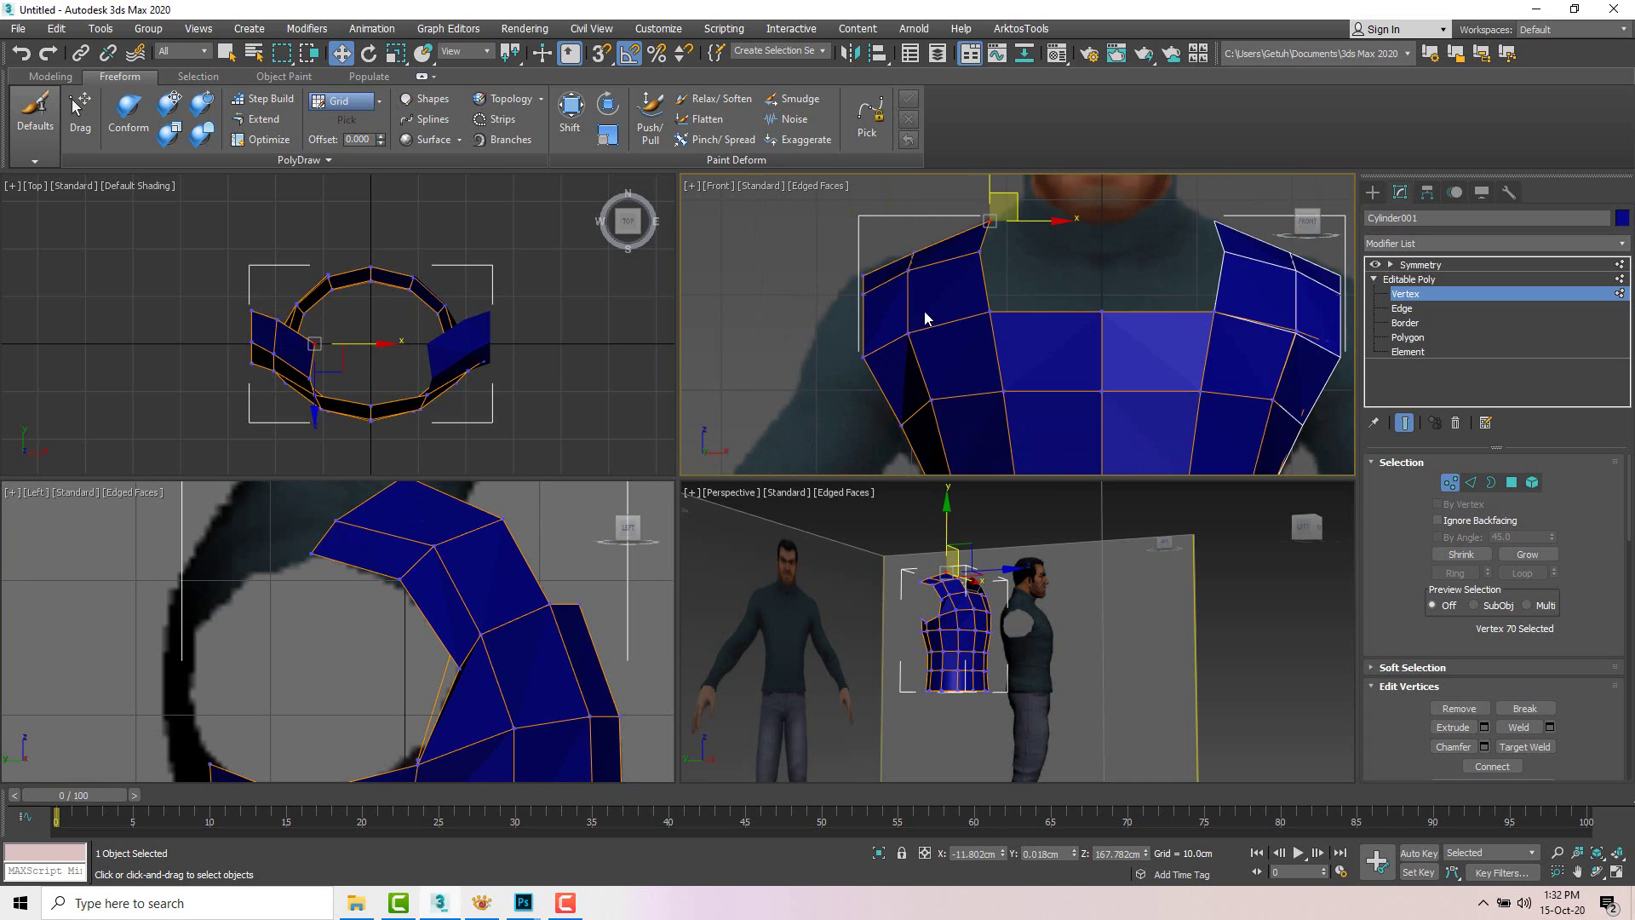
mouse_move(933, 342)
left_mouse_down()
mouse_move(932, 315)
mouse_move(877, 369)
mouse_move(906, 333)
left_mouse_up()
scroll(976, 248, "down", 2)
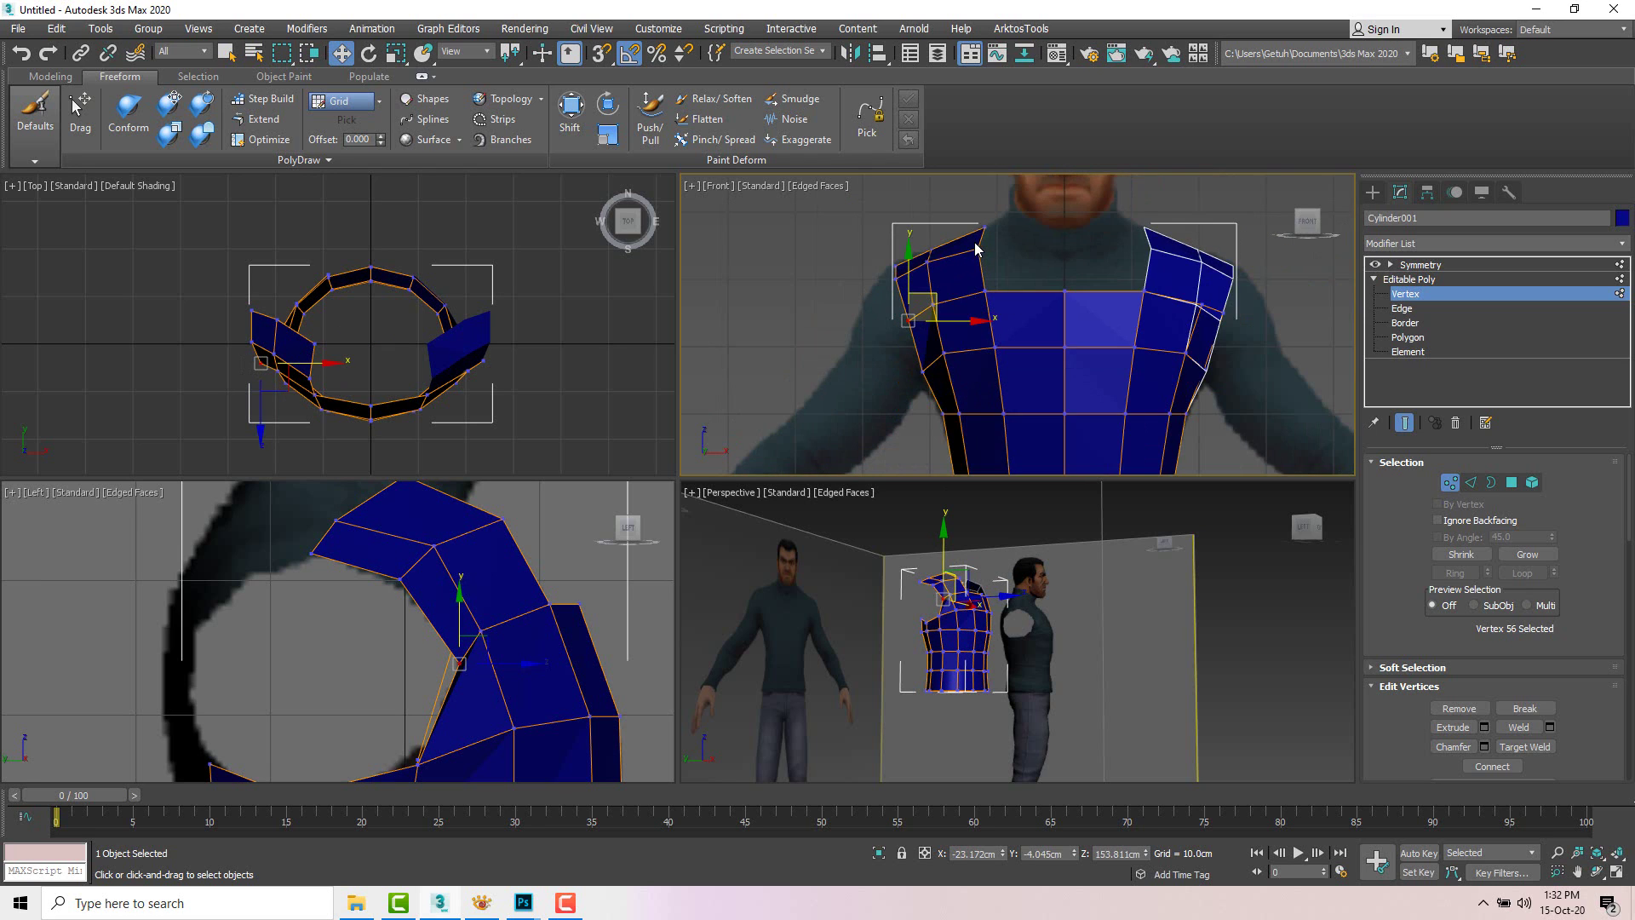
scroll(938, 350, "up", 4)
left_click(954, 350)
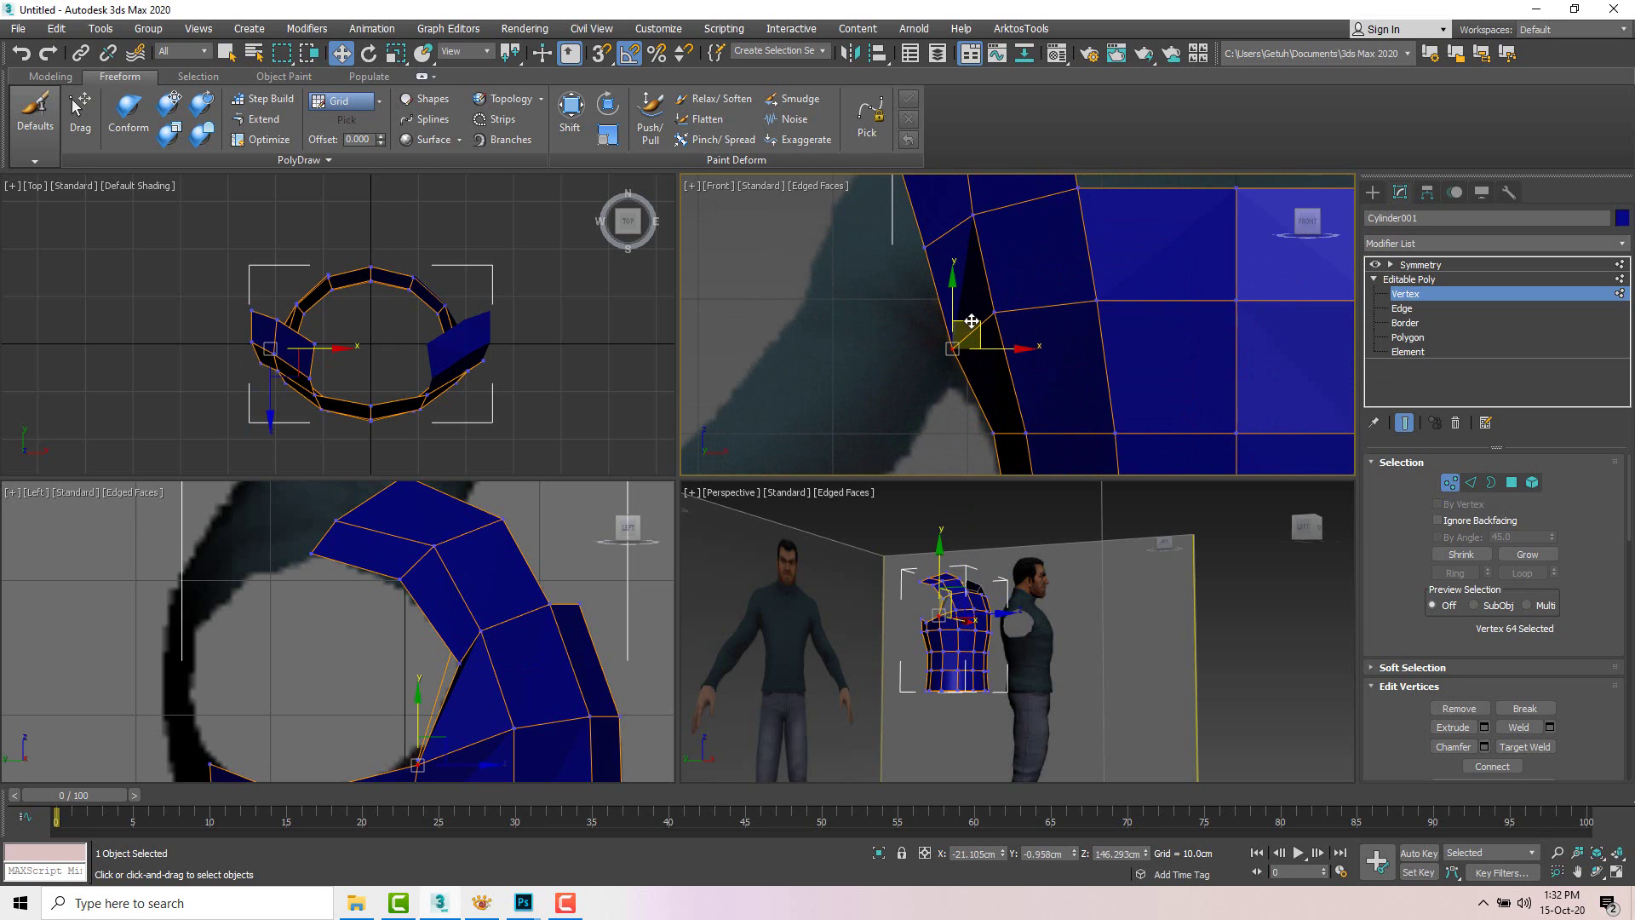
scroll(1022, 357, "down", 2)
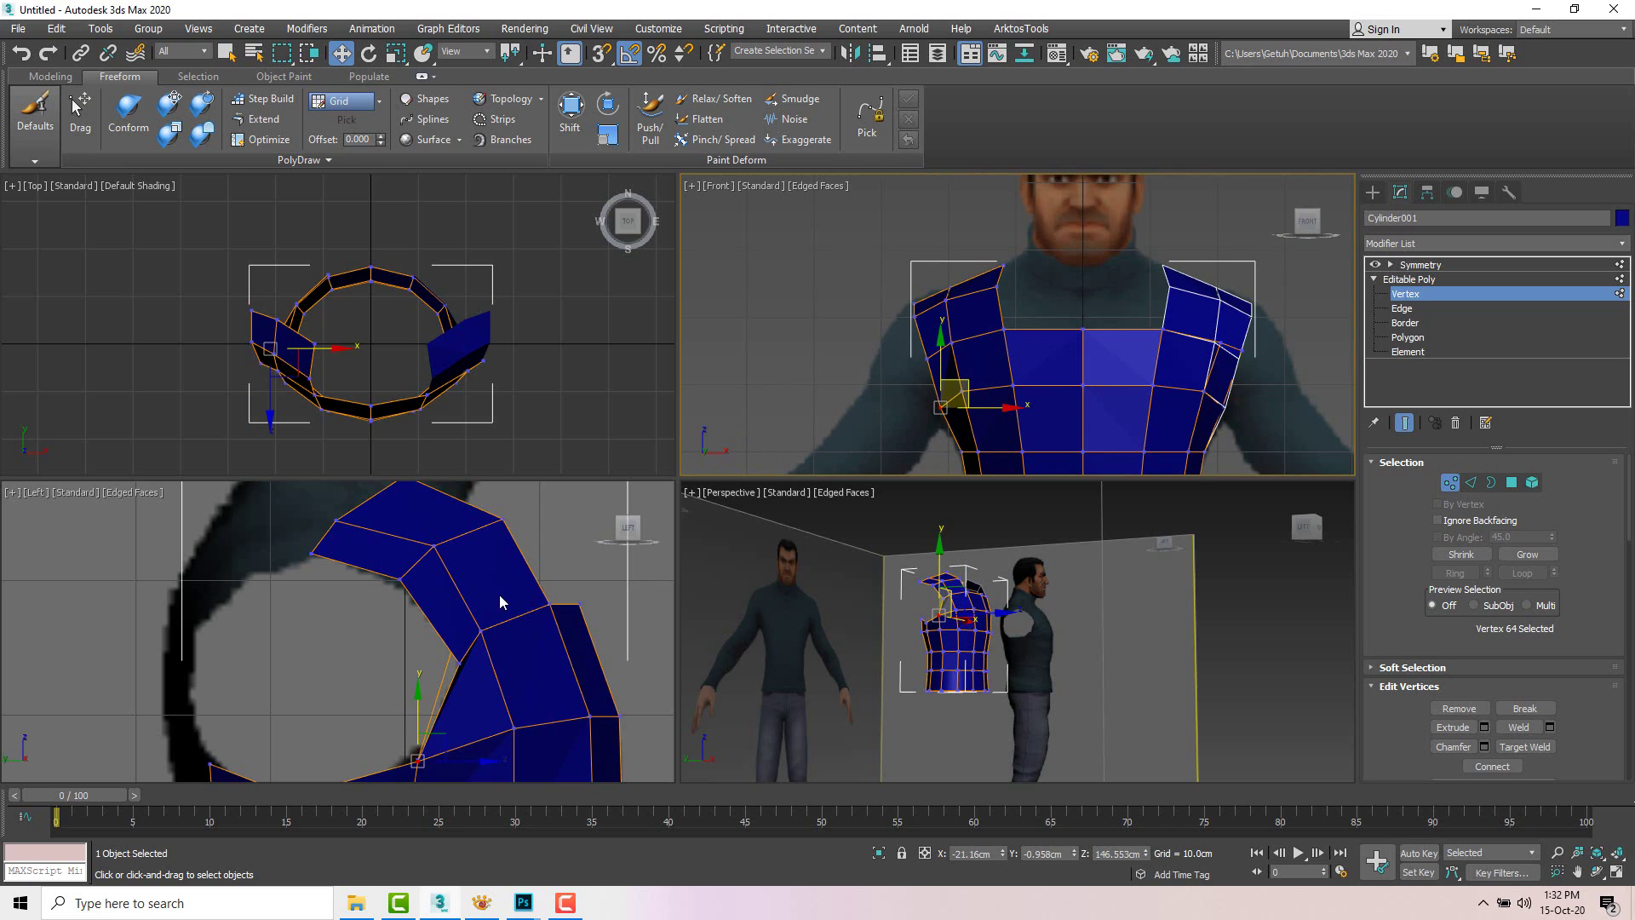
Step: Move the shoulder strip's middle vertices and its neck-side top vertex down and back in the Left view to match the shoulder line
middle_click_drag(499, 595, 494, 635)
left_click(495, 553)
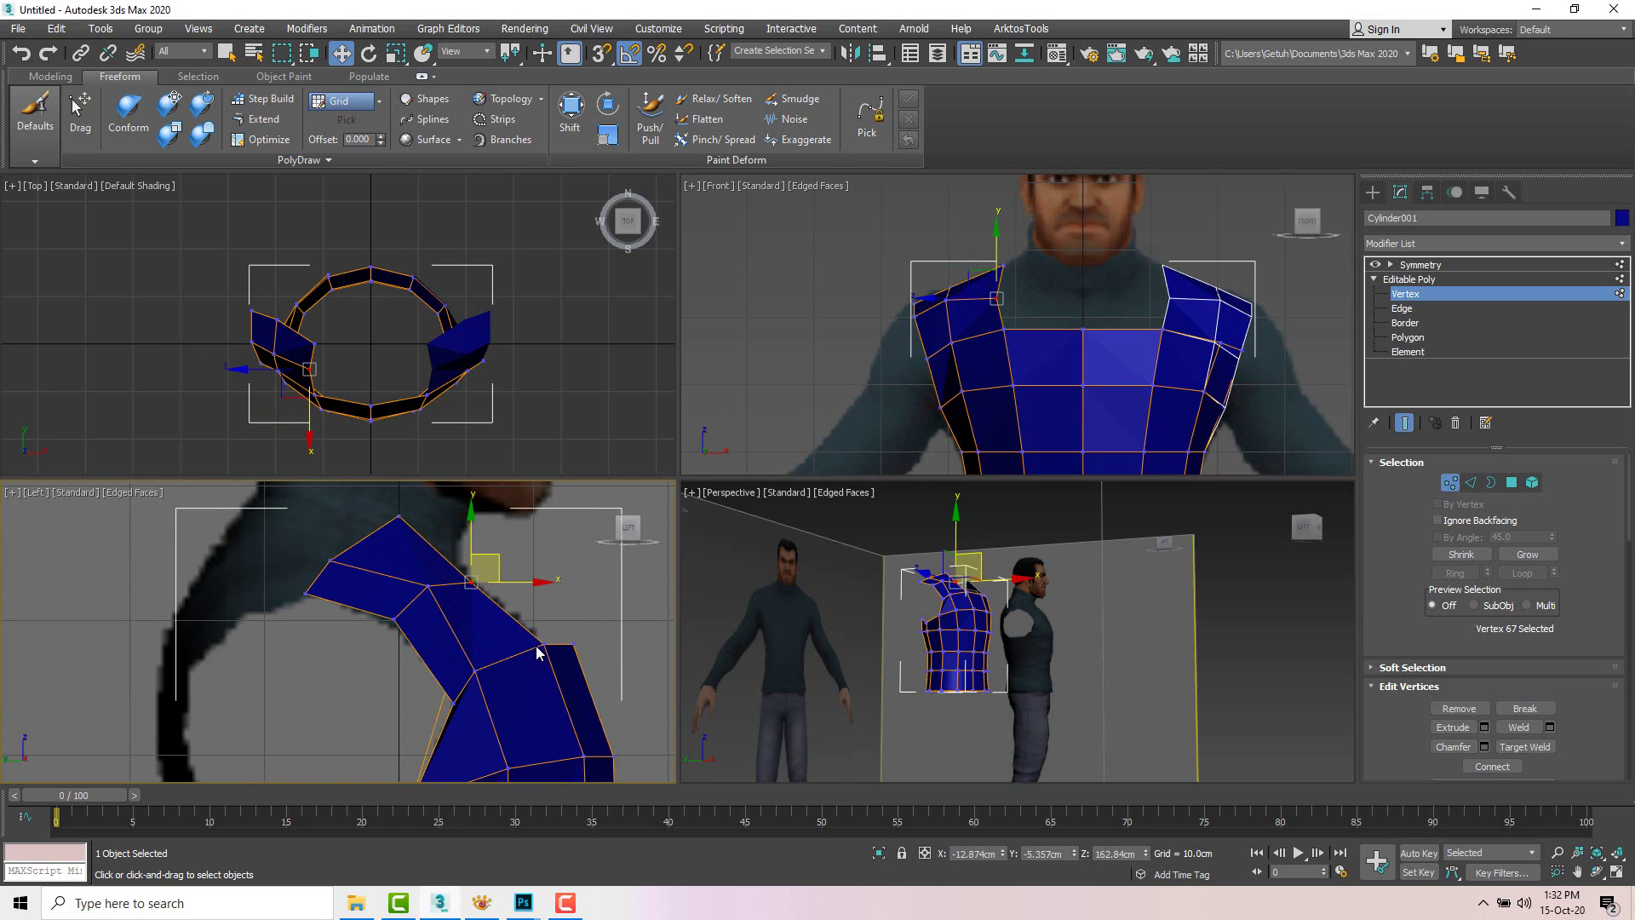
left_click_drag(533, 654, 560, 625)
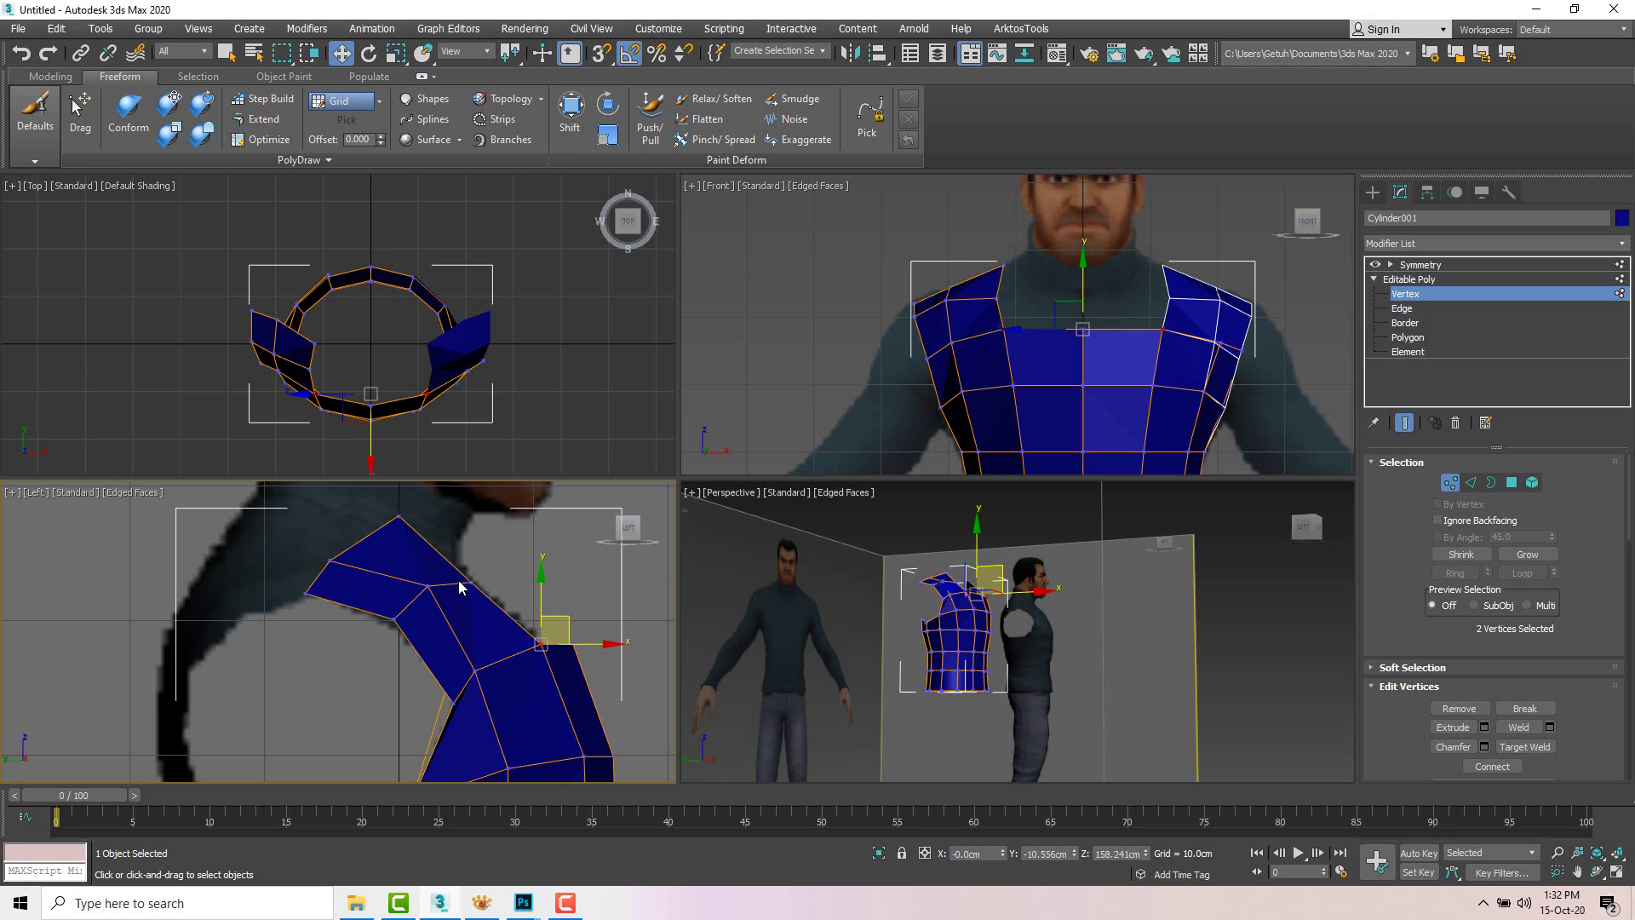
left_click_drag(447, 601, 447, 600)
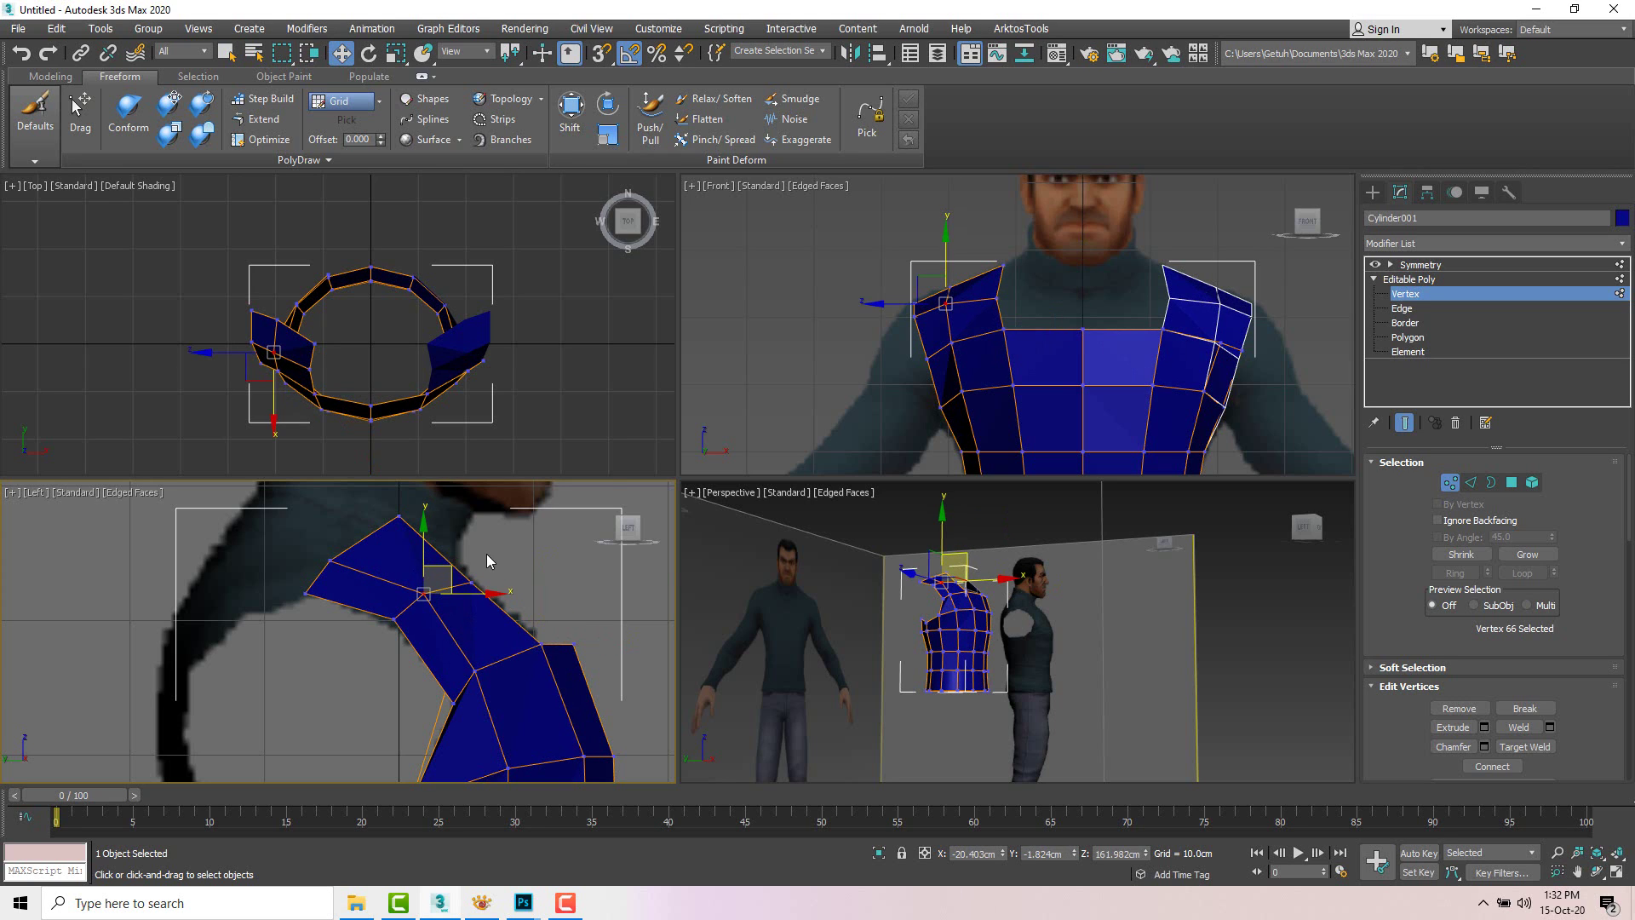
scroll(487, 553, "down", 1)
scroll(409, 542, "up", 1)
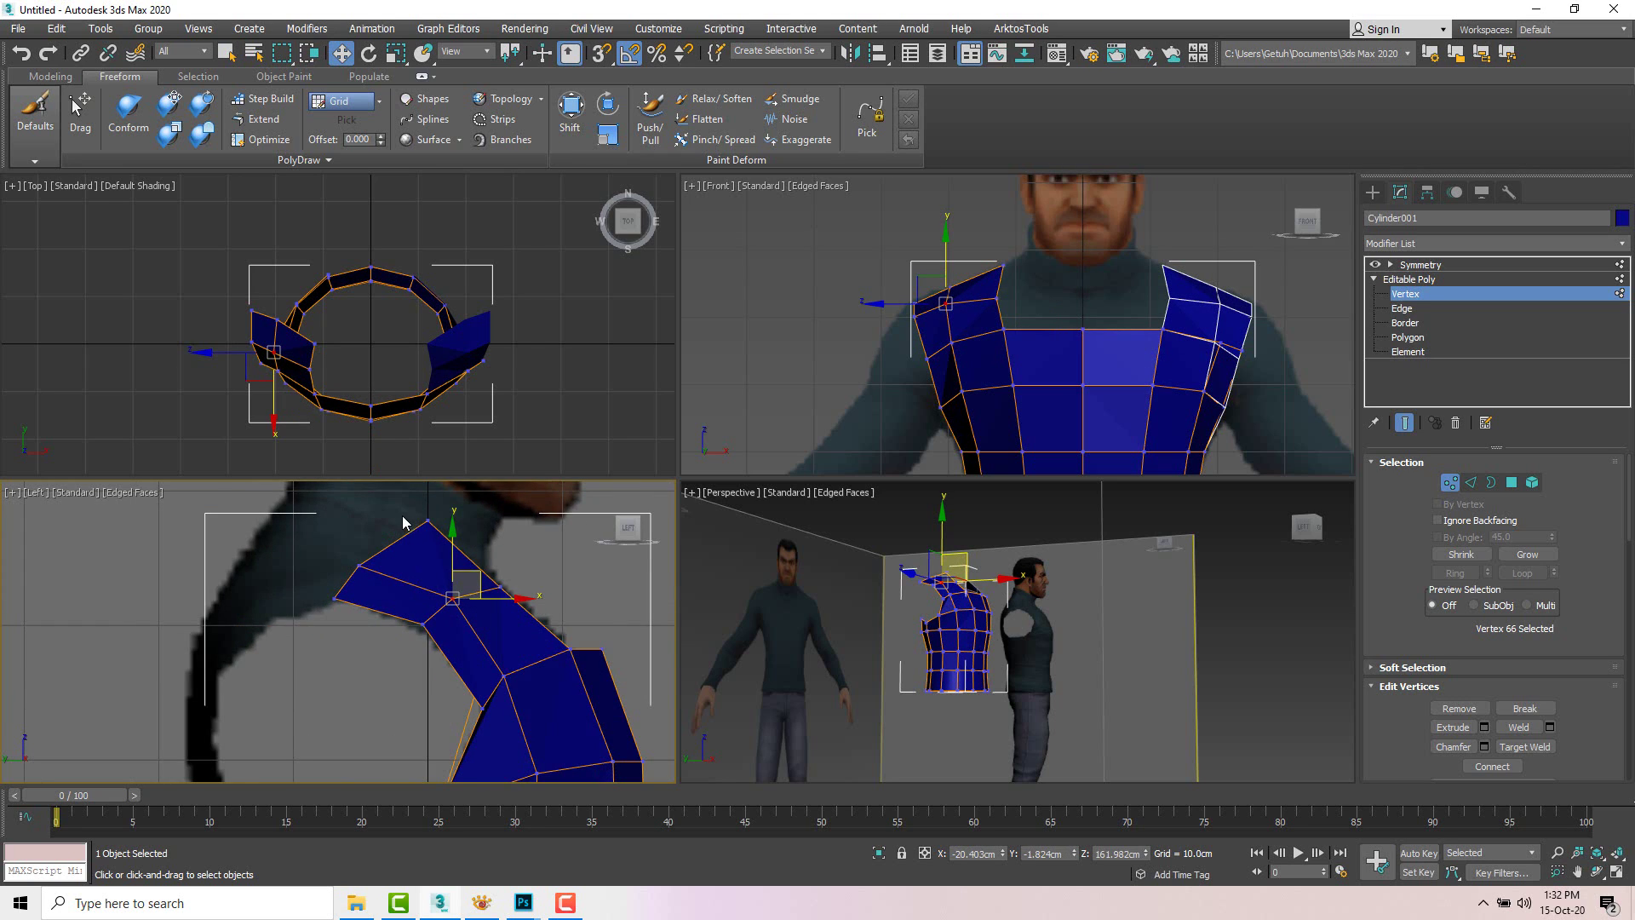
left_click(428, 520)
middle_click_drag(487, 524, 491, 547)
left_click_drag(458, 524, 450, 538)
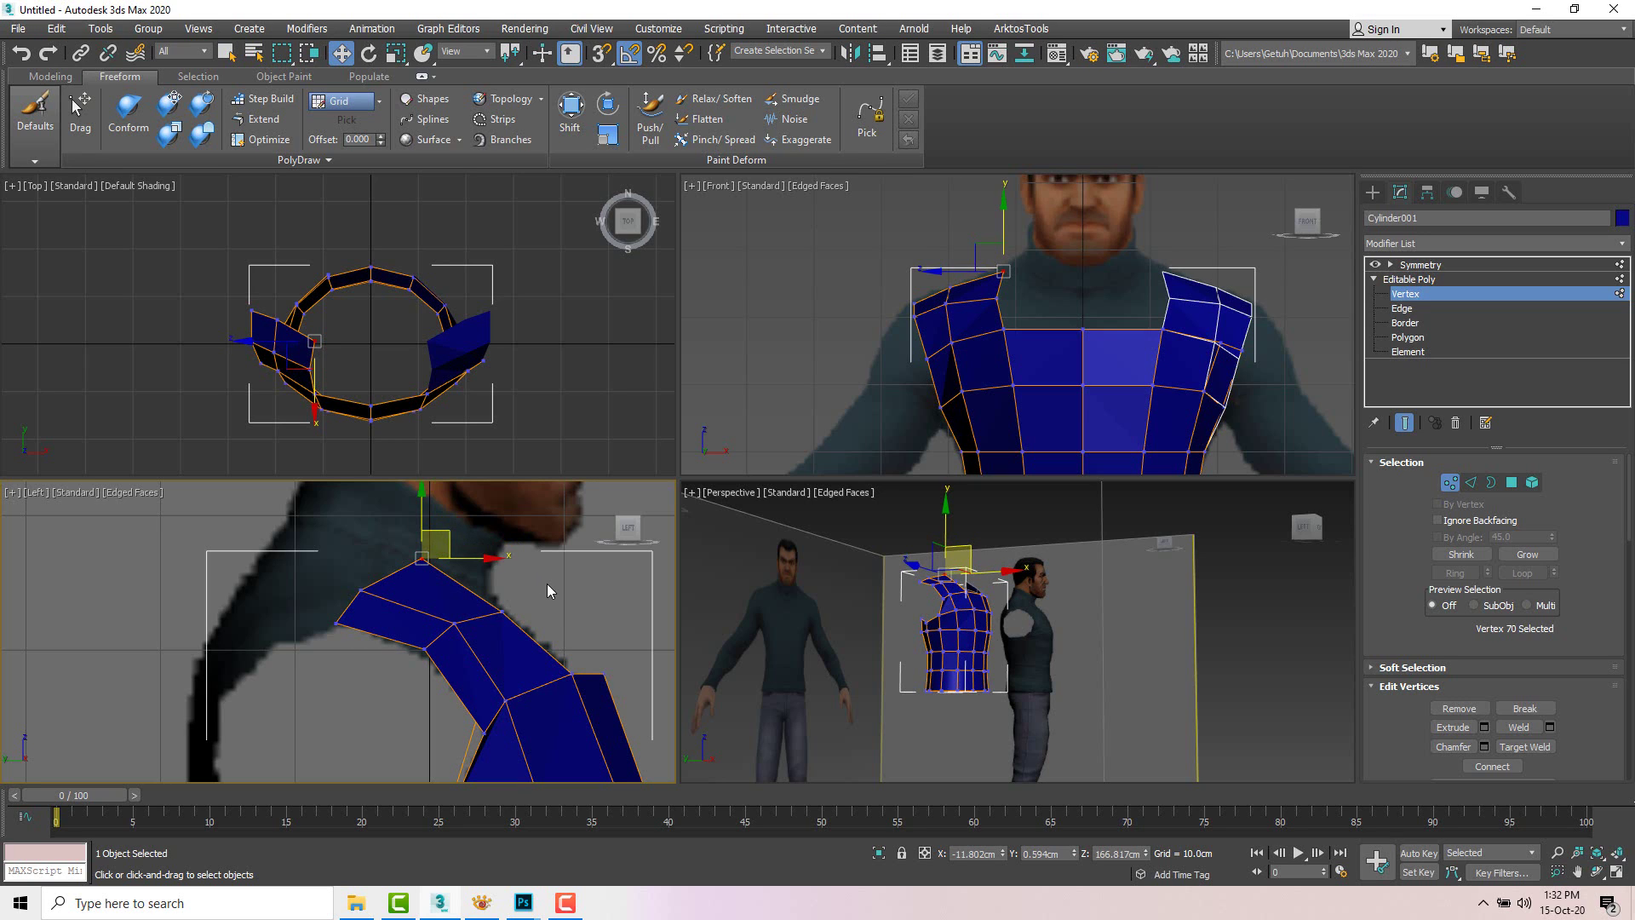
Step: Switch the torso mesh to see-through display to compare it with the side reference image
scroll(550, 587, "down", 2)
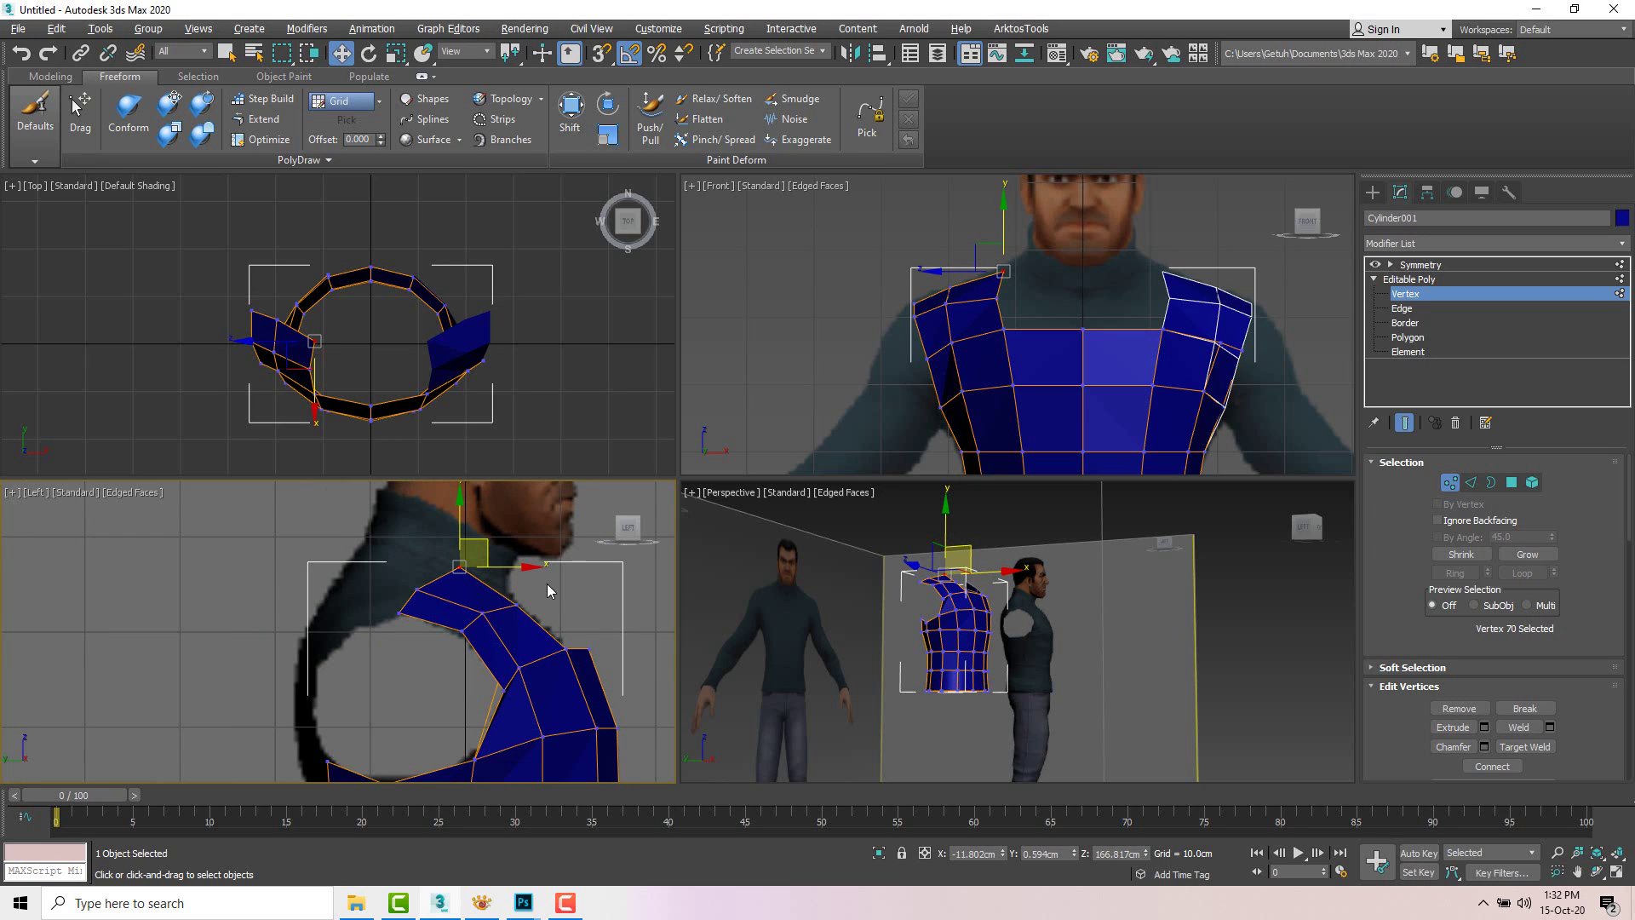
key("alt+x")
key("alt+x")
key("alt+x")
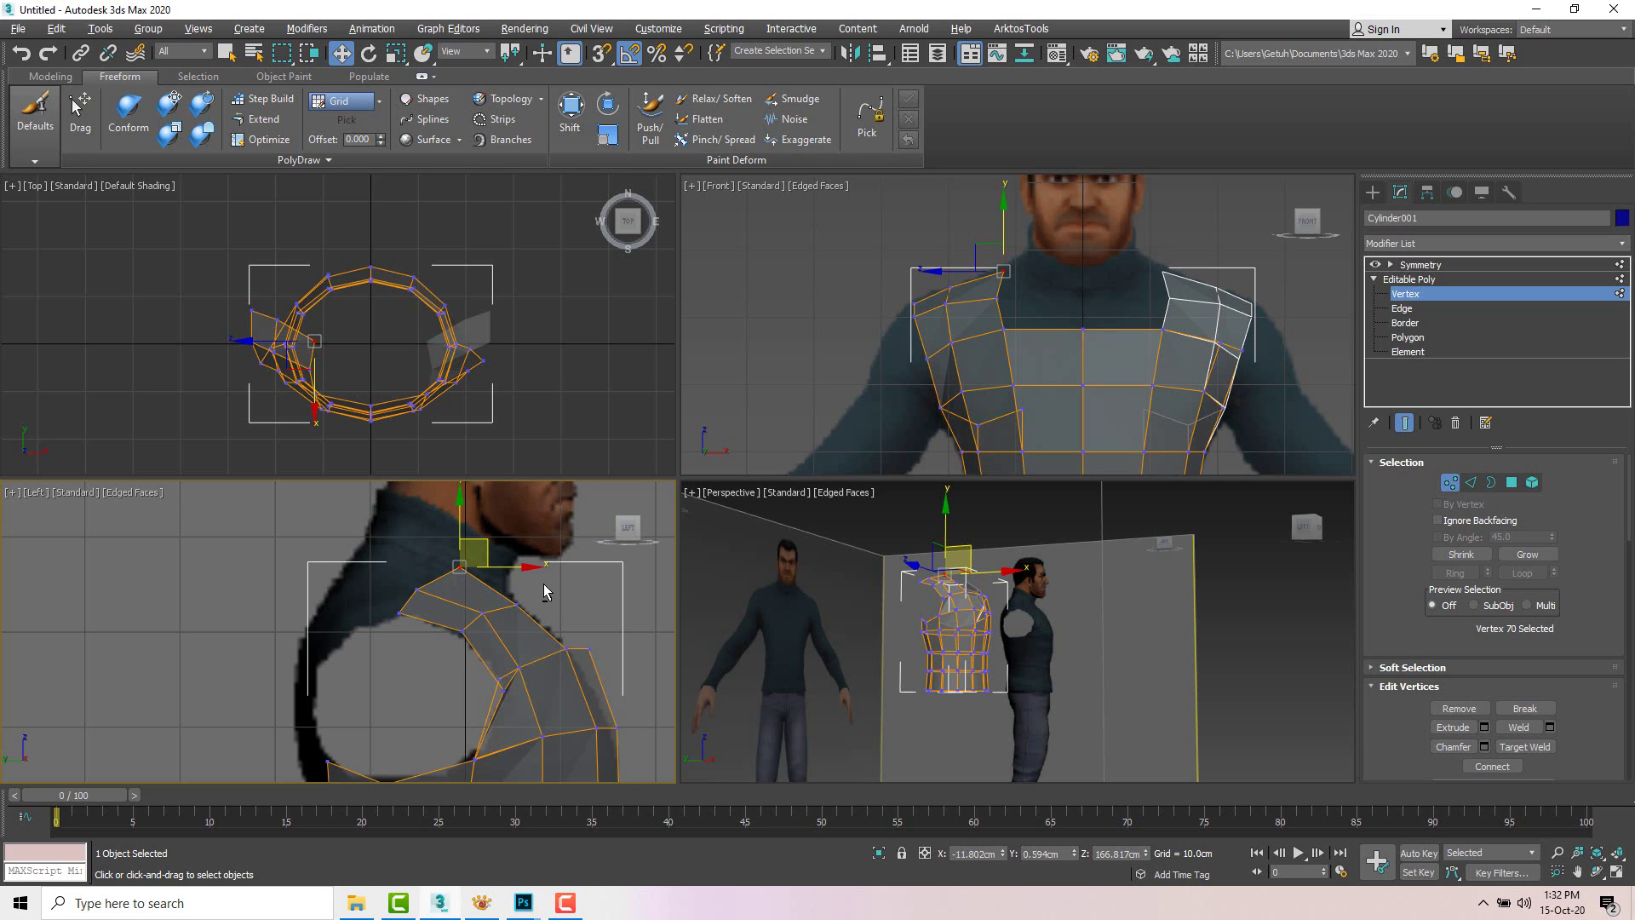
middle_click_drag(544, 584, 499, 558)
scroll(499, 559, "down", 2)
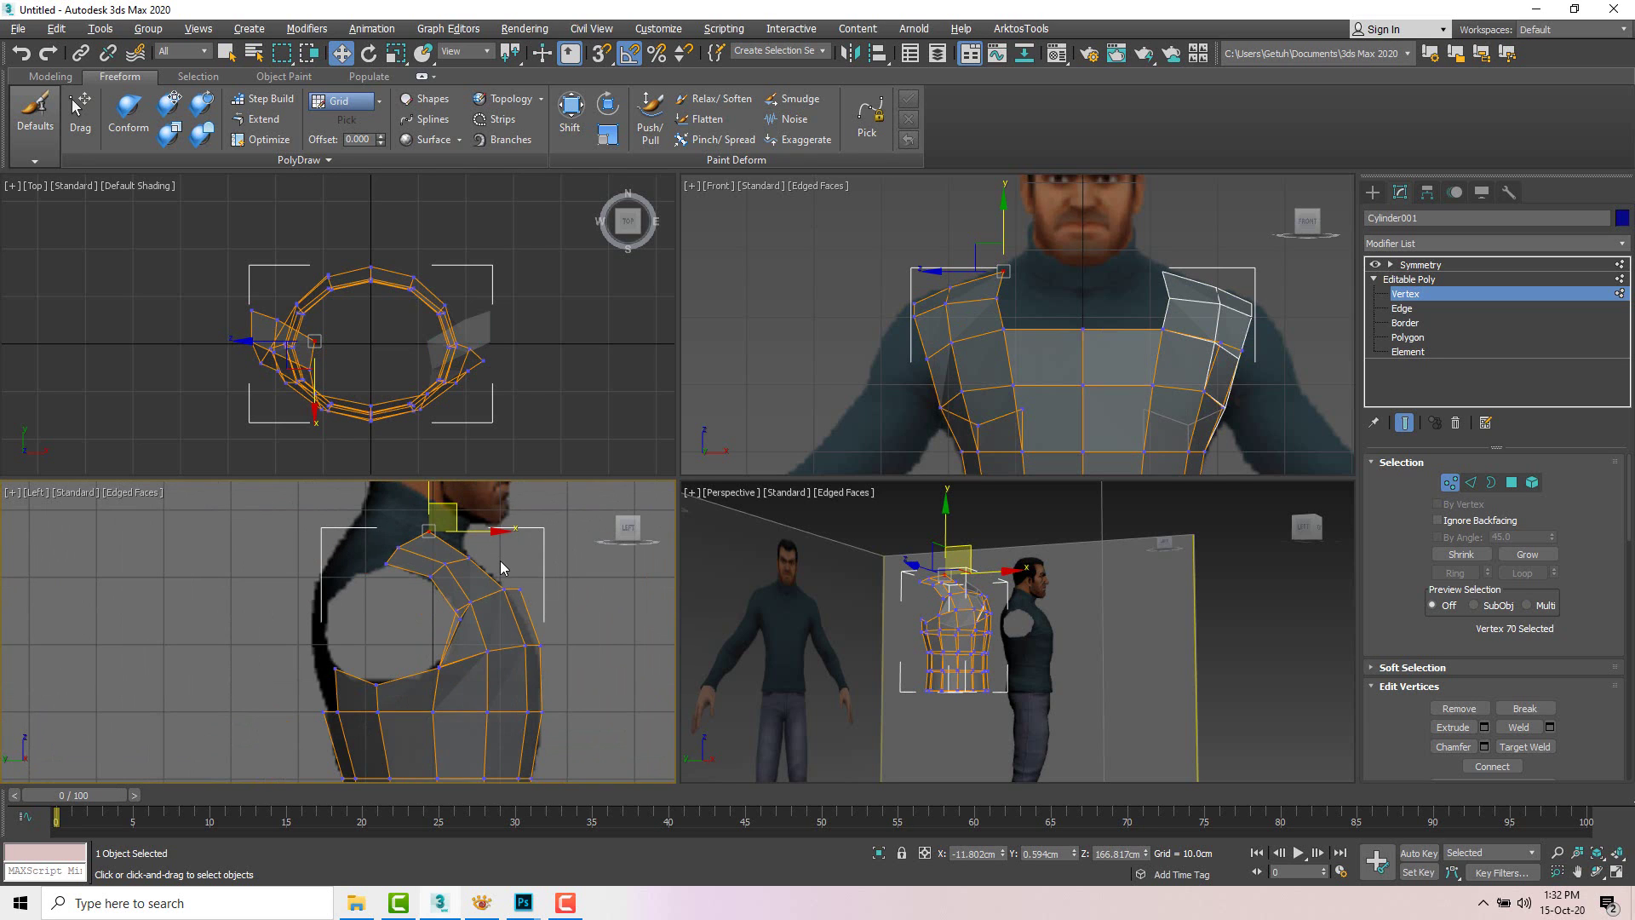
key("alt+x")
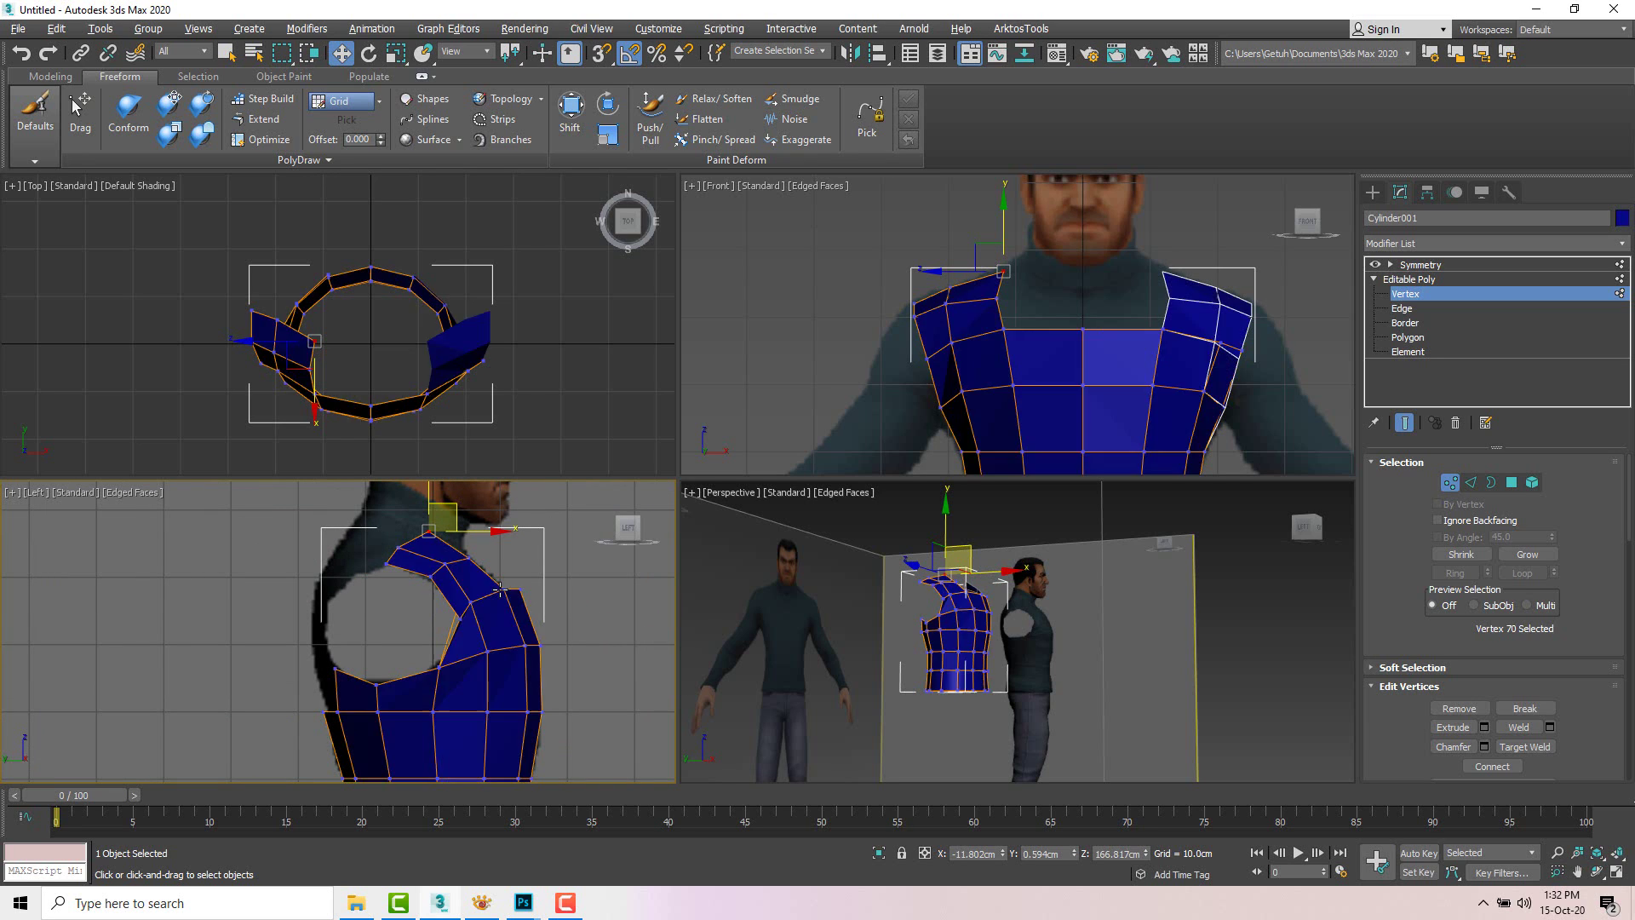
key("alt+x")
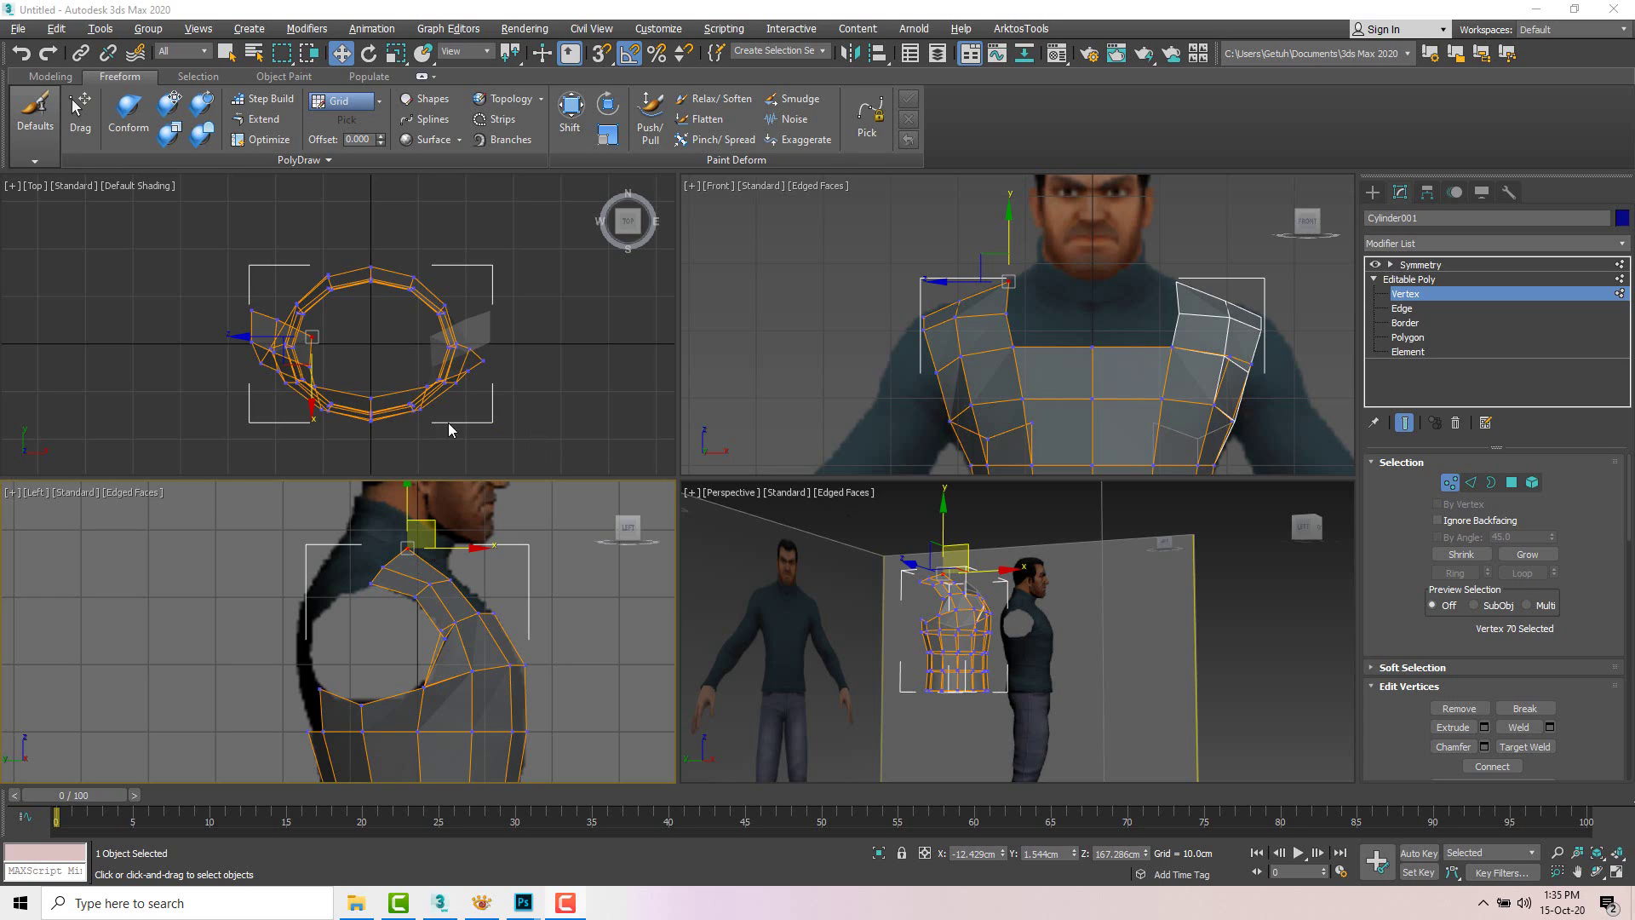
Step: Adjust the shoulder strip's rear end vertices and extrude its outer end edge about 6 cm back and 3.5 cm down along the armhole
scroll(383, 588, "up", 4)
mouse_move(448, 560)
left_mouse_down()
mouse_move(499, 557)
mouse_move(424, 537)
mouse_move(438, 538)
left_mouse_up()
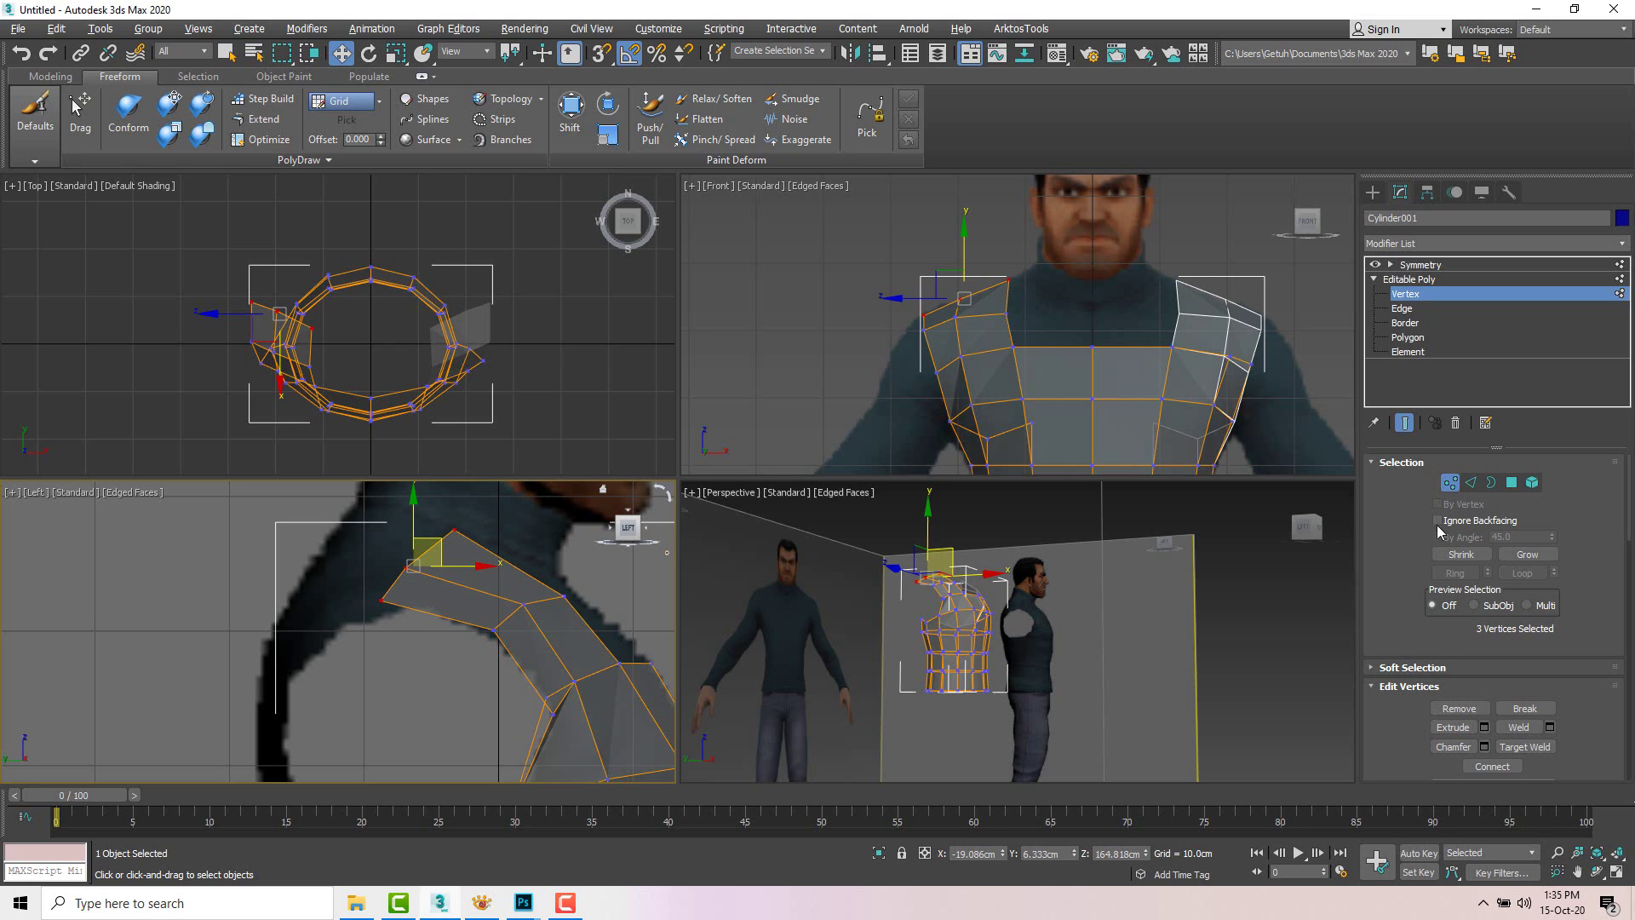
left_click(1472, 482)
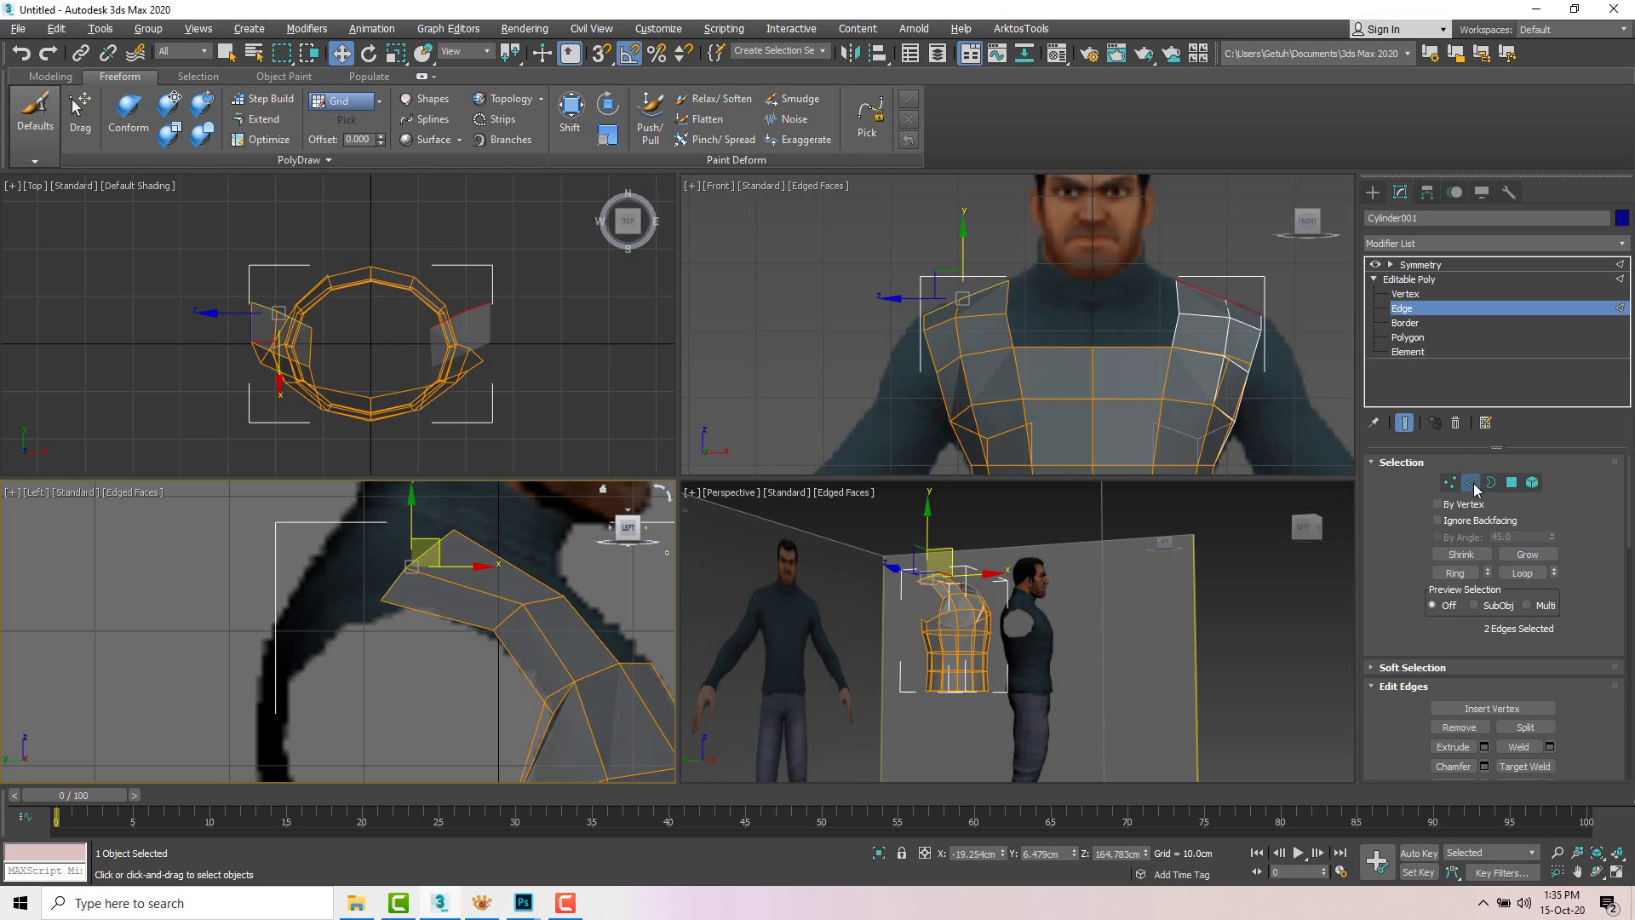
scroll(443, 553, "down", 3)
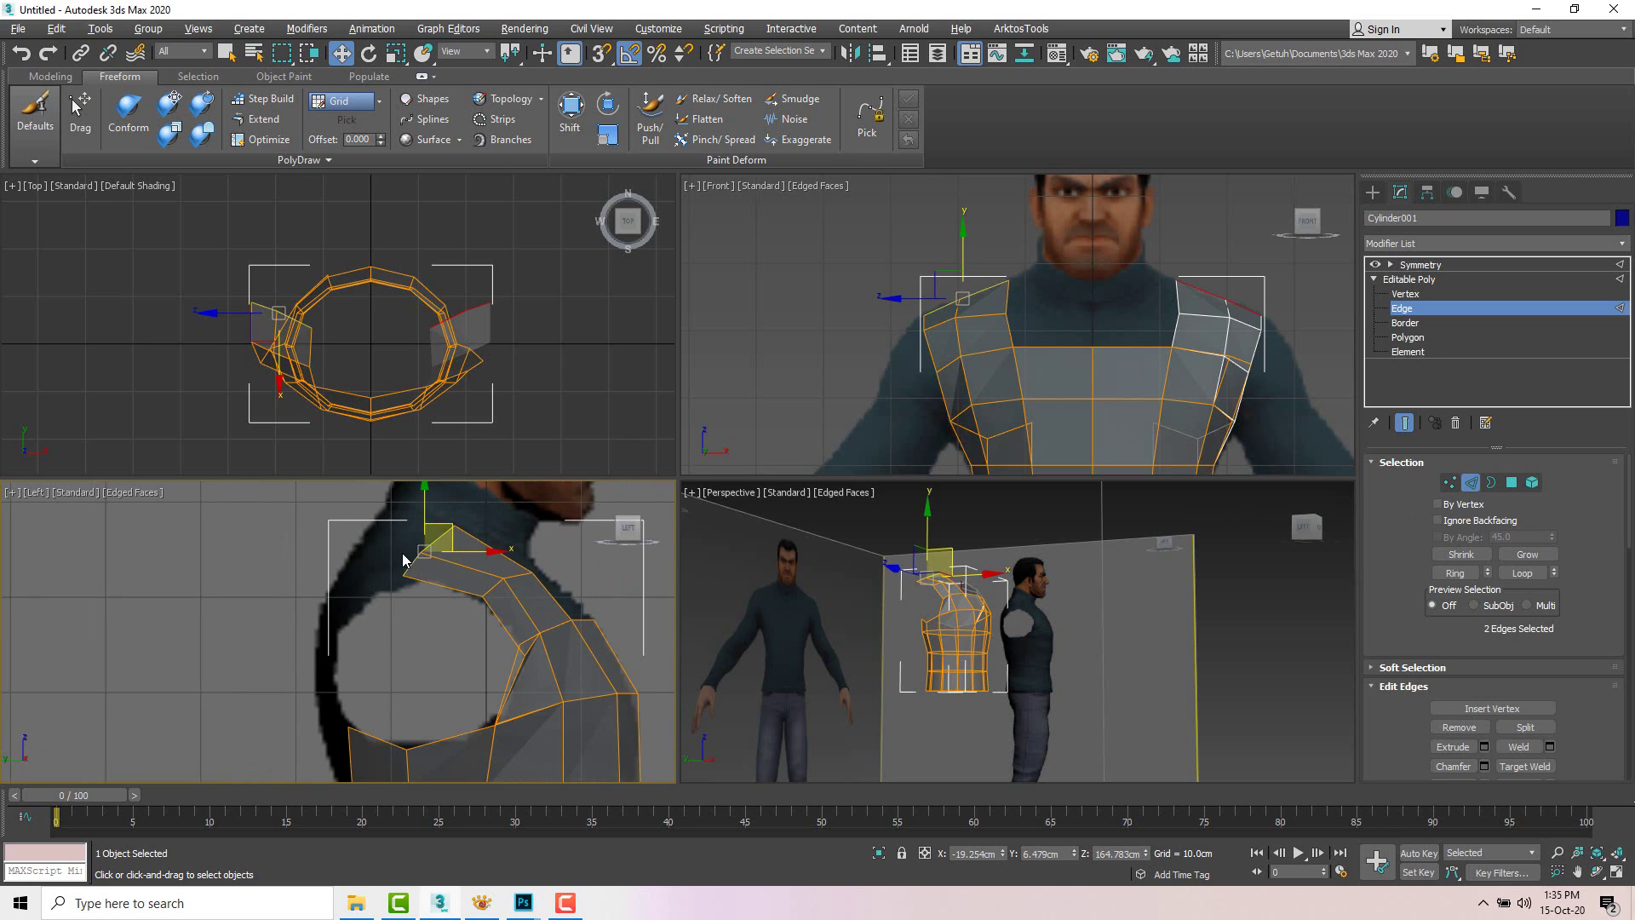
left_click(388, 568)
left_click(423, 555)
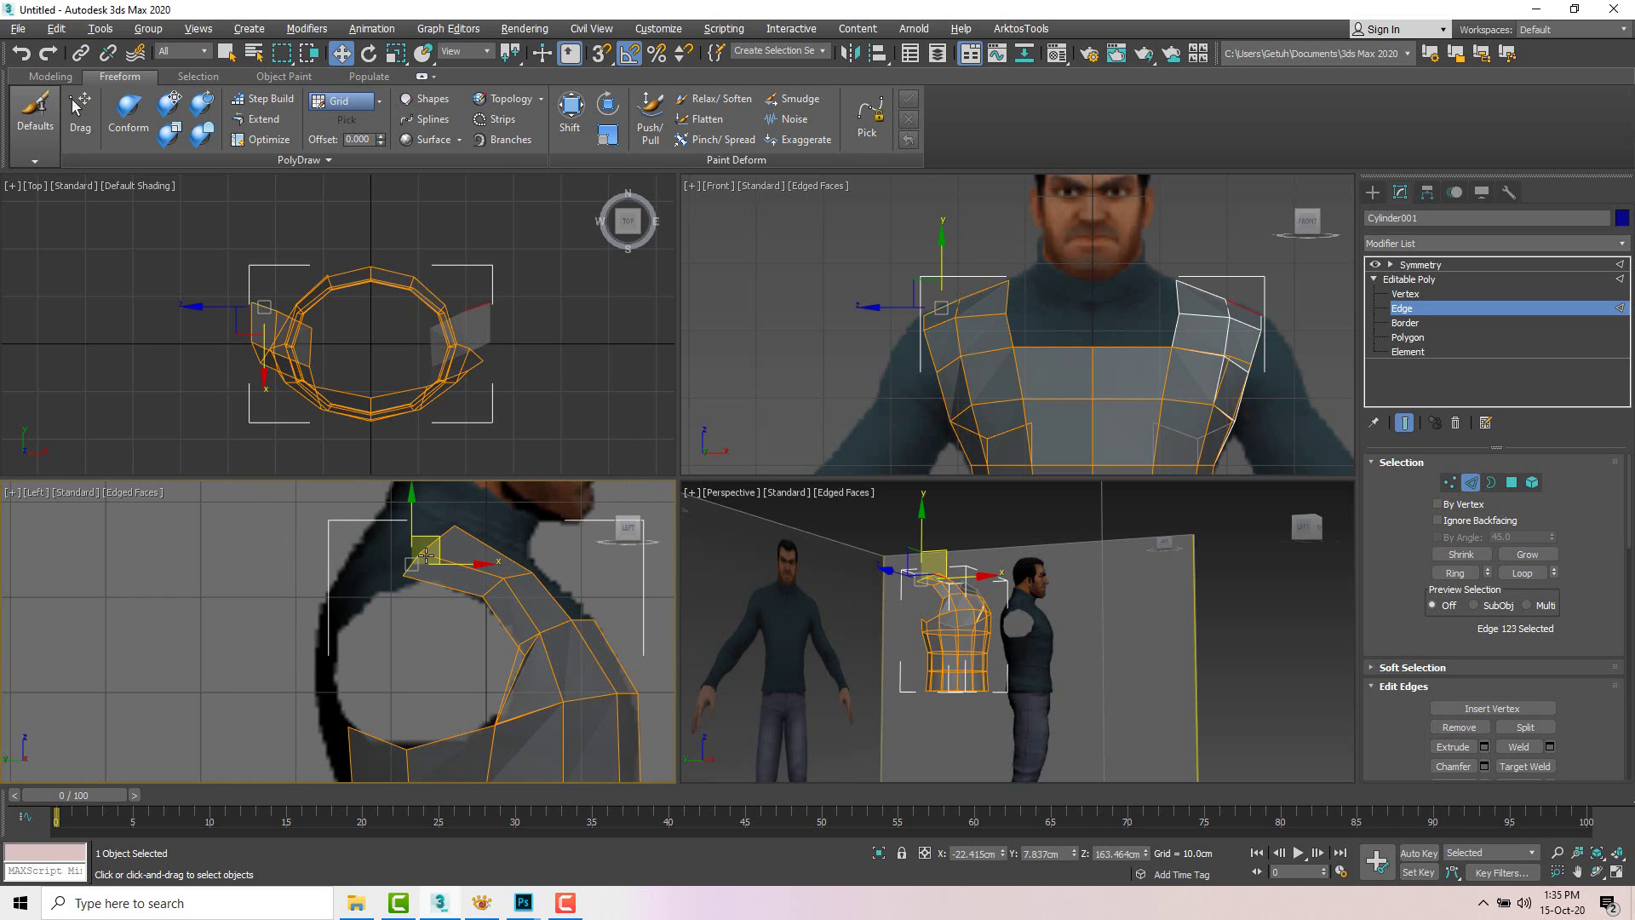
scroll(437, 569, "down", 2)
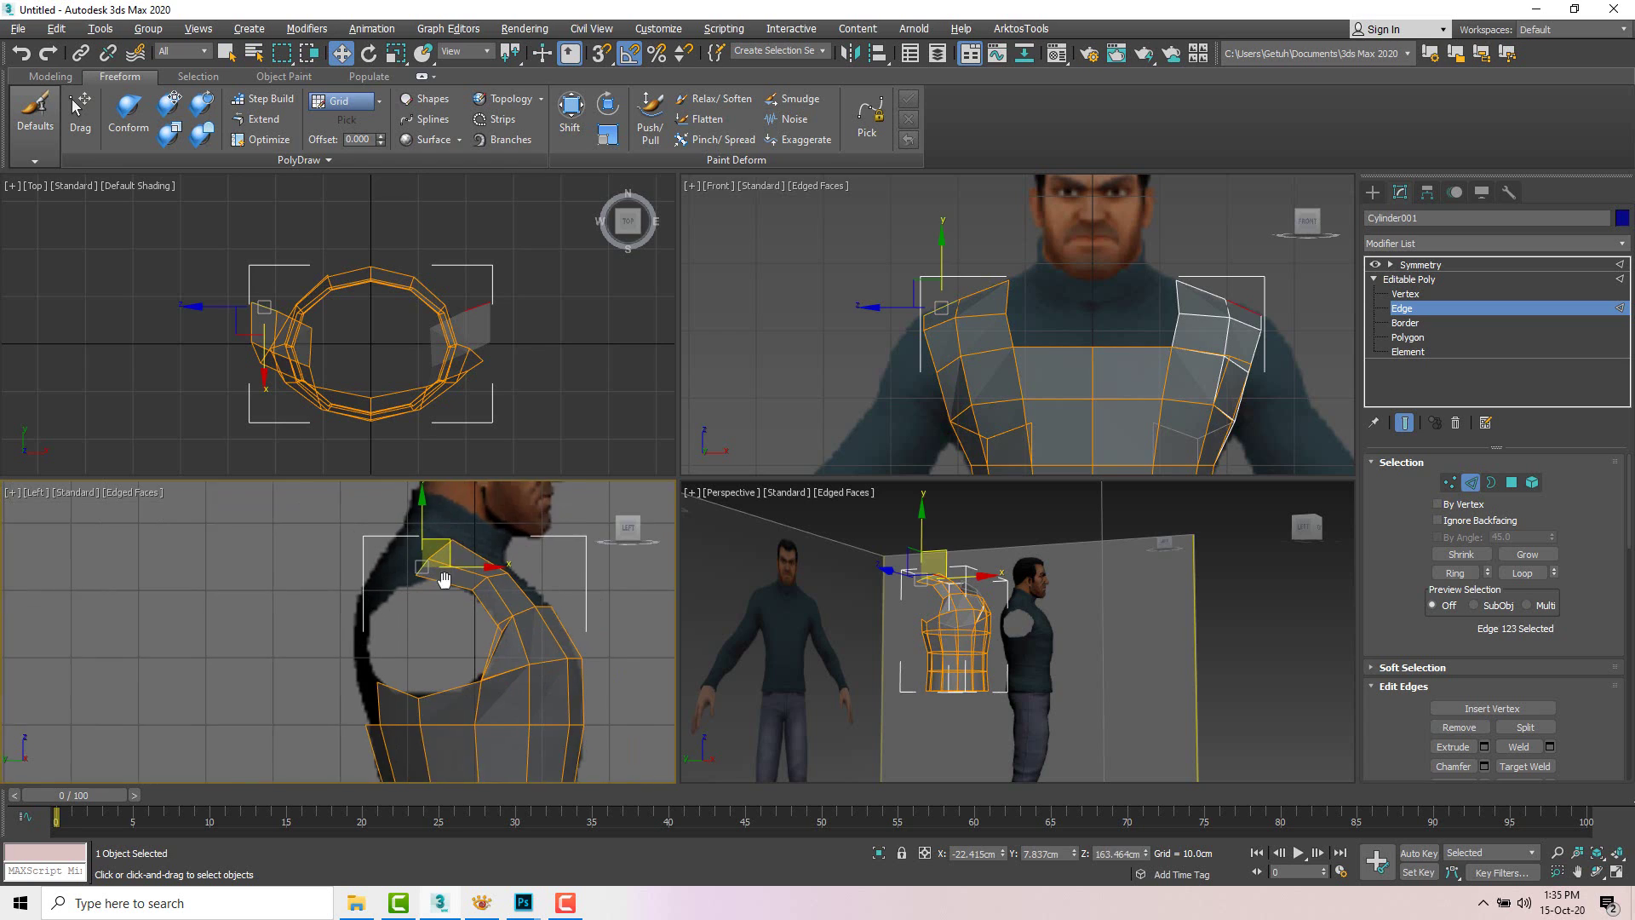
left_click_drag(477, 530, 392, 579, "shift")
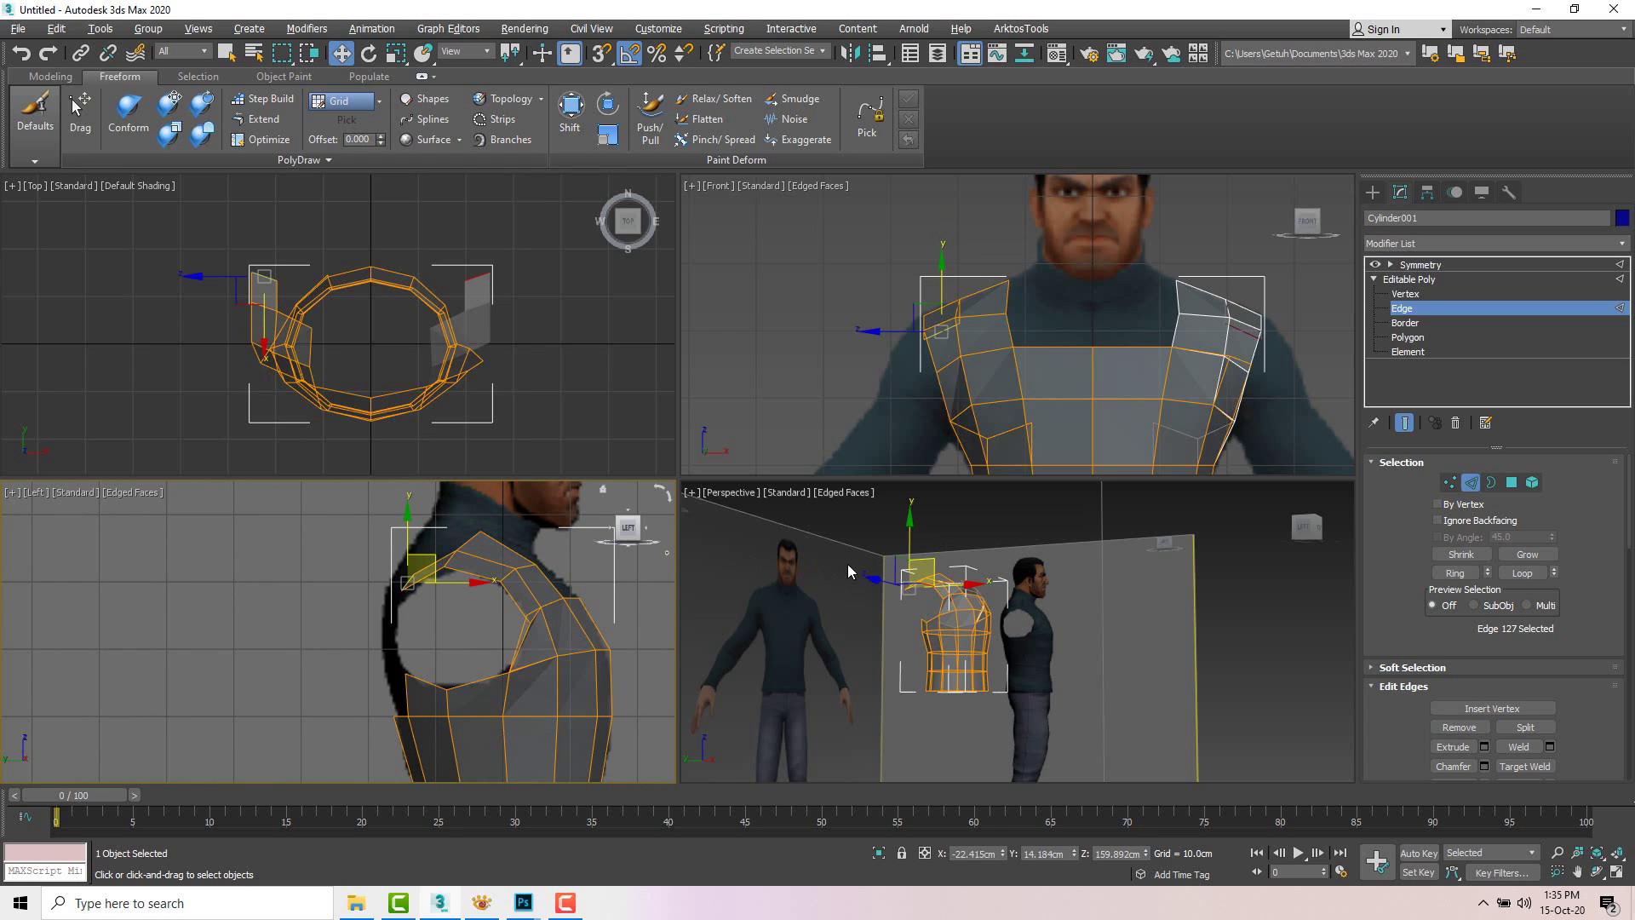
Step: Fine-tune the end vertices of the extruded shoulder strip in the Left view to follow the armhole rim
scroll(413, 557, "up", 4)
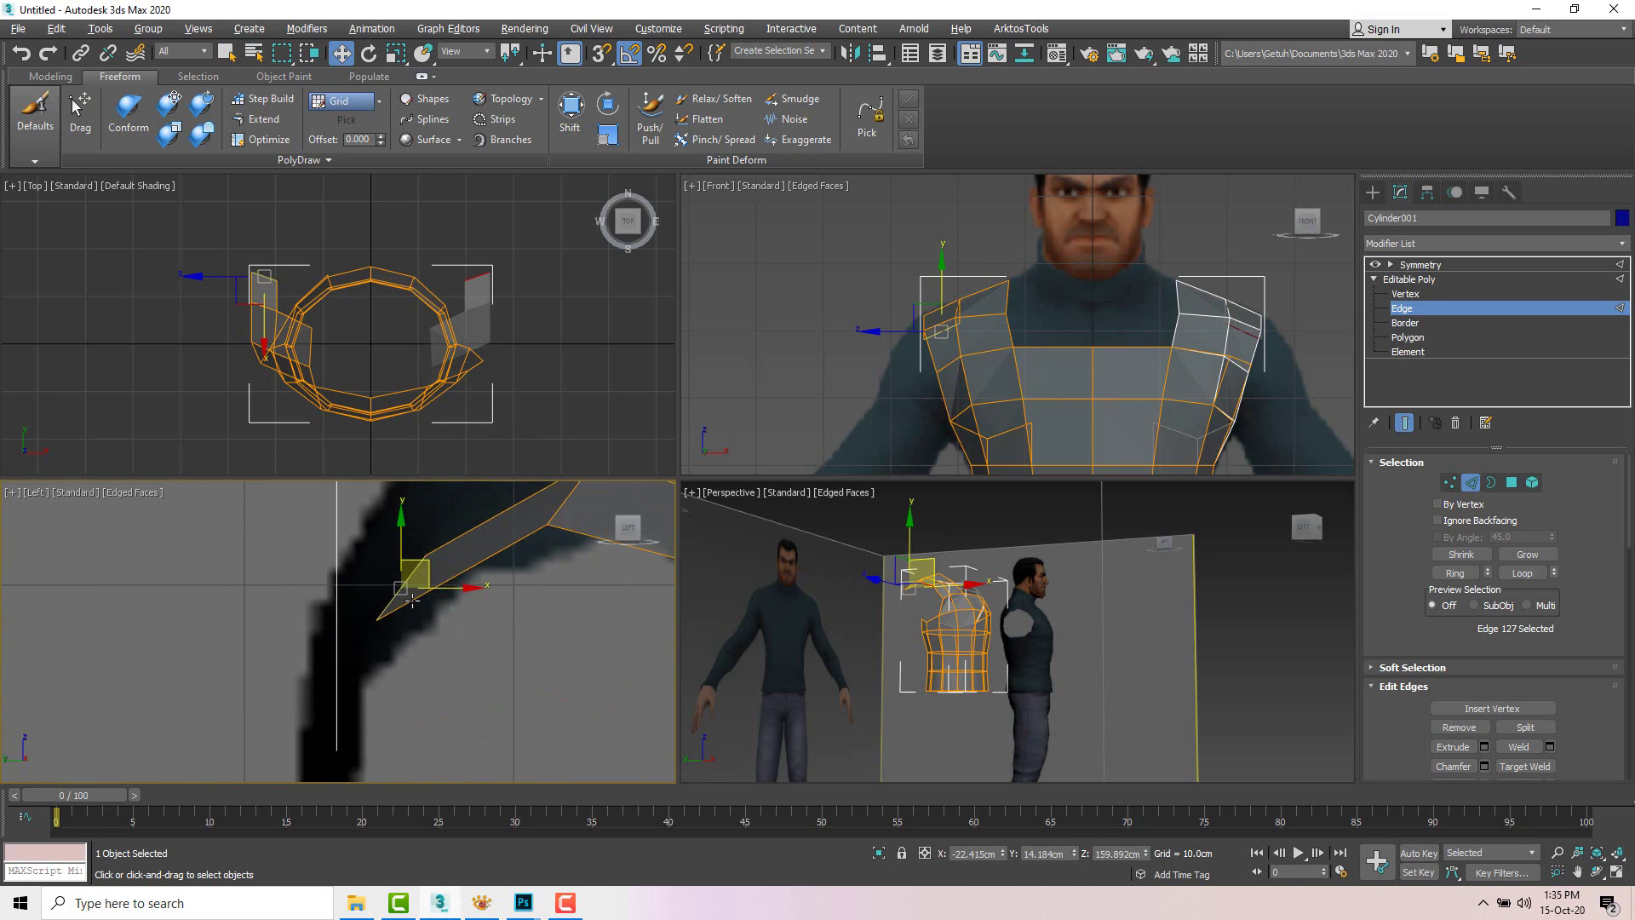
scroll(398, 600, "down", 1)
key("1")
left_click_drag(424, 608, 429, 562)
left_click(417, 578)
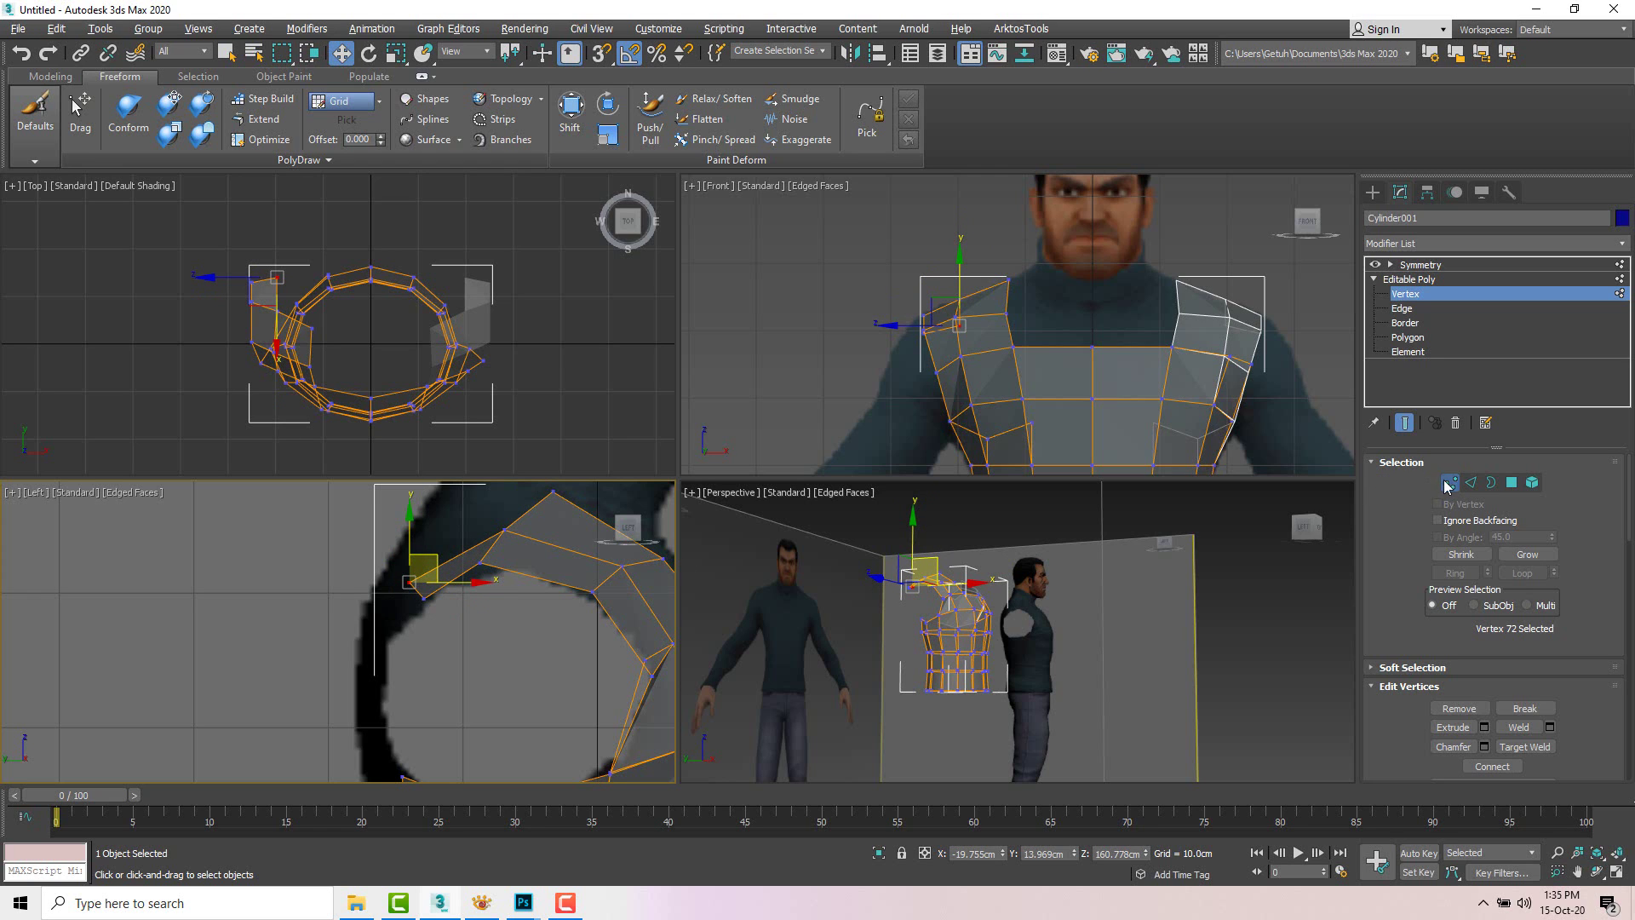
Step: Extrude the shoulder strip's end edge about 8 cm down and 3 cm back in the Left view, and align its end vertices with the armhole
scroll(465, 631, "down", 2)
key("2")
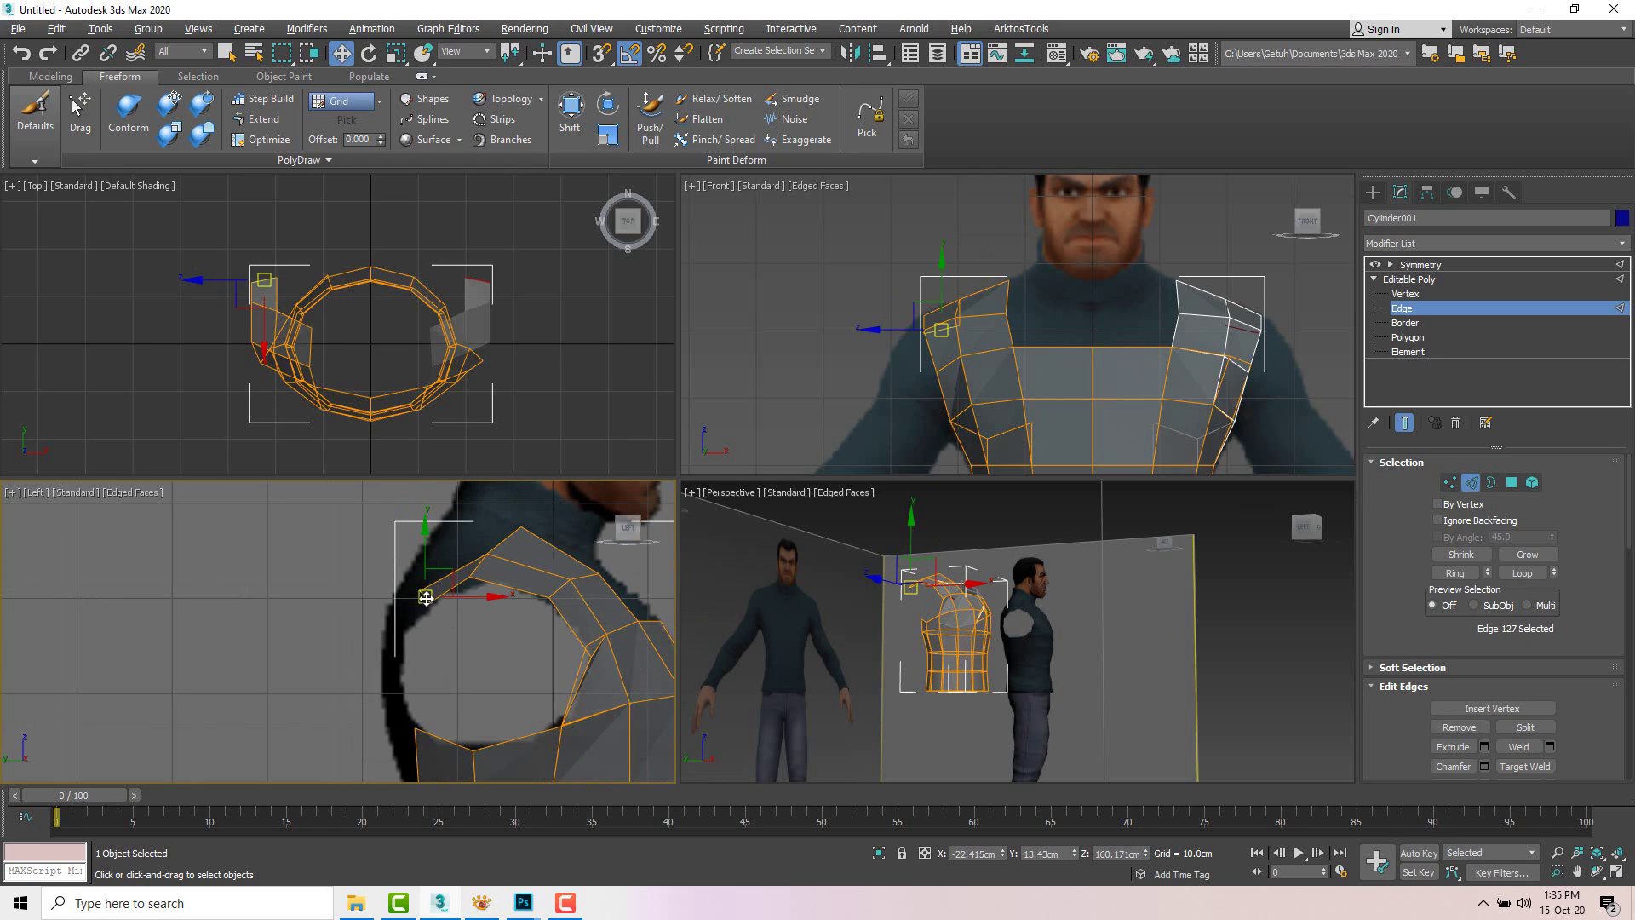
left_click_drag(434, 585, 405, 666, "shift")
key("1")
left_click(398, 661)
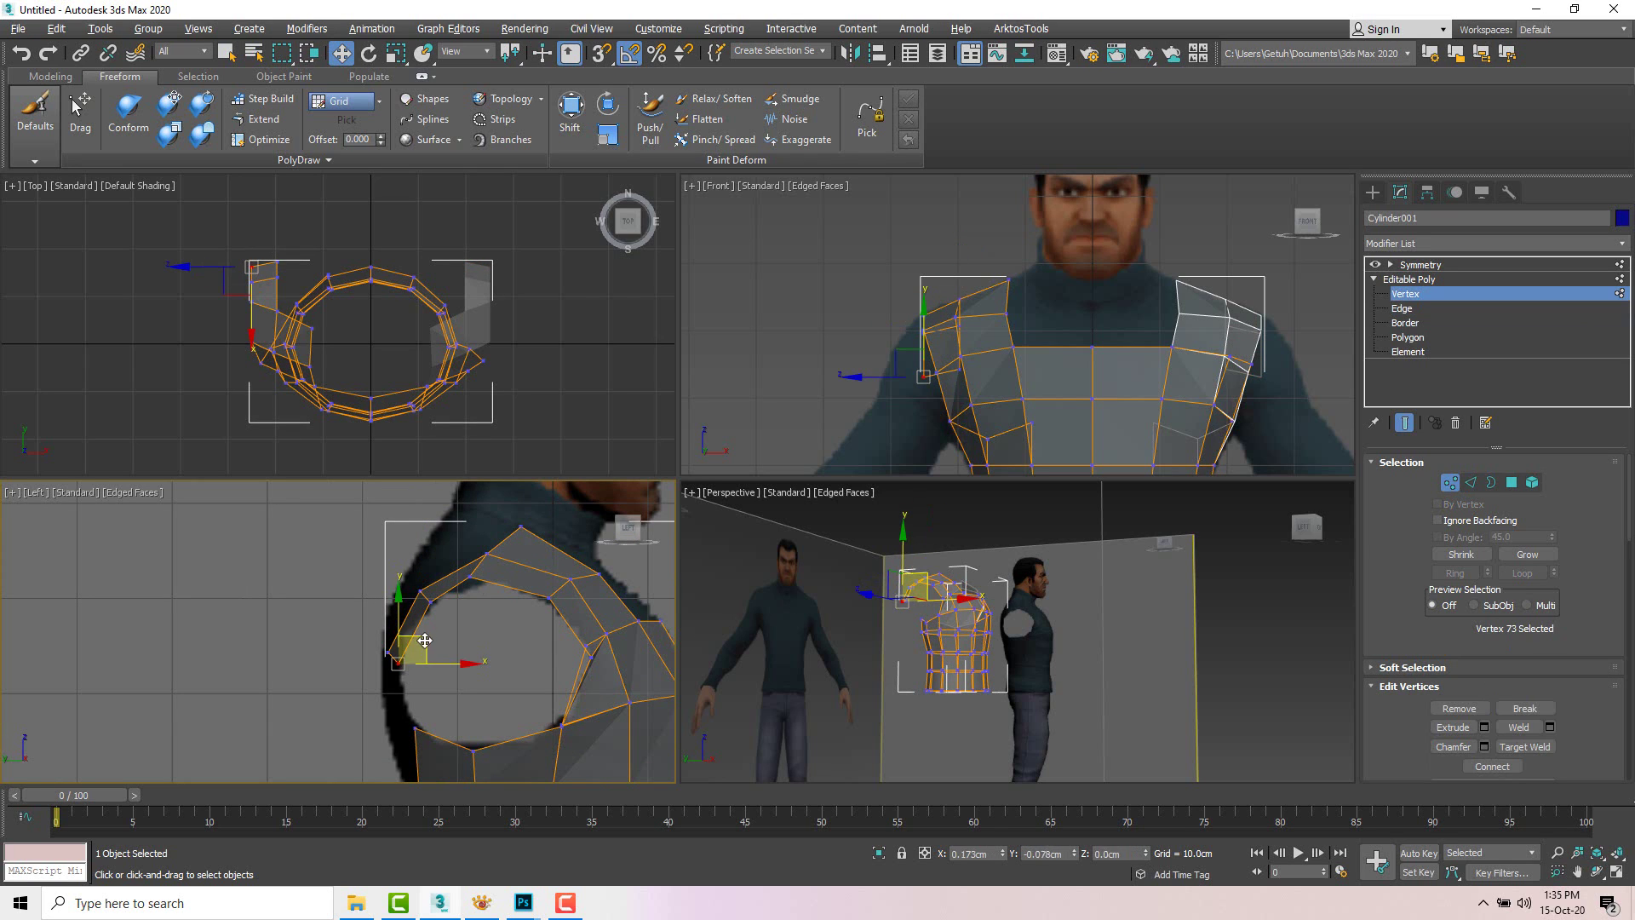
left_click(387, 651)
left_click_drag(413, 635, 409, 660)
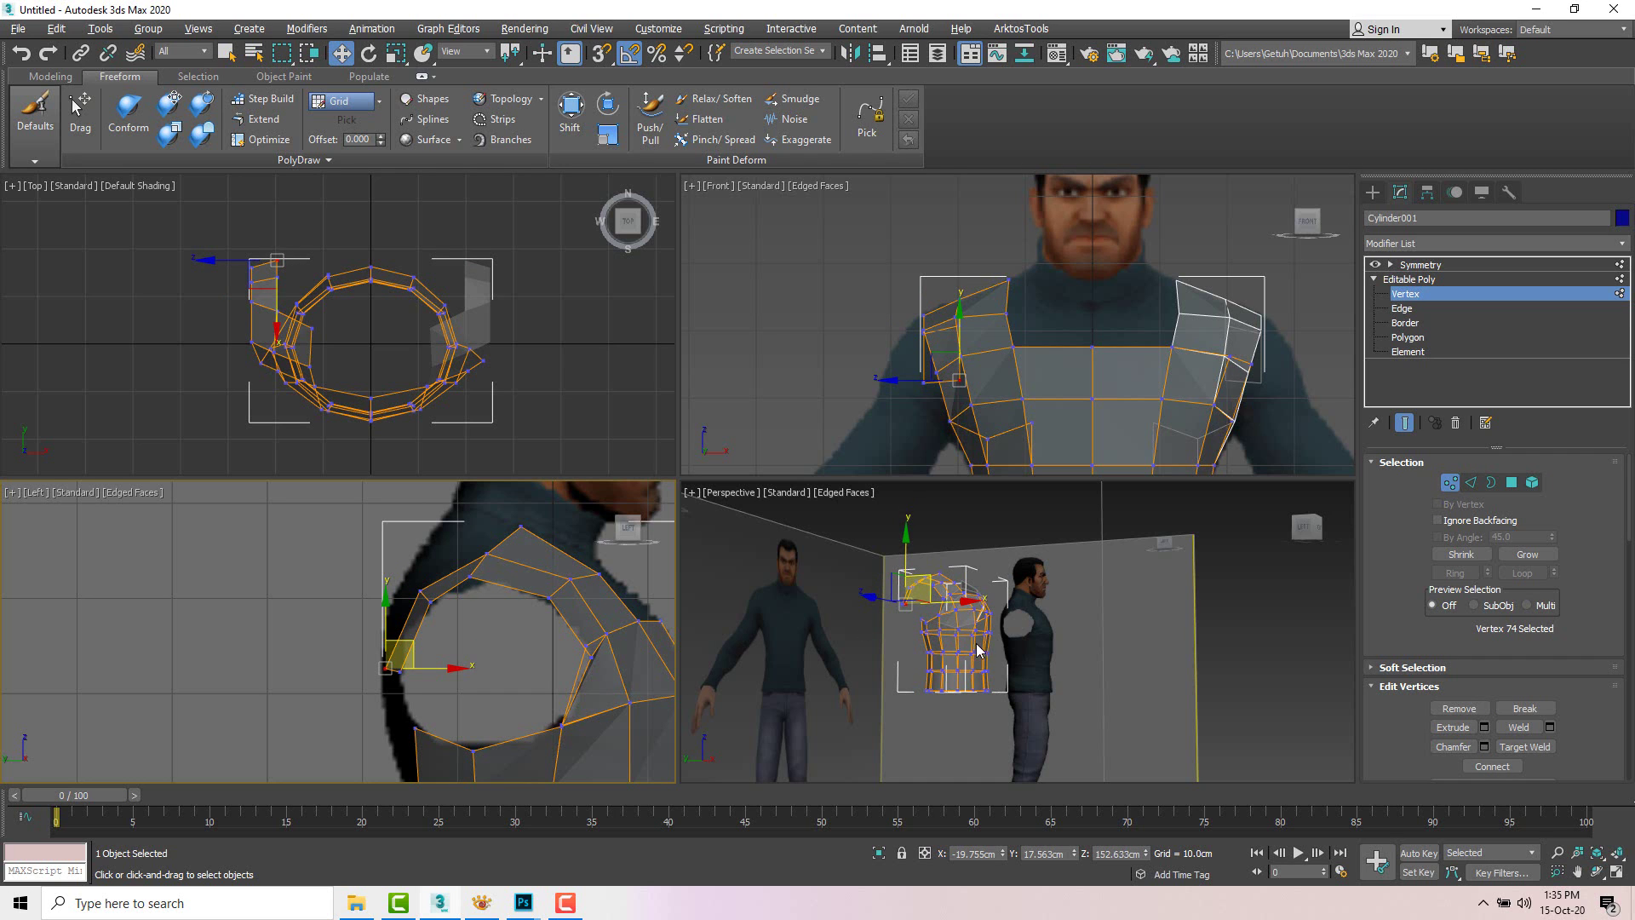
Step: Turn off the see-through display and move the strip's lowest rear polygon inward toward the middle of the back
middle_click_drag(978, 649, 970, 602, "alt")
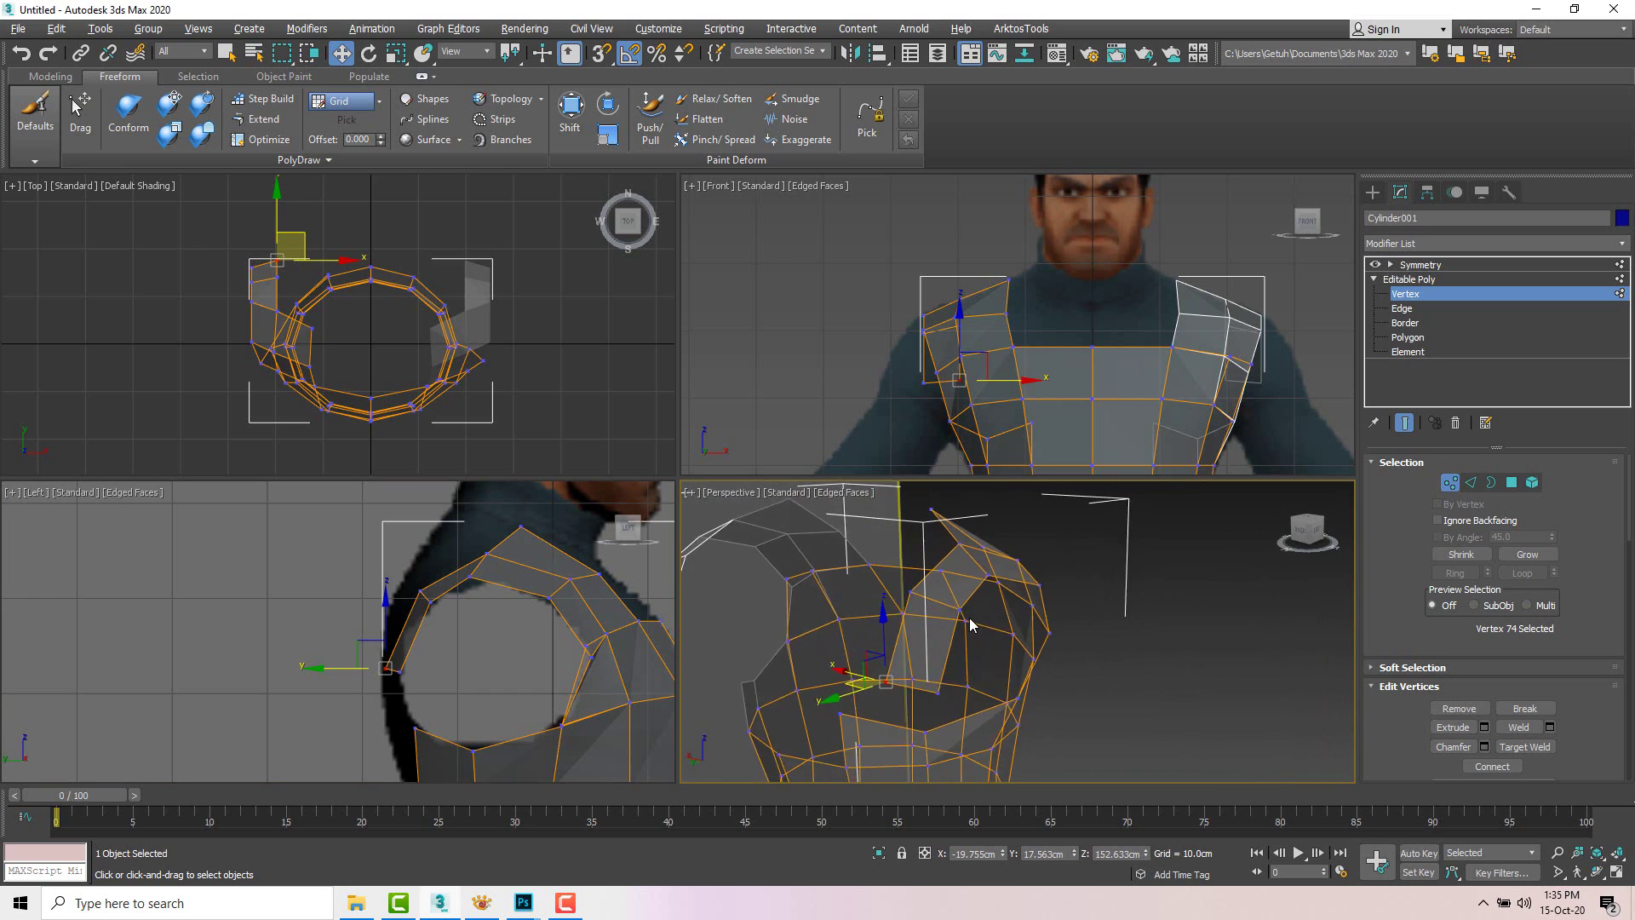
scroll(979, 627, "down", 3)
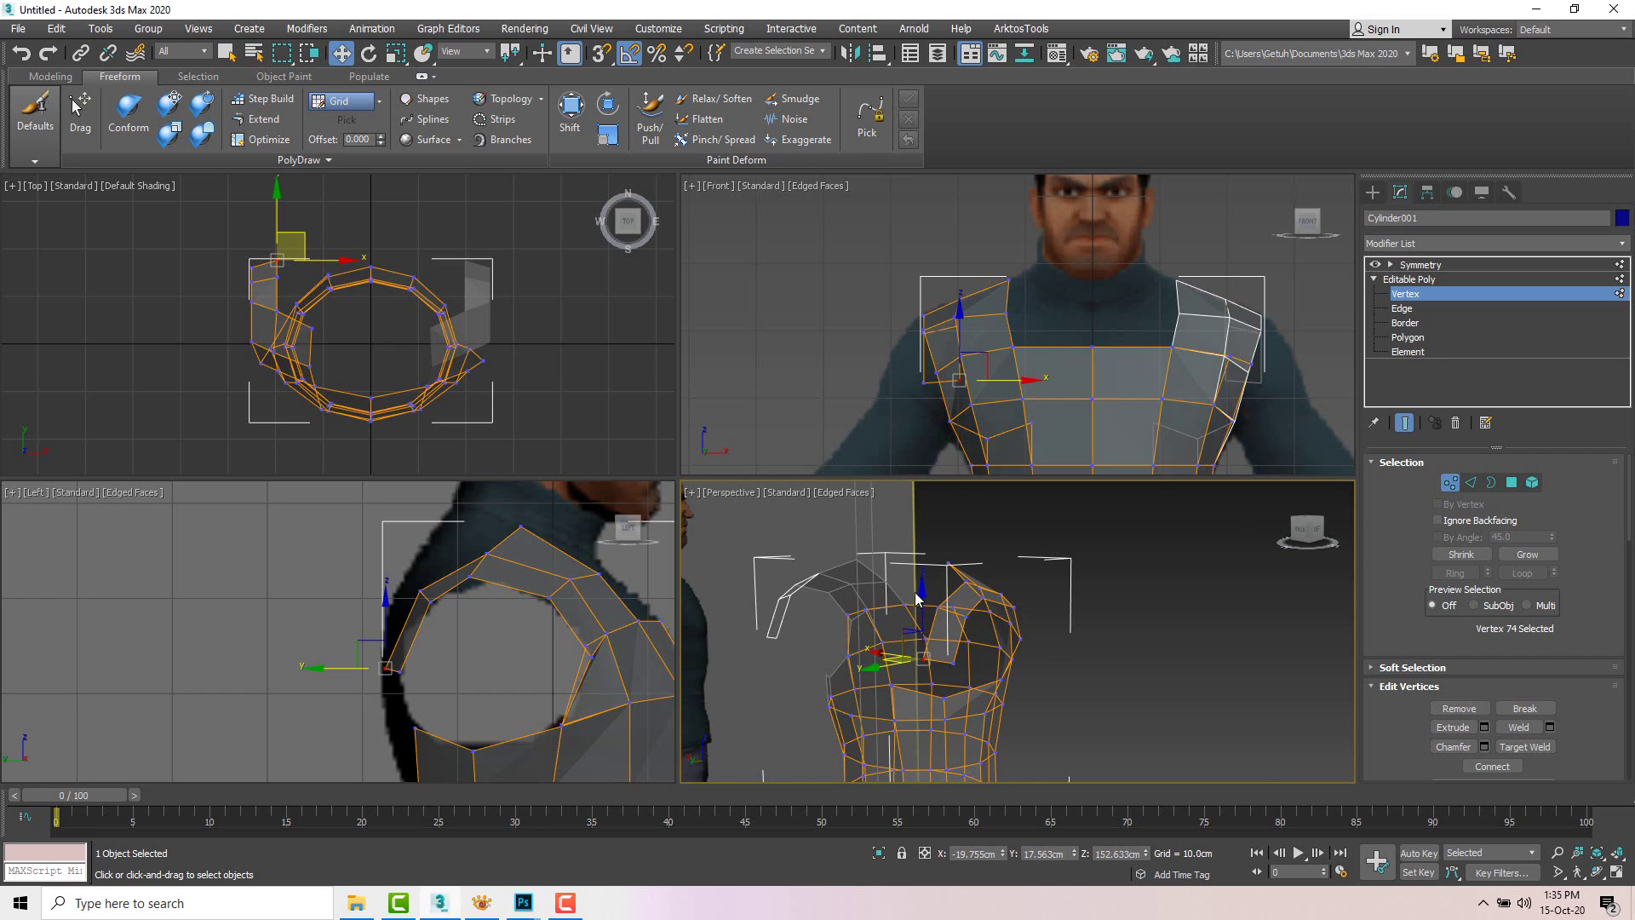
middle_click_drag(917, 599, 964, 642, "alt")
key("alt+x")
key("4")
left_click(943, 650)
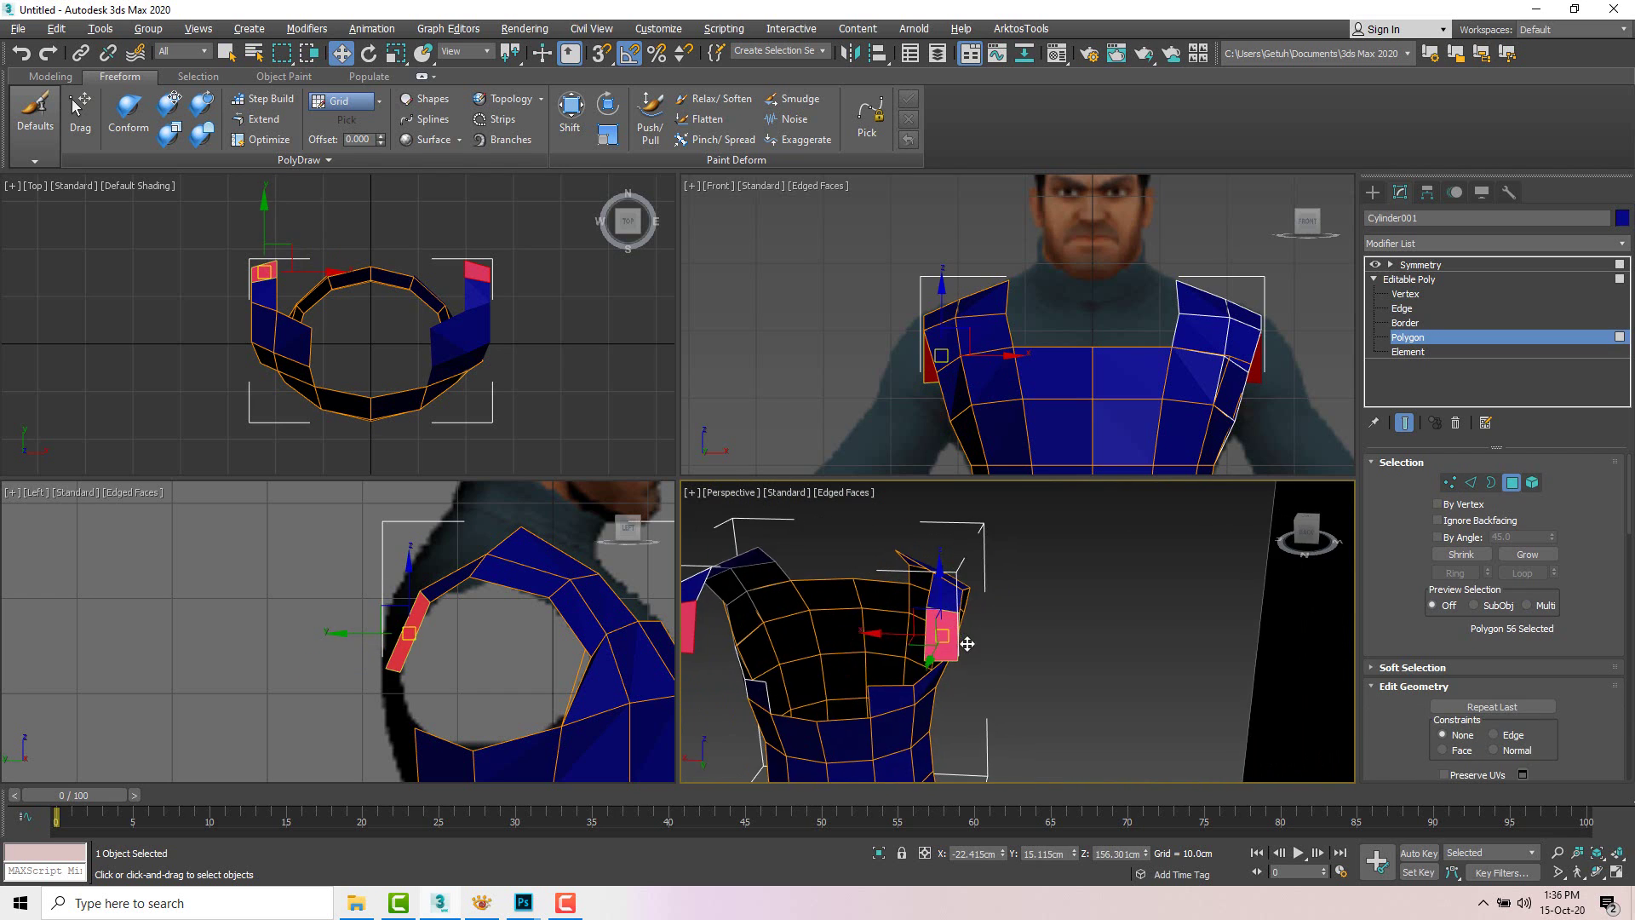
left_click_drag(889, 634, 869, 637)
Step: Shift the shoulder strip's rear cross edges sideways toward the body centre so the strip curves around the back
middle_click_drag(869, 637, 934, 588, "alt")
key("2")
left_click(914, 674)
left_click(887, 670)
left_click_drag(924, 589, 918, 588)
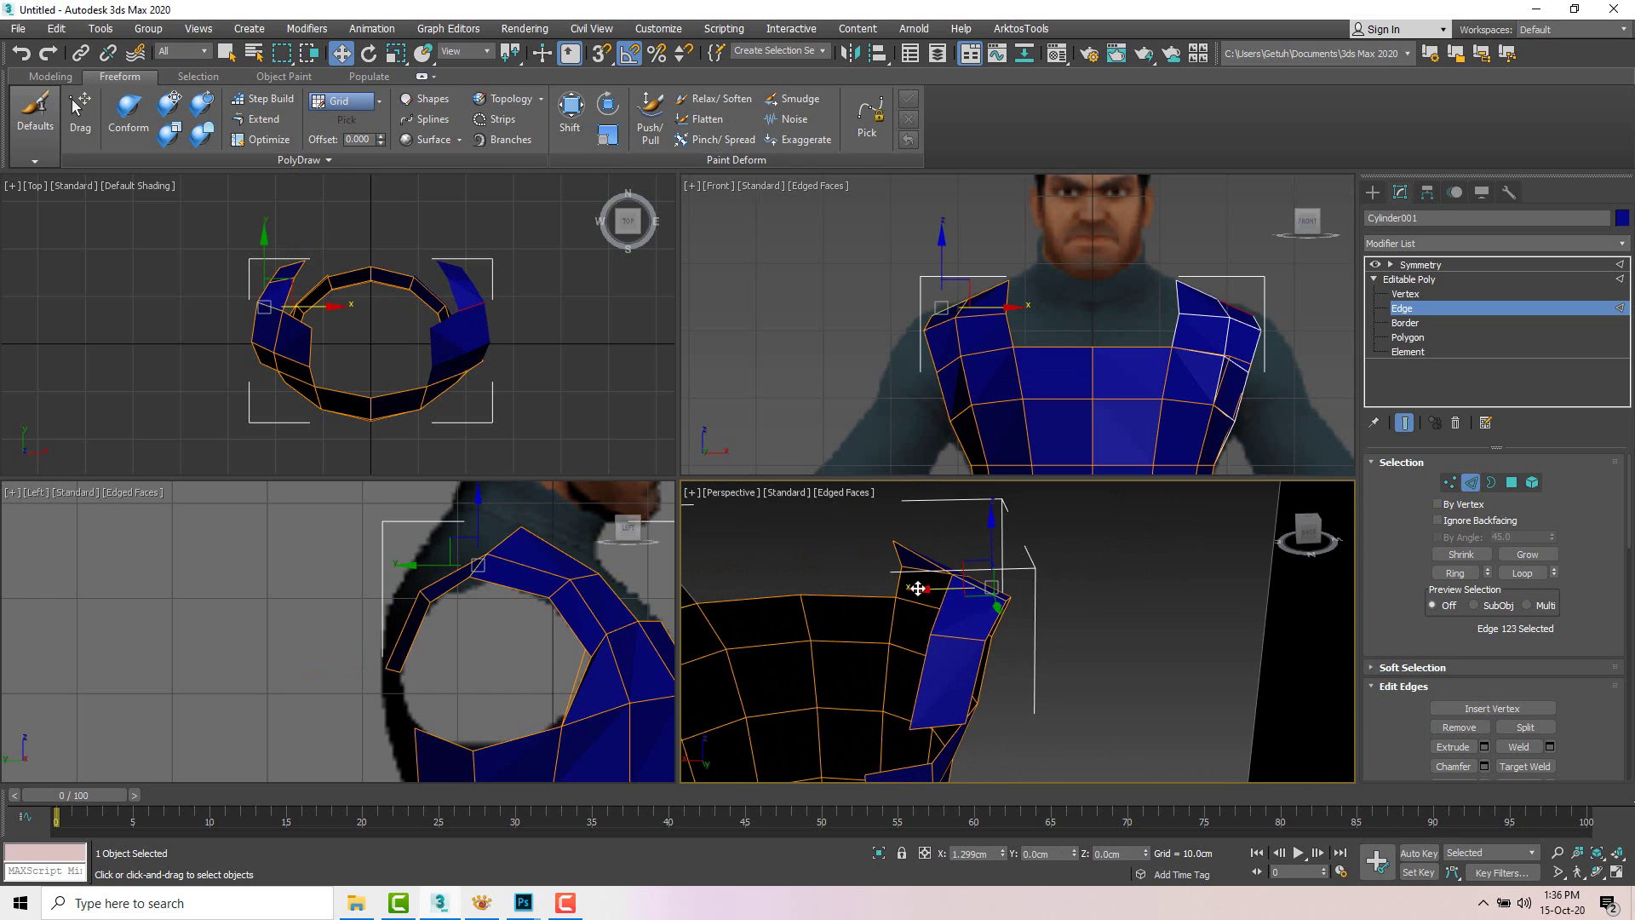
Step: Reposition the underarm vertex at the bottom of the armhole along X in the Perspective view
middle_click_drag(917, 589, 842, 650, "alt")
left_click(877, 662)
scroll(881, 666, "up", 3)
key("1")
left_click(870, 639)
left_click_drag(819, 638, 869, 647)
Step: Refine the underarm vertex from several angles, lowering it about 0.3 cm and placing it at X about -16 cm
middle_click_drag(868, 647, 968, 654, "alt")
left_click(947, 672)
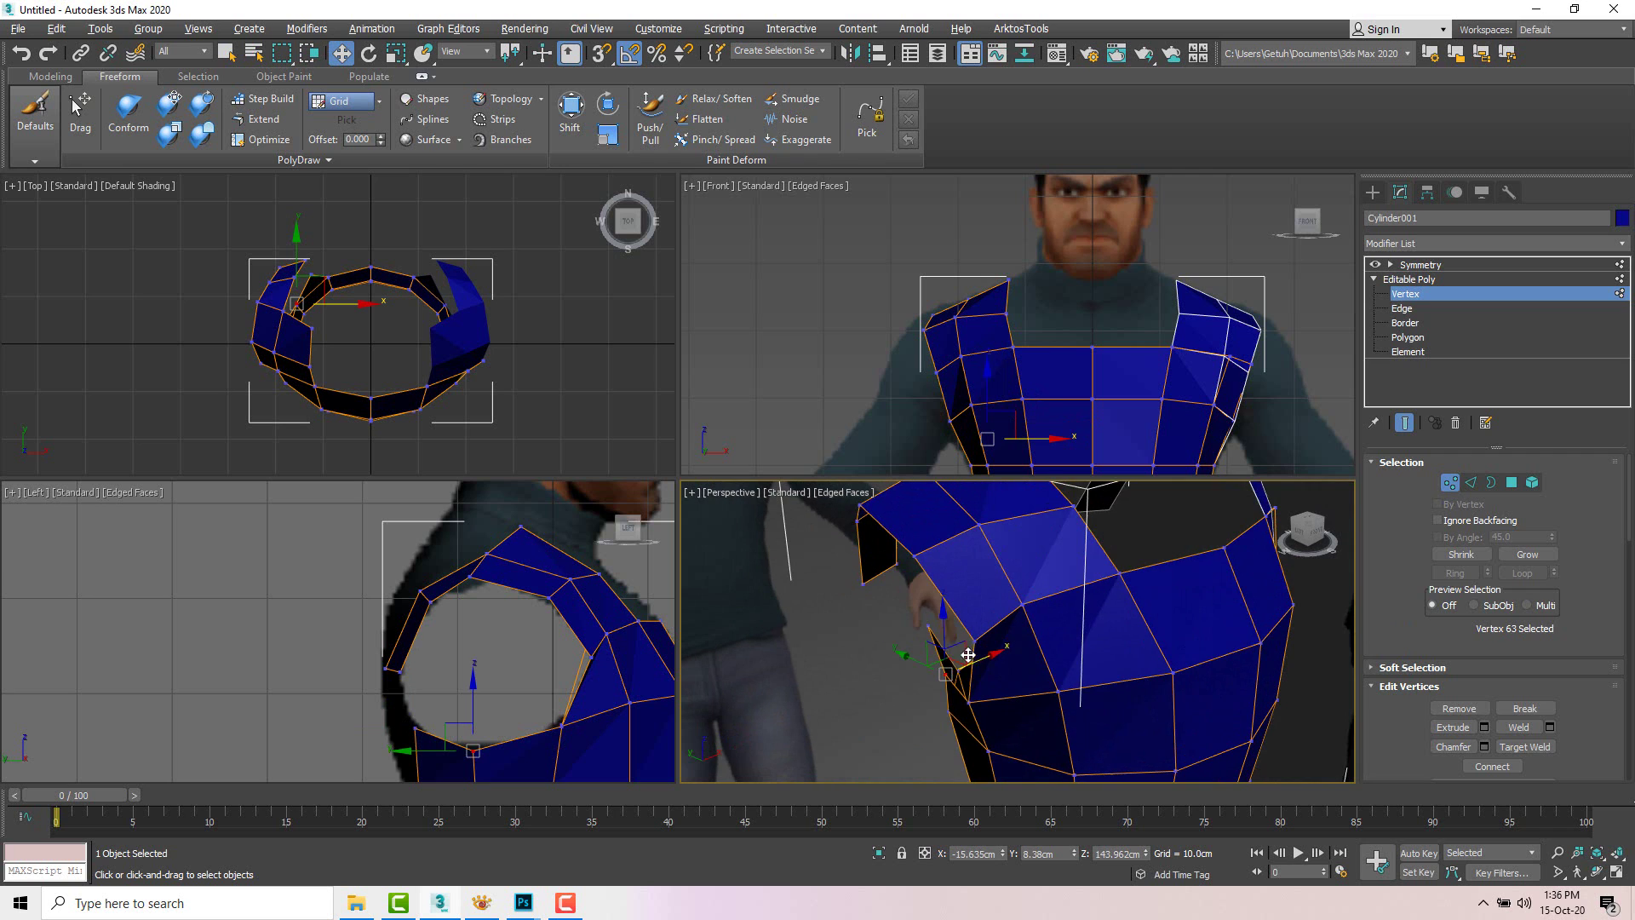
left_click_drag(980, 660, 958, 666)
middle_click_drag(958, 666, 1164, 645, "alt")
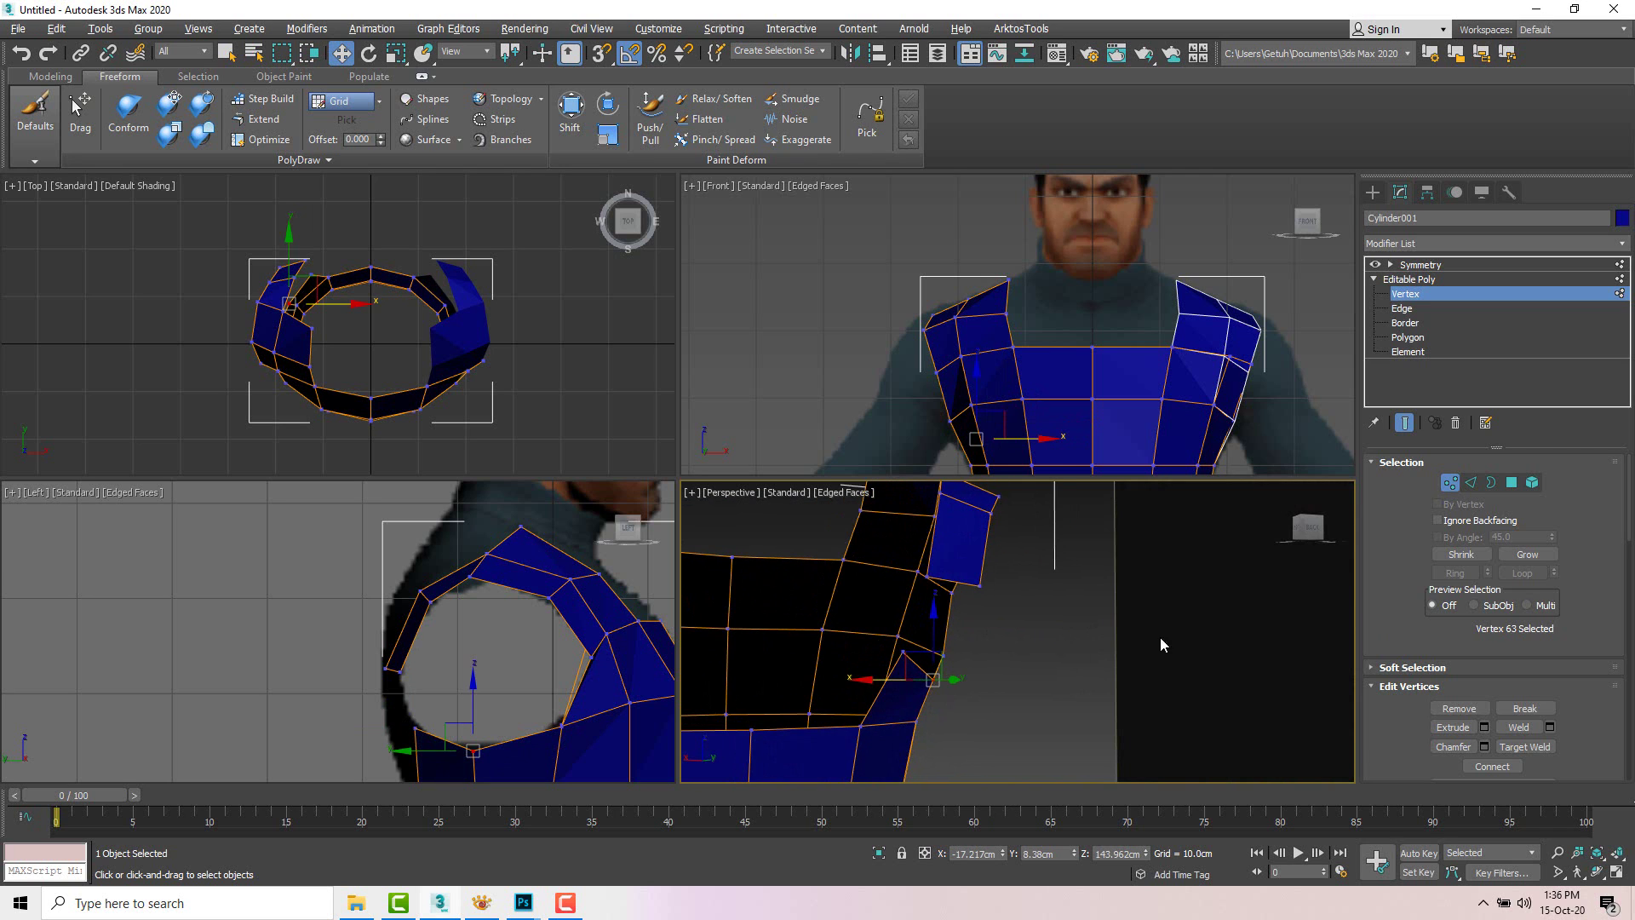
left_click_drag(928, 656, 921, 668)
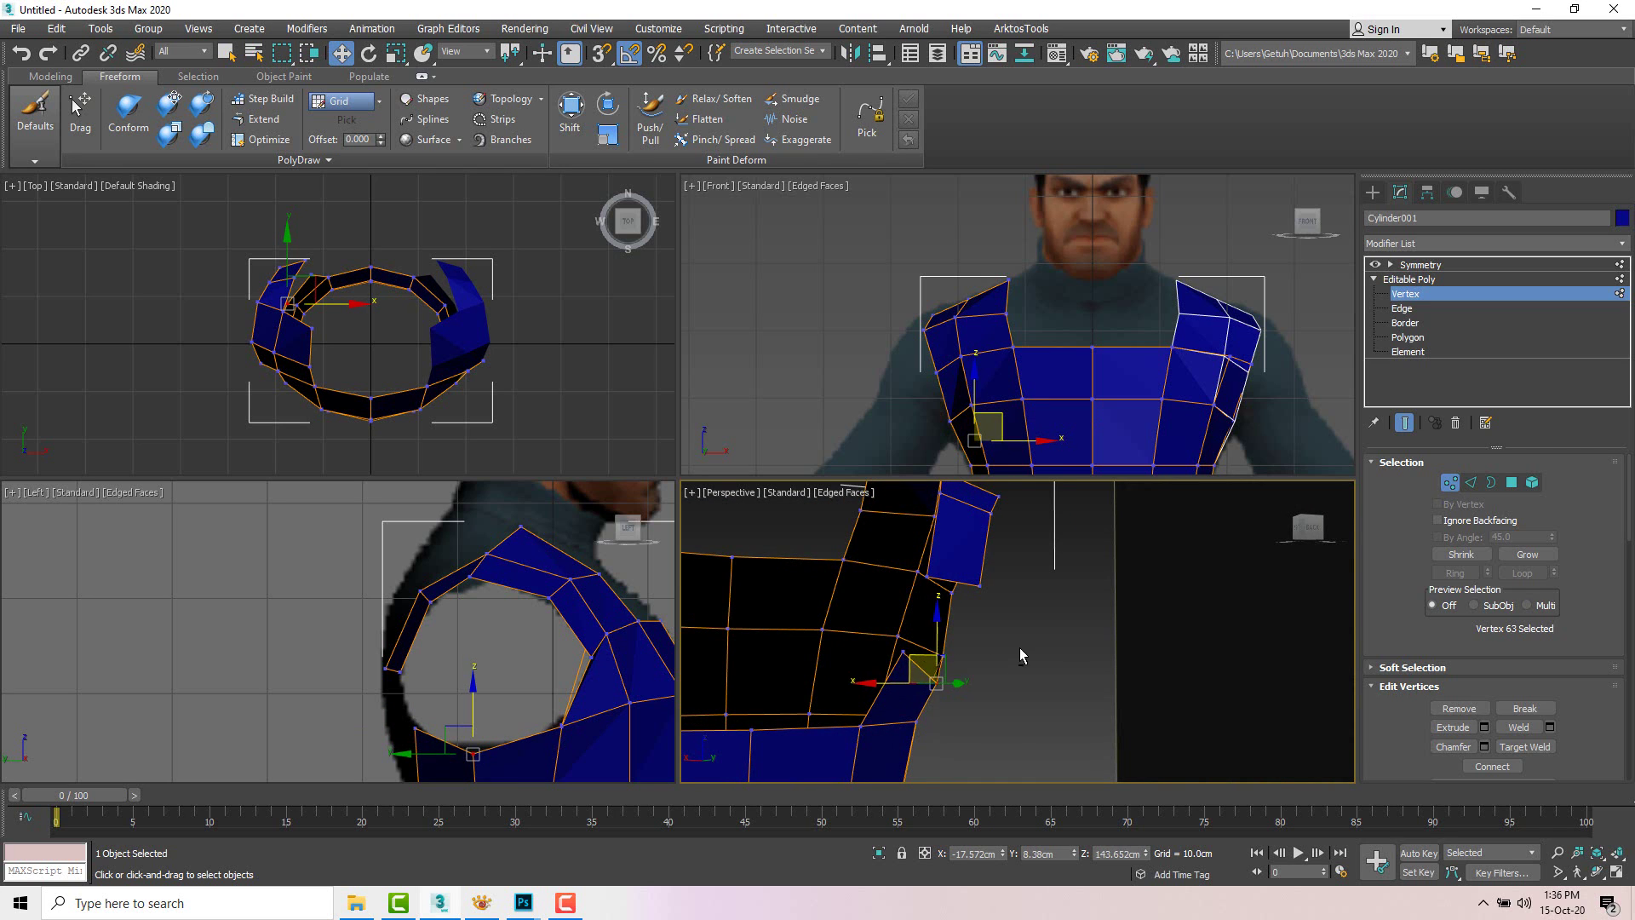
mouse_move(921, 668)
middle_mouse_down("alt")
mouse_move(911, 641)
mouse_move(937, 622)
mouse_move(920, 673)
middle_mouse_up("alt")
left_click_drag(920, 673, 862, 645)
left_click(862, 647)
middle_click_drag(862, 649, 880, 621, "alt")
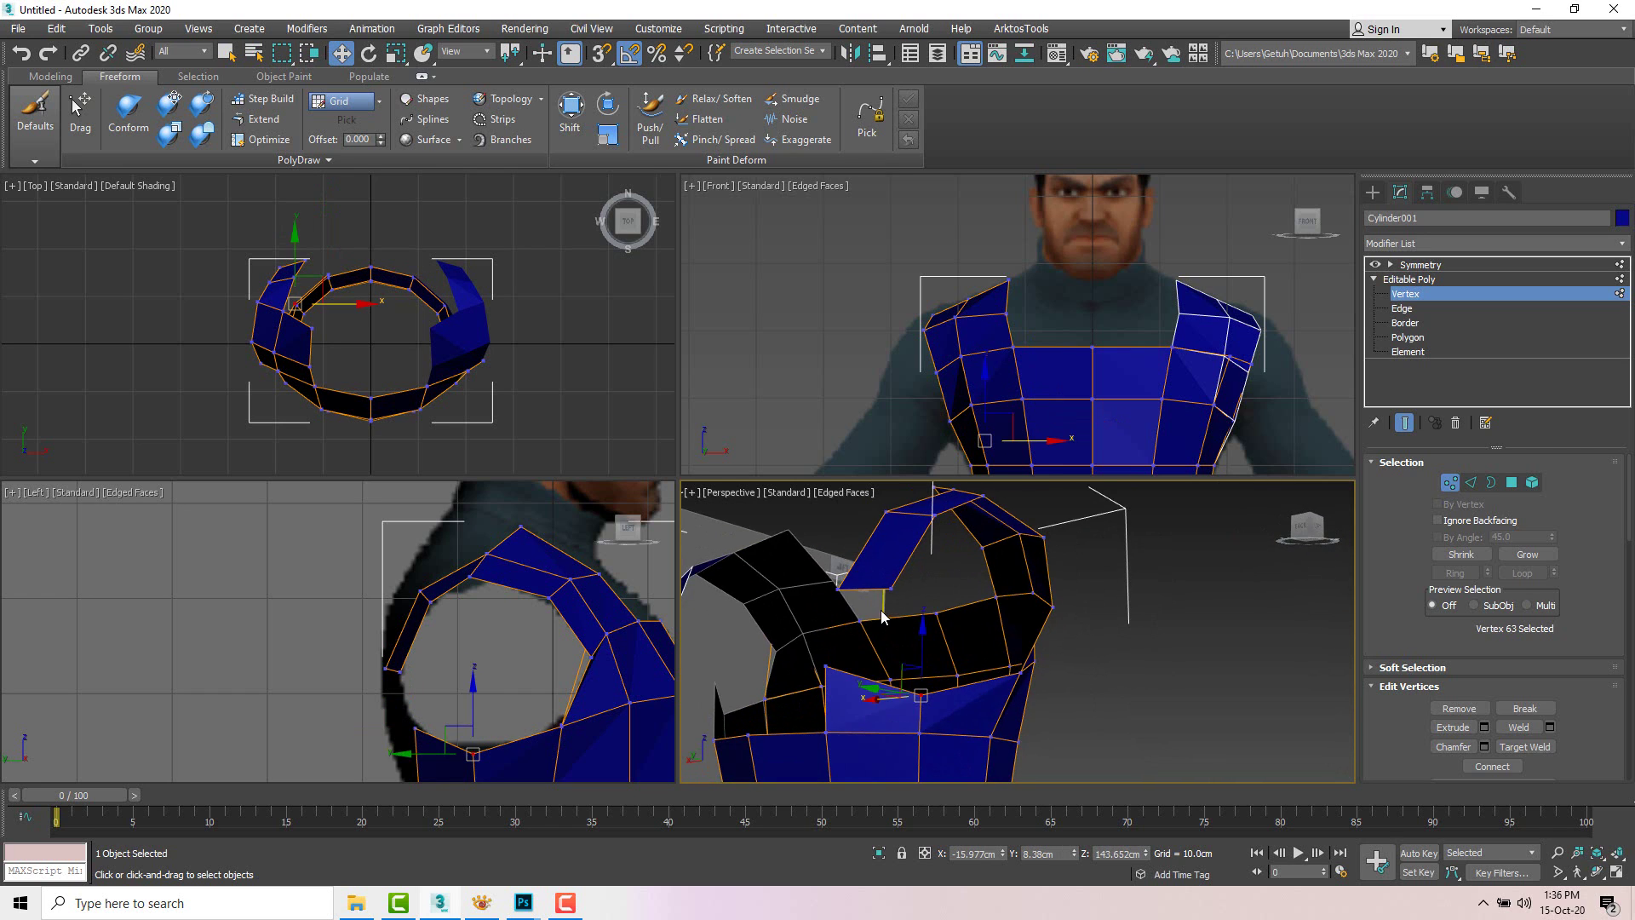
Step: Bridge the shoulder strip's rear end edge to the torso's upper edge below it to close the back of the armhole
key("2")
left_click(864, 589)
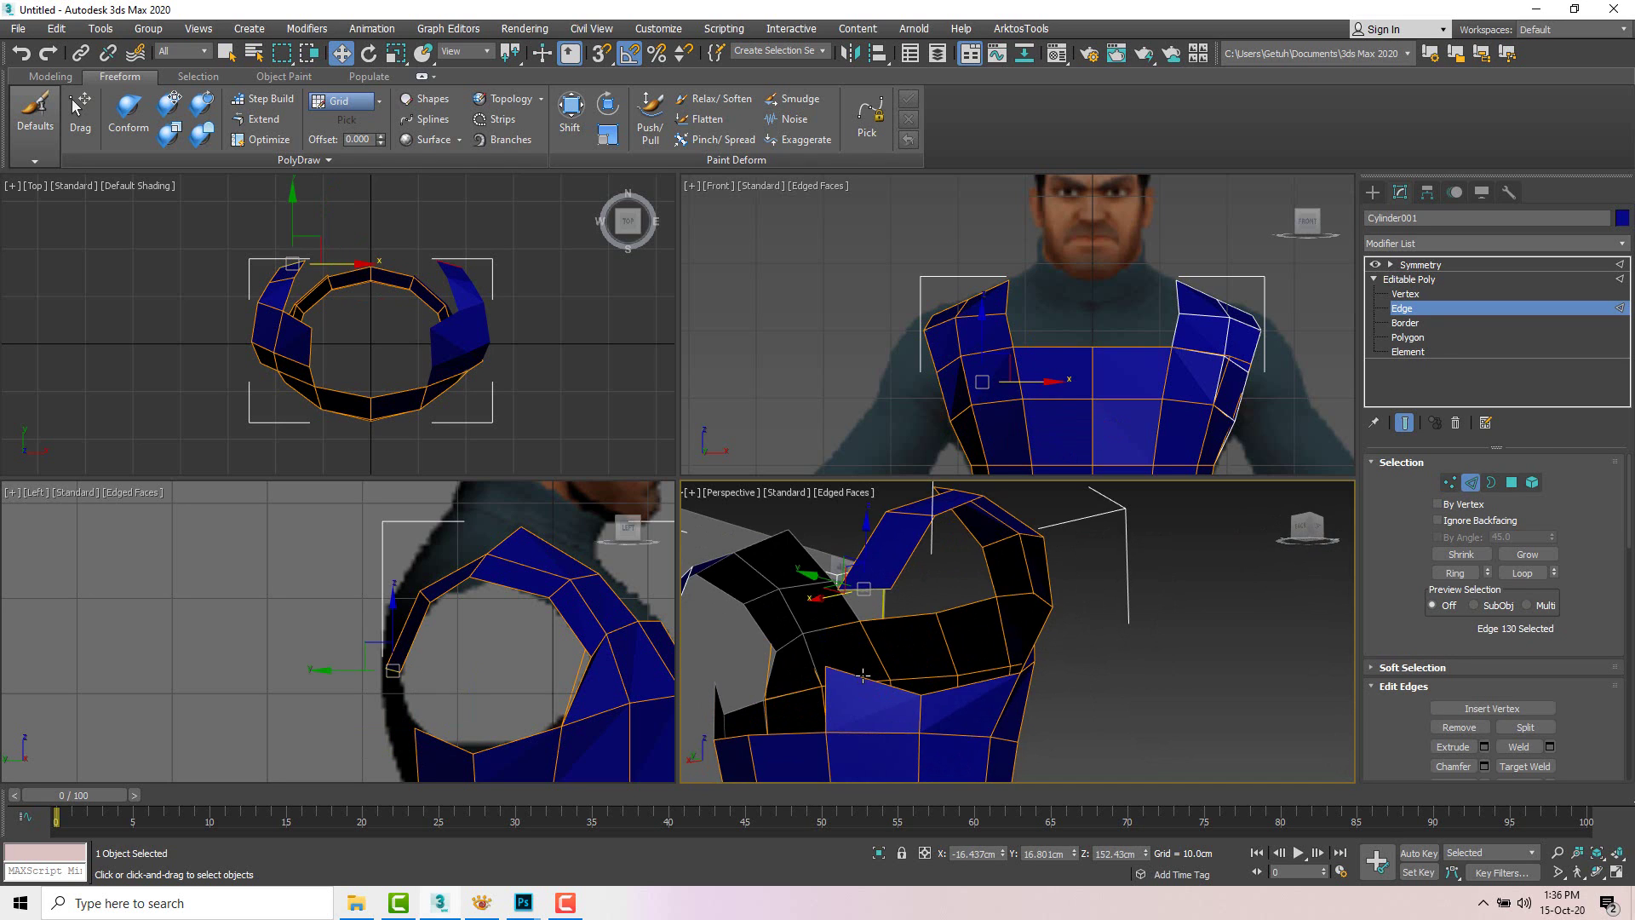
middle_click_drag(863, 675, 922, 606, "alt")
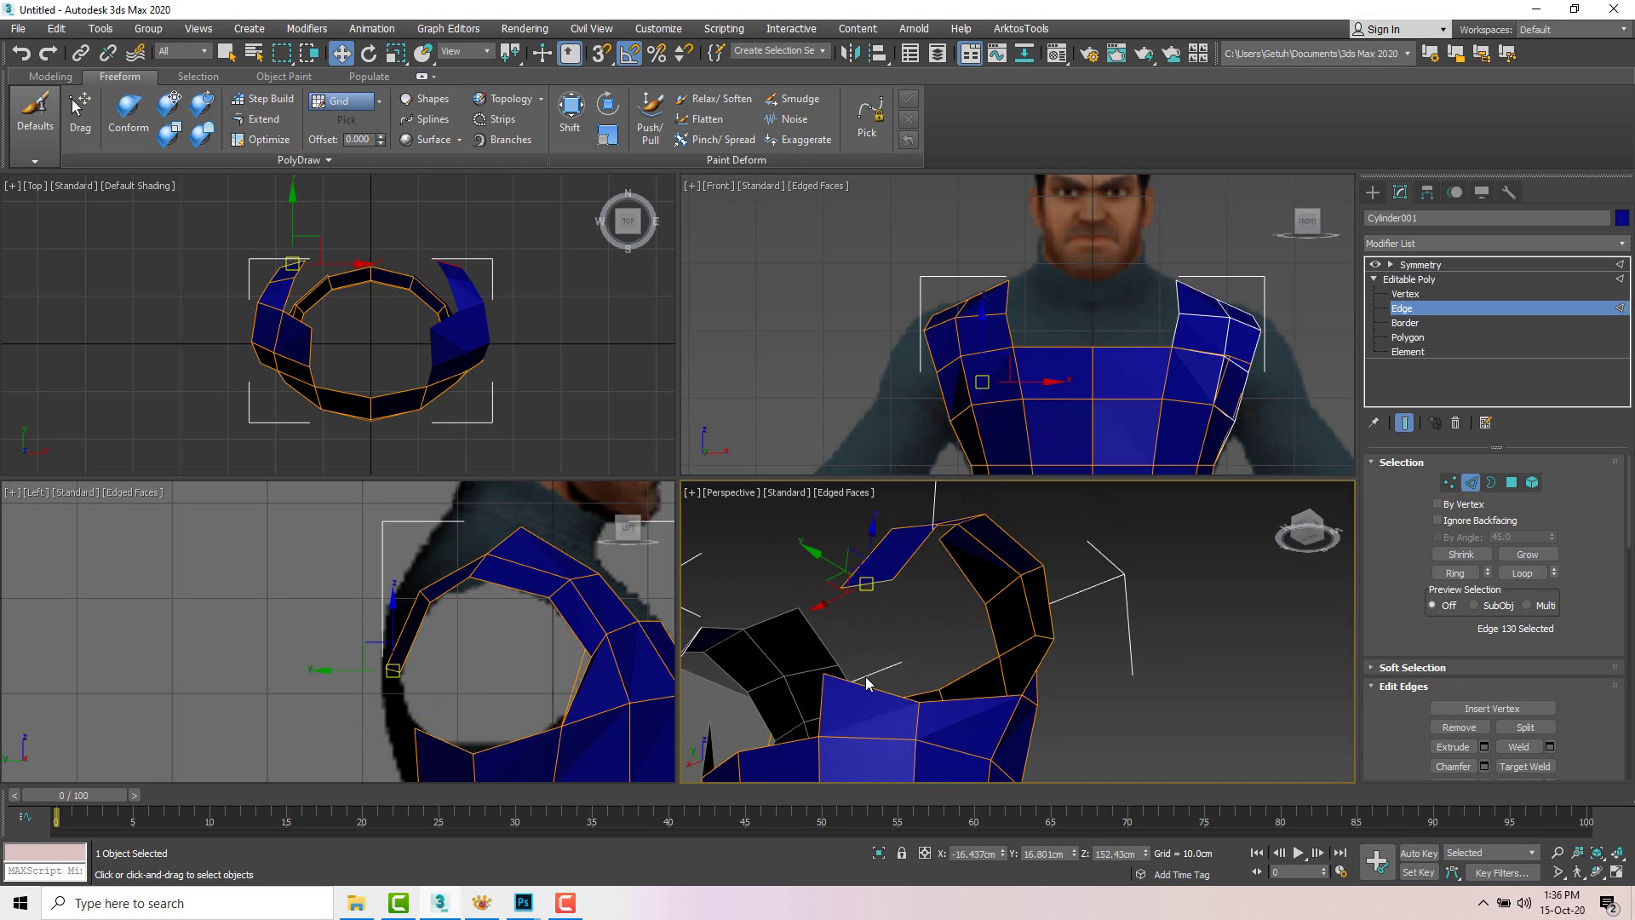
left_click(866, 681, "ctrl")
middle_click_drag(866, 681, 958, 681, "alt")
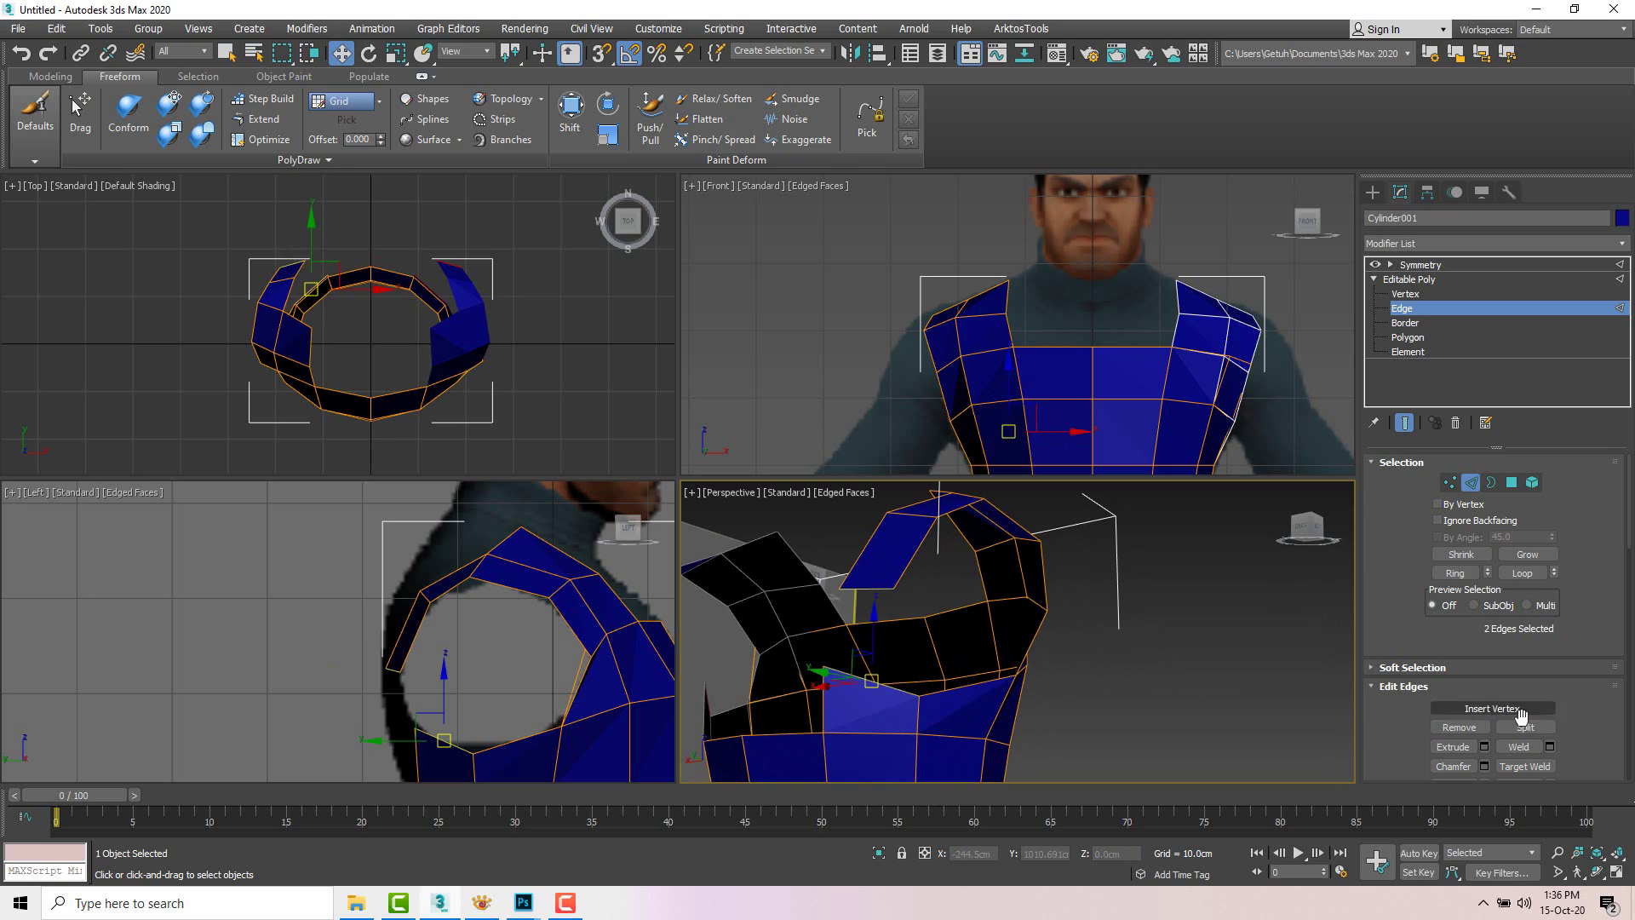
scroll(1592, 722, "down", 2)
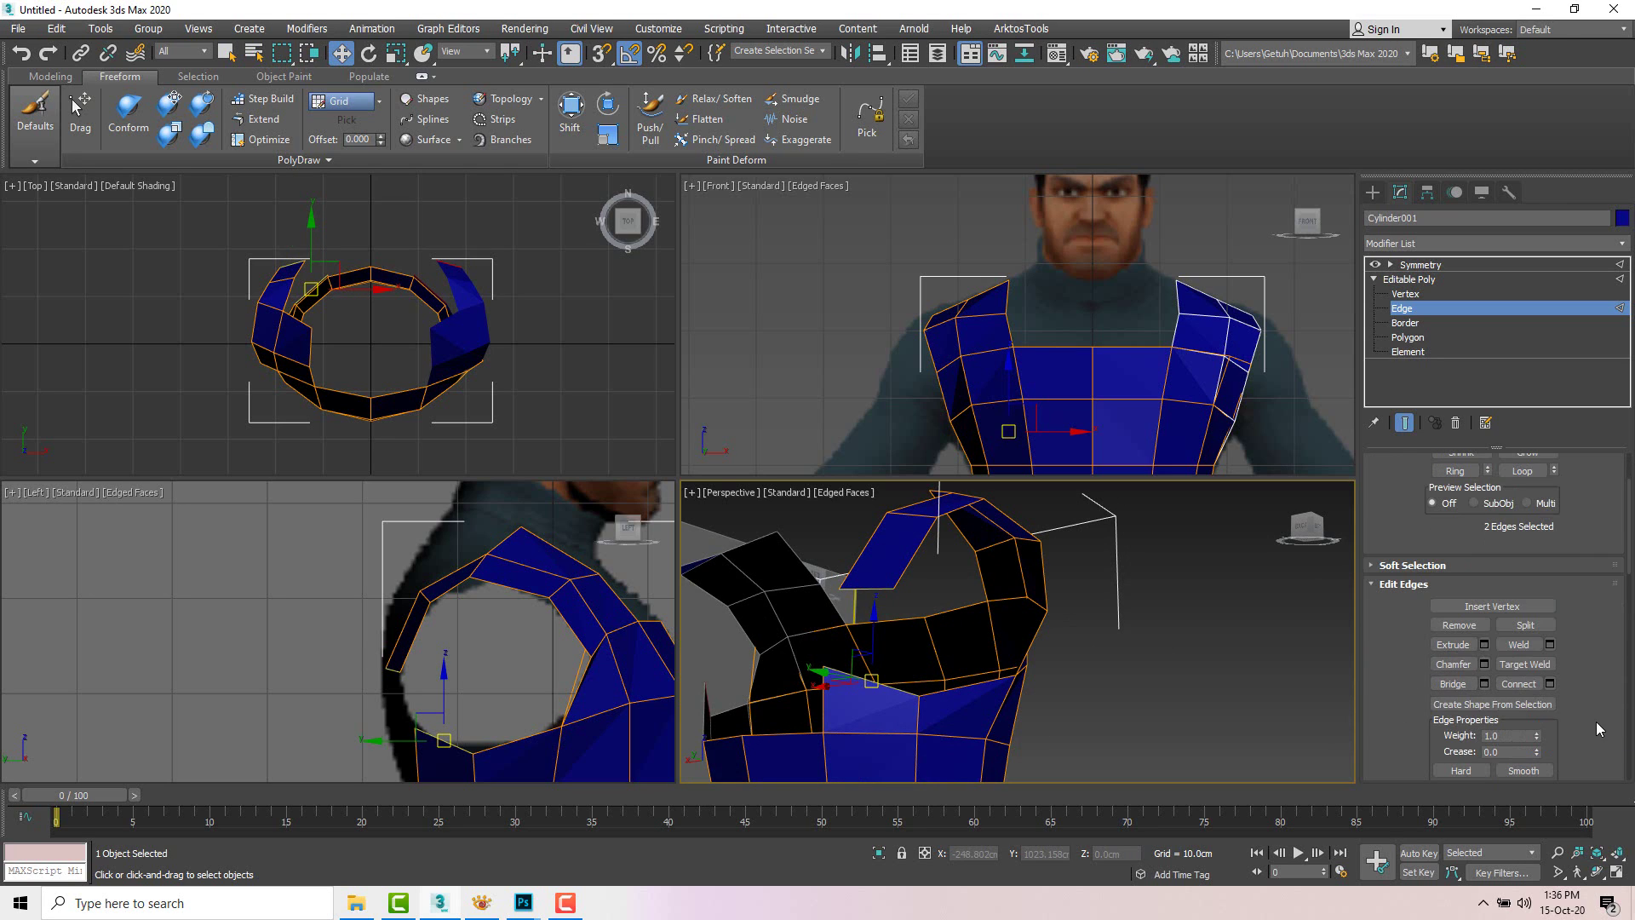
left_click(1456, 691)
Step: Reposition the lower rear vertex of the bridged polygon, placing it at X about -11.1 cm
middle_click_drag(977, 610, 957, 642, "alt")
key("1")
left_click(897, 603)
left_click_drag(942, 613, 965, 627)
middle_click_drag(964, 626, 926, 597, "alt")
scroll(936, 600, "down", 3)
scroll(921, 596, "up", 4)
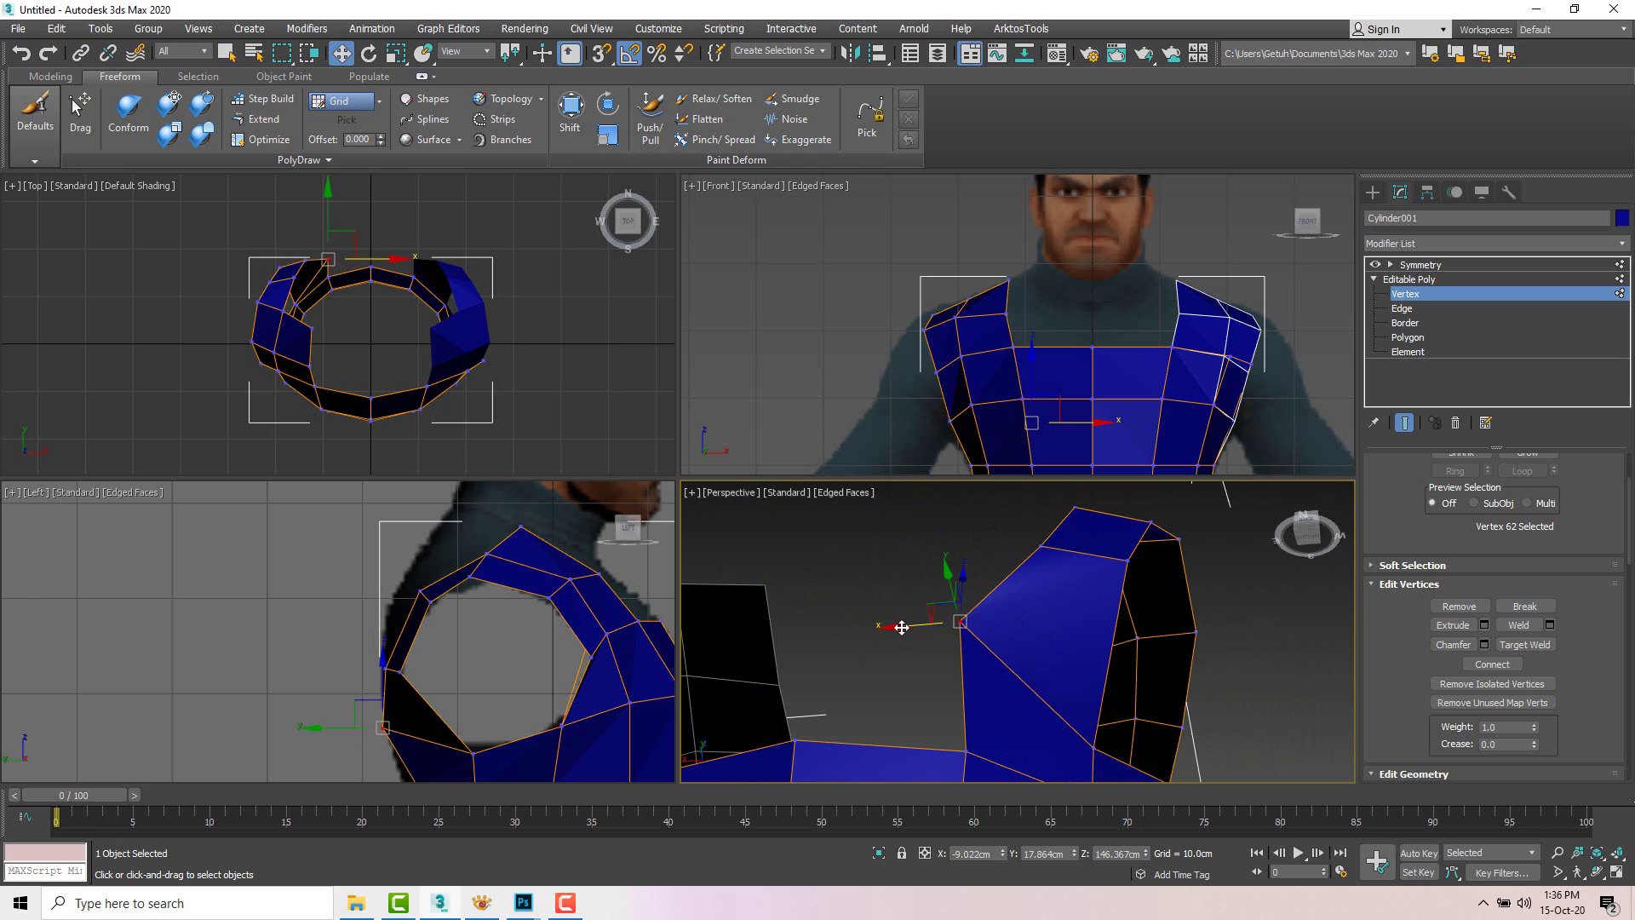
left_click_drag(902, 627, 882, 625)
Step: Examine the closed armhole and torso against the references in the Left, Front and Perspective views
scroll(934, 670, "down", 5)
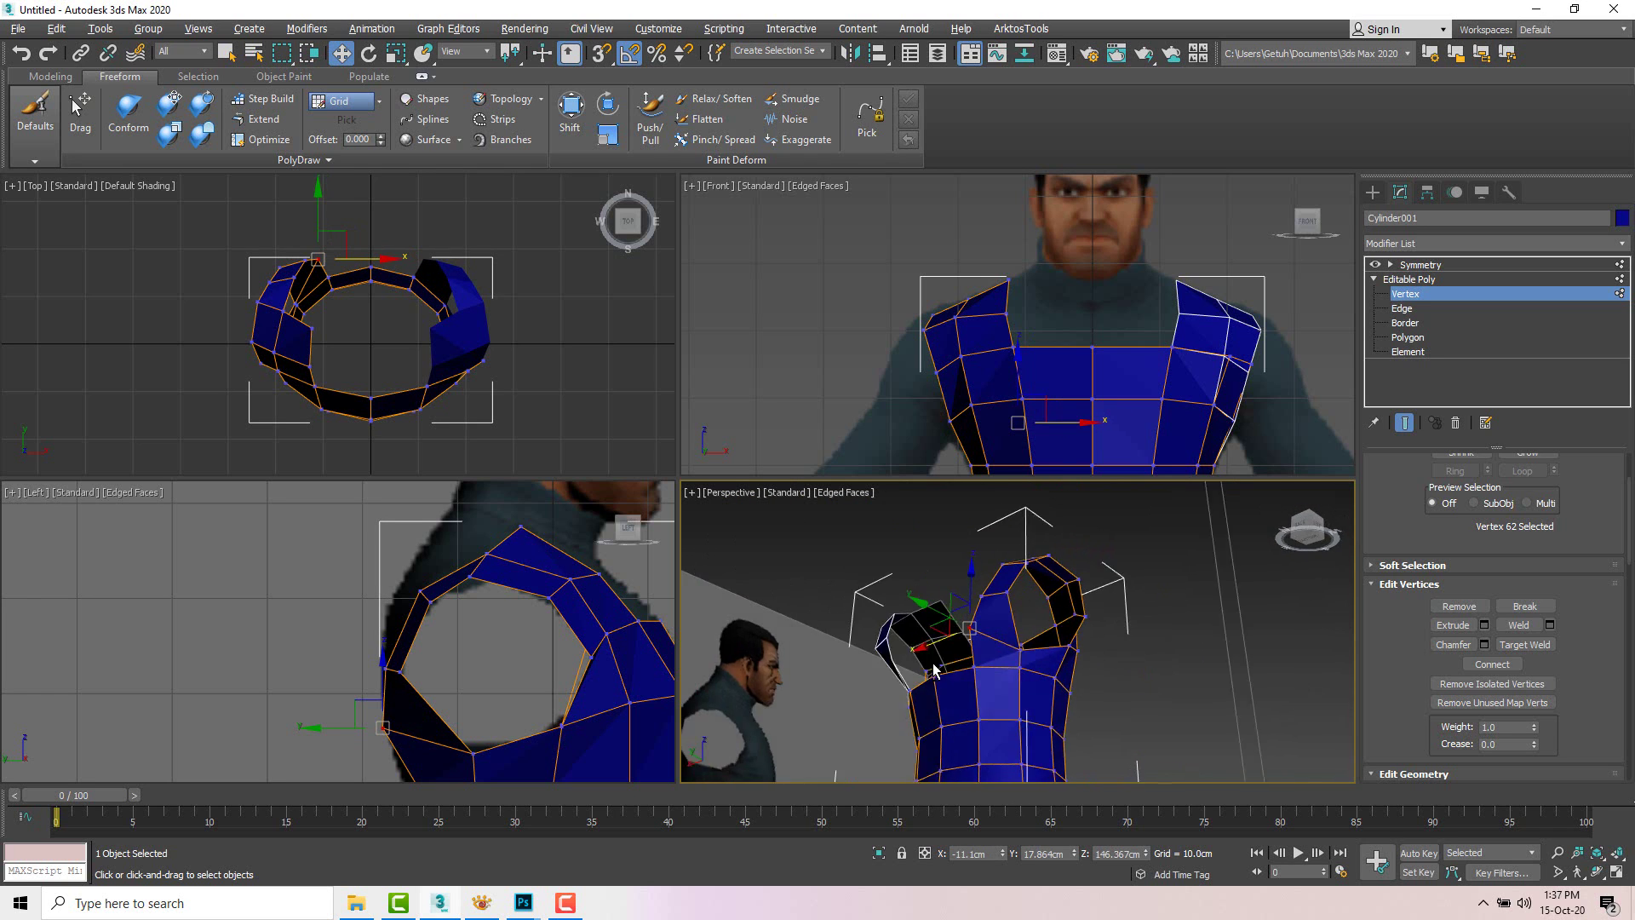
middle_click_drag(934, 670, 873, 714, "alt")
middle_click_drag(507, 672, 415, 593)
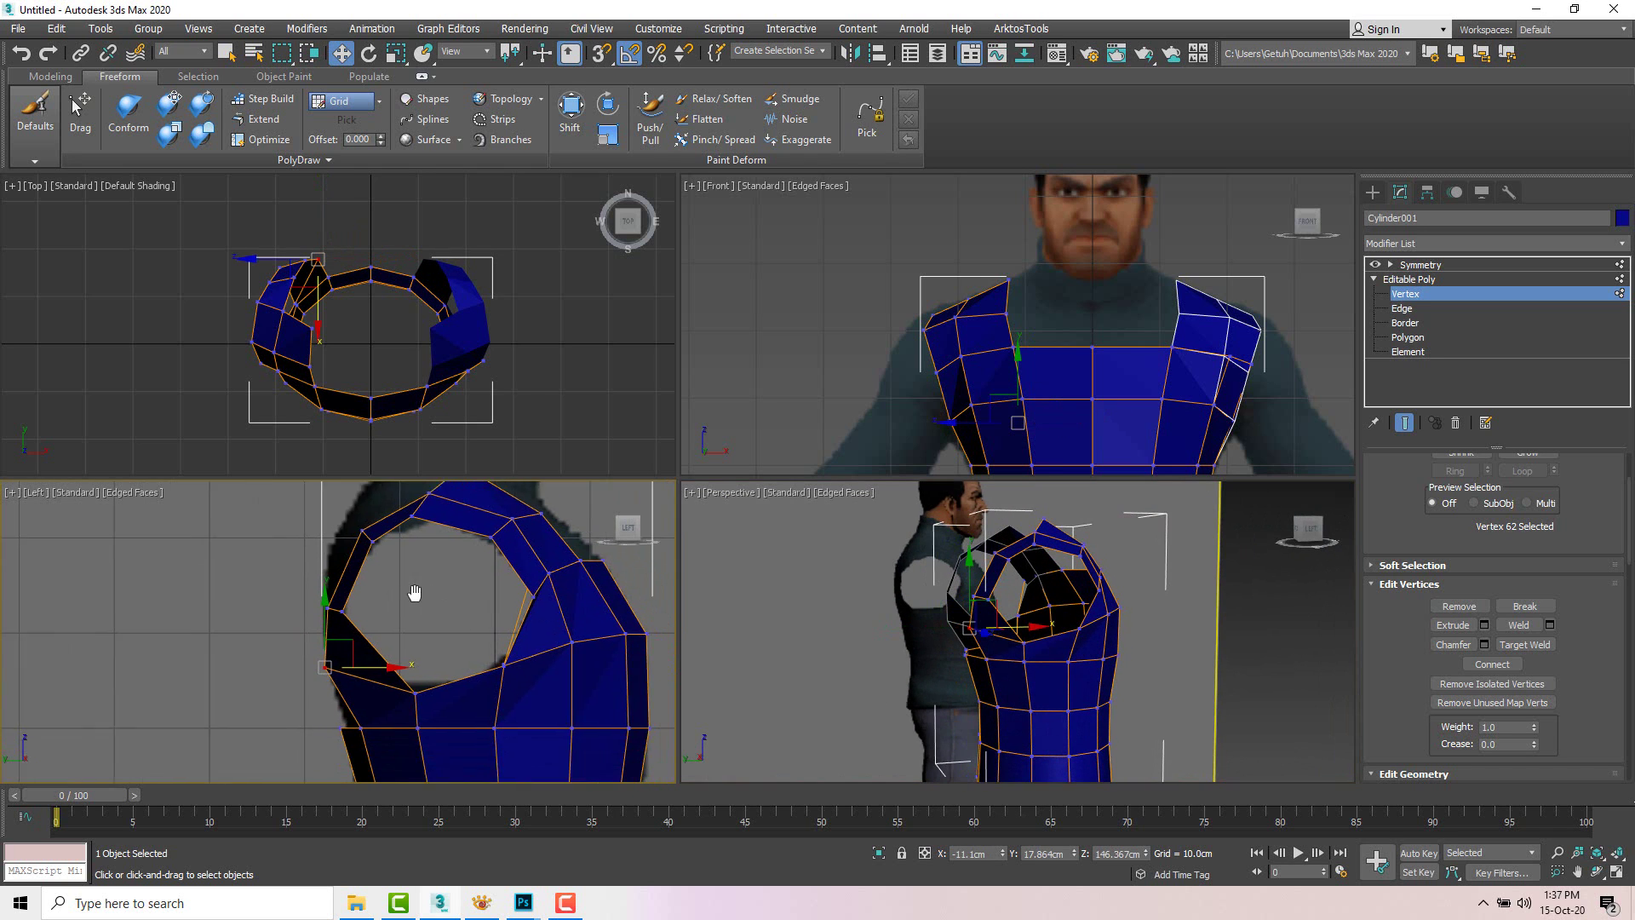
scroll(433, 627, "down", 5)
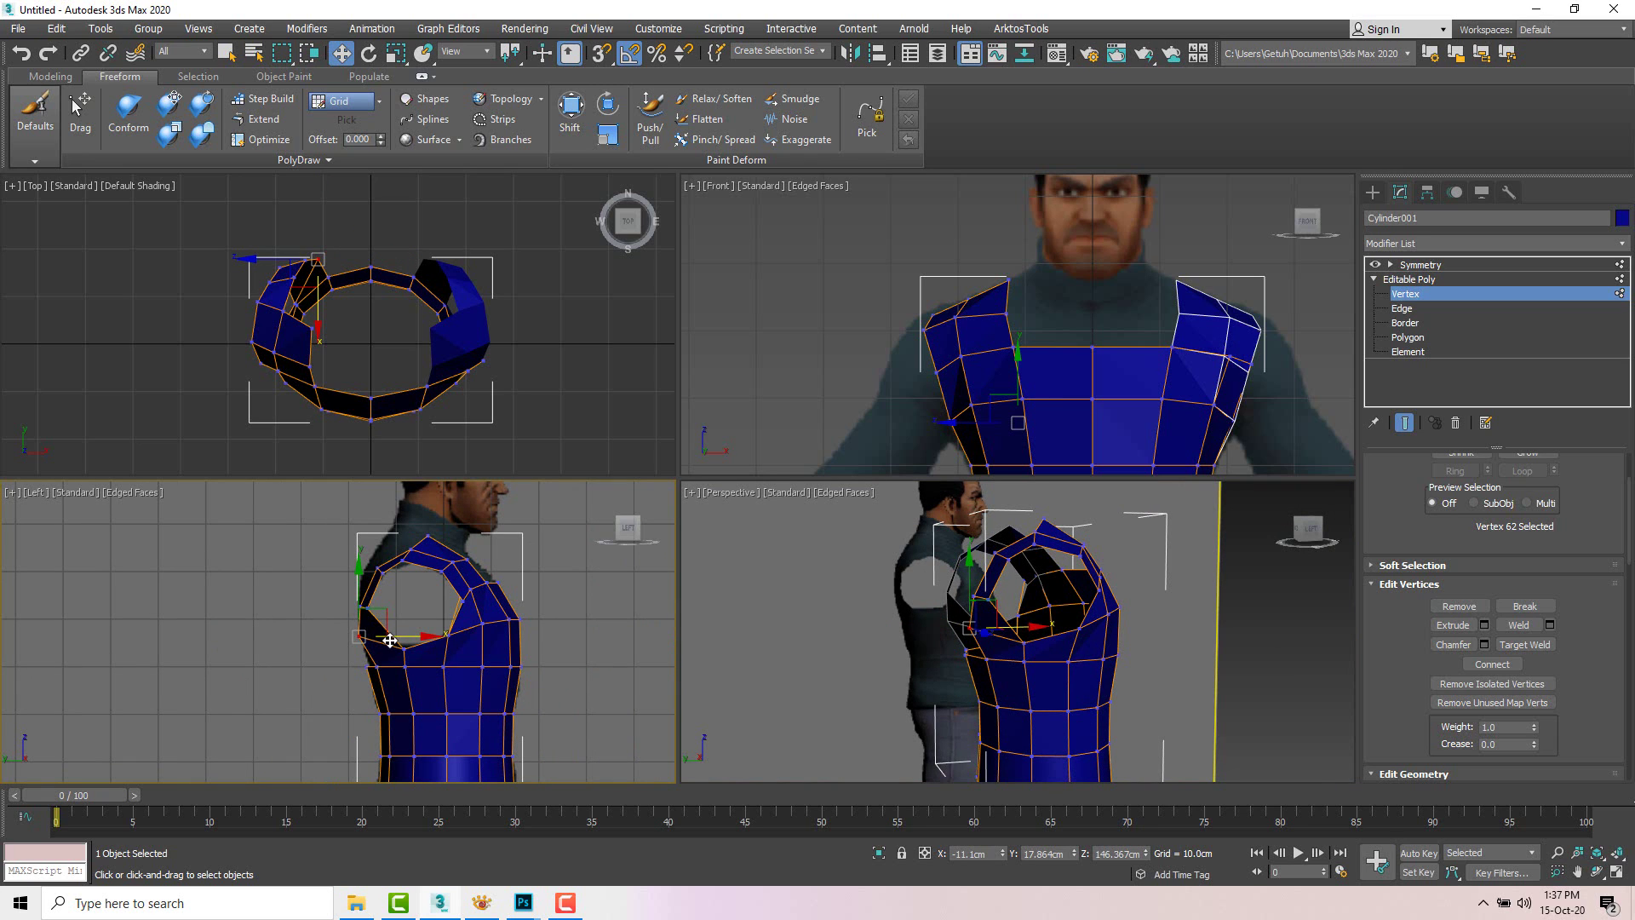
scroll(1061, 368, "down", 3)
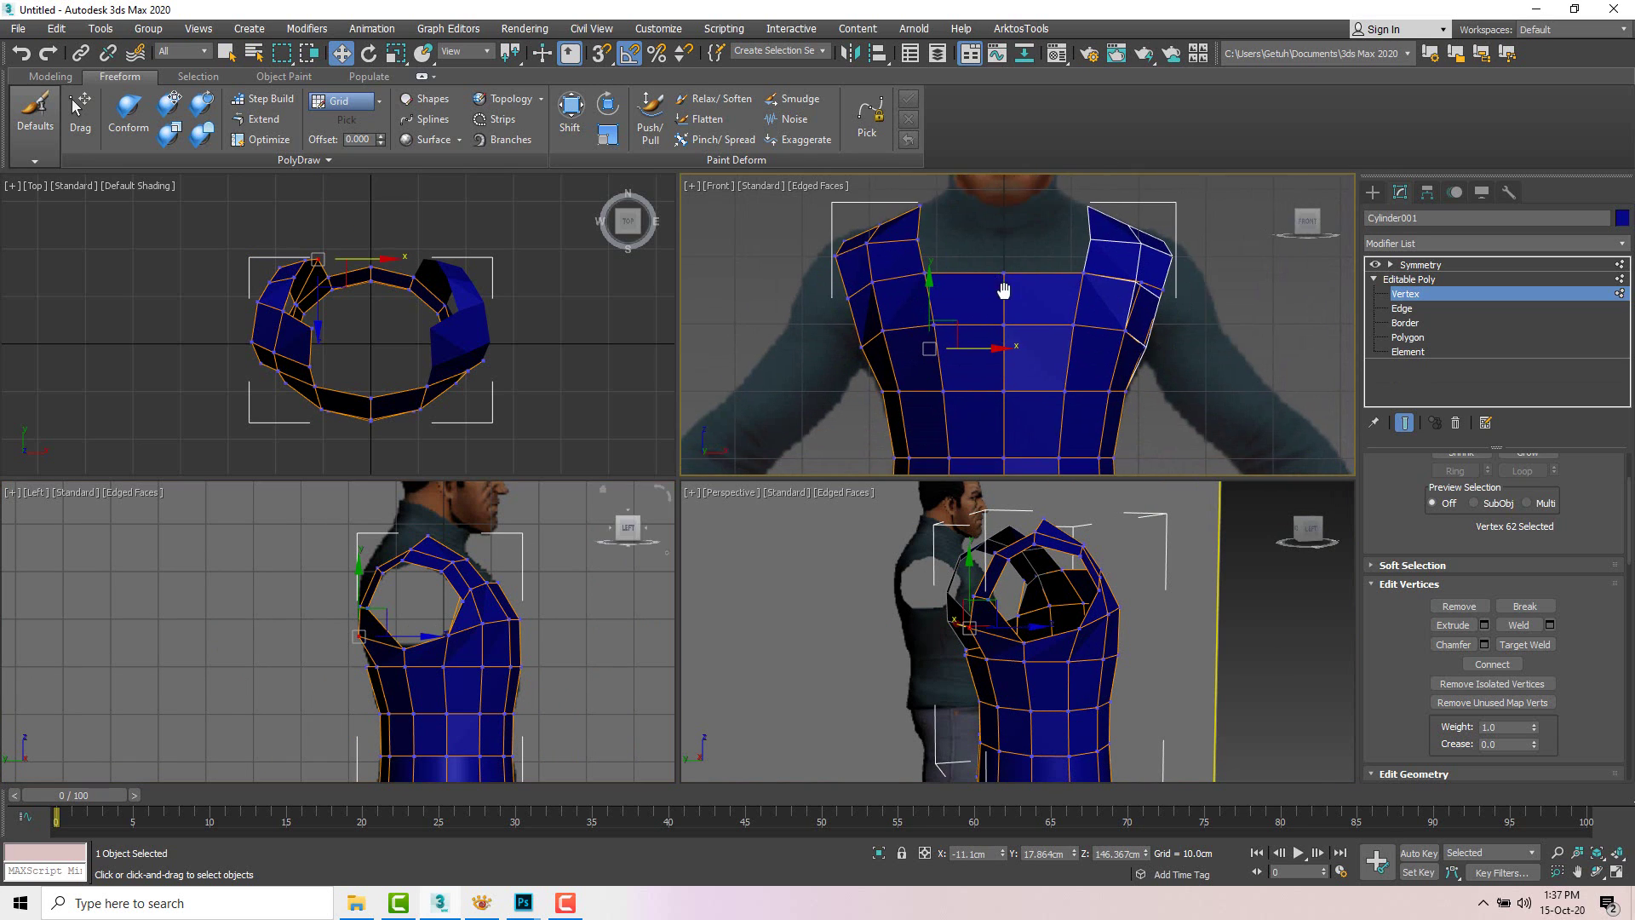
middle_click_drag(1061, 367, 1011, 319)
middle_click_drag(1062, 648, 974, 603, "alt")
scroll(956, 618, "up", 2)
Step: Move the underarm vertex about 2.4 cm outward and the vertex directly below it about 0.9 cm outward
left_click(949, 588)
scroll(973, 606, "down", 2)
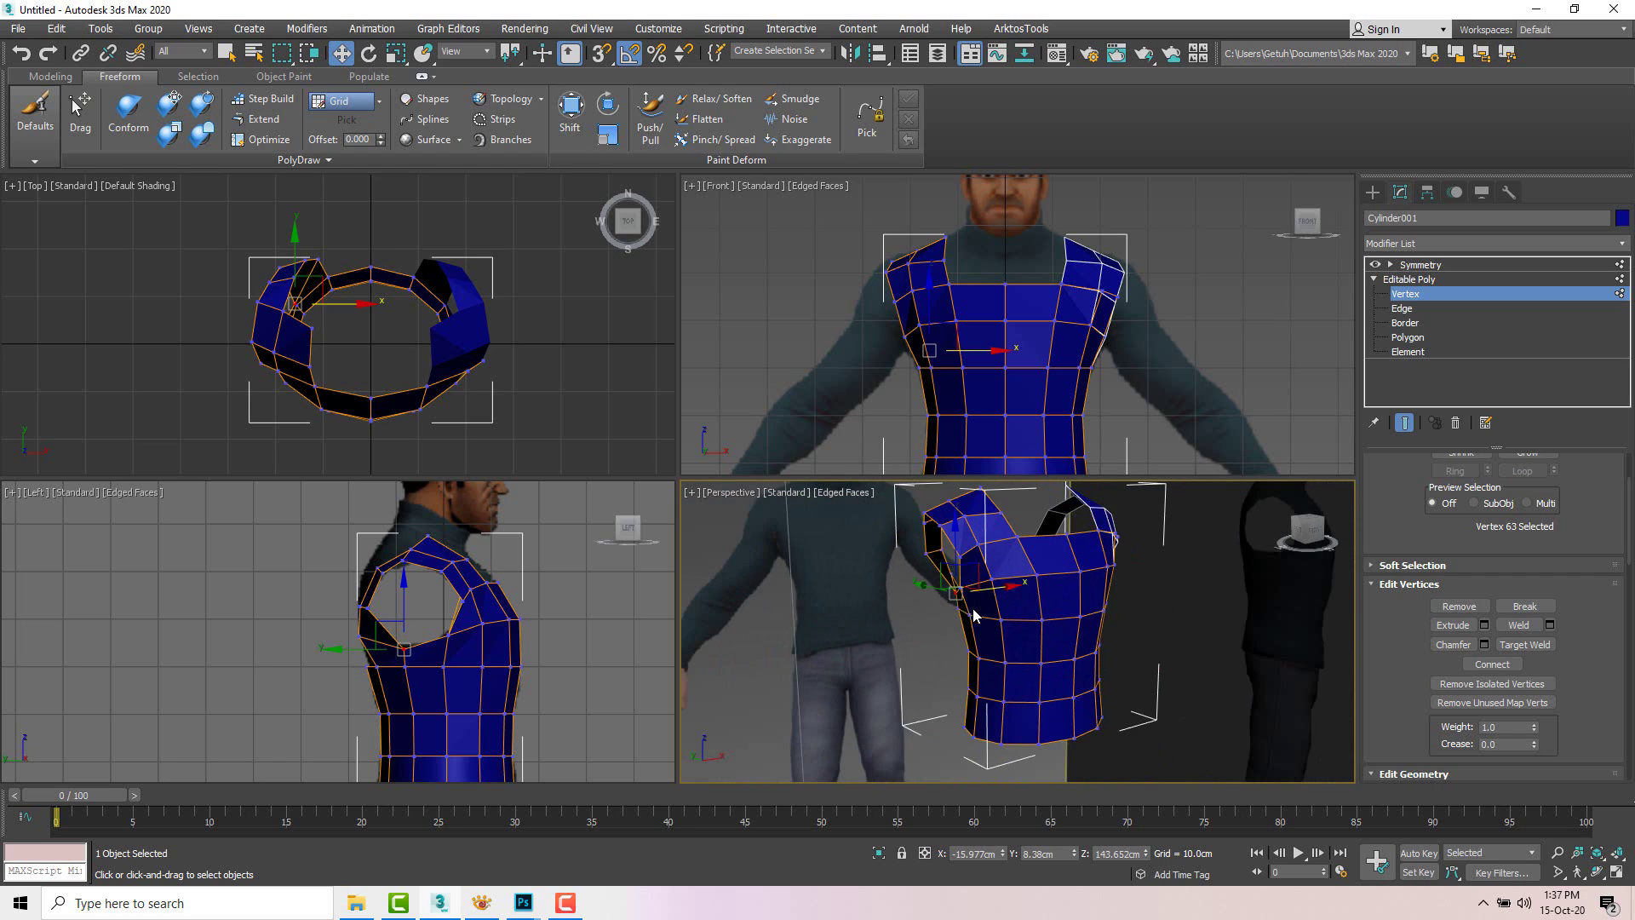
scroll(971, 613, "up", 5)
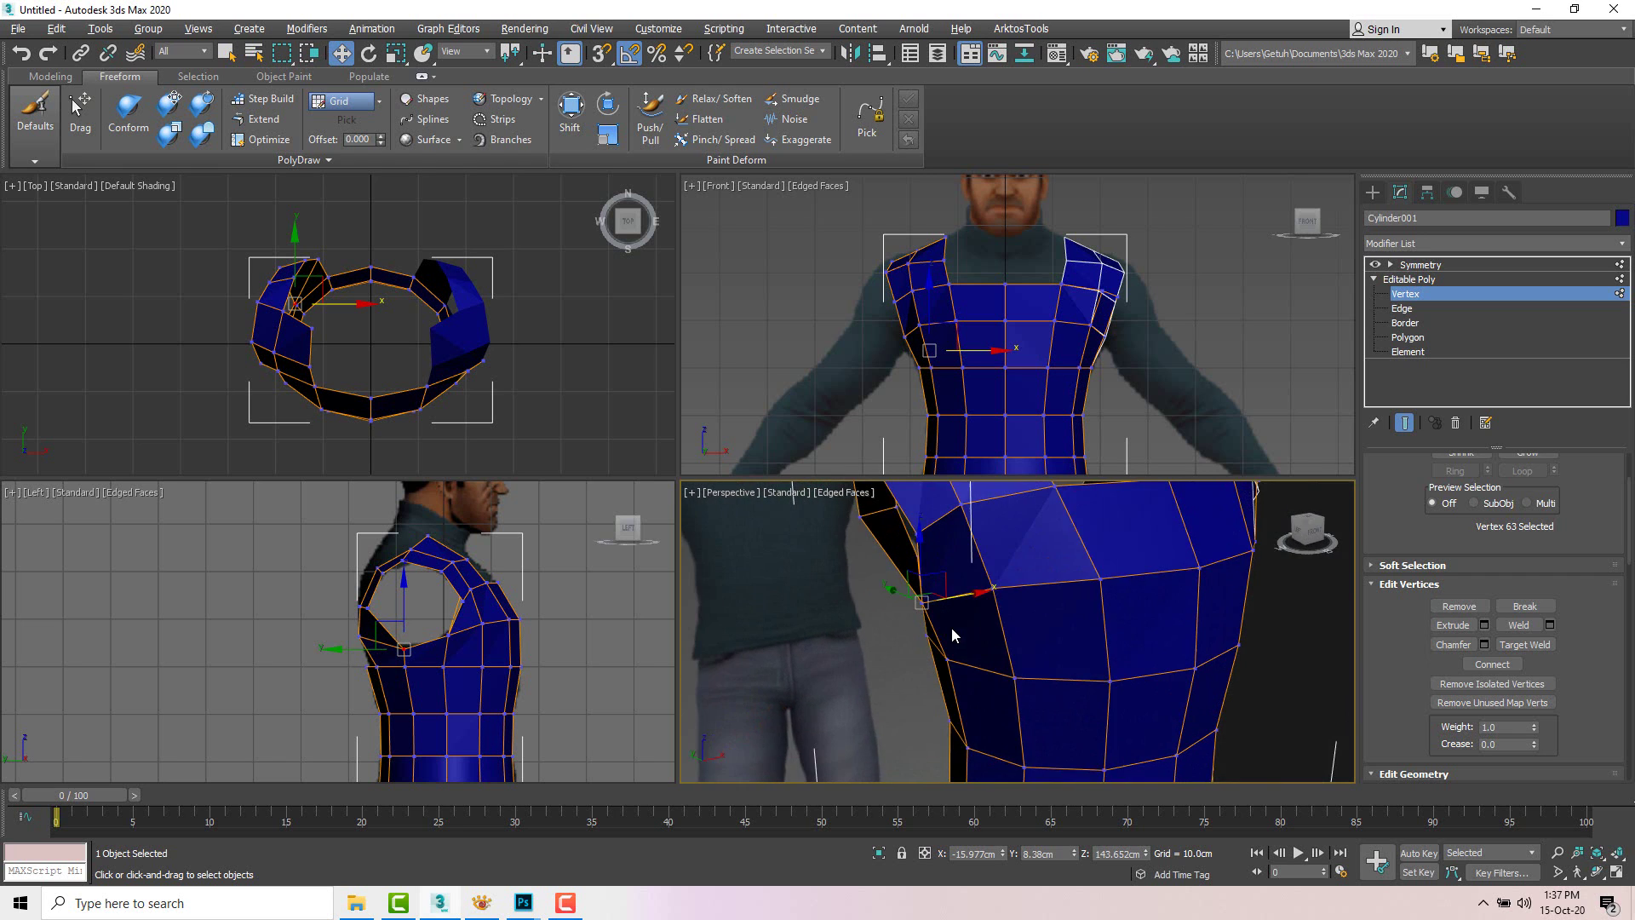
scroll(953, 629, "down", 3)
middle_click_drag(982, 615, 966, 635, "alt")
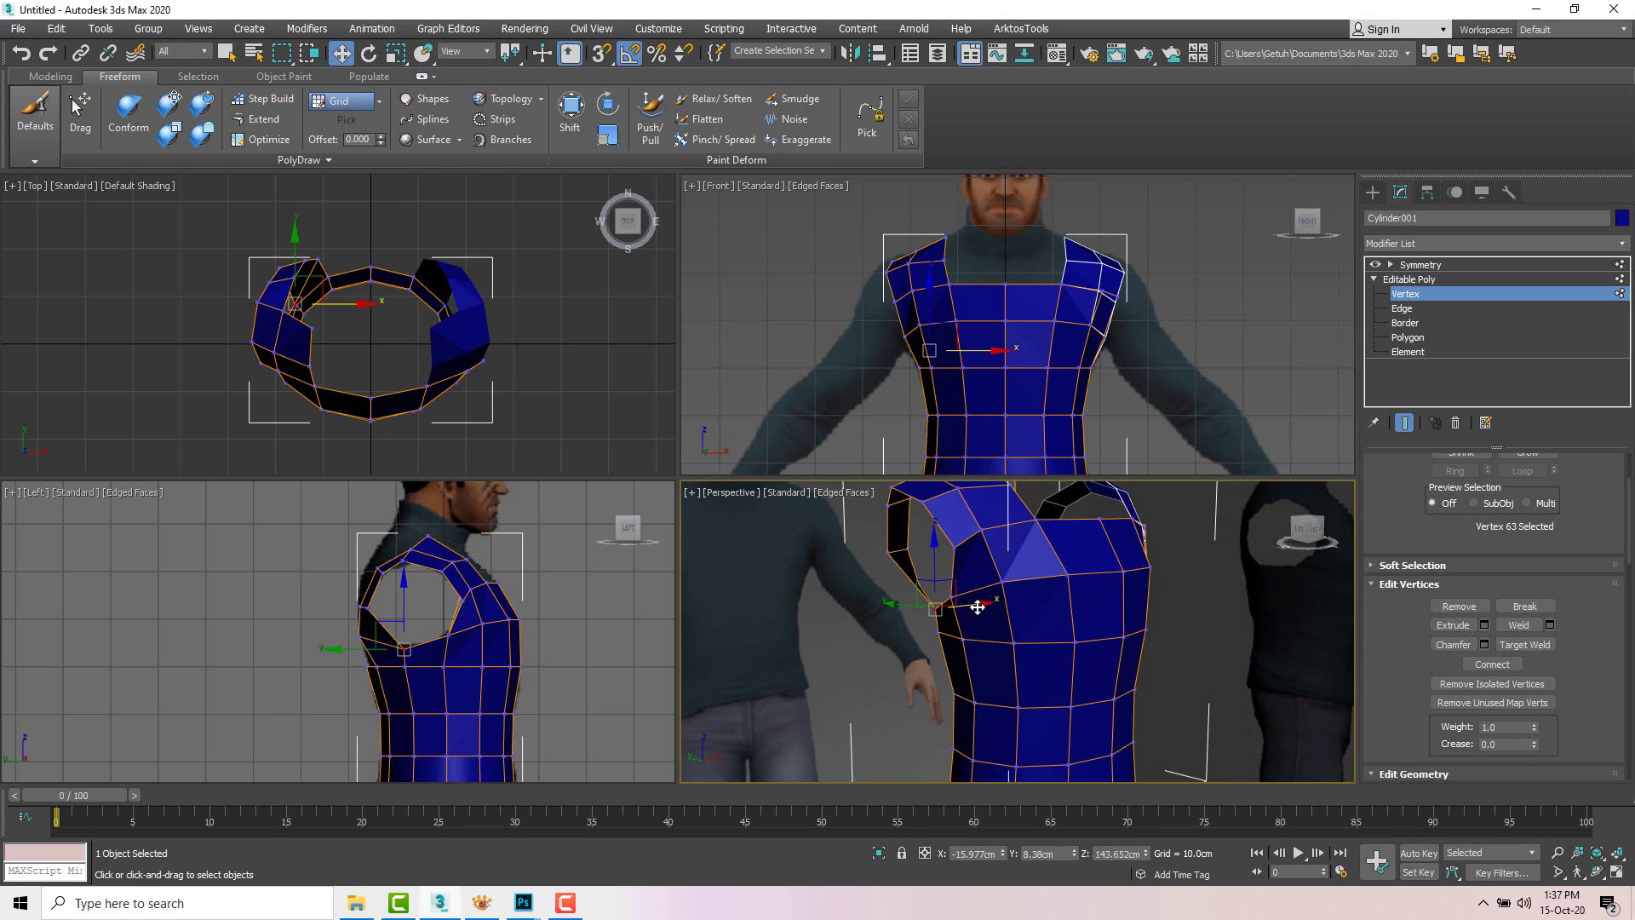
left_click_drag(979, 606, 972, 605)
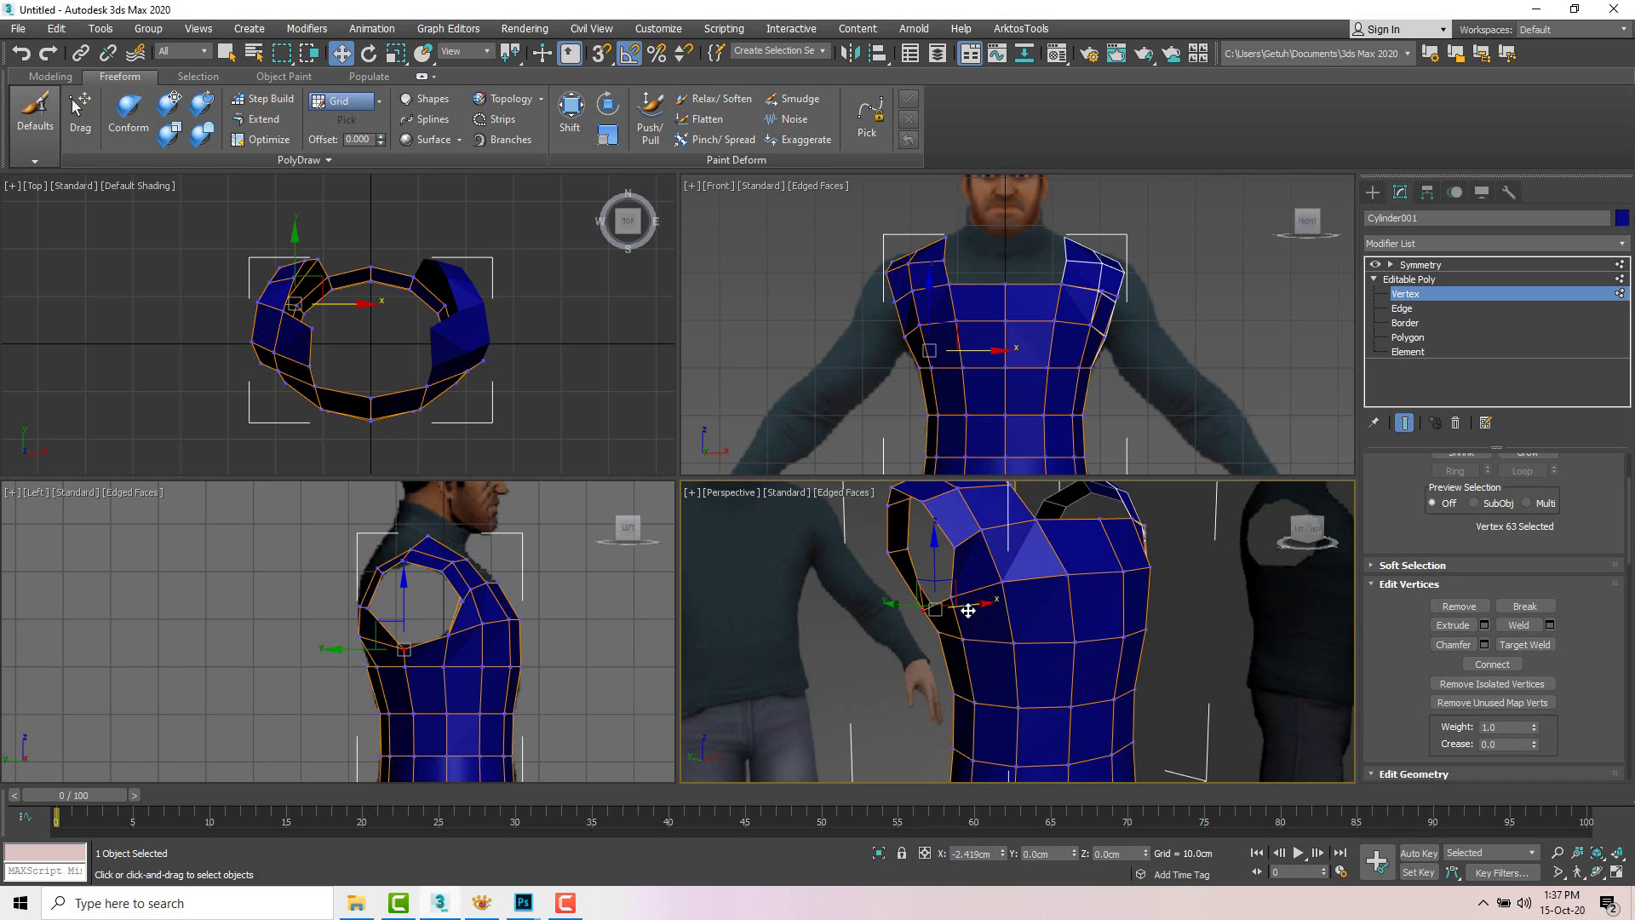
left_click(939, 632)
left_click_drag(973, 626, 968, 625)
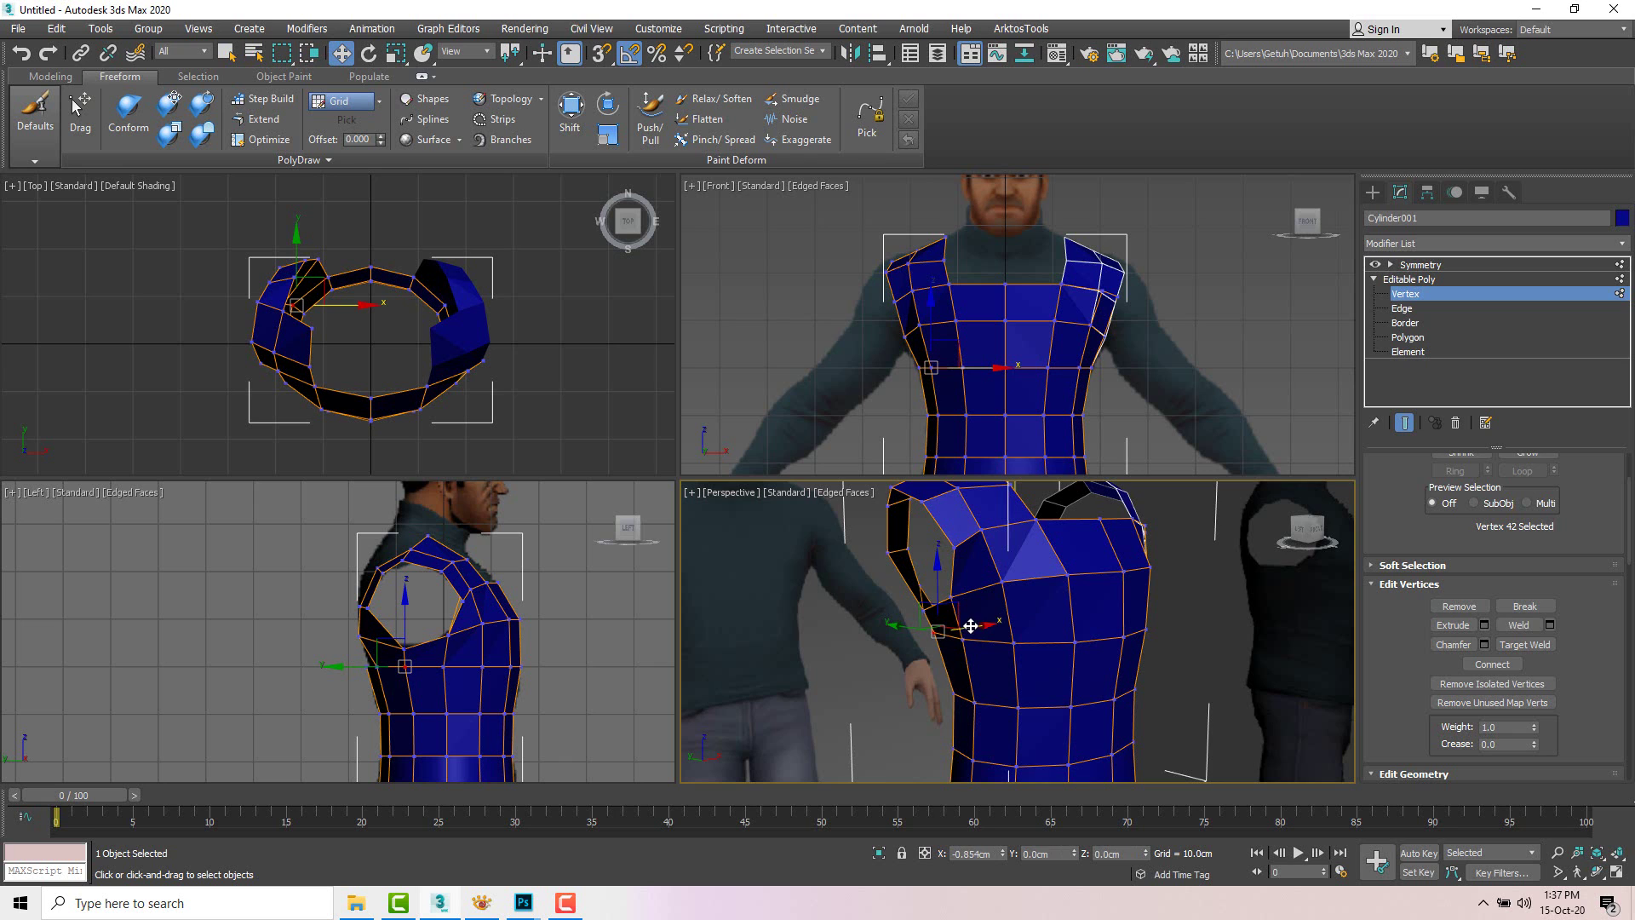
Step: Move the armhole's lower rear vertex about 1.1 cm outward and the underarm vertex about 2.7 cm toward the back
middle_click_drag(969, 625, 1226, 621, "alt")
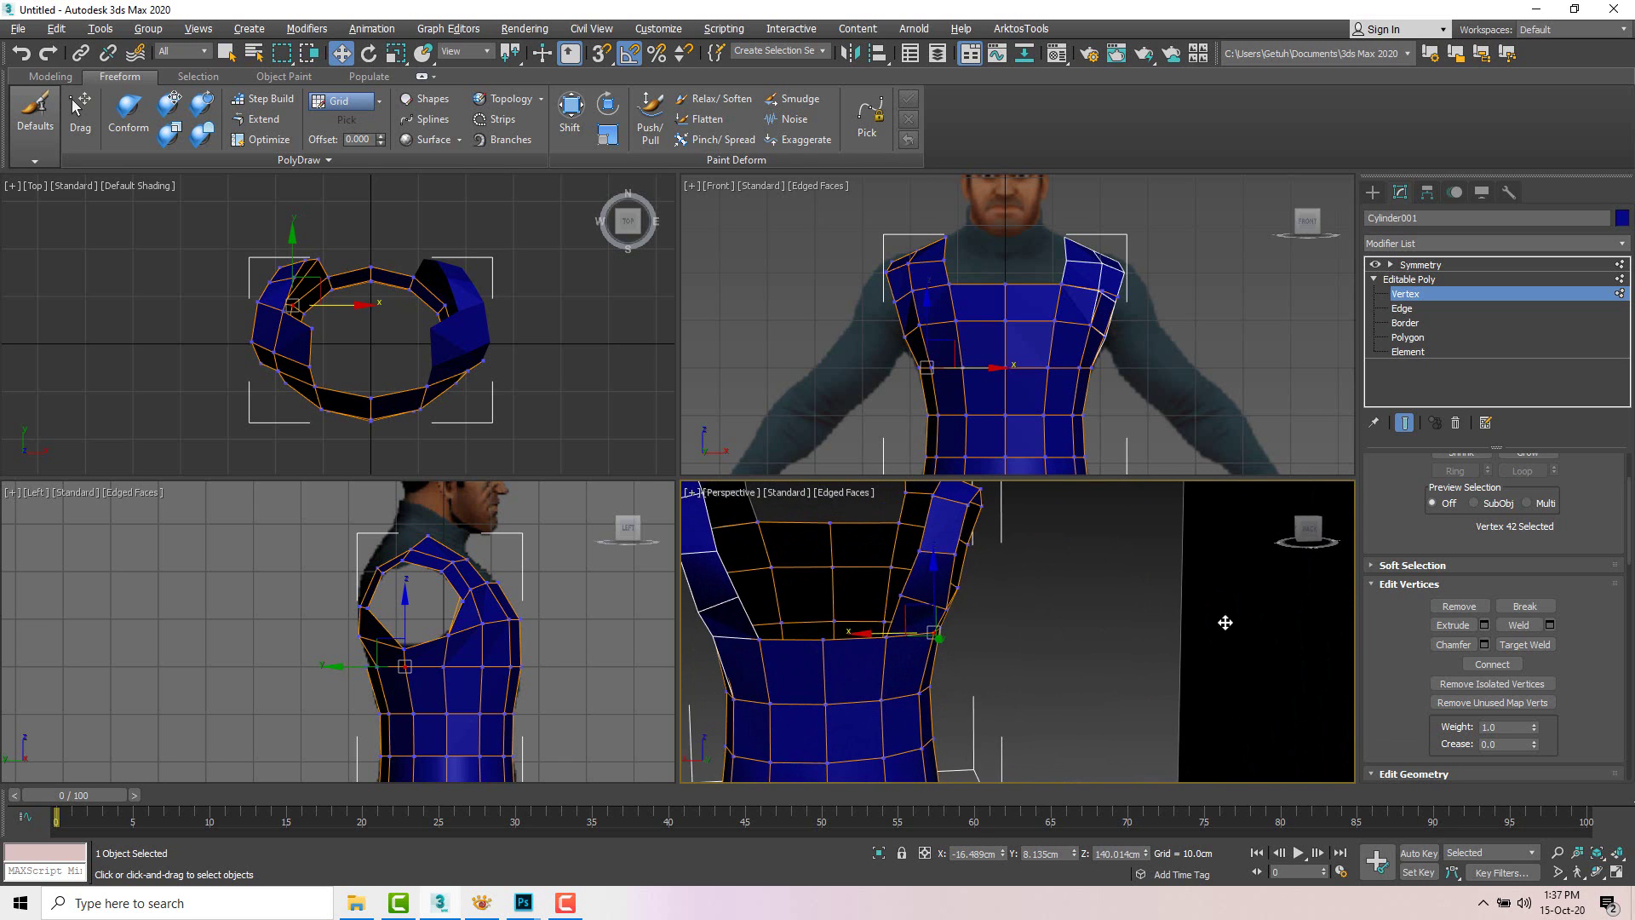
left_click(903, 594)
left_click_drag(862, 598, 871, 597)
scroll(1017, 599, "down", 3)
middle_click_drag(1017, 600, 886, 606, "alt")
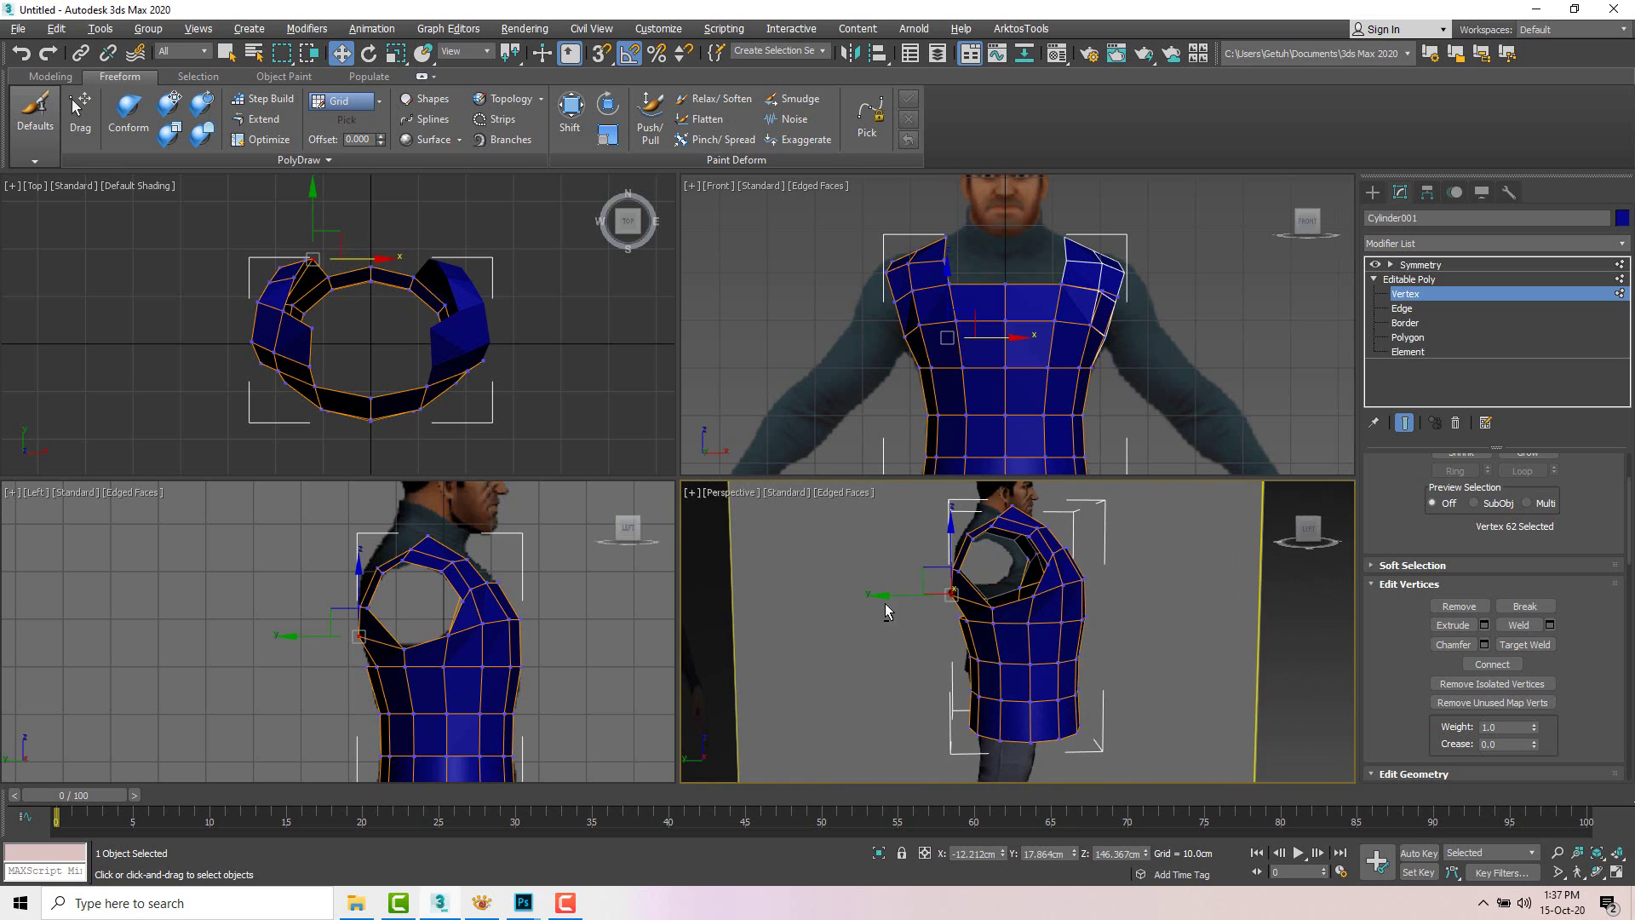
left_click(990, 608)
left_click_drag(952, 610, 892, 625)
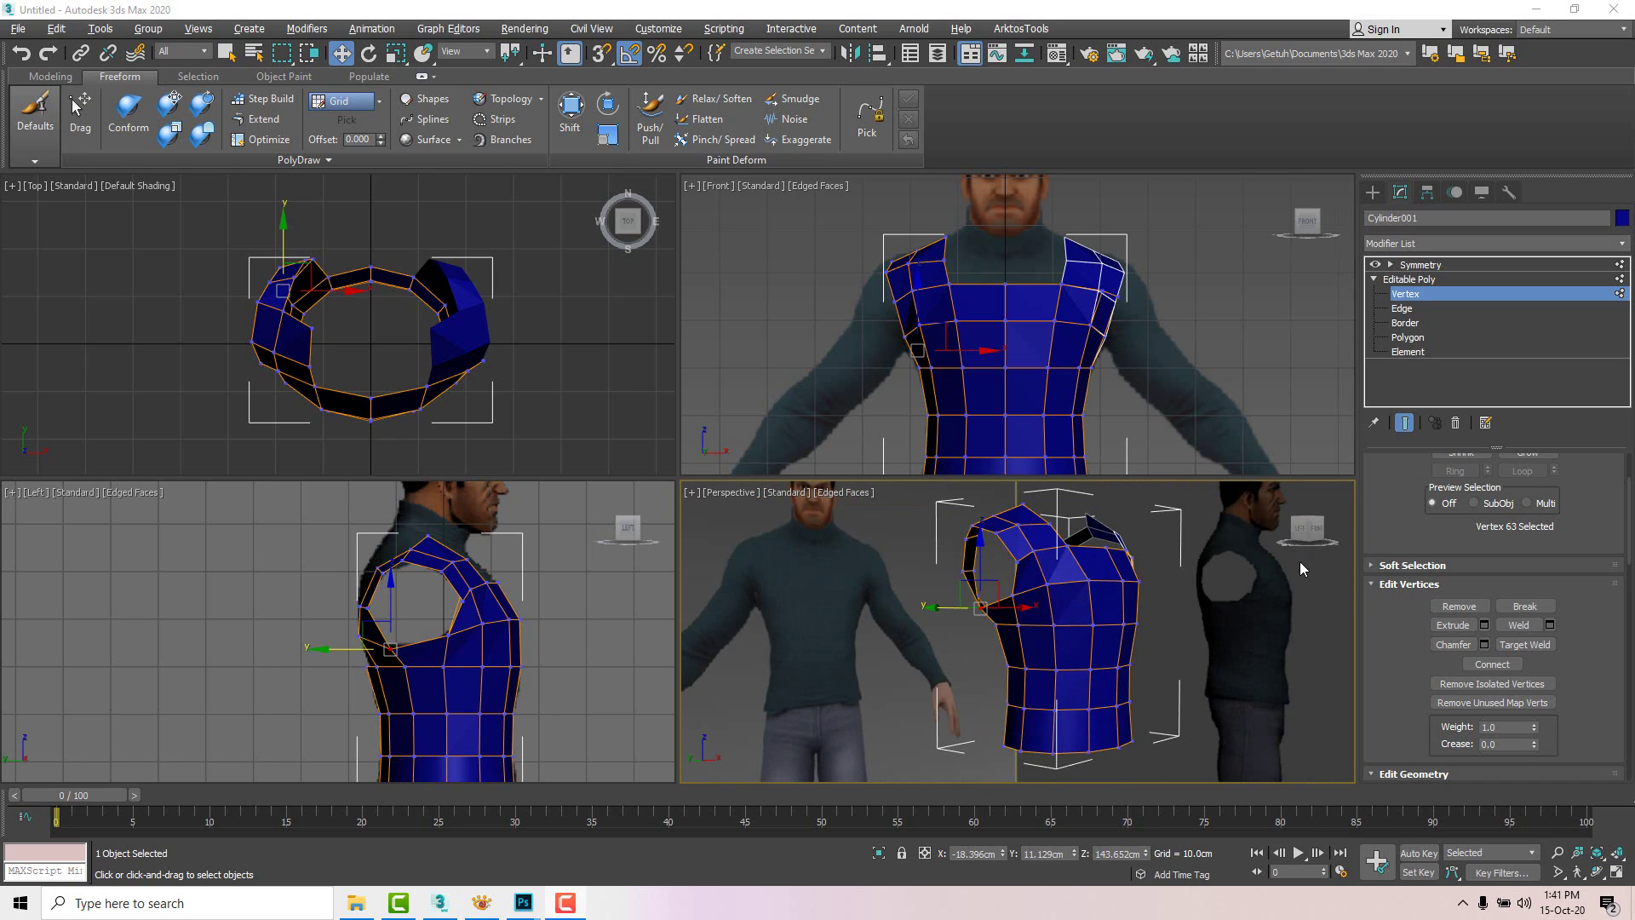
Step: Extend the armhole's lower front edge into a new polygon about 8.6 cm outward and 4.2 cm toward the back
scroll(1405, 508, "up", 2)
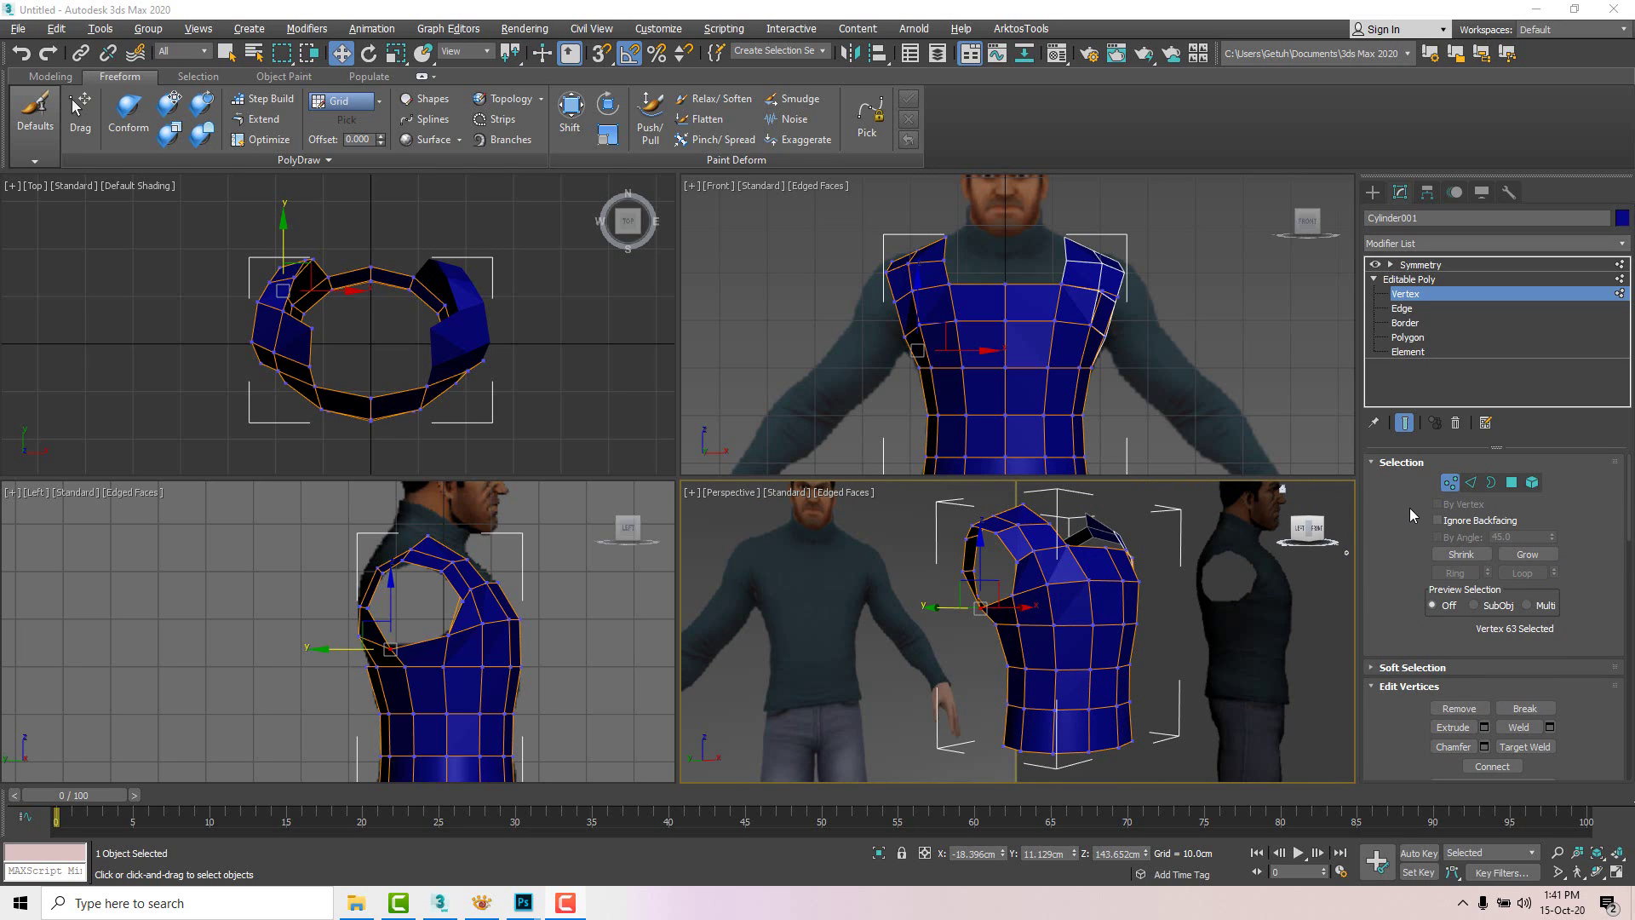
left_click(1471, 483)
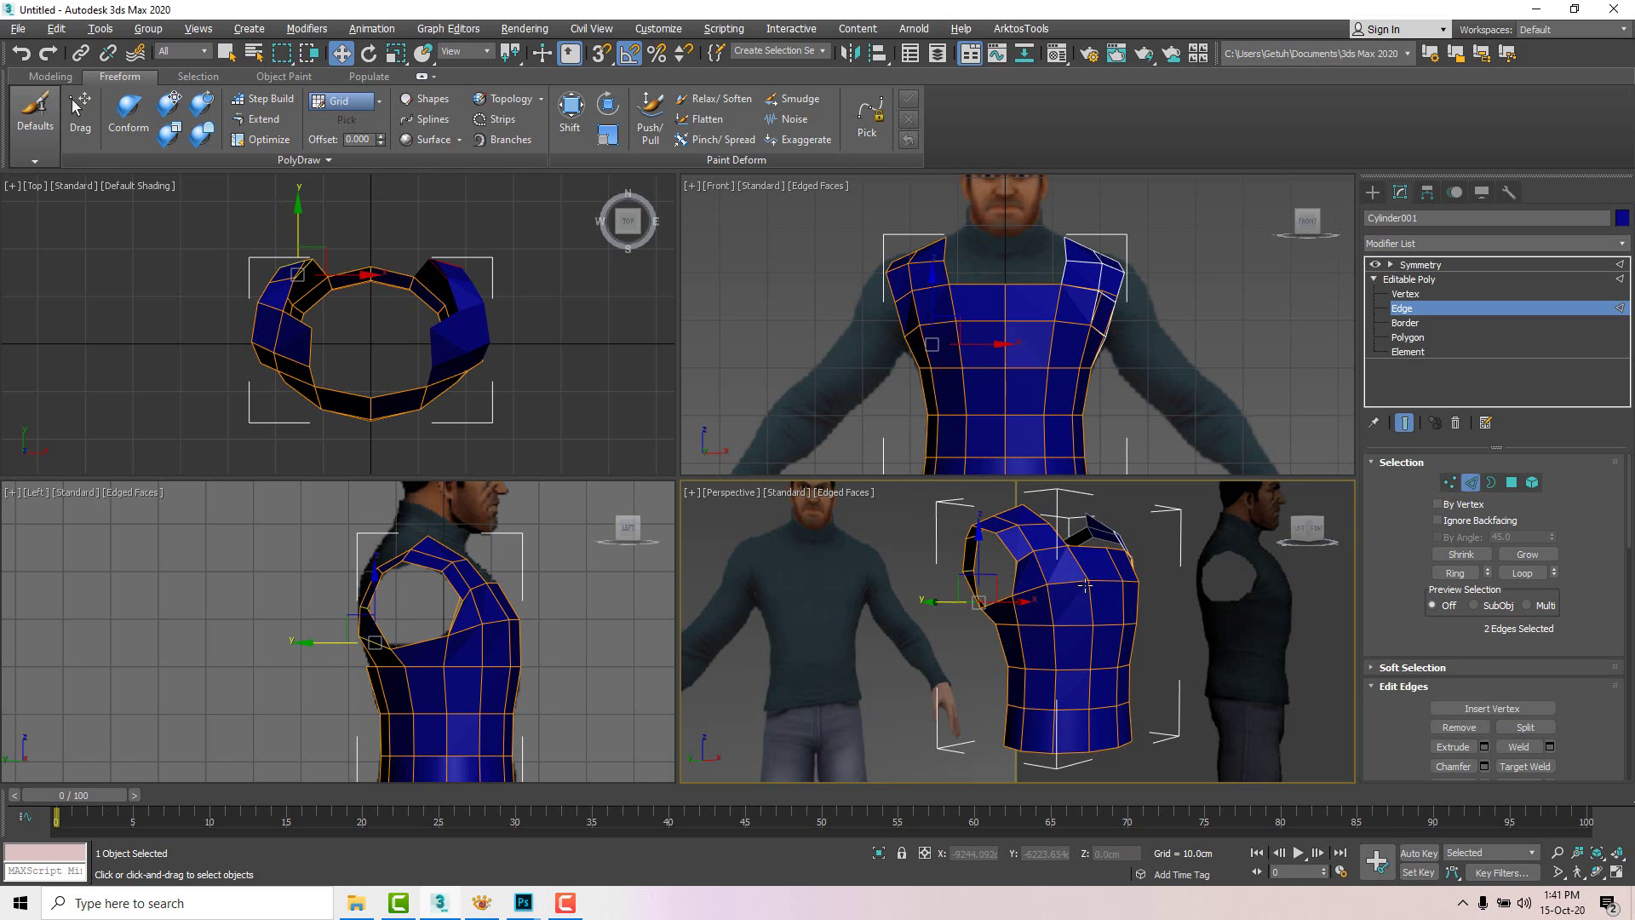
scroll(1013, 583, "up", 4)
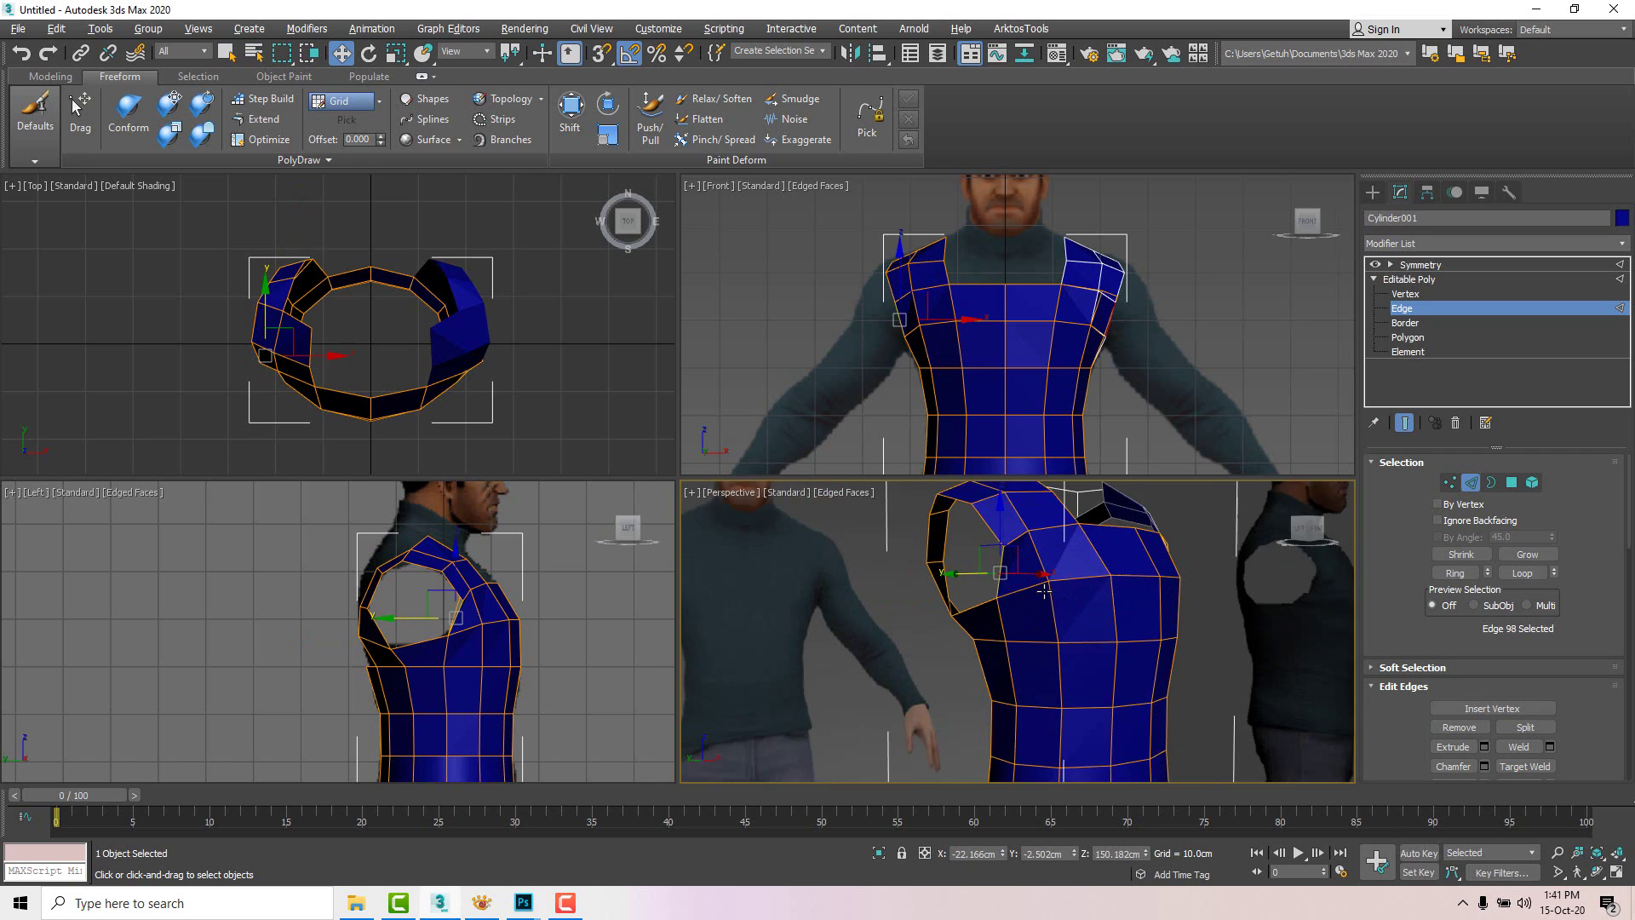
left_click(982, 558)
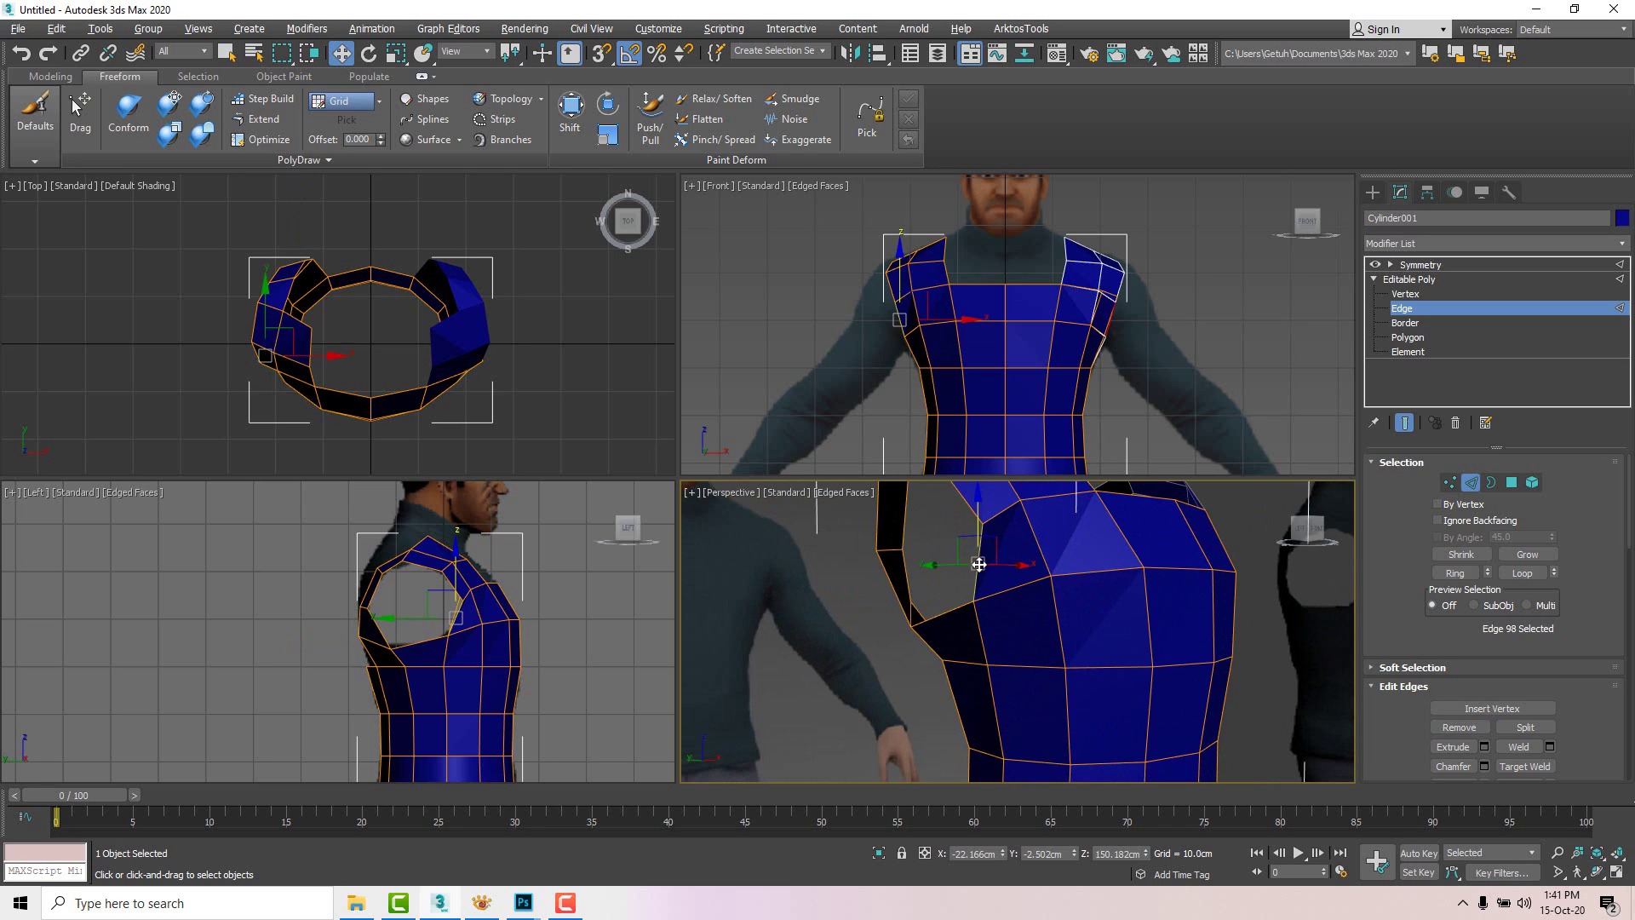
scroll(354, 375, "up", 5)
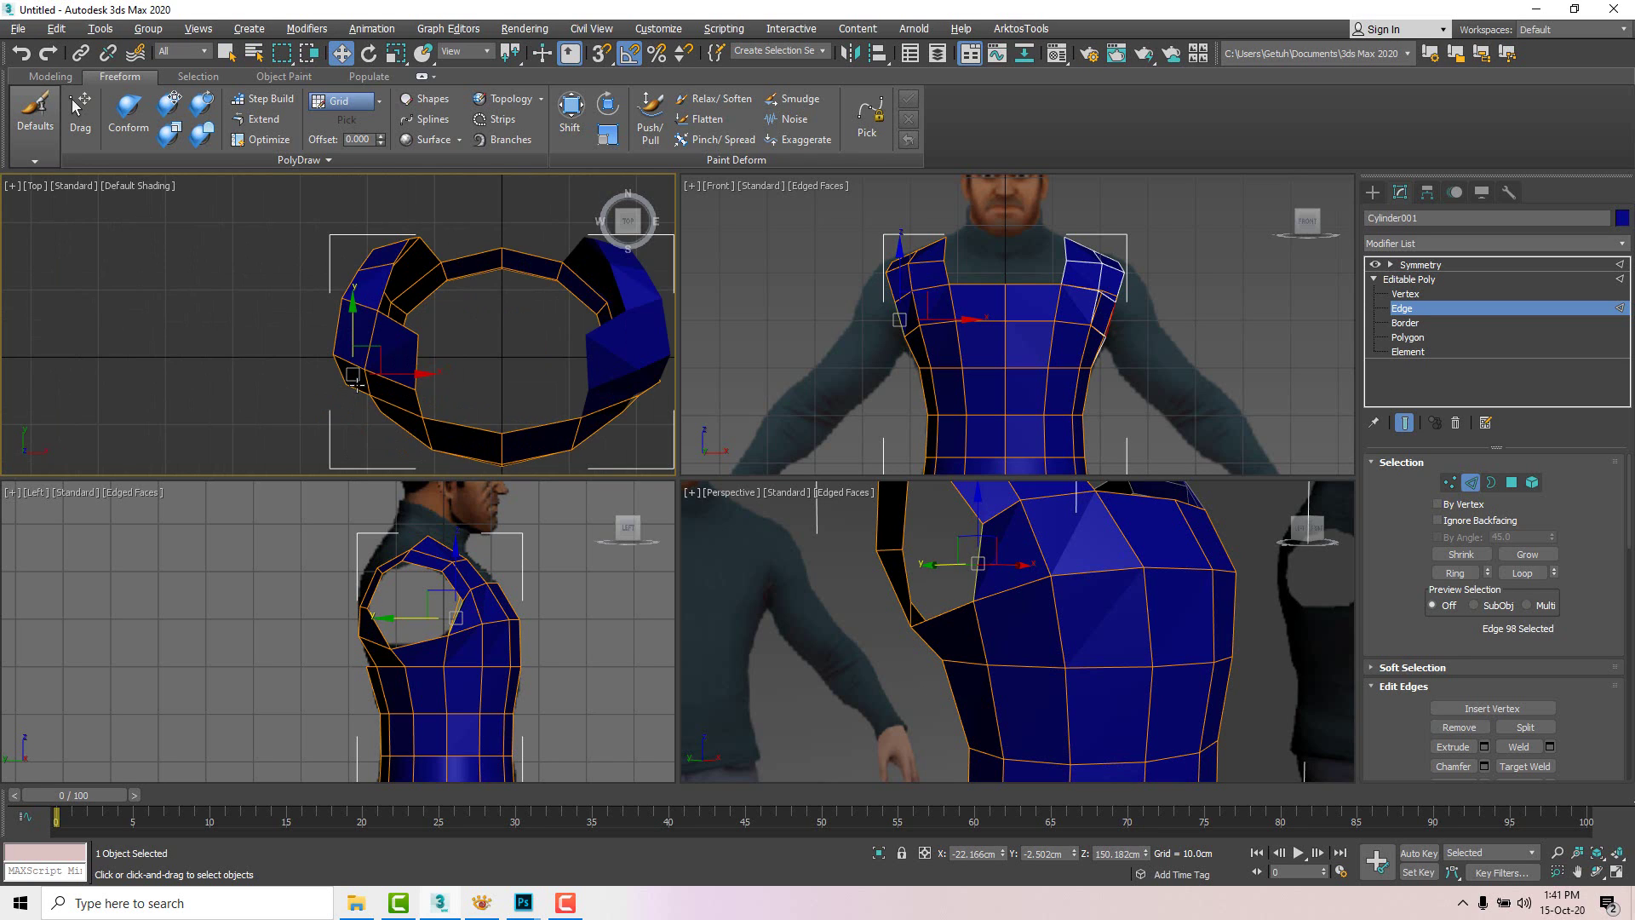
scroll(357, 383, "down", 4)
scroll(362, 375, "up", 4)
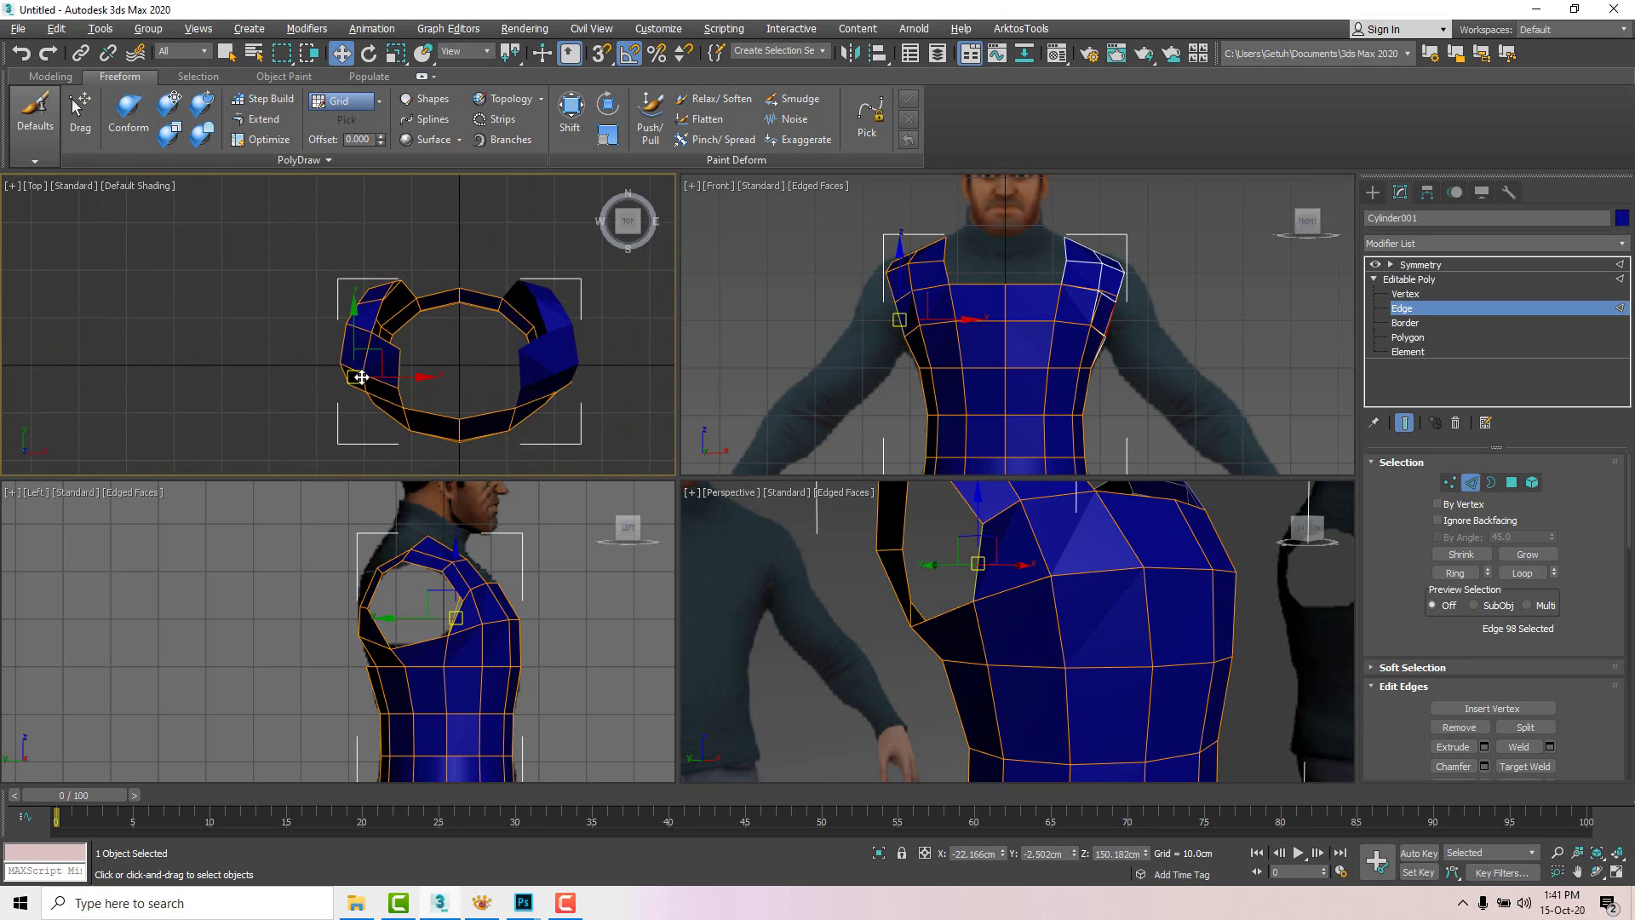
scroll(375, 383, "down", 2)
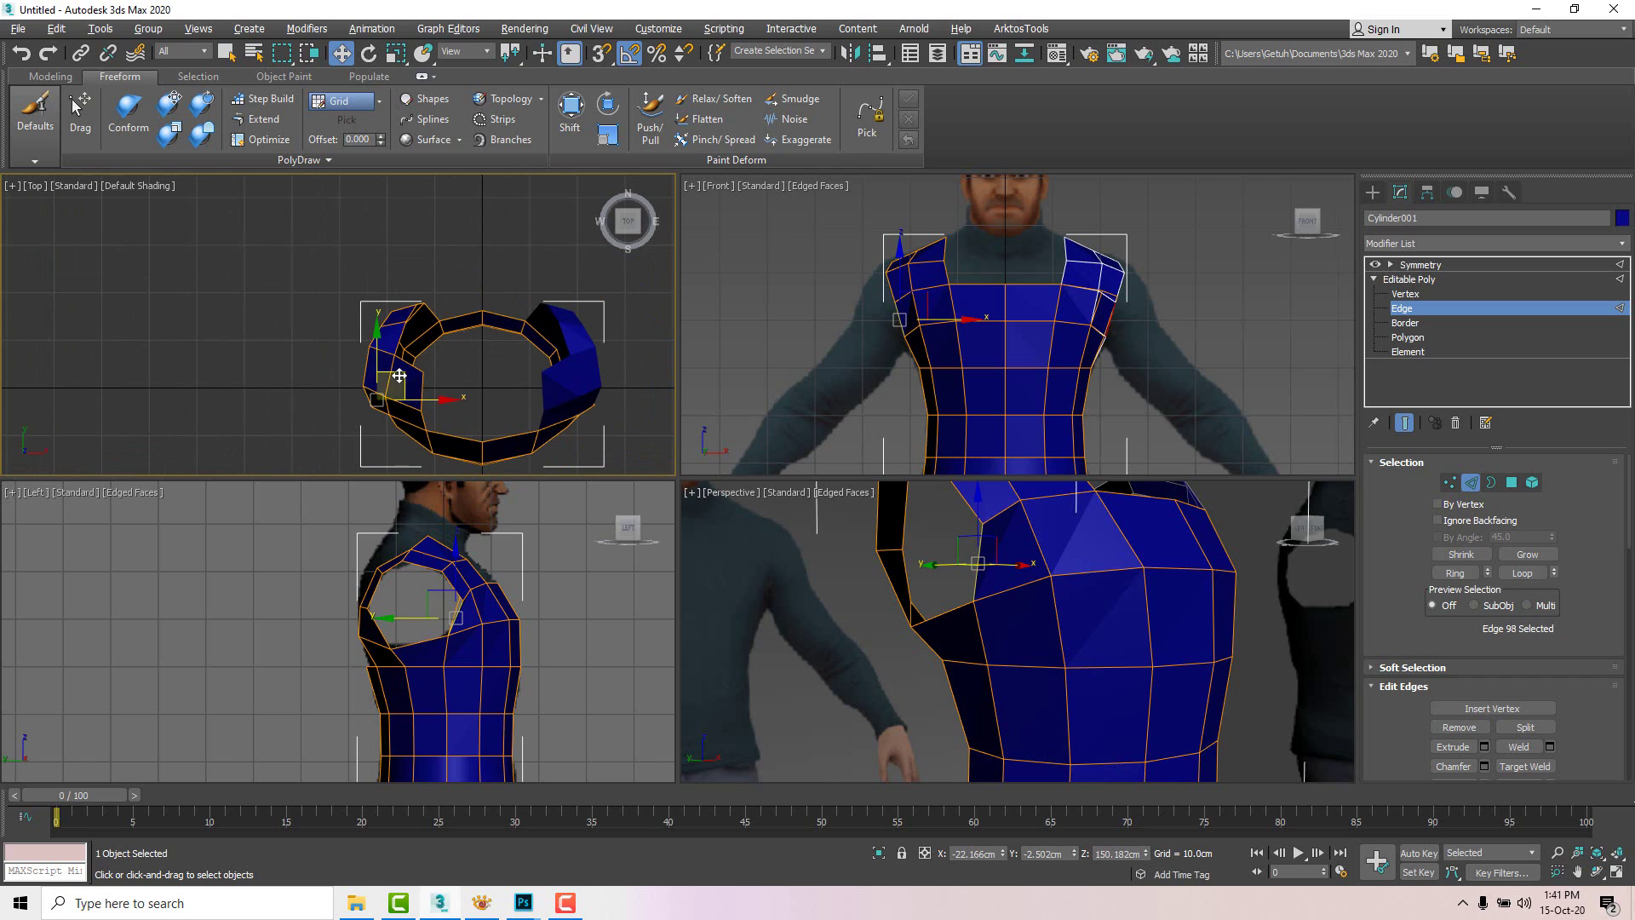
left_click_drag(402, 372, 320, 334, "shift")
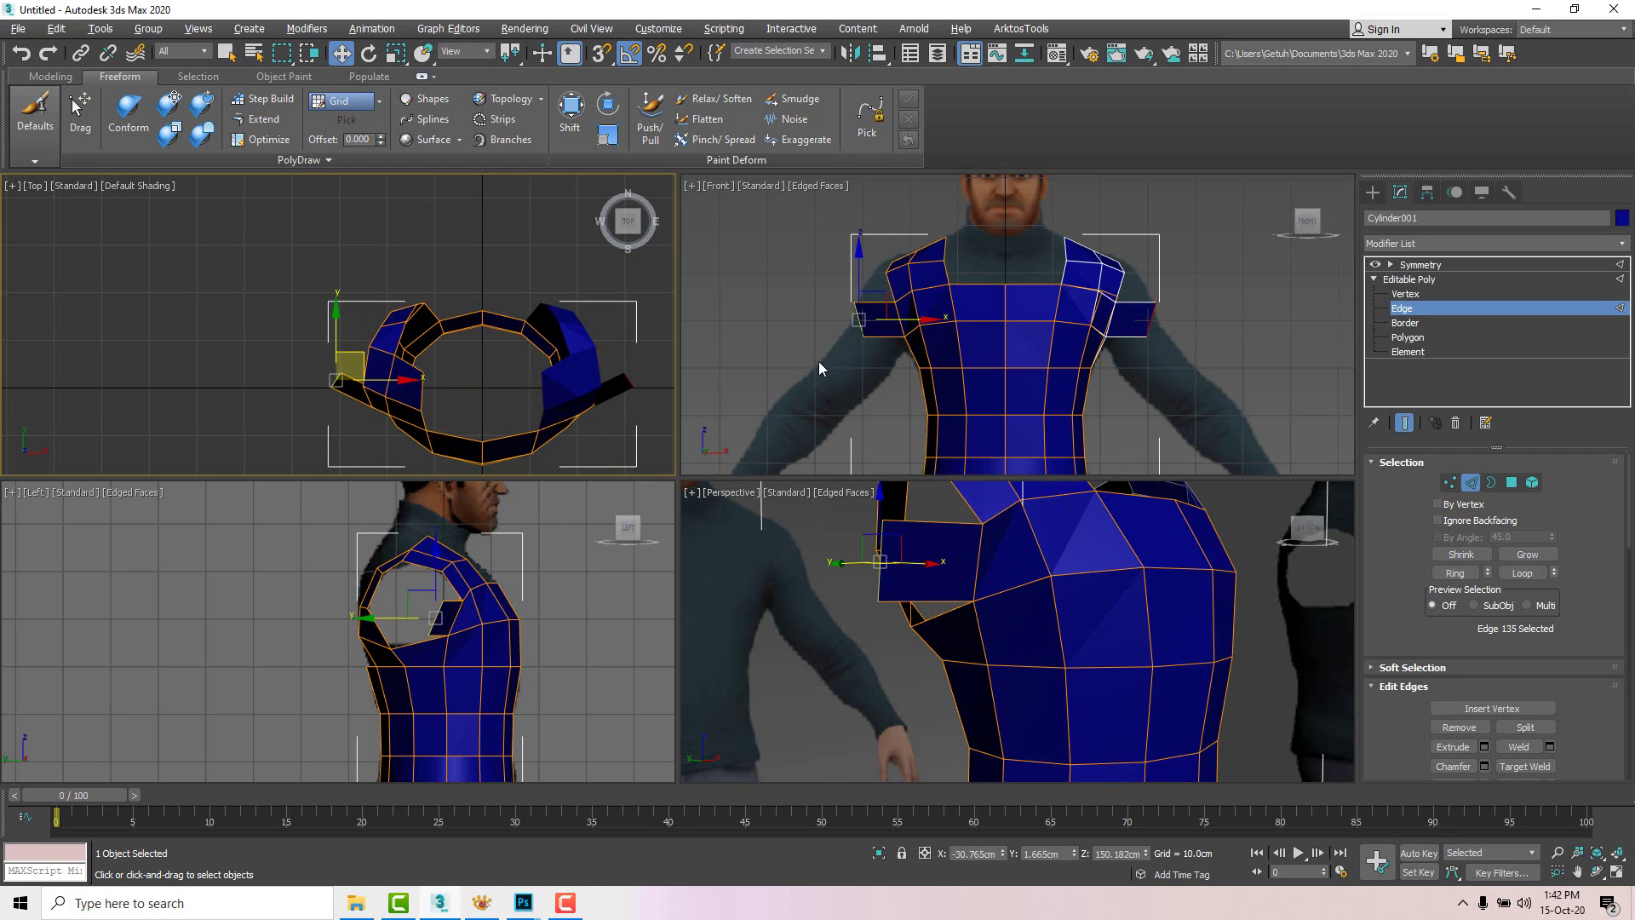
Step: Pull the new polygon's two outer vertices inward and upward, placing the upper one at X about -27.1 cm, Z about 152.8 cm
scroll(844, 333, "up", 2)
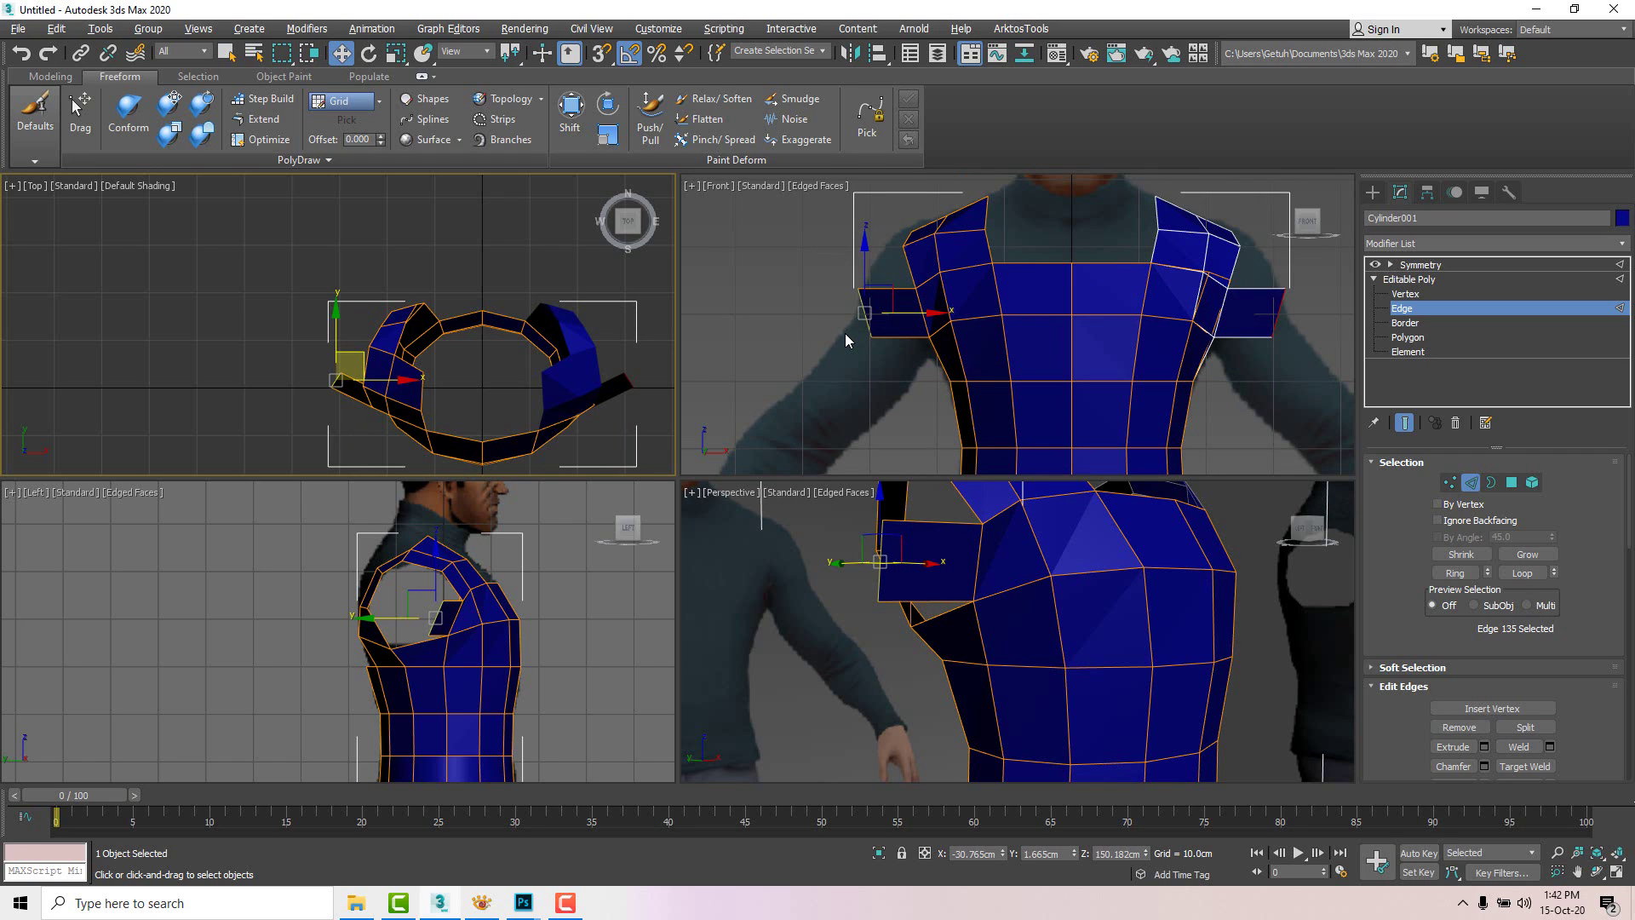
scroll(845, 334, "up", 4)
key("1")
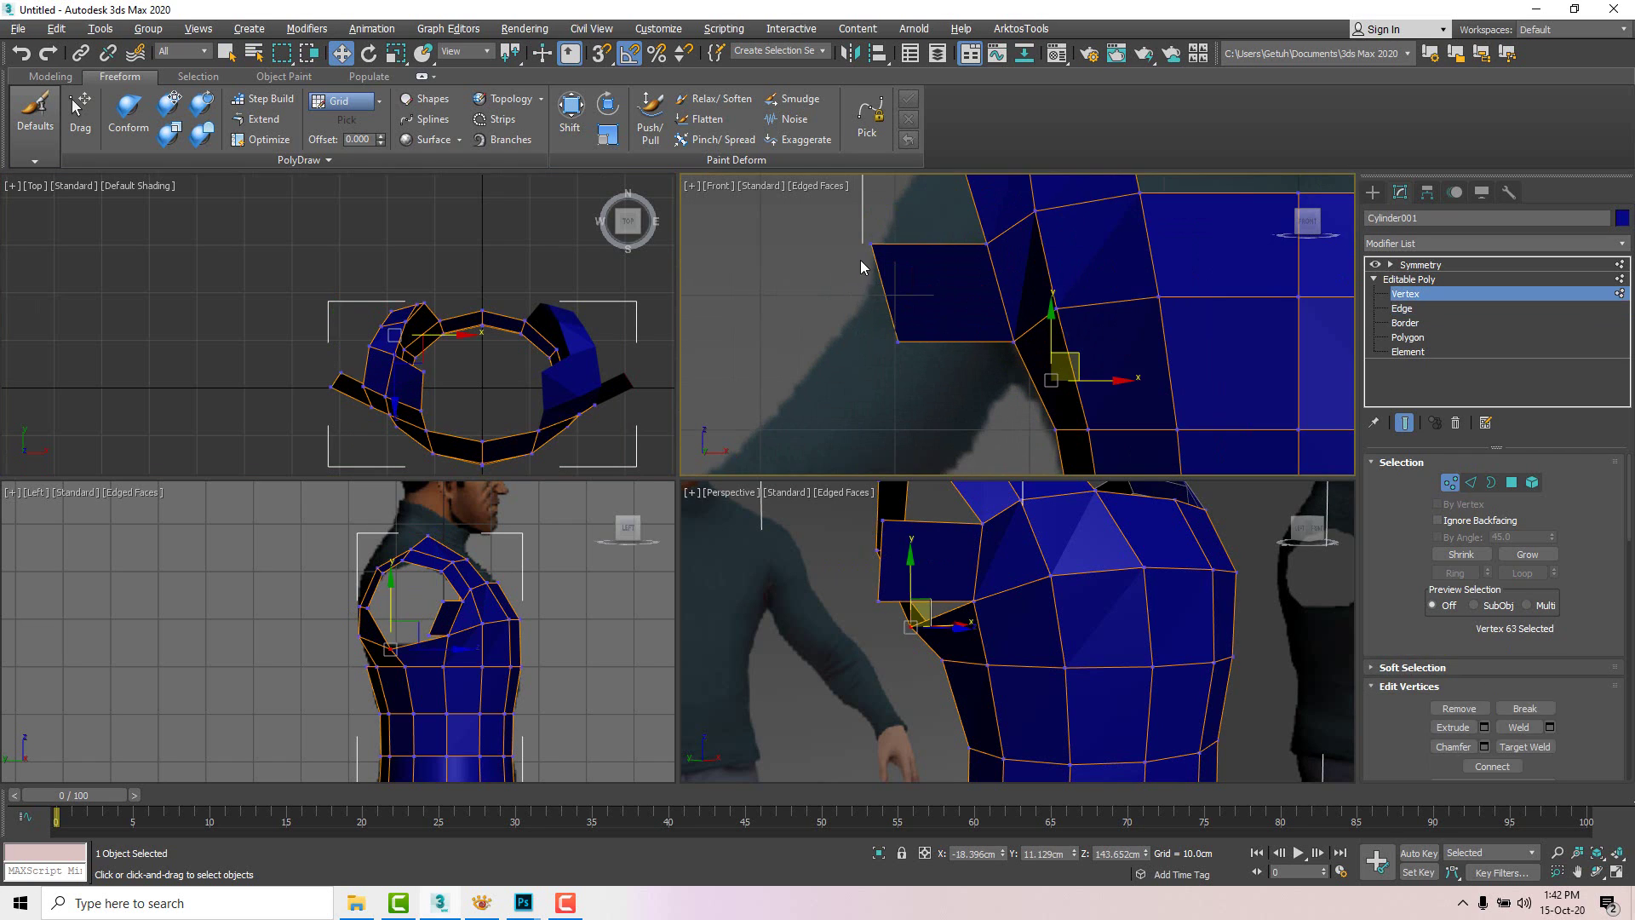
left_click_drag(869, 242, 945, 259)
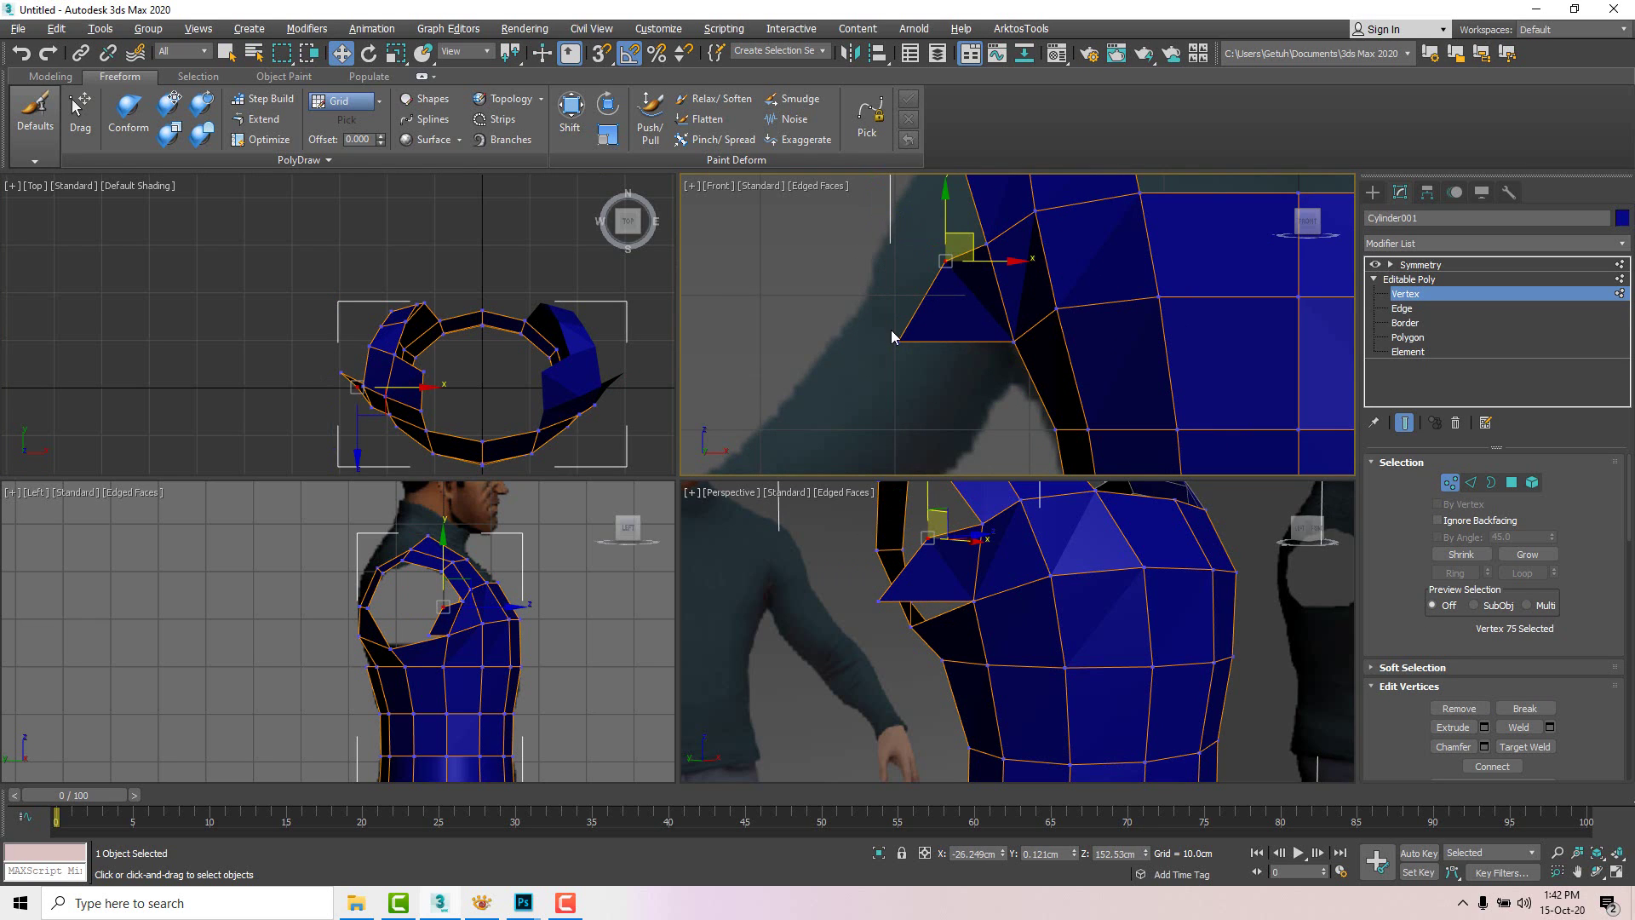
left_click(901, 340)
left_click_drag(900, 340, 938, 258)
left_click(939, 258)
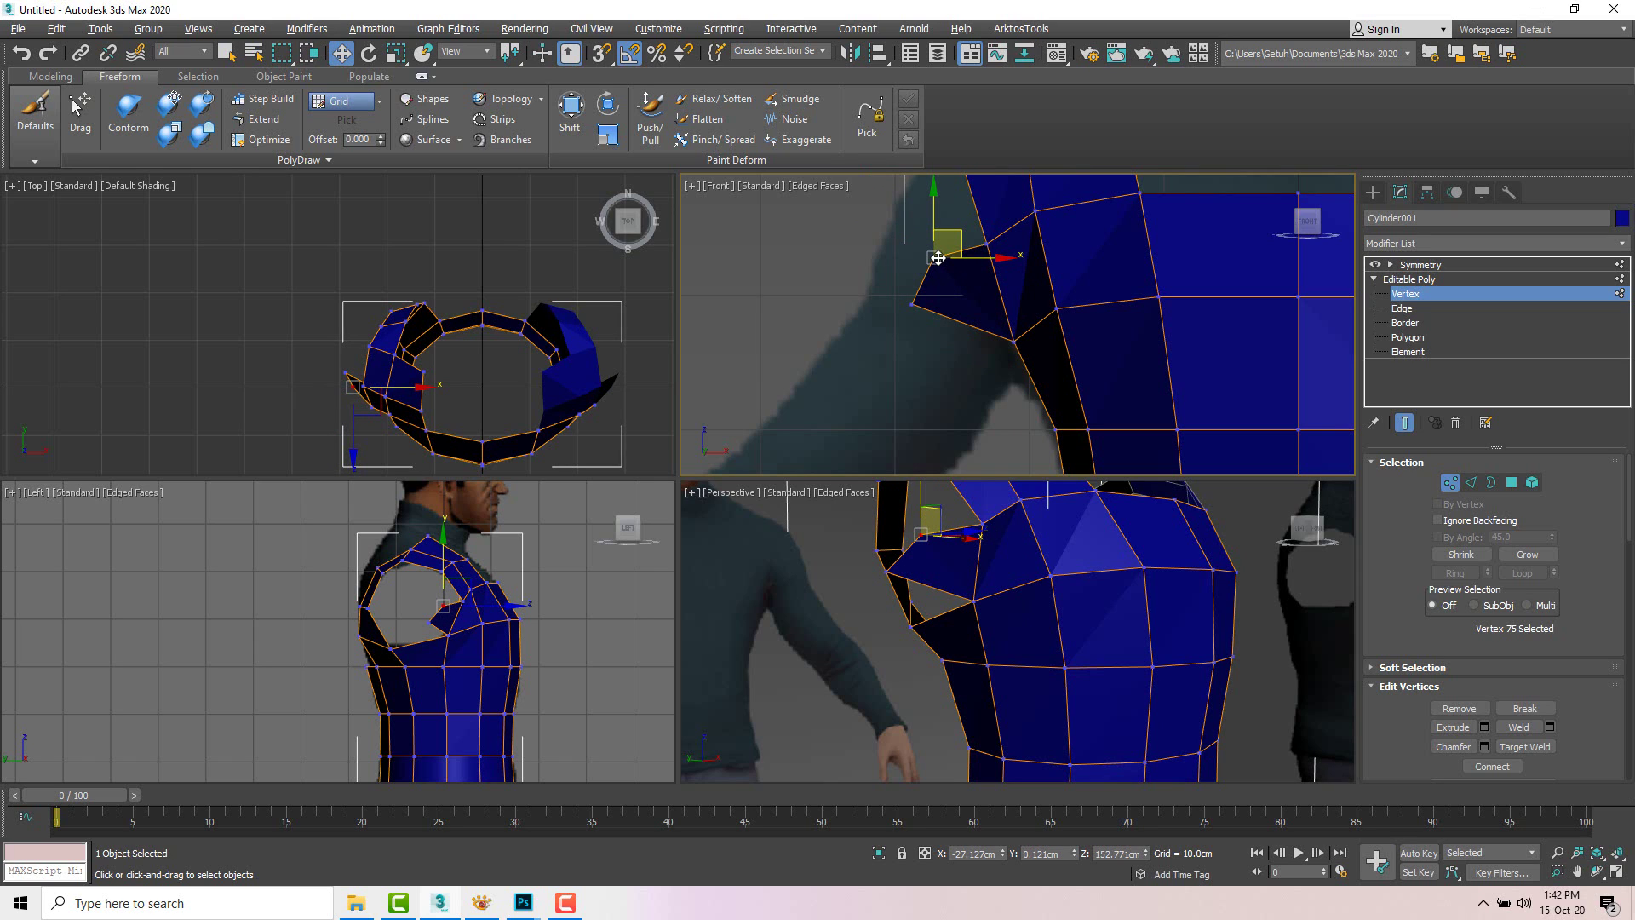
Step: Extend the polygon's outer edge about 3.2 cm outward and 5.8 cm toward the back as a second strip segment
key("2")
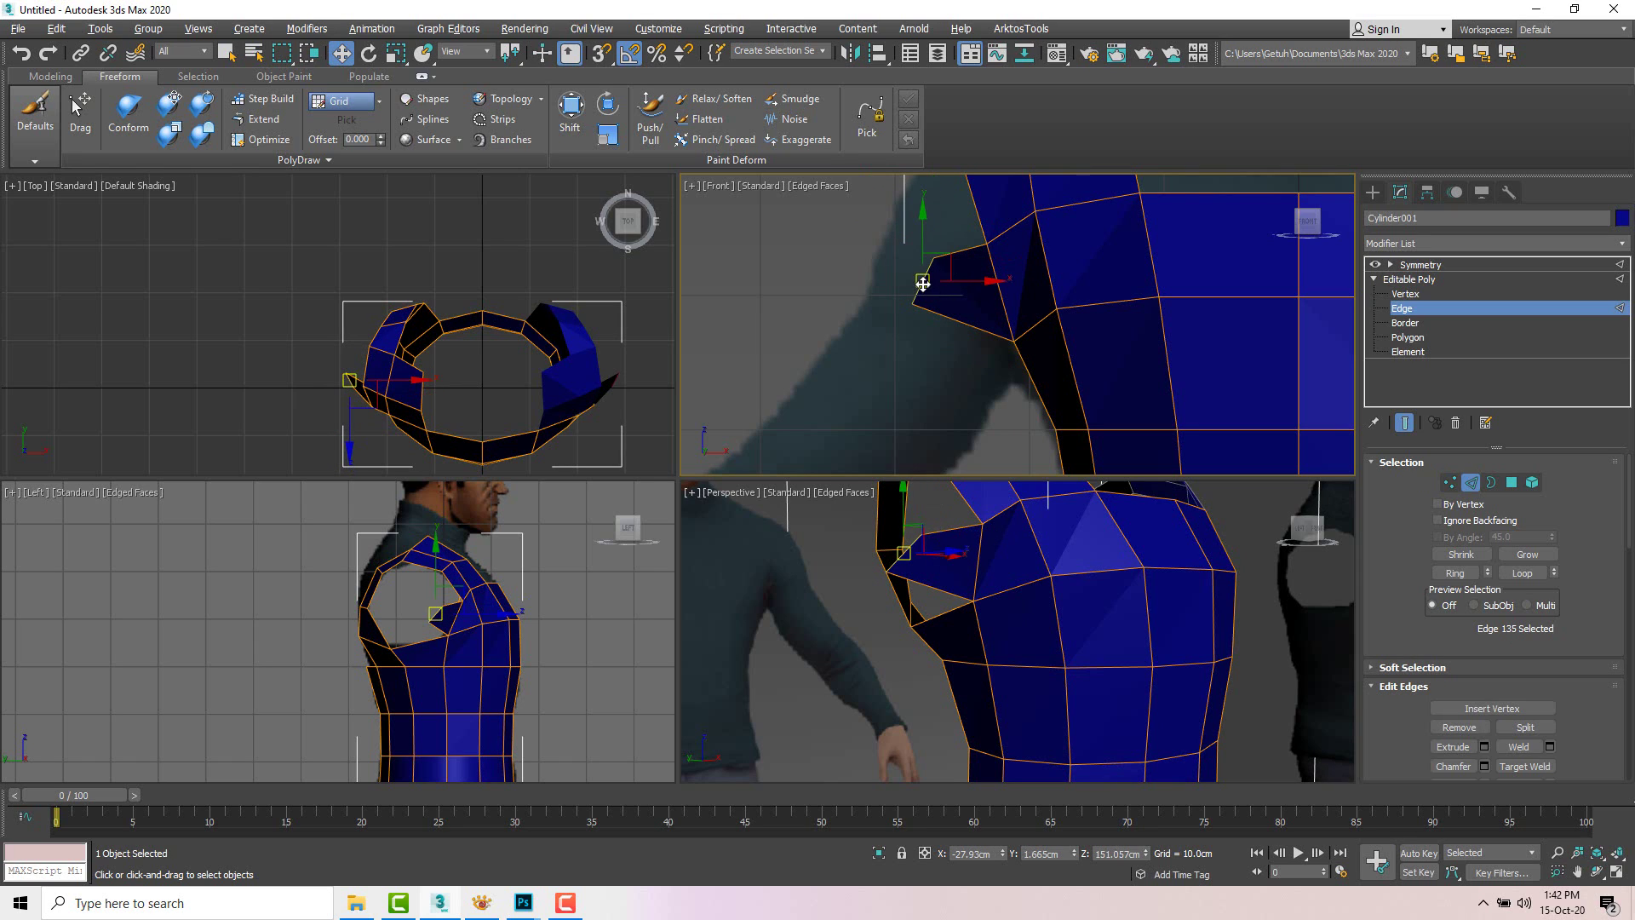
left_click(922, 284)
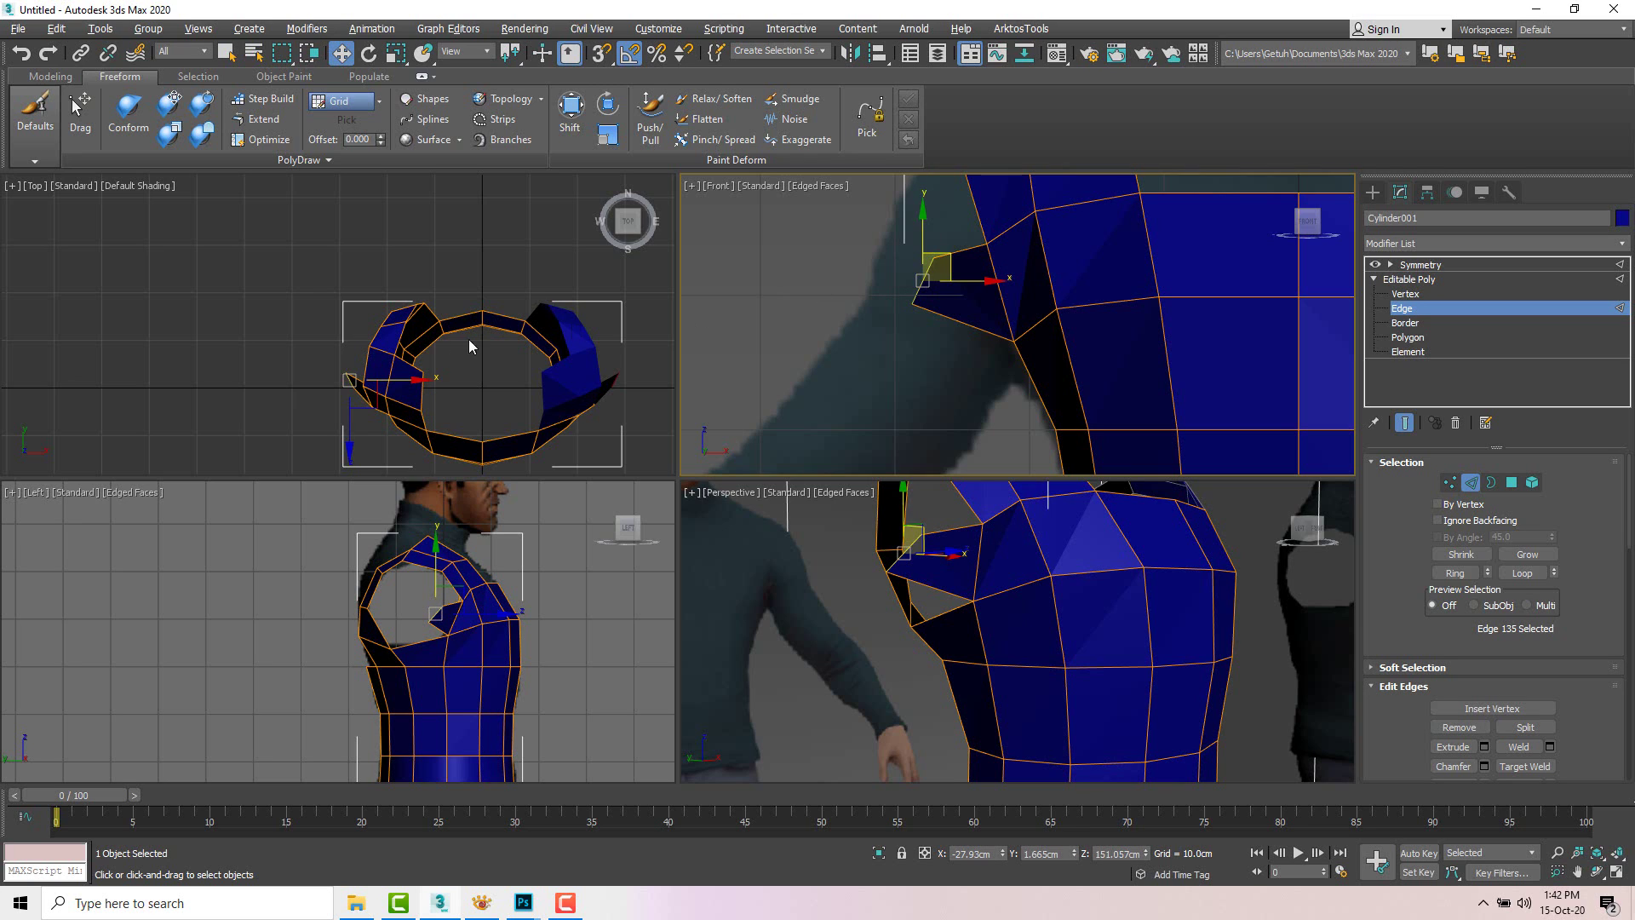
scroll(376, 351, "up", 4)
middle_click_drag(347, 381, 336, 366)
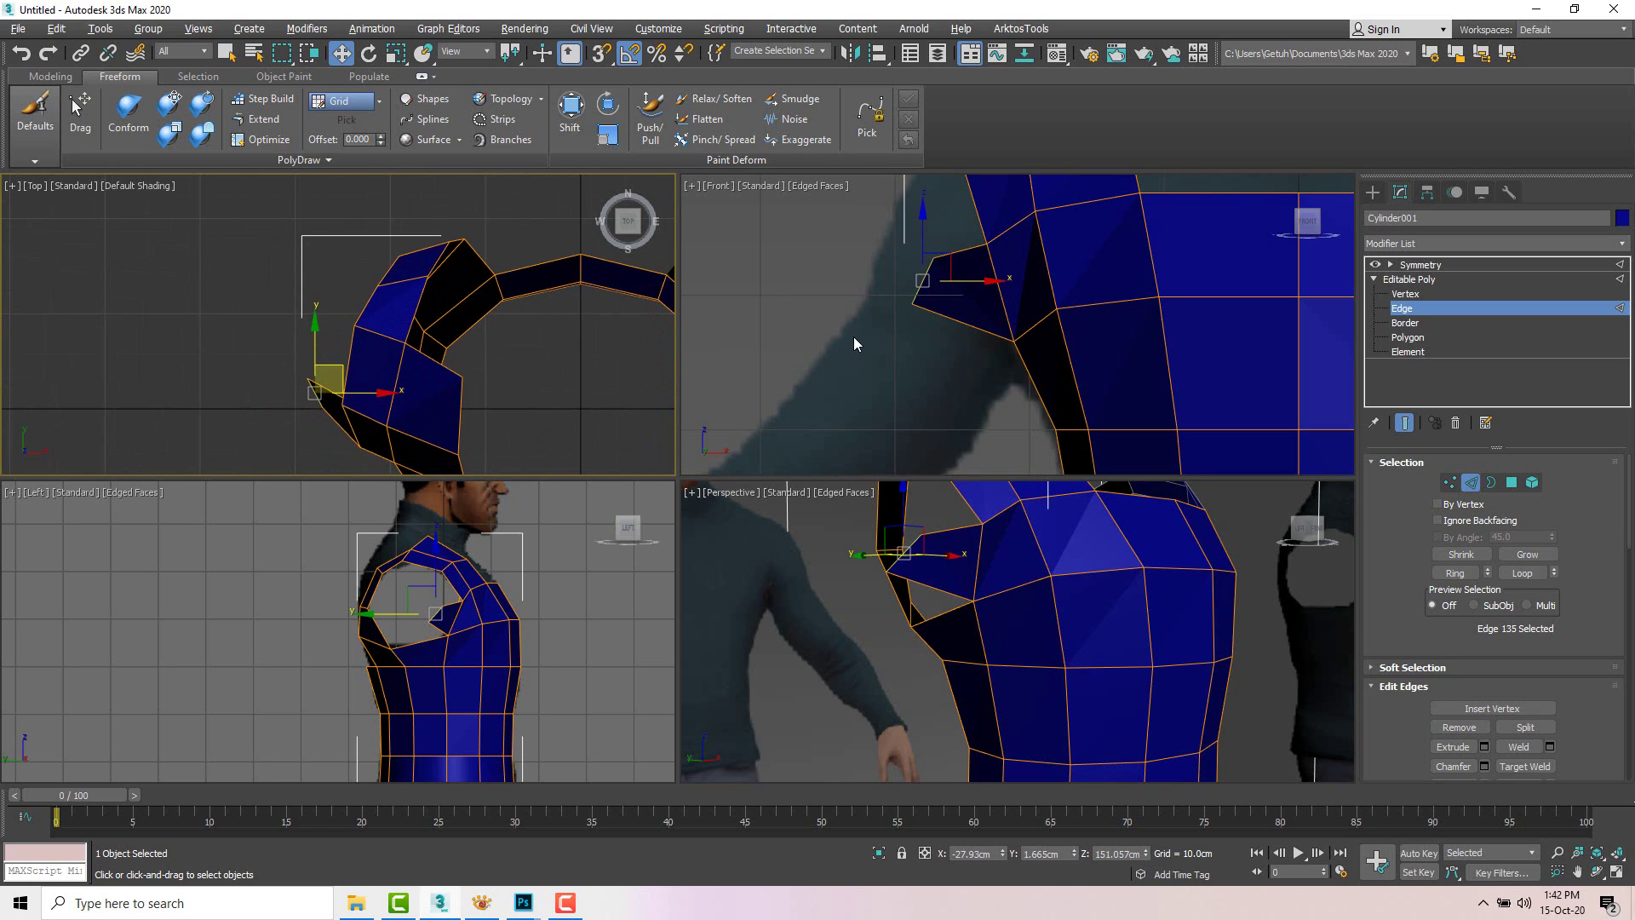
left_click_drag(338, 365, 308, 310, "shift")
Step: Adjust the heights of the second segment's two end vertices in the Front view
middle_click_drag(859, 310, 901, 296)
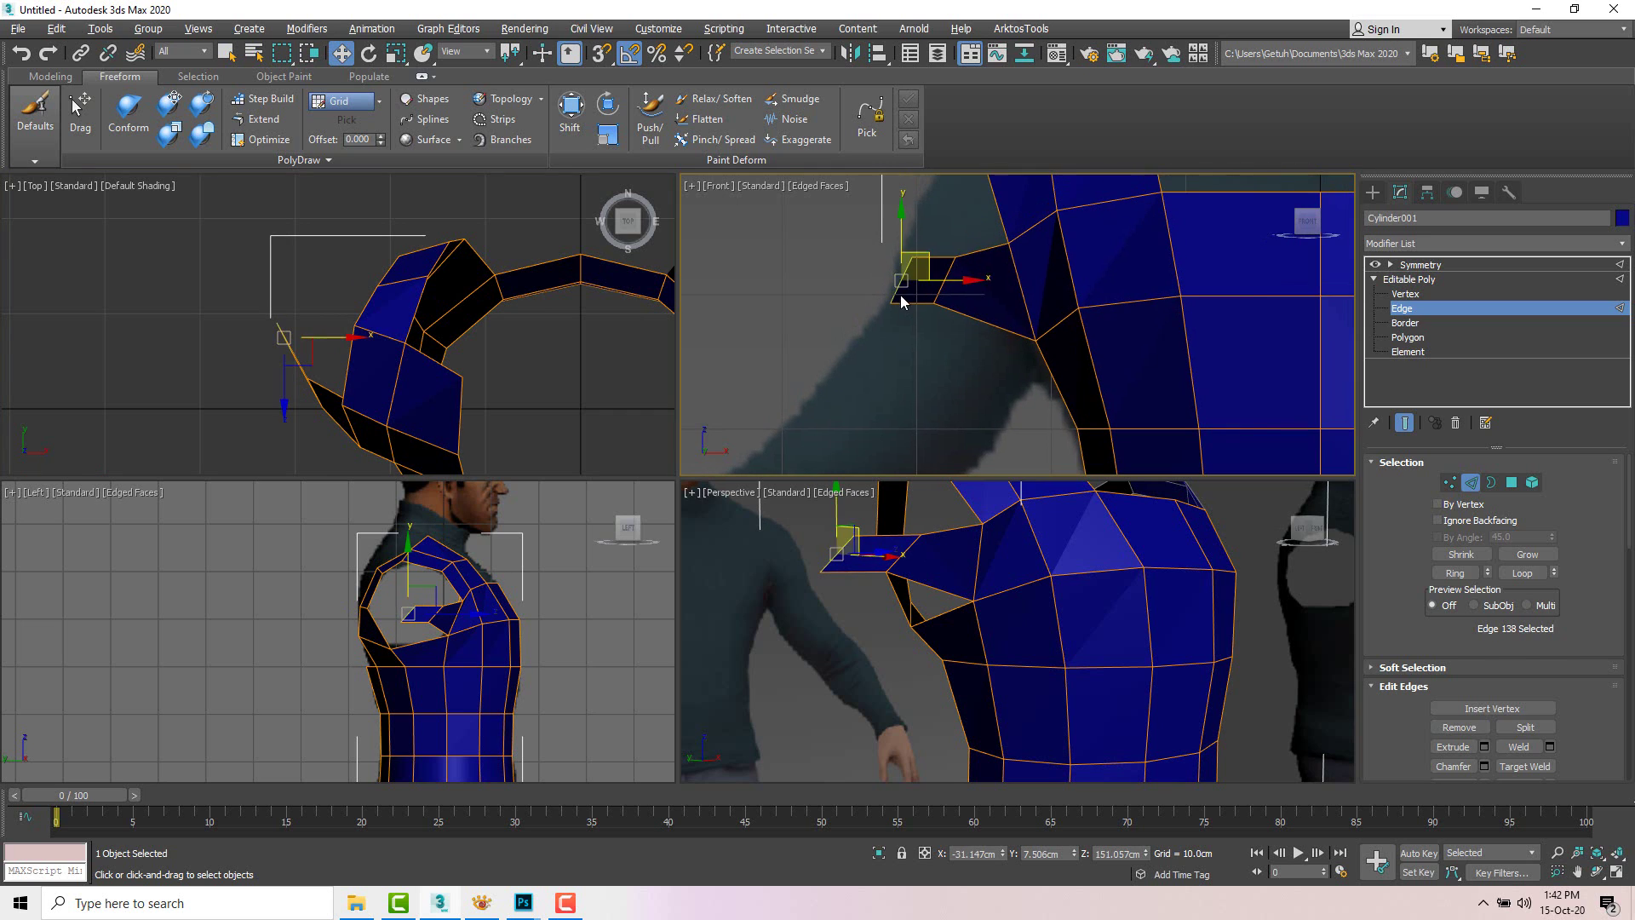
key("1")
left_click(912, 258)
left_click_drag(938, 241, 906, 277)
left_click(892, 303)
Step: Shift the strip's end vertices toward the front and place the lower vertex before them at Y about 2.1 cm, Z about 149.1 cm
scroll(437, 577, "up", 3)
left_click(389, 653)
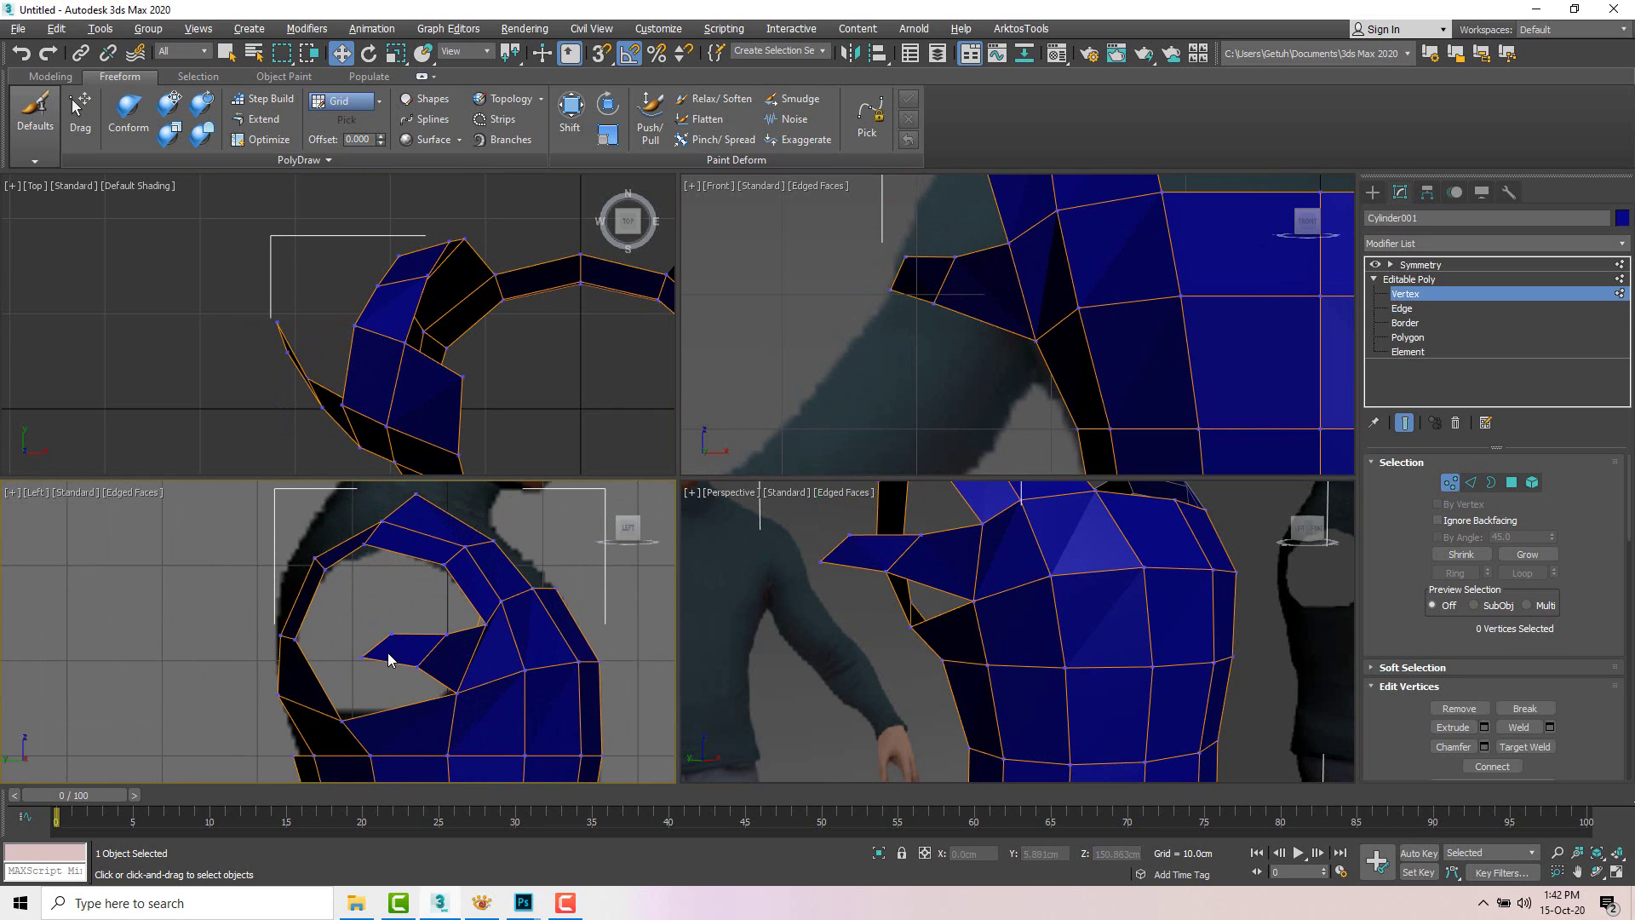
left_click(363, 656)
left_click_drag(375, 641, 401, 641)
left_click(423, 620)
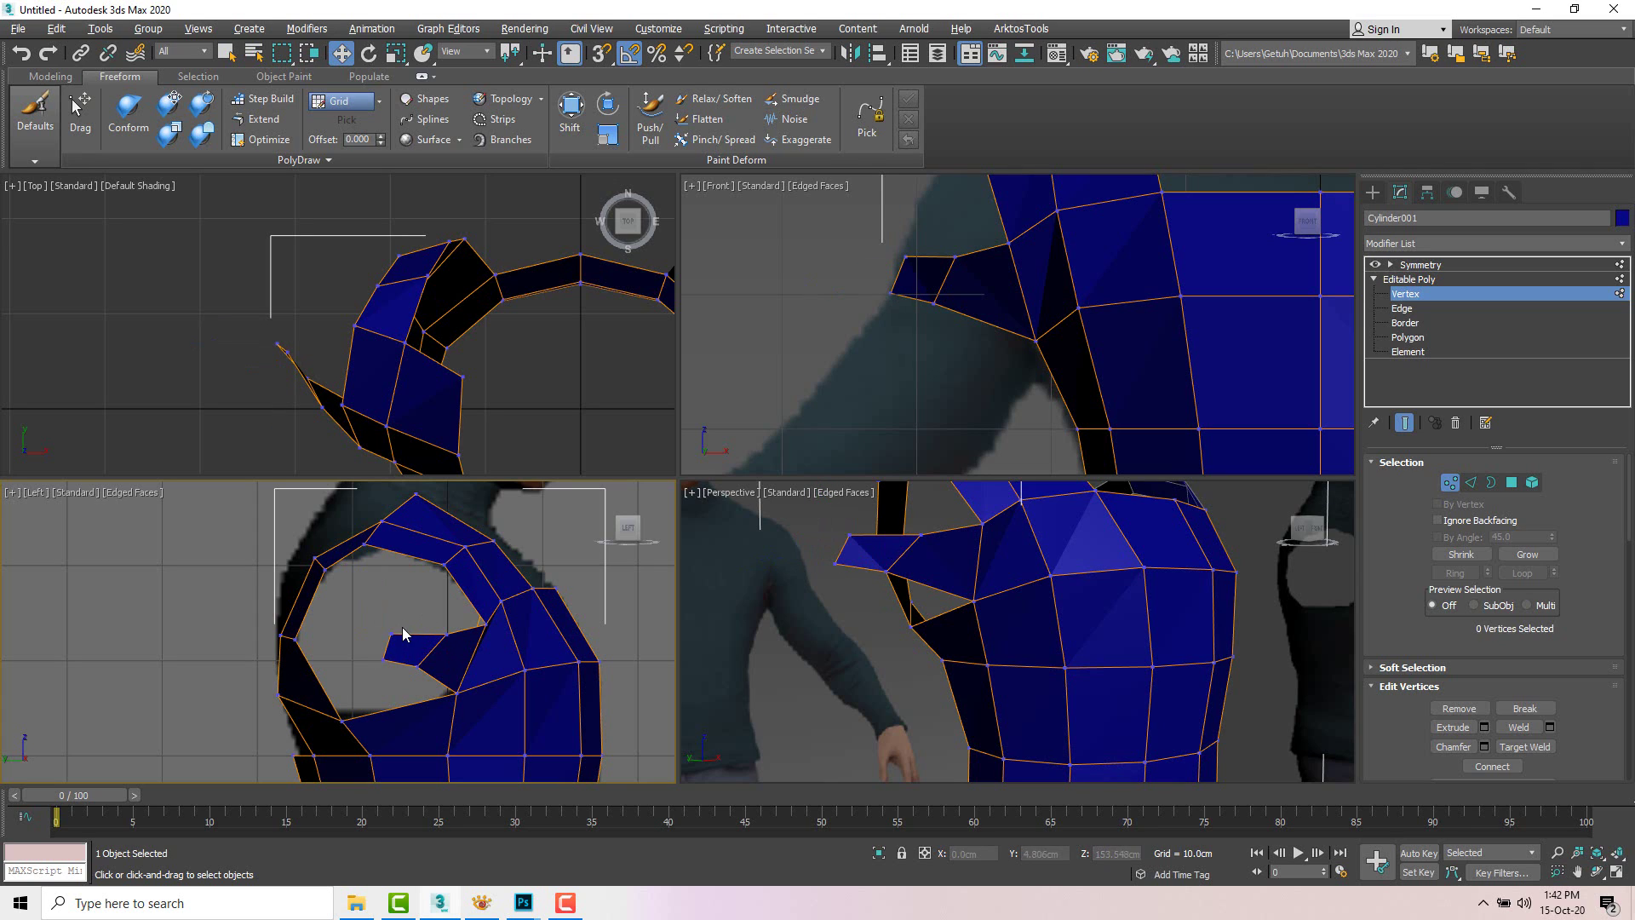
left_click(385, 658)
left_click(417, 666)
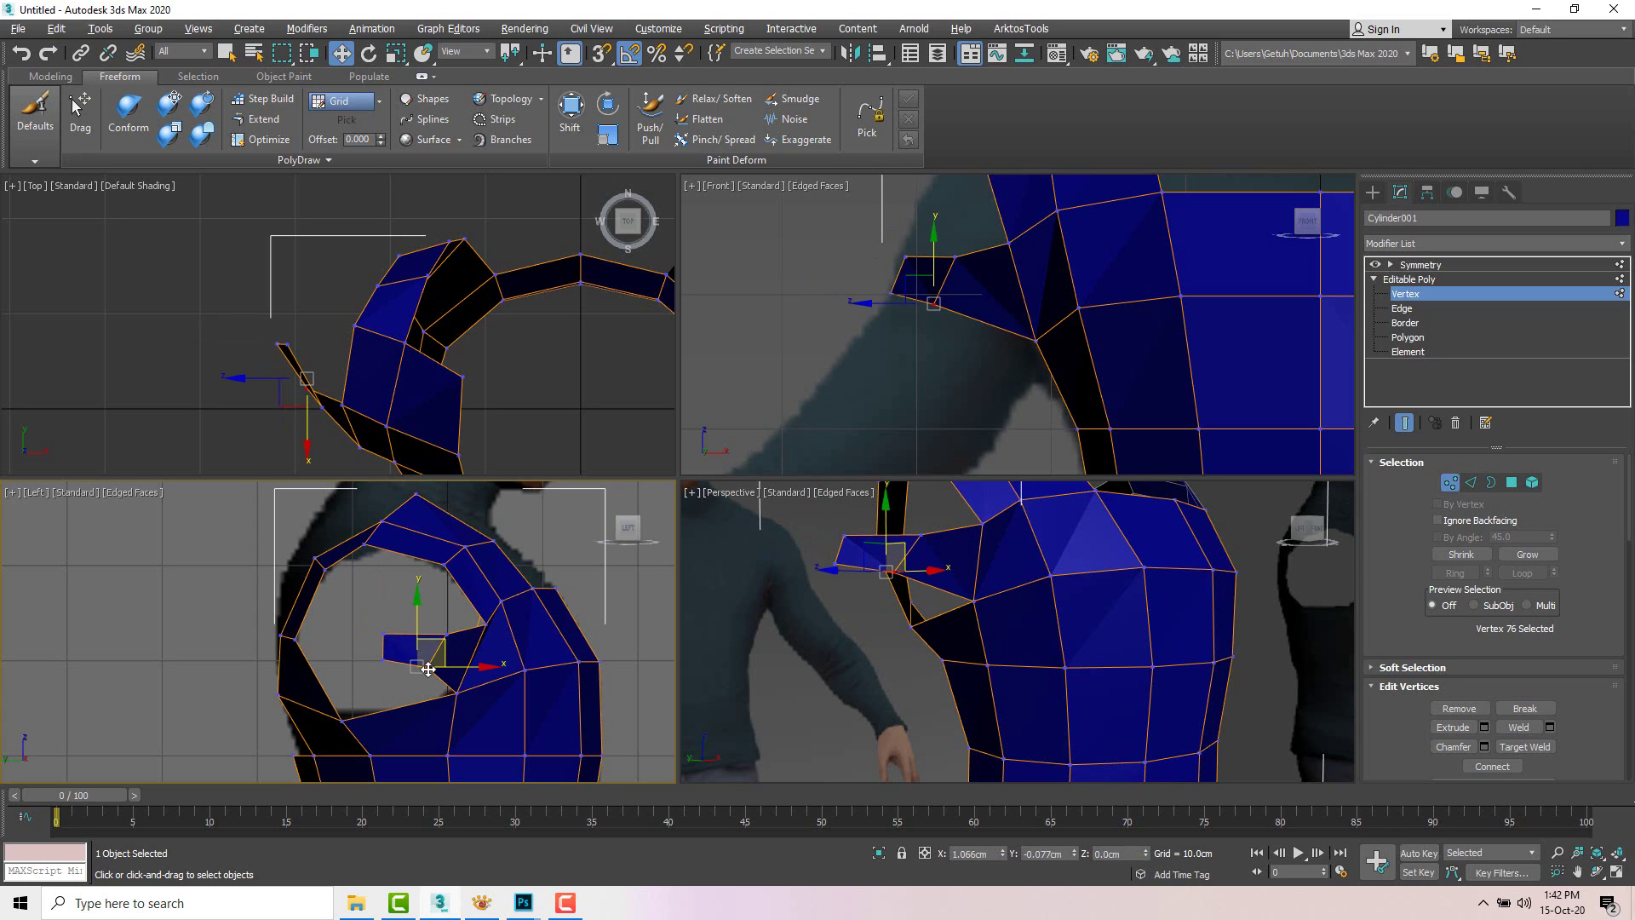
left_click_drag(427, 670, 427, 671)
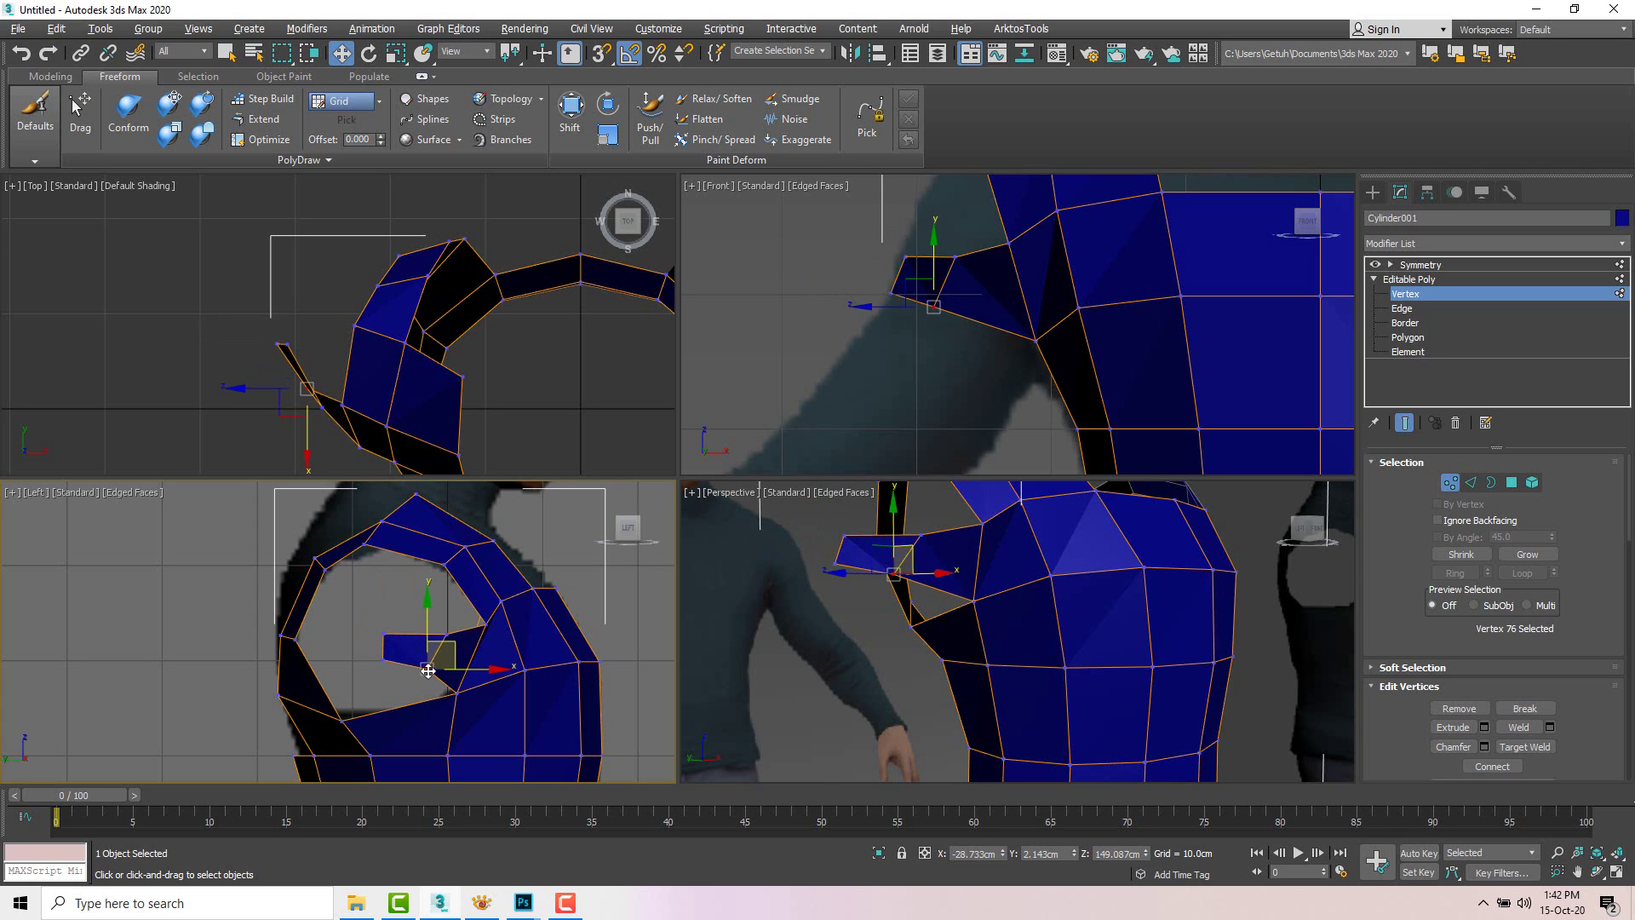
Step: Move the strip's end edge slightly back and extend a third segment from it to X about -27.8 cm, Y about 14.9 cm
left_click(1471, 484)
right_click(393, 379)
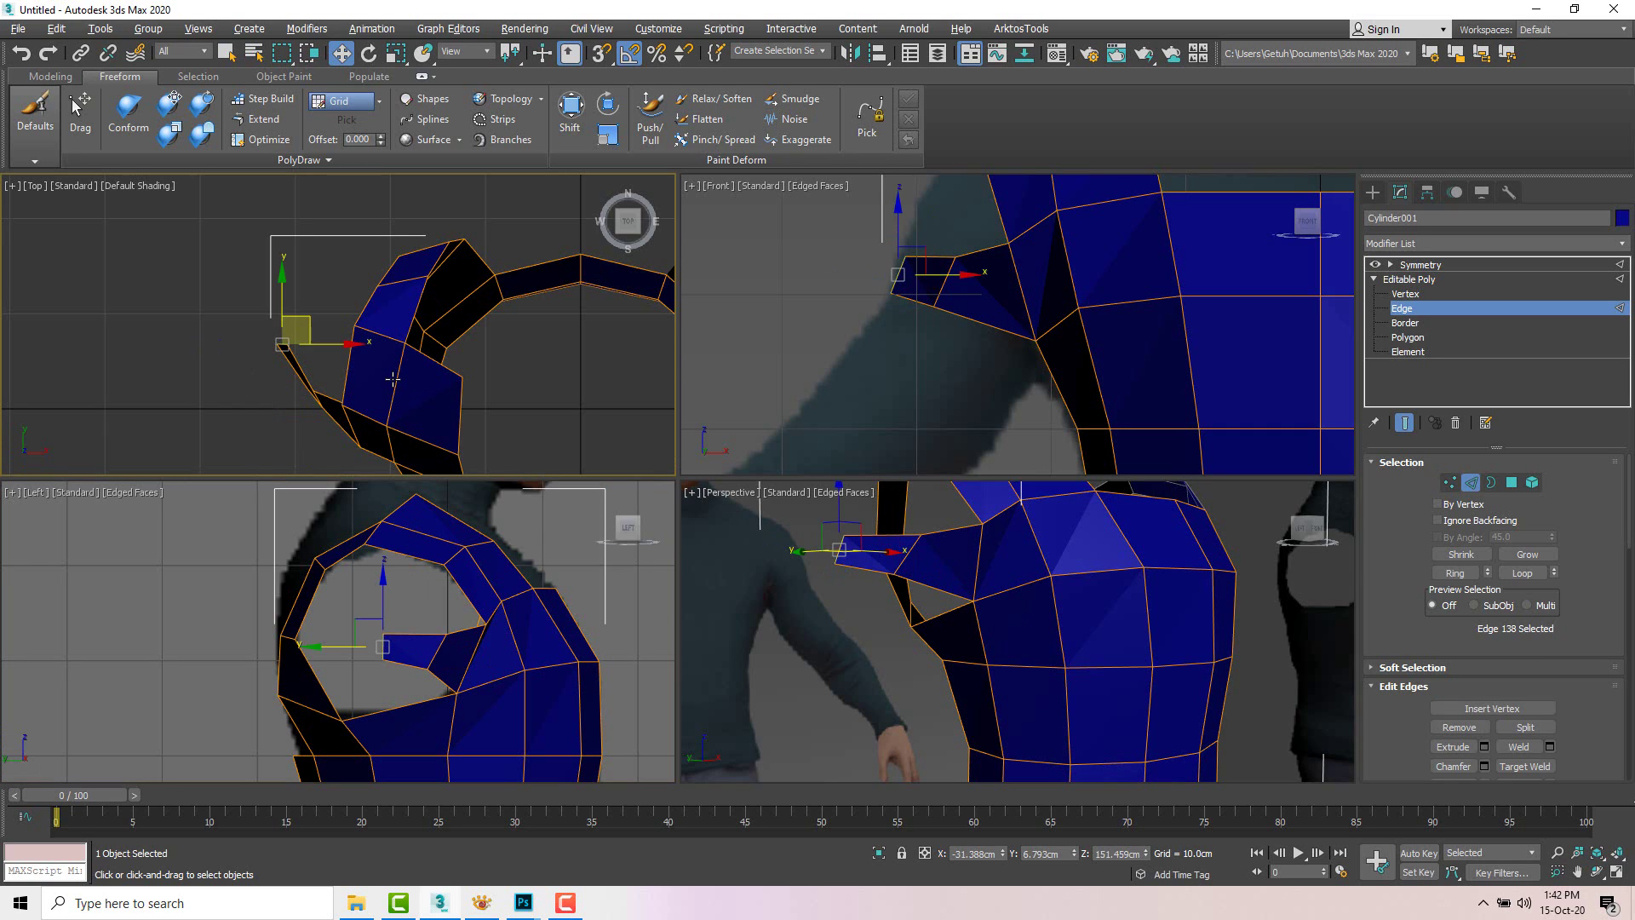
left_click_drag(306, 318, 328, 232)
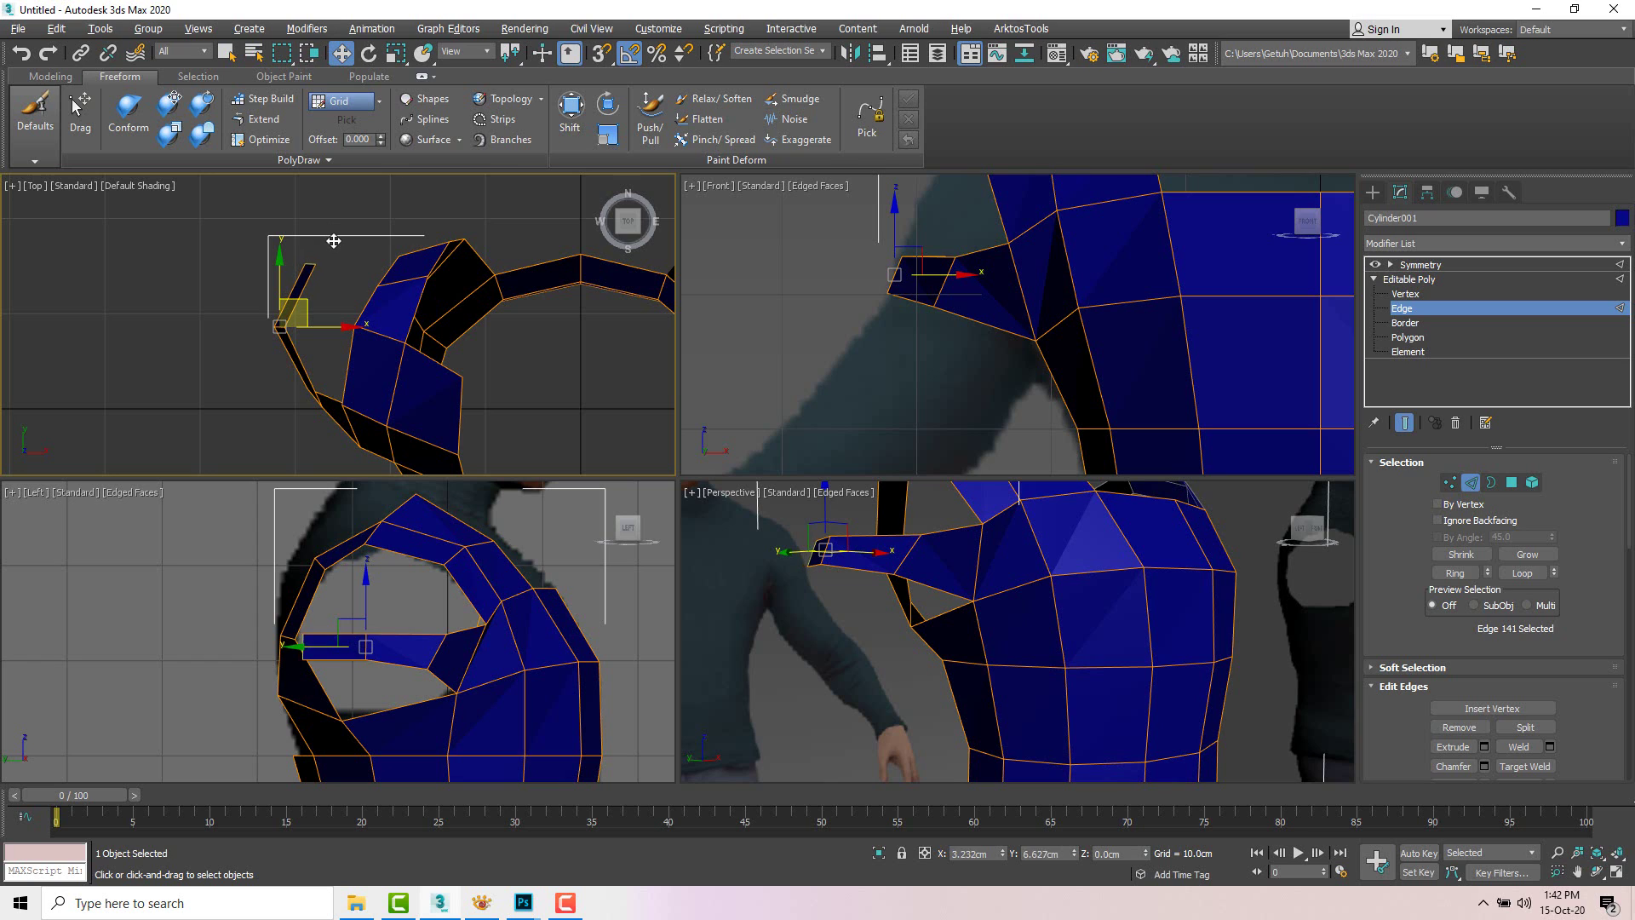
left_click_drag(339, 243, 345, 252)
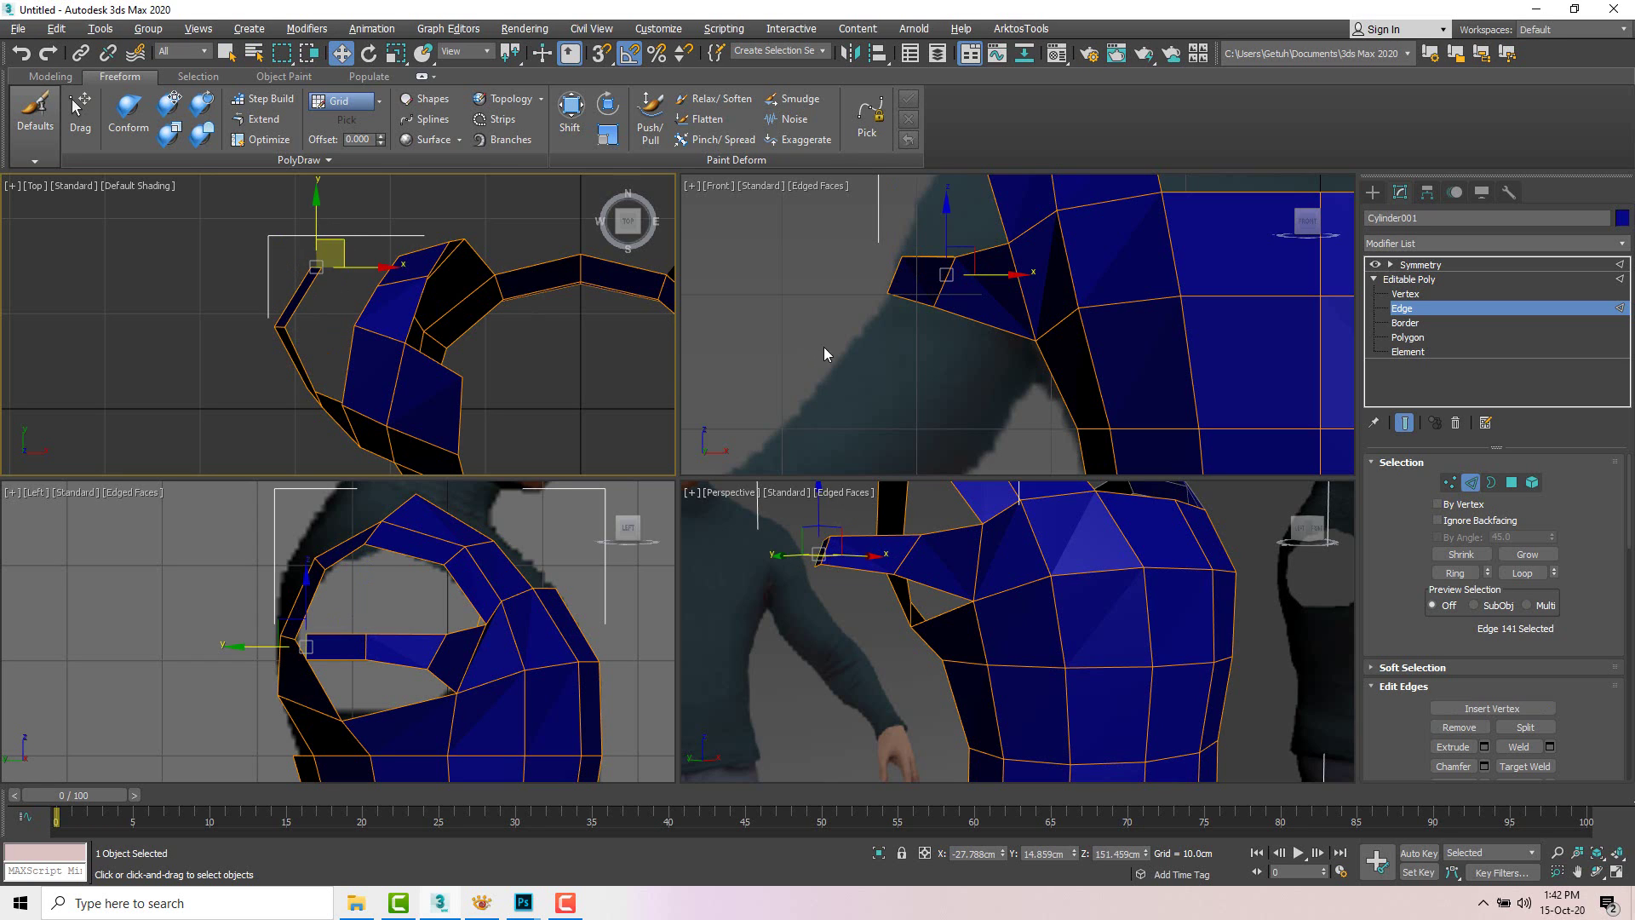
Step: Shift the third segment's lower end vertex toward the front and place its upper end vertex at Z about 152.1 cm
scroll(318, 320, "down", 2)
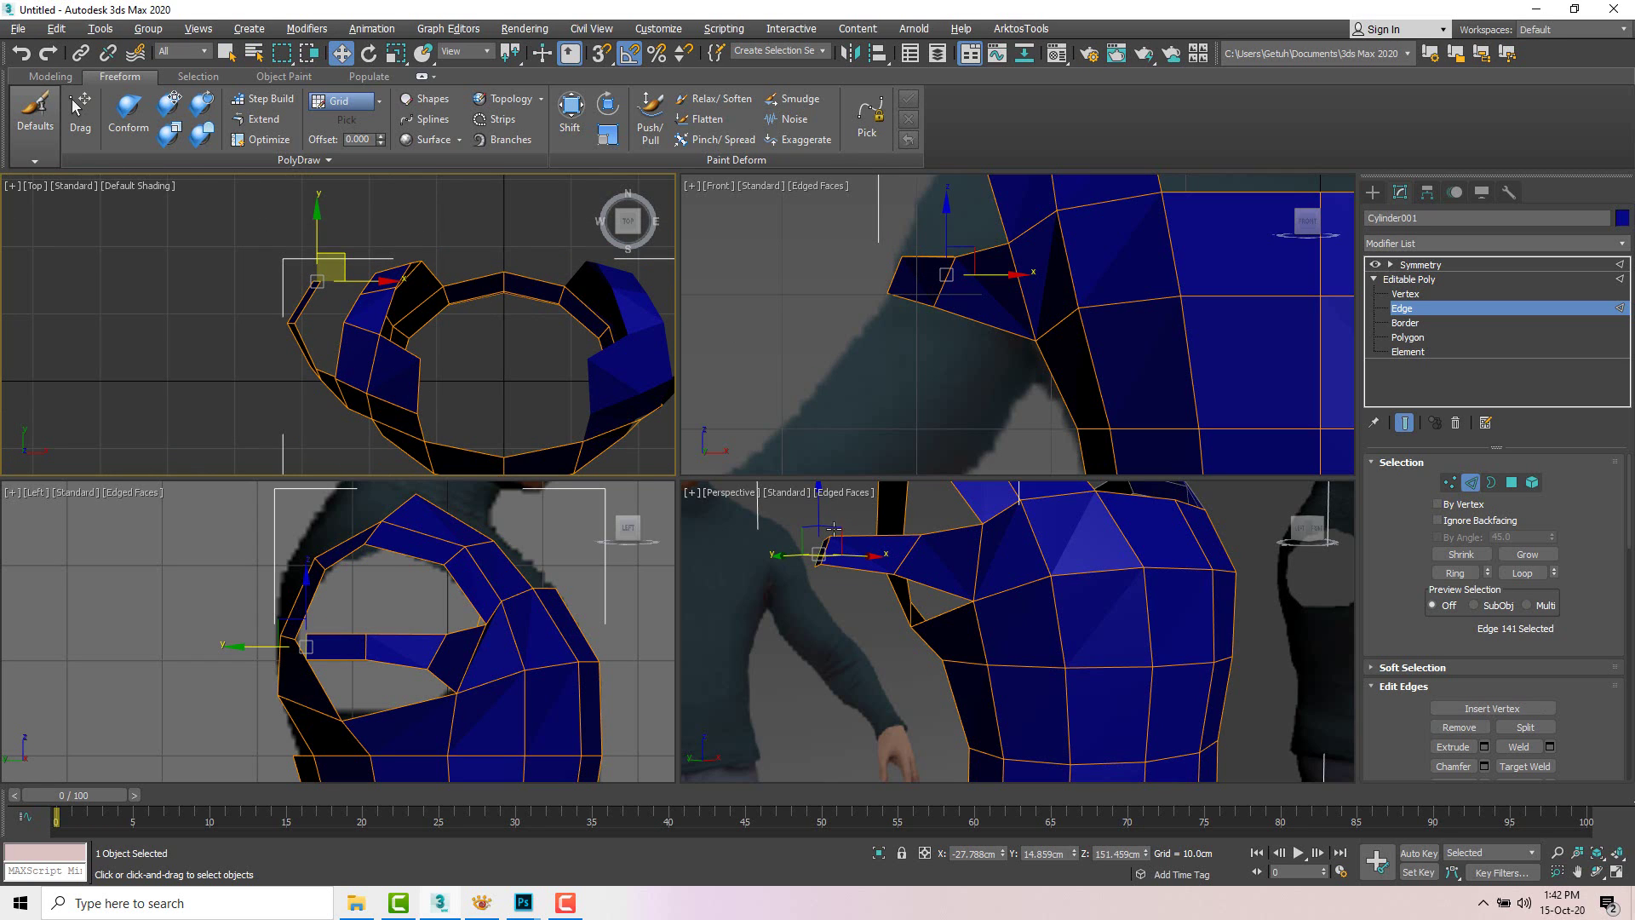
right_click(313, 666)
key("1")
left_click(307, 658)
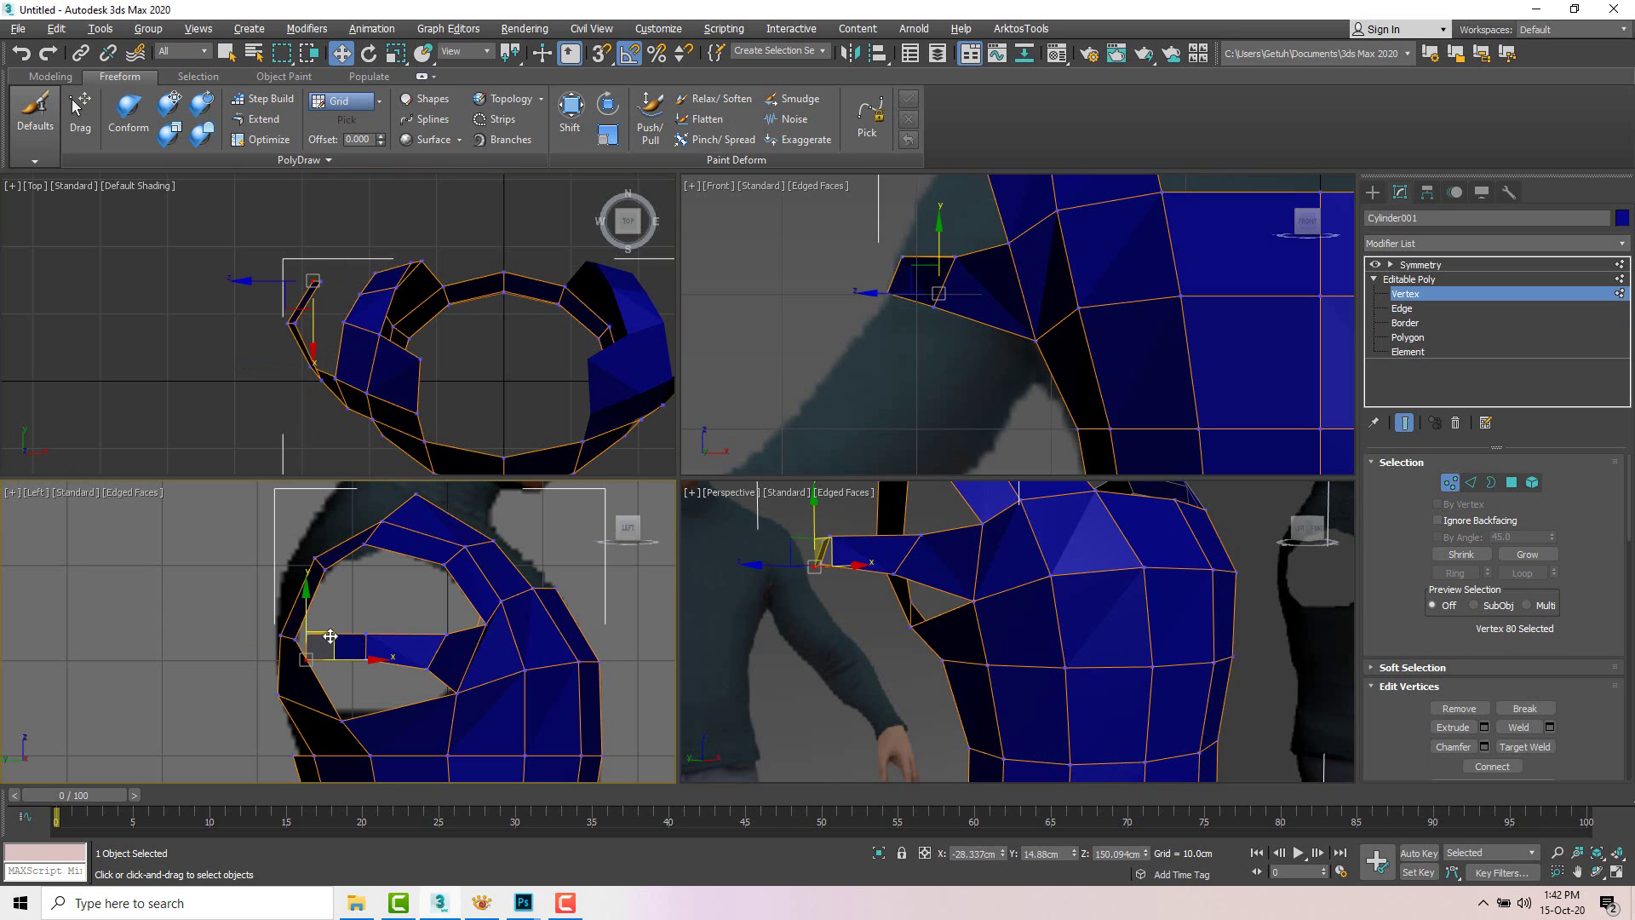
left_click(328, 636)
left_click(310, 636)
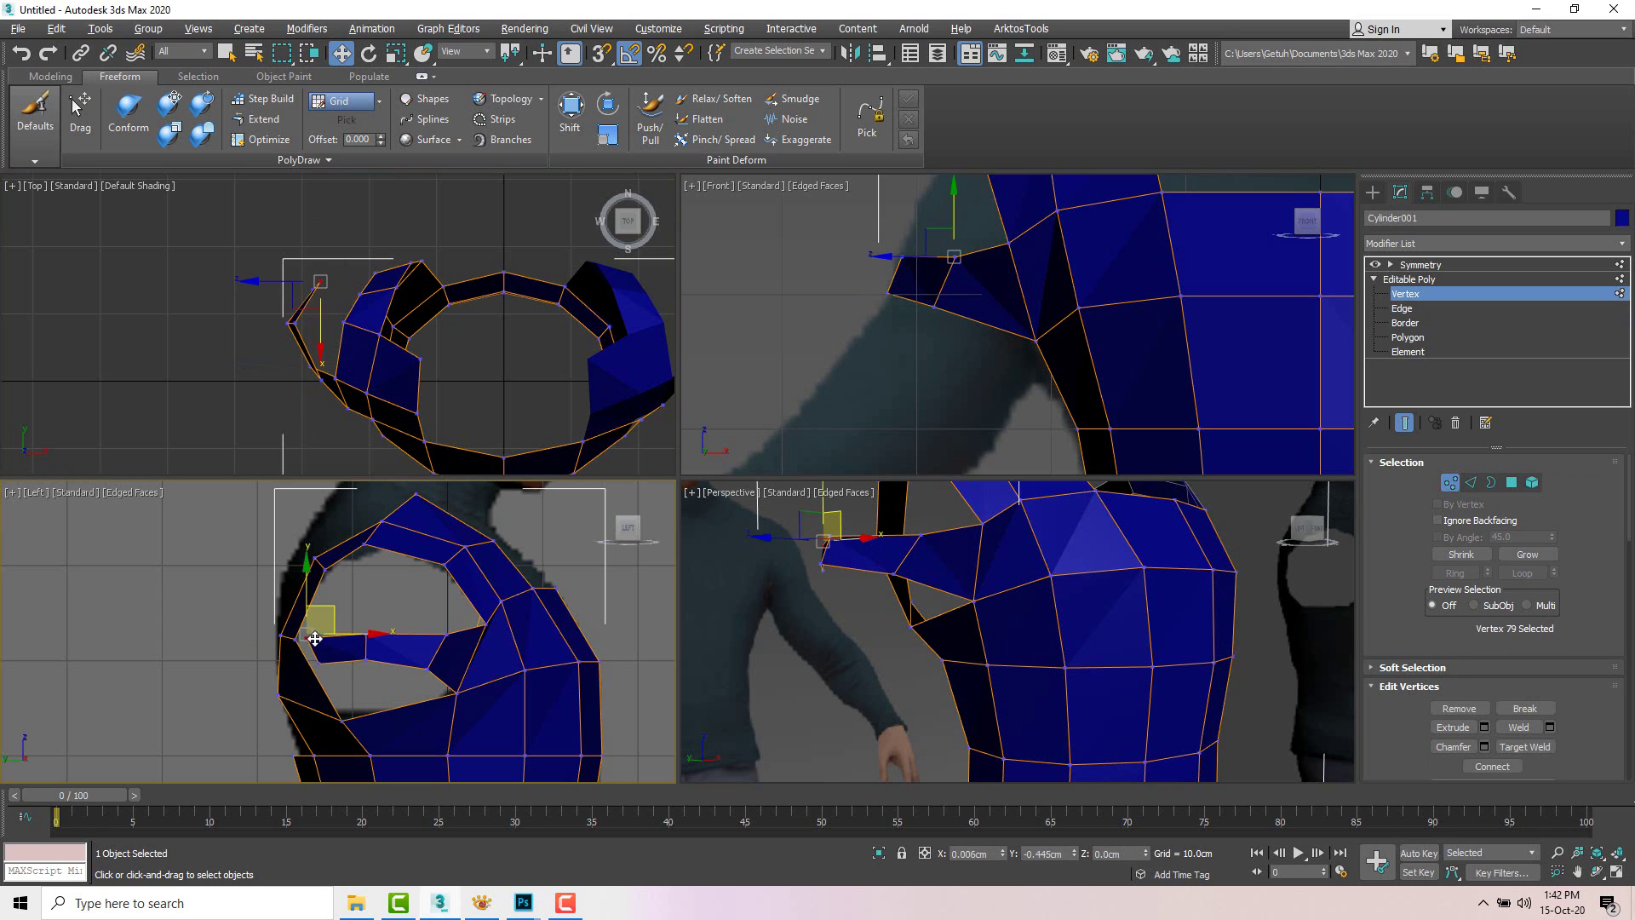
Step: Bridge the strip's end edge with the armhole's lower rear edge
middle_click_drag(1039, 591, 1091, 599, "alt")
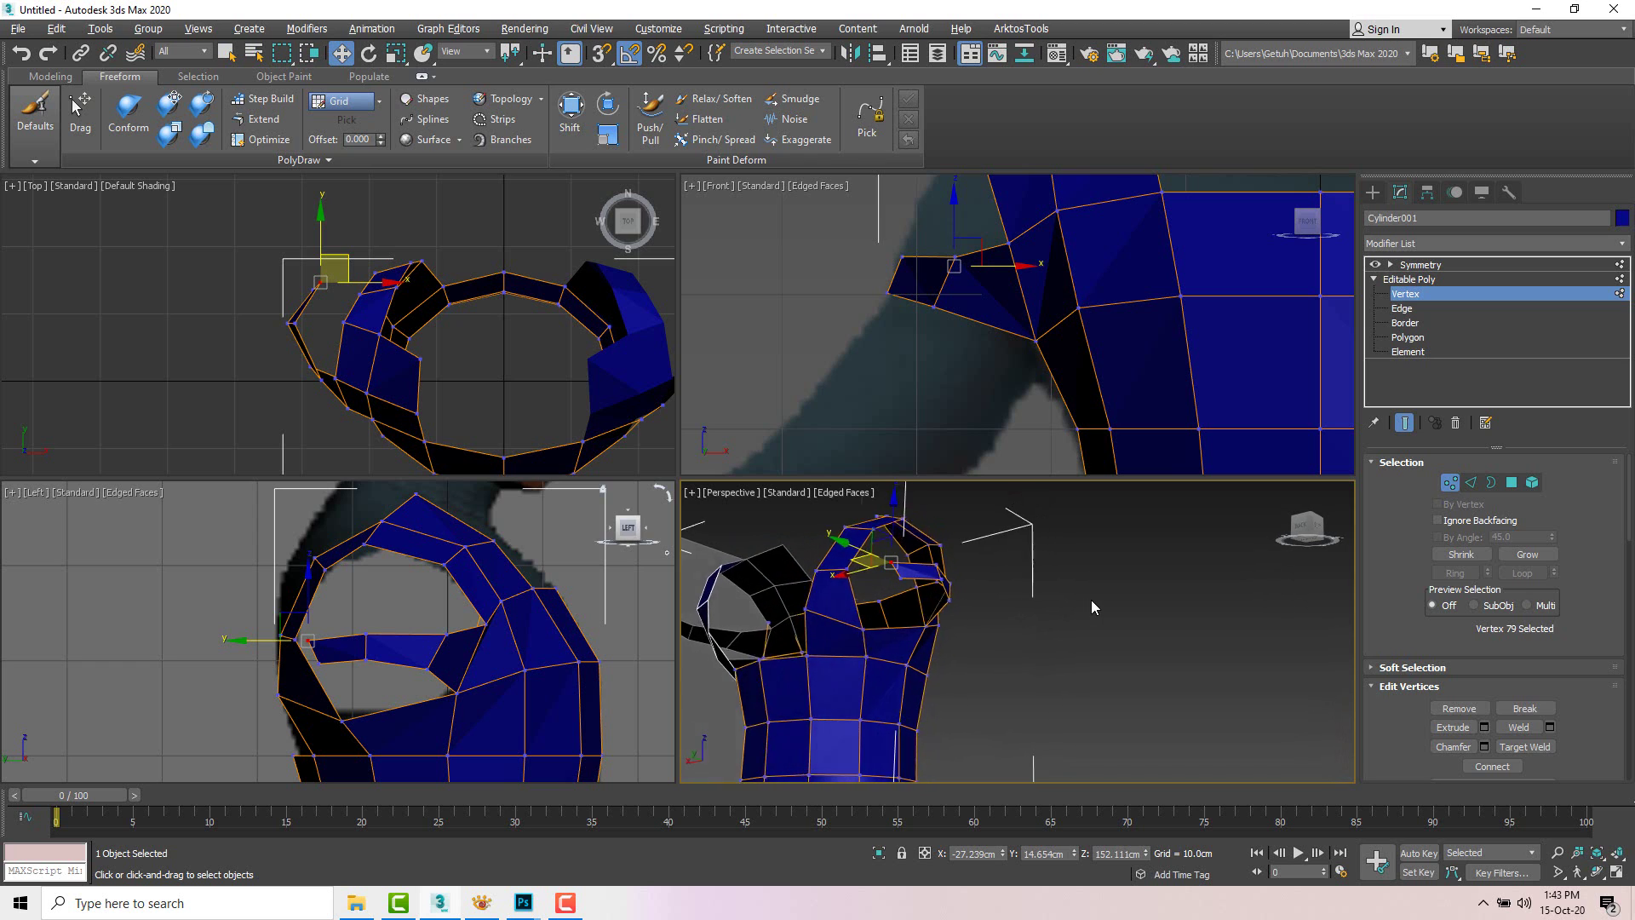
scroll(964, 615, "up", 4)
key("2")
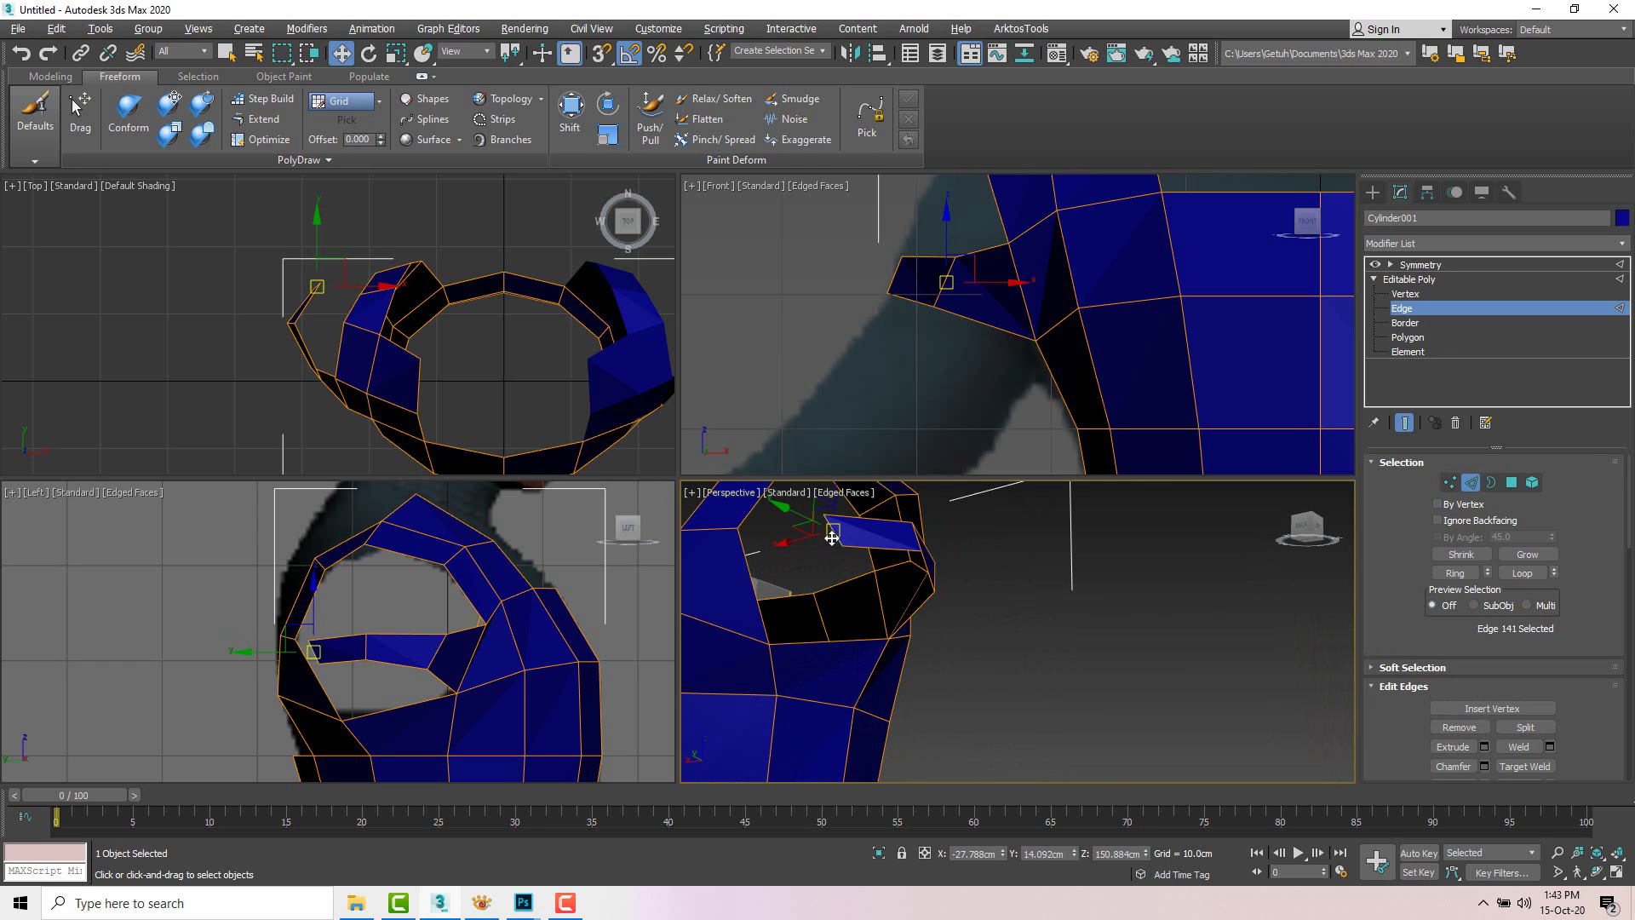
scroll(831, 537, "up", 3)
scroll(1058, 569, "down", 3)
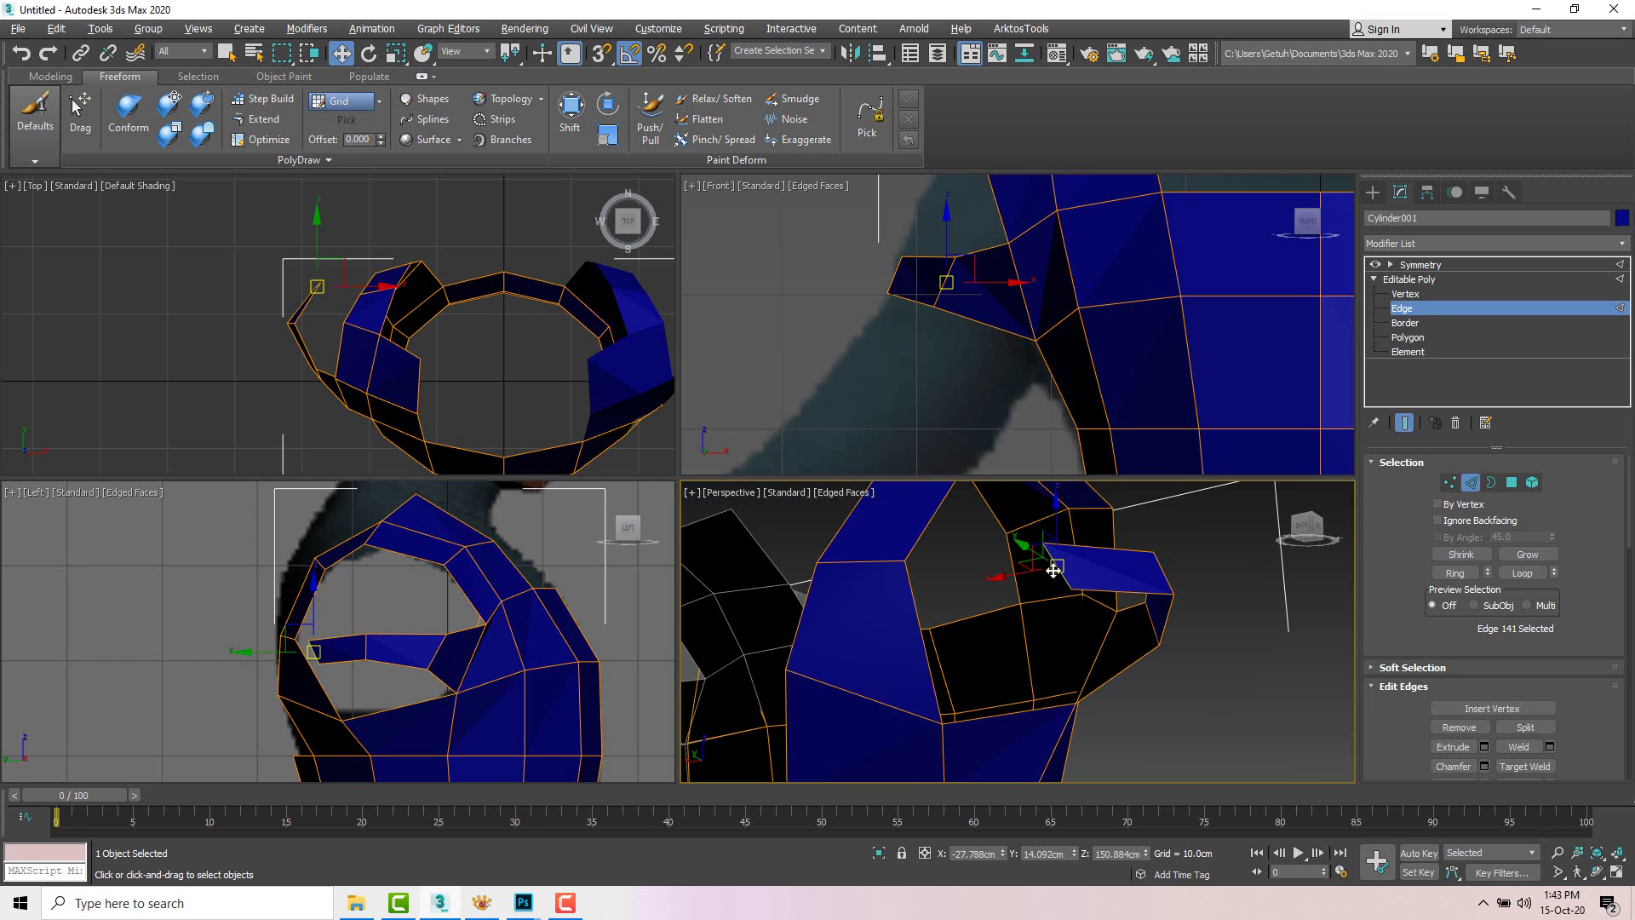
left_click(916, 615)
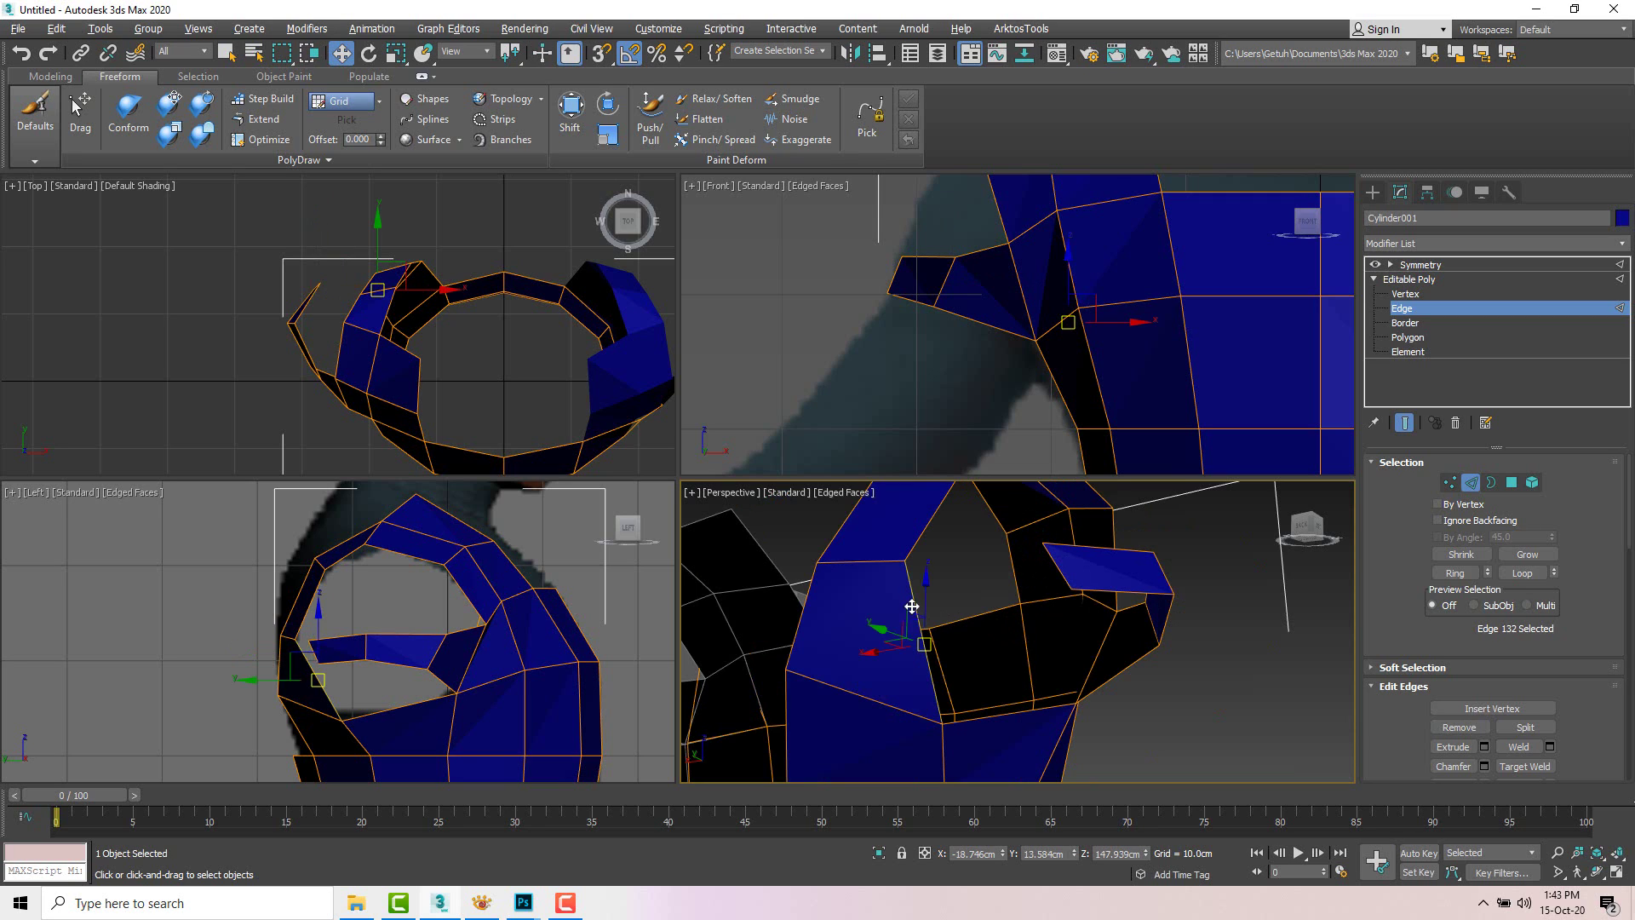
left_click(1054, 569)
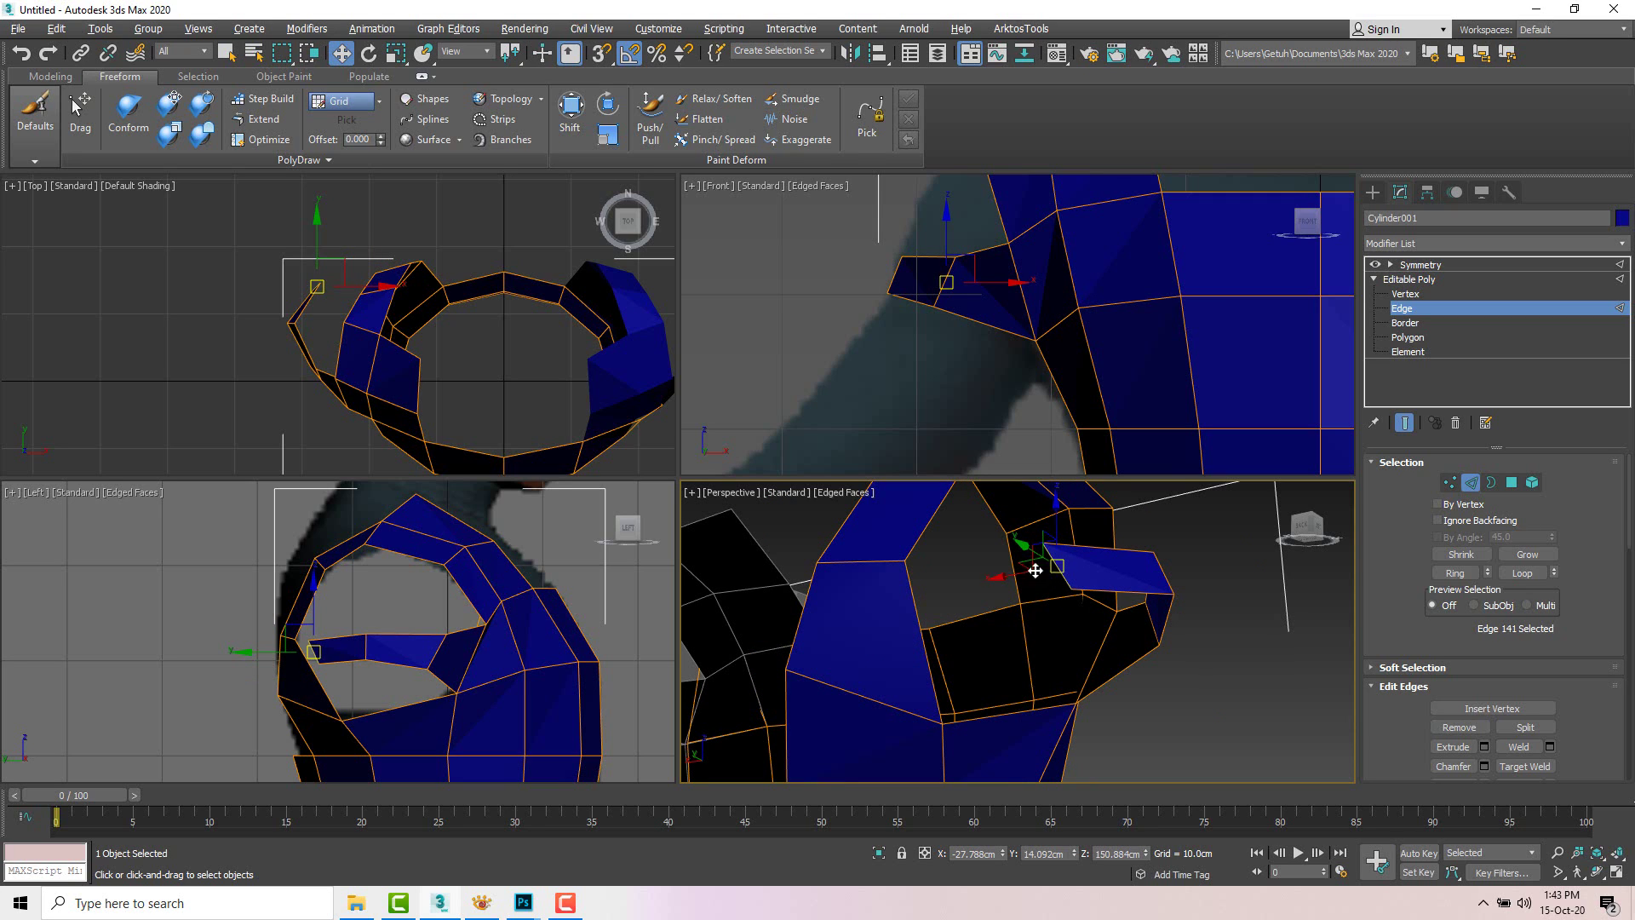
left_click(913, 593)
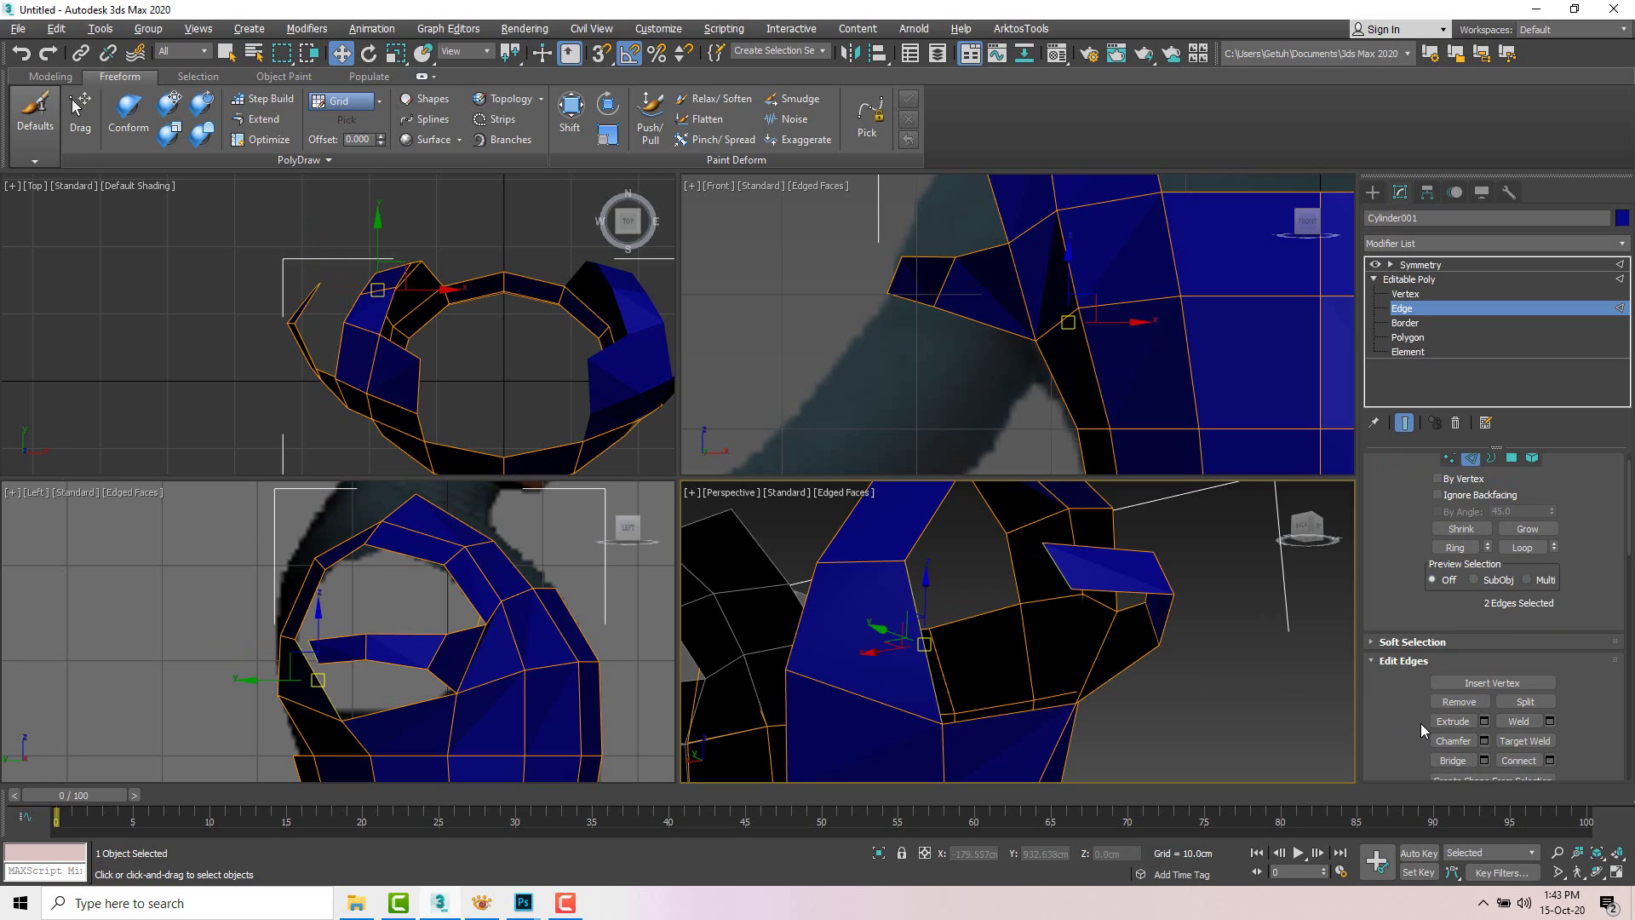
scroll(1421, 724, "down", 2)
left_click(1454, 738)
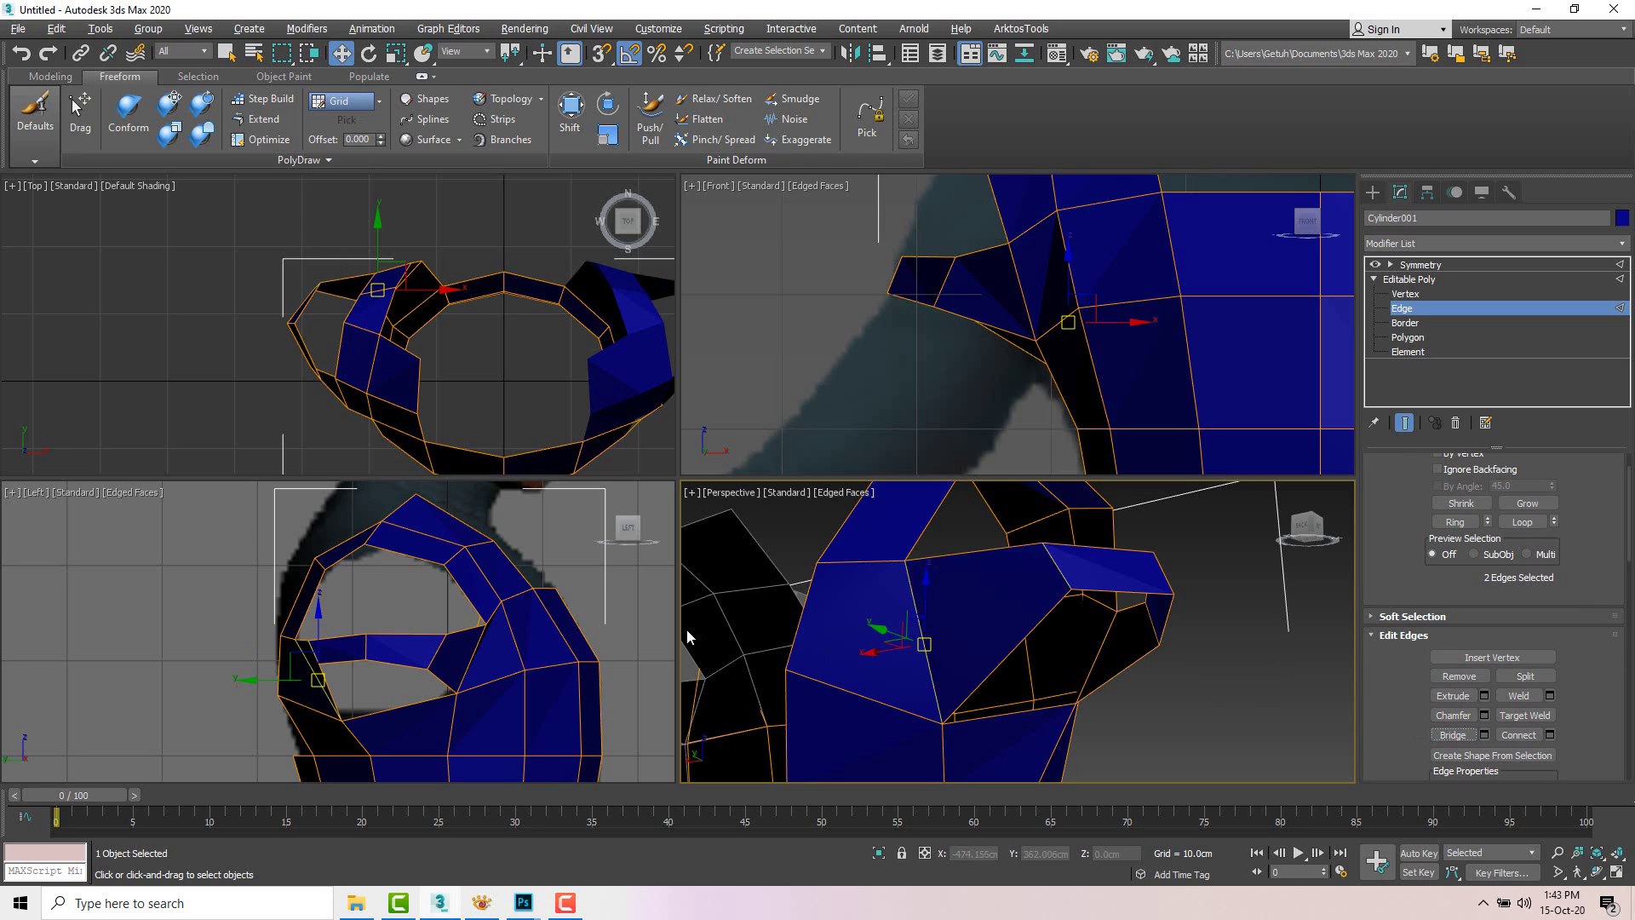
Step: Select the six vertices of the bridged strip's outer run and nudge the strip slightly outward against the arm reference
middle_click_drag(738, 574, 1039, 626, "alt")
mouse_move(1003, 573)
middle_mouse_down("alt")
mouse_move(945, 571)
mouse_move(1005, 543)
middle_mouse_up("alt")
key("1")
left_click(1003, 566)
left_click_drag(1008, 524, 1008, 538)
middle_click_drag(1008, 545, 856, 333, "alt")
left_click_drag(868, 324, 943, 255)
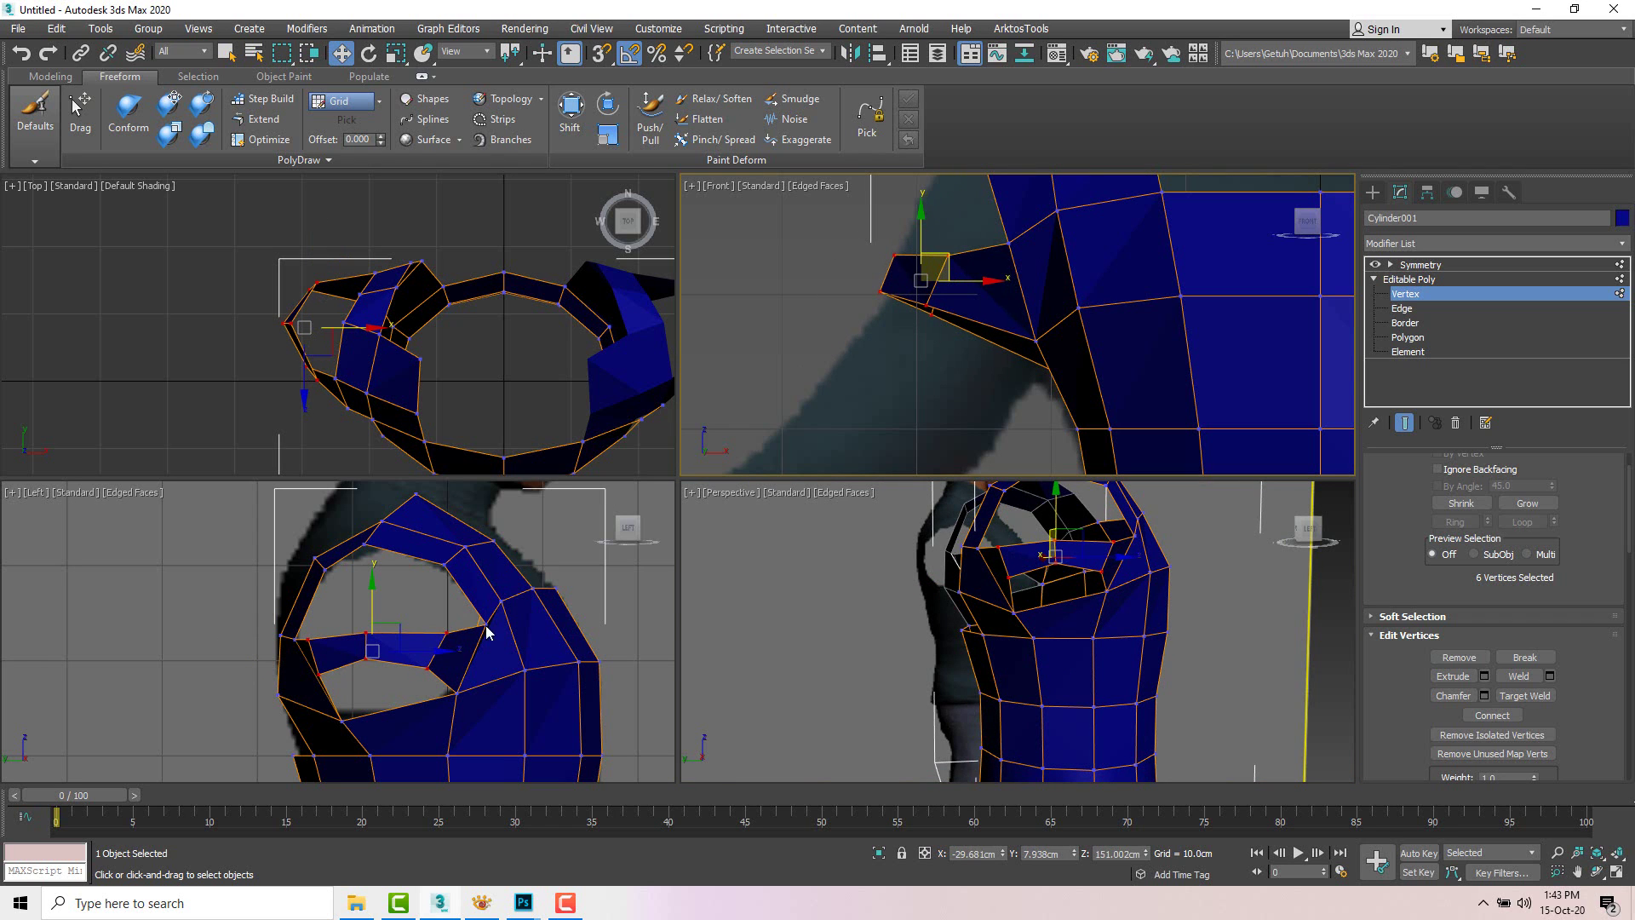
Step: Move the armhole's lower rear vertex back to Y about 14 cm and the vertex below it to Y about 10.6 cm, Z about 139.4 cm
middle_click_drag(937, 635, 966, 607, "alt")
left_click(1025, 645)
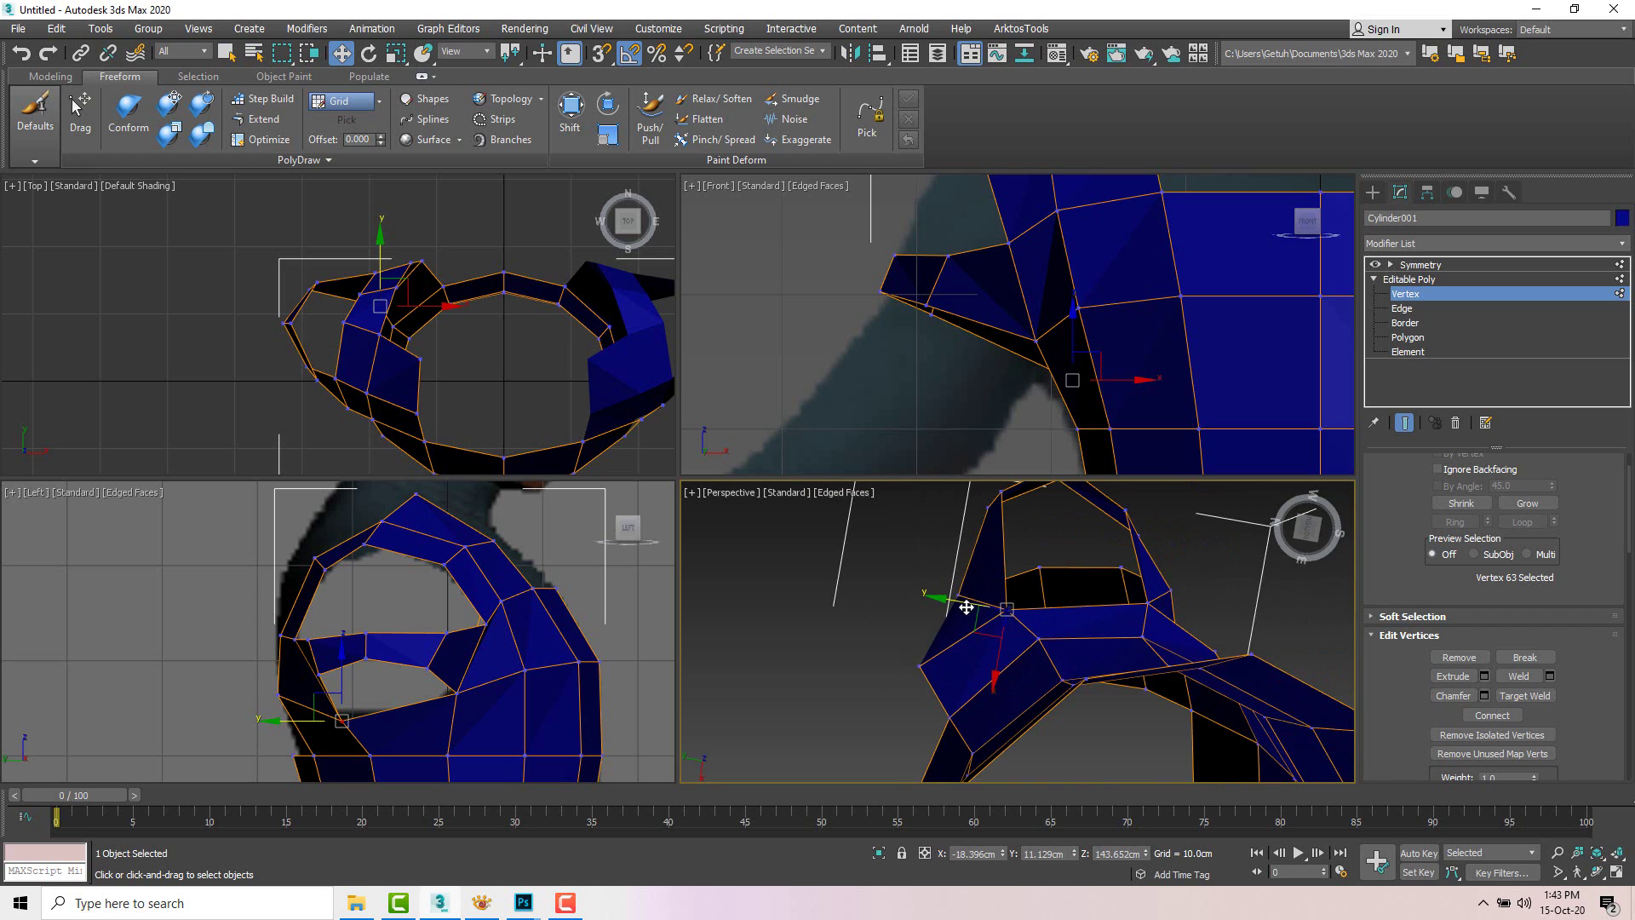
left_click_drag(960, 605, 925, 593)
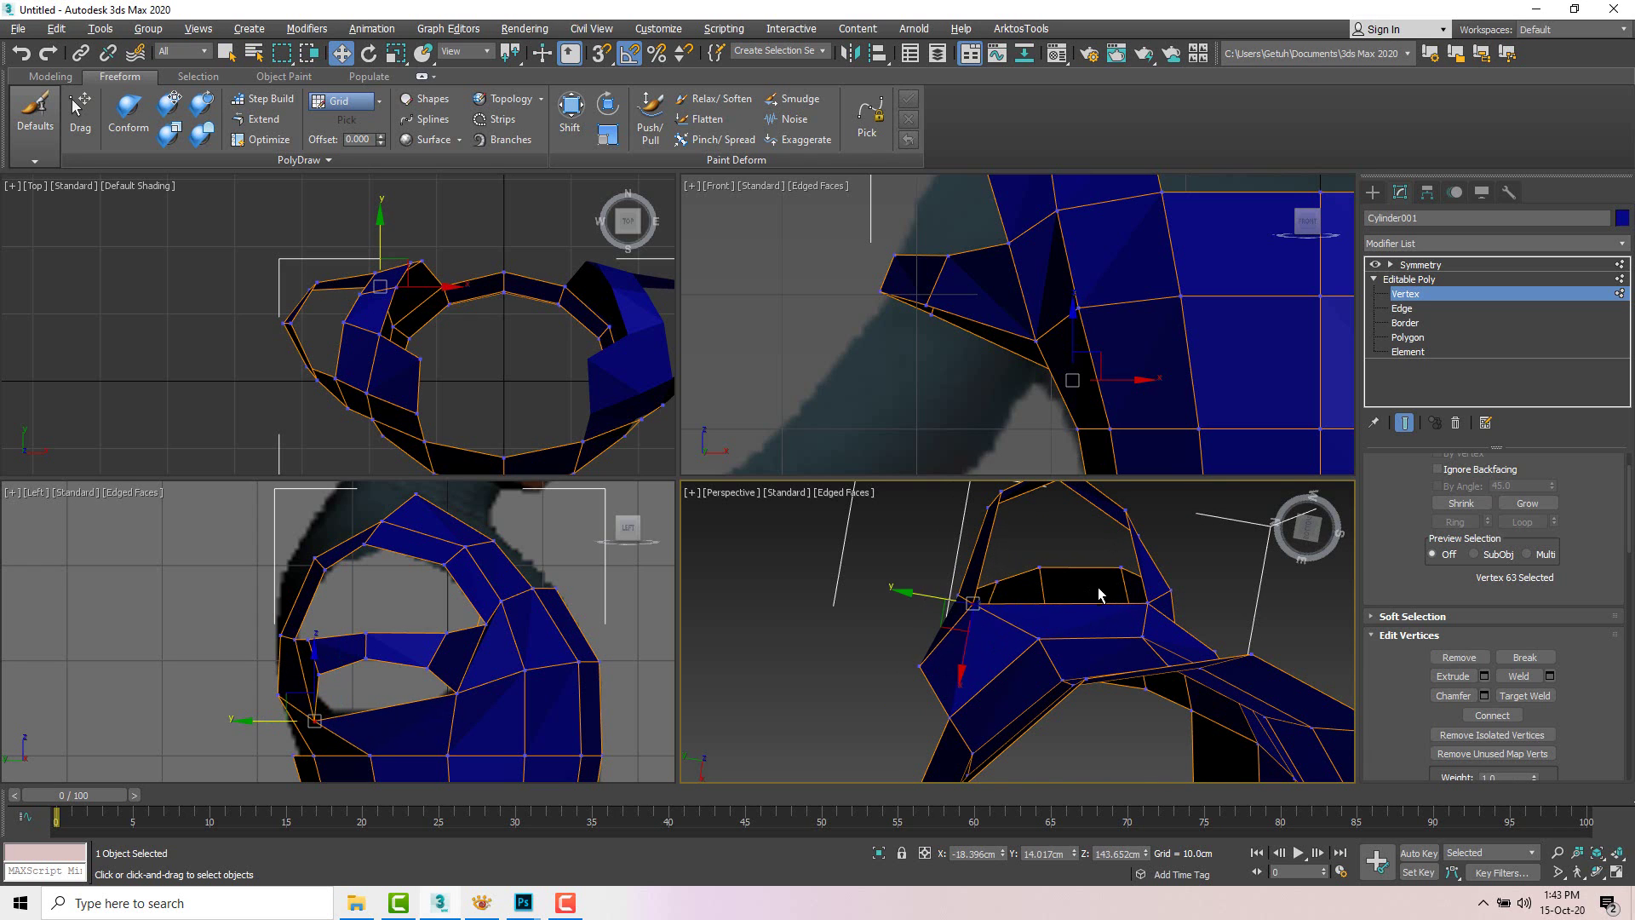
middle_click_drag(1099, 593, 1044, 656, "alt")
left_click(1029, 670)
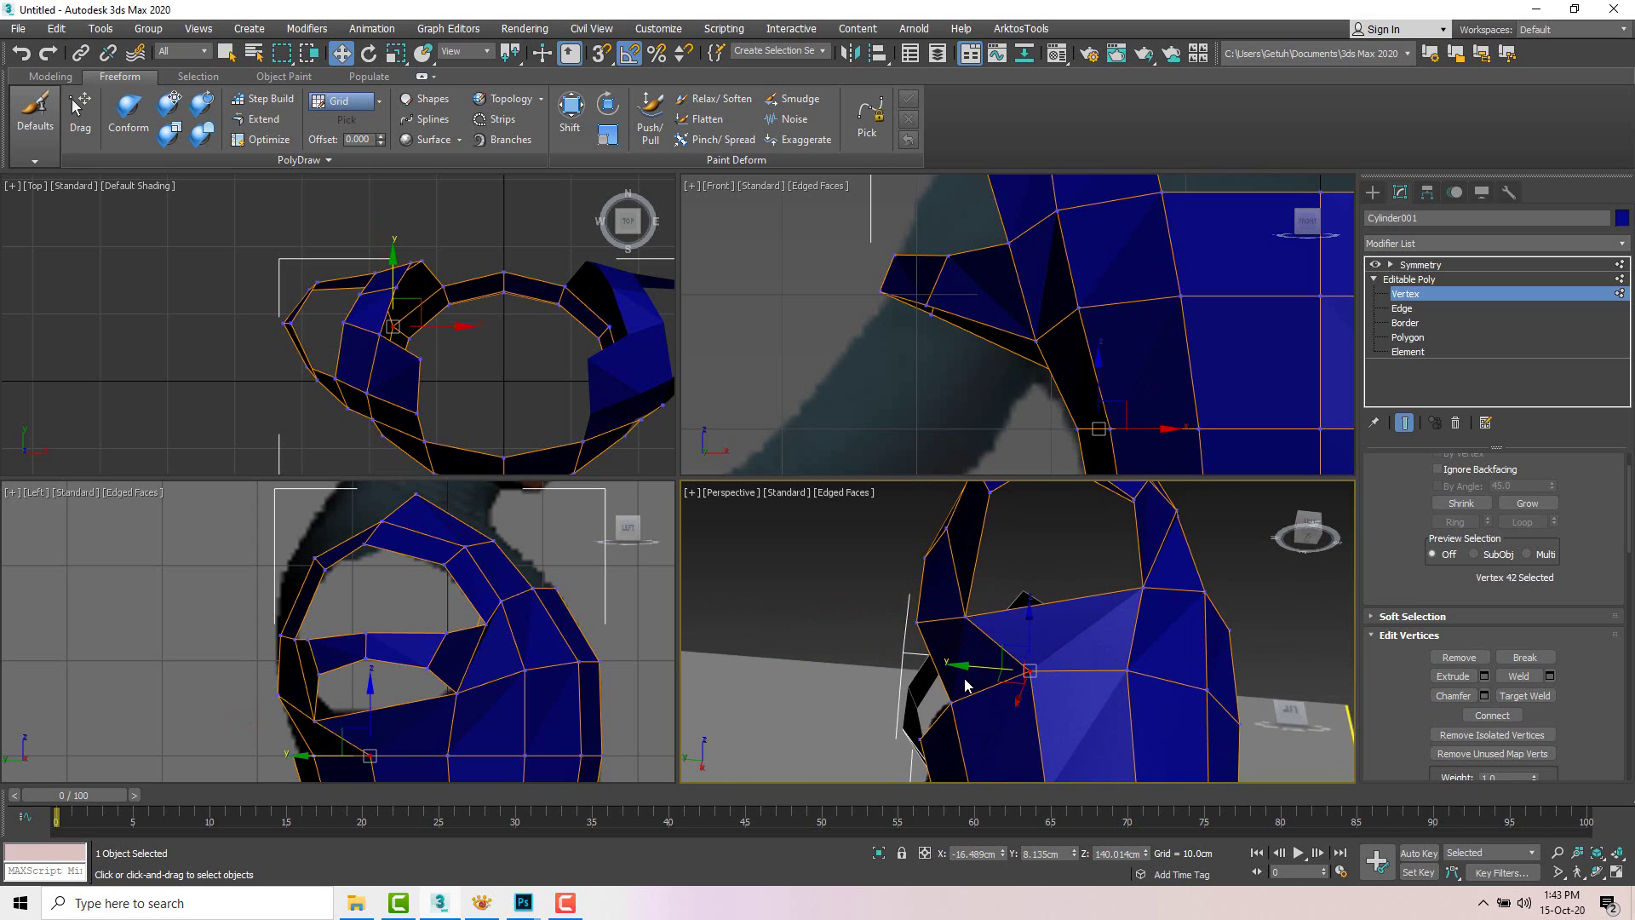
left_click_drag(971, 669, 945, 668)
middle_click_drag(945, 668, 1007, 647, "alt")
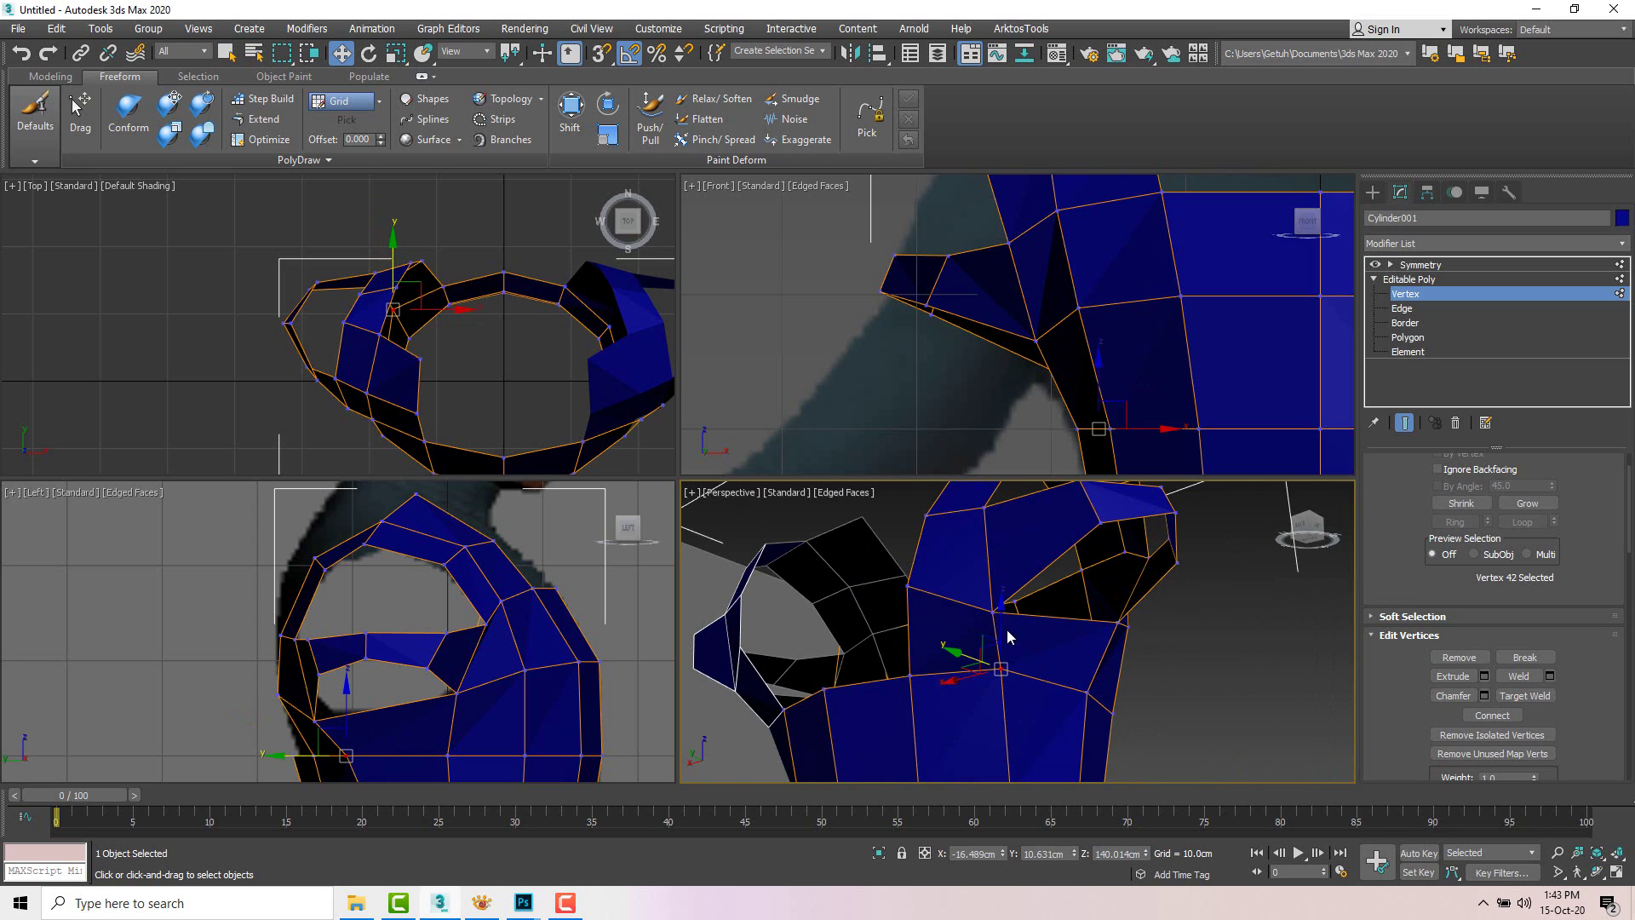
left_click_drag(1008, 648, 1003, 641)
mouse_move(1004, 640)
middle_mouse_down("alt")
mouse_move(969, 605)
mouse_move(1003, 621)
mouse_move(1008, 647)
mouse_move(1006, 615)
middle_mouse_up("alt")
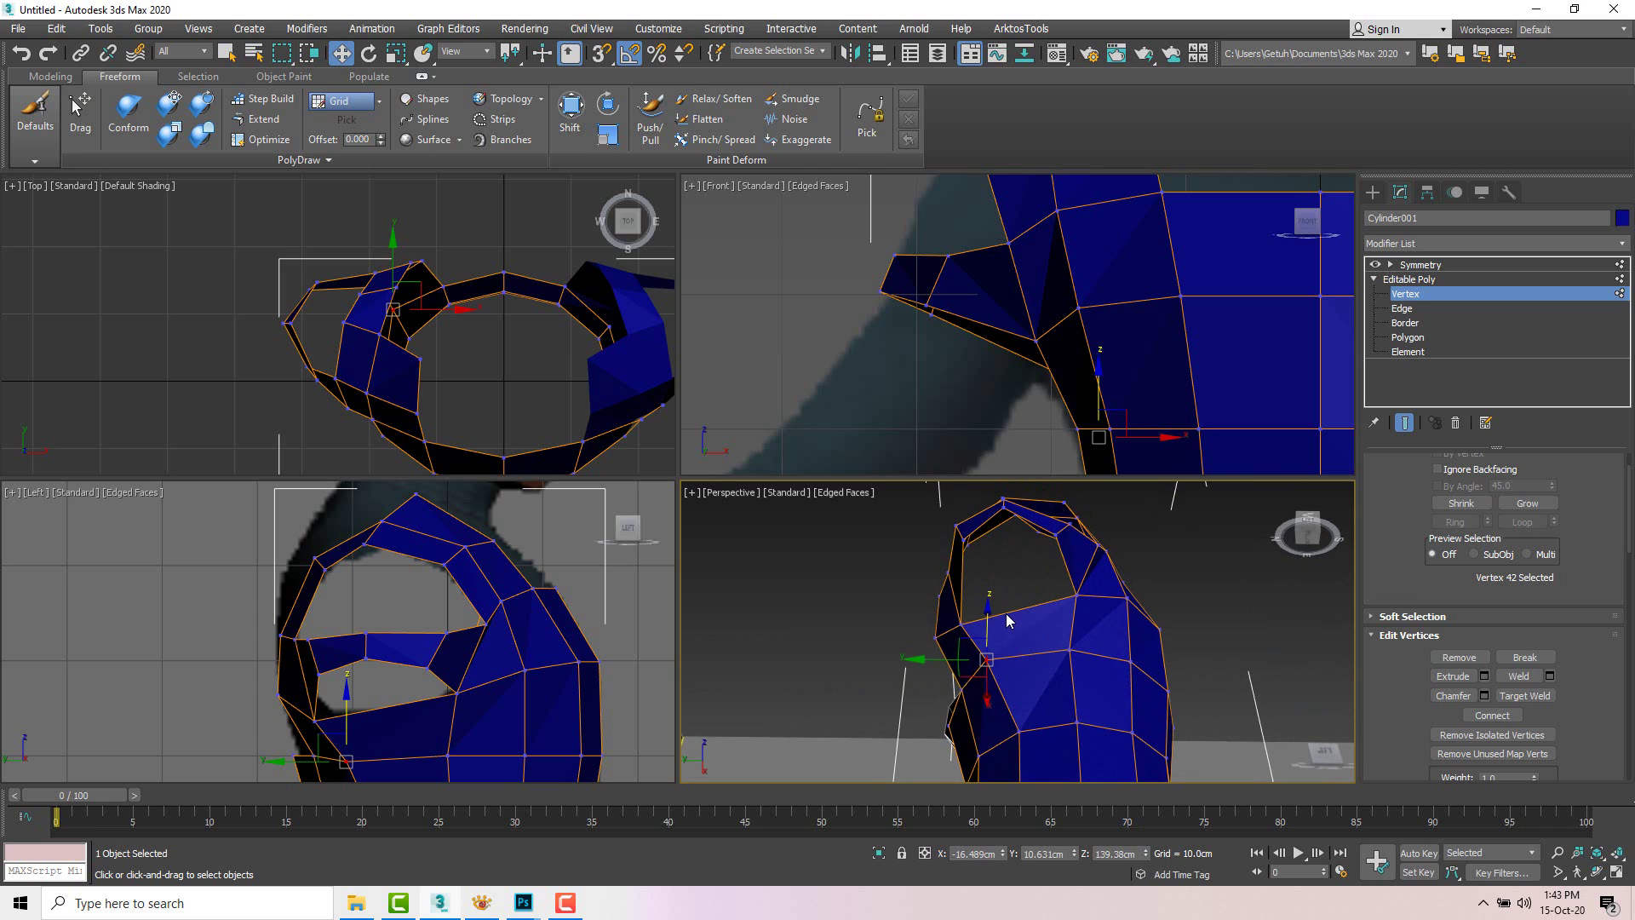
Step: Move the neighbouring back vertex to Y about 15.9 cm and the vertex on the armhole's rear rim to Y about 17.3 cm
left_click(969, 690)
middle_click_drag(978, 688, 971, 648, "alt")
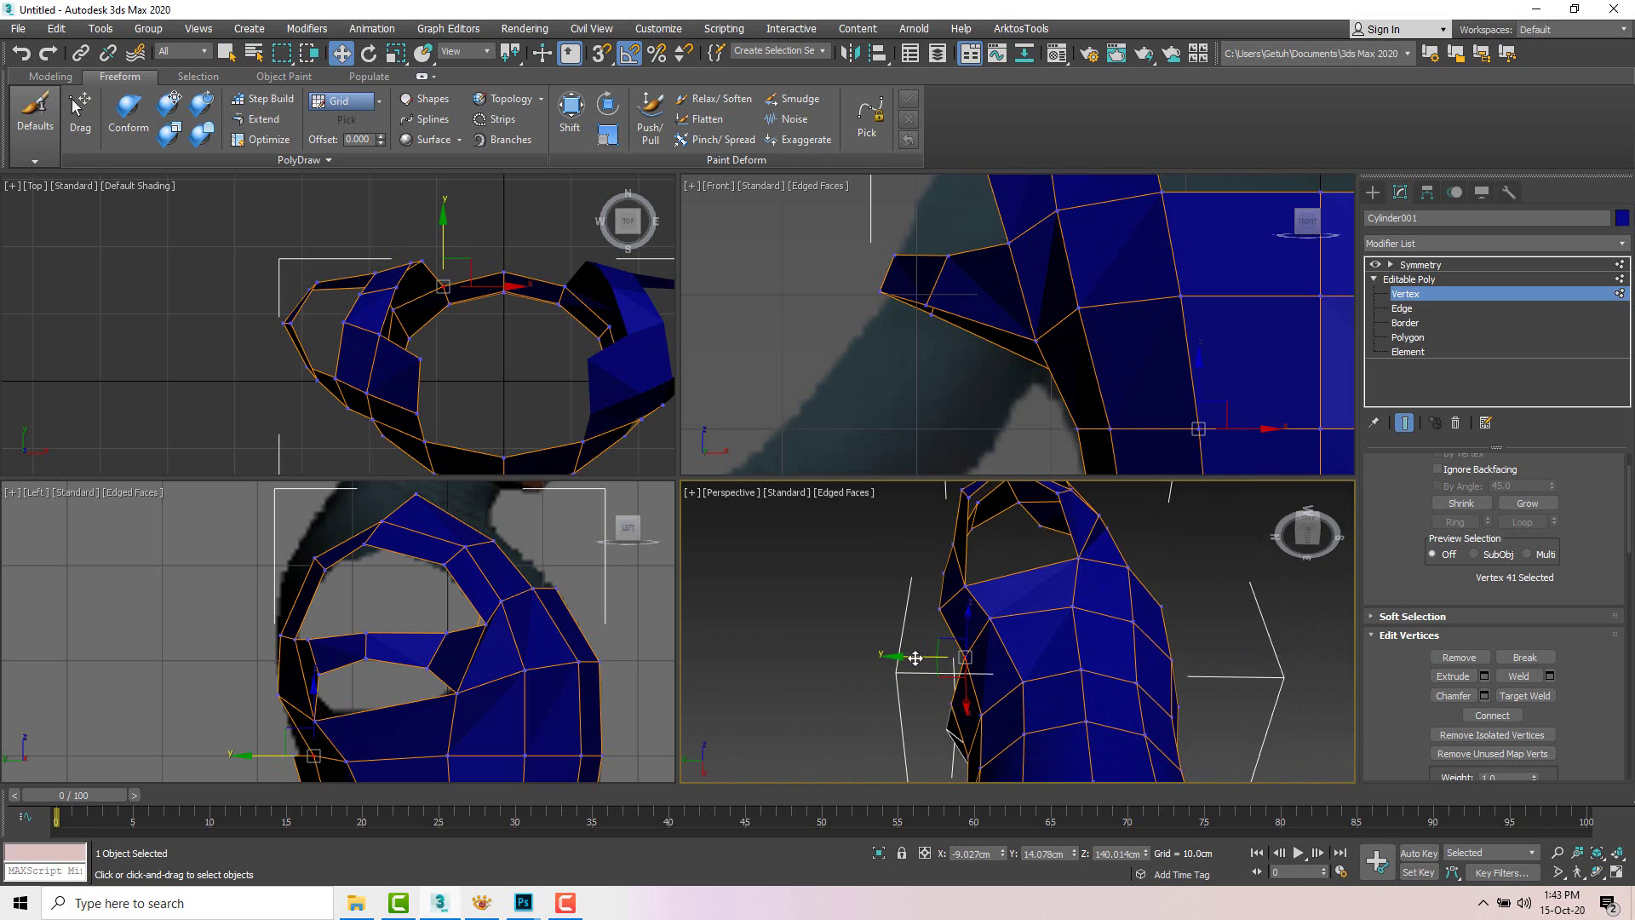
left_click_drag(916, 658, 902, 659)
middle_click_drag(1137, 630, 1093, 599, "alt")
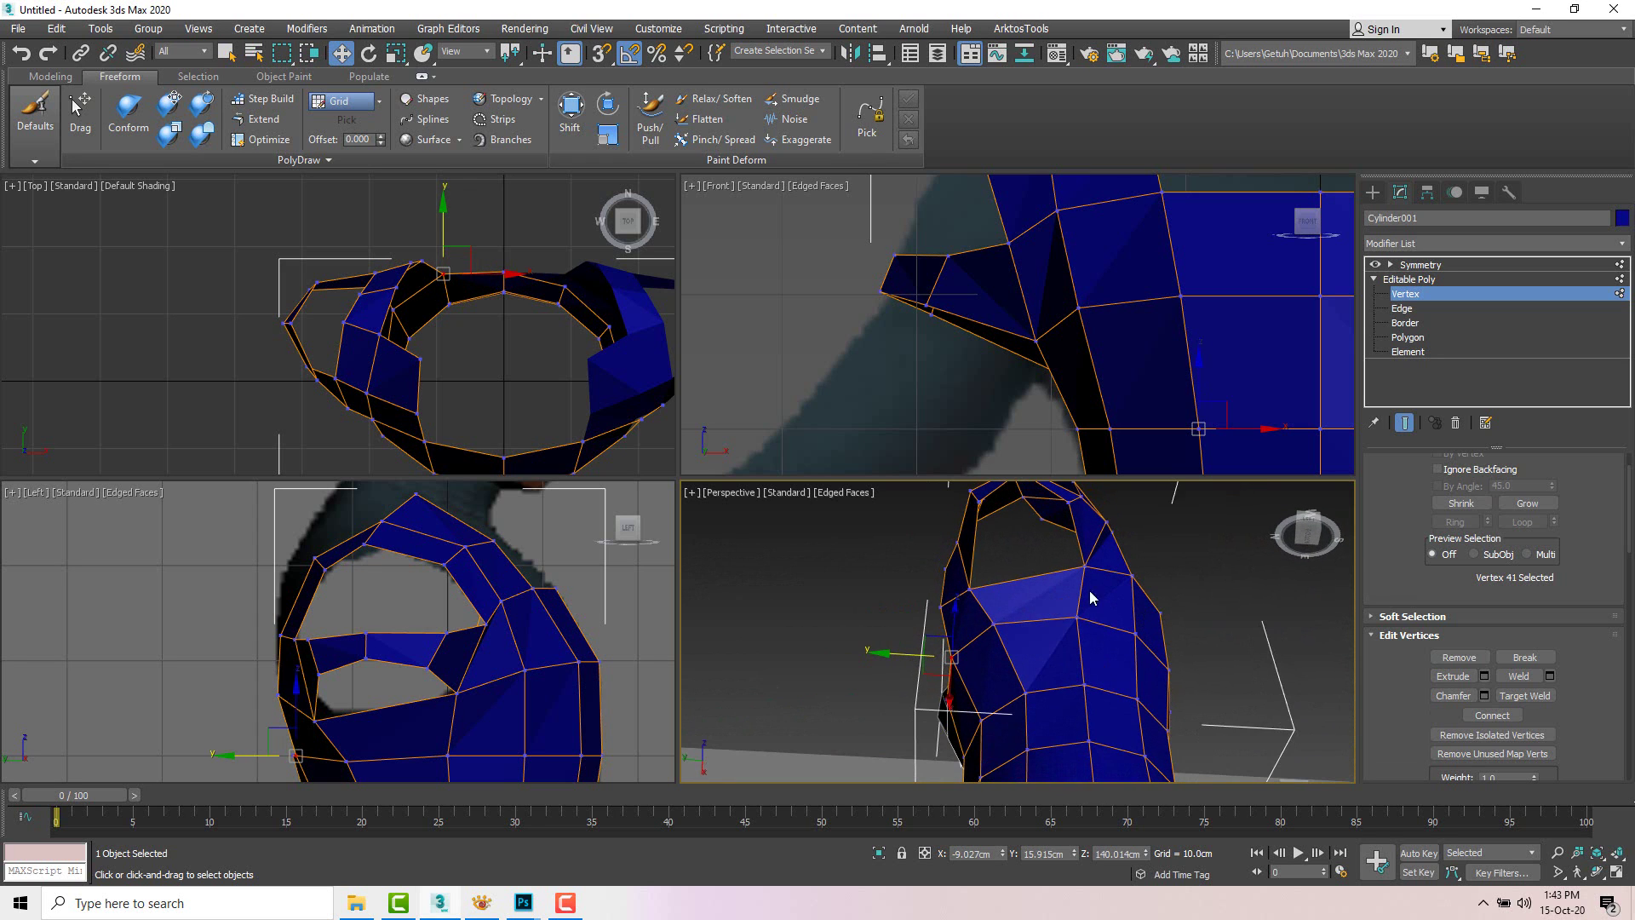
left_click(962, 550)
middle_click_drag(962, 550, 945, 589, "alt")
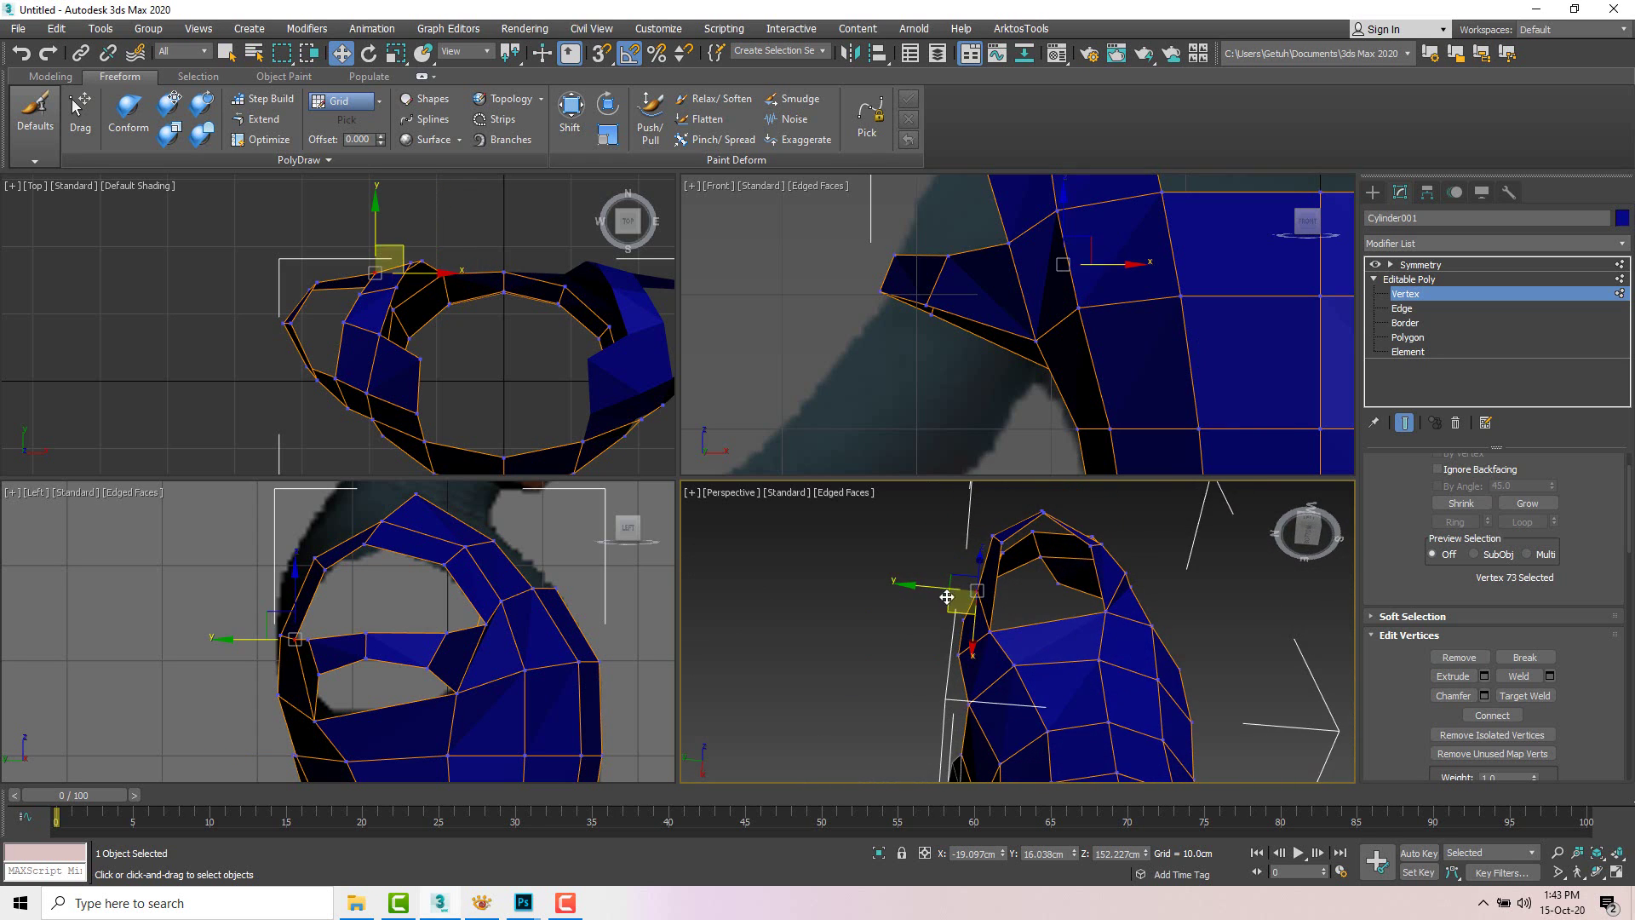
left_click_drag(940, 586, 925, 586)
middle_click_drag(1054, 600, 1025, 685, "alt")
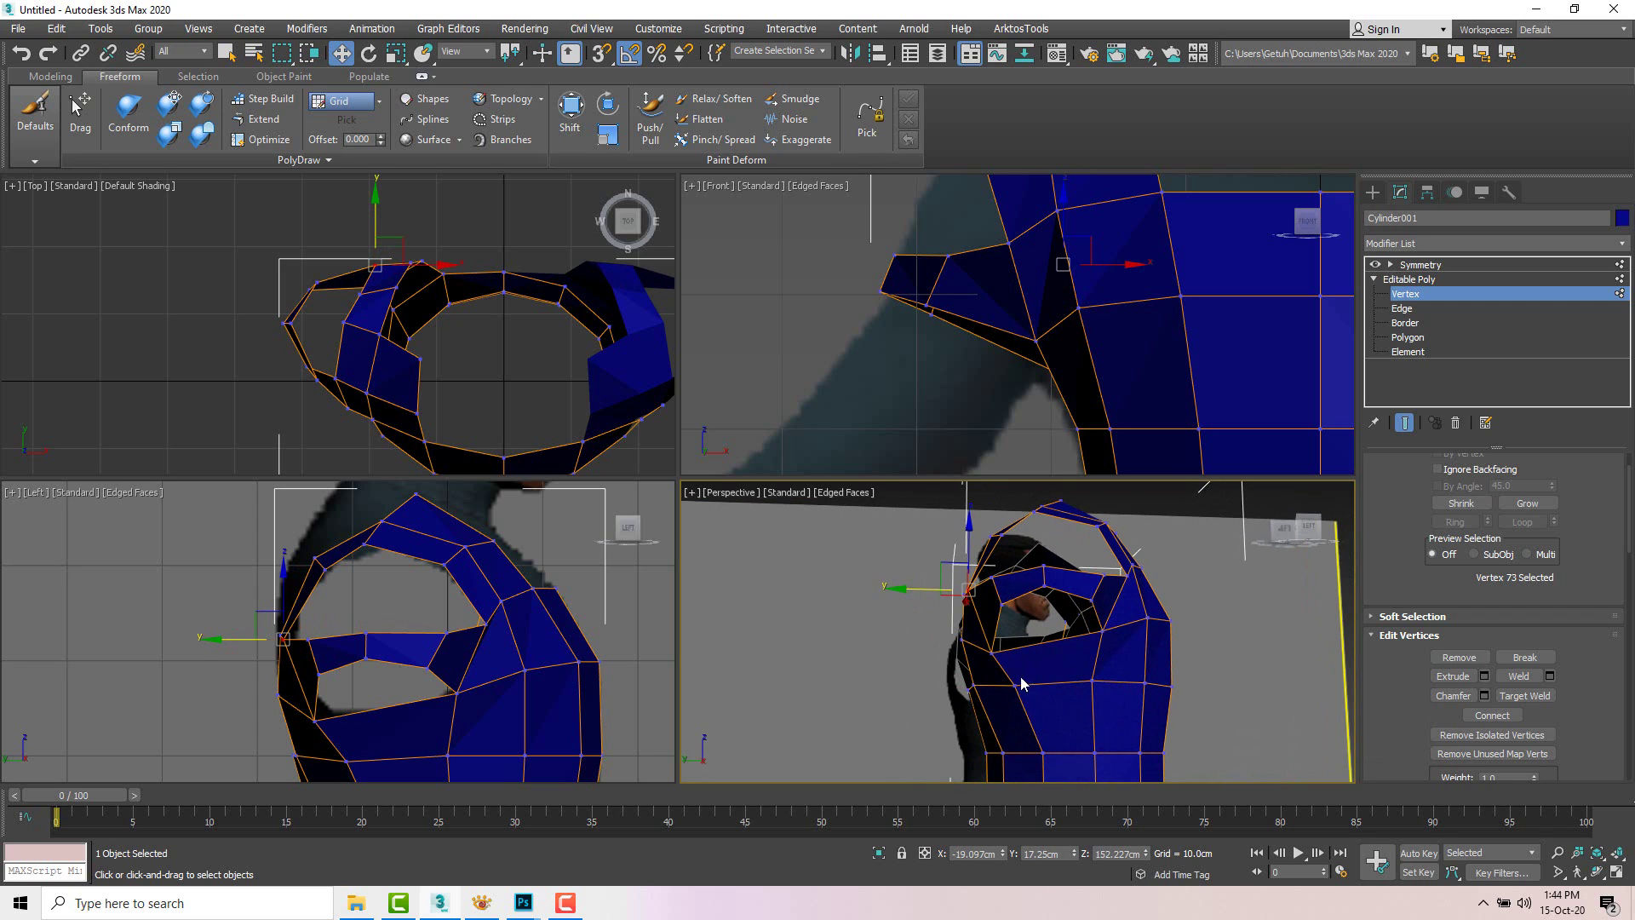
Step: Shift the torso's side vertex below the armhole slightly back to Y about 7.4 cm, Z about 130.1 cm
middle_click_drag(478, 685, 463, 639)
scroll(436, 620, "down", 2)
scroll(383, 674, "down", 3)
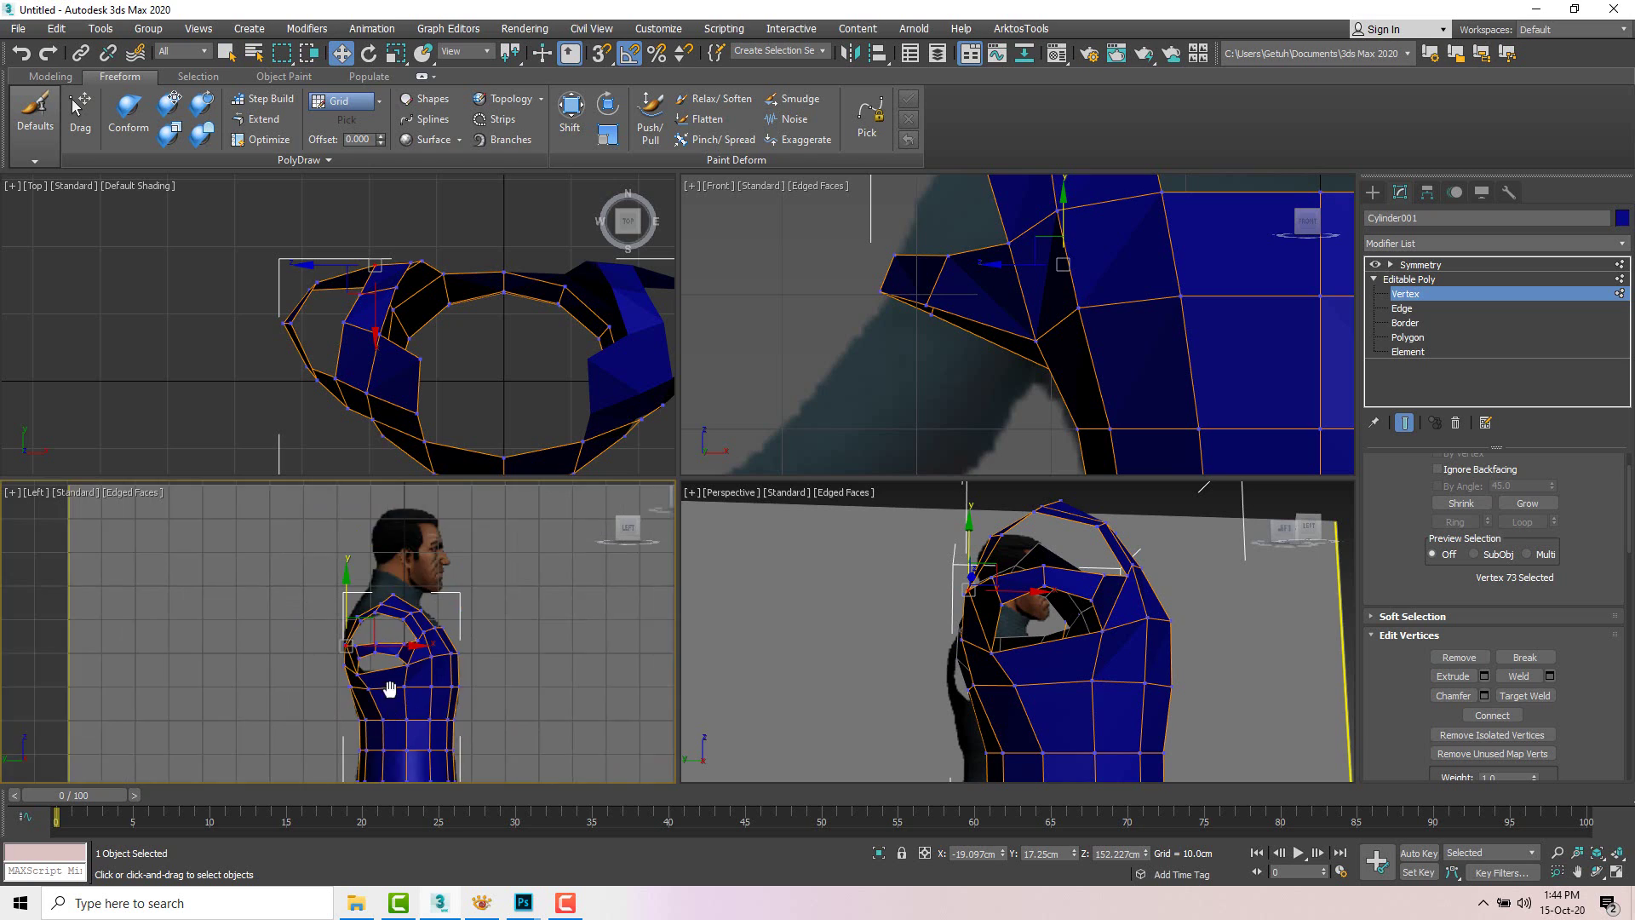
scroll(383, 662, "up", 2)
left_click(382, 672)
left_click_drag(414, 671, 406, 672)
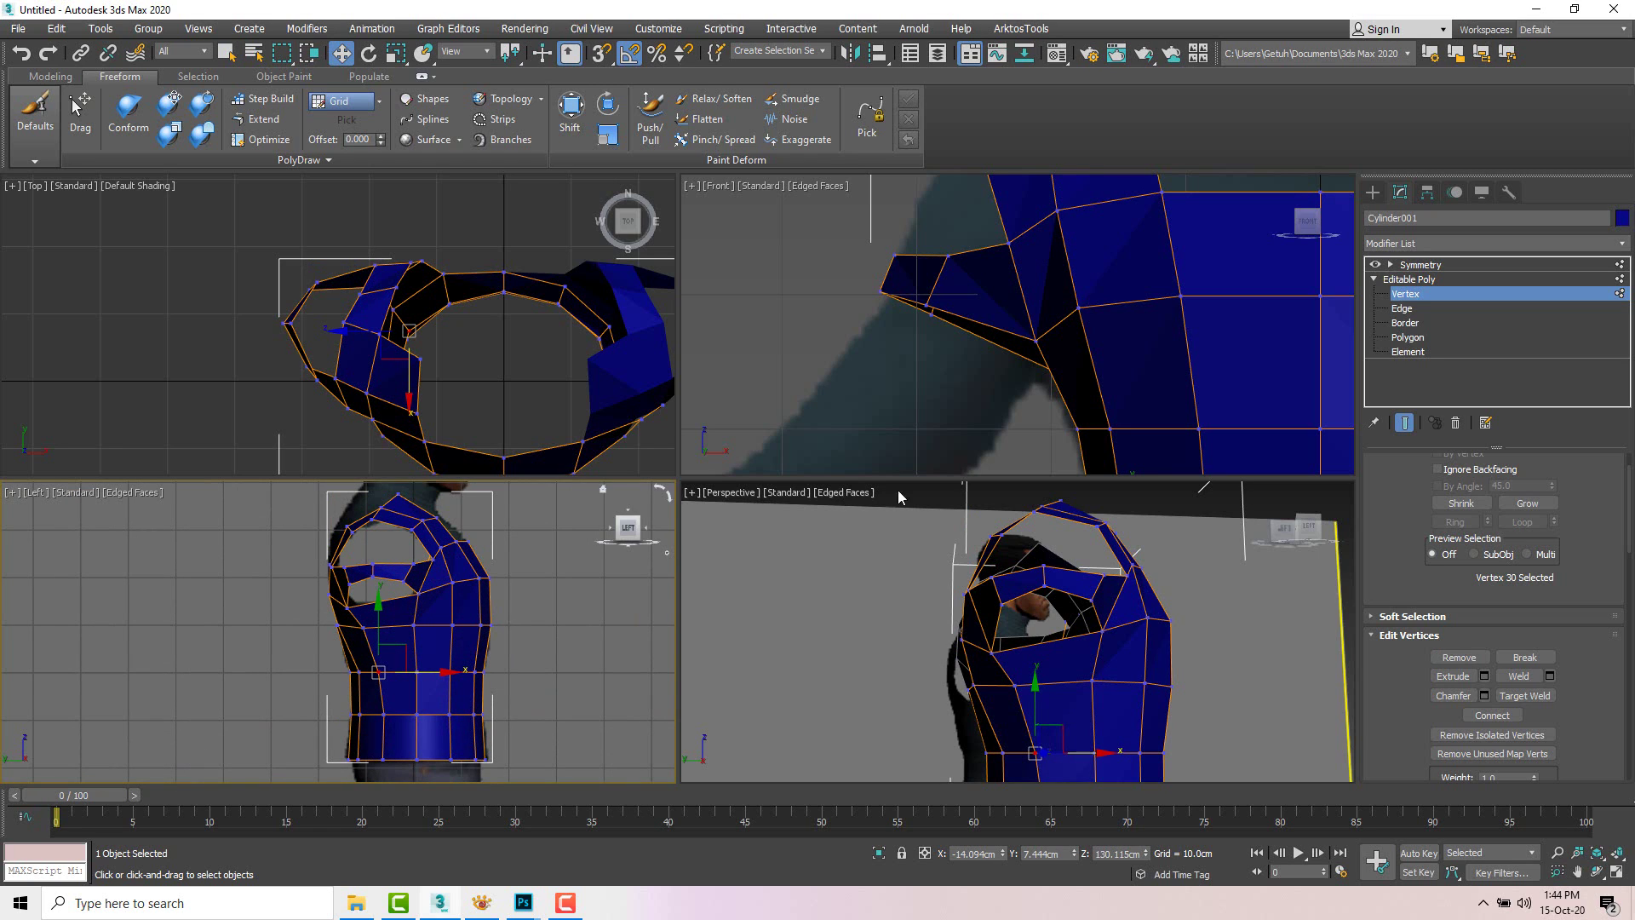
Step: Shift the strip's lower front outer vertex slightly forward to Y about 1.8 cm
middle_click_drag(1046, 616, 1051, 564, "alt")
scroll(1051, 564, "up", 5)
left_click(1044, 623)
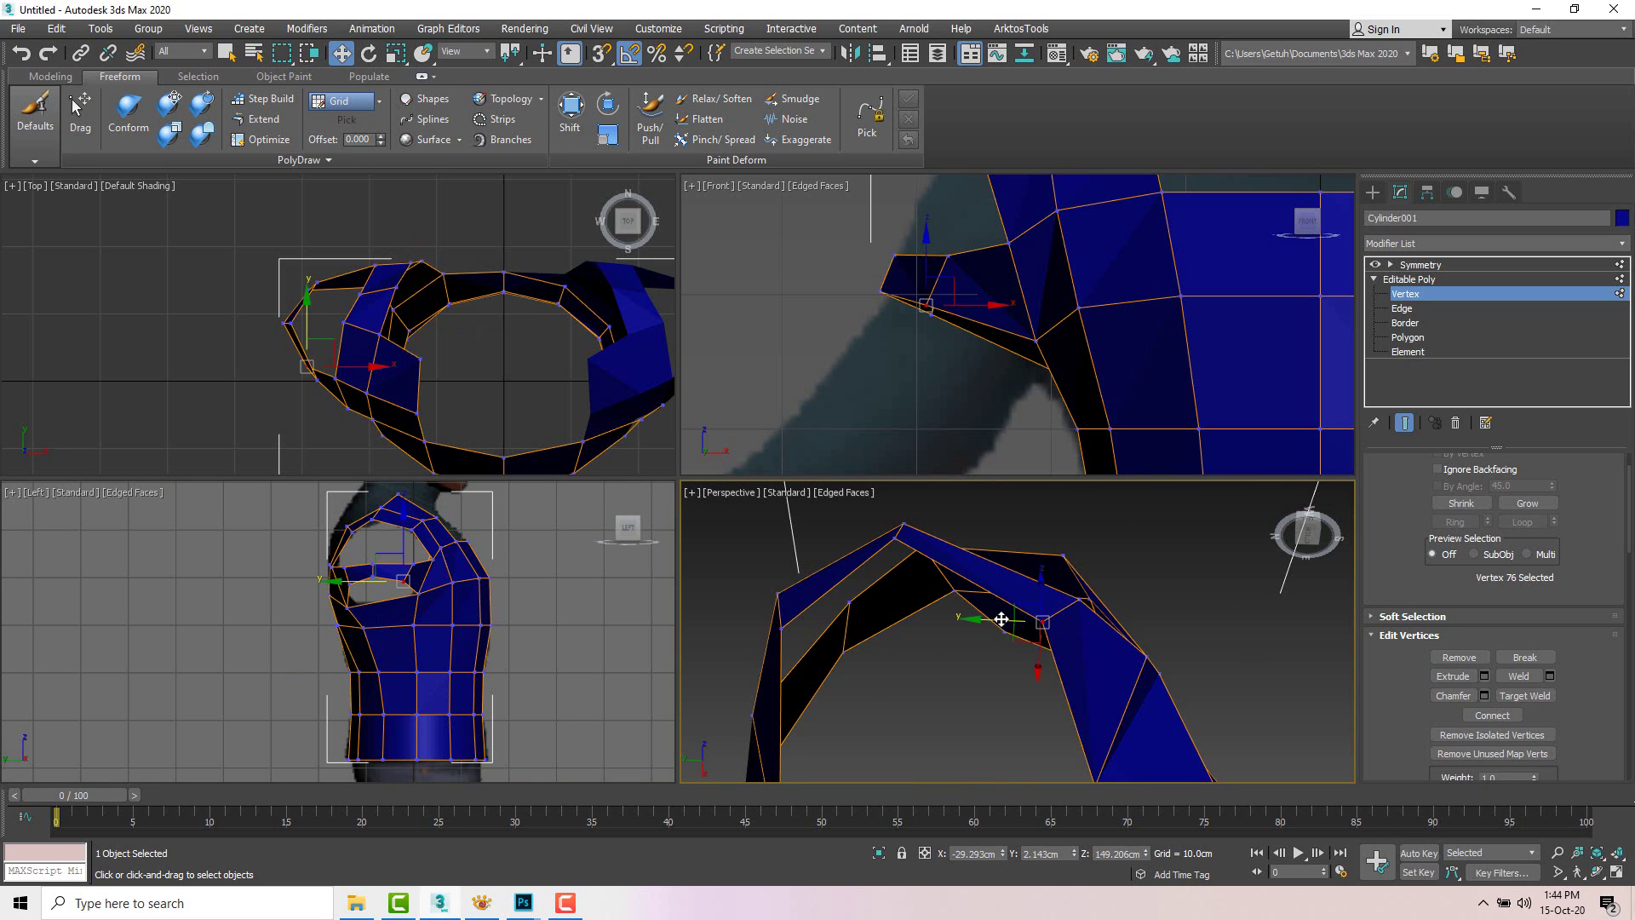
left_click_drag(1002, 619, 1015, 617)
middle_click_drag(1015, 617, 1073, 693, "alt")
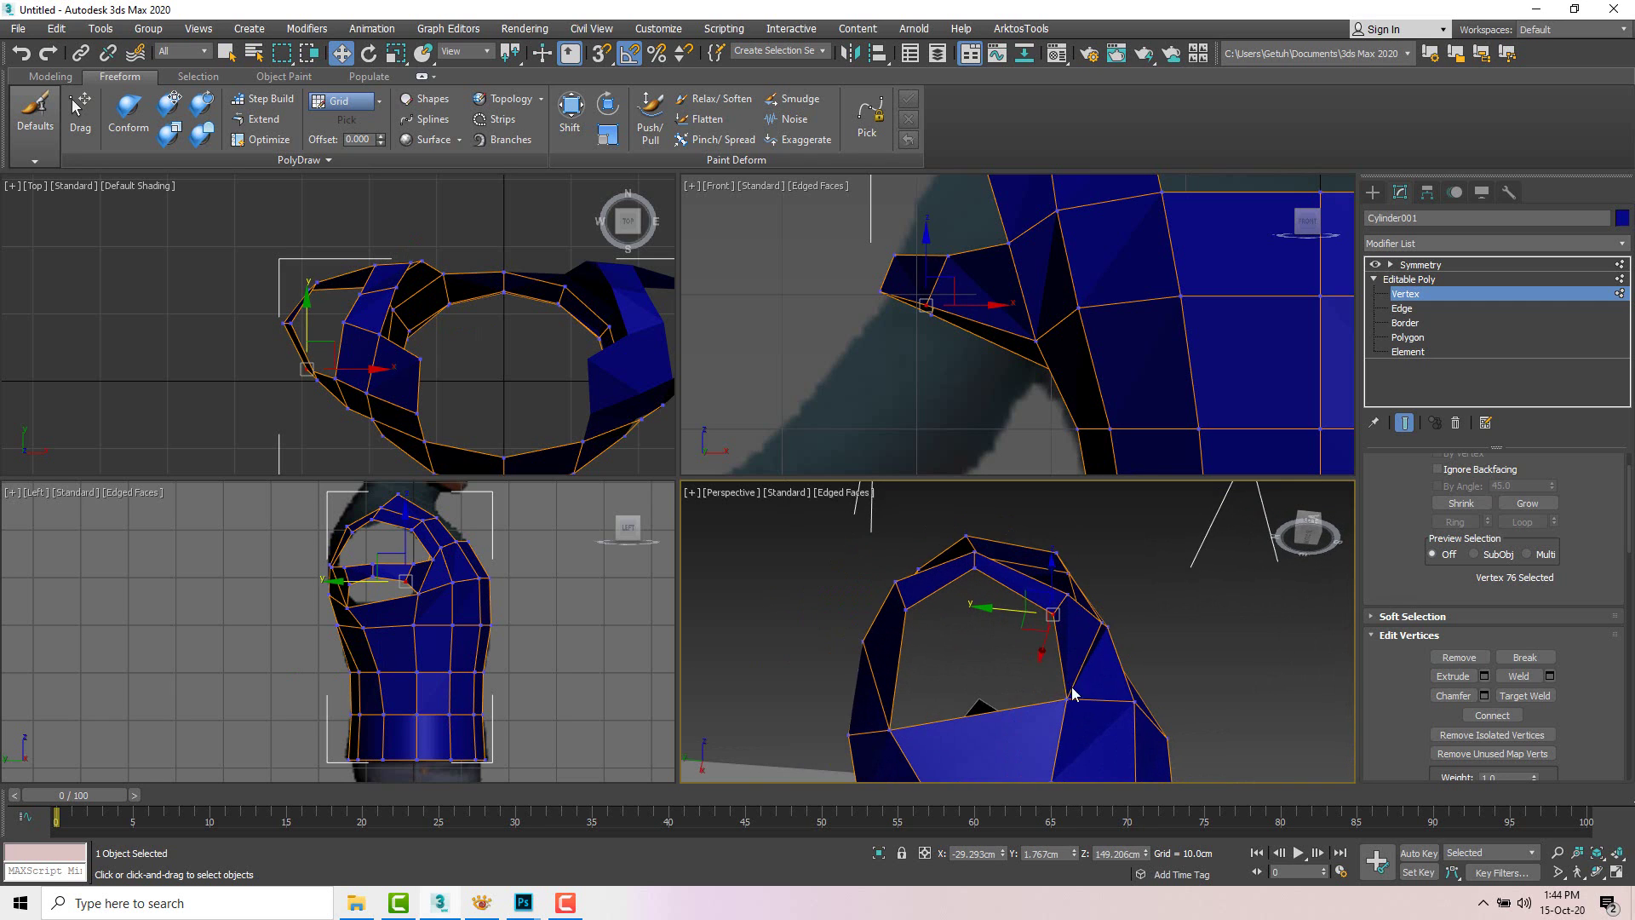
left_click(1062, 699)
scroll(1025, 643, "down", 6)
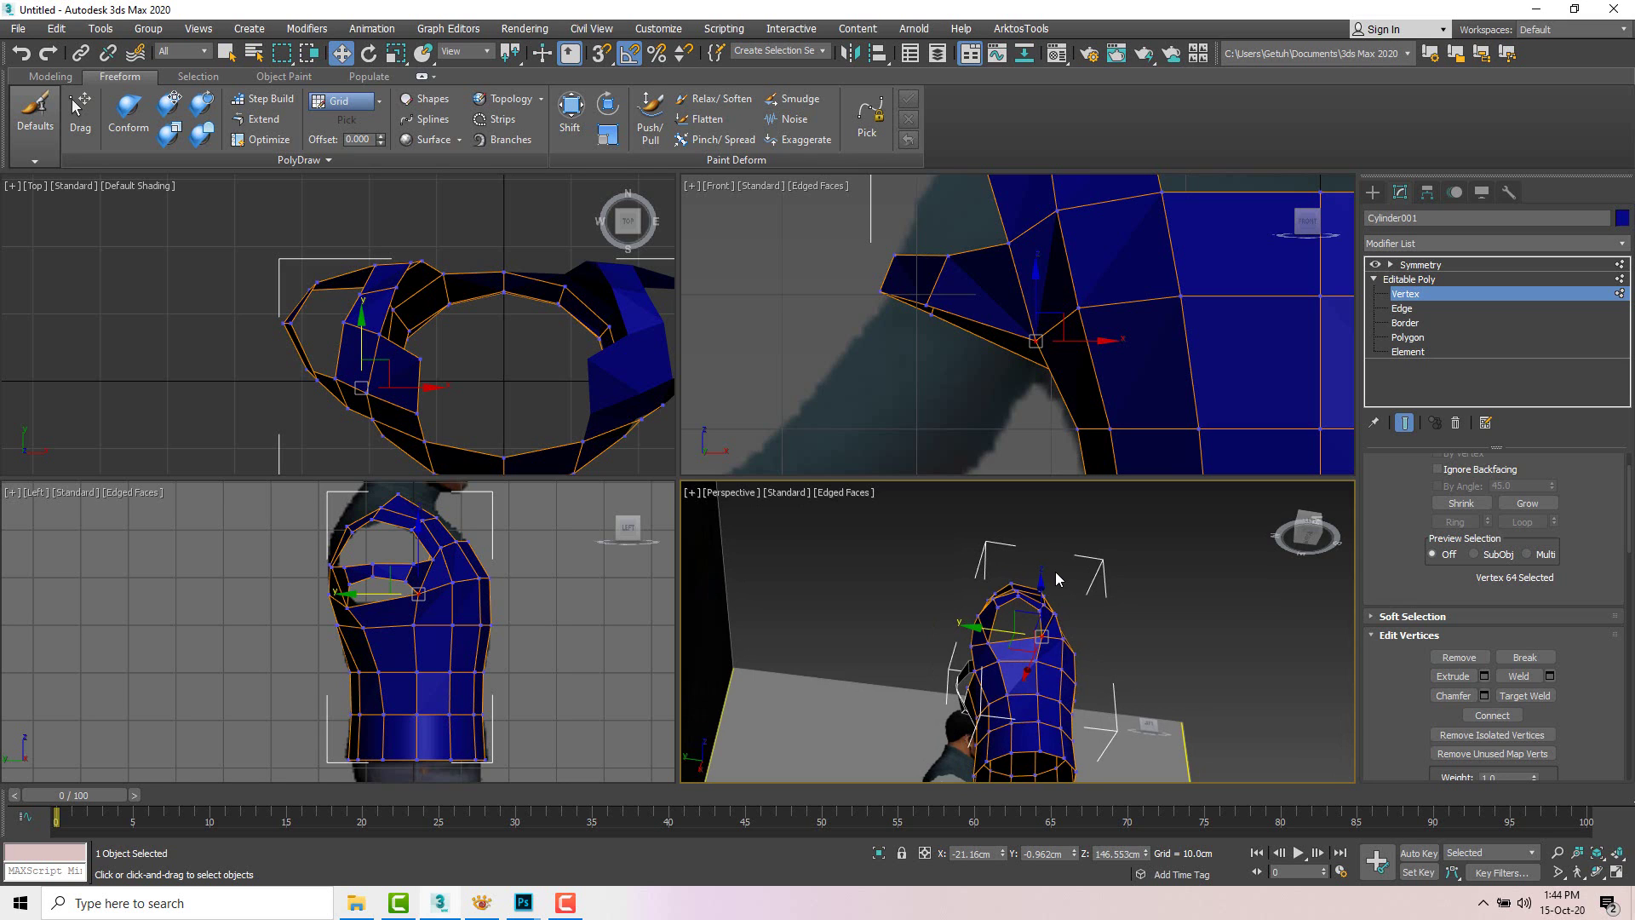
middle_click_drag(1055, 572, 1033, 694, "alt")
scroll(1027, 631, "up", 8)
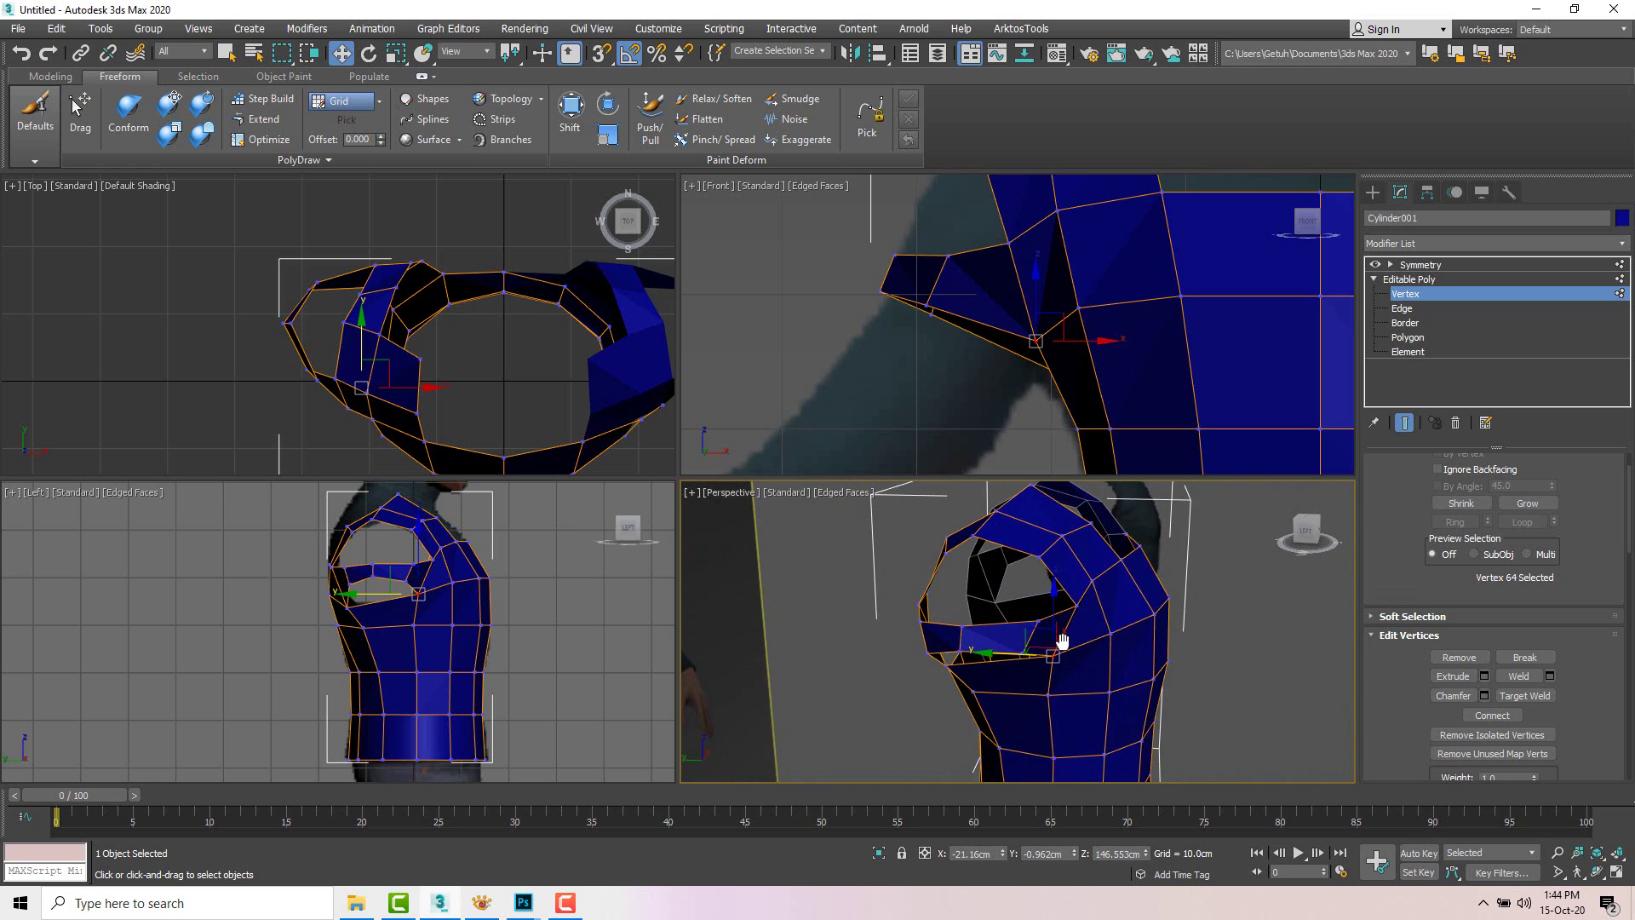
Step: Select the four edges along the armhole's upper rim and extrude them outward to X about -29.6 cm, Y about 8.6 cm
key("2")
left_click(1050, 582)
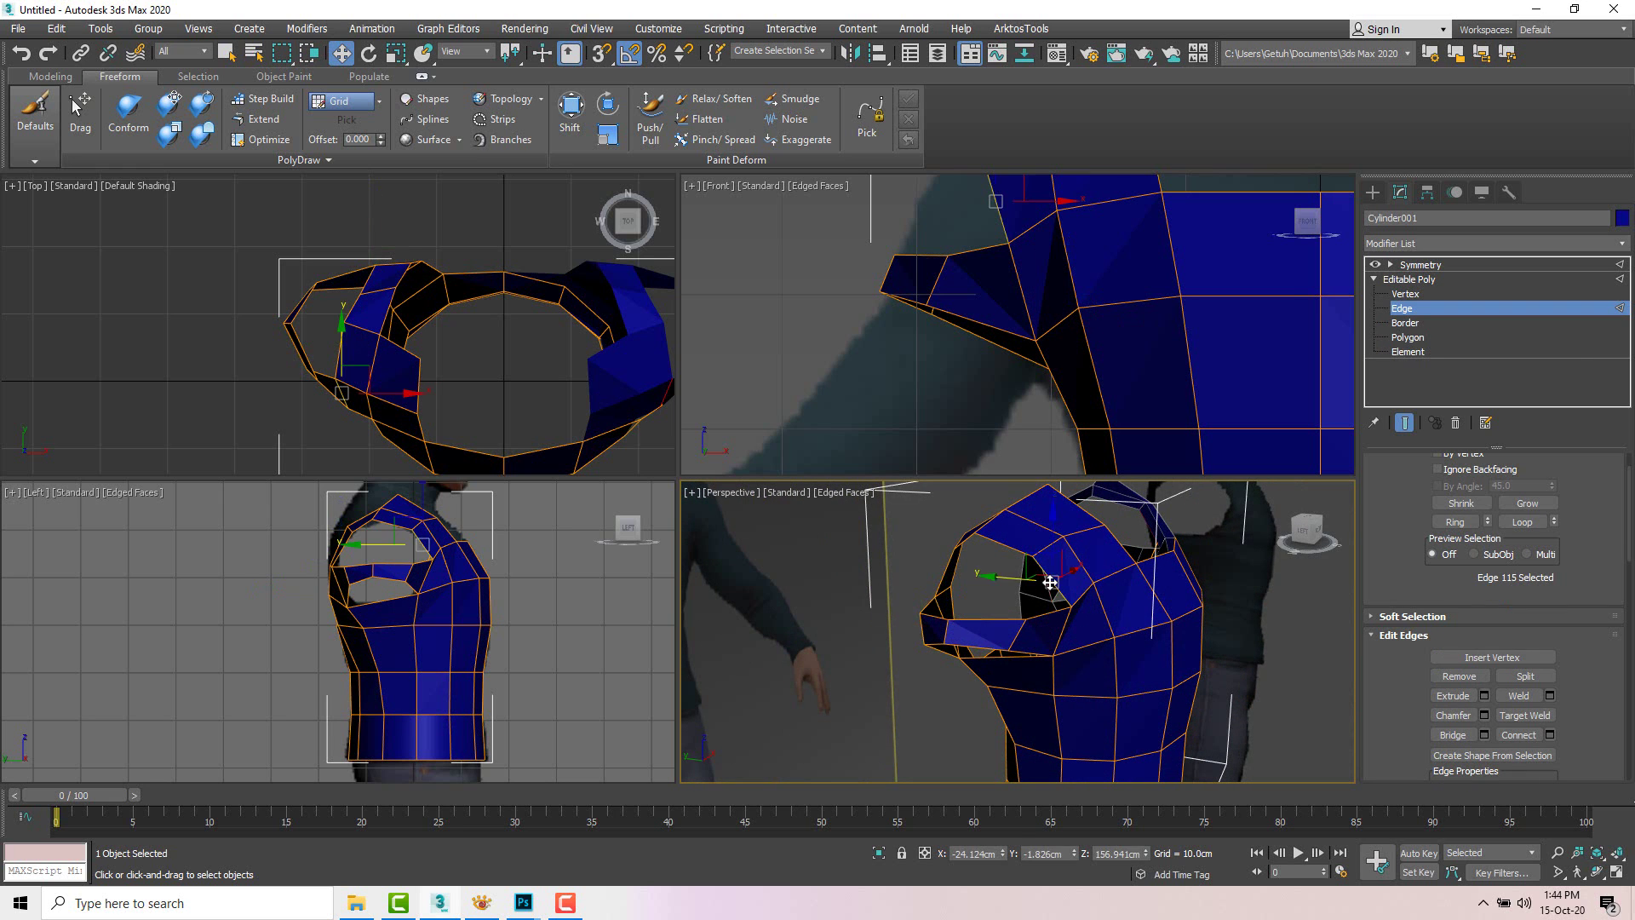
mouse_move(1054, 583)
middle_mouse_down("alt")
mouse_move(1084, 584)
mouse_move(1037, 602)
mouse_move(1054, 607)
middle_mouse_up("alt")
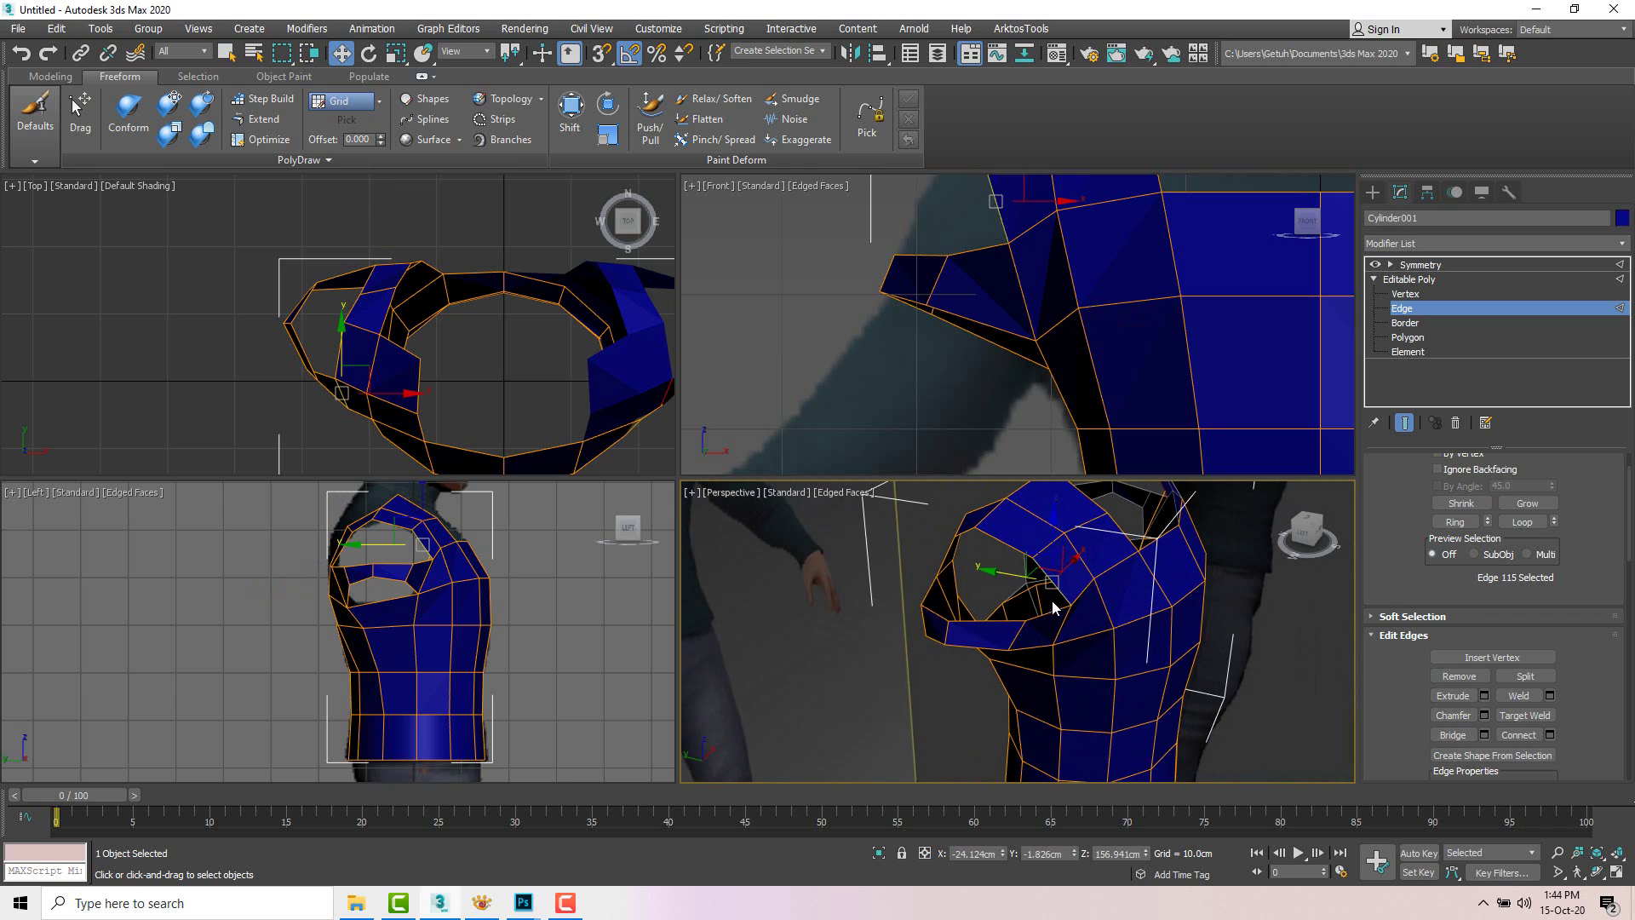
left_click(1004, 547, "ctrl")
mouse_move(963, 556)
middle_mouse_down("alt")
mouse_move(994, 573)
mouse_move(969, 586)
middle_mouse_up("alt")
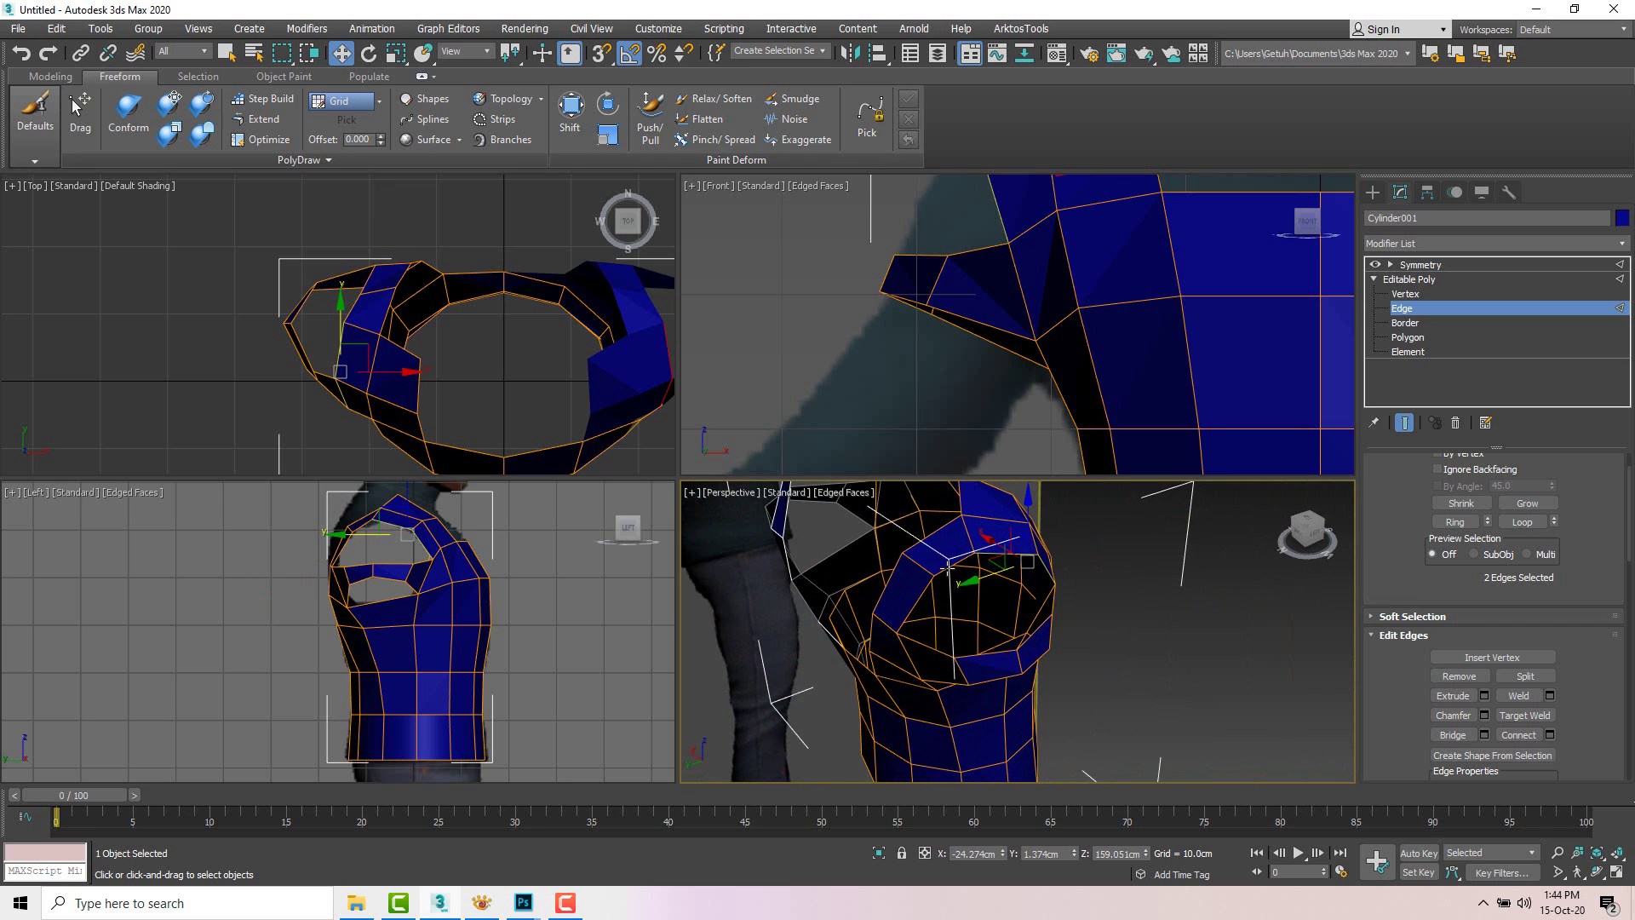
left_click(947, 567, "ctrl")
left_click(919, 601, "ctrl")
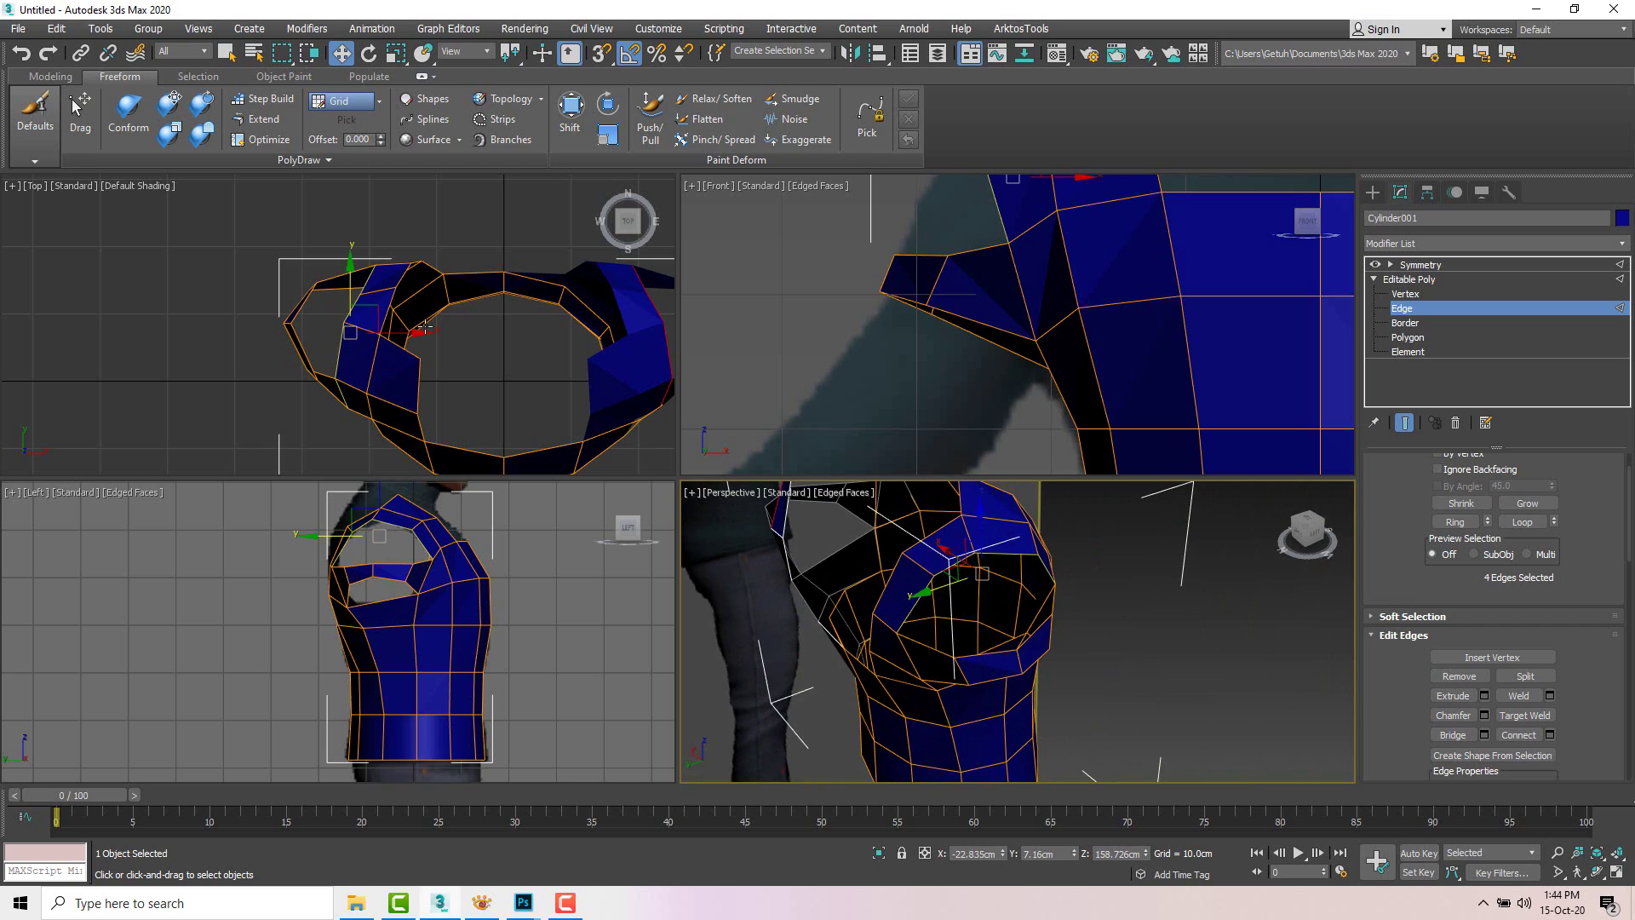
middle_click_drag(459, 315, 468, 316)
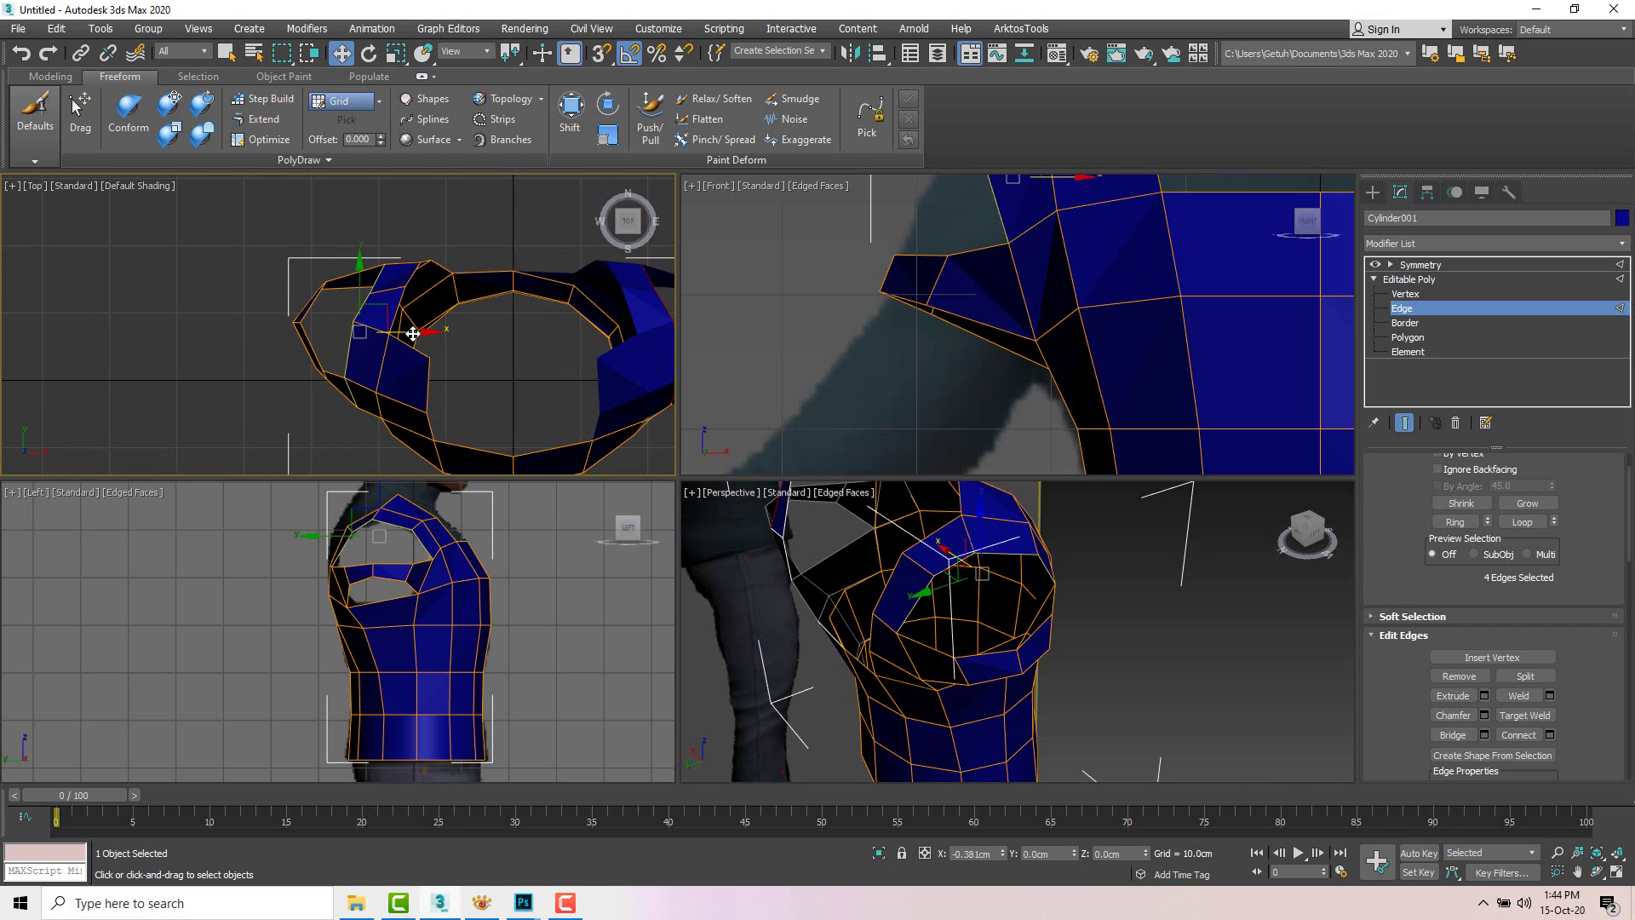
left_click_drag(413, 334, 362, 313, "shift")
scroll(342, 306, "down", 2)
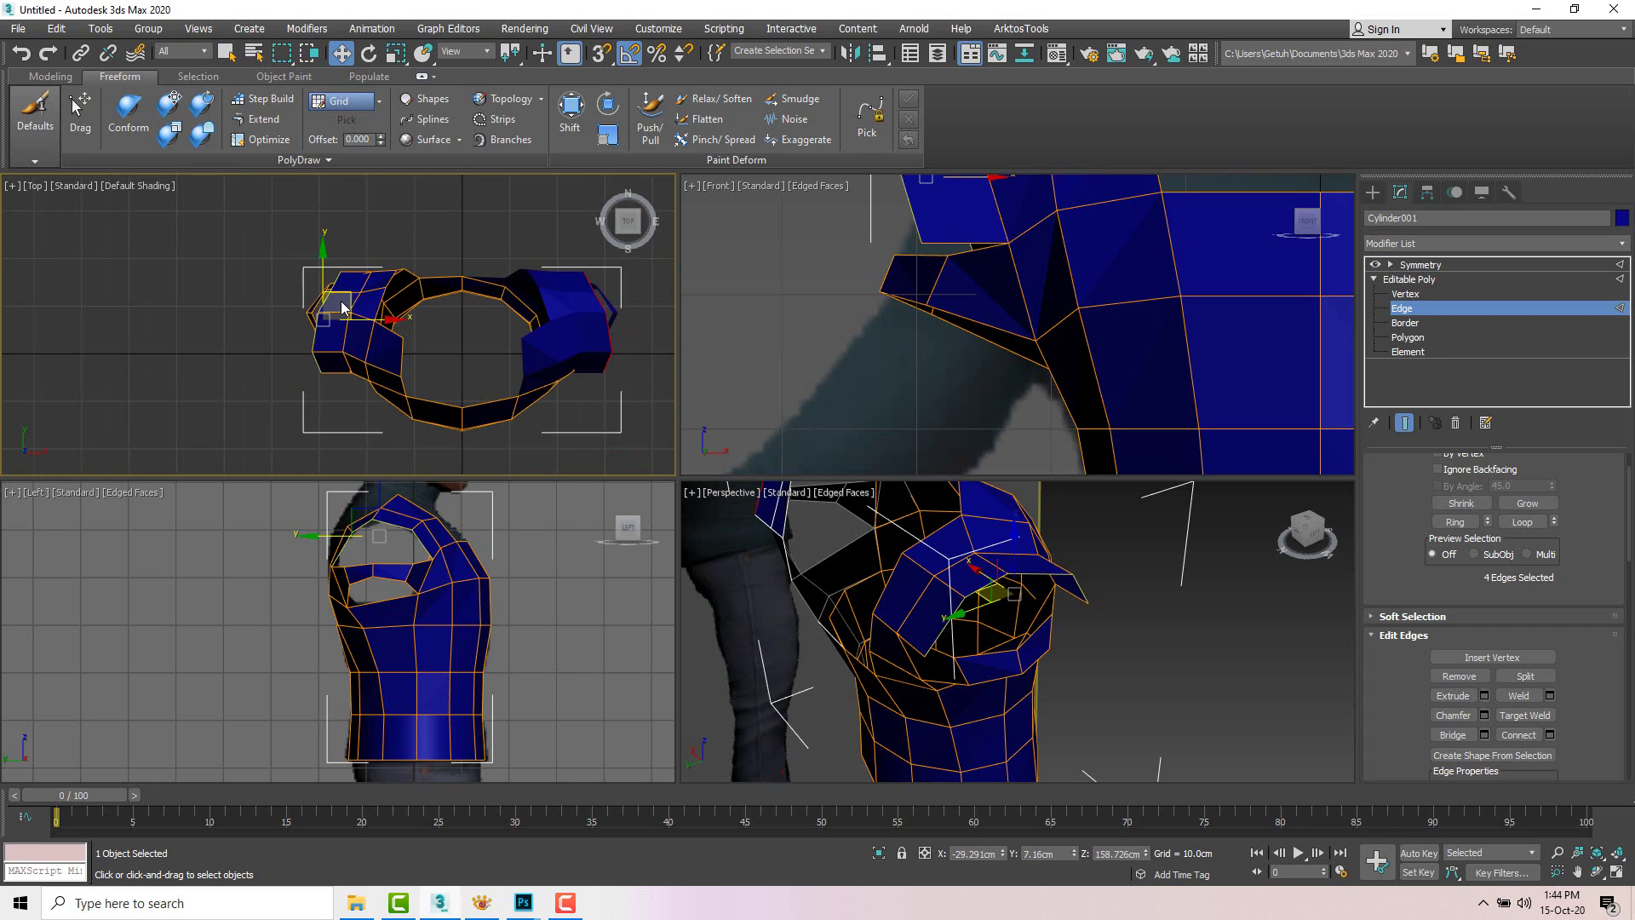
scroll(333, 304, "up", 2)
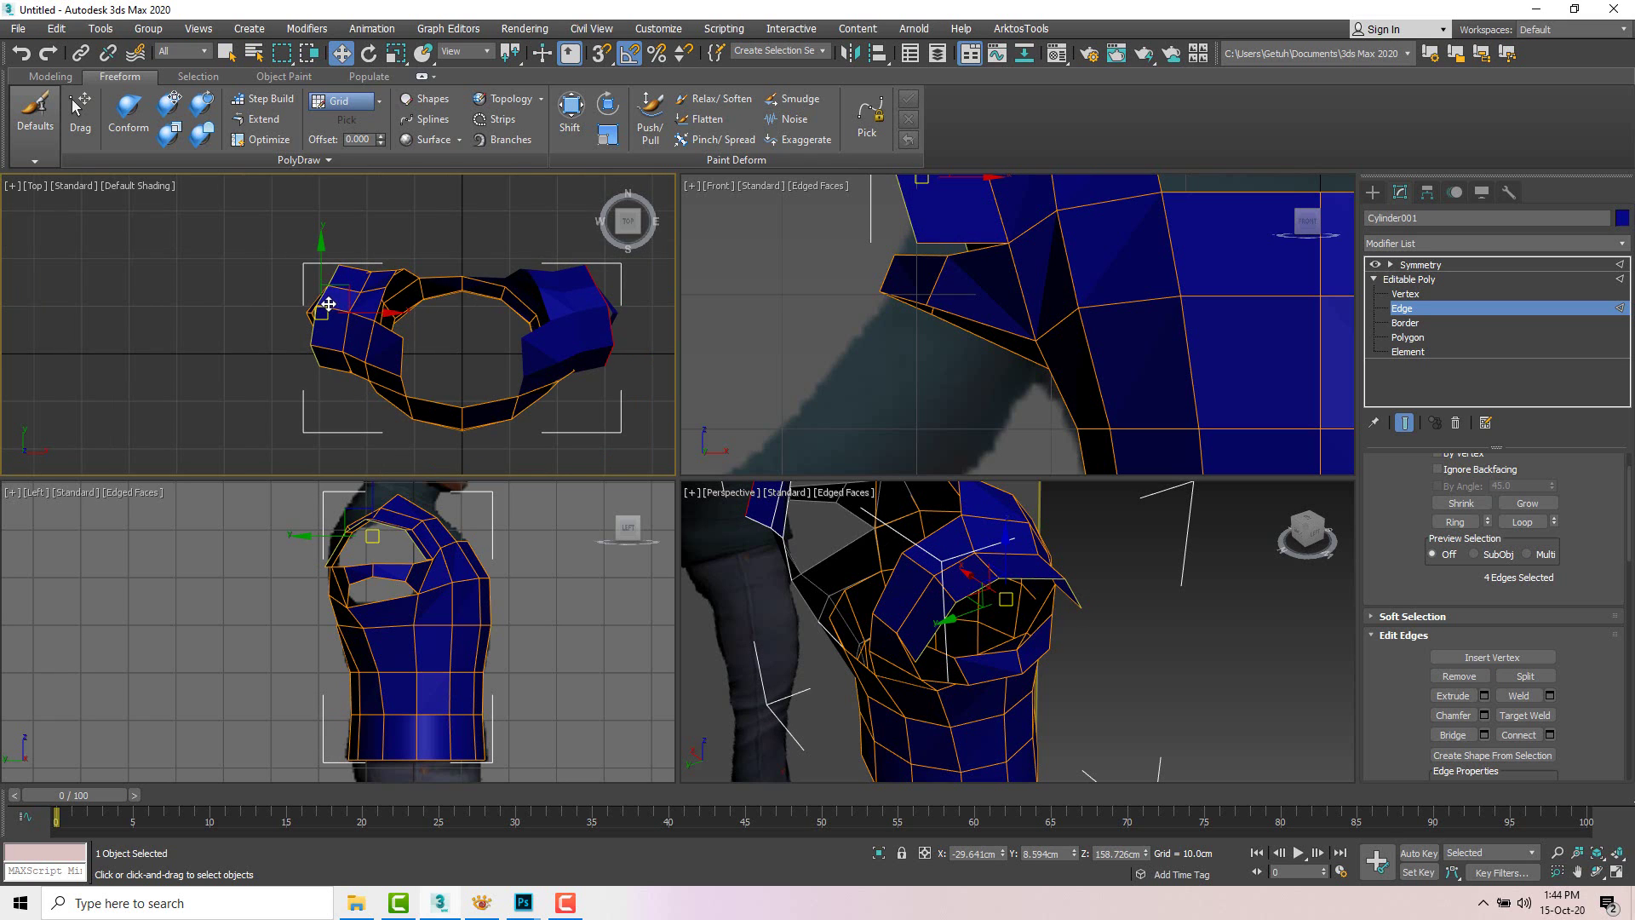
Step: Scale down the extruded shoulder edges in the top view and shift them about 1.3 cm inward
key("e")
key("r")
left_click_drag(327, 309, 327, 364)
key("w")
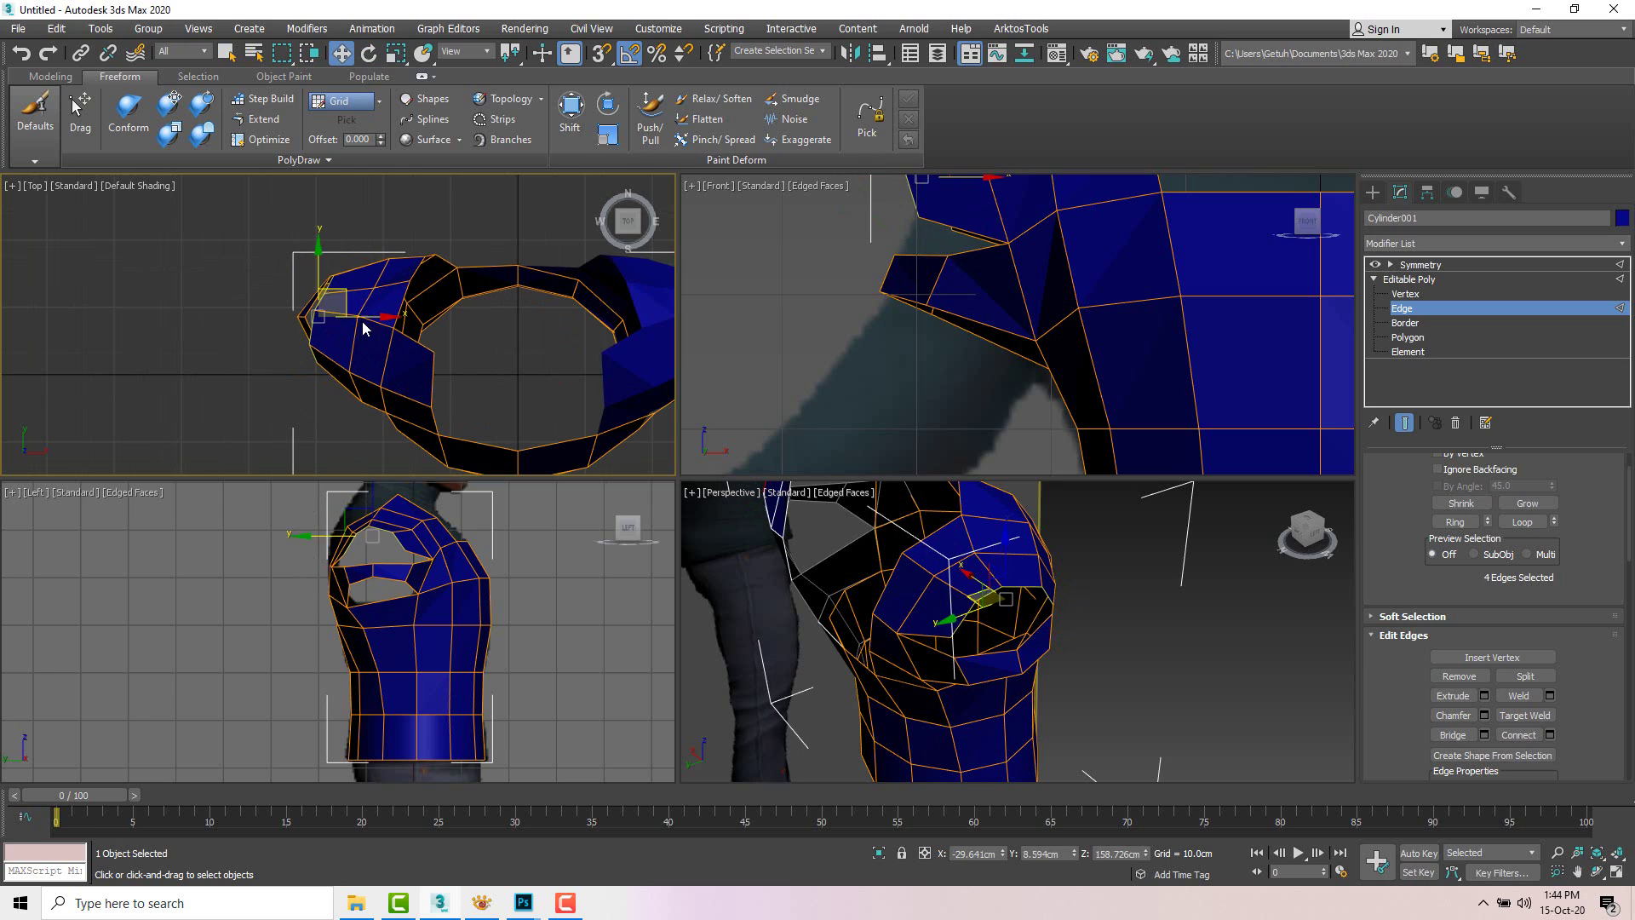
left_click_drag(346, 299, 353, 300)
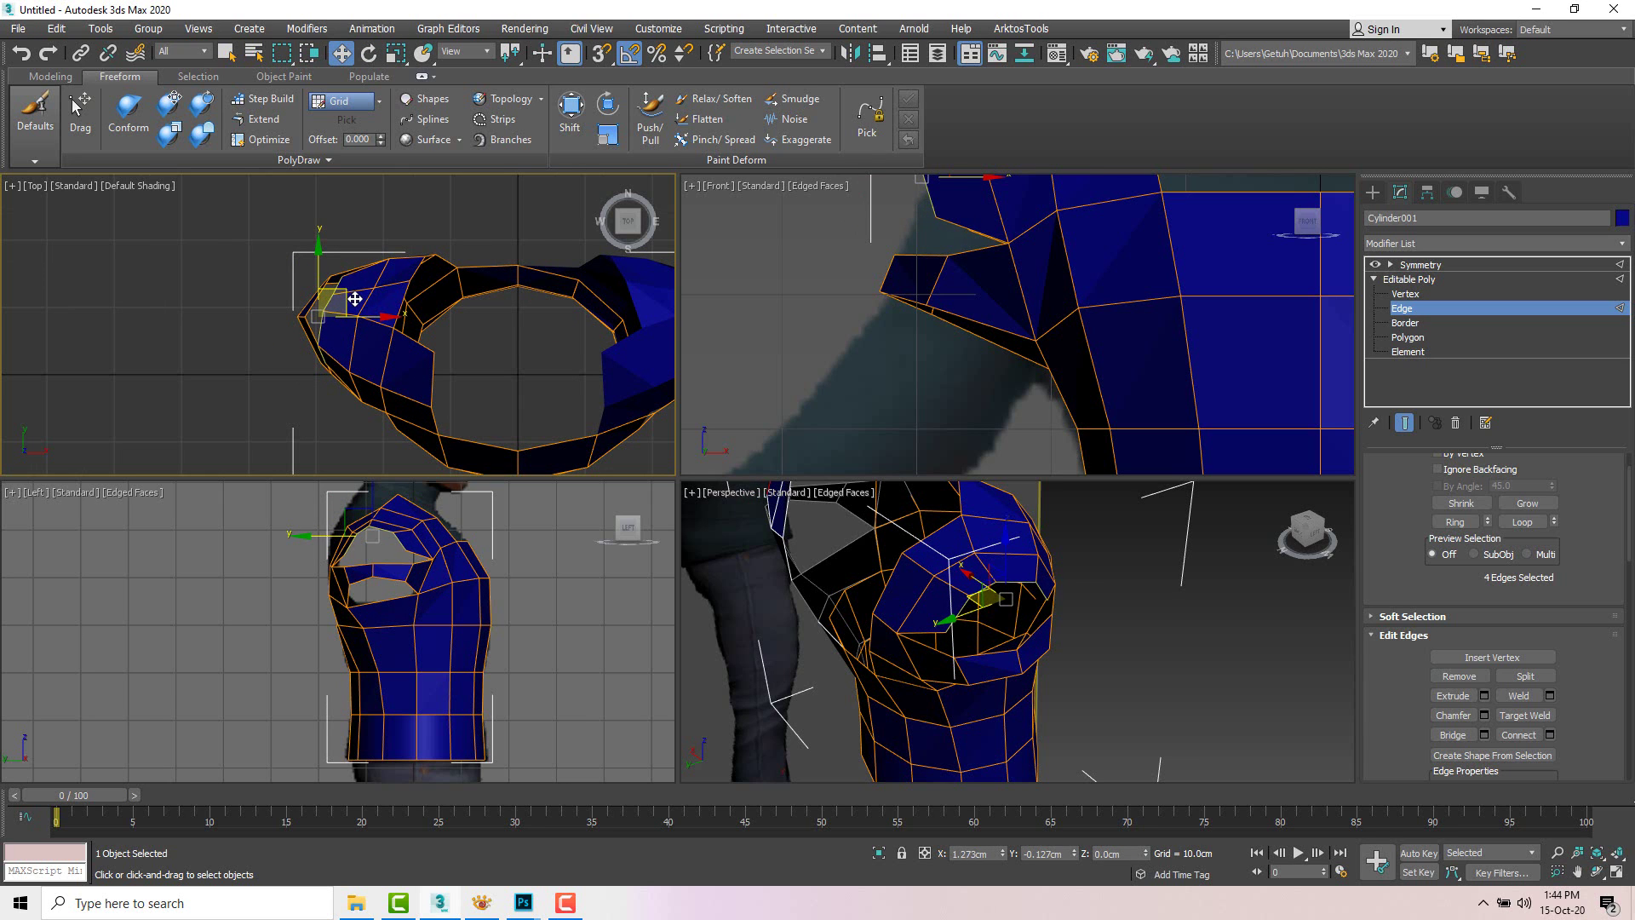
Step: Reposition the extruded shoulder edges in the front view and adjust the upper outline vertices to follow the shoulder reference
middle_click_drag(1068, 580, 842, 540, "alt")
middle_click_drag(999, 644, 1003, 629, "alt")
middle_click_drag(1030, 400, 1040, 416)
scroll(1040, 417, "down", 2)
middle_click_drag(996, 272, 942, 307)
scroll(1005, 321, "up", 4)
left_click_drag(942, 307, 977, 273)
key("1")
left_click(938, 303)
left_click_drag(980, 290, 1062, 273)
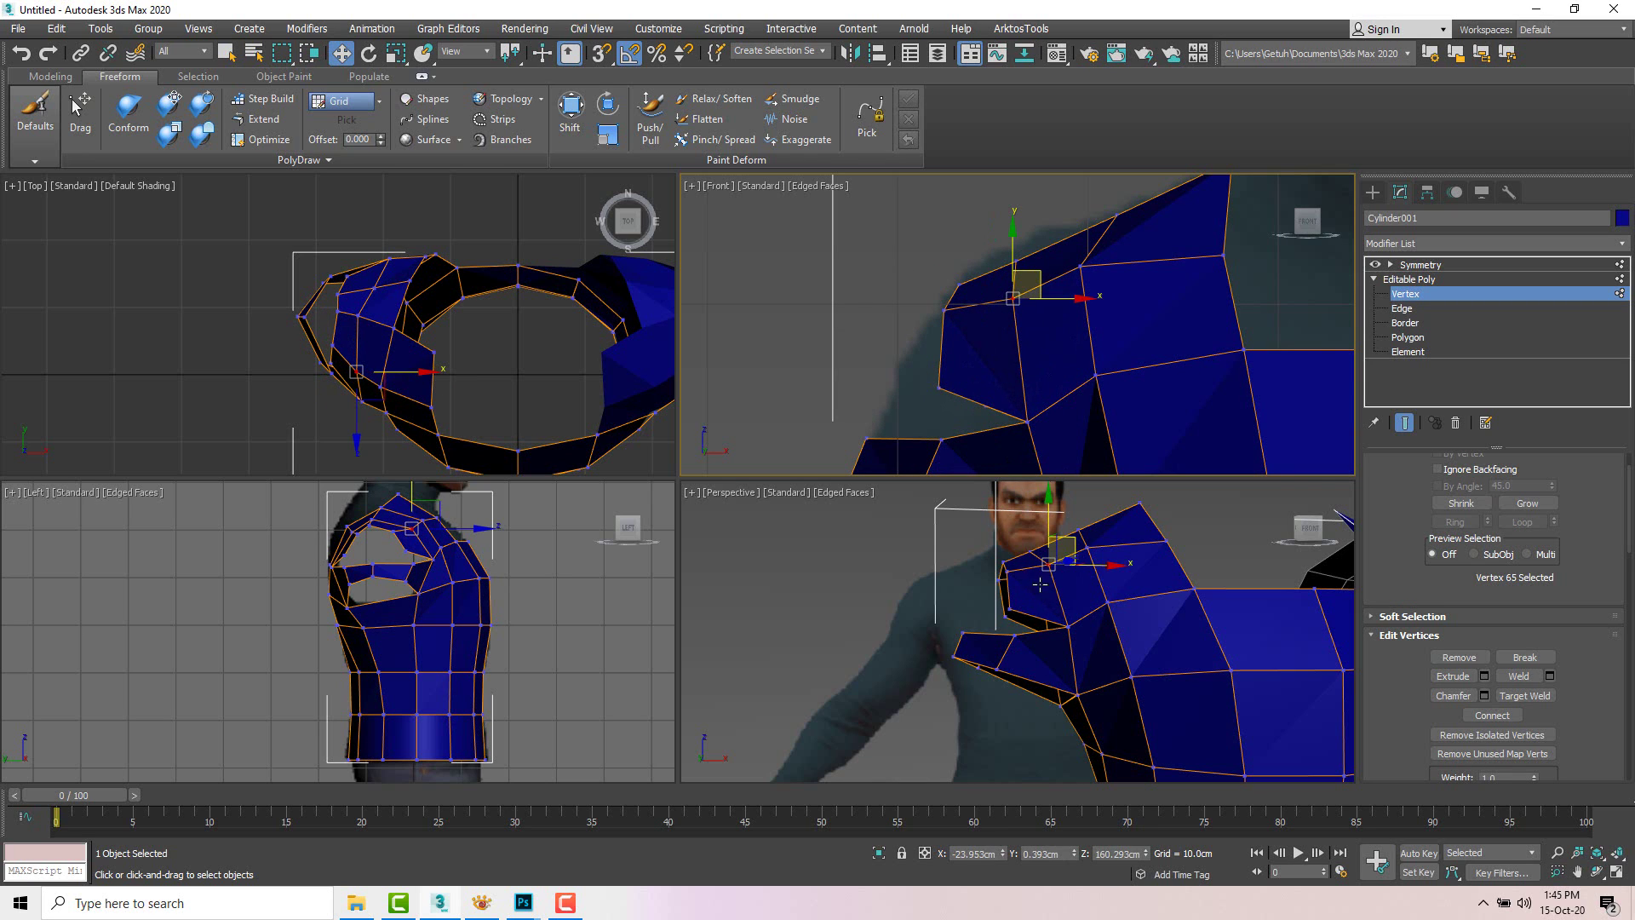
Step: Target weld the shoulder strip's front end vertex onto the nearest upper vertex of the armhole strip
left_click(1008, 614)
middle_click_drag(1033, 606, 725, 402, "alt")
key("alt+w")
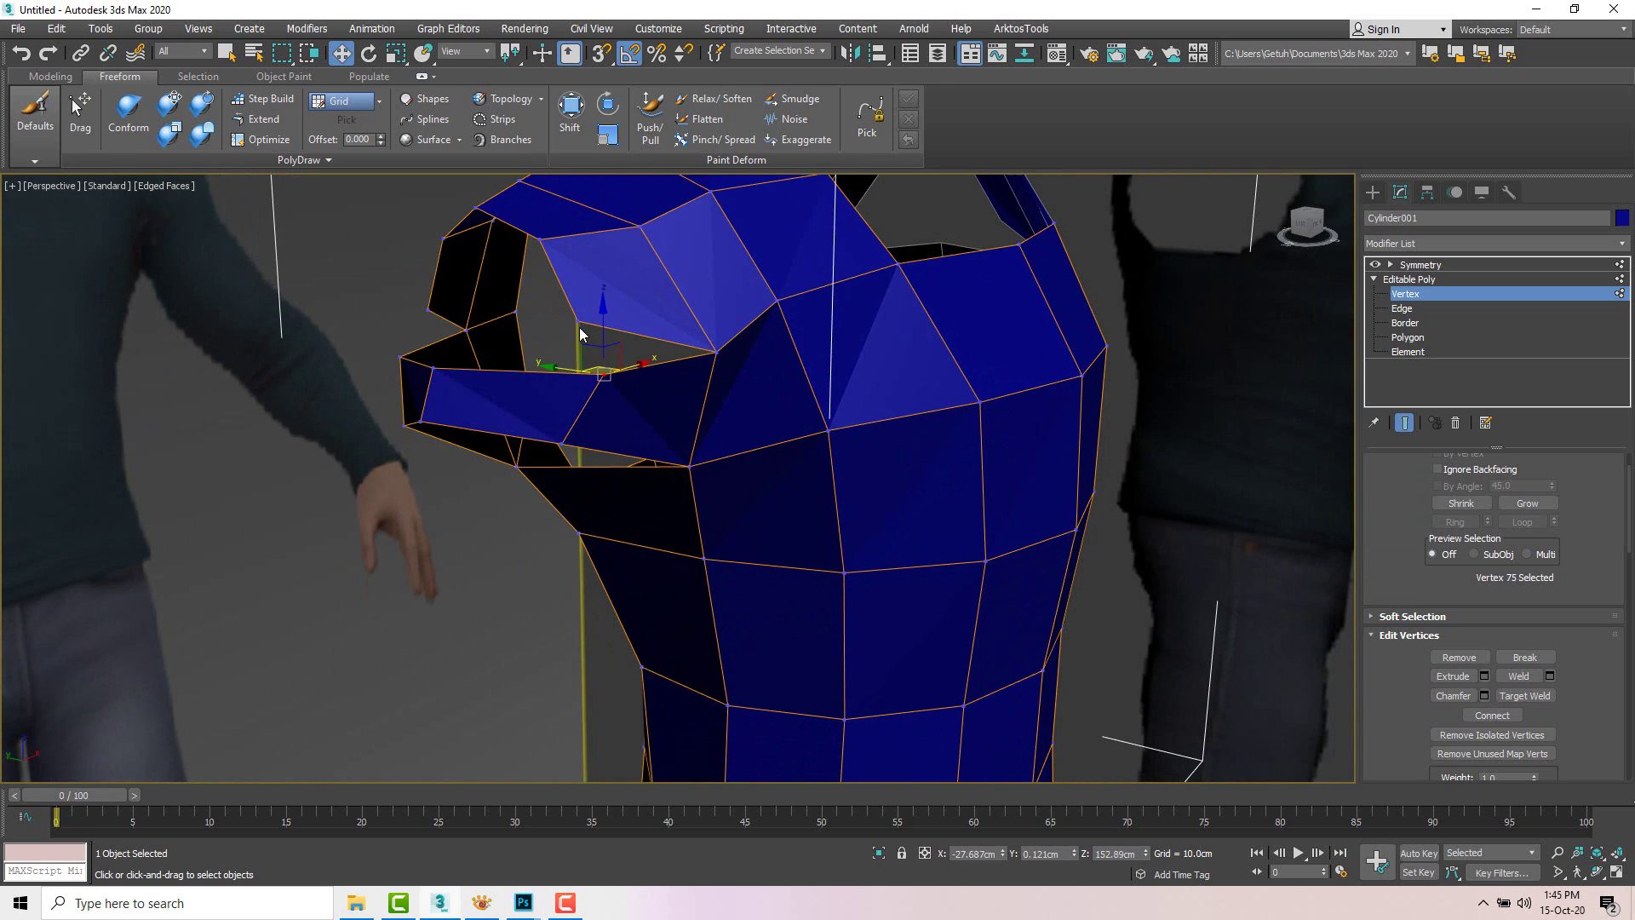
key("alt+w")
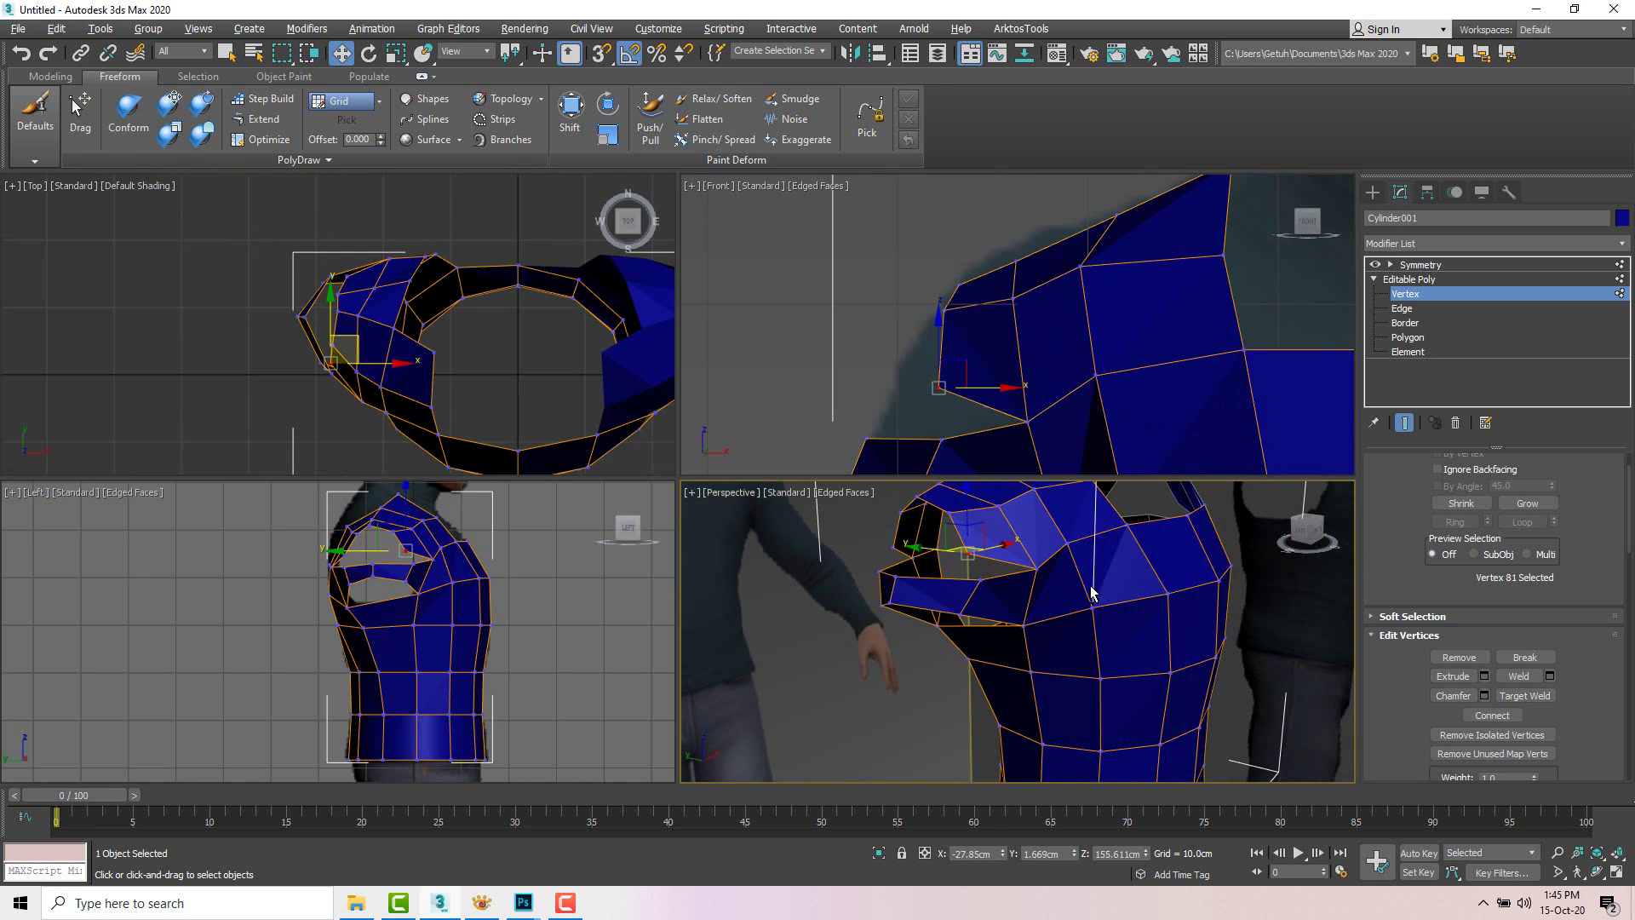
key("alt+w")
key("alt+w")
key("alt+w")
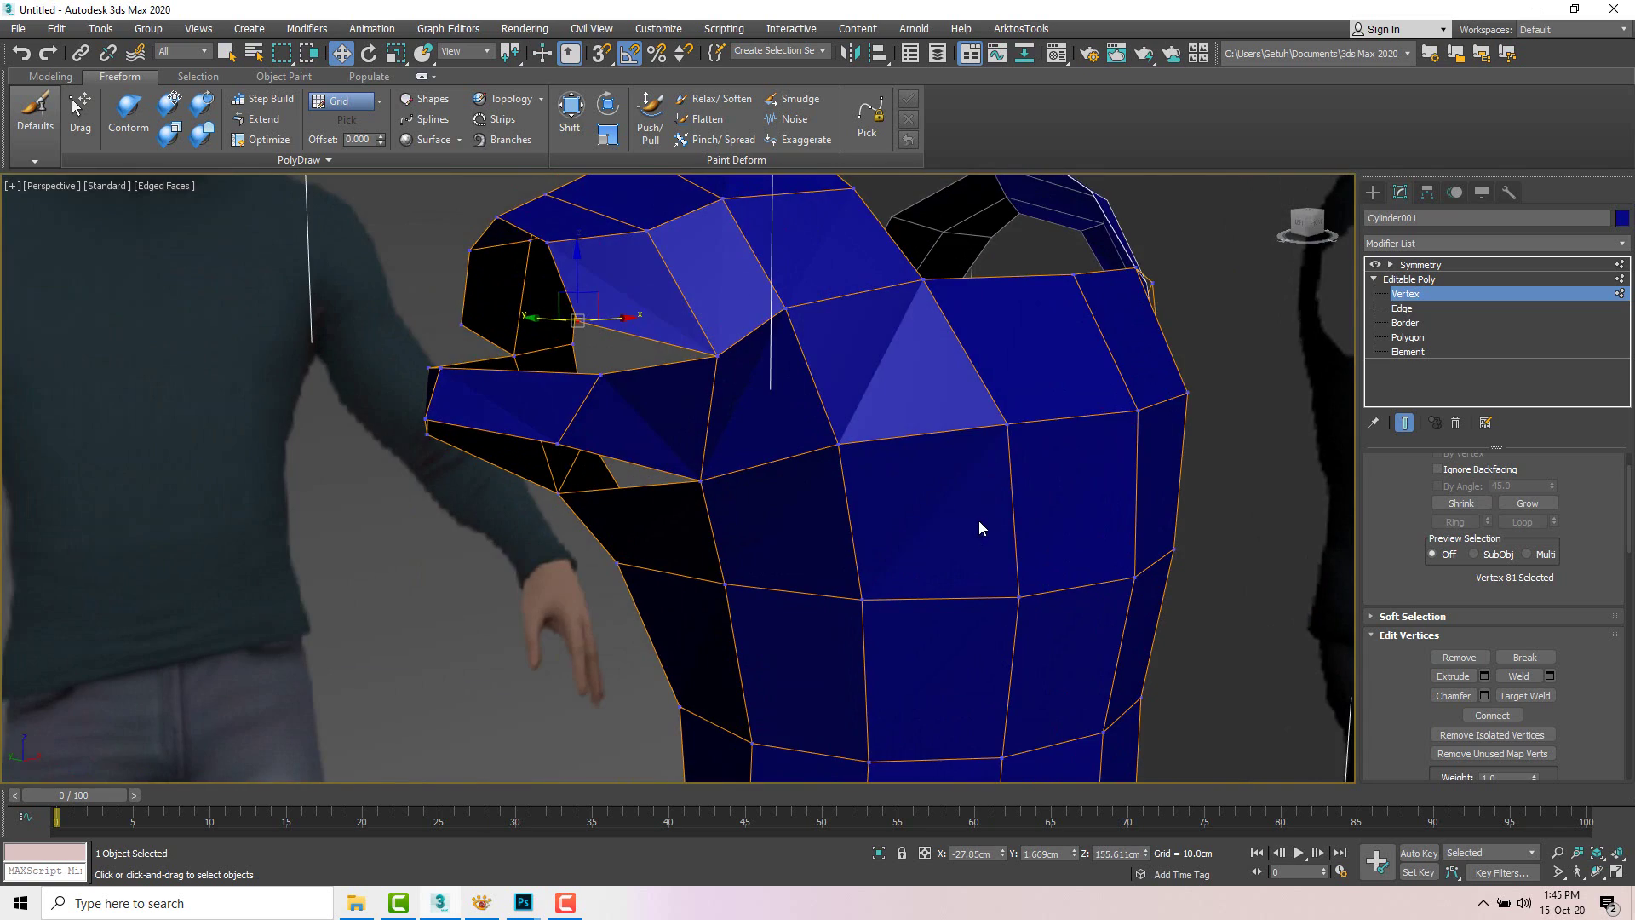
key("alt+w")
key("alt+w")
middle_click_drag(887, 467, 649, 371, "alt")
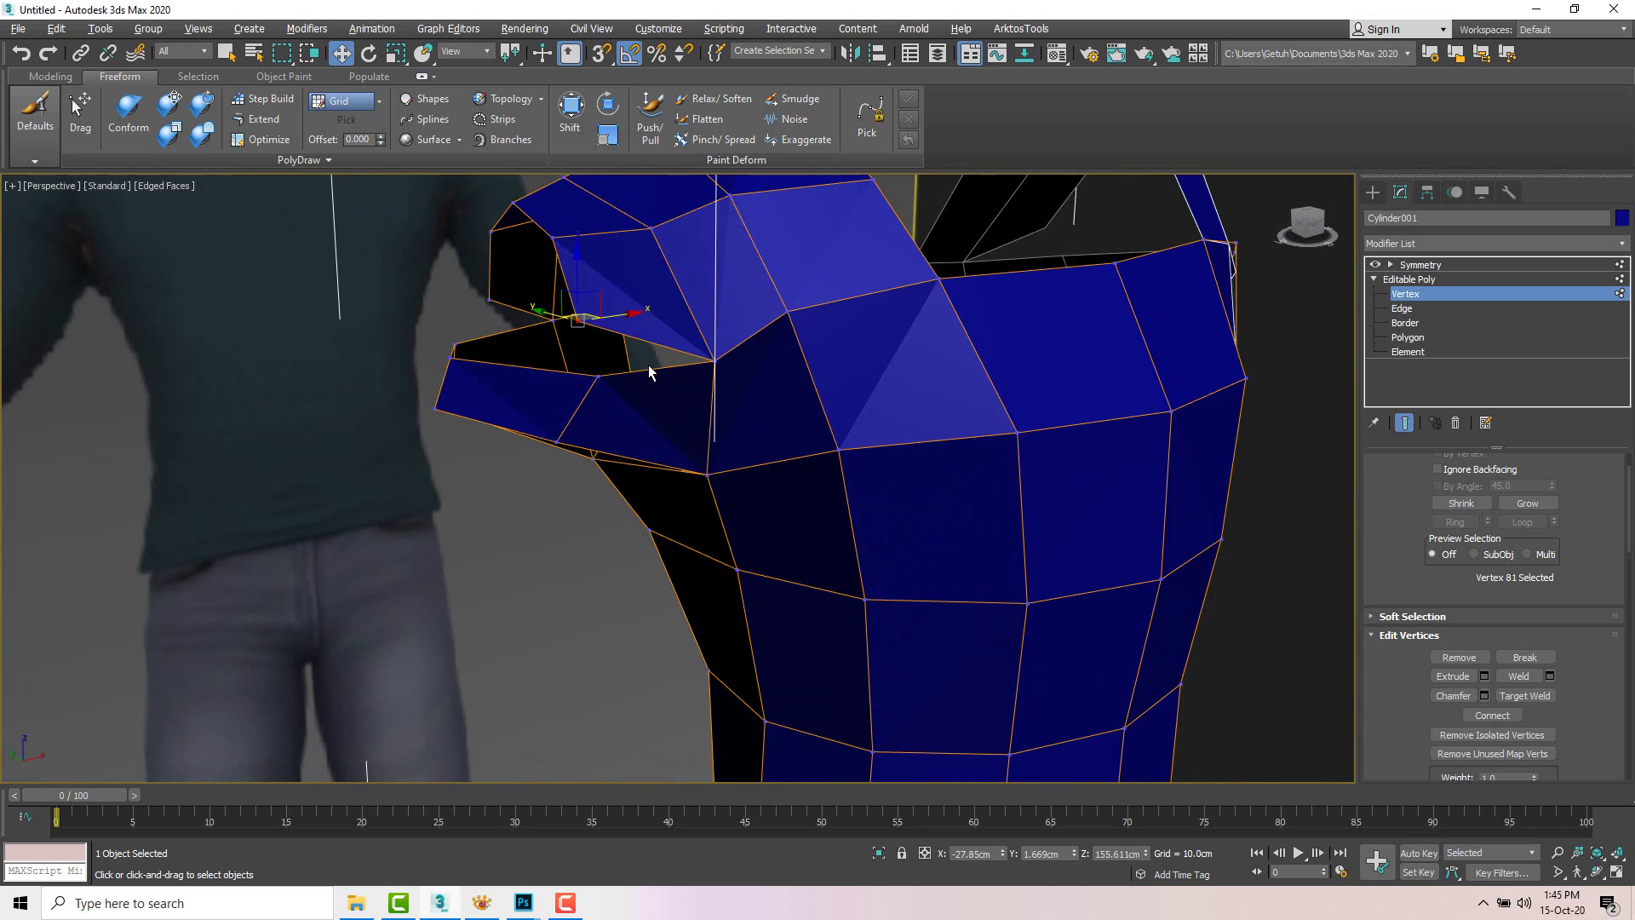
right_click(631, 311)
left_click(603, 407)
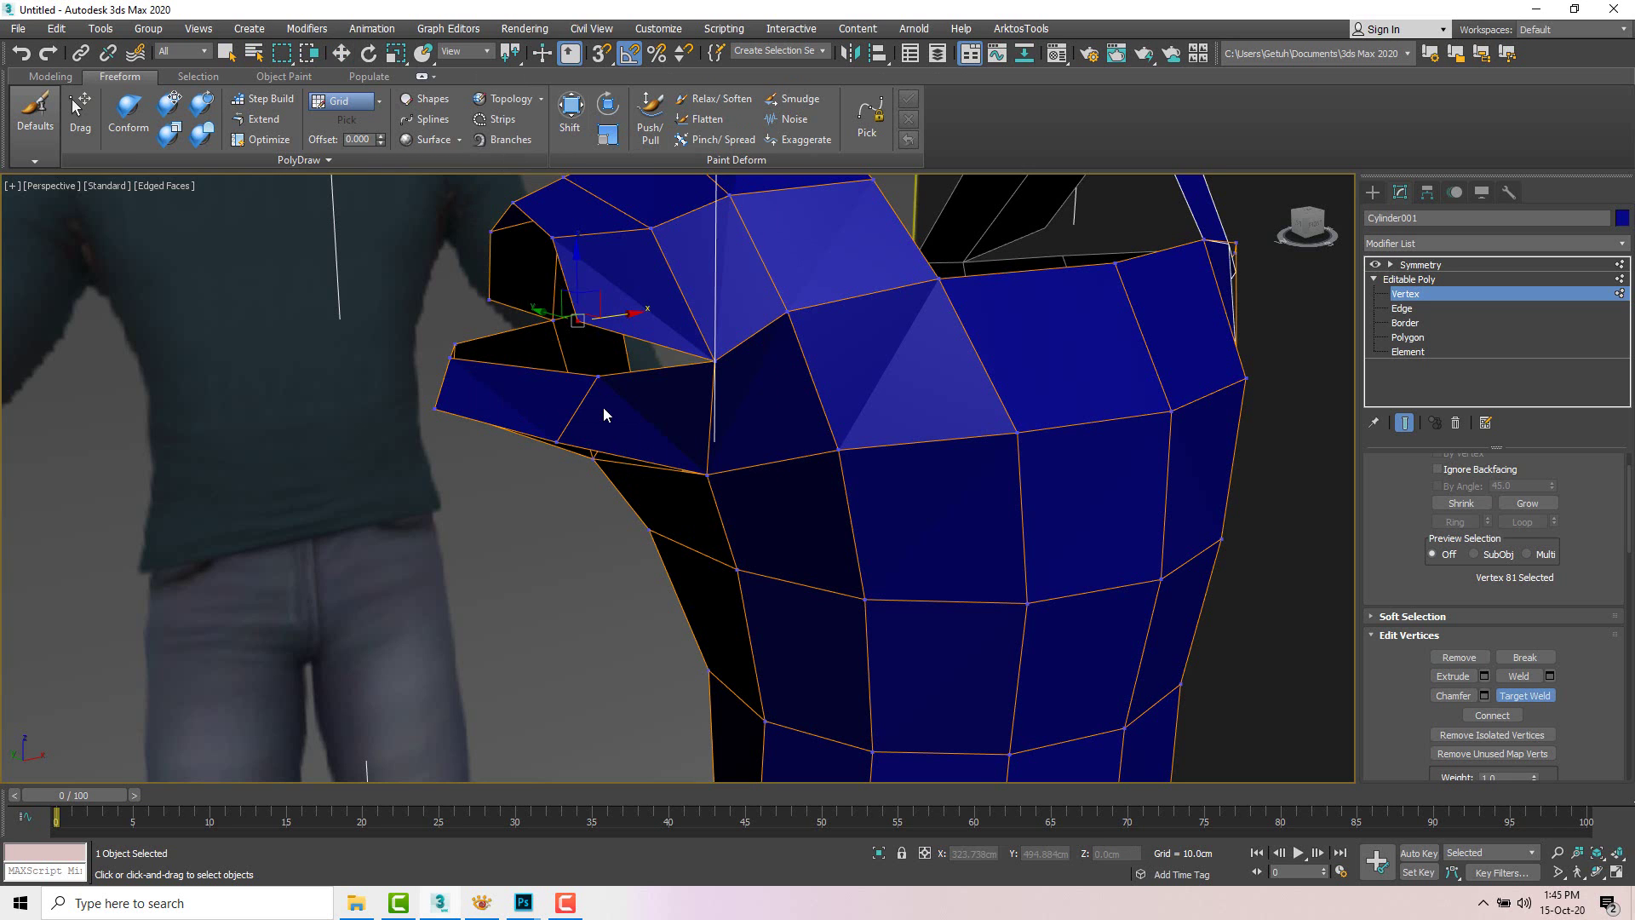
left_click(599, 378)
Step: Target weld the shoulder strip's rear end vertex onto the armhole strip's upper rear vertex
middle_click_drag(599, 377, 782, 422, "alt")
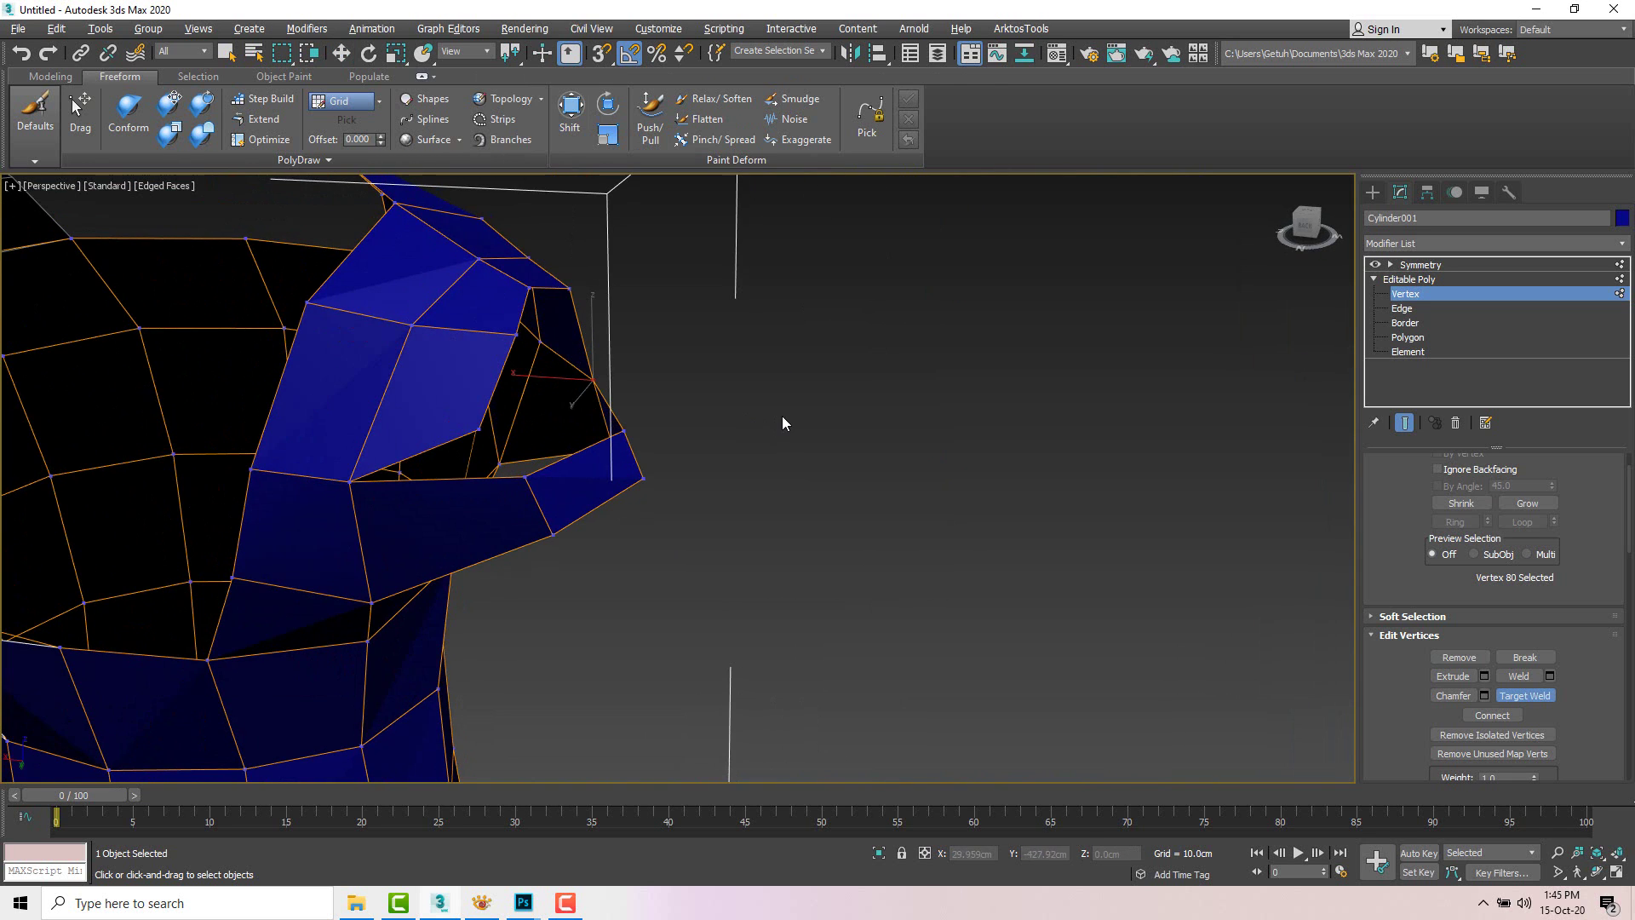
left_click(521, 474)
key("w")
Step: Adjust the shoulder strip's upper outline vertices in the front view to follow the shoulder reference silhouette
mouse_move(539, 345)
middle_mouse_down("alt")
mouse_move(569, 332)
mouse_move(544, 322)
middle_mouse_up("alt")
key("alt+w")
scroll(431, 573, "up", 4)
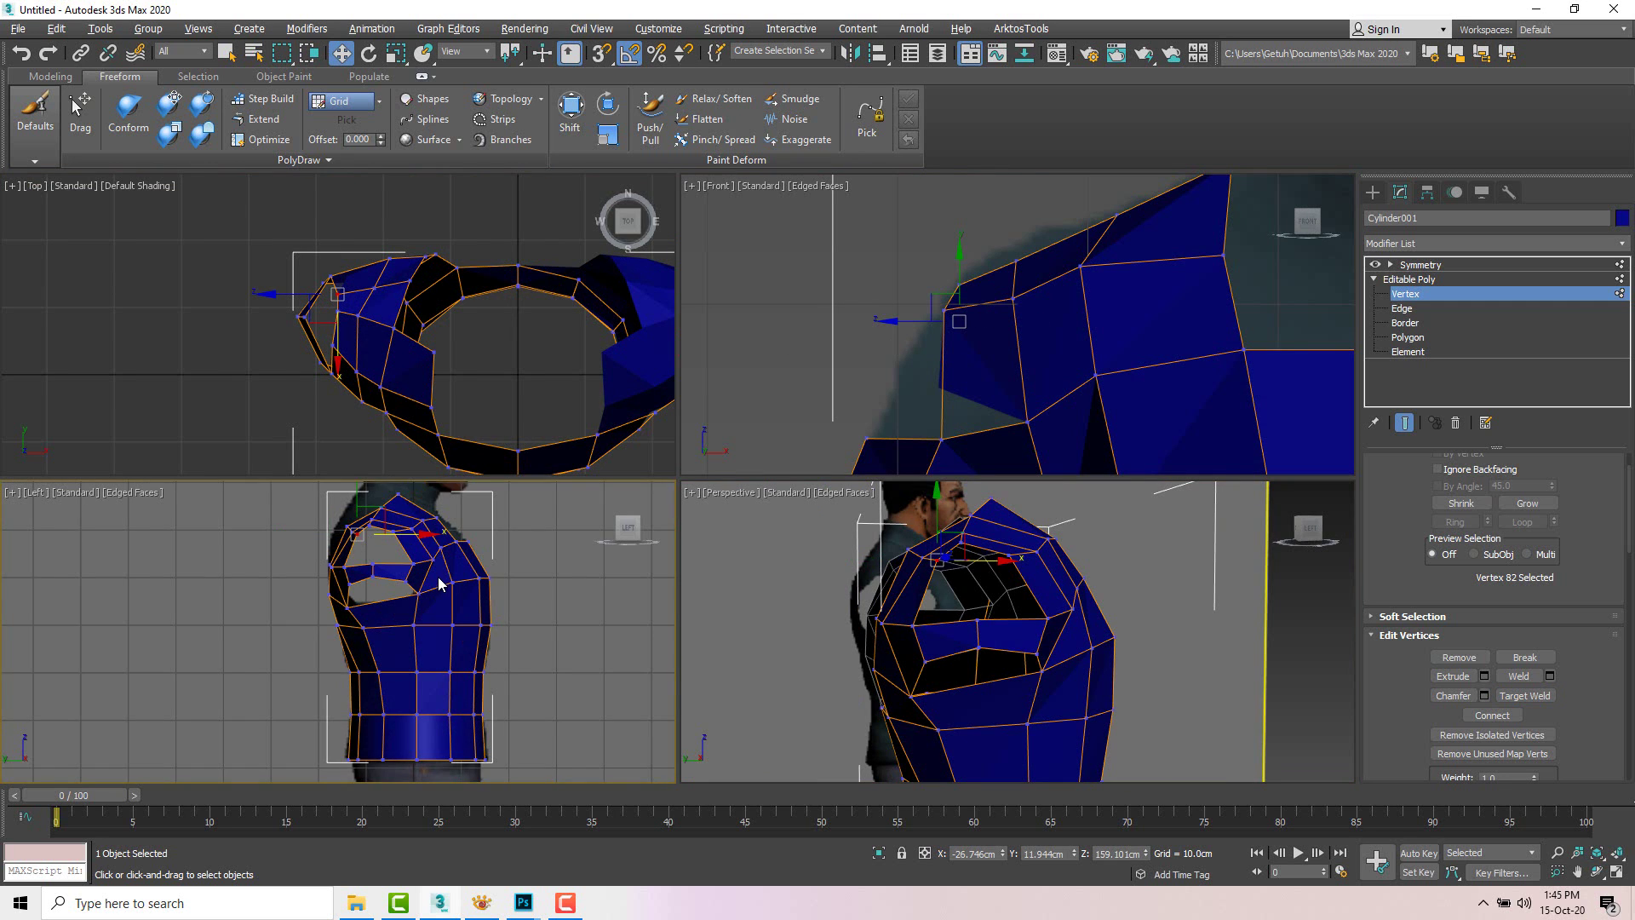
scroll(936, 307, "down", 2)
left_click_drag(974, 320, 974, 285)
left_click_drag(983, 258, 1084, 287)
left_click_drag(1086, 229, 1017, 248)
Step: Nudge the middle vertices of the shoulder strip's outer edge toward the reference silhouette in the front view
left_click(942, 313)
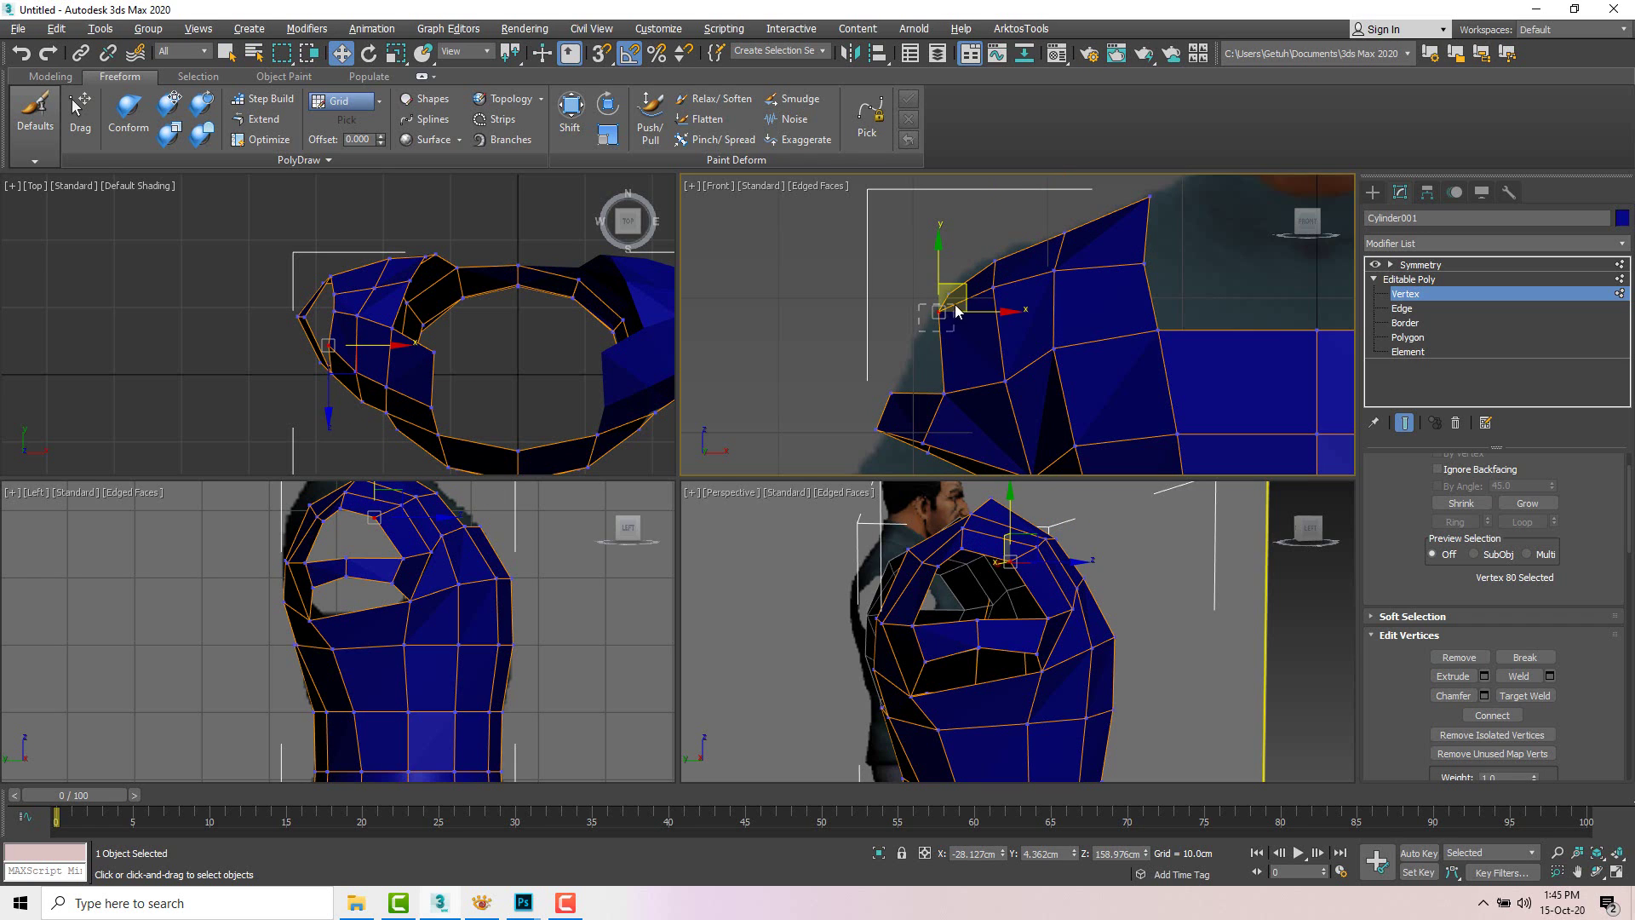
mouse_move(961, 296)
left_mouse_down()
mouse_move(976, 294)
mouse_move(960, 278)
left_mouse_up()
left_click(951, 288)
left_click(951, 293)
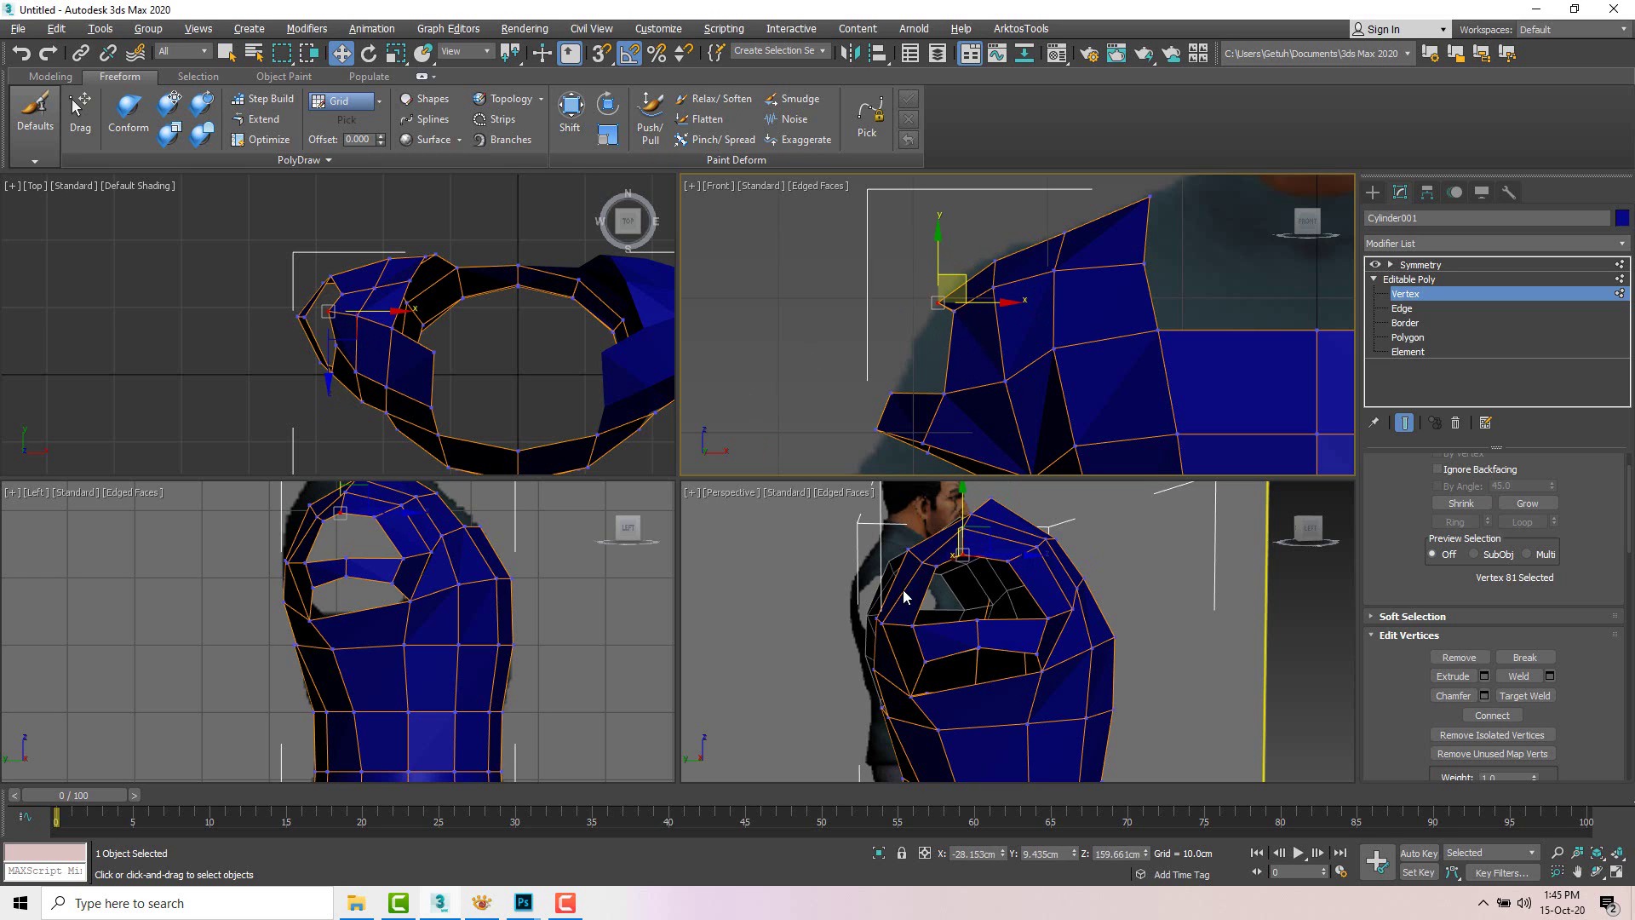
Step: Reposition the vertices on the shoulder strip's outer edge to even out the shape around the upper arm opening
middle_click_drag(904, 592, 1031, 616, "alt")
left_click_drag(936, 385, 968, 375)
middle_click_drag(1005, 596, 969, 602, "alt")
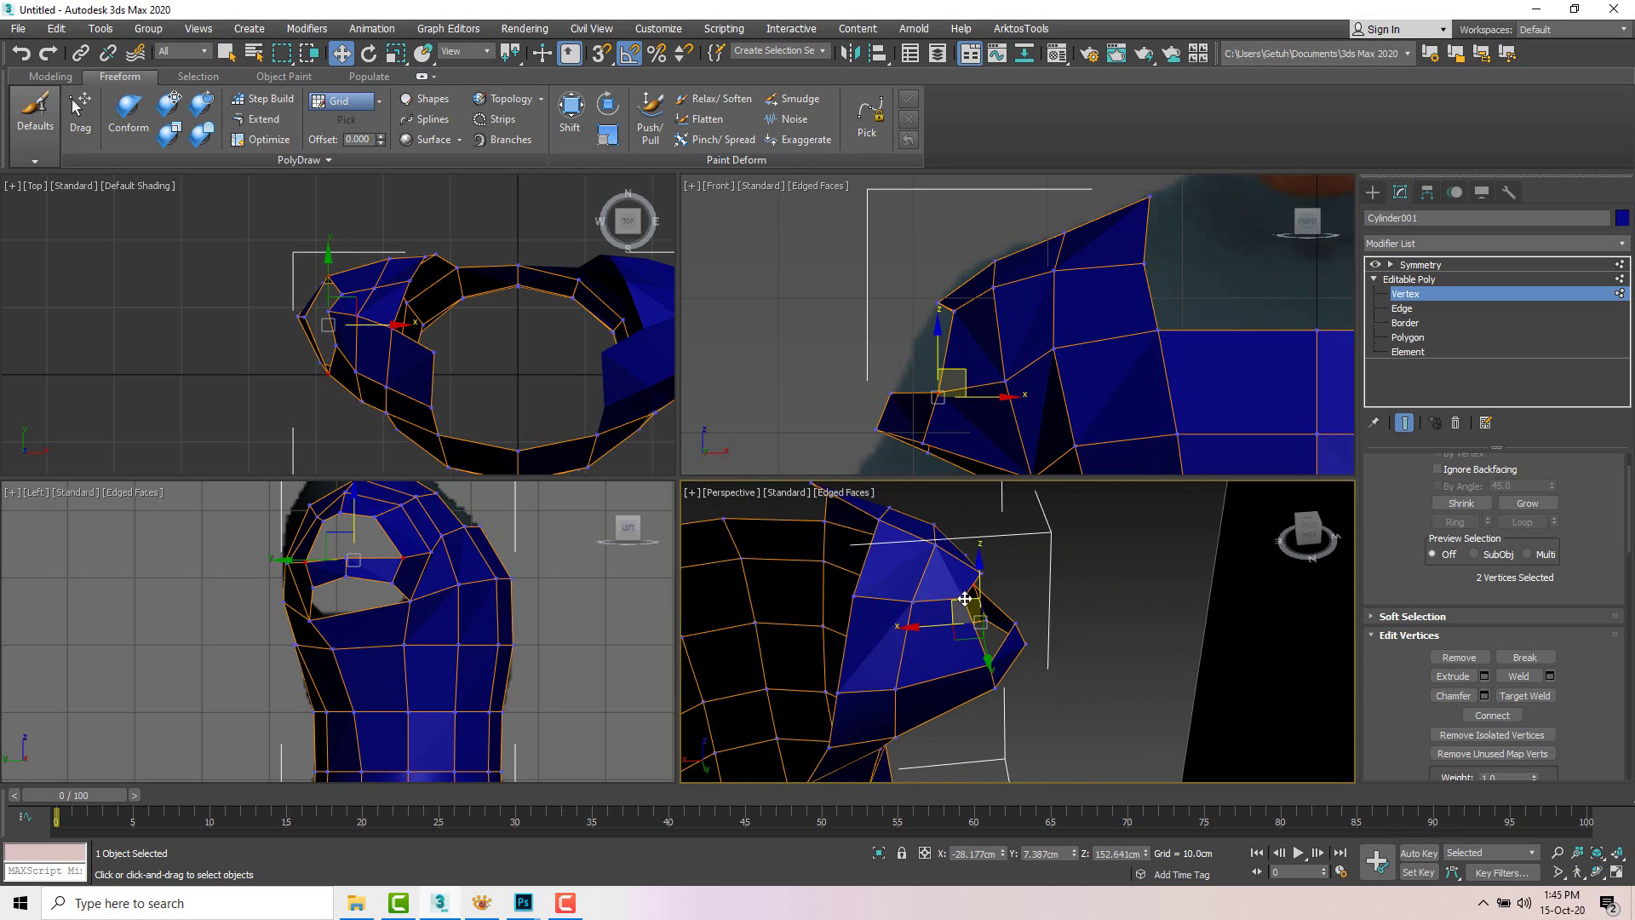
left_click(965, 599)
left_click_drag(928, 601, 935, 601)
middle_click_drag(968, 598, 843, 580, "alt")
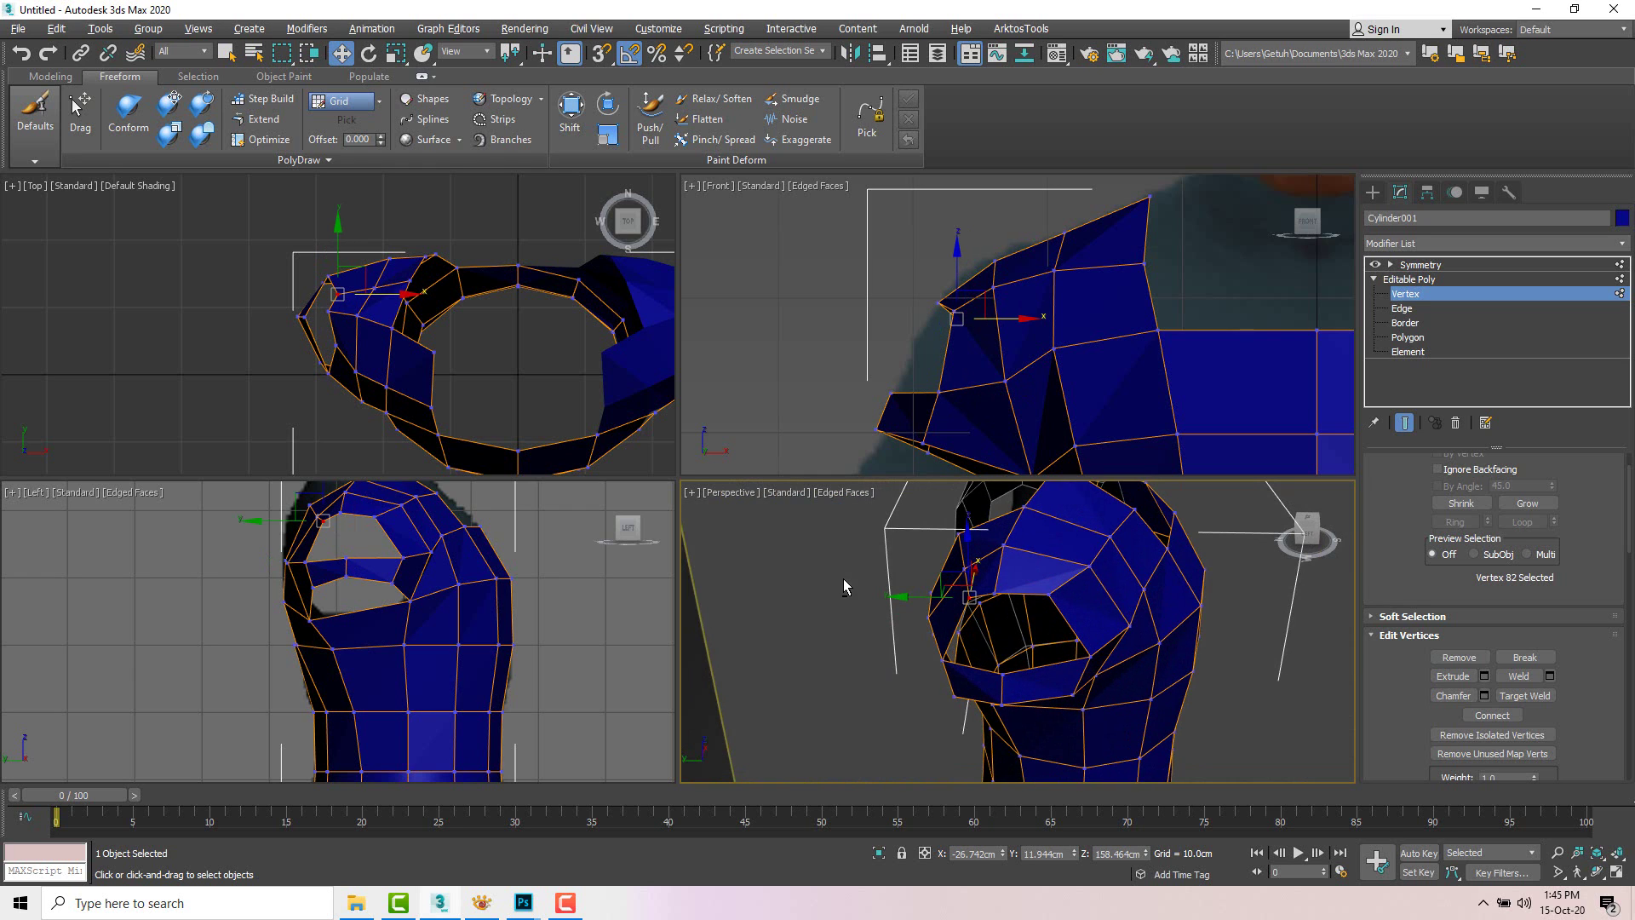
Step: Bridge one edge of the shoulder strip to the opposite armhole strip edge to fill part of the gap between them
left_click(882, 579)
key("2")
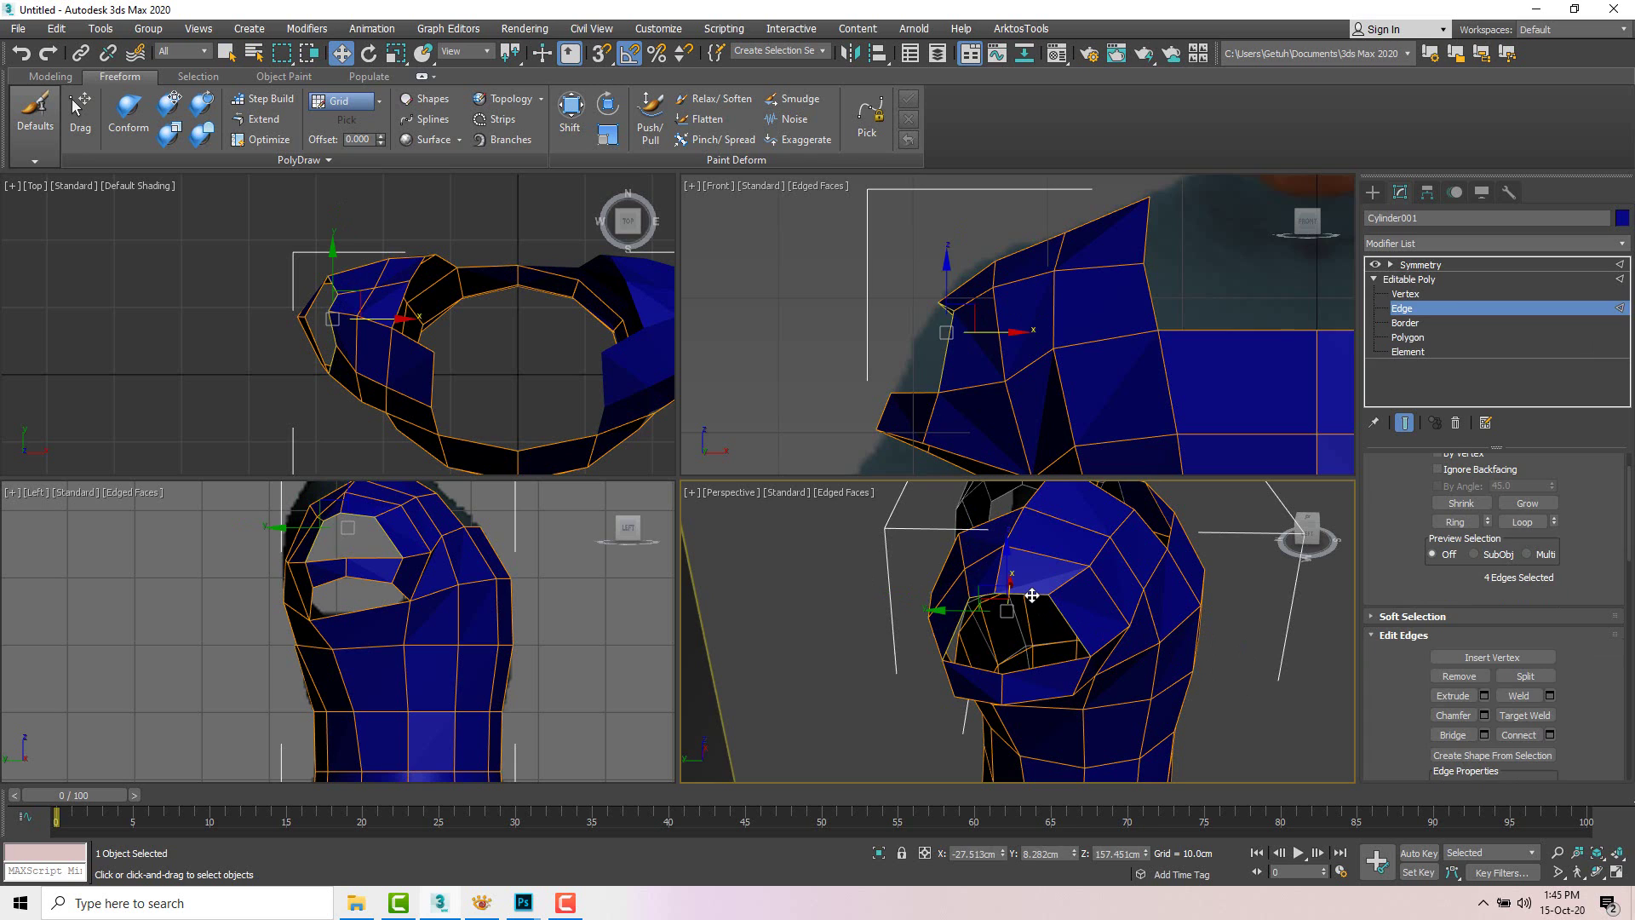
left_click(1031, 596)
middle_click_drag(1048, 600, 1070, 594, "alt")
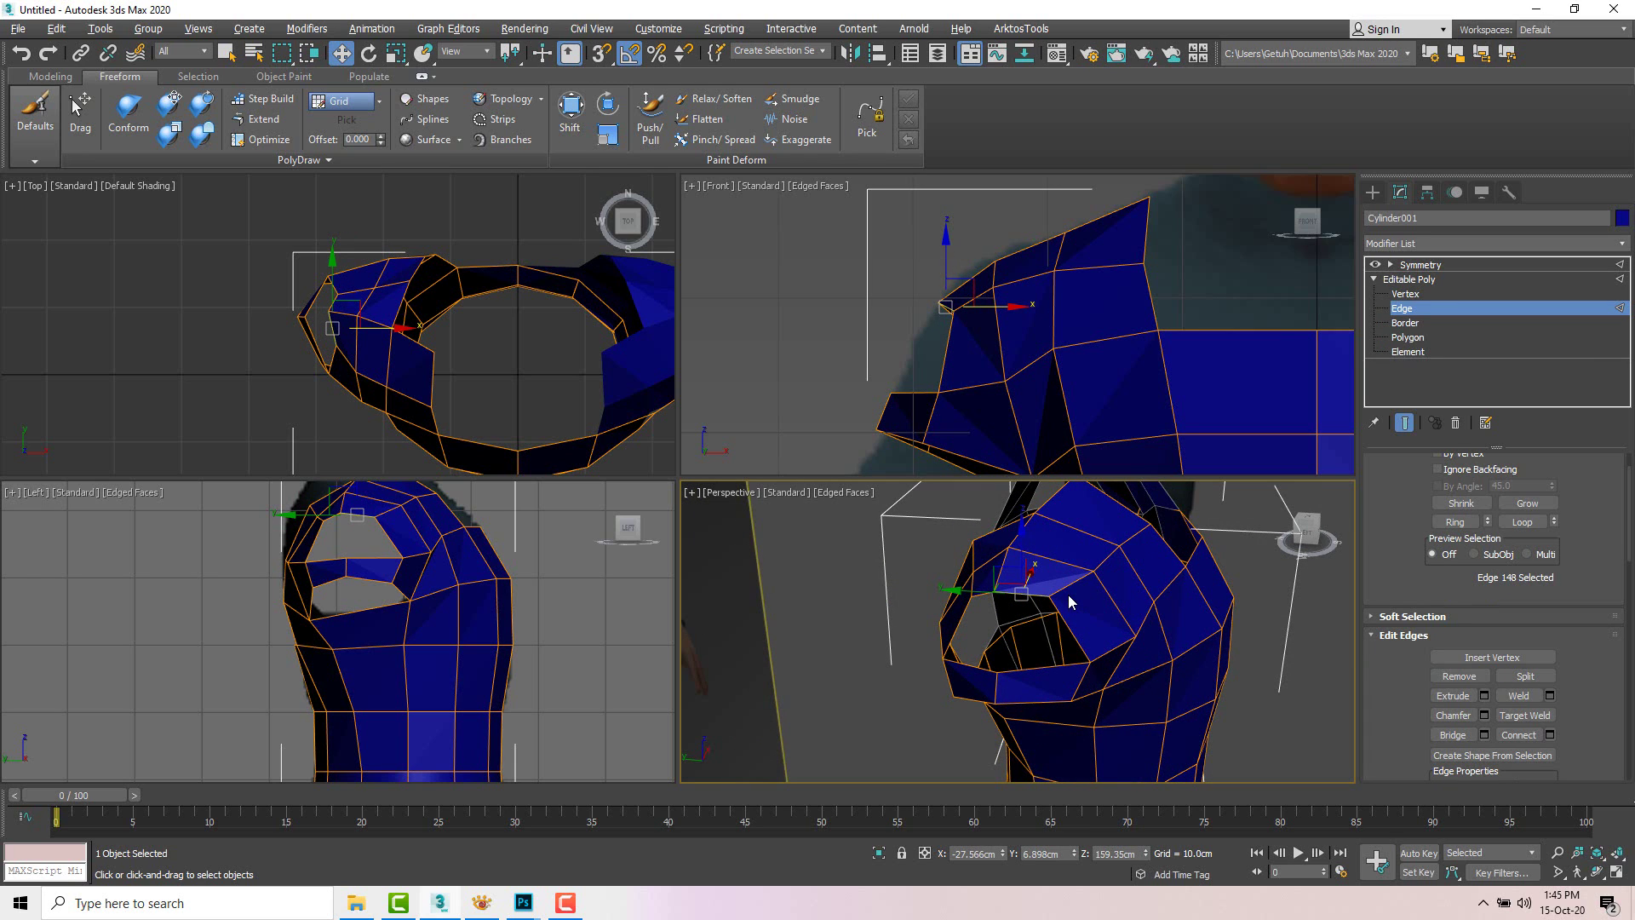
left_click(1051, 664)
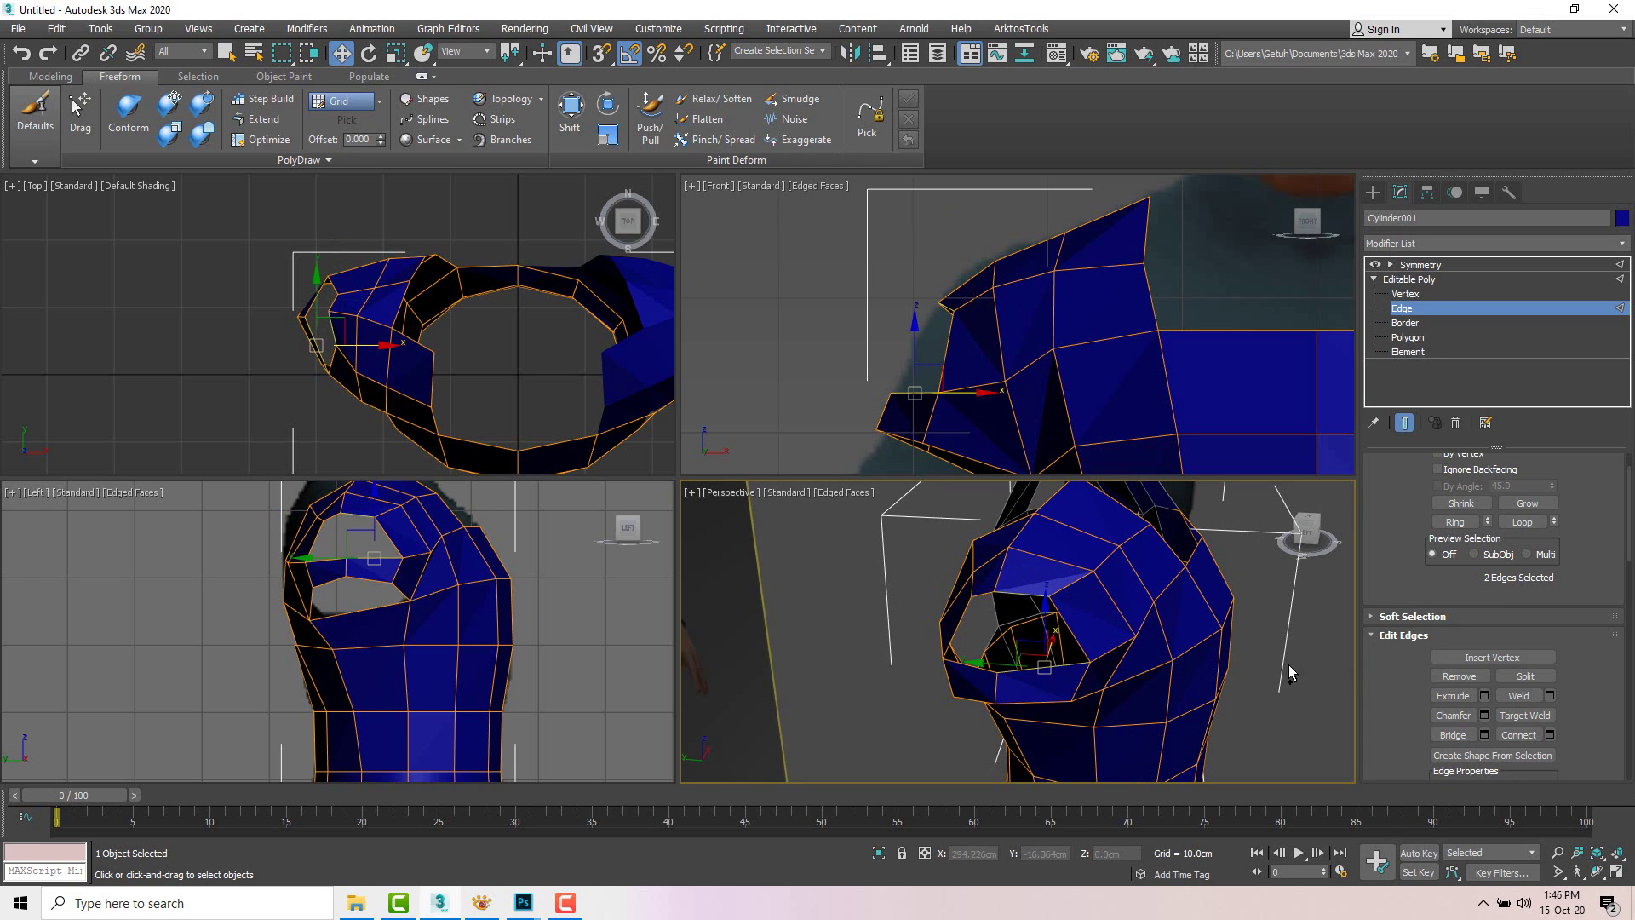
left_click(1456, 739)
middle_click_drag(1167, 658, 1233, 645, "alt")
right_click(1233, 645)
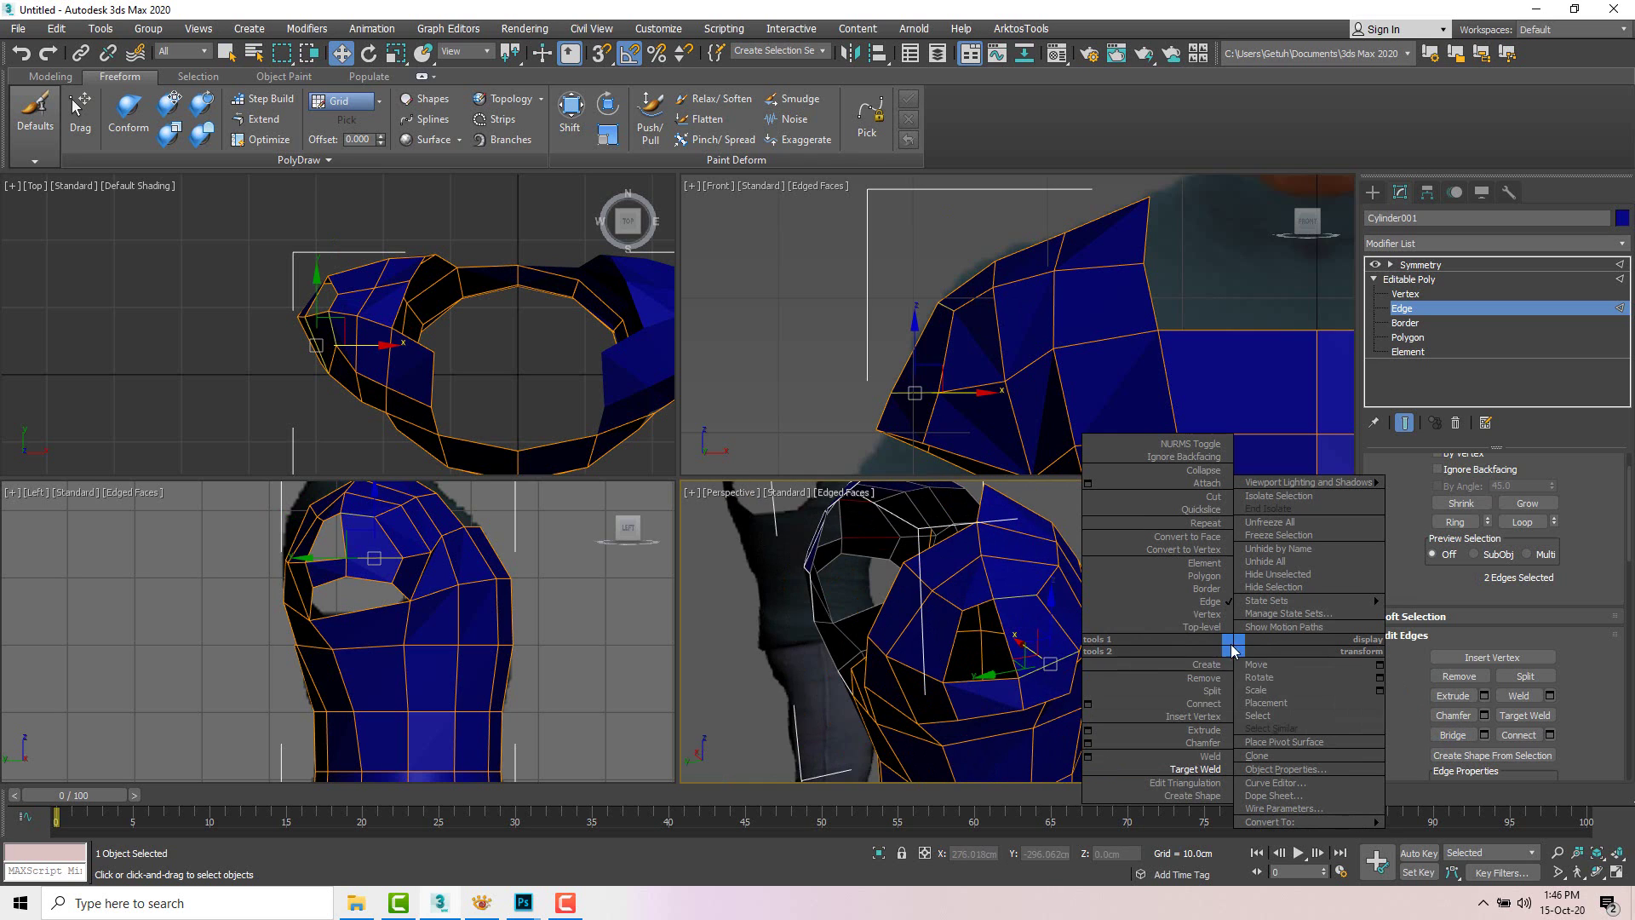
left_click(775, 631)
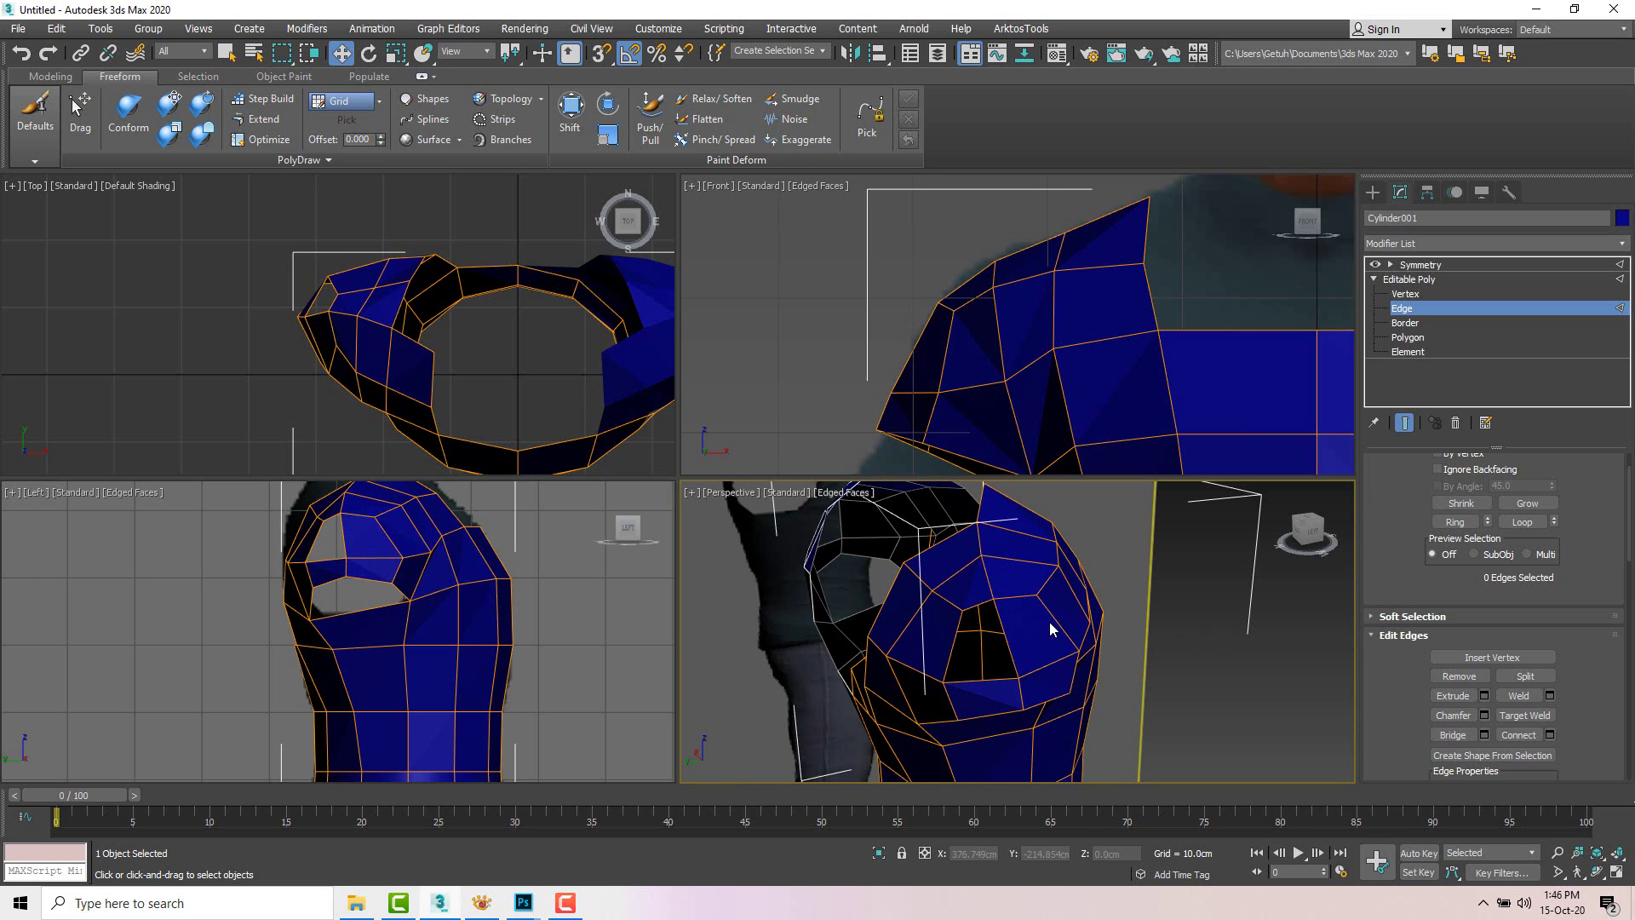
Step: Bridge the remaining shoulder strip edge to the facing armhole strip edge to close the leftover gap
left_click(1055, 622)
left_click(1453, 735)
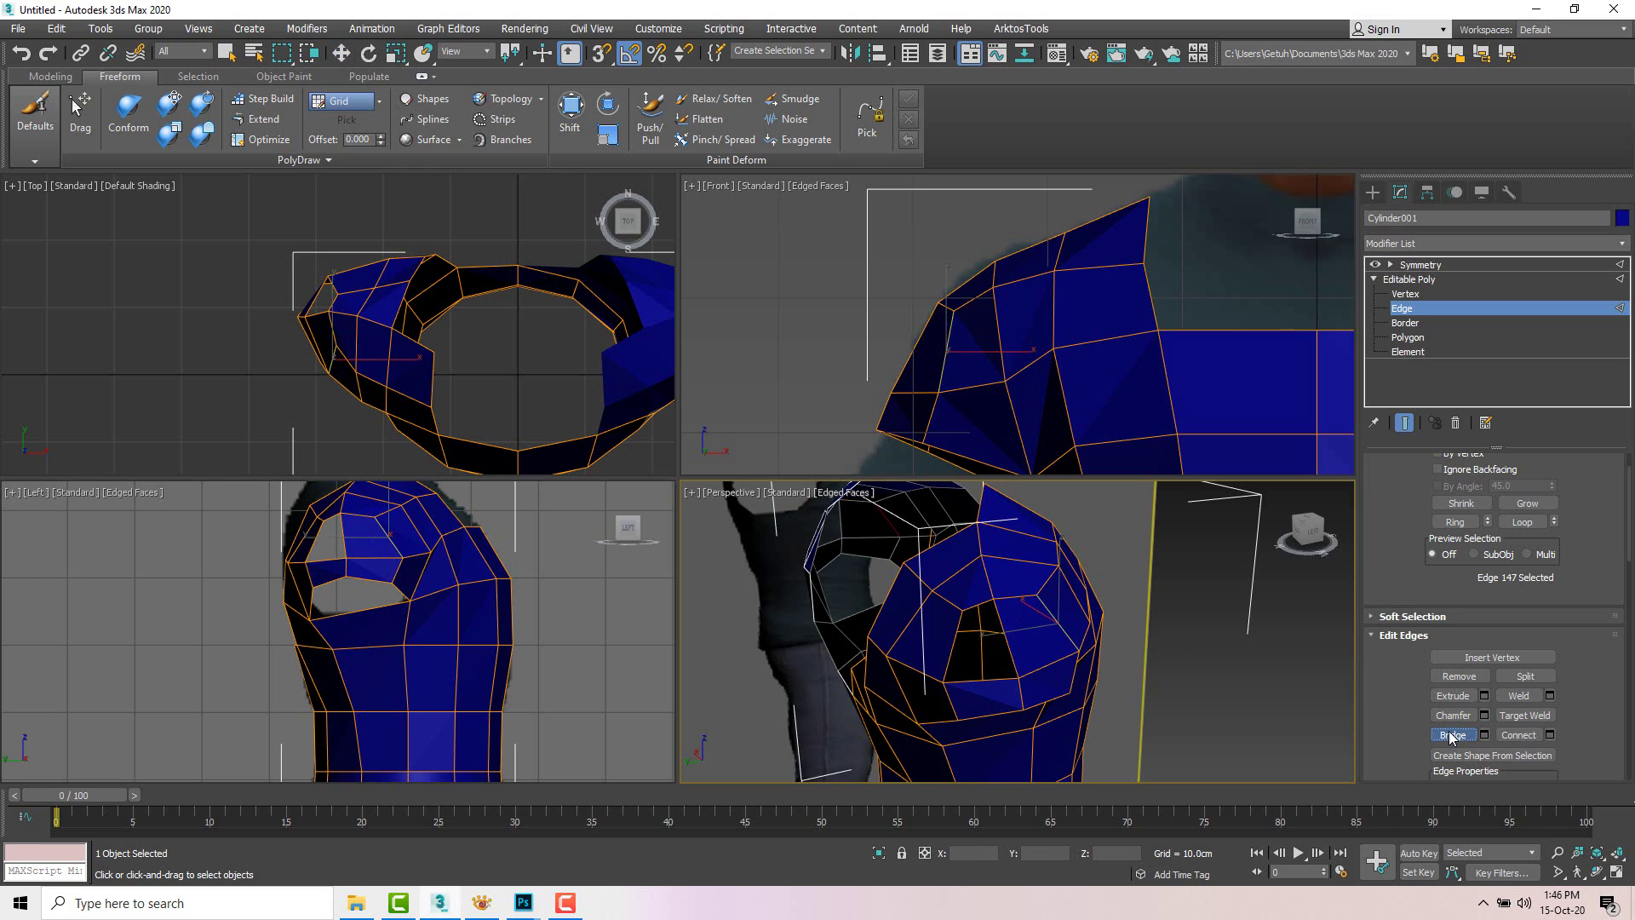
middle_click_drag(1035, 648, 1028, 635, "alt")
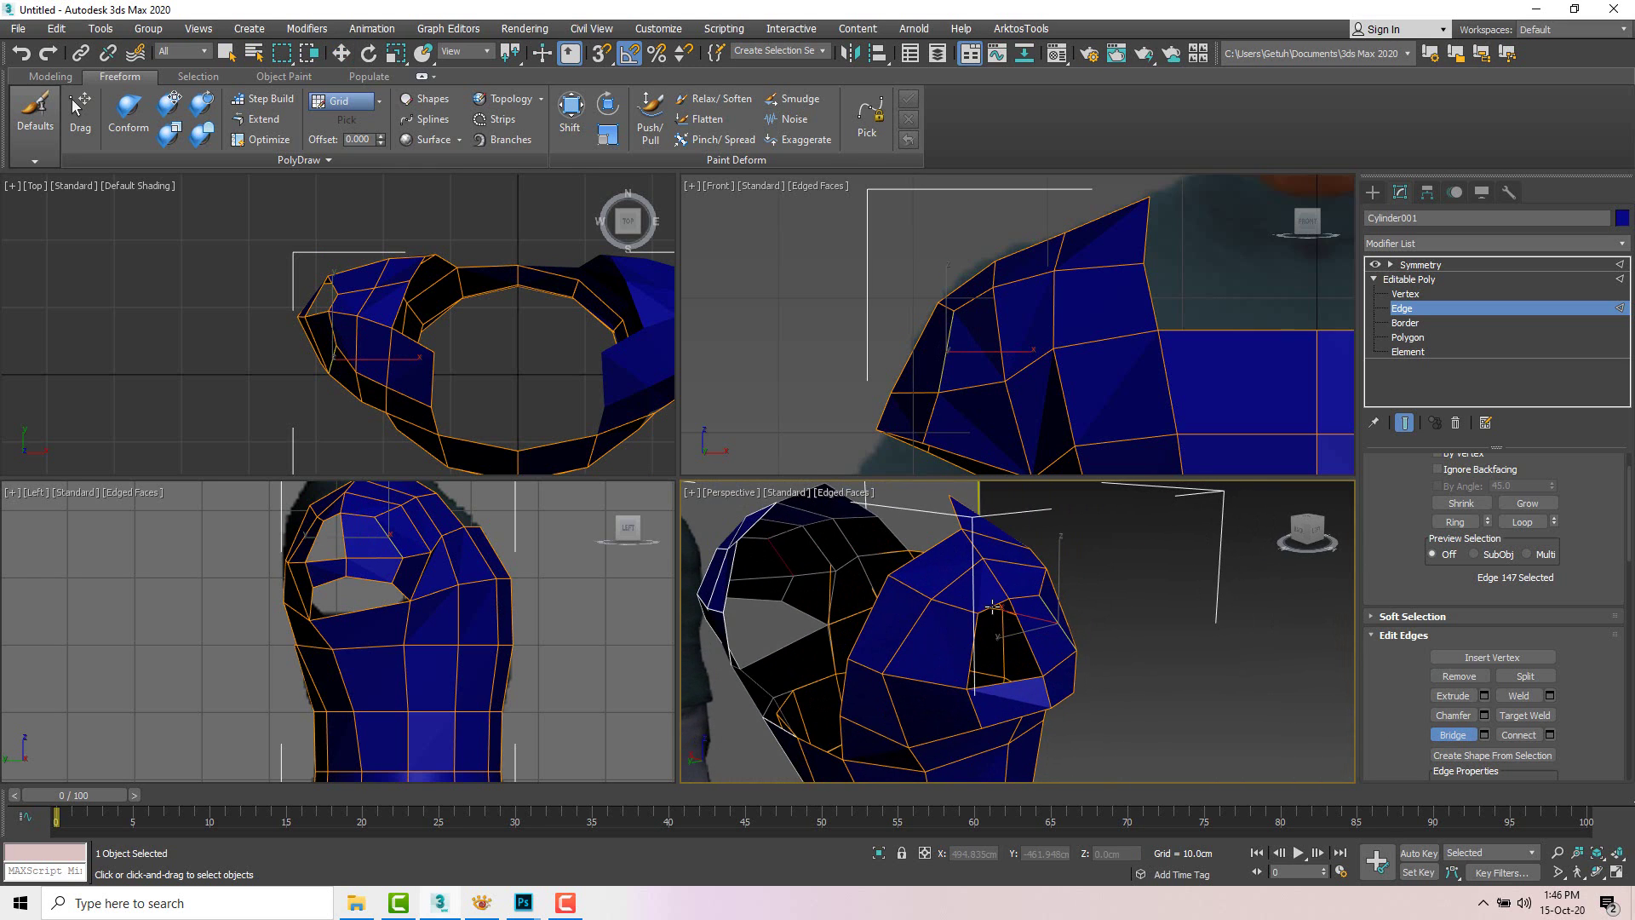
left_click(1011, 682)
key("w")
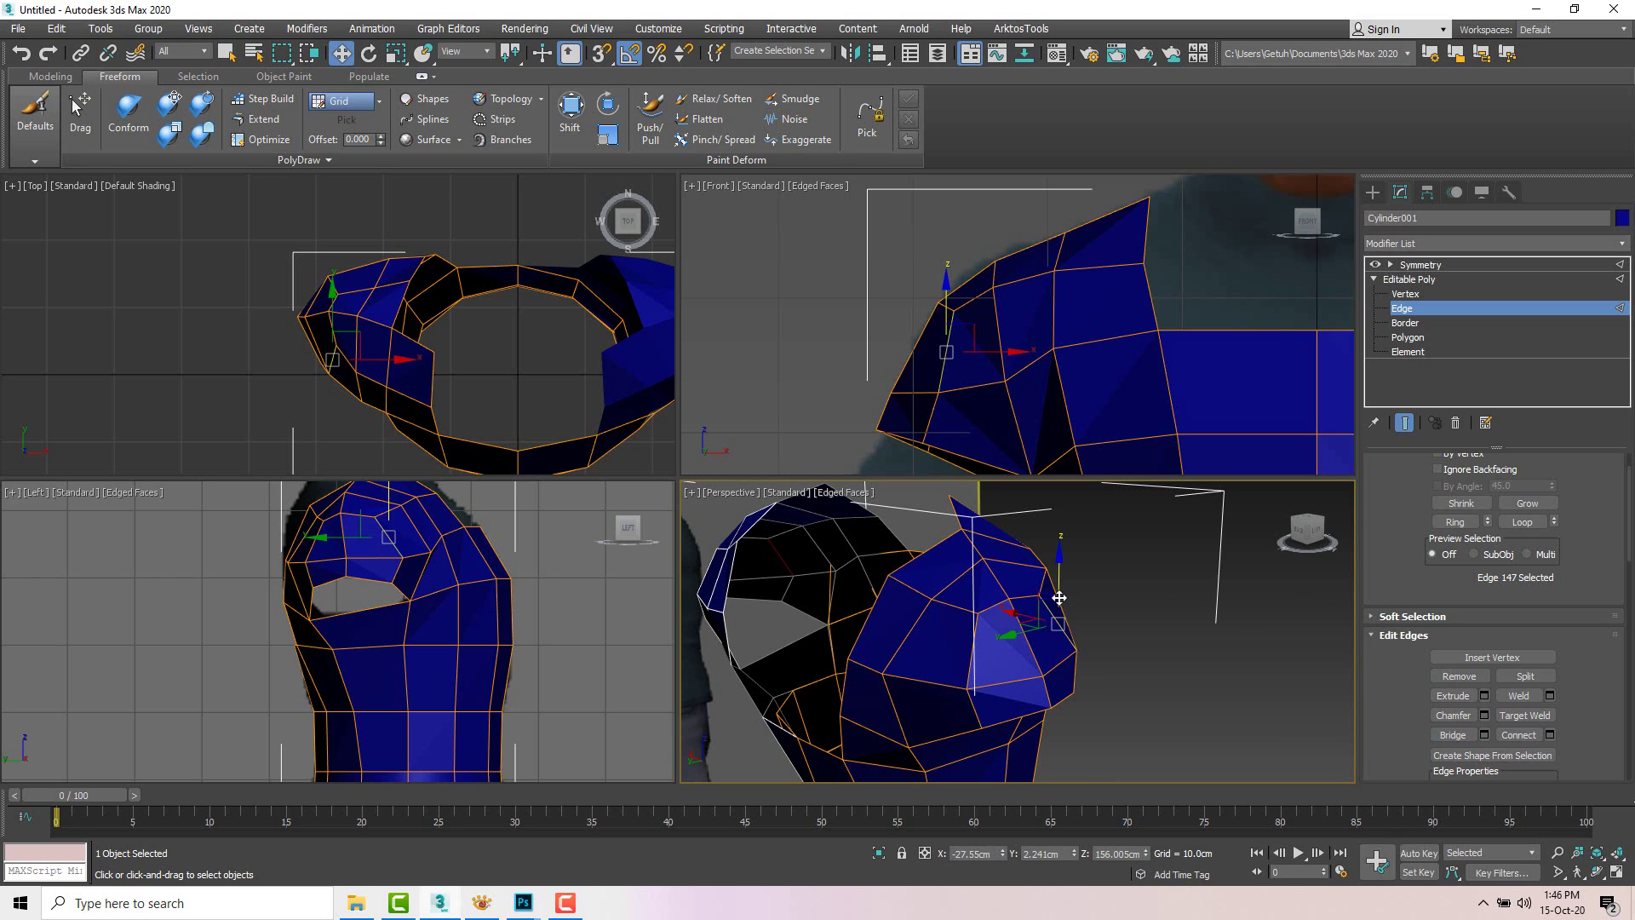
middle_click_drag(1064, 602, 933, 615, "alt")
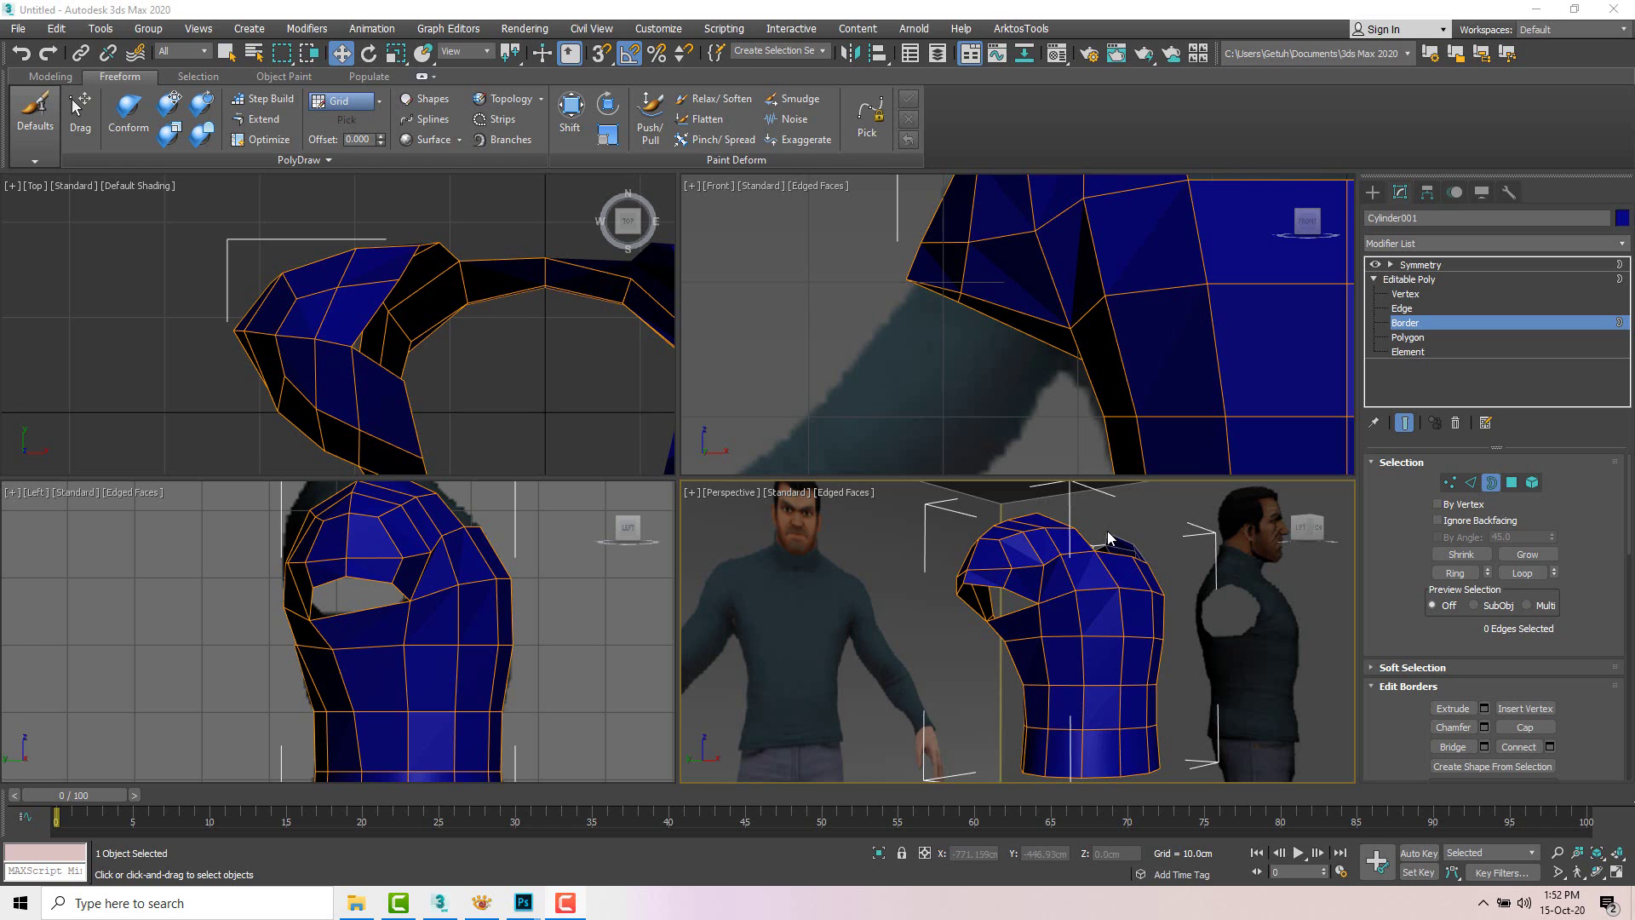
Step: Connect the ring of edges running down from the armhole's lower edge to add a vertical edge line along the torso's side
middle_click_drag(1107, 529, 1036, 603, "alt")
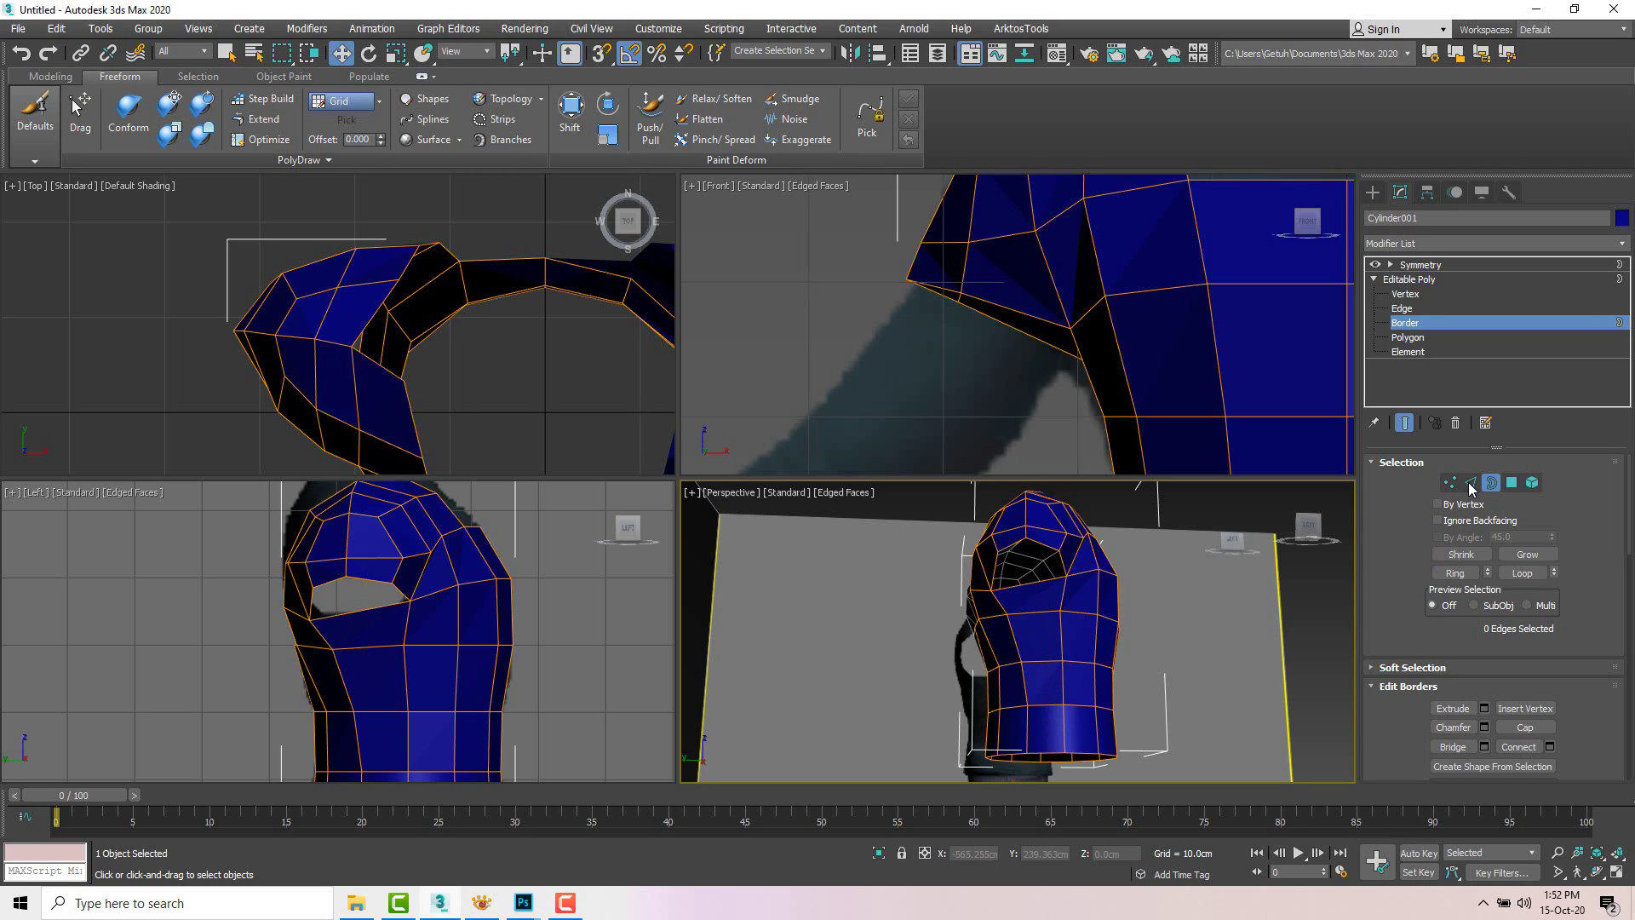
left_click(1470, 482)
left_click(1044, 599)
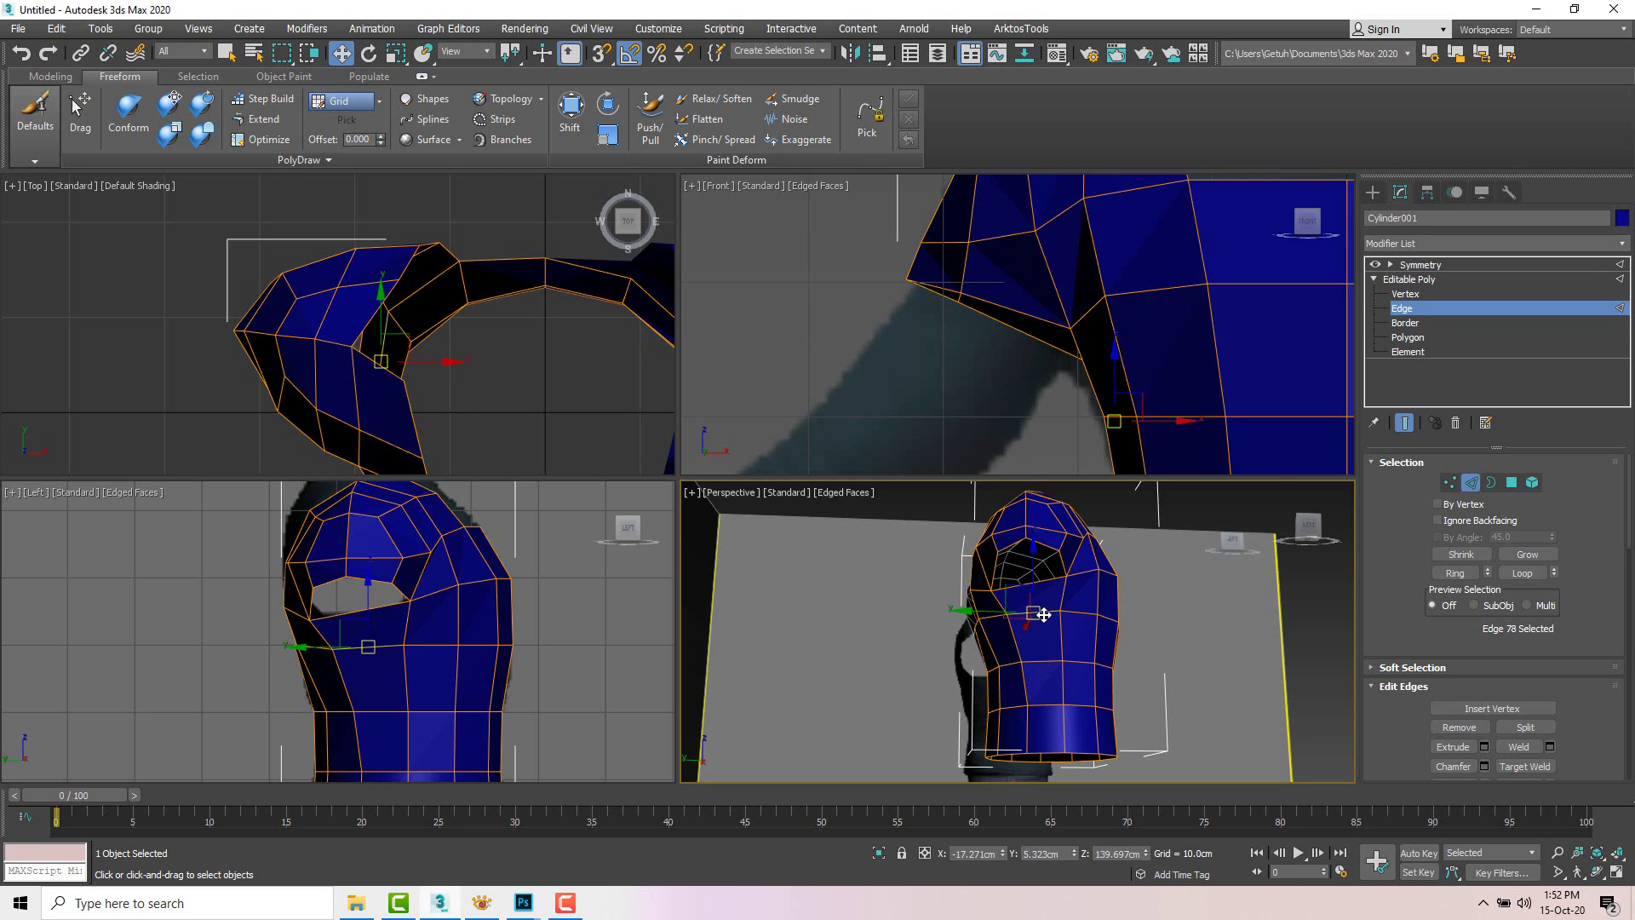
left_click(1035, 584)
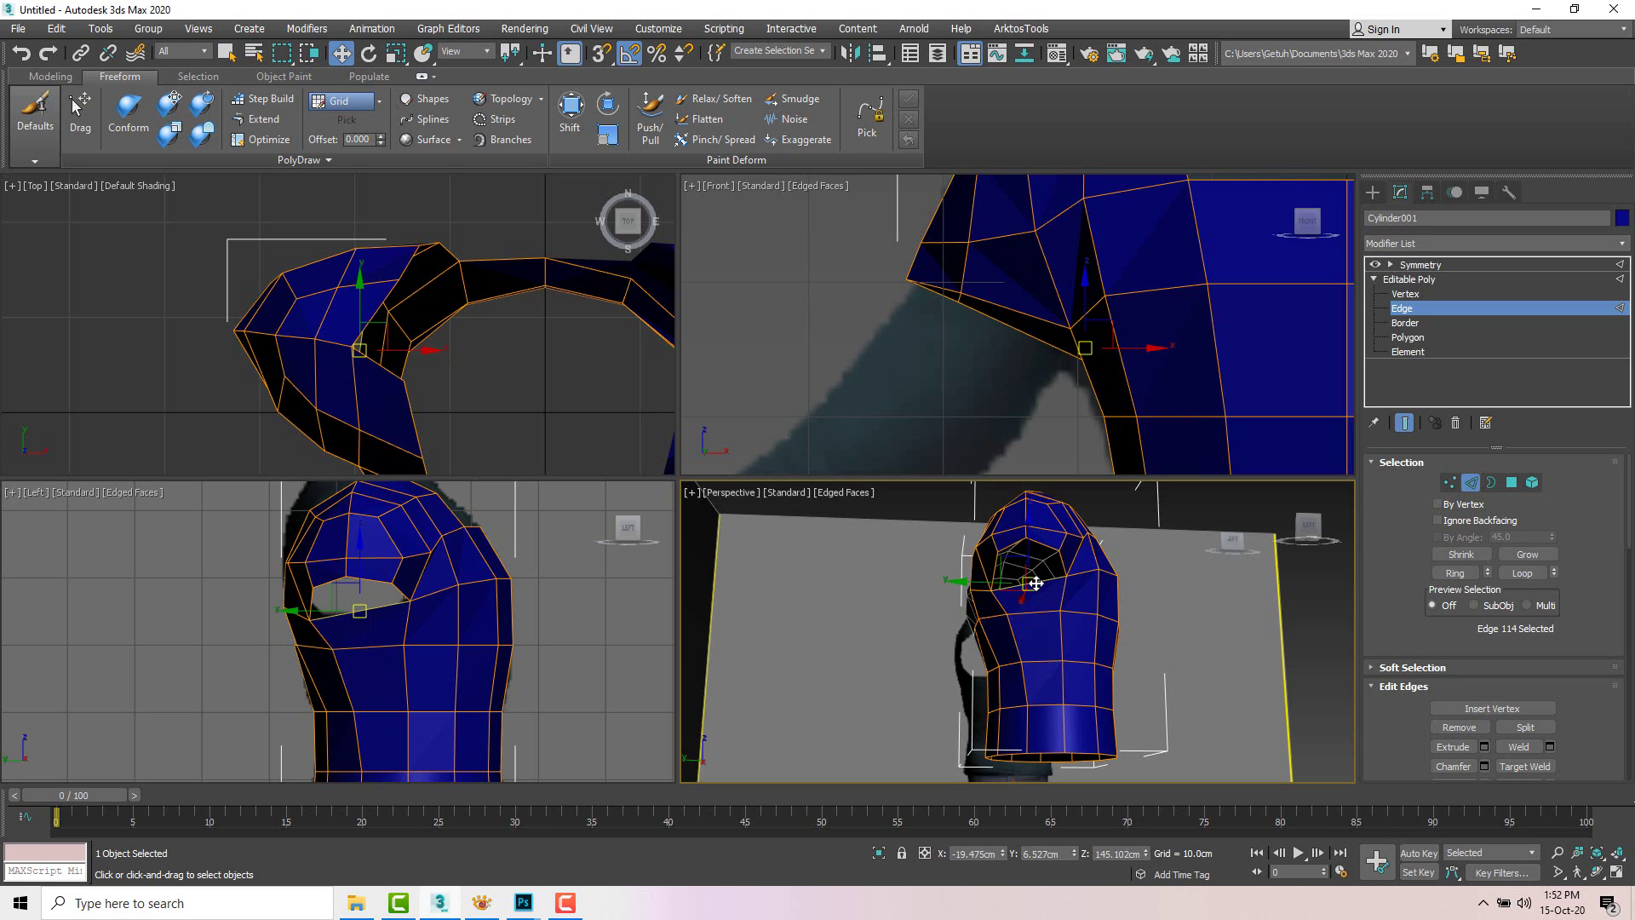
left_click(1456, 573)
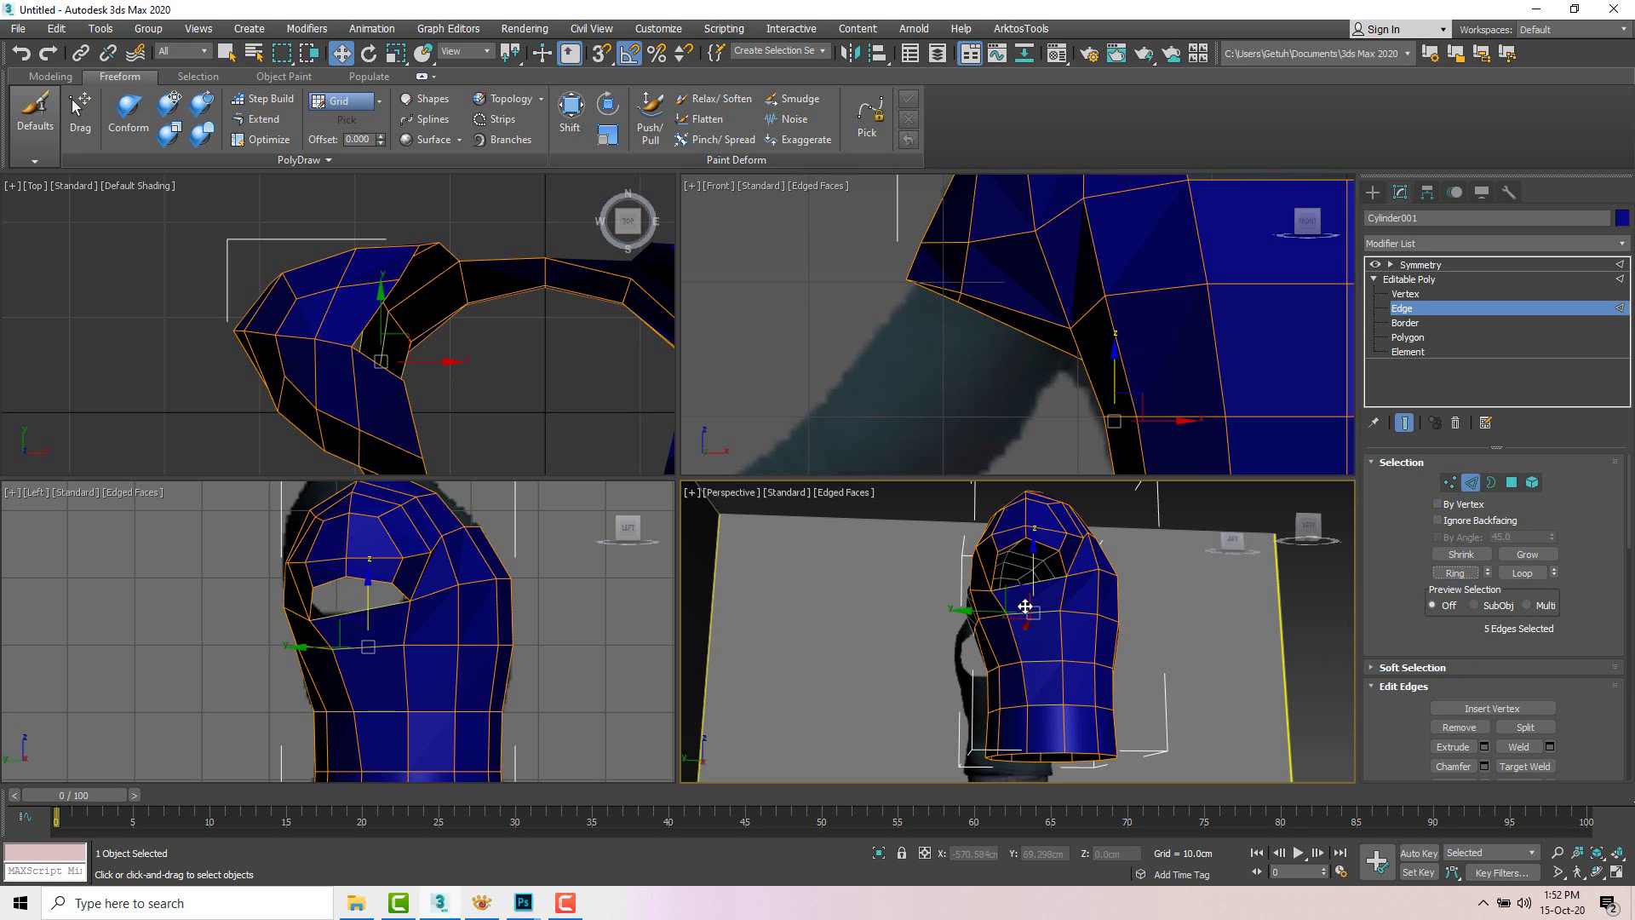
left_click_drag(1025, 605, 1031, 721)
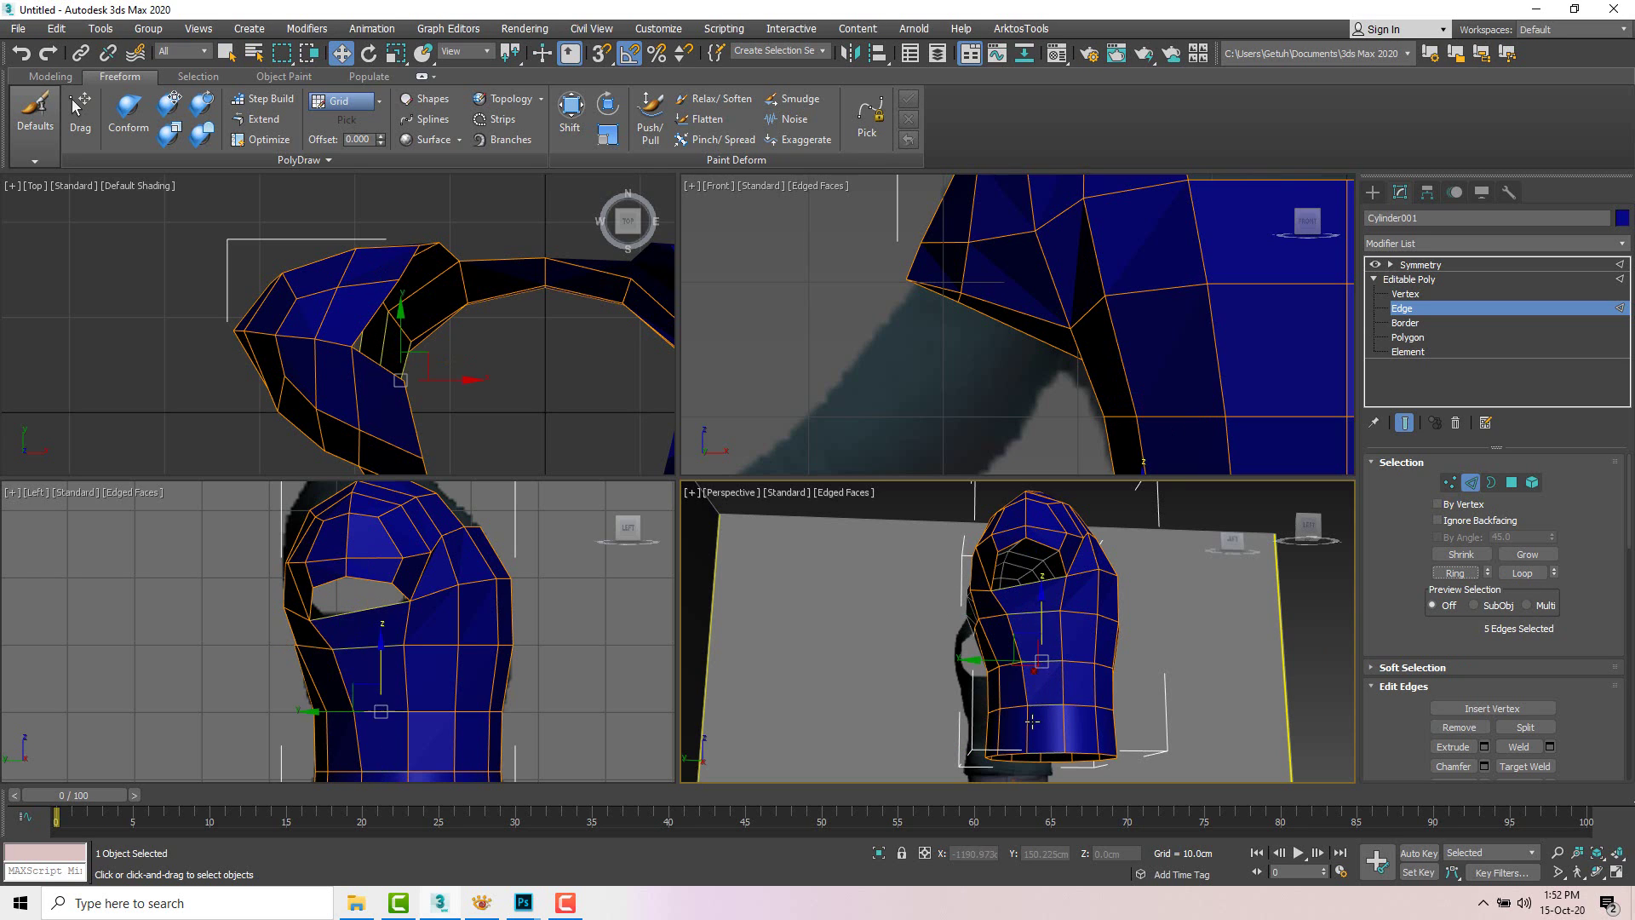
right_click(1039, 654)
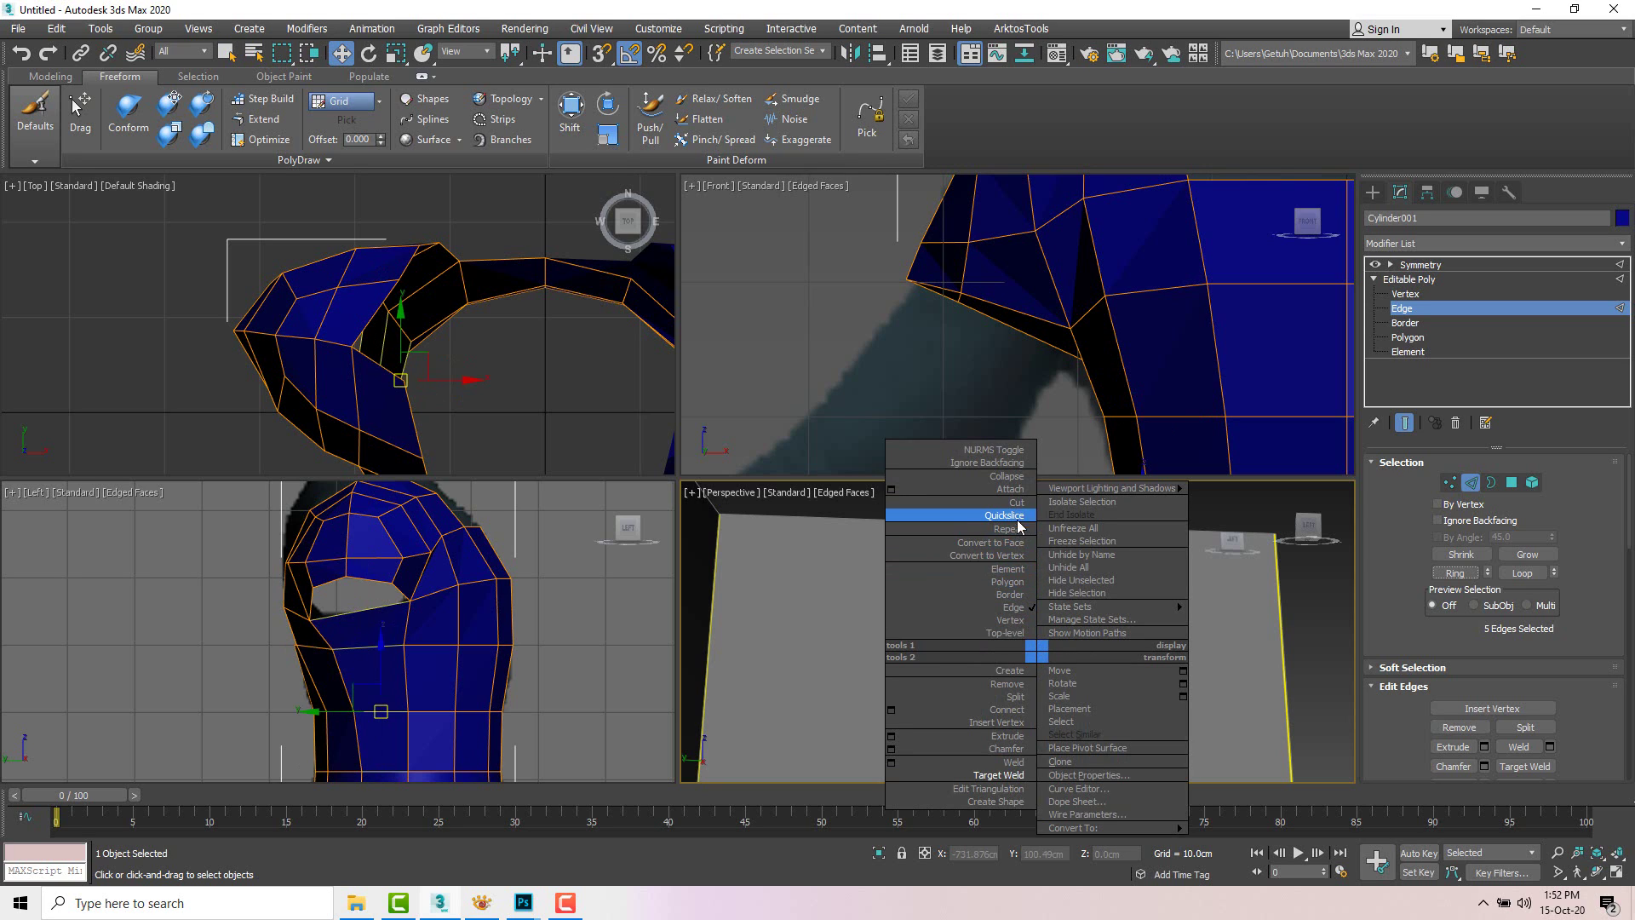
left_click(1016, 697)
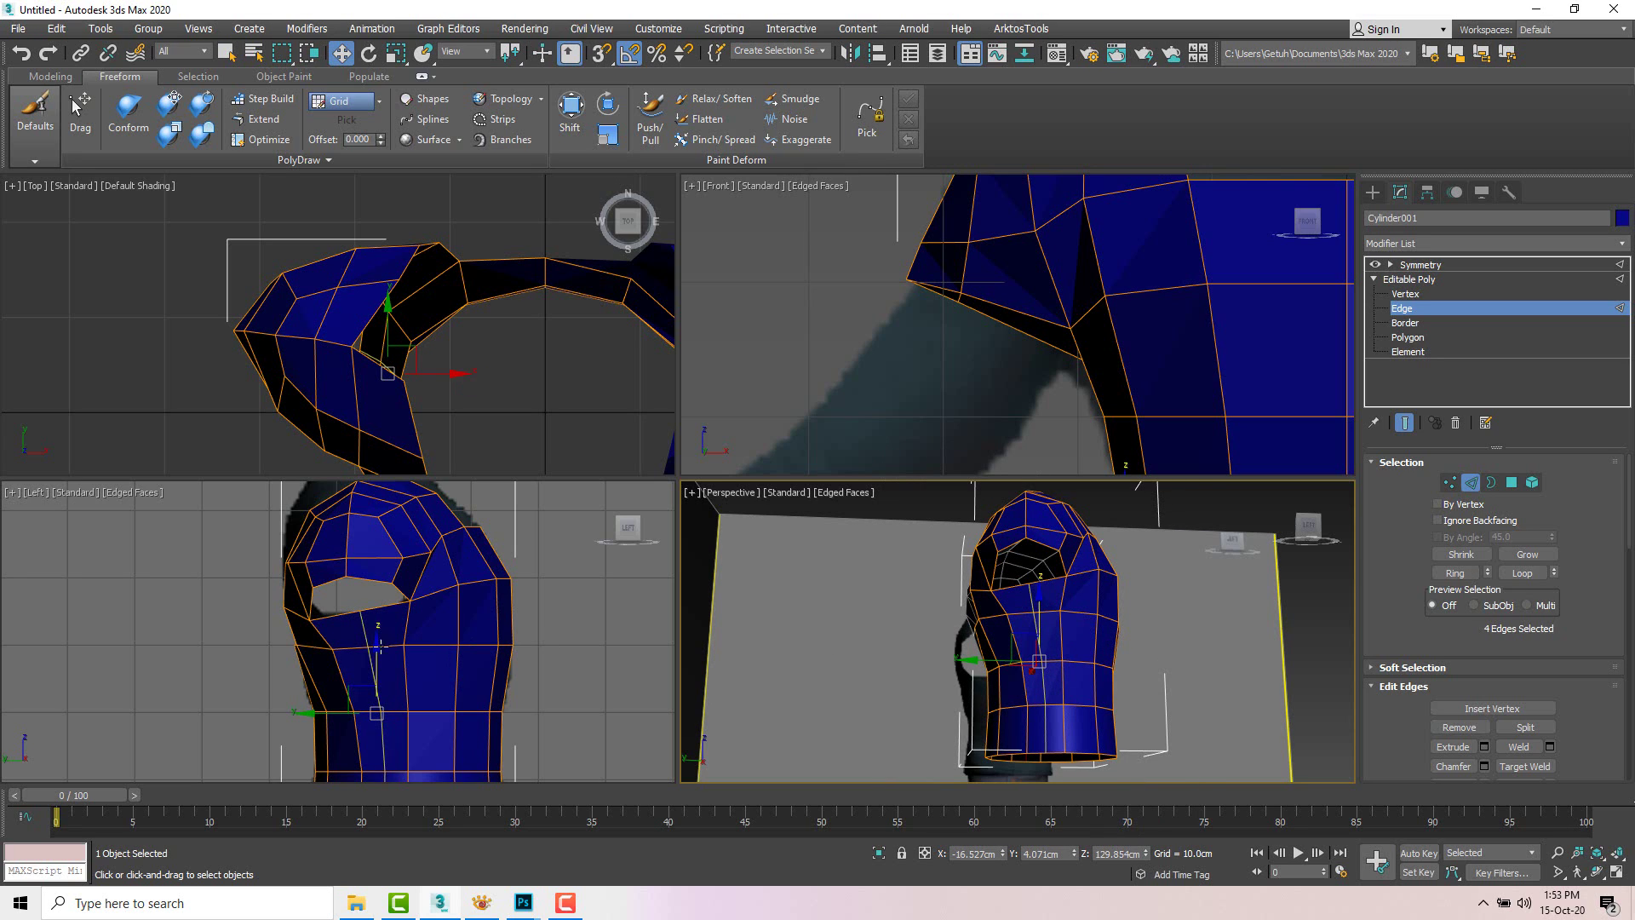
Step: Move the new middle vertex and the corner vertex of the armhole's lower edge in the left view to round the opening
scroll(344, 650, "up", 2)
key("1")
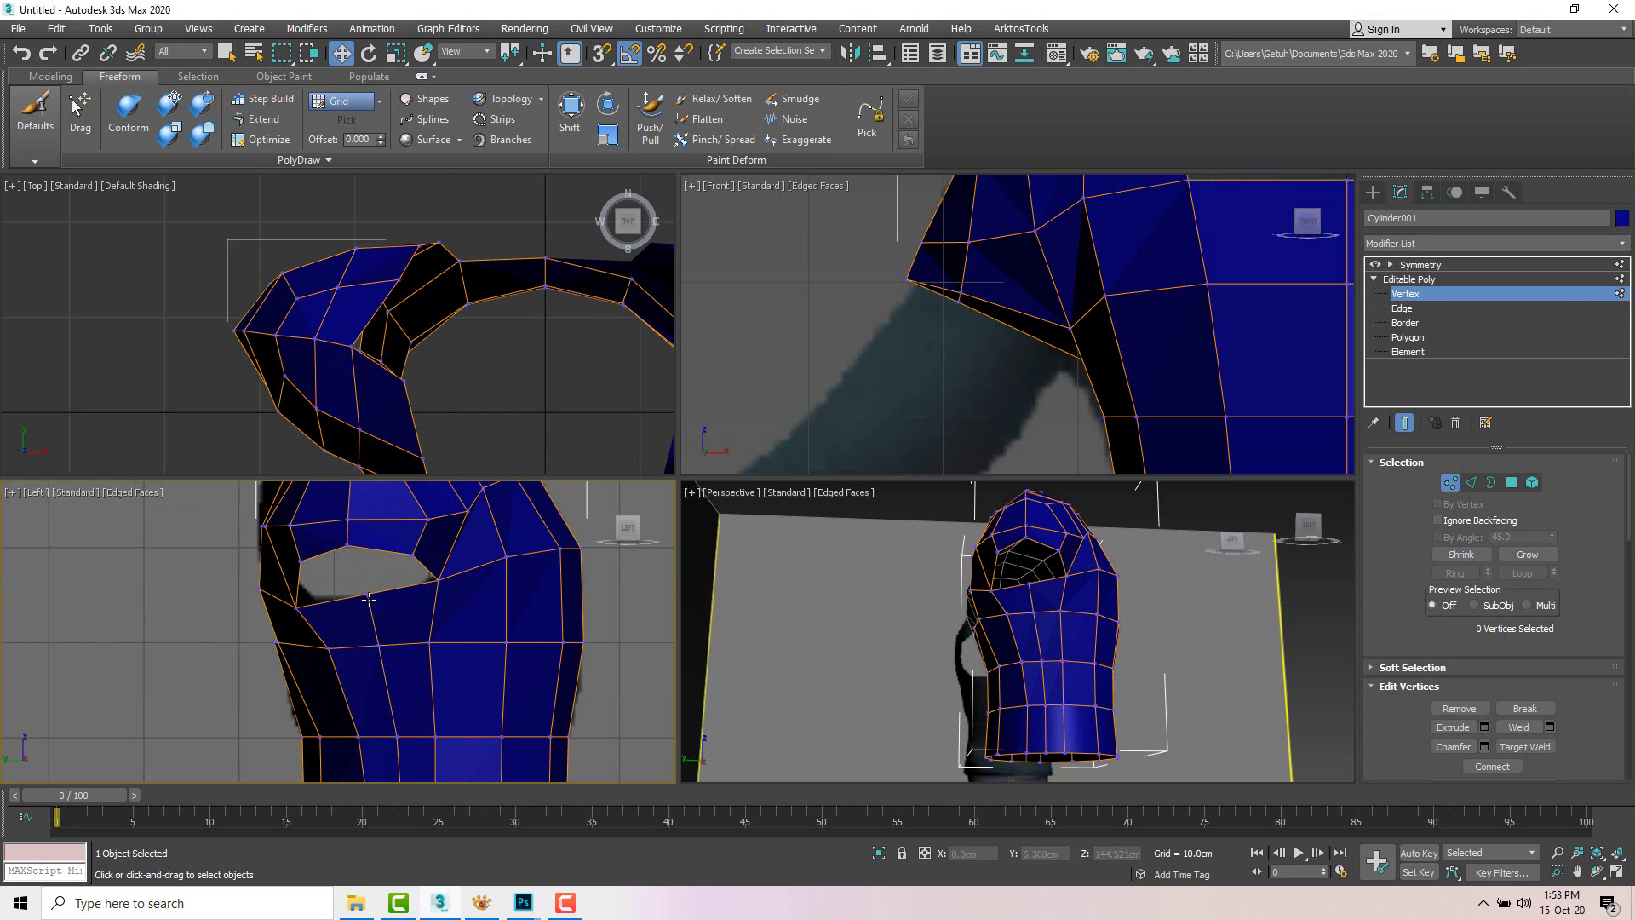
left_click(368, 595)
left_click_drag(401, 594, 400, 581)
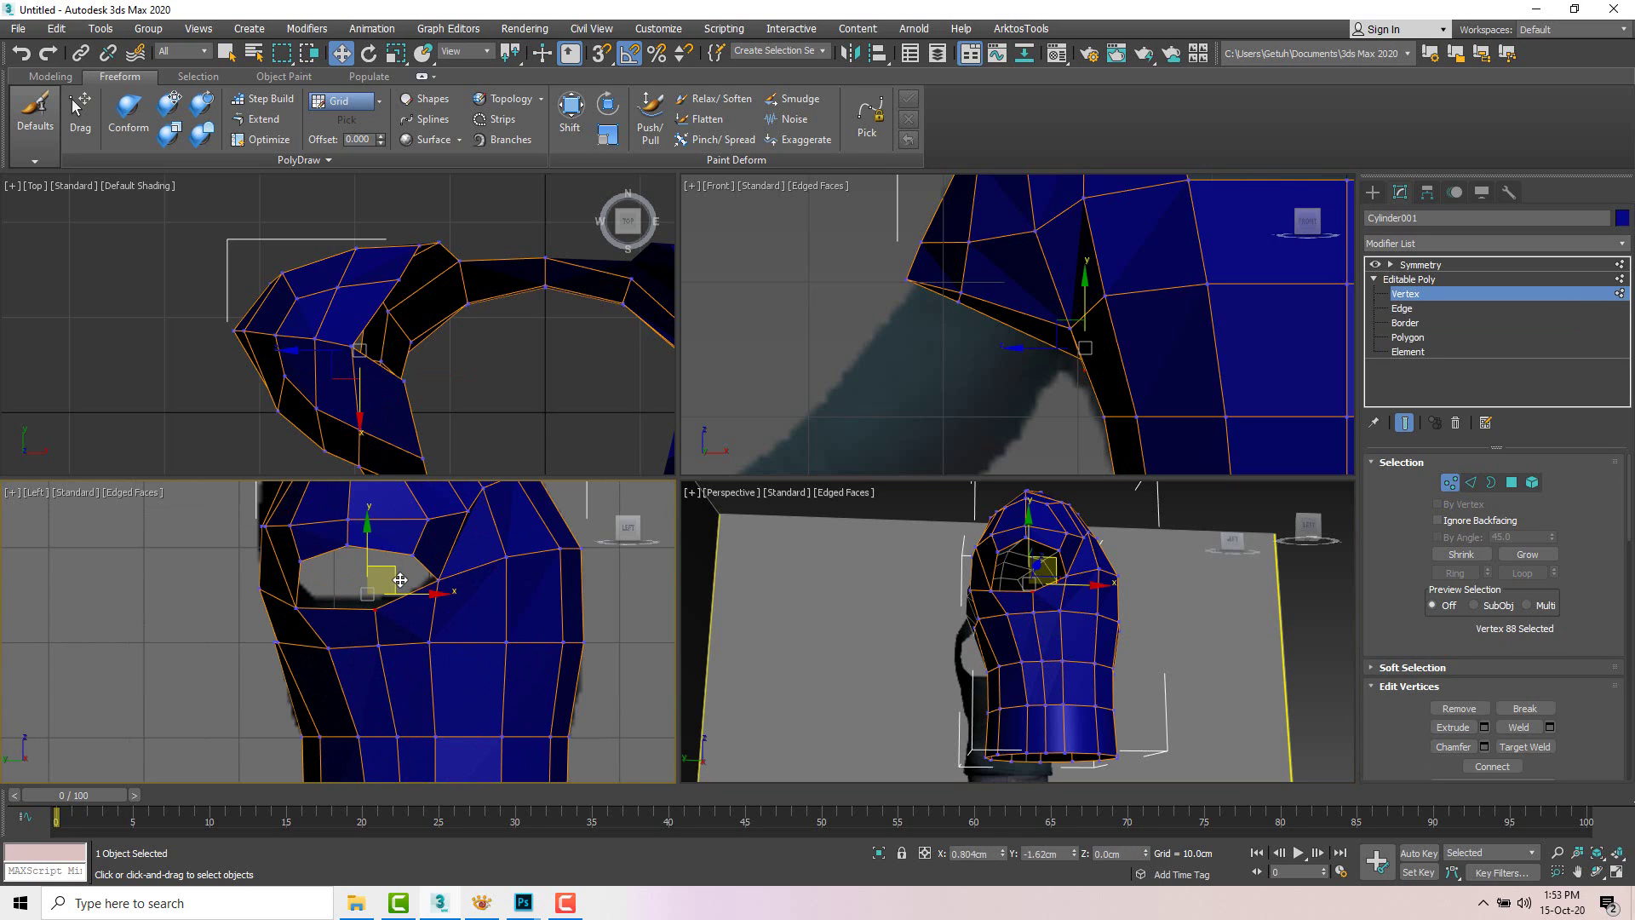
left_click_drag(296, 607, 303, 598)
left_click(375, 605)
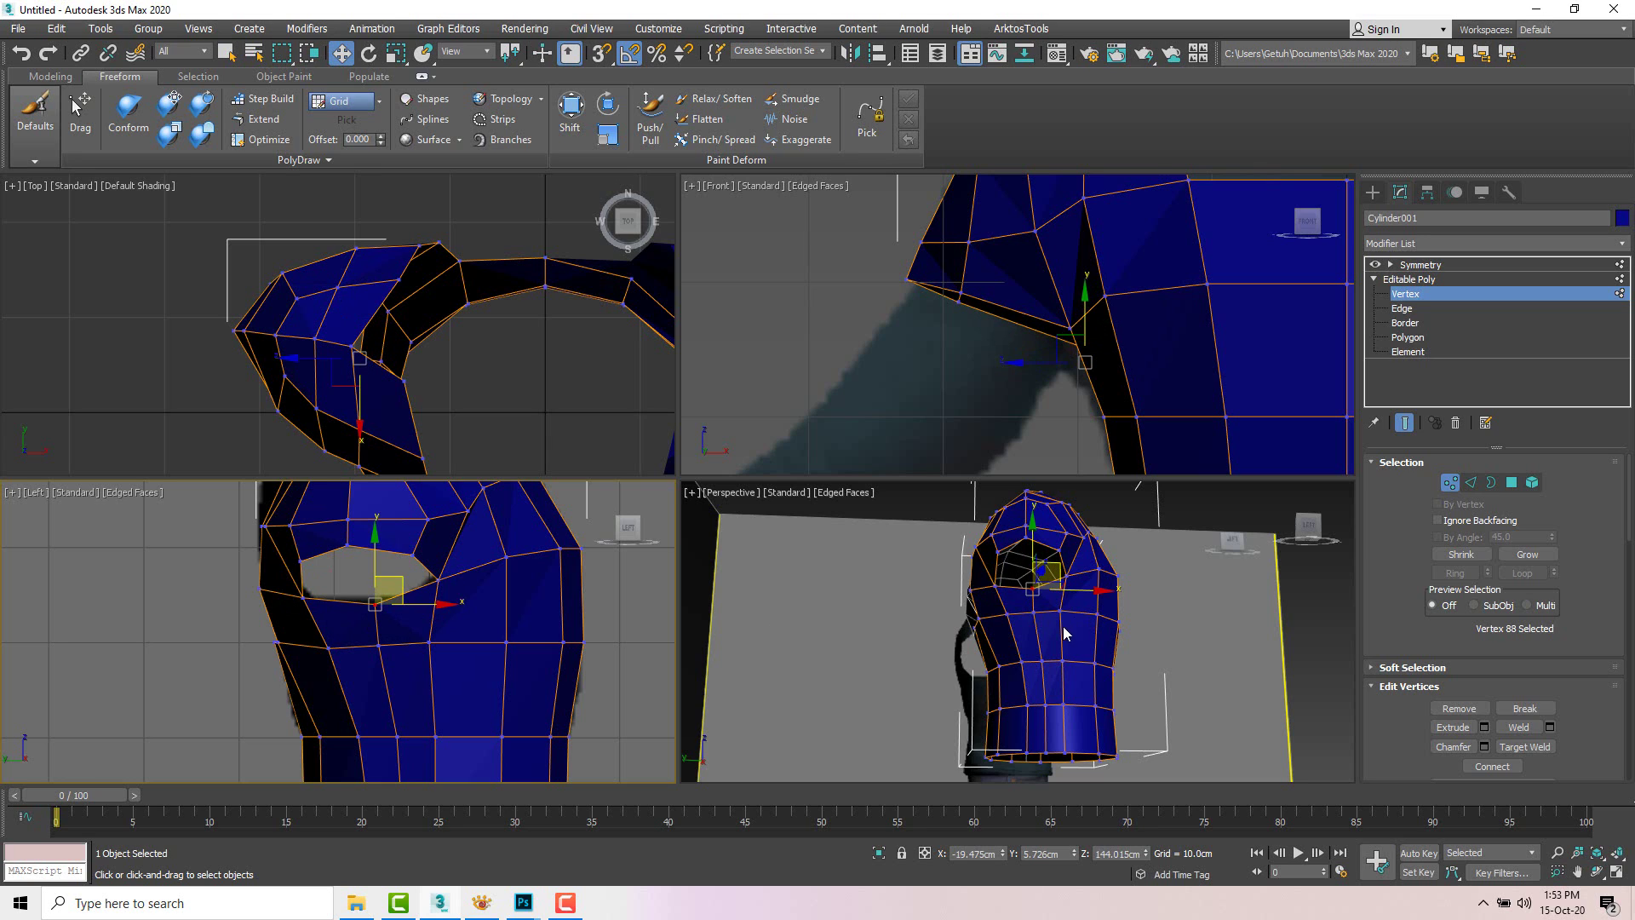
Step: Shift the vertices of the horizontal edge row just below the armhole downward in the left view
left_click(295, 640)
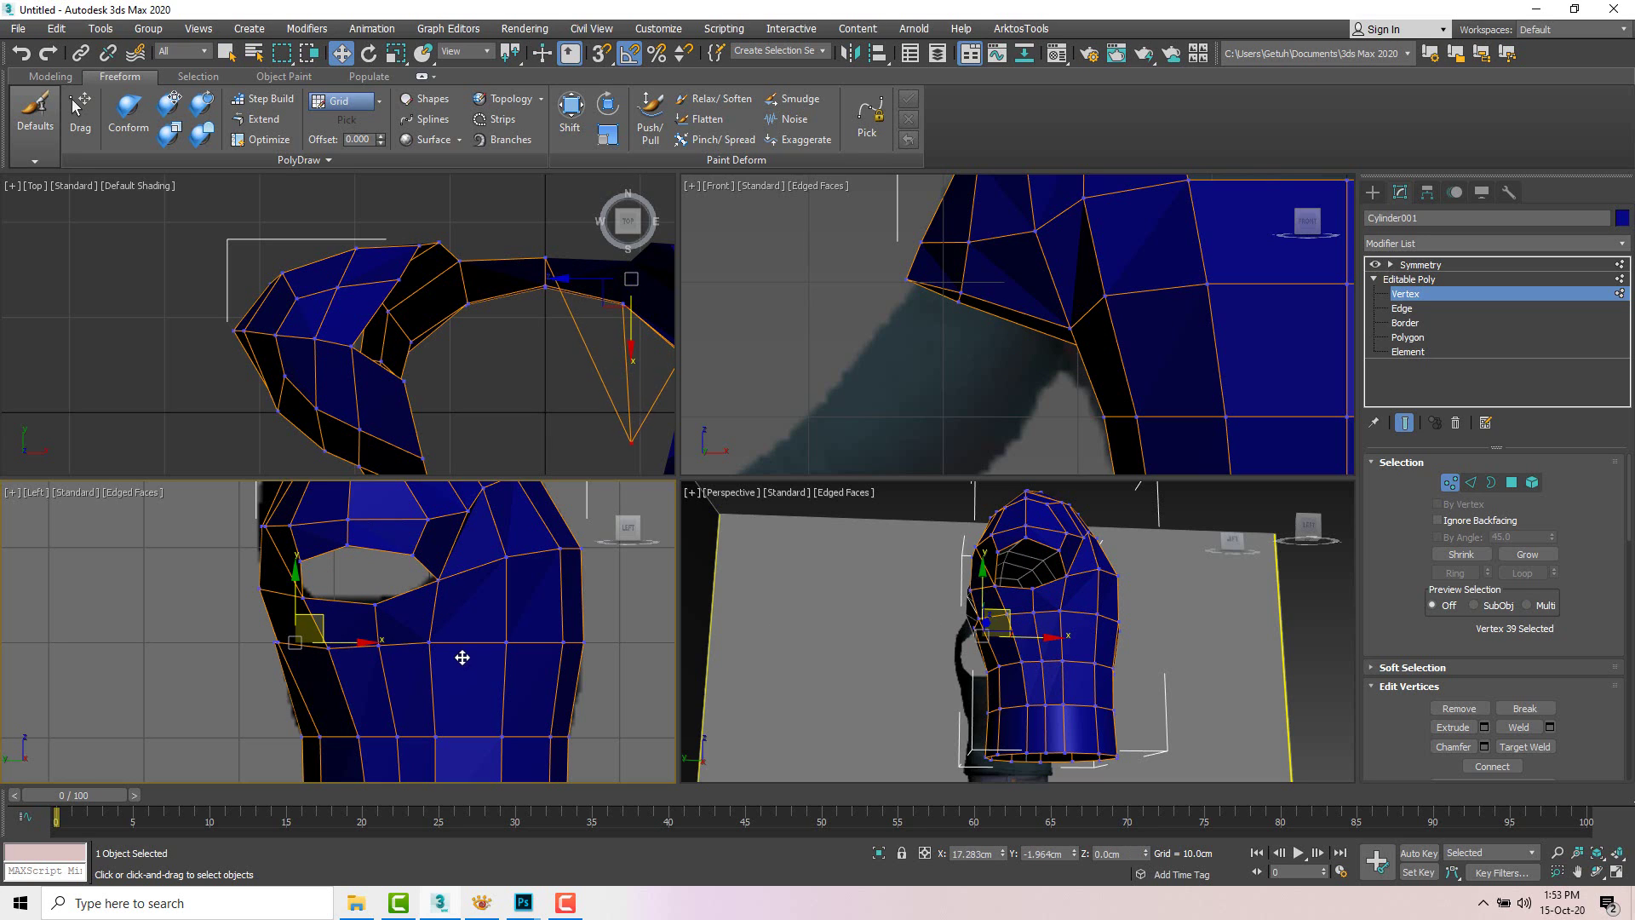
mouse_move(465, 637)
left_mouse_down()
mouse_move(402, 634)
mouse_move(458, 648)
left_mouse_up()
scroll(447, 655, "down", 4)
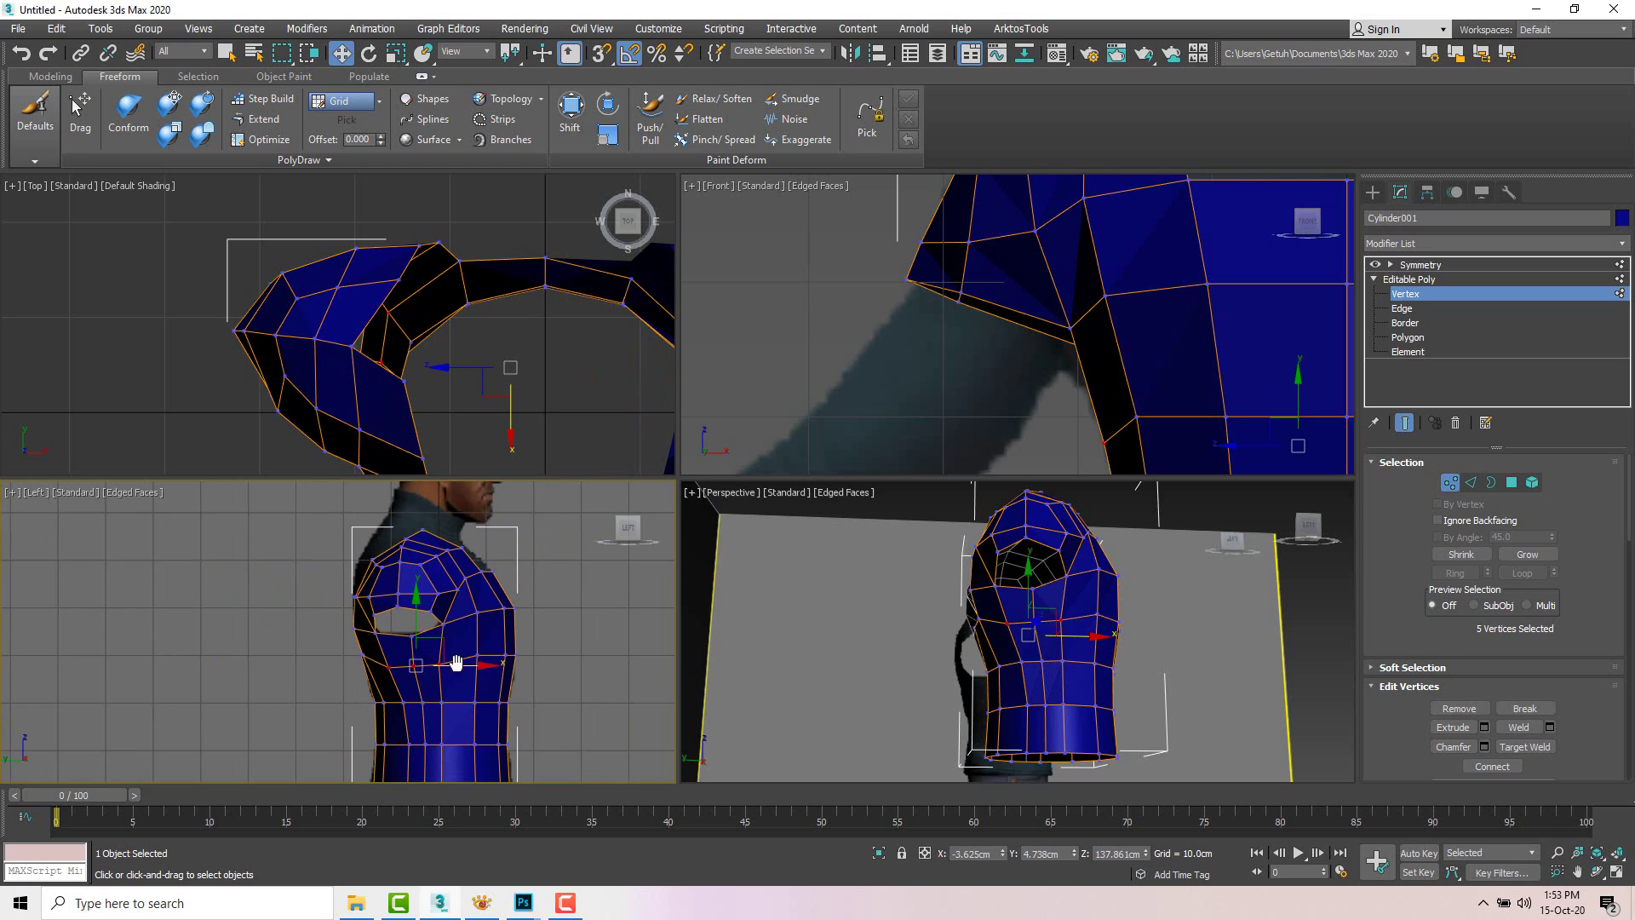
scroll(447, 642, "up", 3)
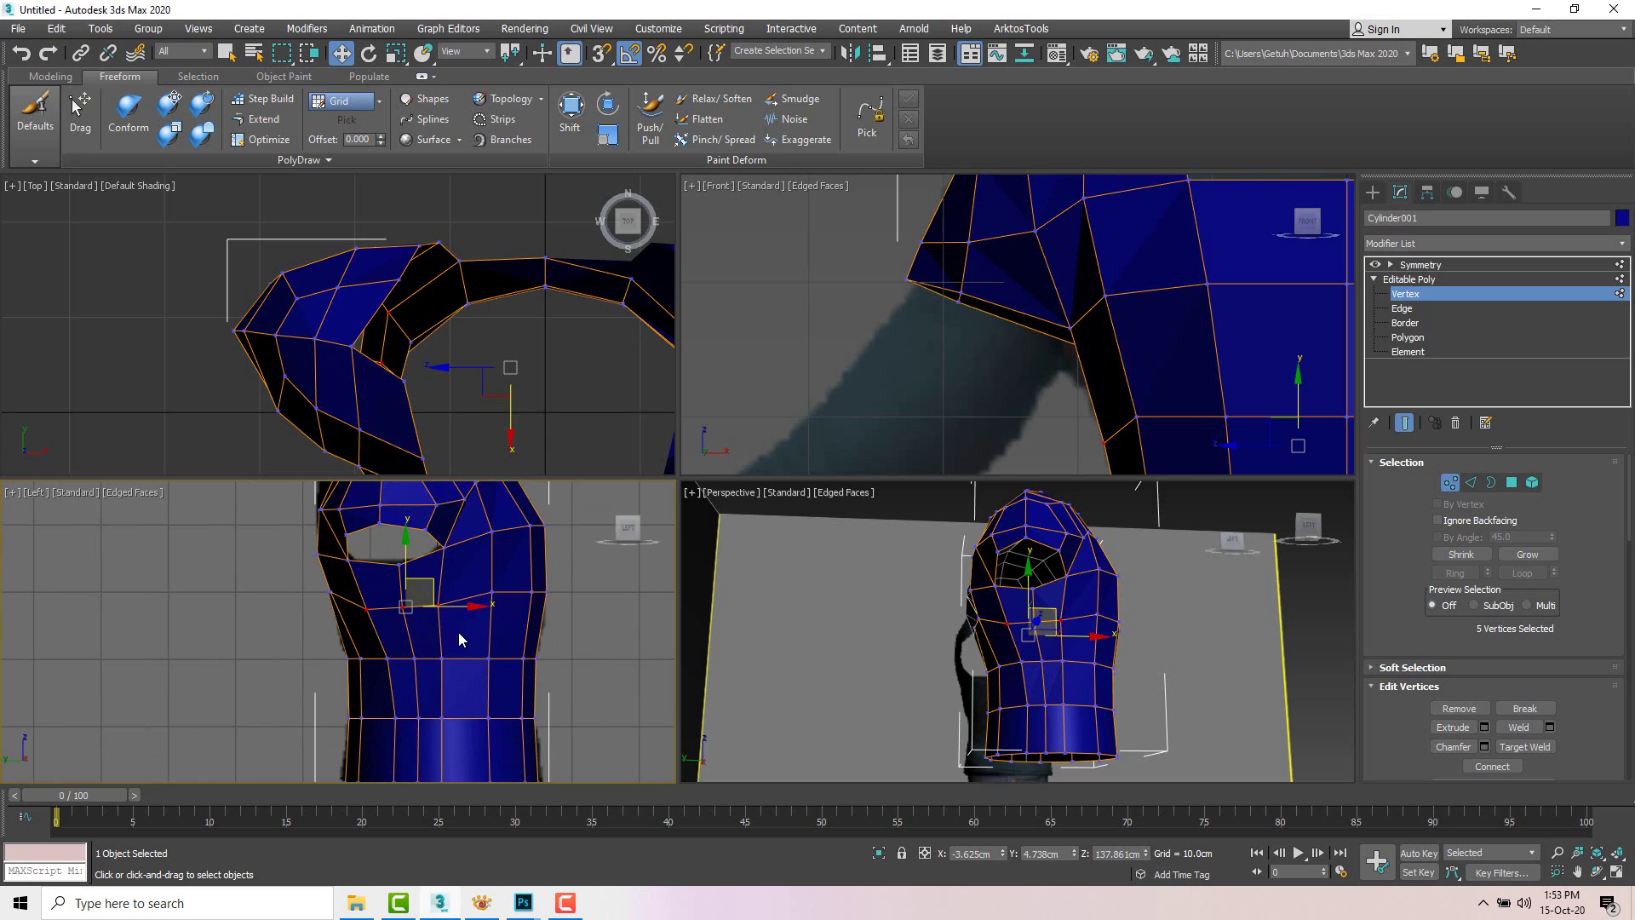
Step: Maximize the left view and select the vertical side edge below the armhole's front corner
key("alt+w")
key("2")
left_click(886, 491)
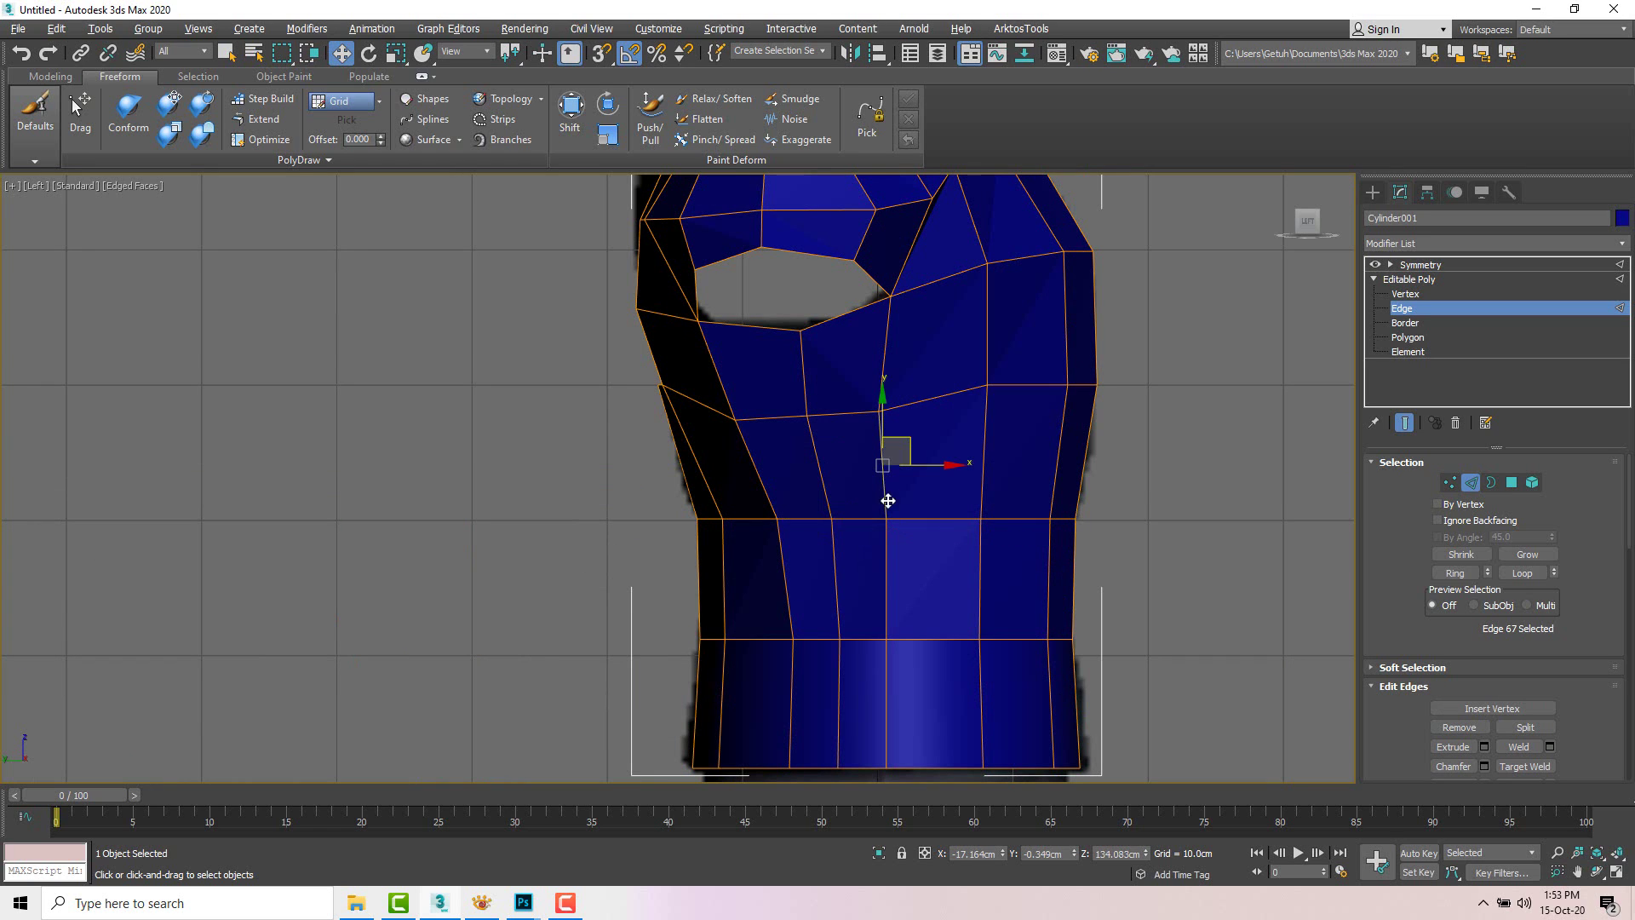
Step: Move the middle vertical edges on the torso's side about 2 cm forward and shift the neighbouring rear edge backward
left_click(883, 673, "ctrl")
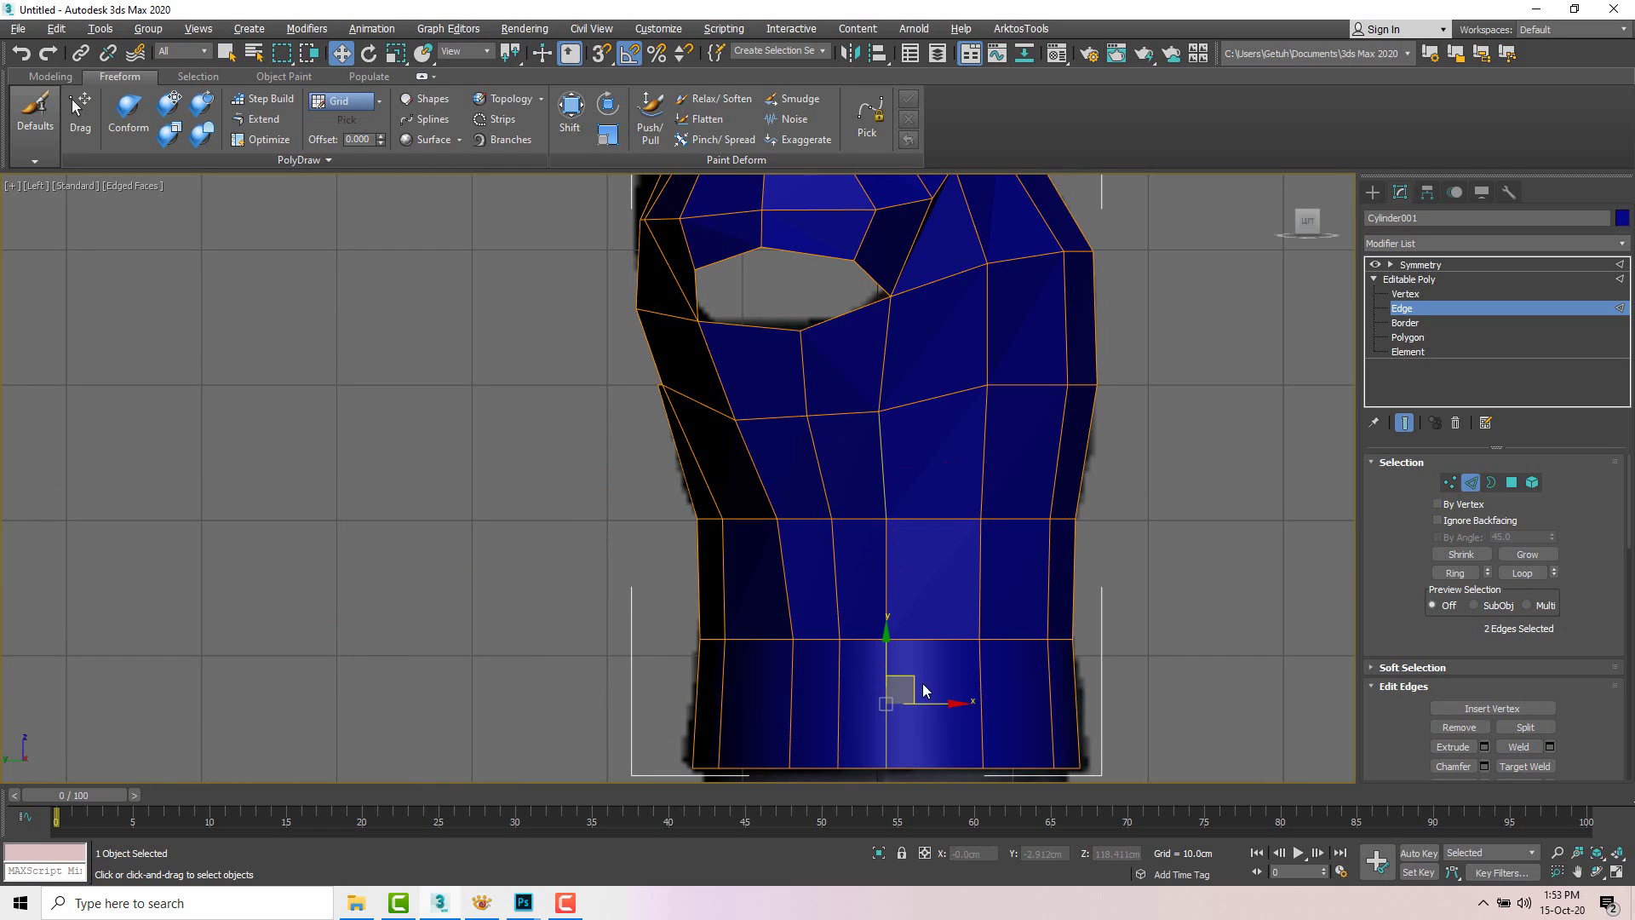
left_click_drag(940, 698, 965, 700)
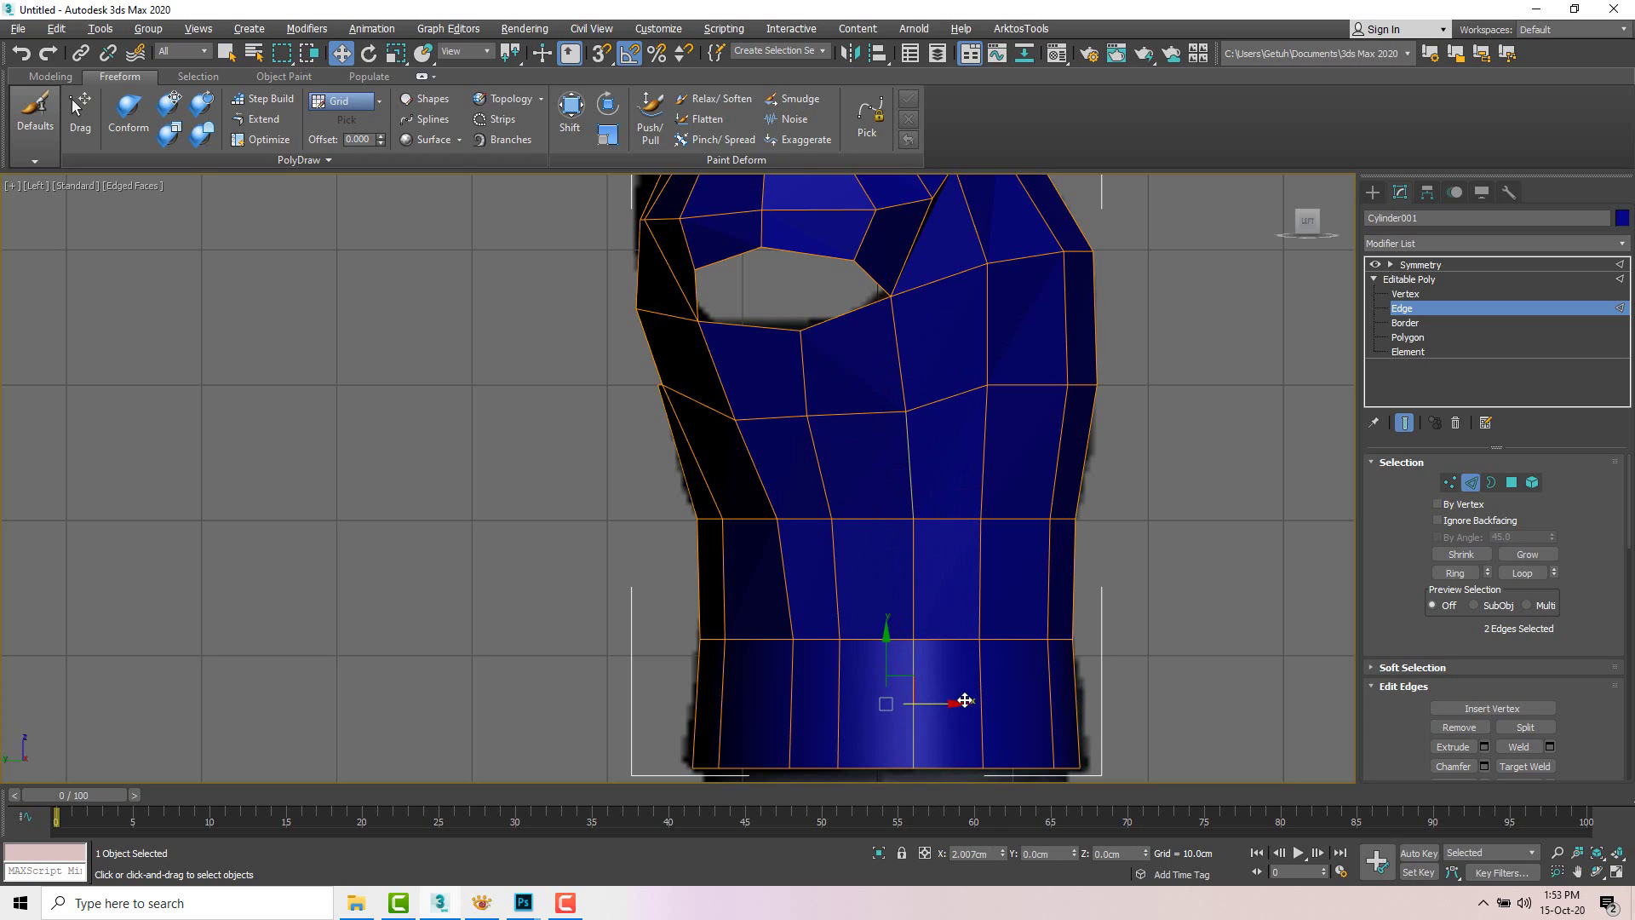
left_click(779, 549)
left_click_drag(835, 577, 792, 578)
Step: Straighten the rear vertical edge column by moving its lower vertices back, and nudge the side vertices below the arm opening
key("1")
left_click(784, 767)
left_click_drag(824, 766, 803, 765)
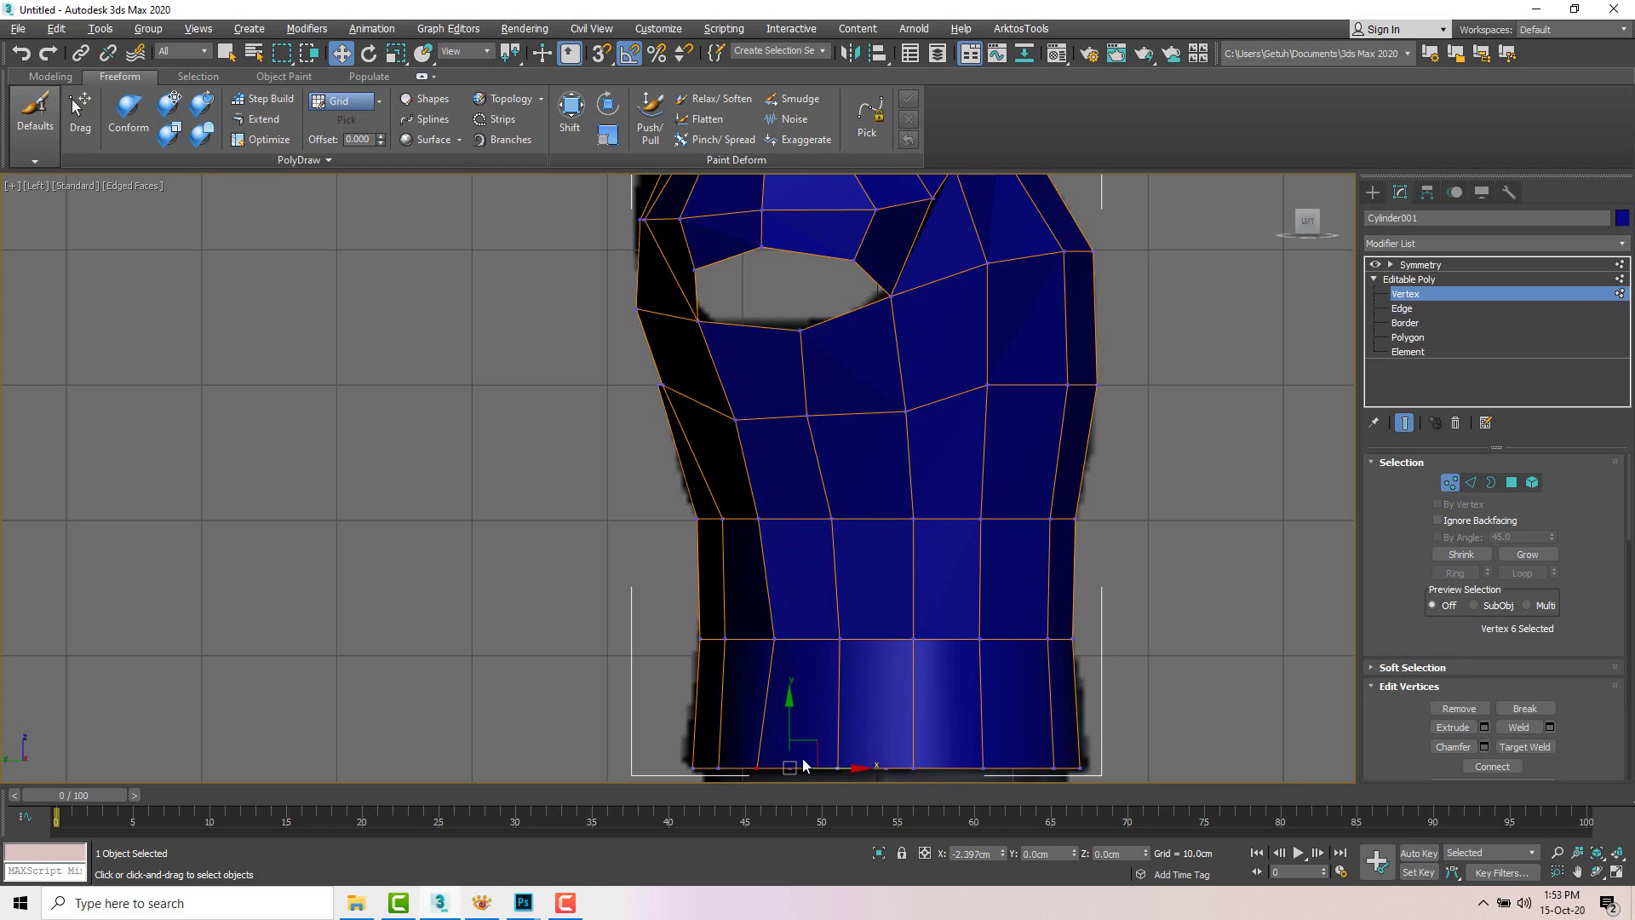
left_click(774, 639)
left_click_drag(810, 639, 795, 638)
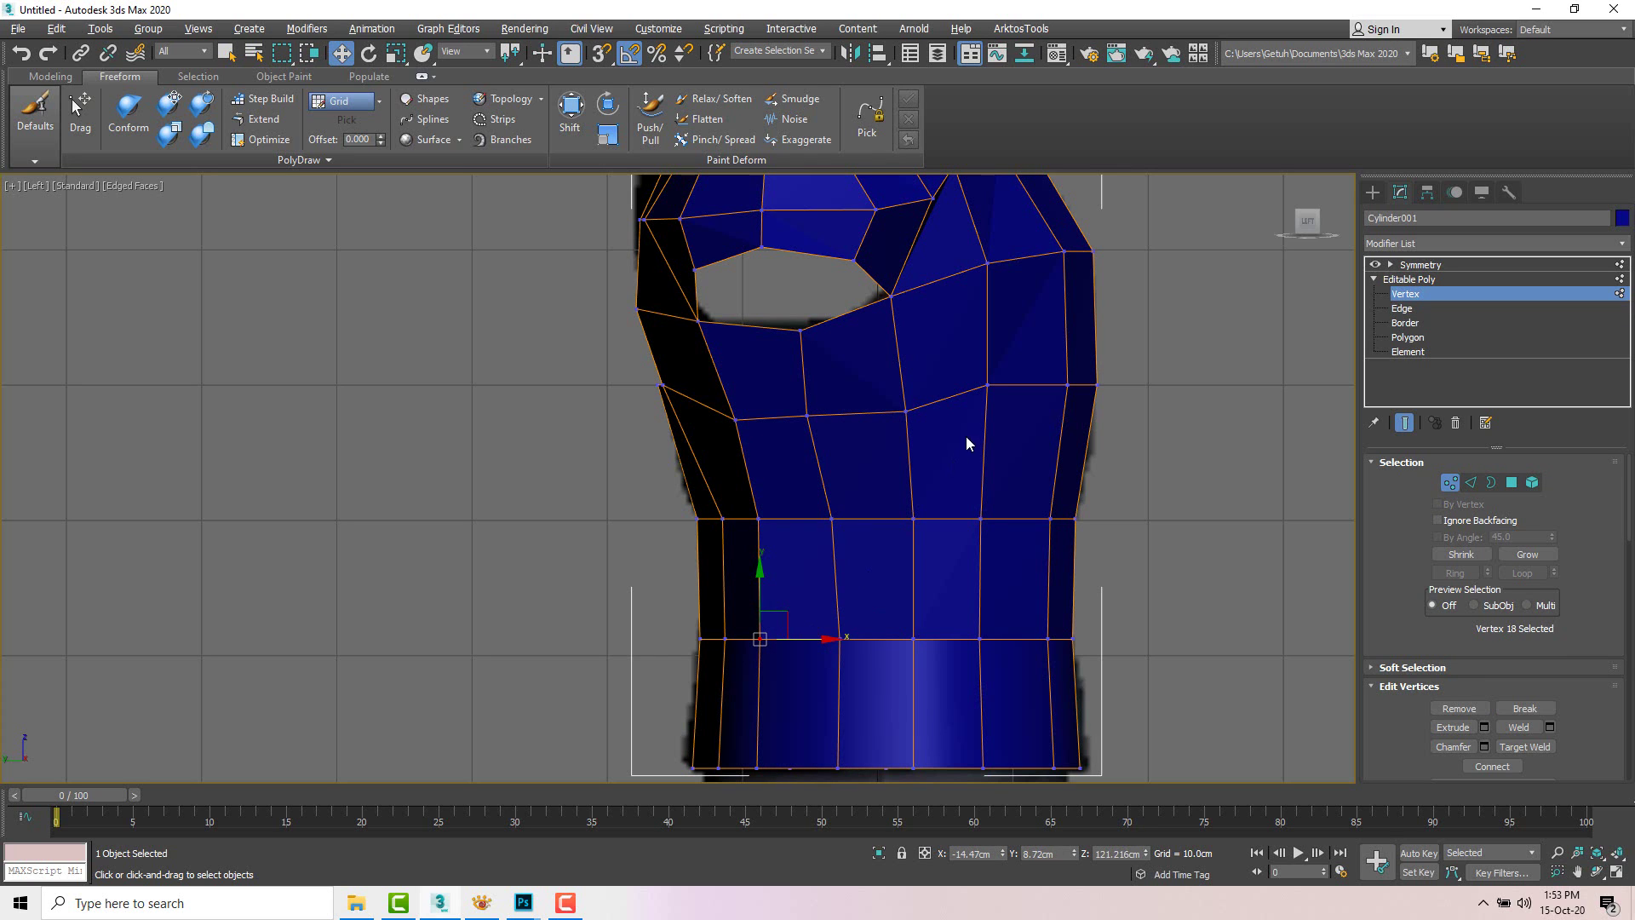
left_click(906, 411)
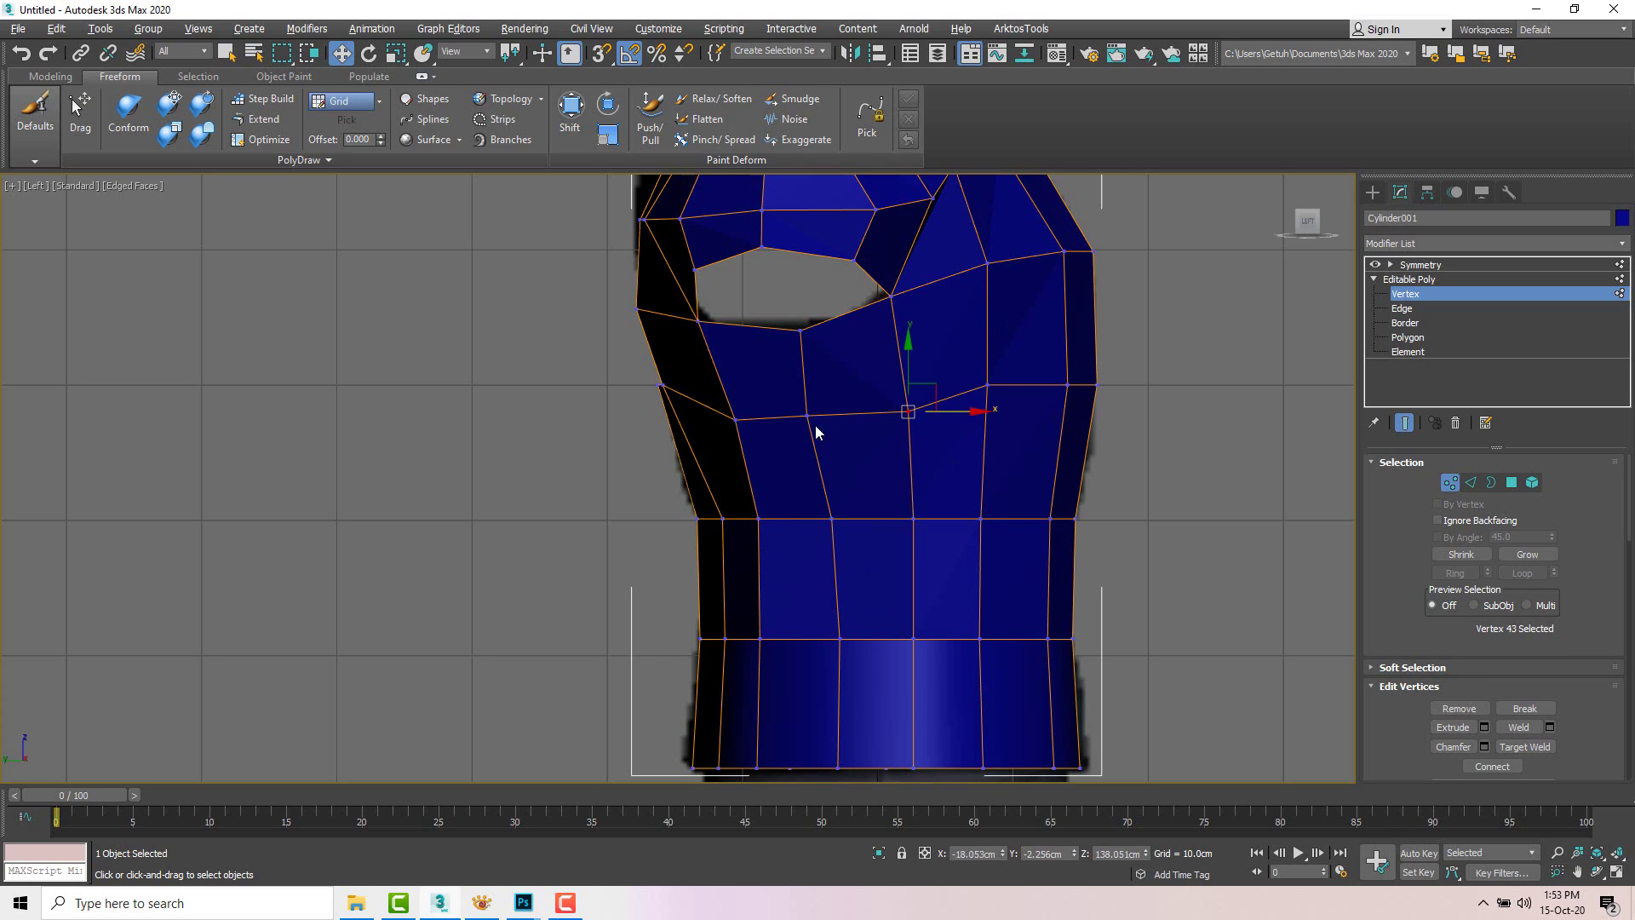
left_click(806, 416)
left_click_drag(808, 416, 815, 415)
Step: Extrude the arm opening's border into a short sleeve ring, about 1.6 cm outward and 2 cm down
key("alt+w")
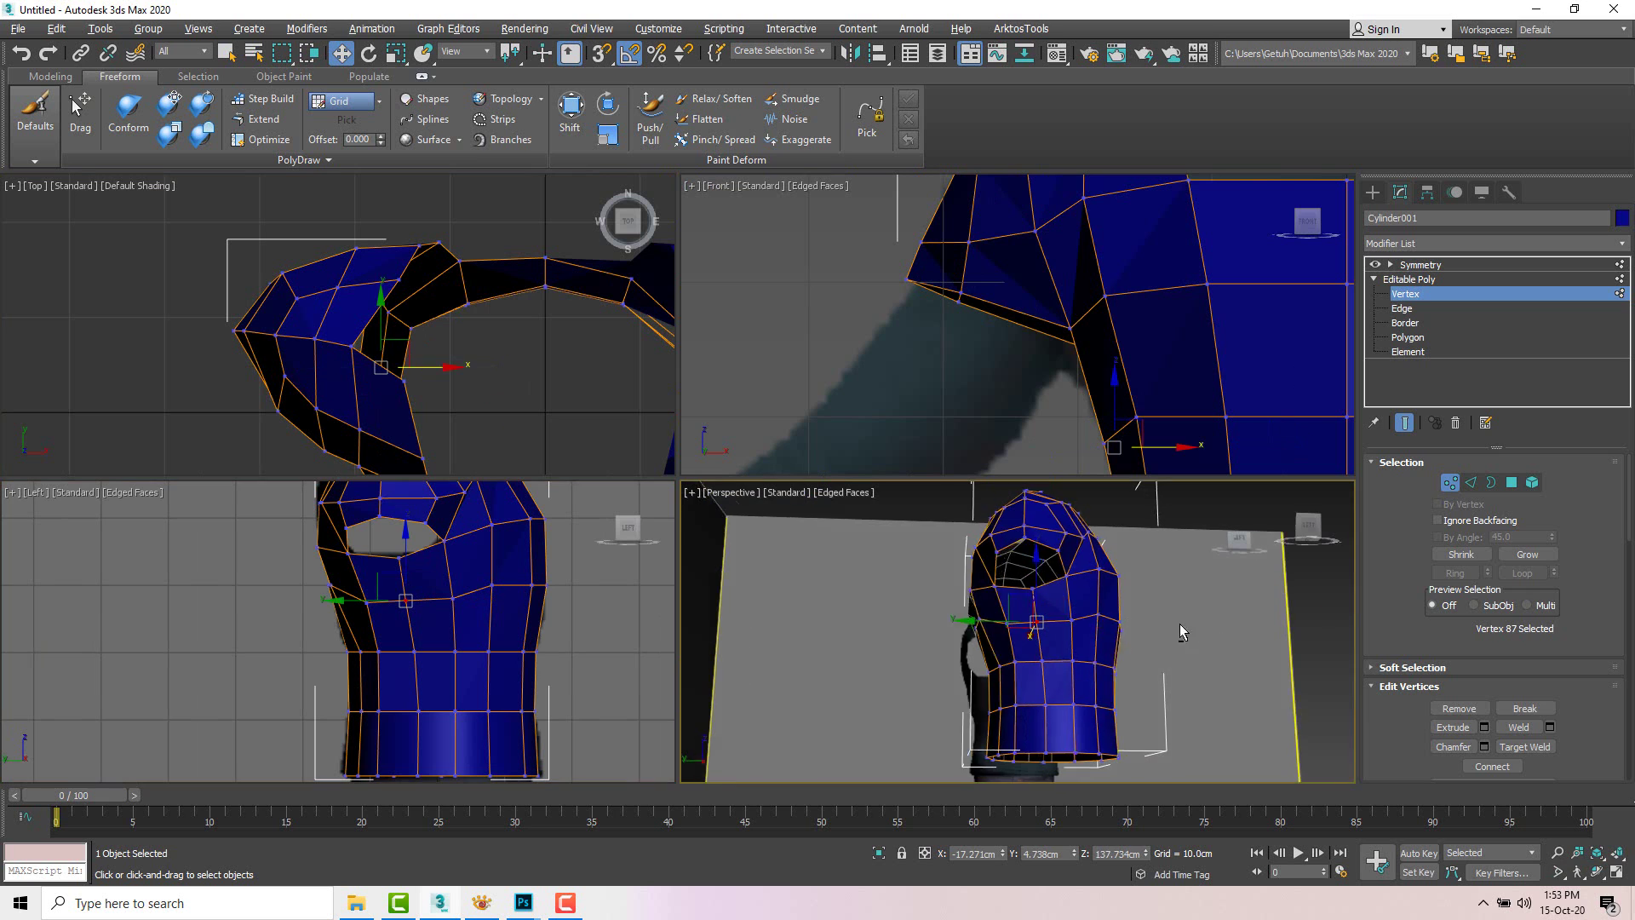
middle_click_drag(1179, 624, 1126, 608, "alt")
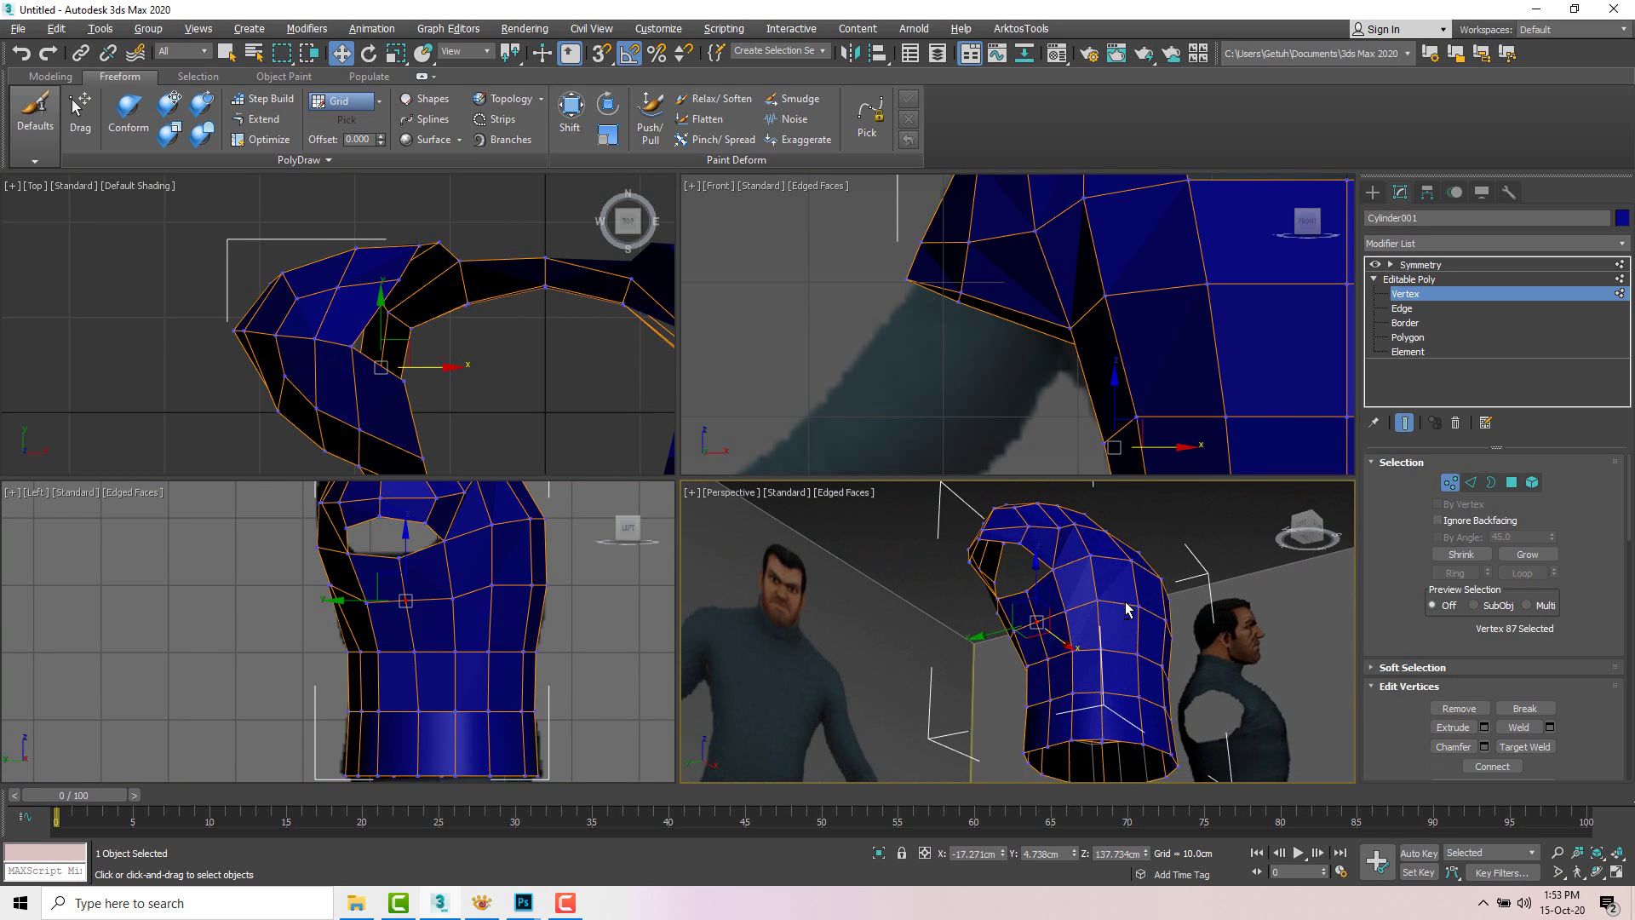
left_click(1491, 483)
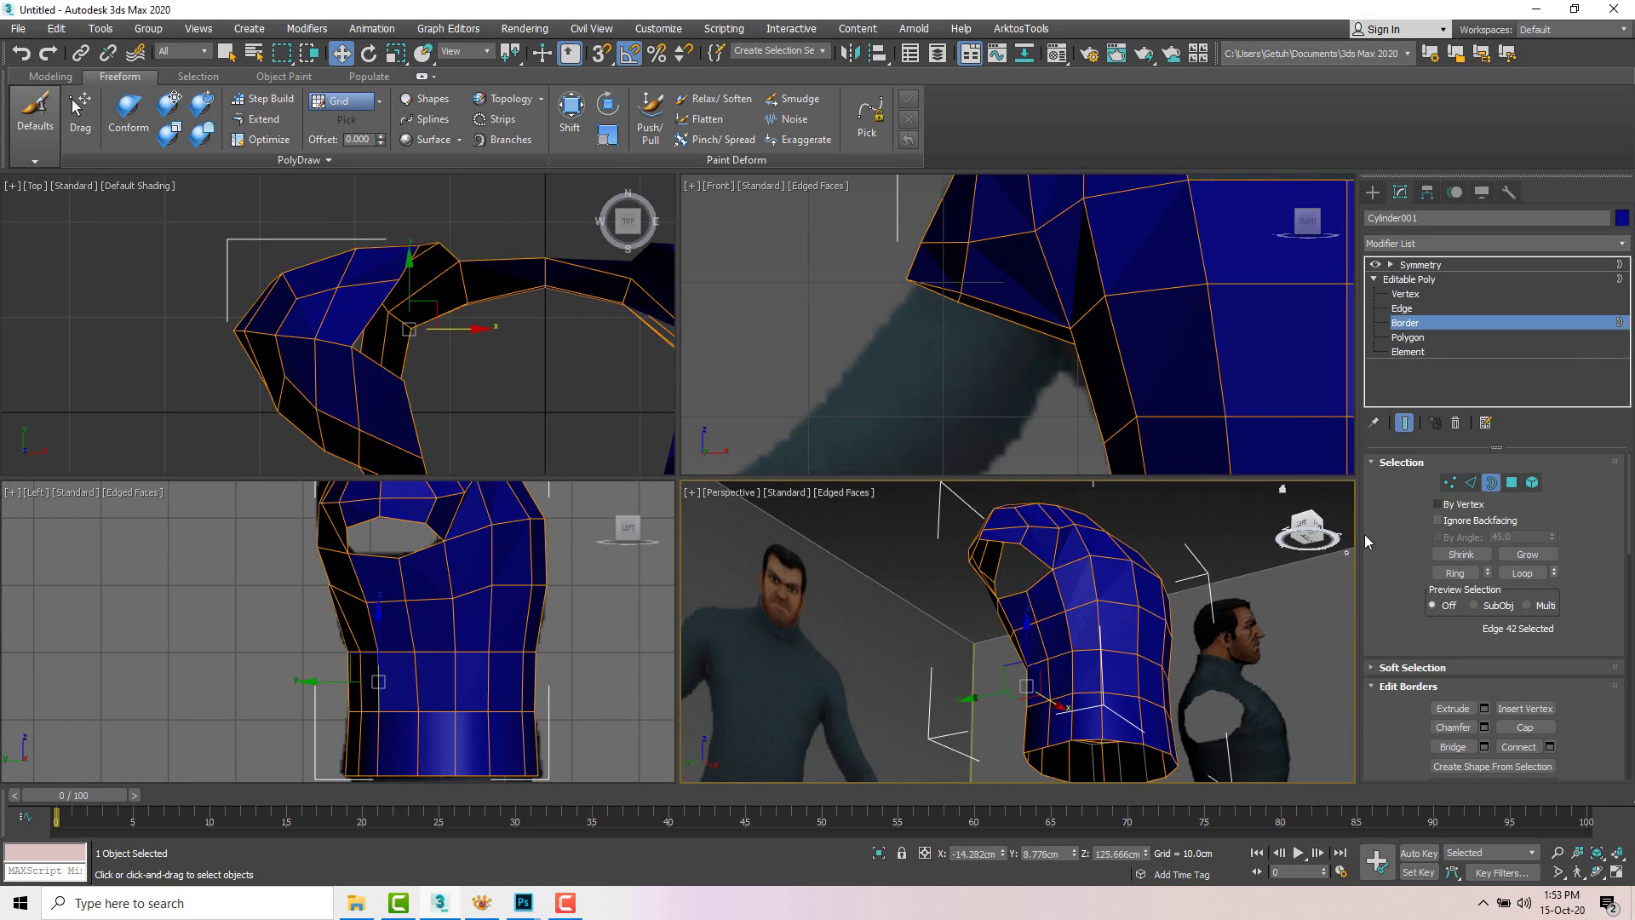
left_click(1033, 555)
middle_click_drag(1034, 555, 795, 400, "alt")
key("alt+w")
scroll(795, 401, "up", 4)
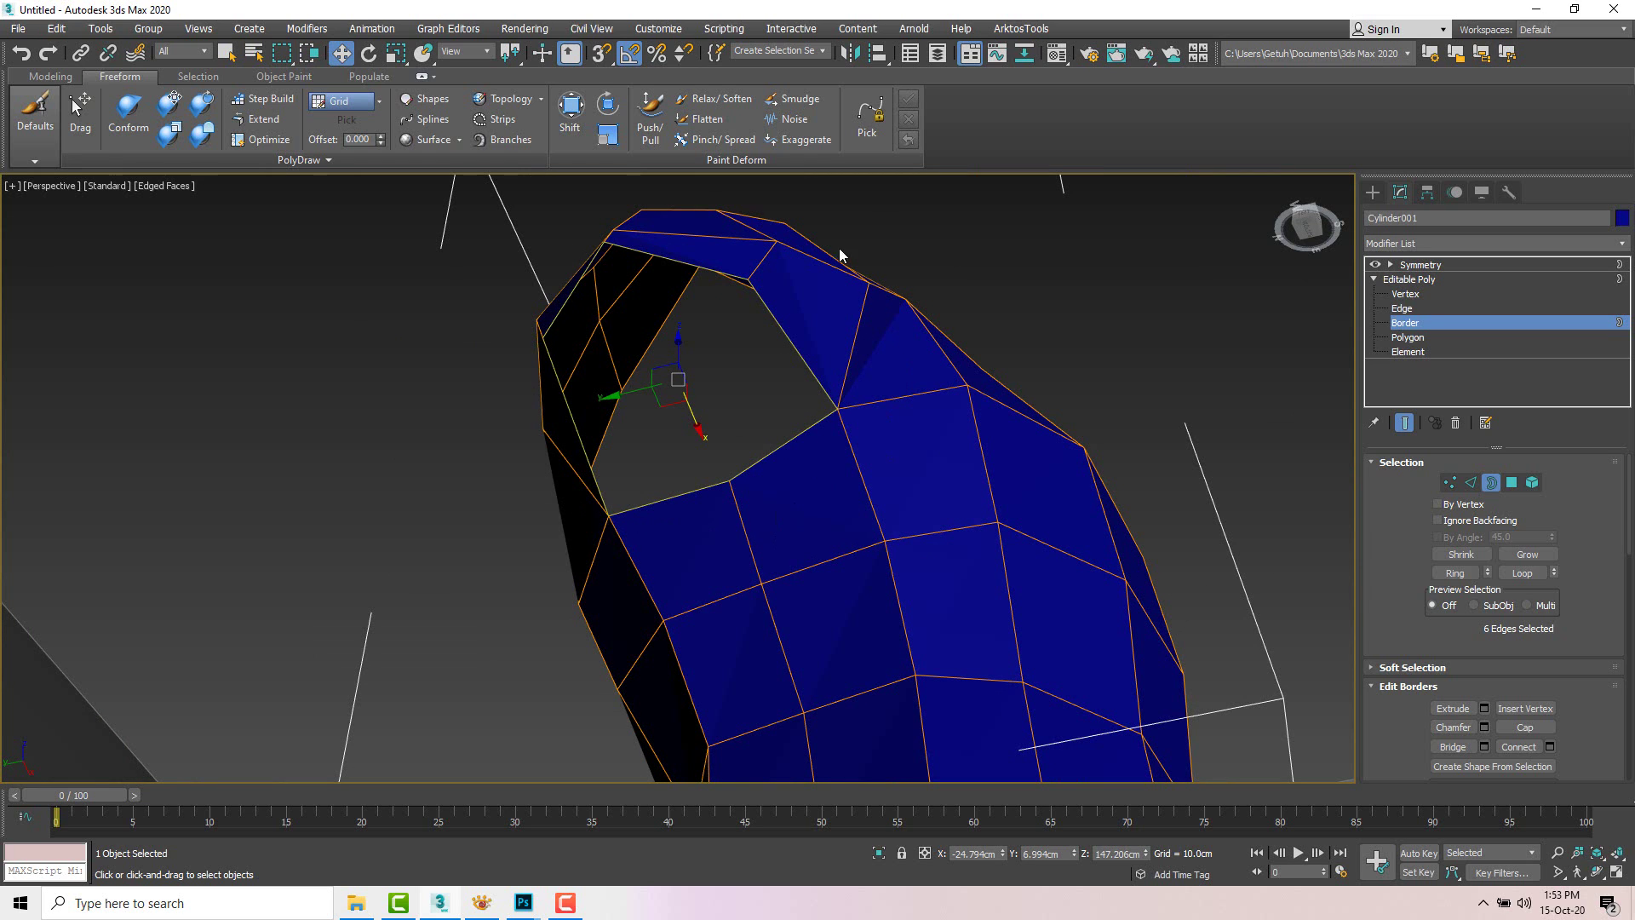
key("alt+w")
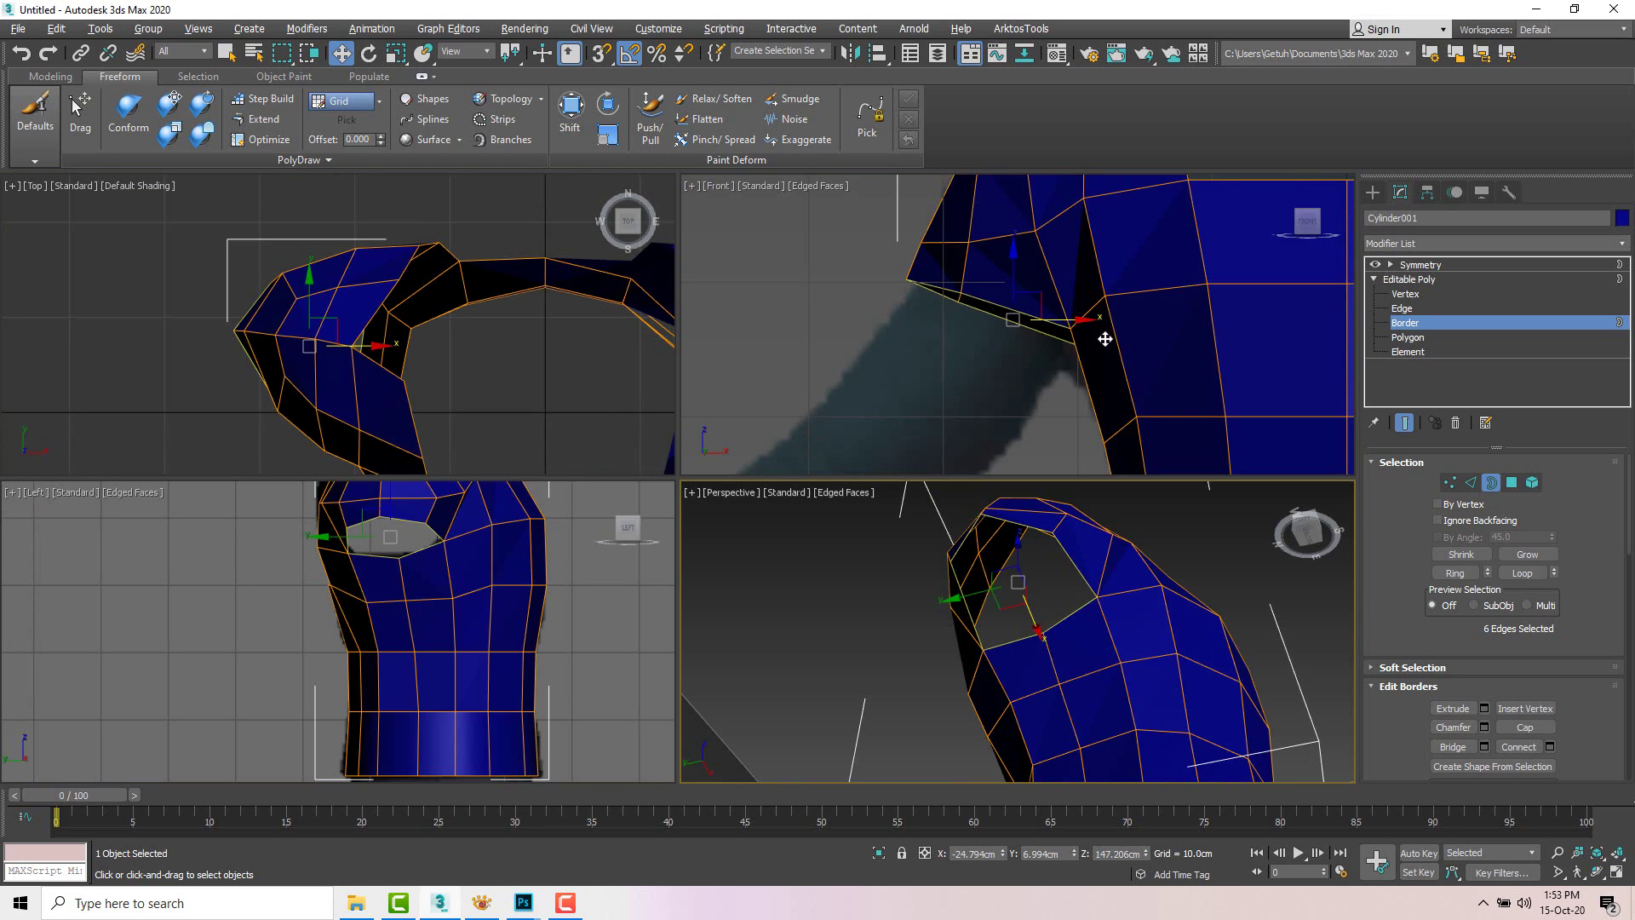
scroll(997, 340, "down", 2)
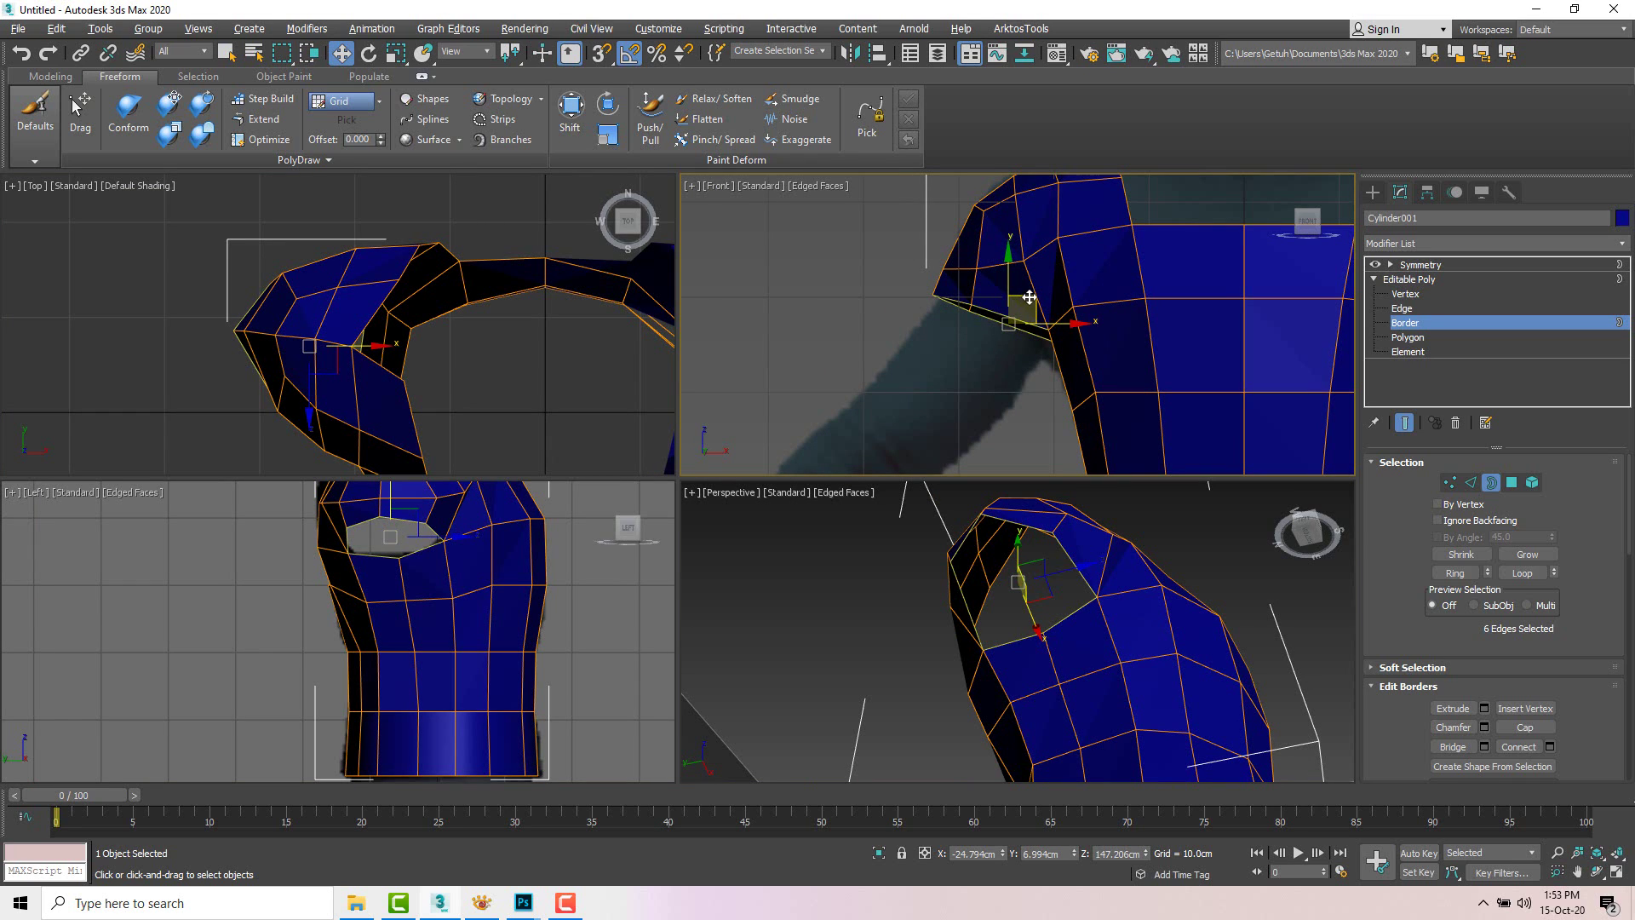
mouse_move(1025, 303)
left_mouse_down("shift")
mouse_move(1011, 310)
mouse_move(1026, 321)
left_mouse_up("shift")
scroll(1049, 337, "up", 2)
Step: Move the new sleeve ring's lowest vertices in toward the armpit to fit the front reference
key("1")
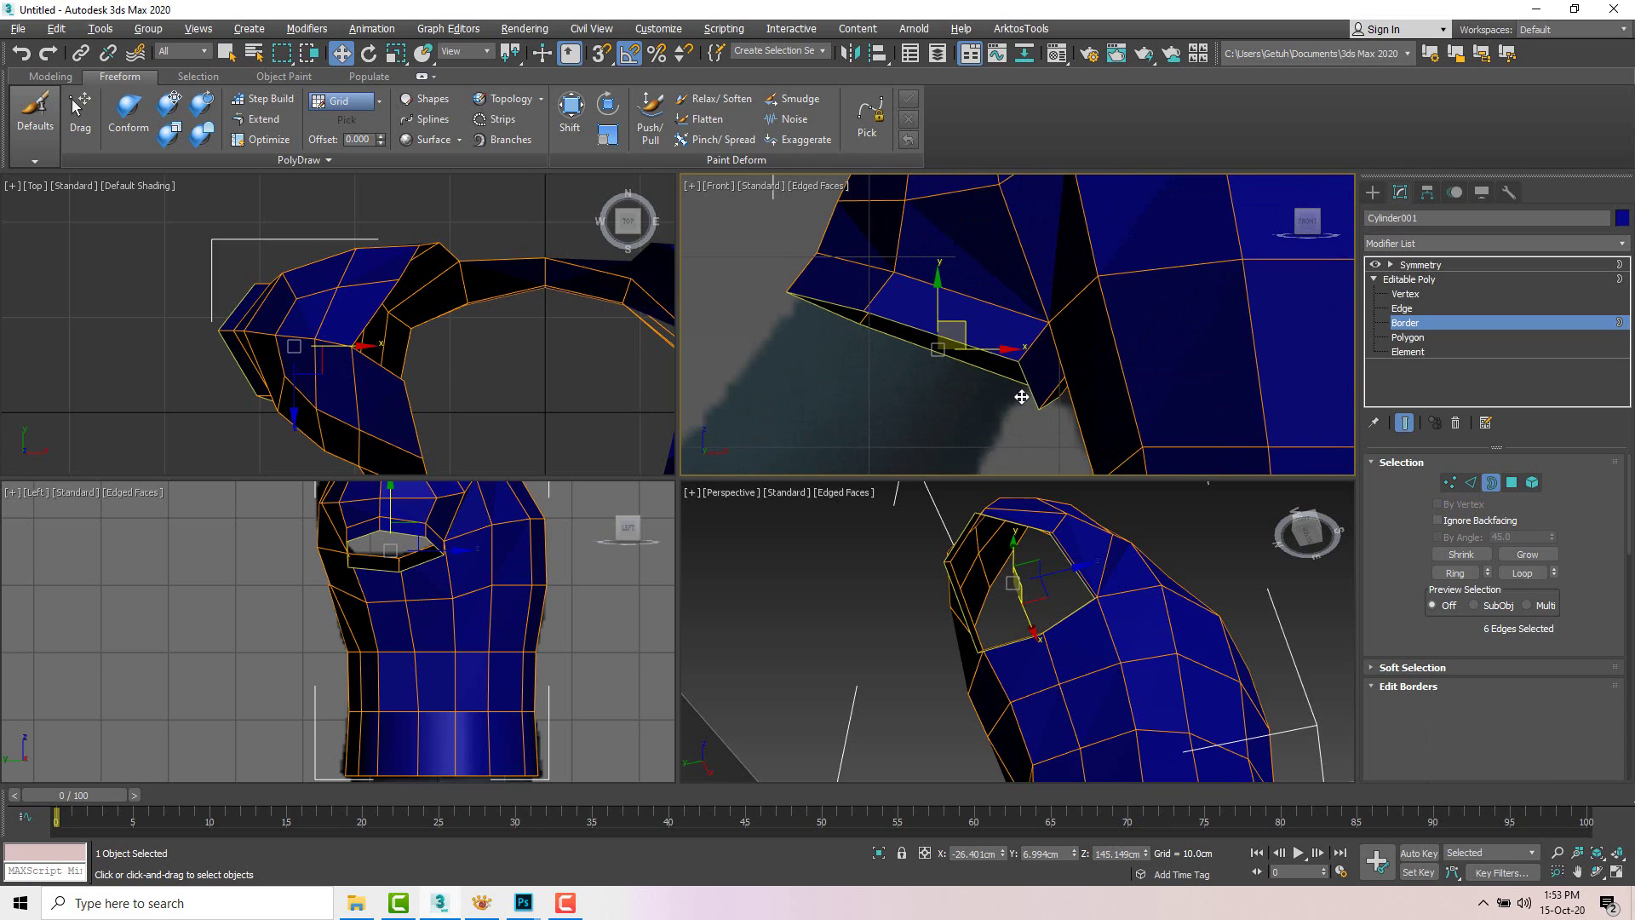
scroll(1001, 427, "up", 2)
left_click_drag(982, 435, 1077, 366)
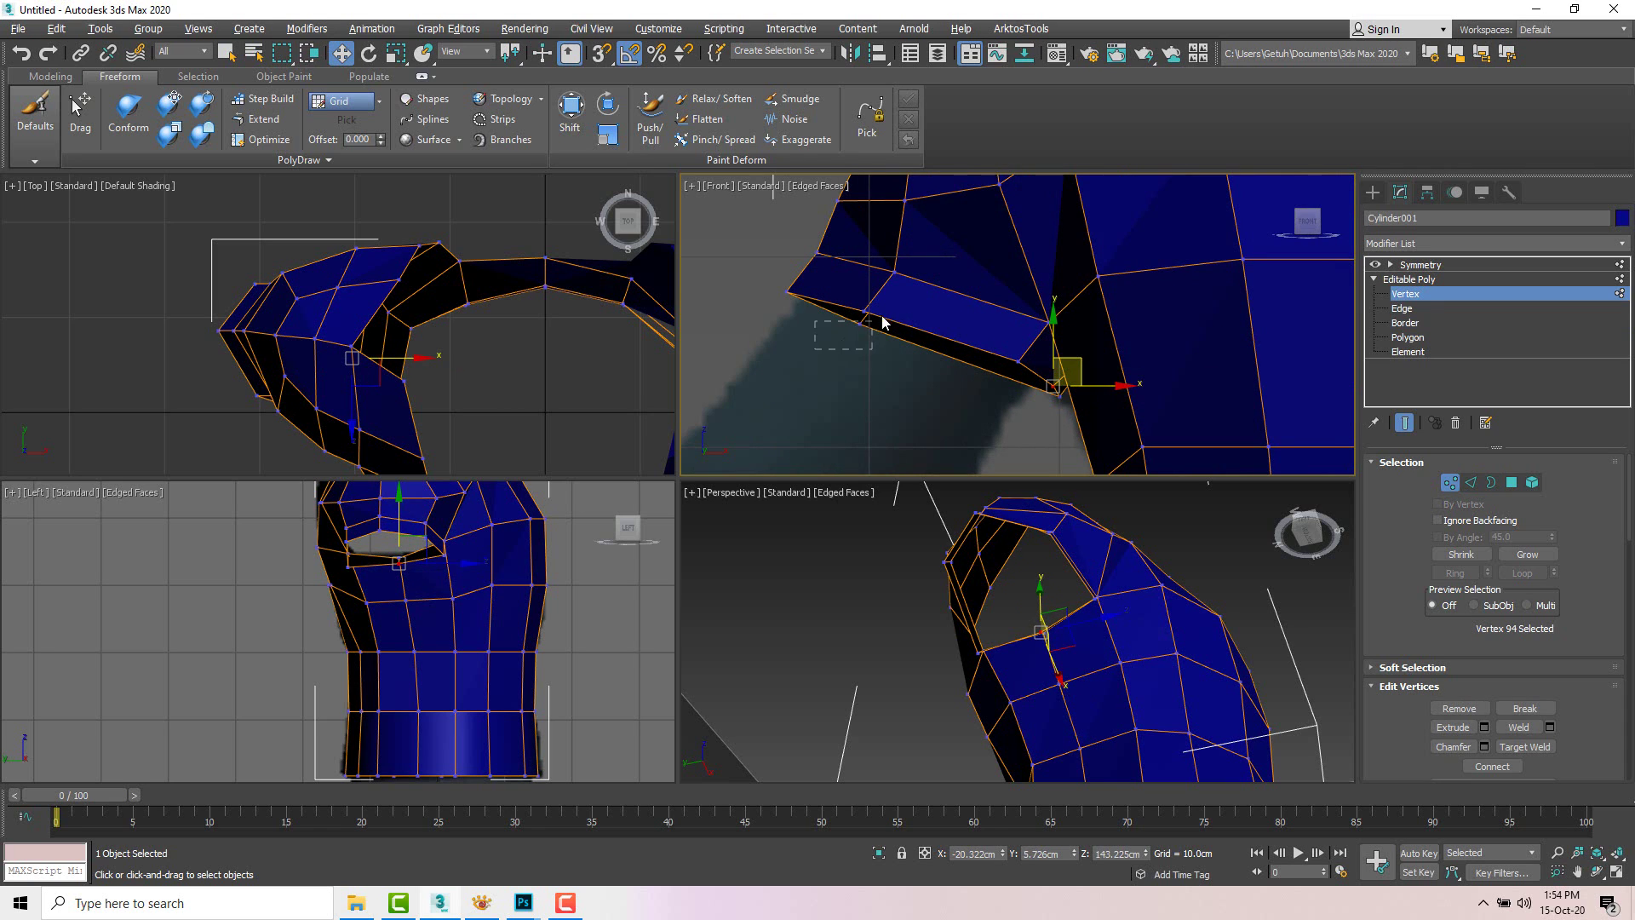
left_click_drag(882, 322, 877, 312)
left_click(1059, 395)
Step: Reposition the lower front and back corner vertices of the sleeve opening in the side view
middle_click_drag(1040, 623, 1066, 607, "alt")
scroll(340, 540, "up", 6)
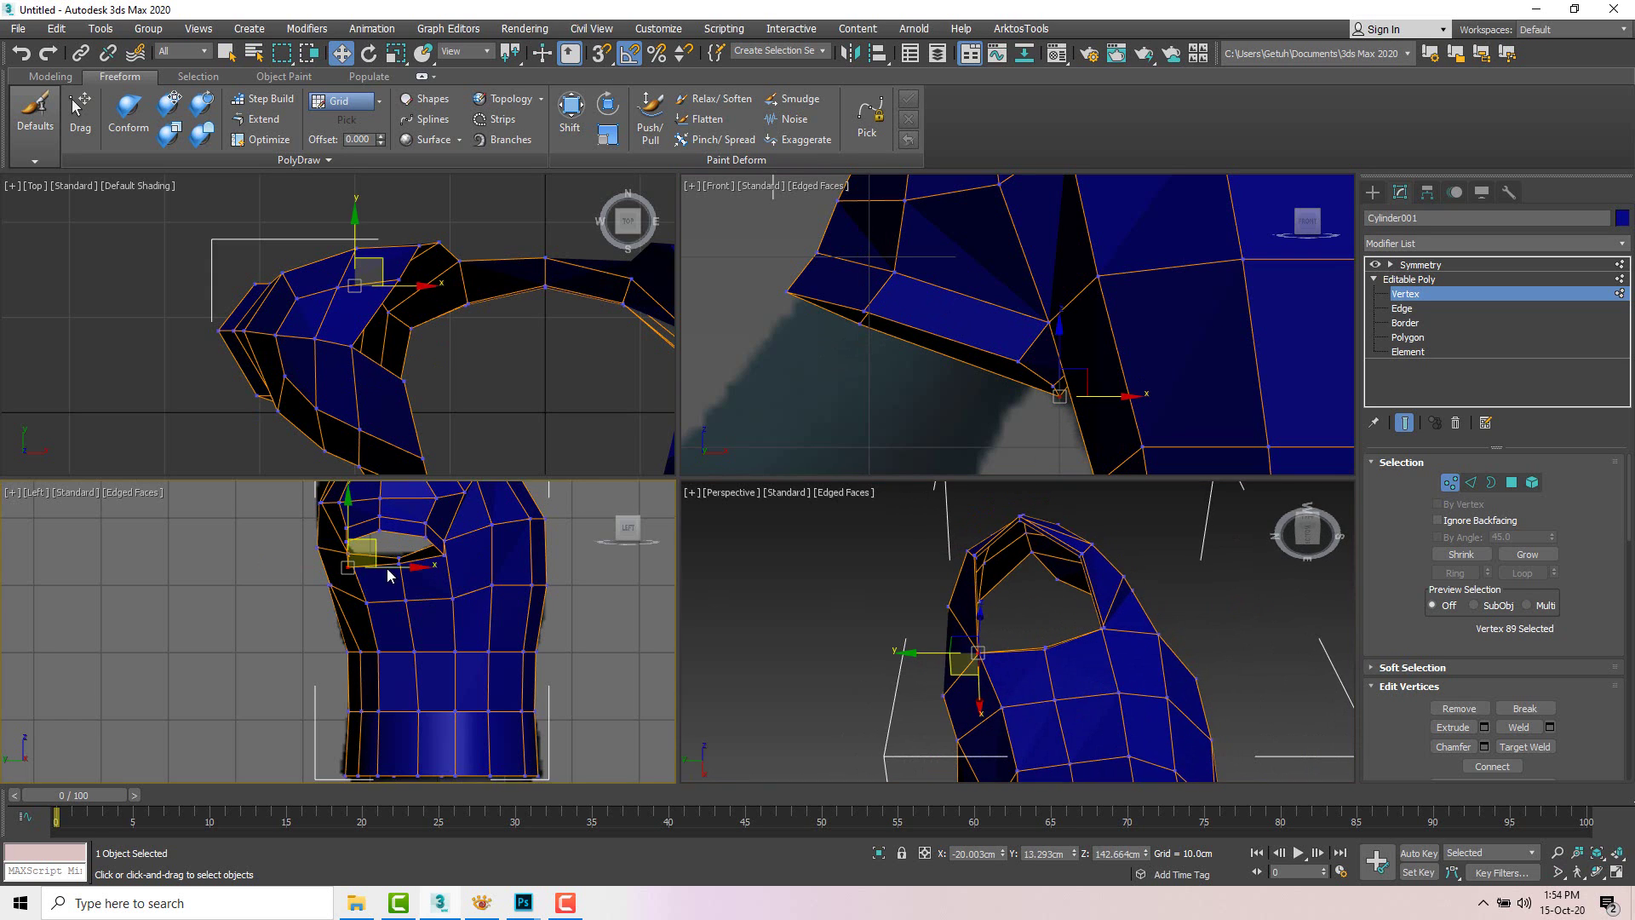
left_click_drag(341, 538, 355, 526)
left_click_drag(505, 540, 475, 537)
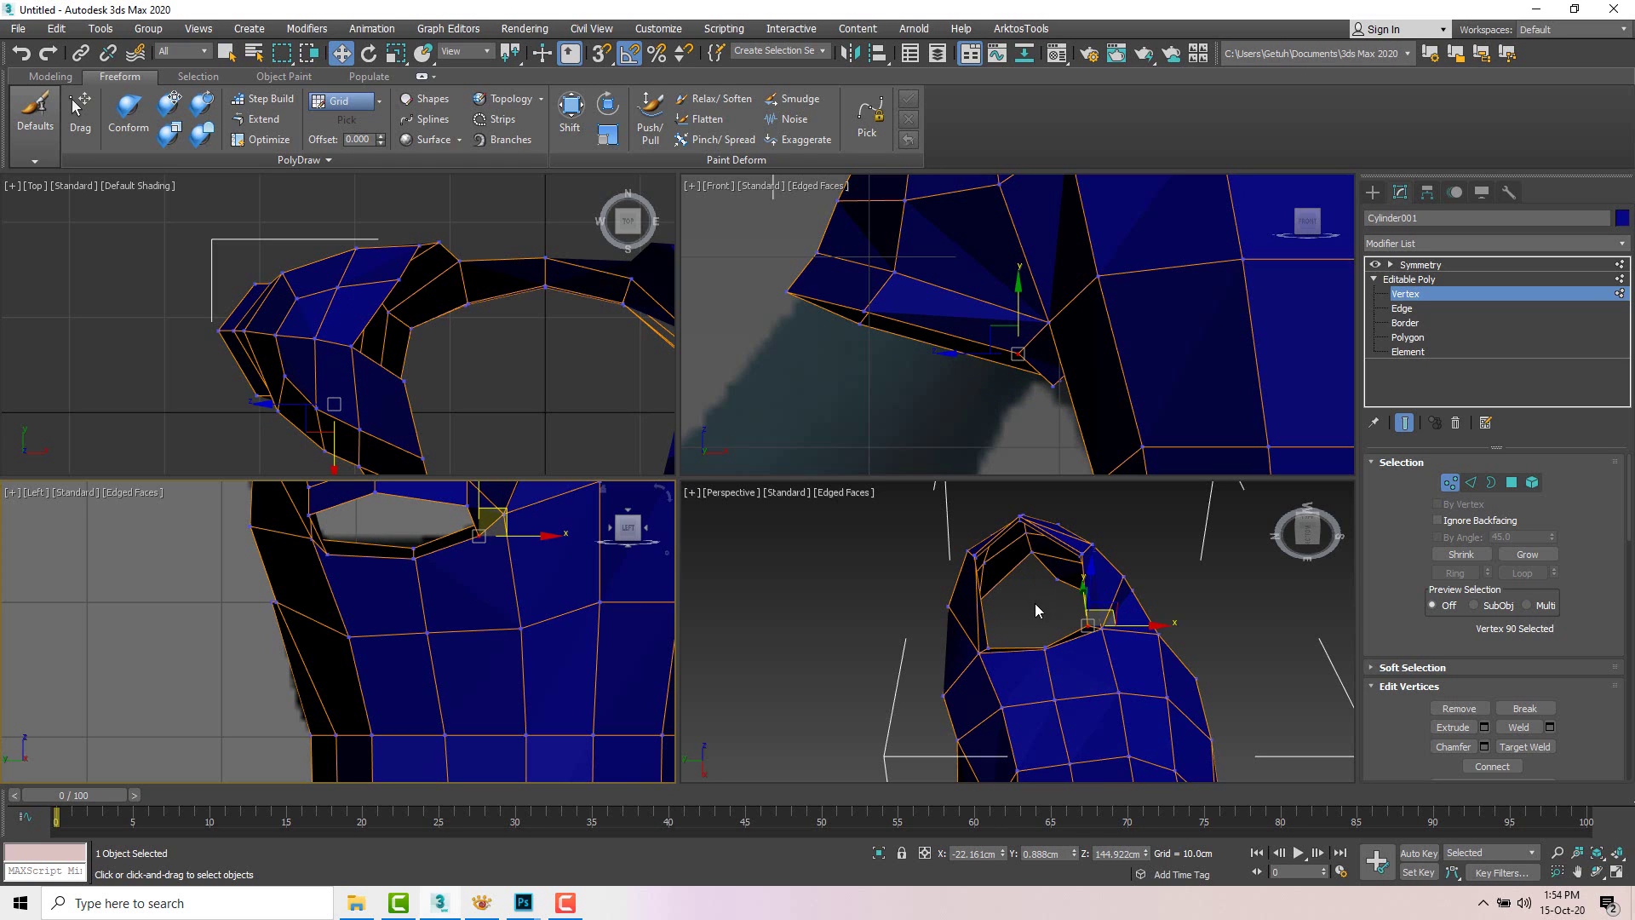
Step: Raise the upper vertices of the sleeve ring in the front view to even out the opening's edge
scroll(1035, 604, "down", 4)
middle_click_drag(1048, 341, 1023, 343)
left_click(1027, 389)
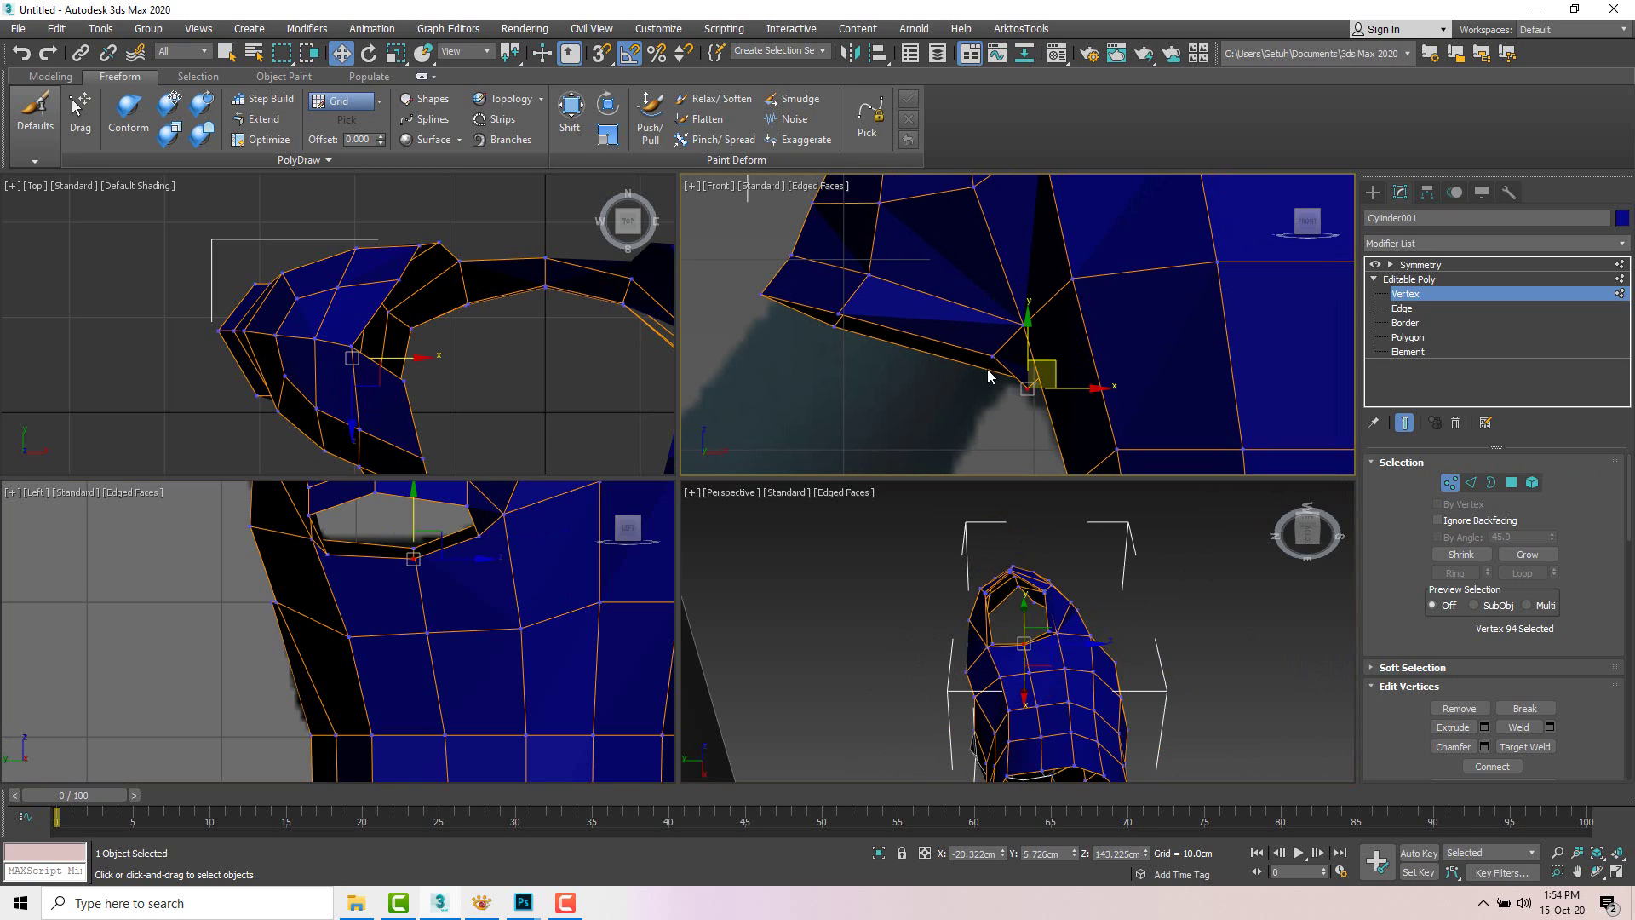
left_click(819, 345)
left_click(833, 326)
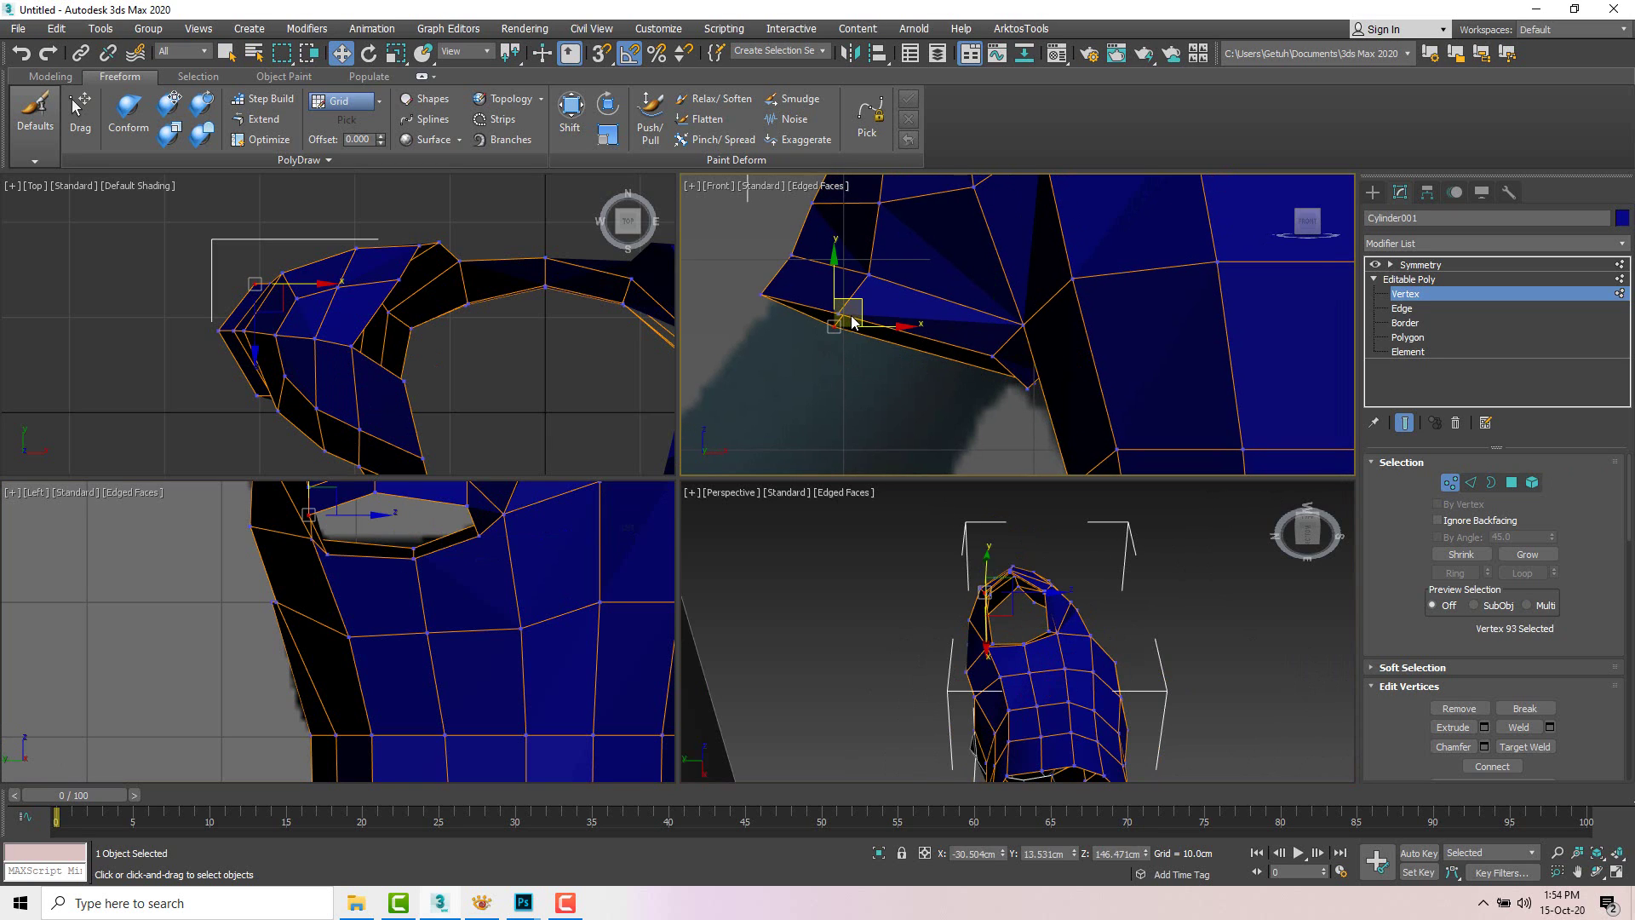
mouse_move(864, 302)
left_mouse_down()
mouse_move(893, 271)
mouse_move(869, 271)
left_mouse_up()
Step: Adjust the two lower corner vertices of the sleeve opening in the perspective view to round its outline
mouse_move(1002, 612)
middle_mouse_down("alt")
mouse_move(1015, 627)
mouse_move(1003, 621)
middle_mouse_up("alt")
scroll(1015, 626, "up", 4)
scroll(1004, 653, "down", 4)
key("alt+w")
middle_click_drag(650, 439, 628, 420, "alt")
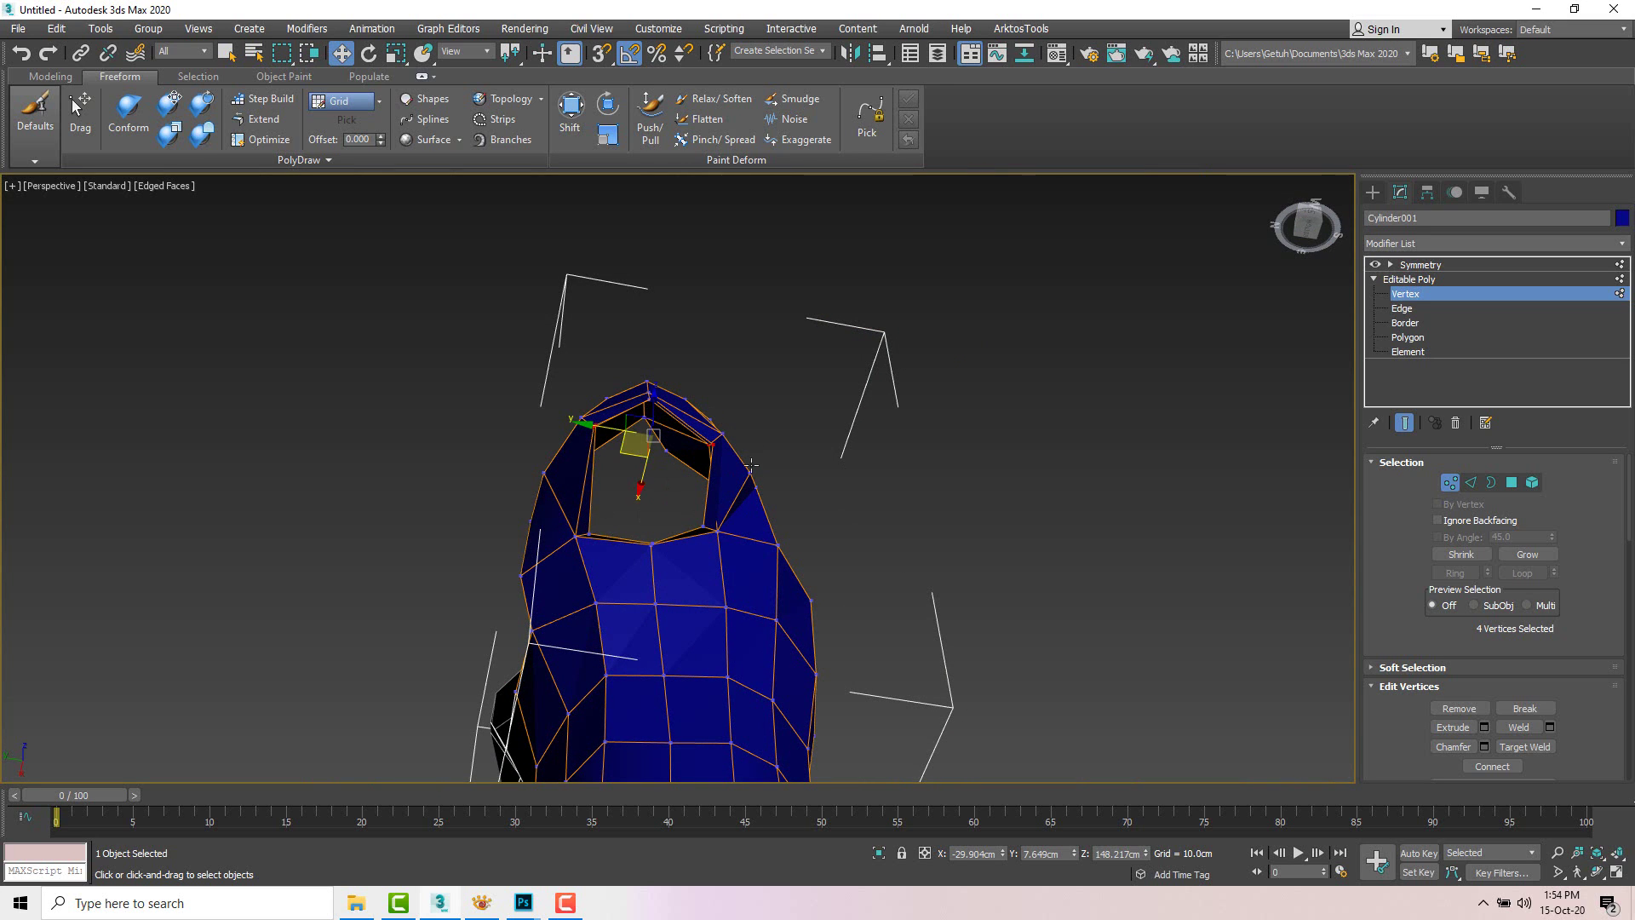
left_click(587, 536)
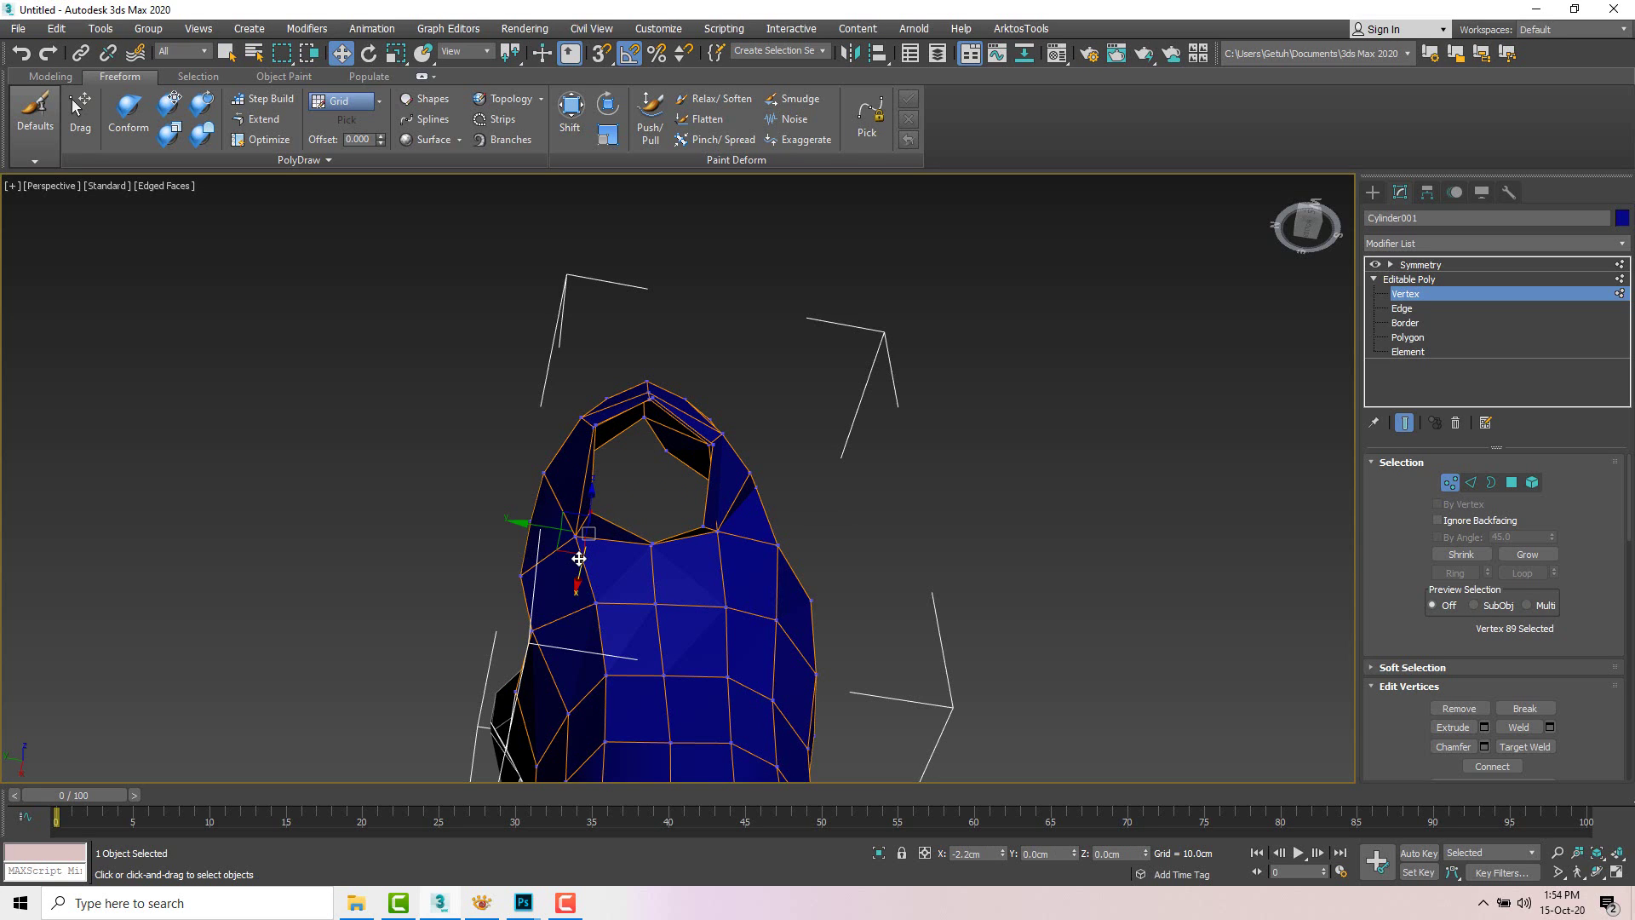
left_click(702, 528)
left_click_drag(695, 558, 726, 488)
middle_click_drag(726, 488, 645, 410, "alt")
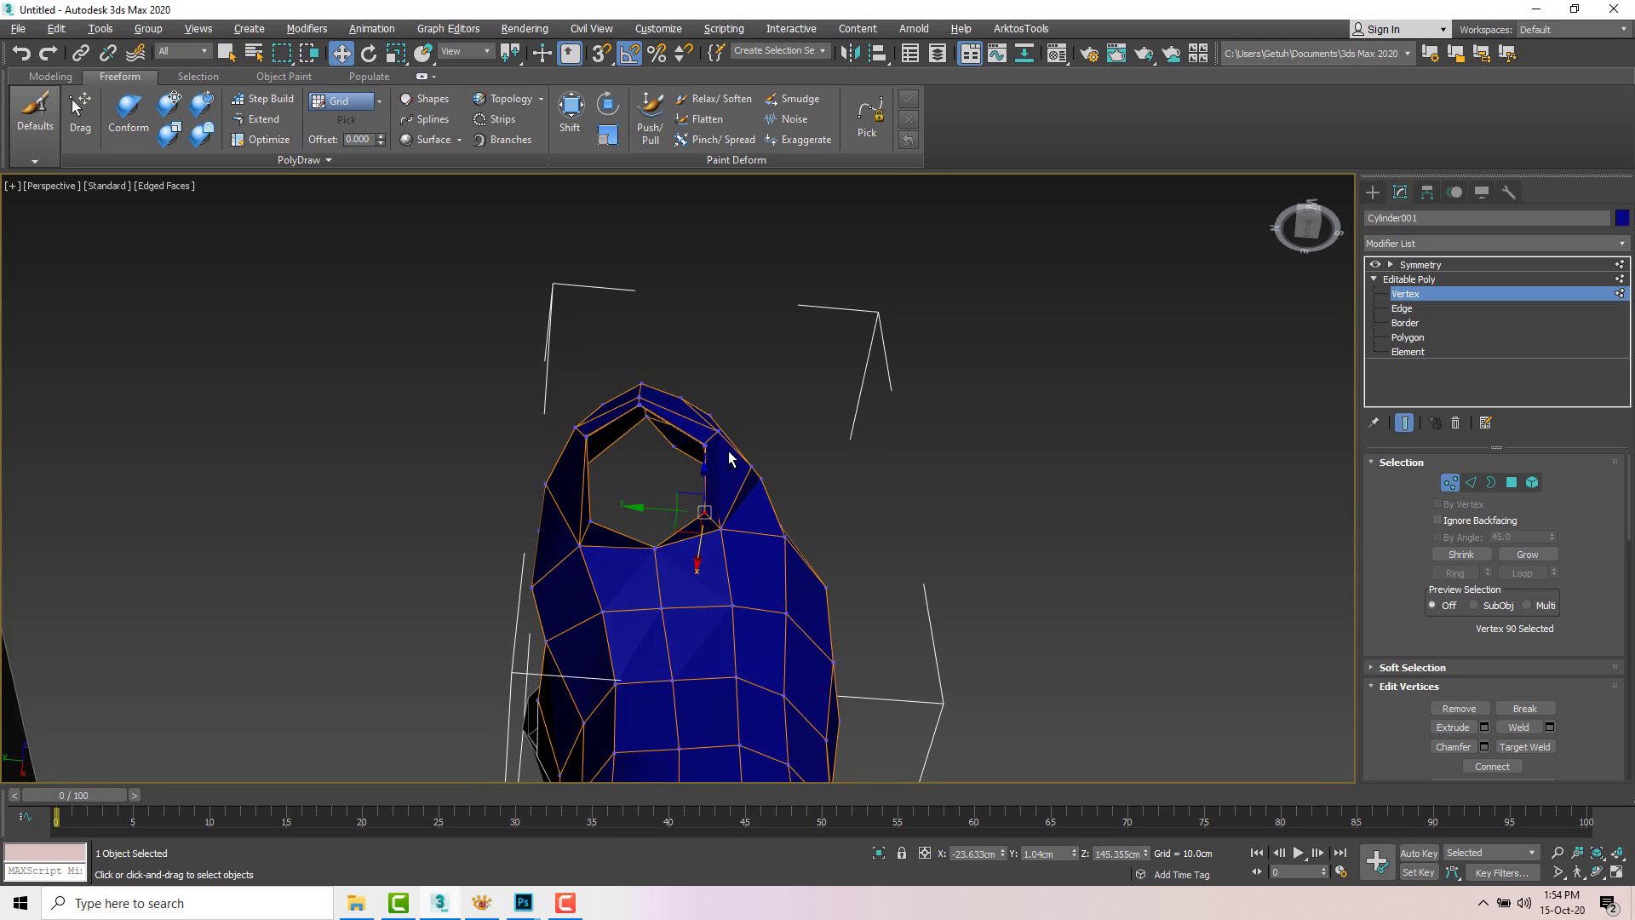
Step: Extrude the sleeve border down along the reference arm, about 5 cm outward and 6 cm down
middle_click_drag(730, 449, 952, 453, "alt")
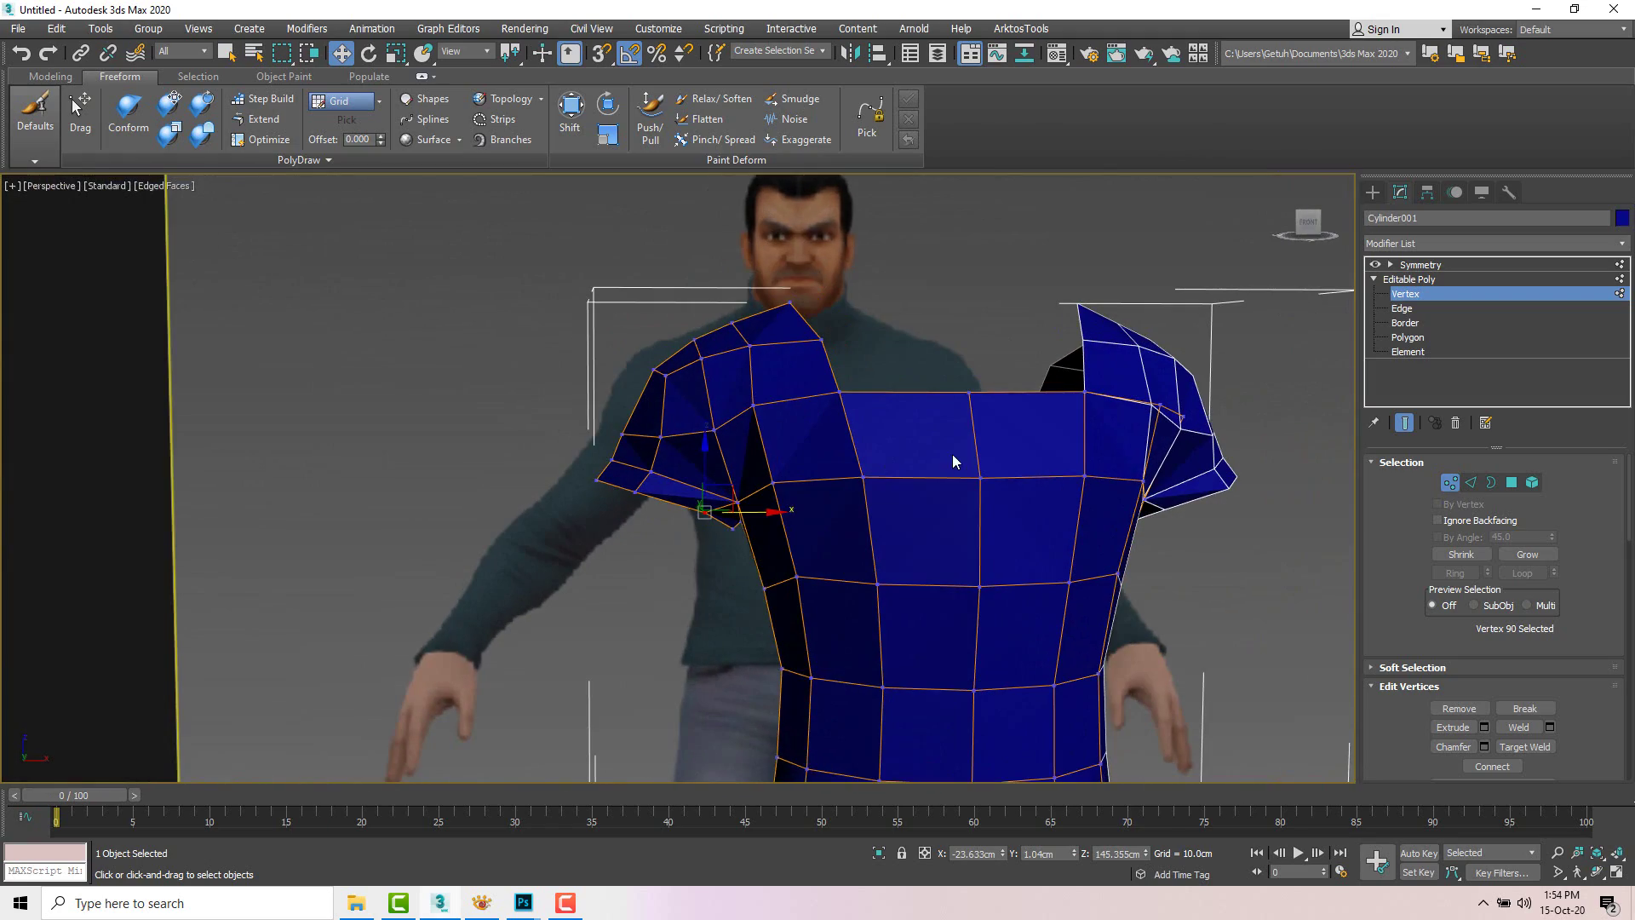
middle_click_drag(851, 487, 876, 463, "alt")
scroll(852, 480, "down", 3)
key("alt+w")
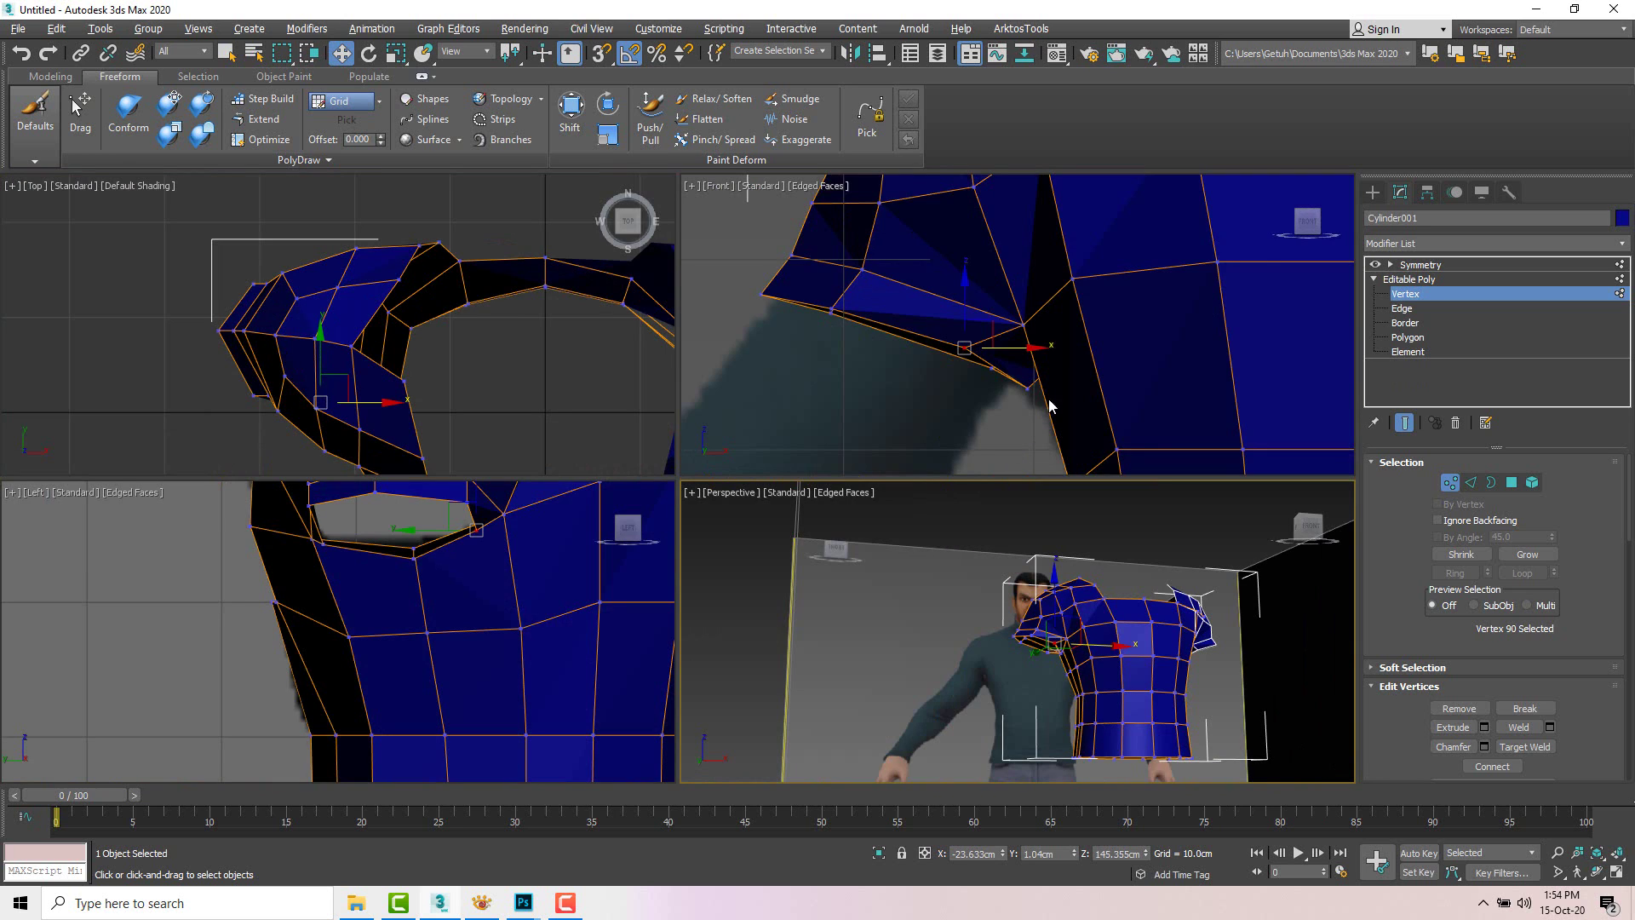
scroll(1056, 365, "down", 2)
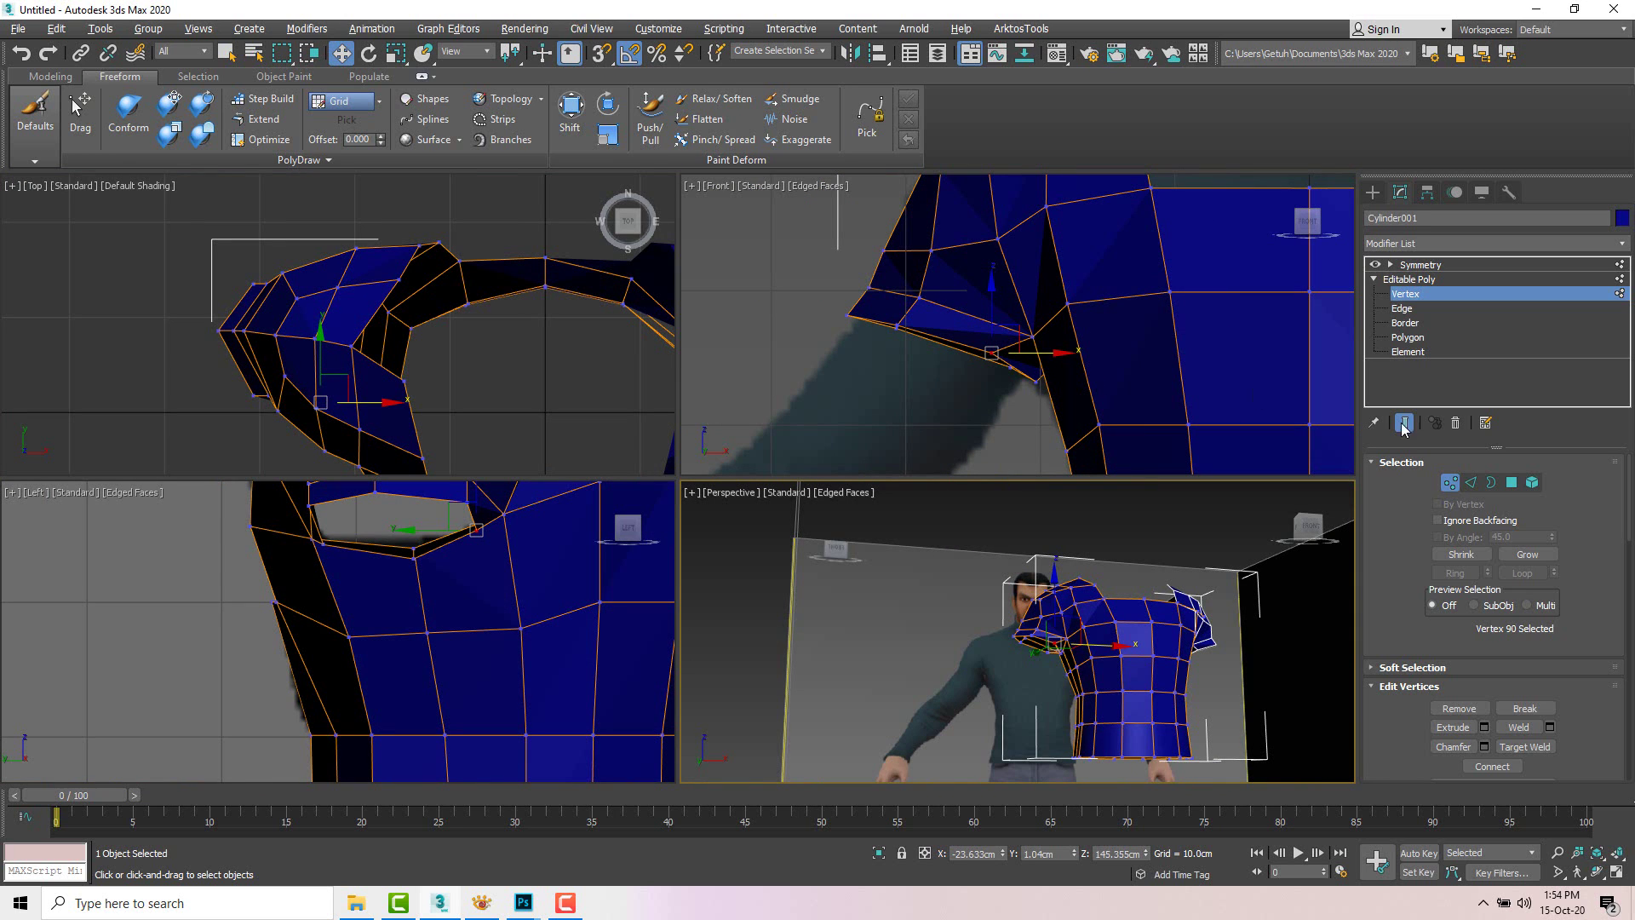
left_click(1492, 483)
left_click(942, 360)
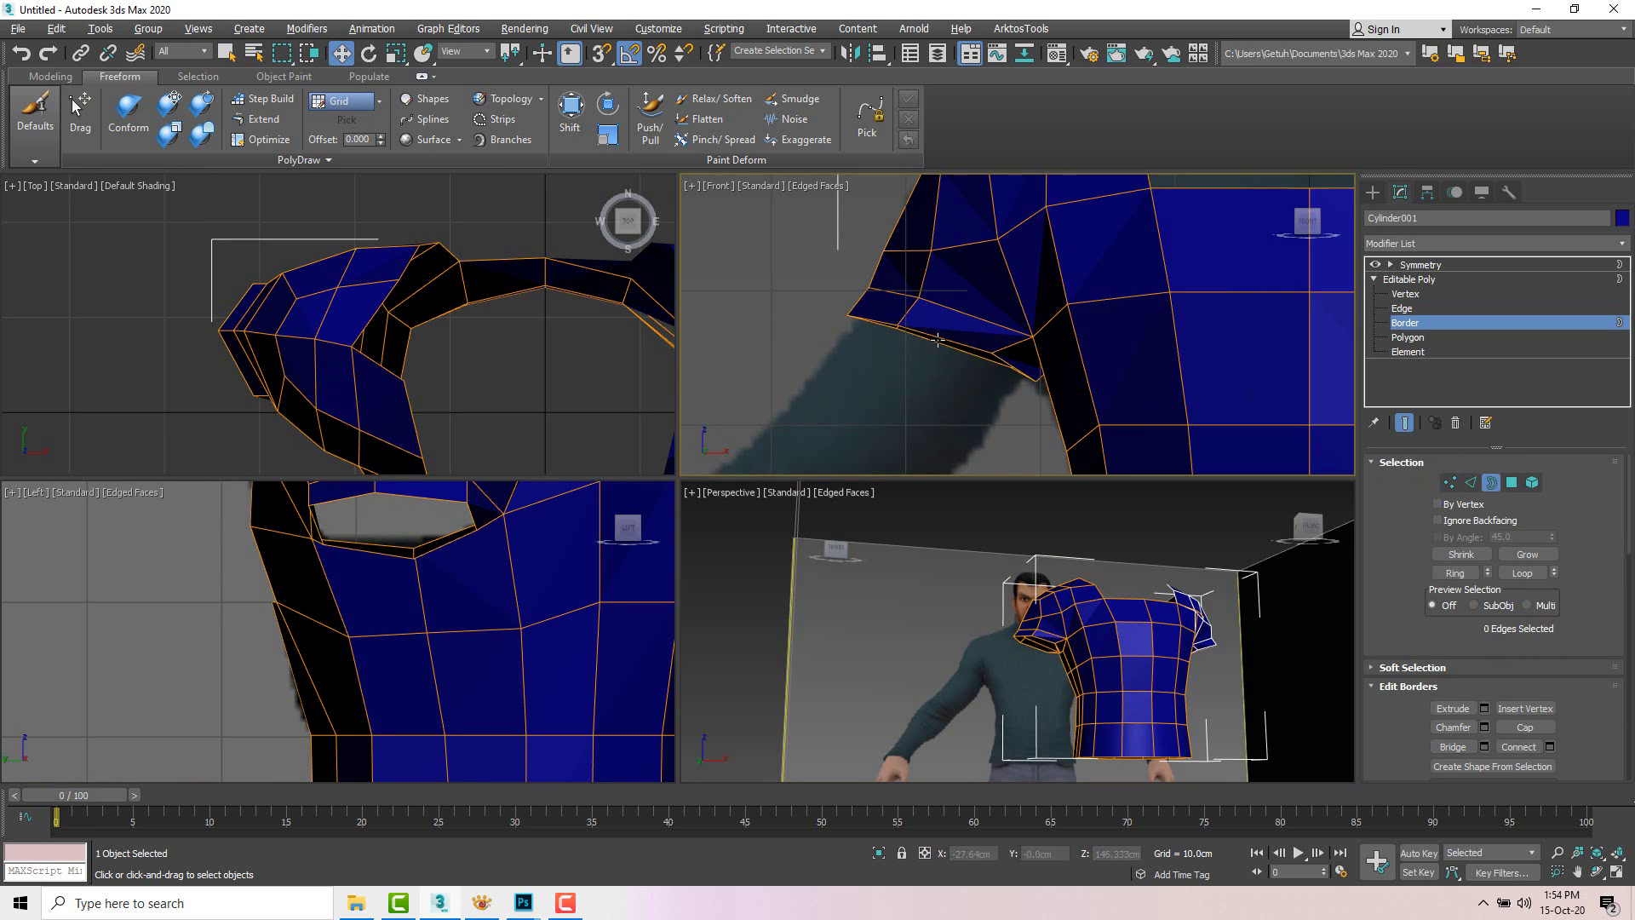
scroll(979, 324, "down", 1)
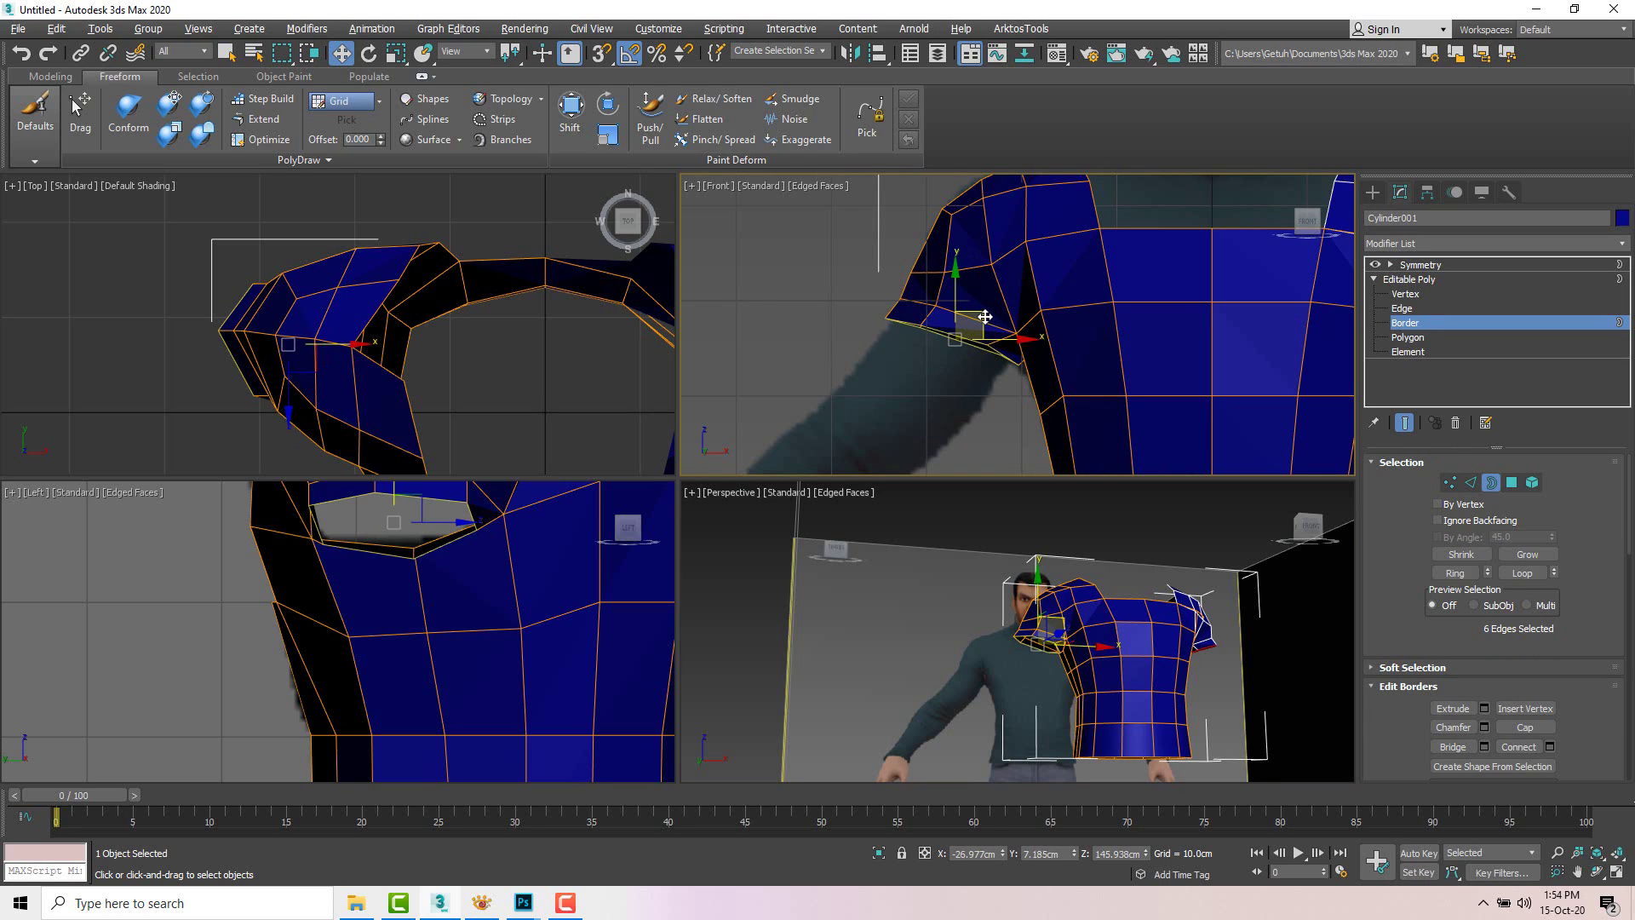
left_click_drag(984, 317, 938, 375, "shift")
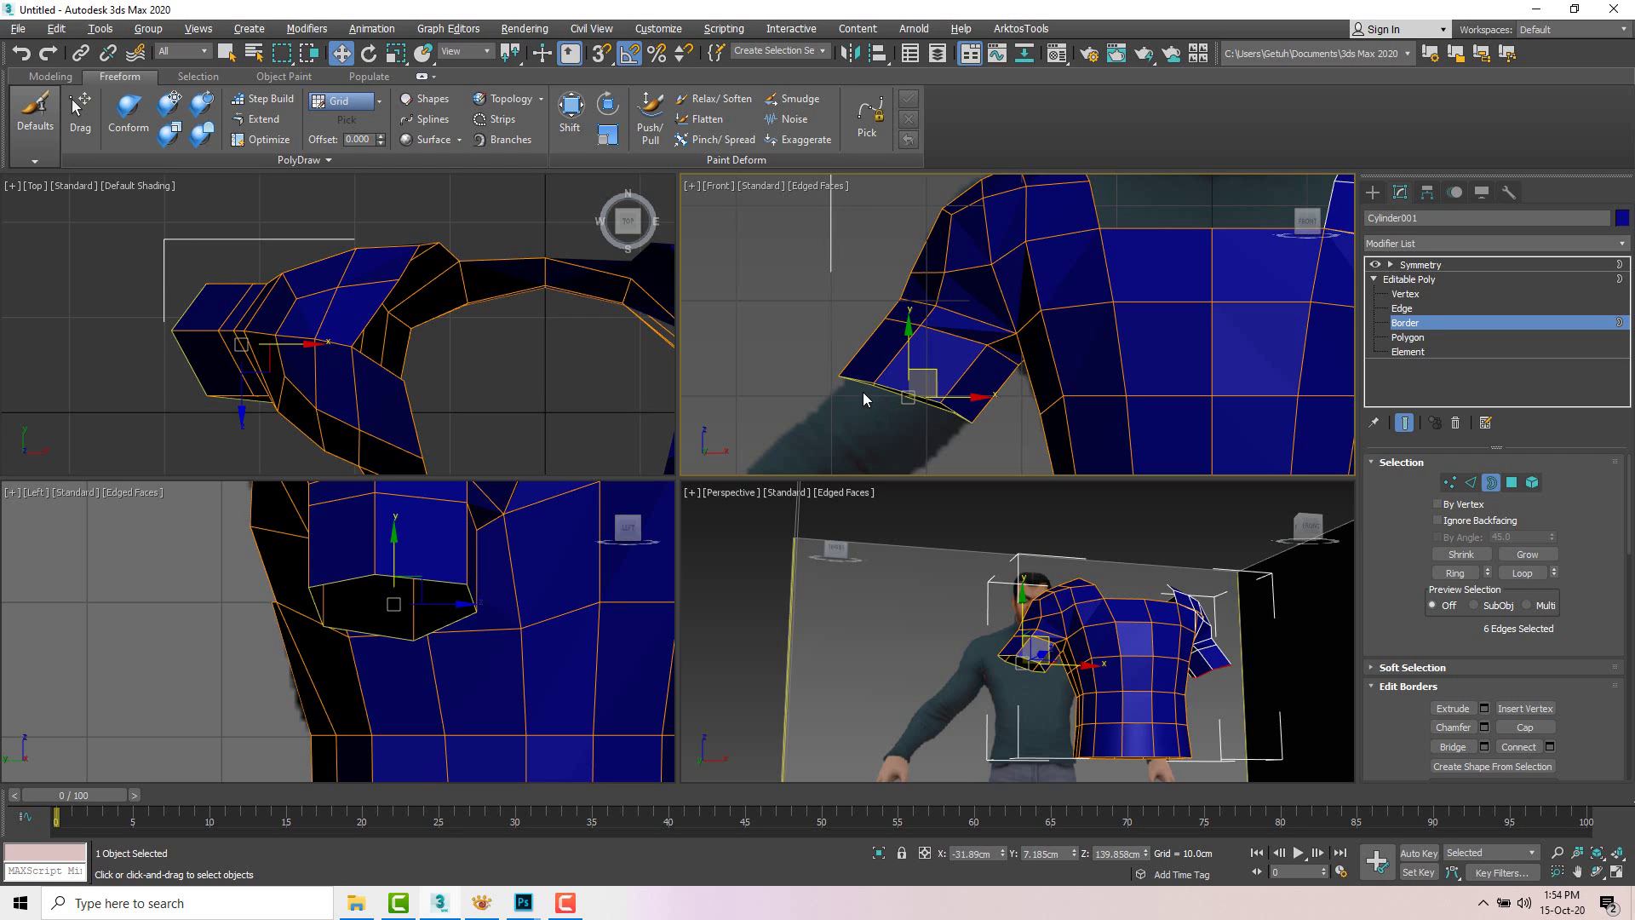
Step: Move the new sleeve end's vertices in the front view to match the reference arm's outline and angle
key("1")
mouse_move(891, 363)
left_mouse_down()
mouse_move(904, 343)
mouse_move(867, 353)
mouse_move(879, 340)
left_mouse_up()
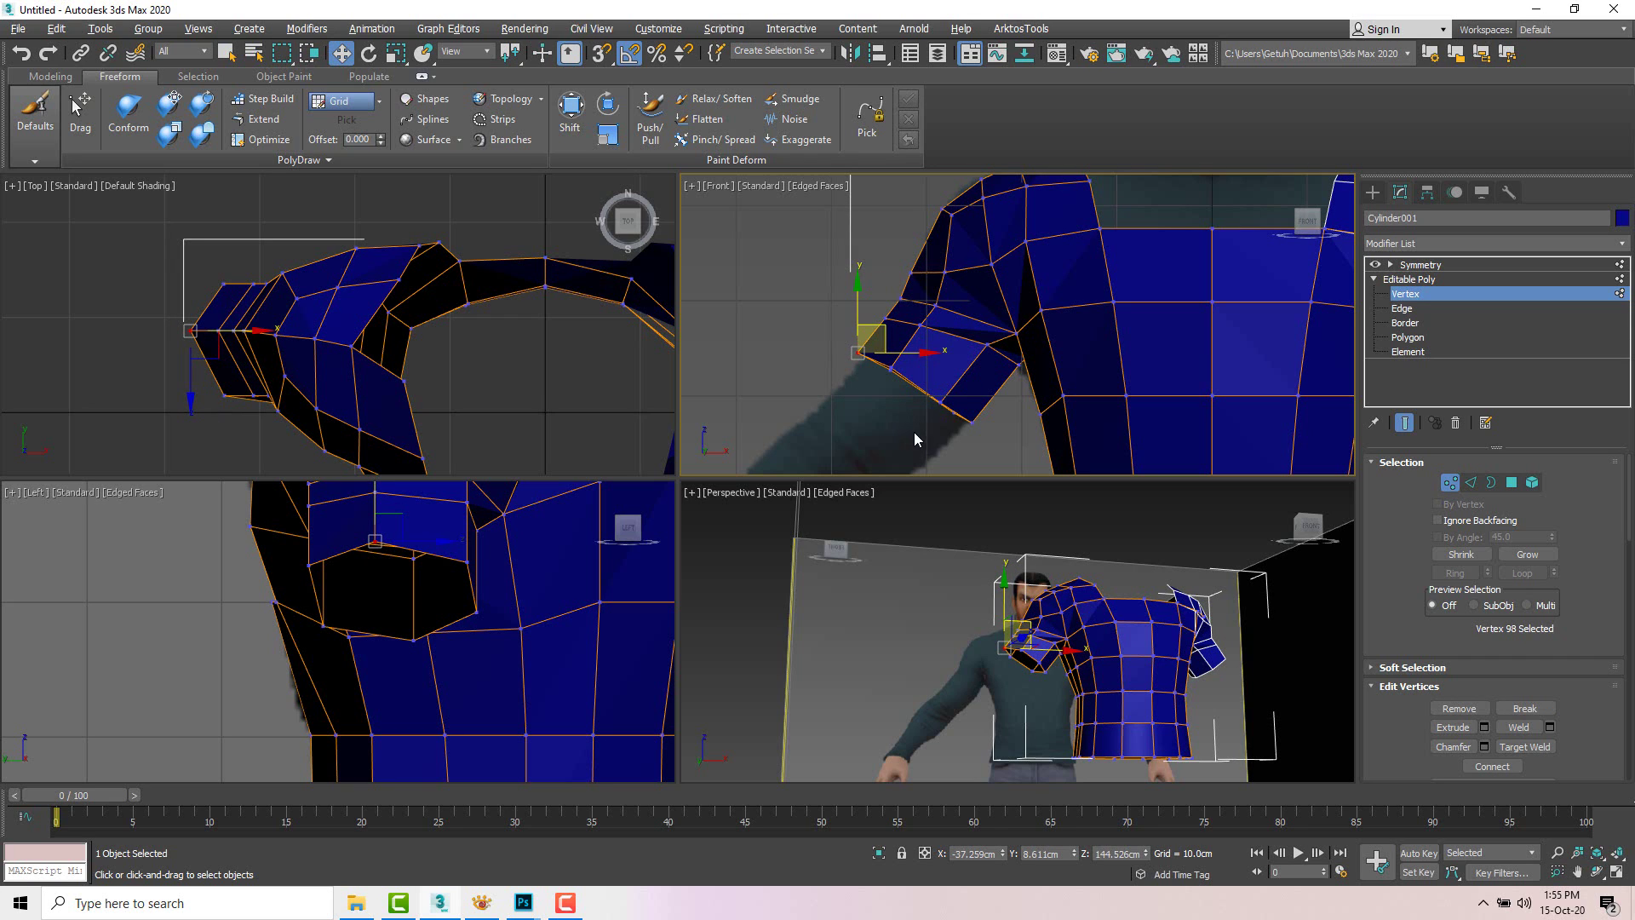
mouse_move(914, 432)
left_mouse_down()
mouse_move(971, 375)
mouse_move(997, 399)
mouse_move(924, 409)
mouse_move(939, 380)
mouse_move(923, 423)
left_mouse_up()
Step: Extend the sleeve border by another ring down the upper arm and scale its end to fit the reference
scroll(998, 399, "down", 2)
key("3")
scroll(924, 411, "down", 2)
key("e")
key("r")
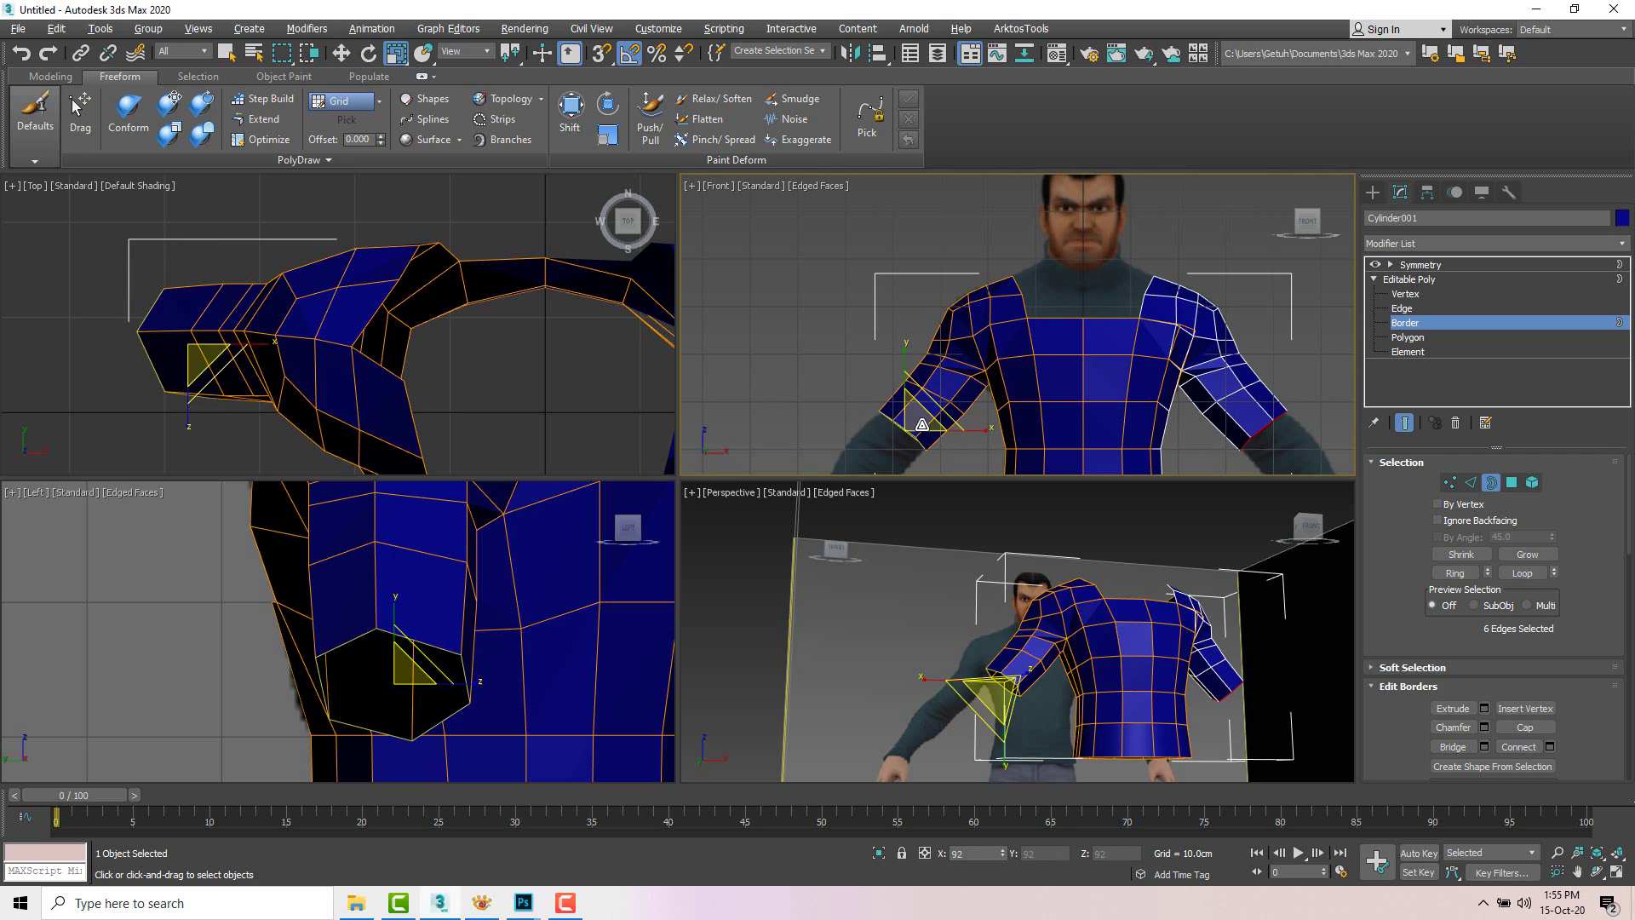
scroll(278, 339, "down", 3)
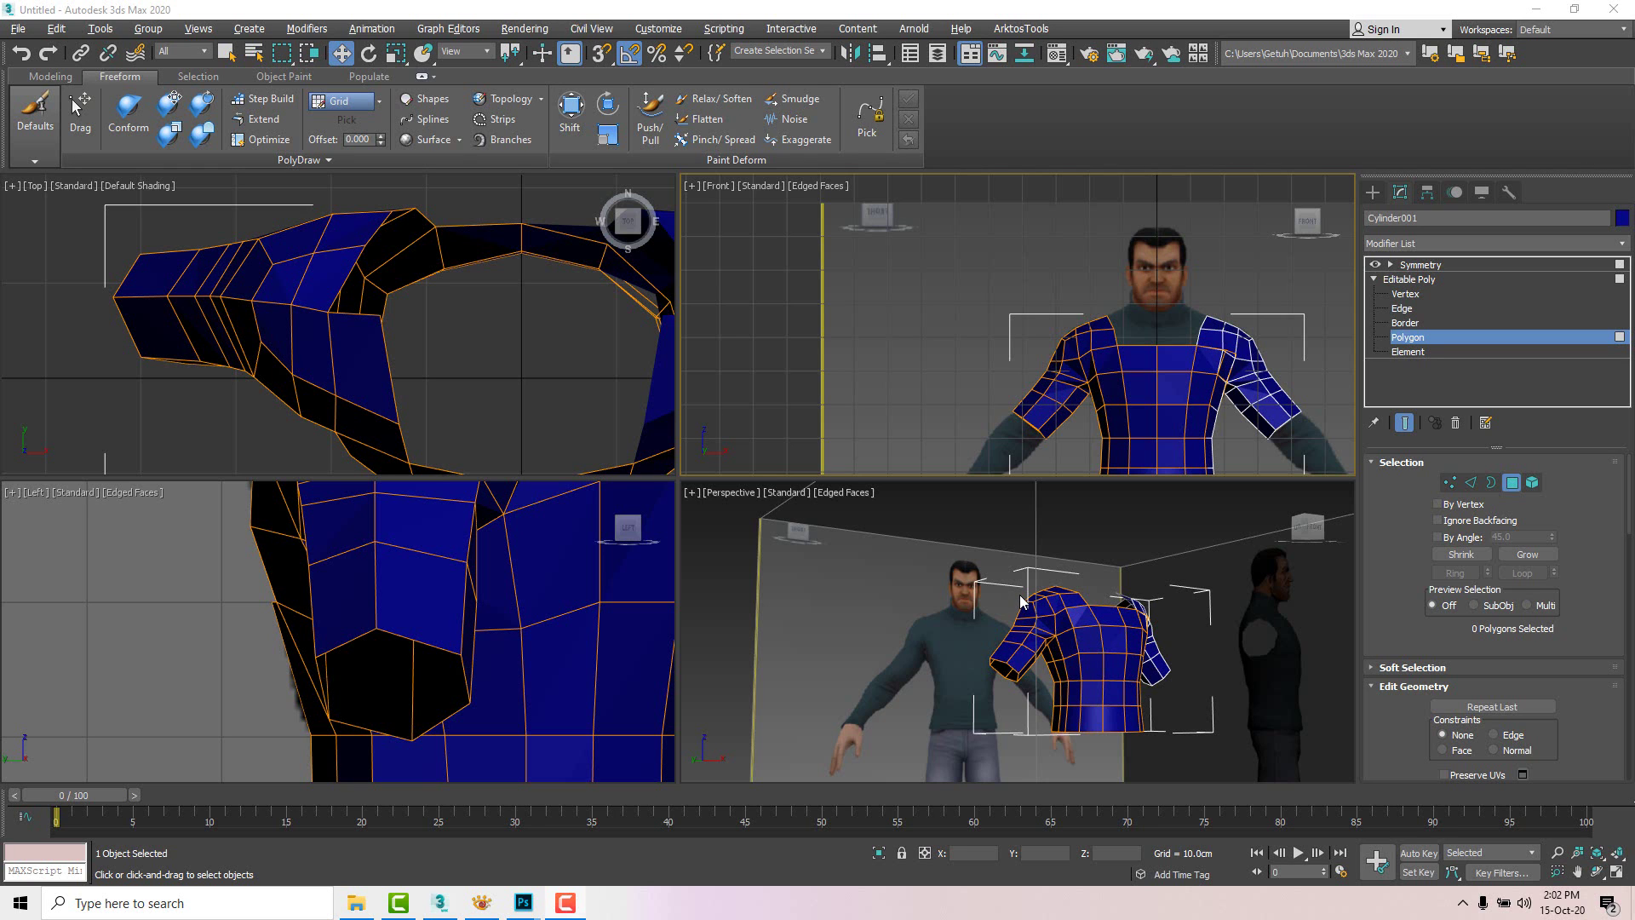
Step: Extrude the open shoulder edge toward the back of the neck, about 7.6 cm inward and 6.2 cm back
middle_click_drag(1019, 594, 1156, 621, "alt")
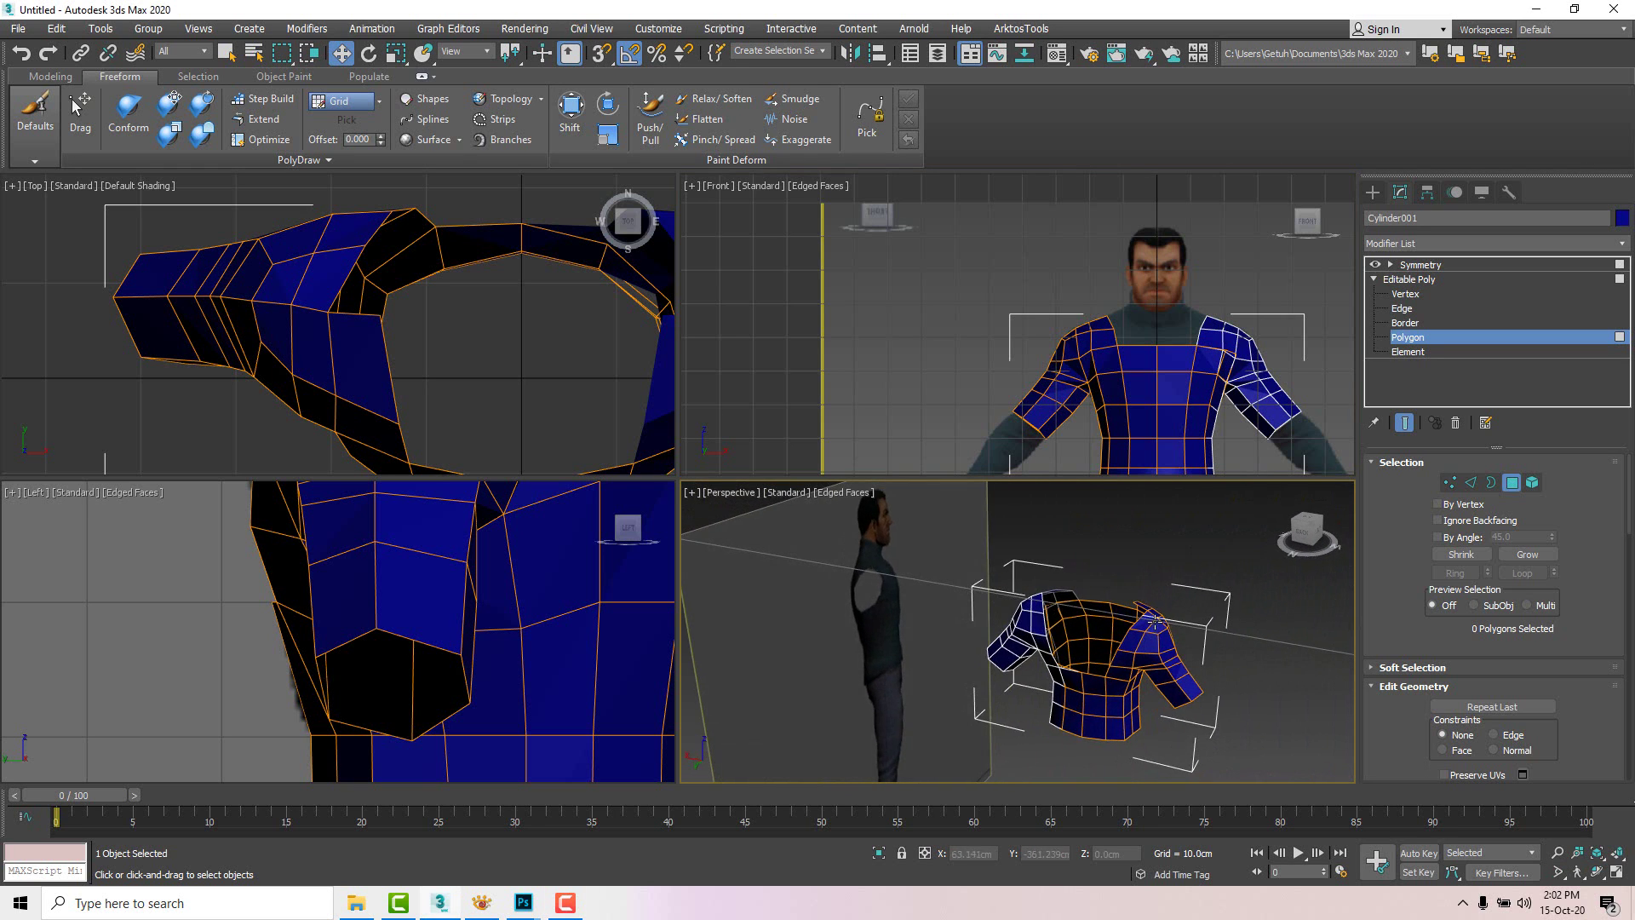
scroll(1156, 621, "up", 5)
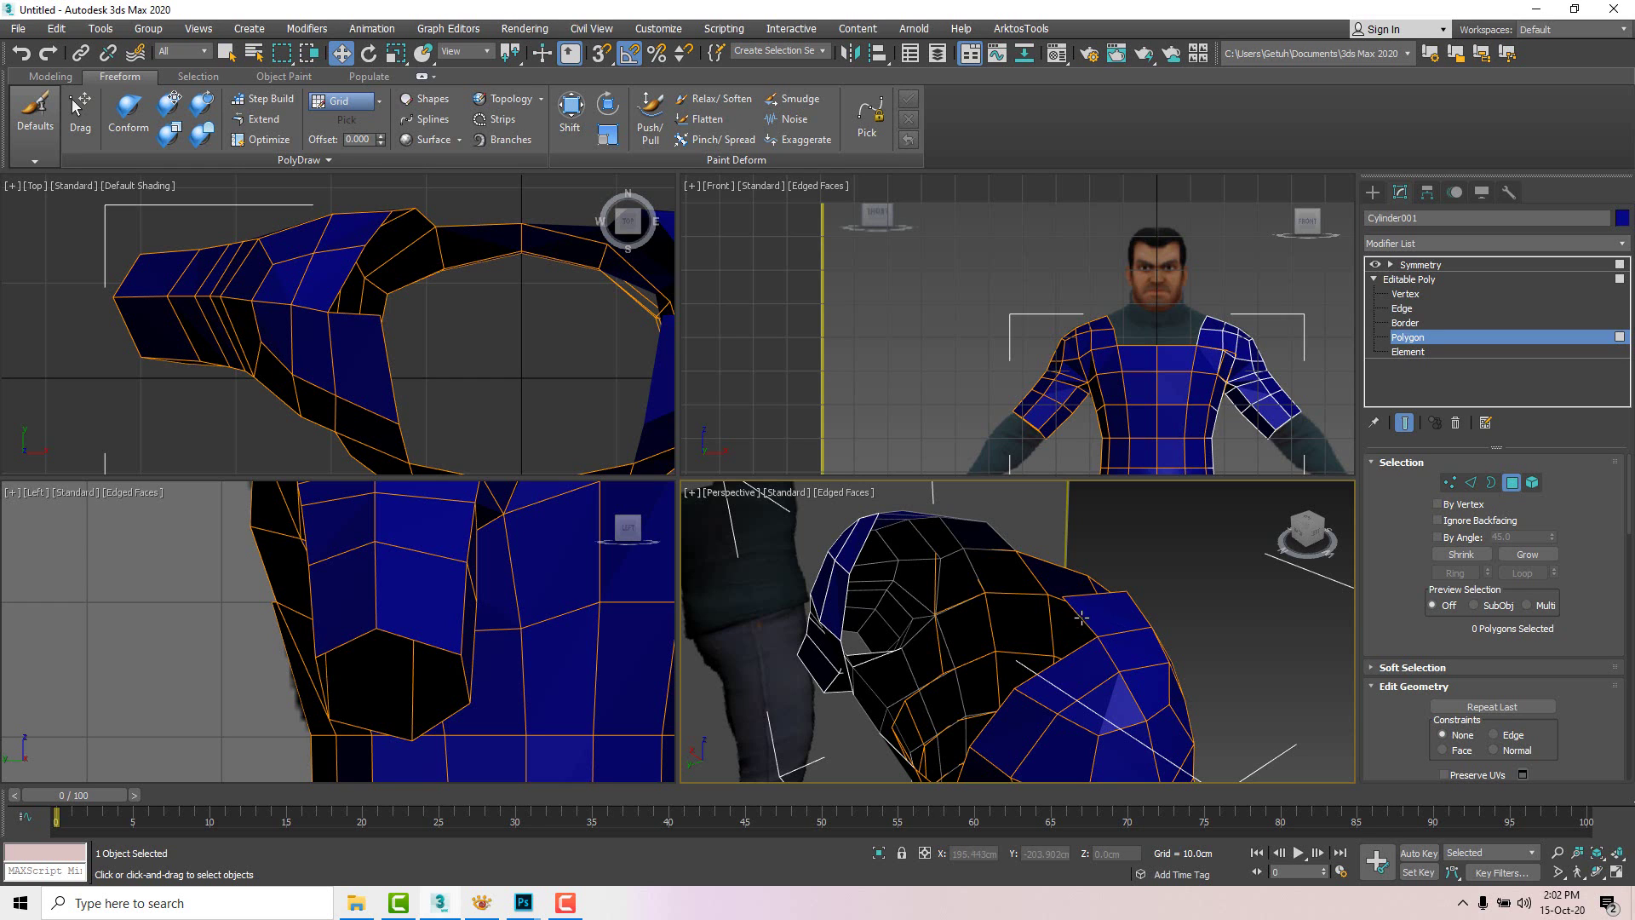
middle_click_drag(1082, 617, 1022, 608, "alt")
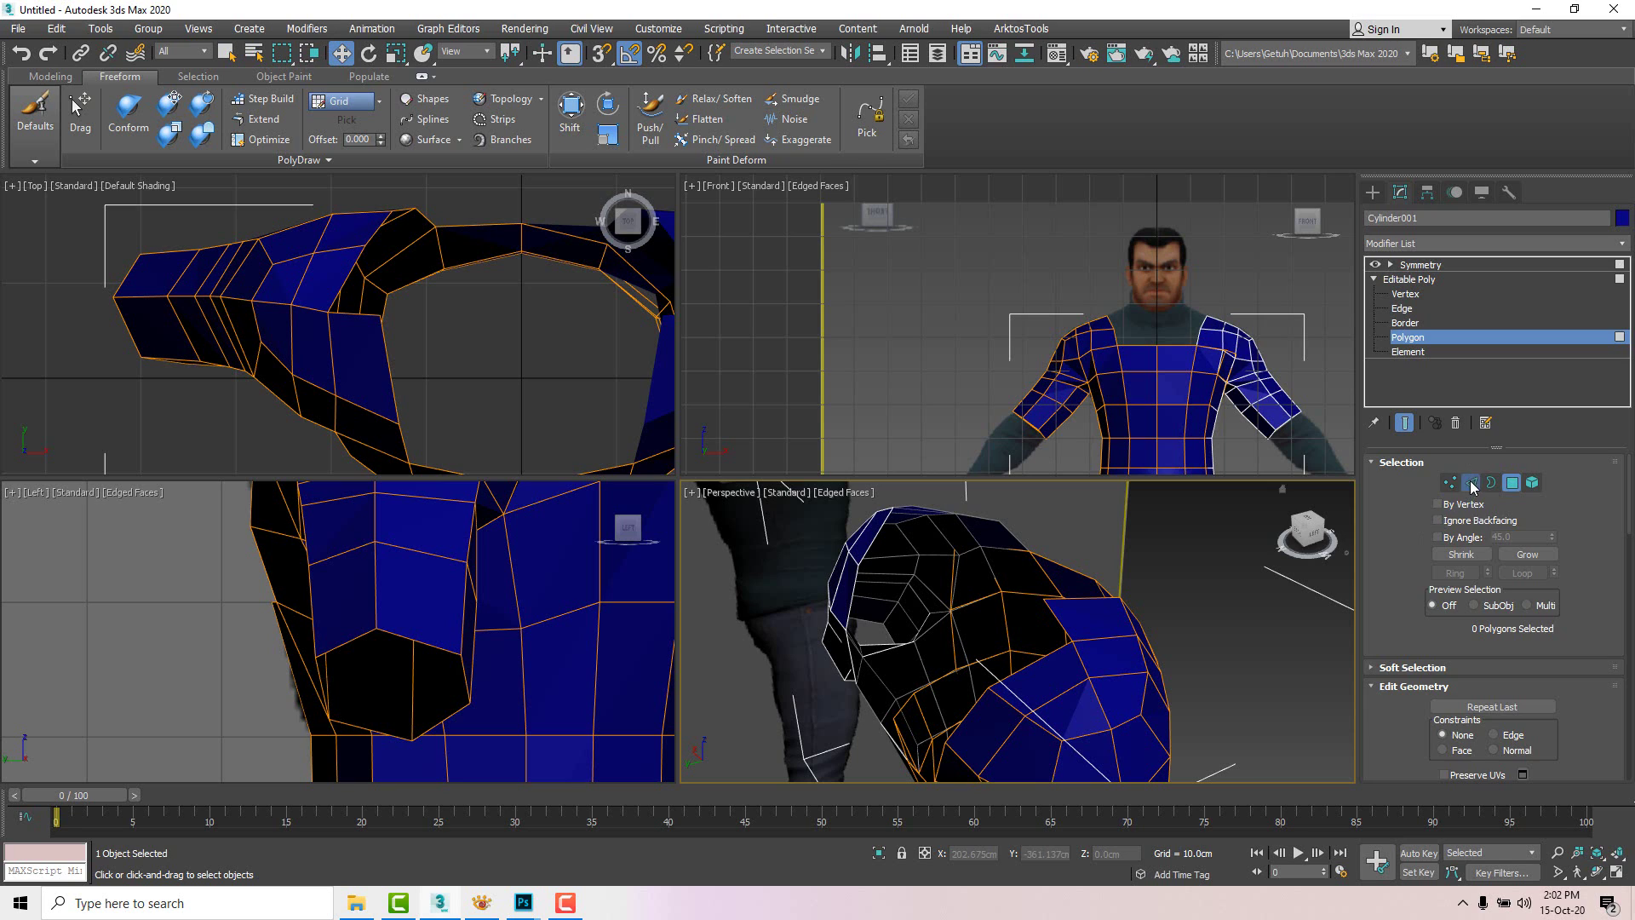
left_click(1471, 483)
left_click(1055, 620)
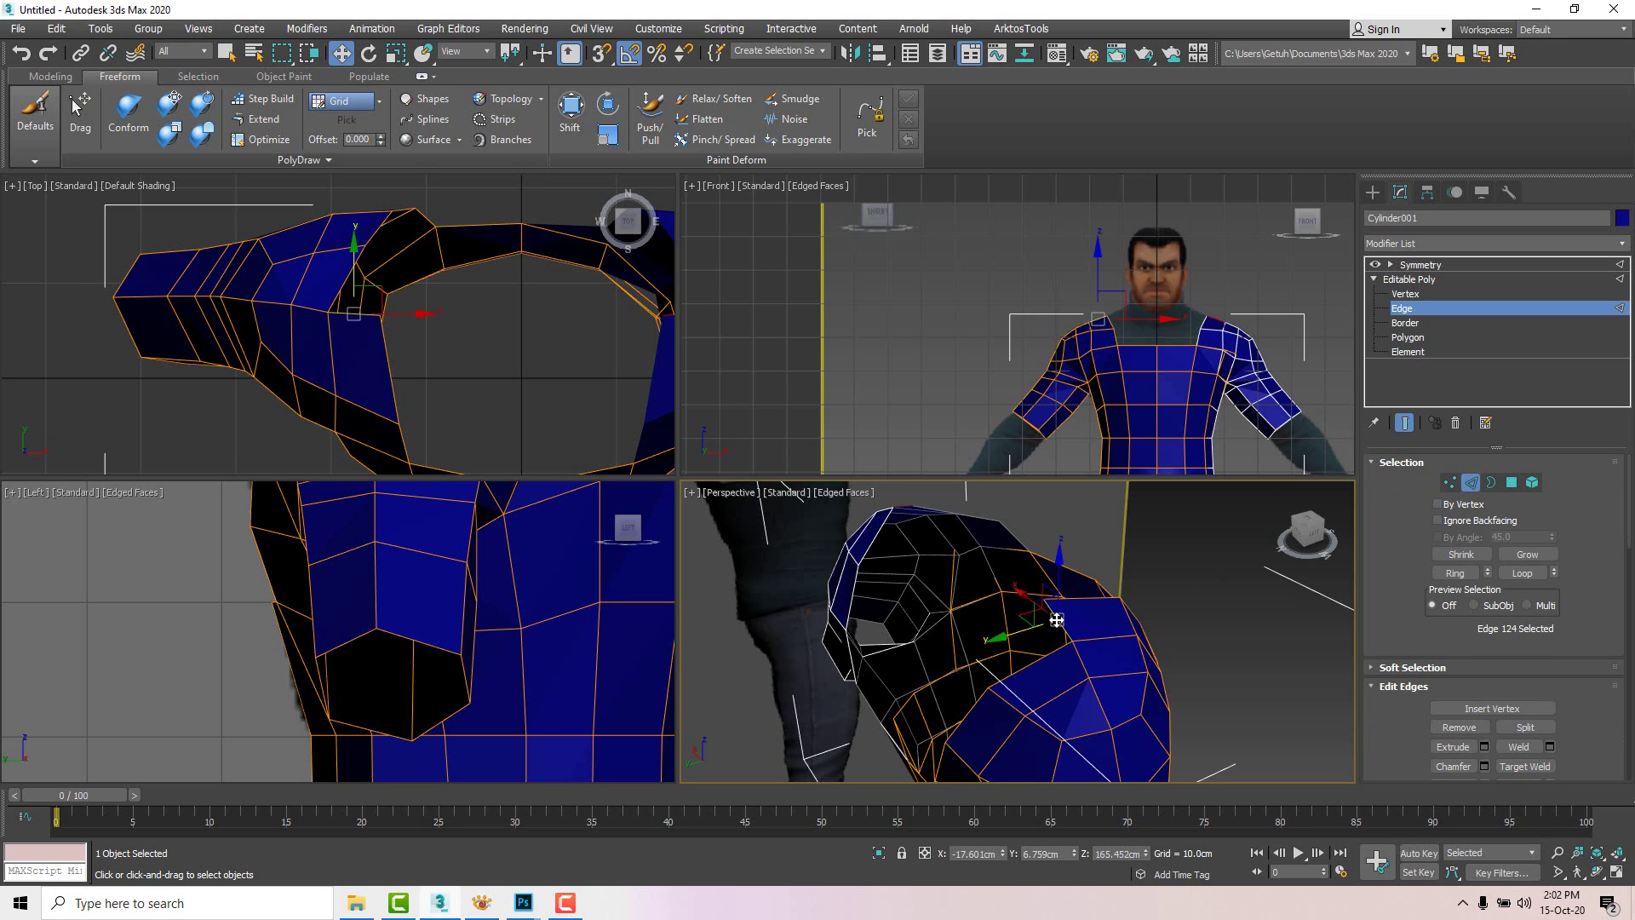
middle_click_drag(467, 320, 374, 362)
scroll(365, 361, "down", 2)
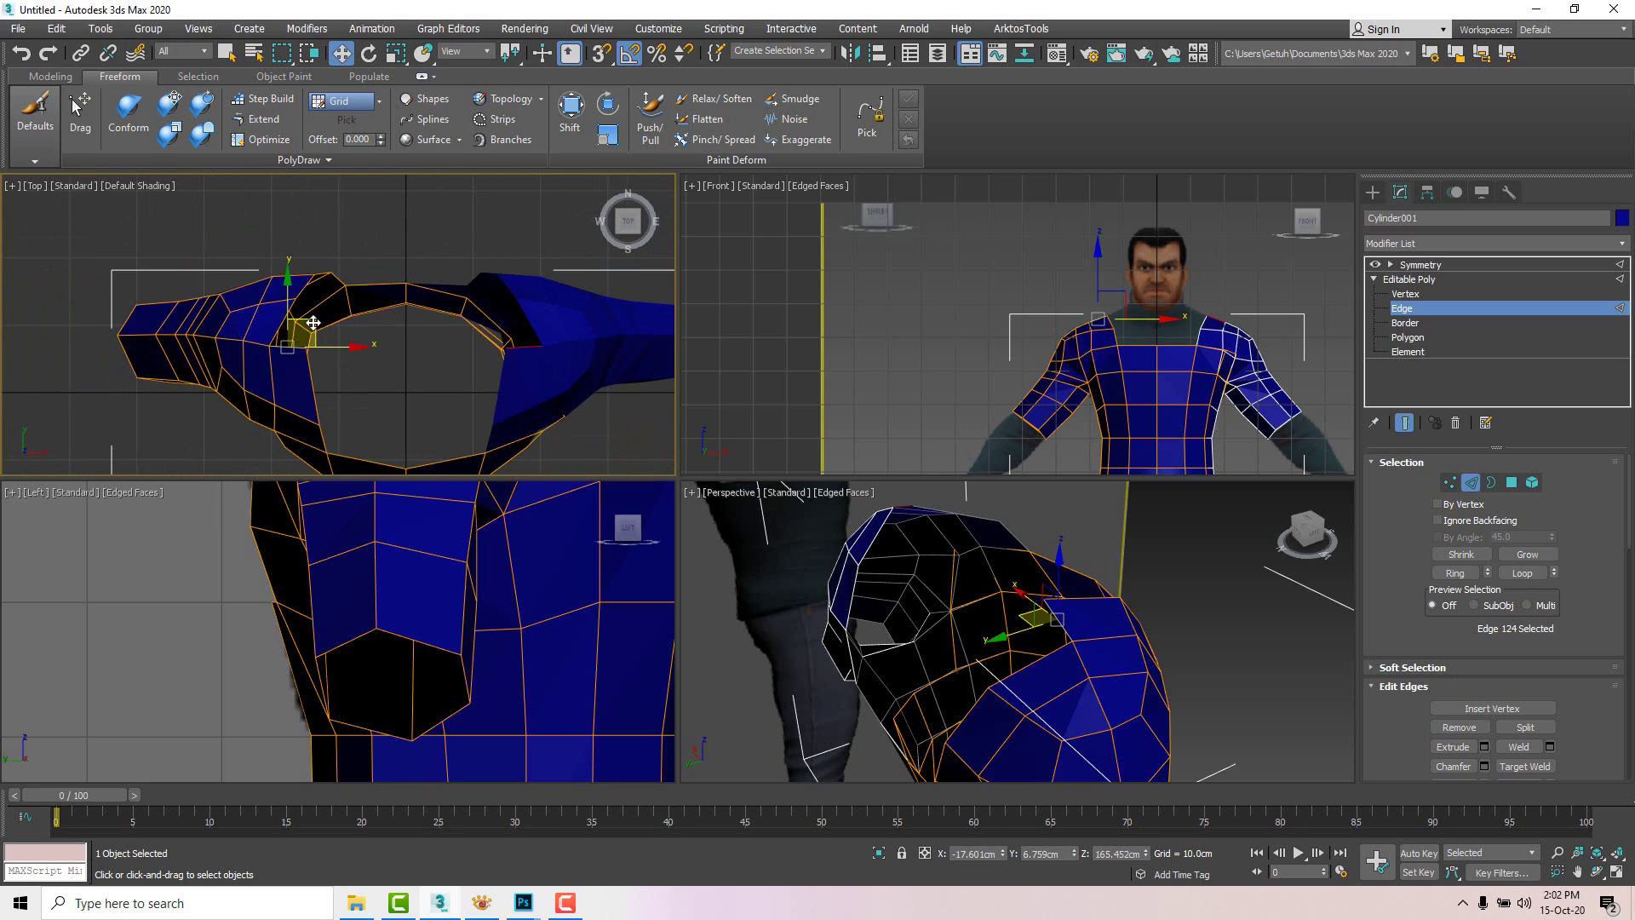
left_click_drag(313, 322, 364, 282, "shift")
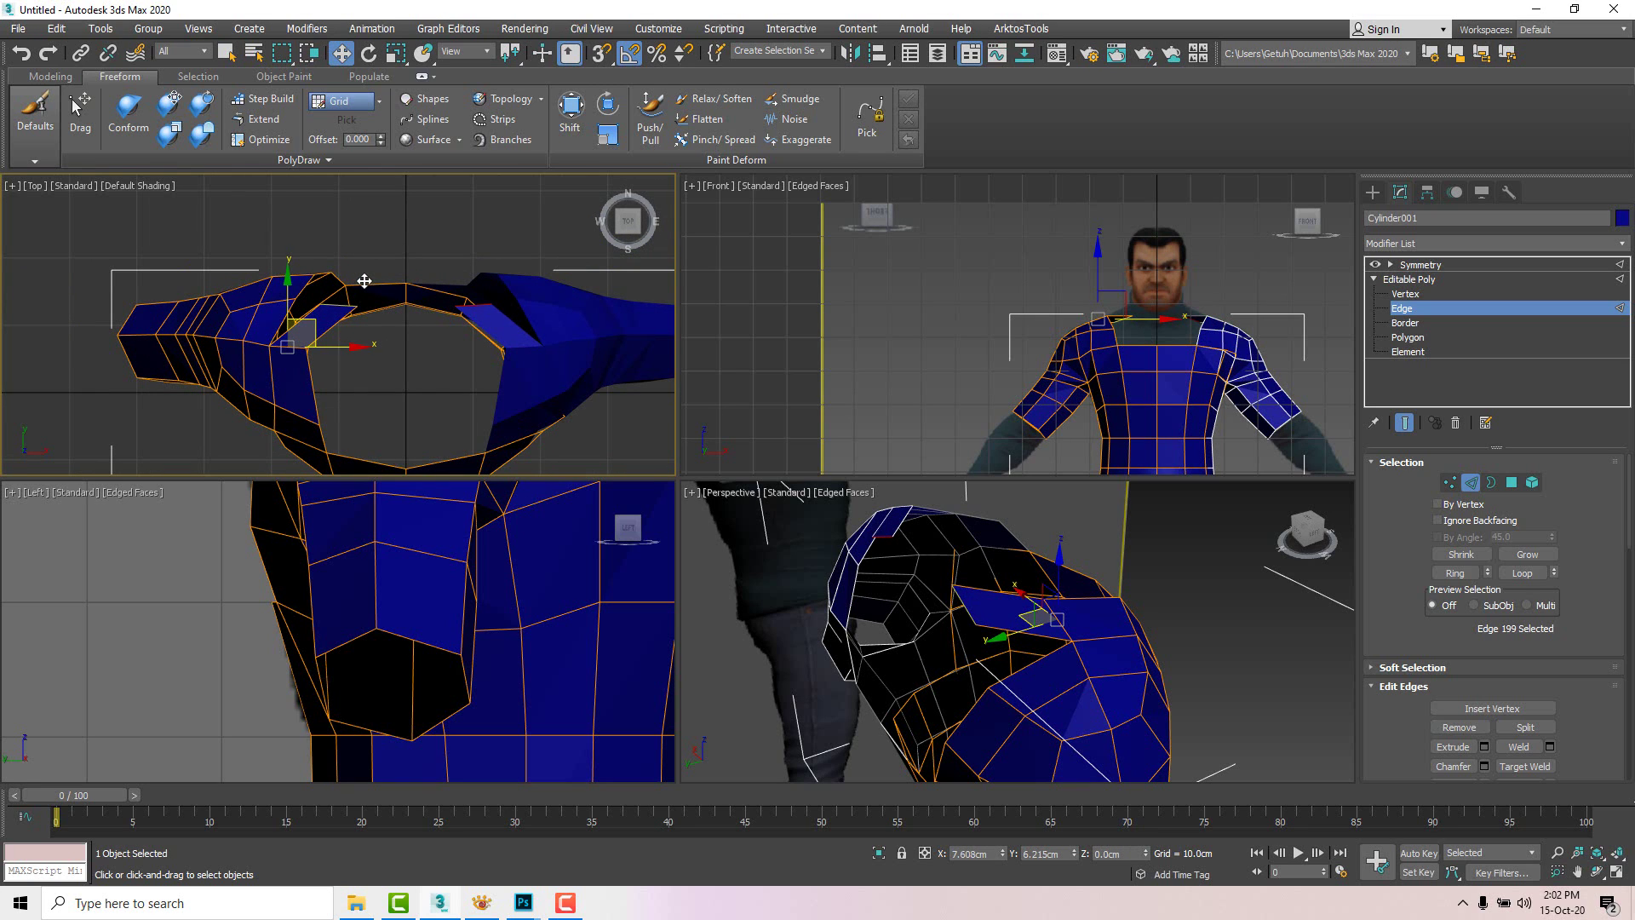
Step: Raise the two end vertices of the new shoulder strip in the side view so the strip slopes up toward the neck
scroll(341, 285, "up", 2)
scroll(483, 696, "down", 2)
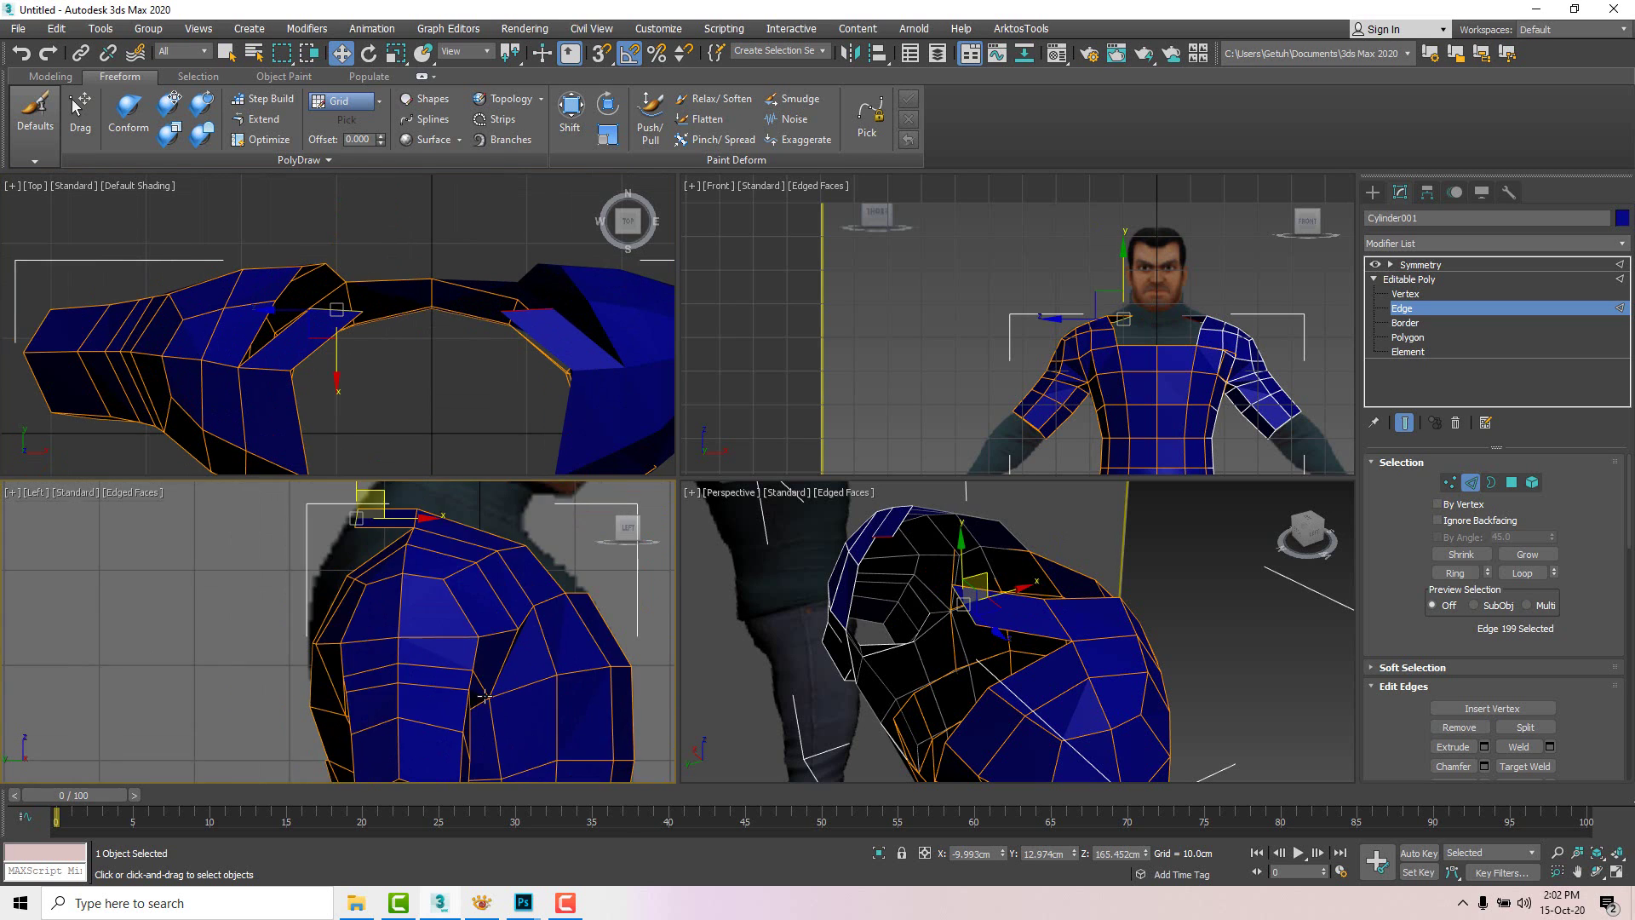
scroll(467, 627, "up", 5)
key("1")
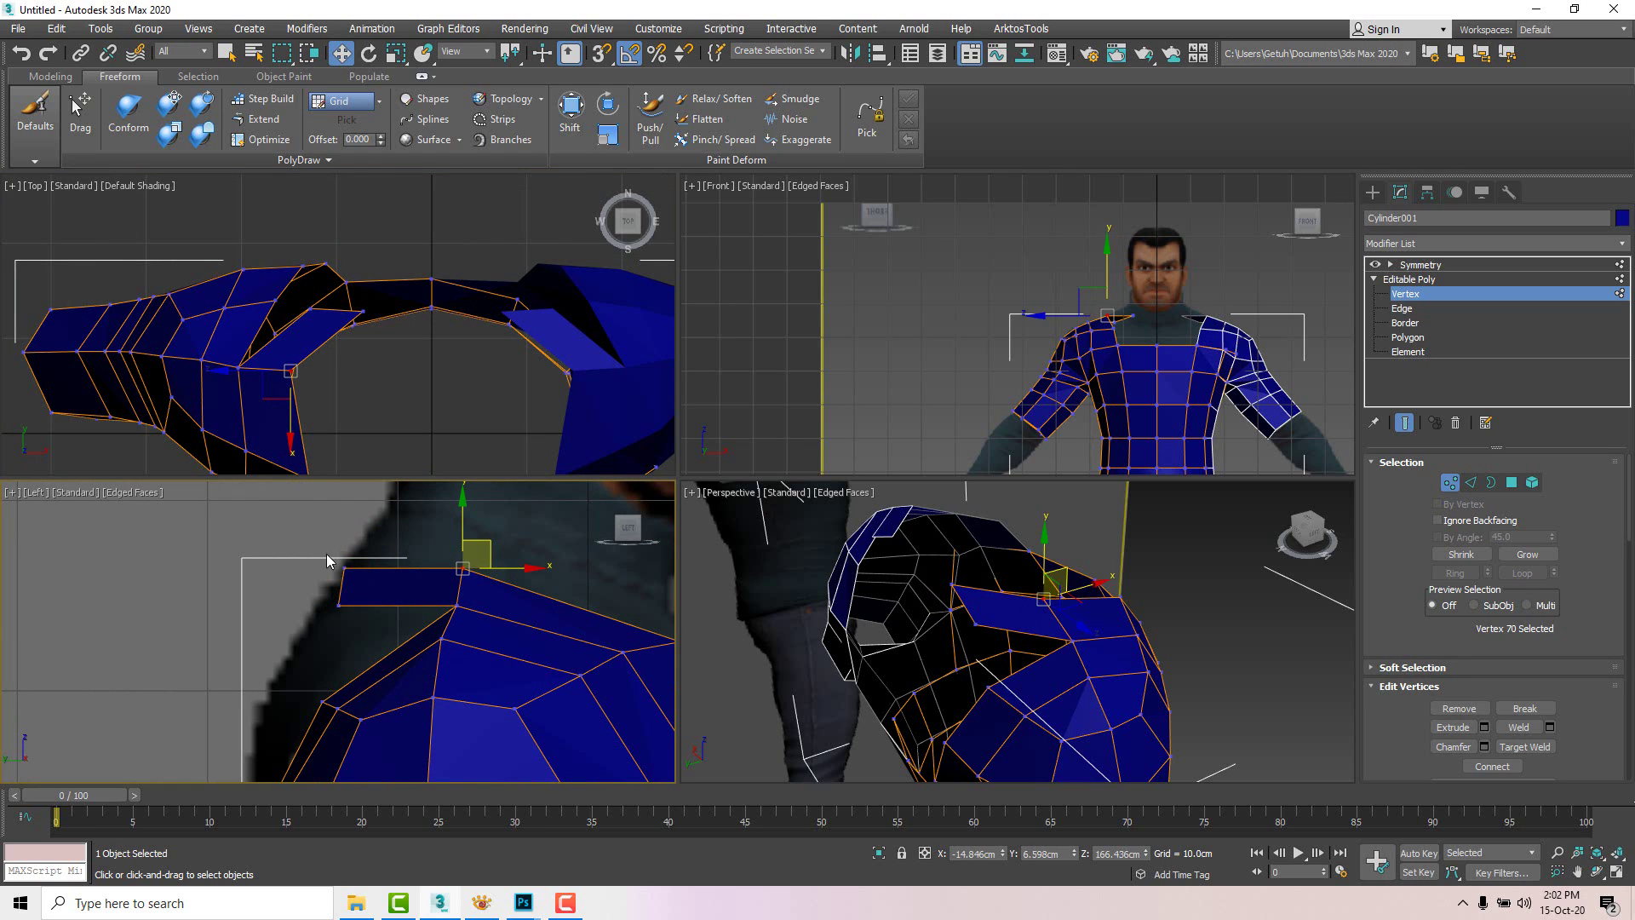
left_click(339, 567)
left_click_drag(339, 566, 388, 530)
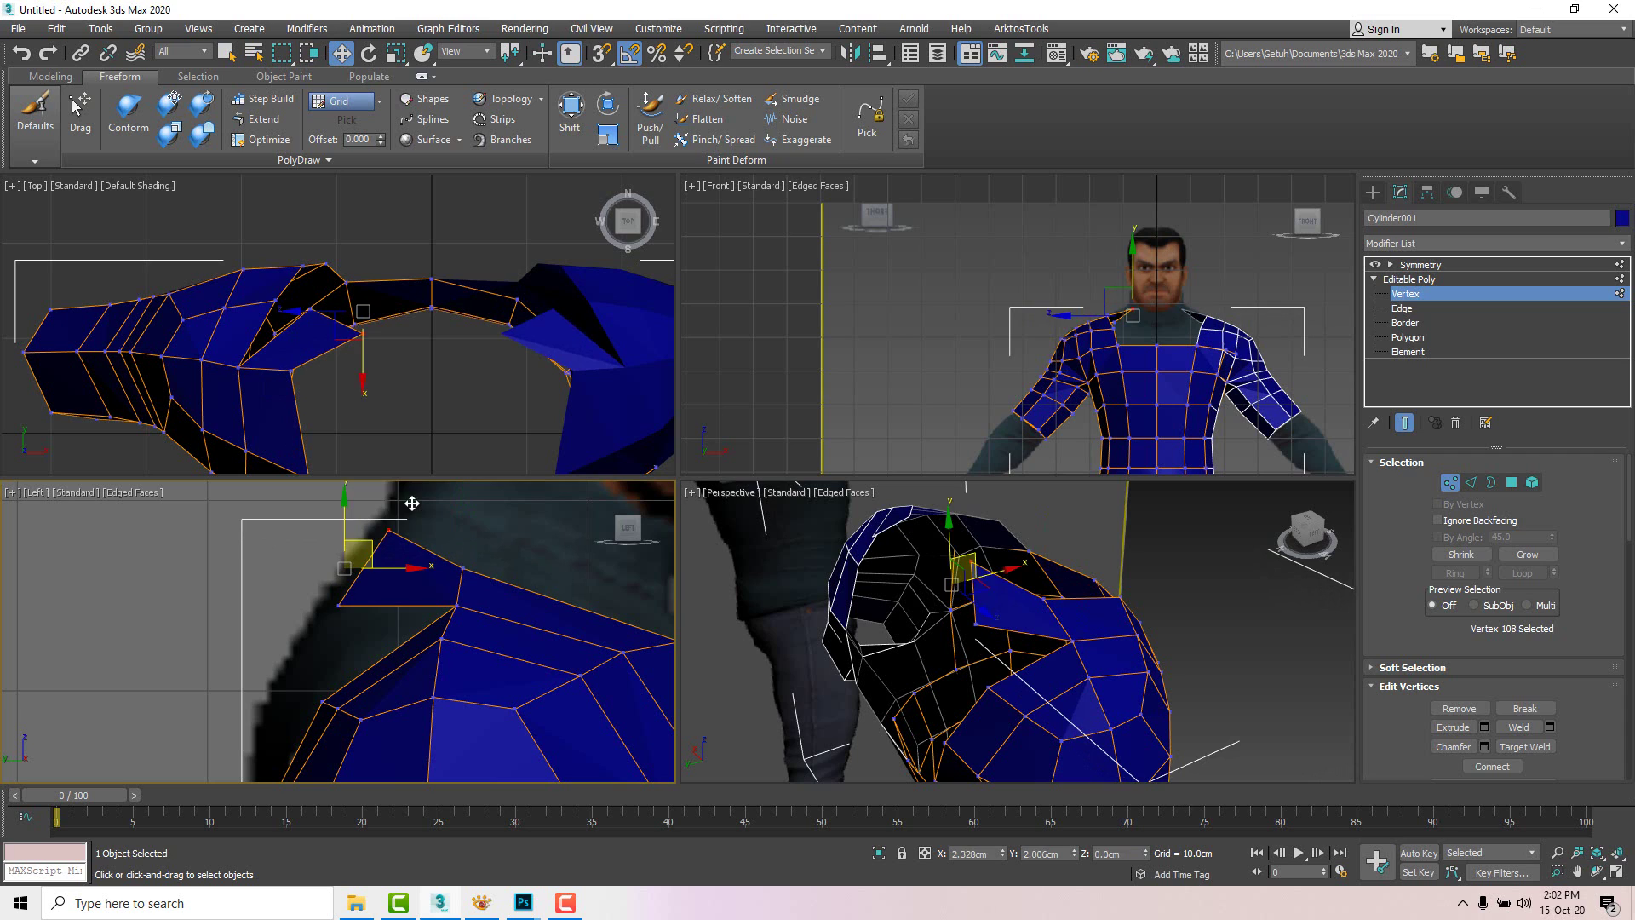
left_click(339, 604)
left_click_drag(350, 584, 372, 533)
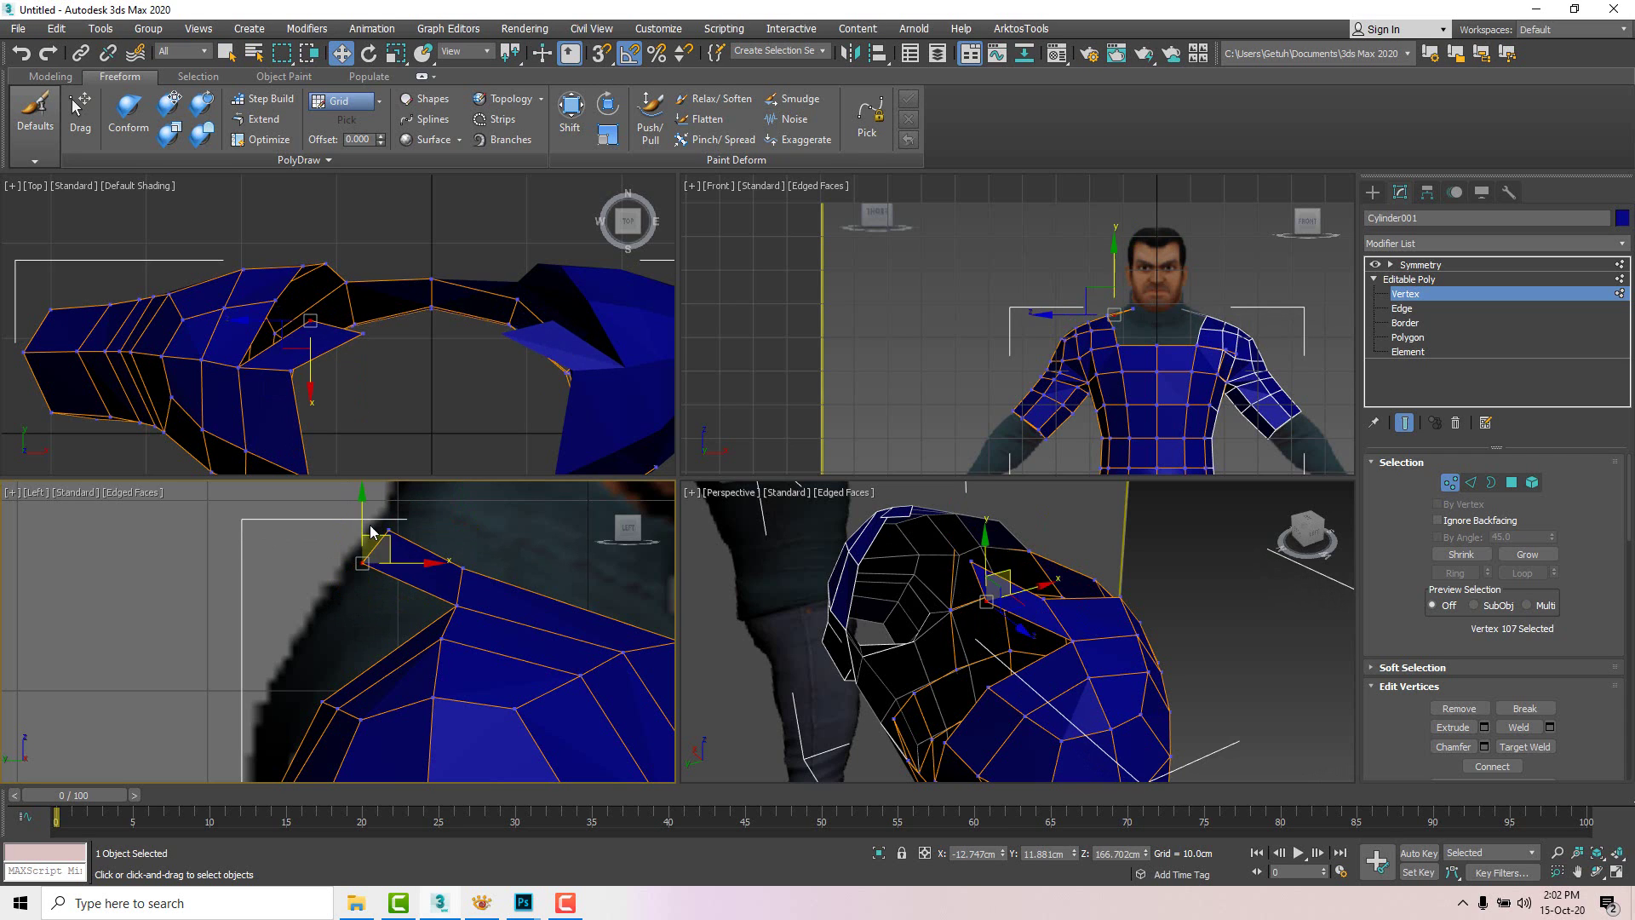
Step: Shift the strip's rear end vertex outward and back in the top view, and fit both end vertices to the side reference
left_click(368, 334)
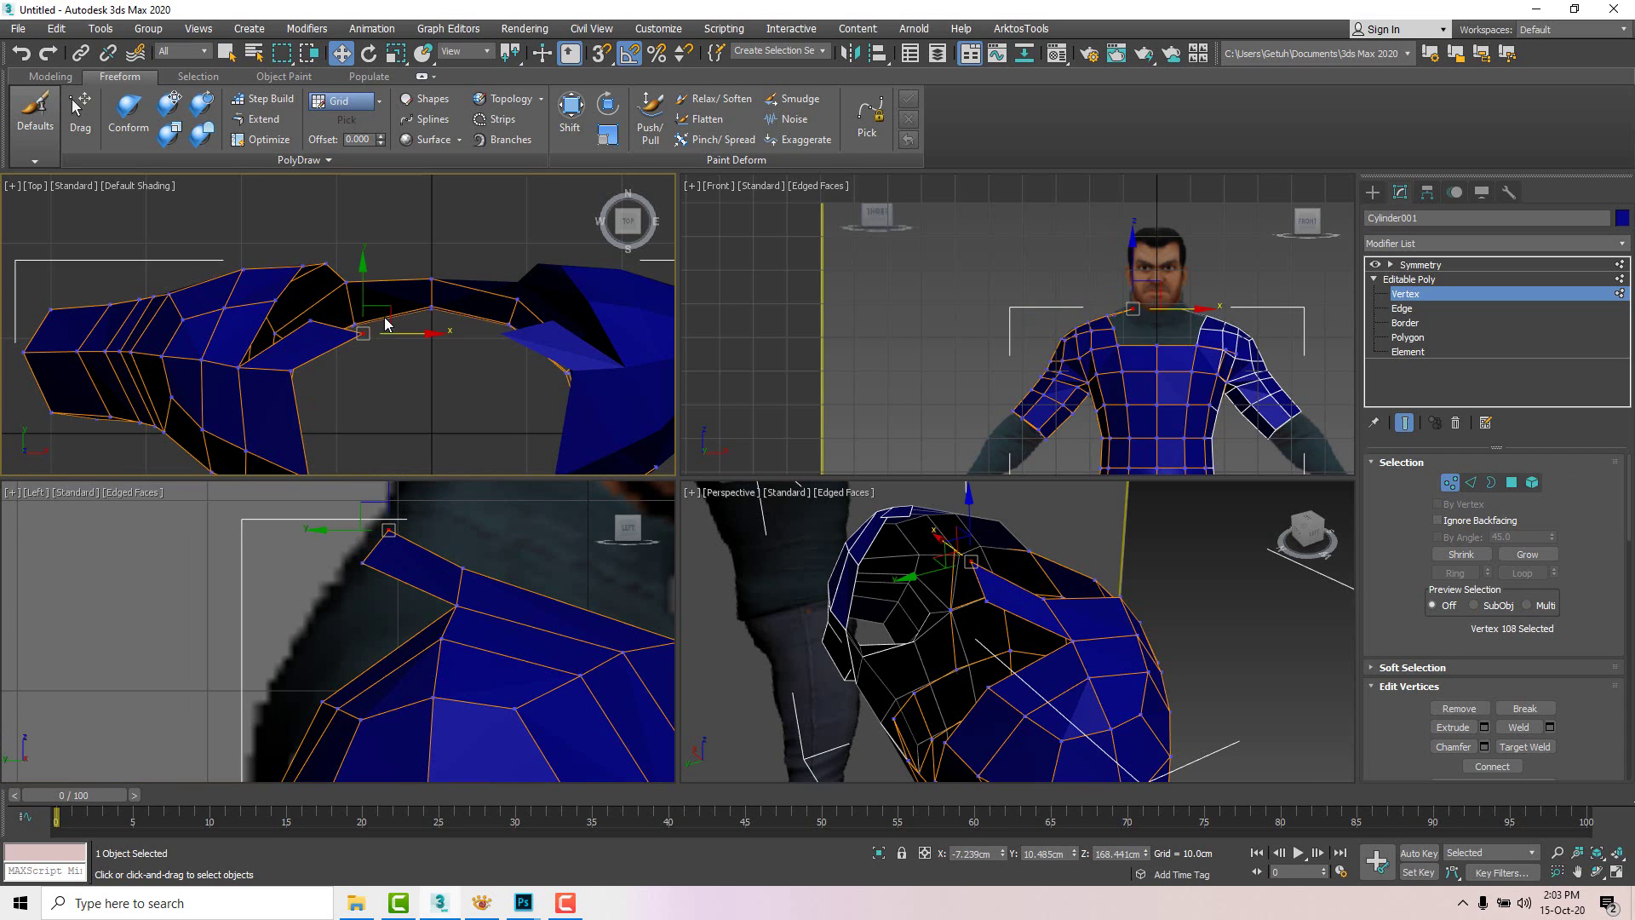
mouse_move(352, 327)
left_mouse_down()
mouse_move(353, 286)
mouse_move(330, 307)
left_mouse_up()
left_click(363, 333)
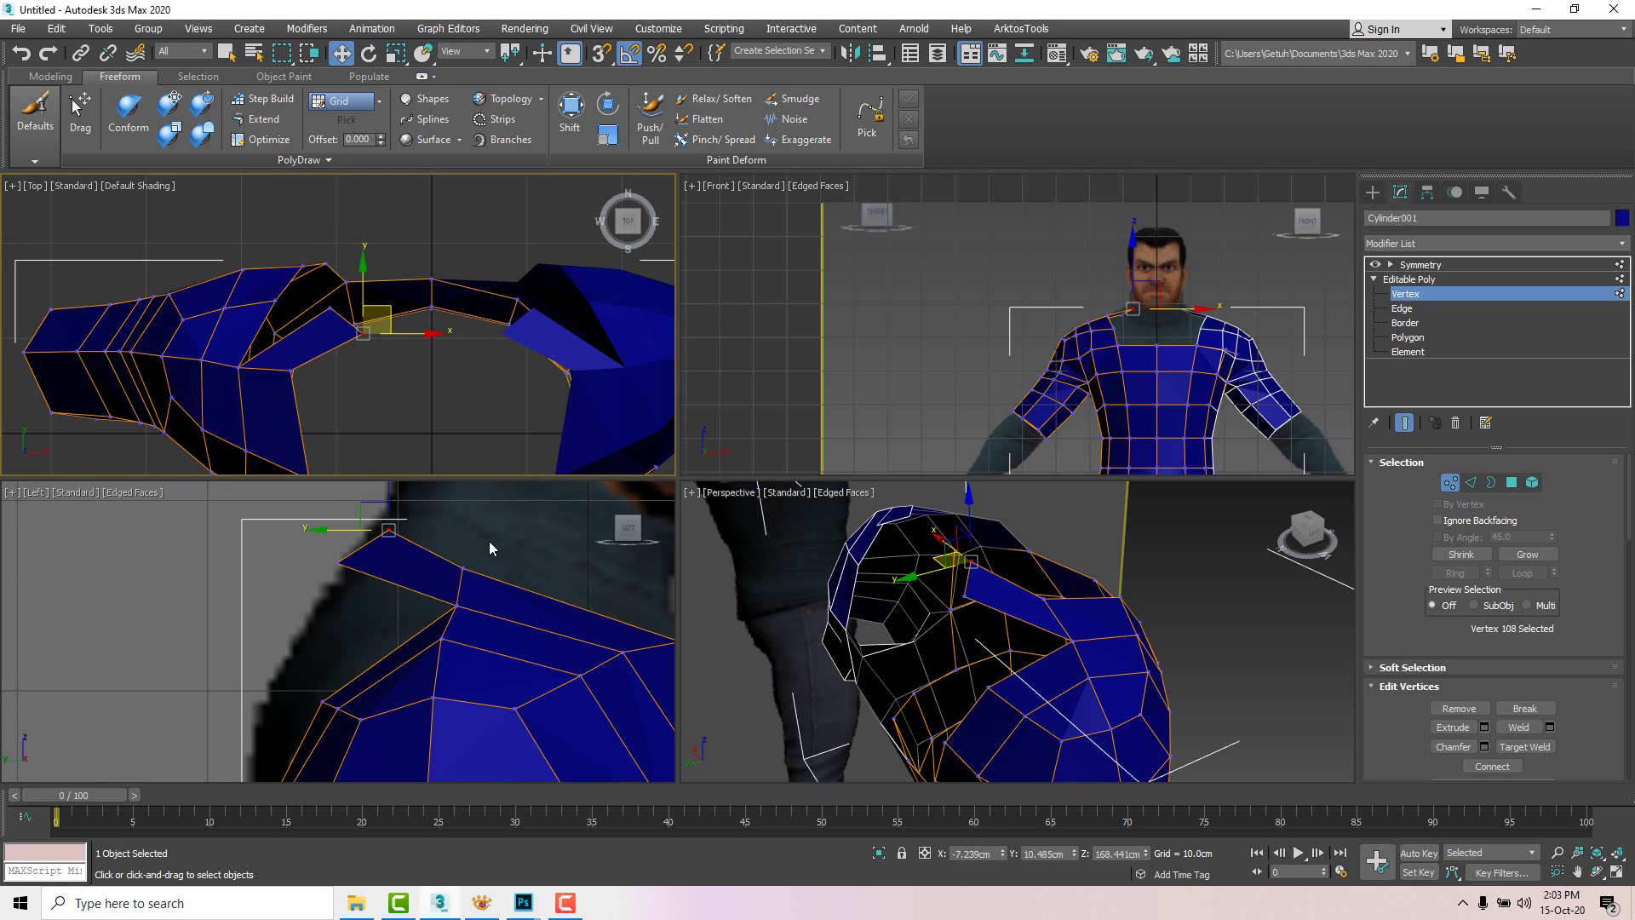
left_click(334, 565, "ctrl")
left_click_drag(385, 525, 402, 534)
Step: Extrude the shoulder strip's end edge across the back of the neck to the torso's symmetry line
key("2")
left_click(348, 326)
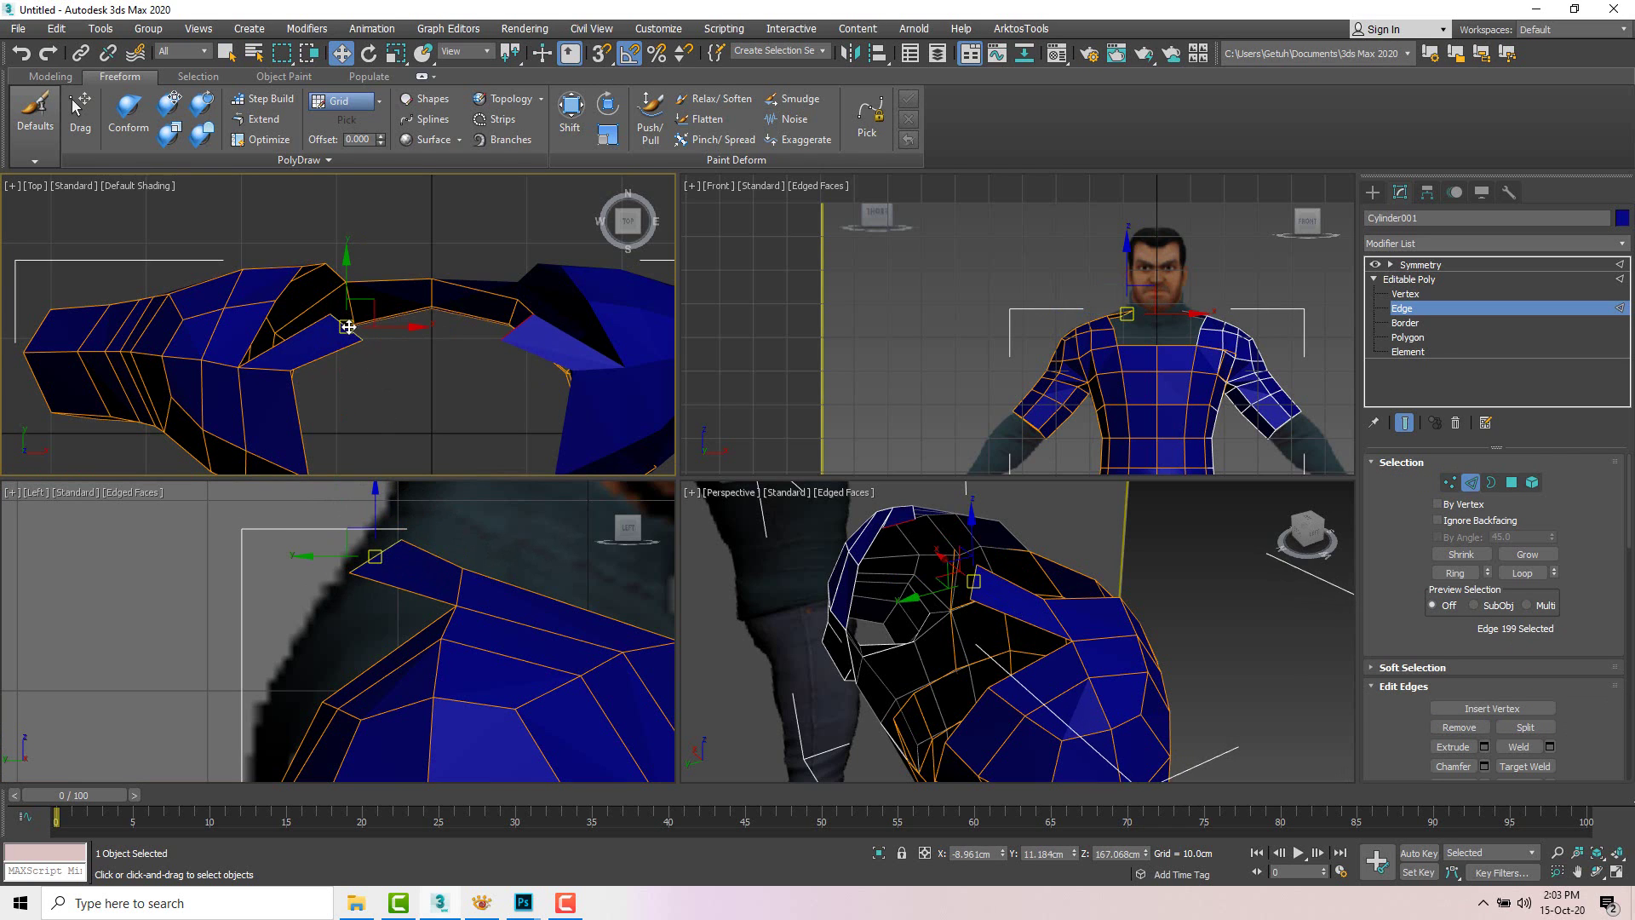
middle_click_drag(411, 355, 396, 360)
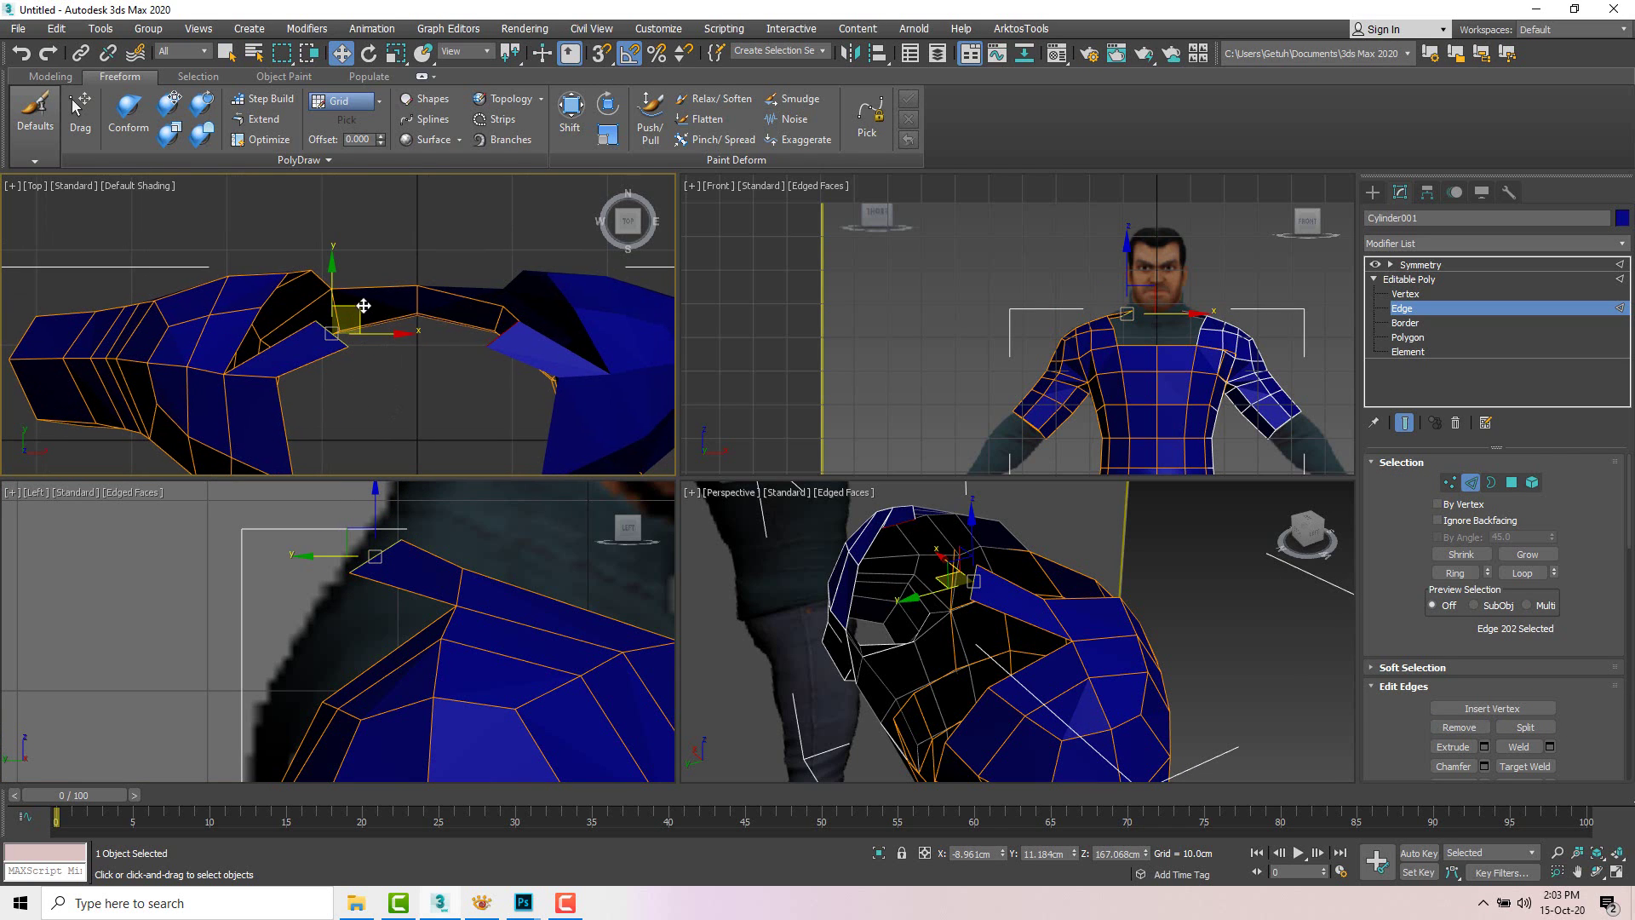
left_click_drag(364, 305, 446, 264)
key("1")
left_click(385, 304)
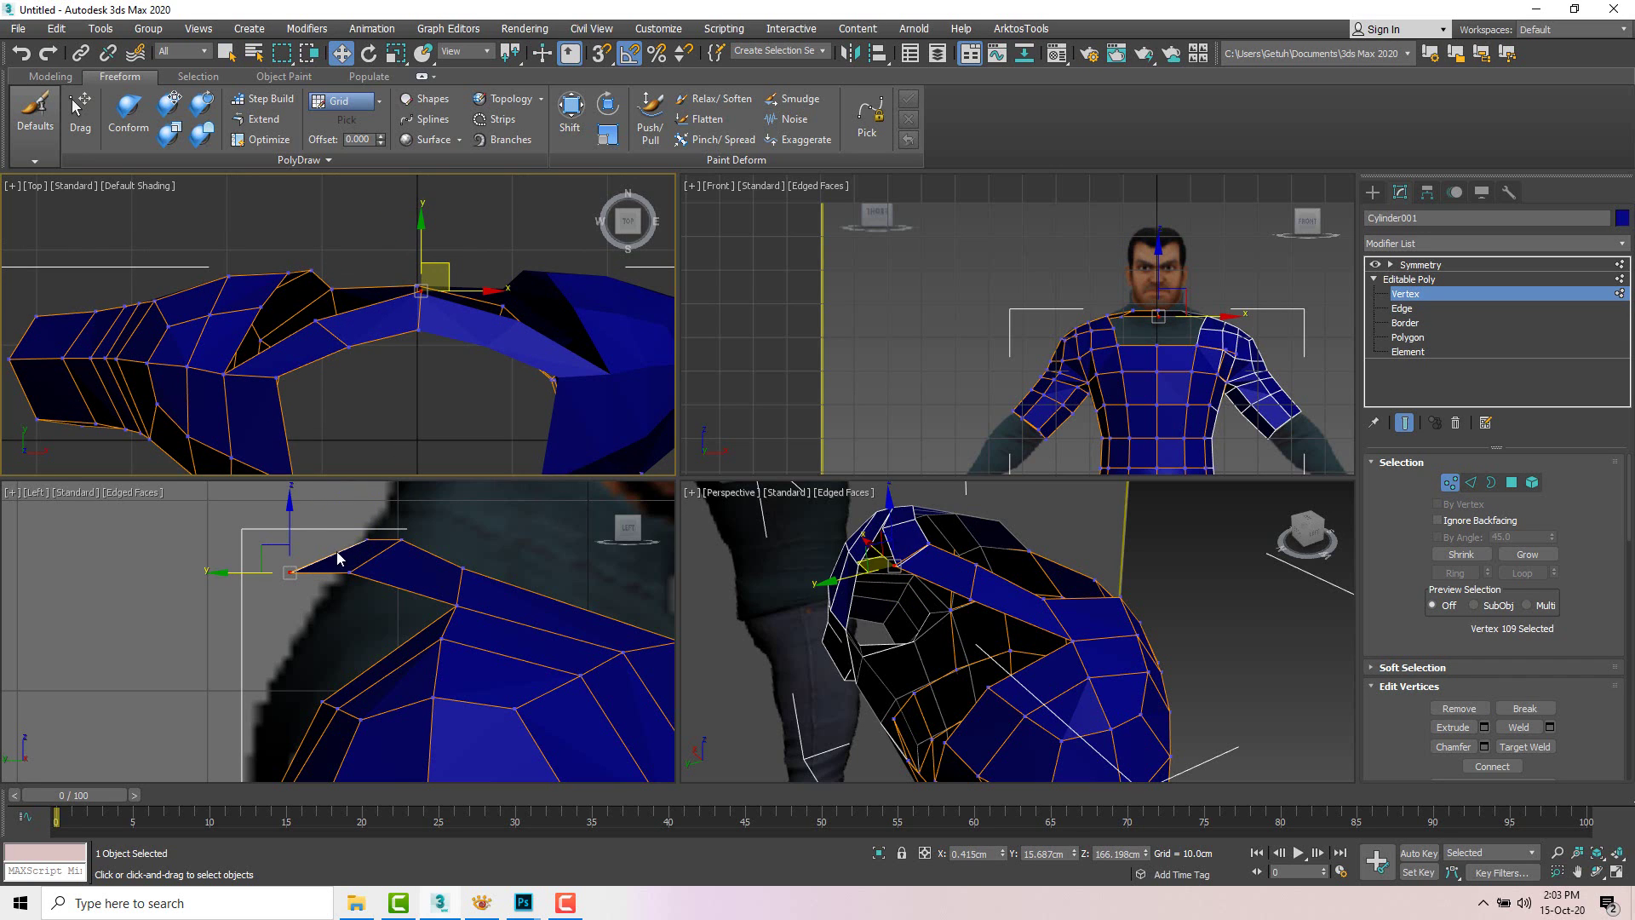
Step: Reposition the neck strip's vertices in the side view to follow the reference's rear neckline
left_click(294, 575)
left_click_drag(323, 550, 415, 513)
left_click(366, 541)
left_click(402, 539)
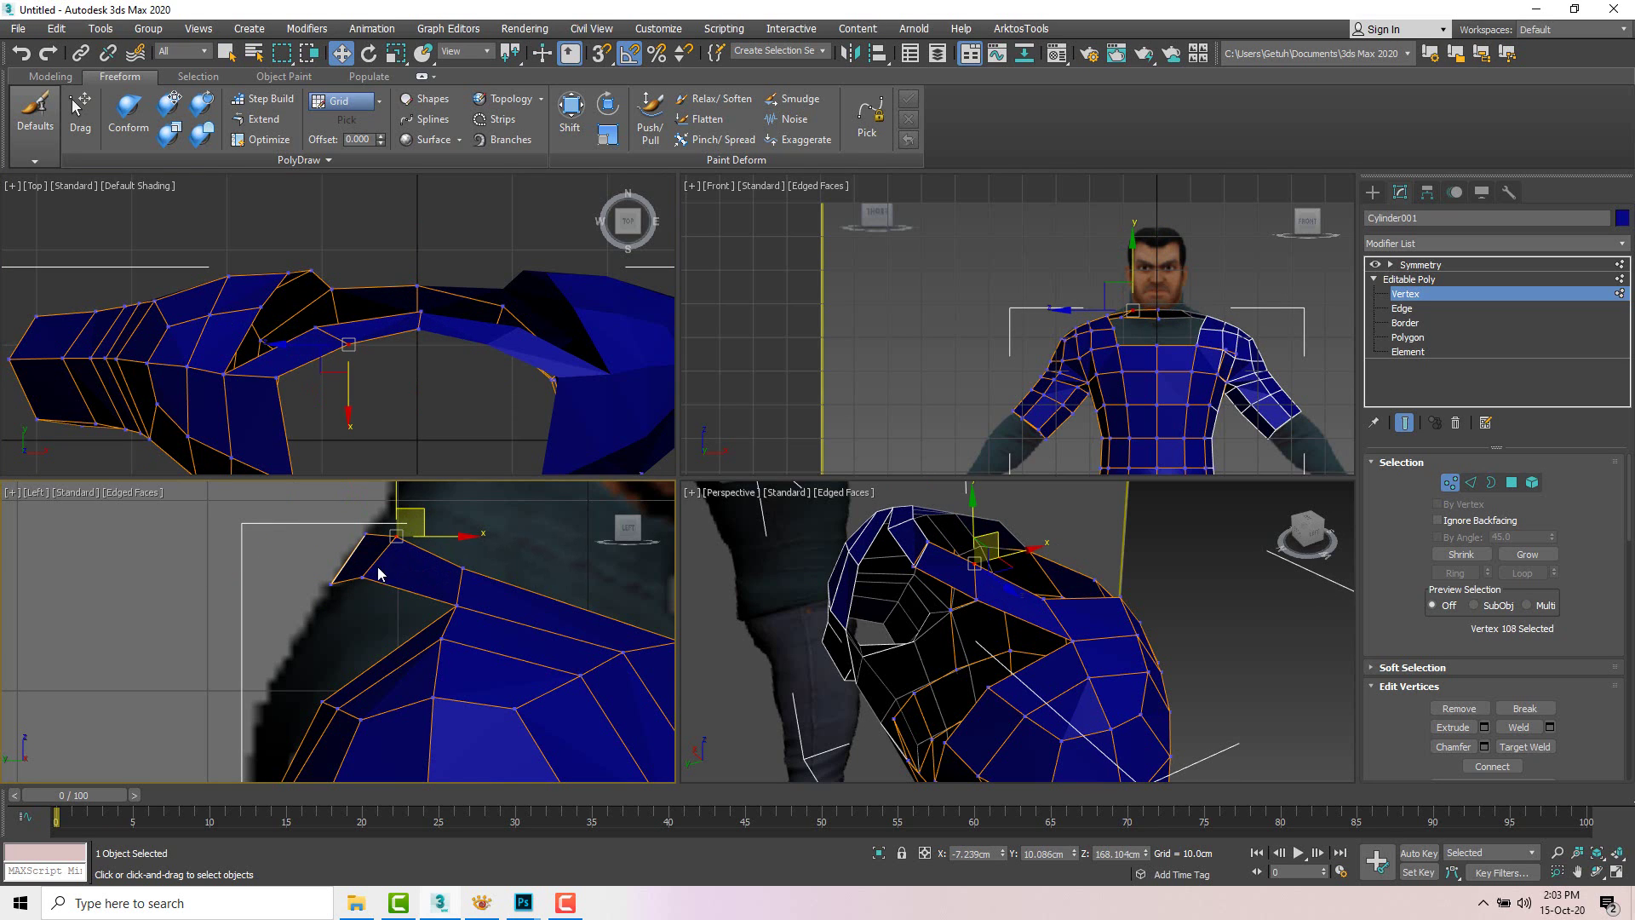
left_click(330, 578)
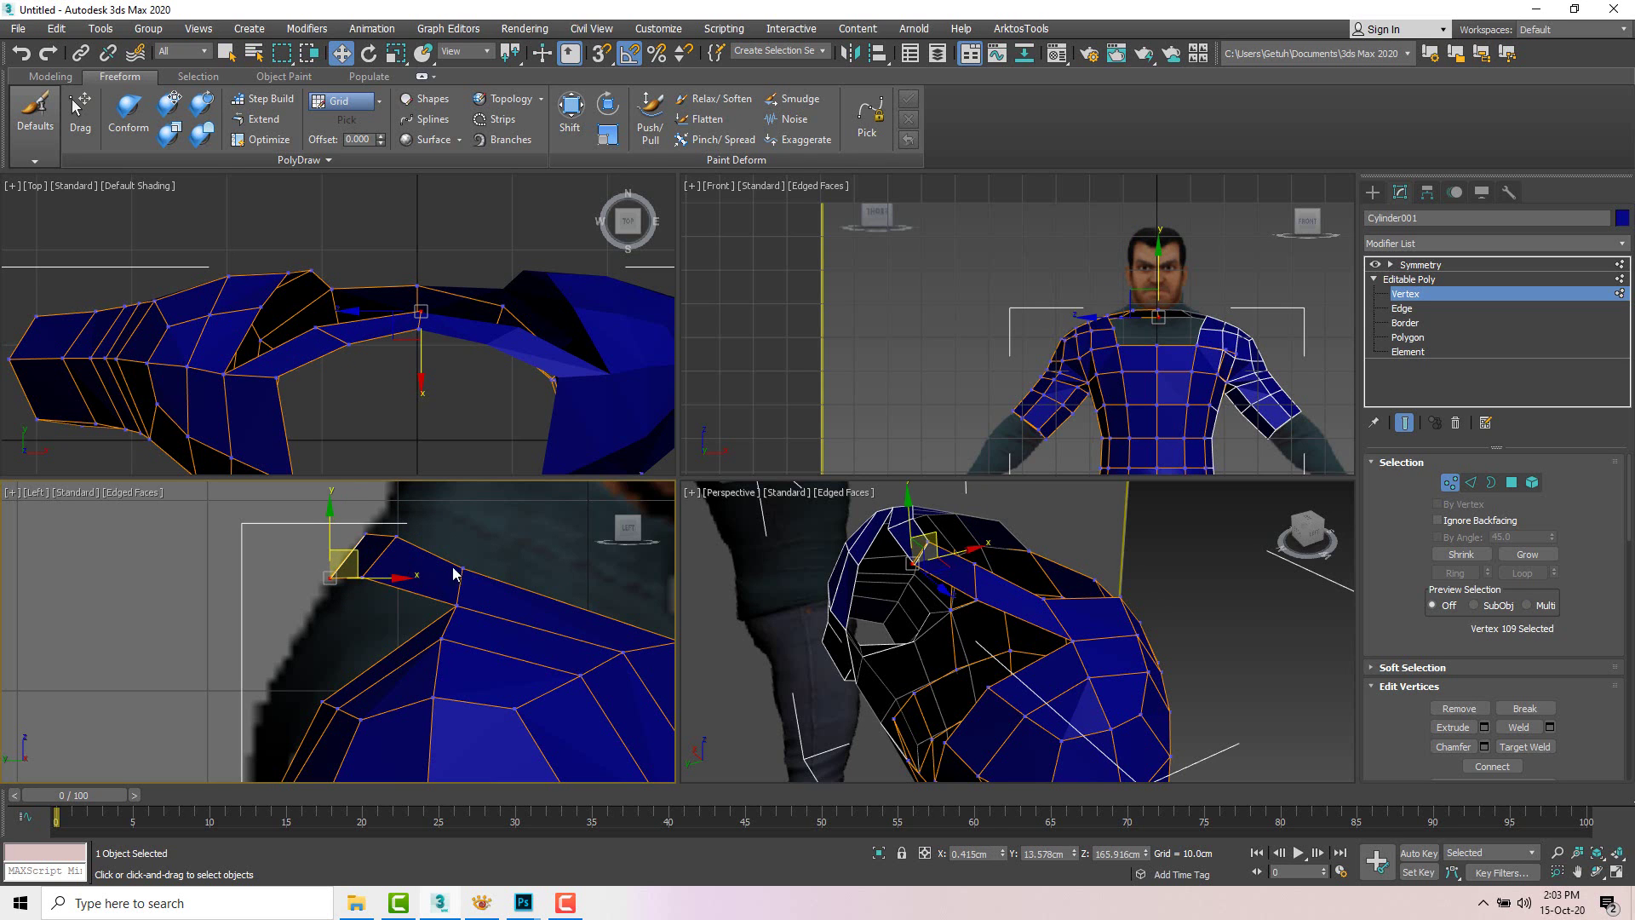
Step: Examine the neck strip and the open upper back of the torso from behind
right_click(1038, 617)
middle_click_drag(1037, 617, 1107, 618, "alt")
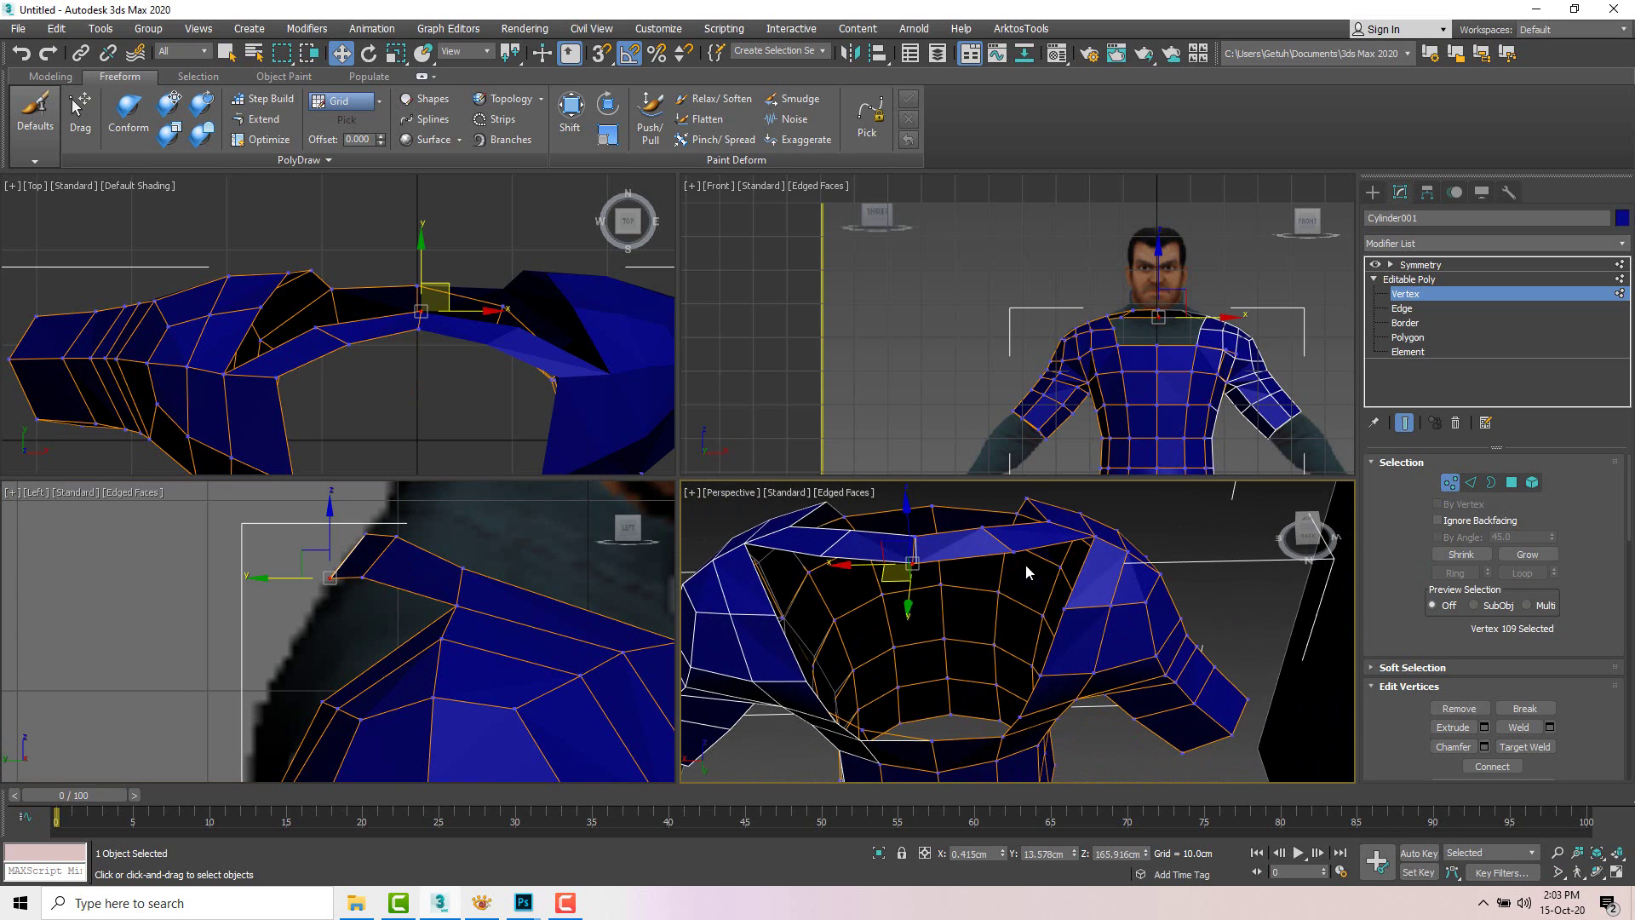
left_click(1008, 556)
left_click(954, 556)
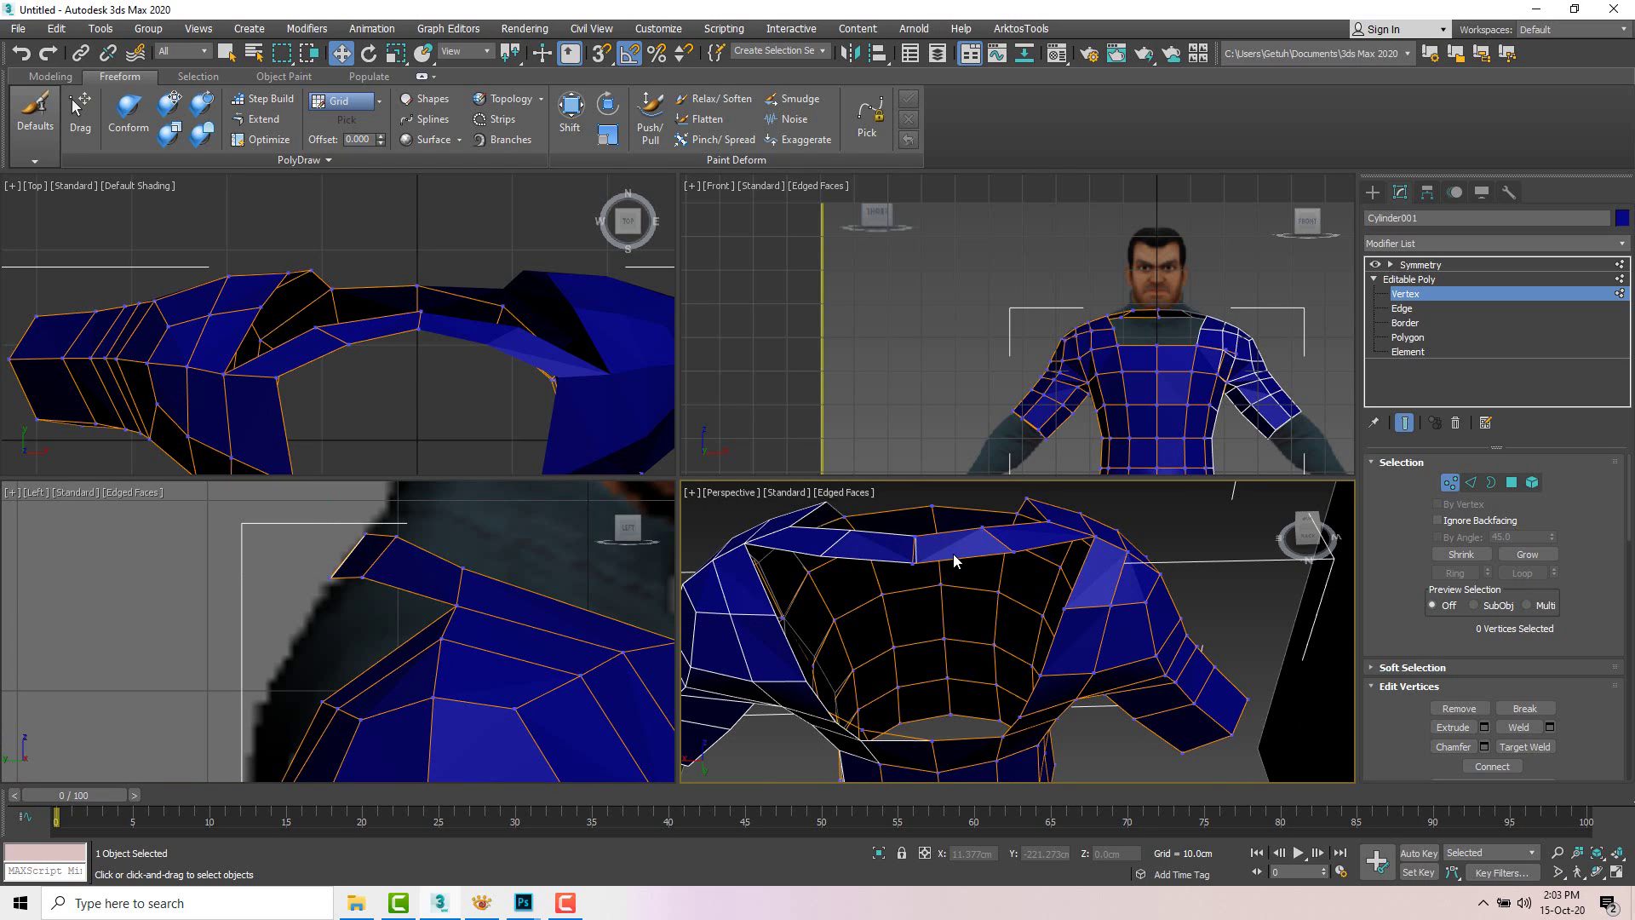
middle_click_drag(953, 553, 937, 612, "alt")
scroll(998, 556, "down", 8)
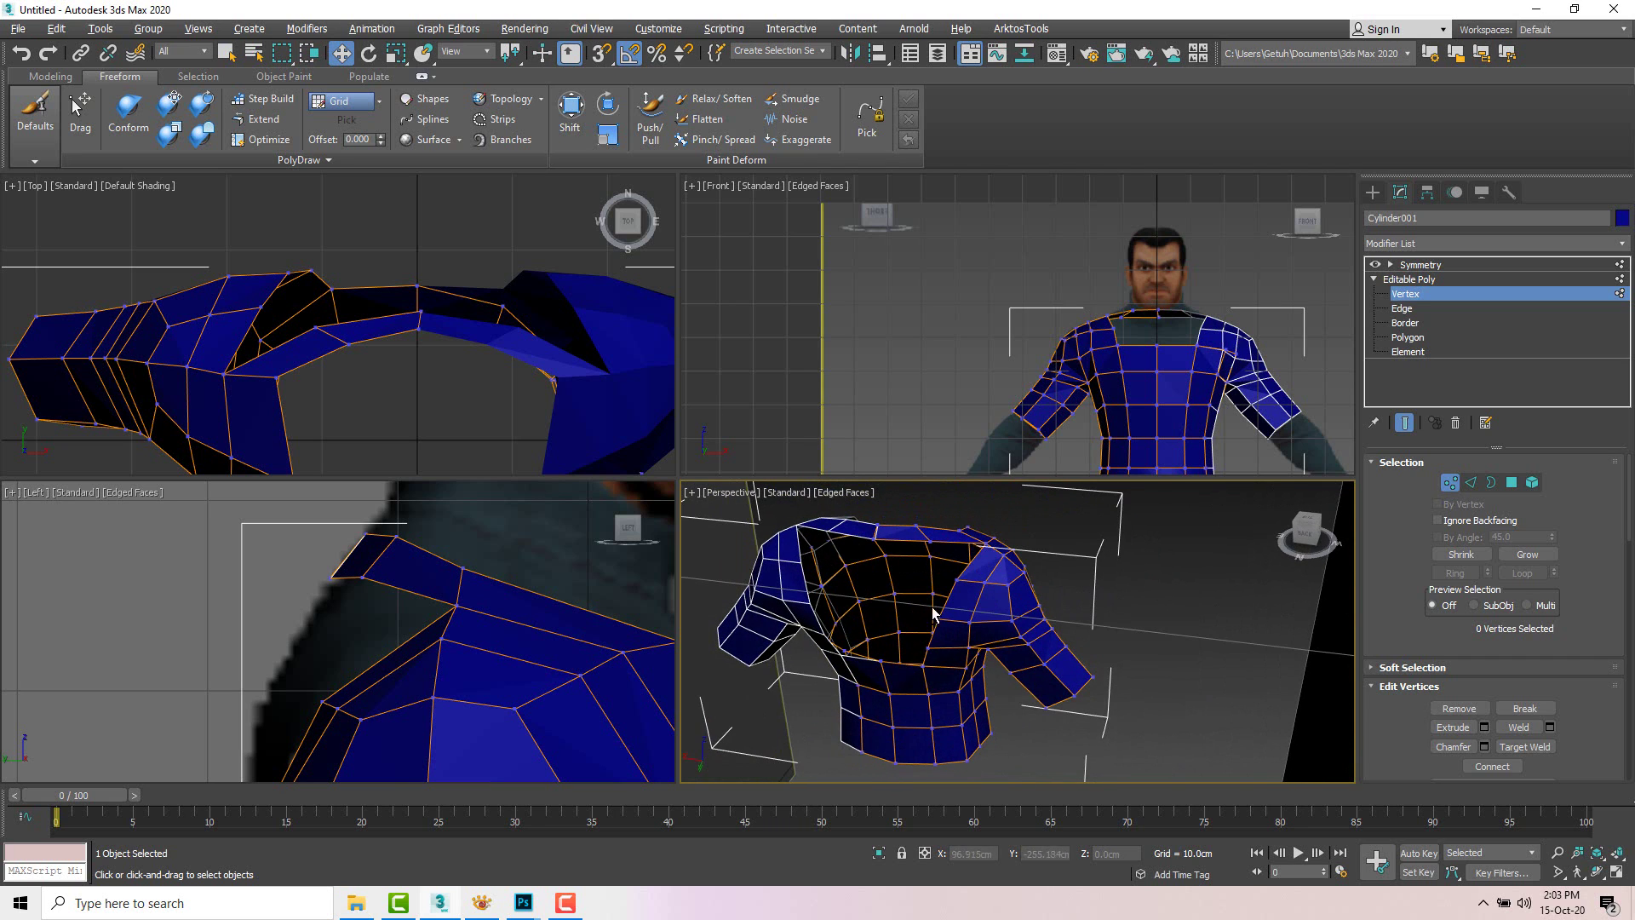
left_click(969, 563)
left_click(935, 630, "ctrl")
scroll(963, 585, "up", 3)
mouse_move(953, 629)
middle_mouse_down("alt")
mouse_move(962, 585)
mouse_move(965, 605)
middle_mouse_up("alt")
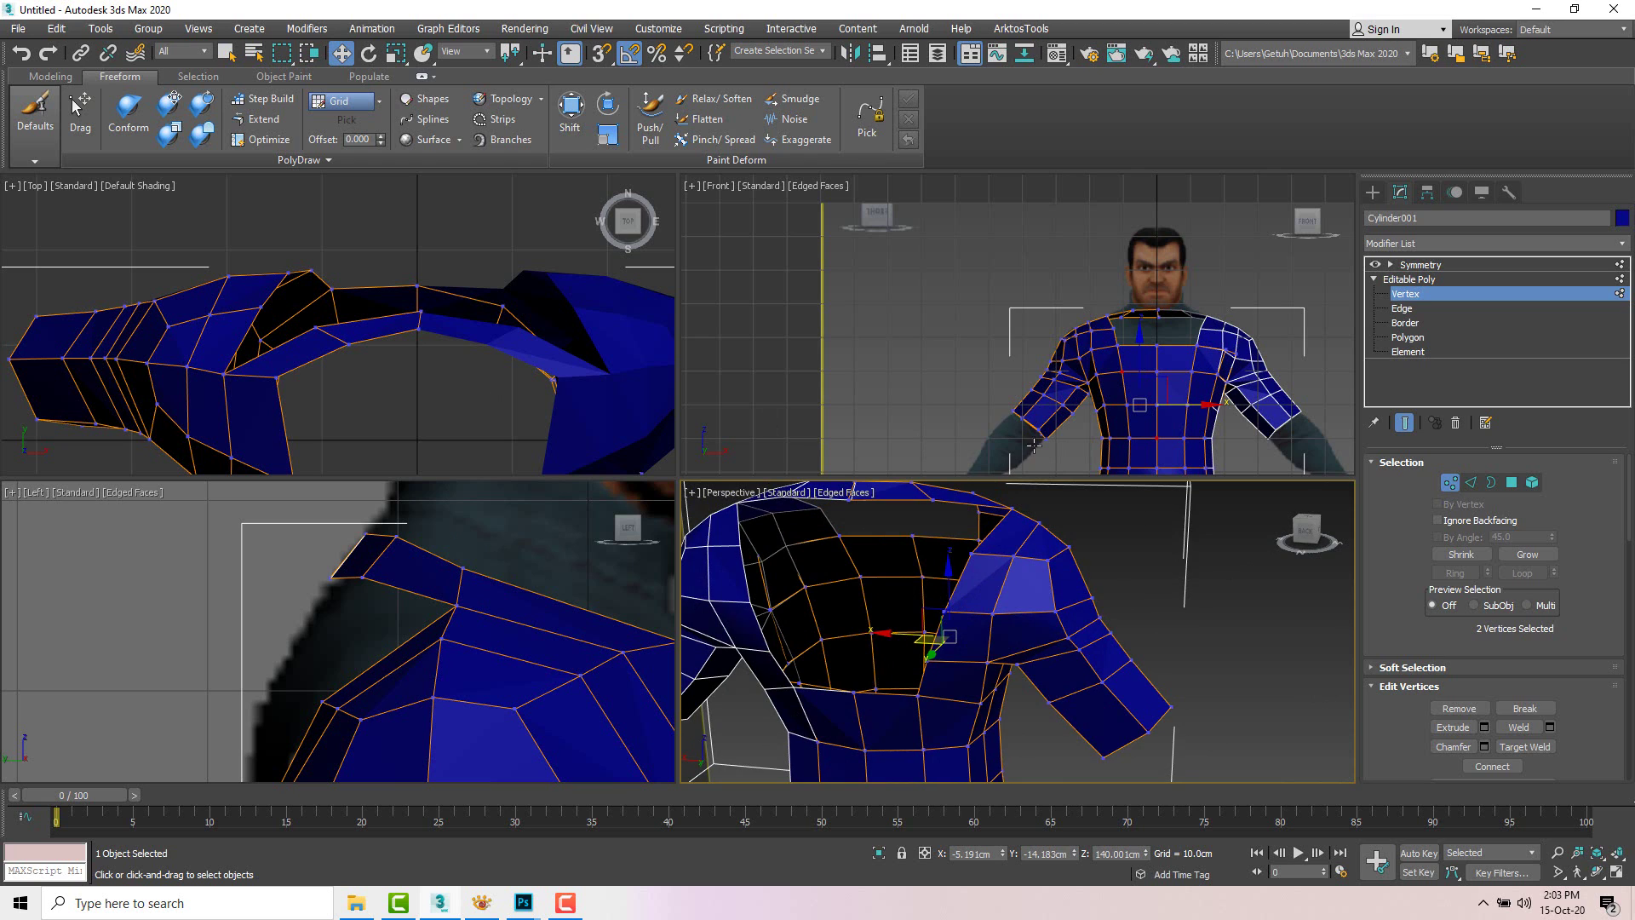
scroll(957, 573, "down", 3)
middle_click_drag(956, 573, 983, 539, "alt")
Step: Extrude the three border edges beside the upper back opening inward toward the spine
left_click(984, 537)
key("2")
left_click(982, 536)
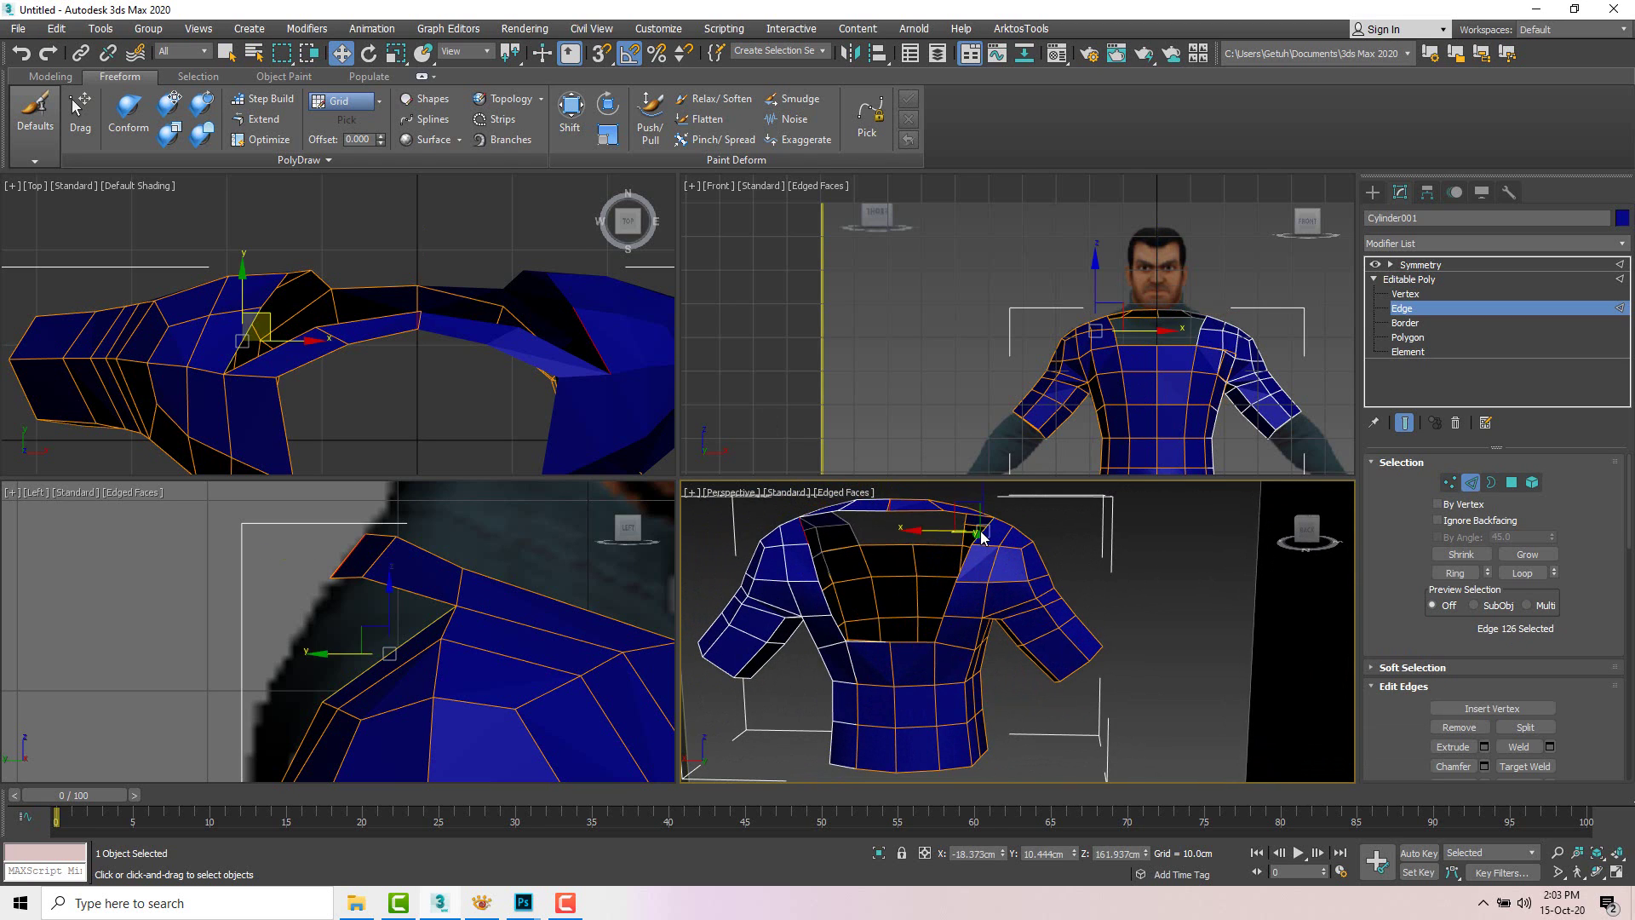
left_click(962, 558, "ctrl")
left_click(947, 590, "ctrl")
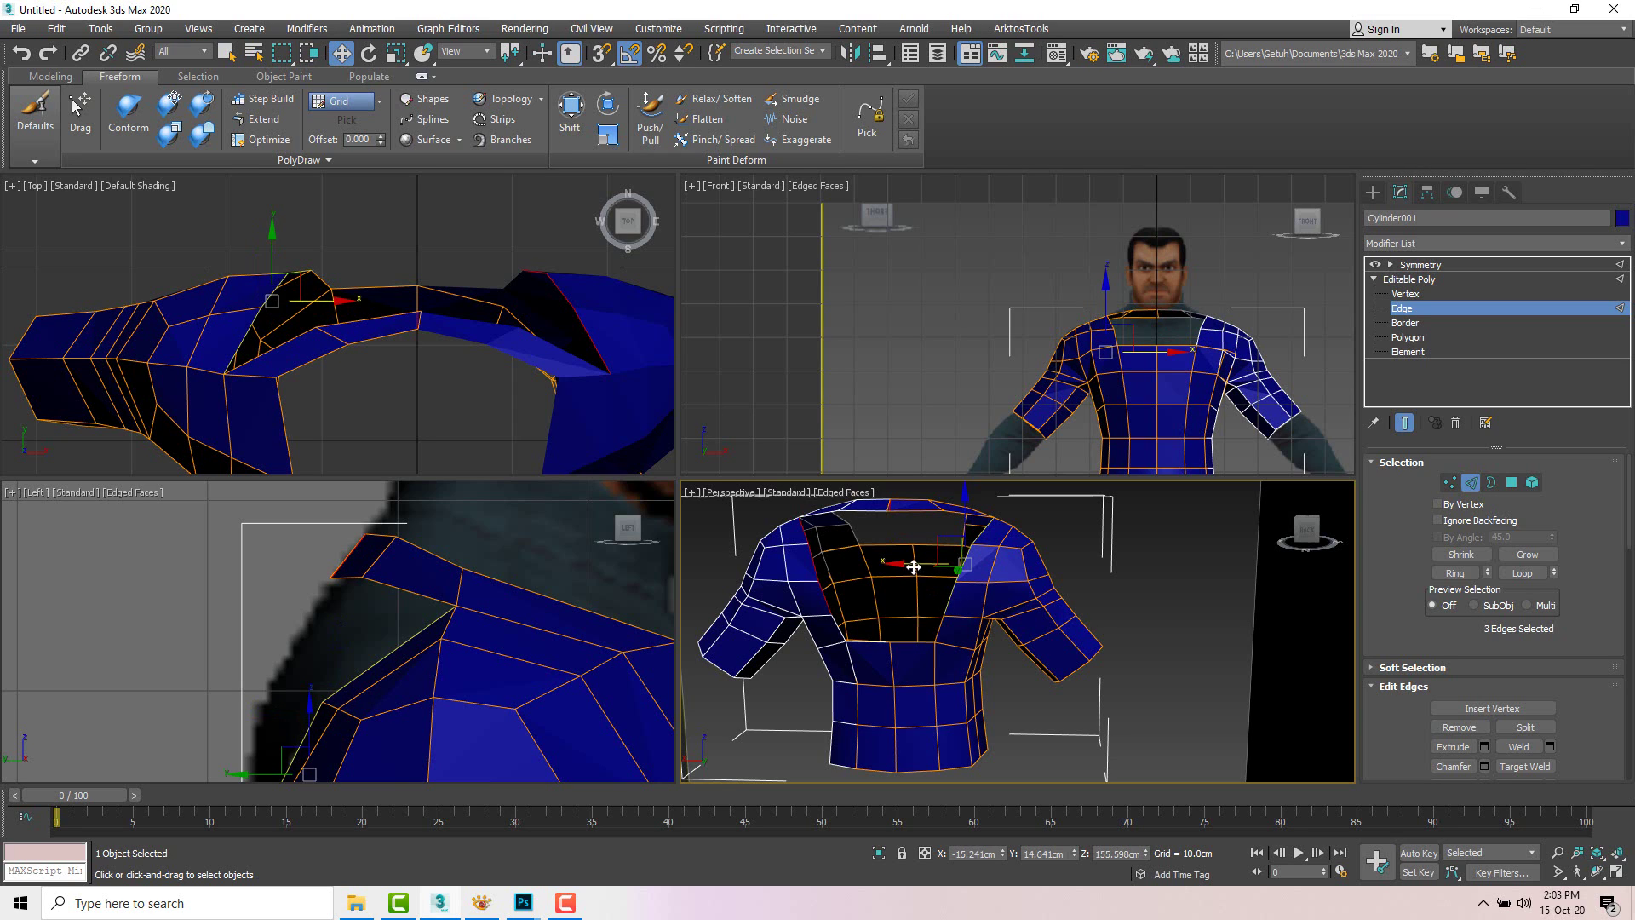
left_click_drag(892, 564, 875, 565)
Step: Weld the top vertex of the new back strip to the adjoining neck strip vertex, and return to moving vertices
middle_click_drag(961, 514, 886, 545, "alt")
scroll(937, 536, "up", 5)
middle_click_drag(982, 532, 980, 579, "alt")
key("1")
left_click(949, 585)
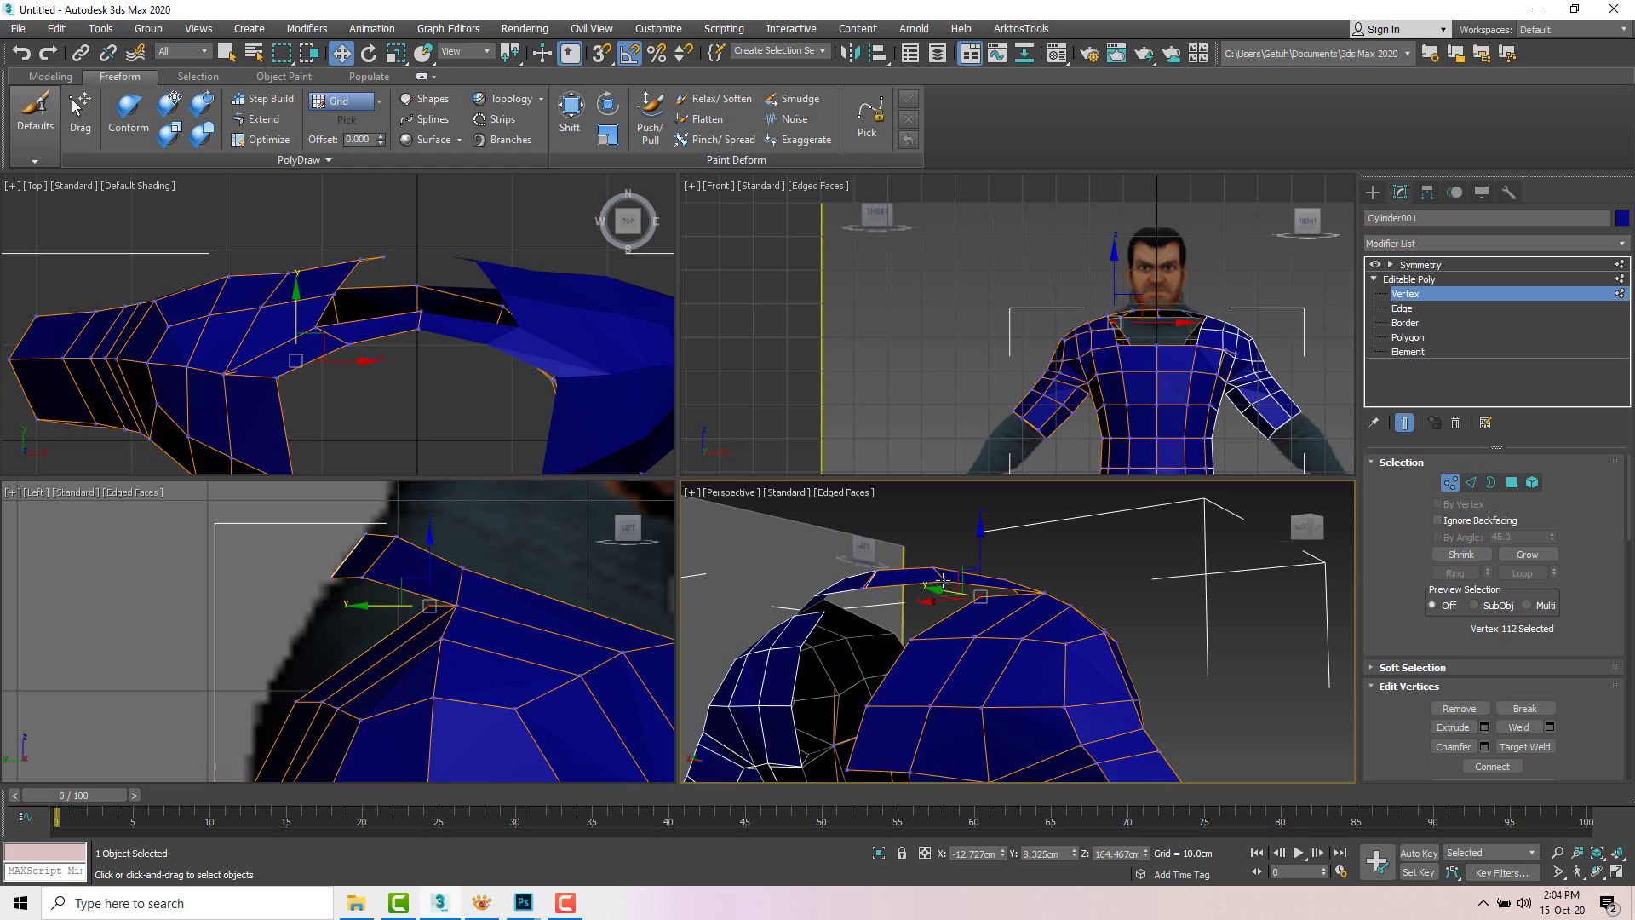
right_click(1058, 566)
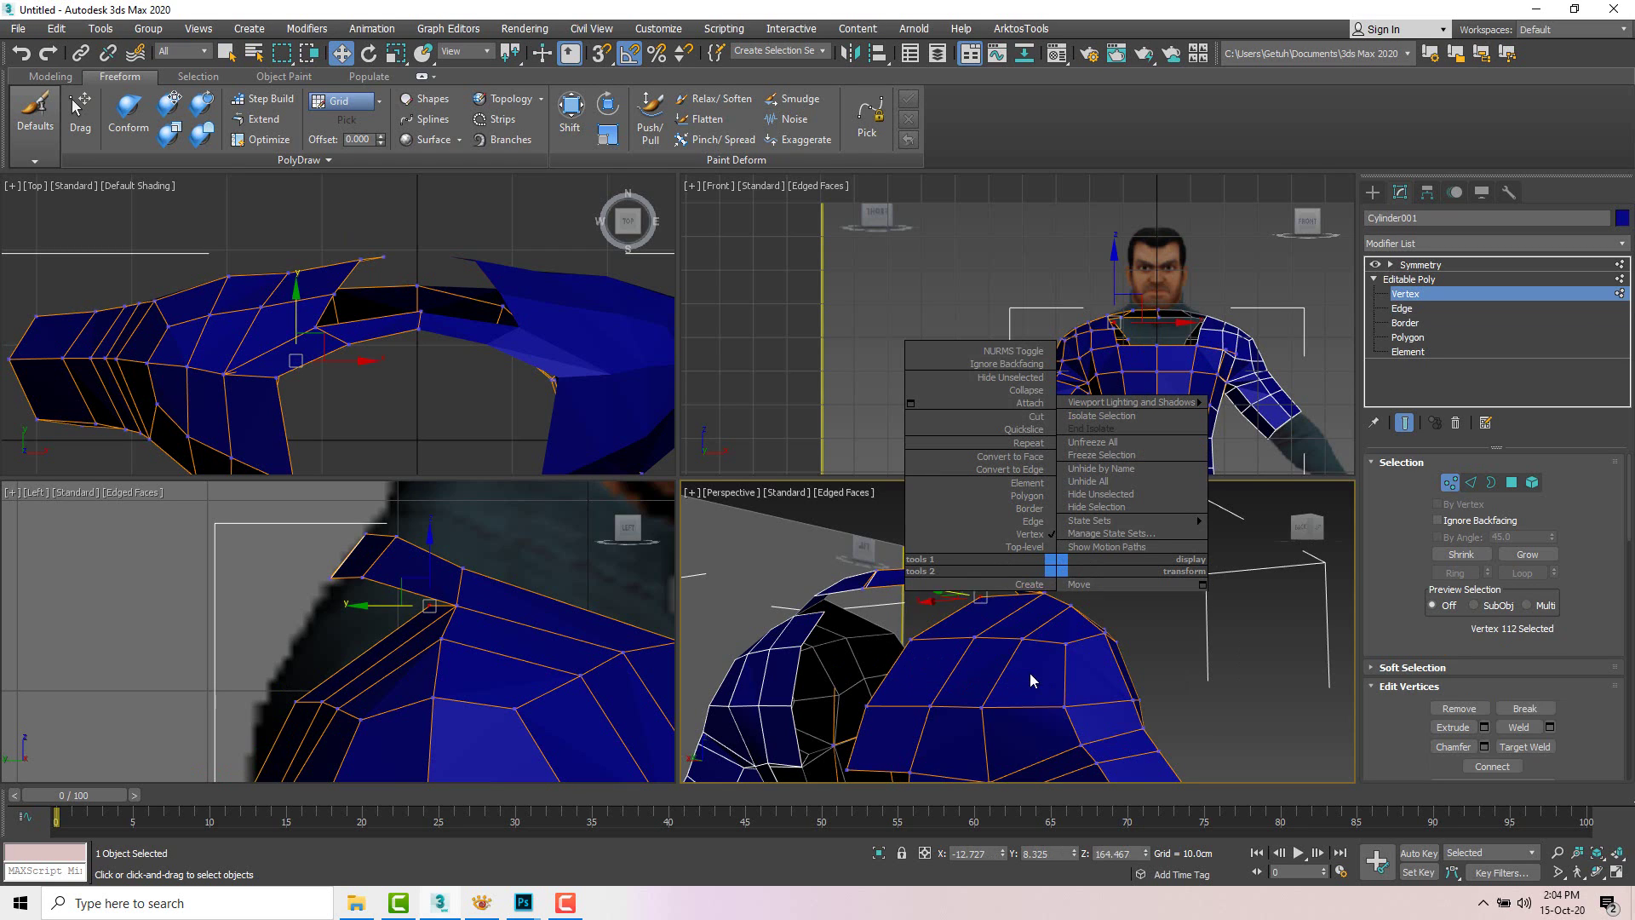
left_click(1031, 676)
left_click(946, 581)
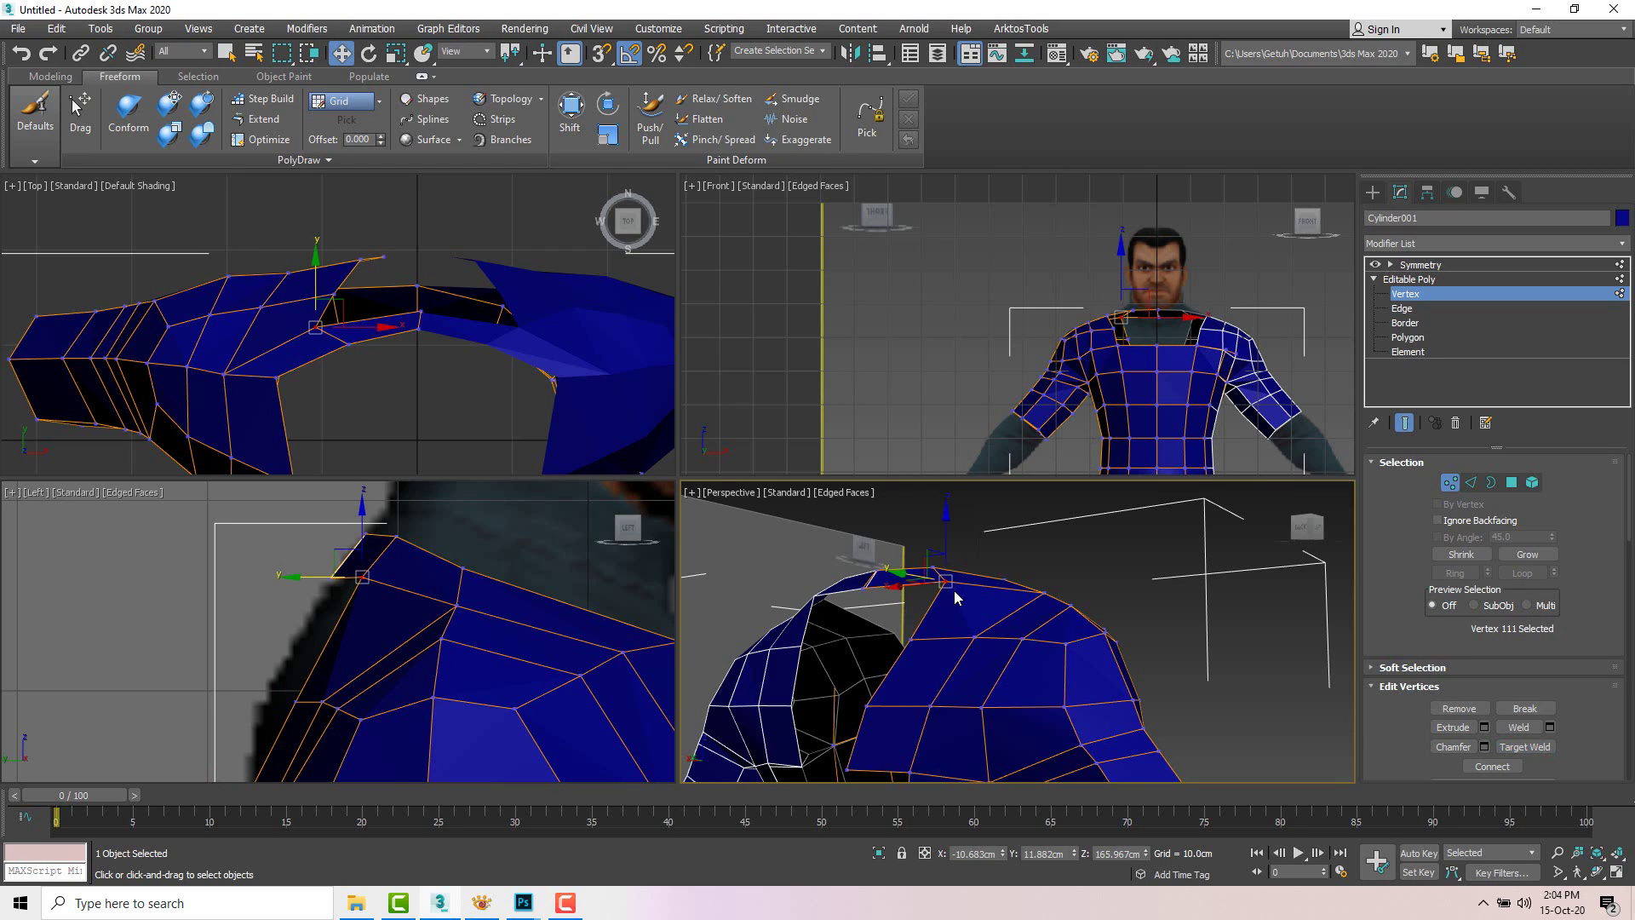
left_click(894, 586)
right_click(912, 630)
left_click(911, 639)
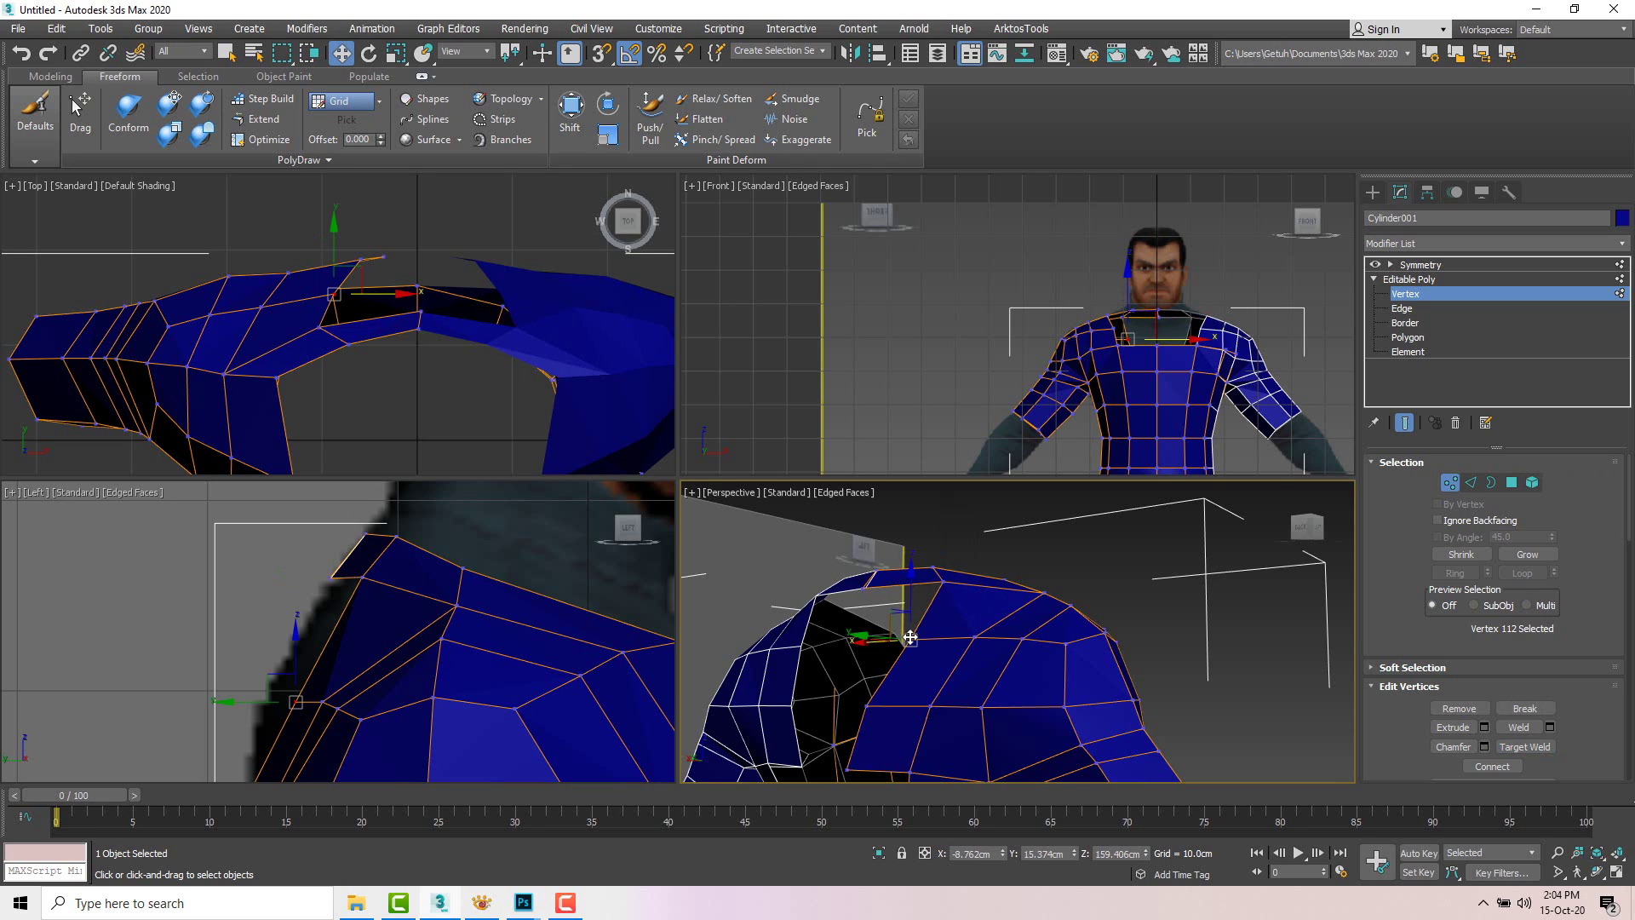
Step: Adjust the back strip's inner vertices from behind, raising its lowest vertex about 4 cm and shifting it about 2 cm outward
middle_click_drag(911, 641, 998, 613, "alt")
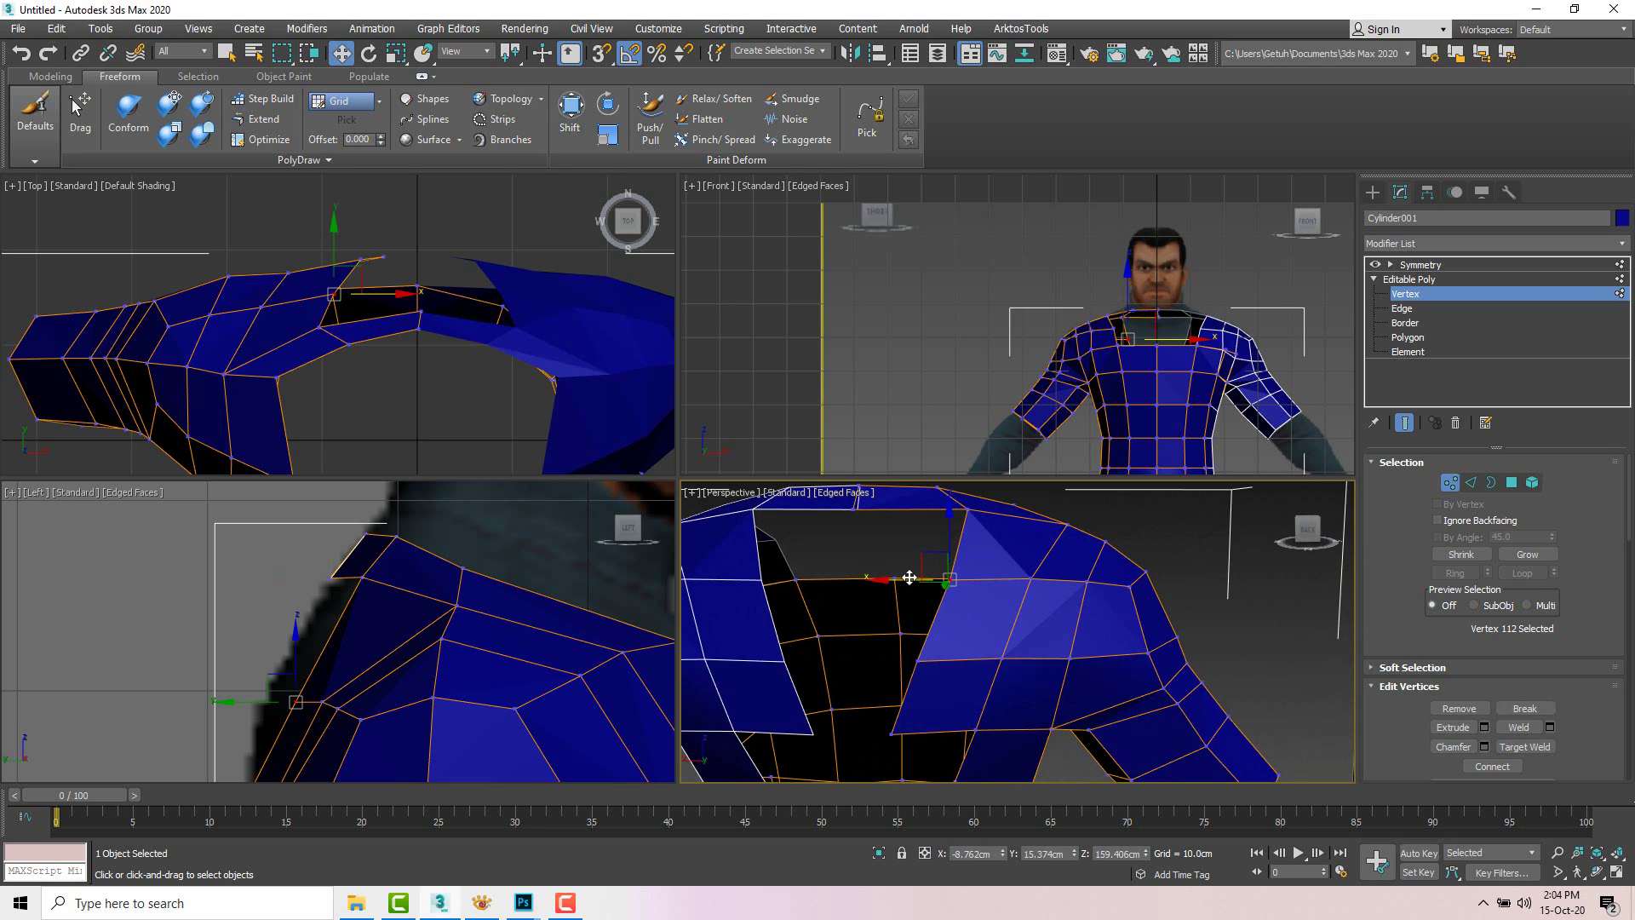
left_click_drag(909, 577, 901, 578)
left_click(917, 660)
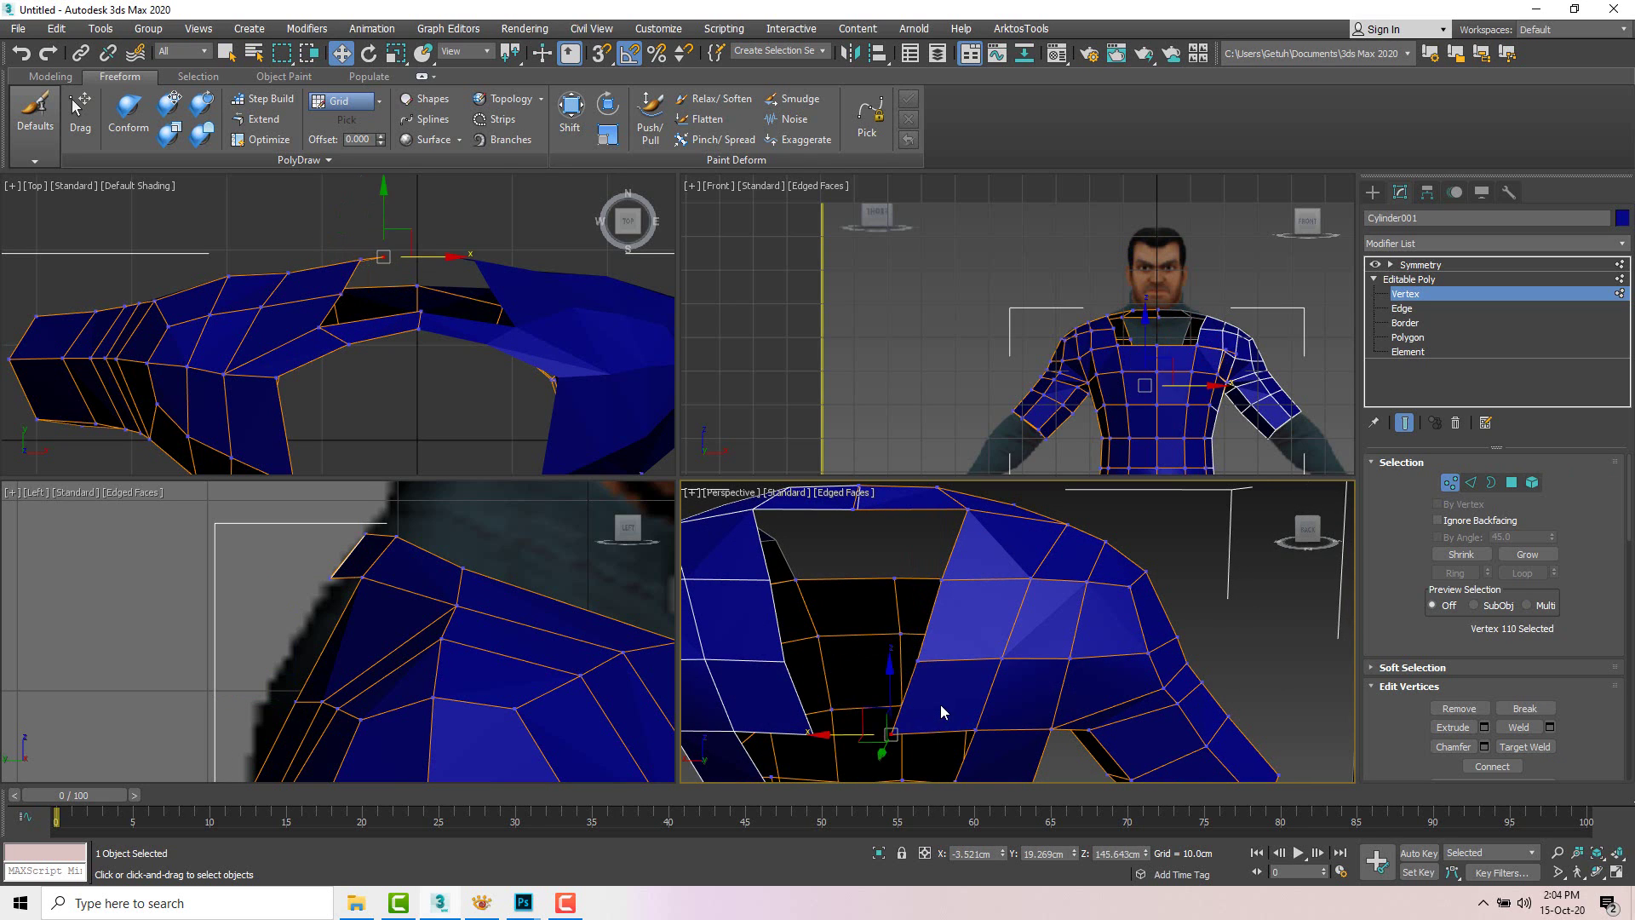
middle_click_drag(940, 703, 925, 651, "alt")
left_click(882, 663)
left_click_drag(881, 664, 912, 606)
Step: Move the two upper back vertices and the shoulder-top vertex in the side view to fit the reference outline
middle_click_drag(399, 623, 417, 545)
scroll(419, 554, "down", 5)
scroll(422, 630, "up", 2)
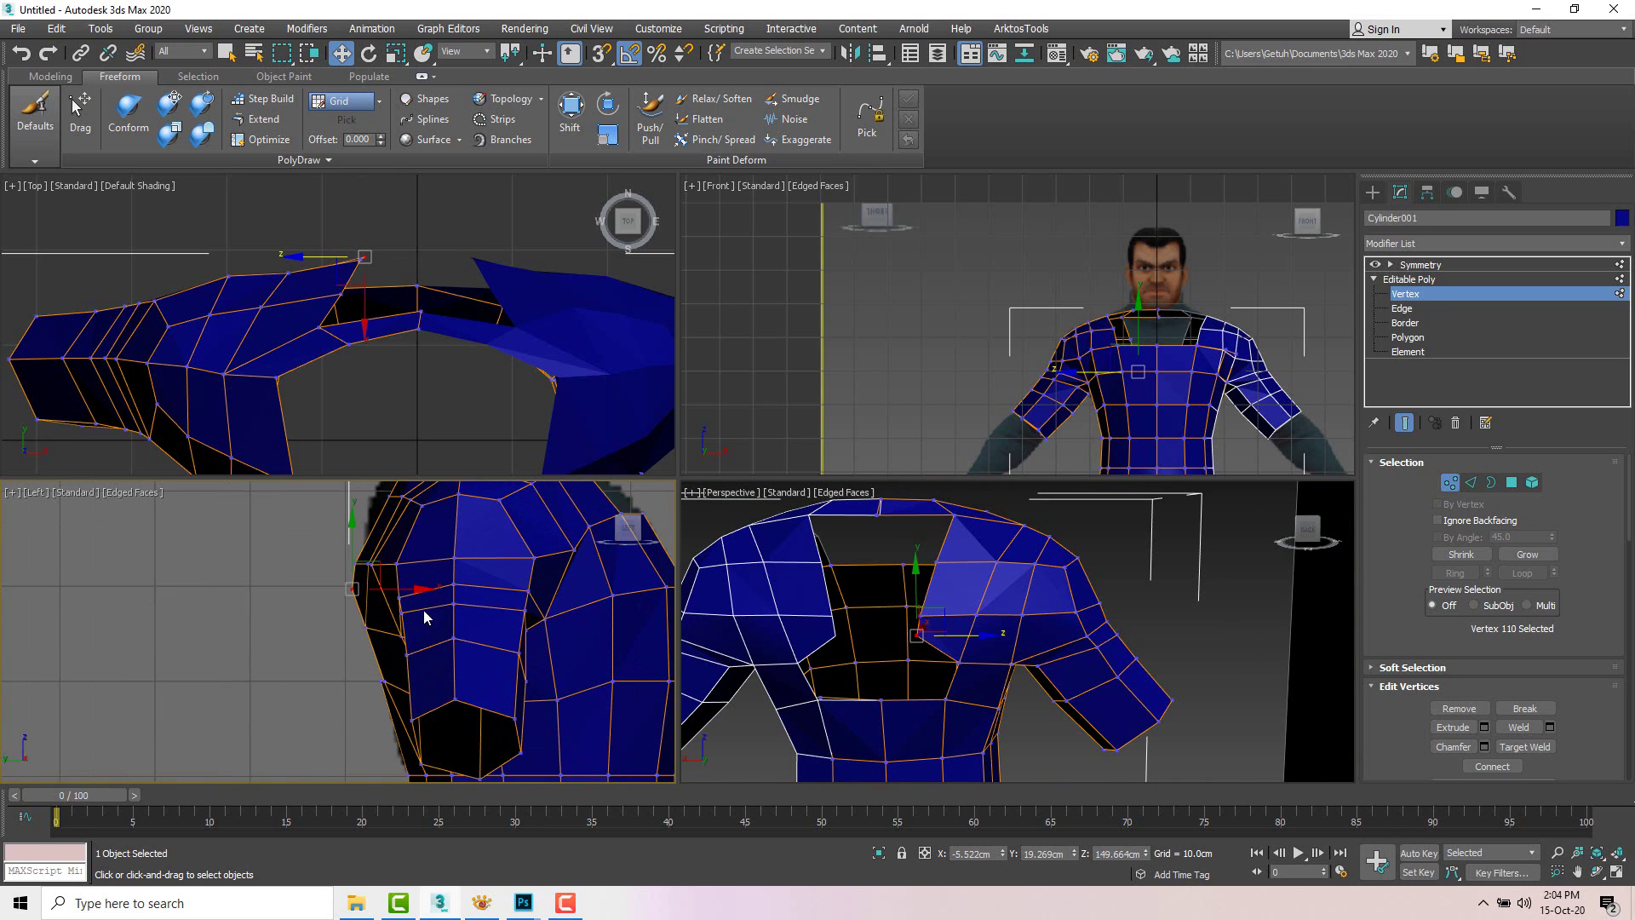
scroll(357, 582, "up", 4)
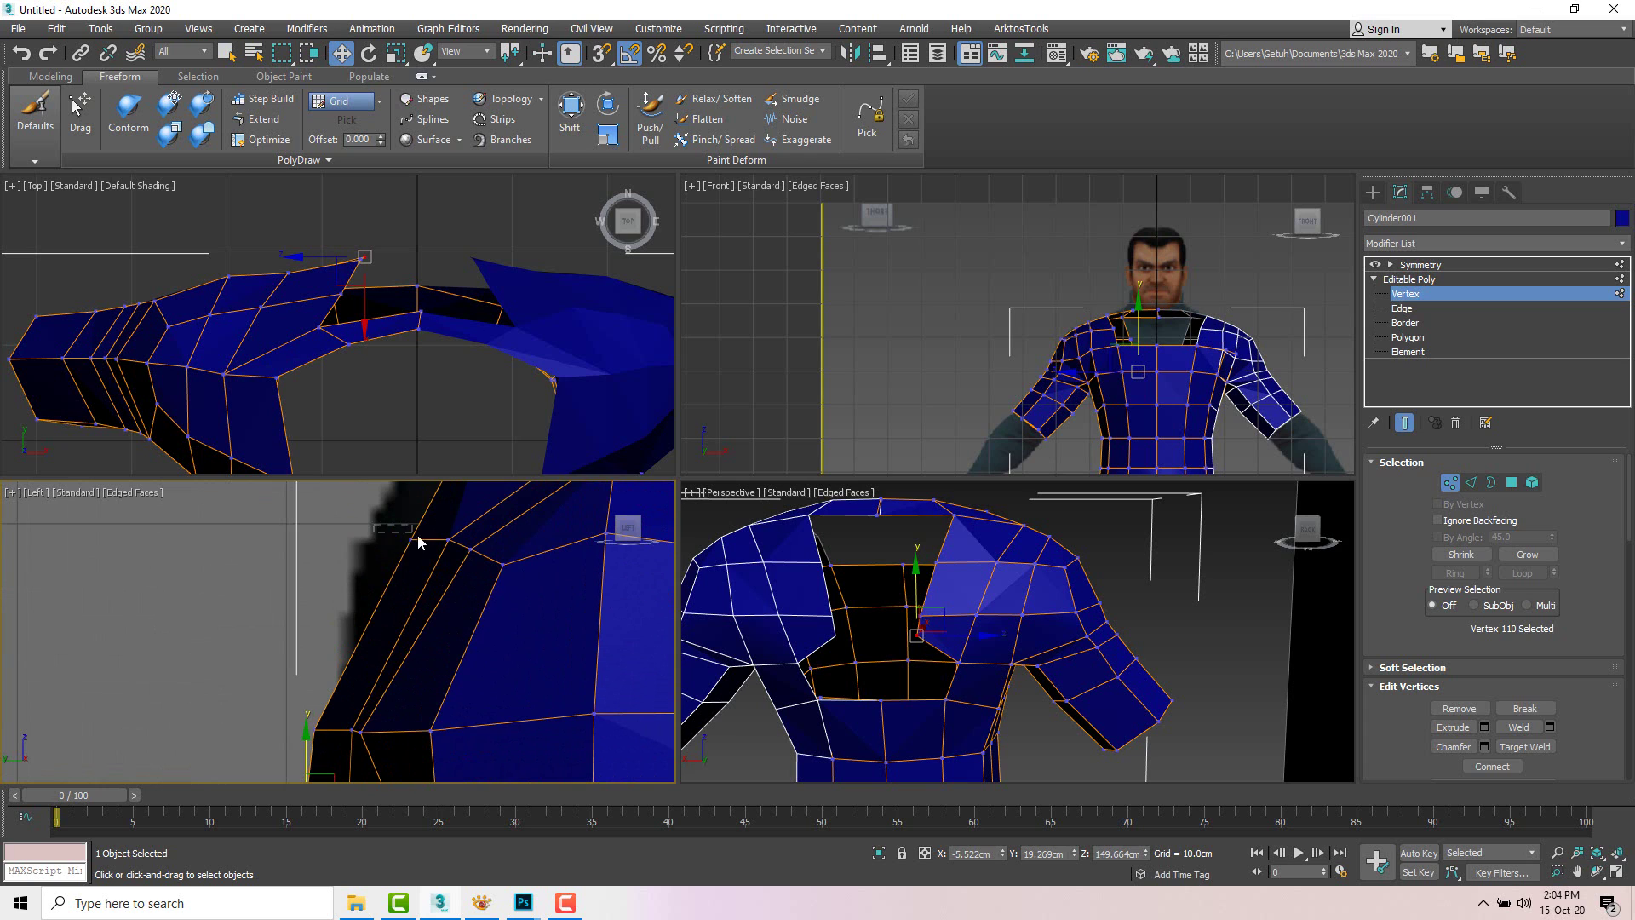
scroll(464, 558, "down", 3)
left_click_drag(462, 555, 474, 548)
scroll(493, 586, "up", 2)
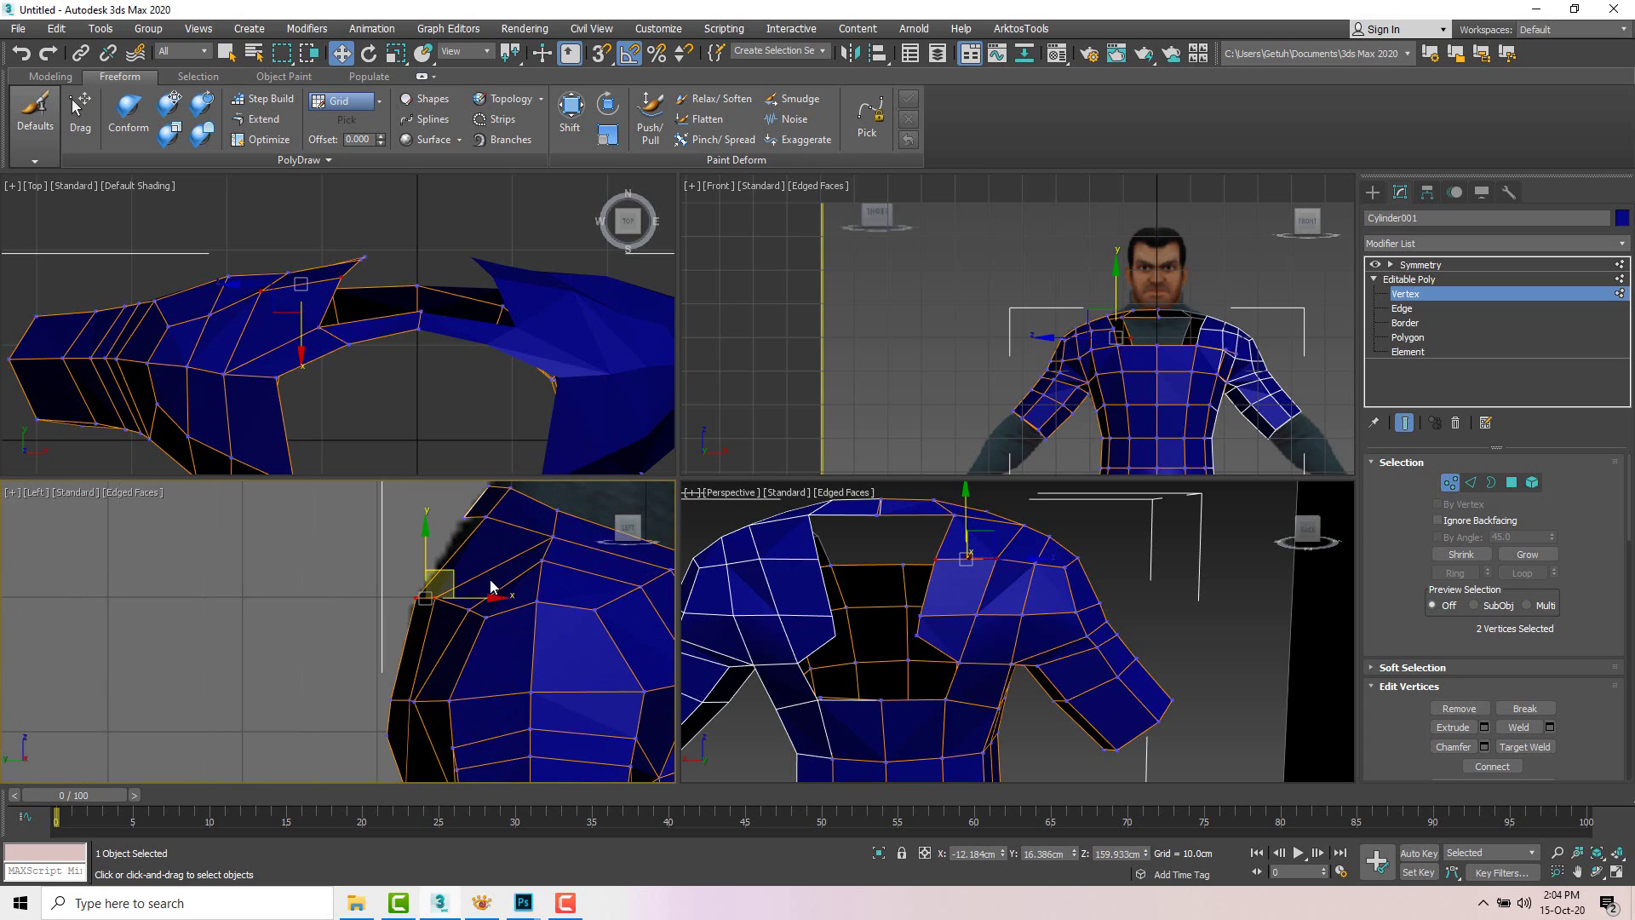
left_click(558, 511)
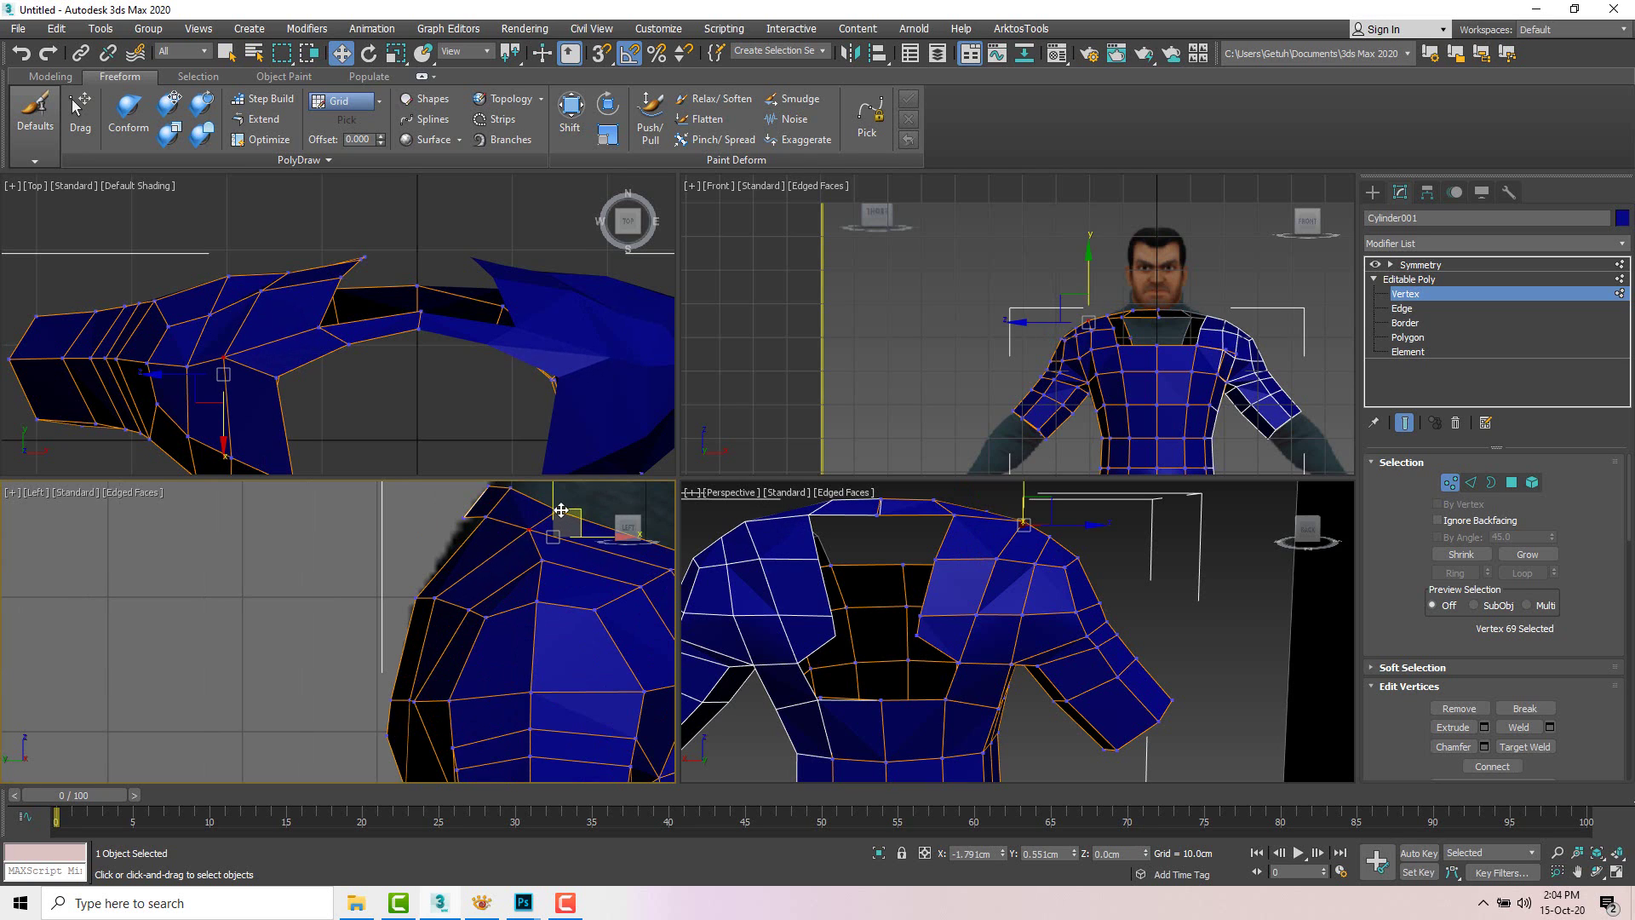
left_click_drag(561, 510, 565, 511)
scroll(406, 549, "down", 3)
scroll(395, 652, "up", 3)
Step: Fit the back strip's lowest inner vertex to the side reference and toward the spine, and raise the middle inner vertex
left_click(402, 660)
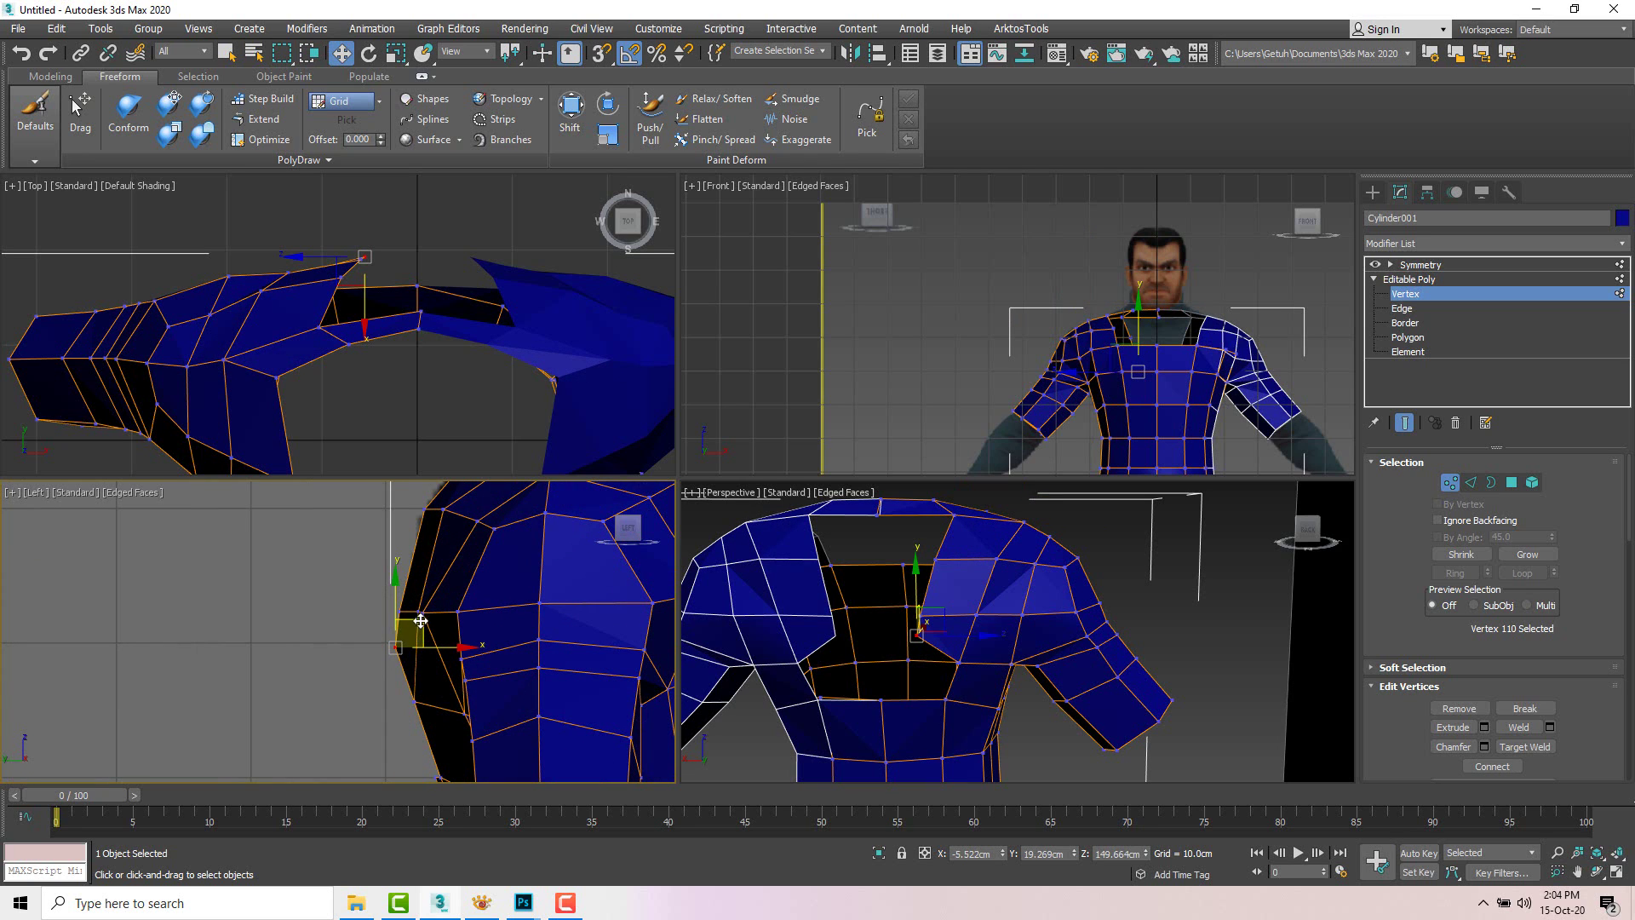
scroll(907, 707, "up", 3)
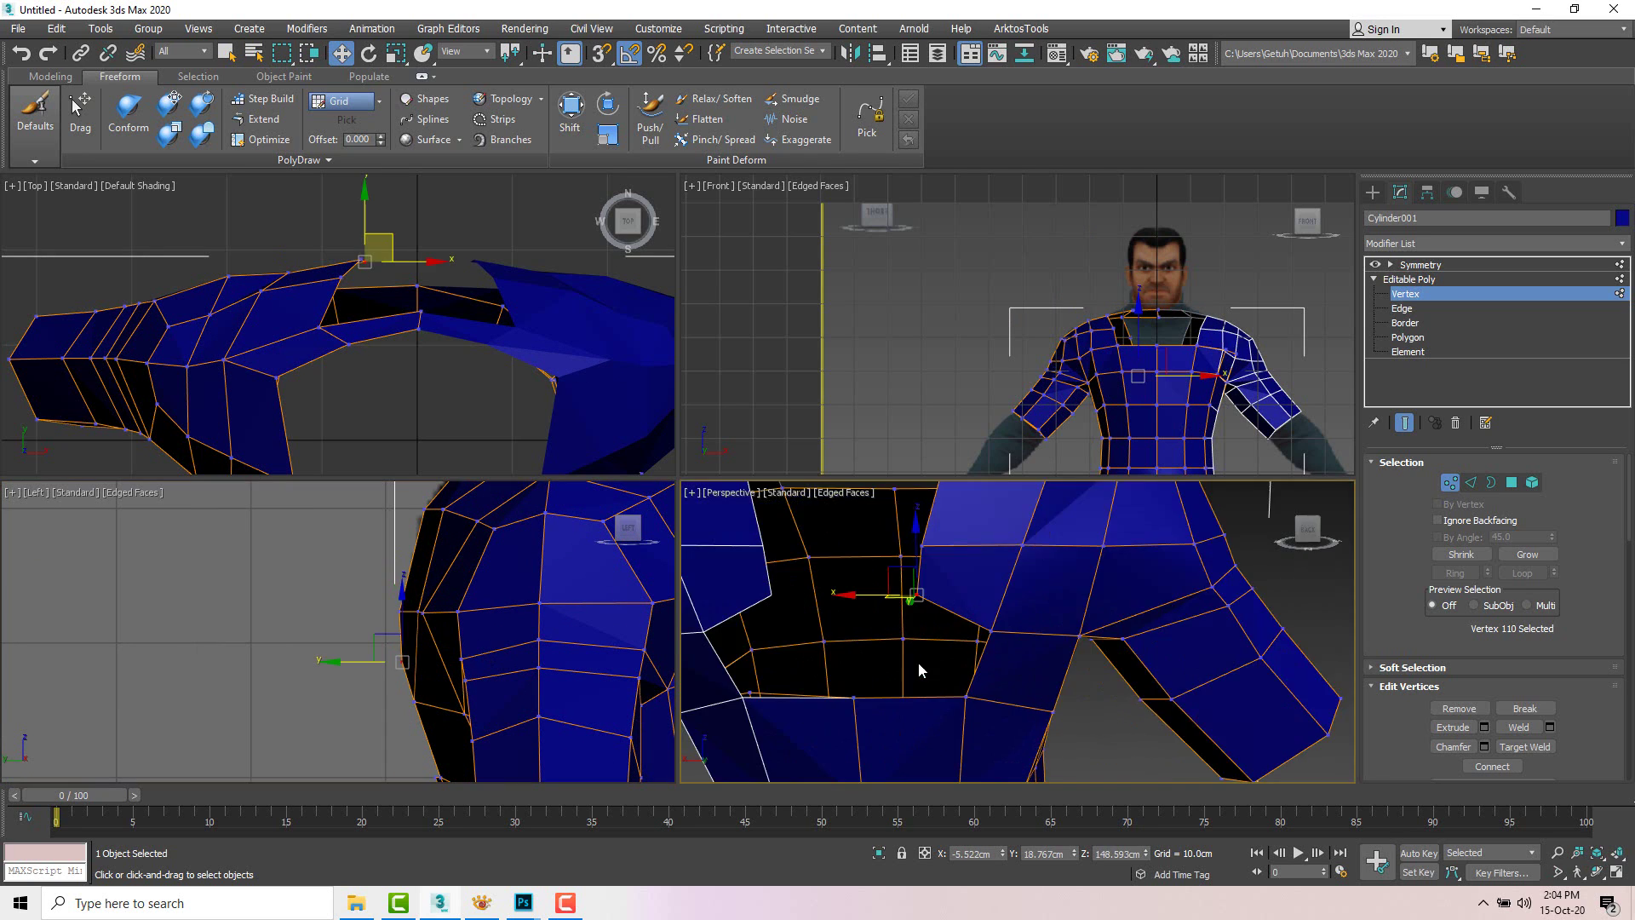
mouse_move(890, 595)
left_mouse_down()
mouse_move(839, 596)
mouse_move(862, 594)
left_mouse_up()
middle_click_drag(862, 594, 853, 630, "alt")
left_click_drag(844, 652, 883, 612)
left_click(881, 665)
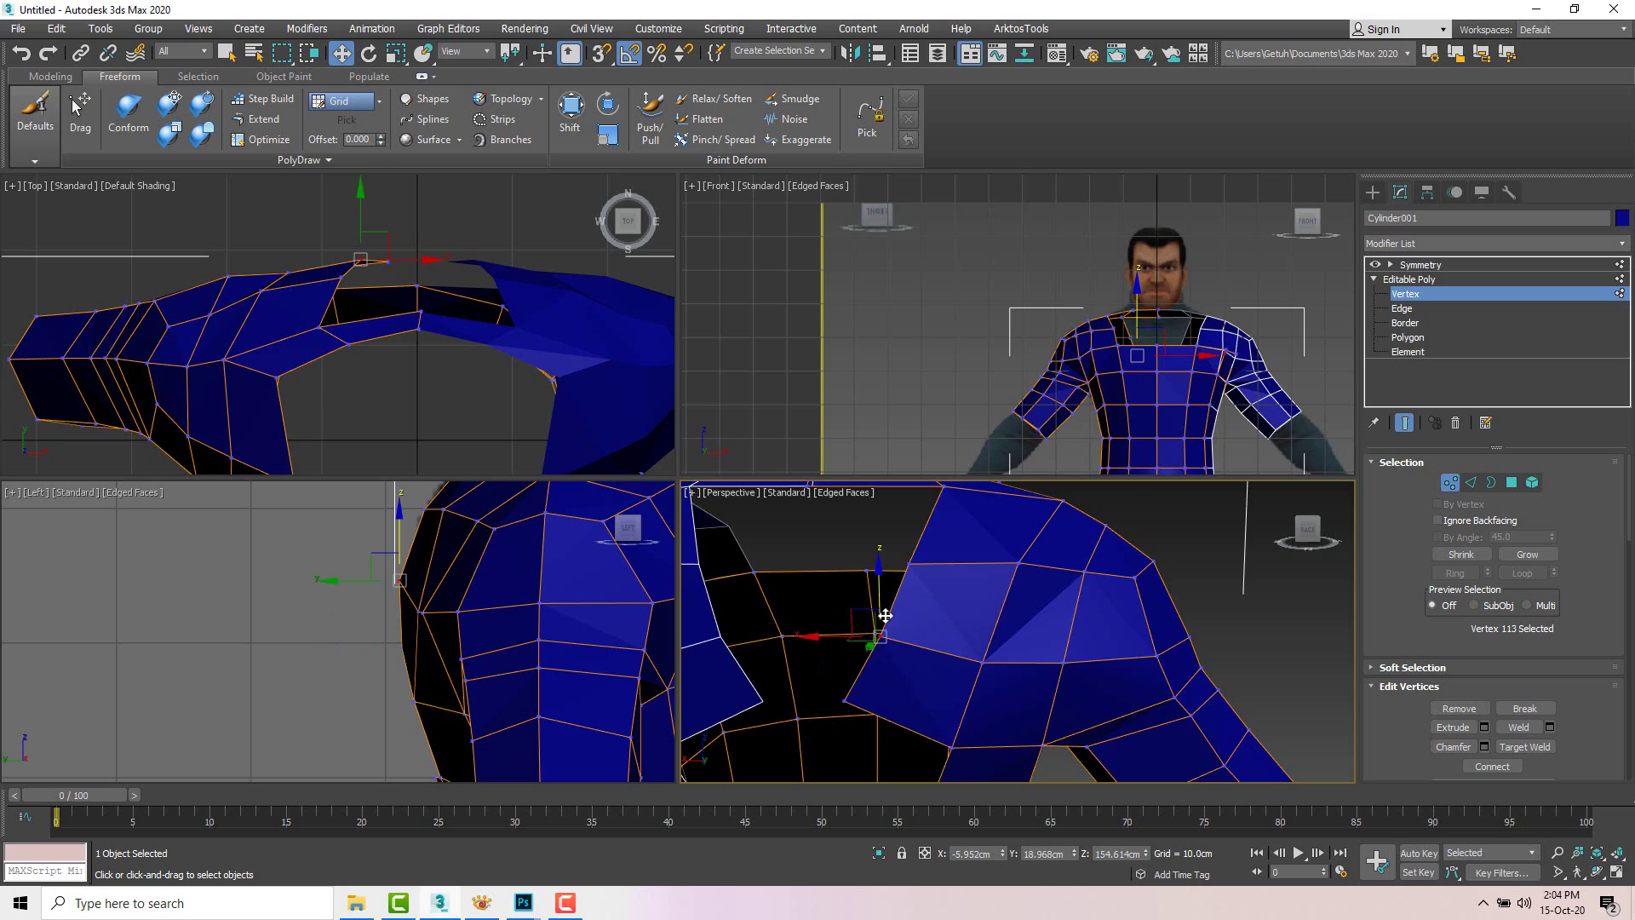
Step: Nudge the back strip's upper inner vertex sideways to smooth the edge of the back opening
scroll(884, 613, "down", 5)
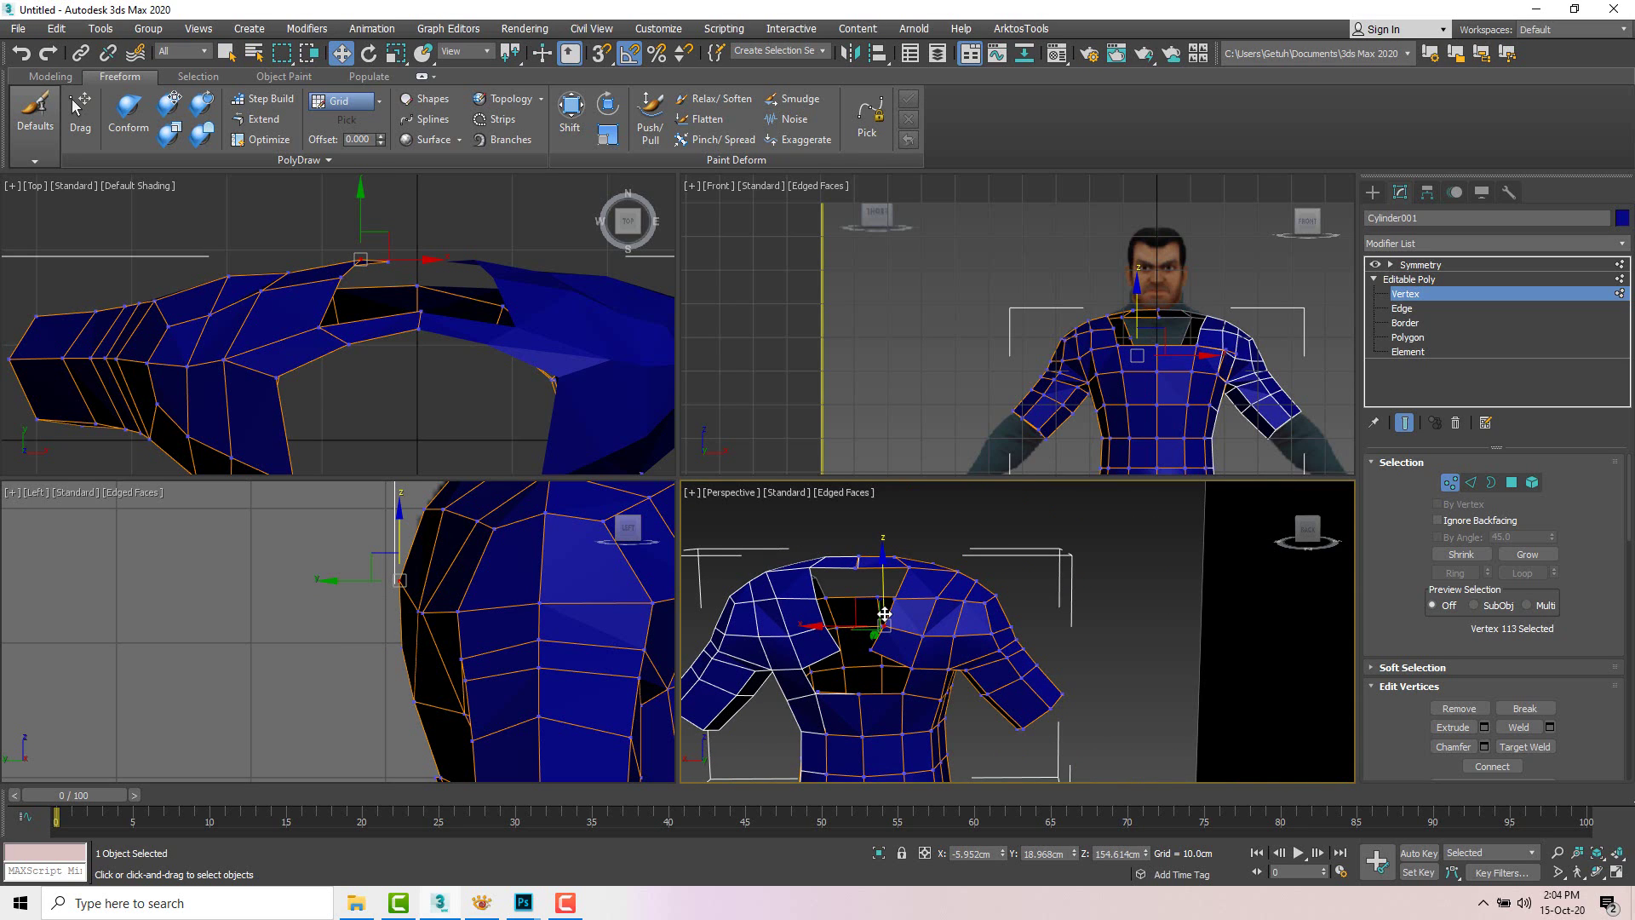
middle_click_drag(850, 539, 883, 584, "alt")
left_click(870, 649)
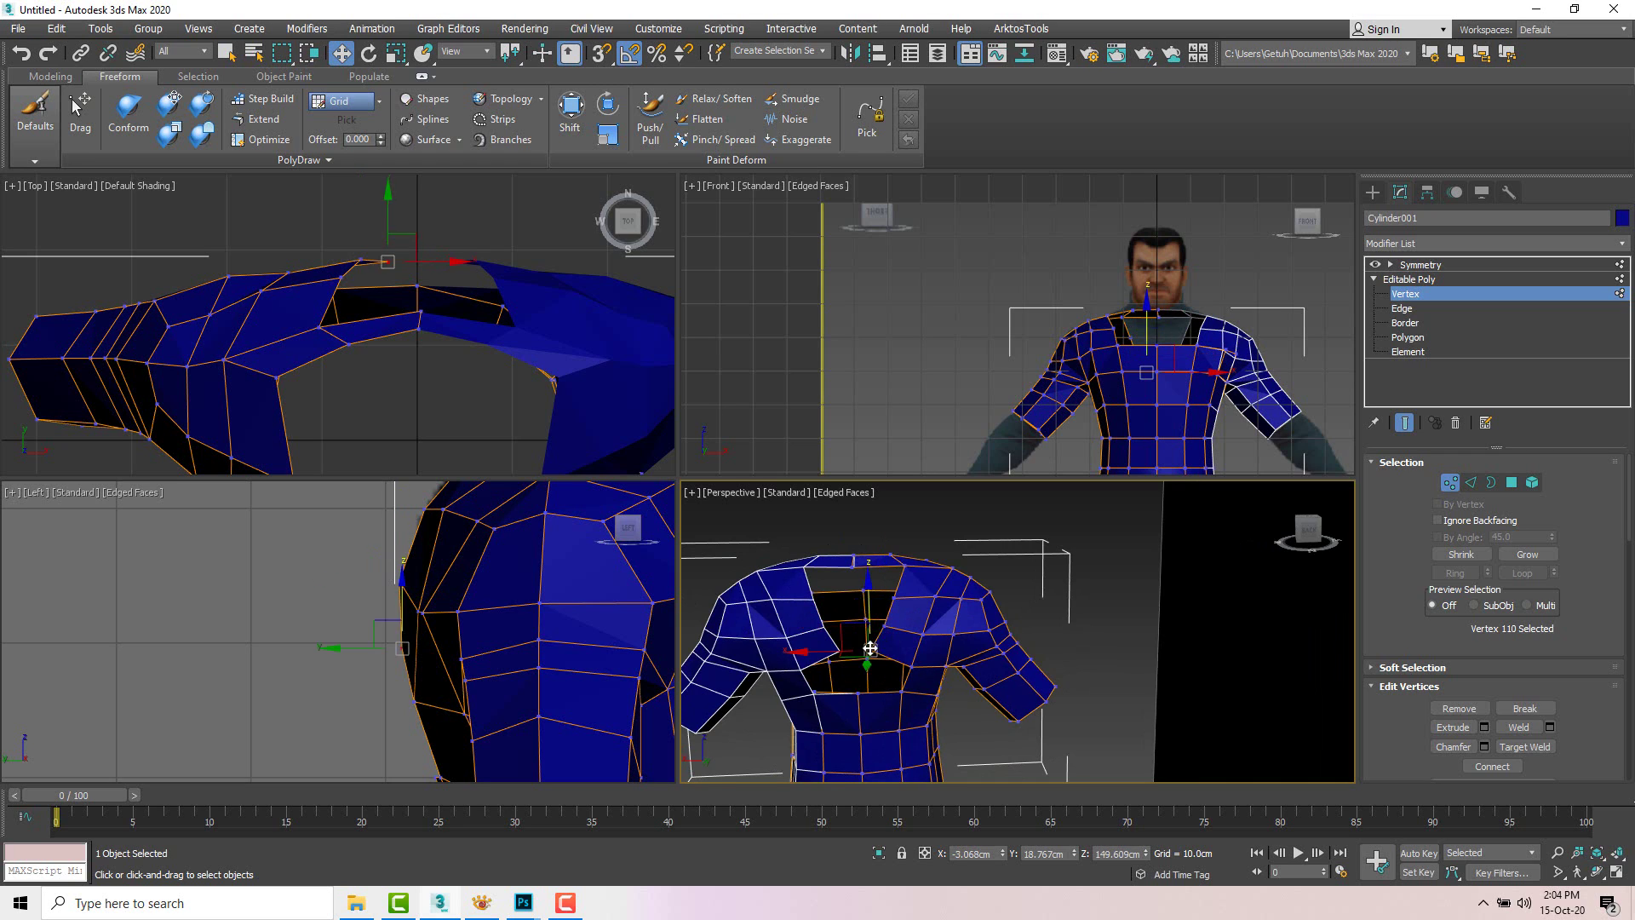
left_click(891, 598)
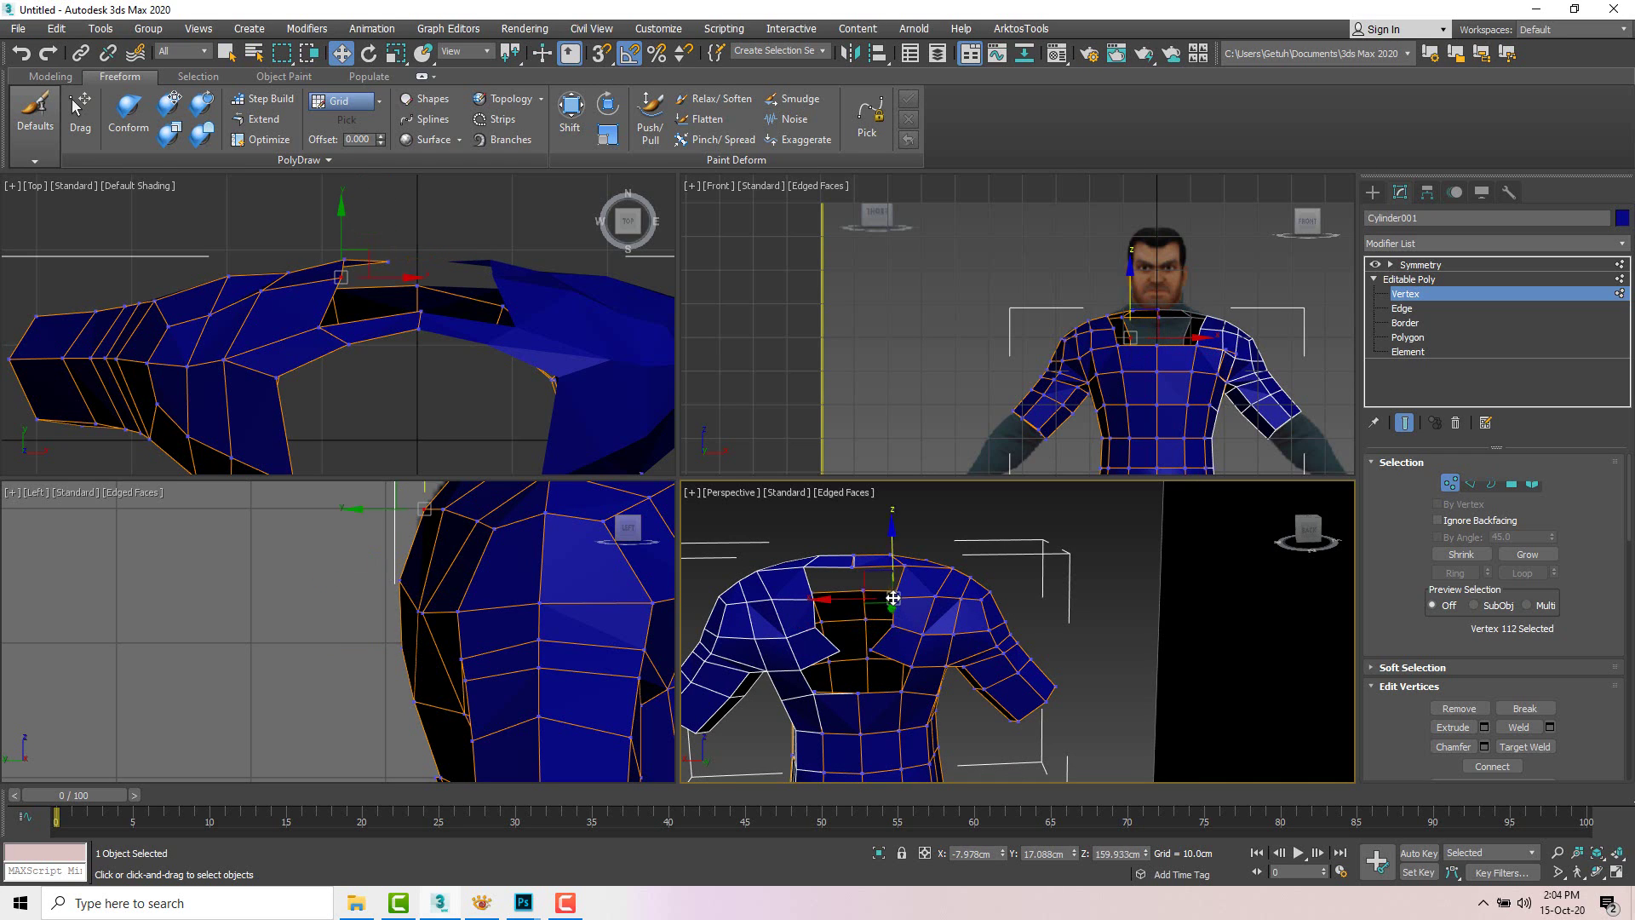
left_click_drag(864, 599, 868, 599)
Step: Extend the back strip's two upper inner edges about 8 cm toward the spine to form new faces
key("2")
left_click(896, 573)
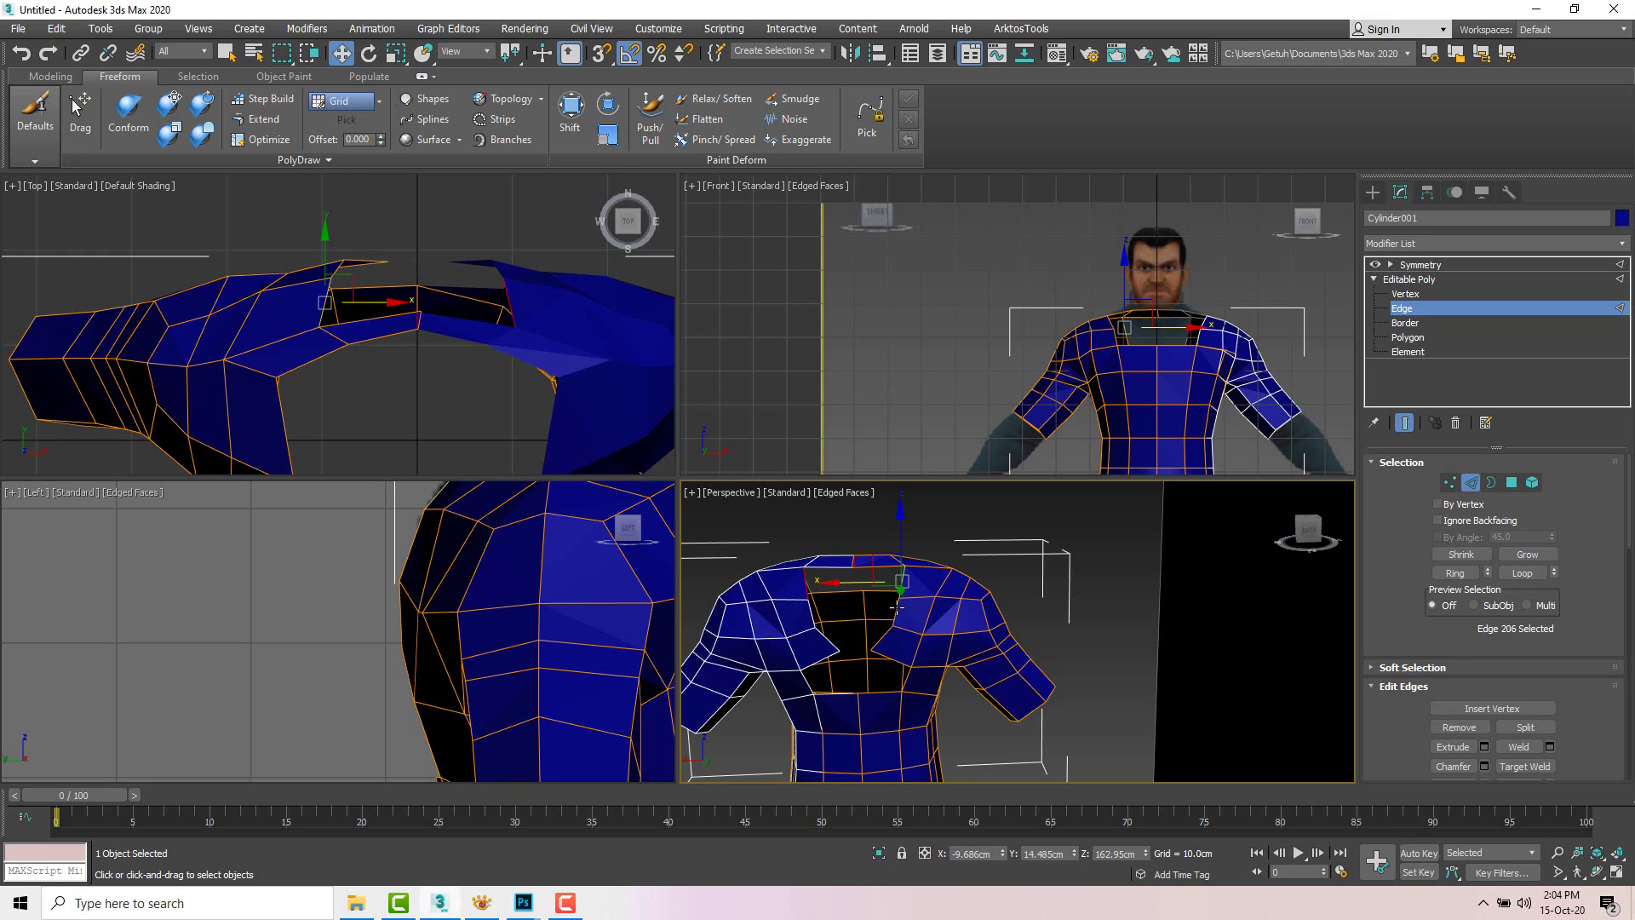
left_click(898, 606, "ctrl")
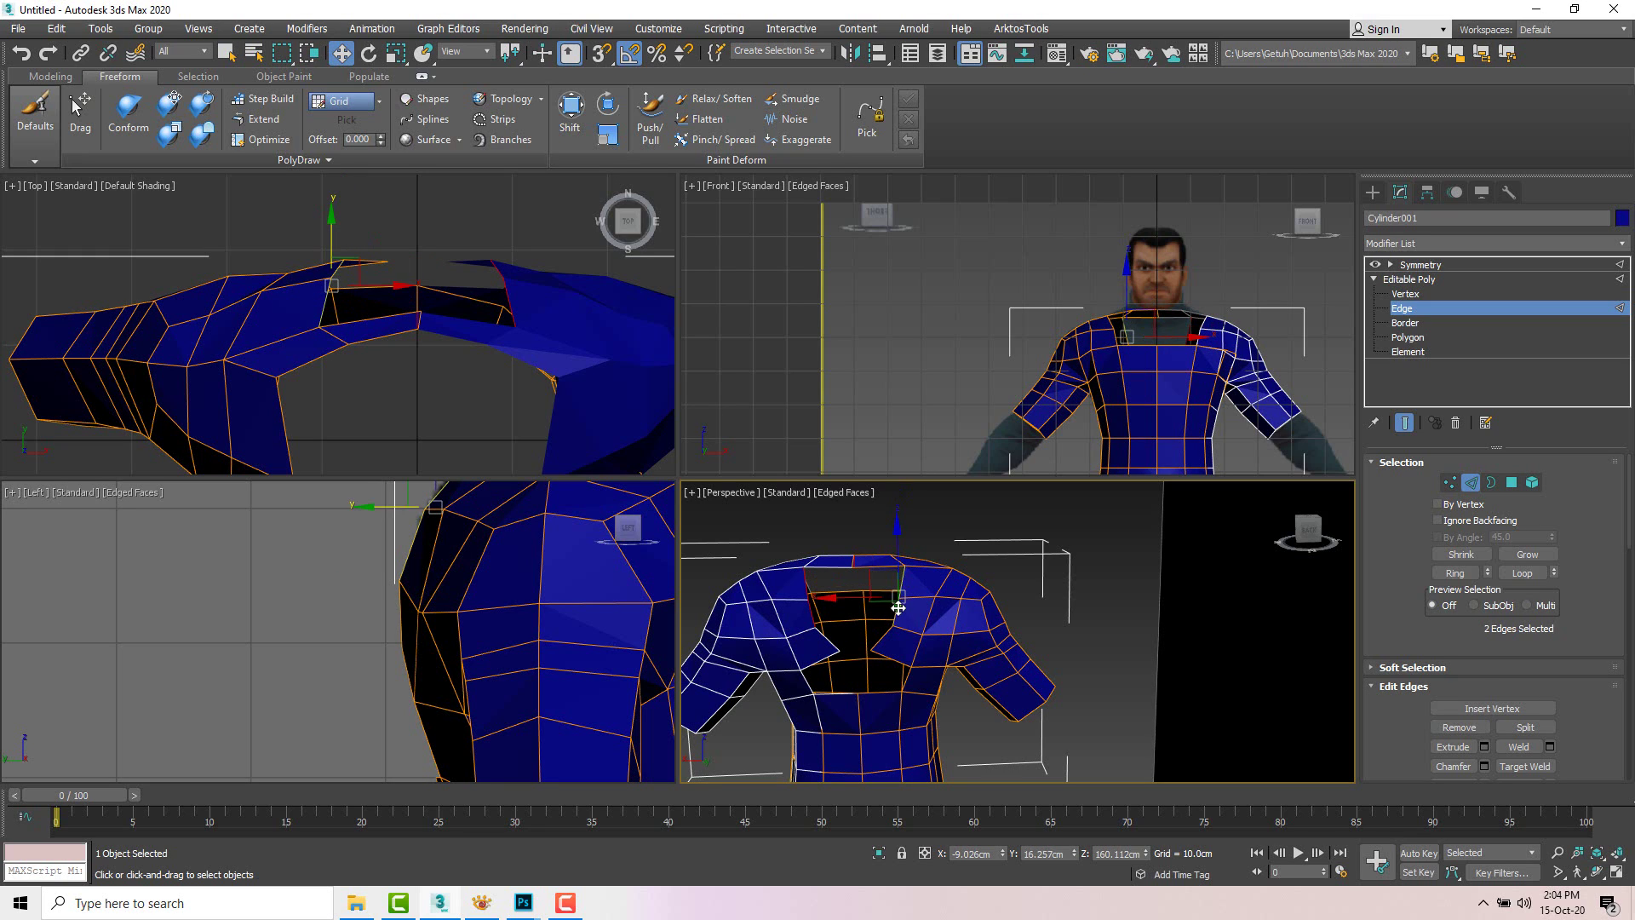
left_click_drag(849, 598, 811, 598)
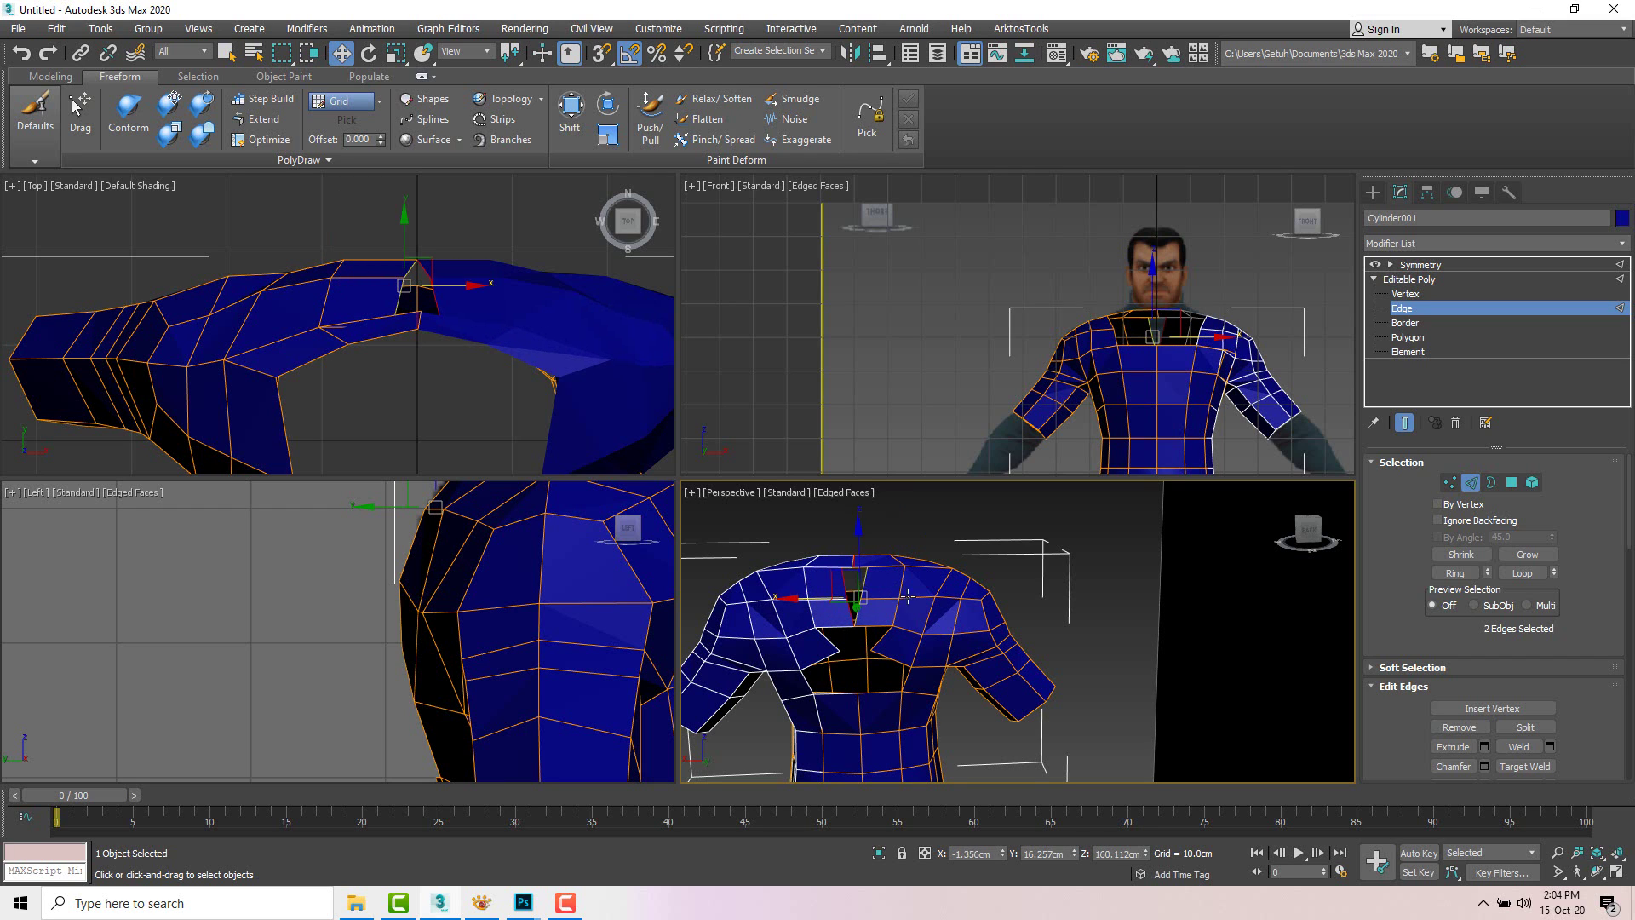
Step: Move the new back faces' upper and middle inner vertices onto the centre line to close the tapered gap
scroll(881, 596, "up", 6)
scroll(887, 601, "up", 3)
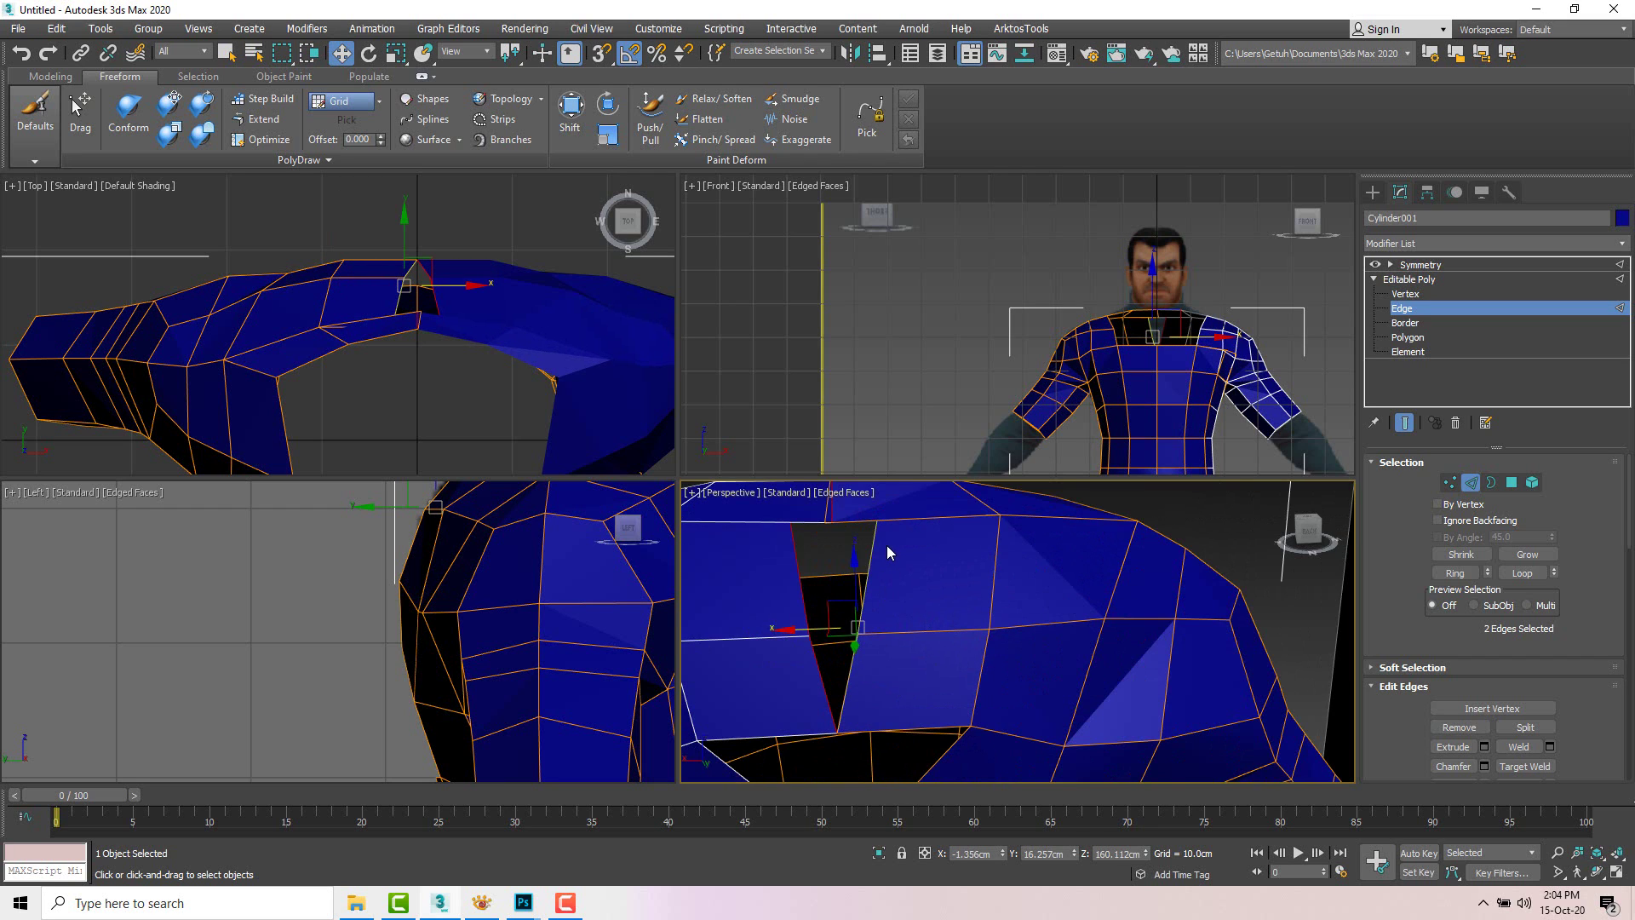
key("1")
left_click(858, 520)
left_click_drag(807, 516, 771, 517)
left_click(858, 634)
left_click_drag(821, 641, 830, 713)
Step: Lower the back opening's side vertex slightly and bring the new strip's bottom vertex onto the centre line
scroll(847, 681, "down", 4)
left_click(862, 704)
middle_click_drag(900, 707, 908, 669)
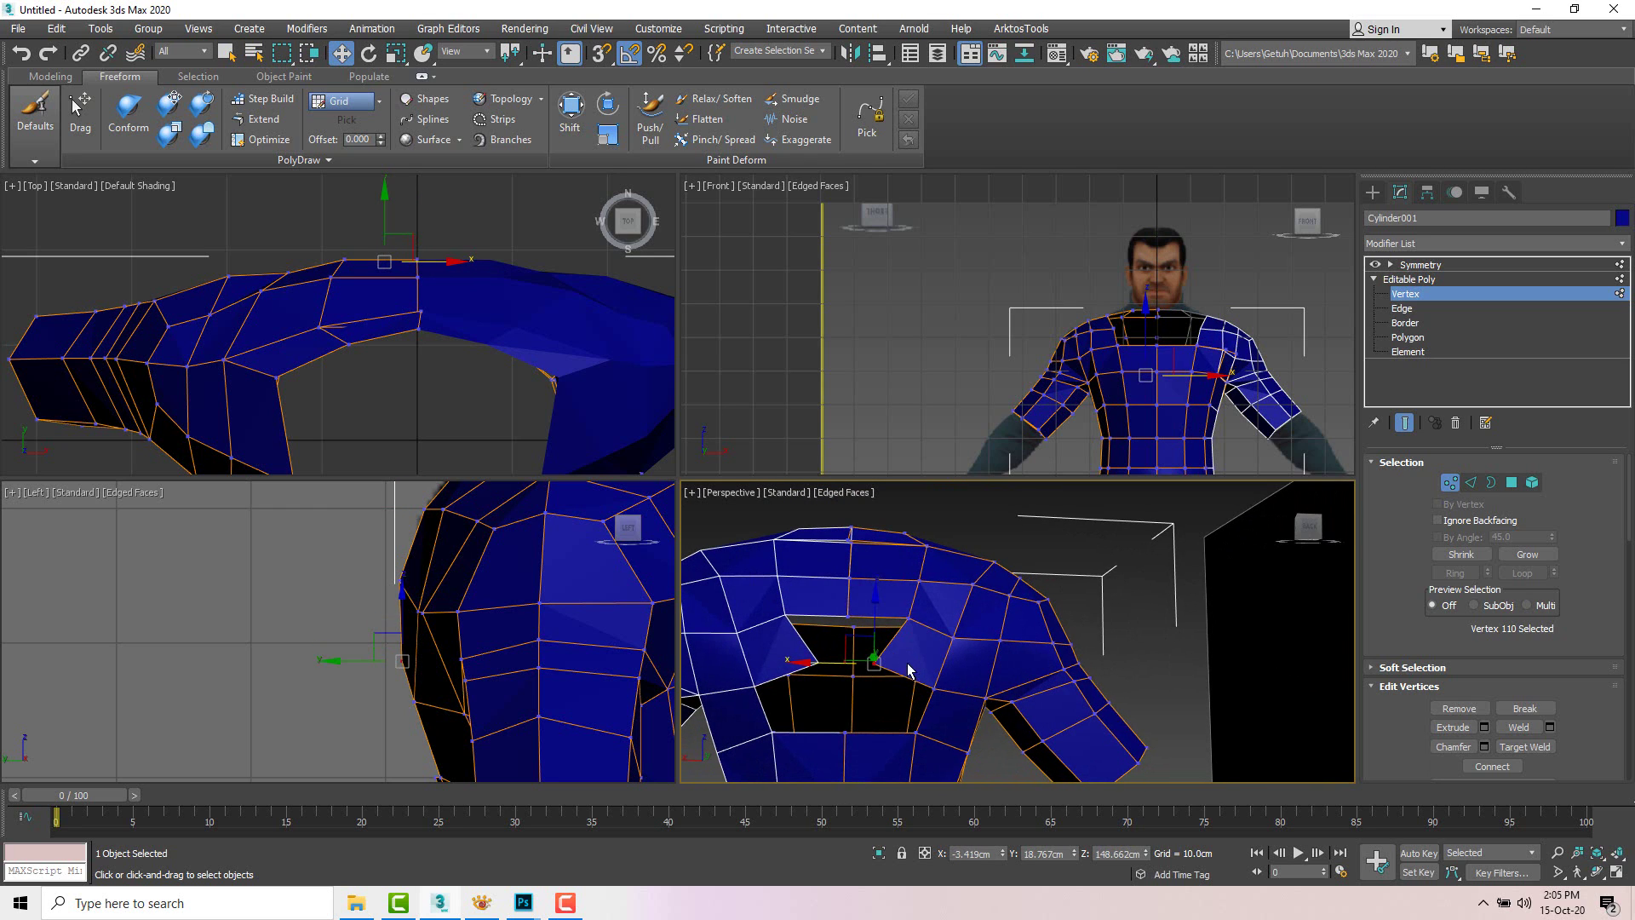
left_click_drag(876, 623, 876, 640)
left_click(909, 618)
left_click_drag(909, 583, 849, 599)
left_click(847, 617)
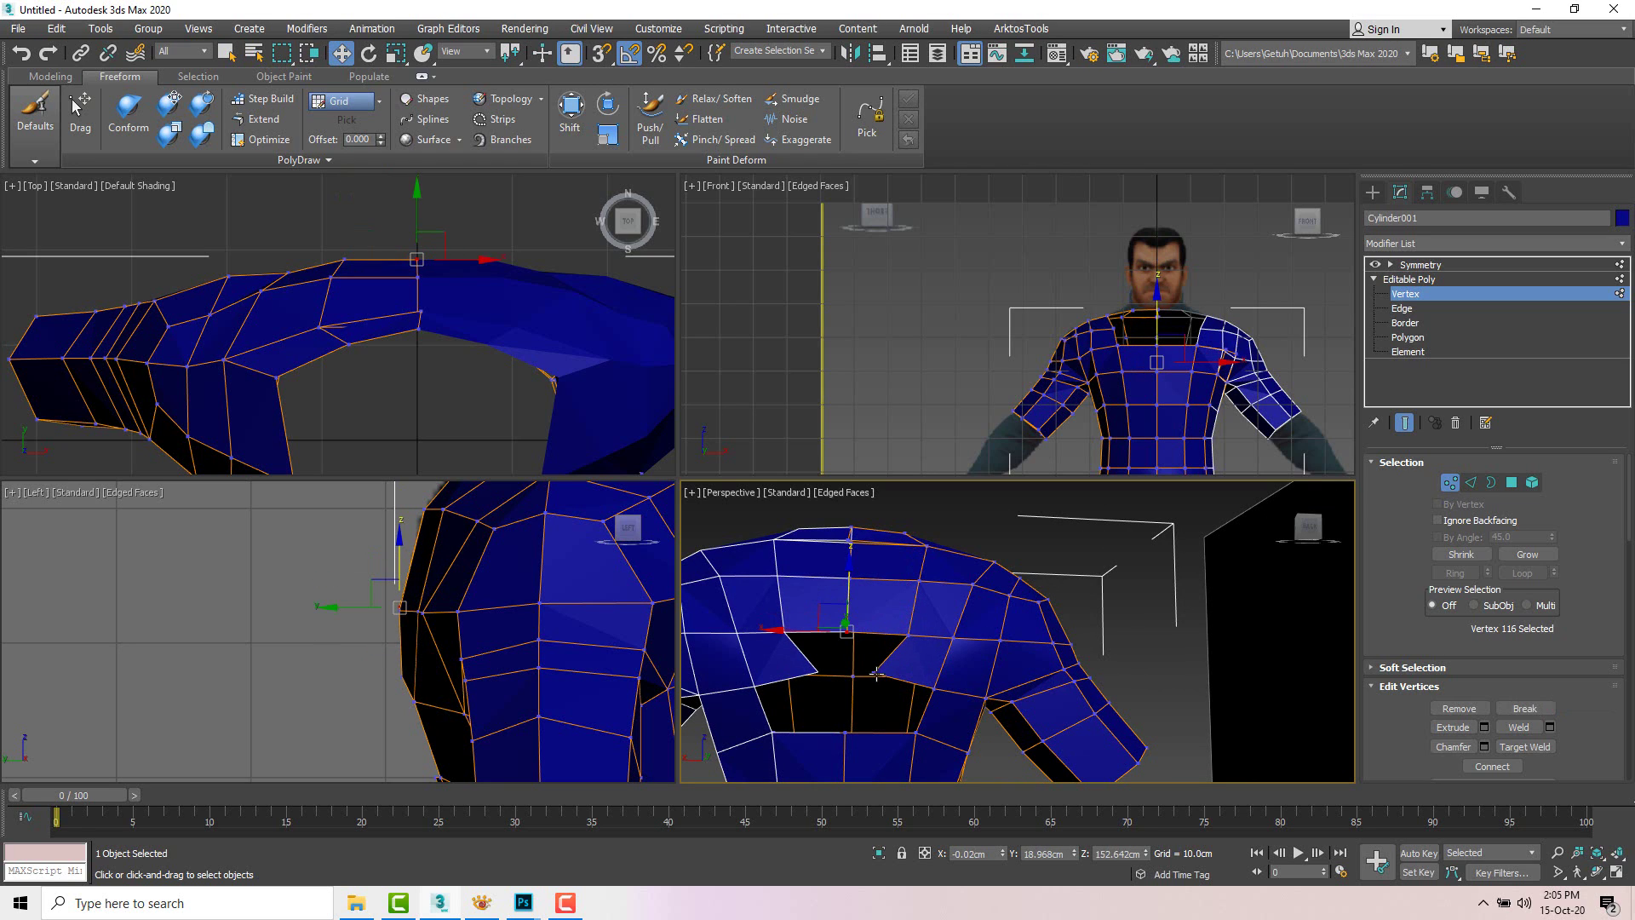
Step: Extend the opening's slanted inner edge to the spine and target-weld its upper corner to the neighbouring centre-line vertex
key("2")
left_click(851, 656)
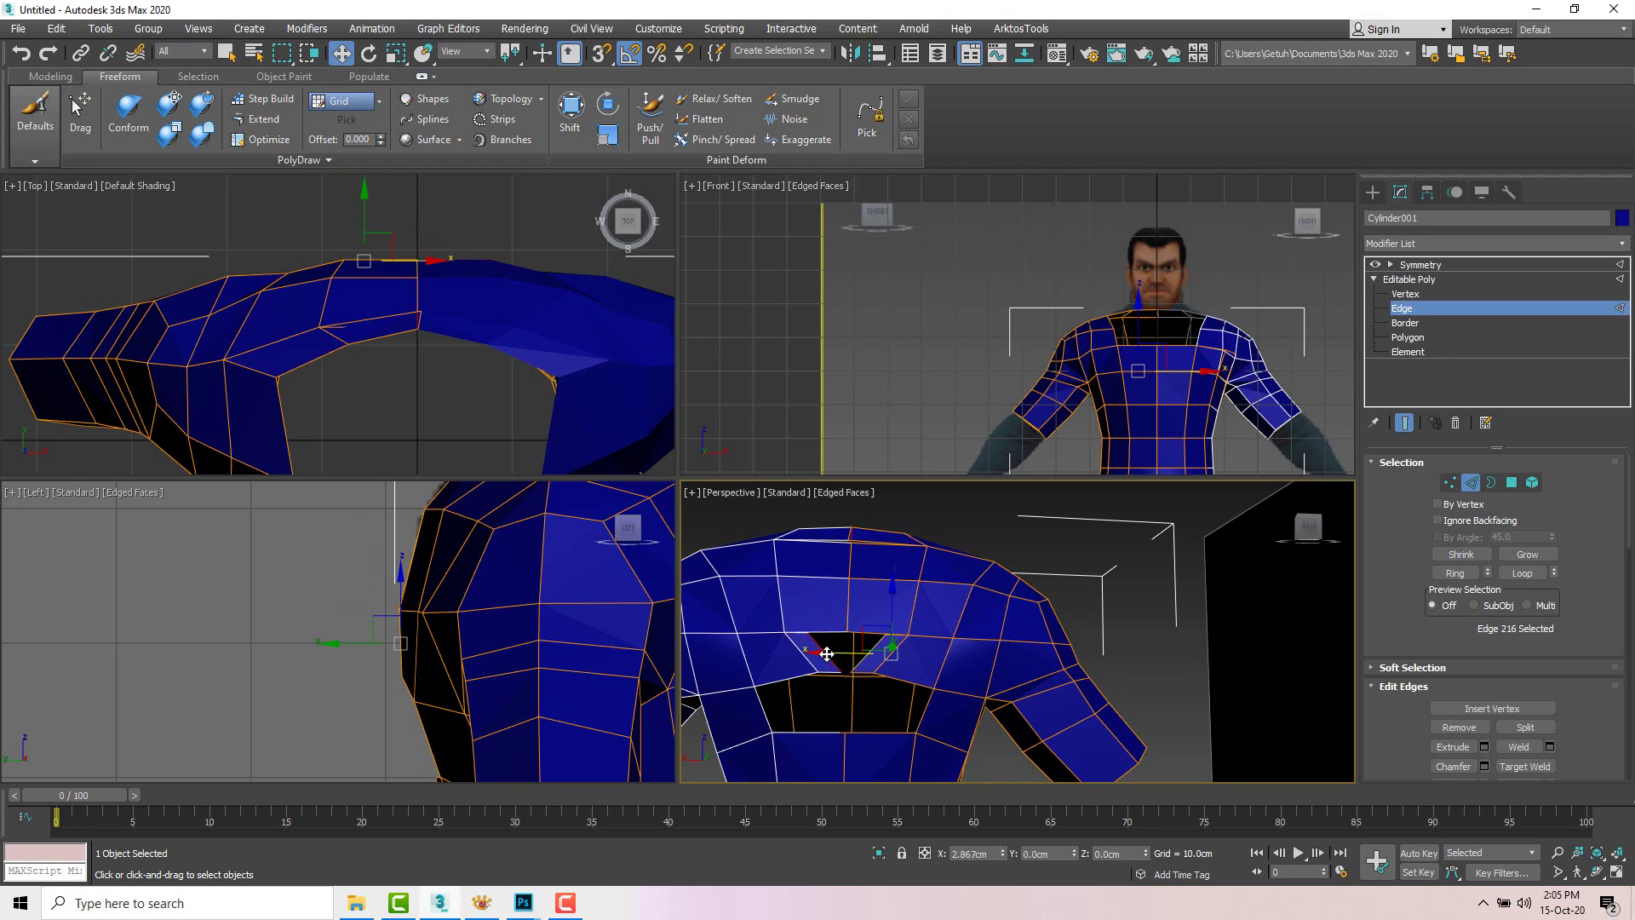
key("1")
left_click(877, 639)
scroll(868, 634, "up", 2)
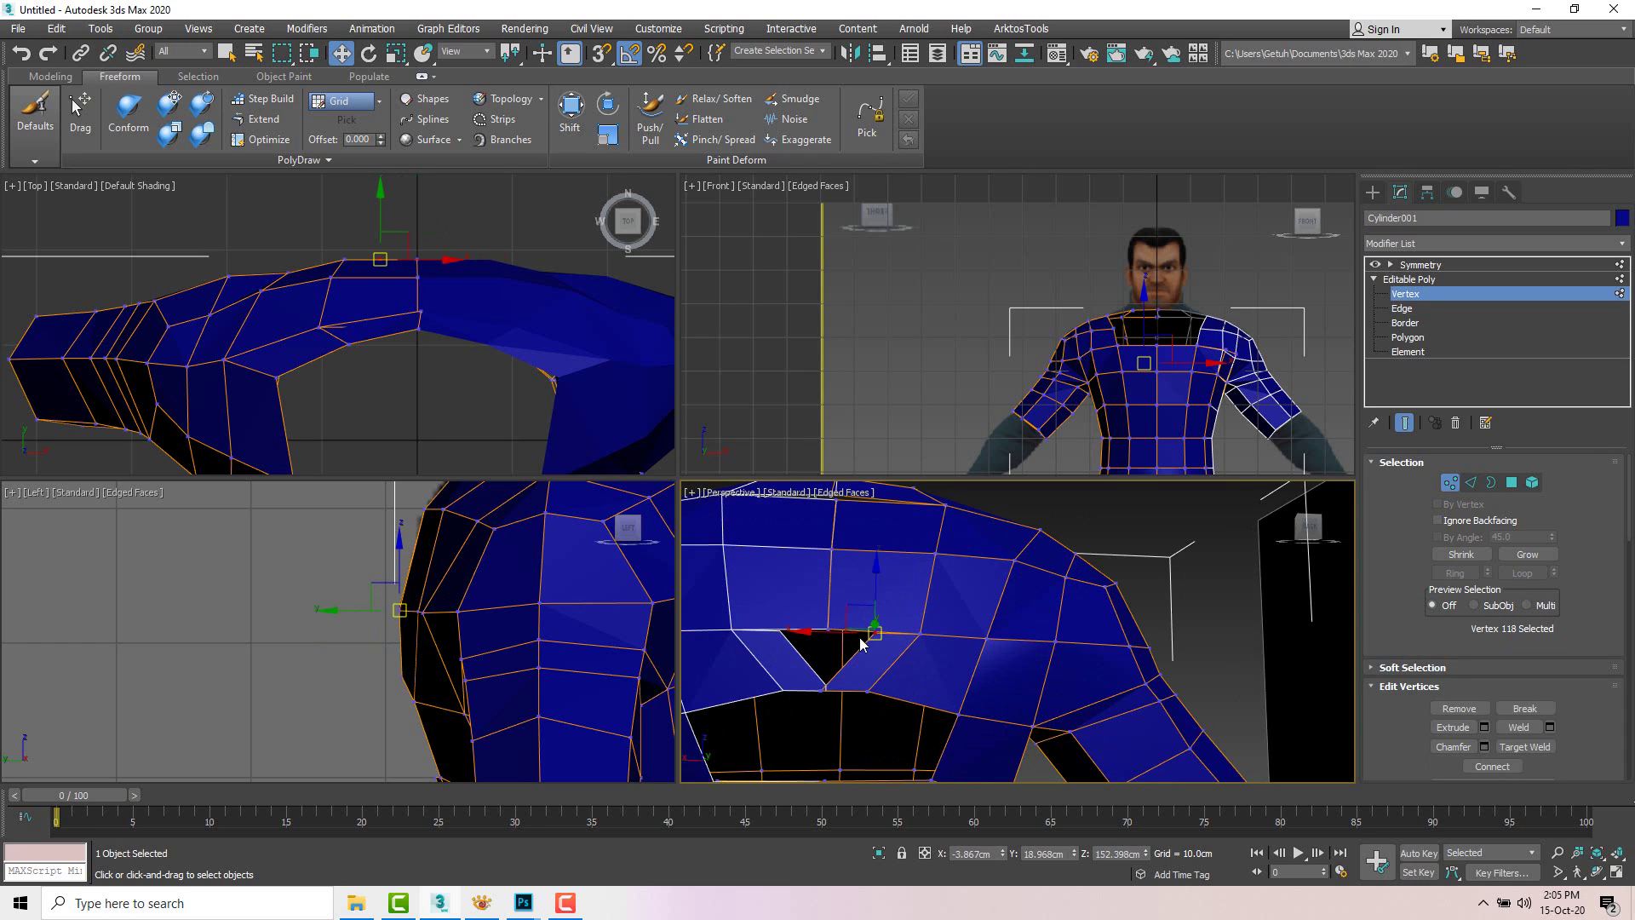
middle_click_drag(861, 635, 997, 614)
right_click(976, 610)
left_click(936, 722)
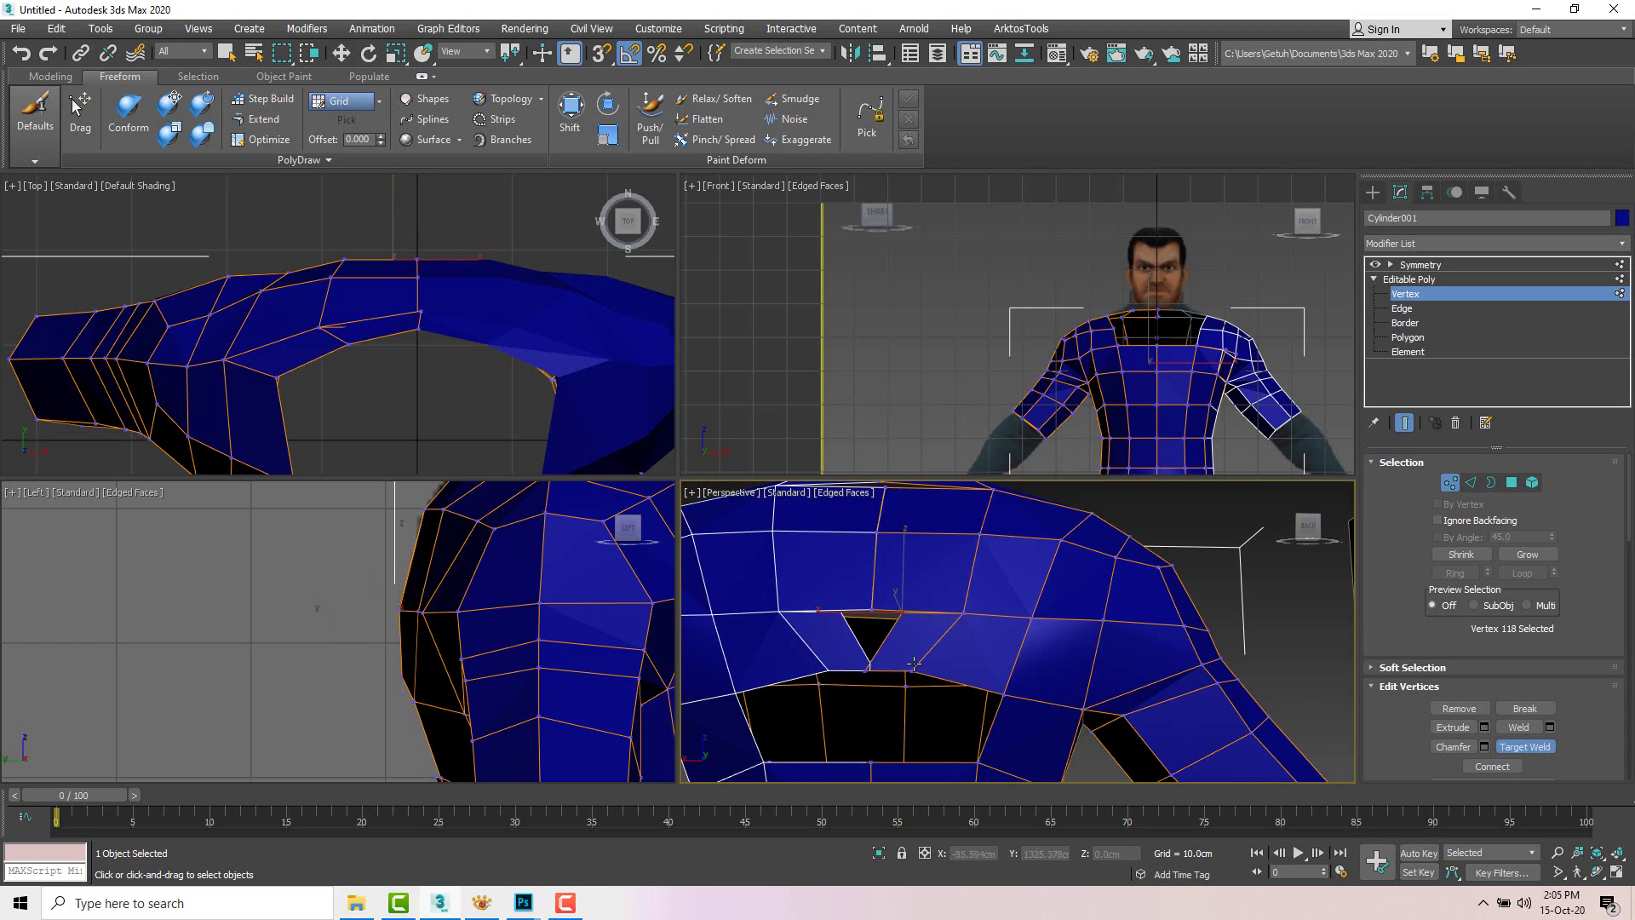
left_click_drag(878, 612, 866, 668)
key("w")
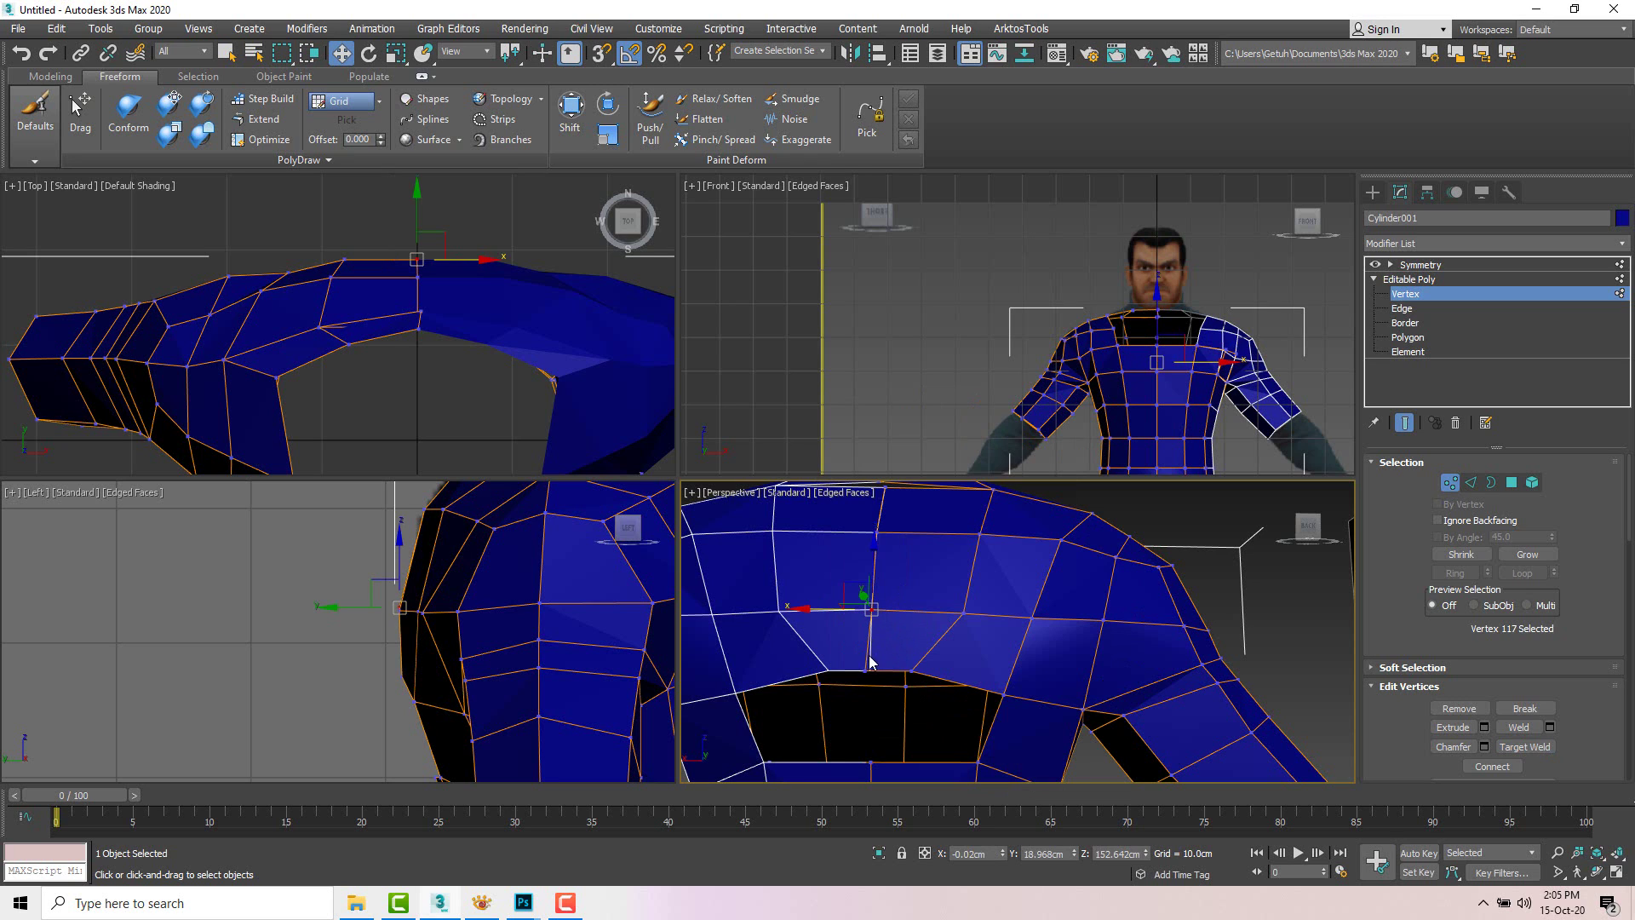
left_click(865, 667)
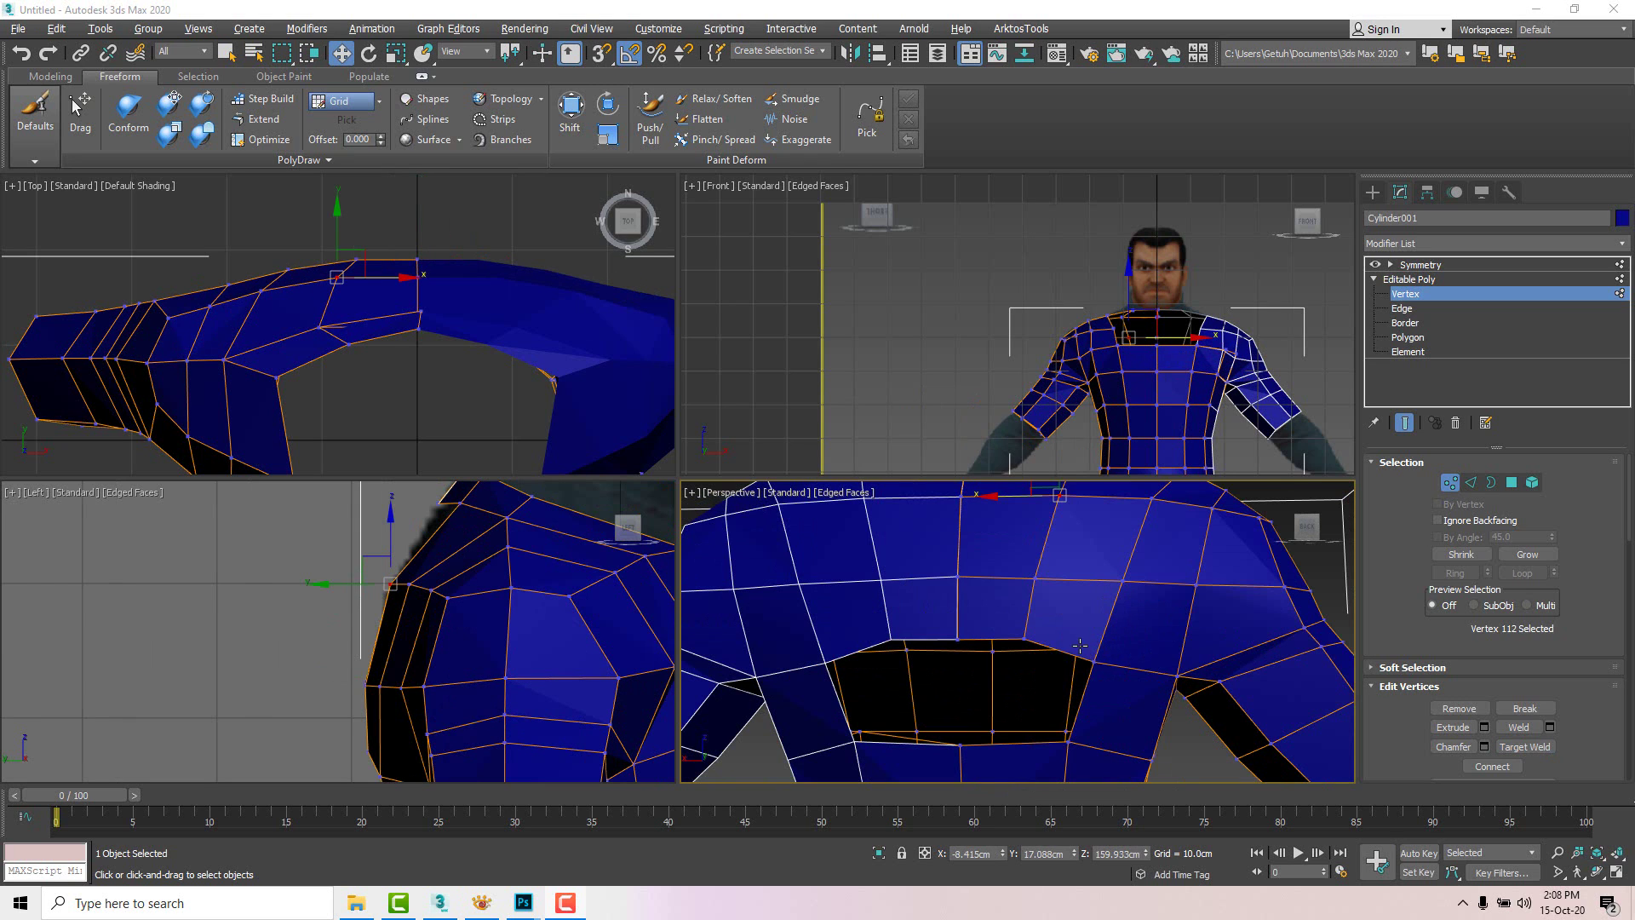
Step: Ring-select the horizontal edges below the back opening beside the spine and connect them with a new vertical edge row
middle_click_drag(1080, 639, 1034, 584)
scroll(1064, 612, "down", 2)
scroll(1041, 574, "down", 3)
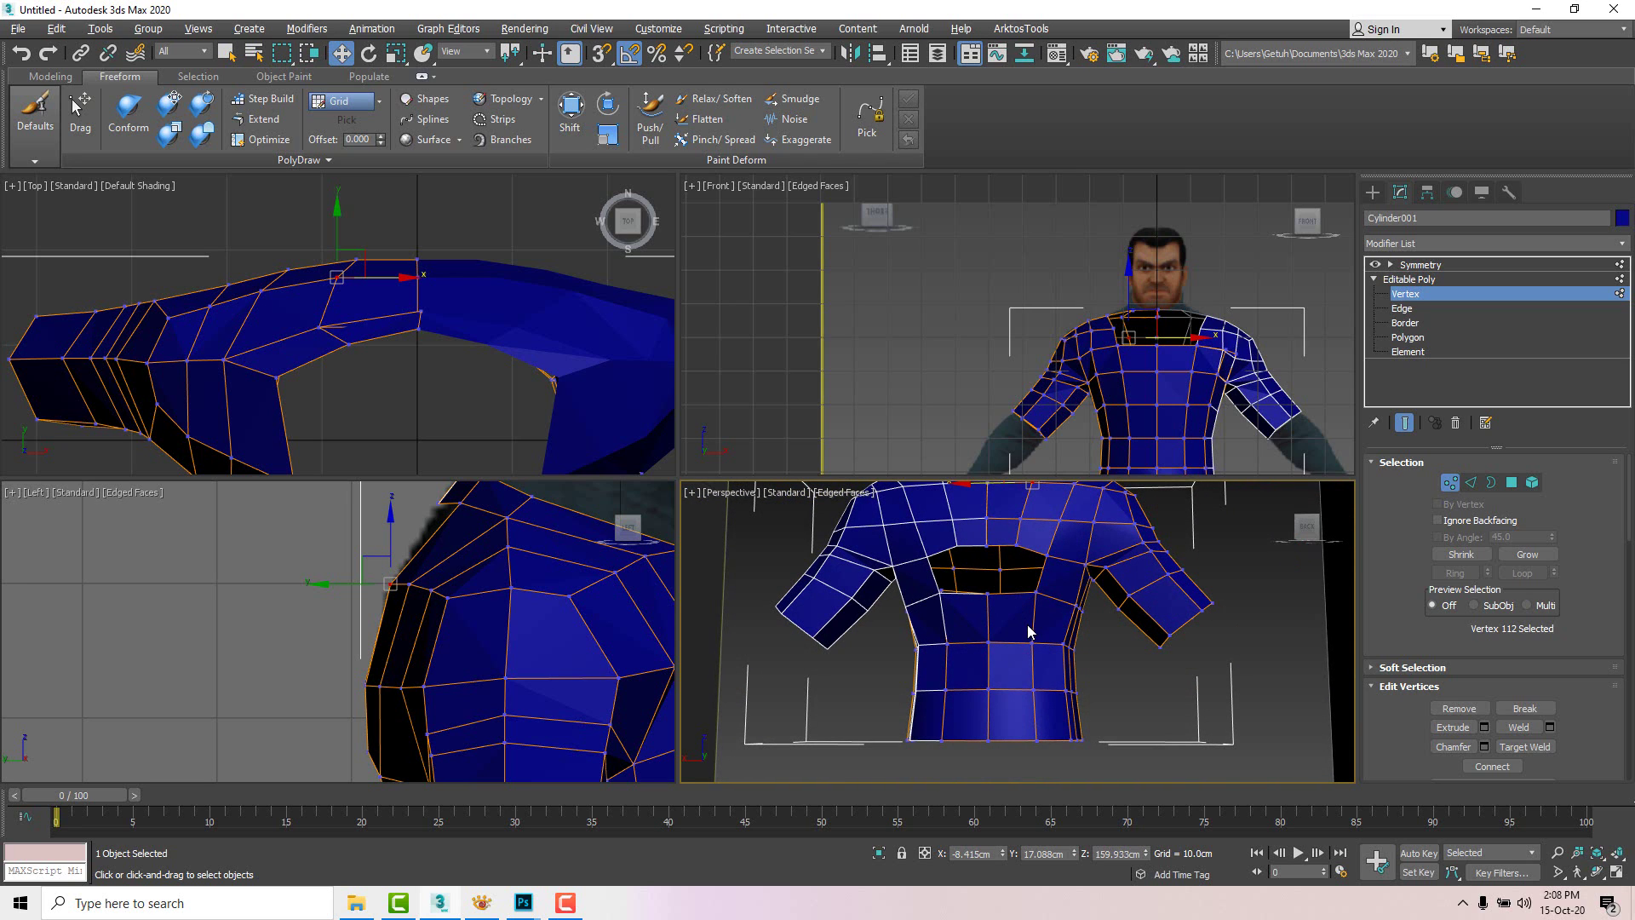
middle_click_drag(1027, 628, 1023, 637, "alt")
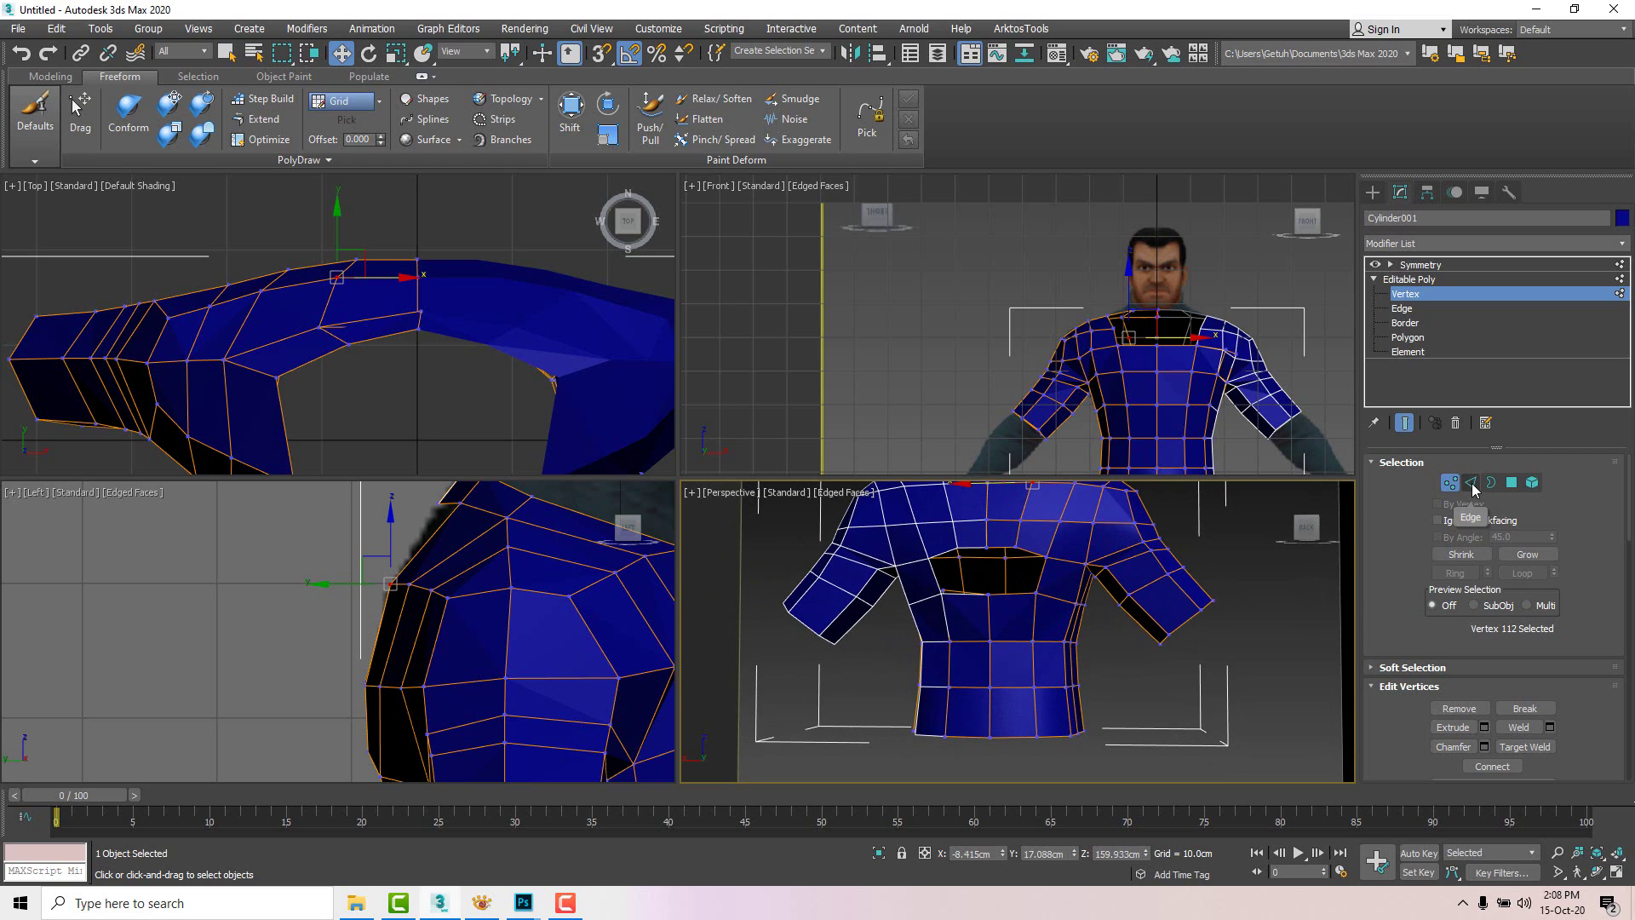
left_click(1472, 483)
left_click(1014, 644)
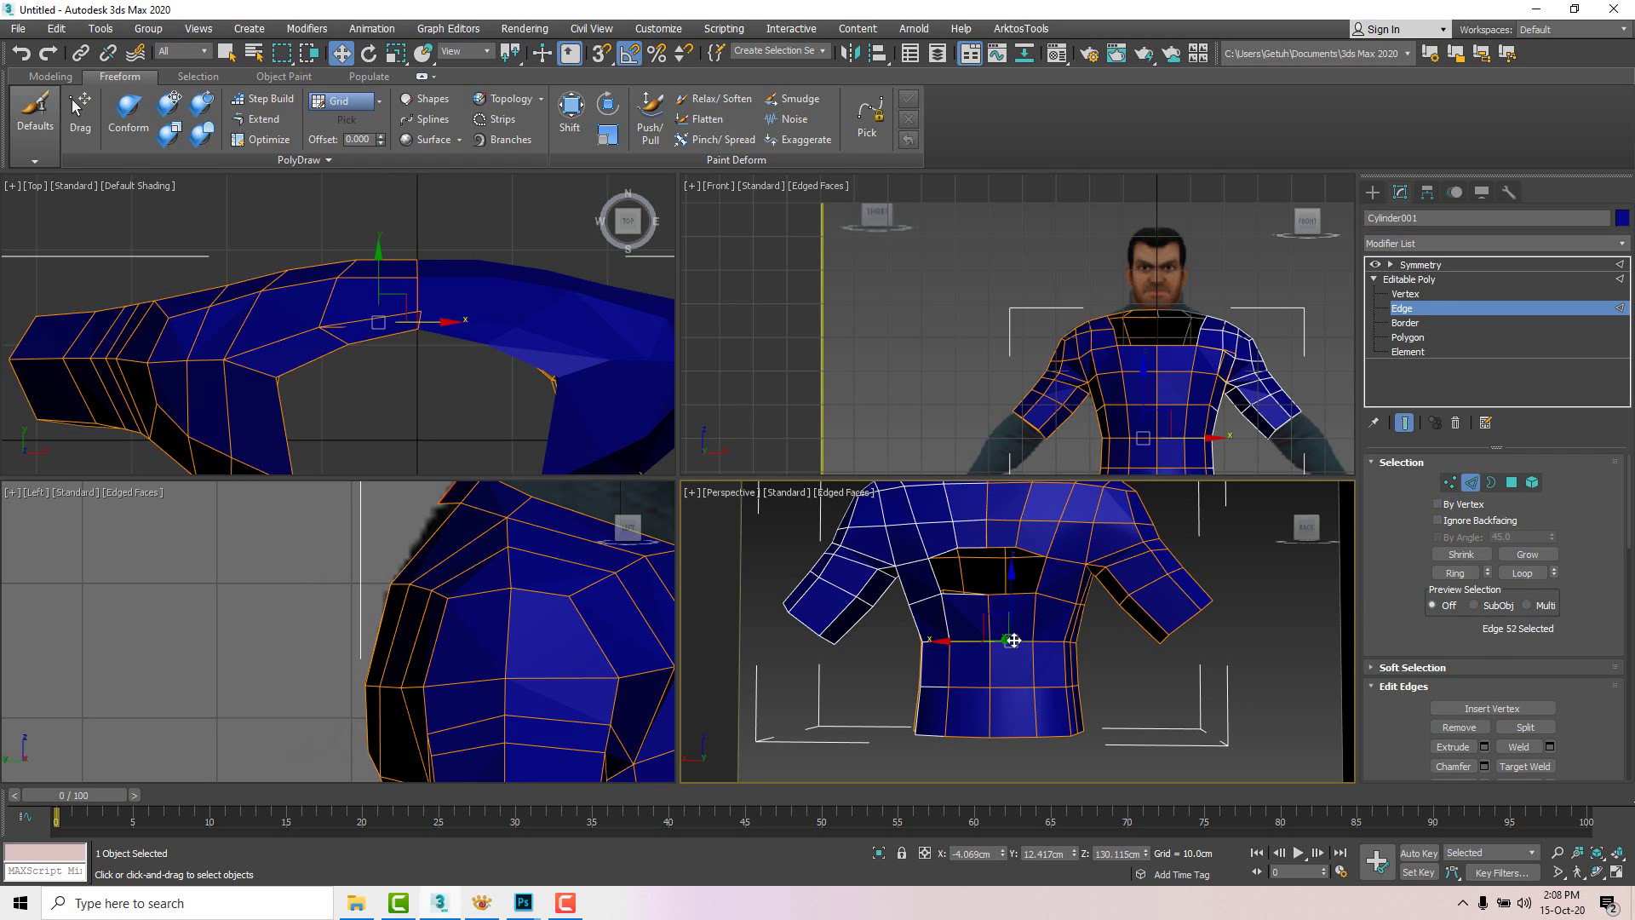
scroll(1014, 642, "up", 2)
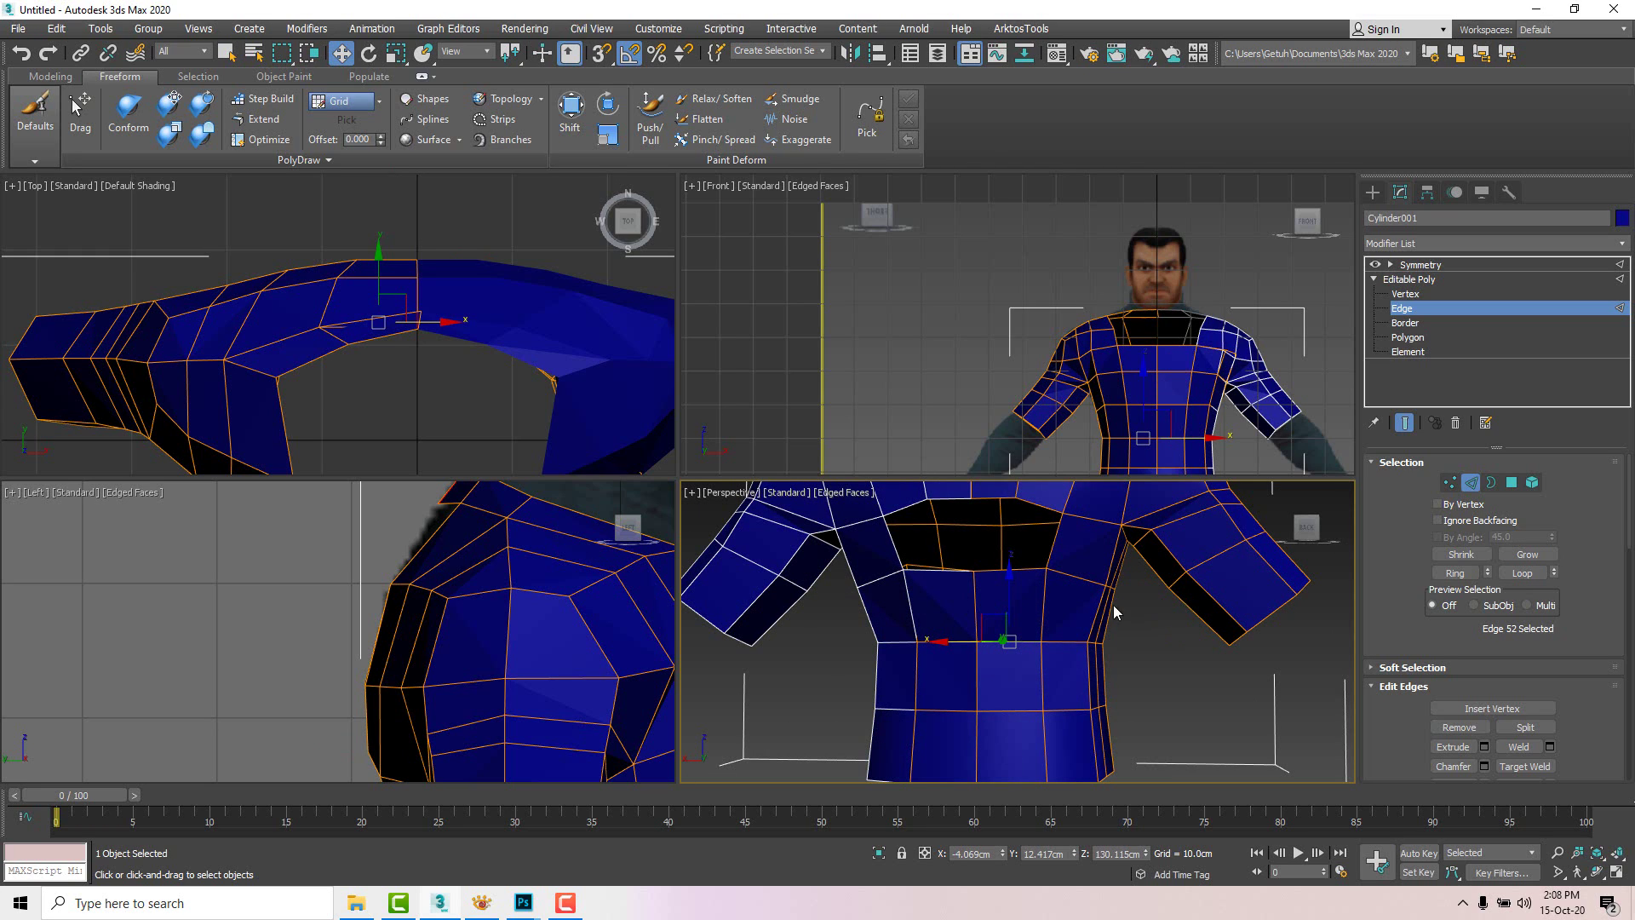
left_click(1455, 575)
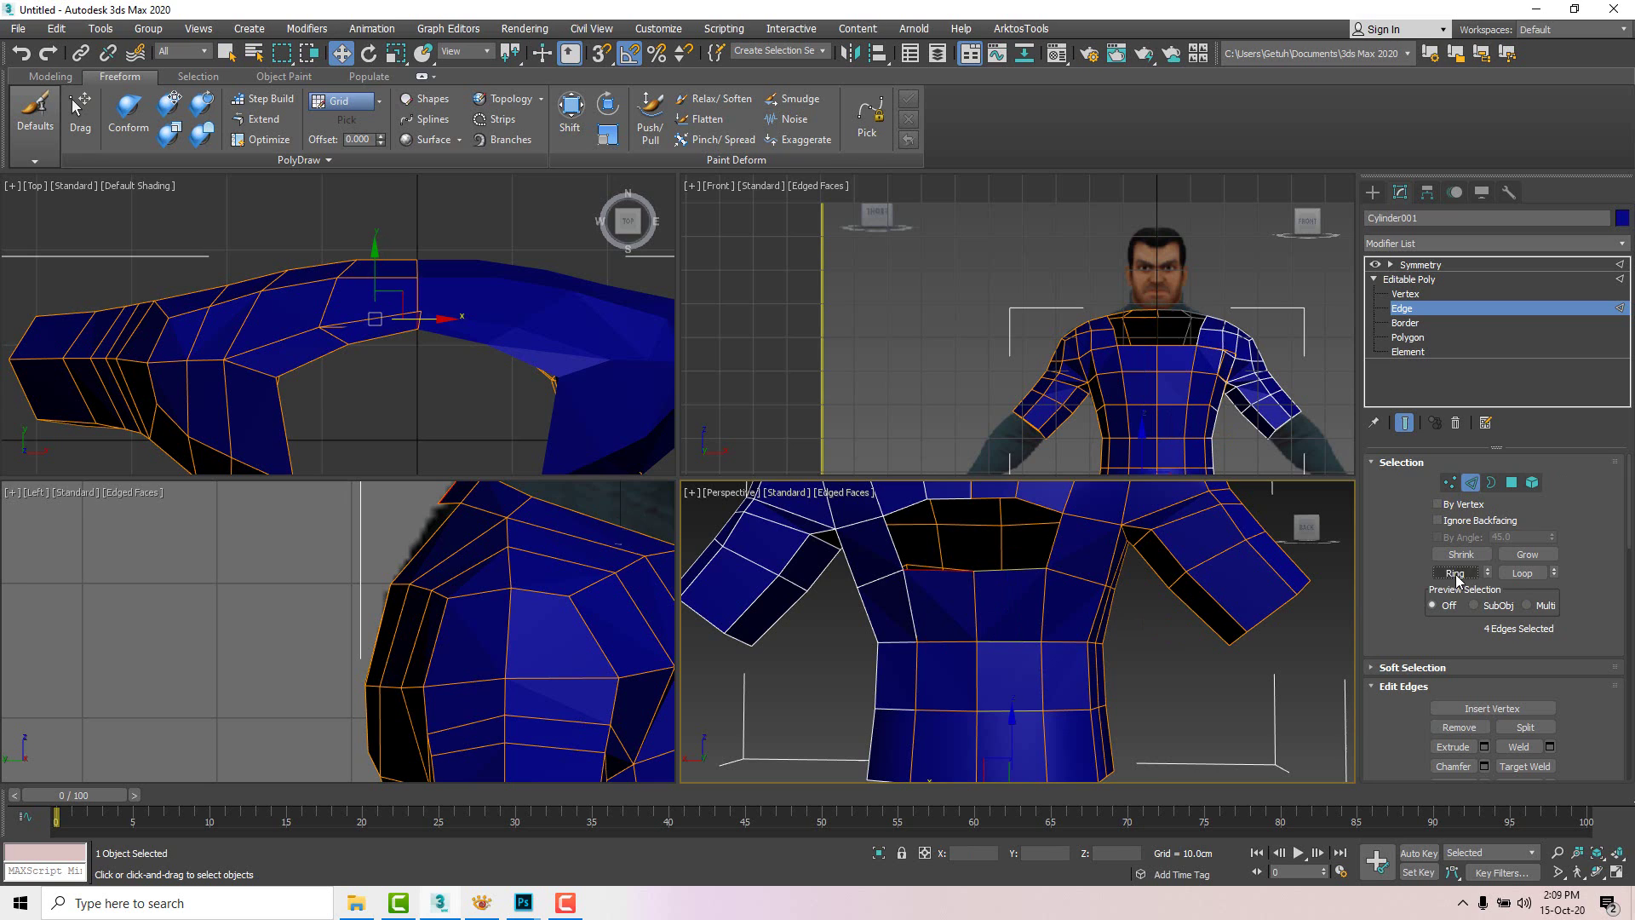
middle_click_drag(1040, 624, 1028, 622)
right_click(1013, 620)
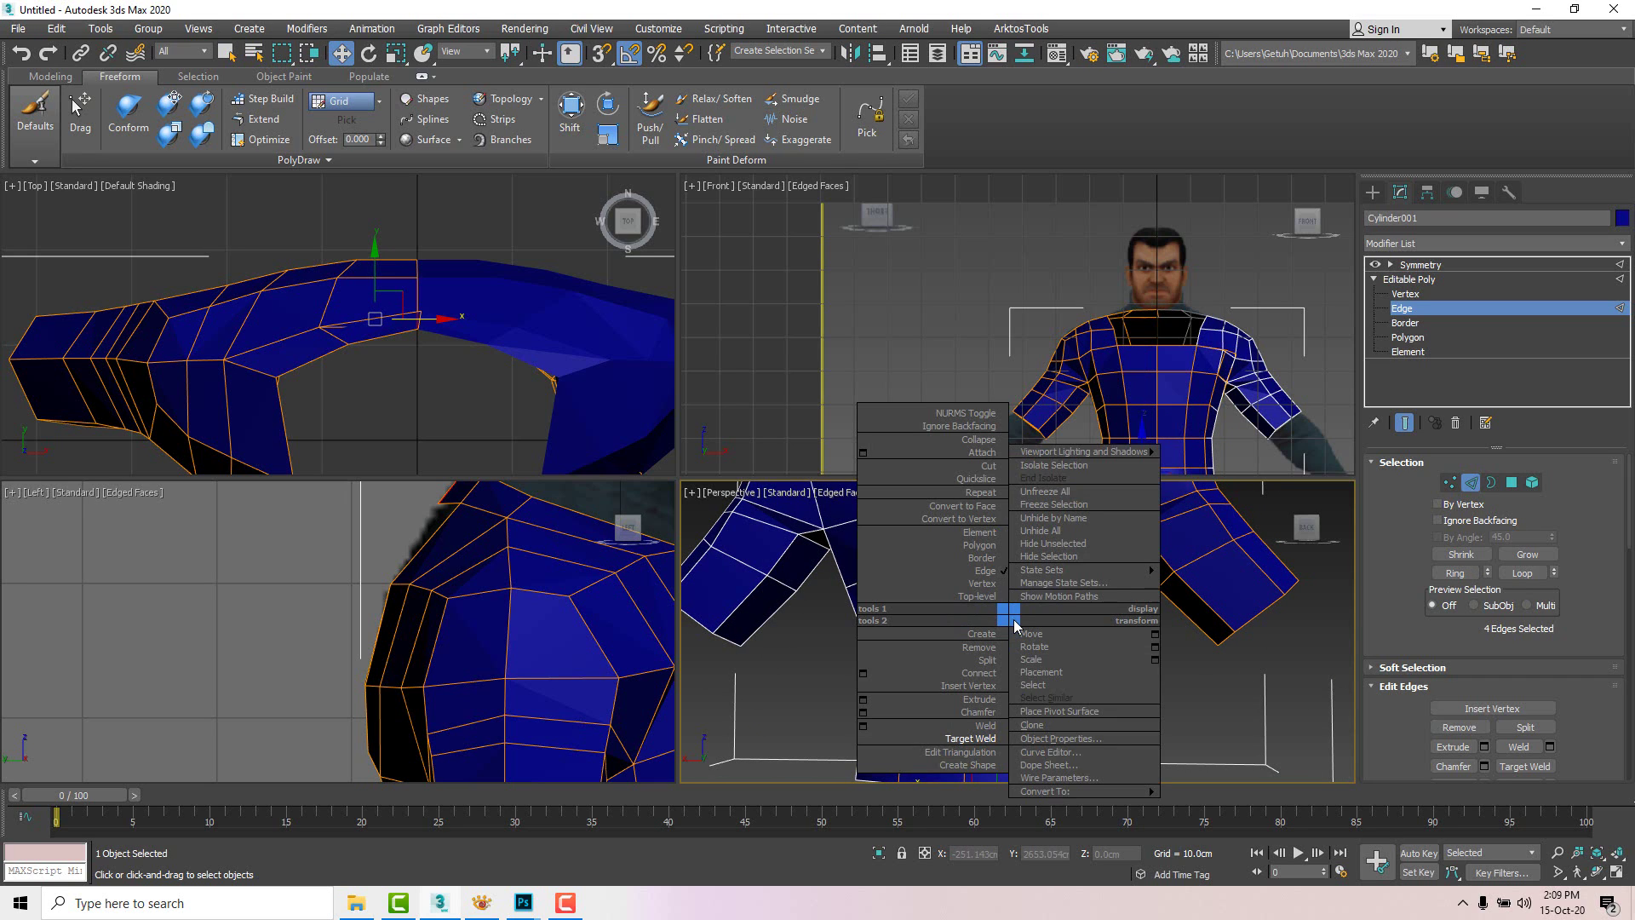
left_click(980, 673)
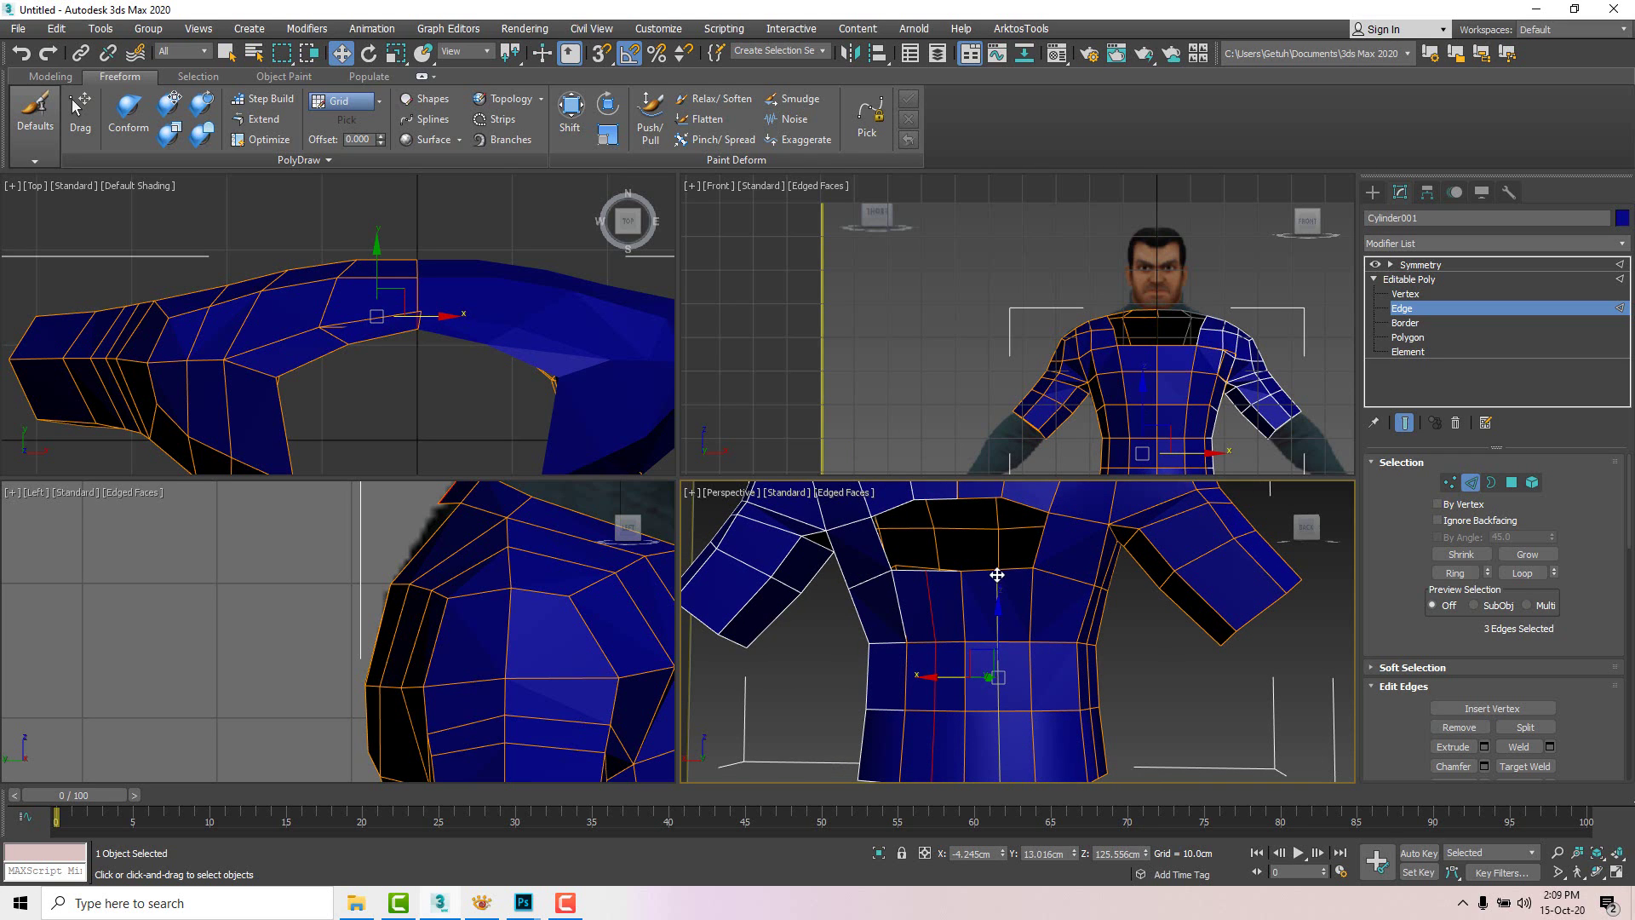
Step: Move the three-edge vertical row outside the new one on the lower back about 2.4 cm outward
middle_click_drag(1017, 671, 1021, 691, "alt")
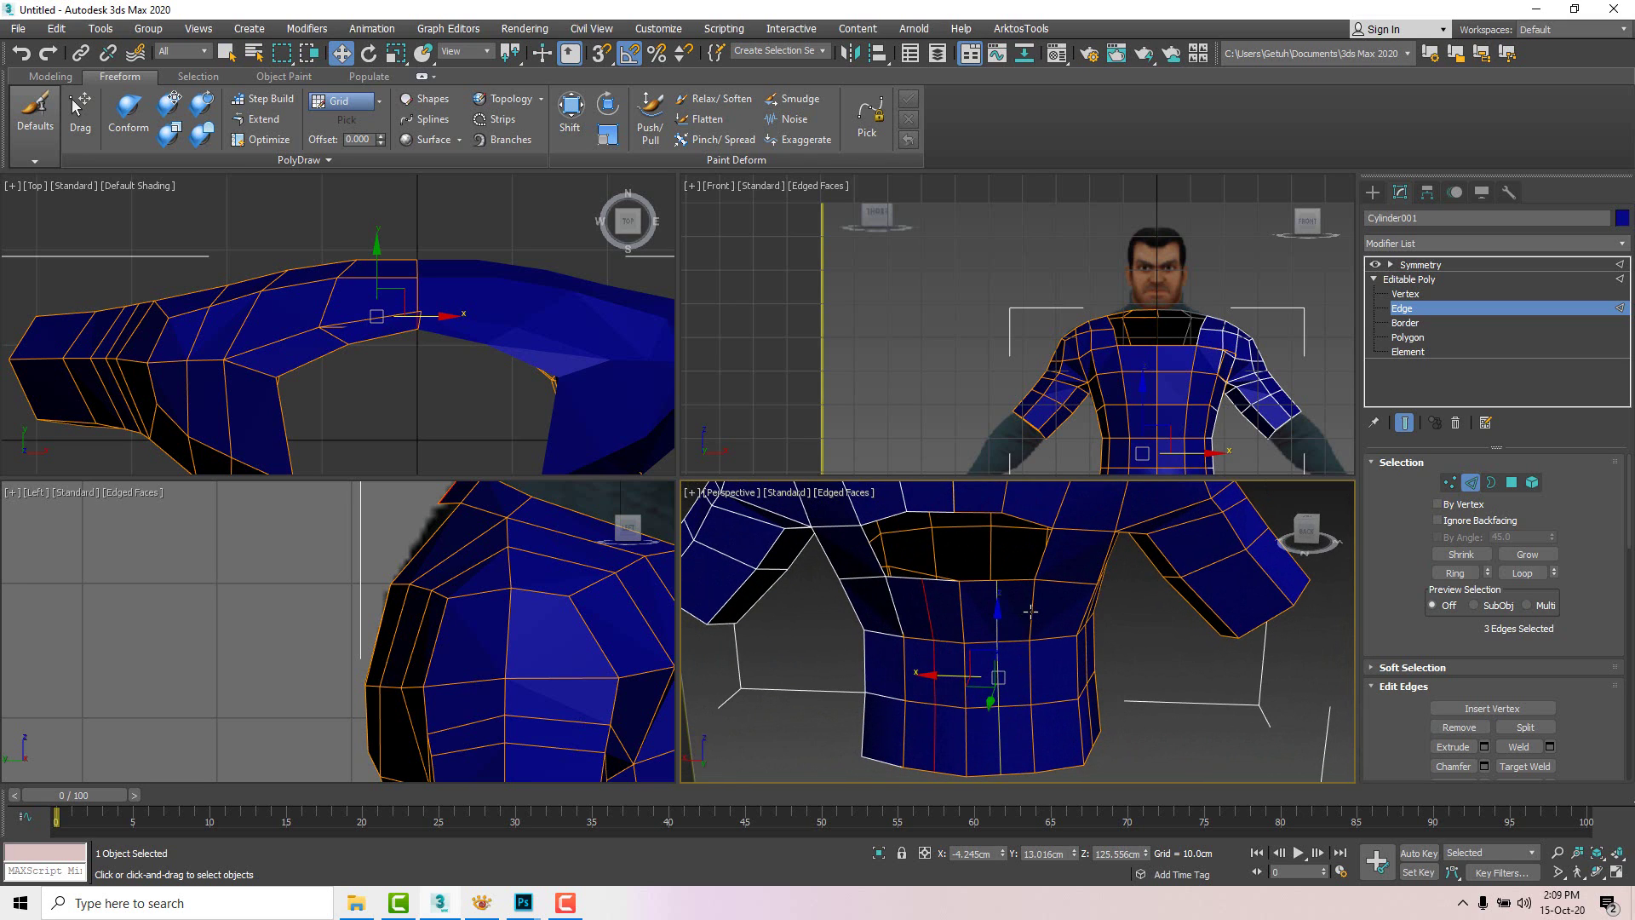
left_click(1031, 611)
left_click(1029, 670, "ctrl")
left_click(1032, 737, "ctrl")
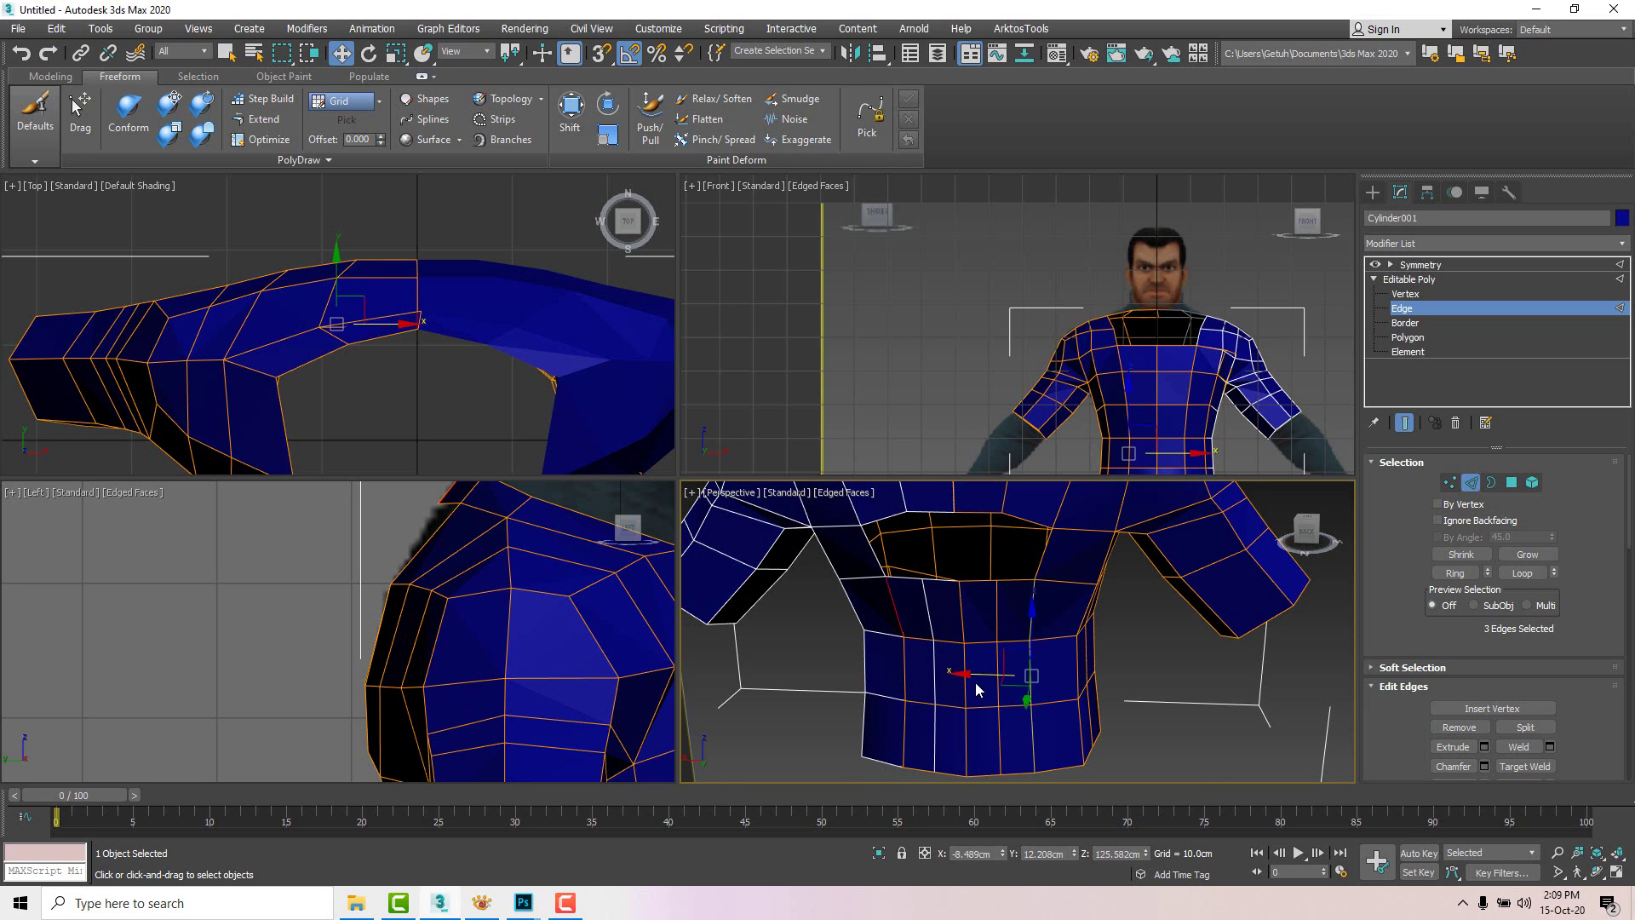
Step: Move the newly connected vertical edge row on the lower back about 1.9 cm outward from the spine
left_click(1000, 613)
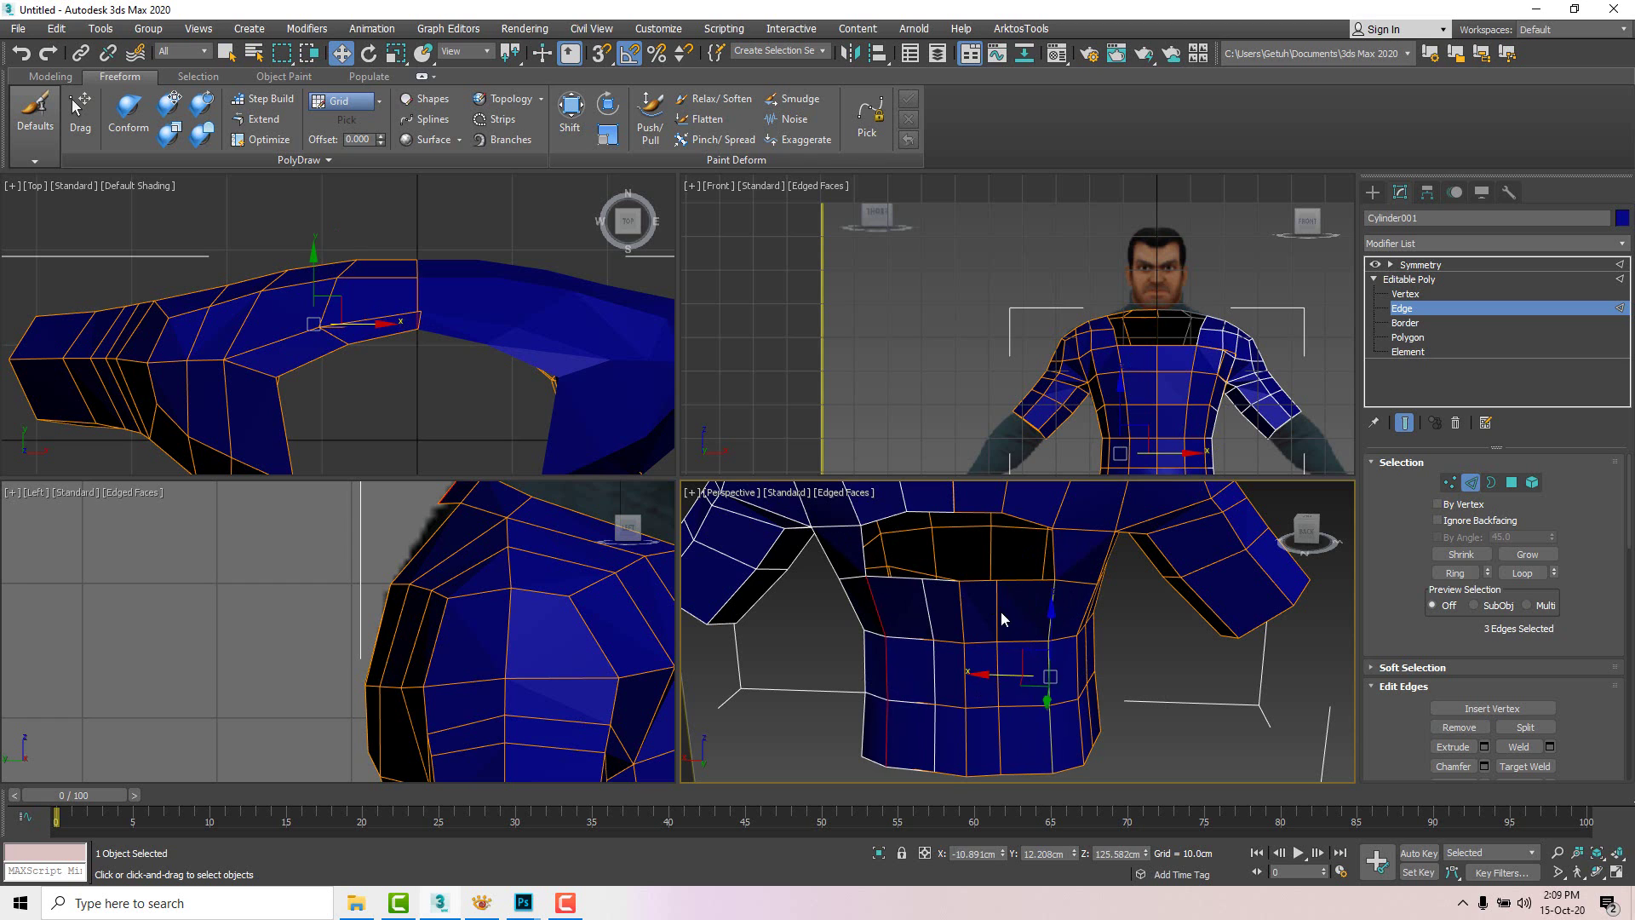
left_click(999, 666, "ctrl")
left_click(993, 725, "ctrl")
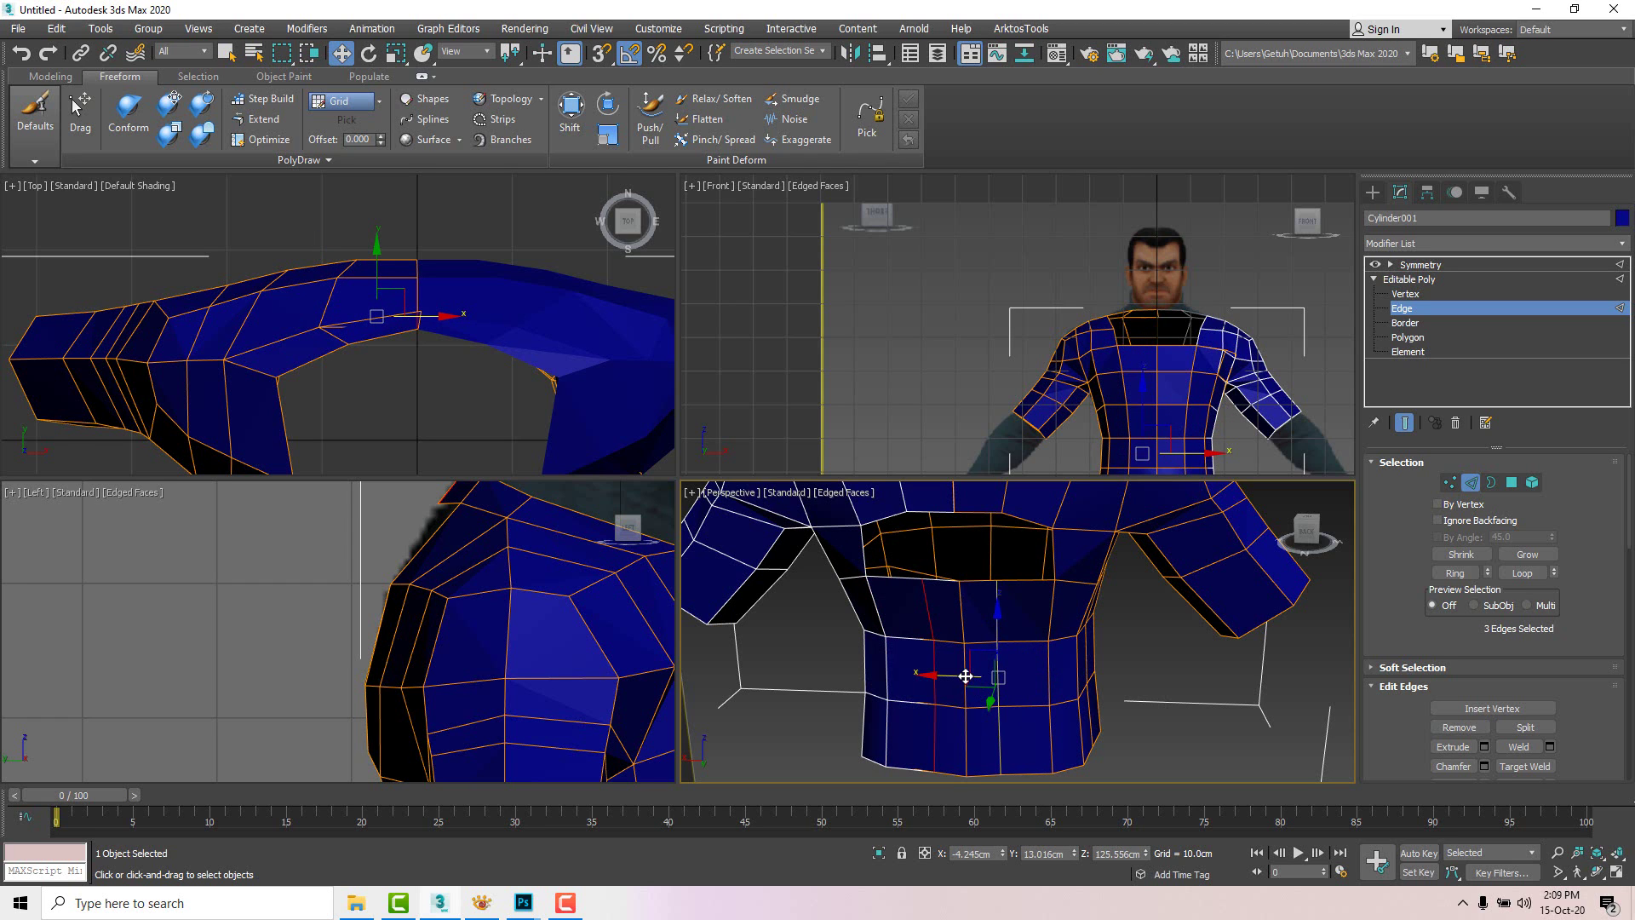
left_click_drag(966, 676, 955, 674)
middle_click_drag(956, 674, 1051, 640, "alt")
scroll(402, 636, "down", 5)
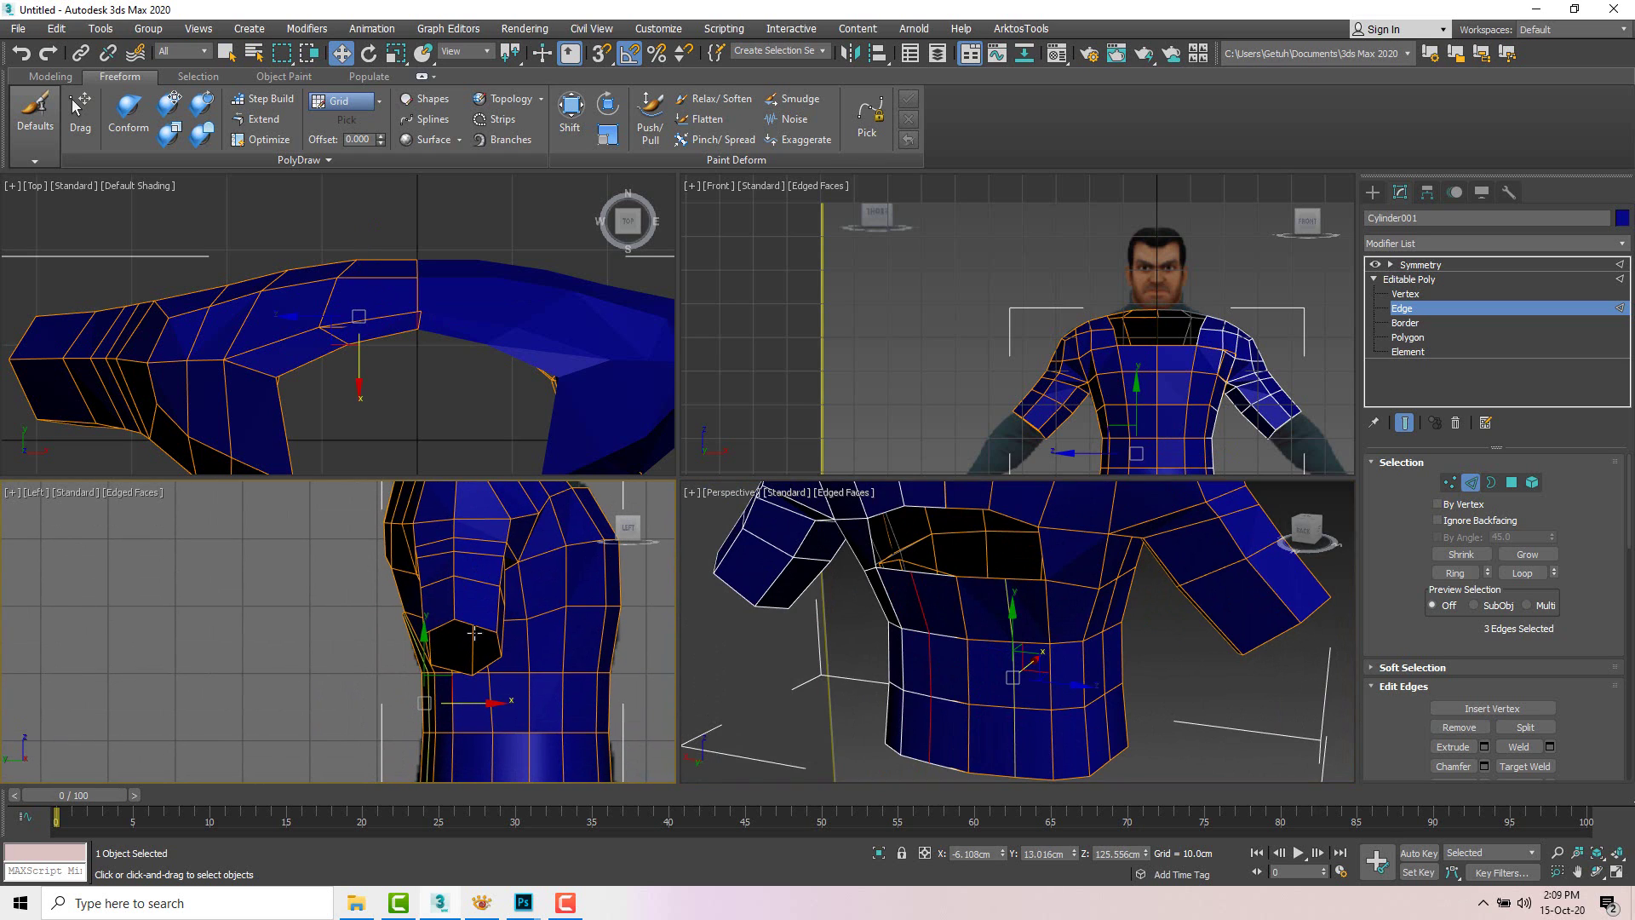
key("1")
left_click_drag(416, 687, 486, 676)
scroll(484, 650, "down", 4)
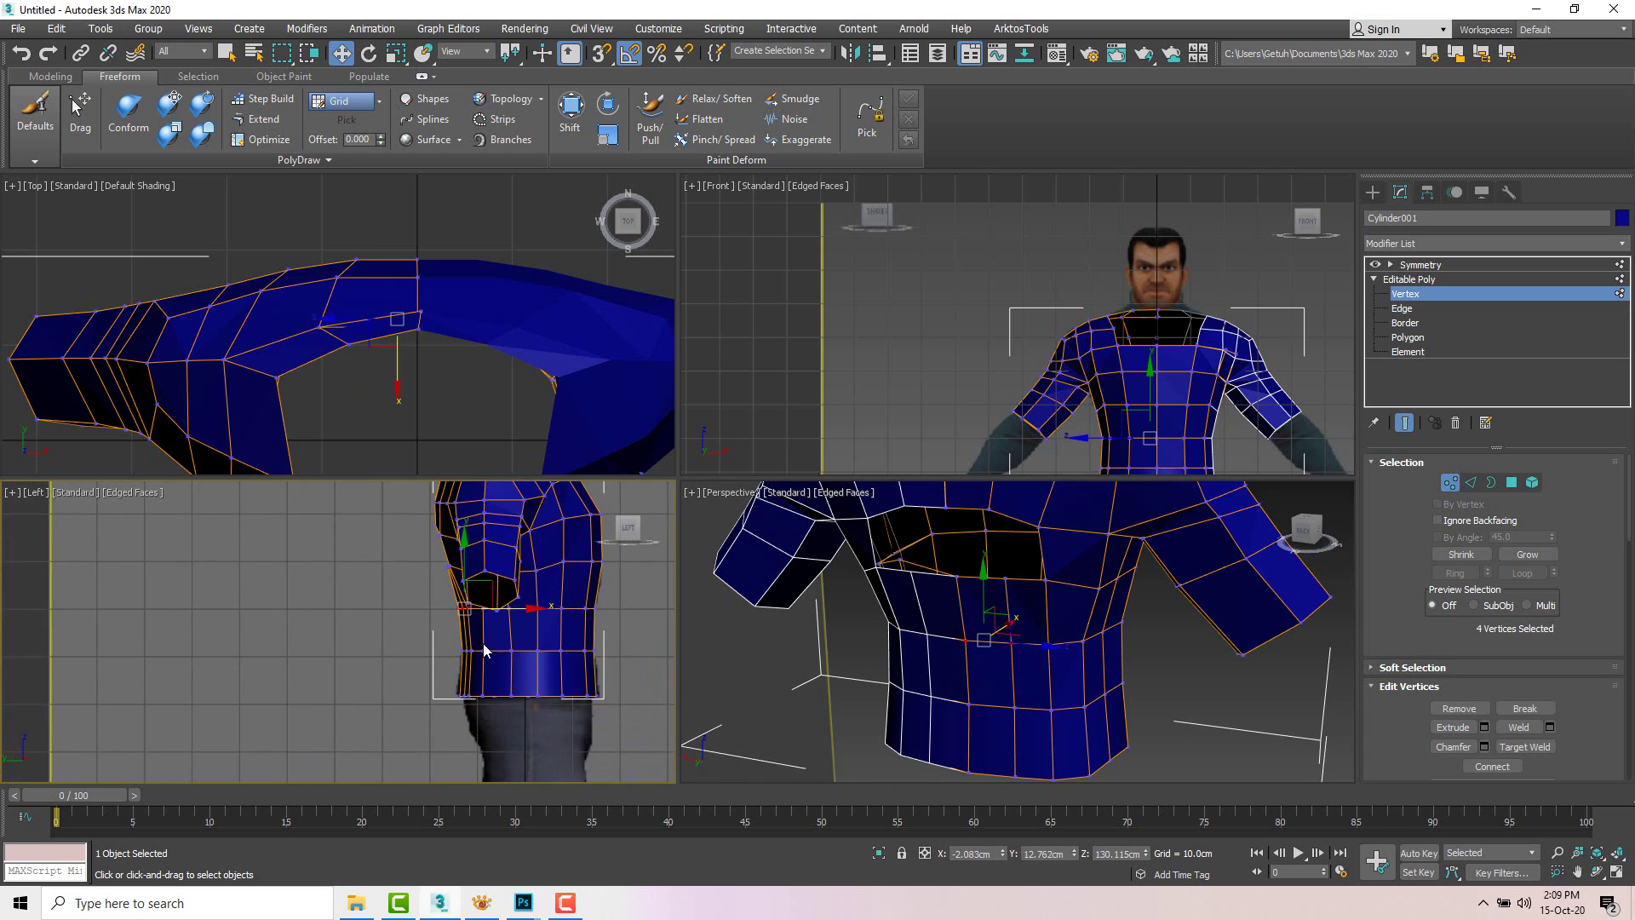
Step: Shift the newly connected vertical edge row about 0.4 cm back toward the spine
middle_click_drag(1146, 640, 1002, 607, "alt")
key("2")
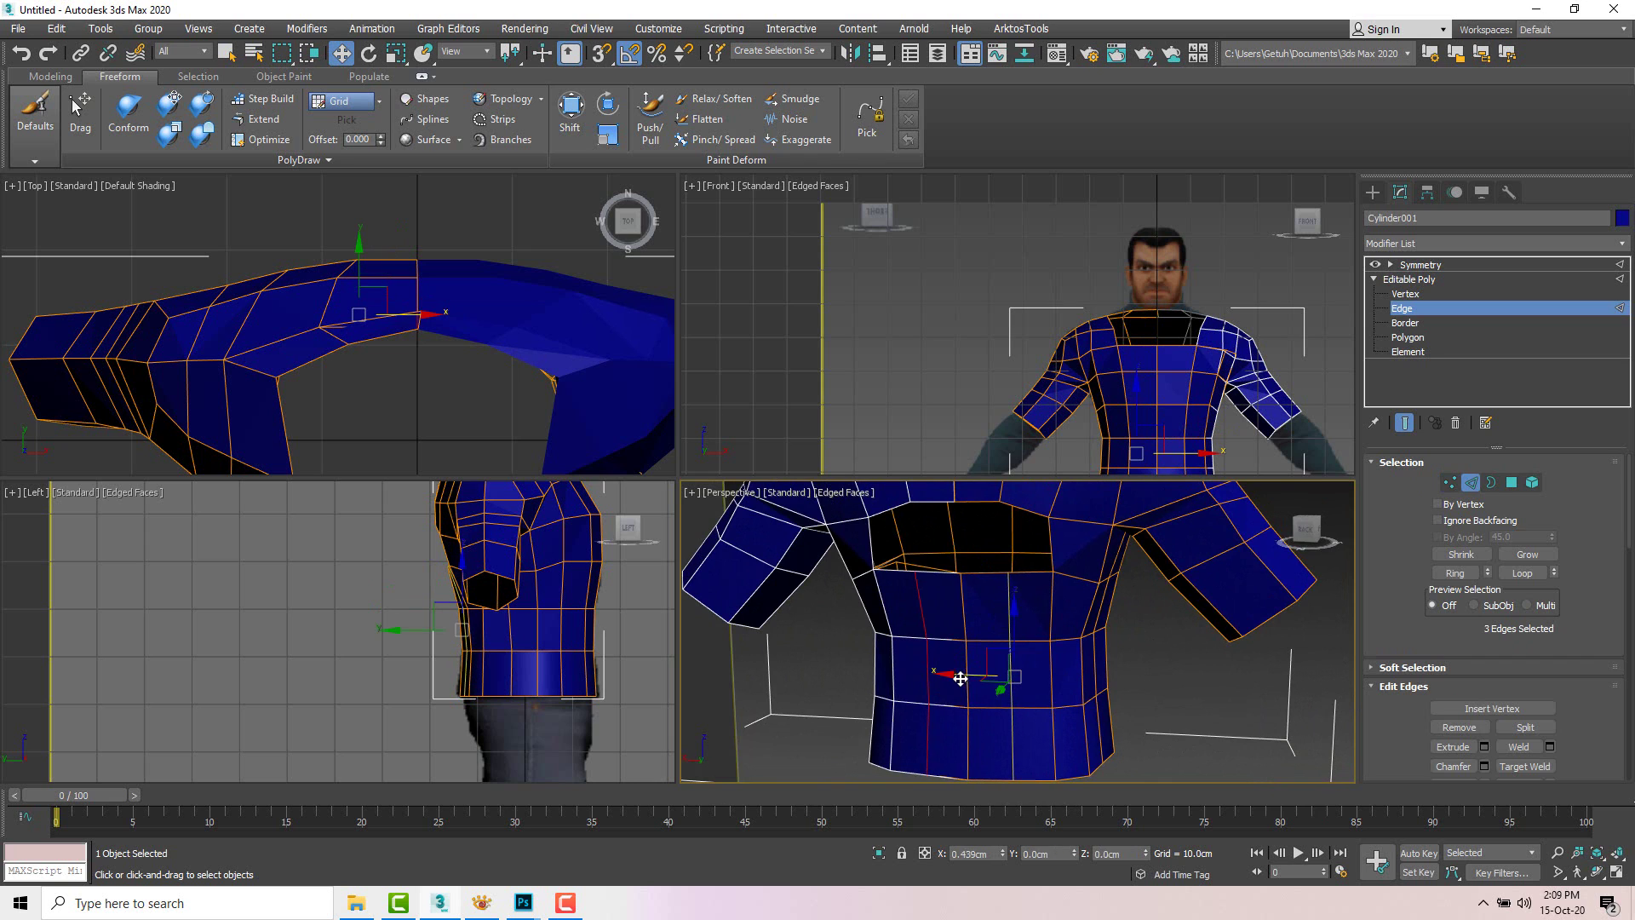
middle_click_drag(966, 675, 1006, 642, "alt")
key("2")
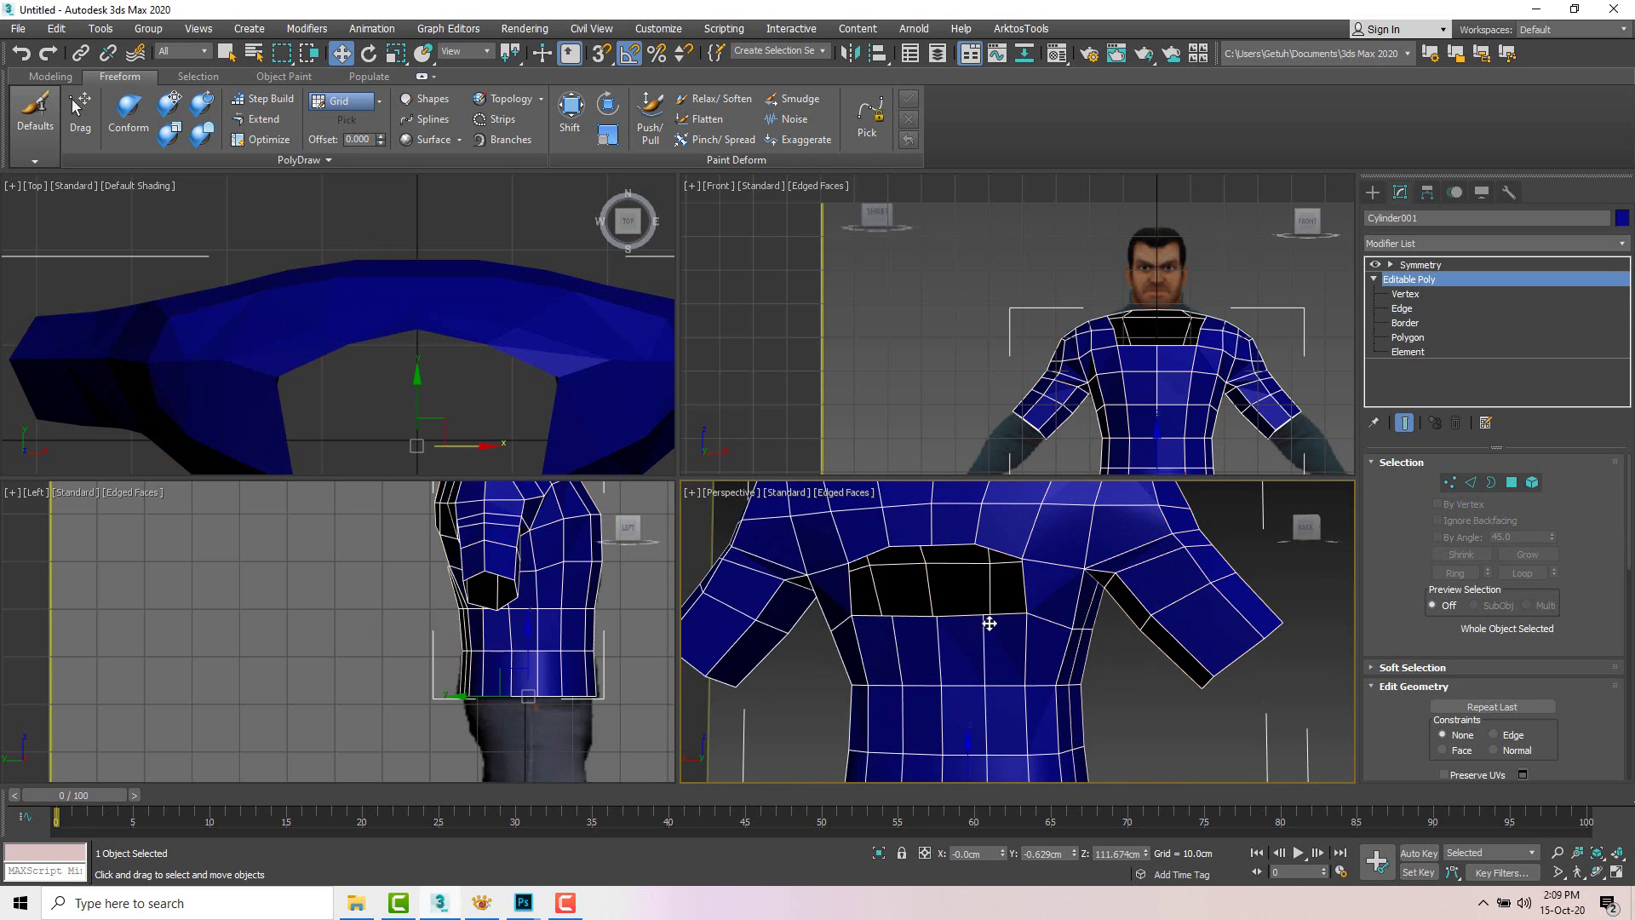
Step: Bridge the two upper border edges of the back opening to the matching lower edges, then leave edge editing
scroll(1452, 609, "down", 5)
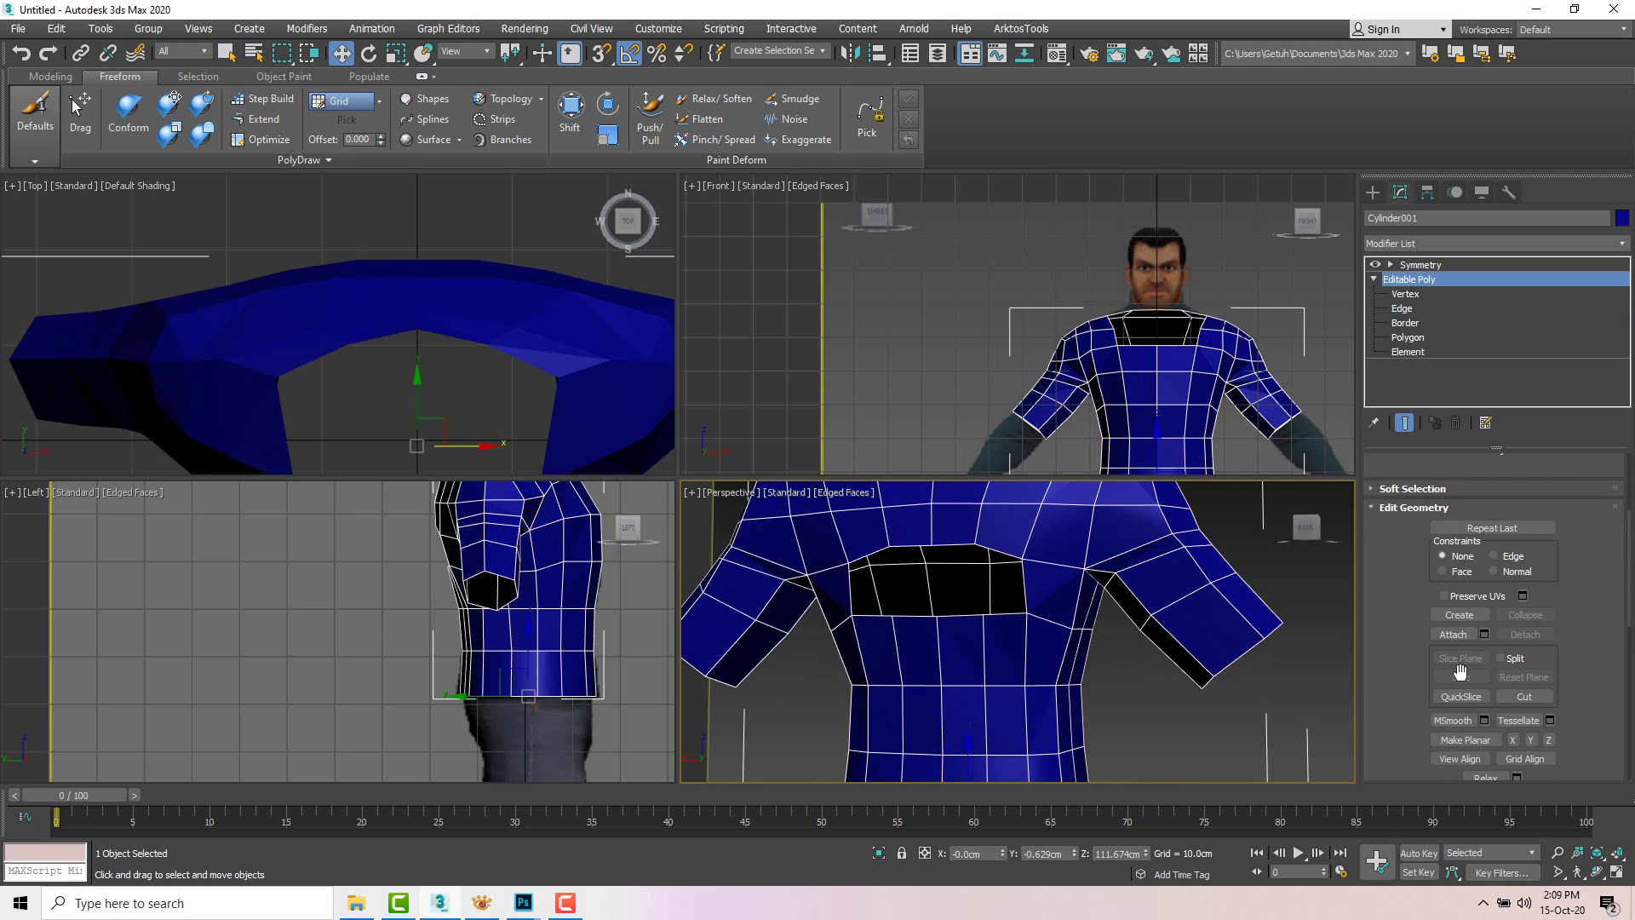
key("2")
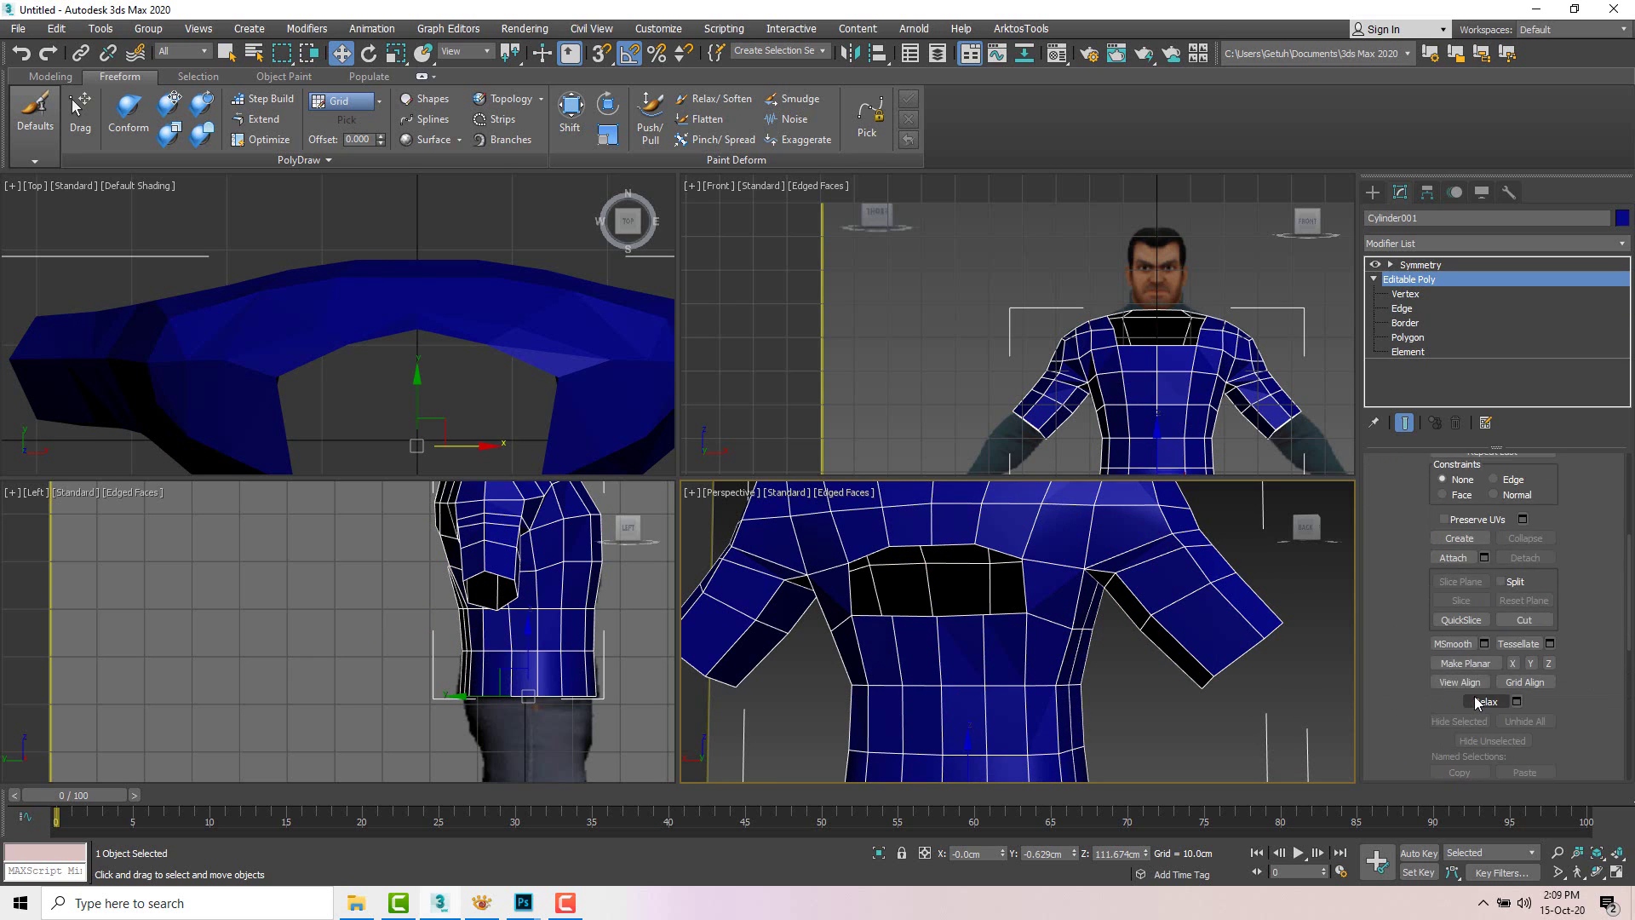
scroll(1475, 695, "up", 2)
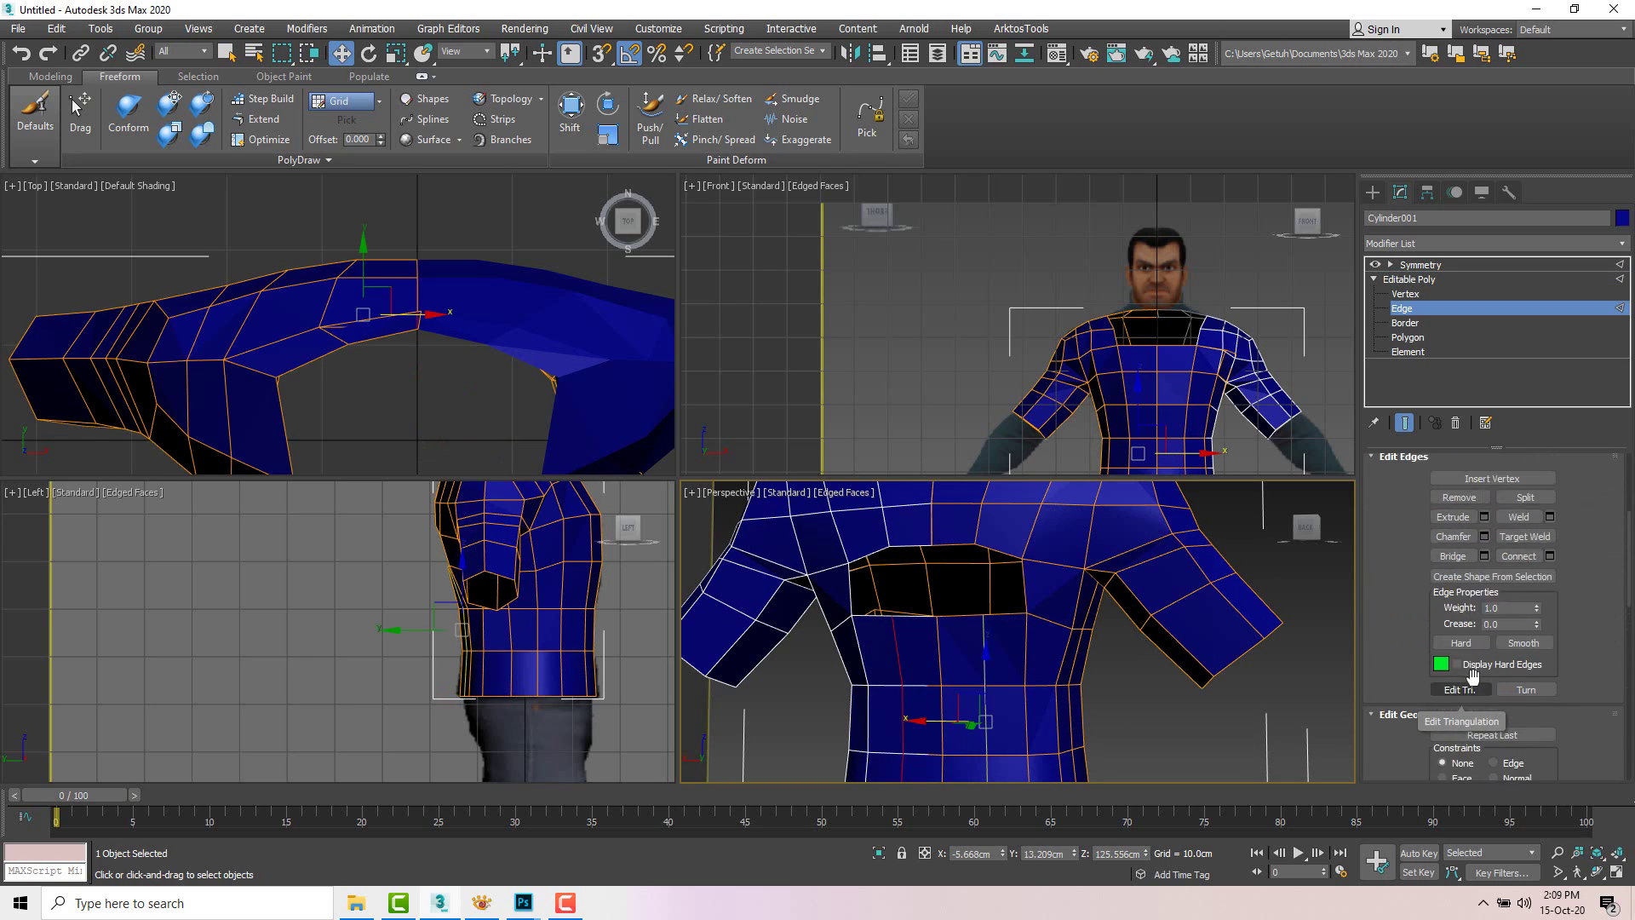
scroll(1425, 558, "up", 5)
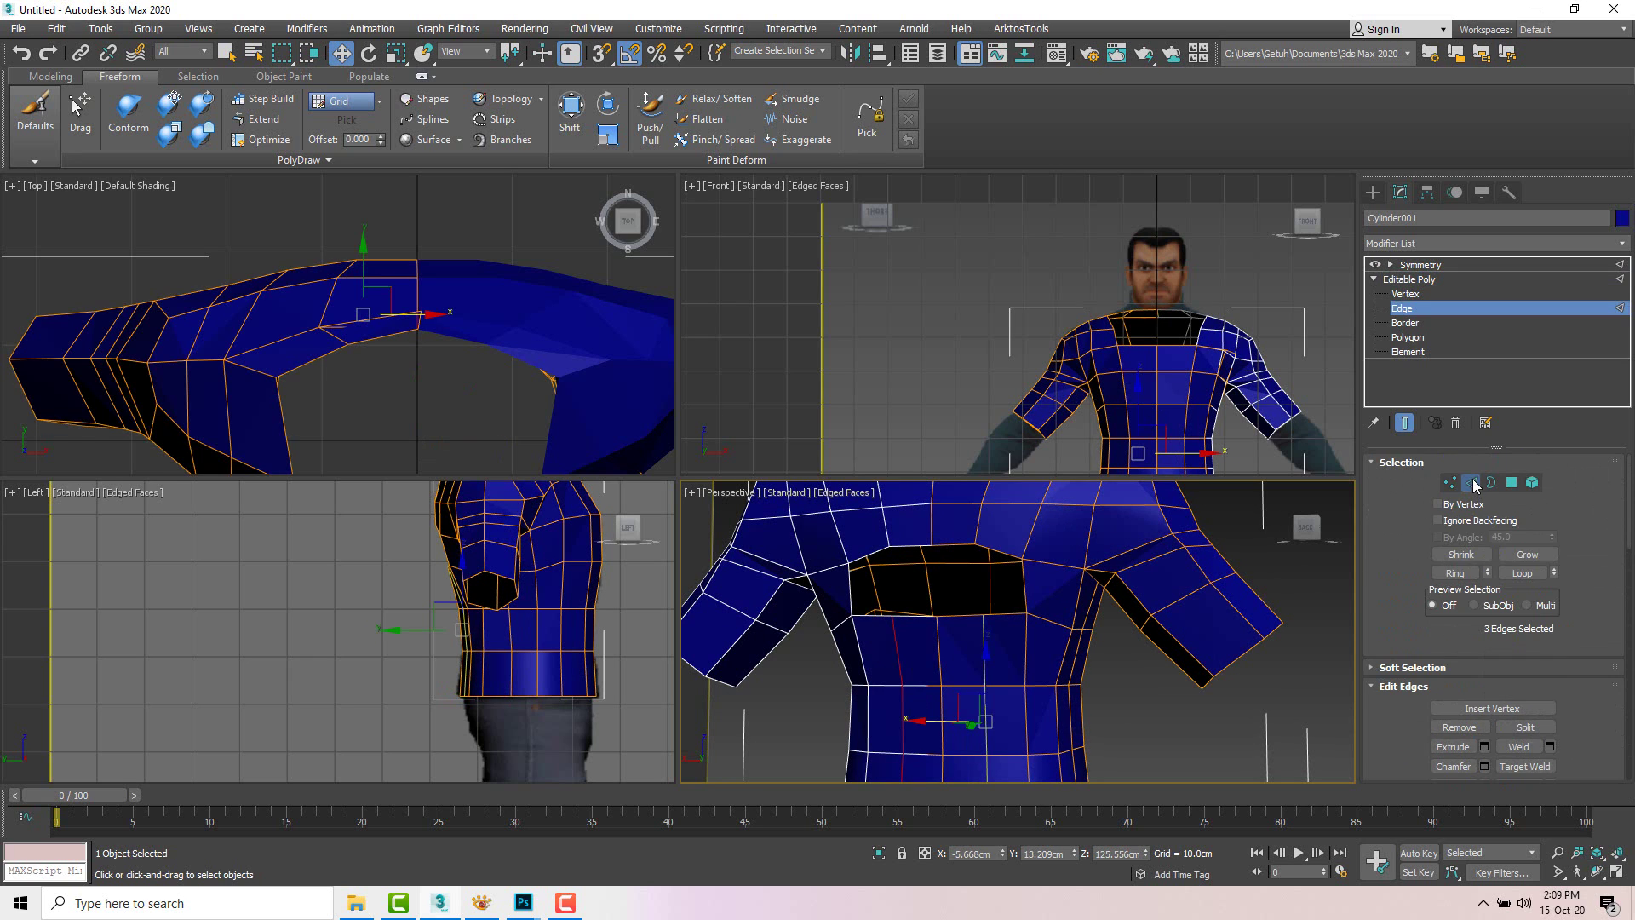
scroll(1486, 588, "down", 3)
scroll(1474, 655, "down", 2)
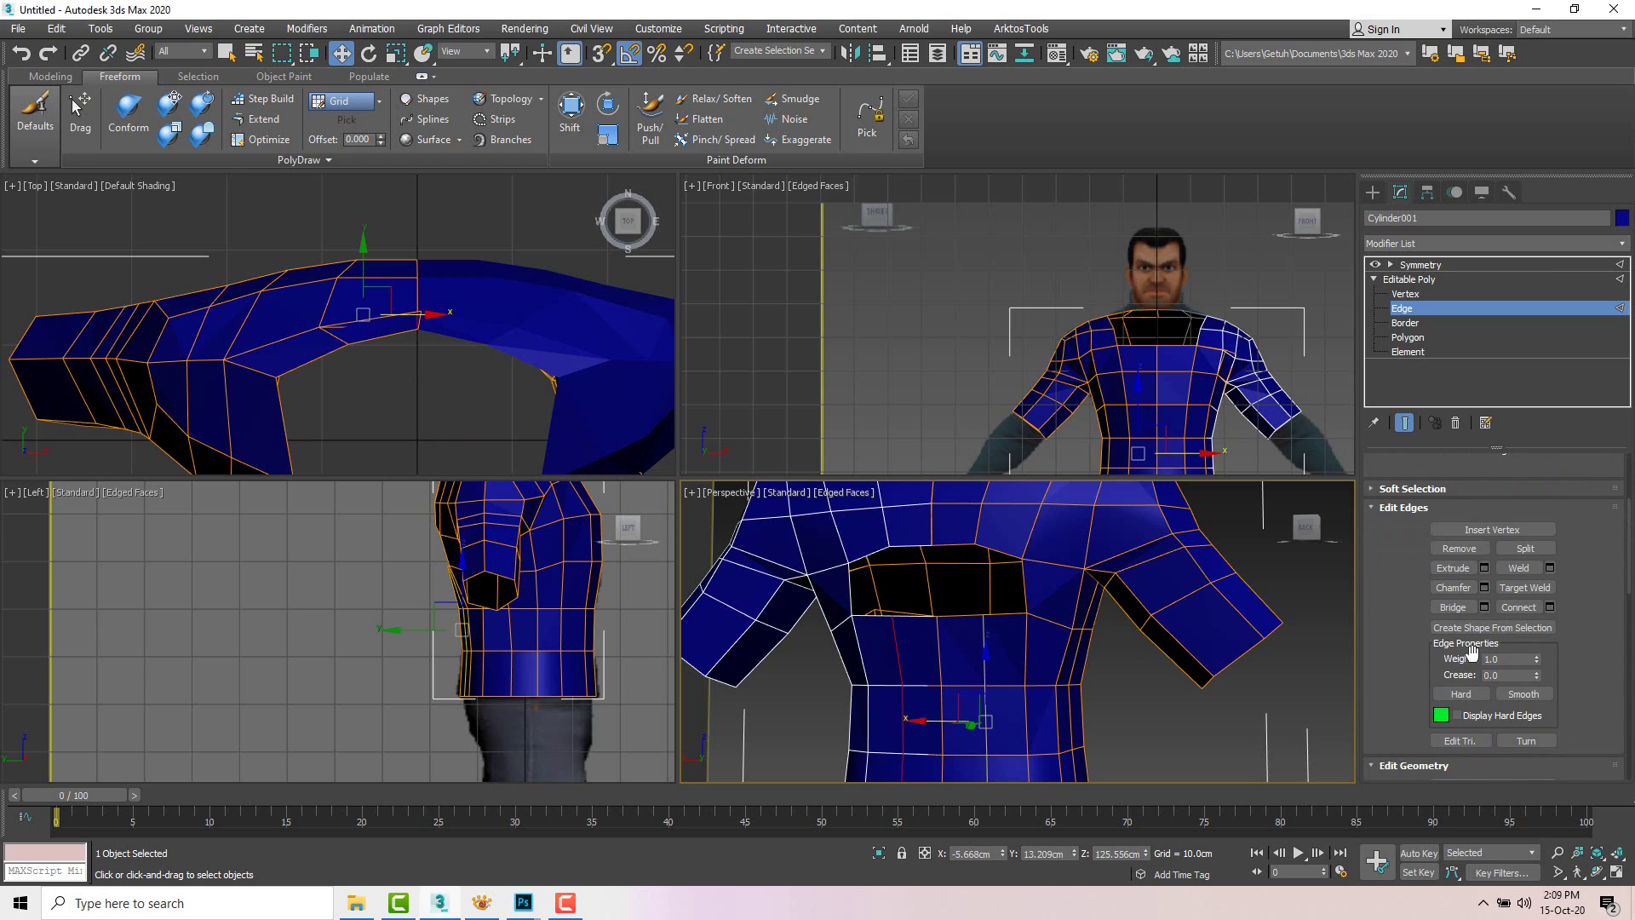
left_click(1454, 608)
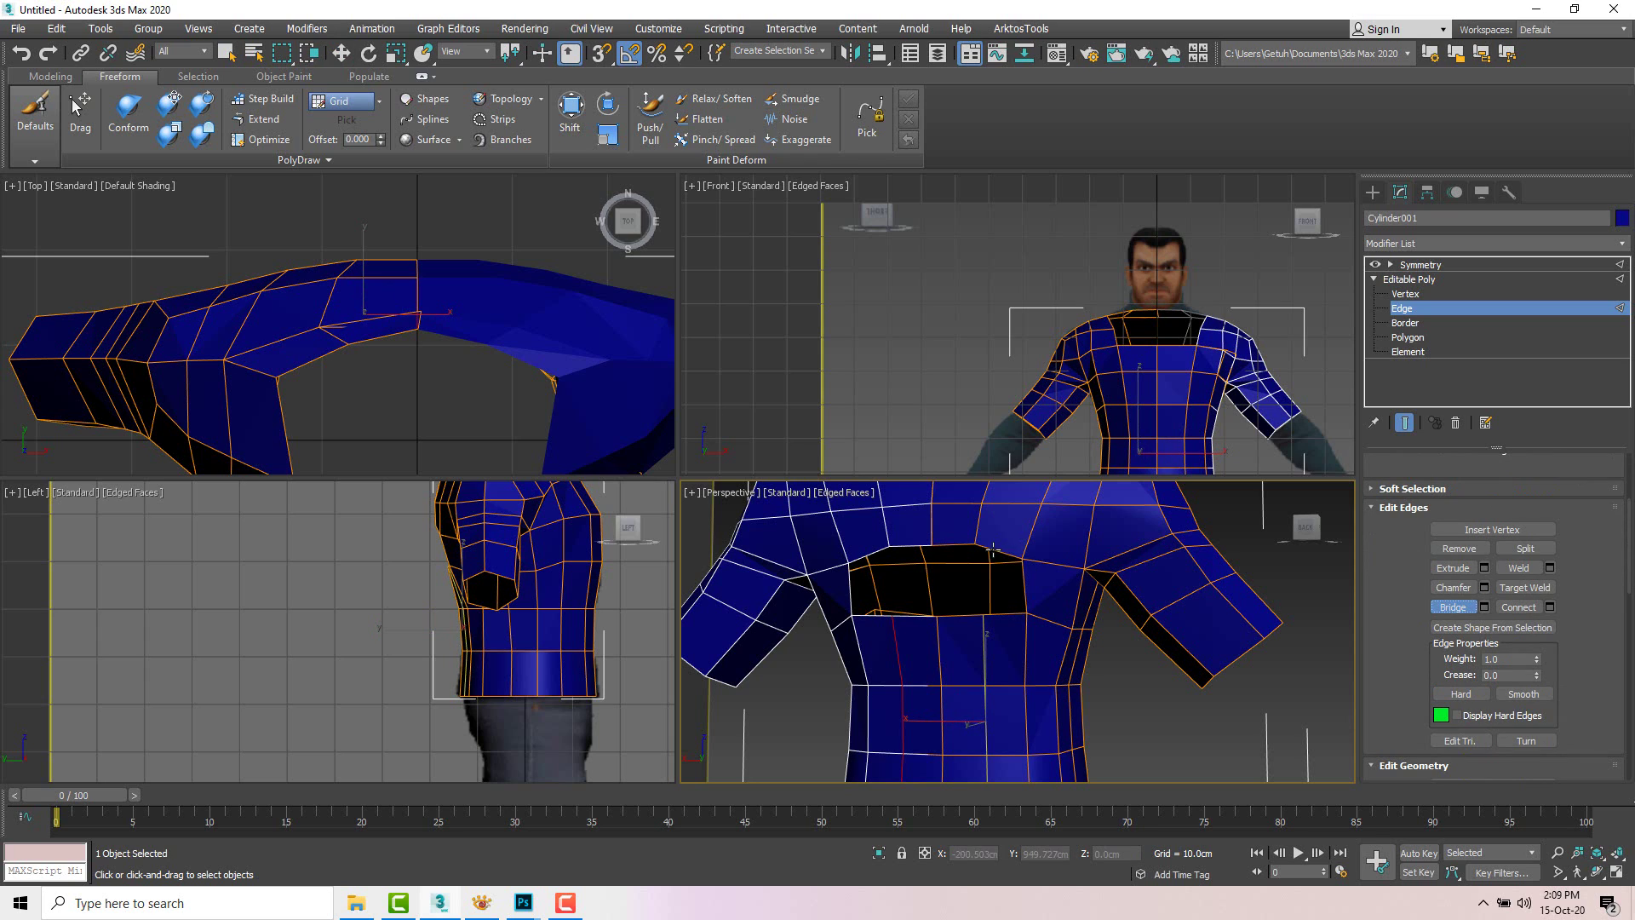
left_click(1003, 614)
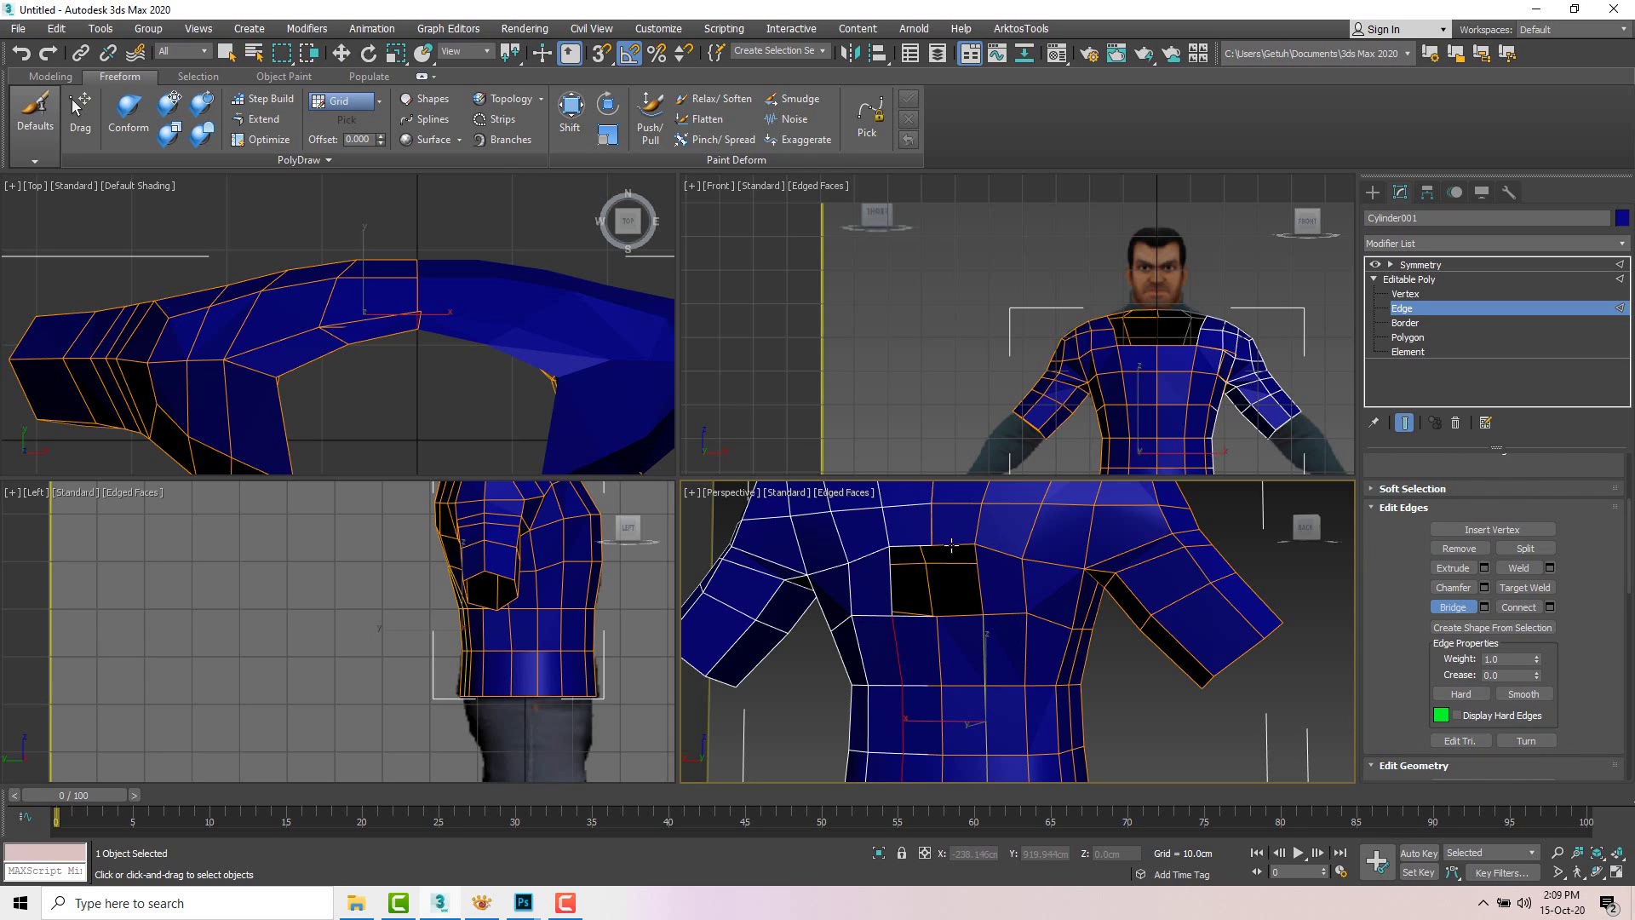
left_click(950, 615)
key("w")
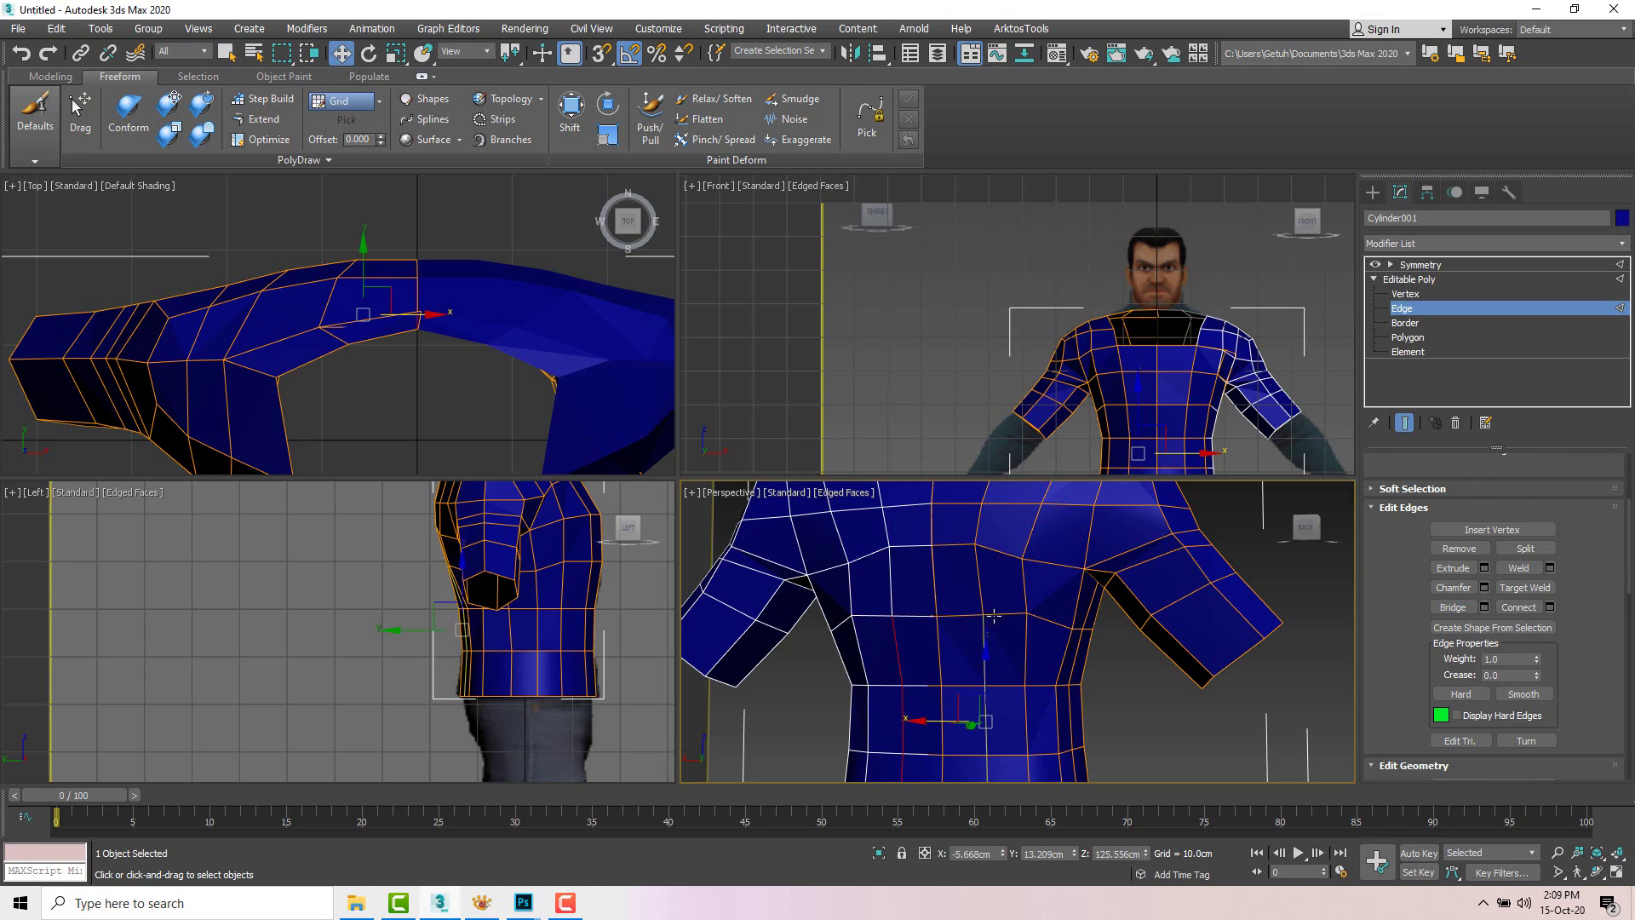
scroll(994, 615, "down", 5)
key("2")
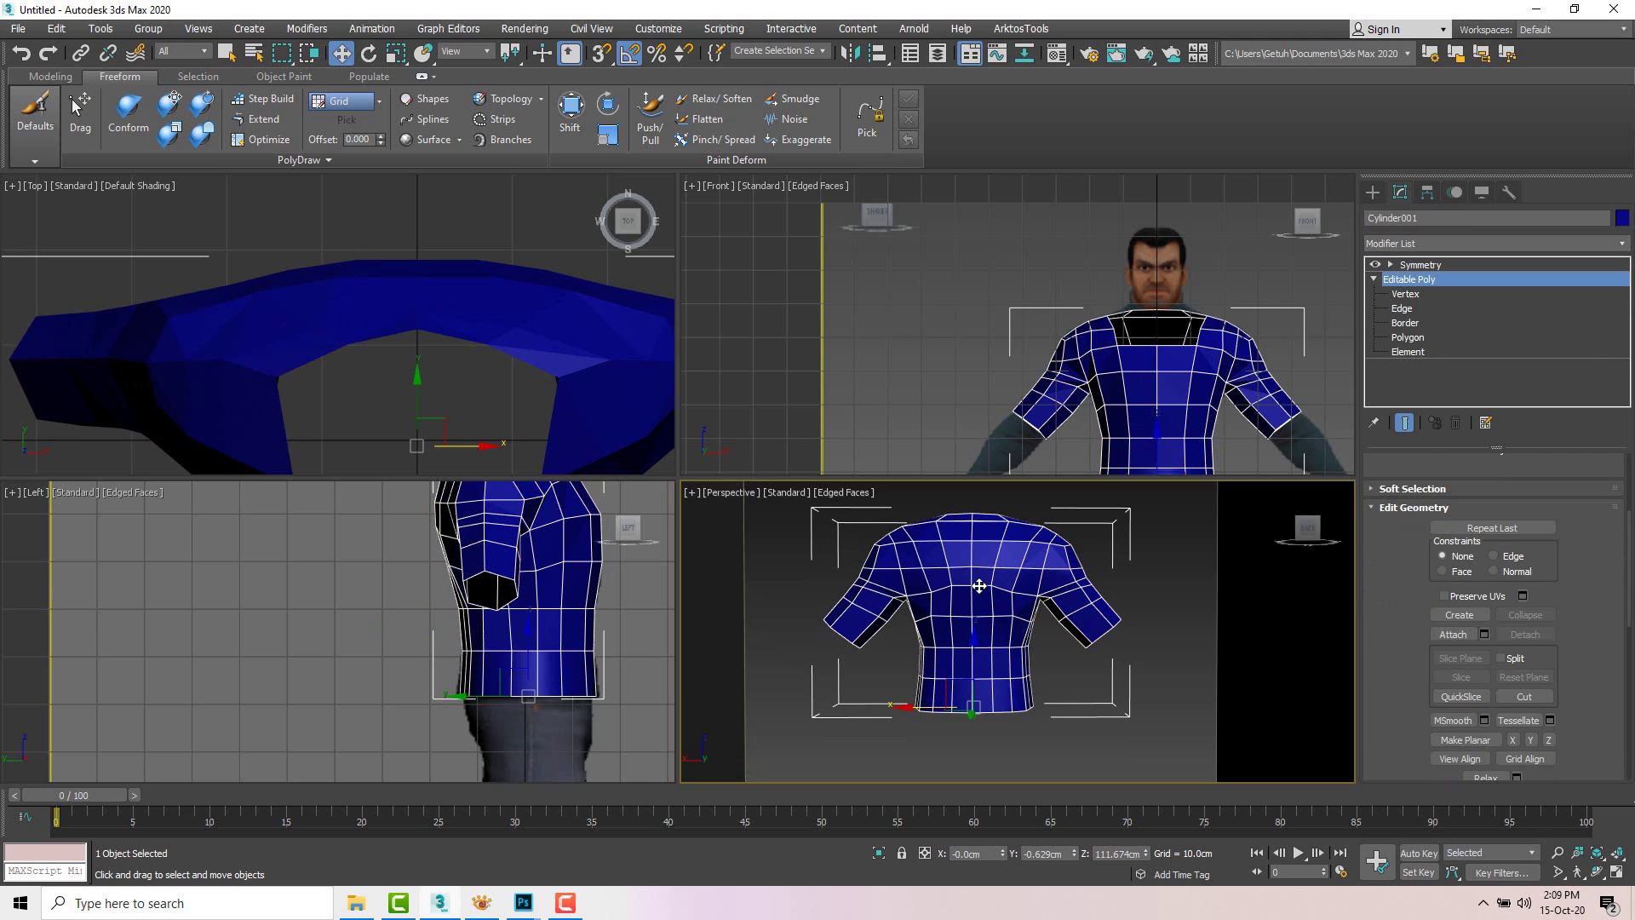
Step: Switch the torso to vertex editing and move the front armpit vertex about 0.5 cm forward
left_click(979, 585)
middle_click_drag(982, 588, 807, 609, "alt")
key("alt+w")
middle_click_drag(779, 525, 967, 529, "alt")
scroll(615, 396, "up", 3)
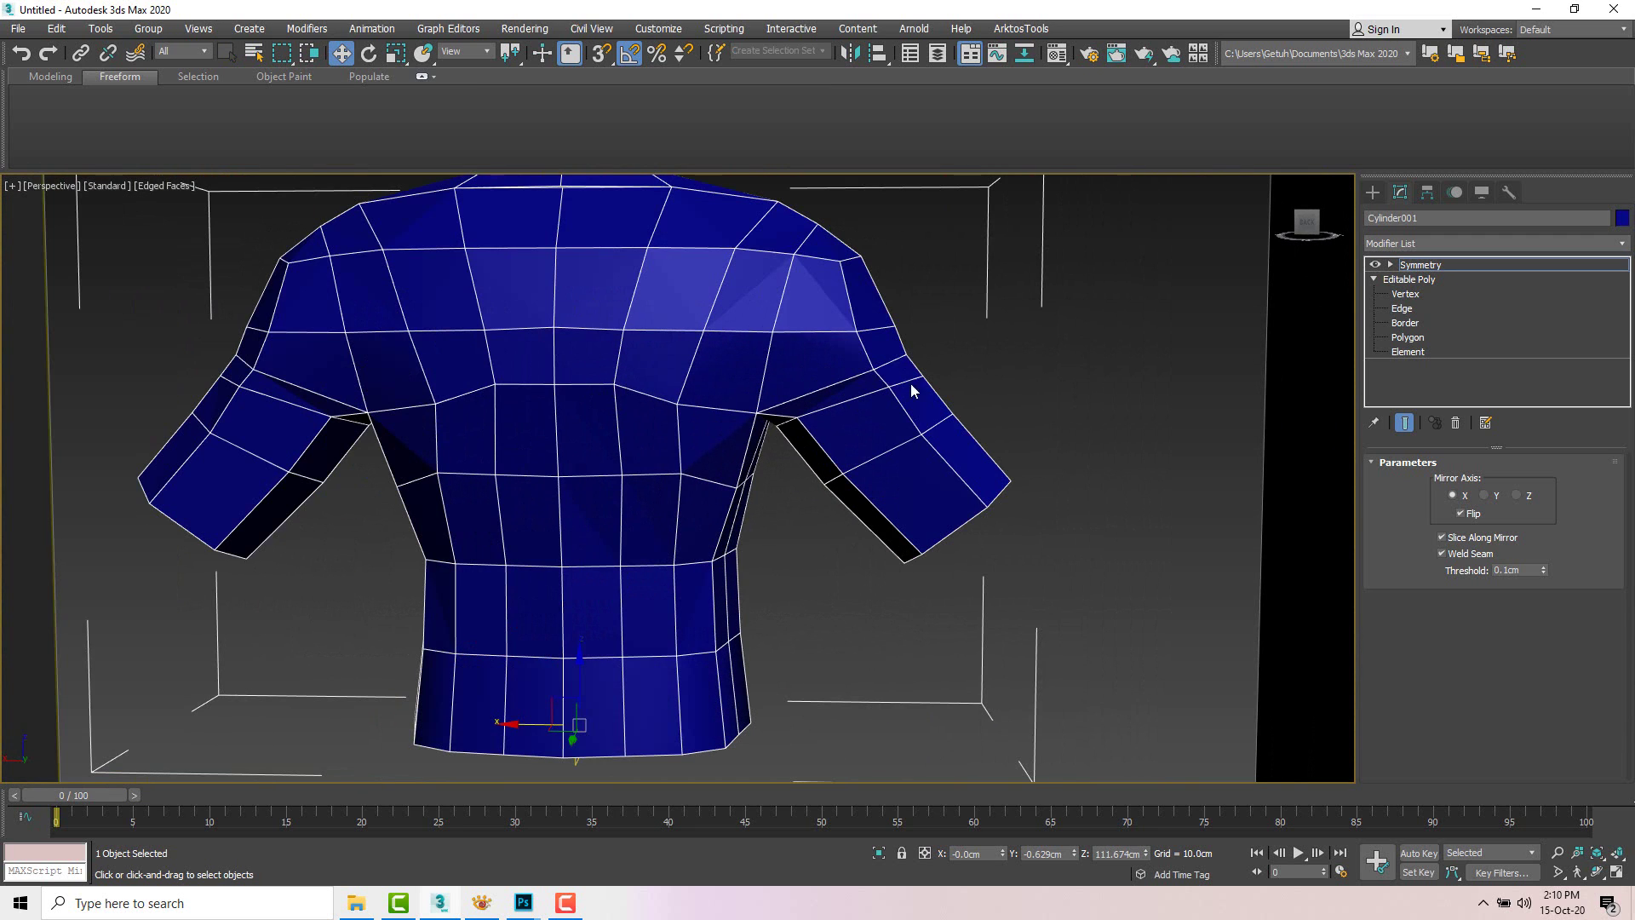
left_click(1405, 294)
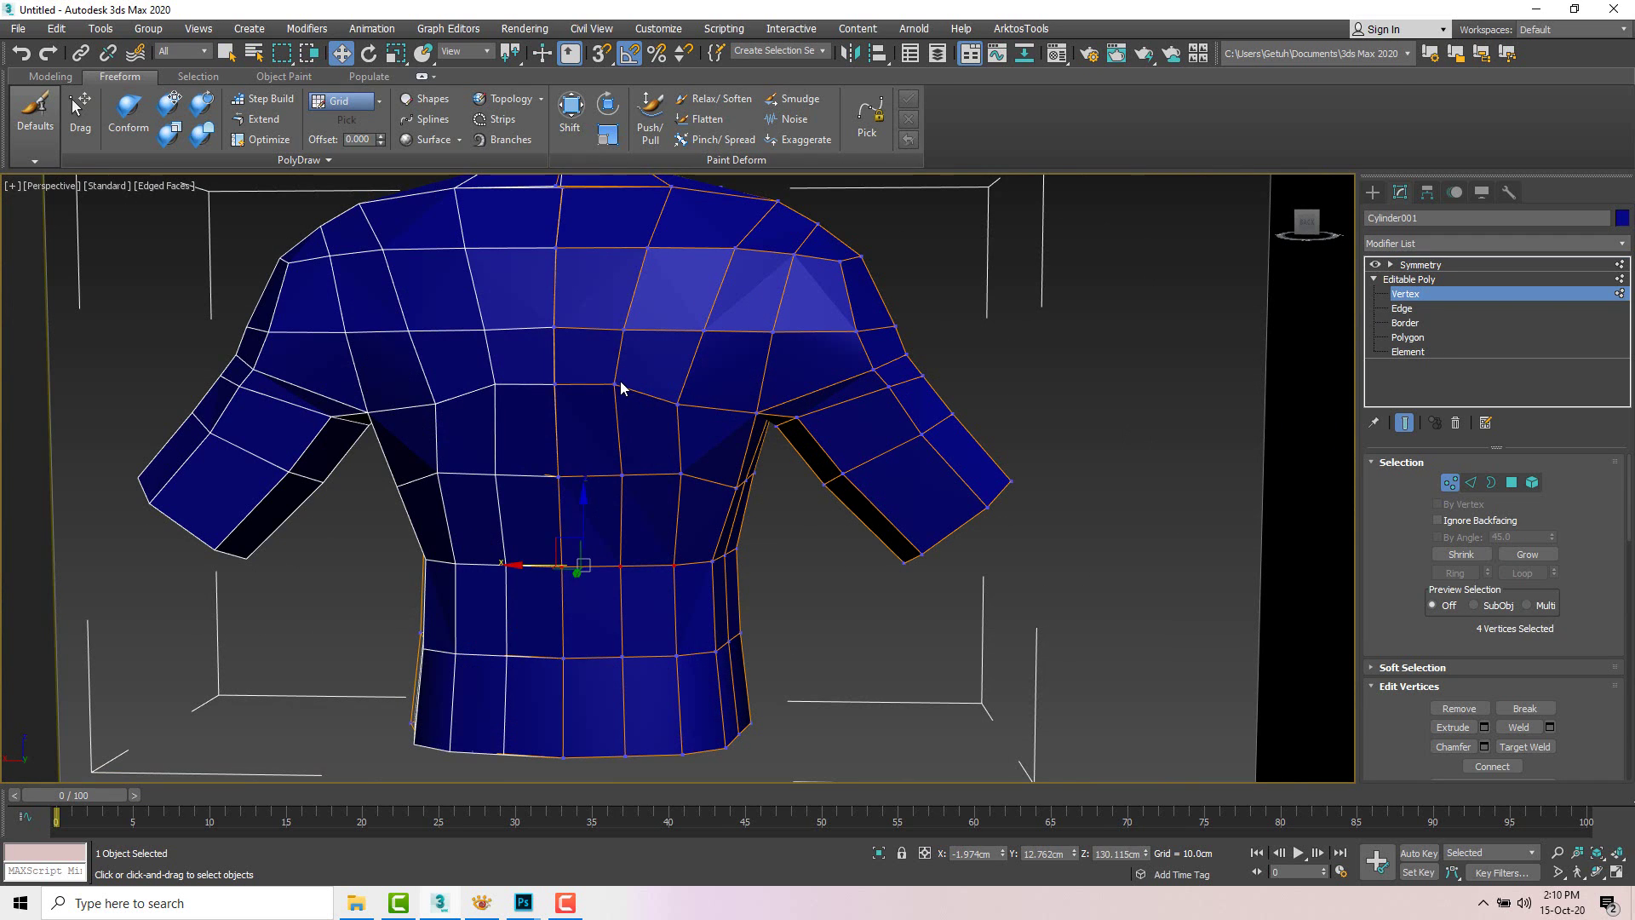
key("ctrl+a")
middle_click_drag(639, 405, 701, 434, "alt")
left_click(728, 436)
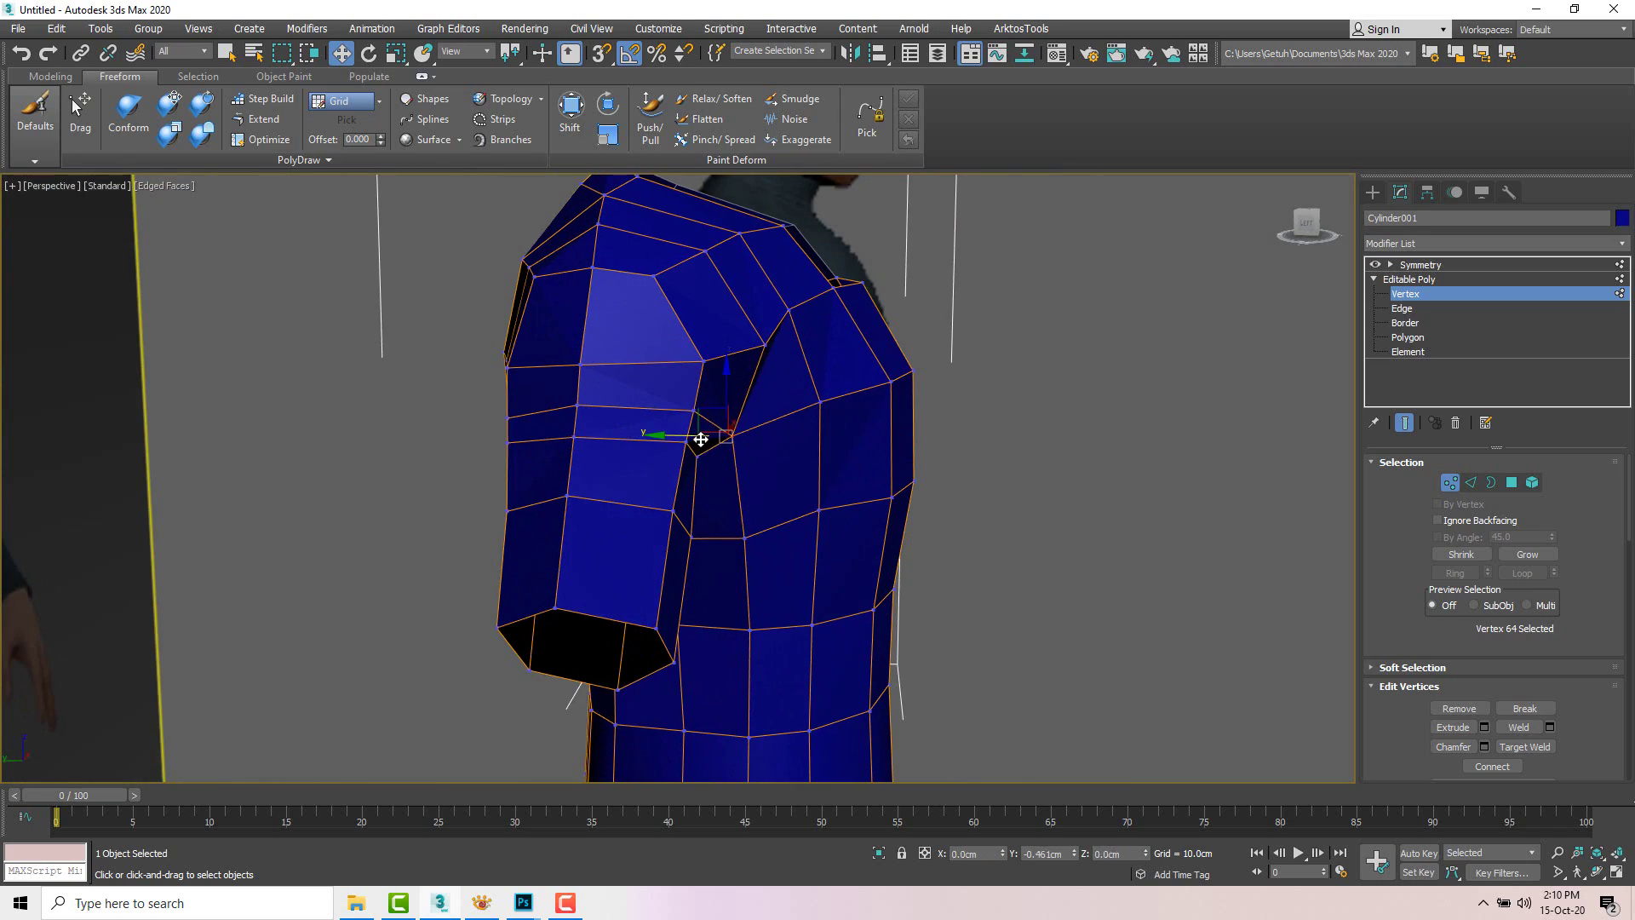
Step: Reposition the vertex under the armpit and the neighbouring front armpit vertex where the sleeve joins the torso
left_click(695, 456)
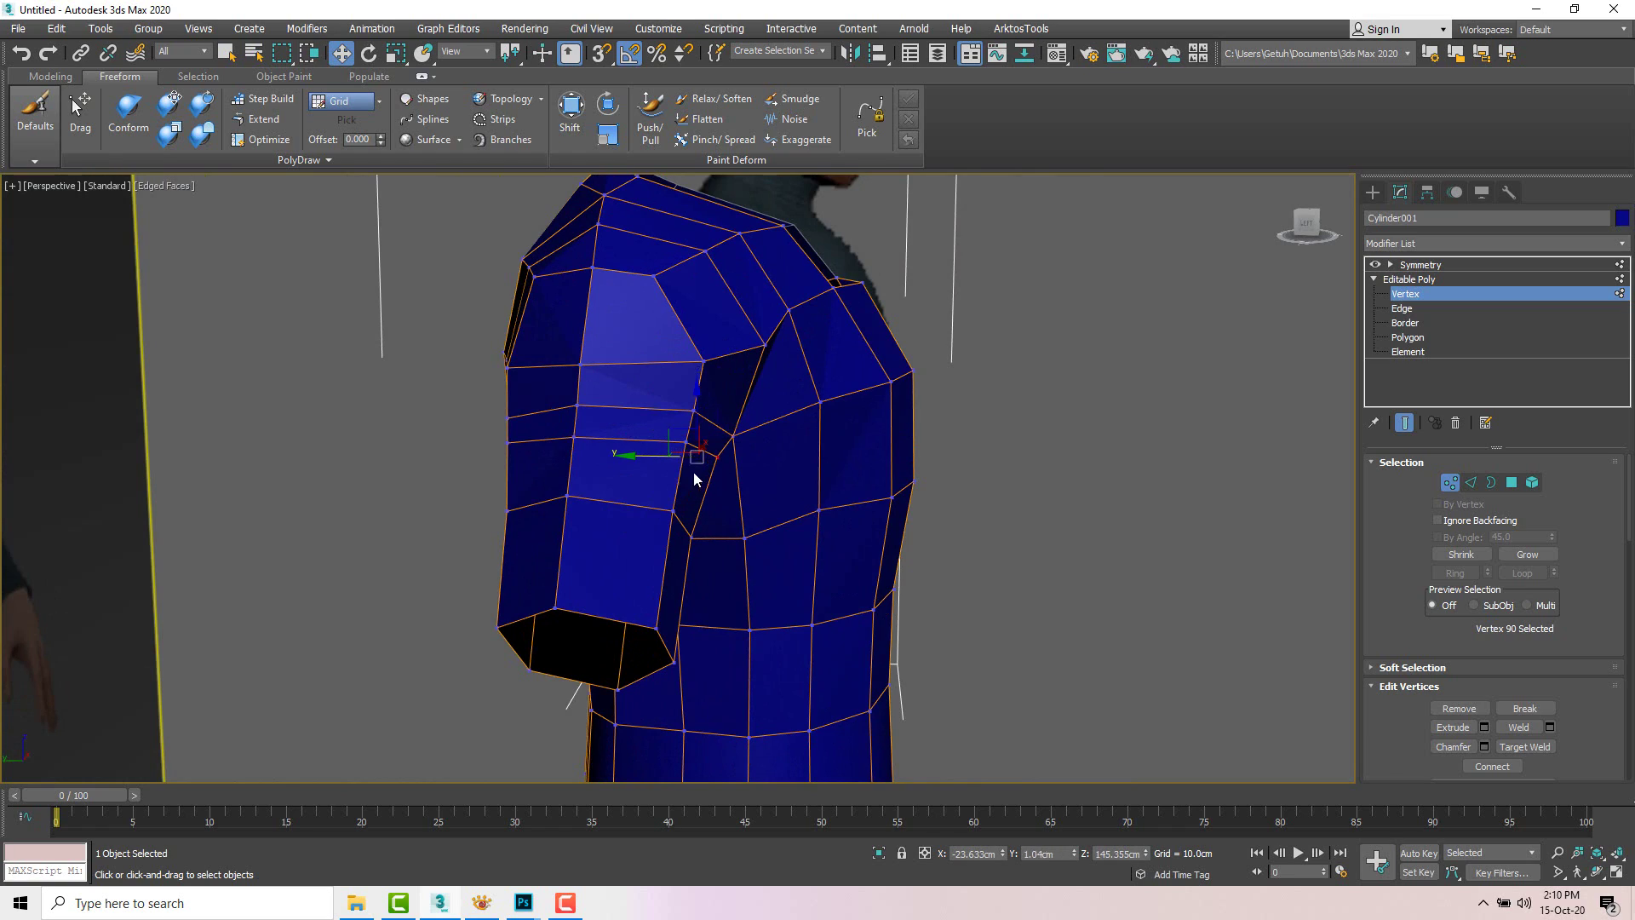
middle_click_drag(693, 472, 766, 417, "alt")
left_click_drag(754, 431, 785, 397)
middle_click_drag(785, 398, 953, 554, "alt")
Step: In a straight side view, shift the front shoulder vertex slightly backward and the upper front sleeve vertex slightly forward
left_click(1316, 231)
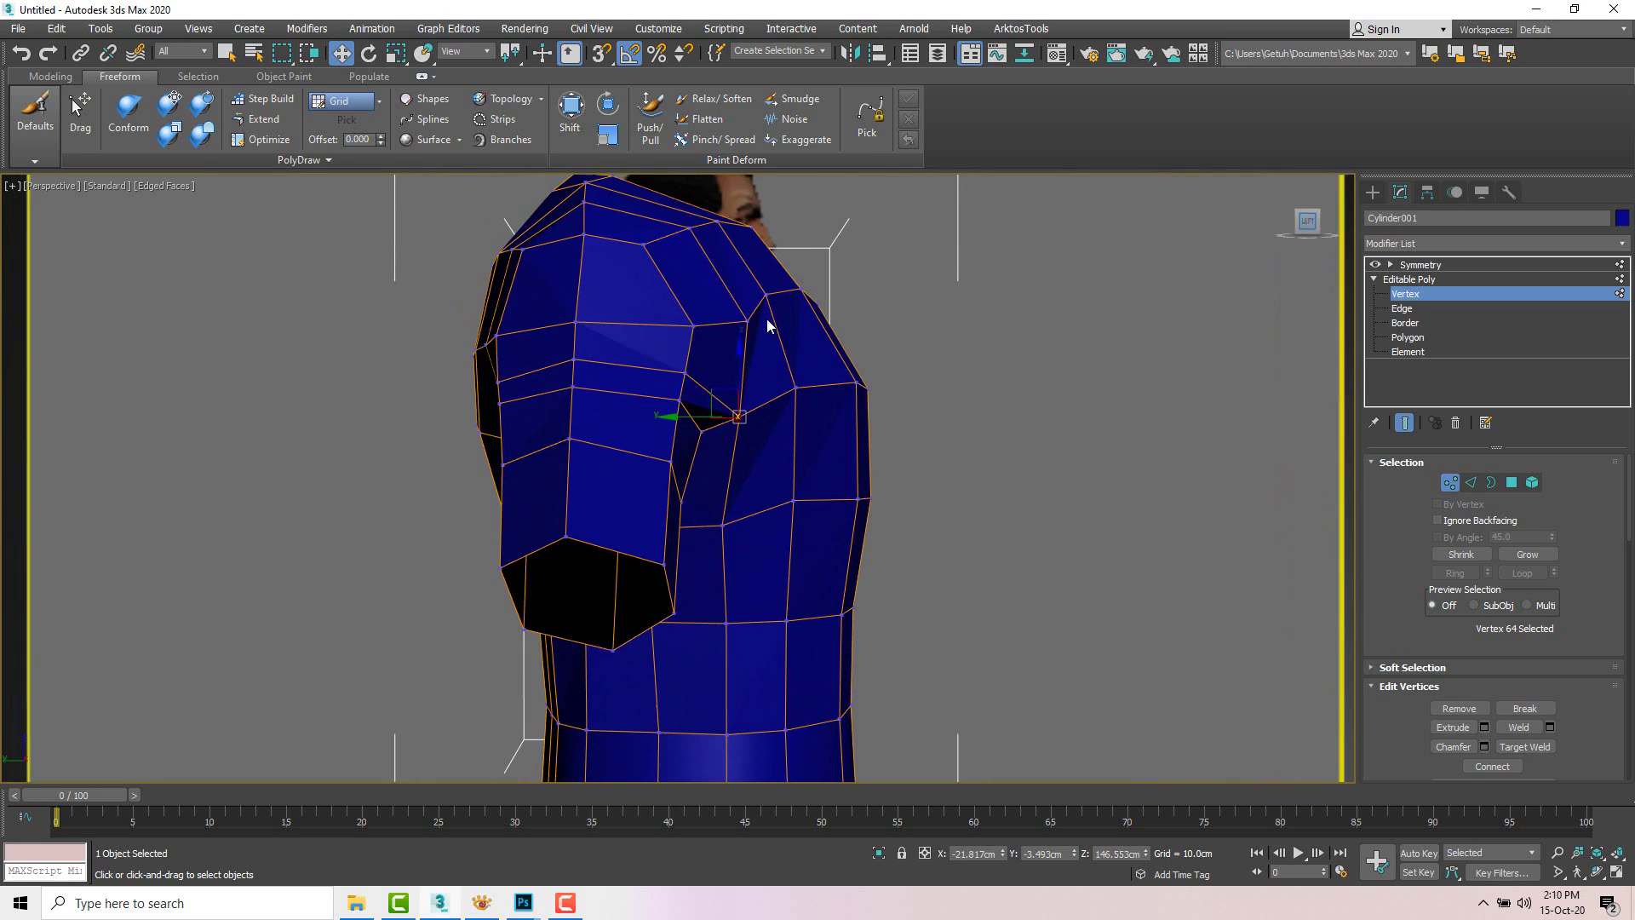
left_click(746, 321)
left_click_drag(701, 324, 690, 324)
left_click(693, 326)
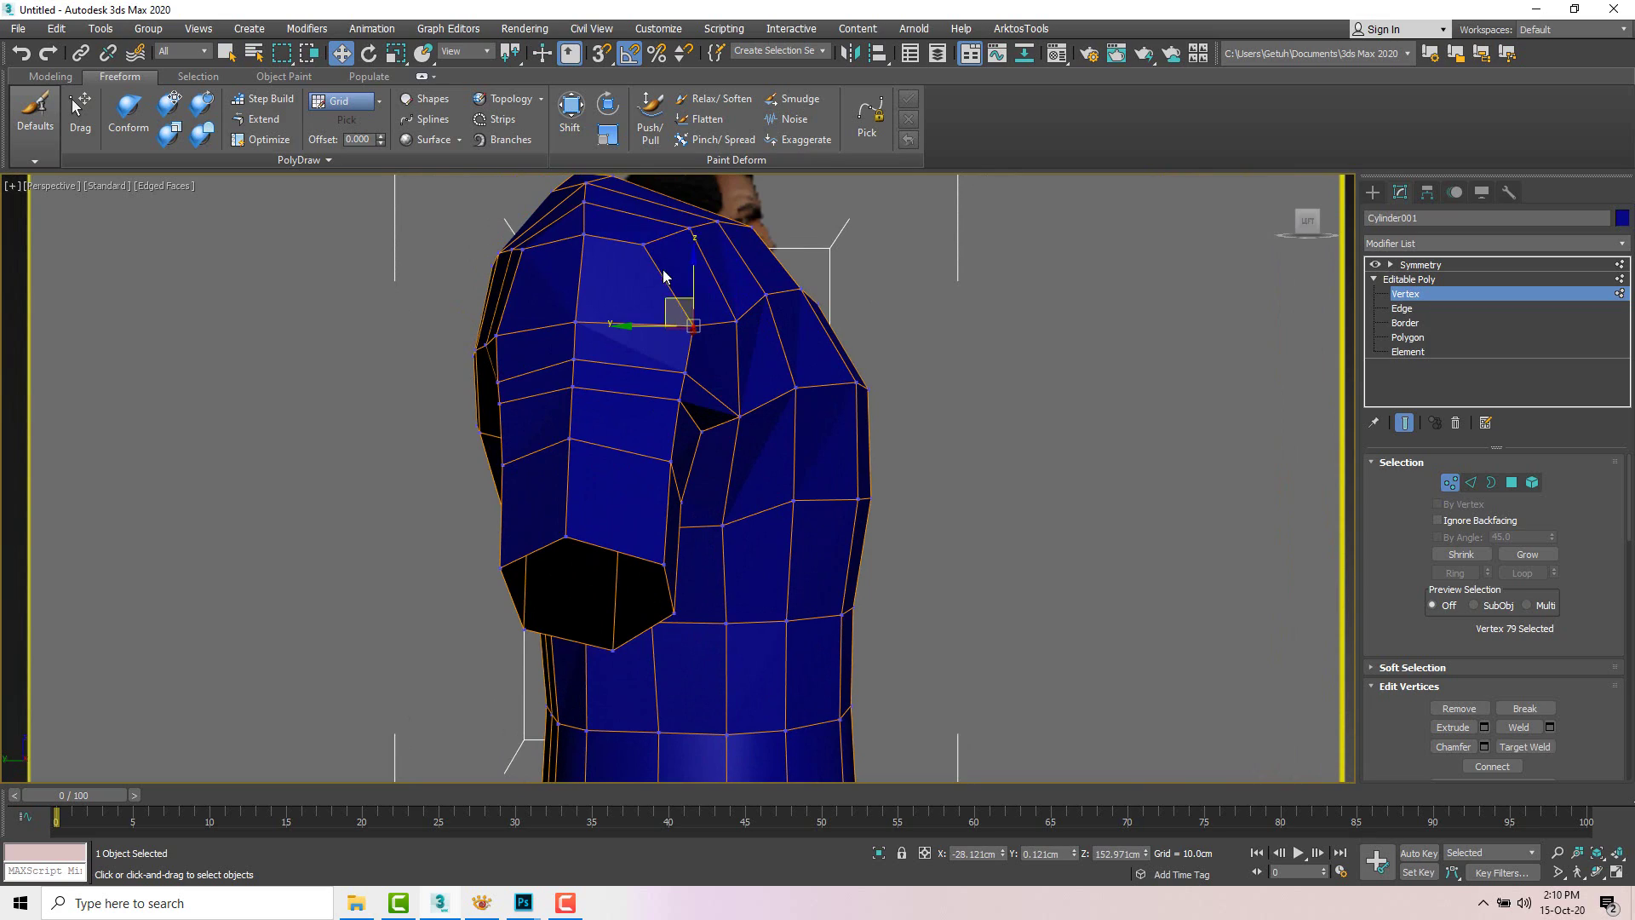
left_click(643, 244)
left_click_drag(608, 245, 623, 244)
mouse_move(719, 321)
middle_mouse_down("alt")
mouse_move(556, 311)
mouse_move(507, 222)
mouse_move(614, 273)
mouse_move(707, 349)
middle_mouse_up("alt")
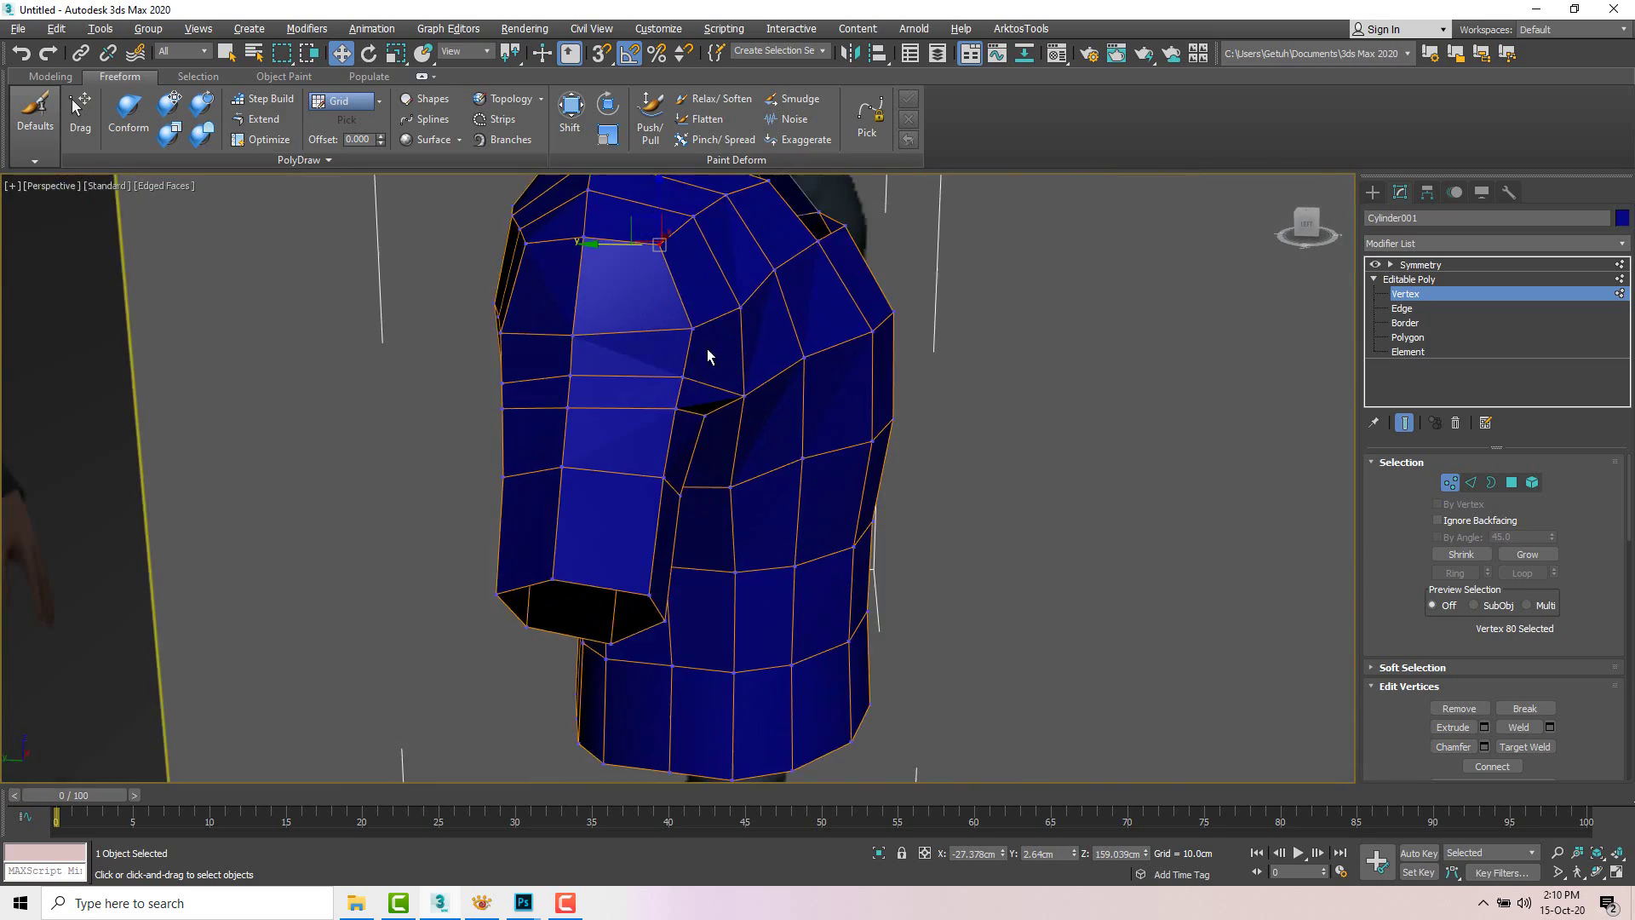
Step: Select the six-edge open border at the end of the sleeve and scale it to fit the reference arm
scroll(709, 351, "down", 6)
middle_click_drag(867, 418, 739, 399, "alt")
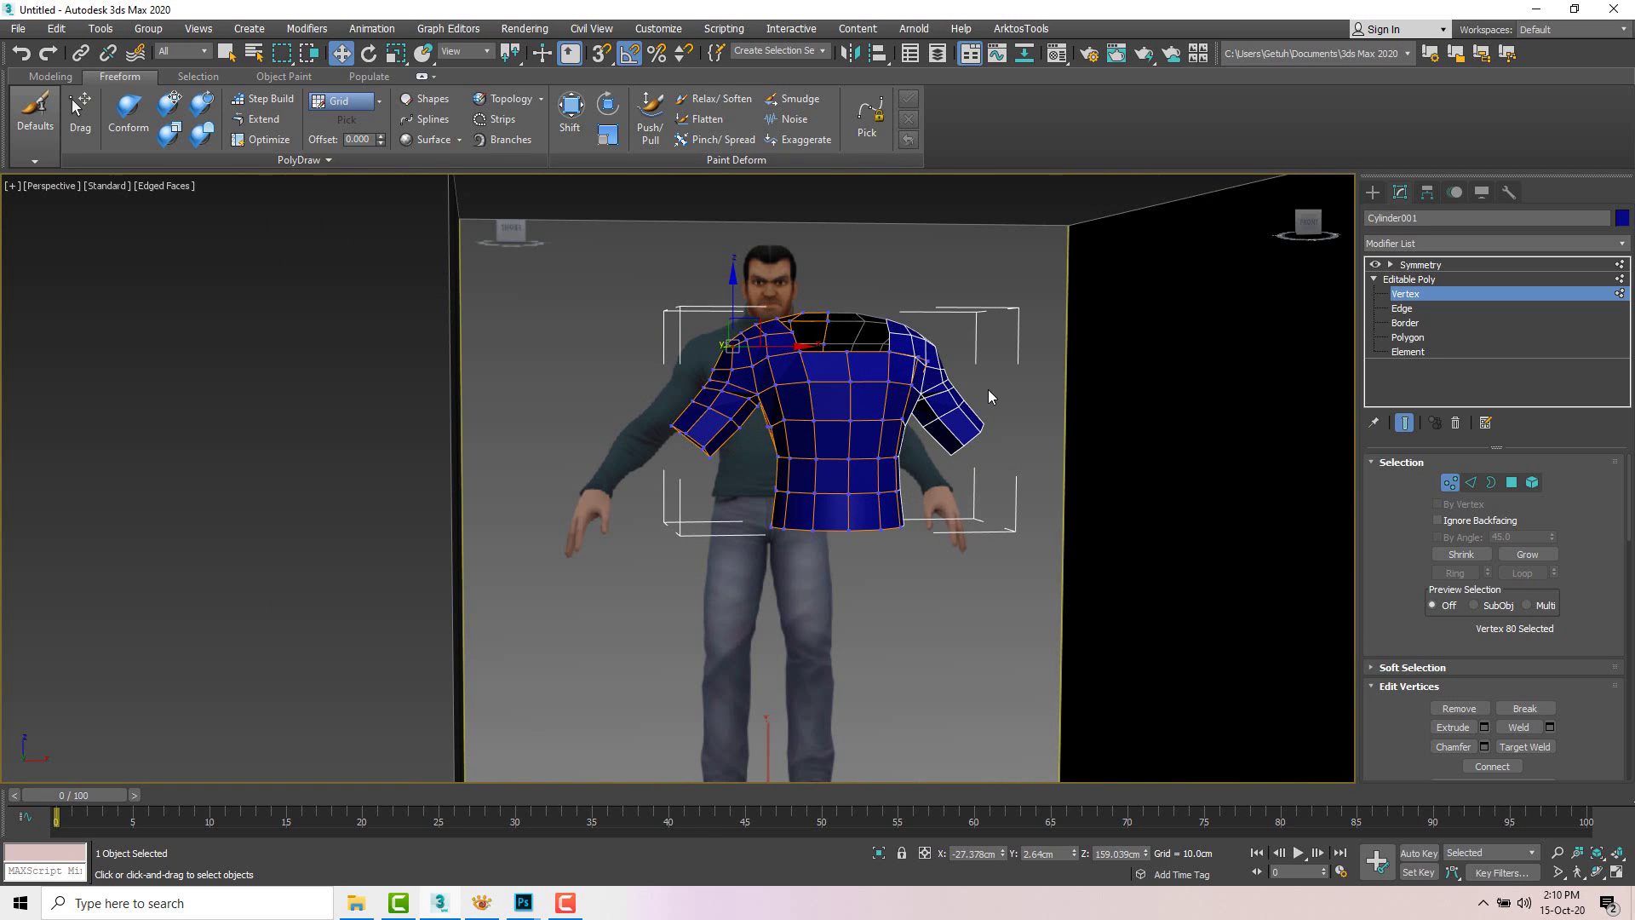
key("alt+w")
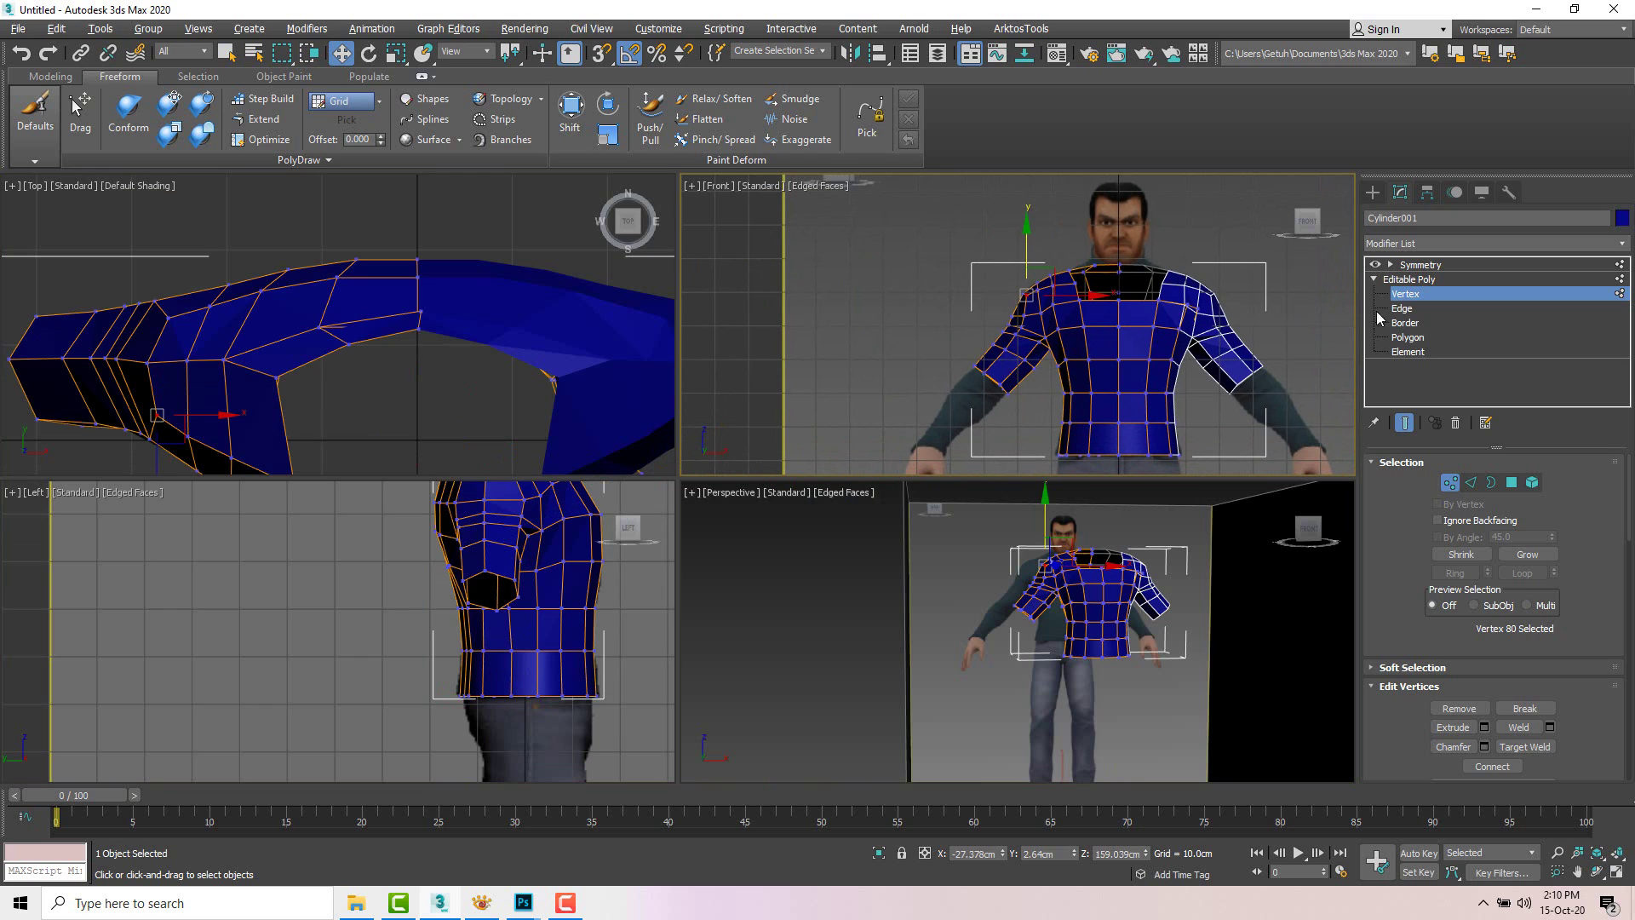
scroll(1116, 601, "up", 4)
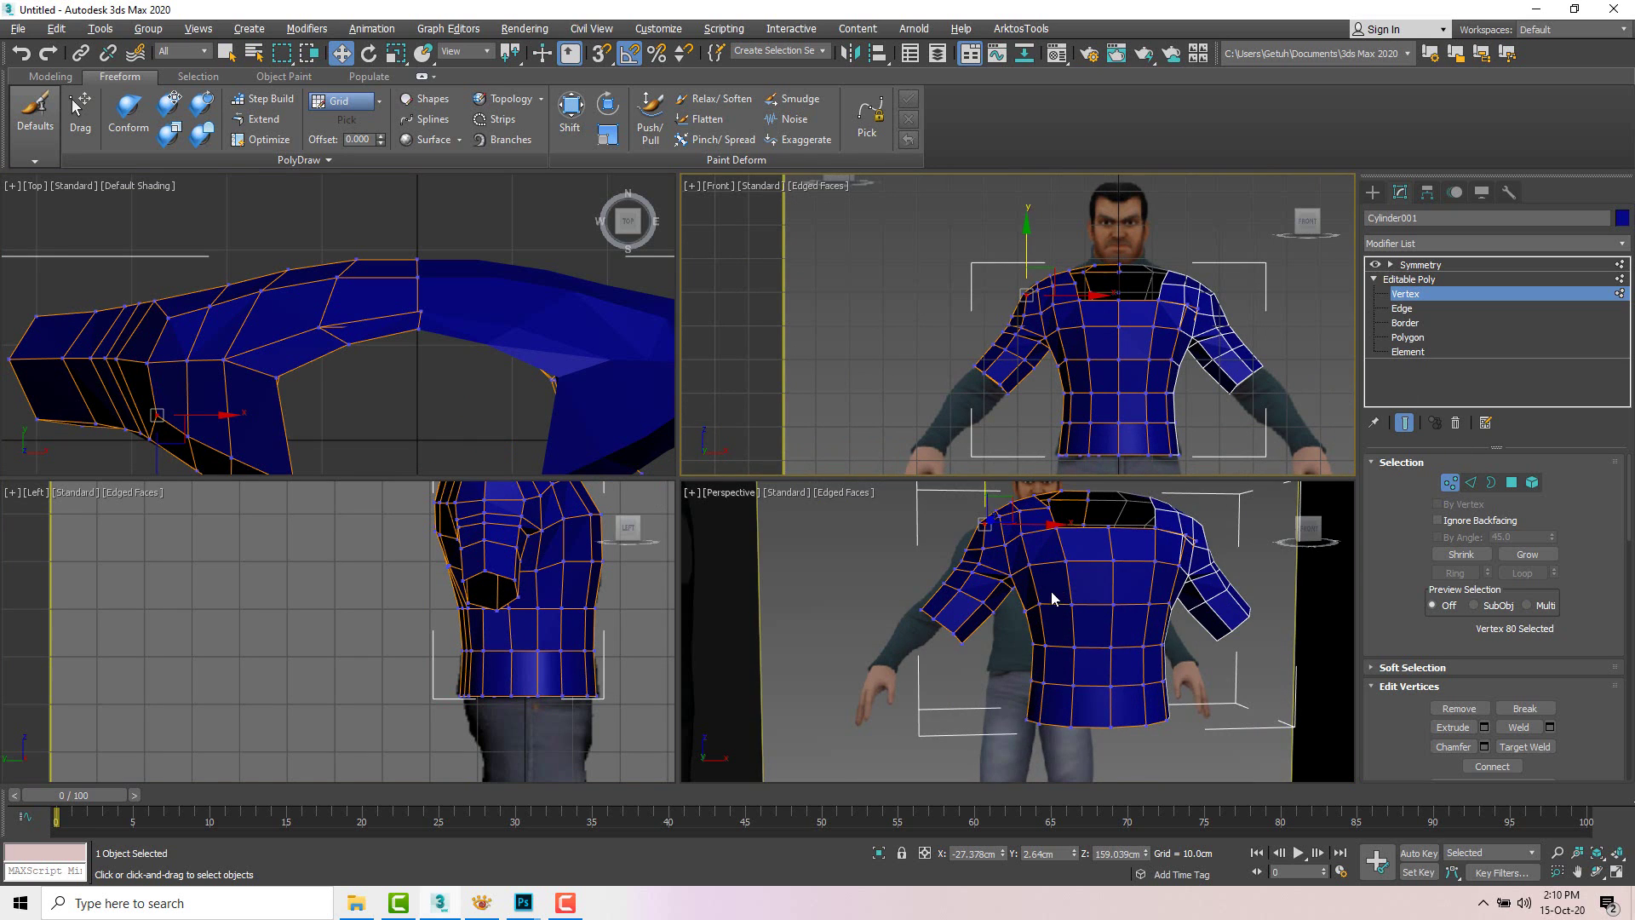
middle_click_drag(1089, 600, 1055, 621)
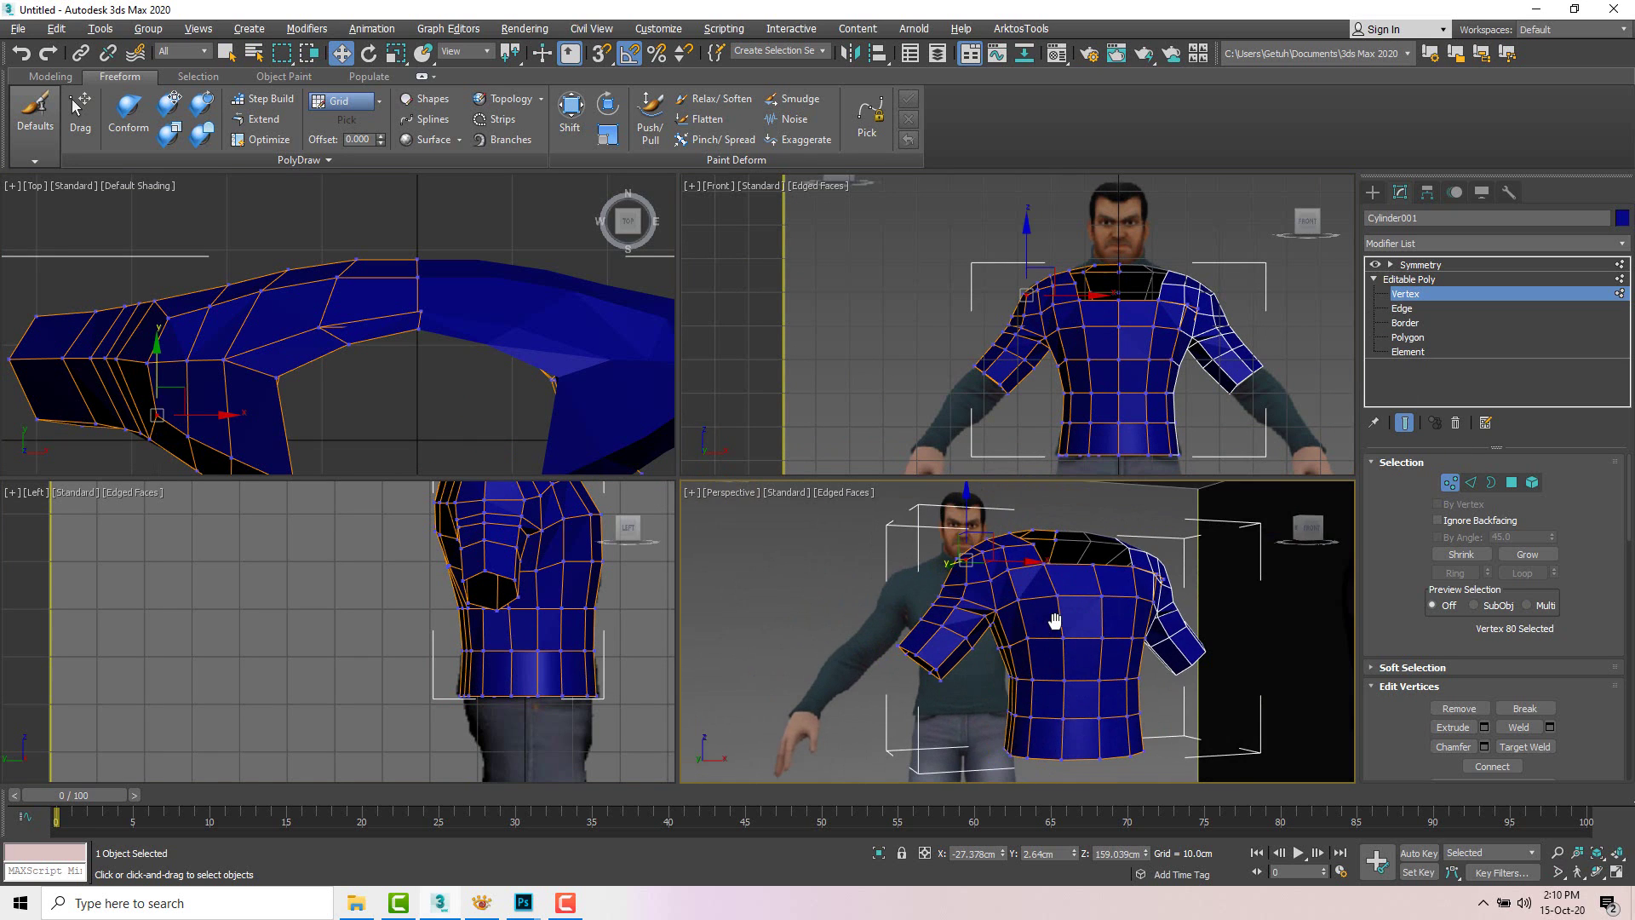
left_click(1491, 483)
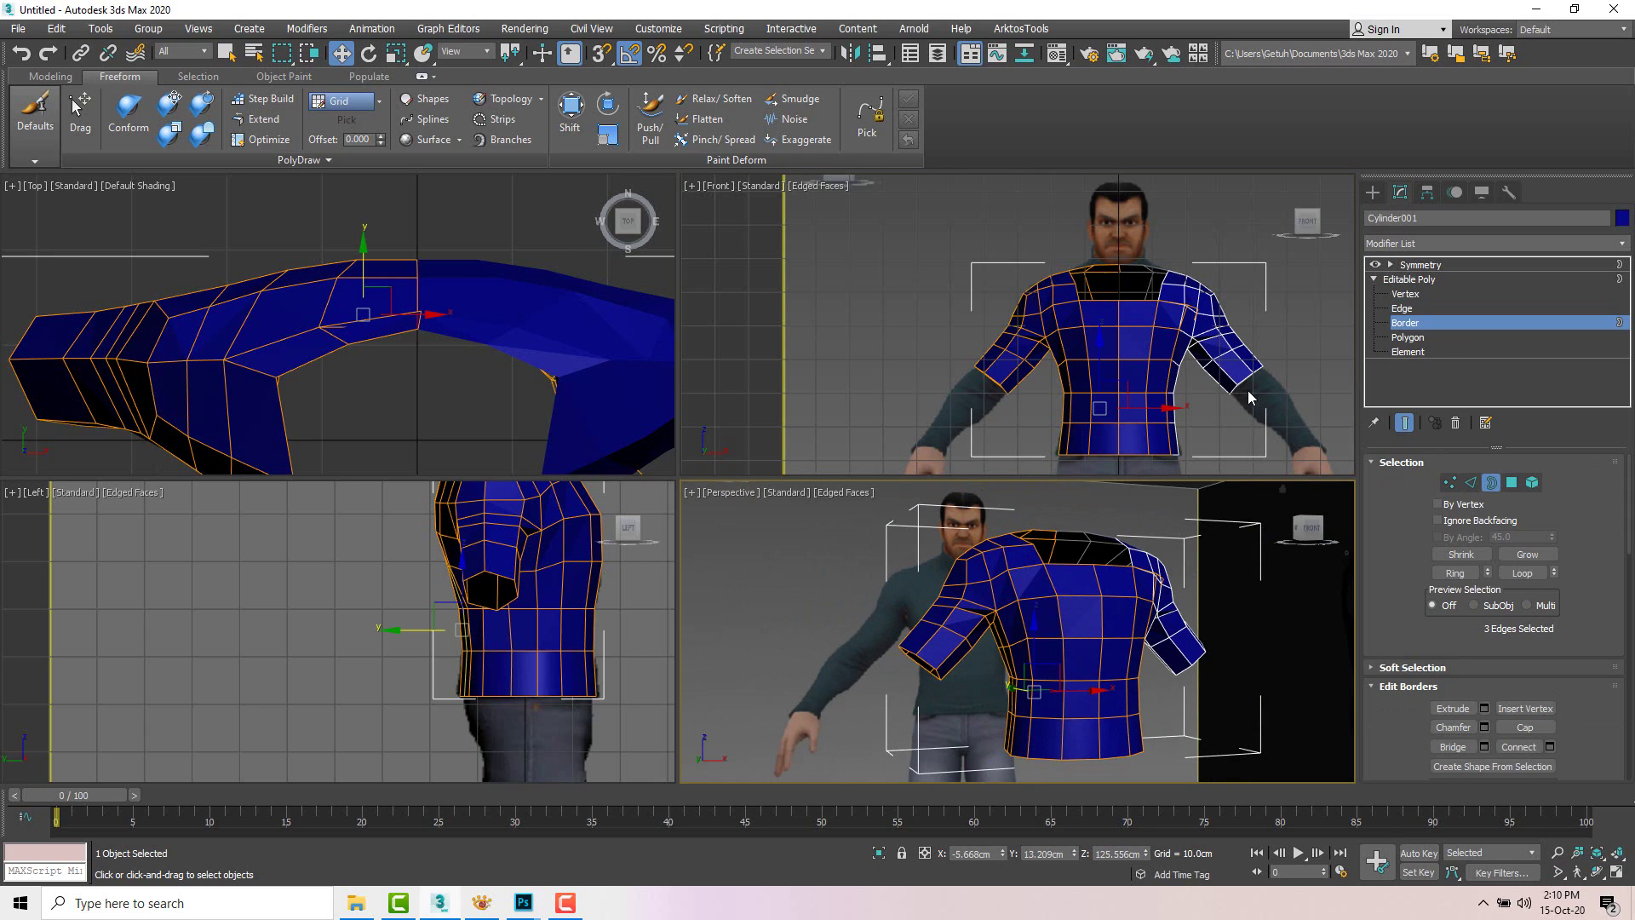
scroll(979, 388, "up", 2)
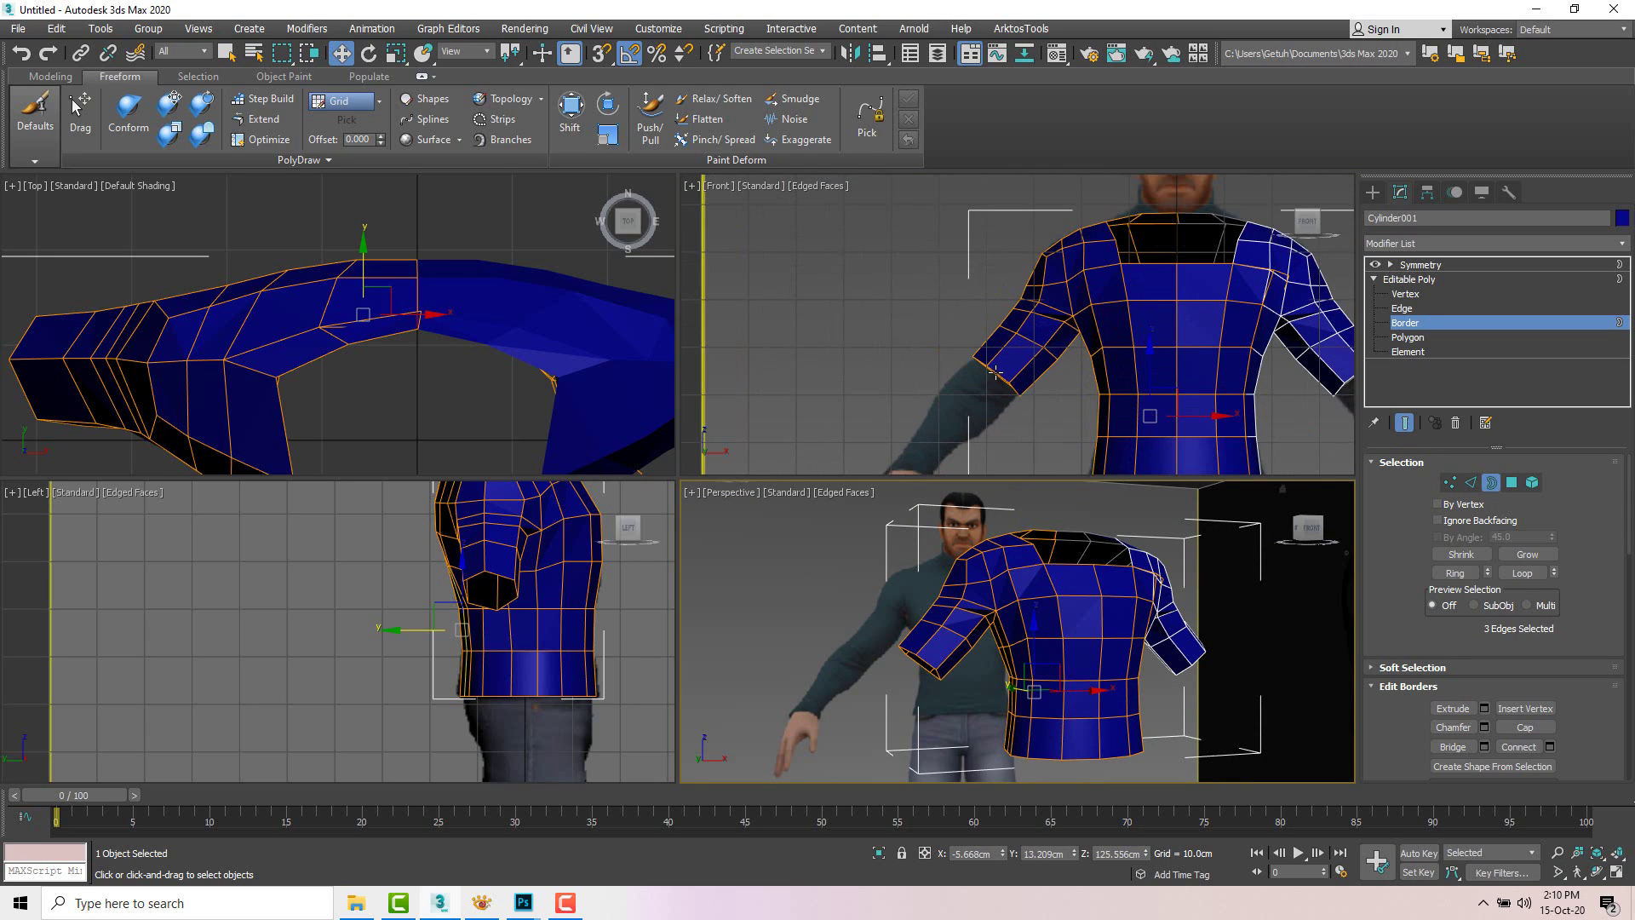
left_click(985, 384, "ctrl")
scroll(988, 374, "up", 3)
key("r")
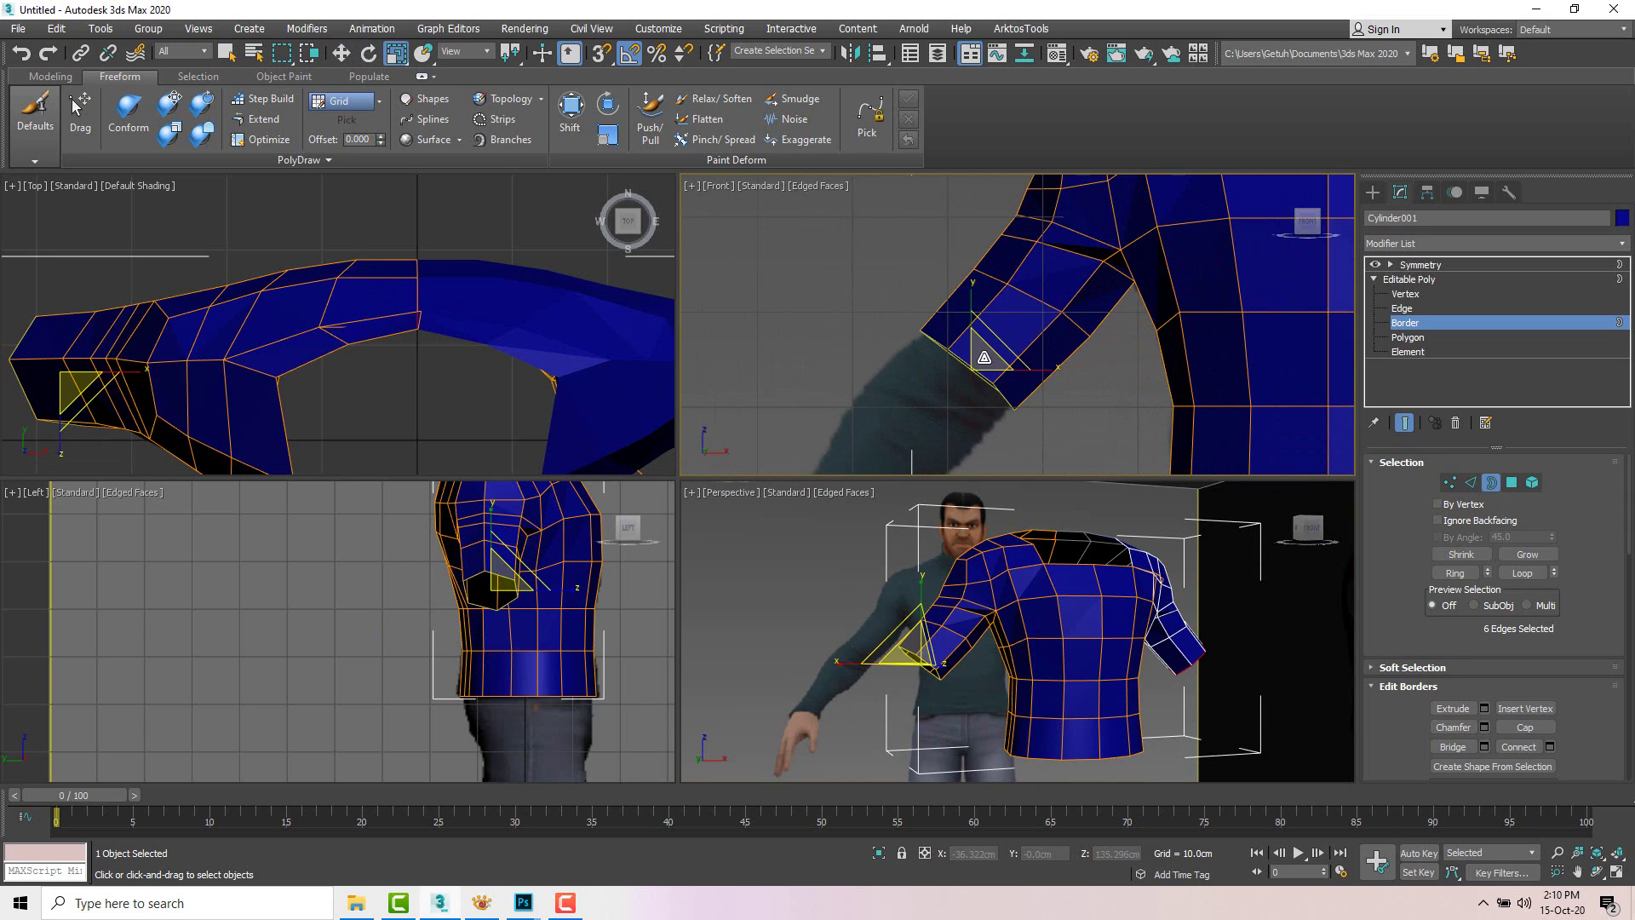
mouse_move(993, 361)
left_mouse_down()
mouse_move(991, 338)
mouse_move(978, 354)
left_mouse_up()
Step: Extend the sleeve's end border with another short segment down the reference arm at the elbow
scroll(971, 411, "down", 2)
key("w")
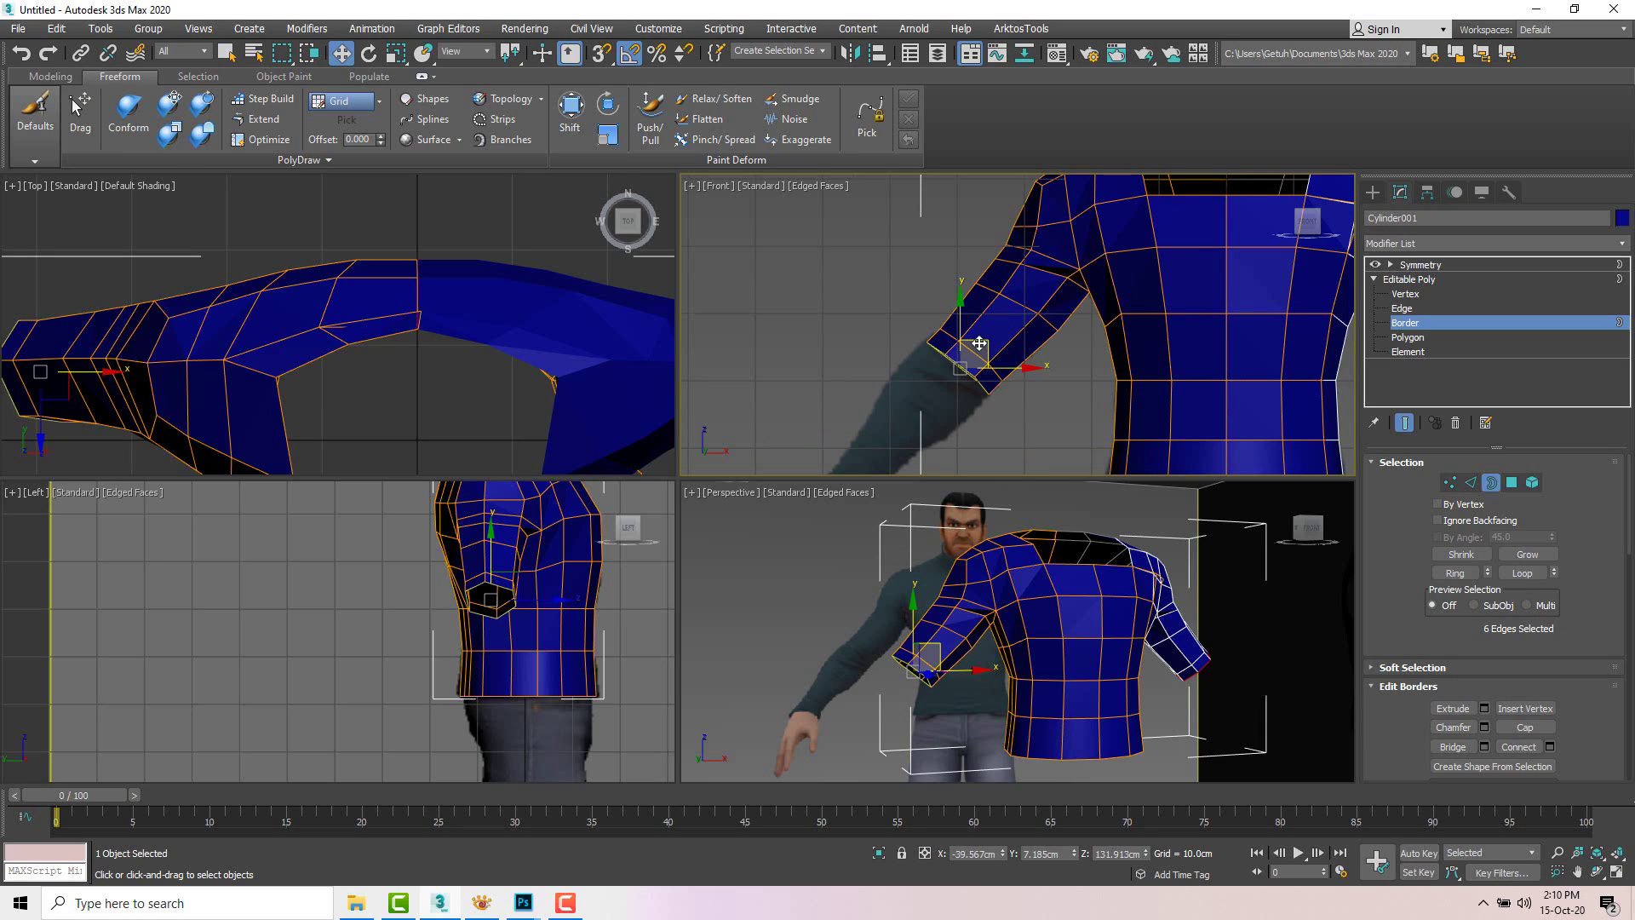
left_click_drag(981, 342, 950, 369)
key("e")
key("r")
mouse_move(1013, 647)
middle_mouse_down("alt")
mouse_move(1040, 676)
mouse_move(1088, 676)
mouse_move(1159, 643)
mouse_move(1056, 679)
mouse_move(1002, 665)
middle_mouse_up("alt")
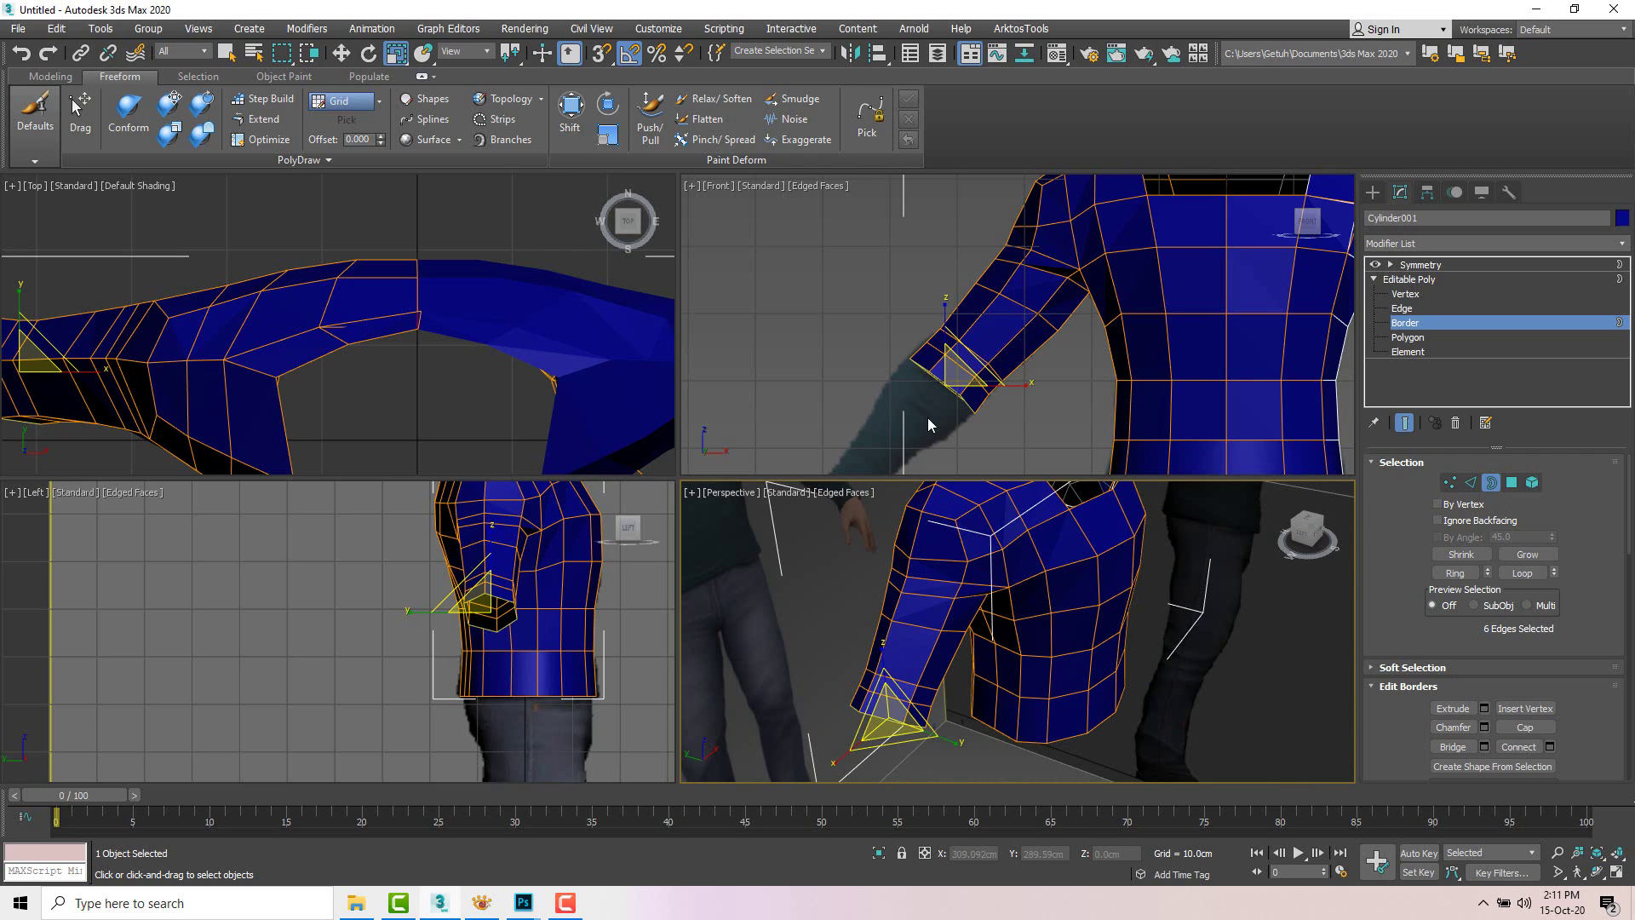
Step: Extend the sleeve's end border down the forearm to just above the wrist and scale it to 87%
scroll(929, 424, "down", 3)
key("w")
left_click_drag(974, 315, 910, 400)
key("e")
key("r")
scroll(931, 396, "up", 2)
scroll(941, 355, "down", 2)
key("w")
key("e")
key("r")
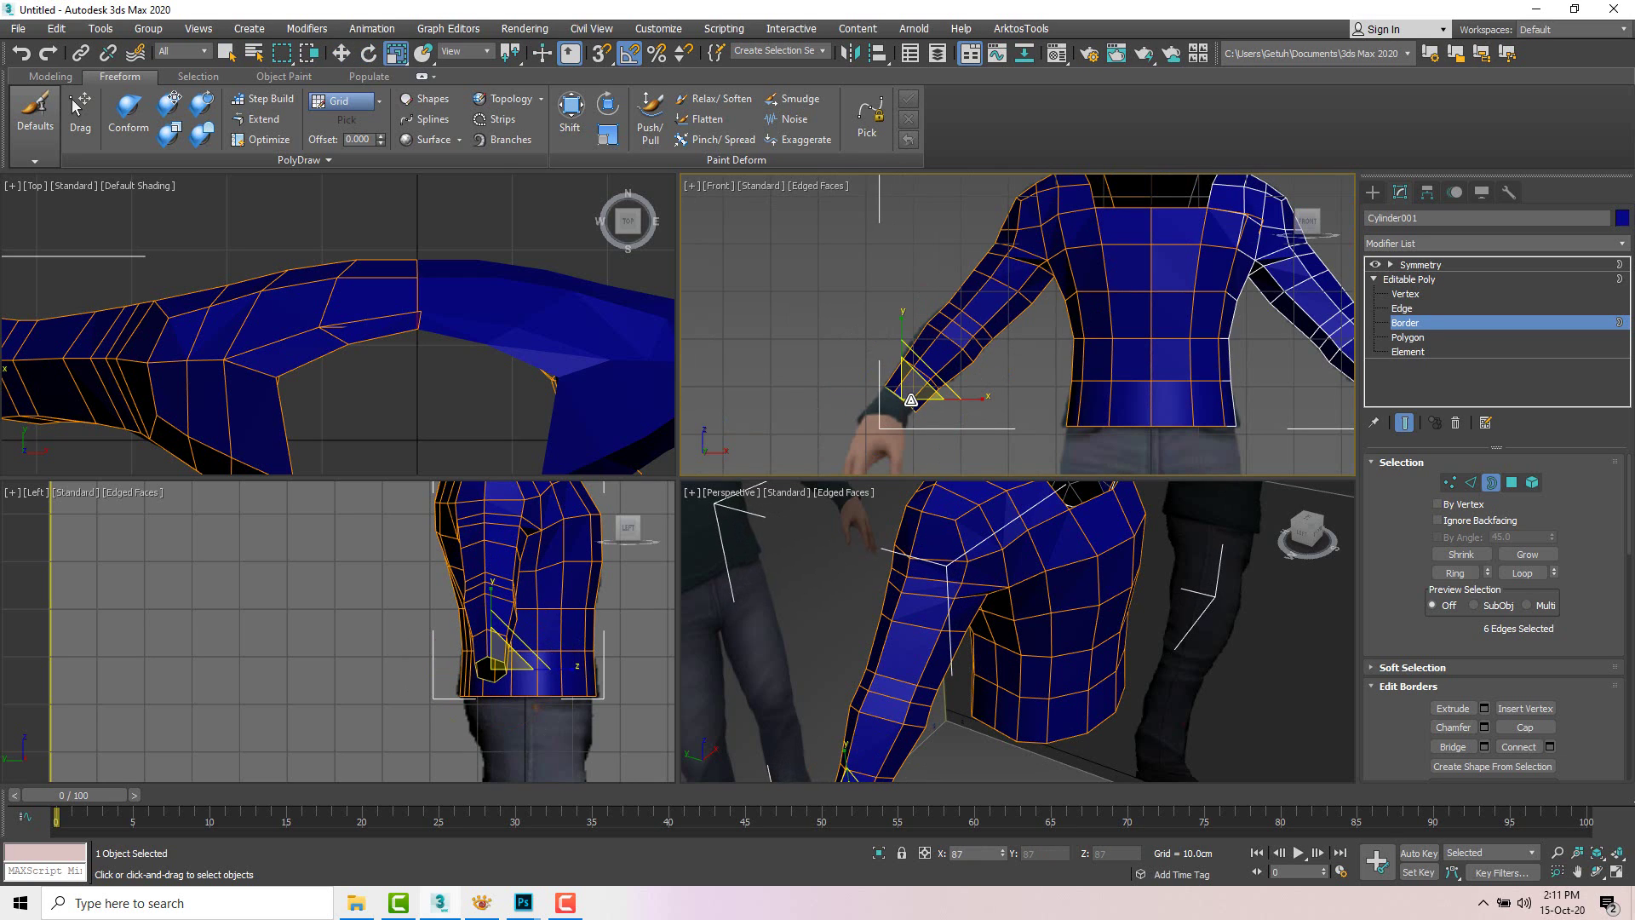
Step: Extend the sleeve's end border with one short cuff segment down to the wrist
middle_click_drag(503, 635, 499, 635)
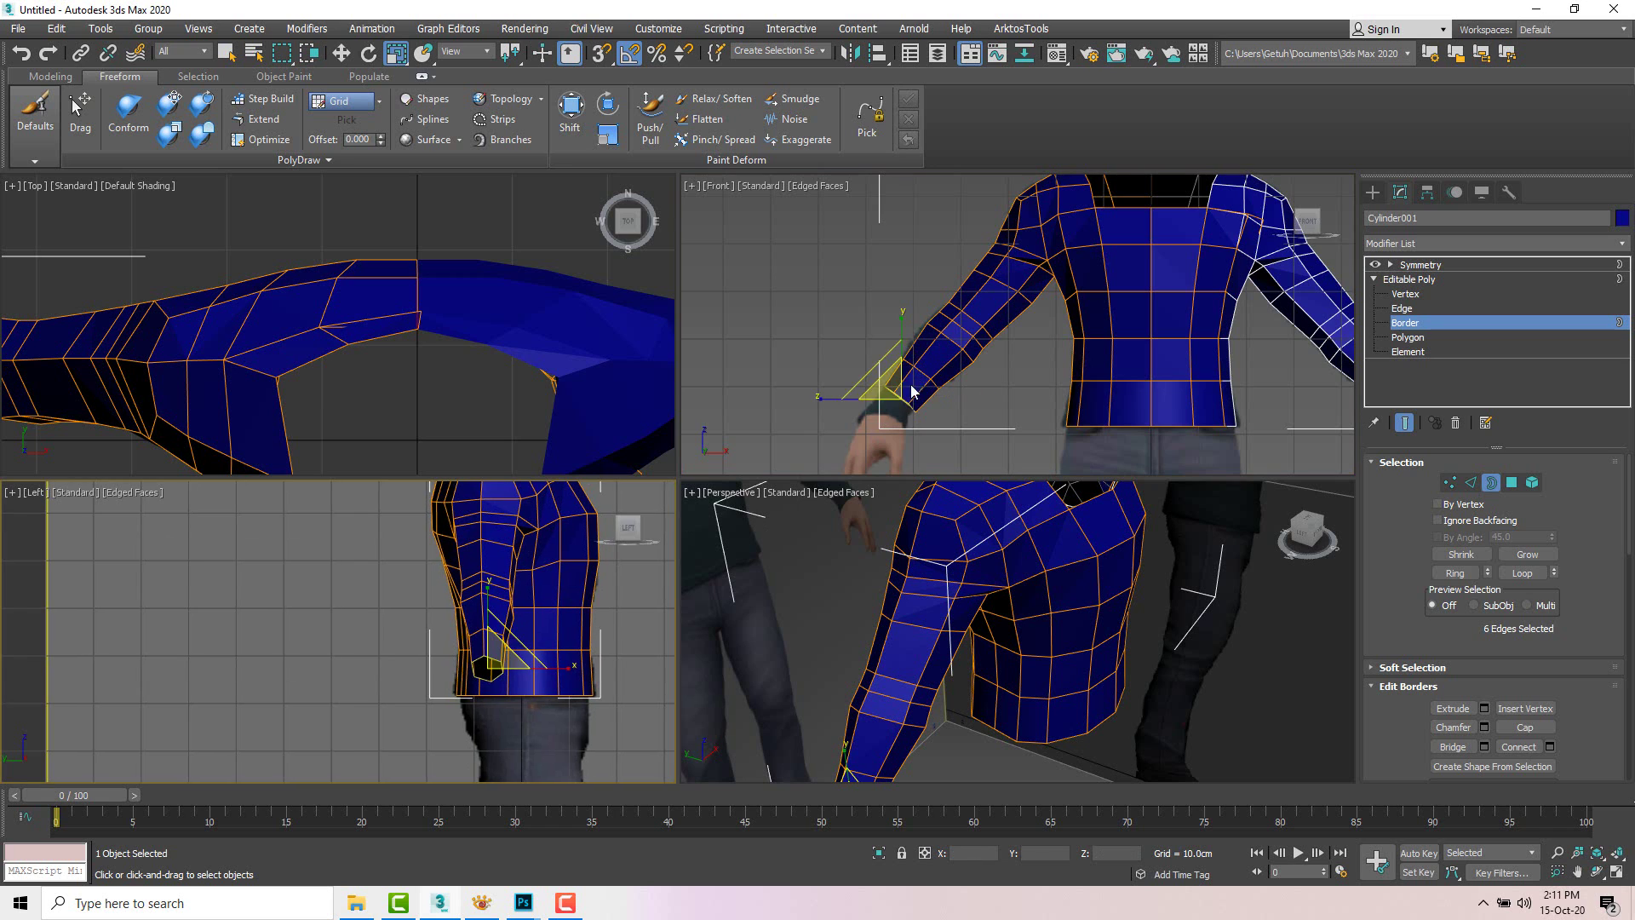
scroll(956, 277, "down", 3)
scroll(949, 336, "up", 3)
key("w")
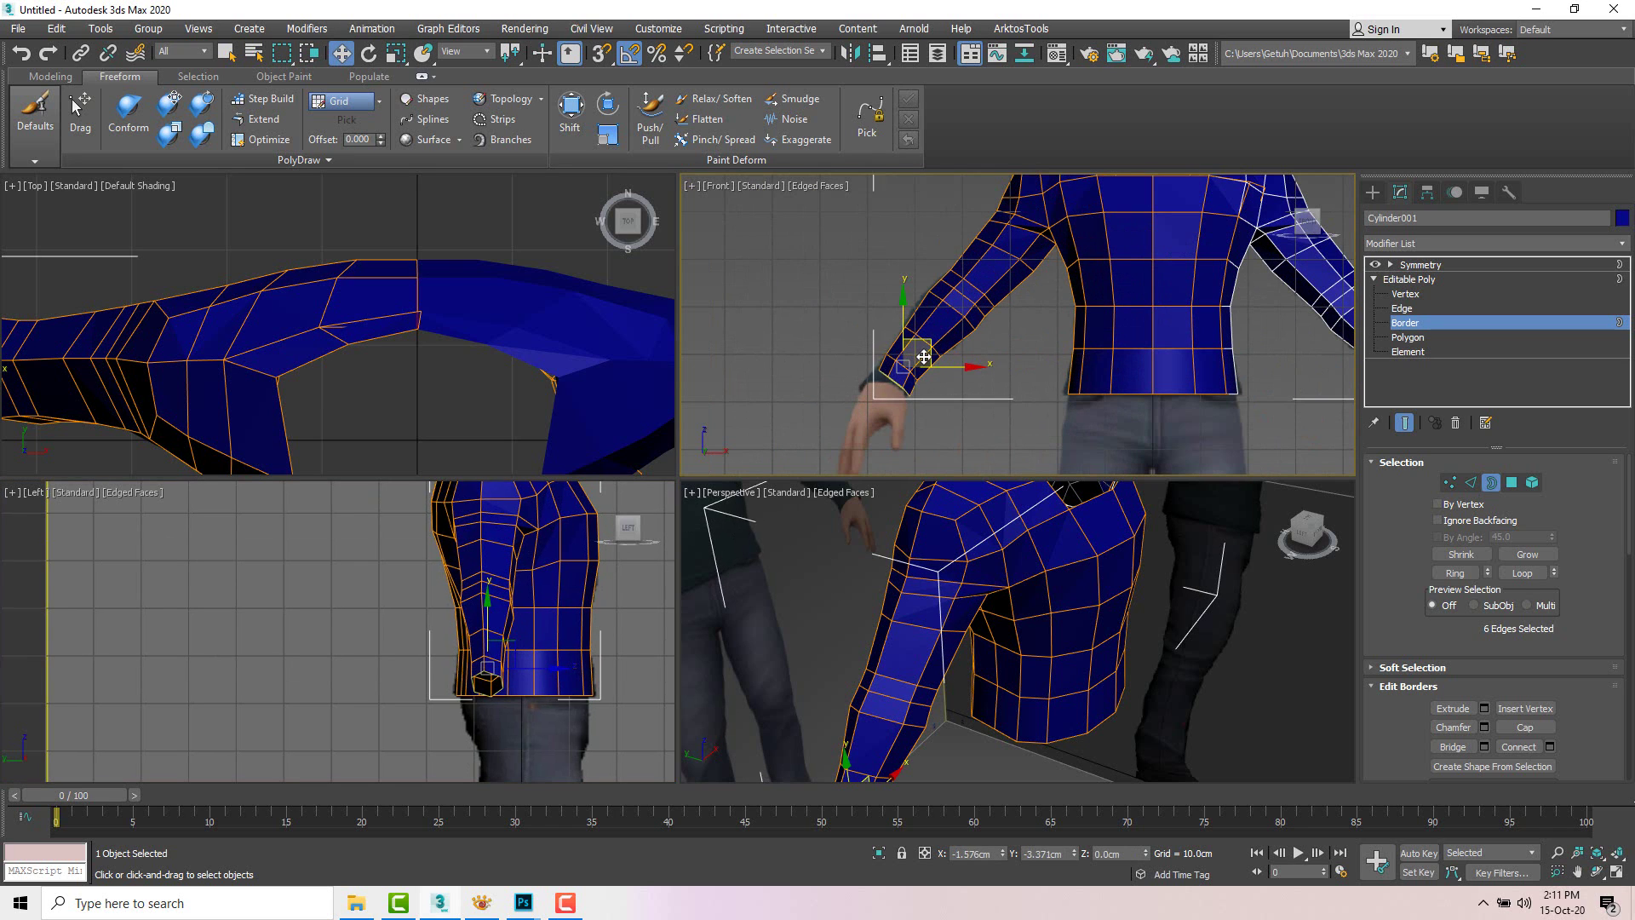
left_click_drag(924, 348, 921, 356)
scroll(911, 543, "down", 3)
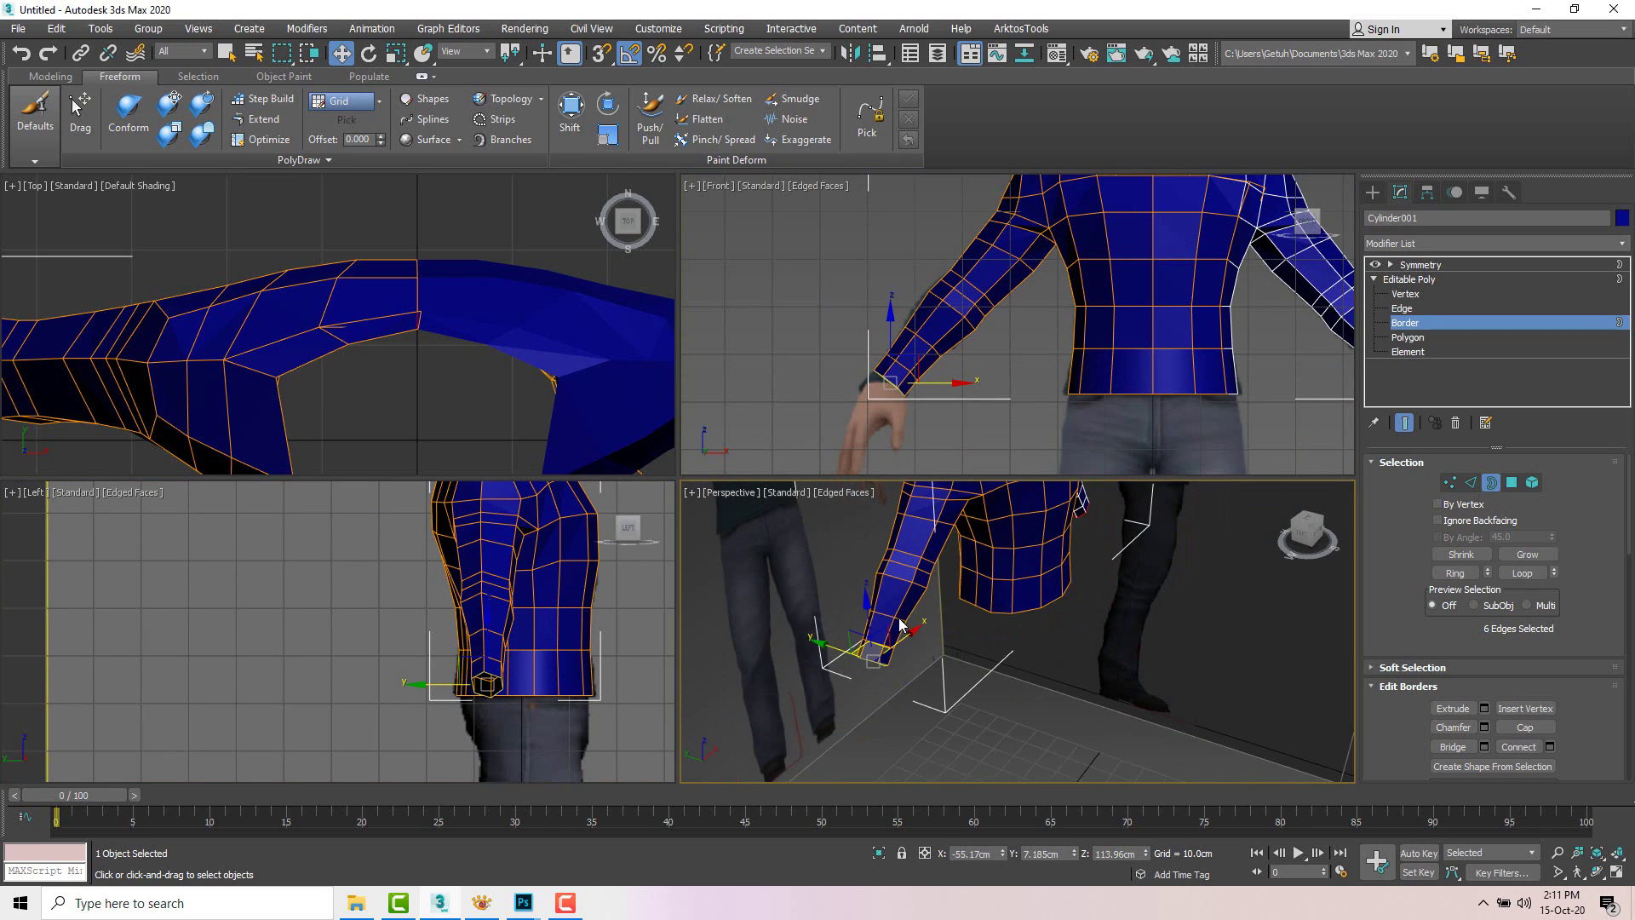
Step: Rotate the cuff border 20 degrees to follow the wrist and adjust the three outer vertices of the ring above it
middle_click_drag(902, 626, 889, 657, "alt")
scroll(947, 615, "up", 3)
key("e")
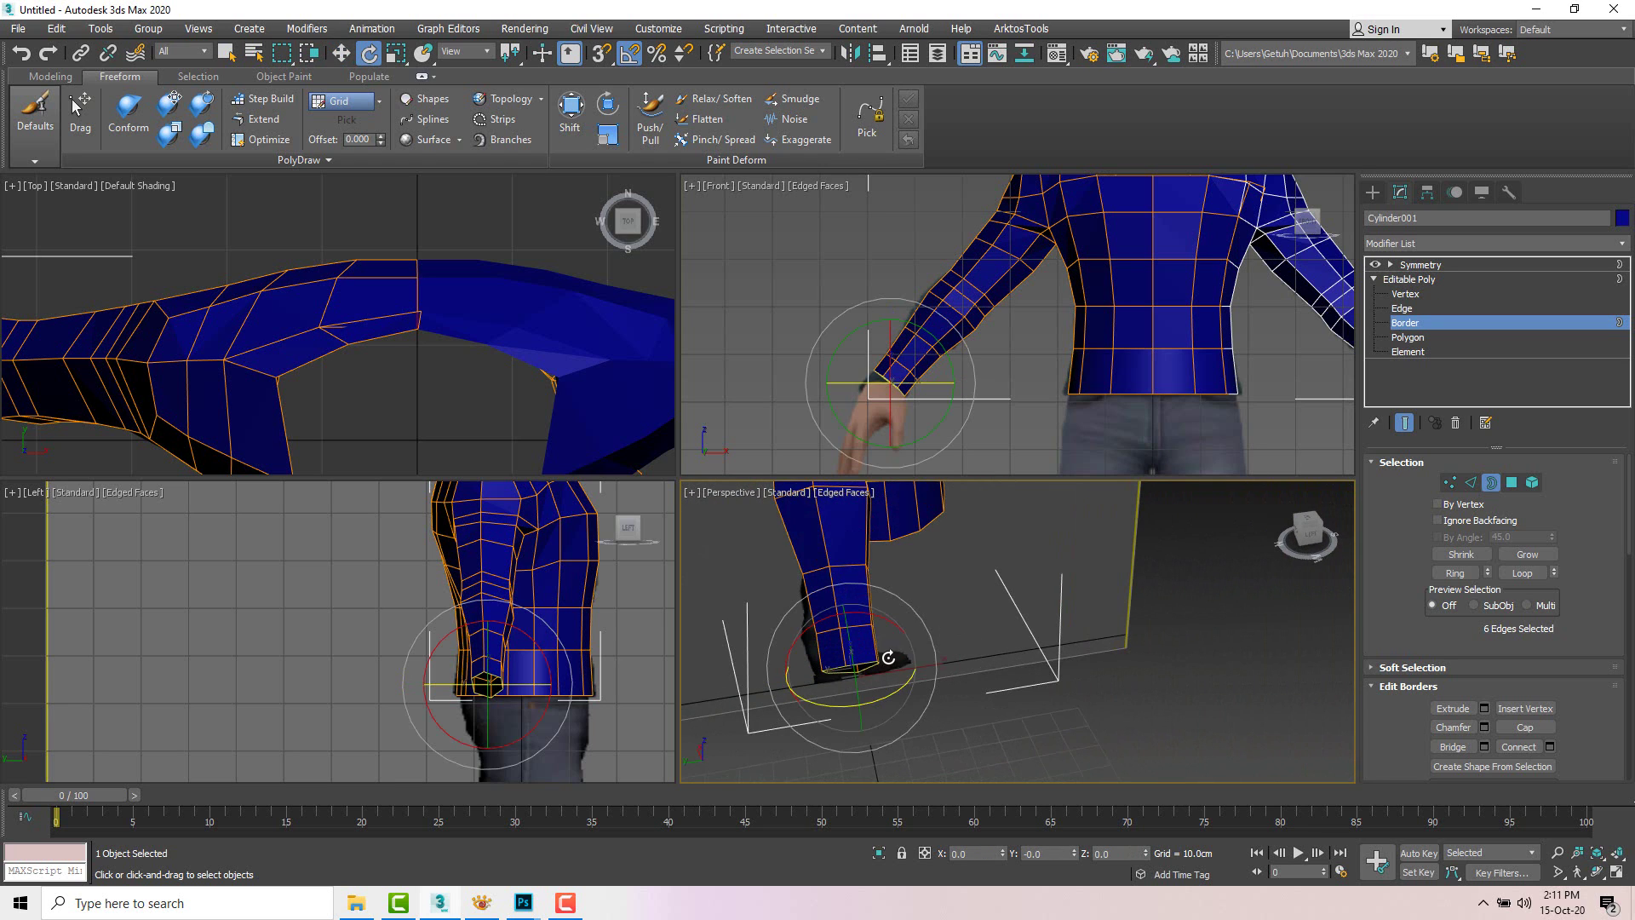
scroll(896, 376, "up", 3)
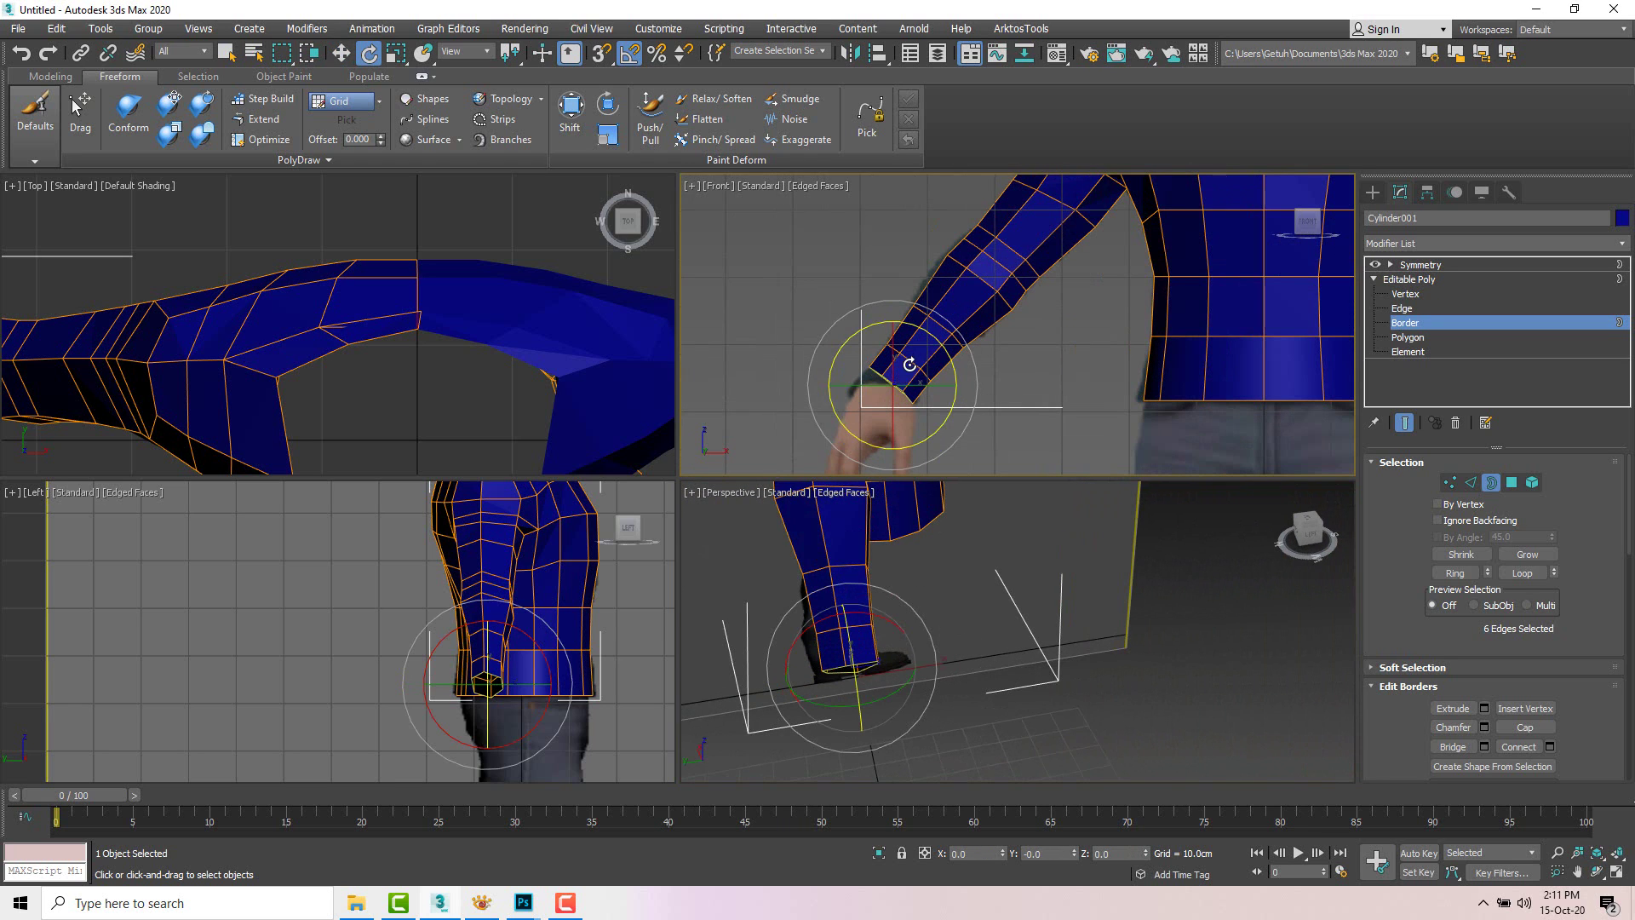
left_click_drag(910, 365, 905, 323)
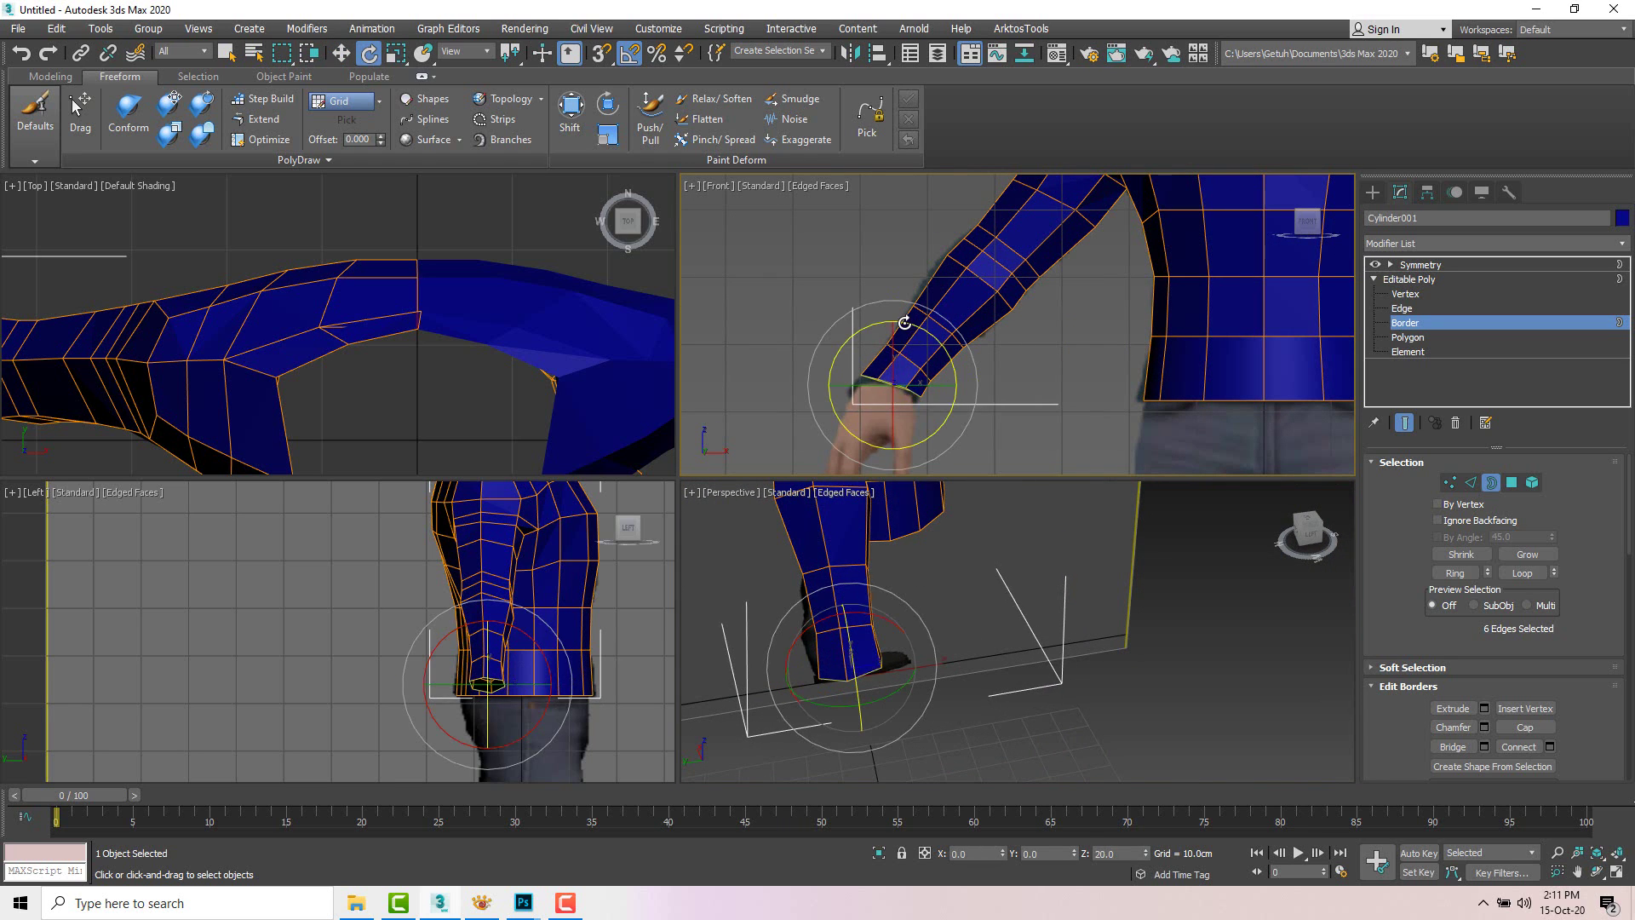
left_click(963, 380)
key("w")
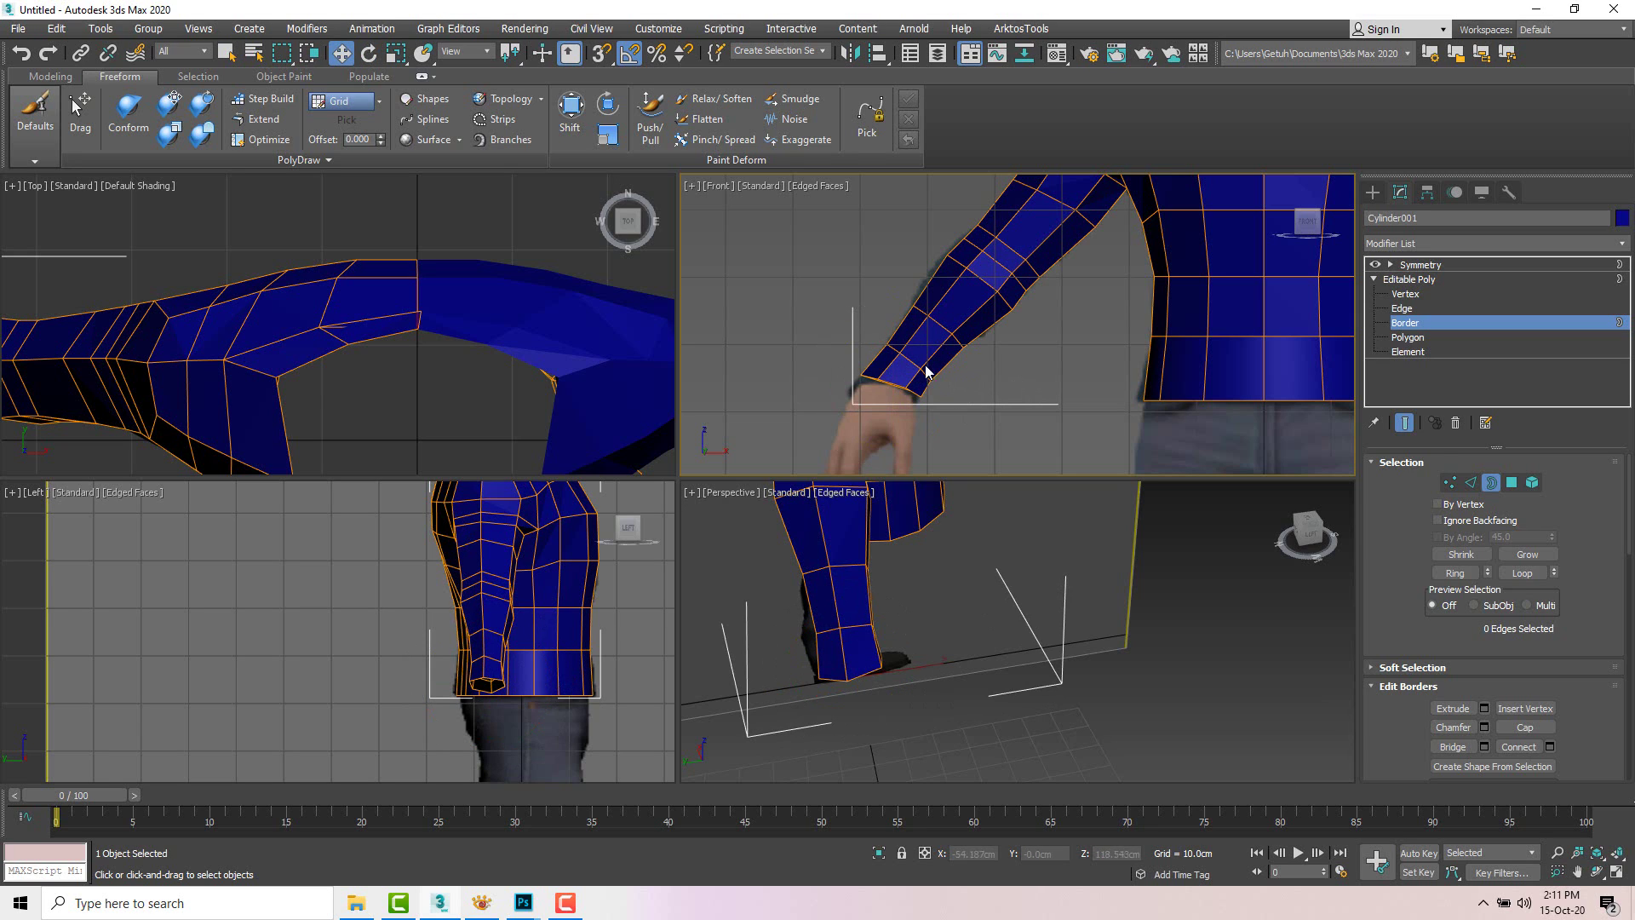
left_click(1450, 483)
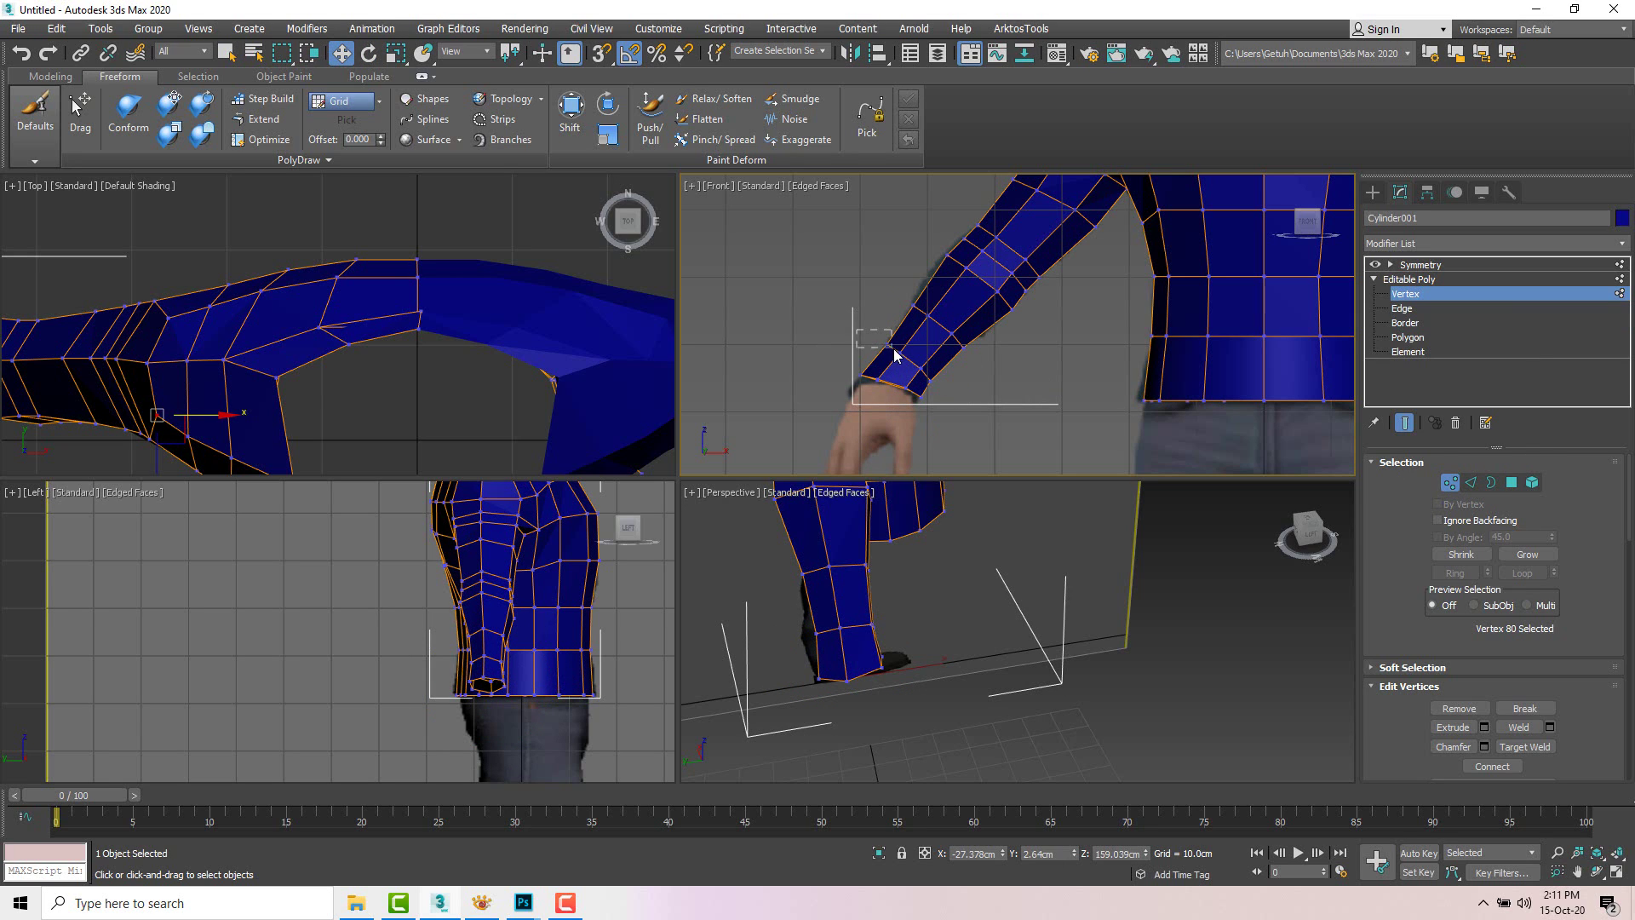
left_click_drag(894, 349, 912, 326)
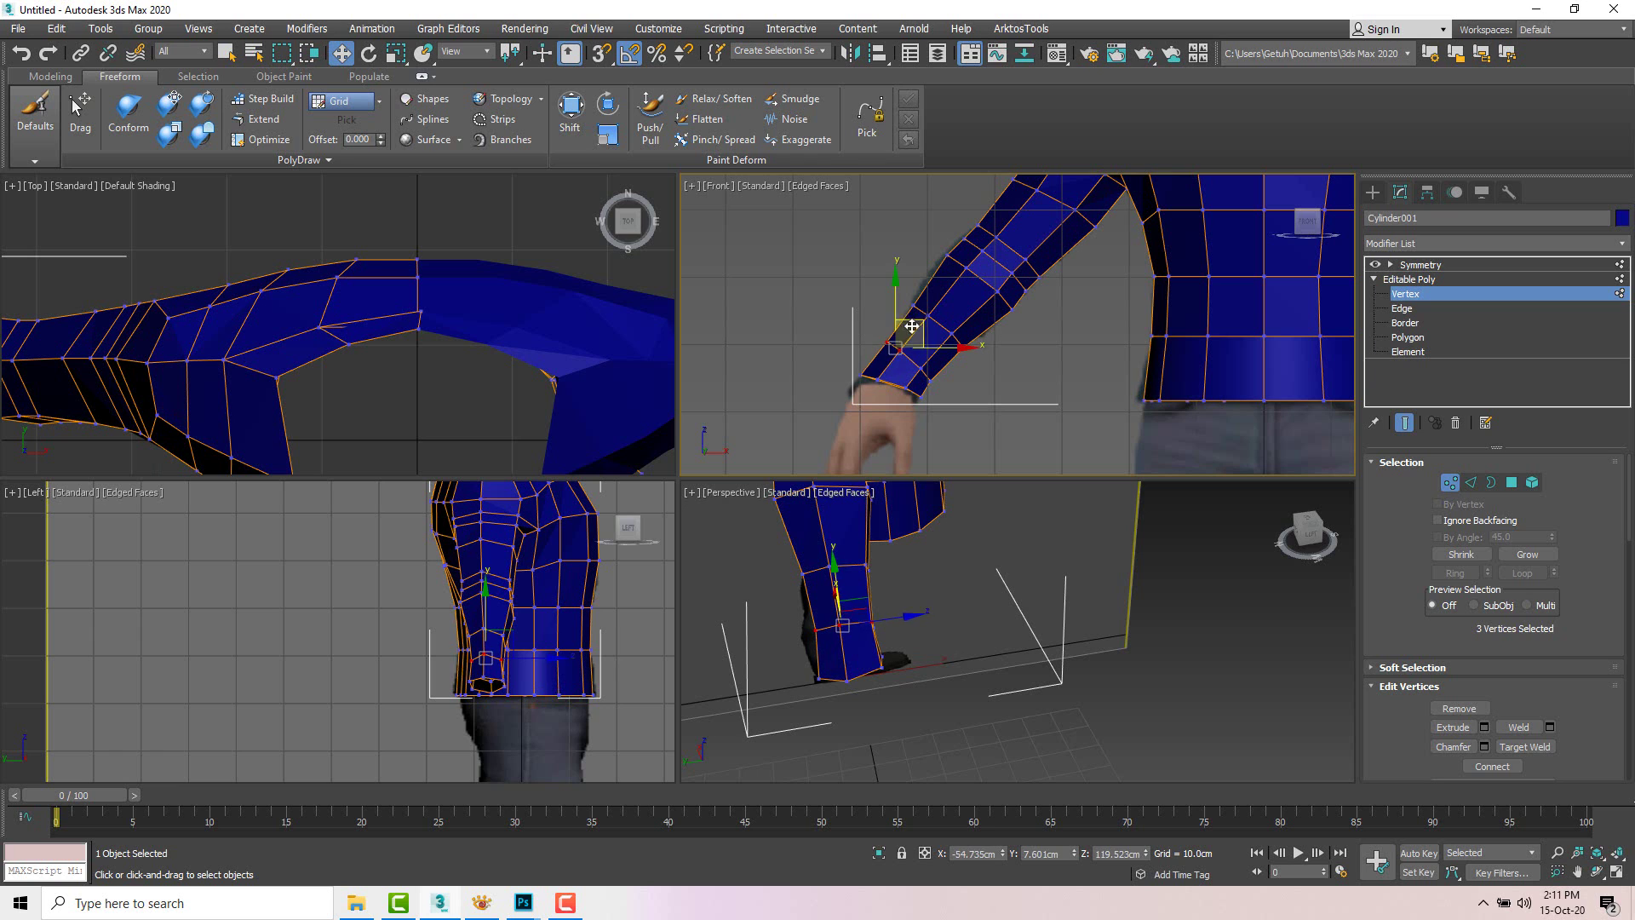
Step: Try to move the rear cuff polygon about 2.5 cm backward
middle_click_drag(608, 586, 621, 592)
middle_click_drag(866, 564, 1004, 617, "alt")
key("4")
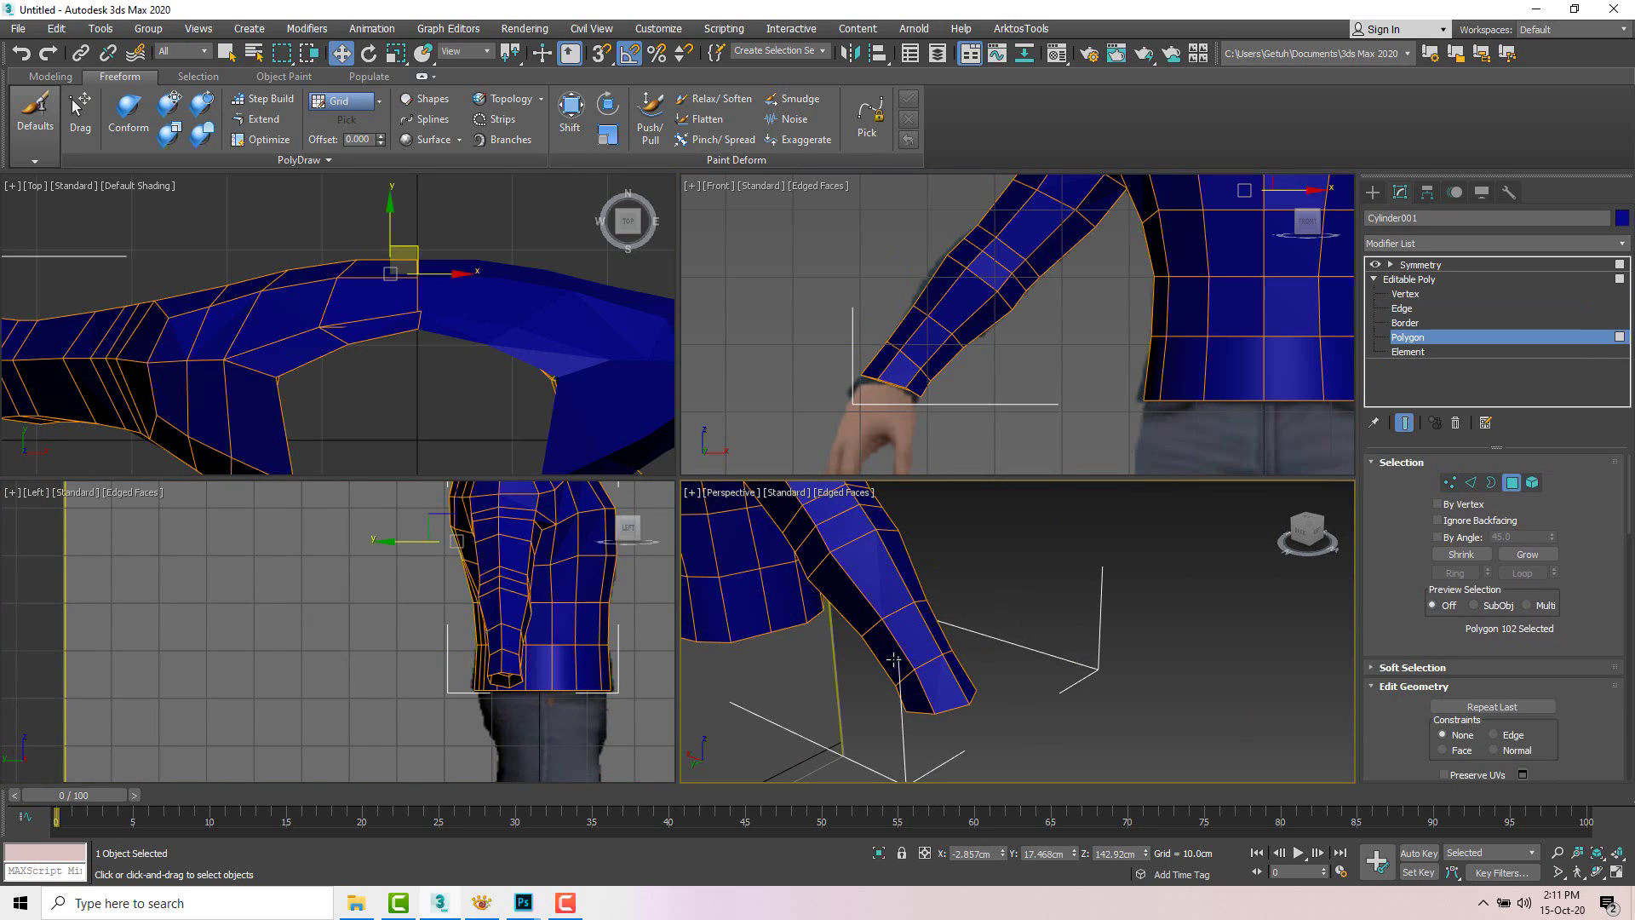
left_click(913, 693)
right_click(443, 677)
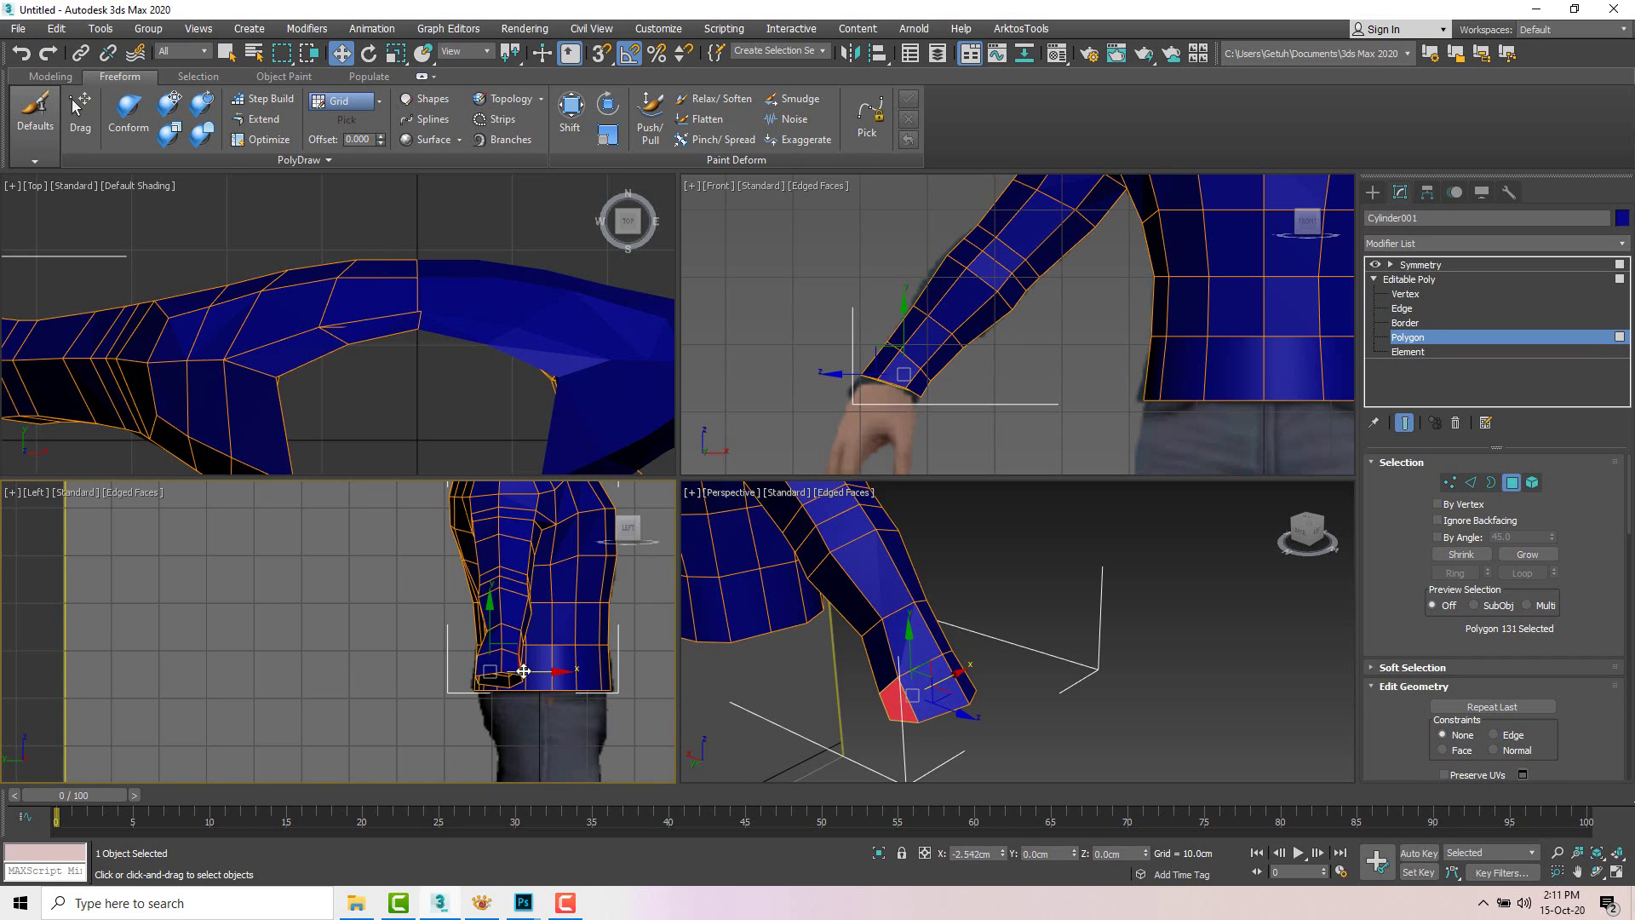
Step: Select the two lowest polygons on the rear of the forearm and move them about 2 cm backward
left_click(852, 602)
left_click(887, 654, "ctrl")
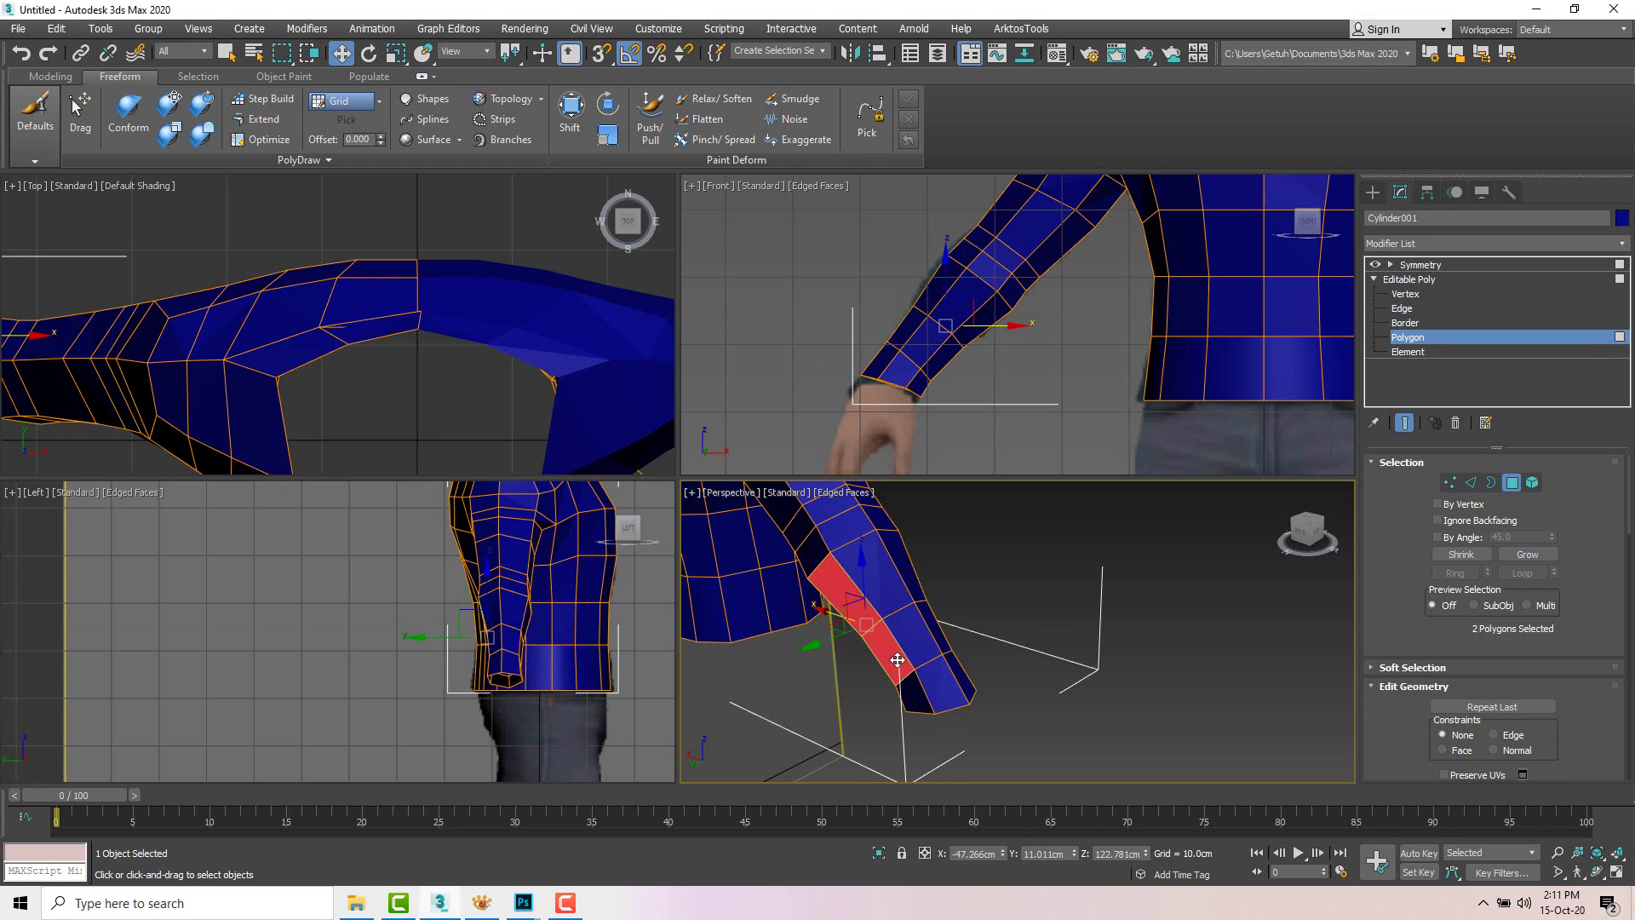
left_click(912, 687, "ctrl")
right_click(459, 654)
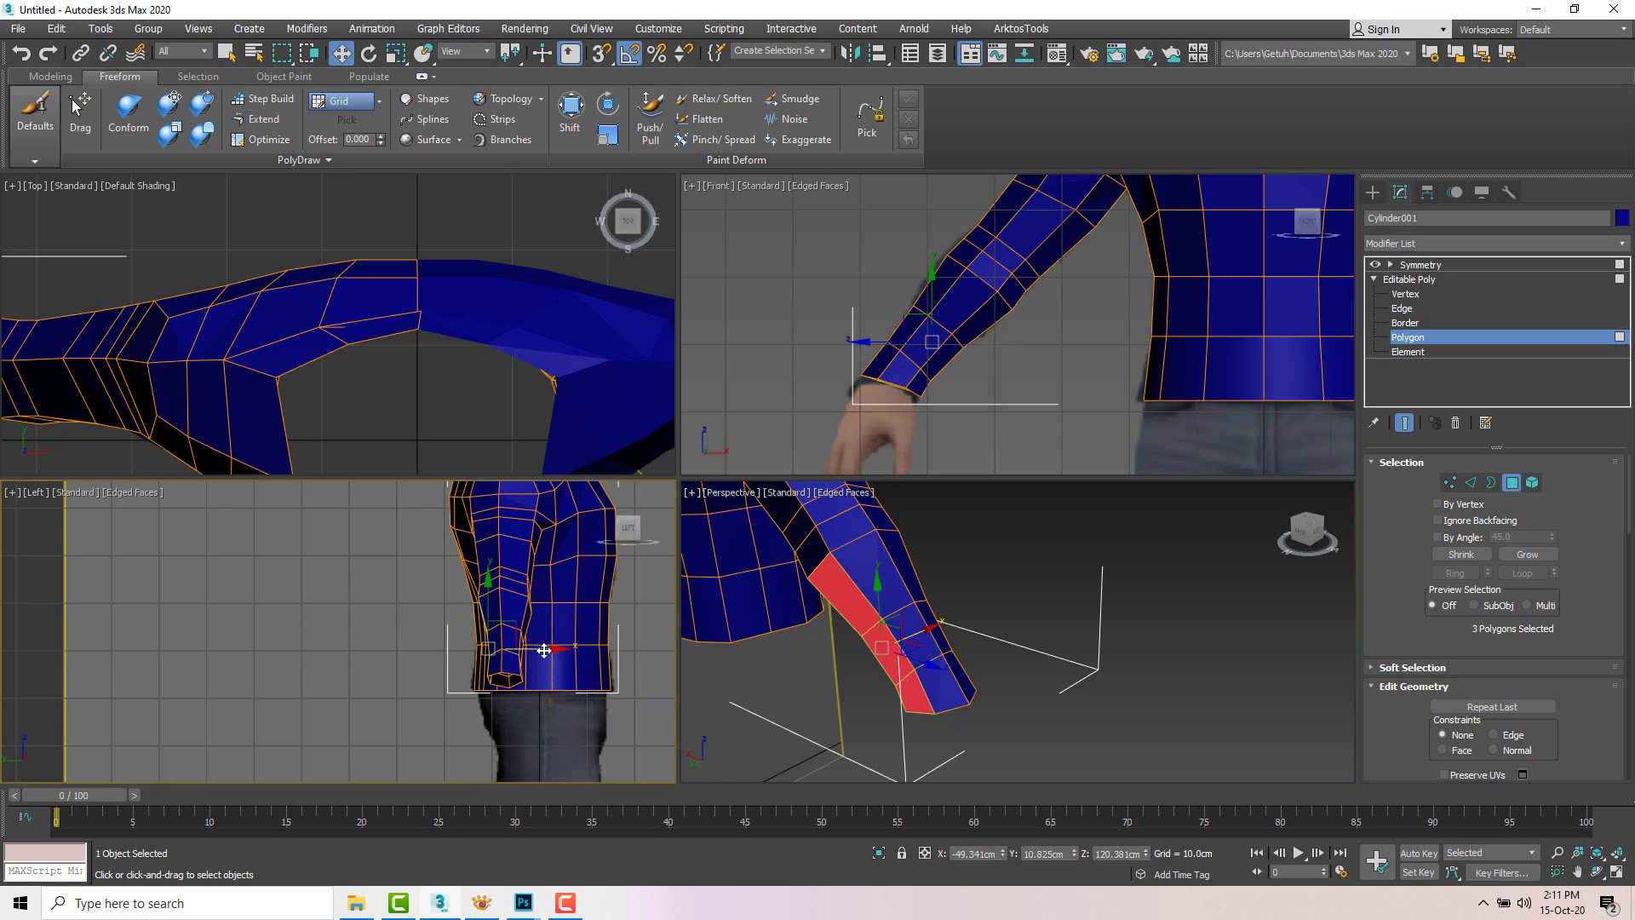
left_click_drag(543, 650, 531, 664)
key("ctrl+z")
left_click(492, 615, "alt")
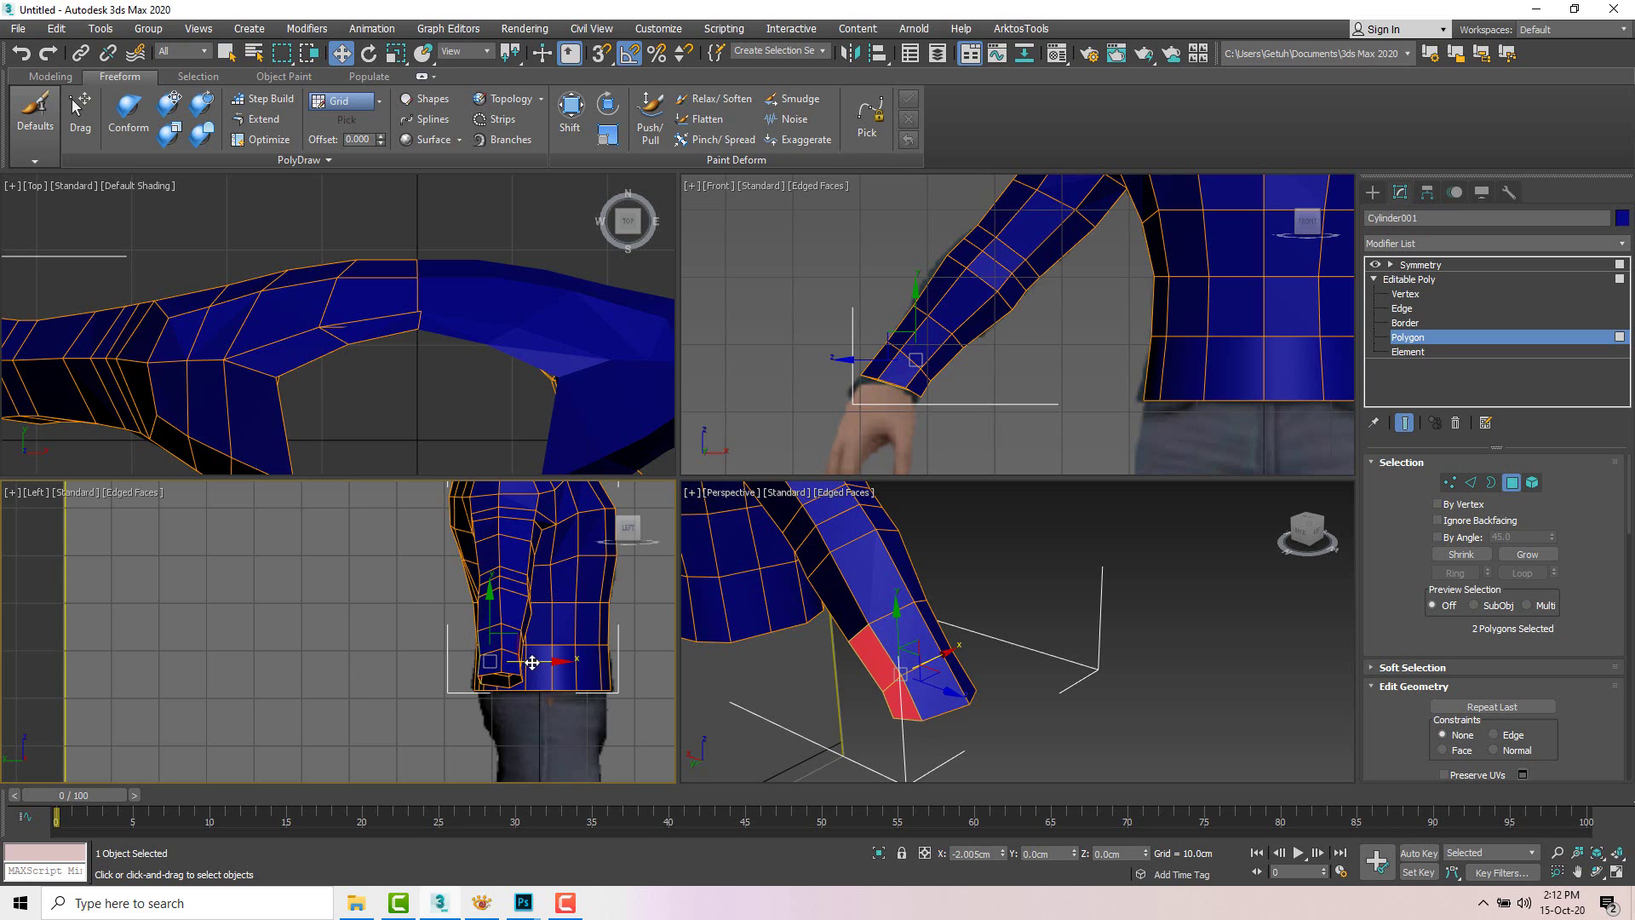
Step: Move the small rear elbow polygon of the sleeve about 0.9 cm backward
middle_click_drag(826, 580, 871, 631)
left_click(846, 586)
scroll(521, 584, "up", 2)
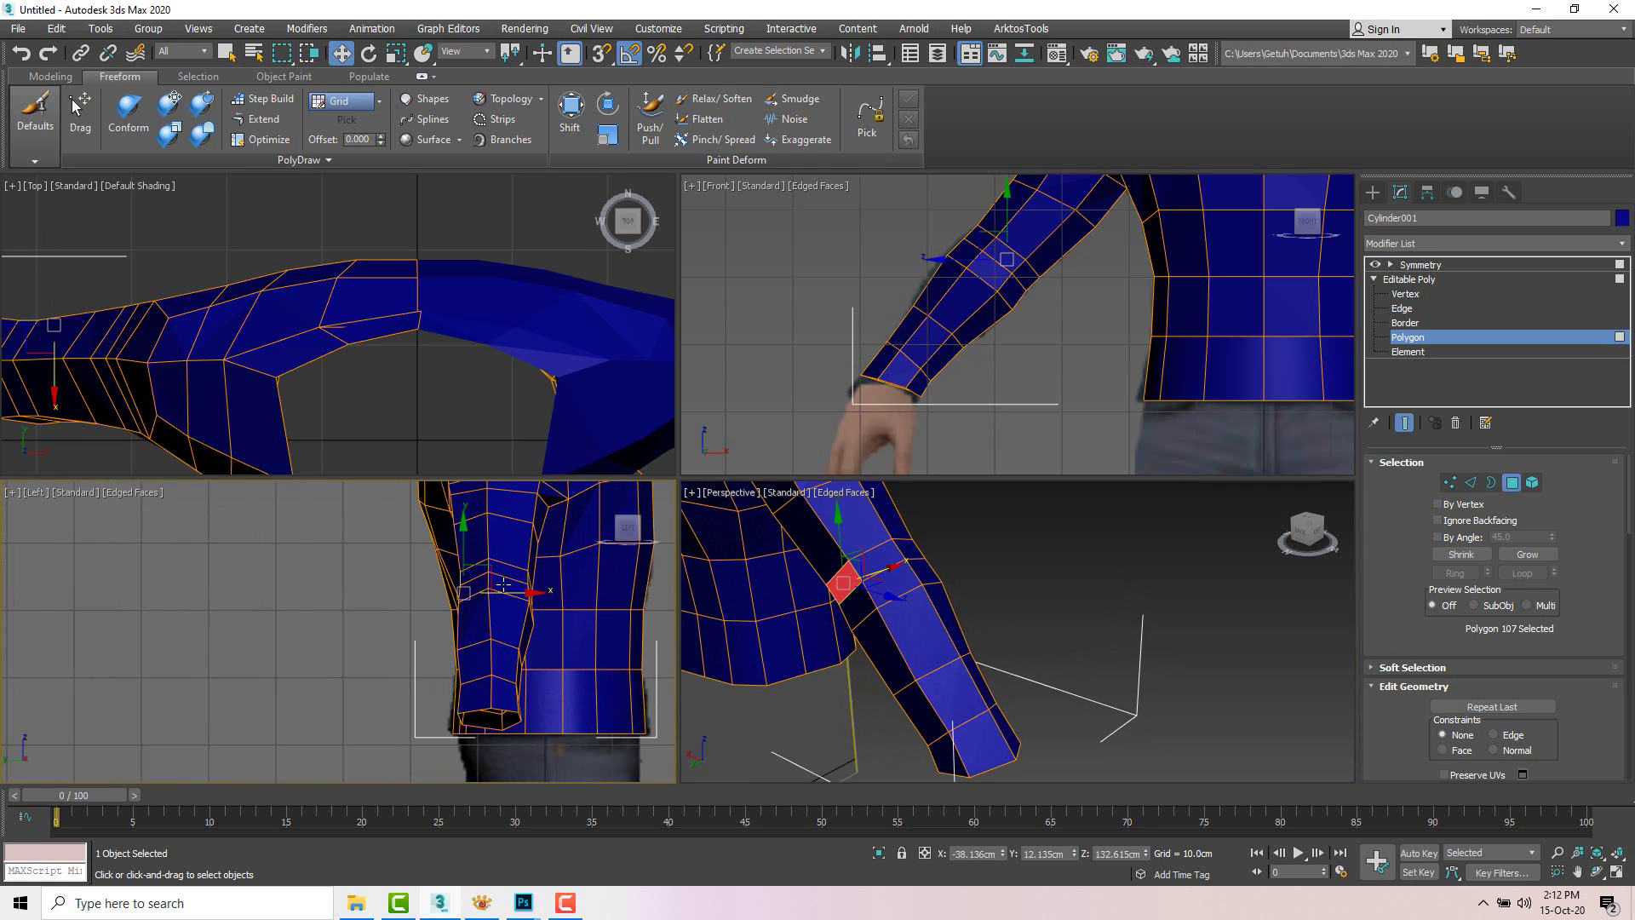
left_click_drag(519, 596, 513, 594)
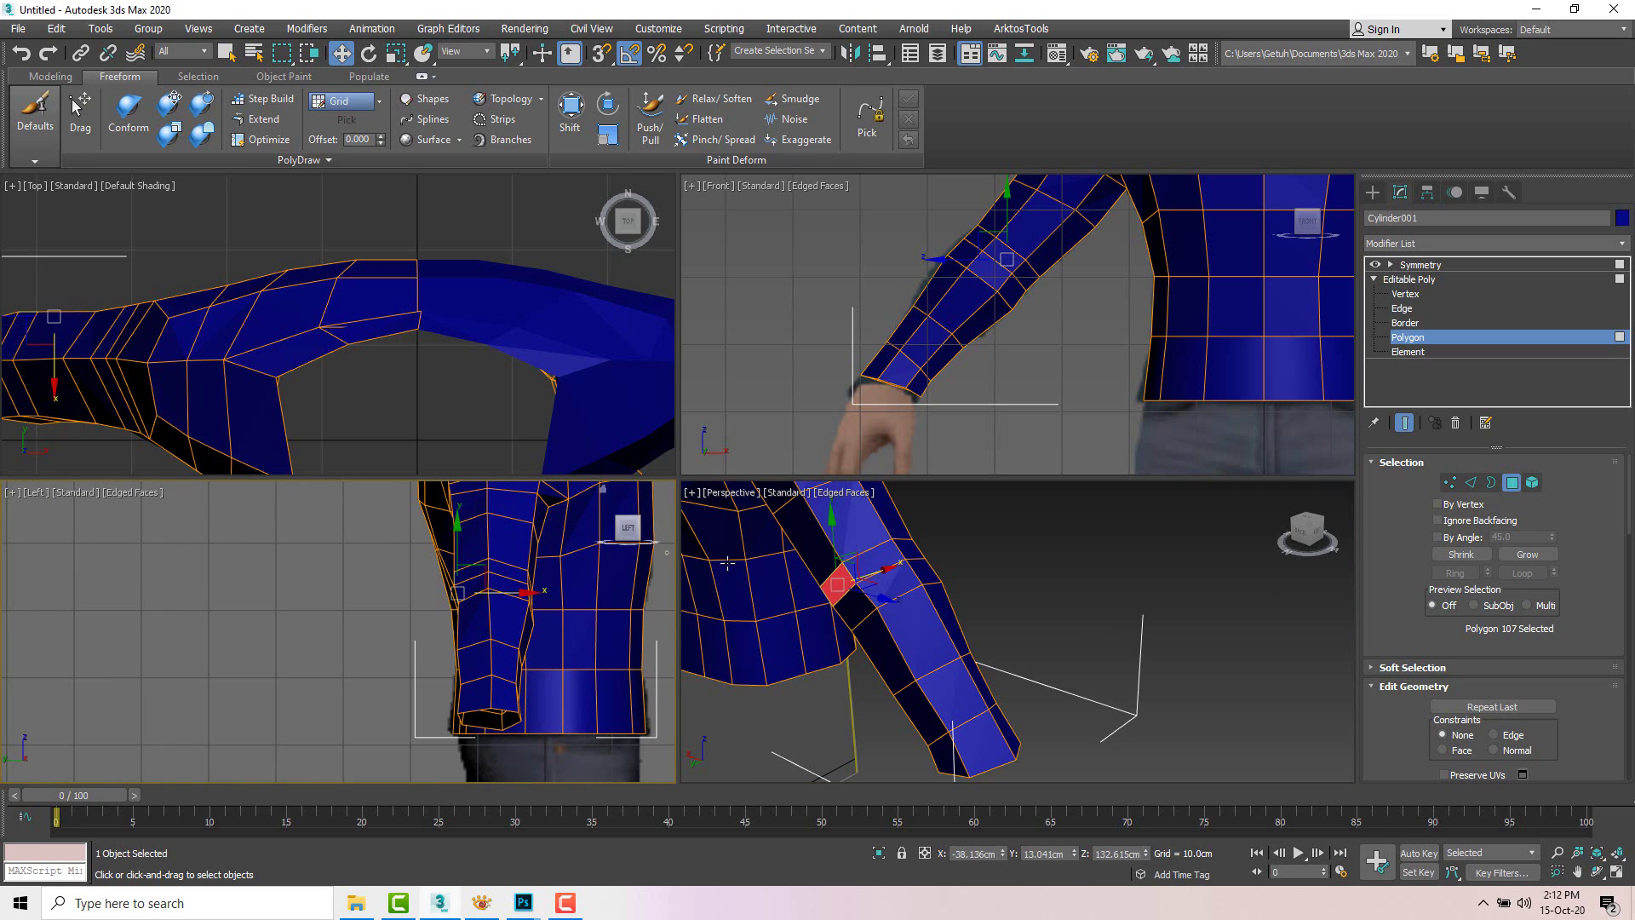
Step: Move the rear sleeve polygon just above the elbow about 0.7 cm backward
middle_click_drag(831, 546, 882, 617)
left_click(864, 620)
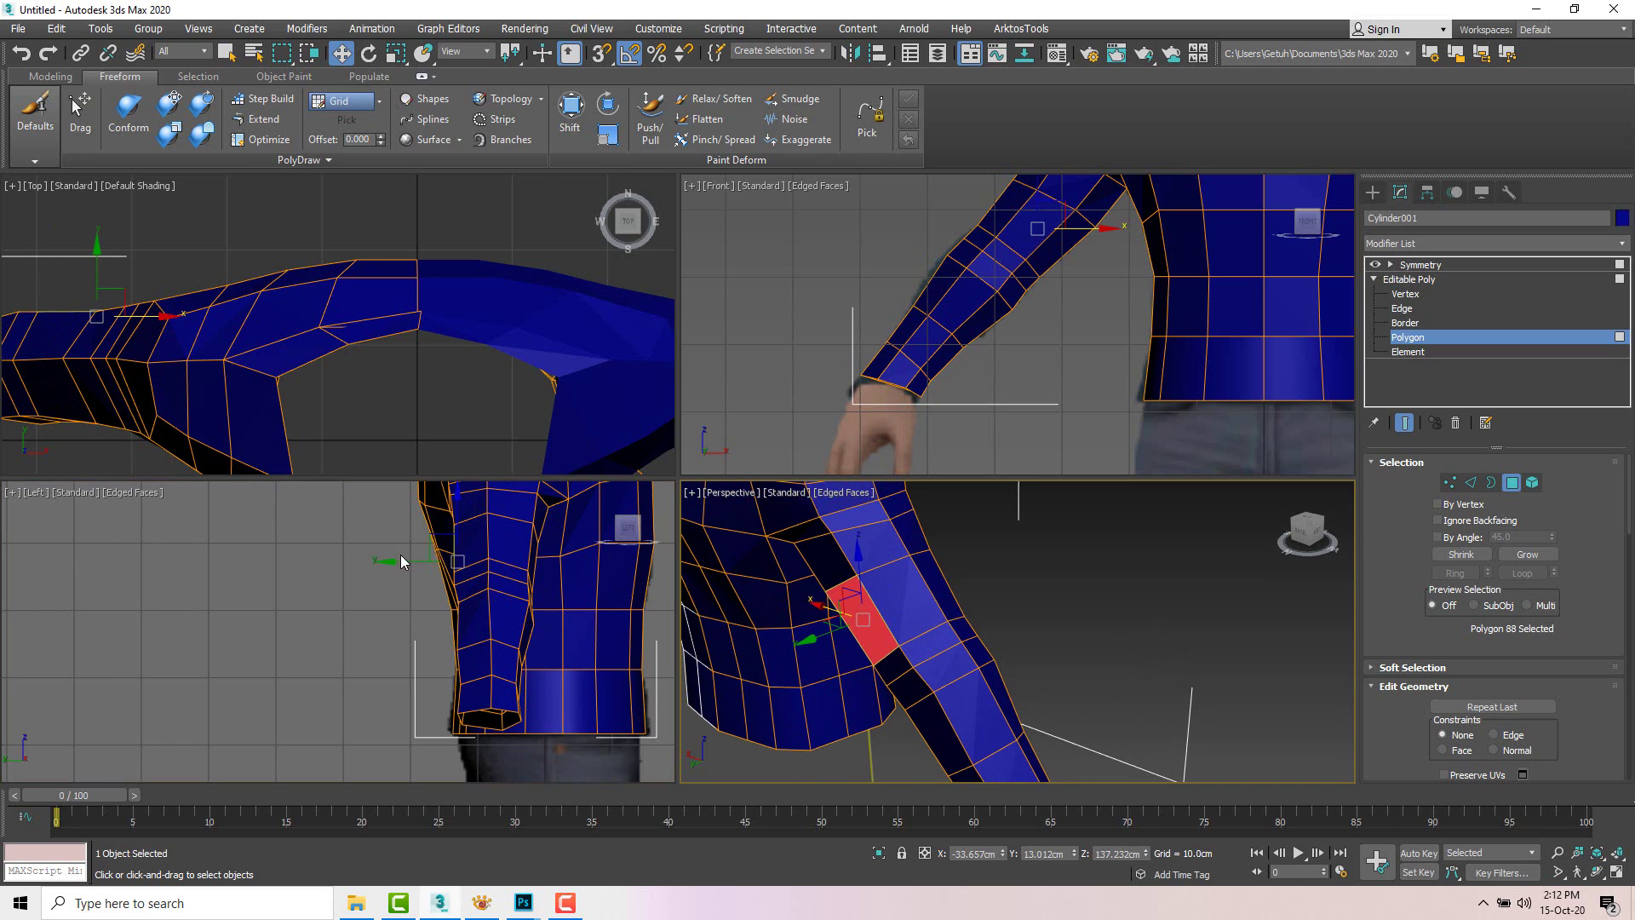
middle_click_drag(401, 560, 408, 567)
scroll(511, 565, "up", 2)
middle_click_drag(511, 566, 565, 641)
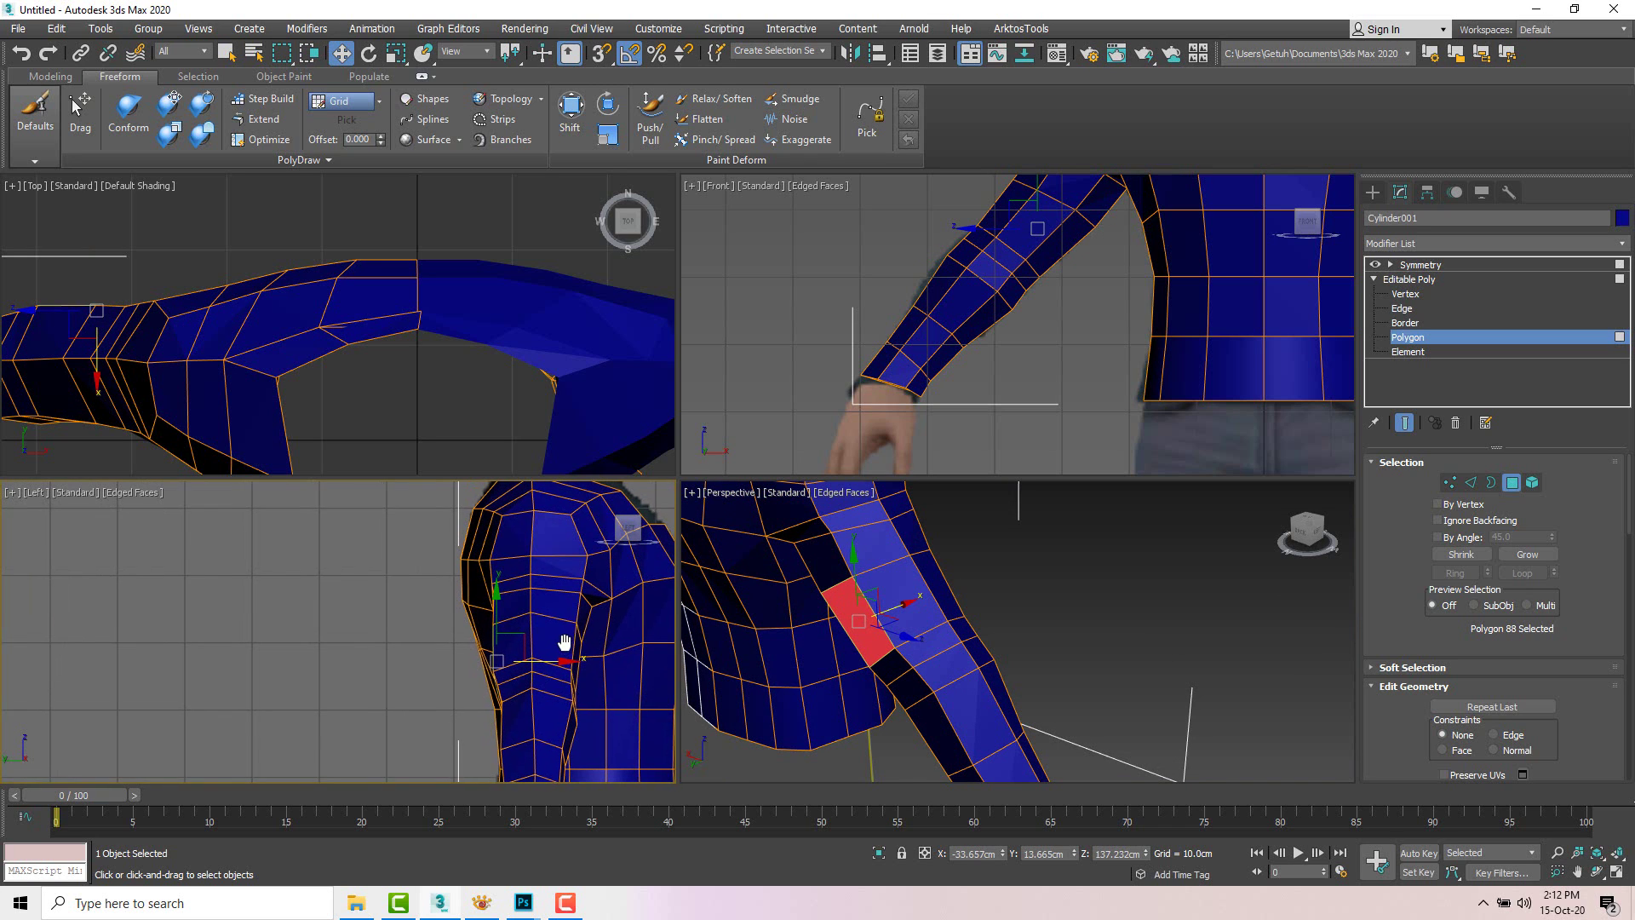
Step: Move the rear upper-arm polygon of the sleeve about 0.5 cm backward
left_click(808, 569)
middle_click(482, 620)
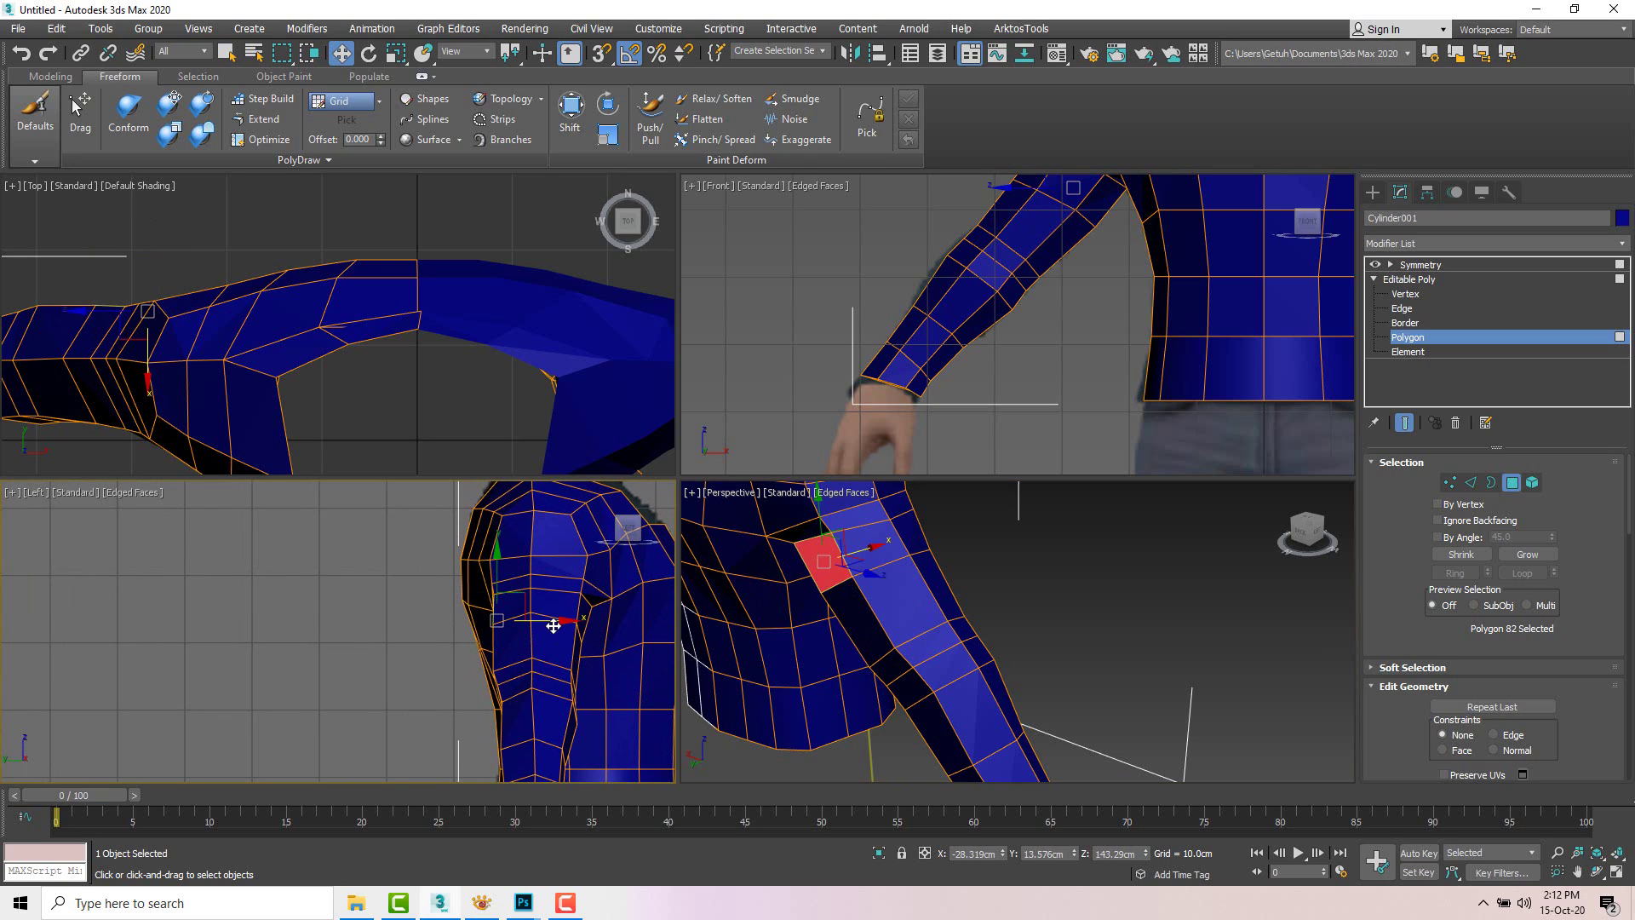
scroll(982, 632, "down", 5)
middle_click_drag(980, 626, 857, 591, "alt")
scroll(857, 591, "up", 4)
middle_click_drag(993, 630, 930, 613, "alt")
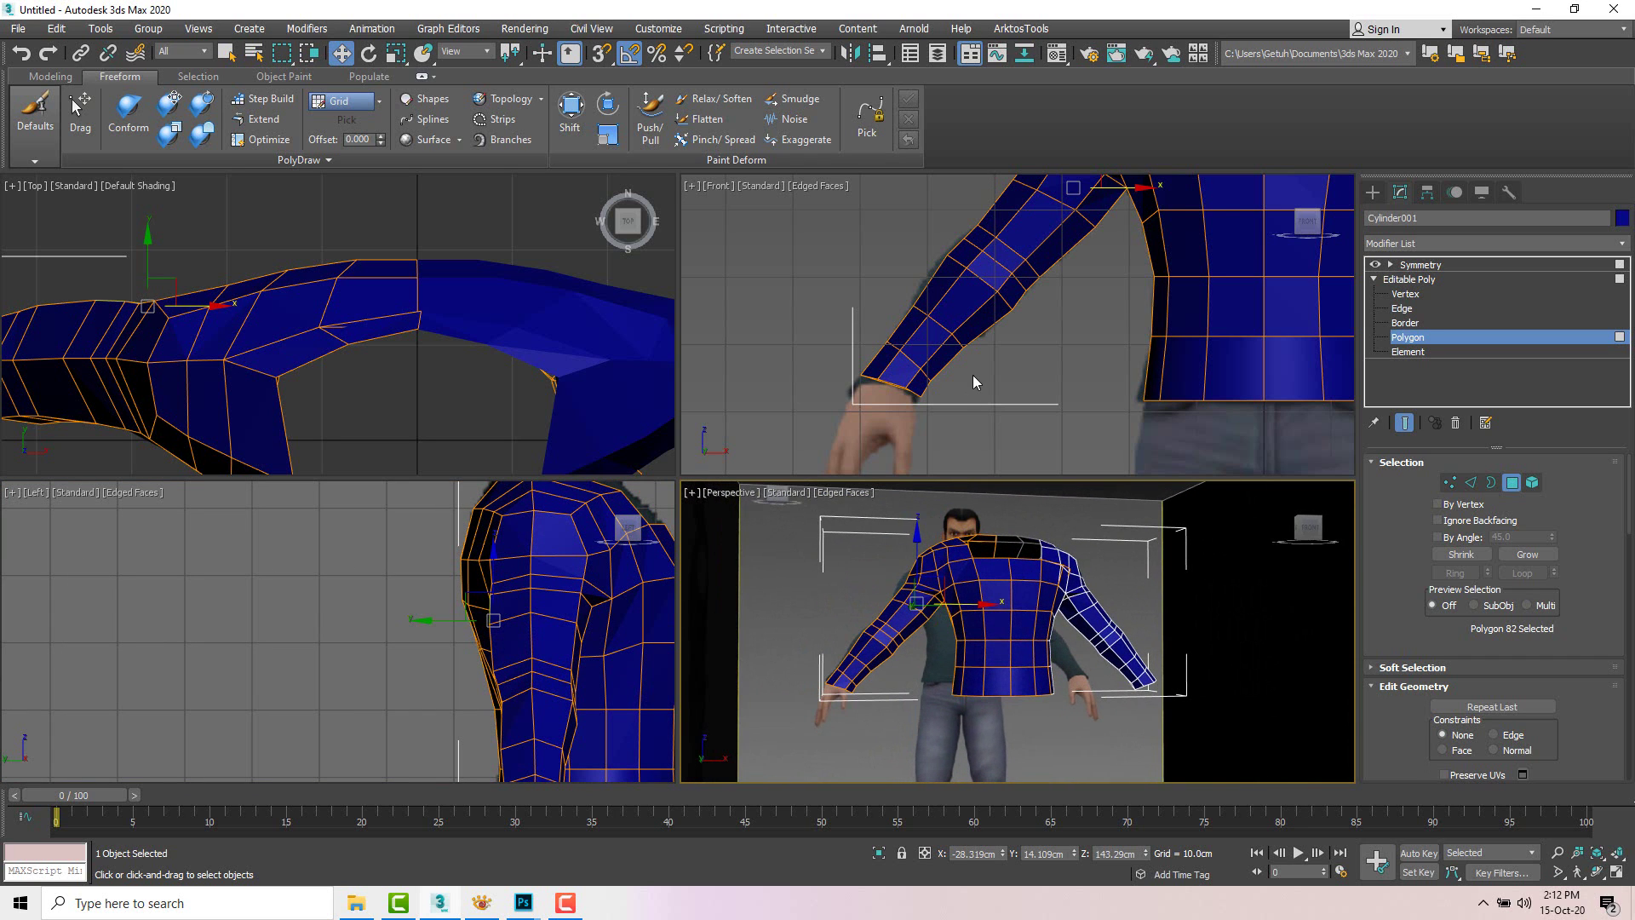
scroll(981, 363, "down", 2)
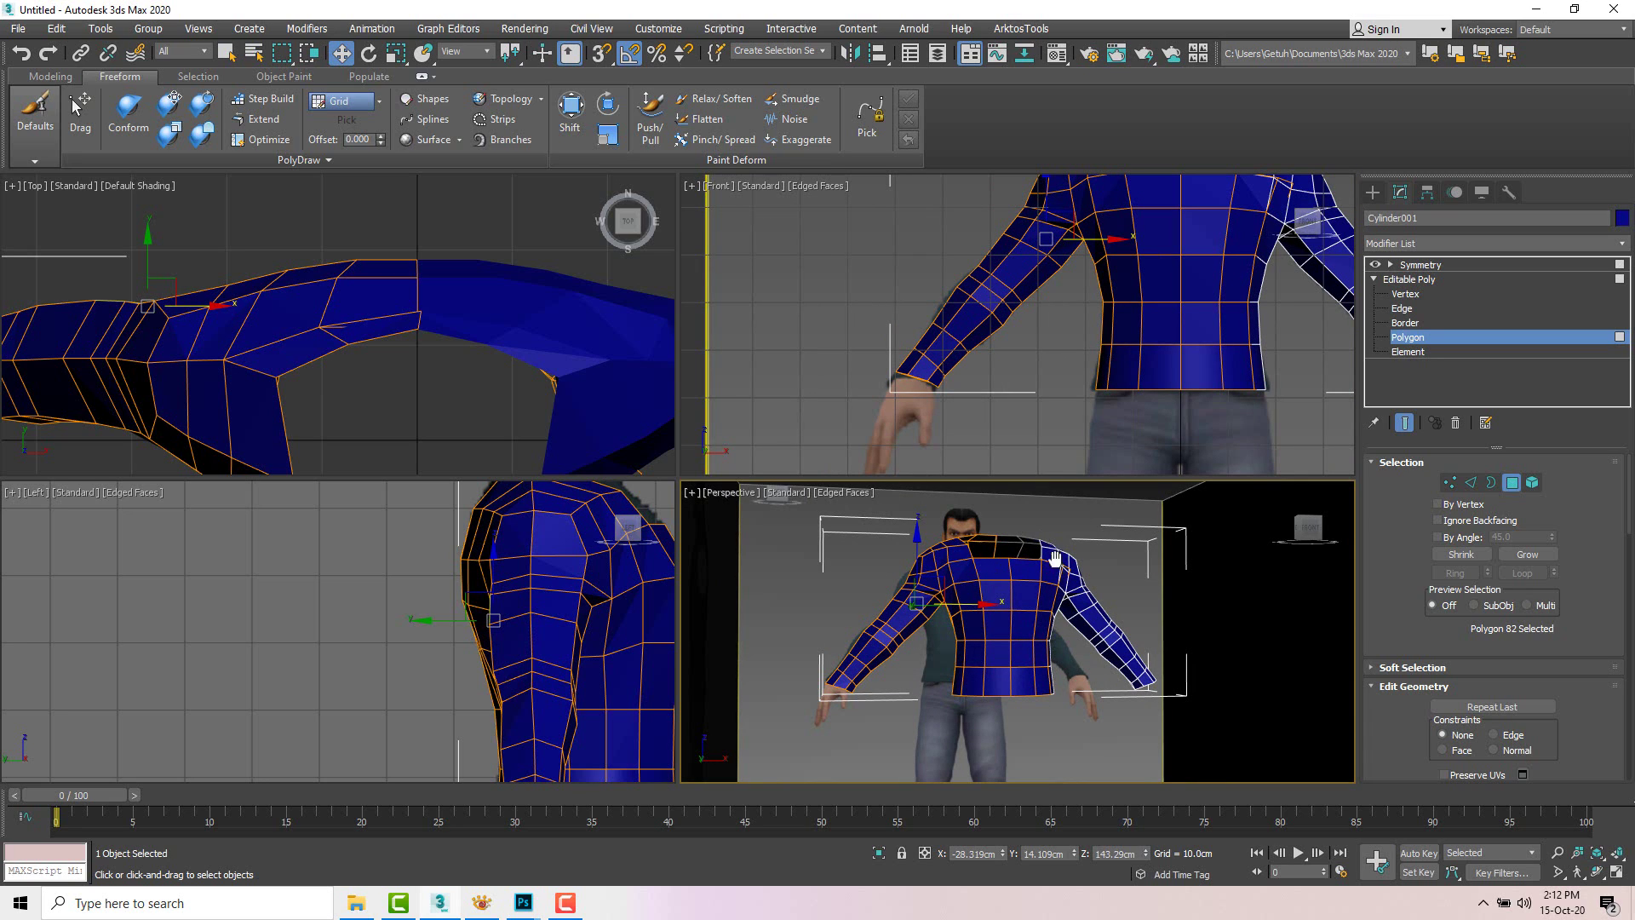
middle_click_drag(1055, 558, 1019, 616)
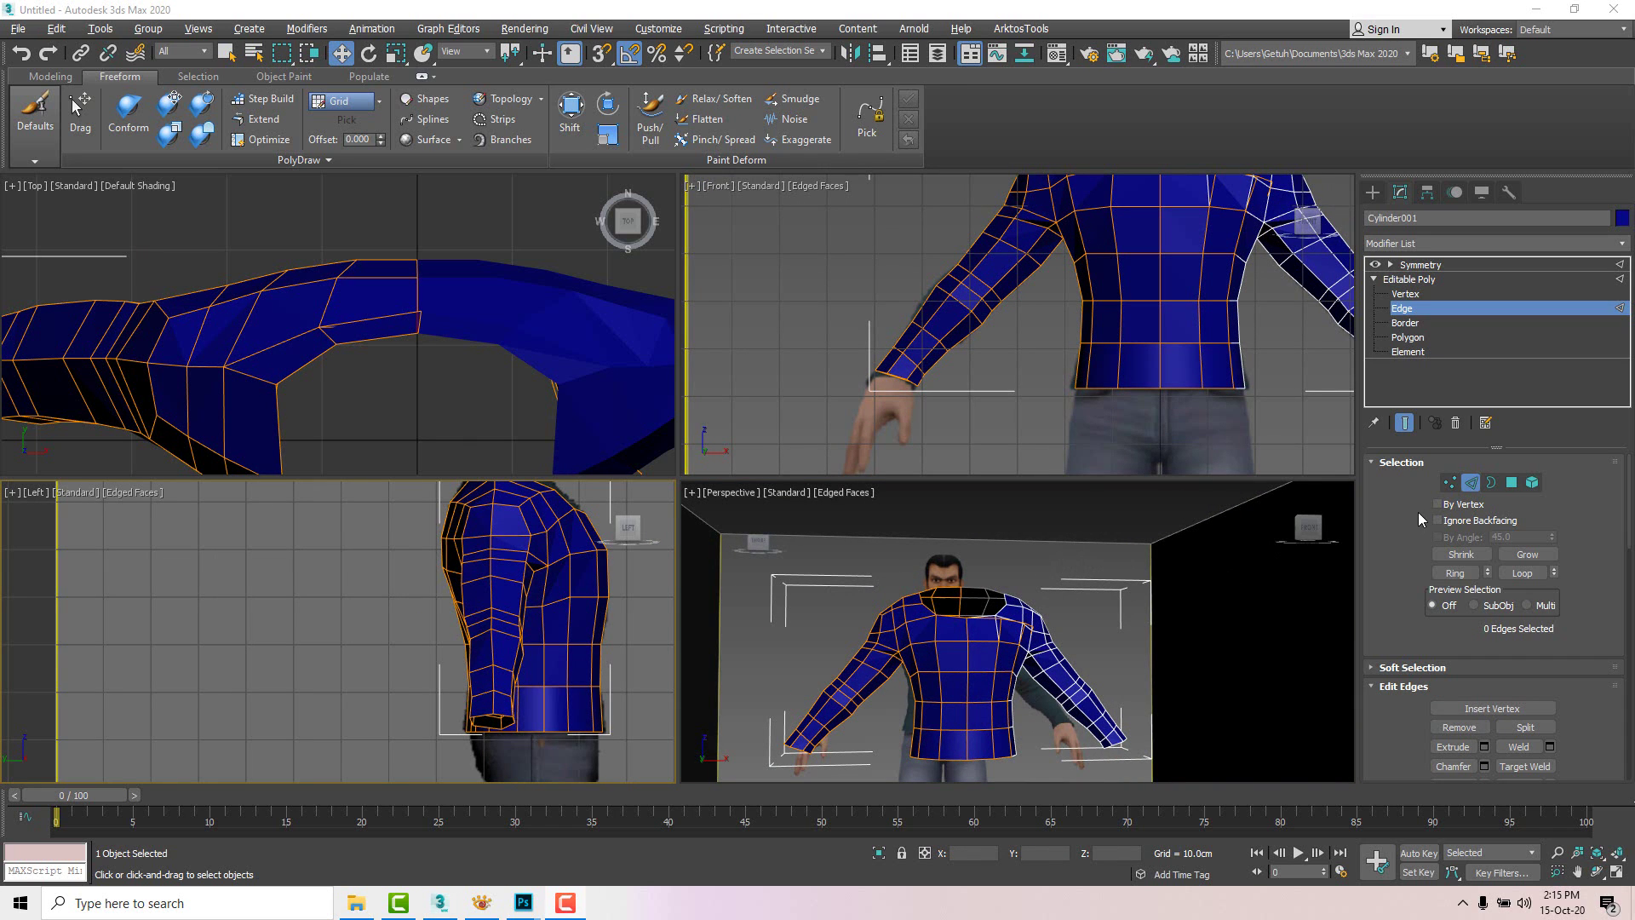
Step: Extrude the five open neckline edges on the editable half about 3 cm upward to form a new strip
left_click(956, 612)
scroll(984, 615, "up", 8)
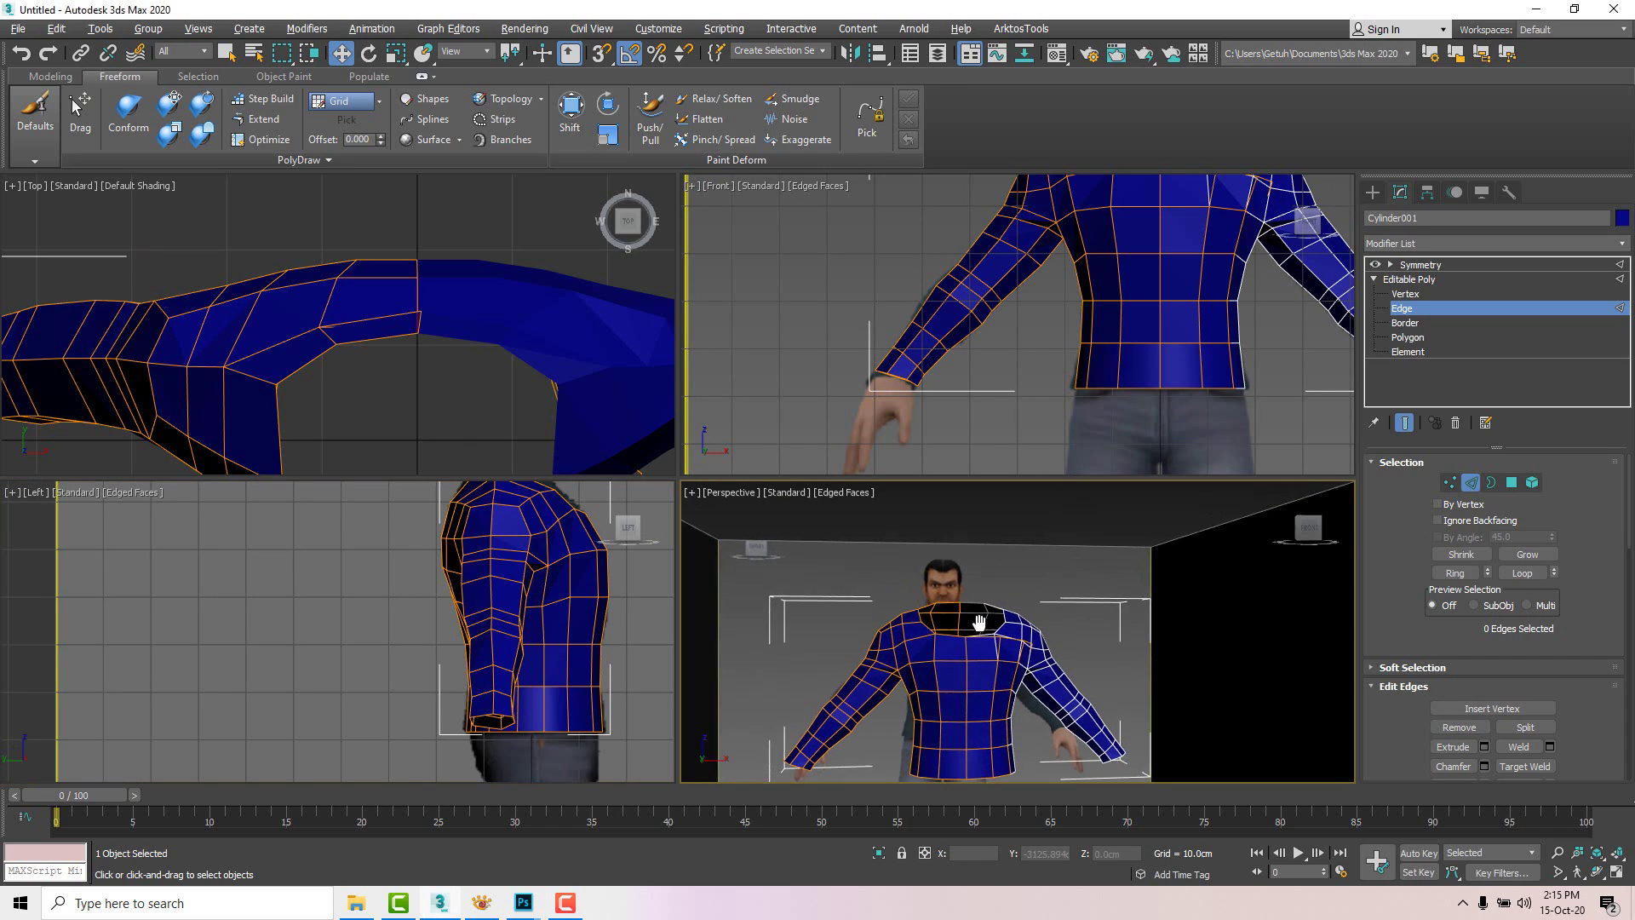
left_click(939, 640)
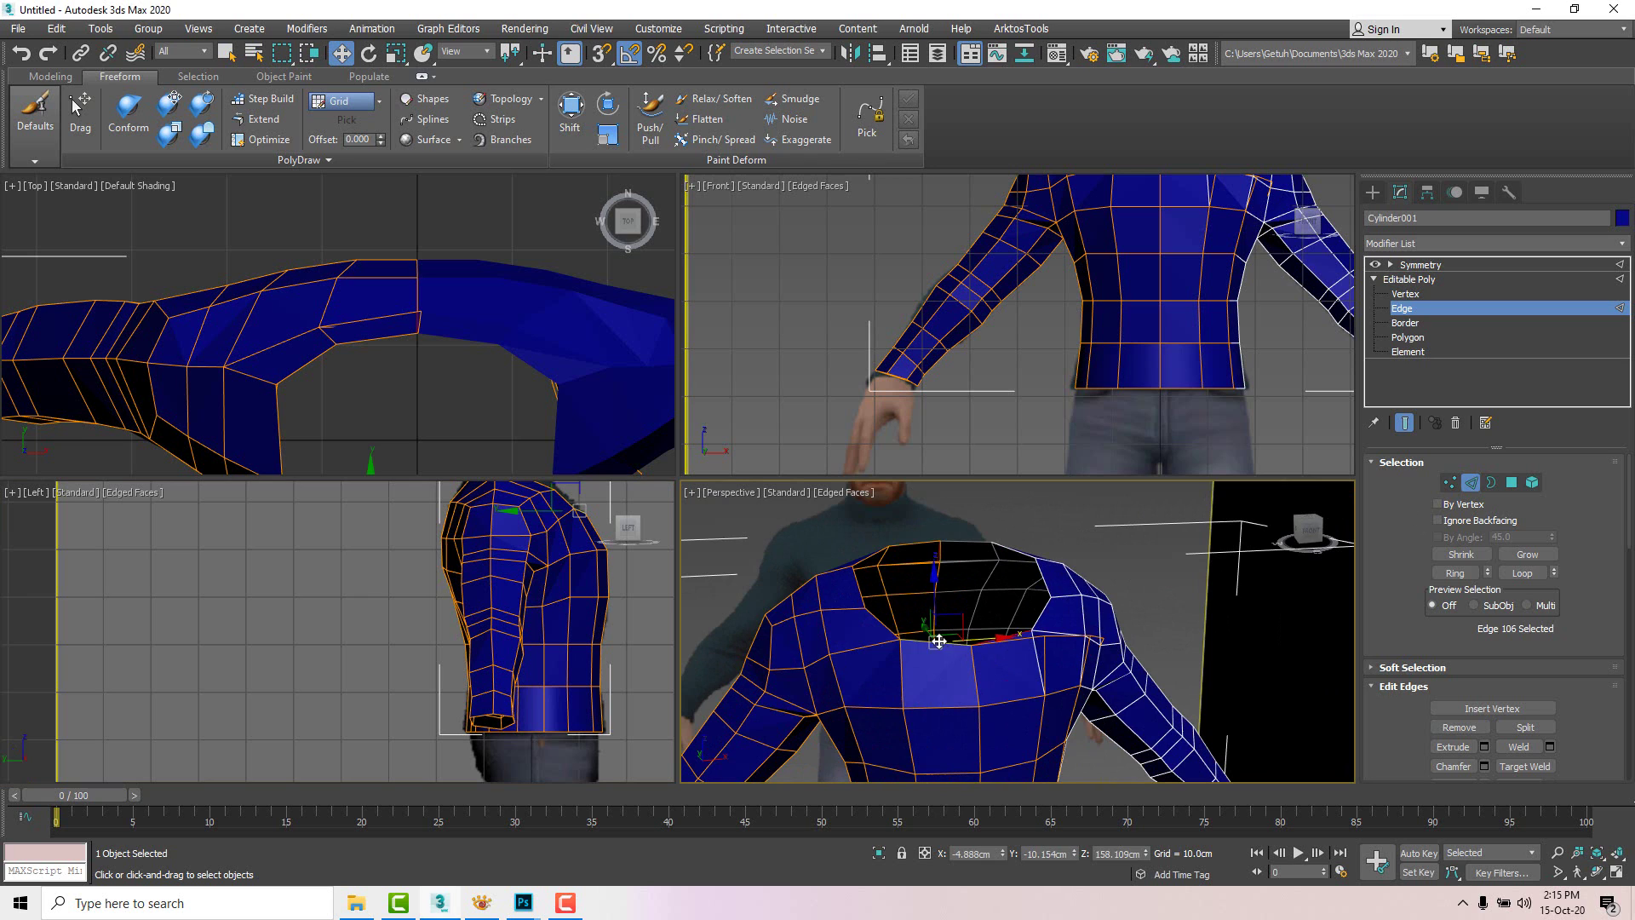
left_click(881, 622, "ctrl")
left_click(860, 588, "ctrl")
middle_click_drag(857, 585, 1002, 601, "alt")
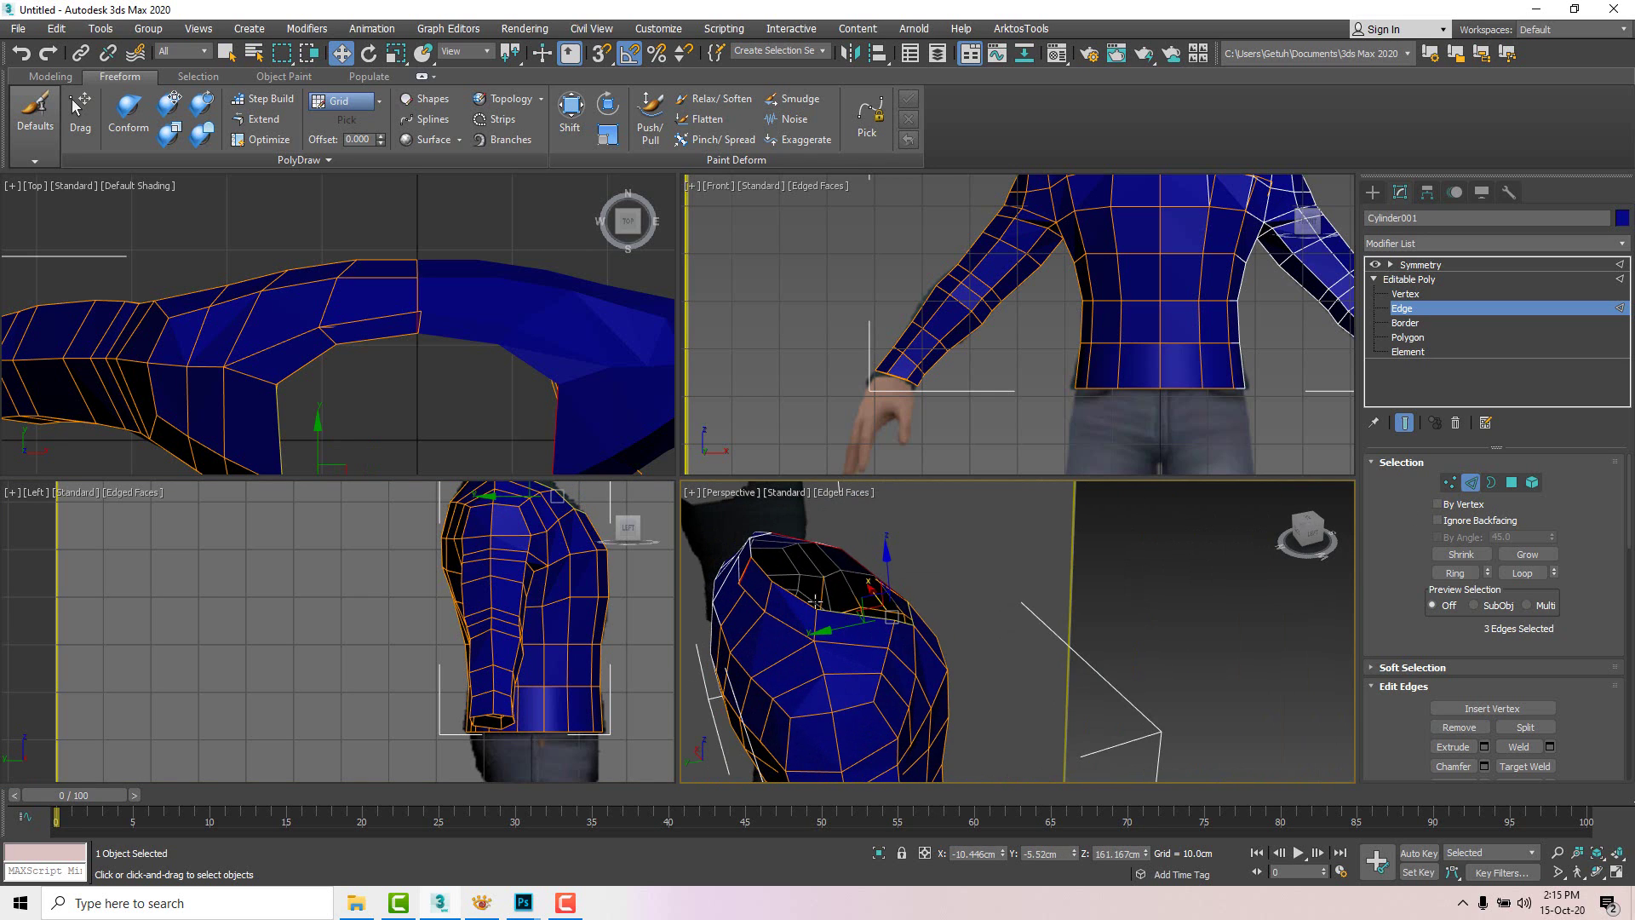
left_click(781, 588, "ctrl")
left_click(764, 573, "ctrl")
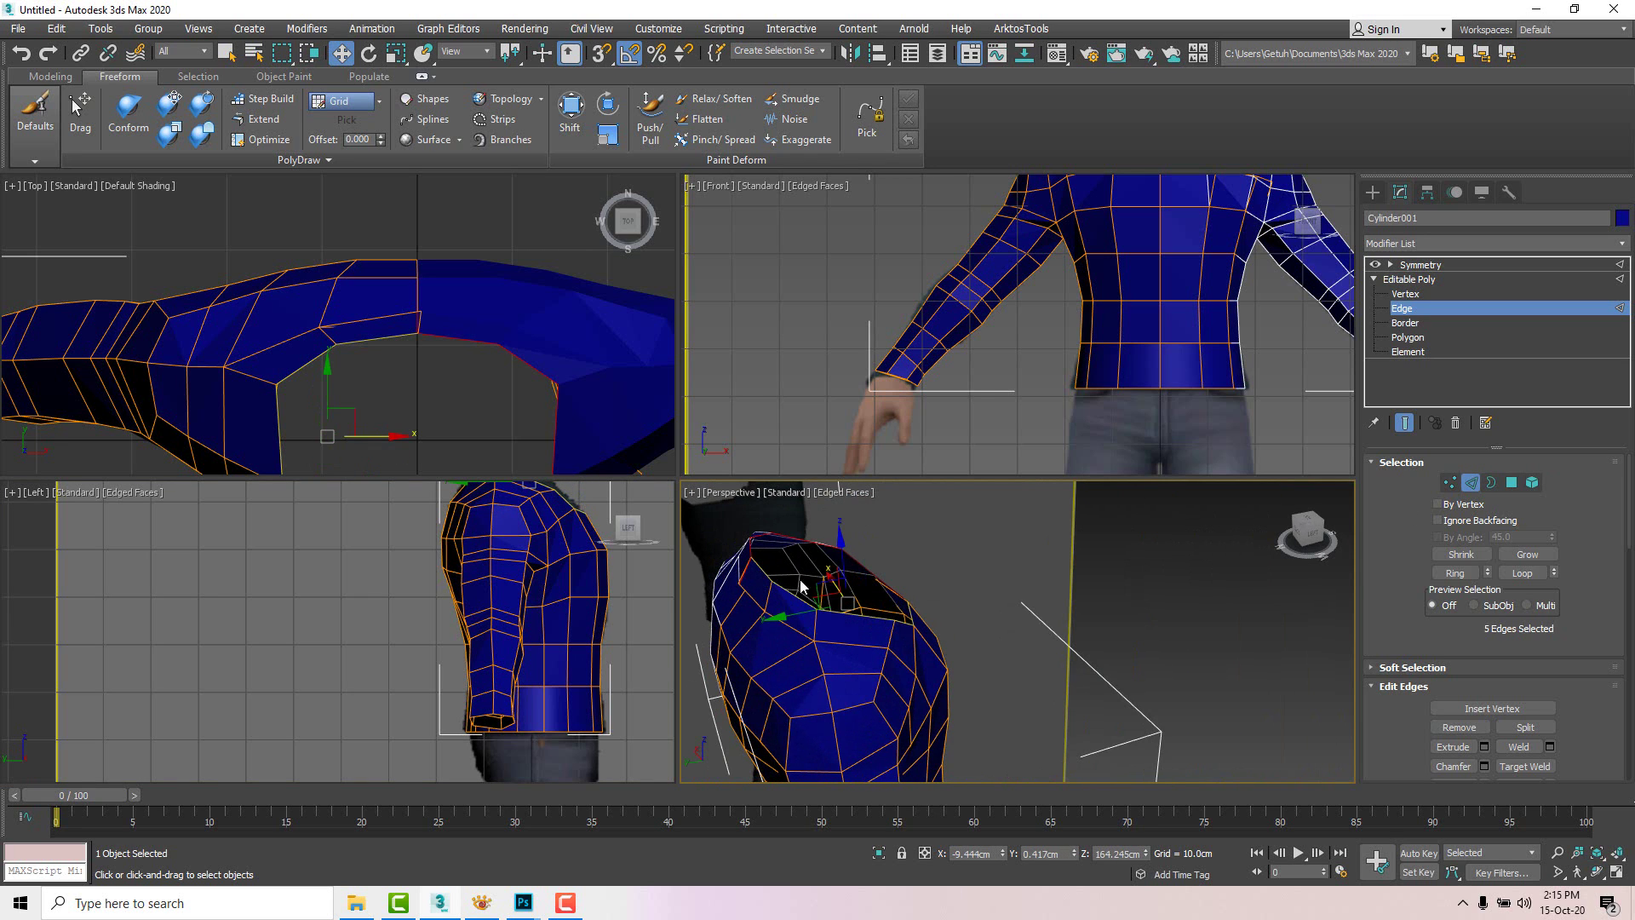
middle_click_drag(584, 570, 547, 663)
scroll(528, 598, "up", 4)
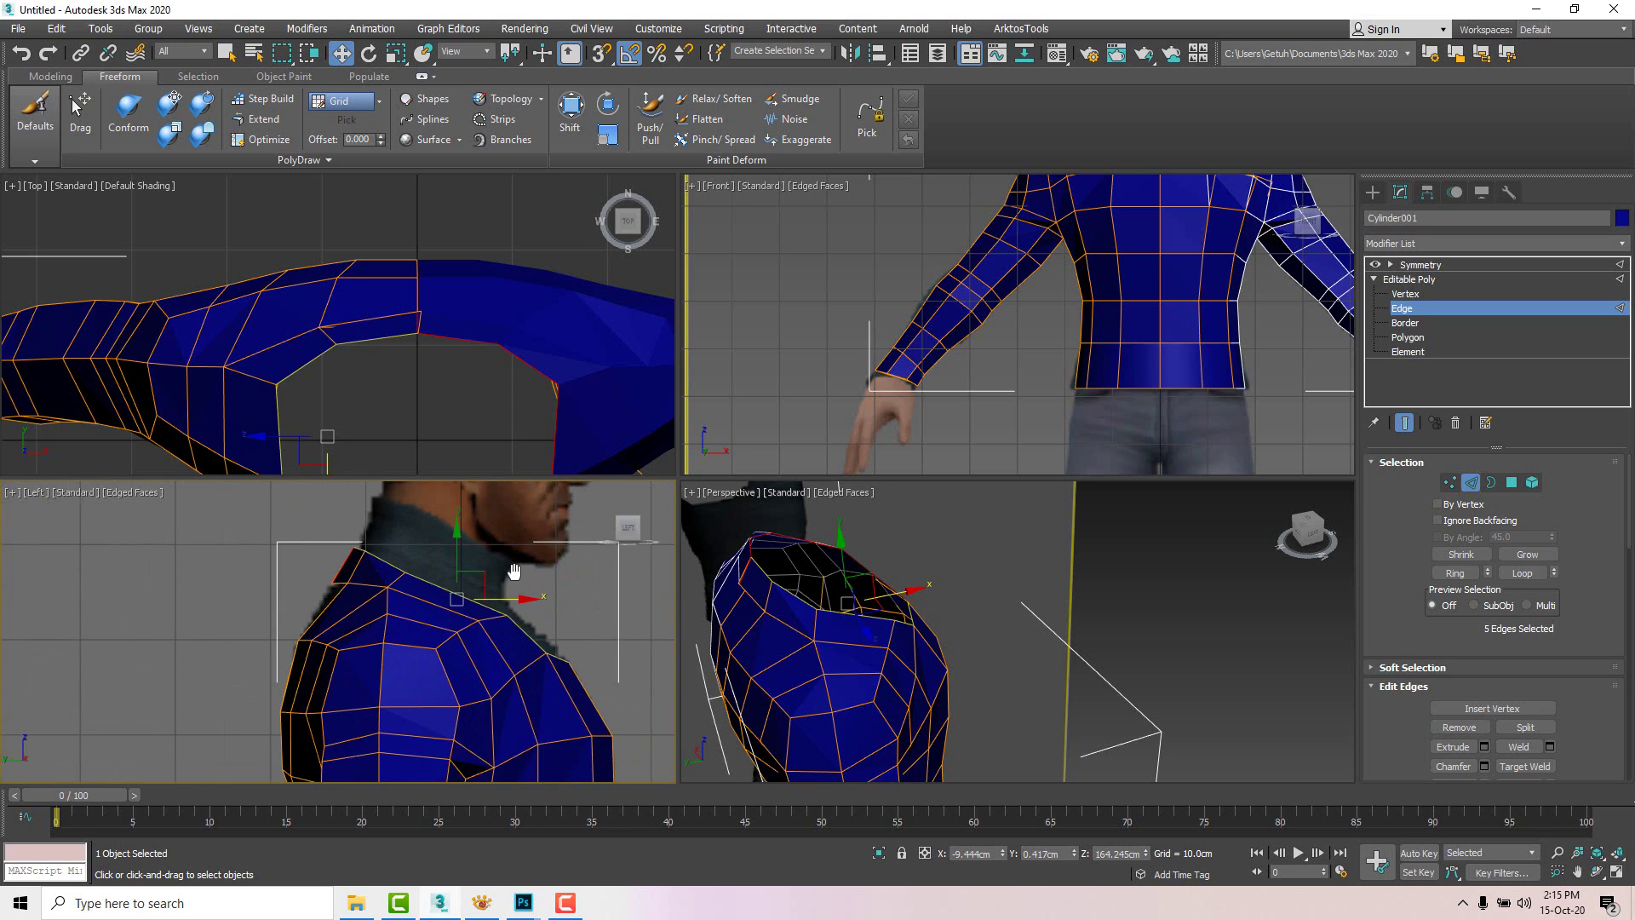
middle_click_drag(514, 571, 517, 598)
scroll(1089, 378, "up", 2)
middle_click_drag(1089, 378, 1063, 475)
middle_click_drag(1132, 267, 1092, 412)
middle_click_drag(1098, 303, 1071, 348)
left_click_drag(1038, 316, 1033, 284)
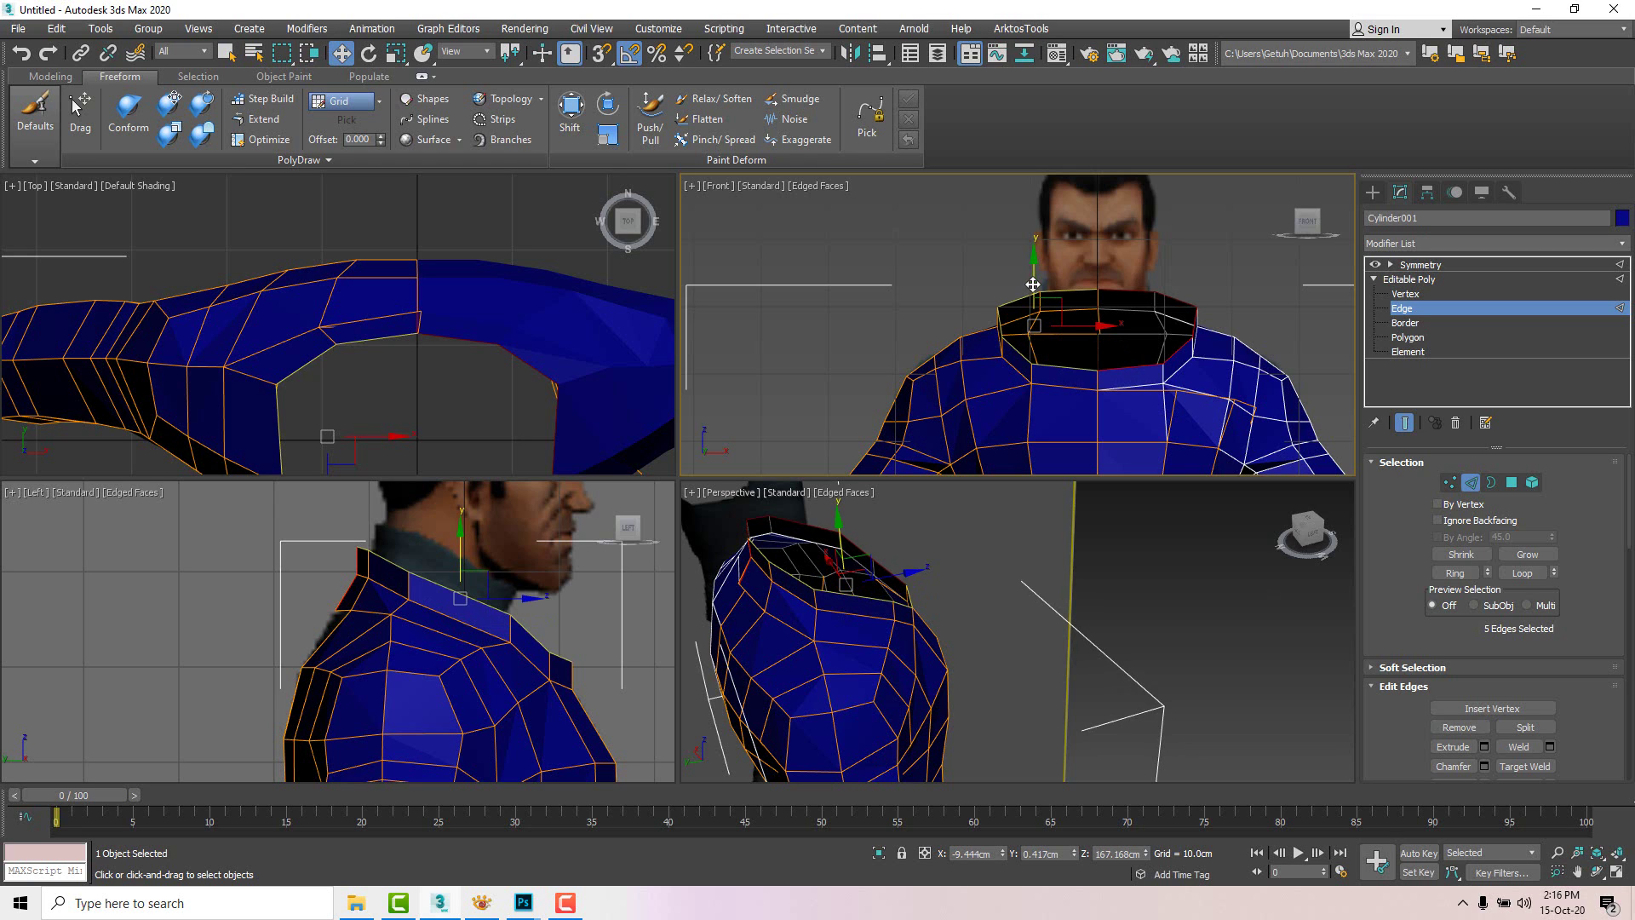
Step: Move the side edge of the new neckline strip inward so it continues the shoulder slope toward the neck
scroll(990, 320, "up", 3)
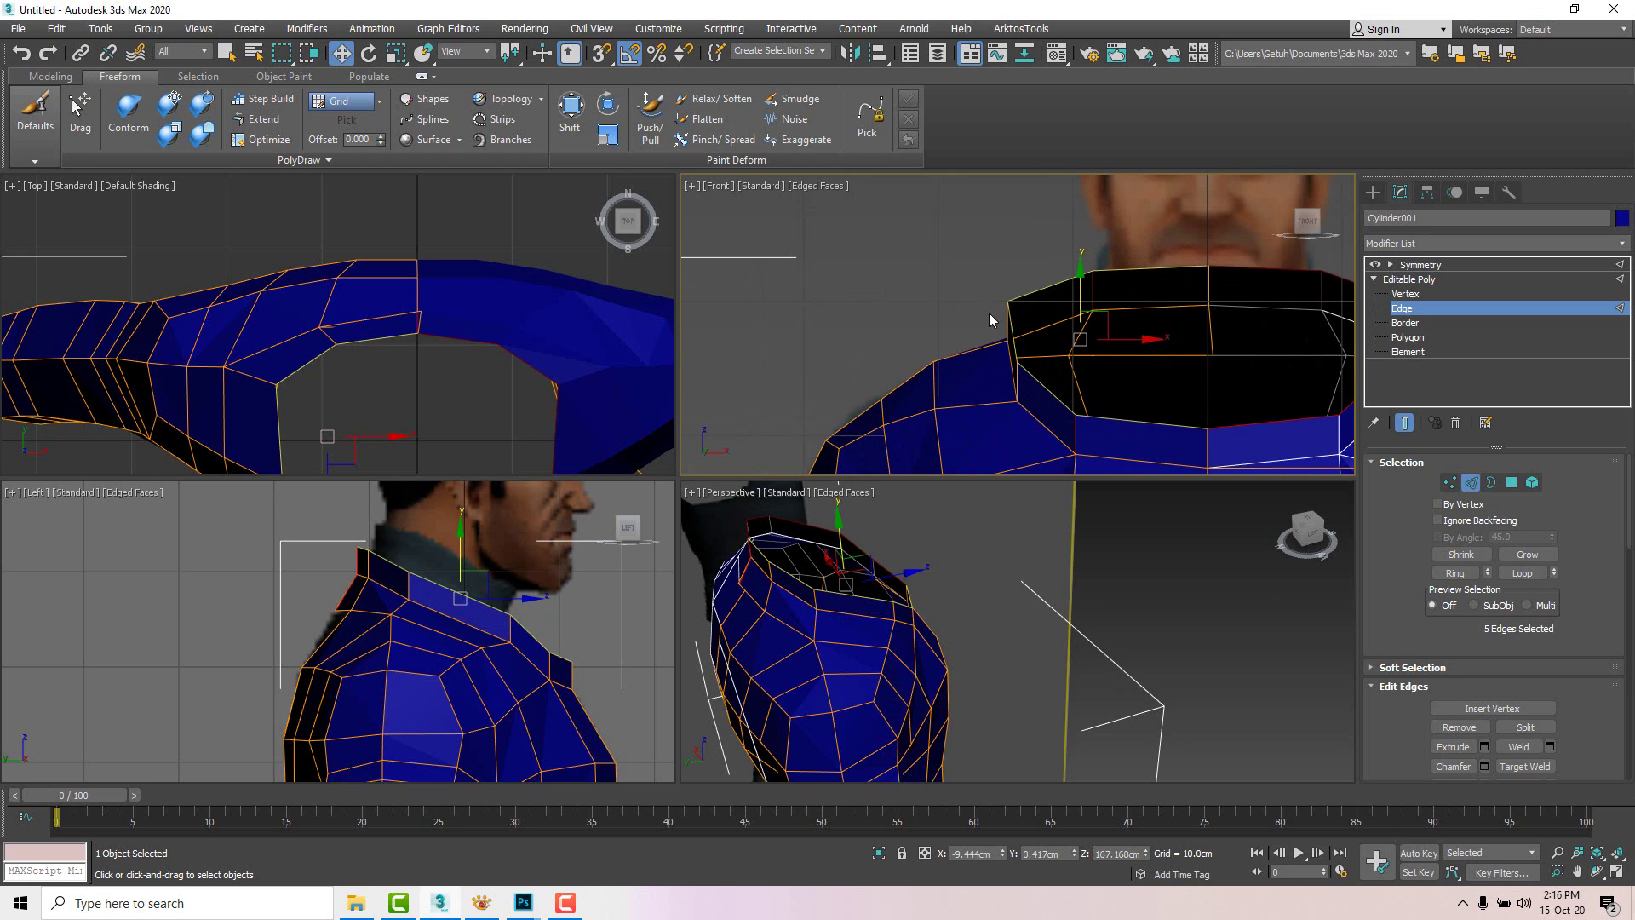
key("2")
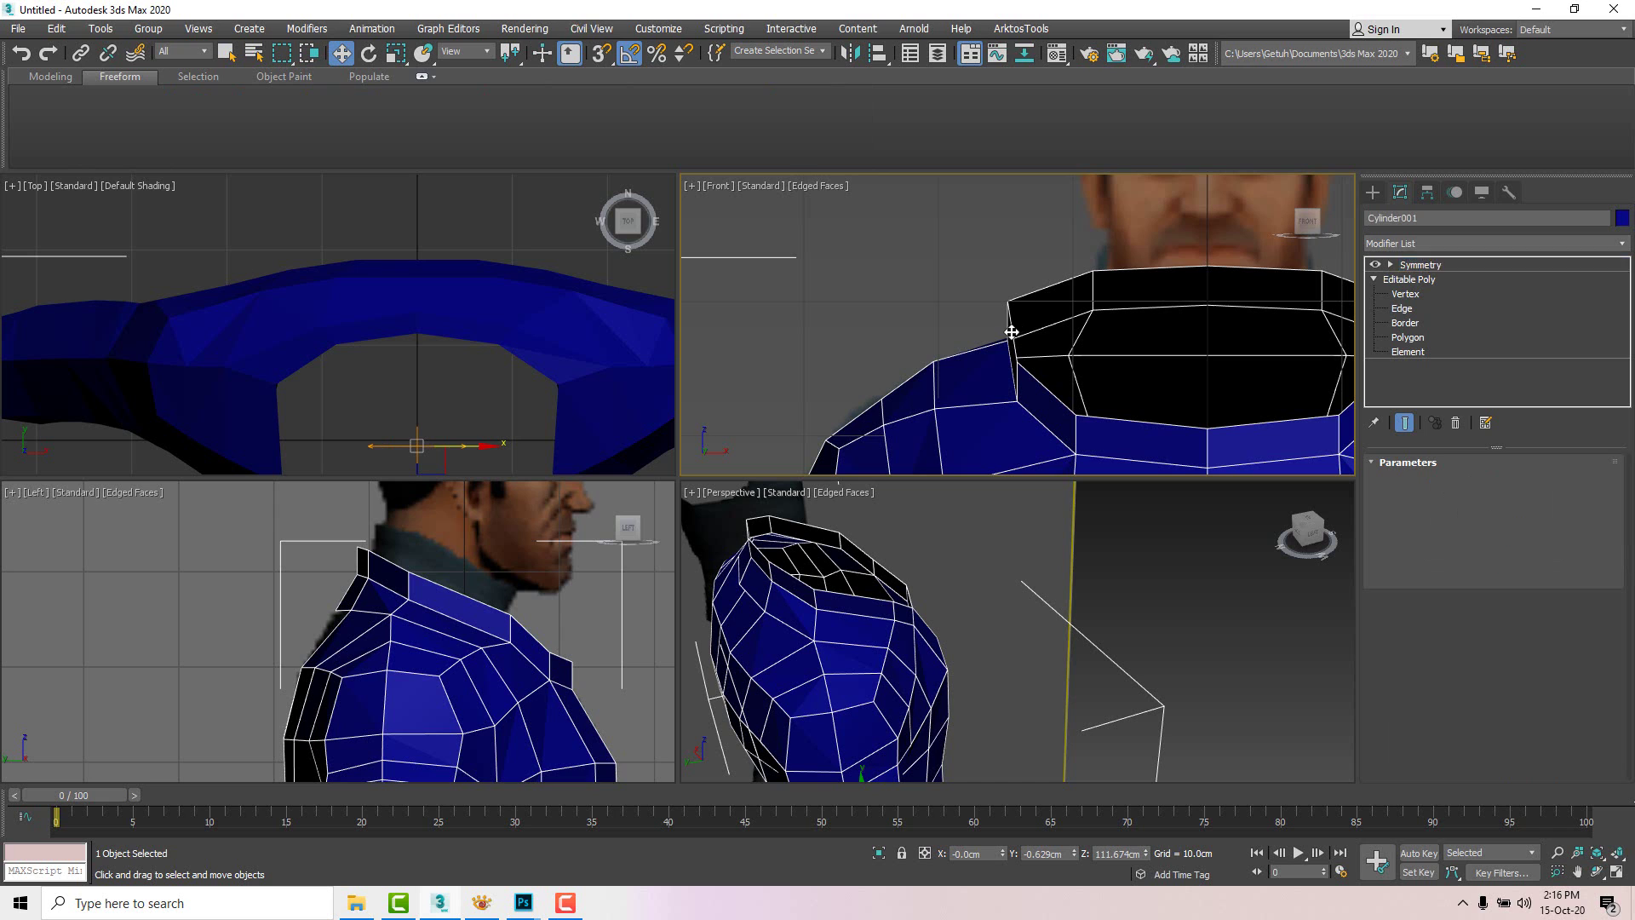
left_click(1402, 308)
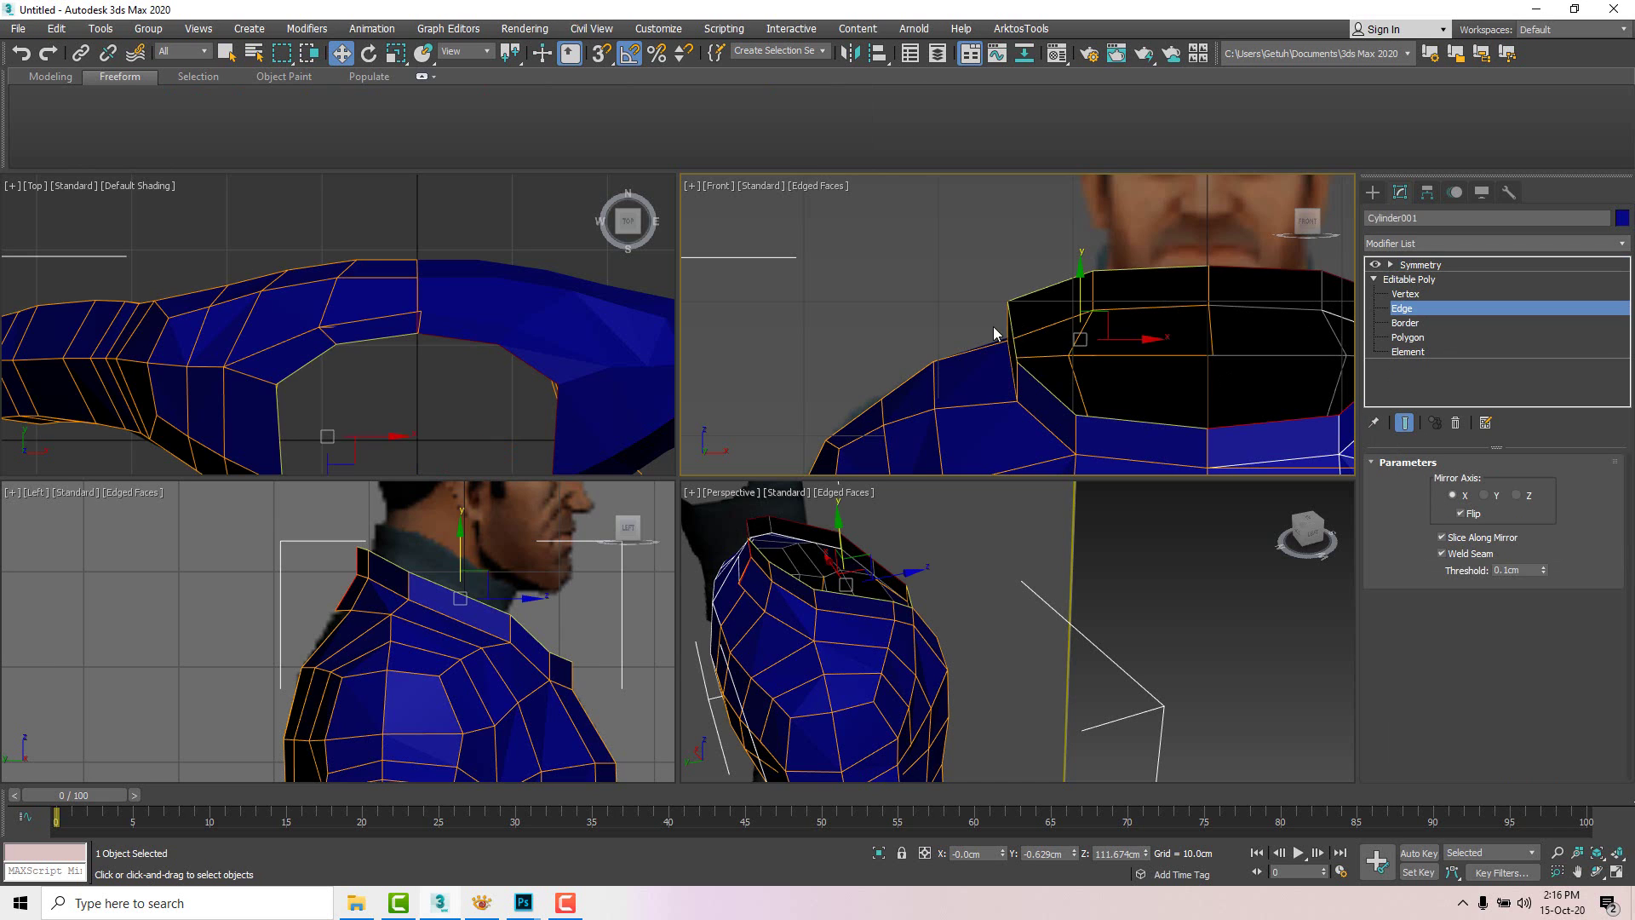
left_click(1013, 332)
left_click_drag(1139, 340, 1167, 383)
Step: Move the strip's upper front vertex about 5 cm inward and bring its upper rear vertex inward to round the neck opening
key("1")
left_click(1076, 415)
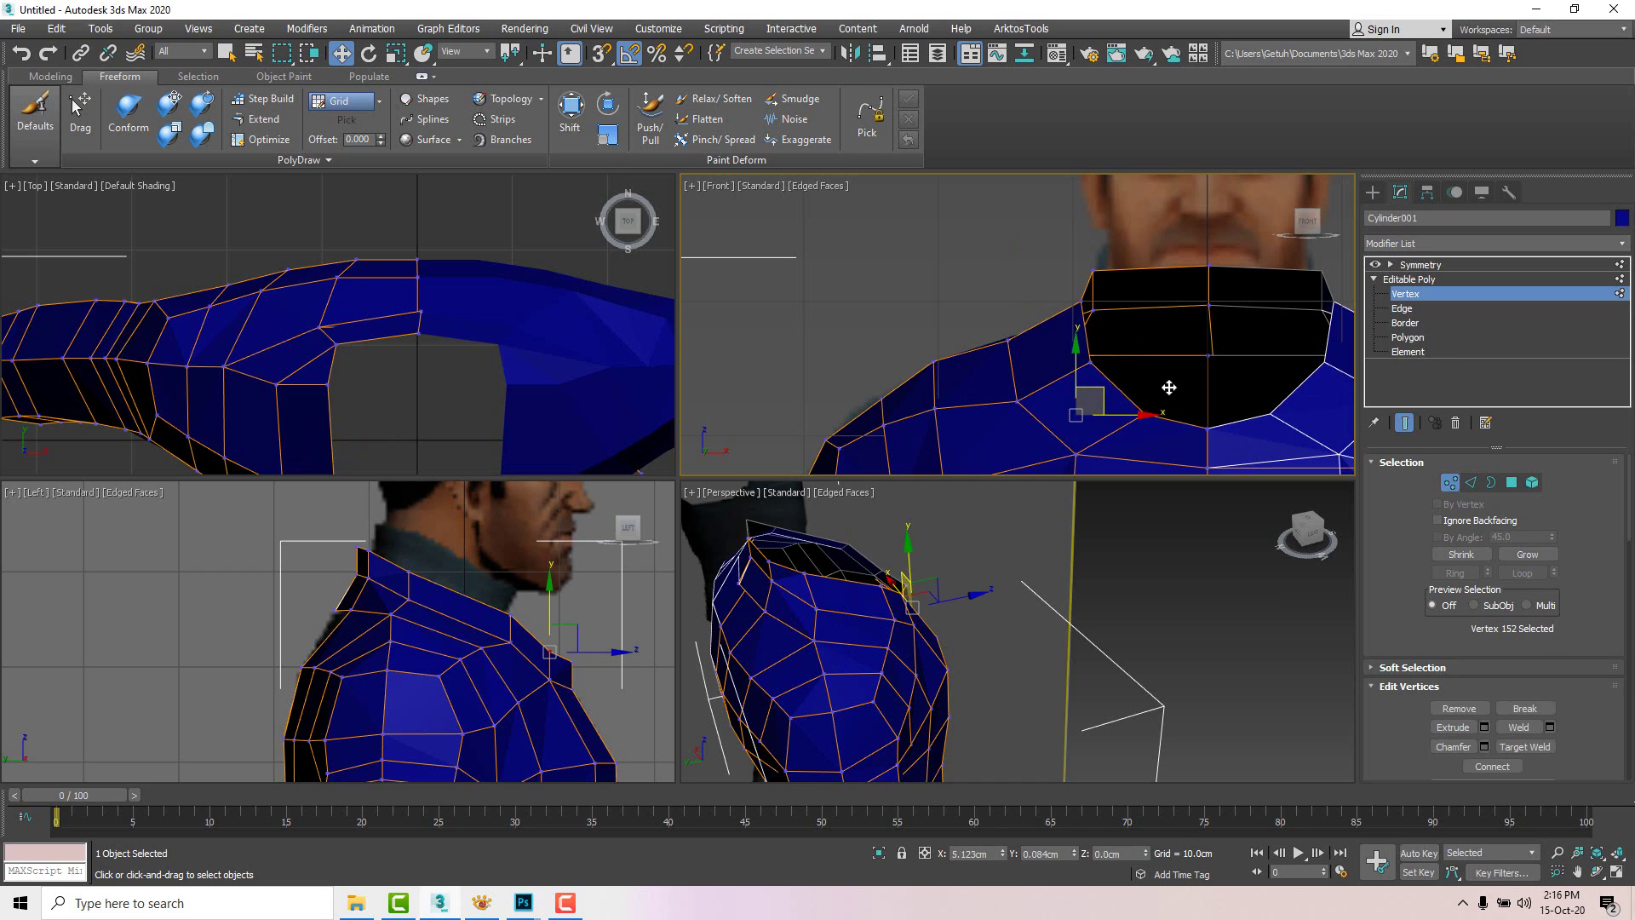
left_click(1093, 269)
left_click_drag(1119, 247, 1154, 257)
scroll(485, 548, "up", 3)
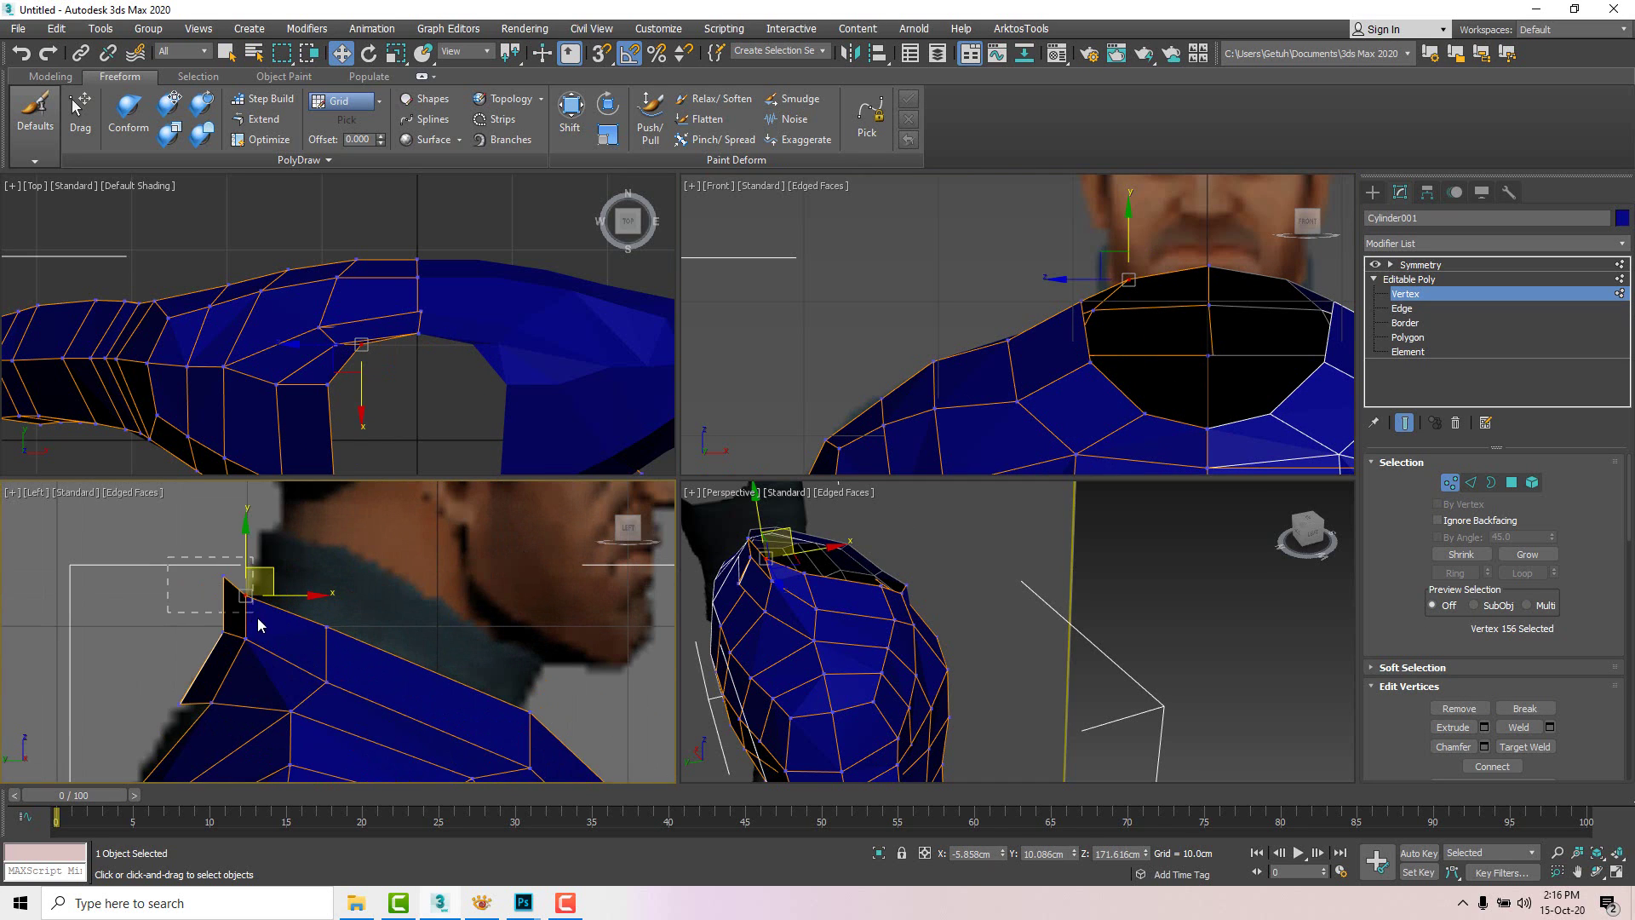
left_click_drag(281, 594, 499, 565)
Step: Make the mesh see-through and move the front and side neckline vertices to follow the neck base in the side reference
left_click(326, 626)
scroll(528, 603, "down", 3)
key("alt+x")
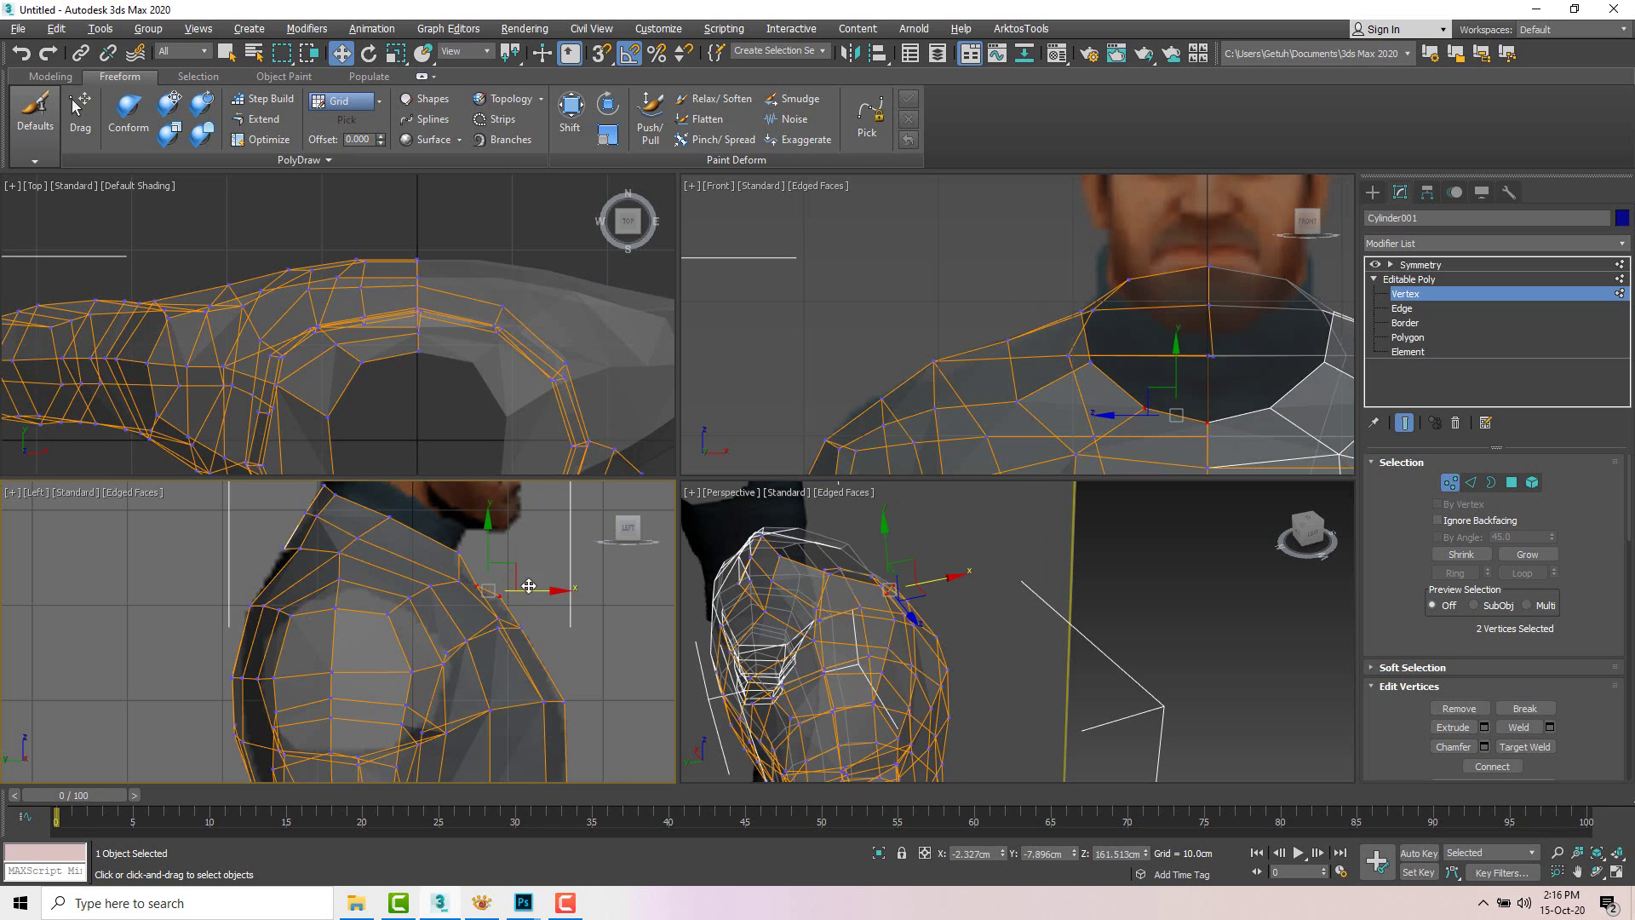
scroll(518, 590, "up", 3)
left_click(444, 554)
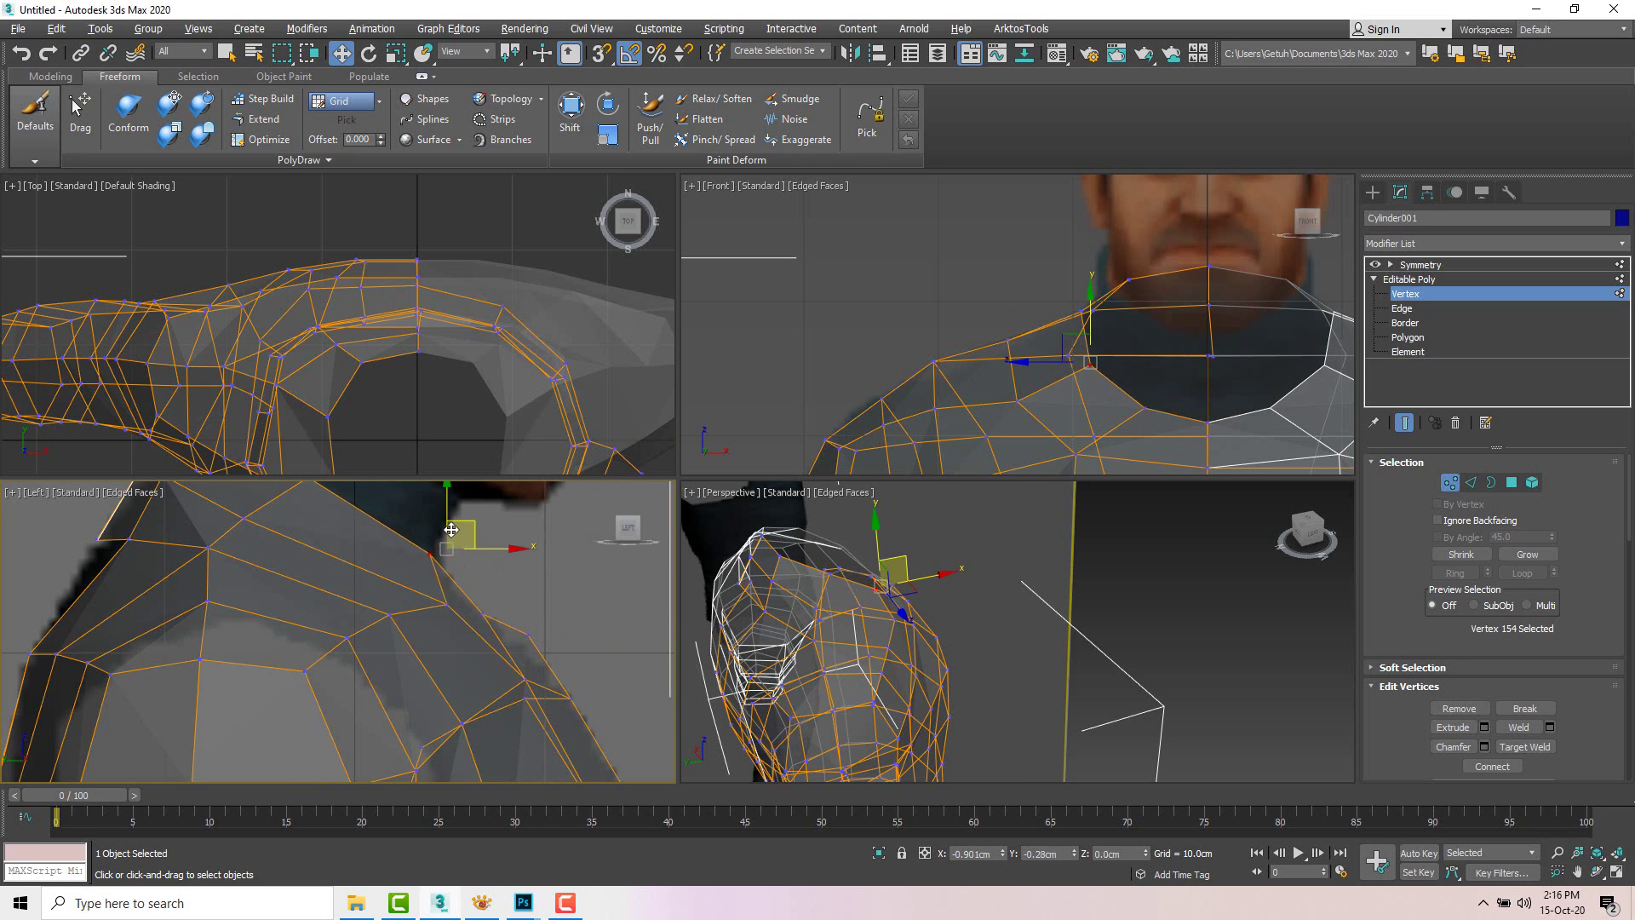
left_click(547, 622)
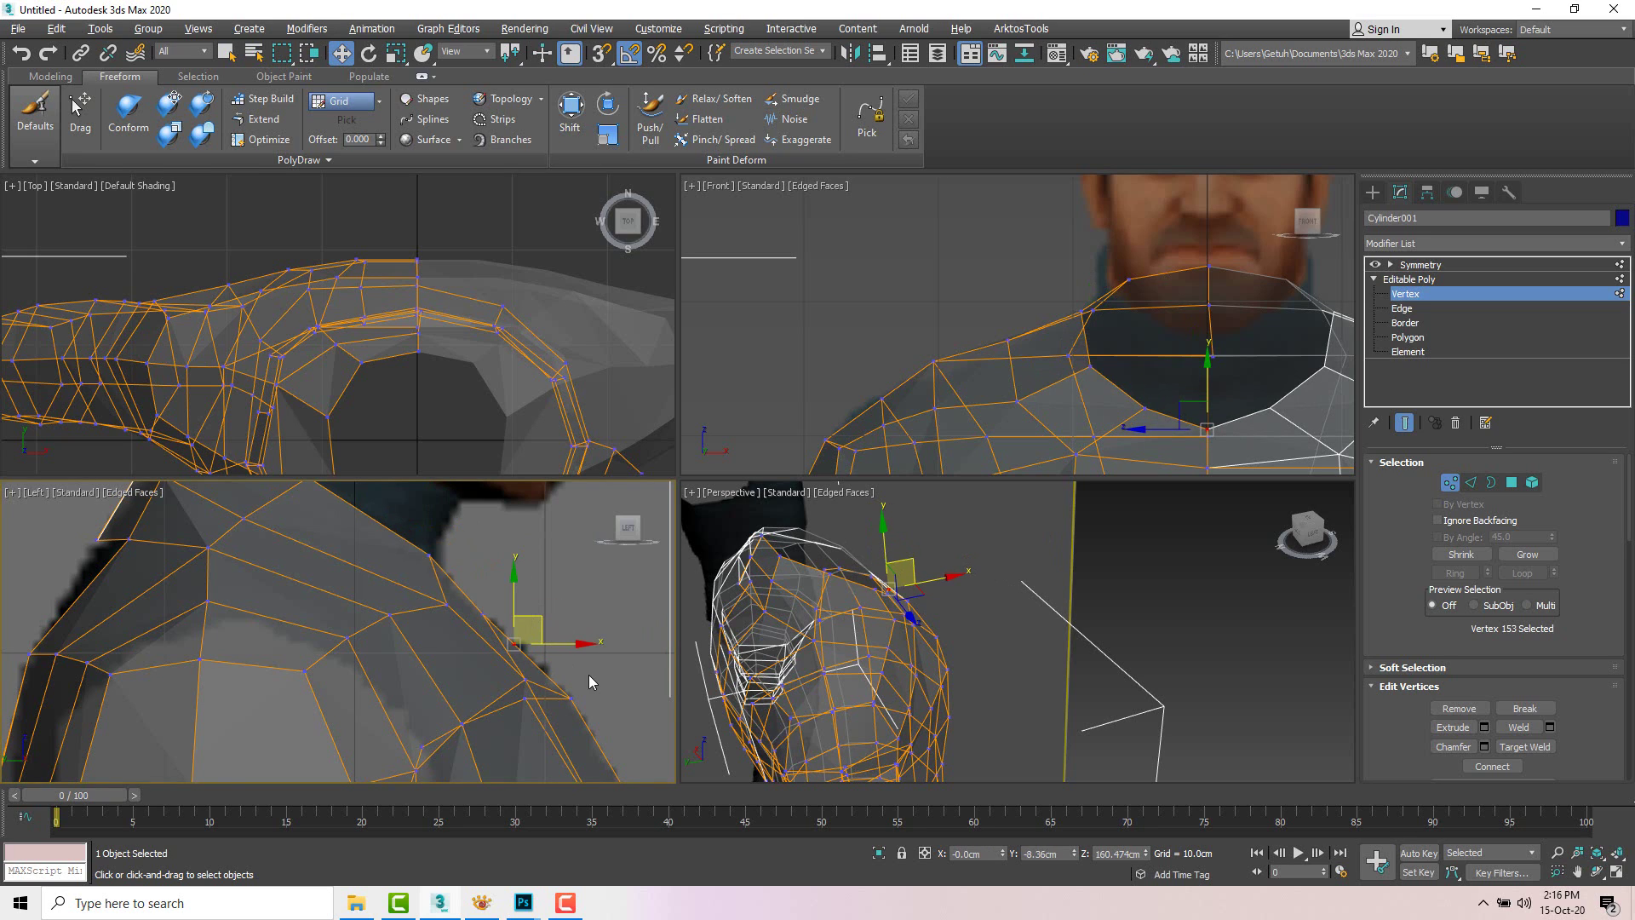
left_click_drag(511, 709, 574, 668)
left_click(565, 666)
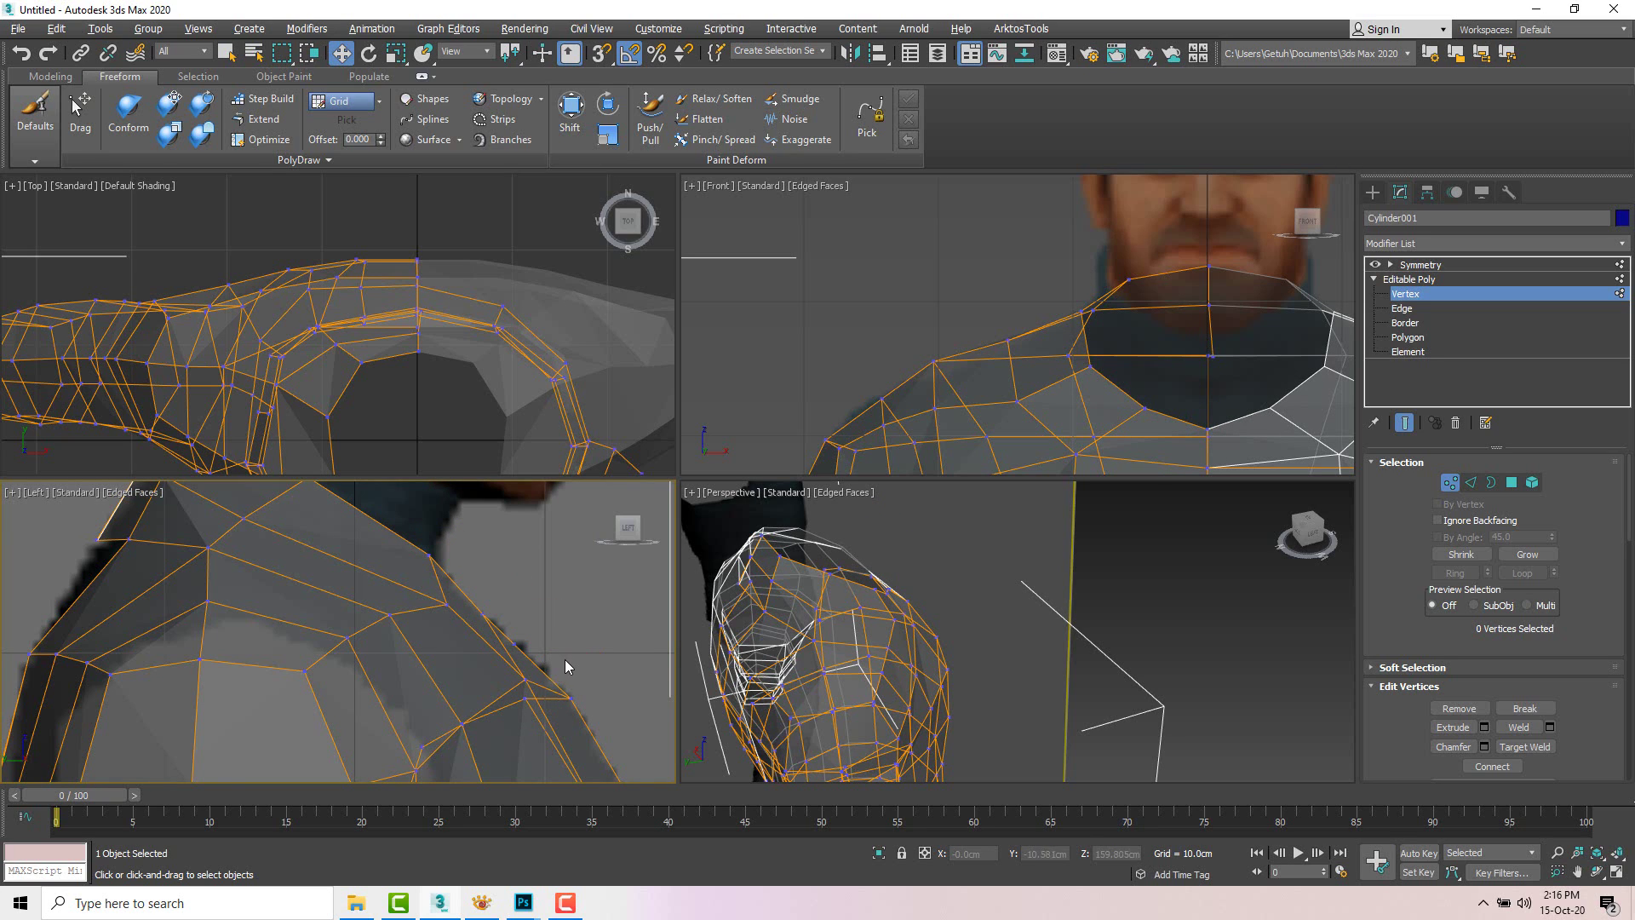
Step: Move the shoulder vertex below the side of the neckline about 1.5 cm backward and 0.4 cm up, and turn off see-through display
left_click(446, 603)
left_click_drag(460, 590, 450, 569)
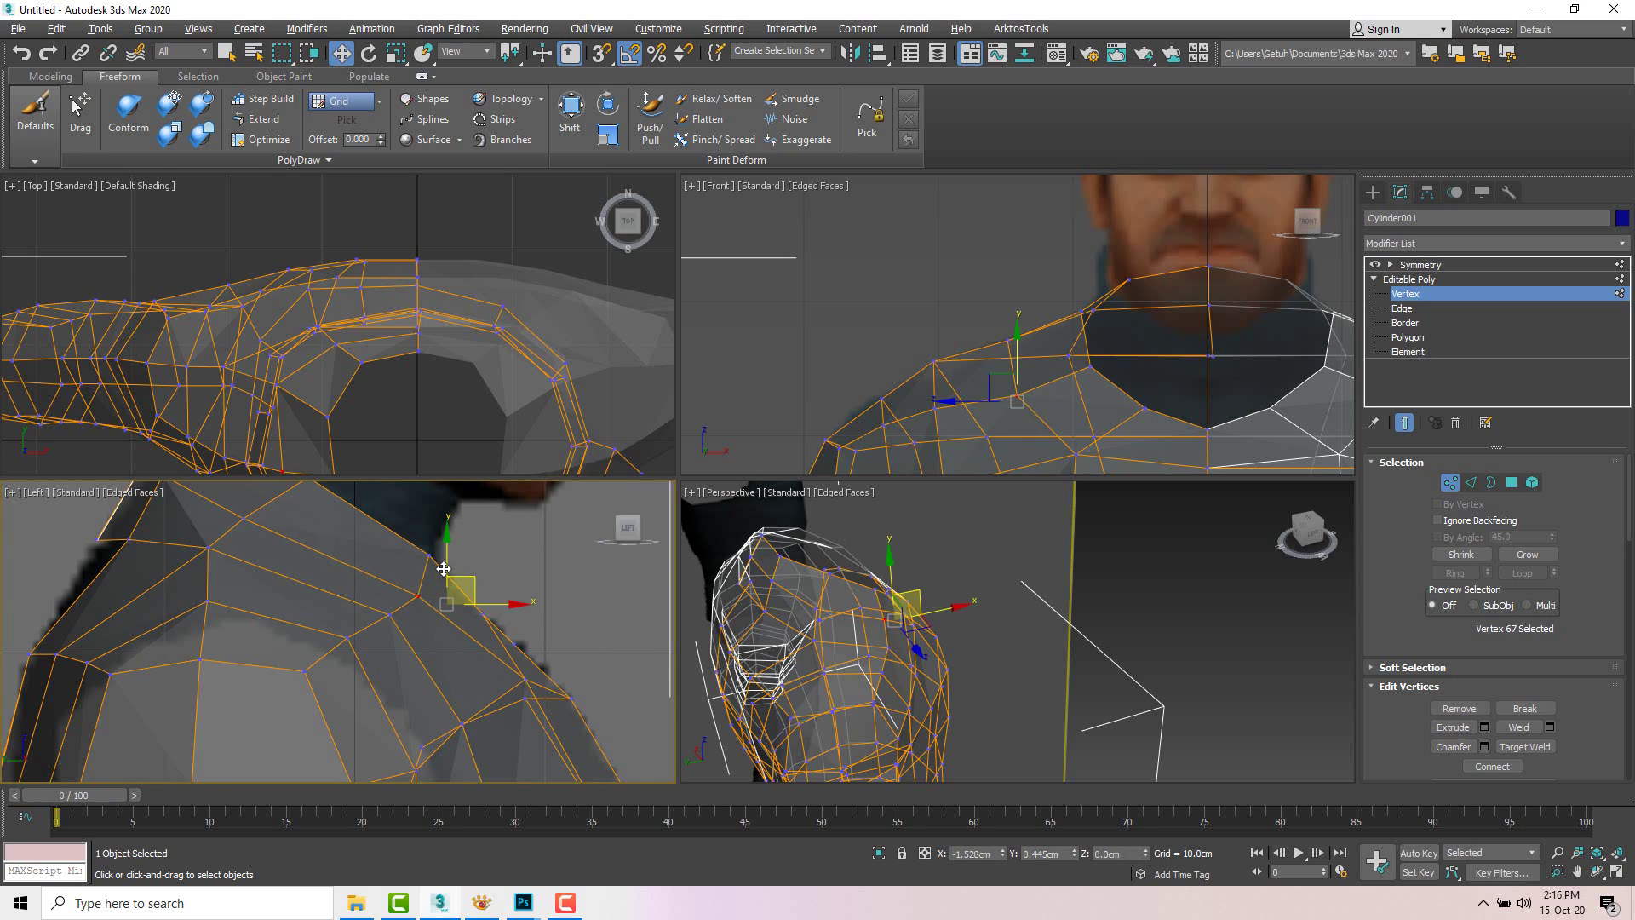
key("alt+x")
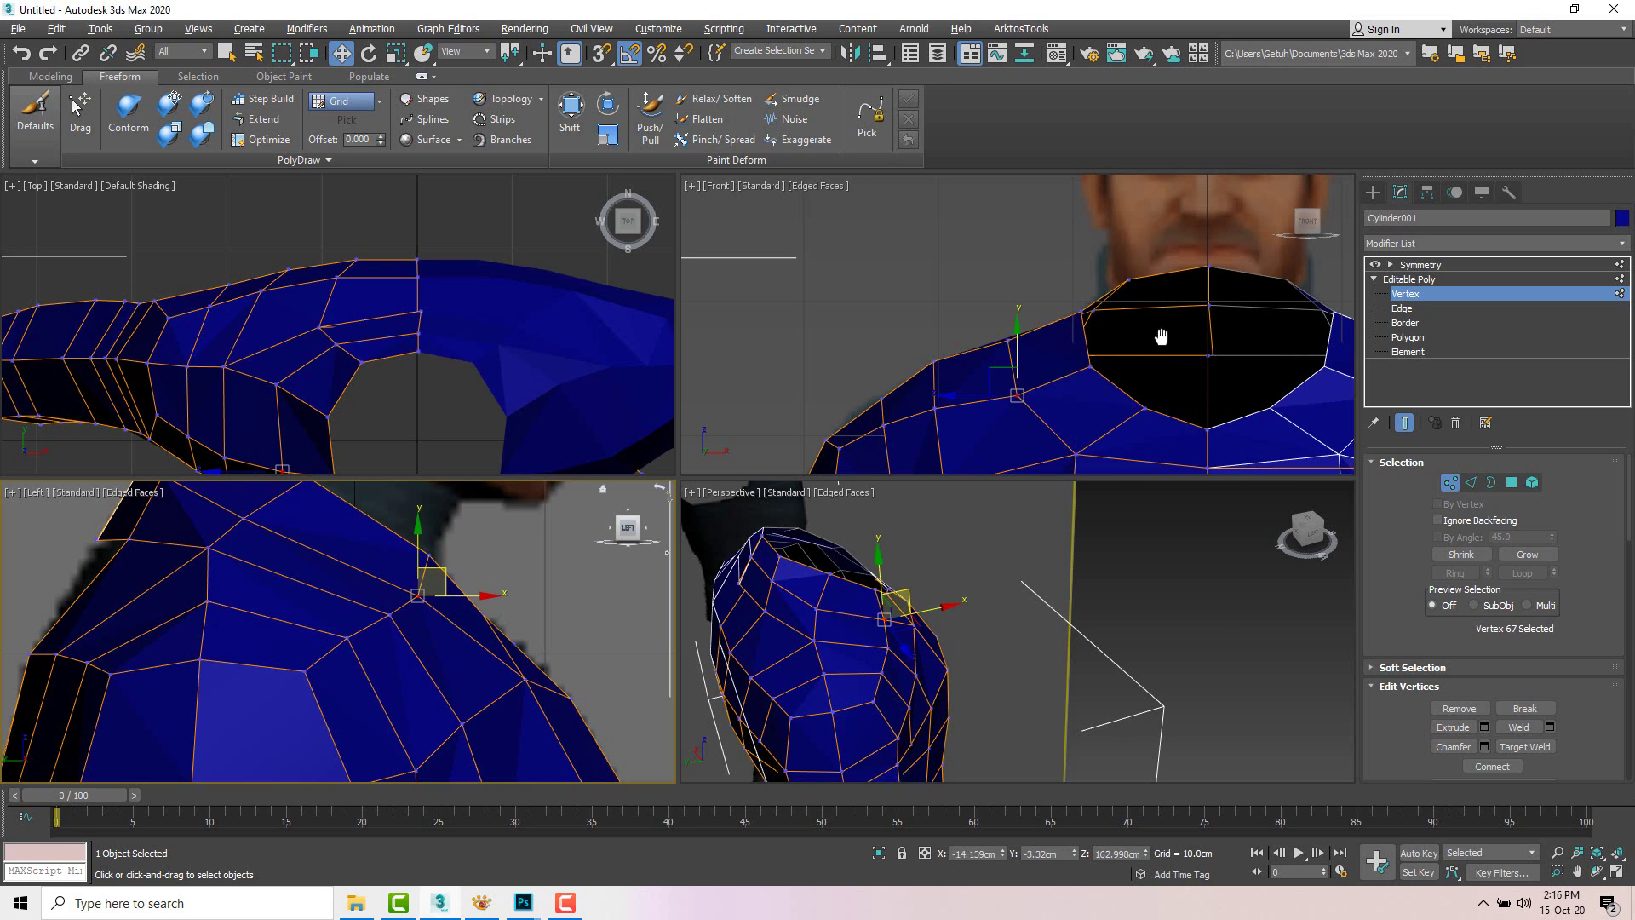
Step: Widen the neck opening by moving its side vertices outward and its front corner vertex about 1.4 cm outward and 1 cm down
scroll(1085, 356, "down", 5)
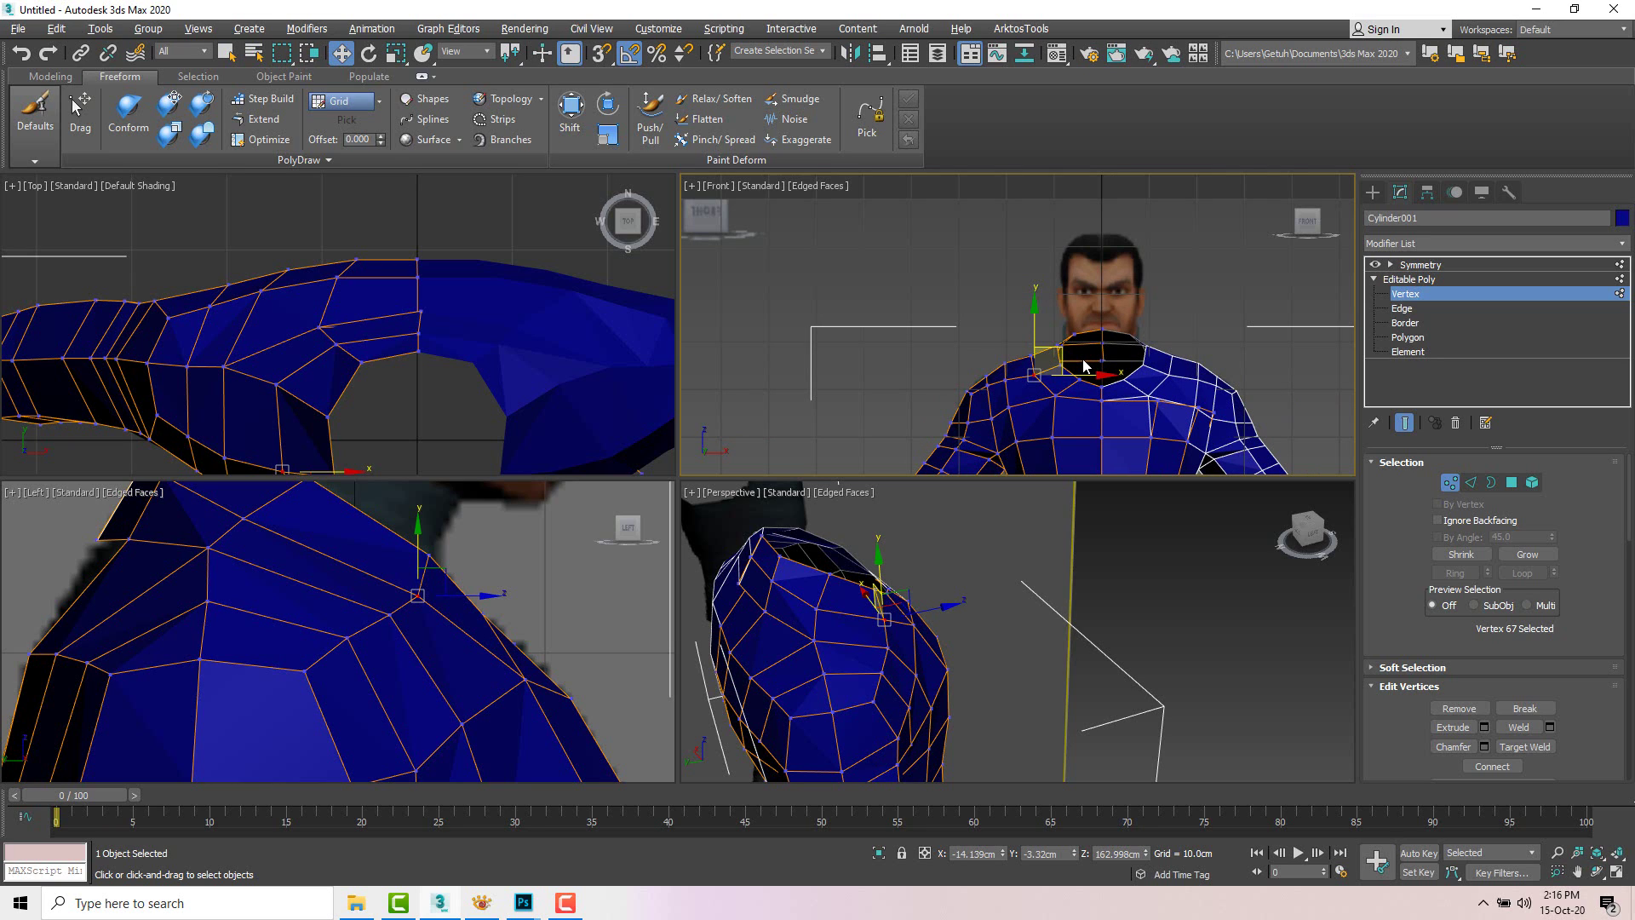
scroll(1107, 356, "up", 3)
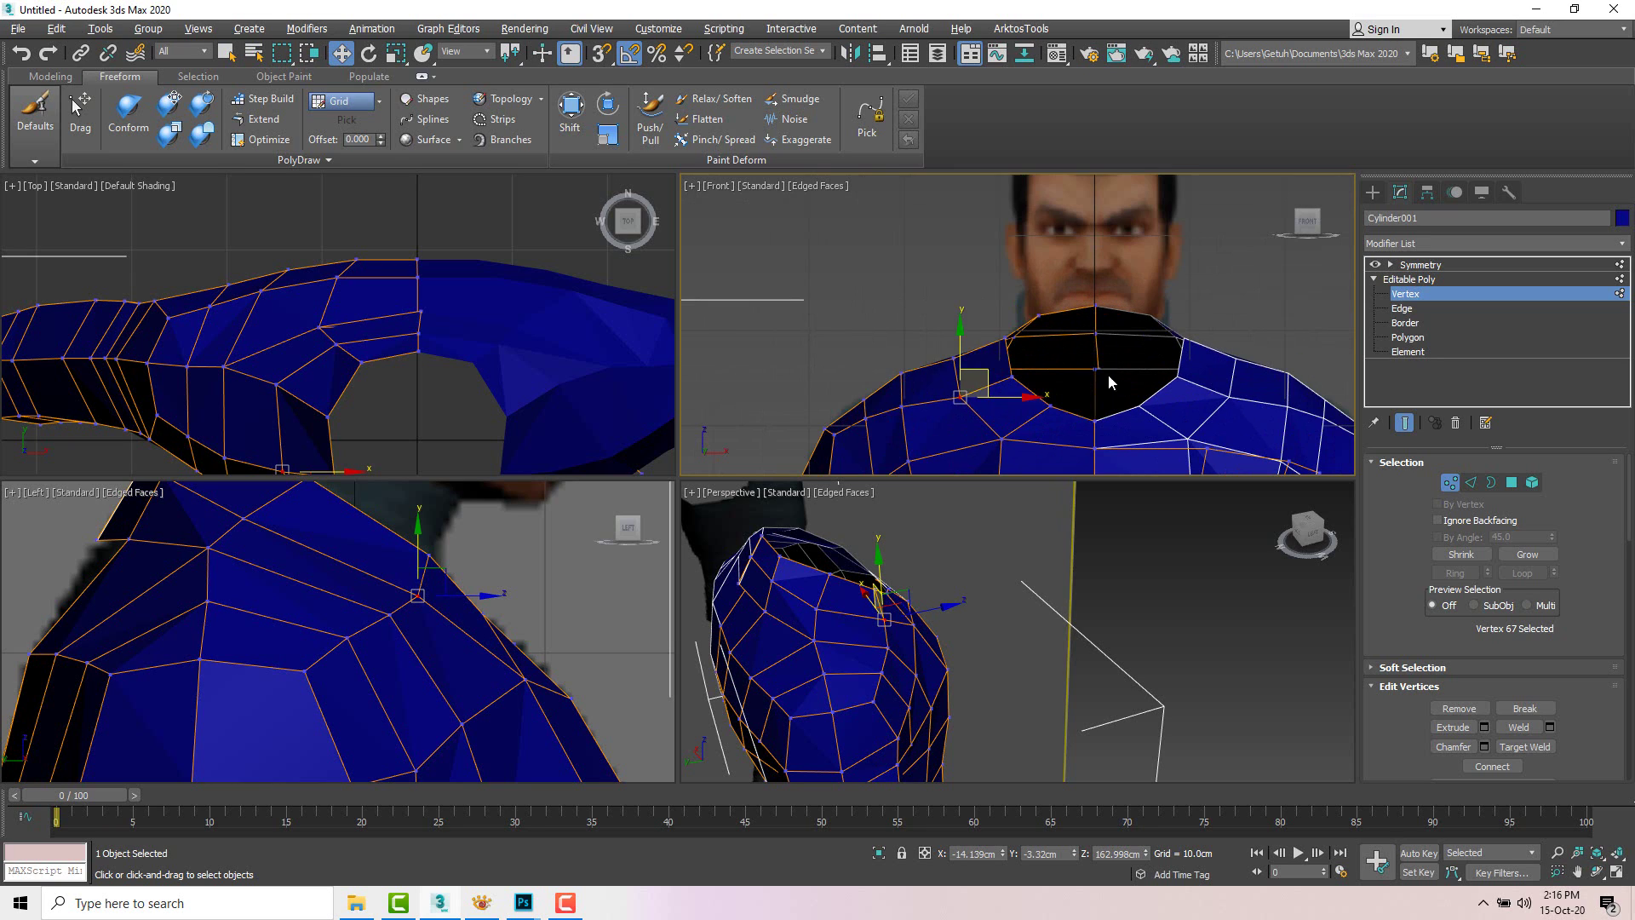
left_click_drag(1012, 374, 1062, 392)
left_click(1053, 405)
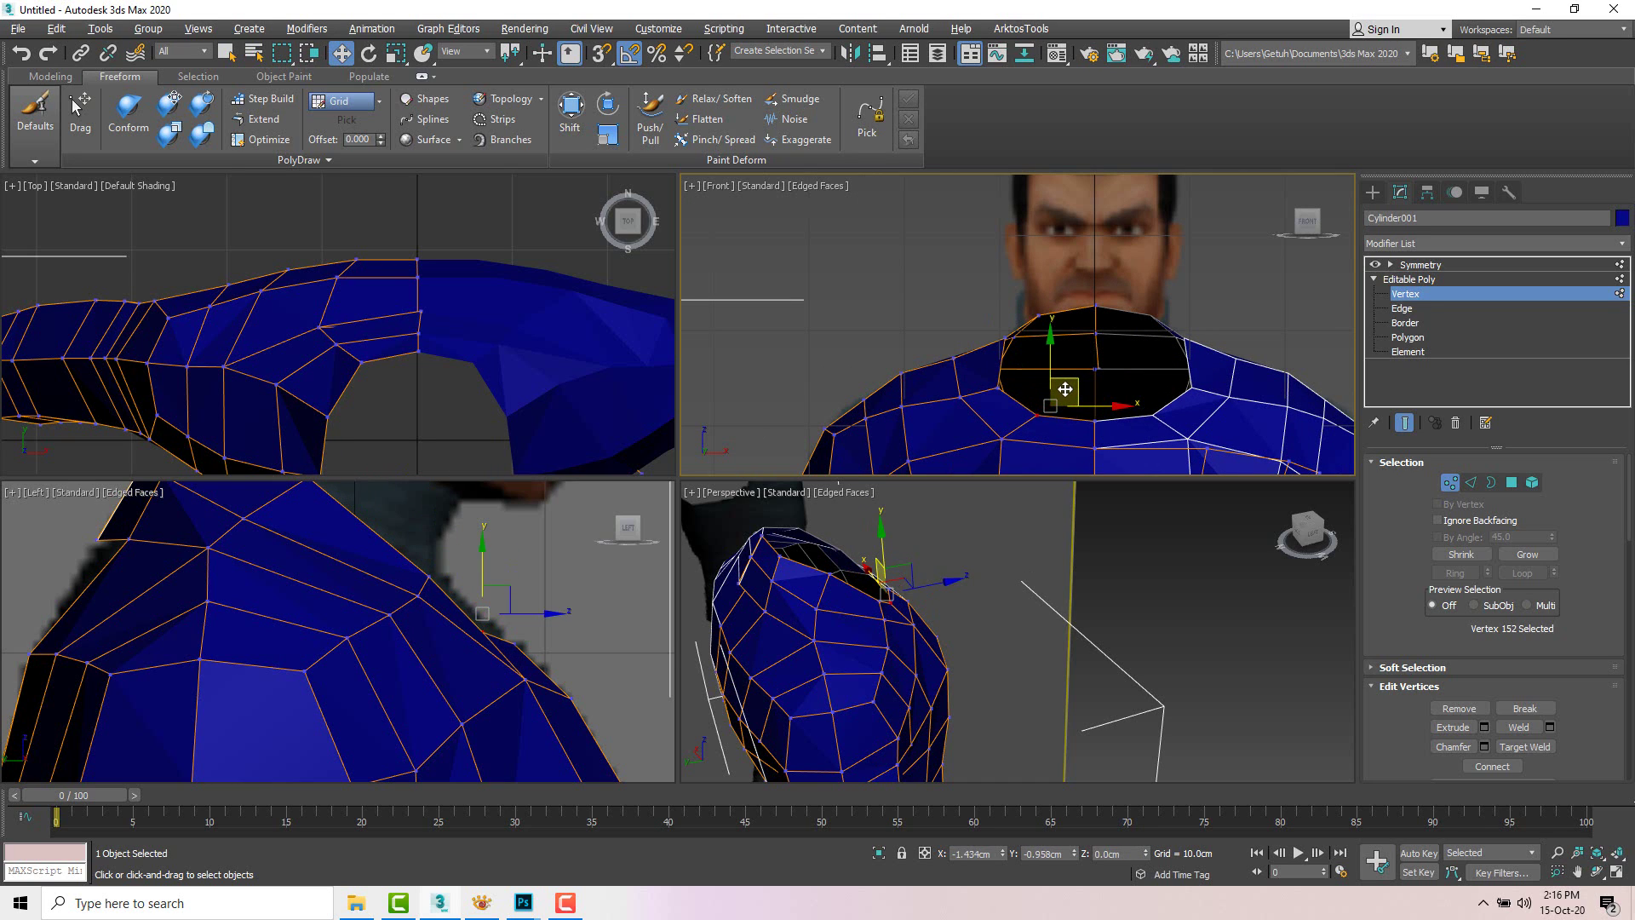
Step: Try to extrude a single side edge of the neck opening about 1.7 cm upward
left_click(1470, 482)
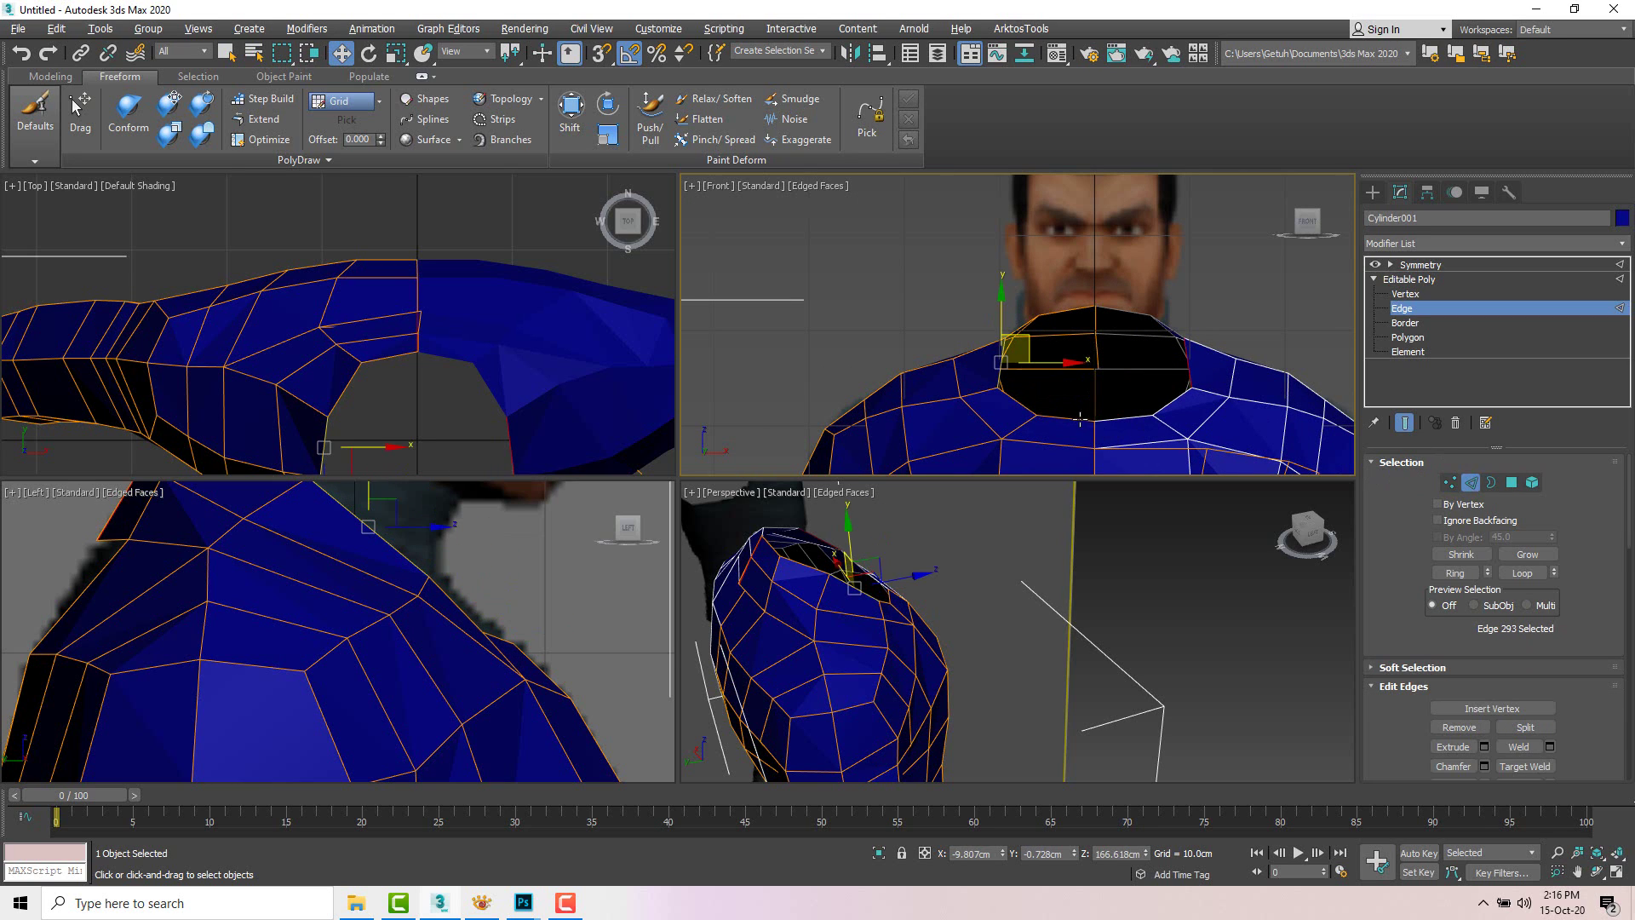
scroll(460, 606, "down", 3)
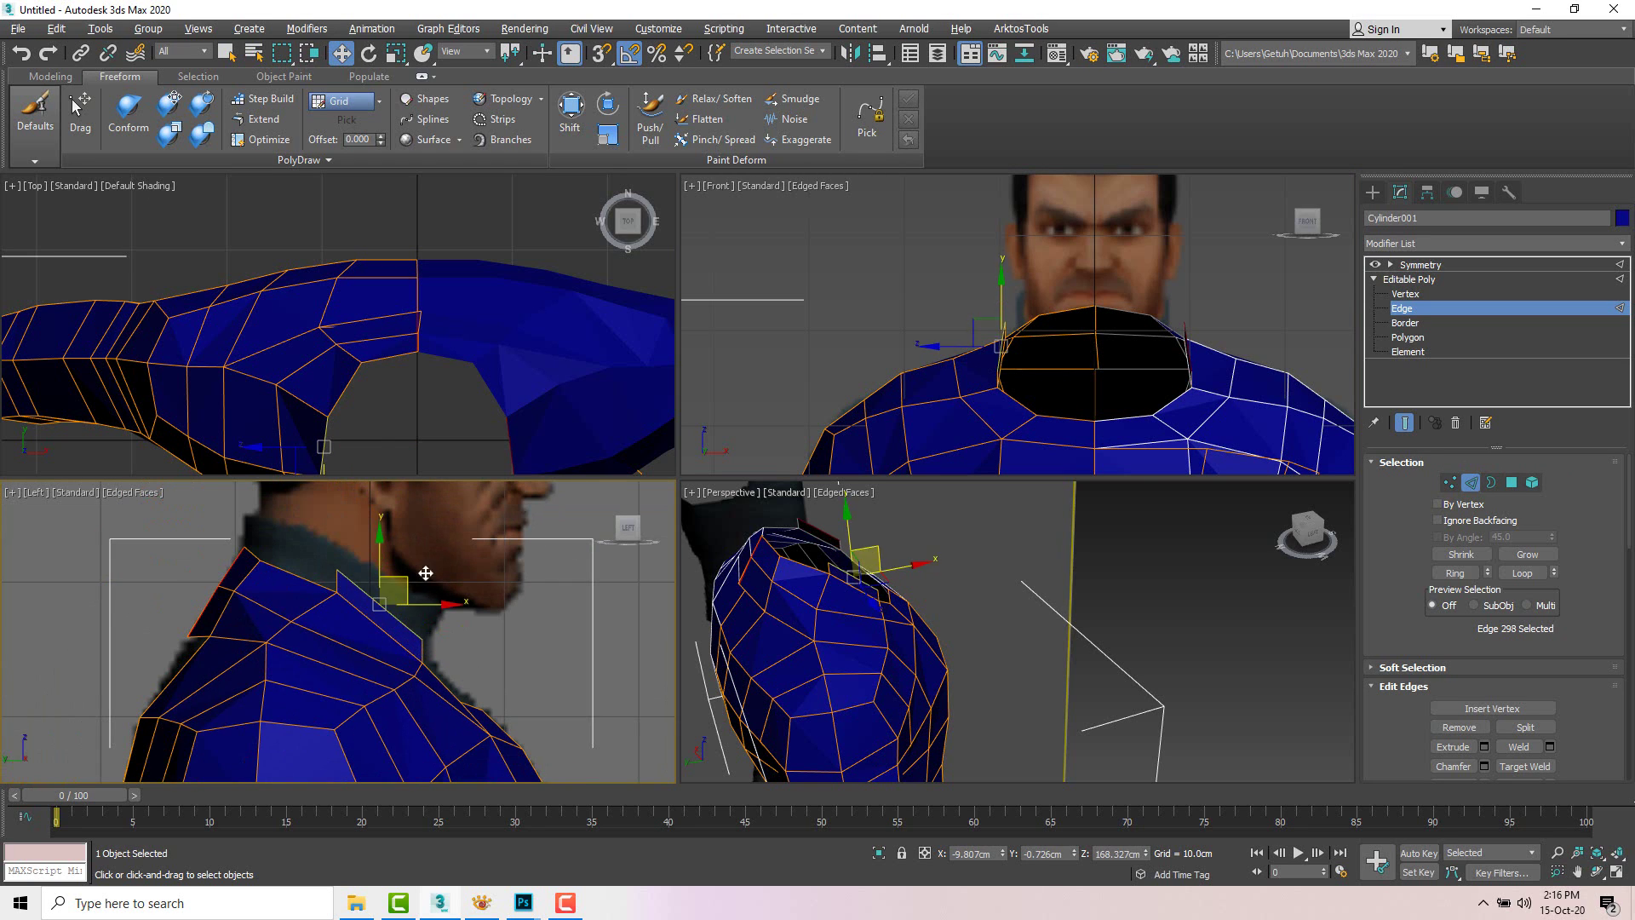
middle_click(1044, 425)
Step: Extrude the five neck opening edges, from front centre to rear centre, upward to form the collar
left_click(1022, 413)
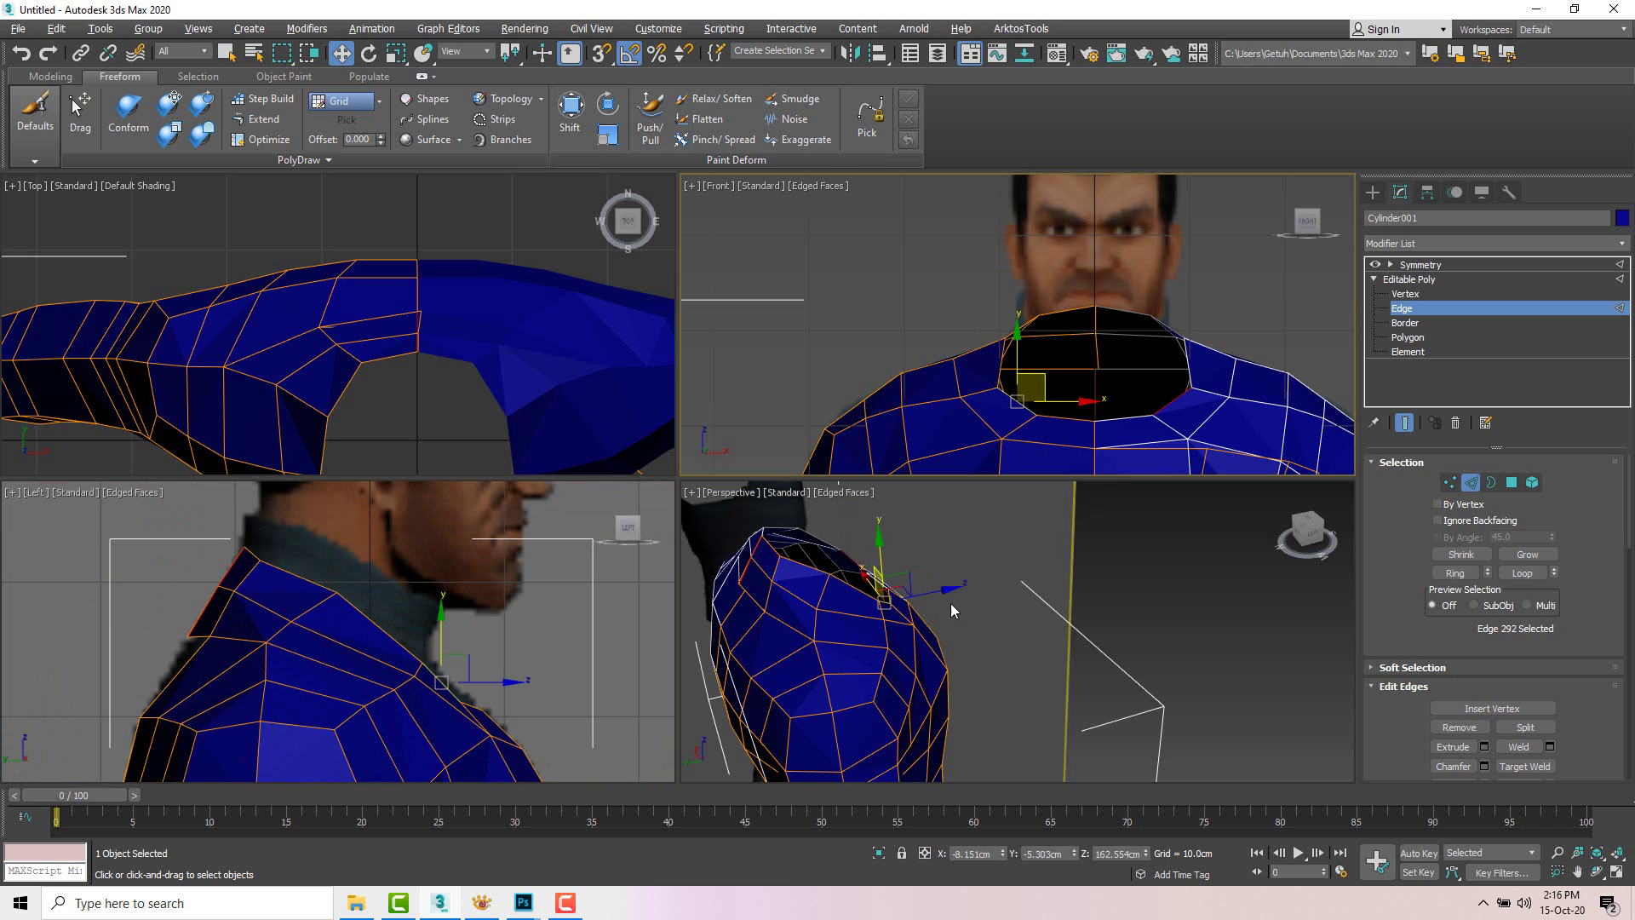
middle_click_drag(950, 603, 886, 628, "alt")
scroll(913, 620, "up", 3)
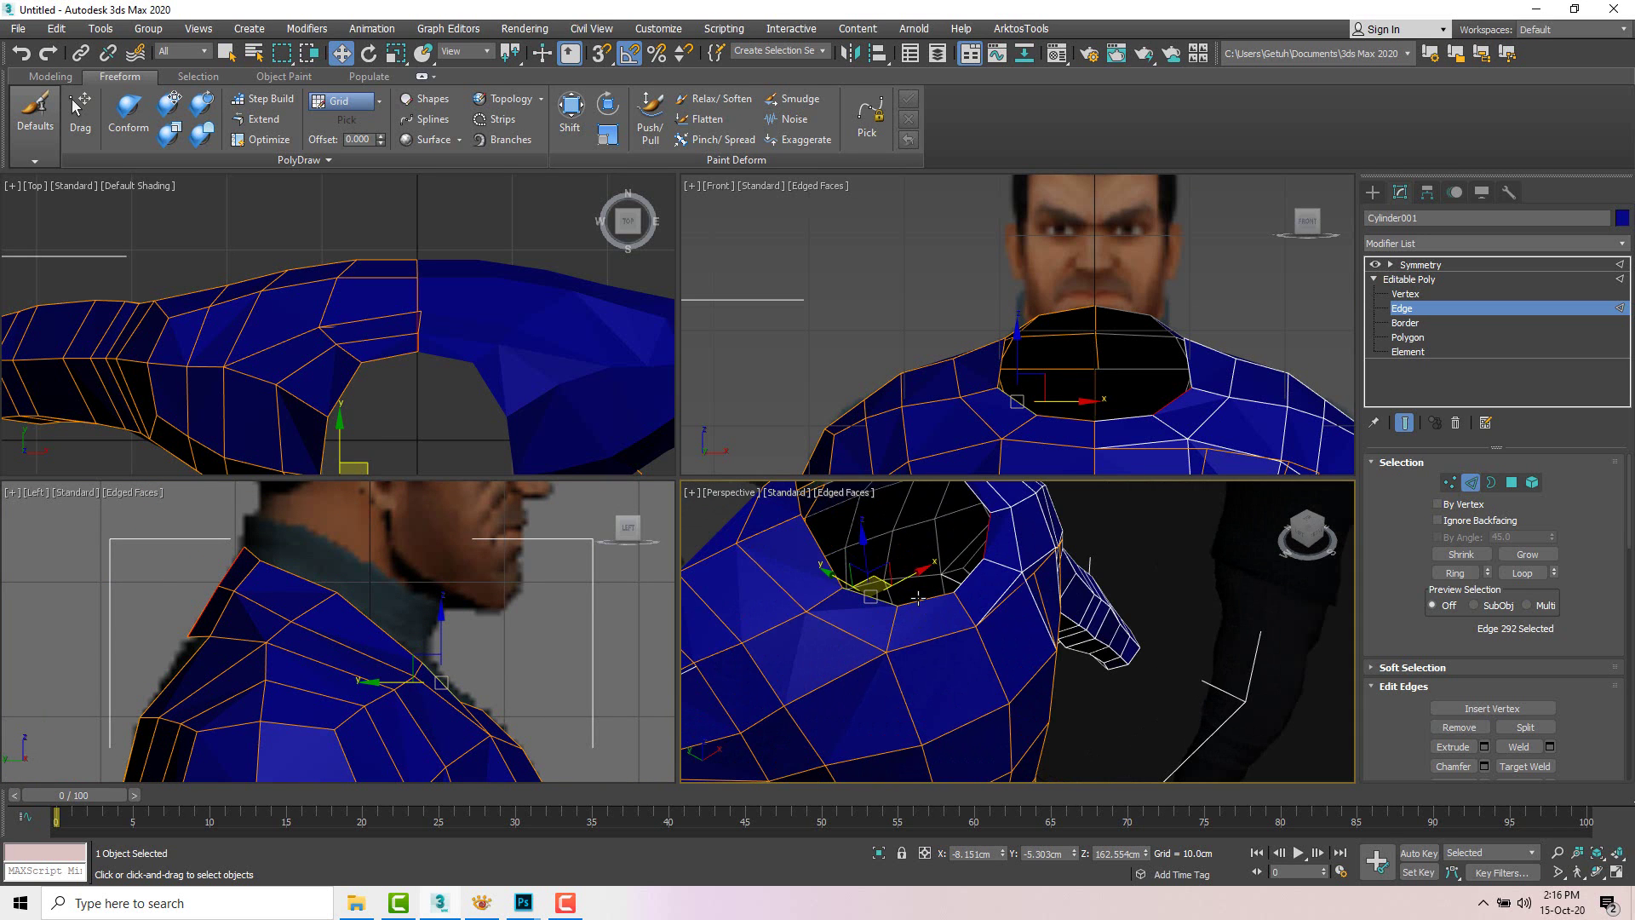
left_click(918, 599)
left_click(868, 597, "ctrl")
left_click(825, 558, "ctrl")
middle_click_drag(836, 556, 875, 673)
left_click(848, 655, "ctrl")
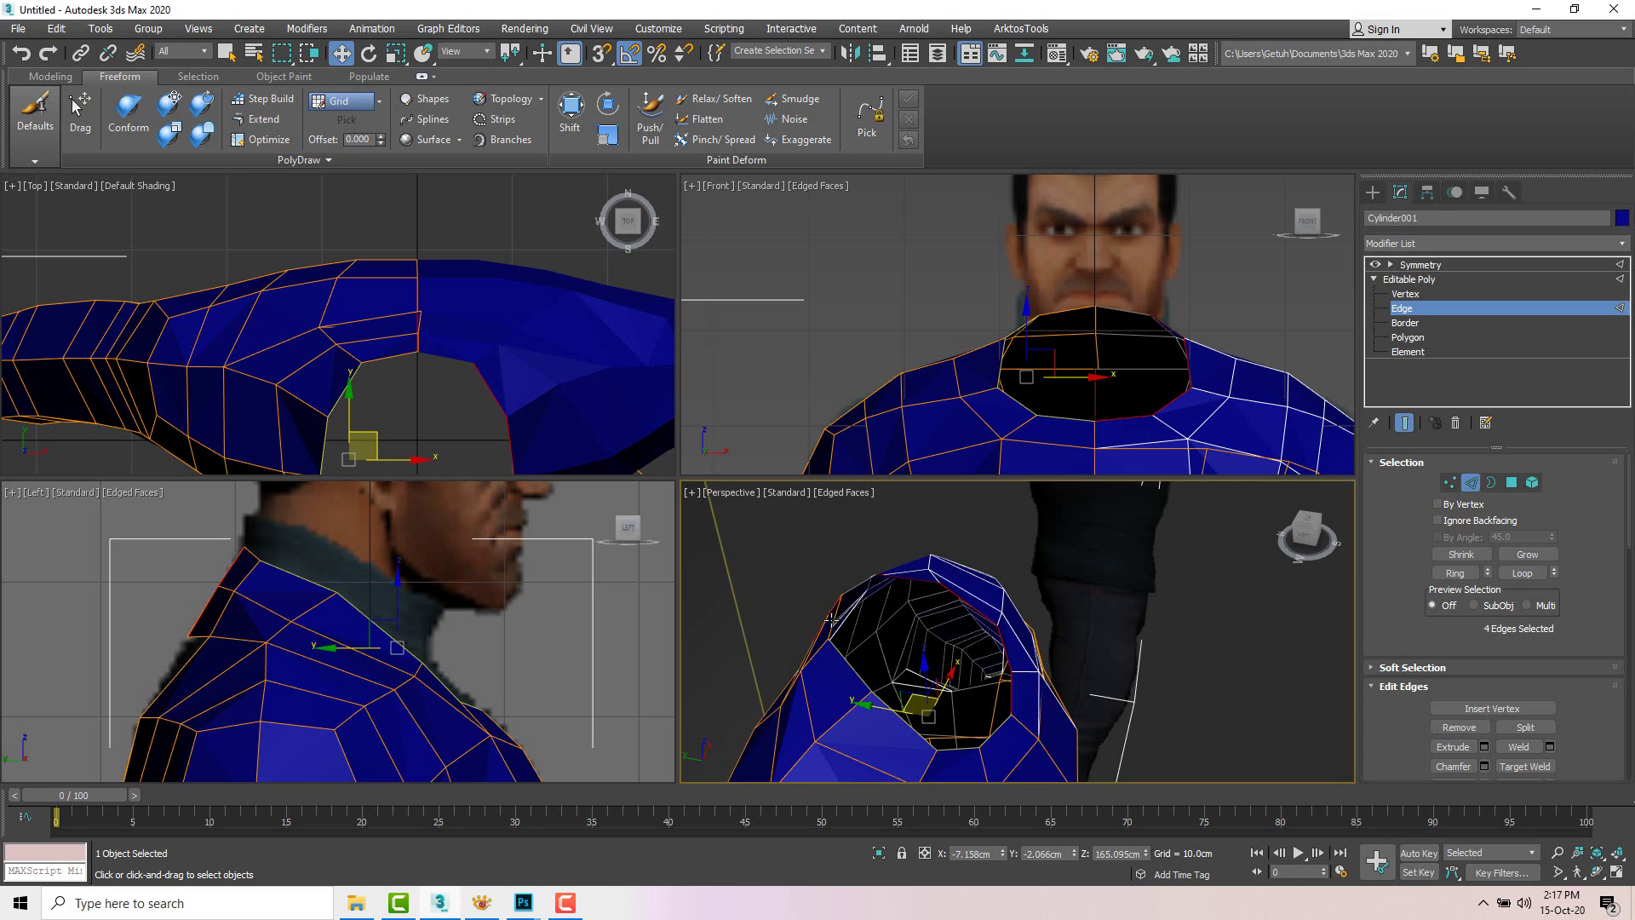
left_click(832, 620, "ctrl")
middle_click_drag(407, 599, 409, 611)
left_click_drag(394, 614, 412, 545)
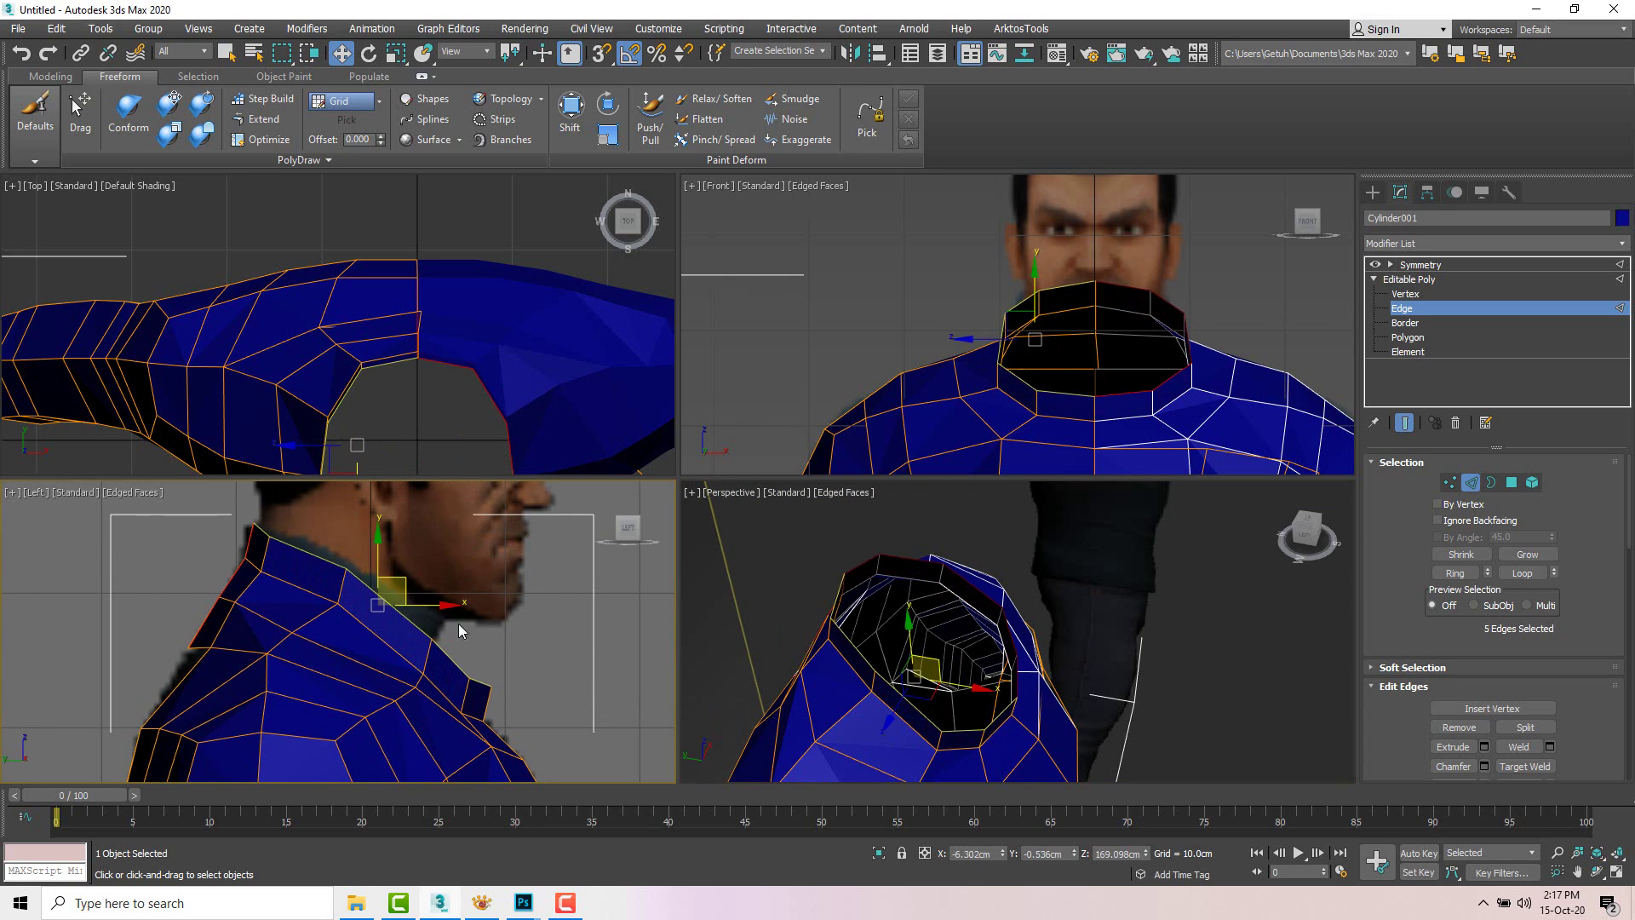
Step: Move the two front vertices of the collar's upper edge backward and up to follow the neck in the side reference
key("1")
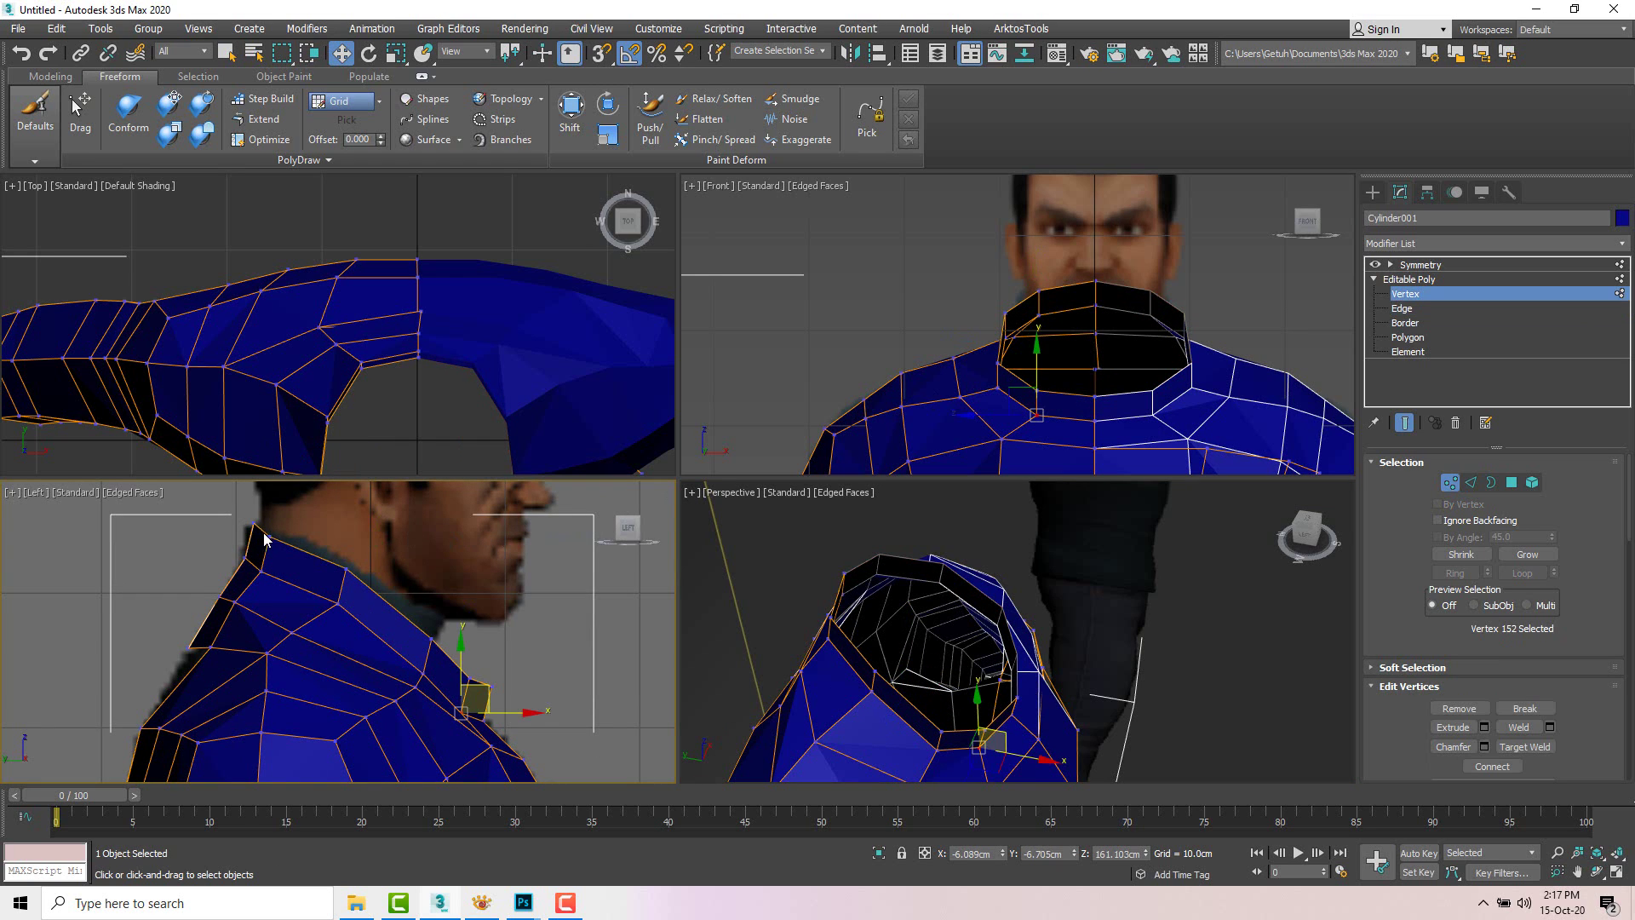
left_click(270, 530)
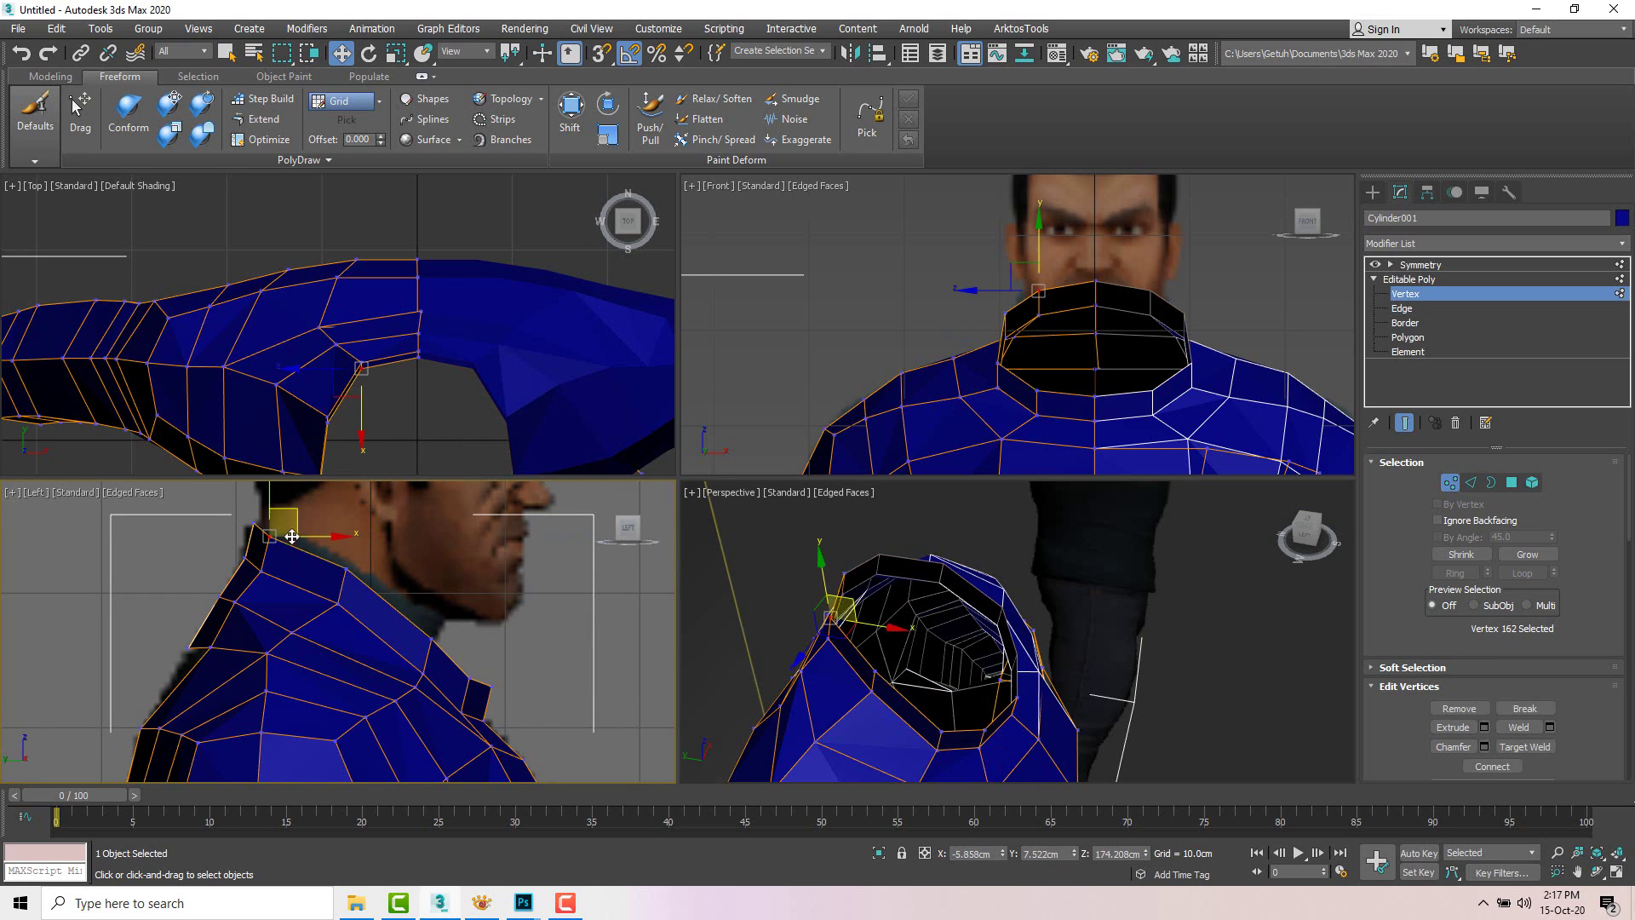
left_click(430, 637)
left_click(407, 628)
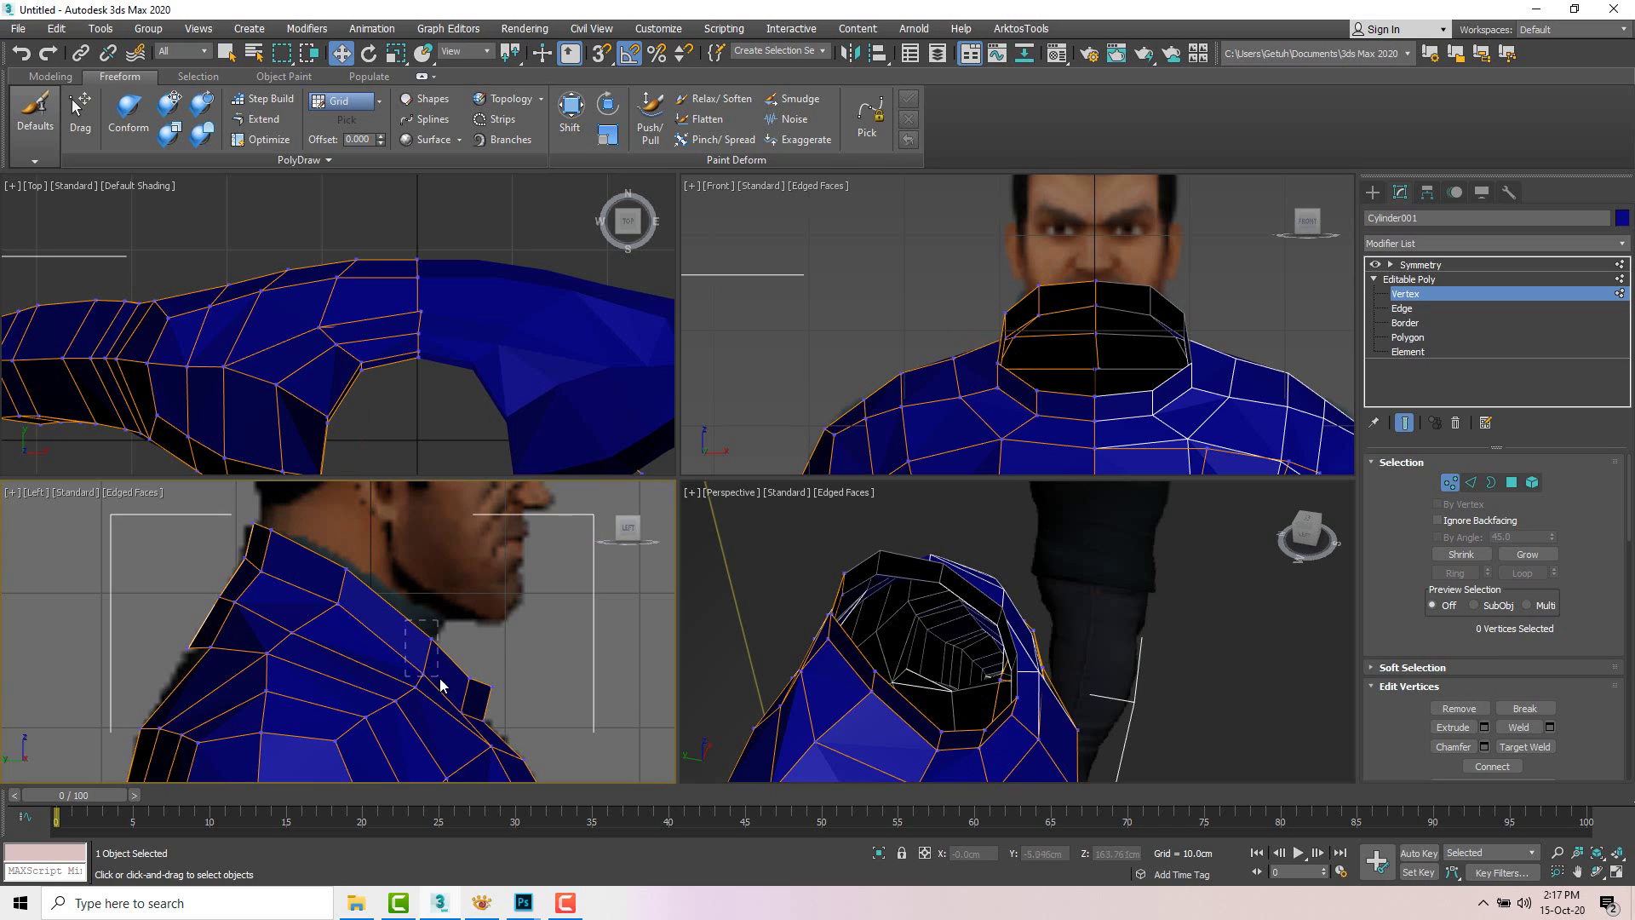
mouse_move(440, 678)
left_mouse_down()
mouse_move(488, 681)
mouse_move(492, 667)
mouse_move(439, 654)
left_mouse_up()
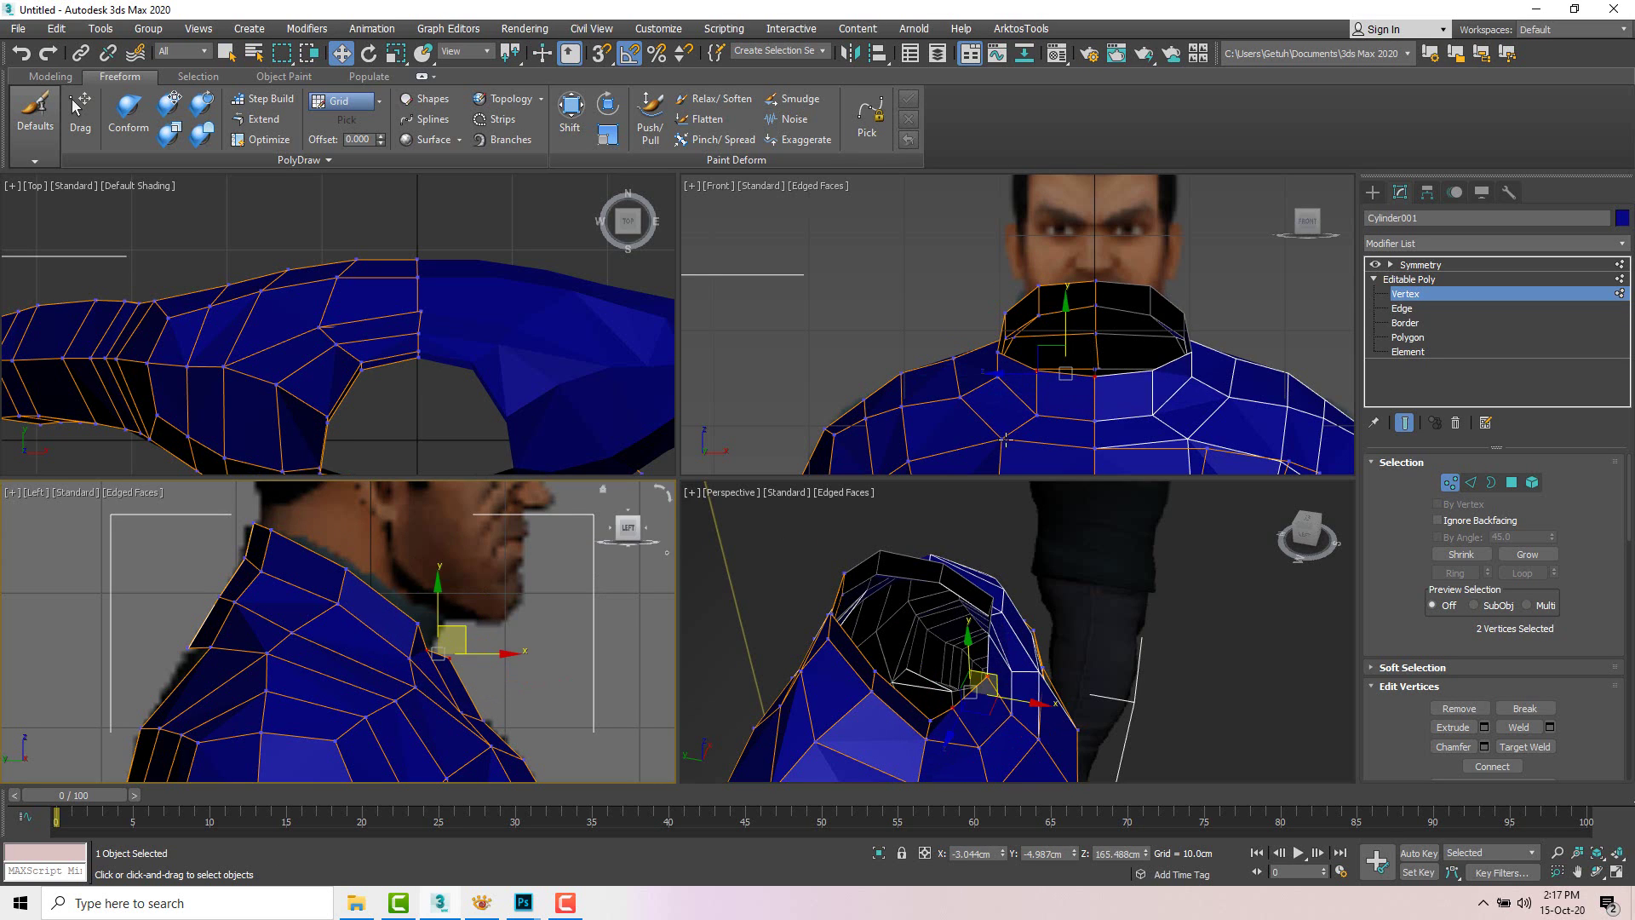
Step: Lower the front centre vertex of the collar's upper edge about 1.4 cm and select the front corner vertex beside it
scroll(1080, 402, "up", 5)
left_click(1107, 365)
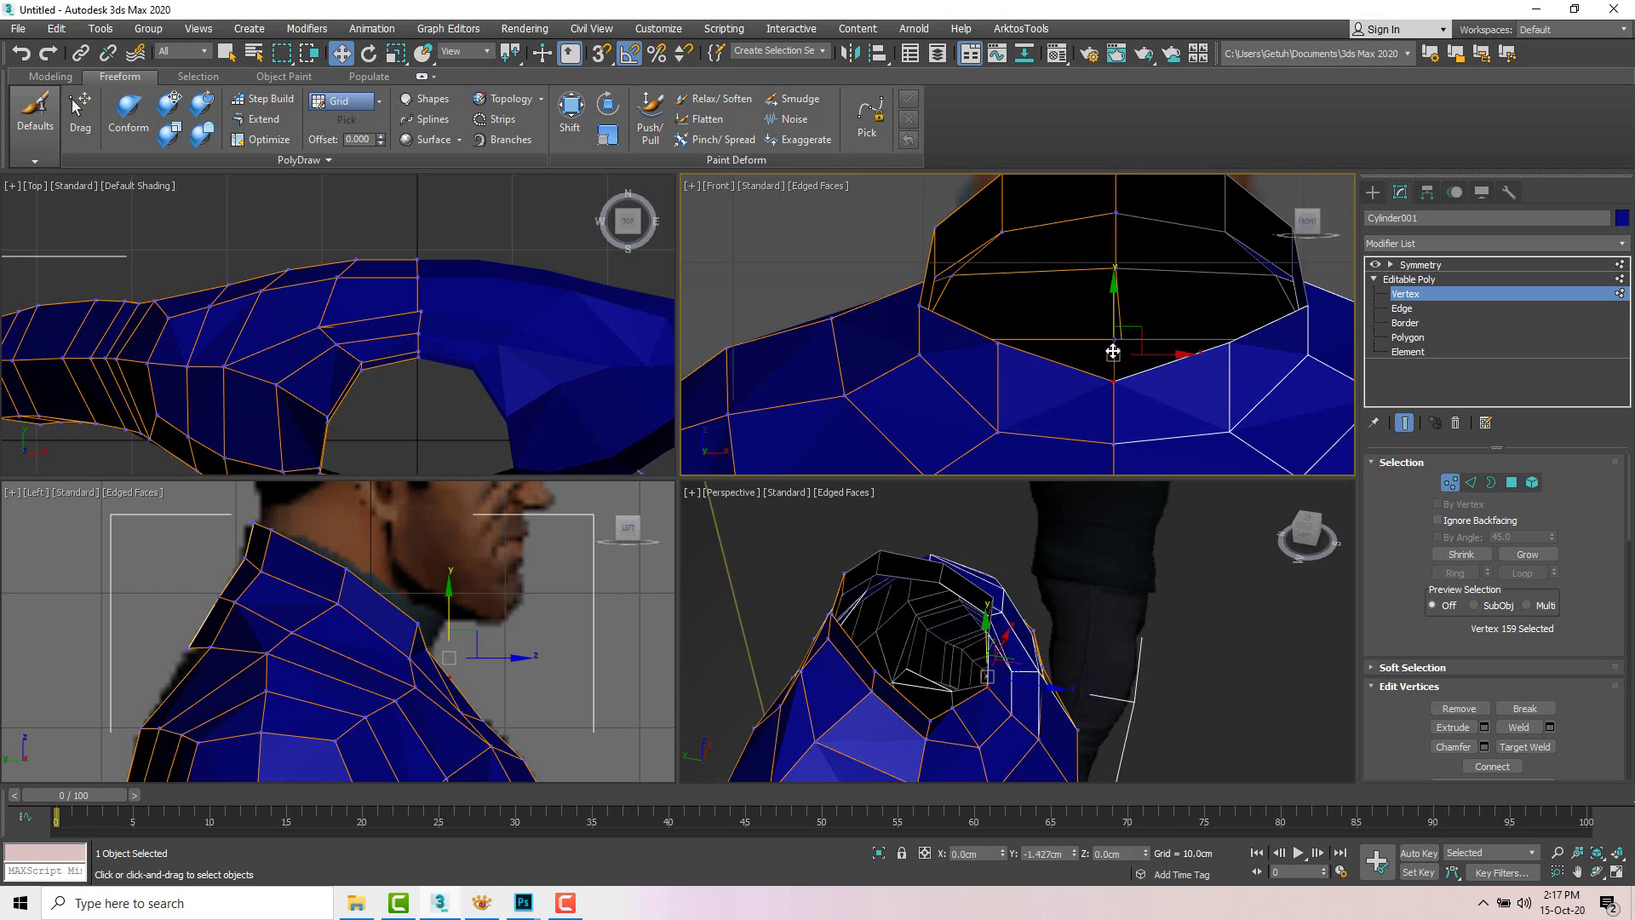
left_click(999, 341)
scroll(1012, 347, "down", 2)
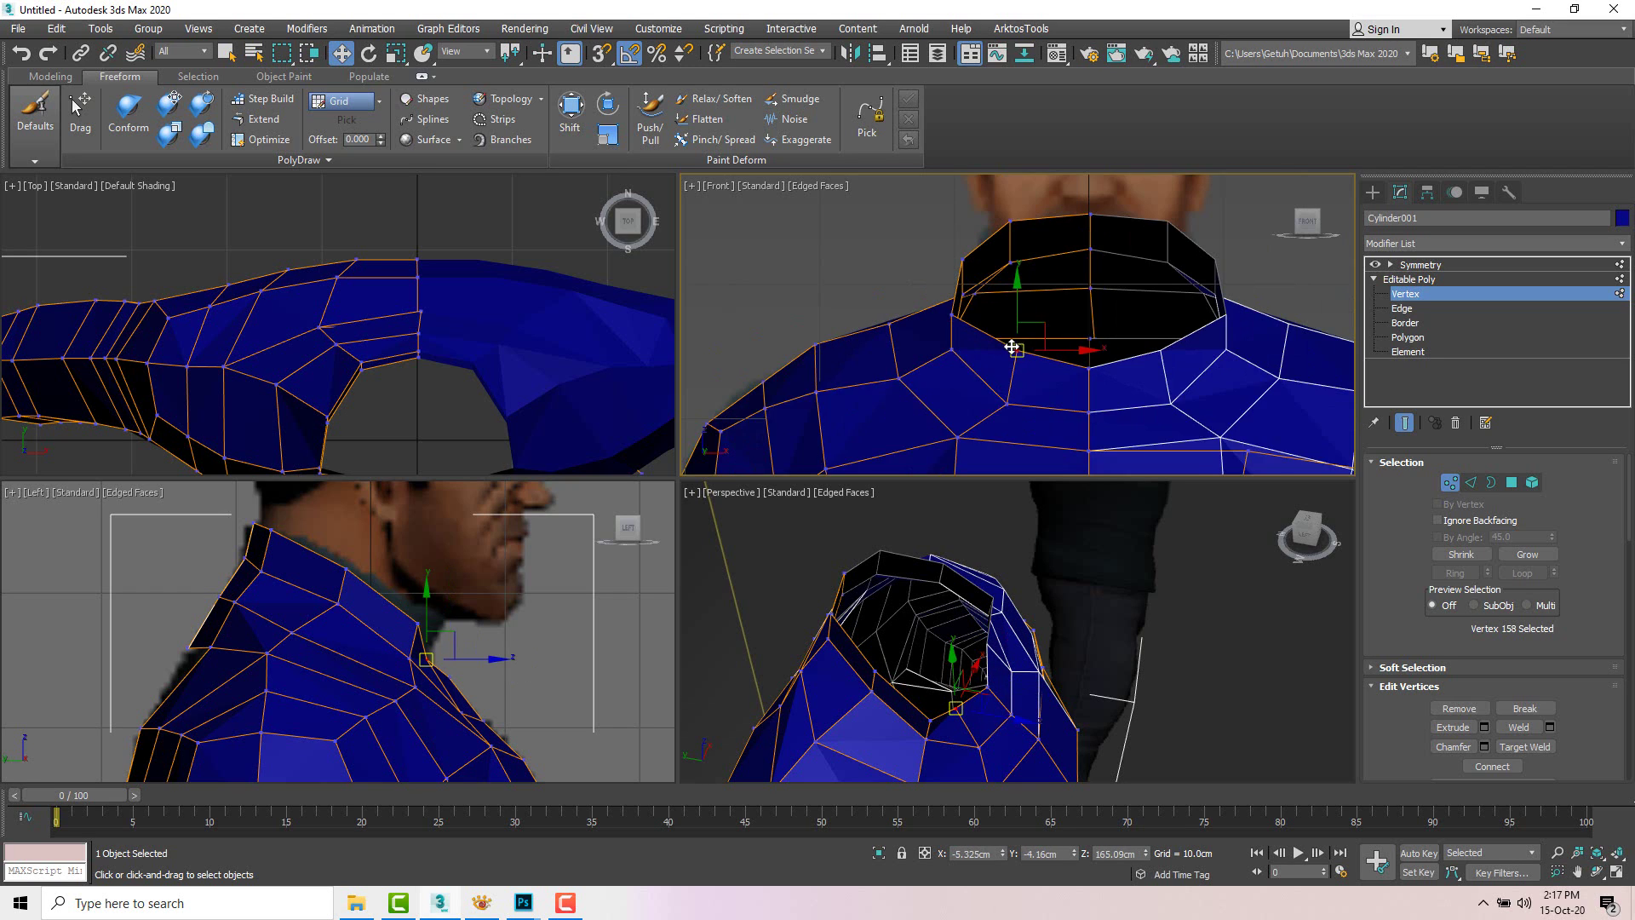
middle_click_drag(1011, 347, 1003, 379)
Step: Narrow the collar in the front view by moving its upper side edge inward and its rear corner vertex about 0.8 cm inward
key("2")
left_click(950, 322)
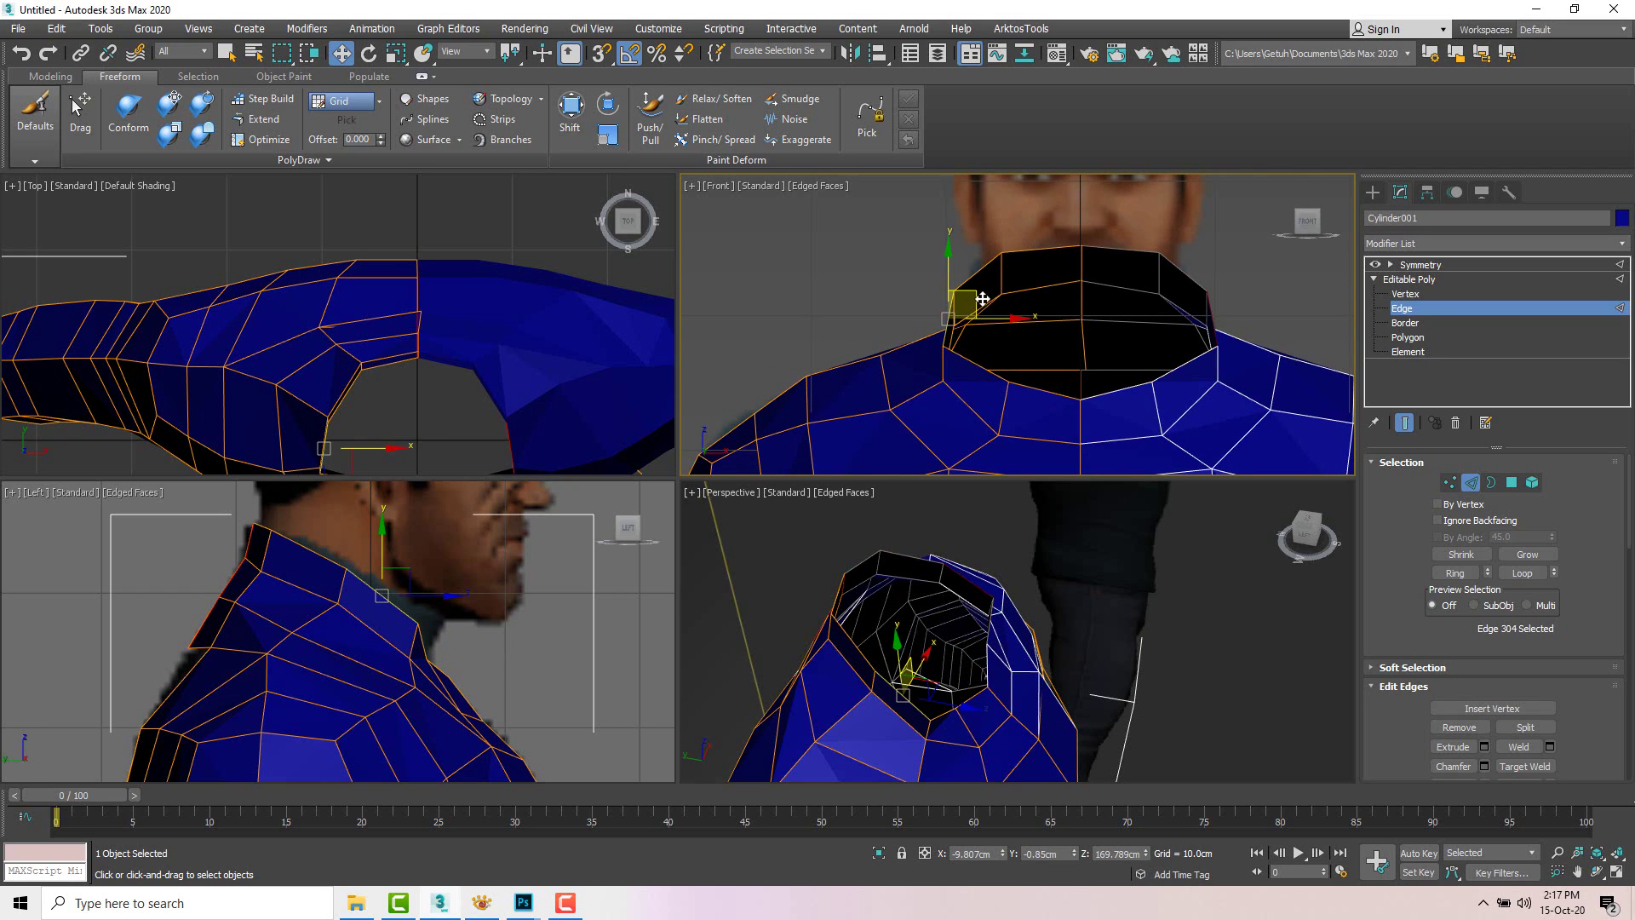
left_click_drag(982, 299, 987, 310)
key("1")
left_click(1013, 255)
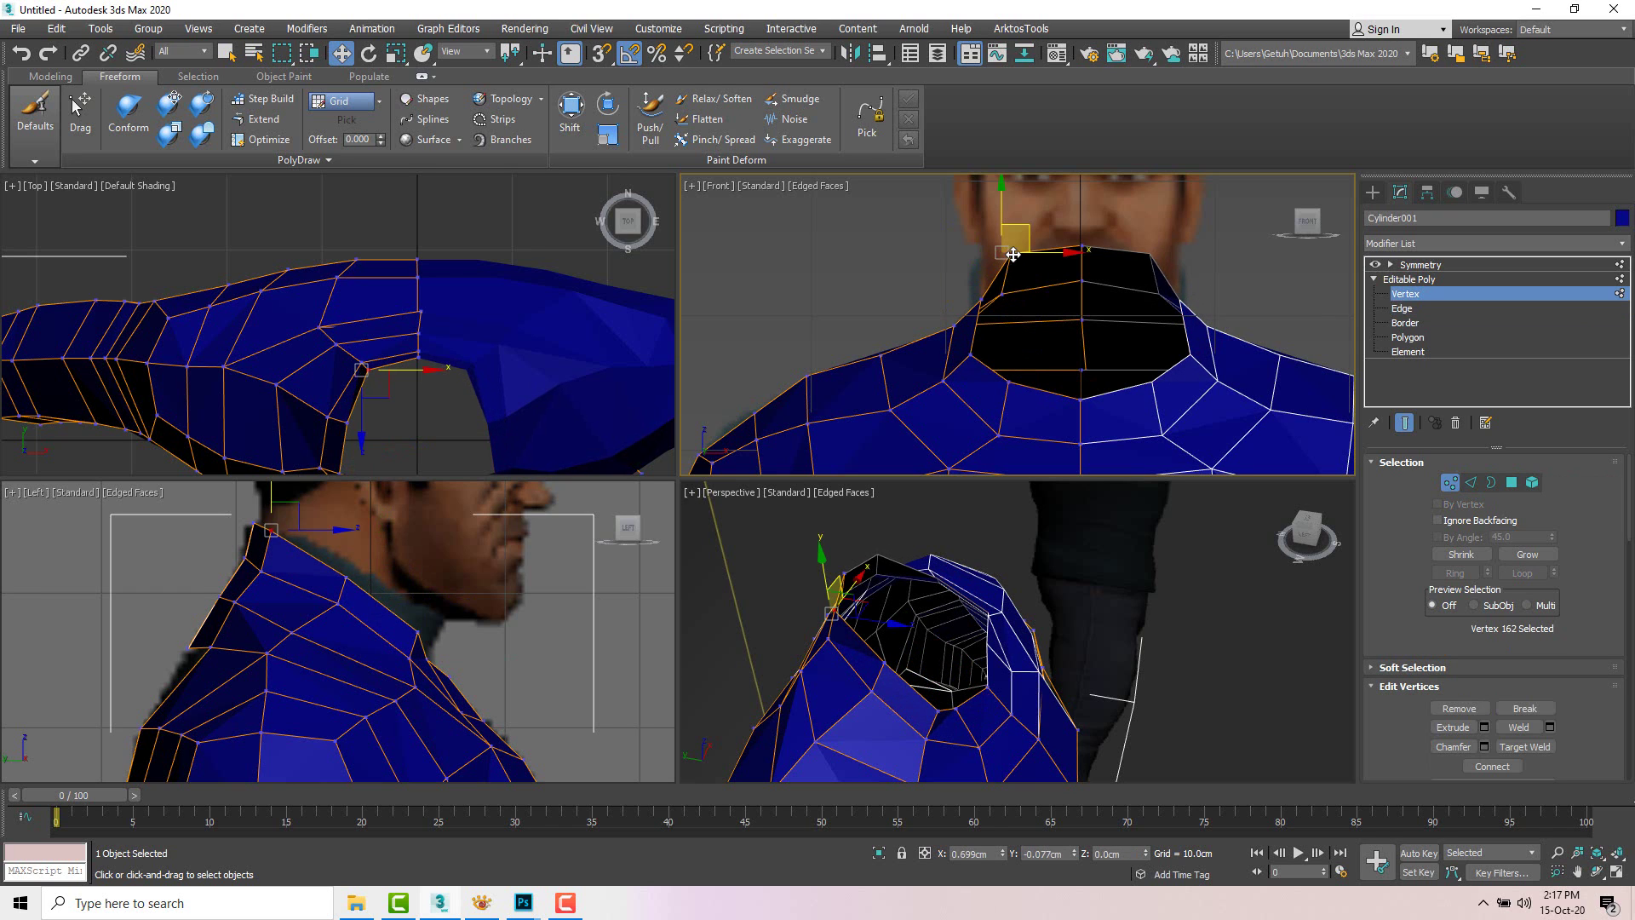
scroll(1026, 320, "down", 4)
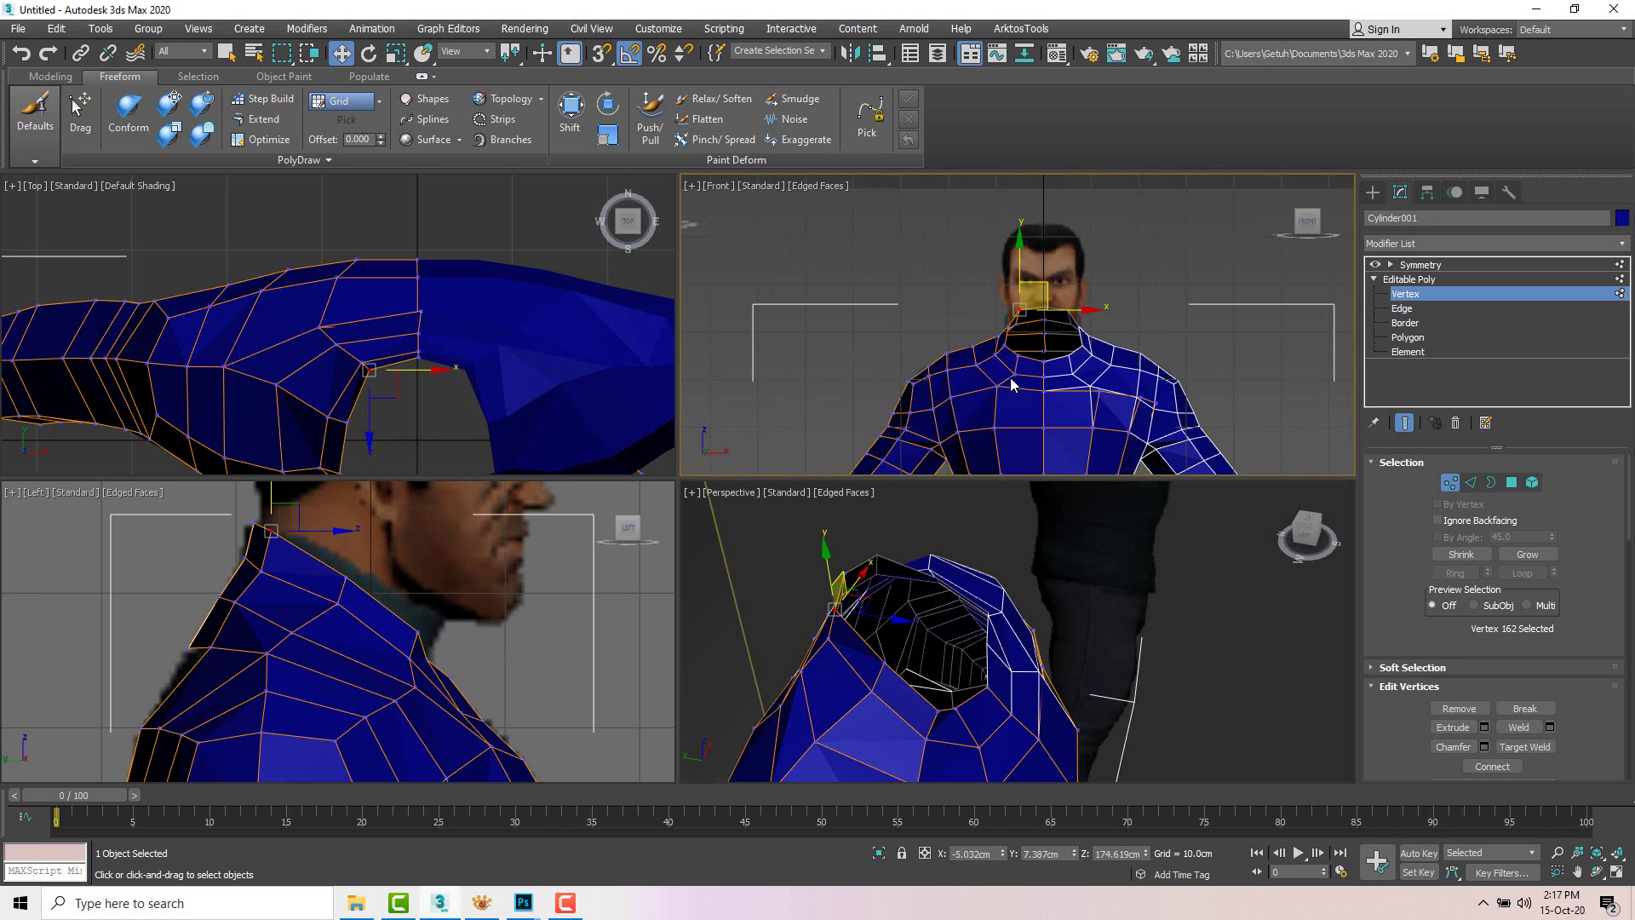
scroll(1012, 378, "up", 4)
left_click(1018, 377)
Step: Enlarge the perspective view and move the front side vertex of the collar's rim outward and slightly forward
middle_click_drag(995, 669, 961, 645, "alt")
mouse_move(960, 645)
middle_mouse_down("alt")
mouse_move(931, 636)
mouse_move(946, 627)
middle_mouse_up("alt")
key("alt+w")
middle_click_drag(771, 580, 813, 533, "alt")
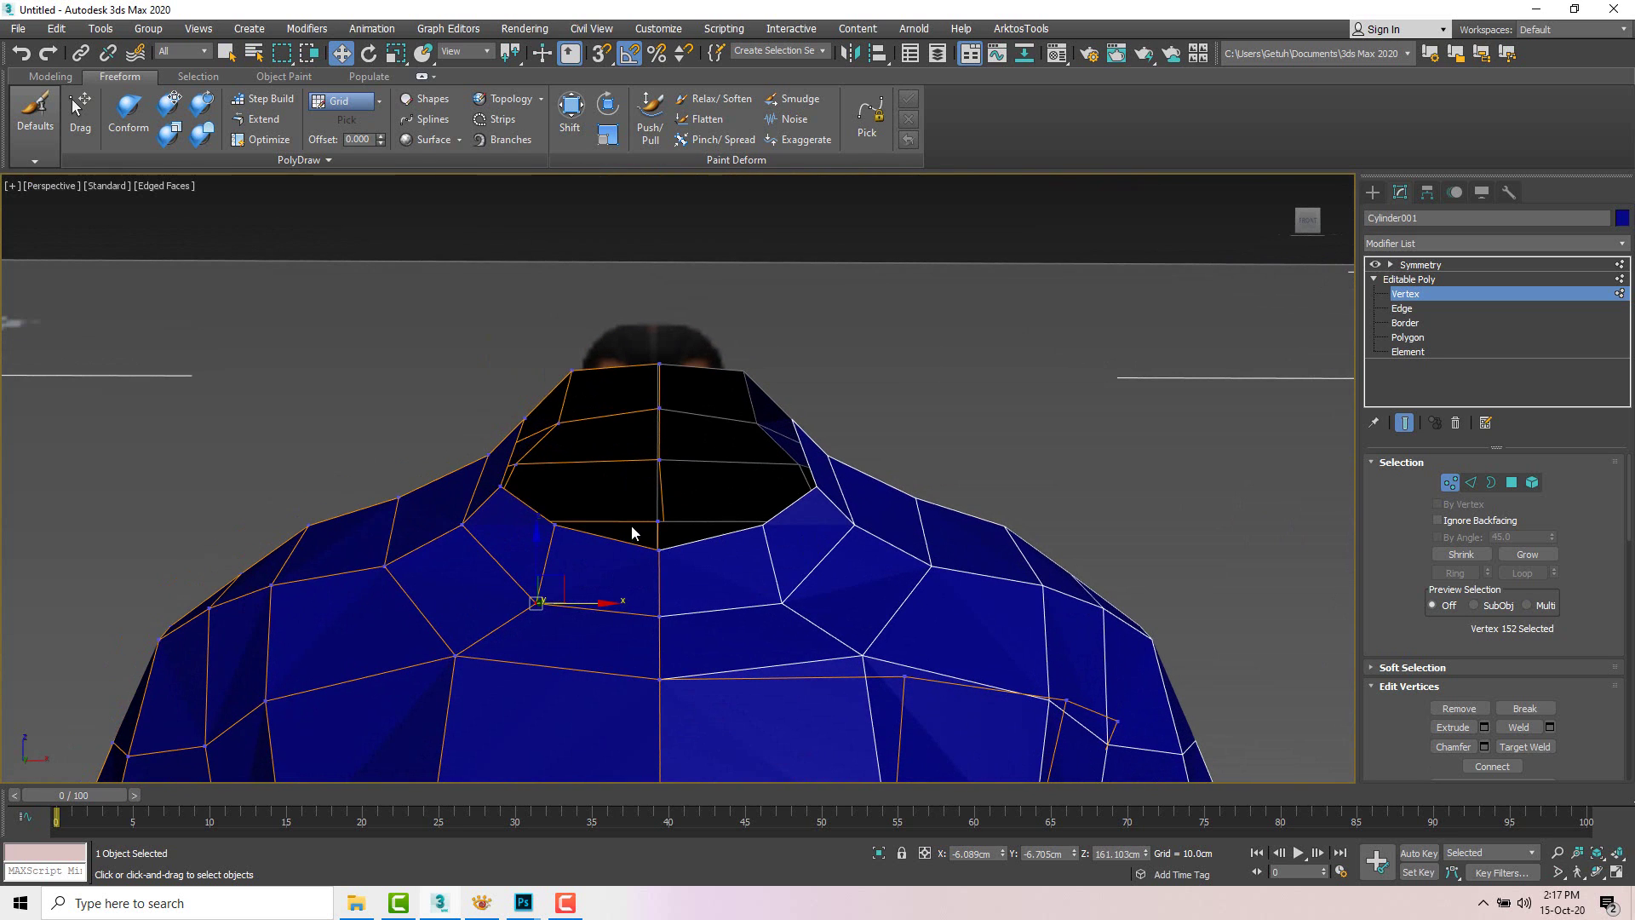
left_click(500, 486)
left_click_drag(544, 488, 517, 523)
left_click(462, 524)
Step: Move the rear corner vertex of the collar's rim about 2.8 cm outward
scroll(573, 605, "down", 5)
middle_click_drag(650, 577, 681, 556, "alt")
left_click(497, 485)
middle_click_drag(497, 485, 474, 522, "alt")
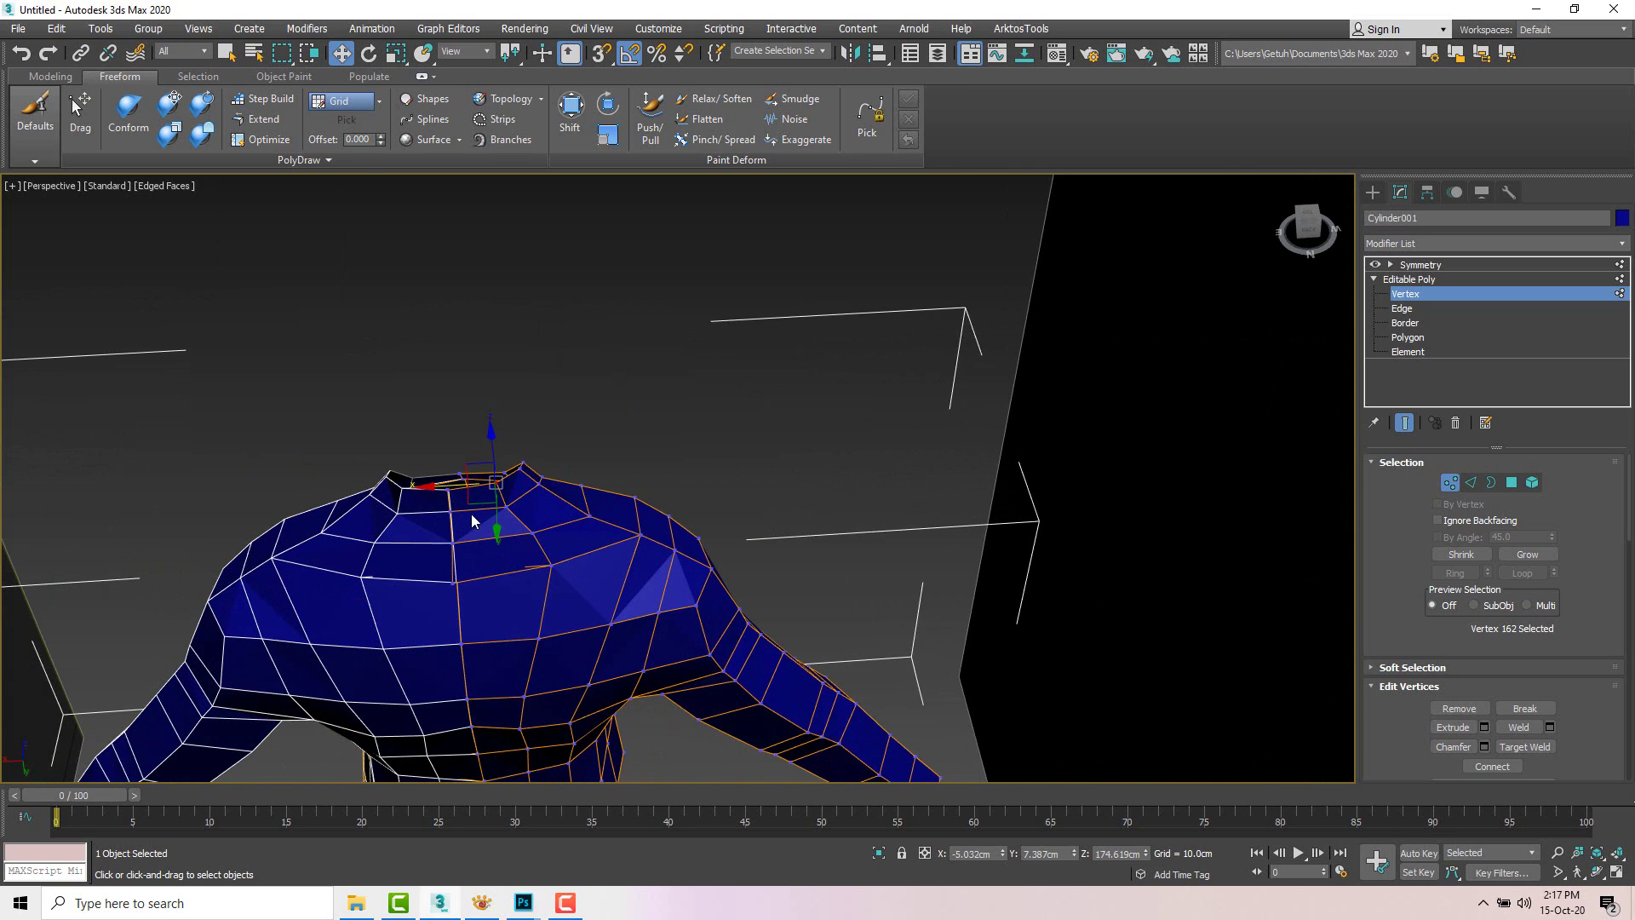
left_click_drag(444, 487, 491, 508)
left_click(506, 508)
middle_click_drag(492, 508, 533, 577, "alt")
Step: Move the side vertex of the collar's rim about 1.6 cm outward to round the neck opening
left_click(522, 445)
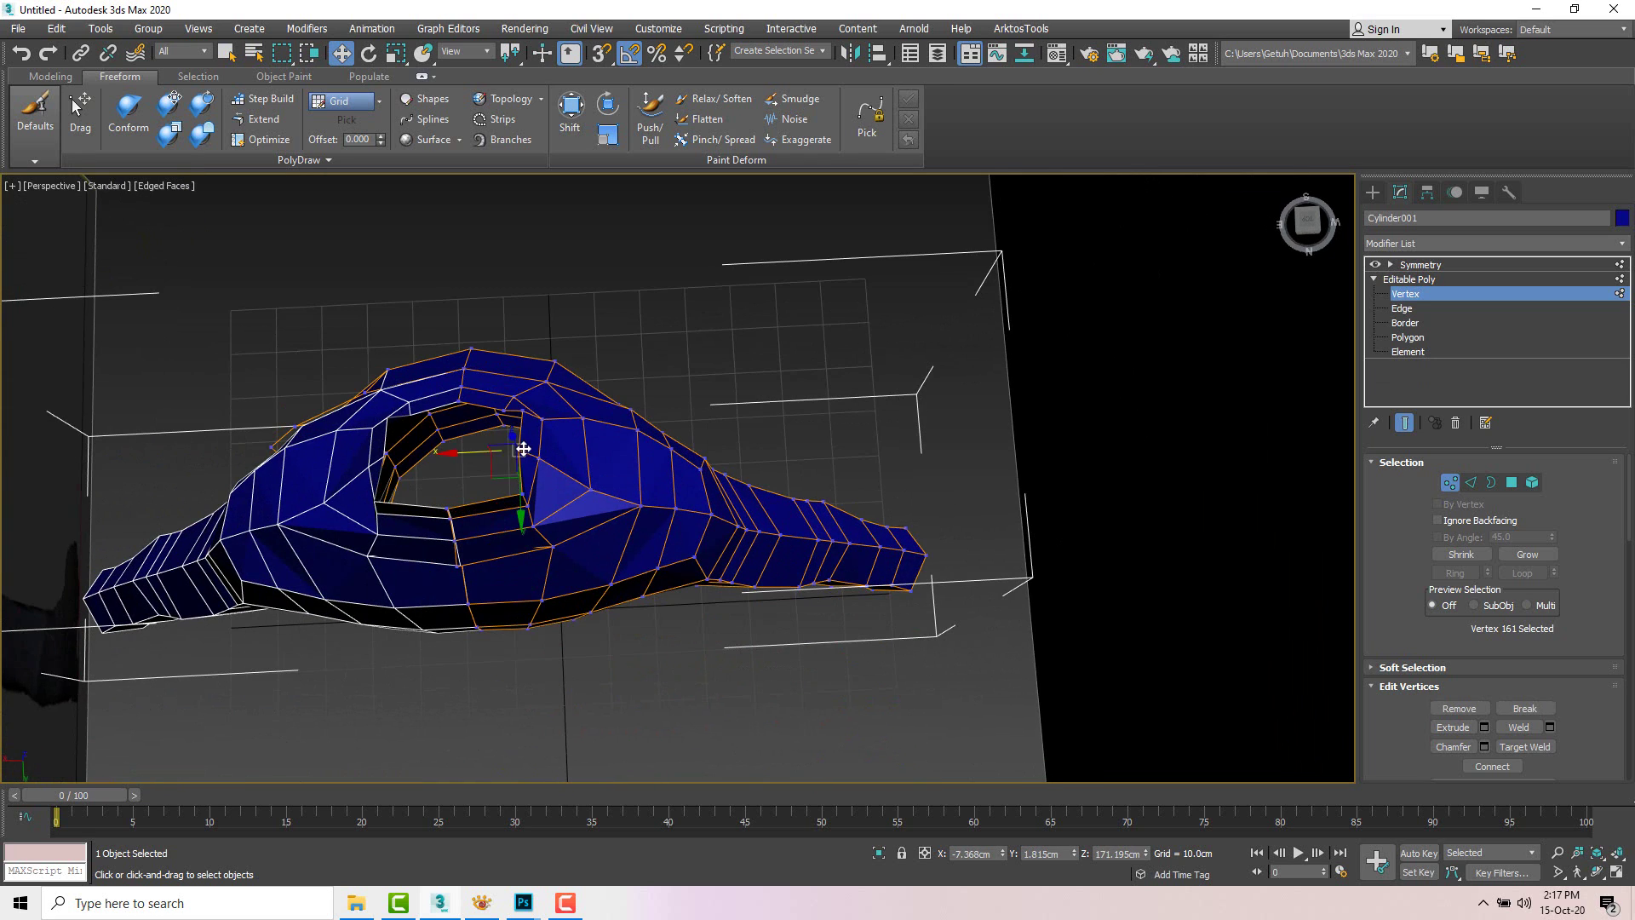
scroll(538, 481, "up", 2)
left_click_drag(494, 450, 529, 467)
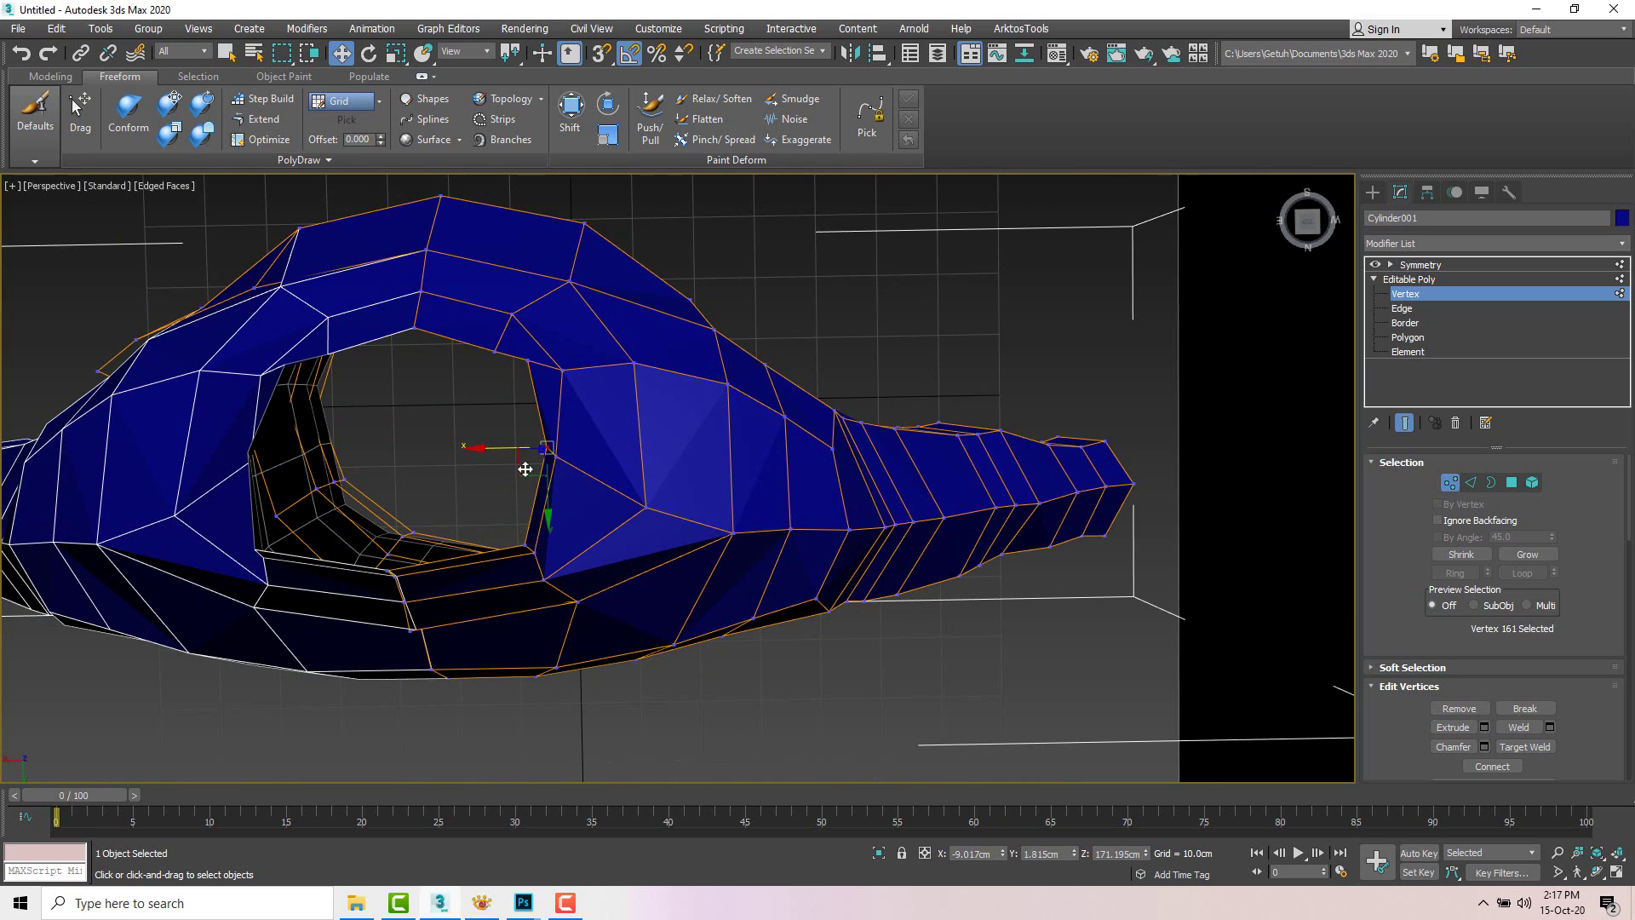
scroll(538, 541, "up", 2)
left_click(533, 546)
middle_click_drag(562, 567, 537, 552, "alt")
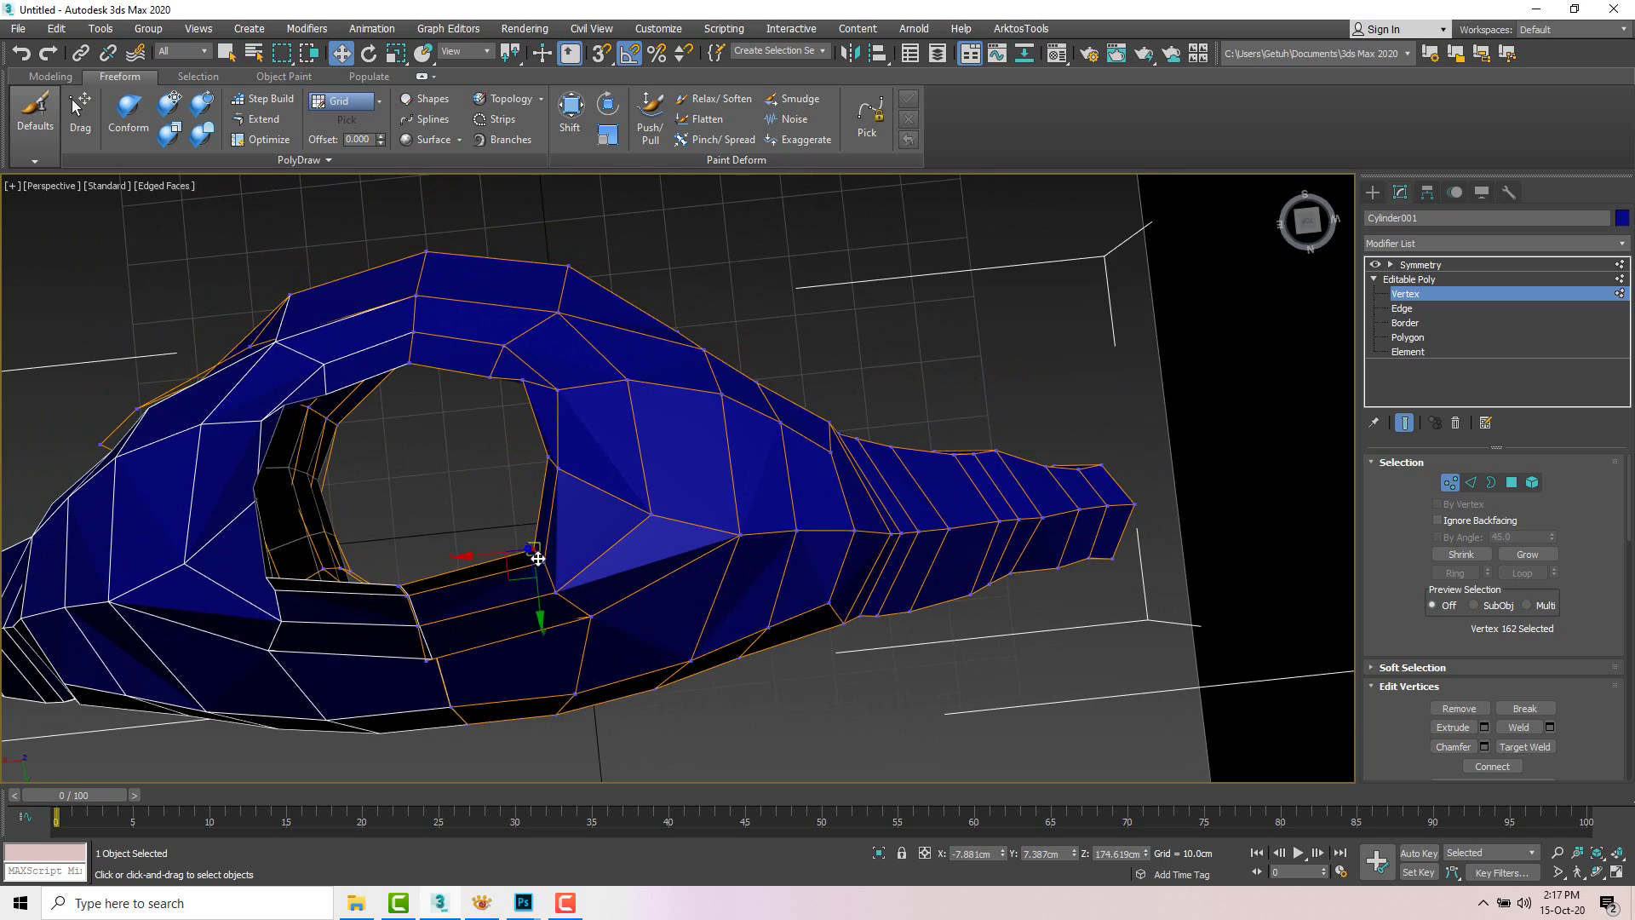
Step: Move the upright edge at the collar's rear corner inward and slightly forward
key("2")
left_click(515, 566)
left_click_drag(514, 580, 502, 571)
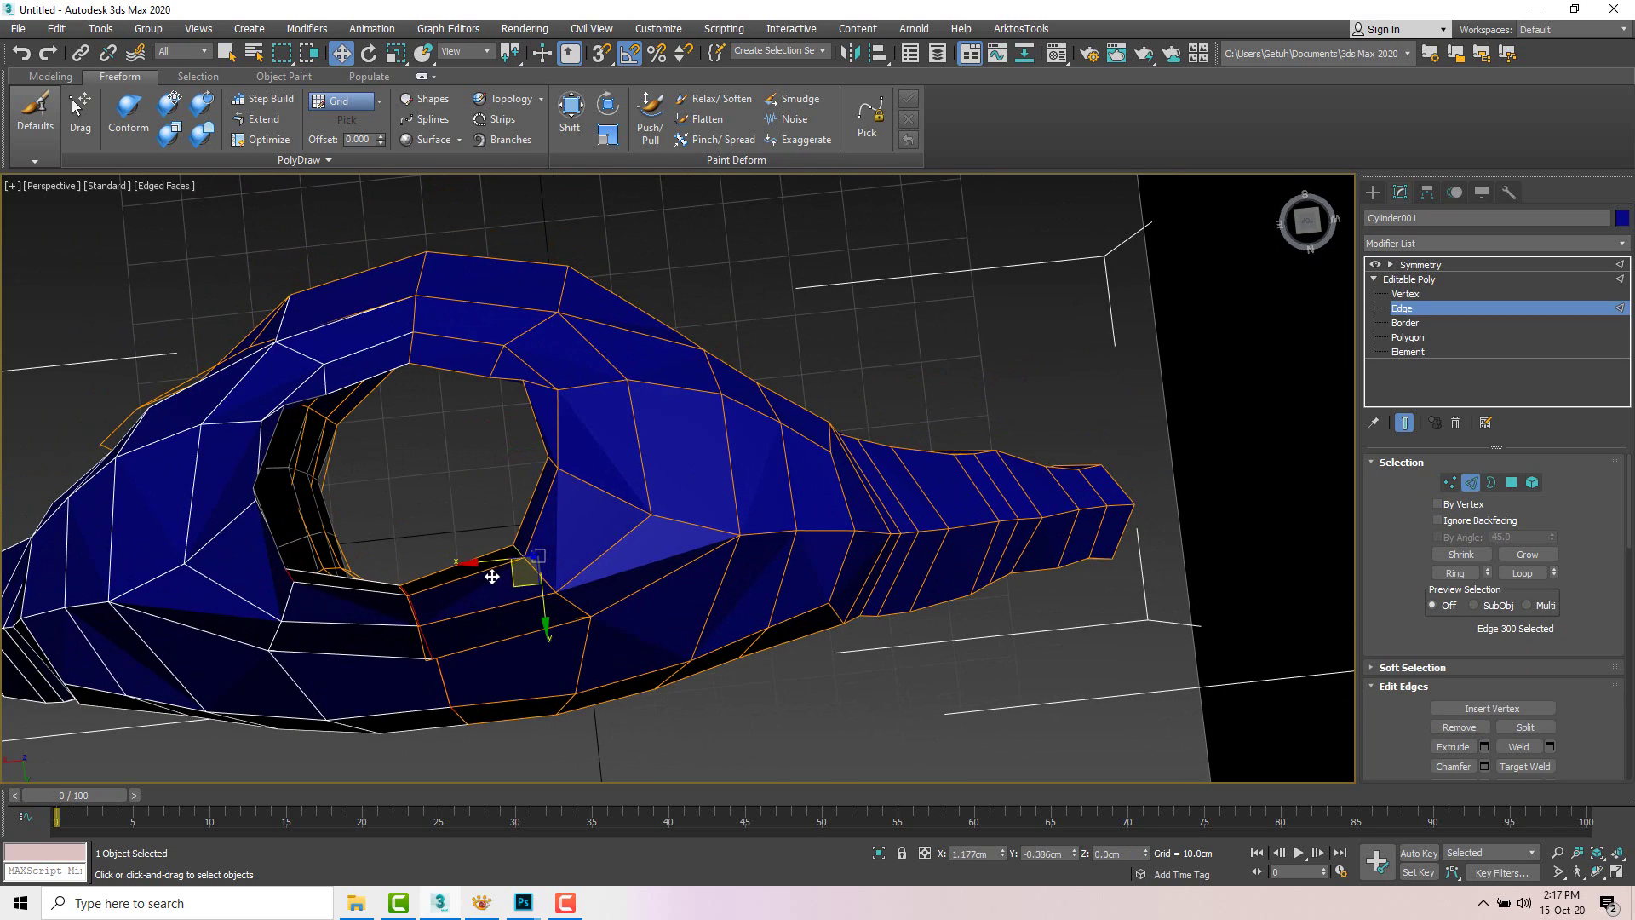
middle_click_drag(528, 545, 518, 368, "alt")
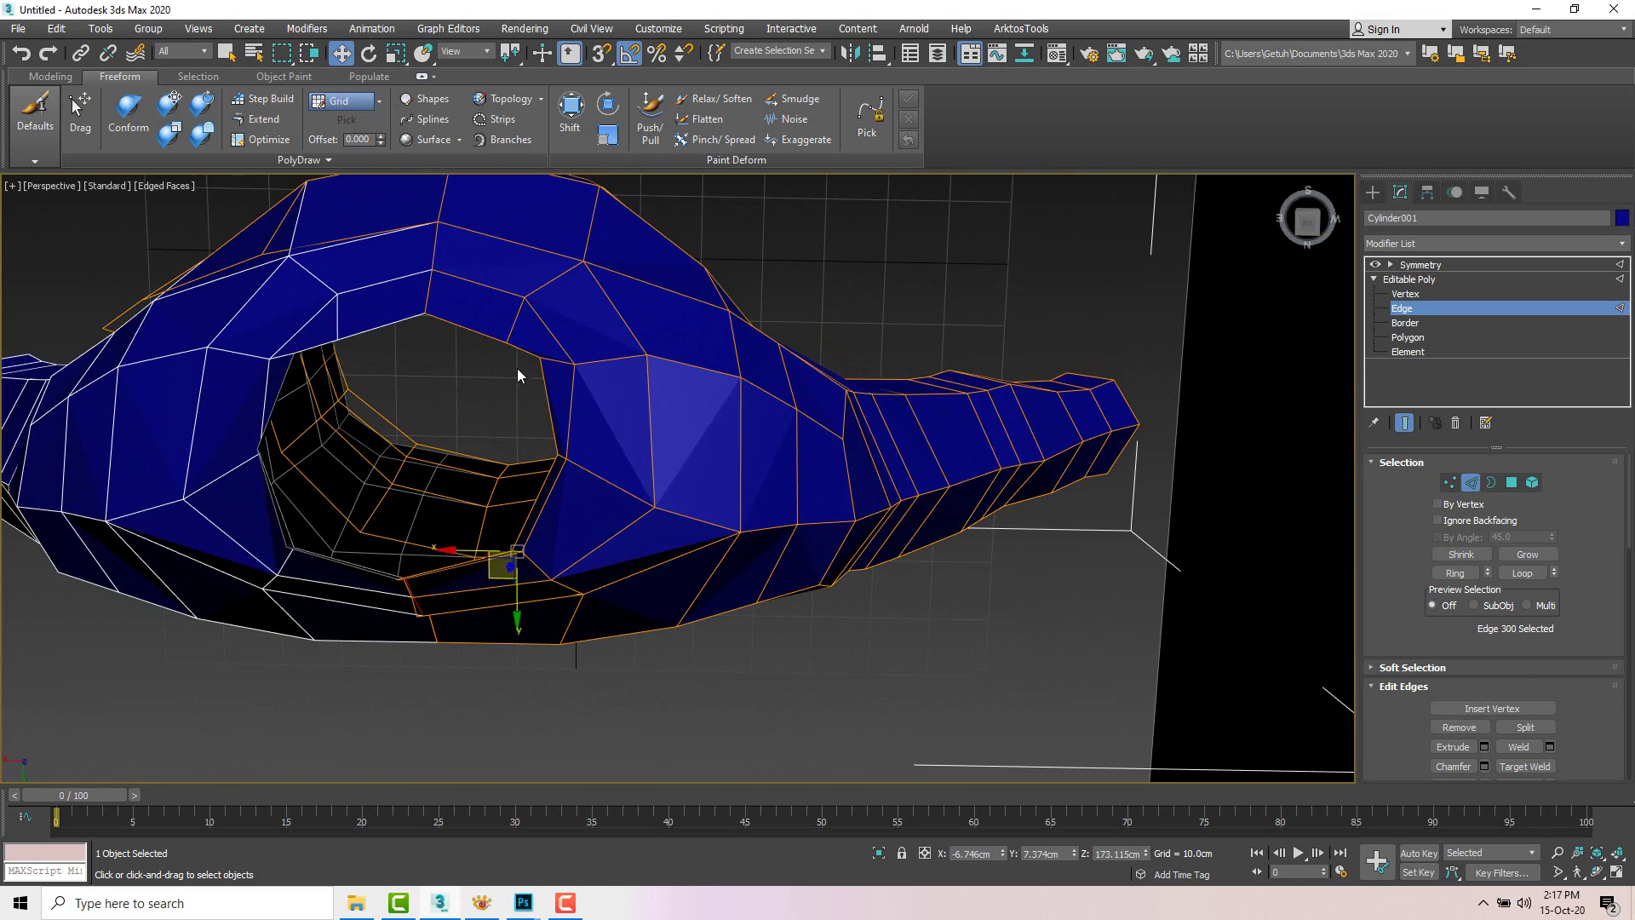
Step: Shift the front rim vertices of the collar forward, and move its side base vertex about 0.9 cm outward and 0.5 cm backward
key("1")
left_click(511, 340)
left_click_drag(484, 369, 426, 325)
left_click(425, 317)
left_click(562, 453)
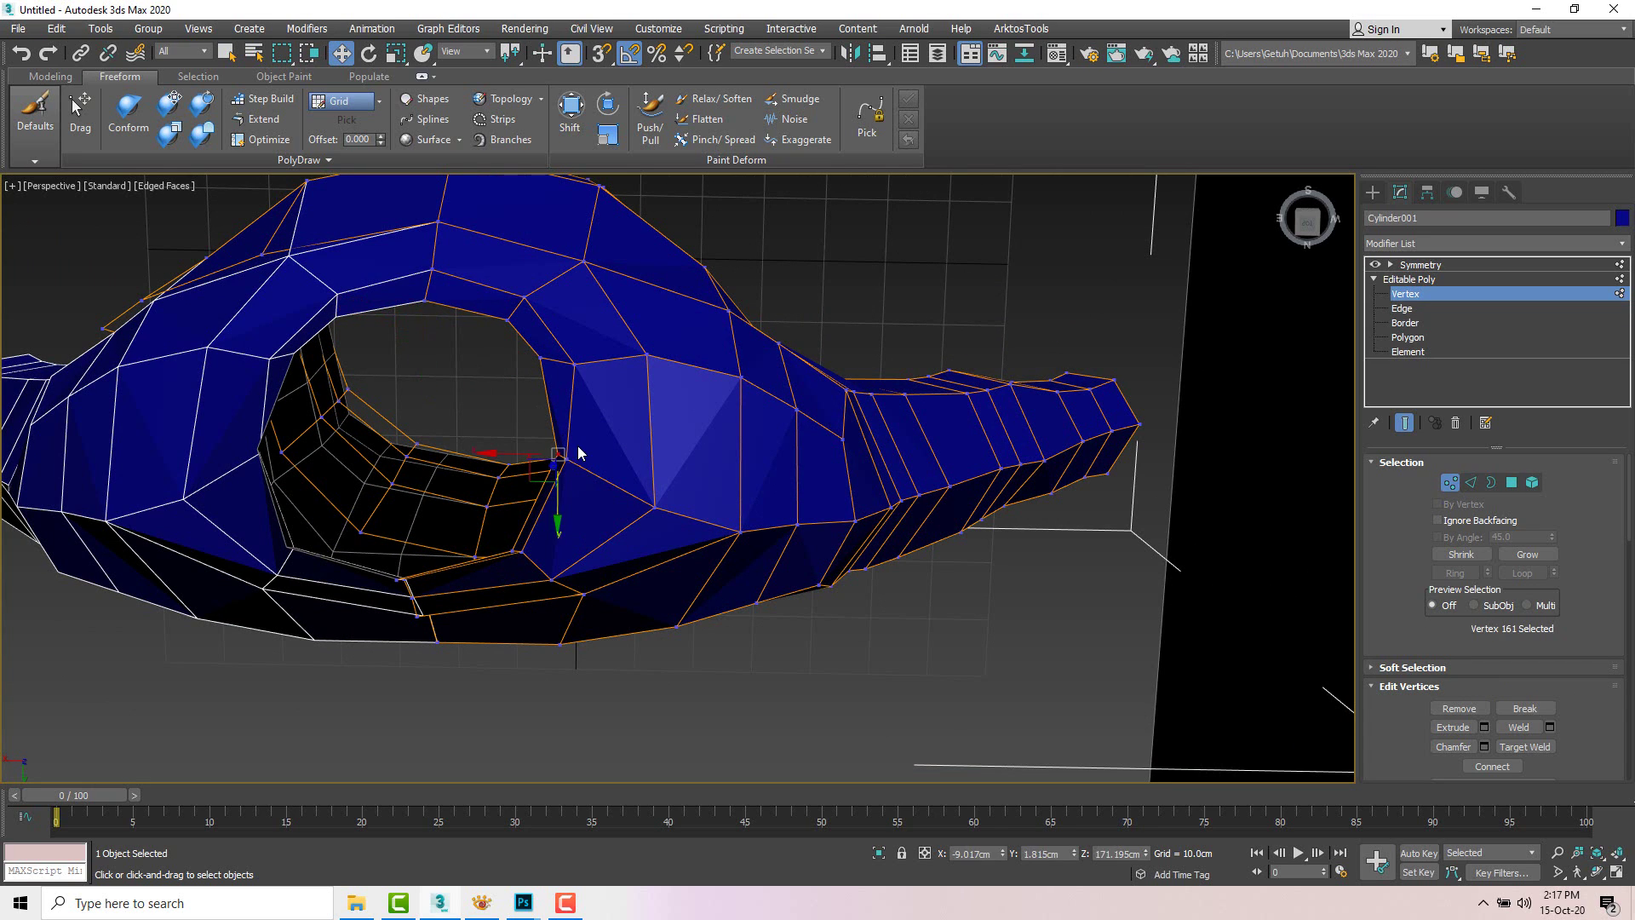
left_click_drag(540, 467, 561, 497)
left_click(571, 463)
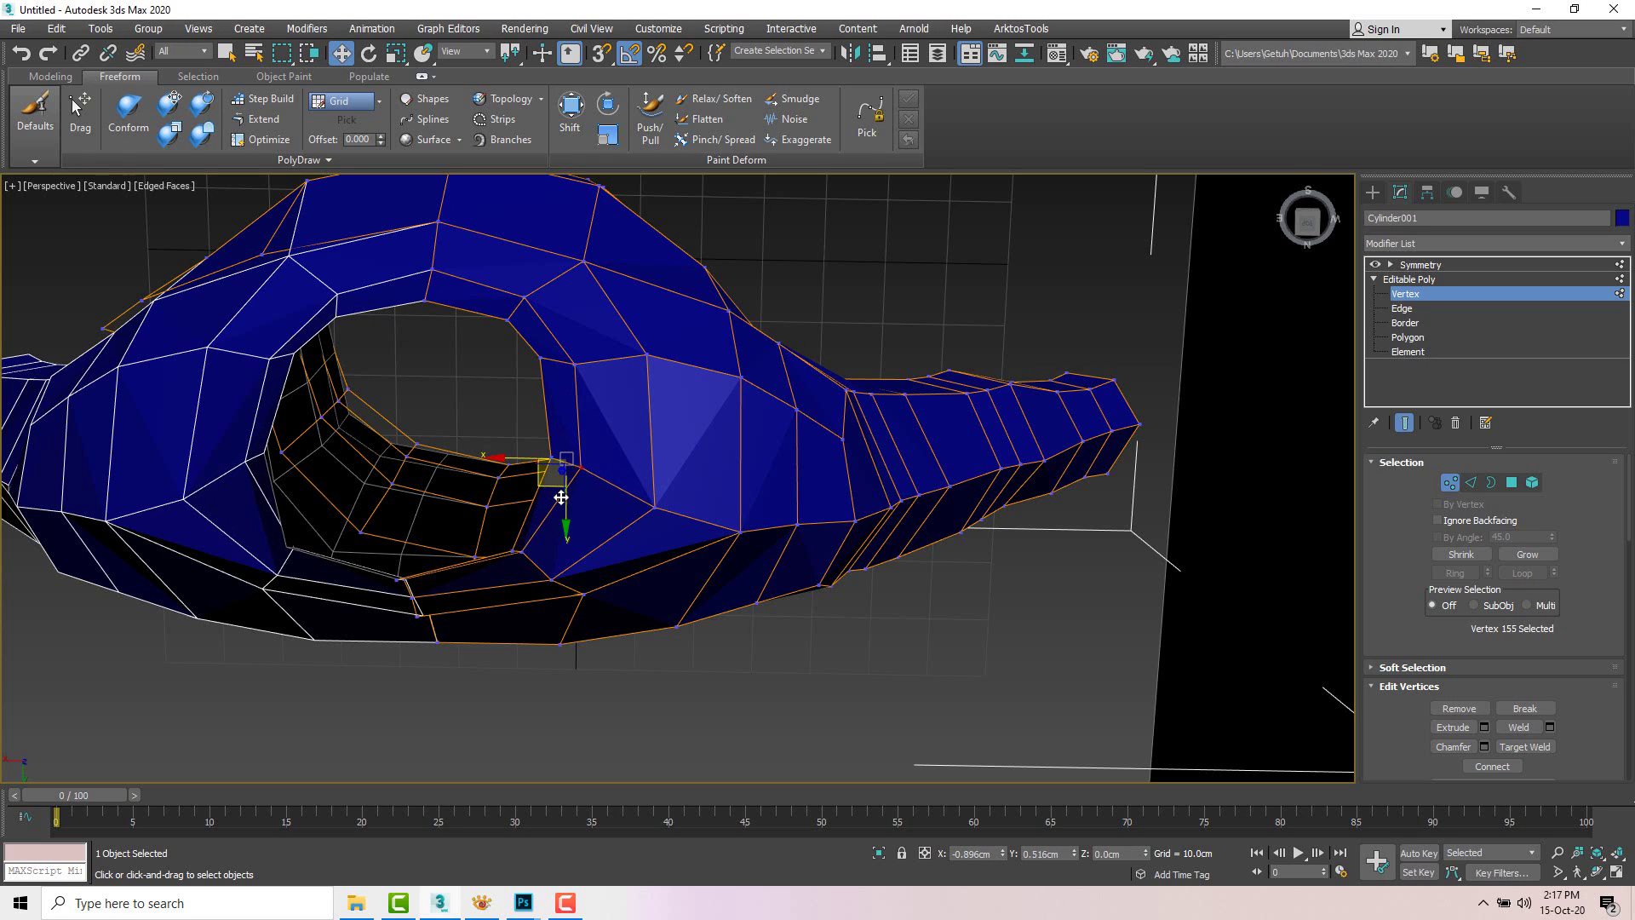
left_click(532, 559)
Step: Convert the torso with its Symmetry modifier to a single Editable Poly
middle_click_drag(533, 559, 609, 463, "alt")
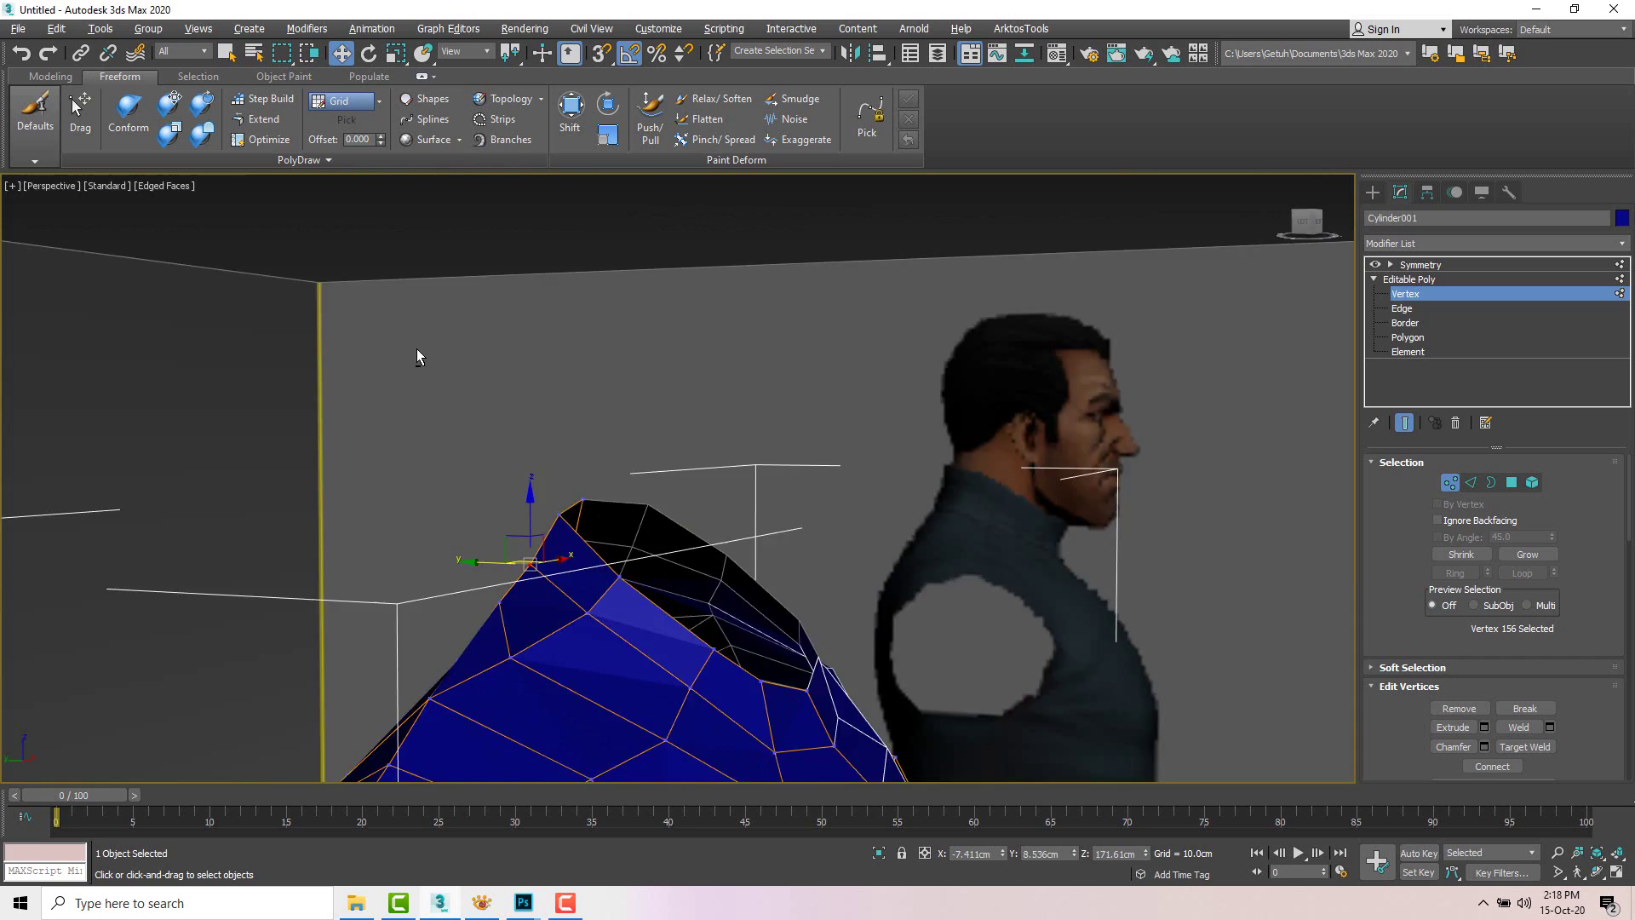
middle_click_drag(417, 350, 883, 354, "alt")
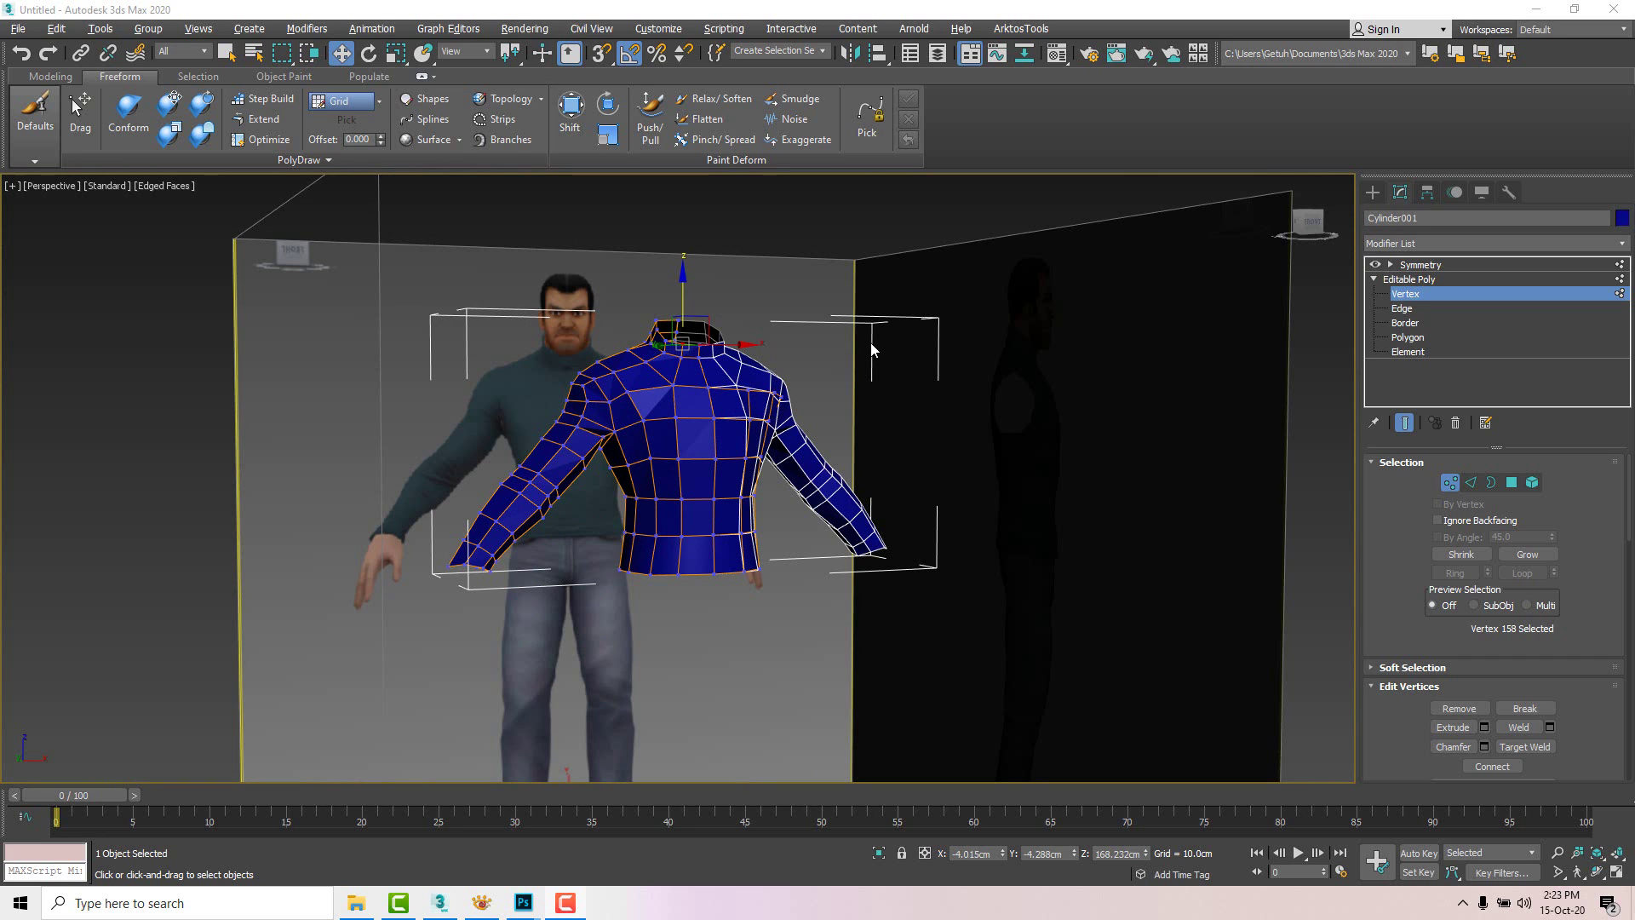
middle_click_drag(806, 344, 688, 349, "alt")
scroll(691, 415, "up", 4)
right_click(688, 350)
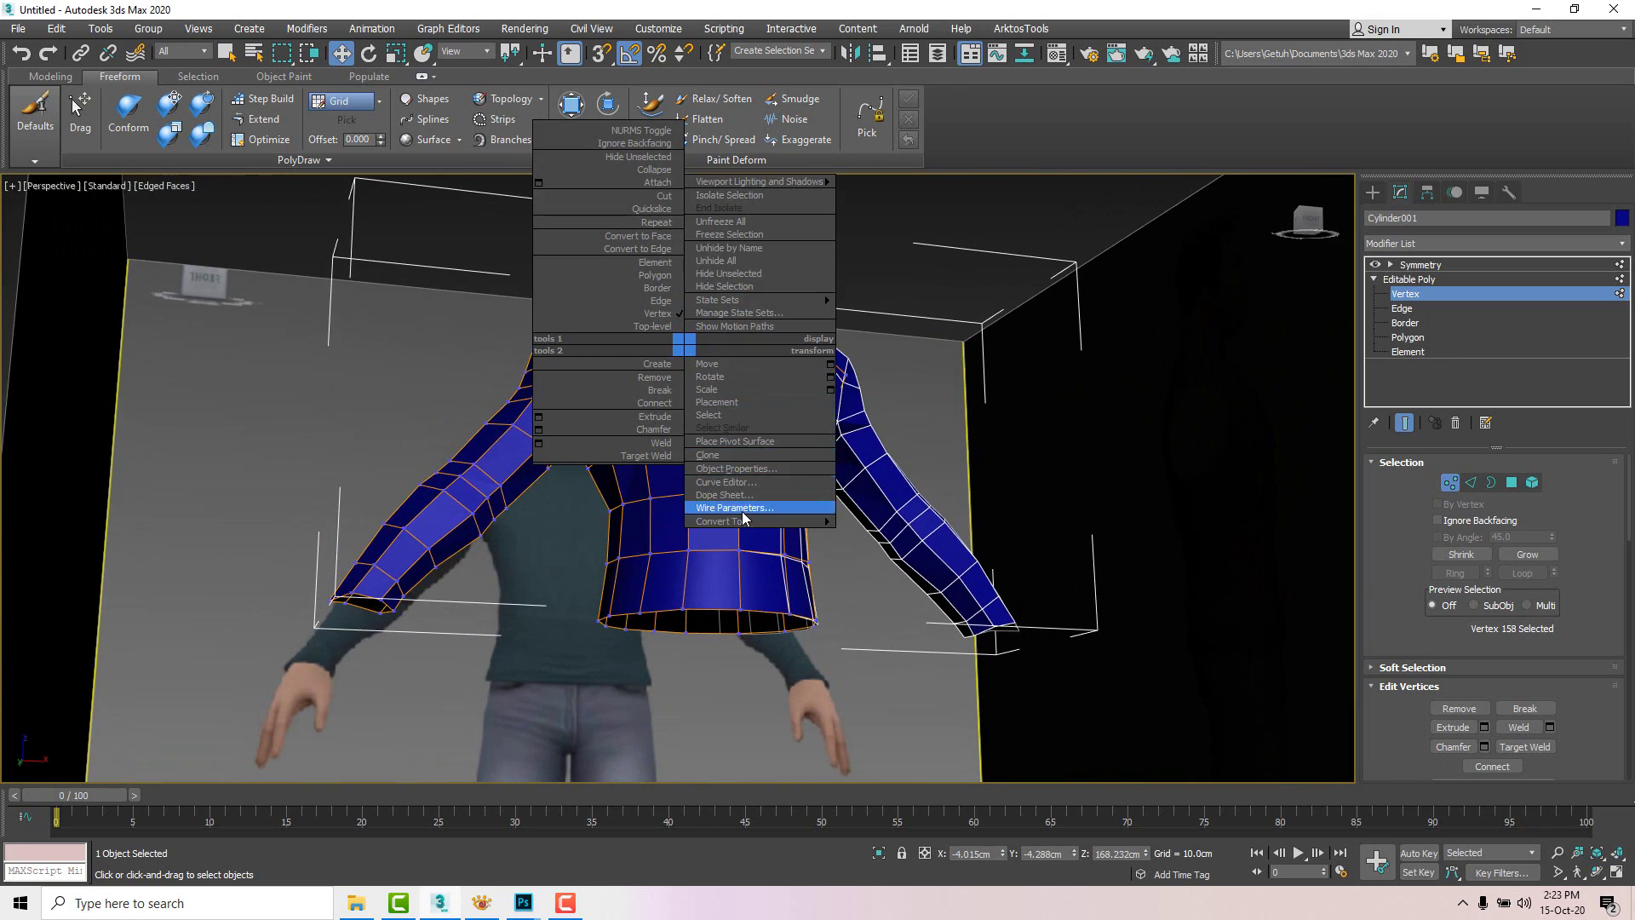
mouse_move(749, 523)
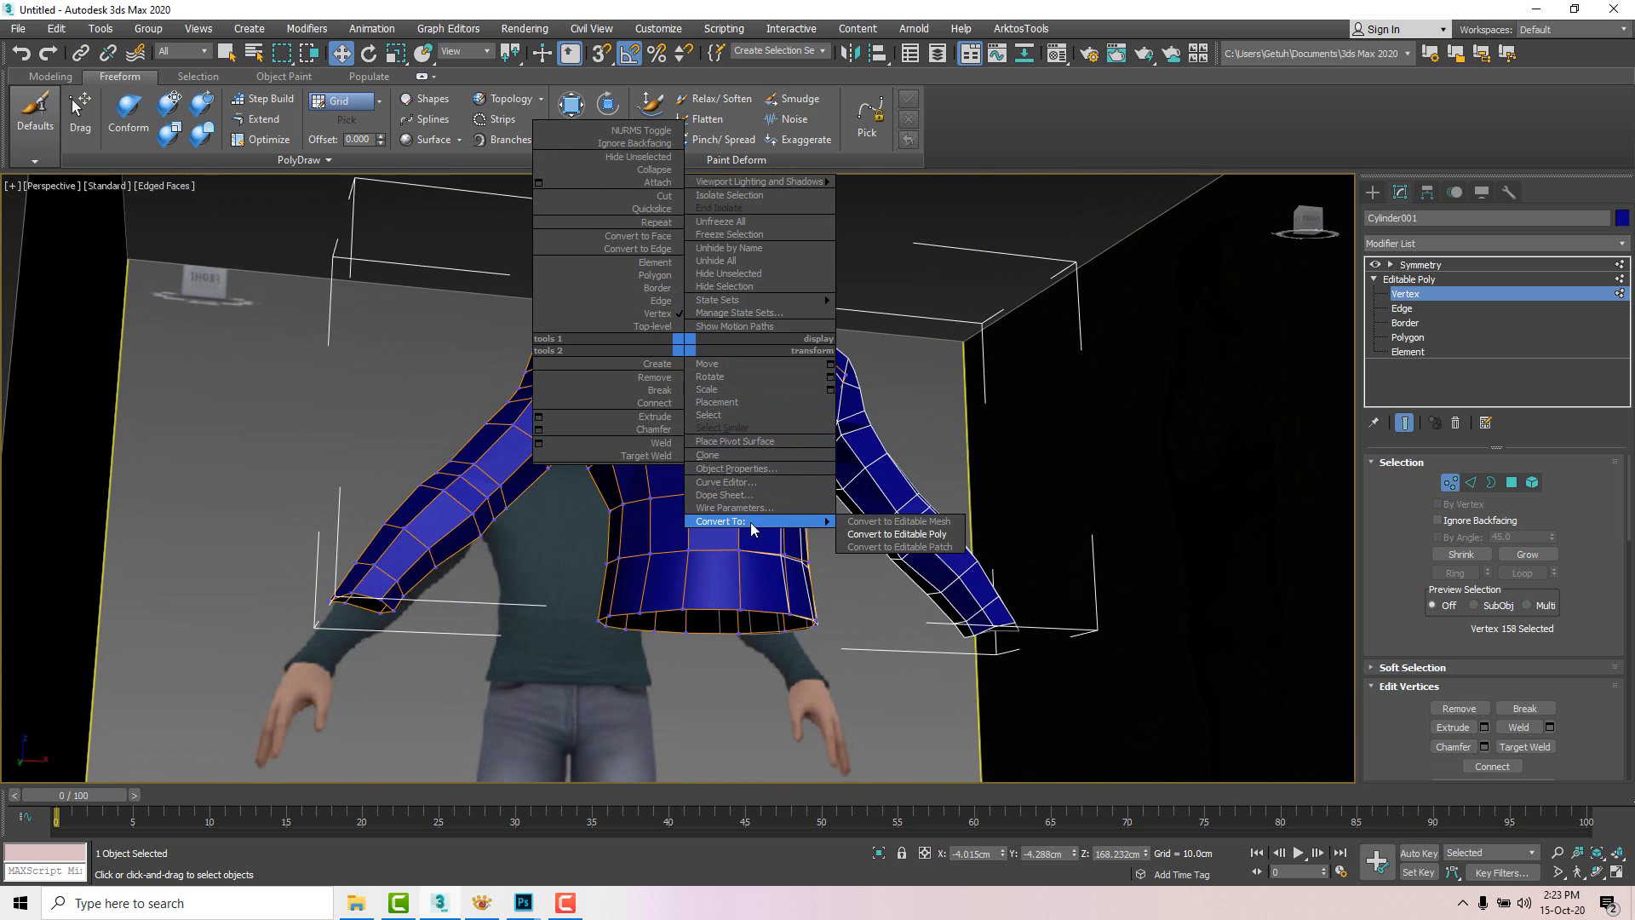
left_click(921, 535)
middle_click_drag(774, 447, 1214, 316, "alt")
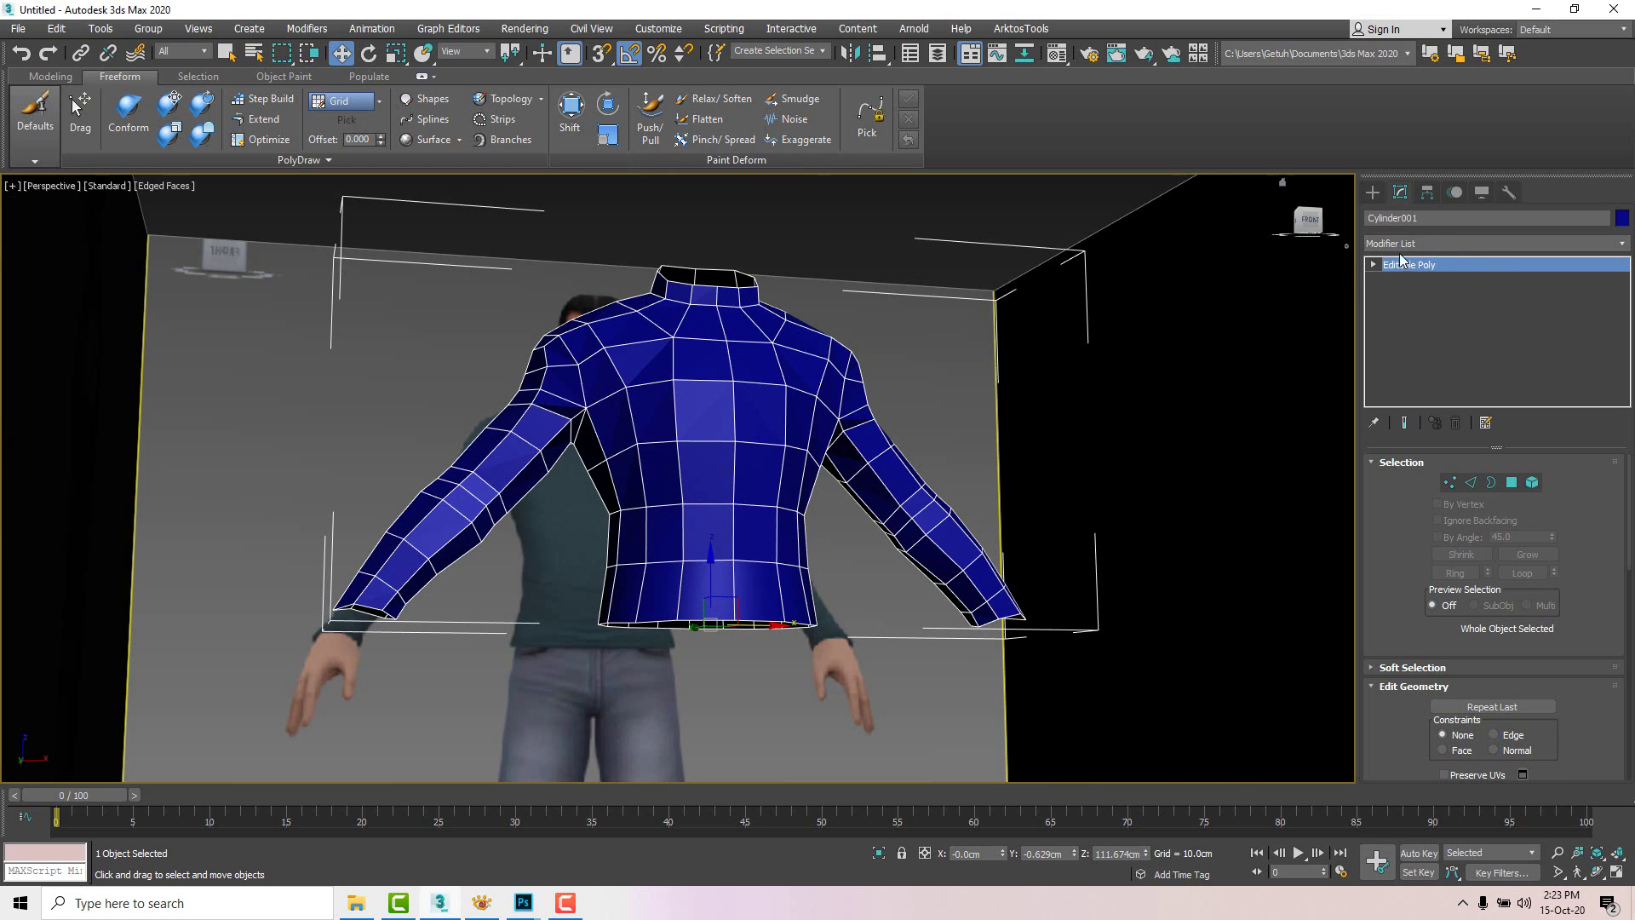
Step: Extrude the open border at the torso's bottom hem slightly inward by scaling it, and leave border editing
mouse_move(594, 455)
middle_mouse_down("alt")
mouse_move(858, 496)
mouse_move(595, 468)
mouse_move(626, 452)
middle_mouse_up("alt")
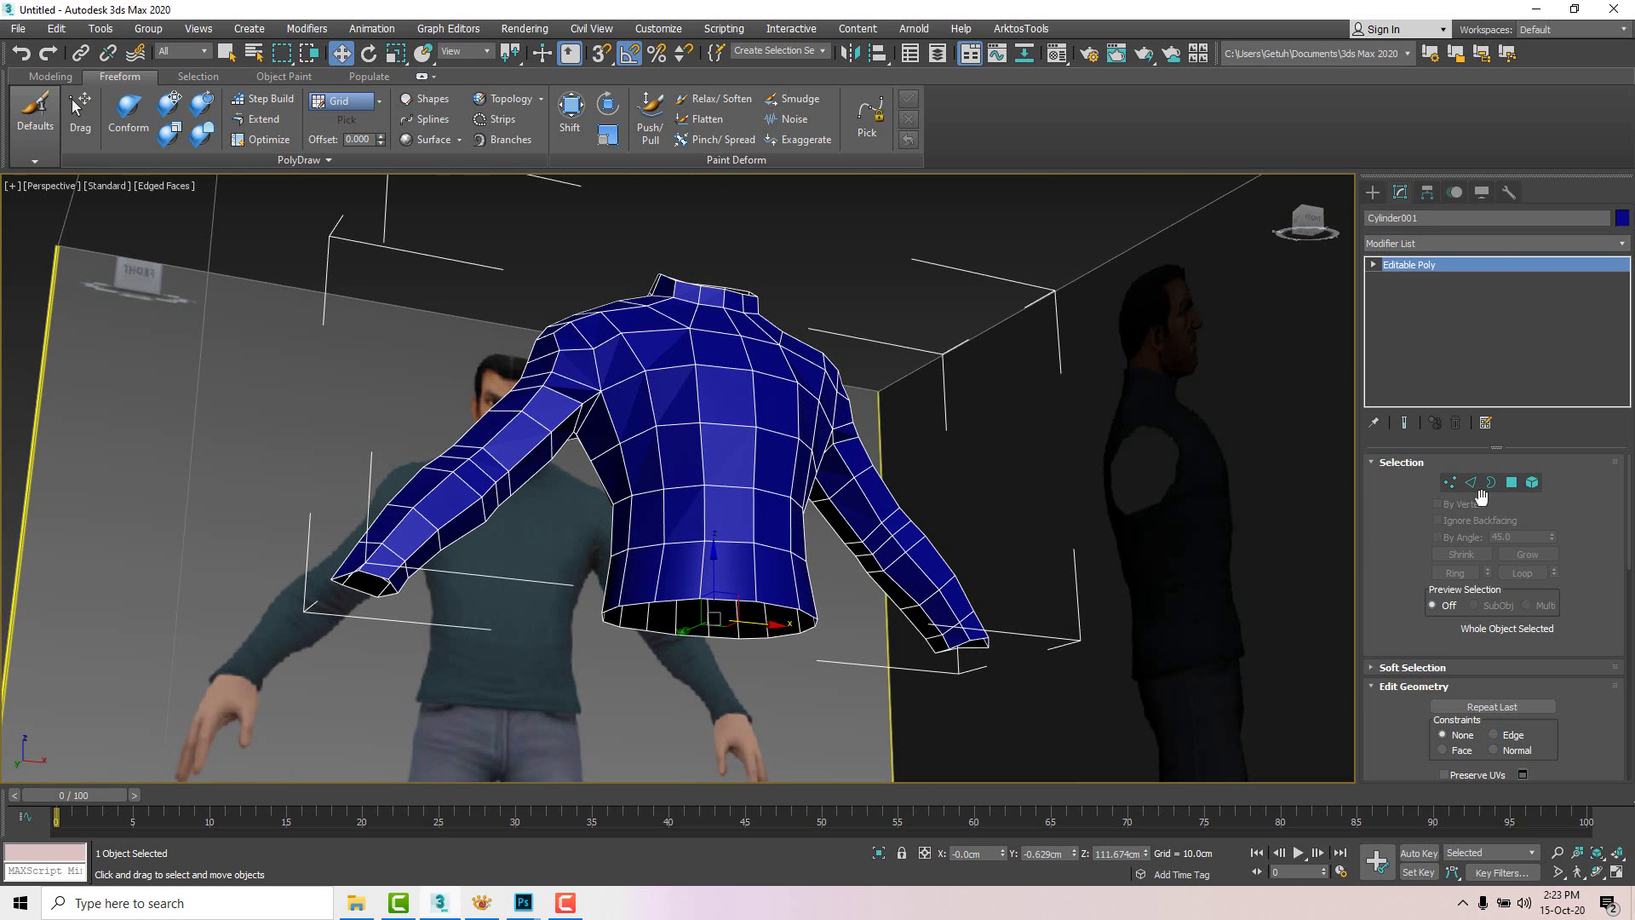
left_click(1490, 482)
middle_click_drag(741, 545, 730, 595, "alt")
left_click(675, 555)
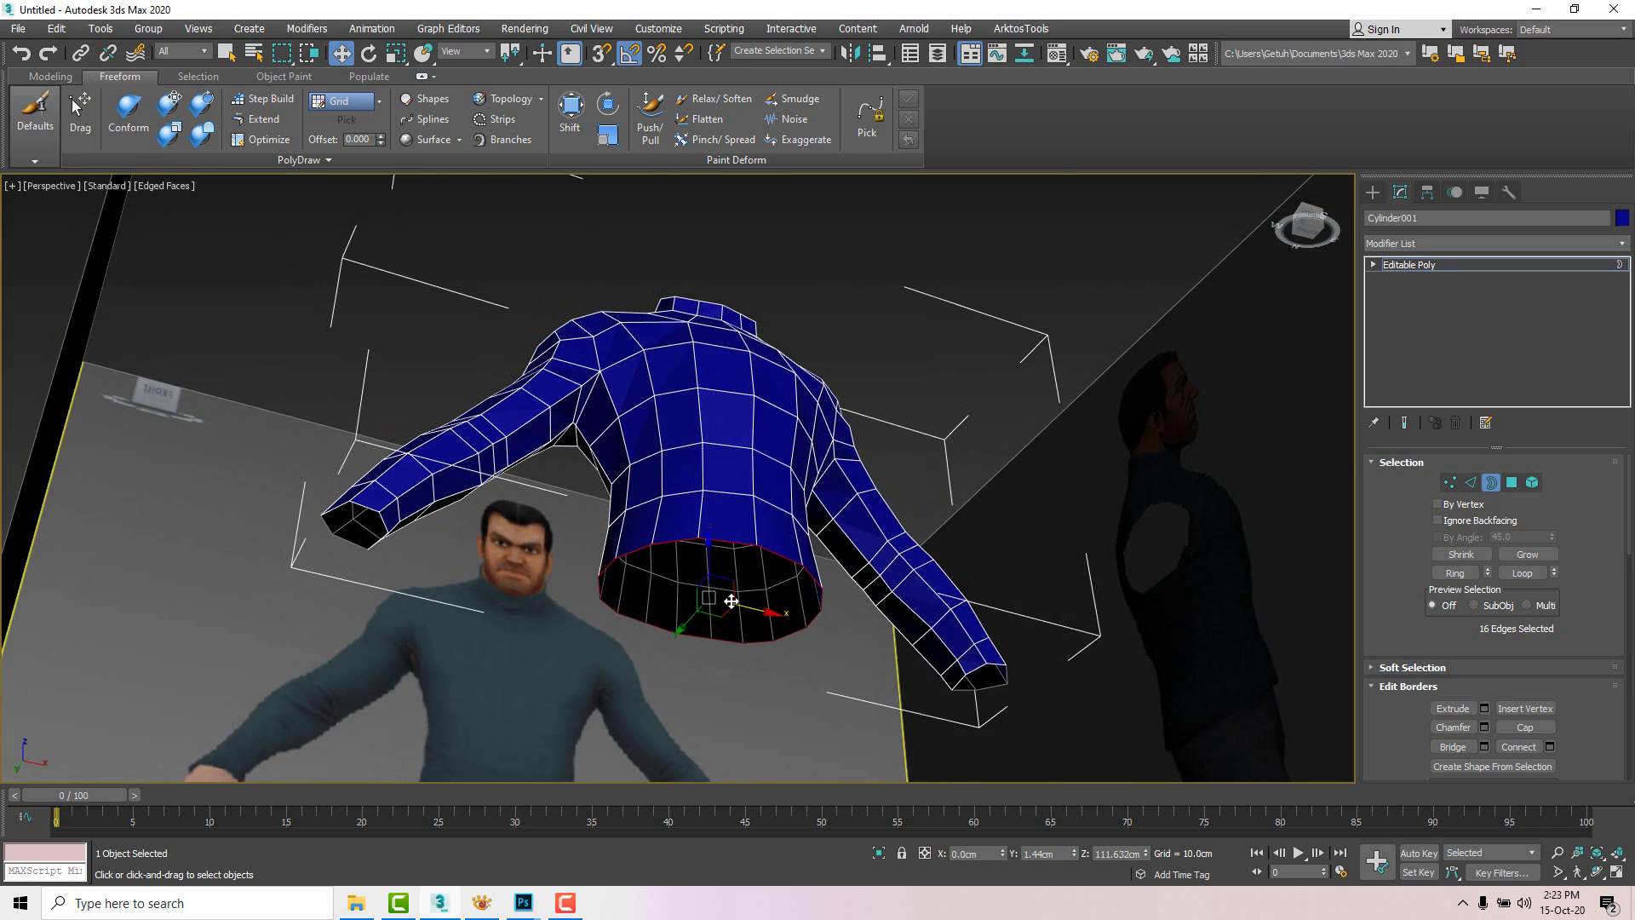
scroll(730, 594, "up", 3)
key("r")
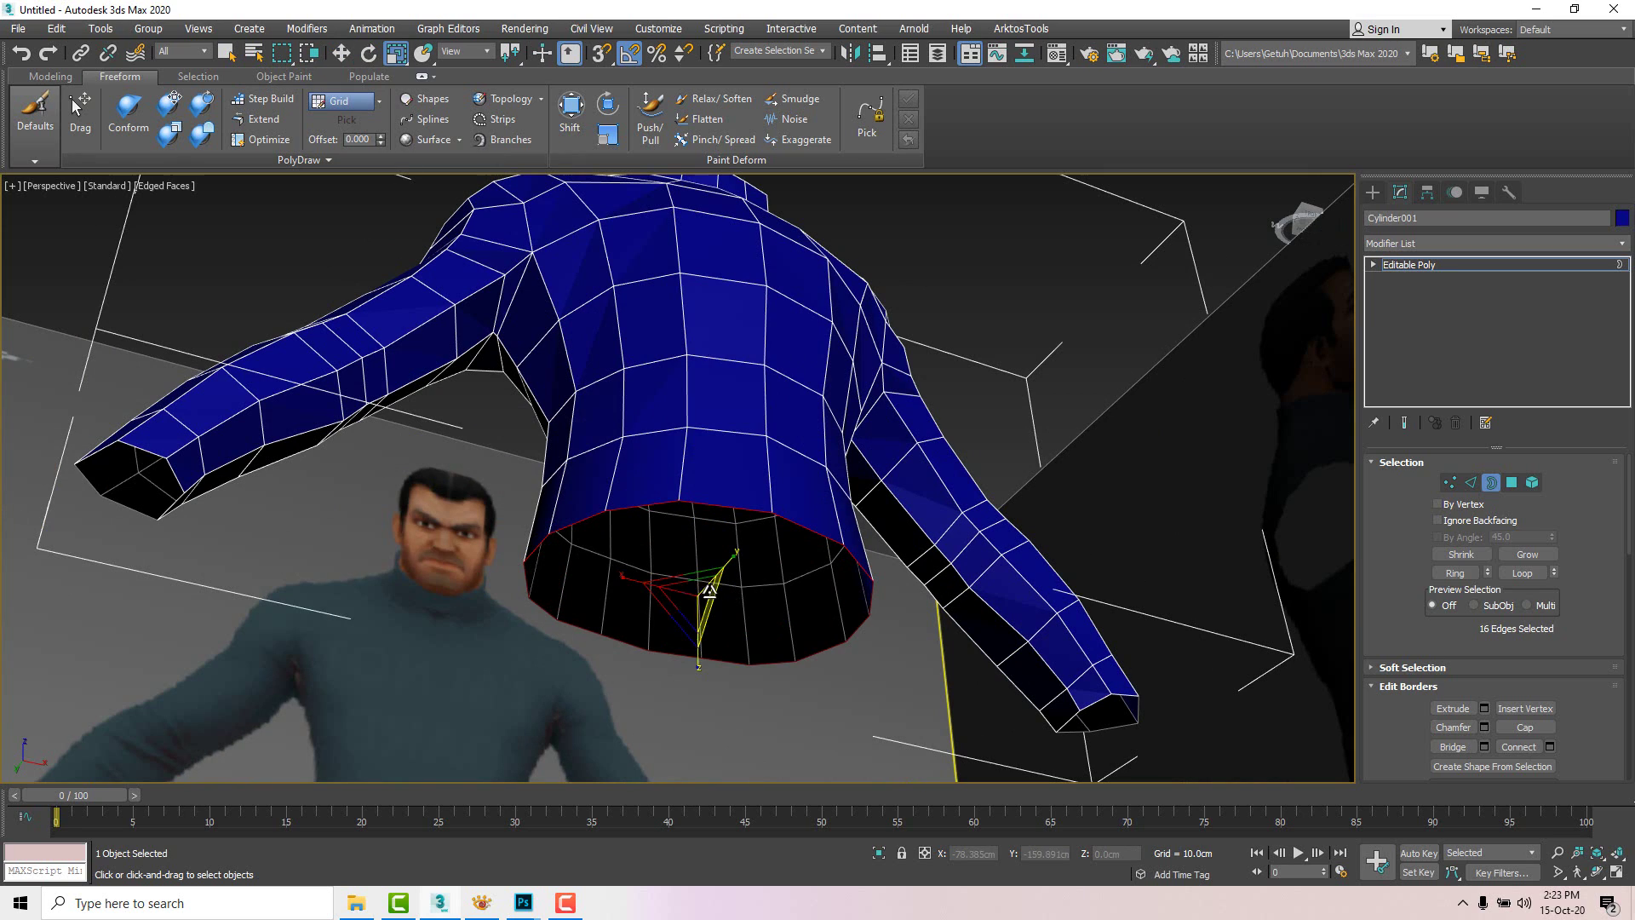
left_click_drag(694, 595, 700, 601)
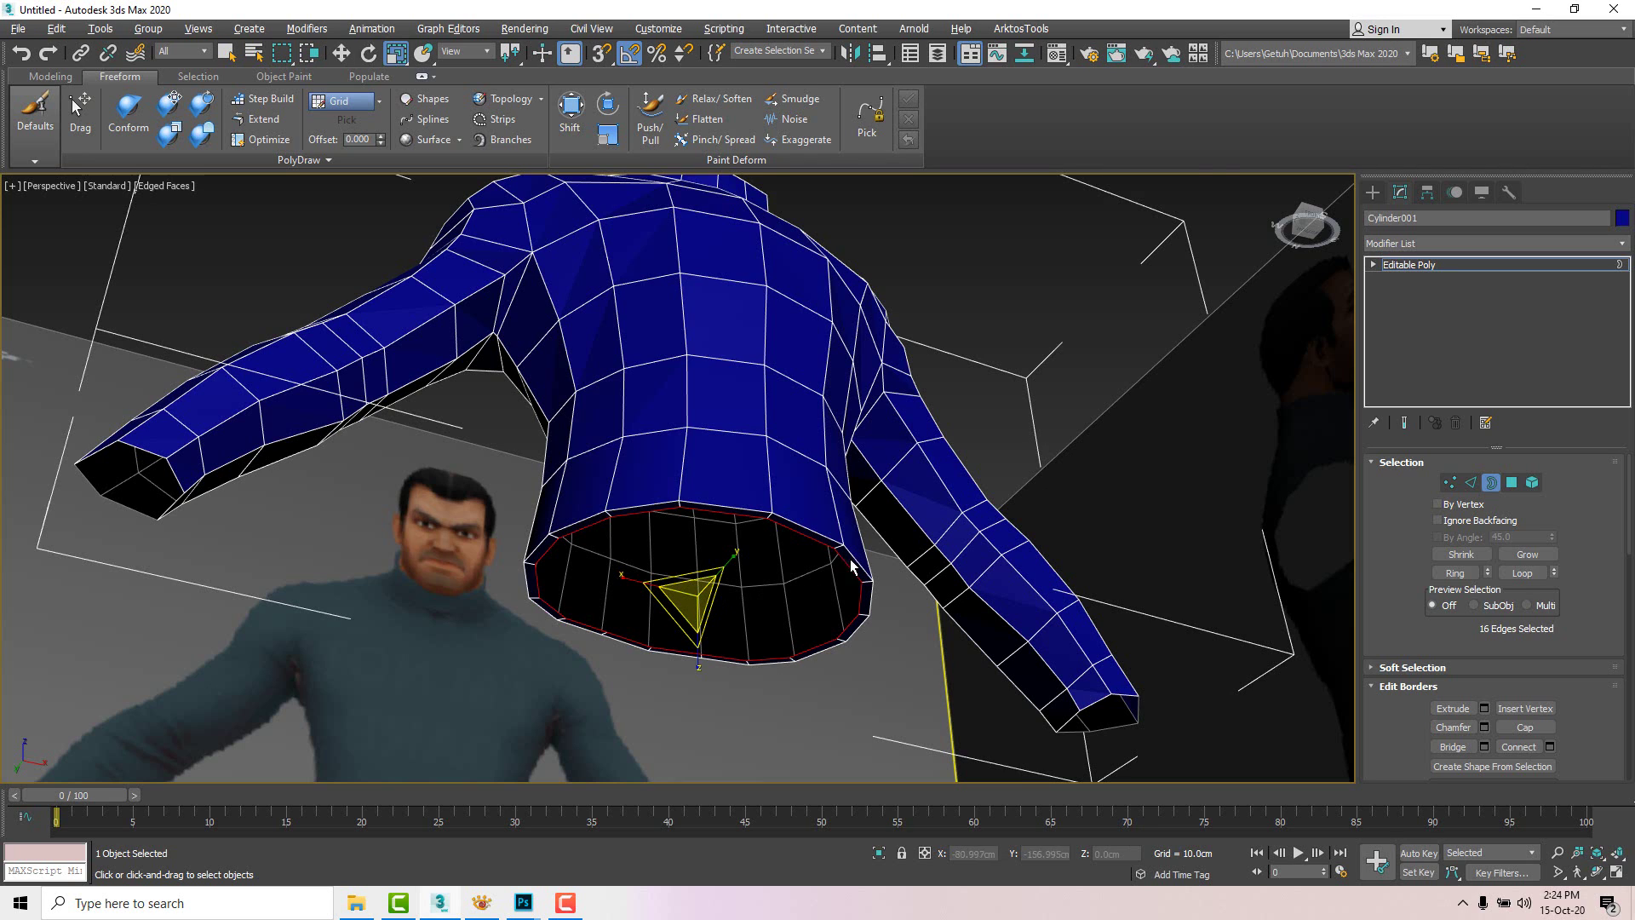
middle_click_drag(865, 541, 870, 616, "alt")
scroll(854, 586, "down", 3)
left_click(1491, 483)
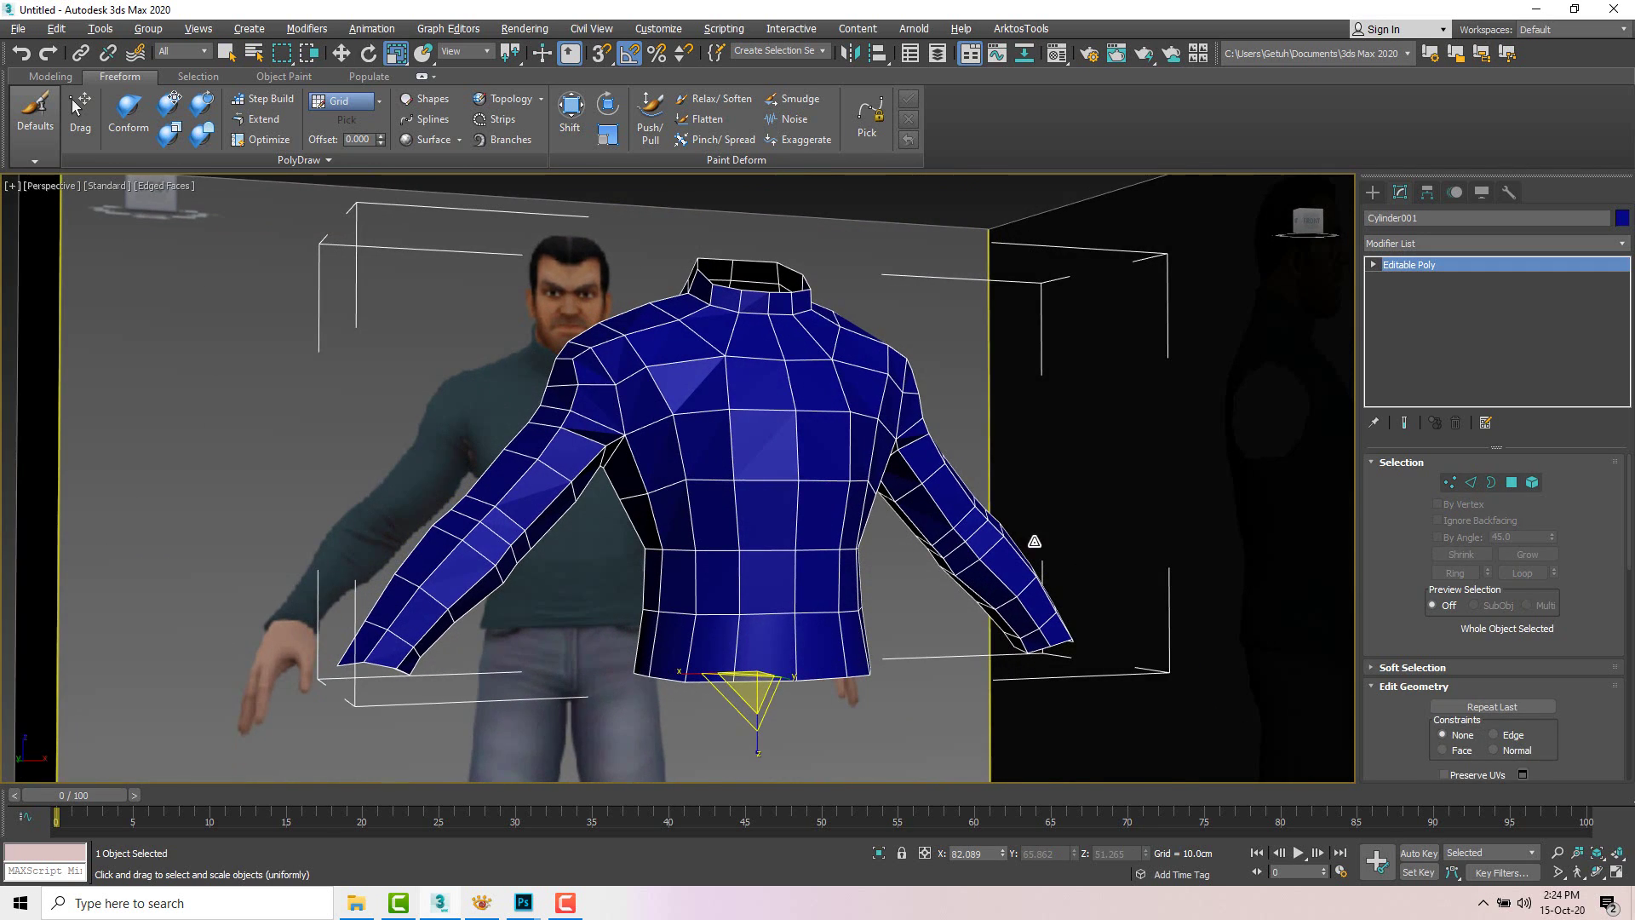
Step: Examine the whole torso against the reference images in the four-view layout
key("alt+w")
middle_click_drag(542, 492, 466, 562)
middle_click_drag(511, 365, 440, 325)
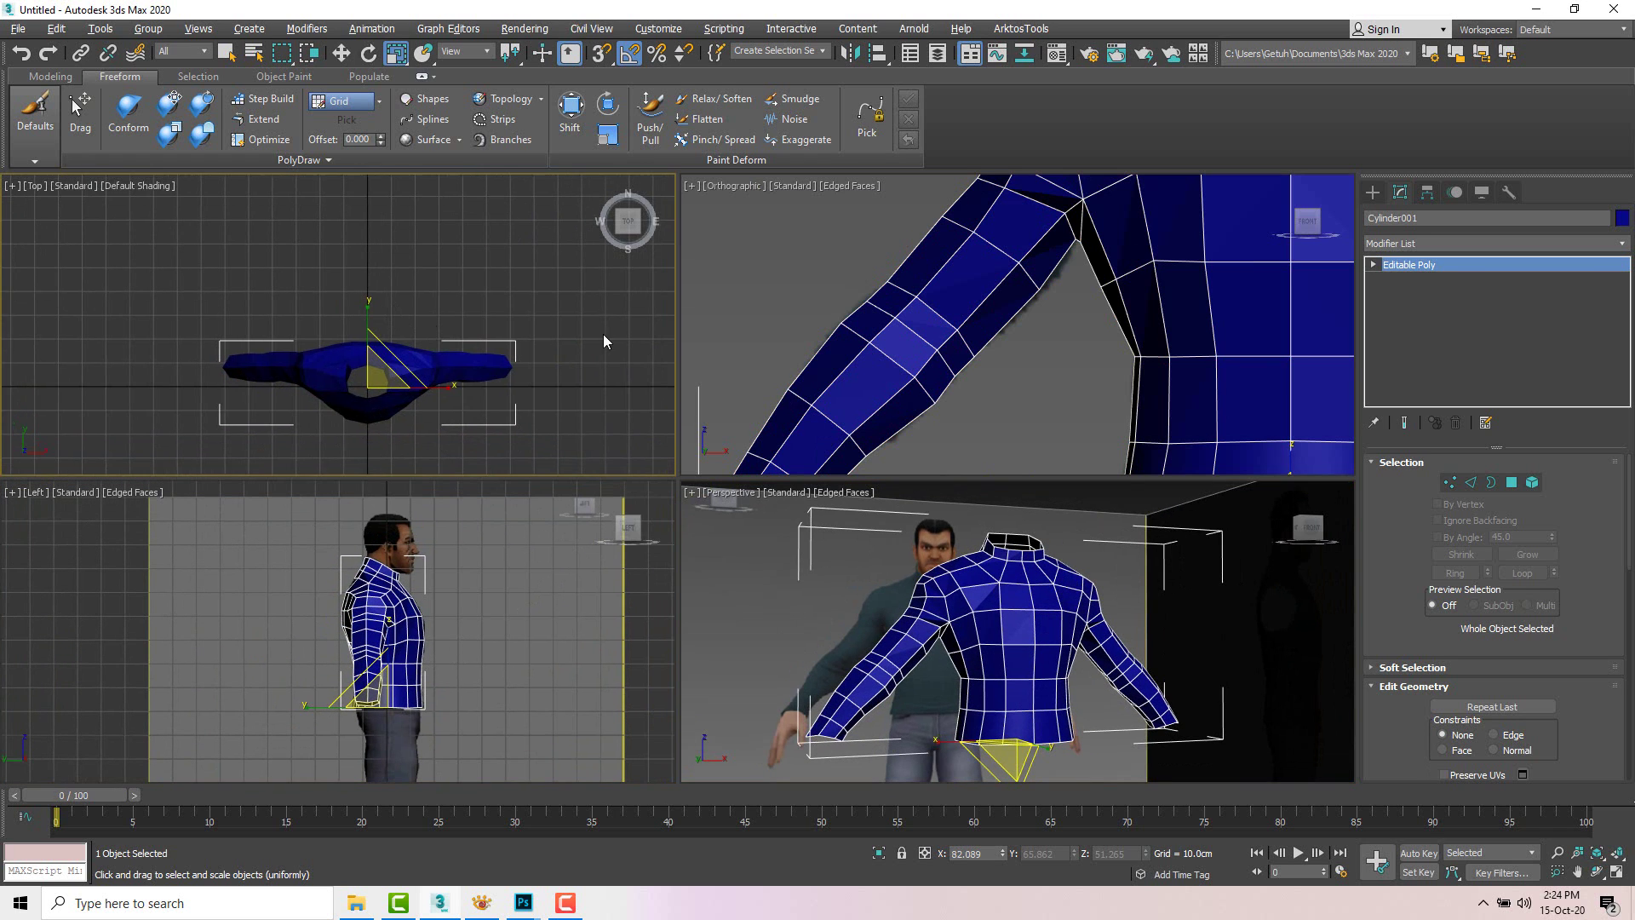
middle_click_drag(1120, 305, 974, 353)
scroll(974, 353, "down", 3)
scroll(1049, 331, "down", 3)
middle_click_drag(1075, 335, 998, 332)
scroll(997, 331, "up", 3)
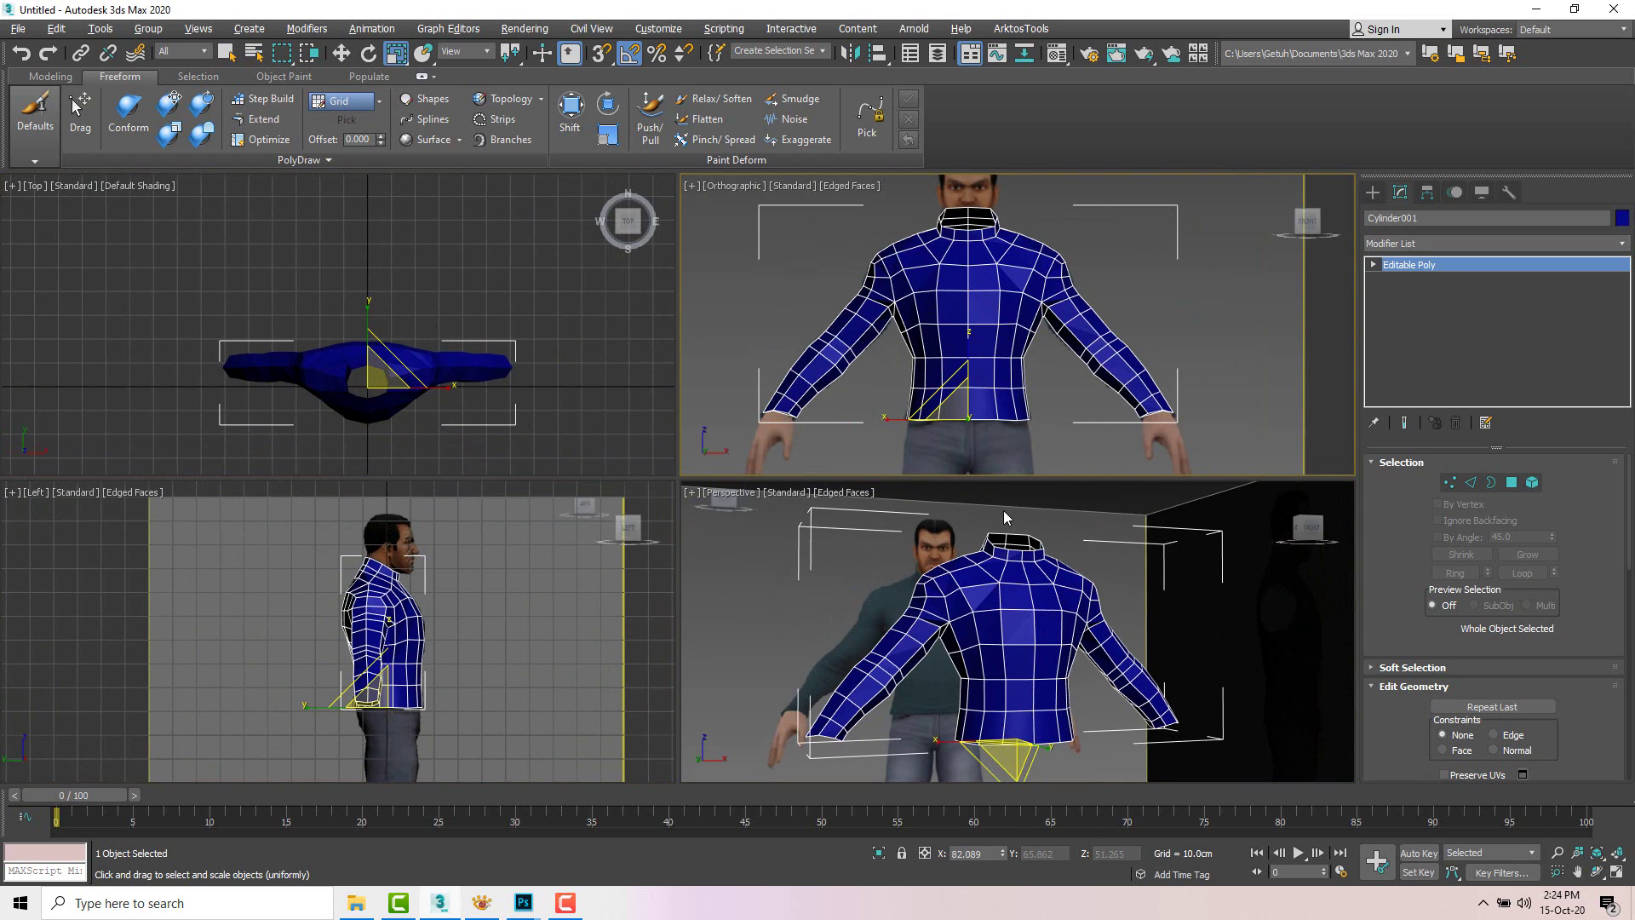
mouse_move(1017, 619)
middle_mouse_down("alt")
mouse_move(1033, 631)
mouse_move(1017, 615)
middle_mouse_up("alt")
scroll(1010, 614, "down", 3)
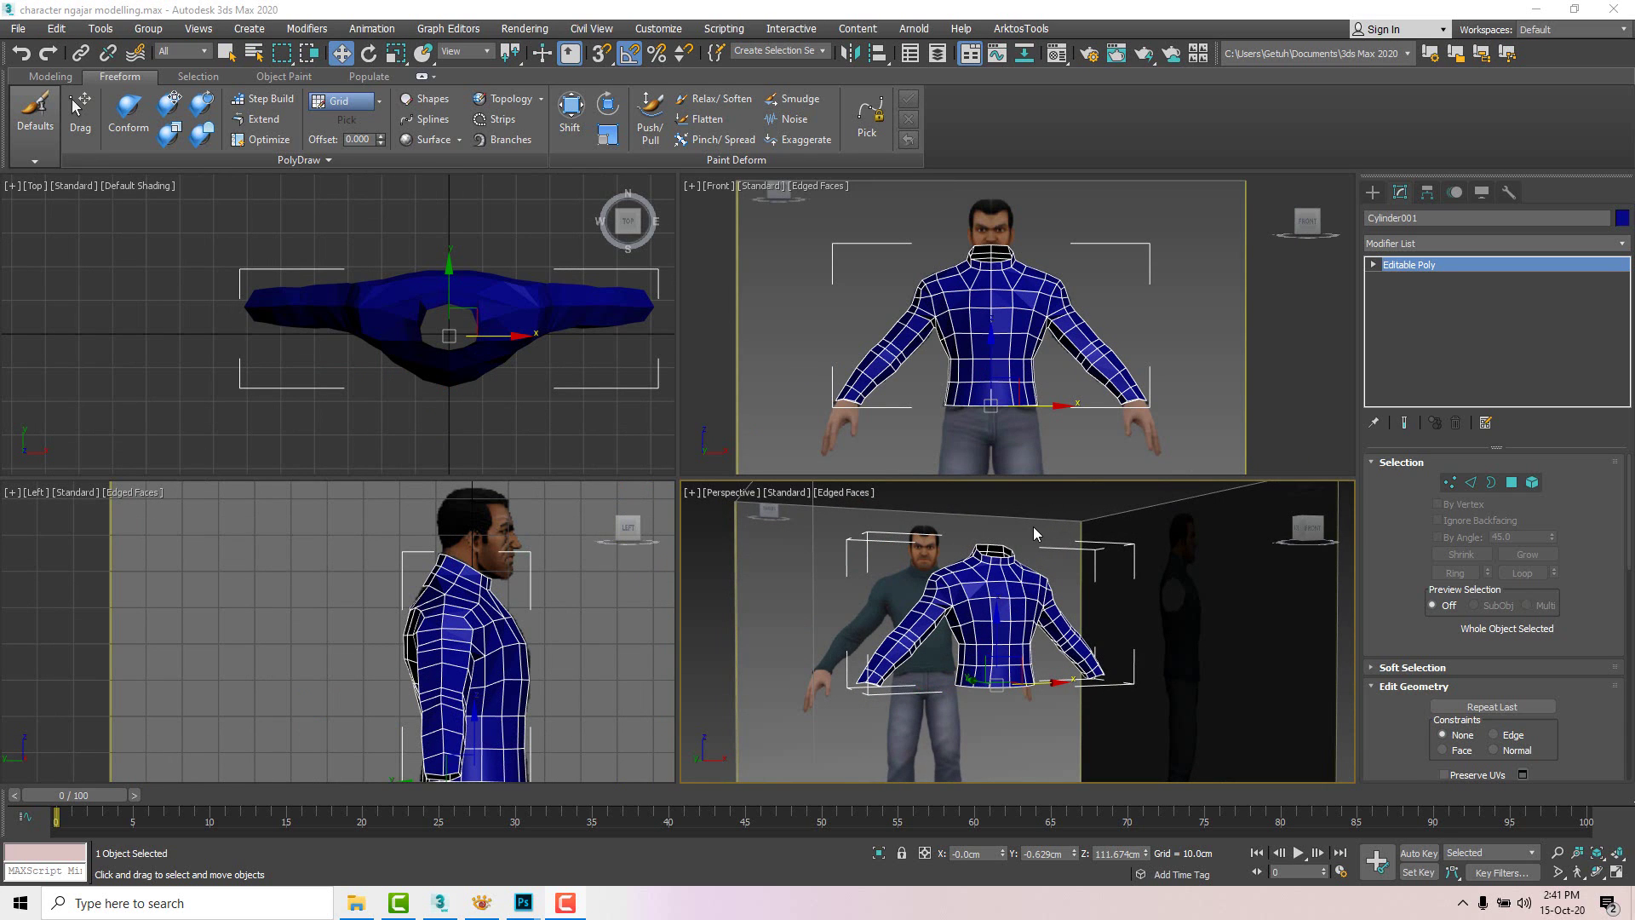
Step: Extrude the open border at the torso's bottom hem about 6 cm straight down to start the hip band
middle_click_drag(1013, 592, 988, 670, "alt")
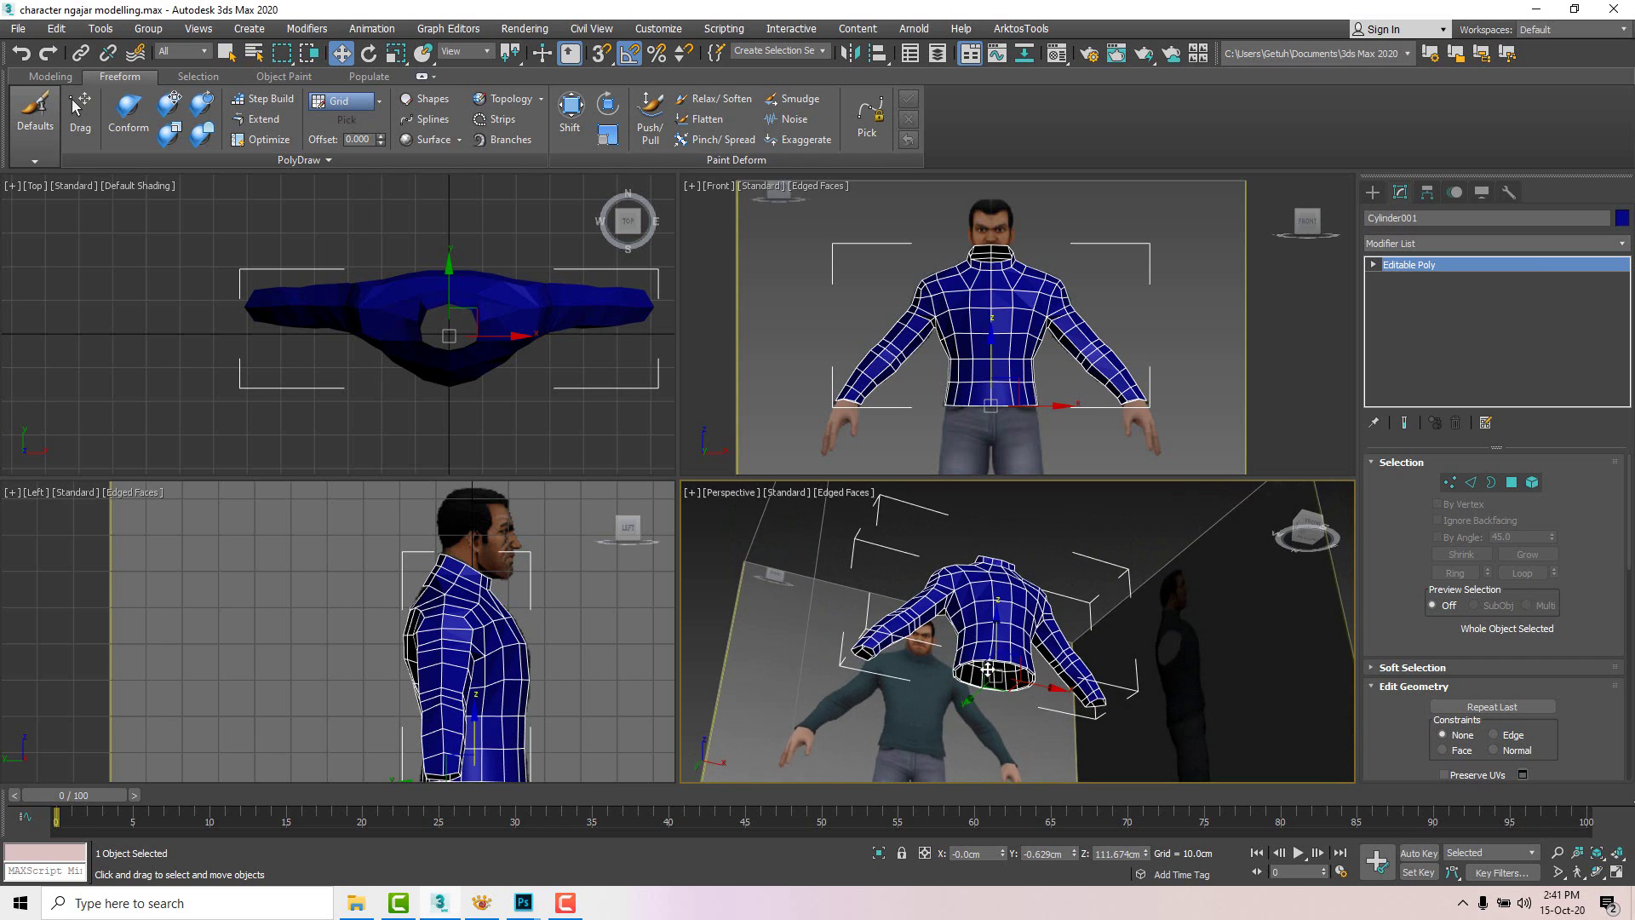
scroll(988, 670, "up", 3)
left_click(1491, 482)
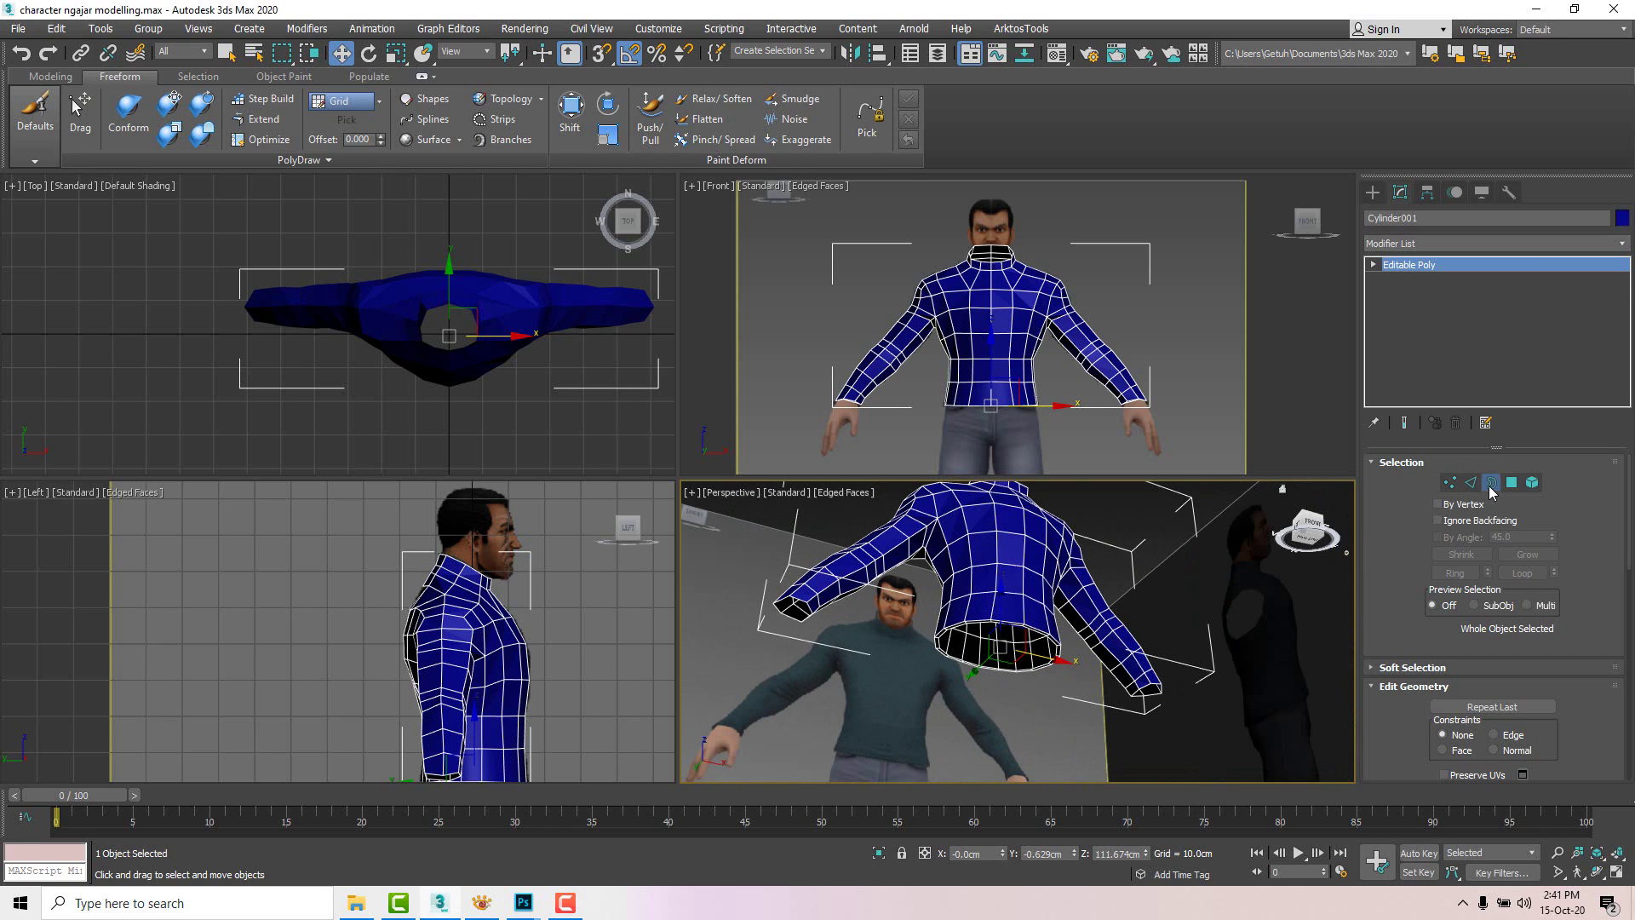
scroll(983, 642, "up", 3)
left_click(968, 596)
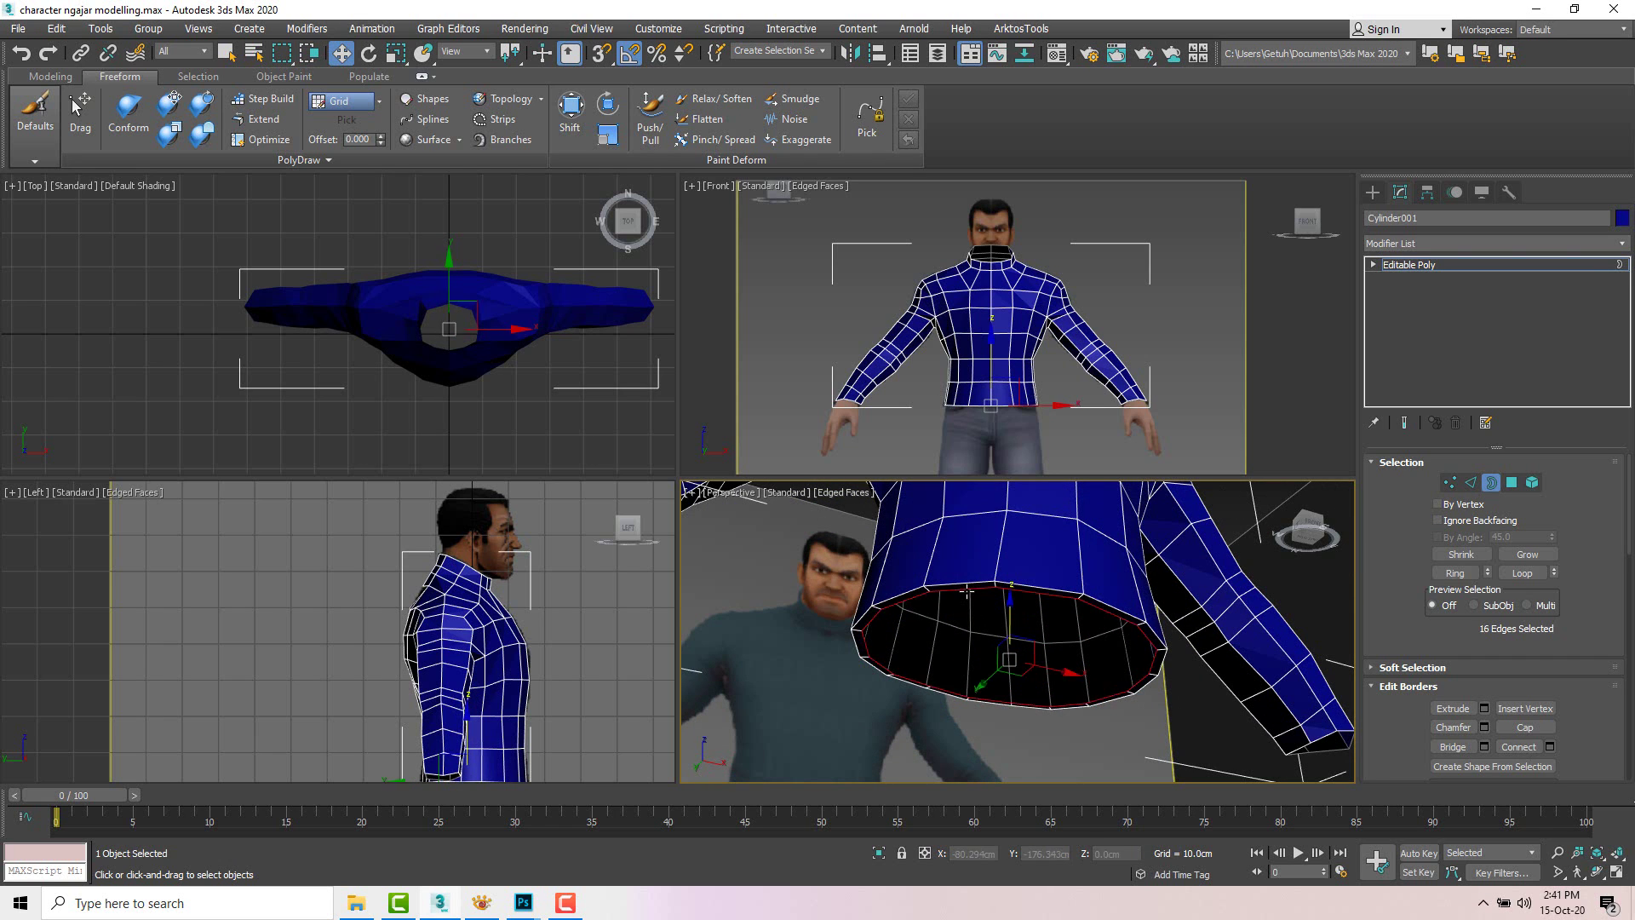
middle_click_drag(457, 673, 399, 575)
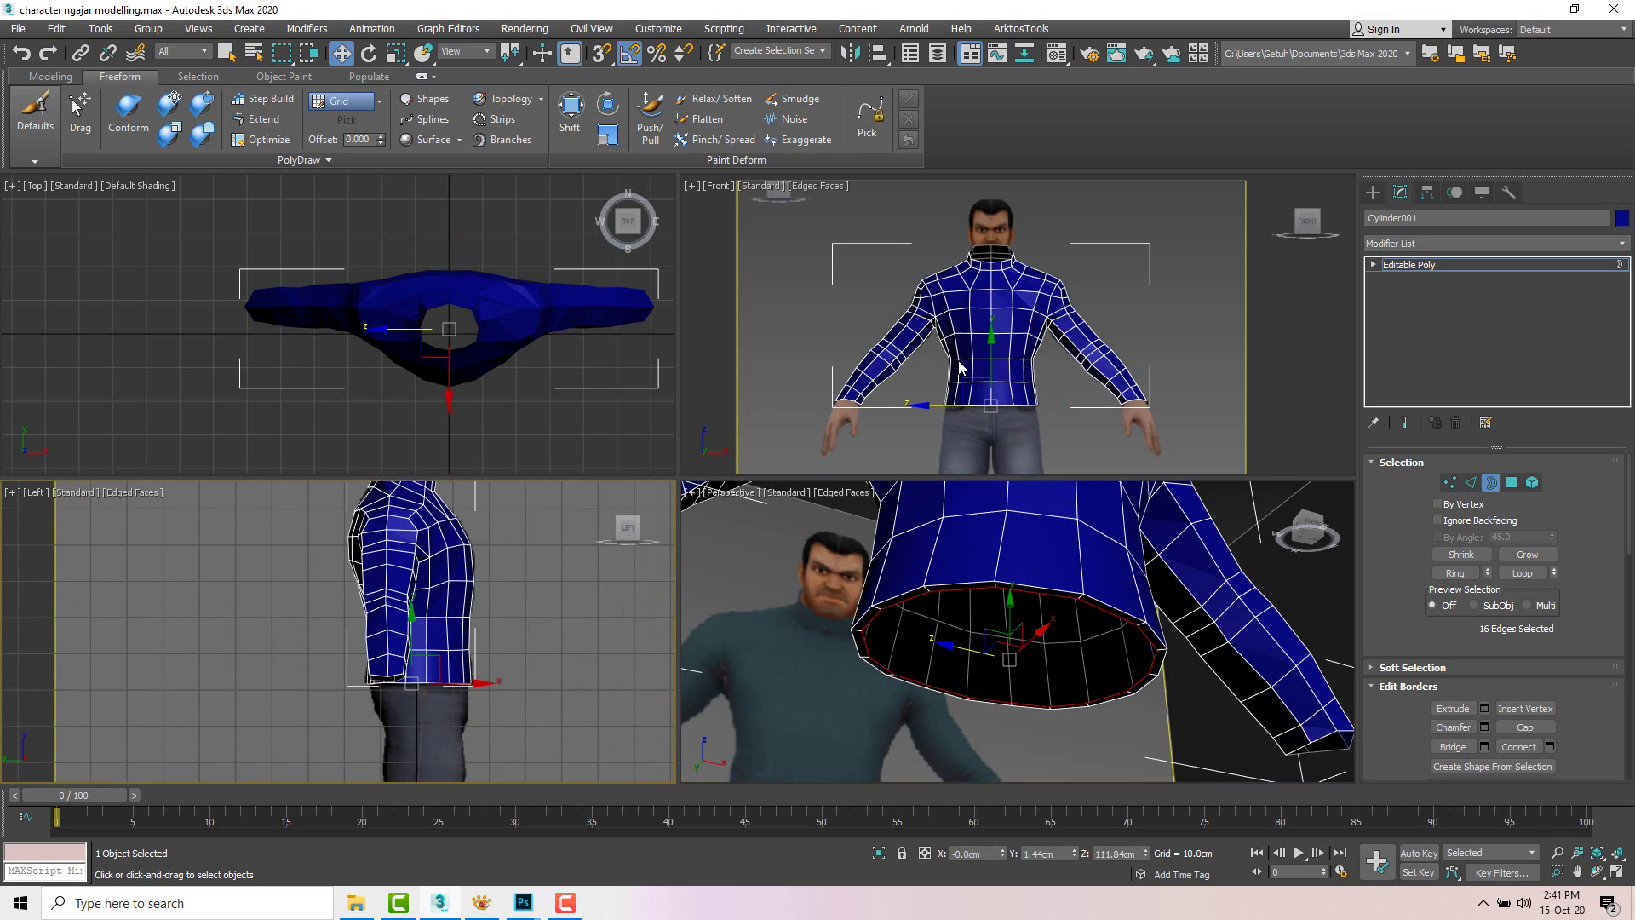
scroll(967, 349, "up", 5)
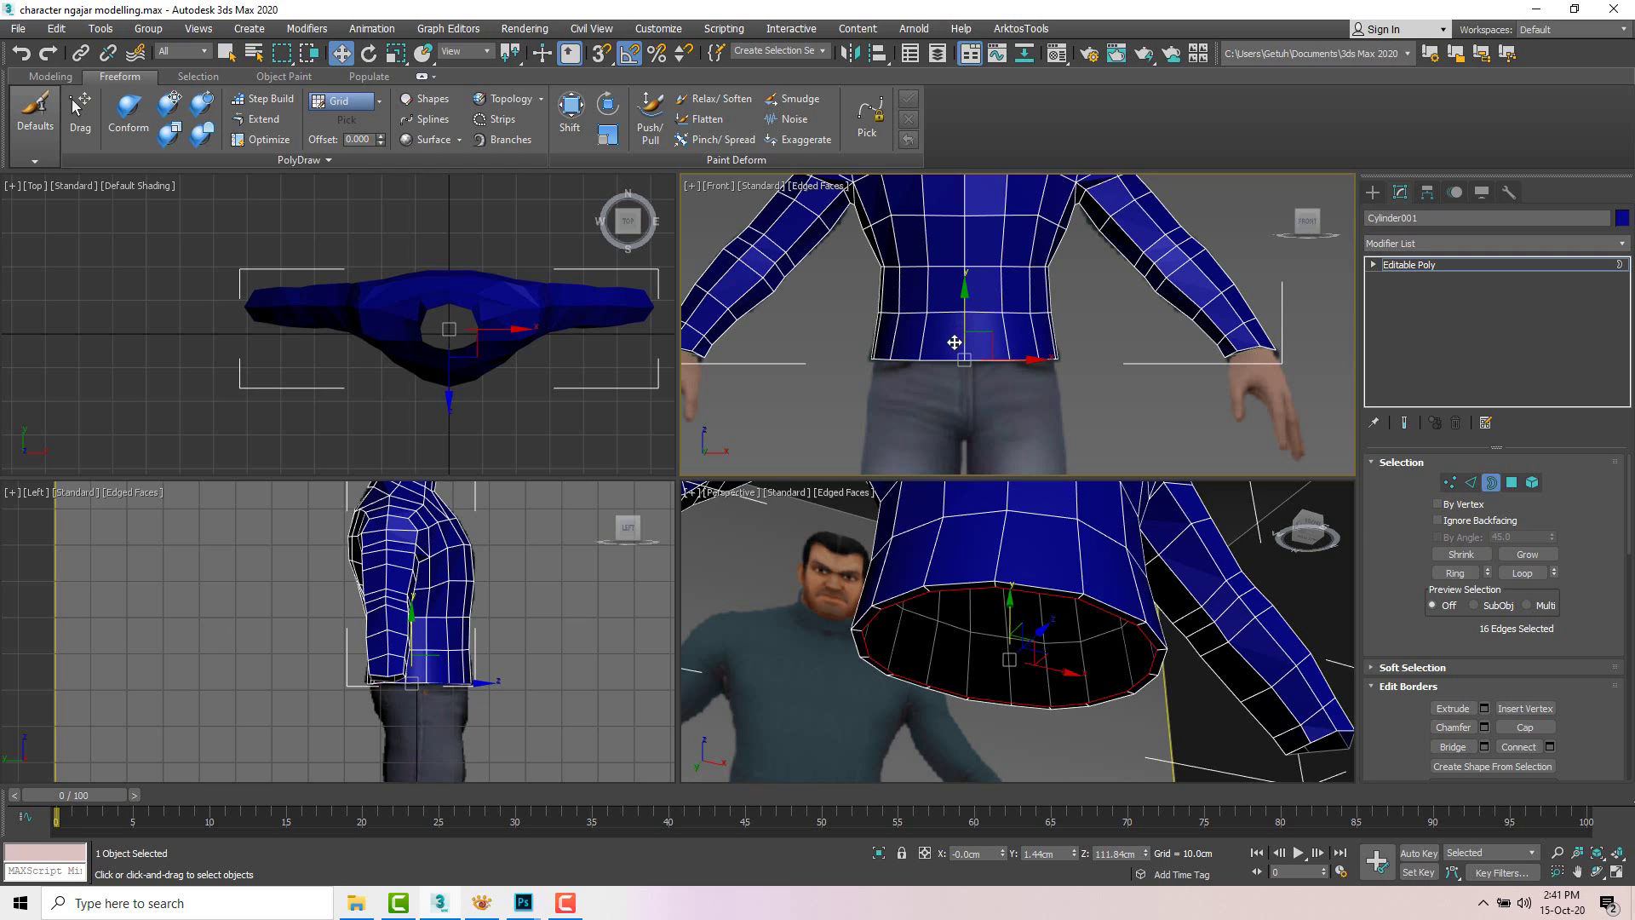
left_click_drag(960, 334, 964, 356, "shift")
scroll(967, 409, "up", 3)
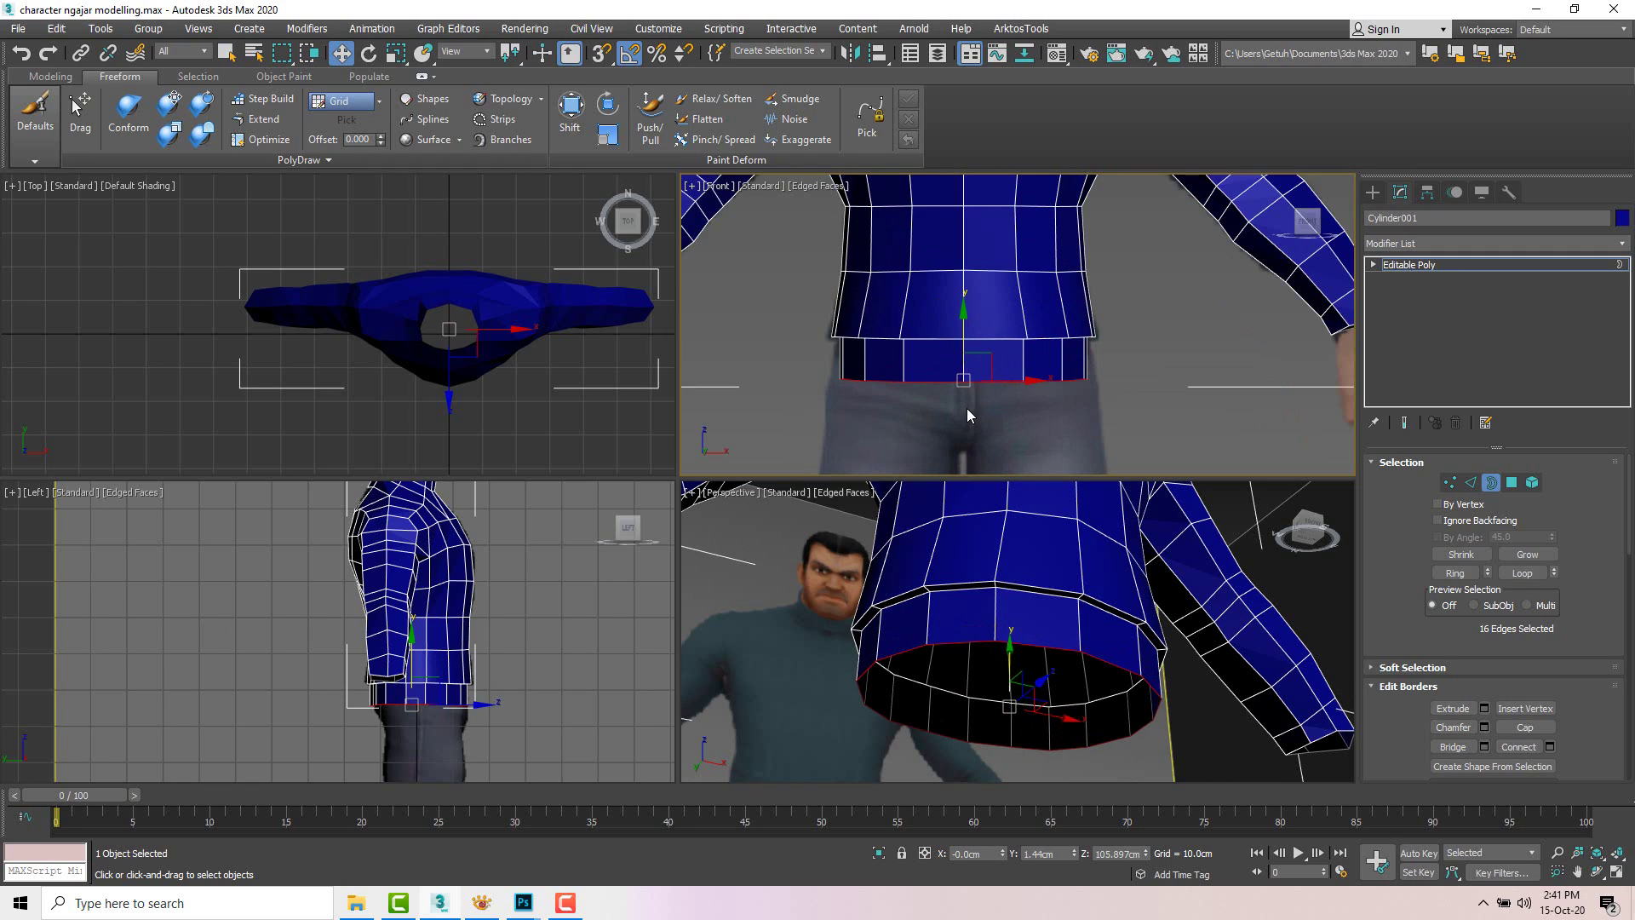
Step: Scale the hip band's lower border slightly larger and shift it slightly forward to match the hips in the side reference
key("r")
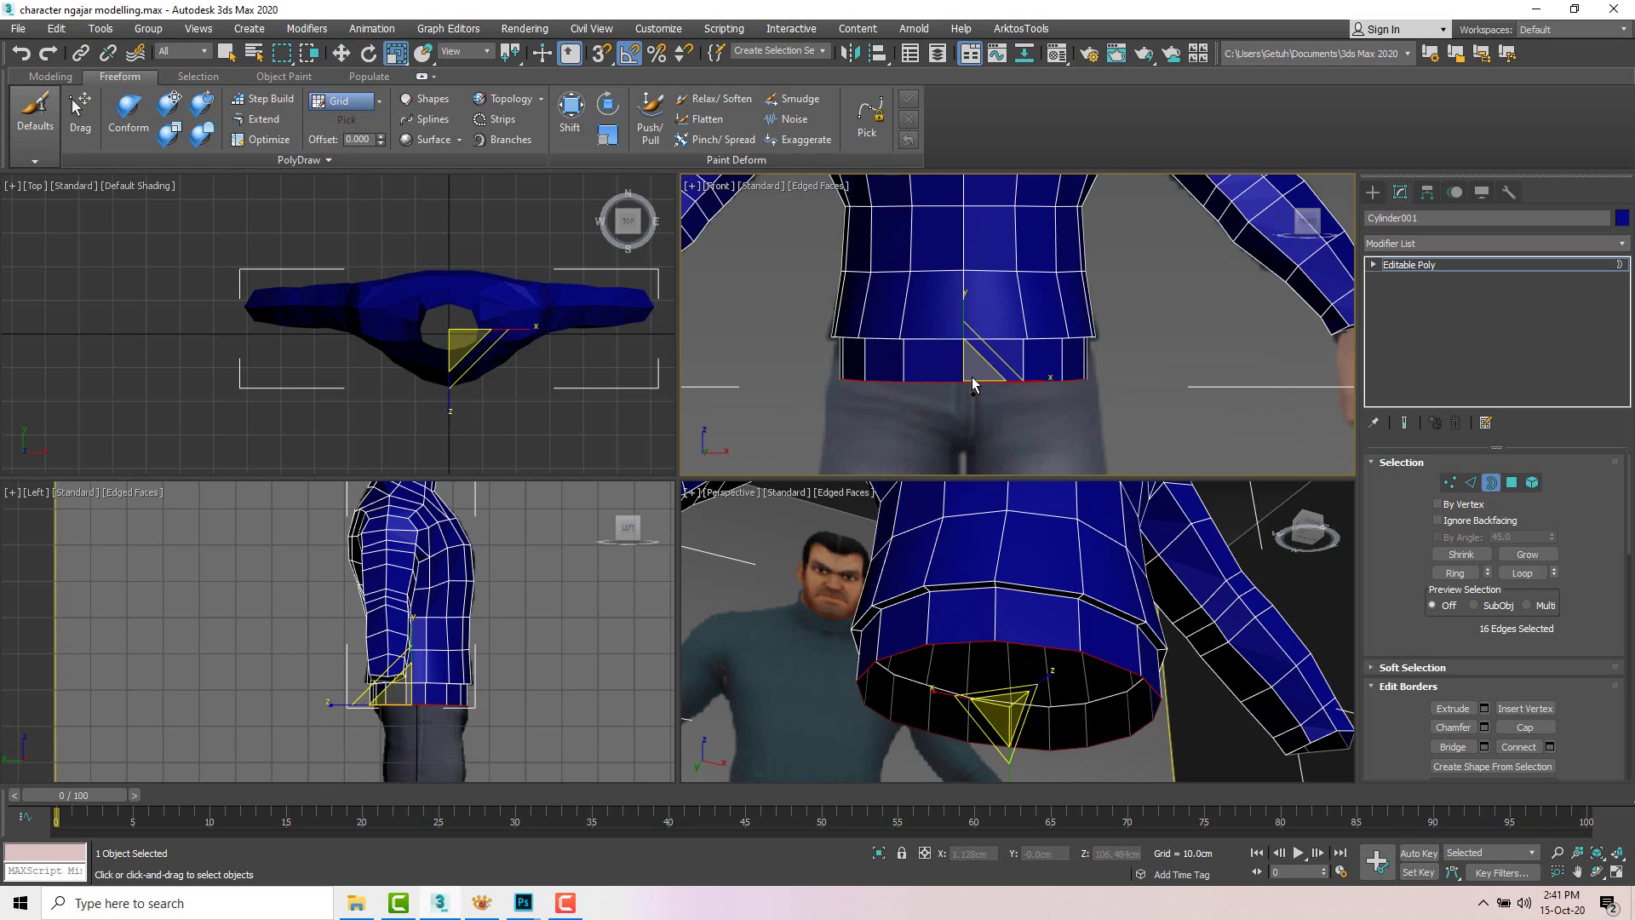
left_click_drag(972, 365, 973, 356)
scroll(486, 663, "up", 5)
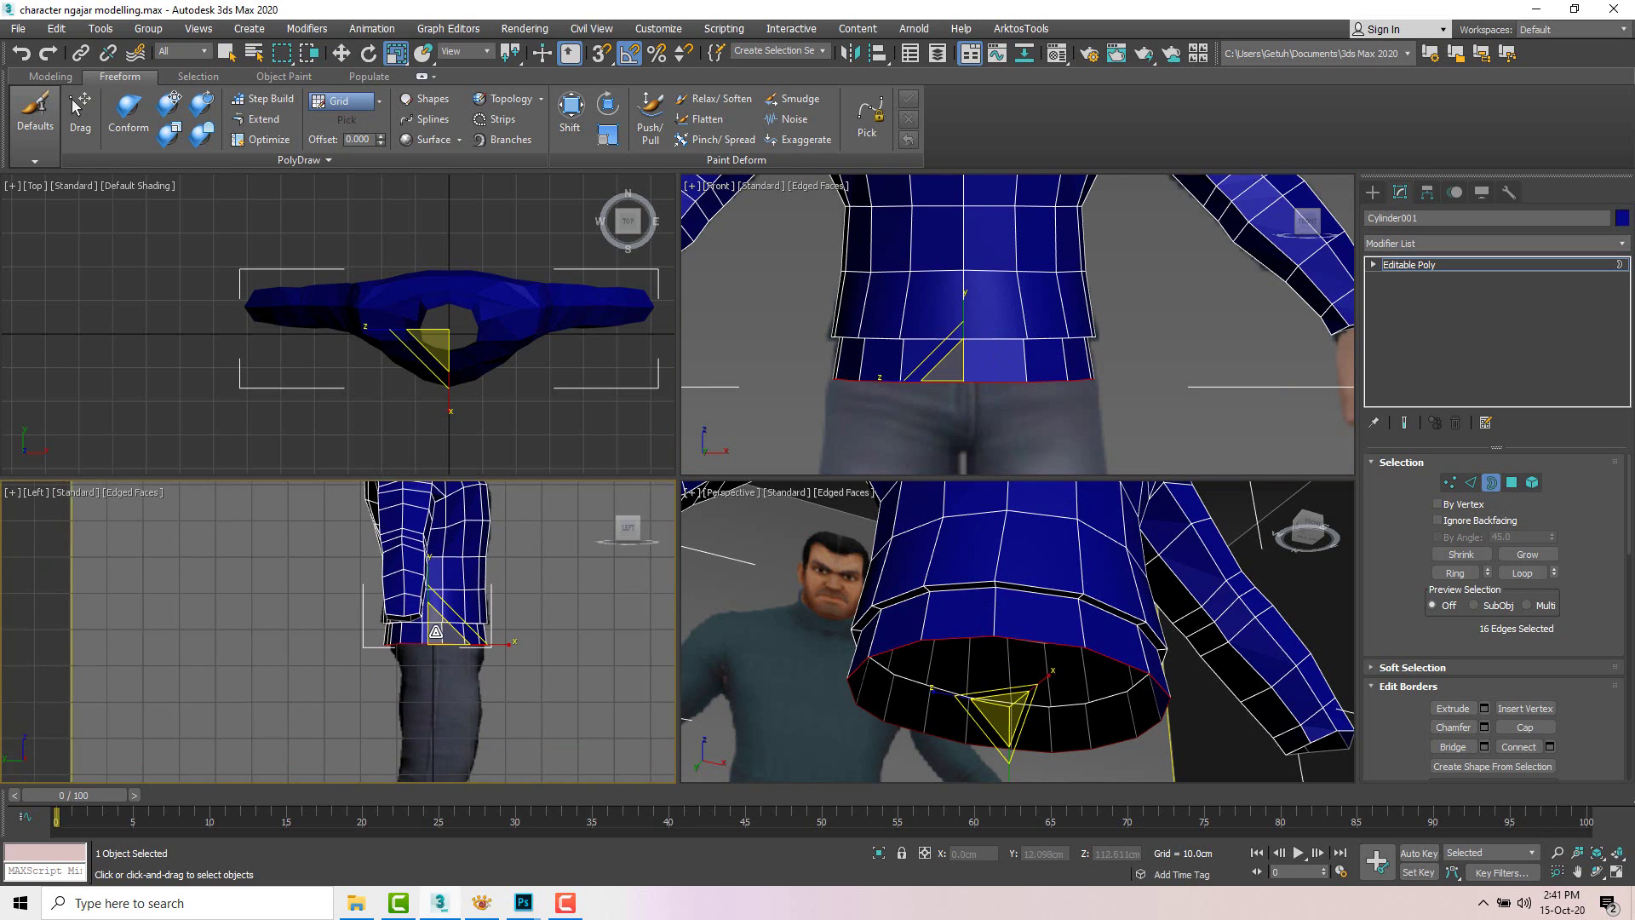
key("w")
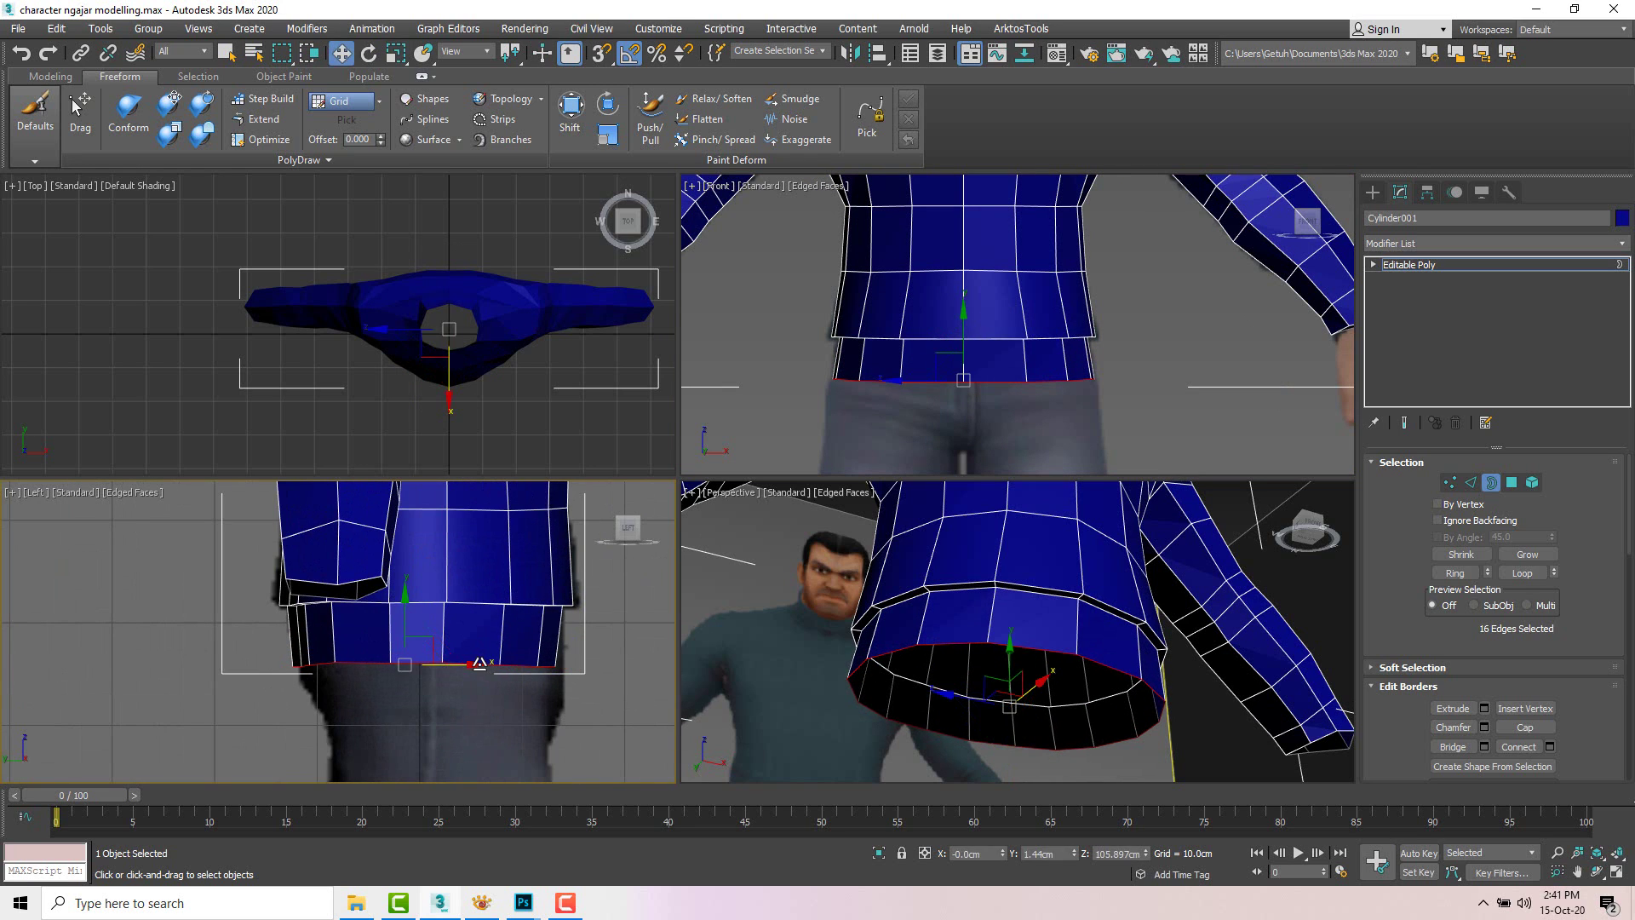
left_click_drag(467, 663, 471, 663)
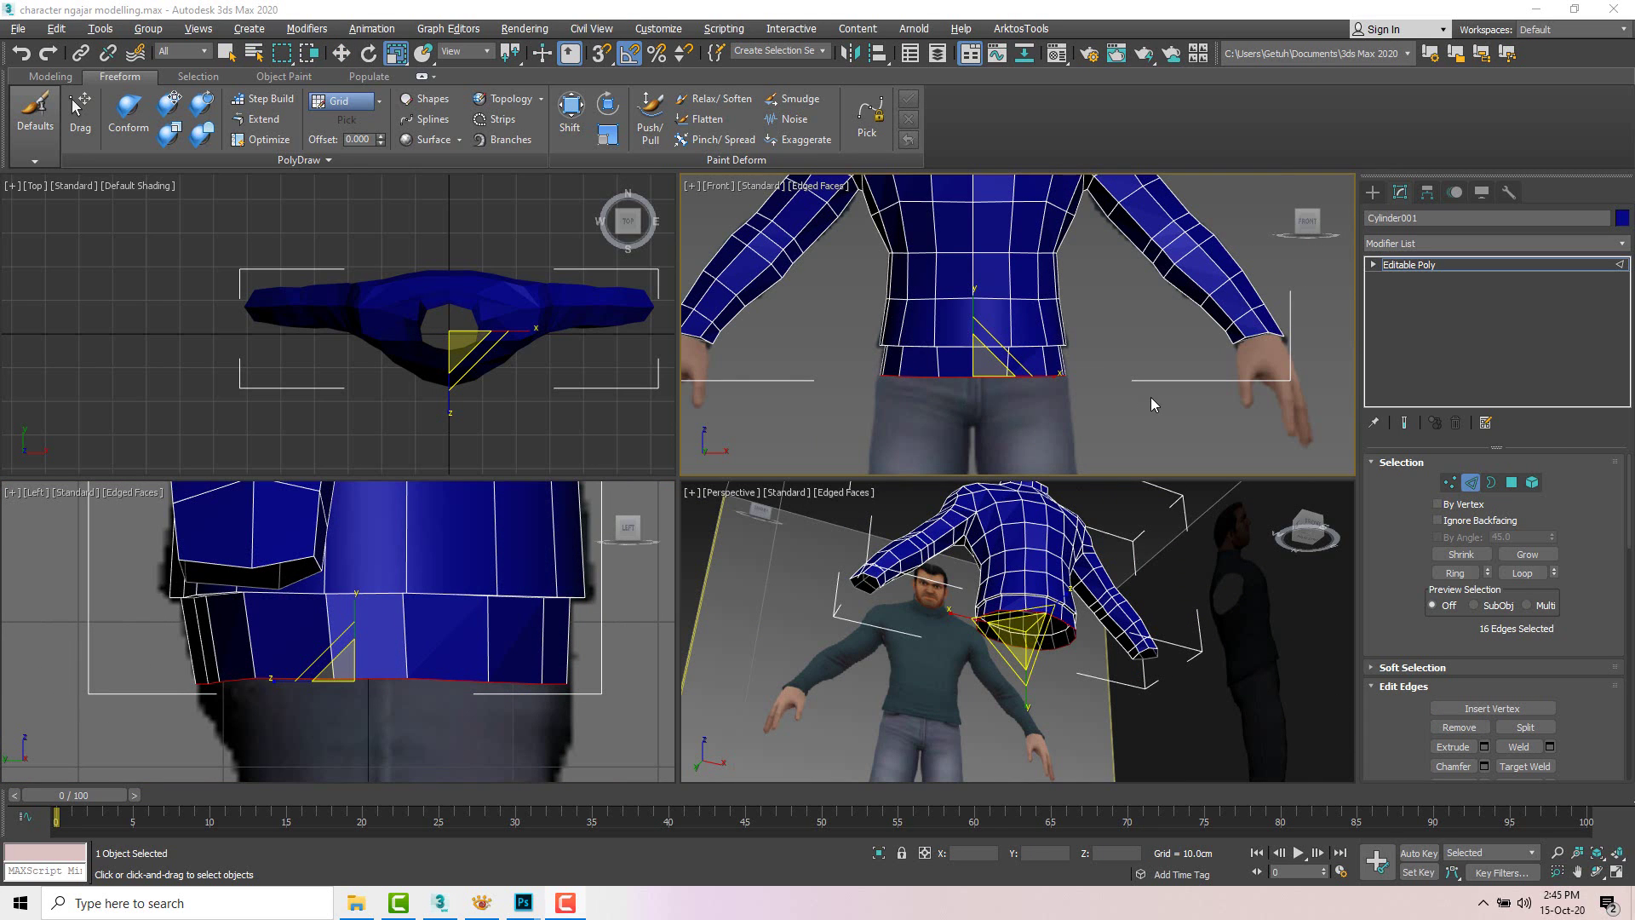
Step: Extrude the two front centre edges of the hip band's border down twice, angling the second section backward toward the crotch
left_click(1014, 392)
left_click(961, 375)
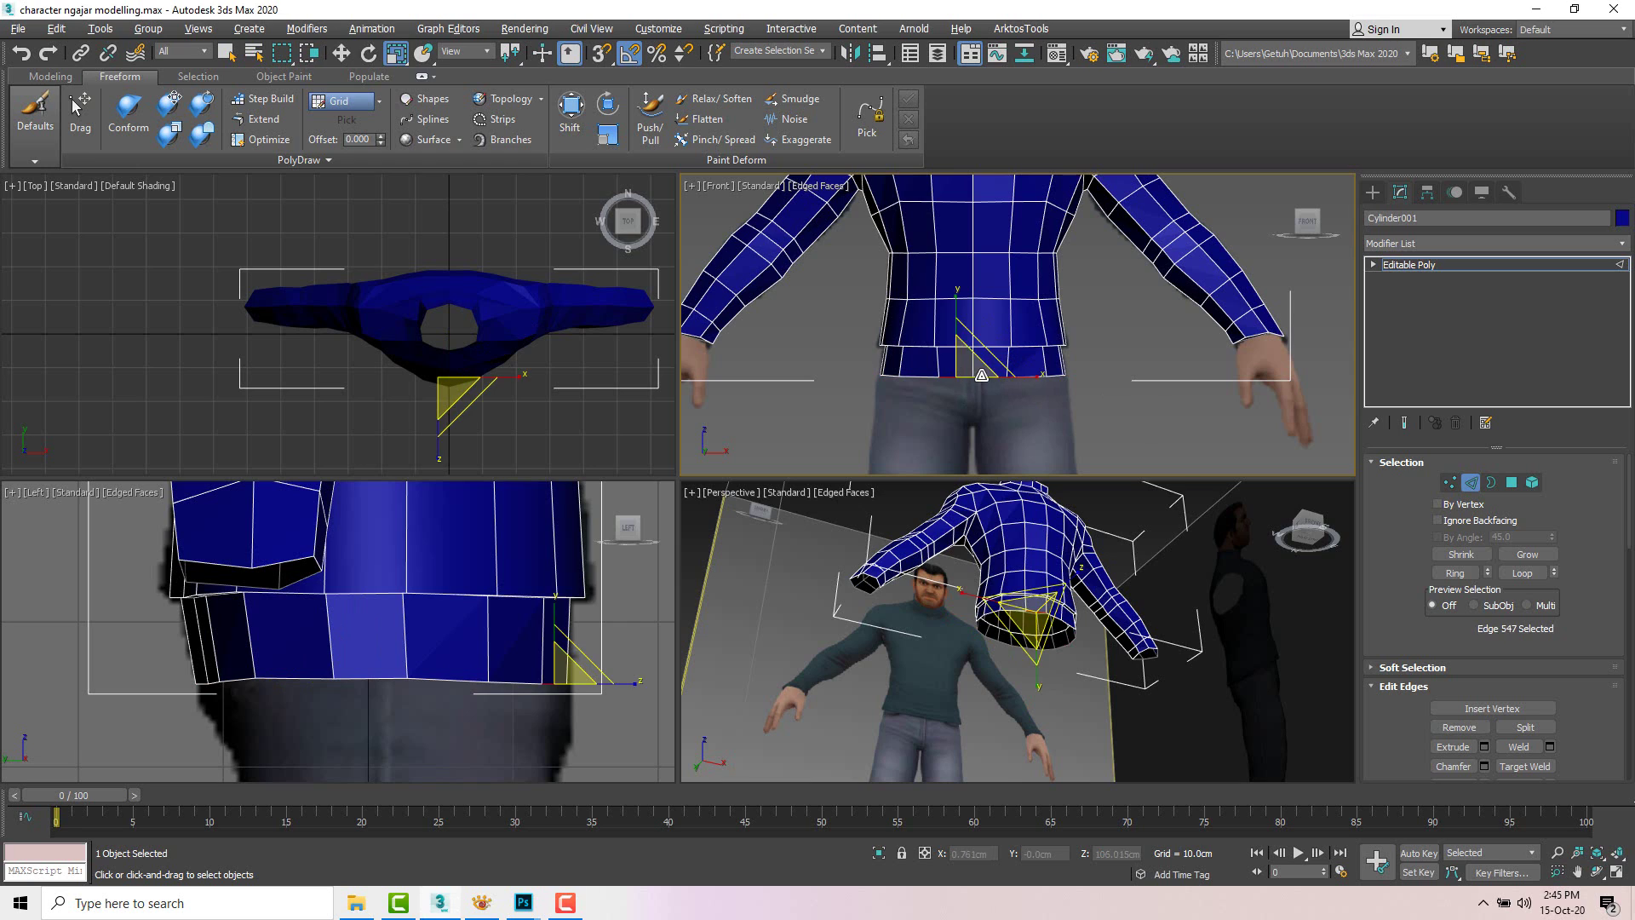
left_click(988, 376, "ctrl")
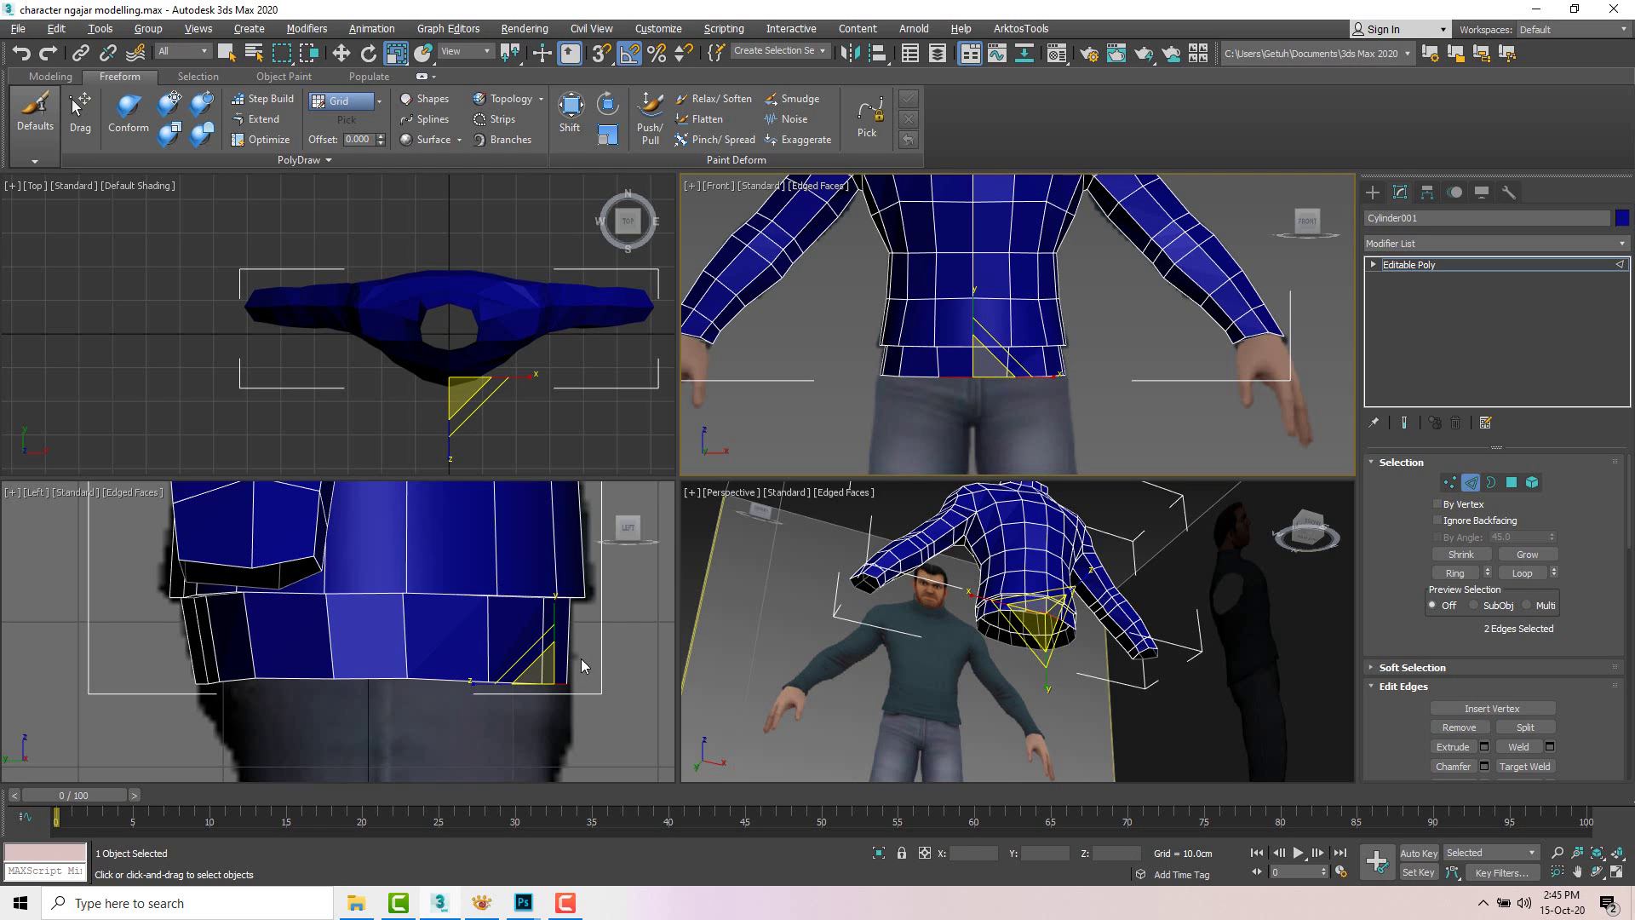
scroll(583, 666, "down", 5)
key("w")
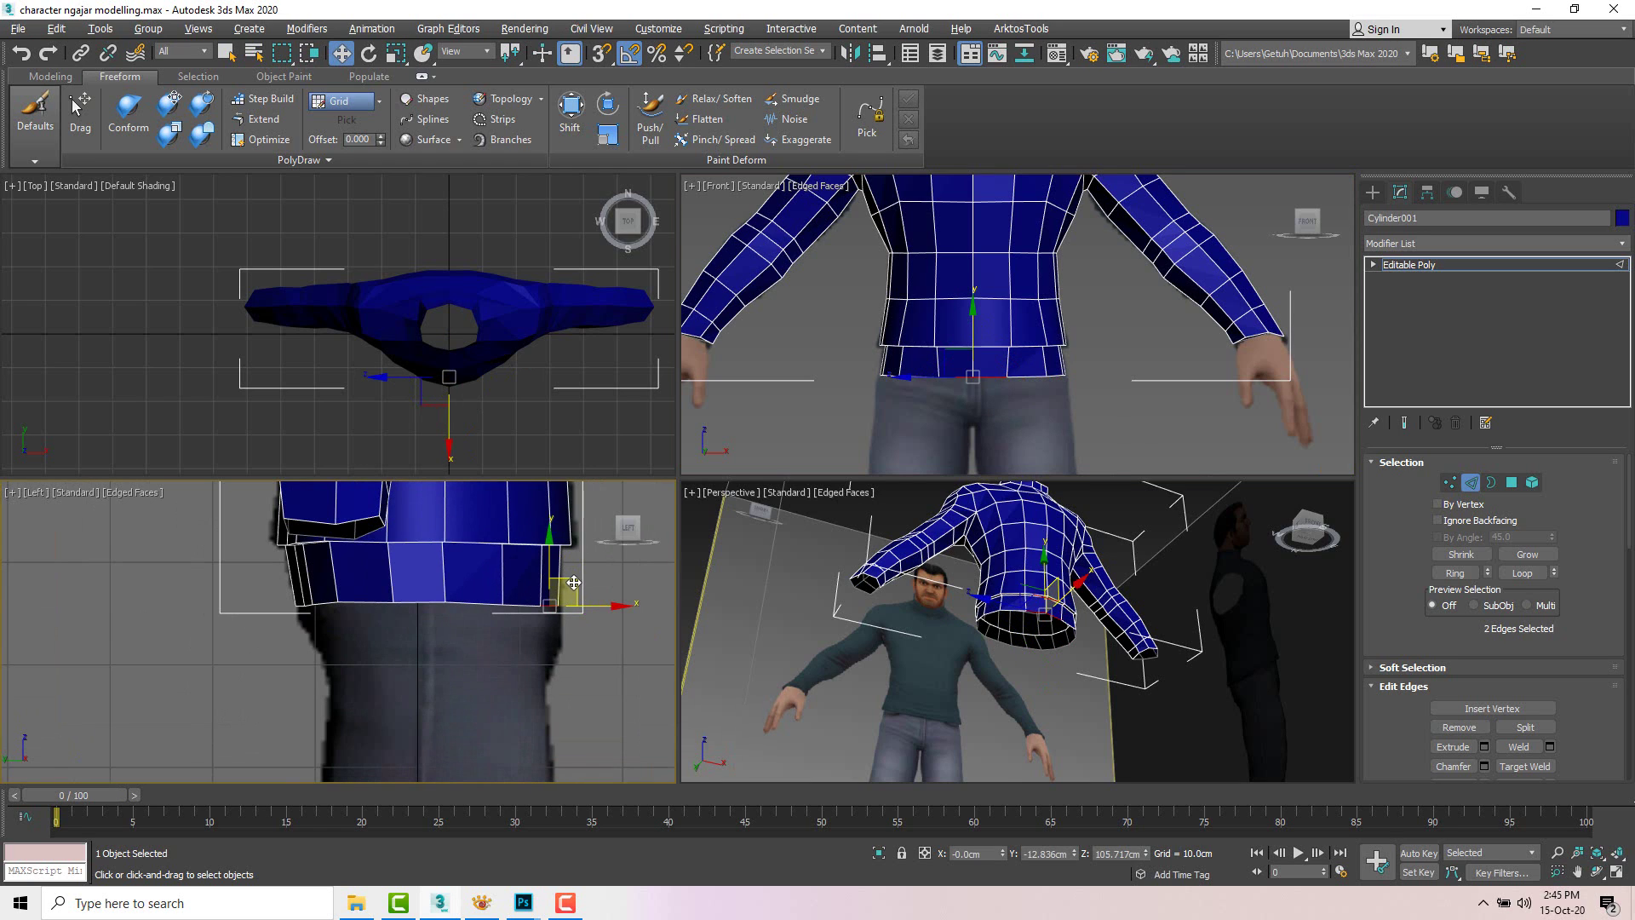
left_click_drag(577, 583, 561, 650, "shift")
left_click_drag(509, 670, 524, 675)
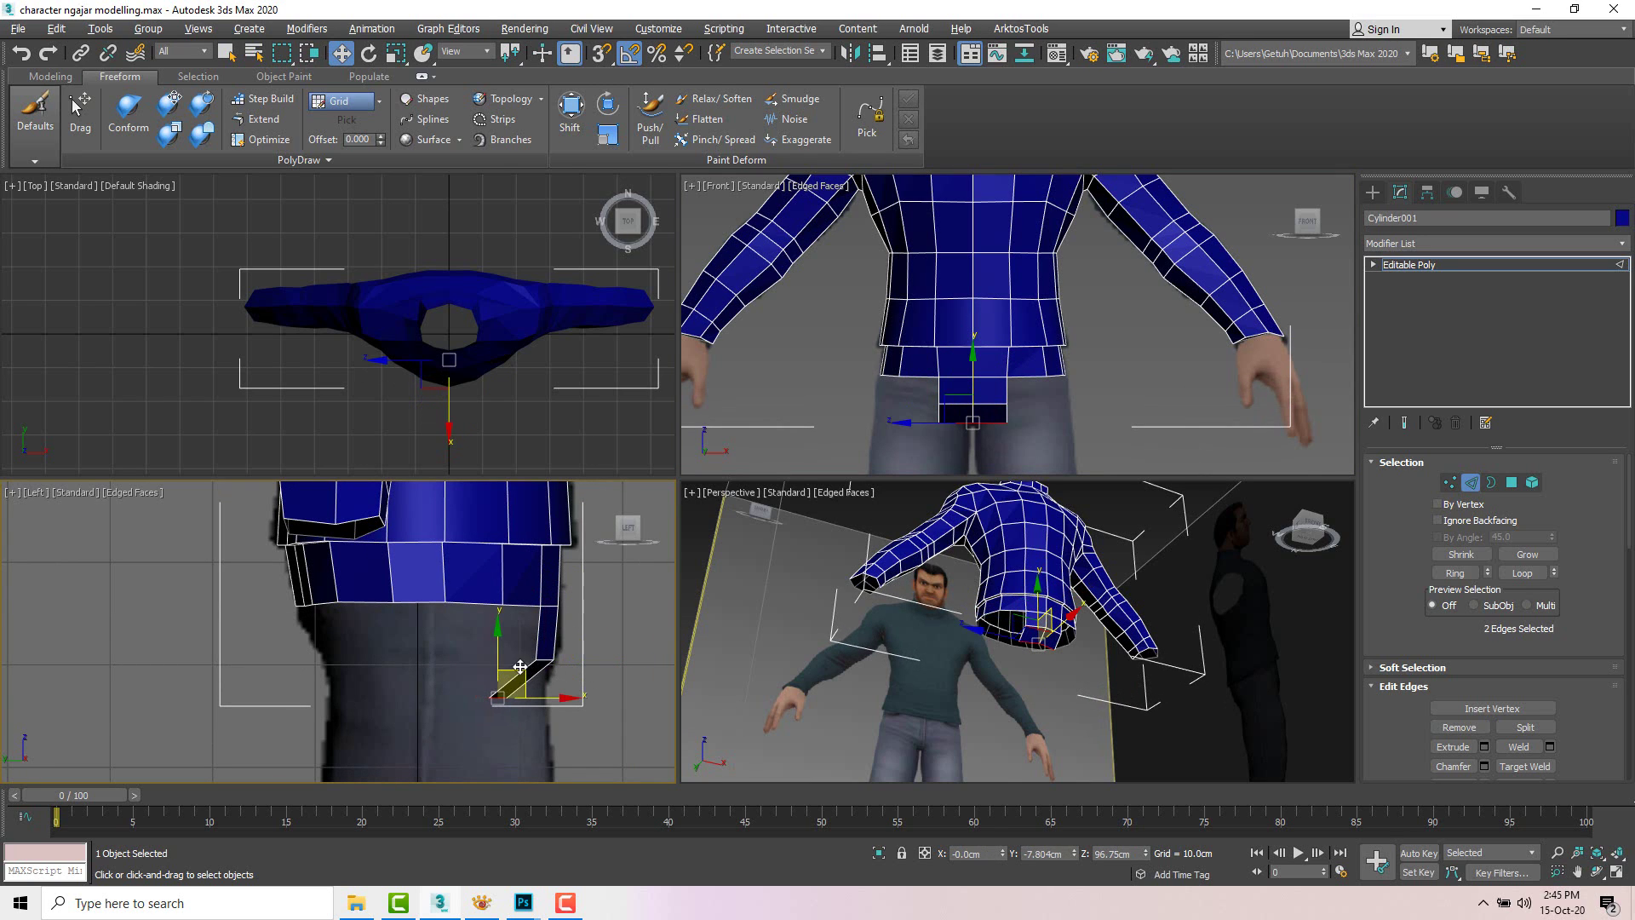
Step: Narrow the crotch flap along X by scaling its lower six vertices, then its bottom three vertices to about 43%
scroll(1018, 387, "up", 5)
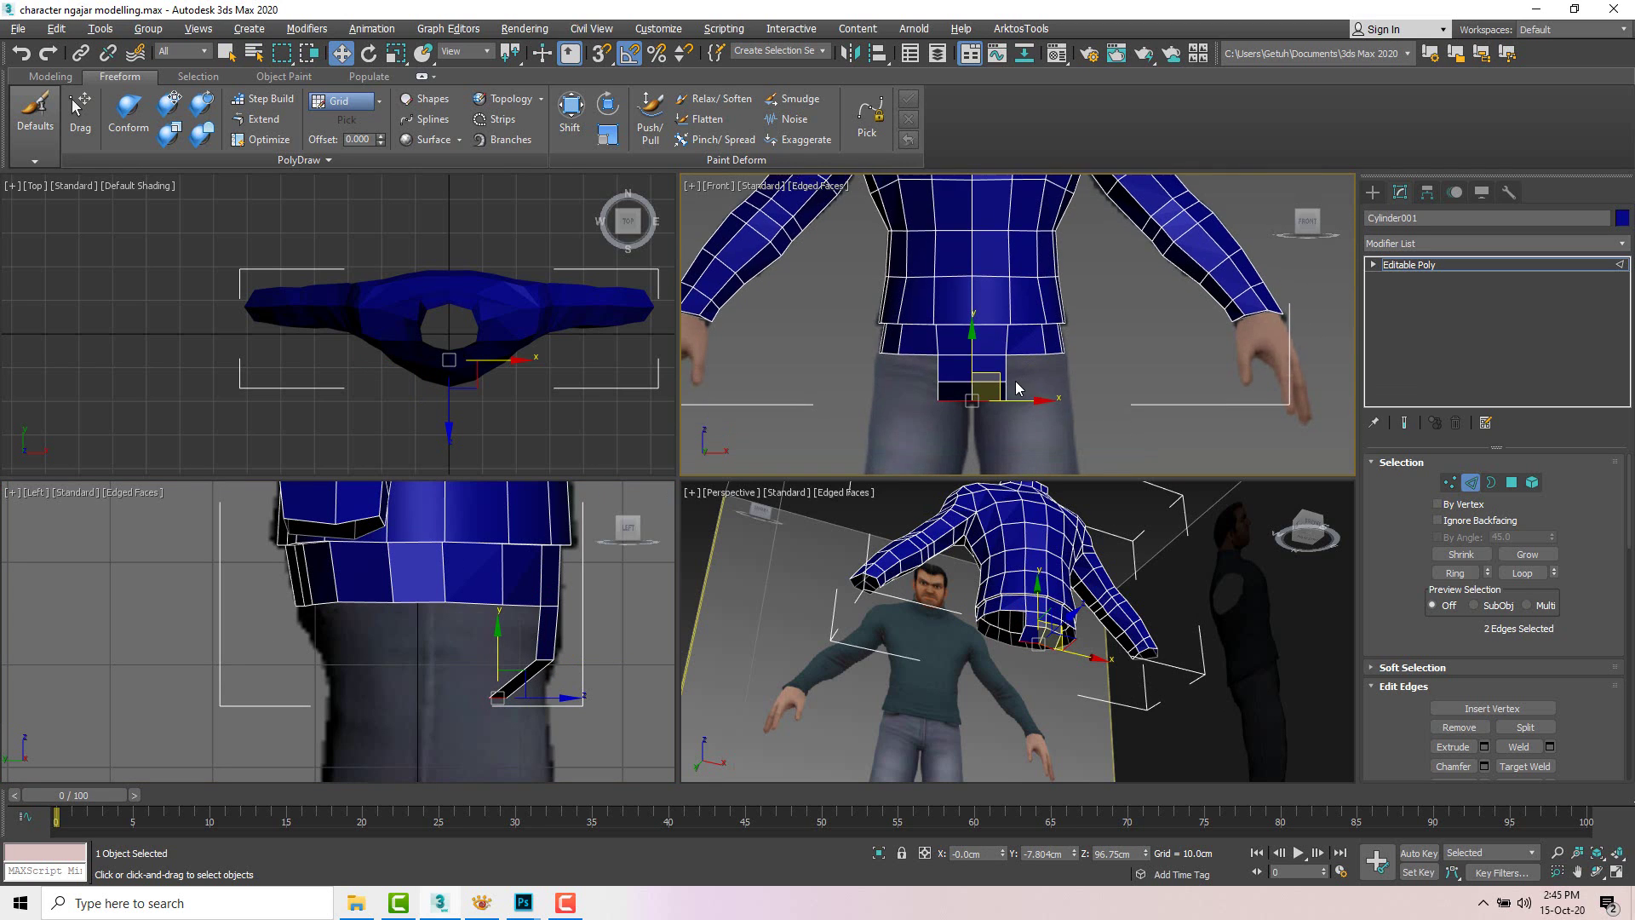
key("1")
key("r")
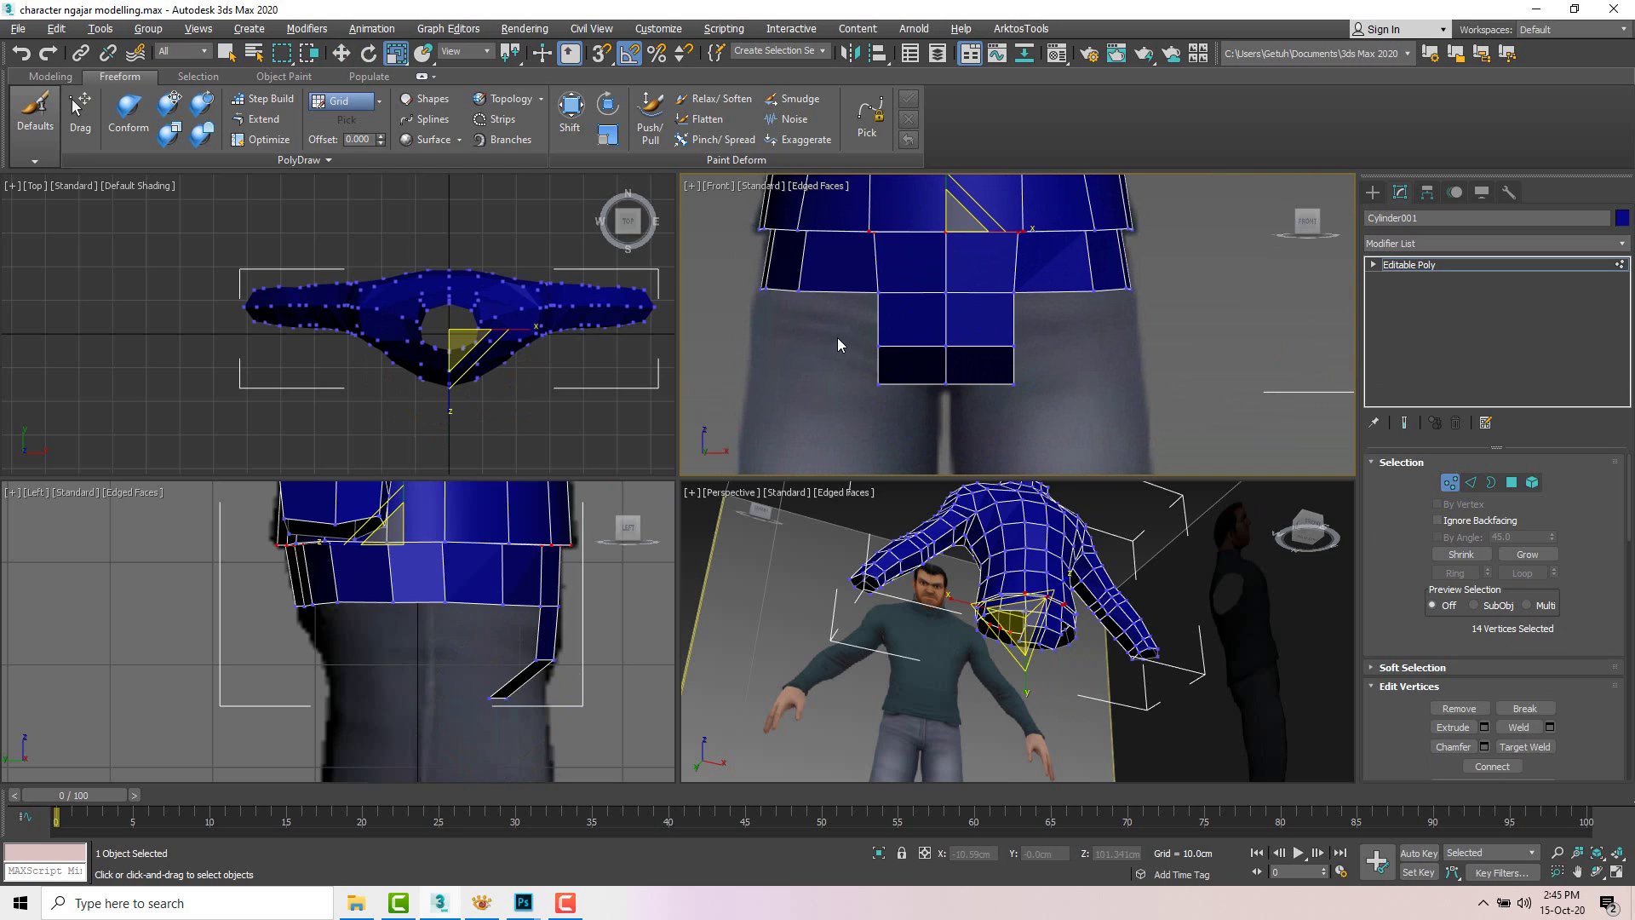
left_click_drag(839, 337, 1065, 416)
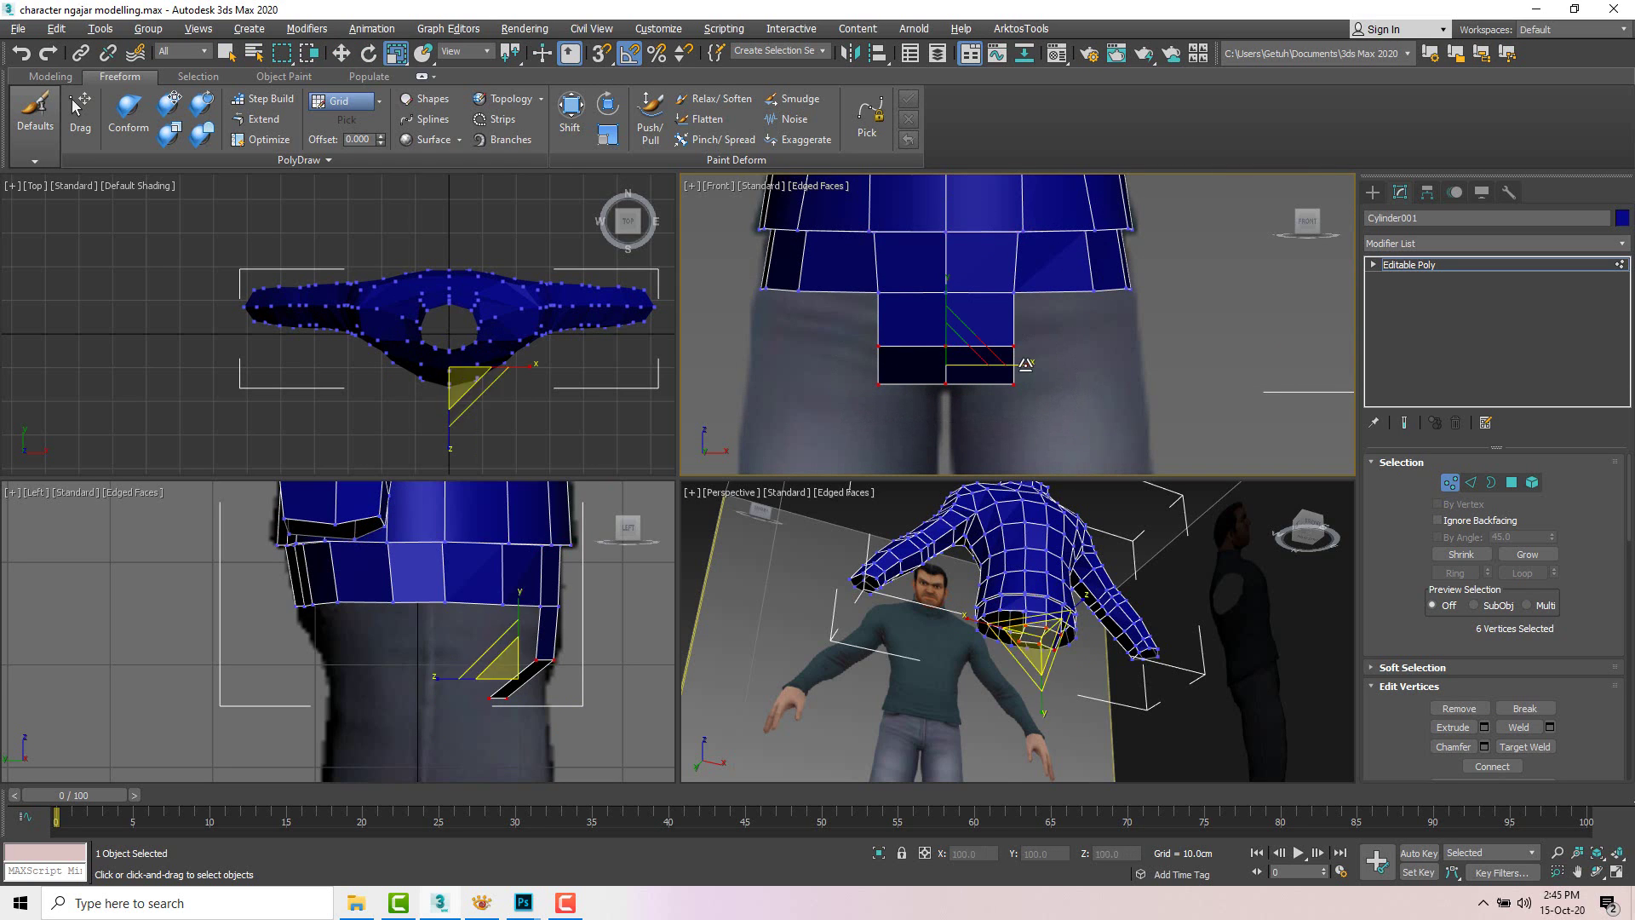
left_click_drag(1026, 364, 870, 366)
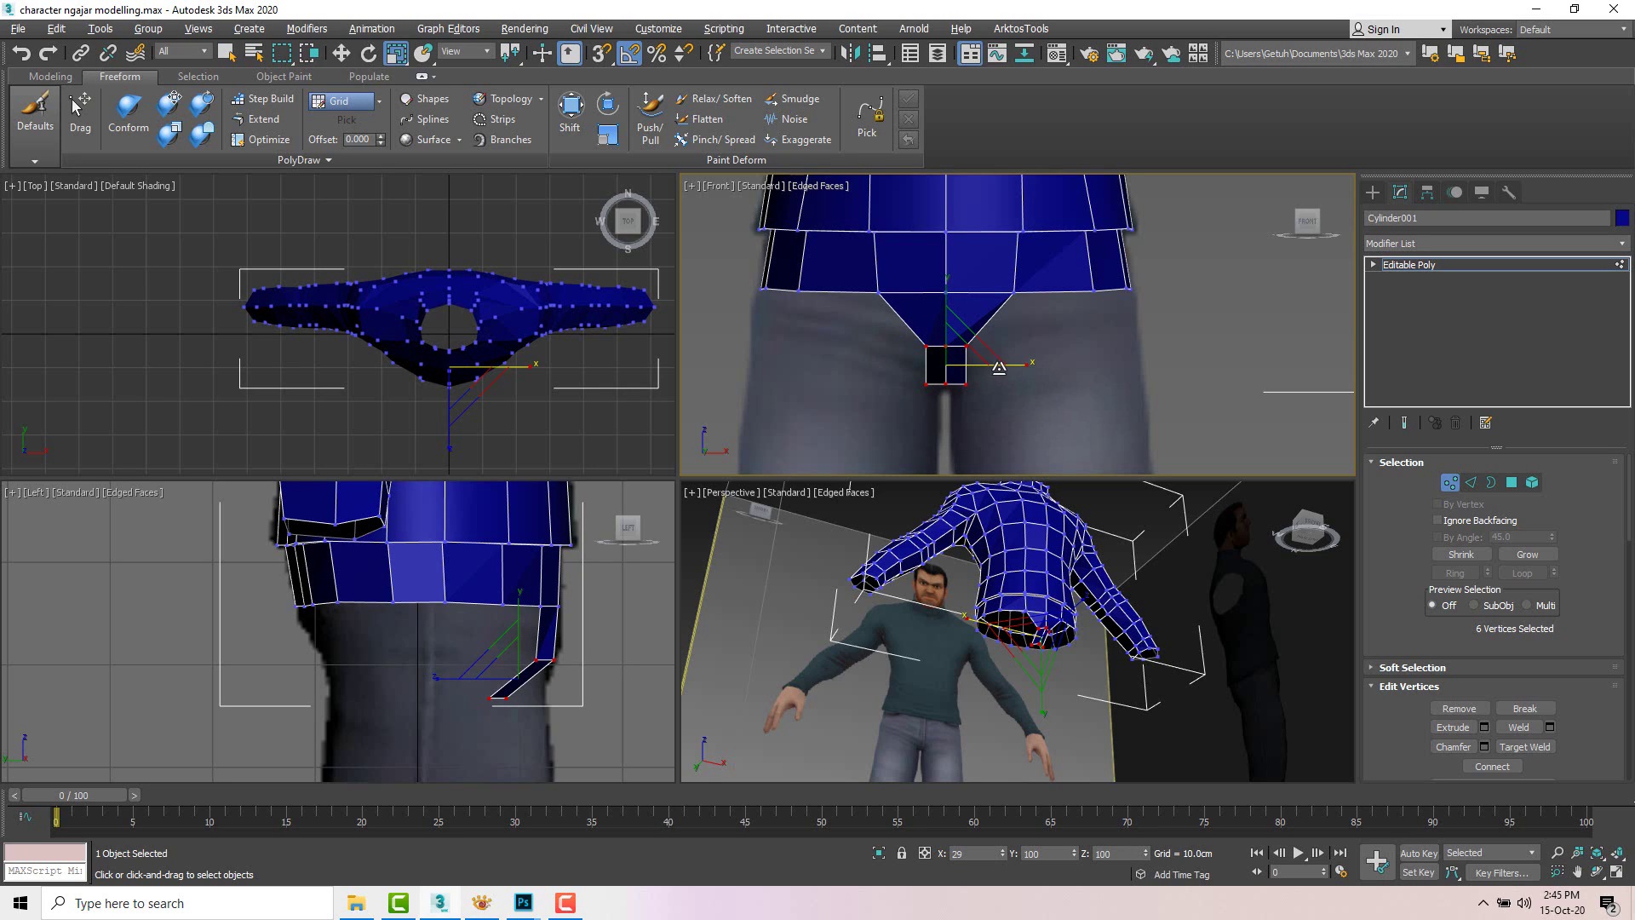
scroll(911, 379, "up", 2)
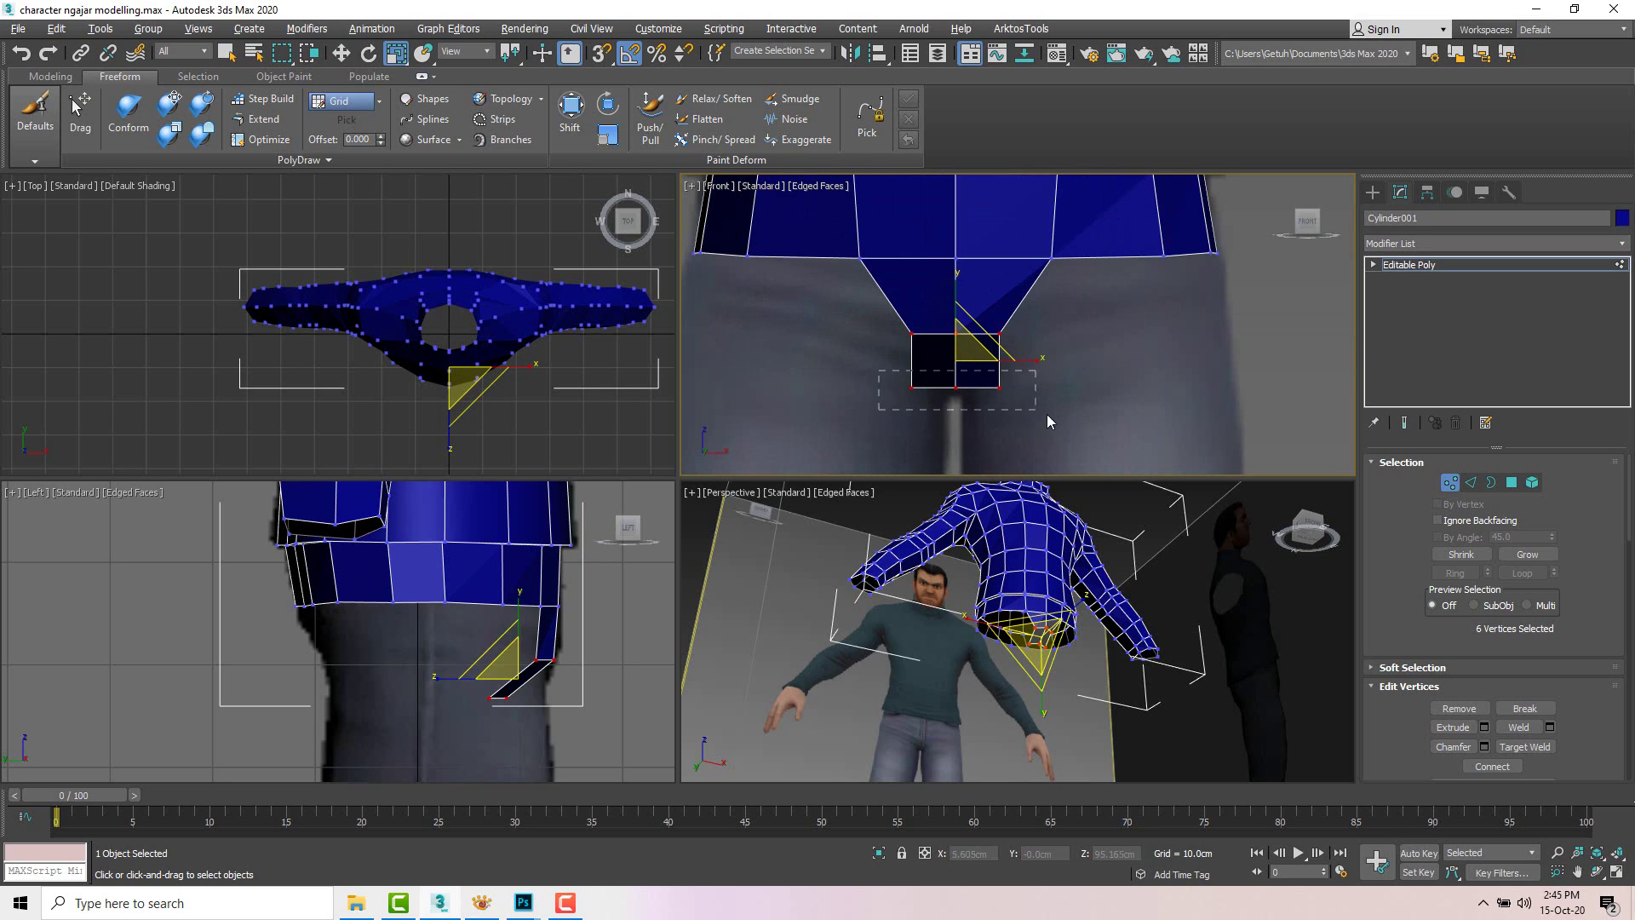
left_click_drag(1047, 419, 973, 388)
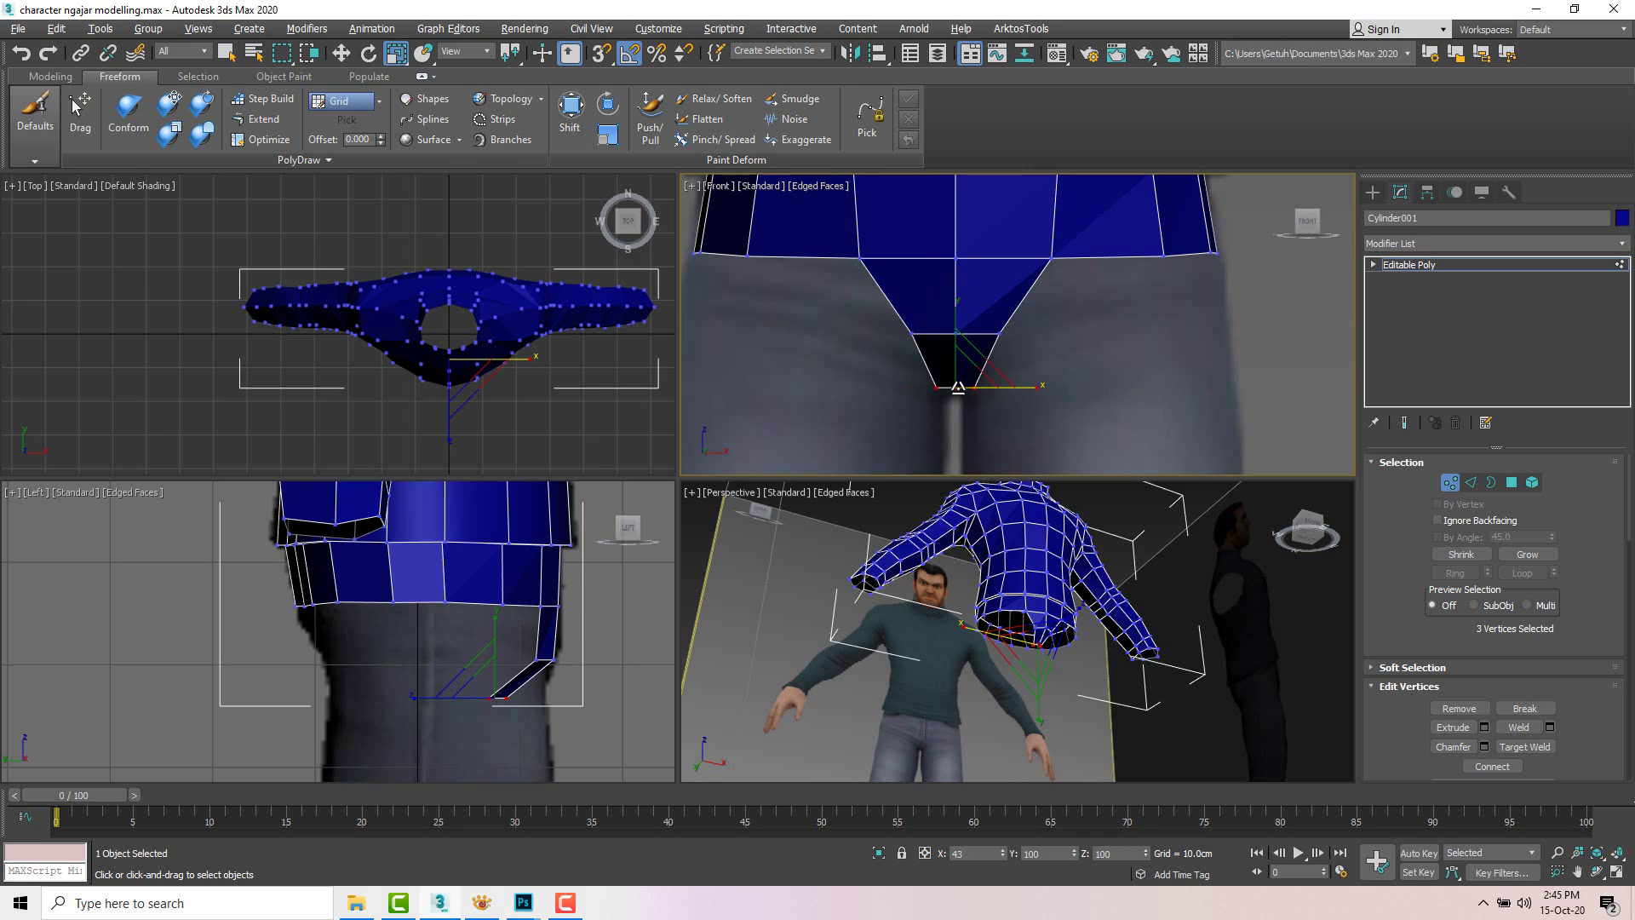
Step: Lower the two outer vertices at the crotch flap's bottom slightly below the centre vertex
left_click(937, 388)
scroll(963, 406, "up", 2)
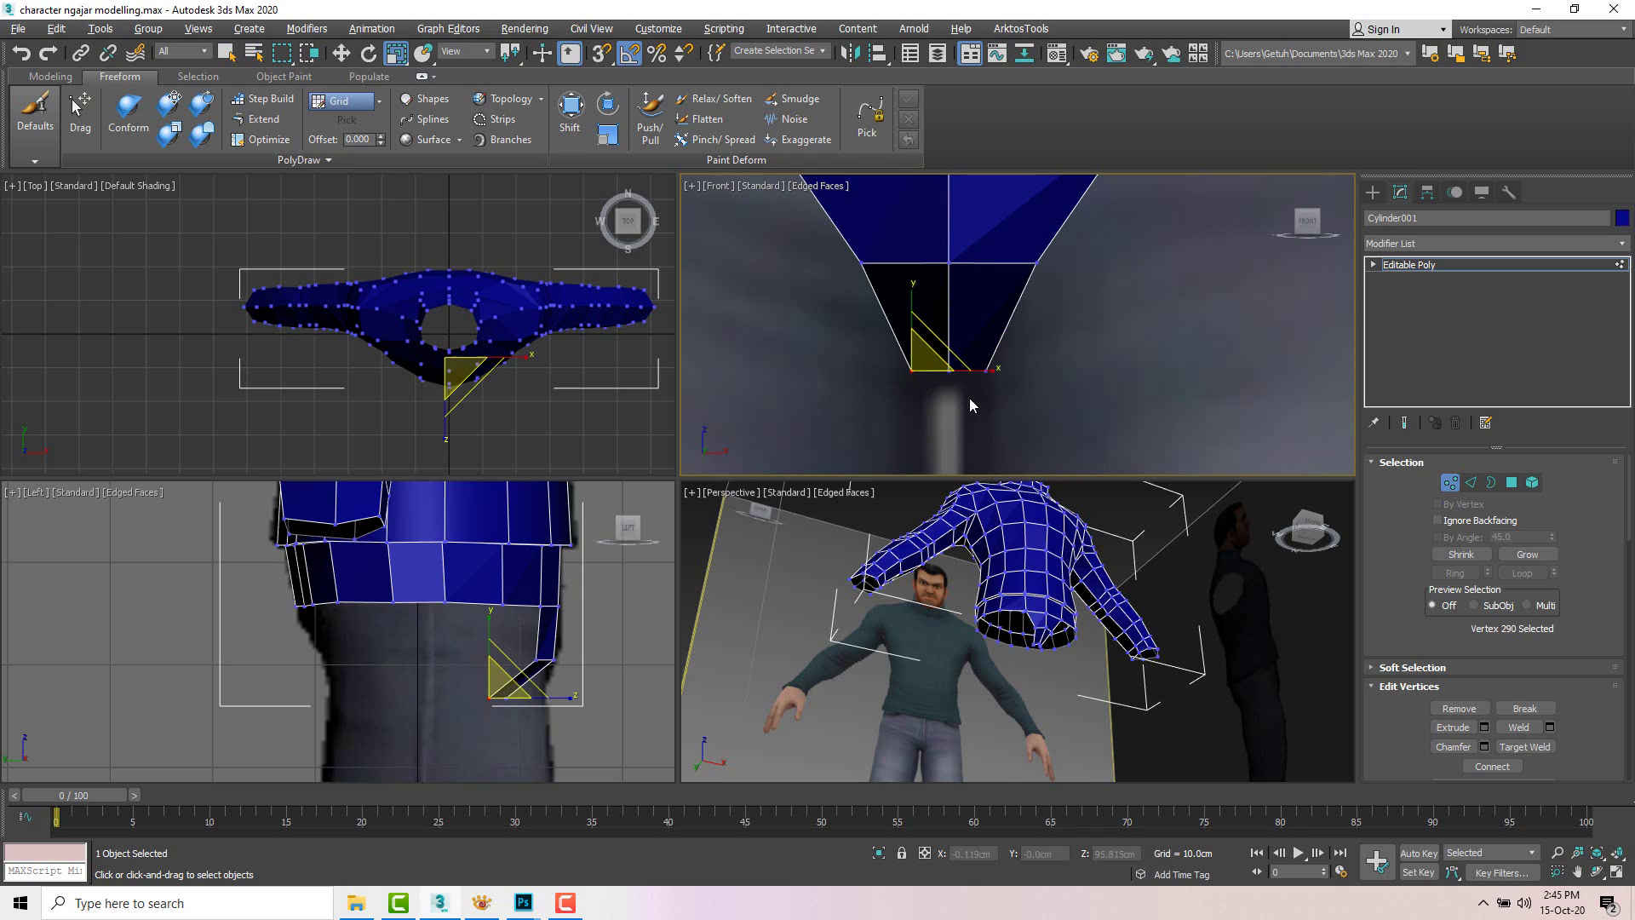
key("w")
left_click_drag(969, 396, 948, 331, "ctrl")
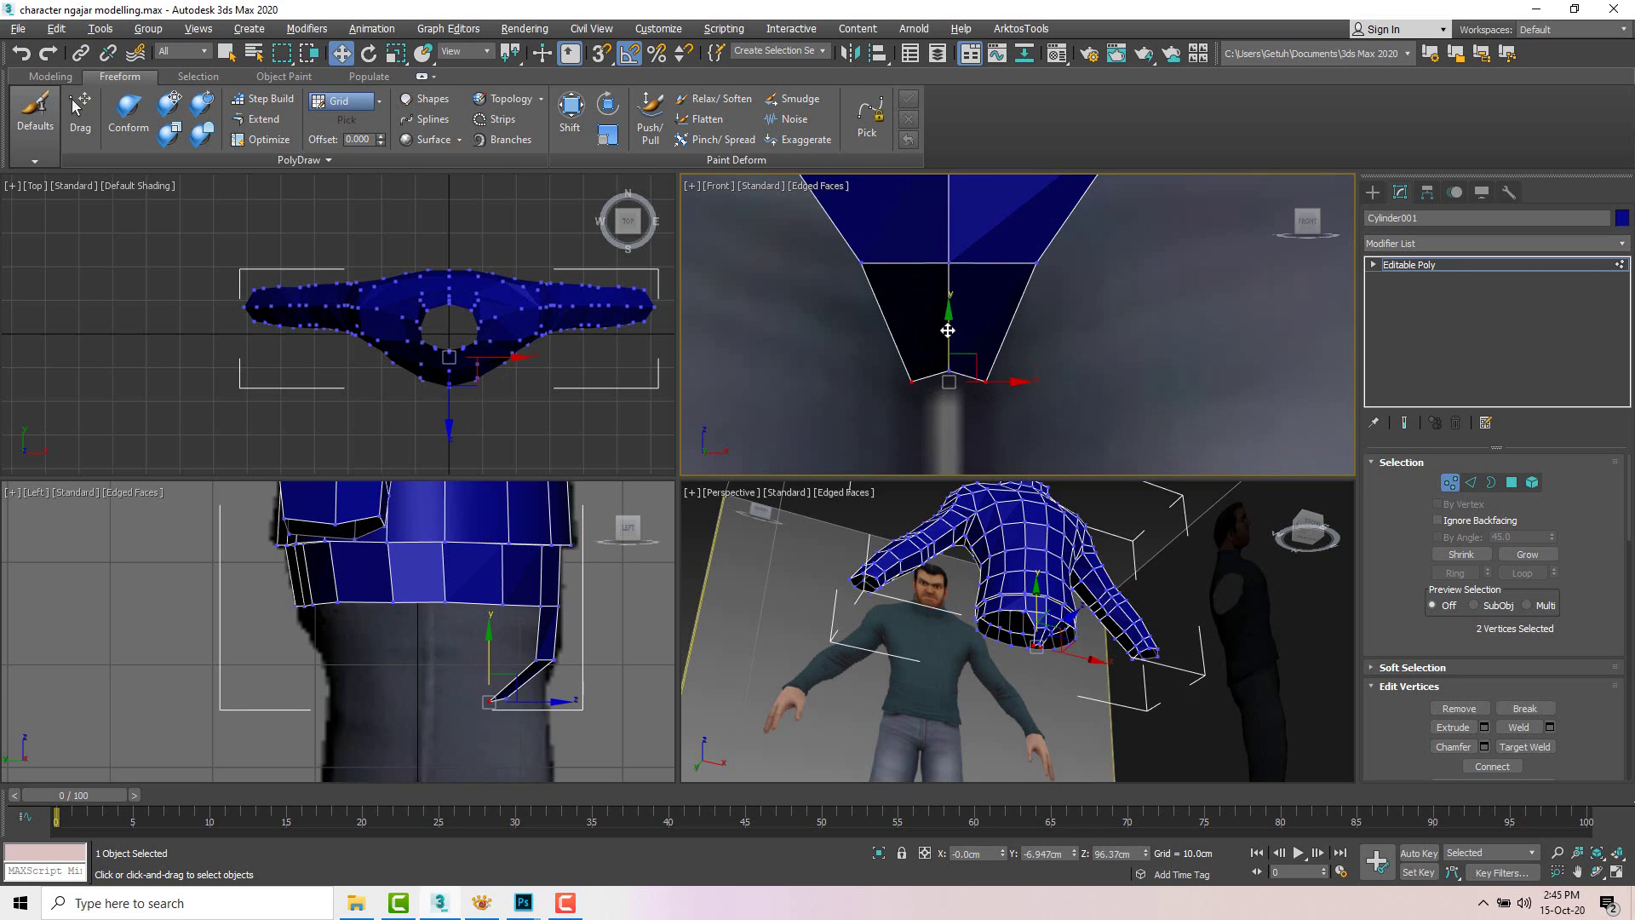
Step: Extrude the crotch flap's two bottom edges backward under the crotch and up toward the rear hem in two sections
key("2")
left_click(928, 376)
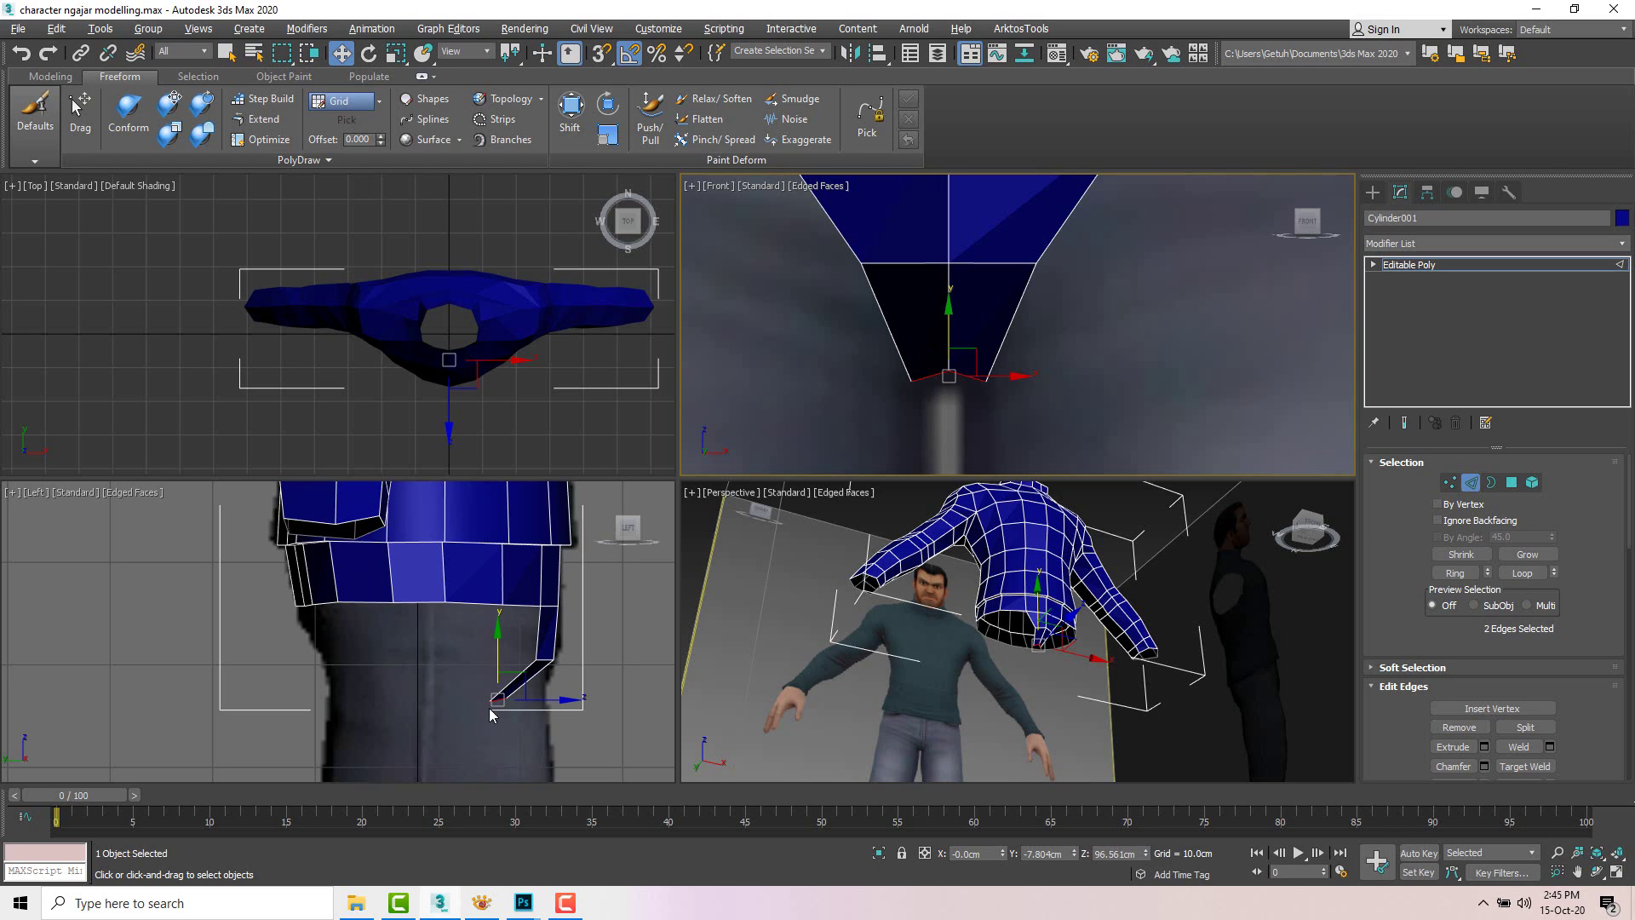
left_click_drag(517, 679, 320, 622)
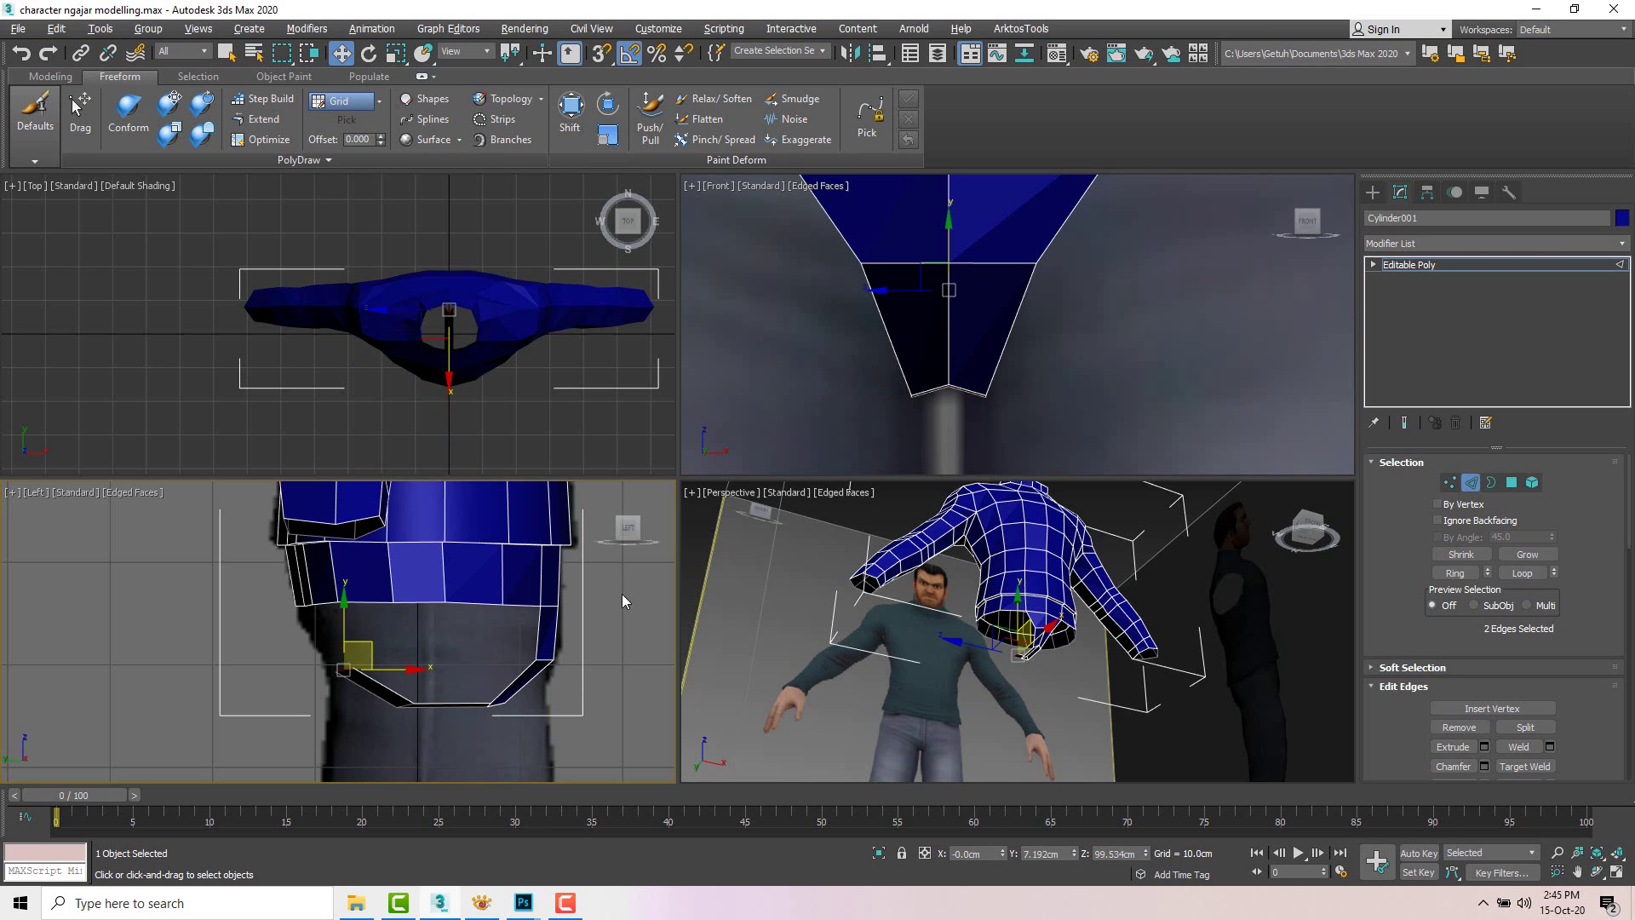
Step: Widen the rear end edges of the crotch strip by scaling them to about 265% along X
middle_click_drag(1024, 584, 967, 596, "alt")
scroll(941, 613, "up", 5)
key("alt+w")
middle_click_drag(788, 522, 865, 553, "alt")
key("r")
left_click_drag(864, 554, 979, 552)
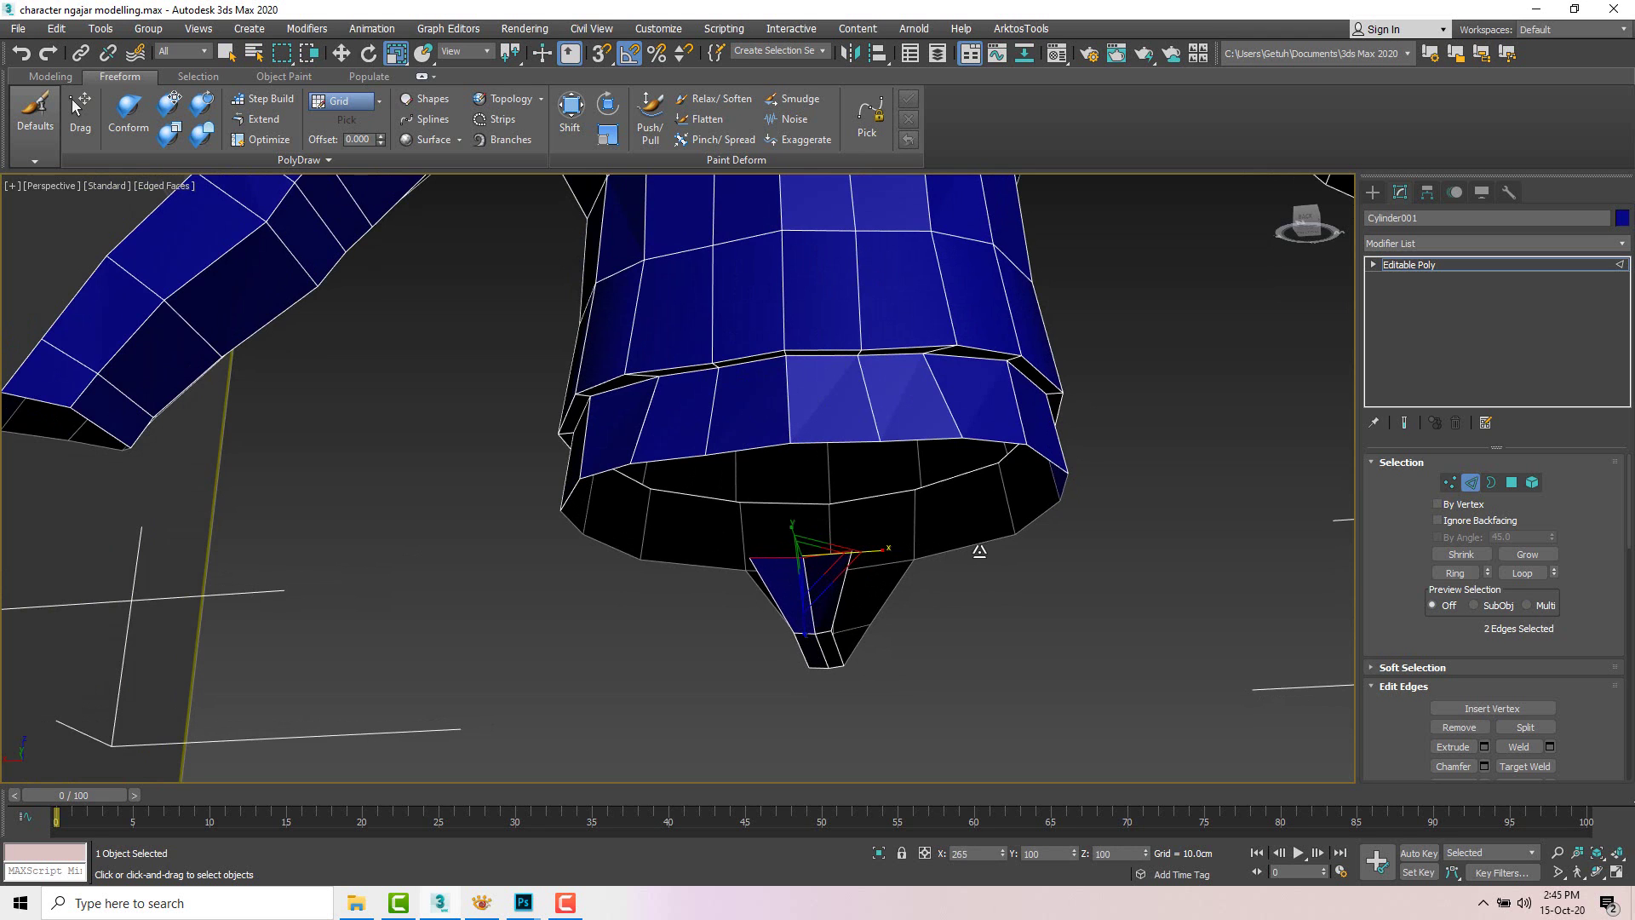
middle_click_drag(986, 548, 732, 442, "alt")
key("w")
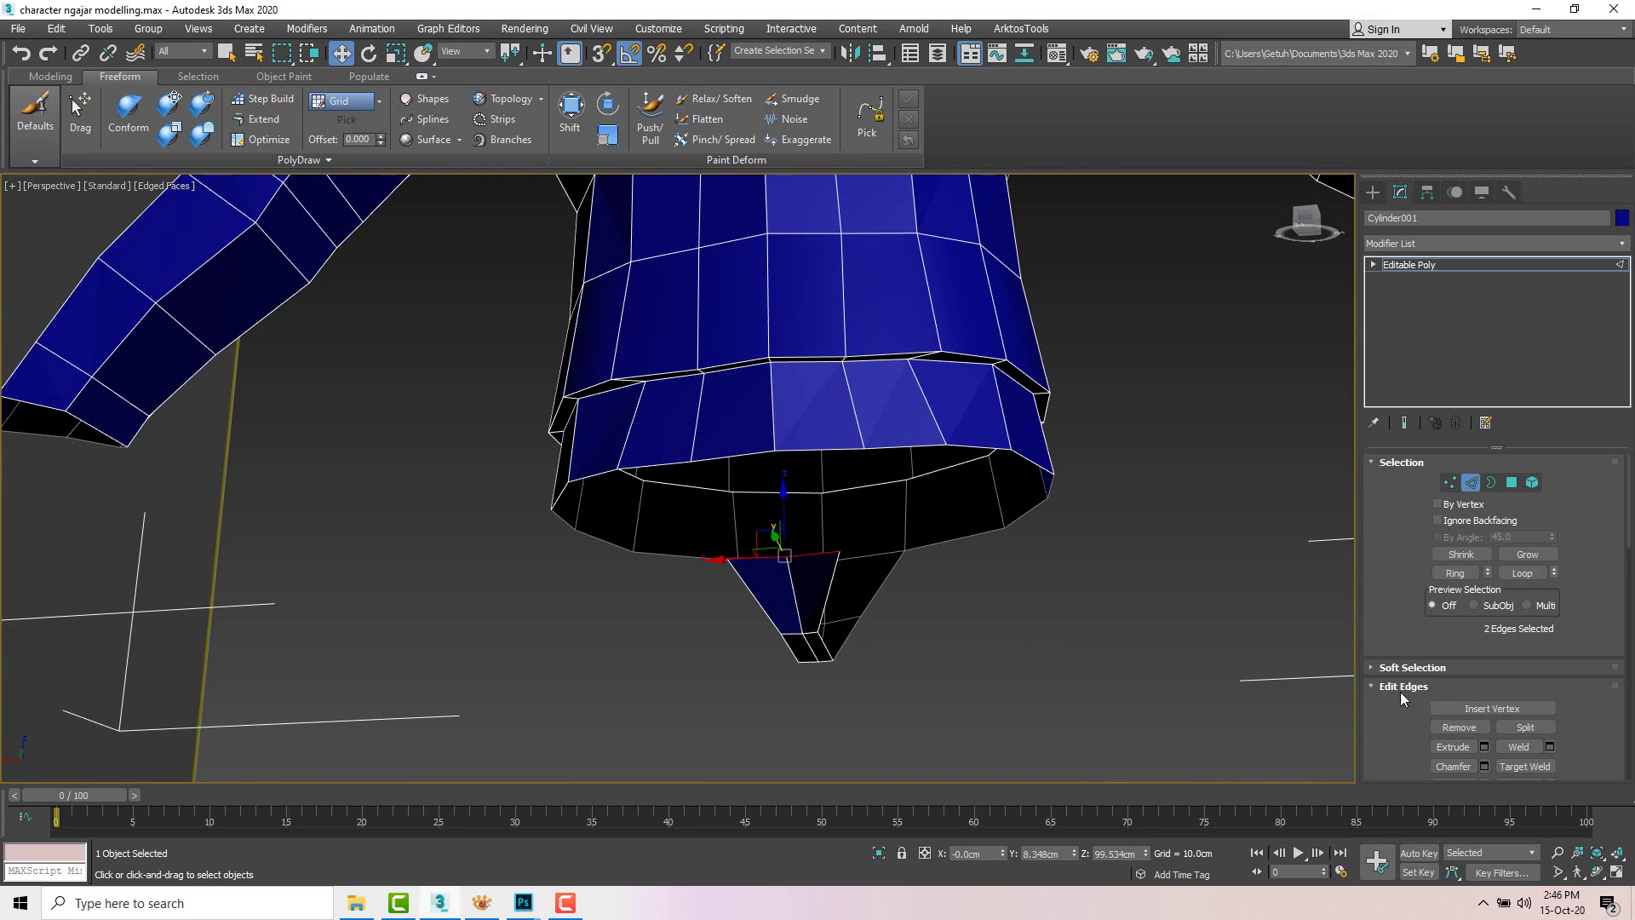
Step: Bridge the crotch strip's two rear end edges to the matching centre edges of the back hem
scroll(1400, 692, "down", 3)
left_click(1453, 684)
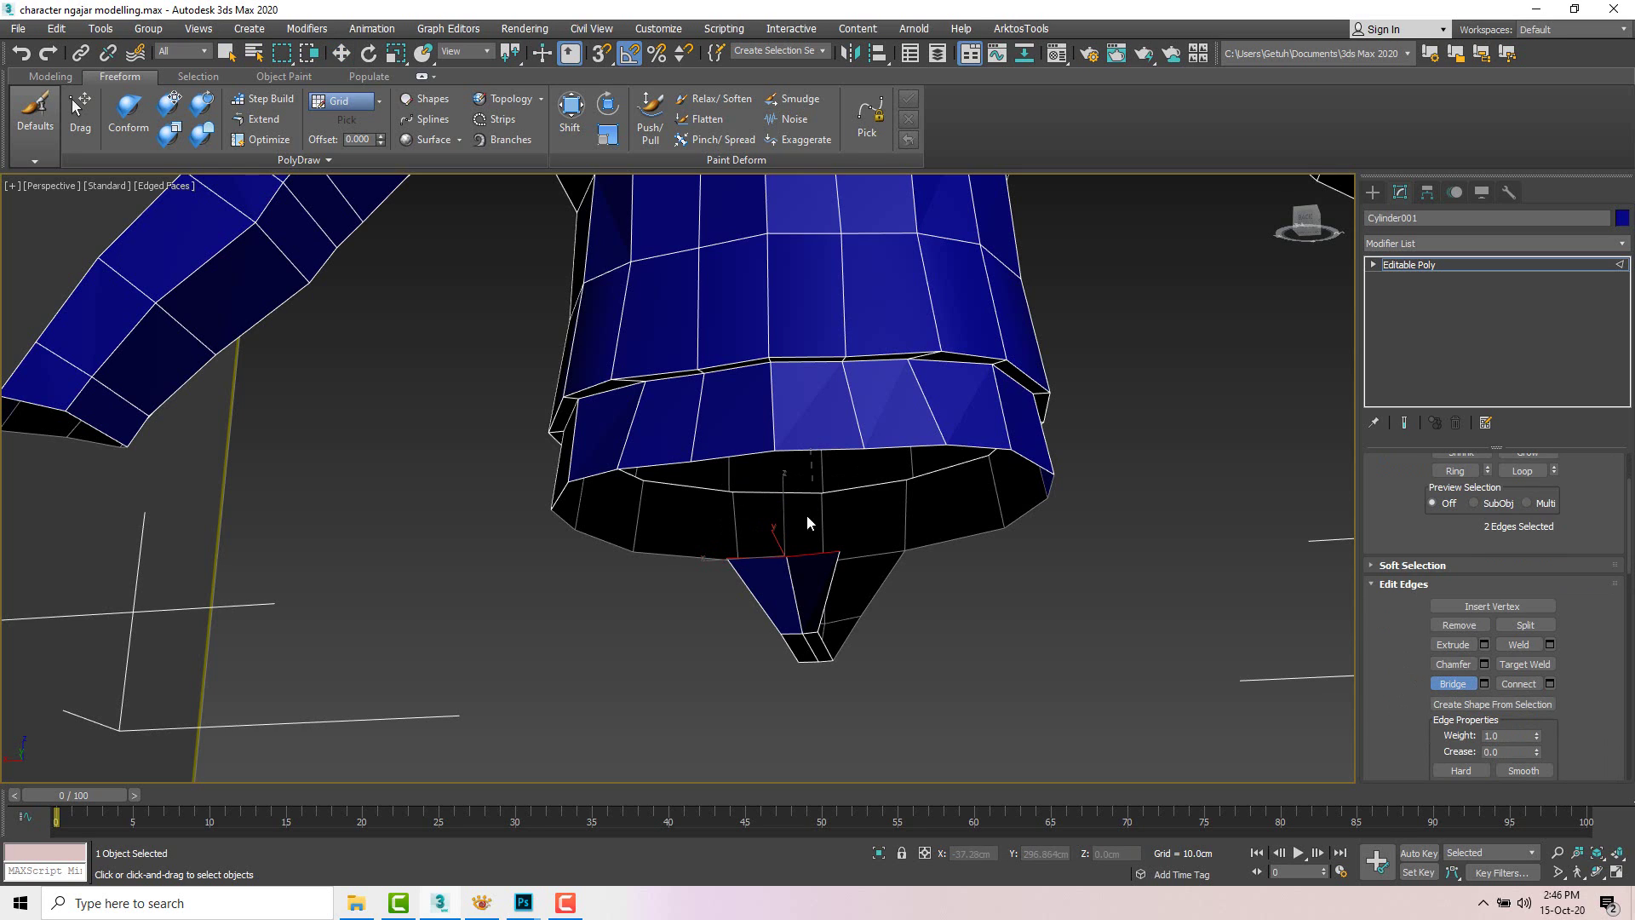
left_click(803, 552)
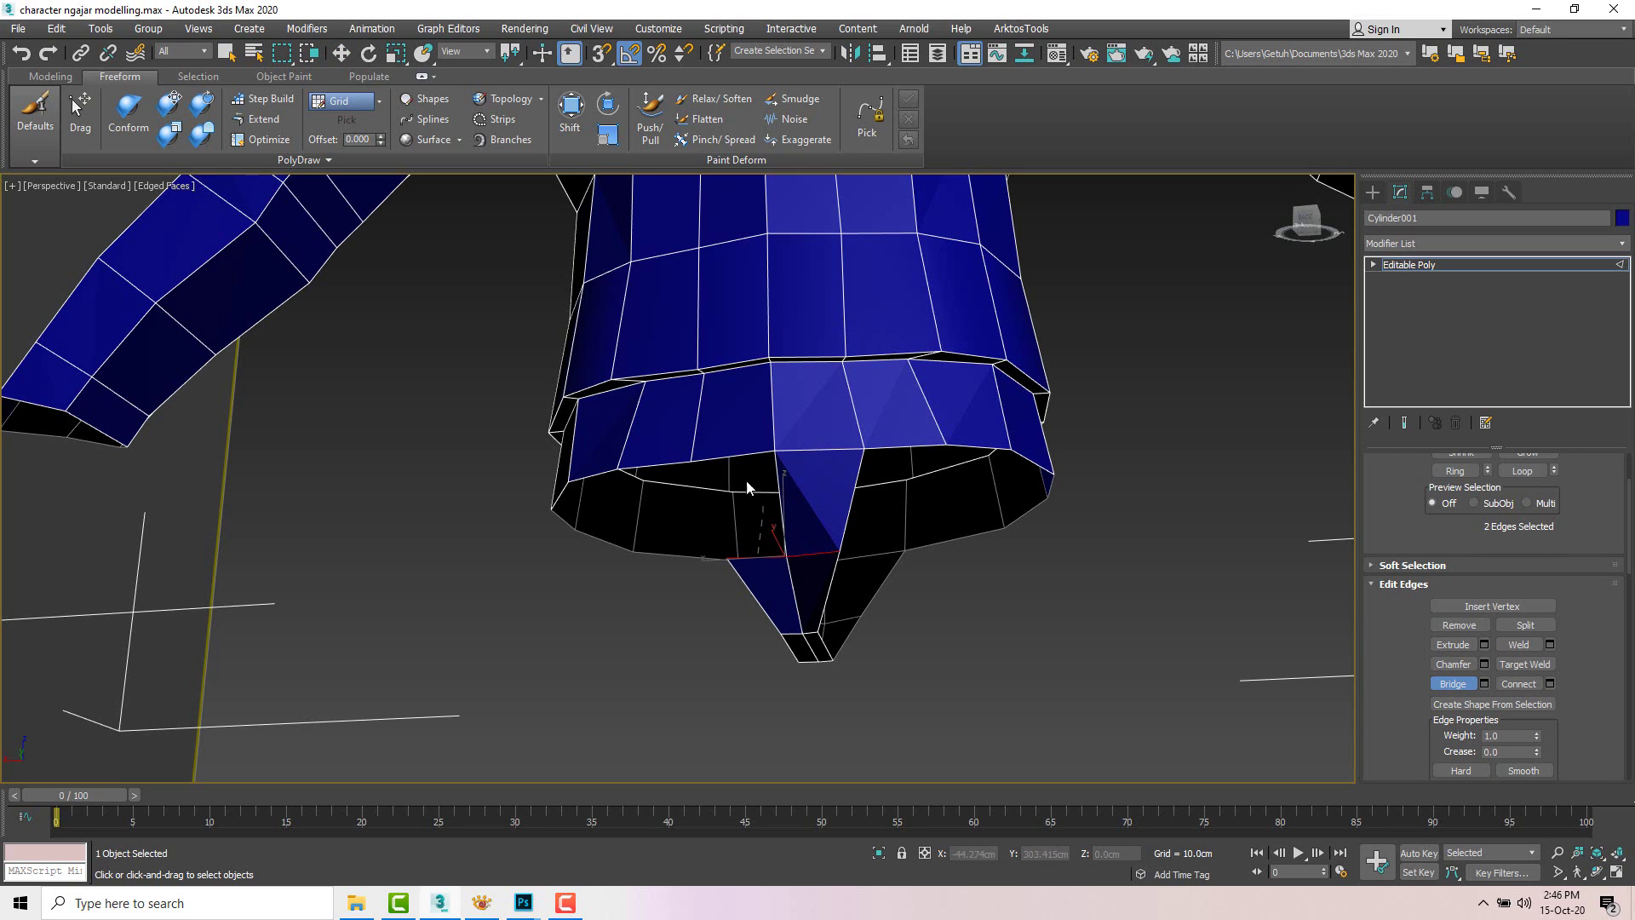
left_click(723, 460)
key("w")
Step: Raise the hip band's side border vertices in the side view to form rounded, arched leg openings
middle_click_drag(860, 435, 726, 483, "alt")
key("alt+w")
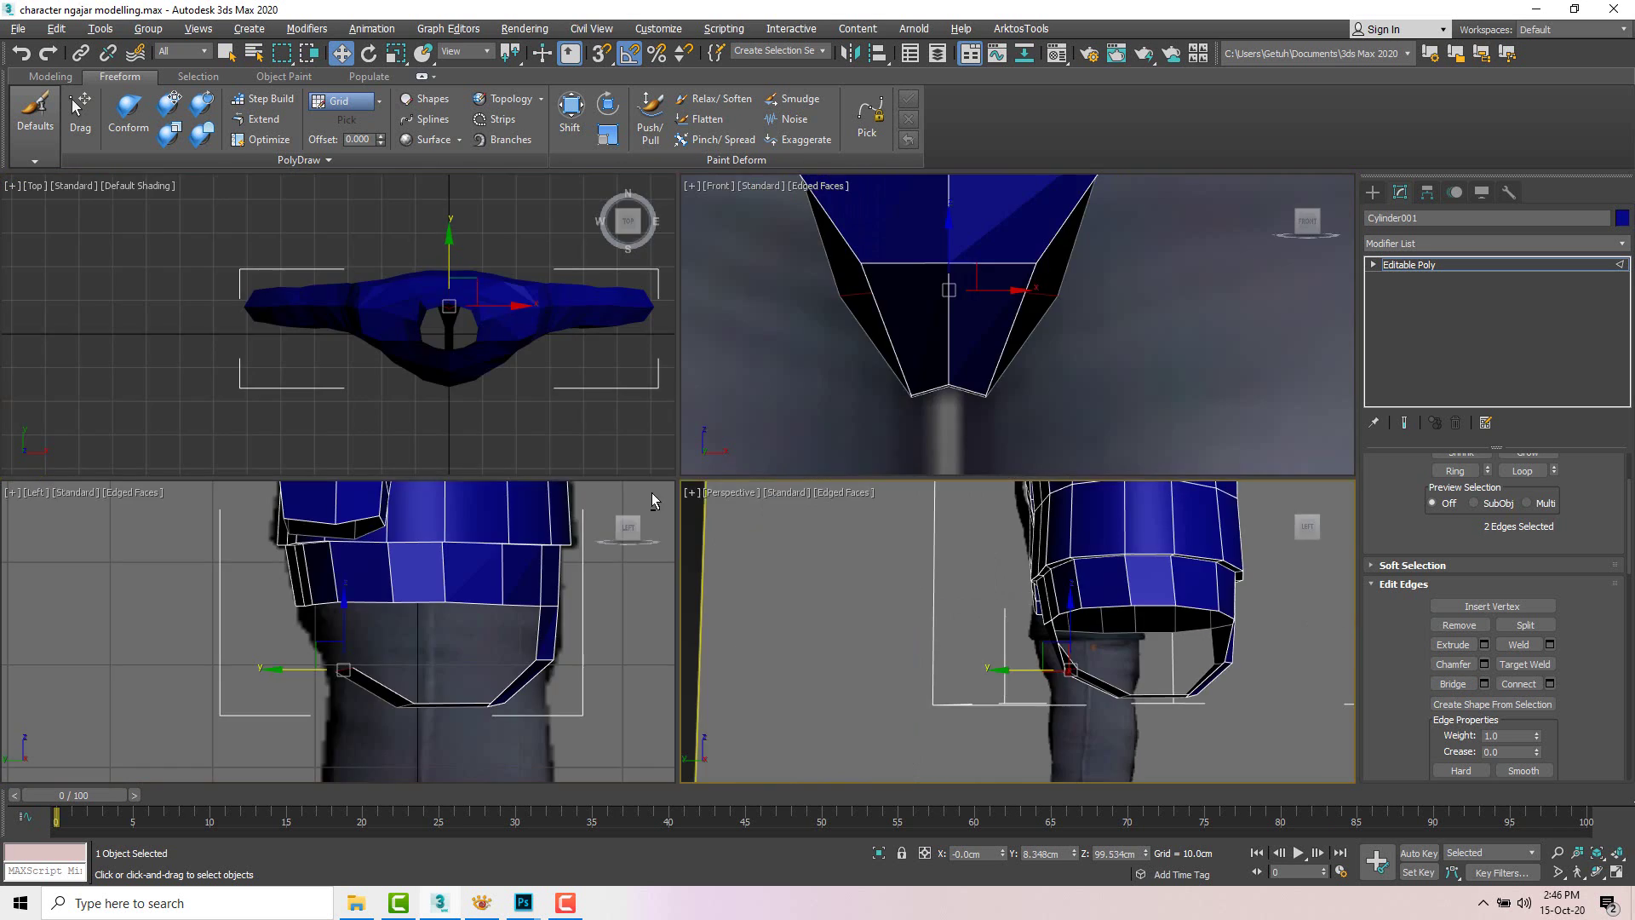
middle_click(472, 584)
key("1")
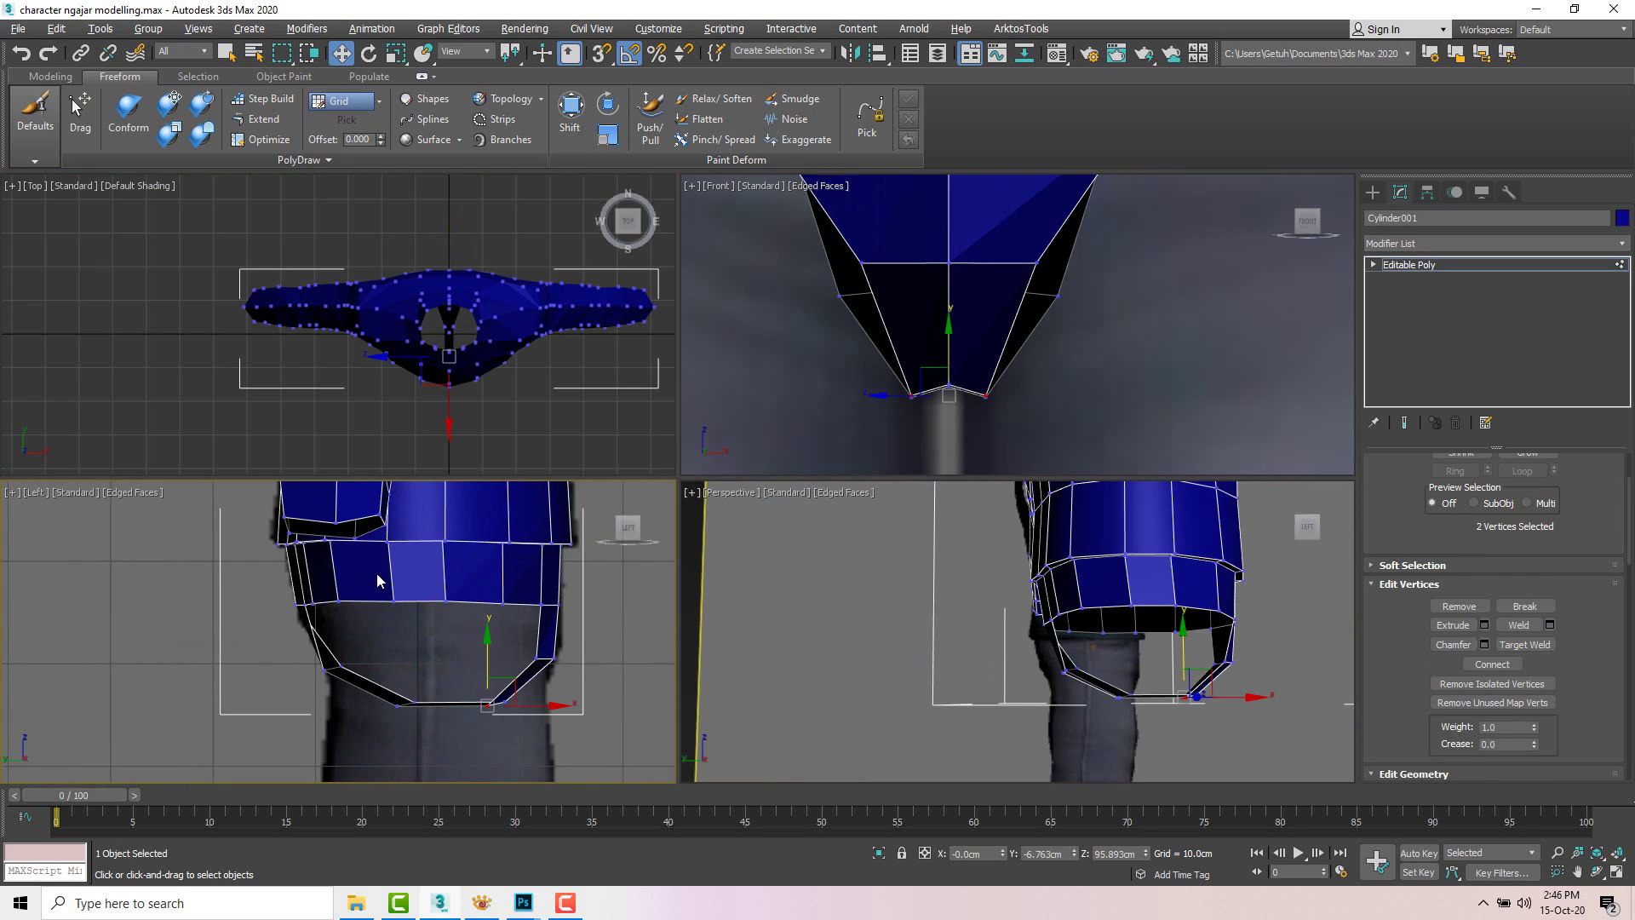
left_click_drag(511, 630, 511, 629)
left_click_drag(448, 559, 516, 570)
left_click(340, 589)
left_click_drag(384, 567, 449, 535, "ctrl")
Step: Inspect the crotch strip from below and shift its centre vertices slightly backward
scroll(941, 359, "down", 4)
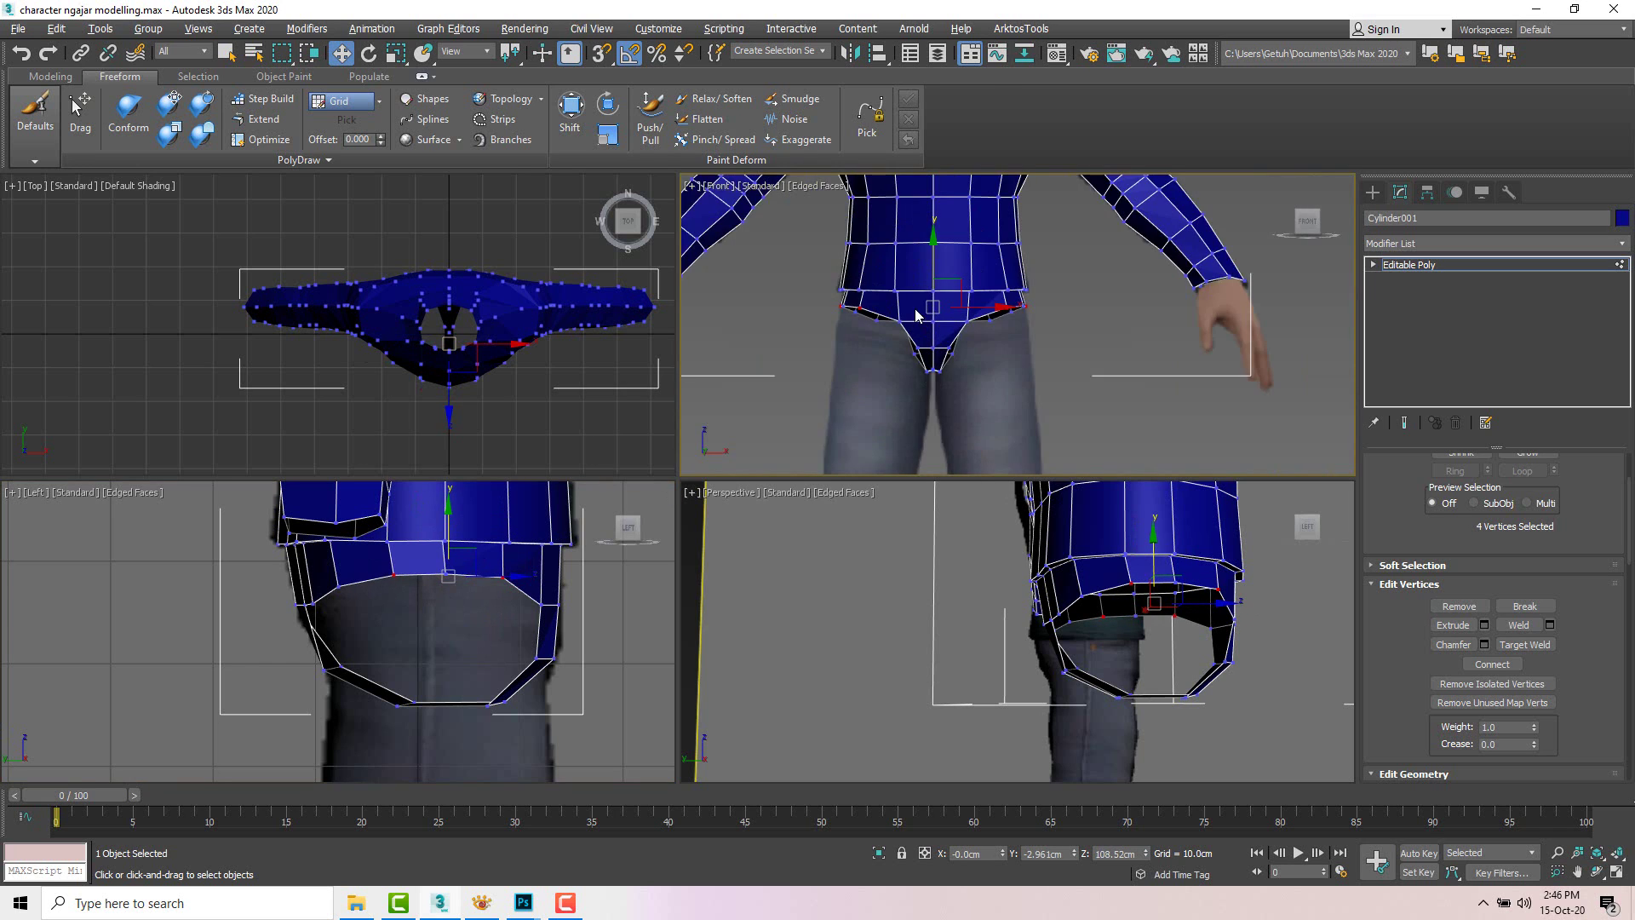
scroll(940, 360, "up", 3)
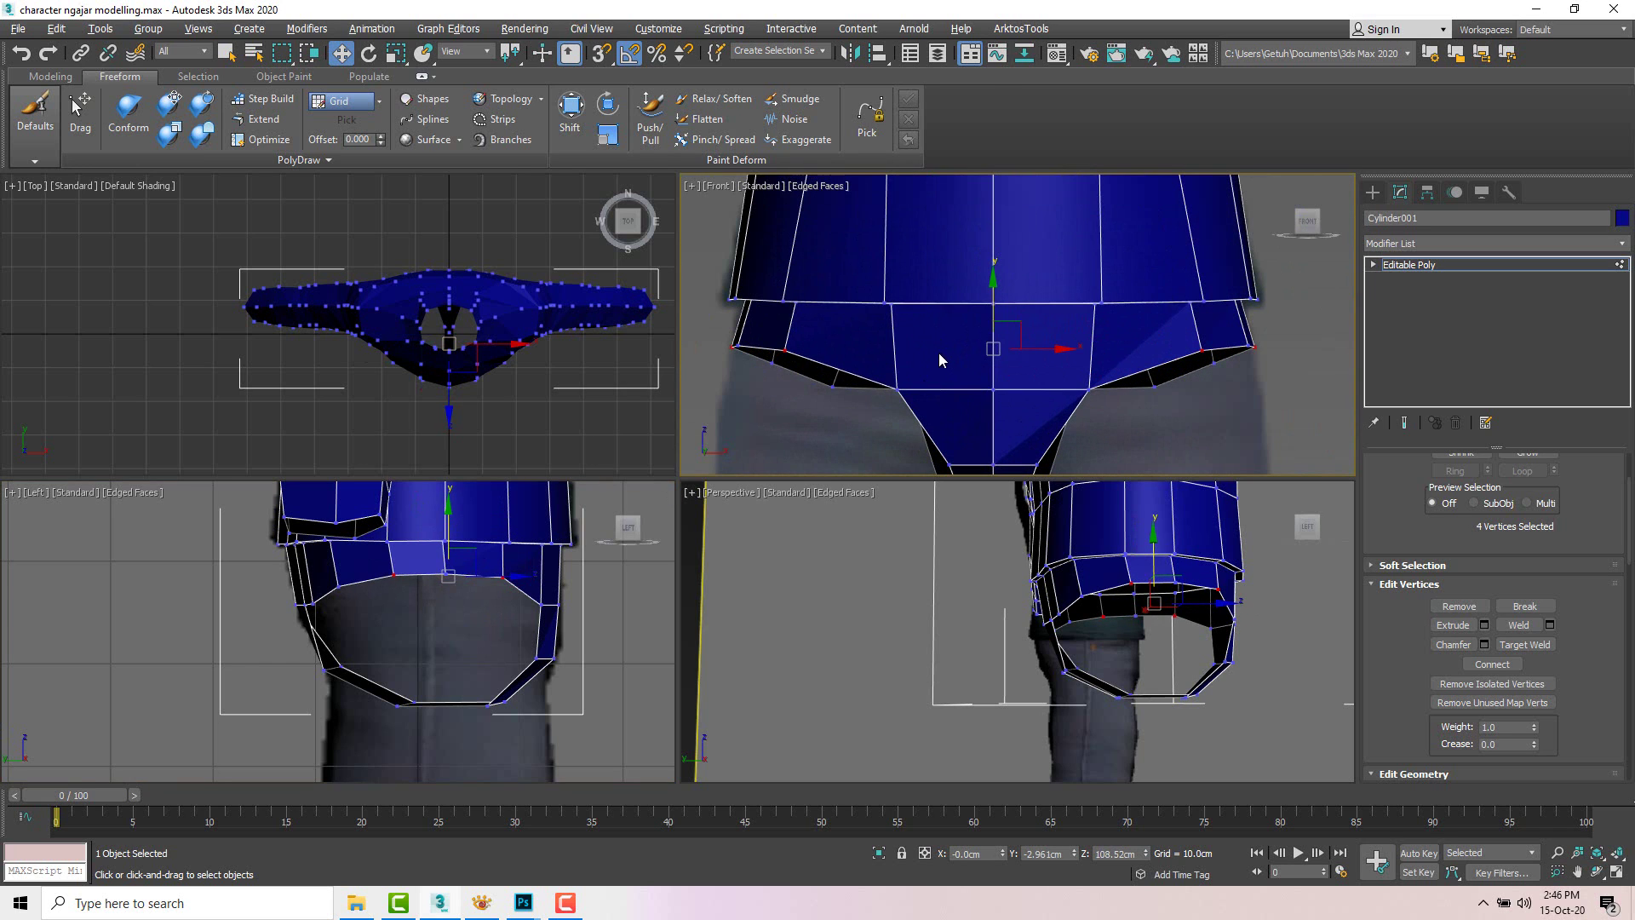
left_click(896, 388)
scroll(937, 379, "down", 3)
scroll(979, 373, "up", 2)
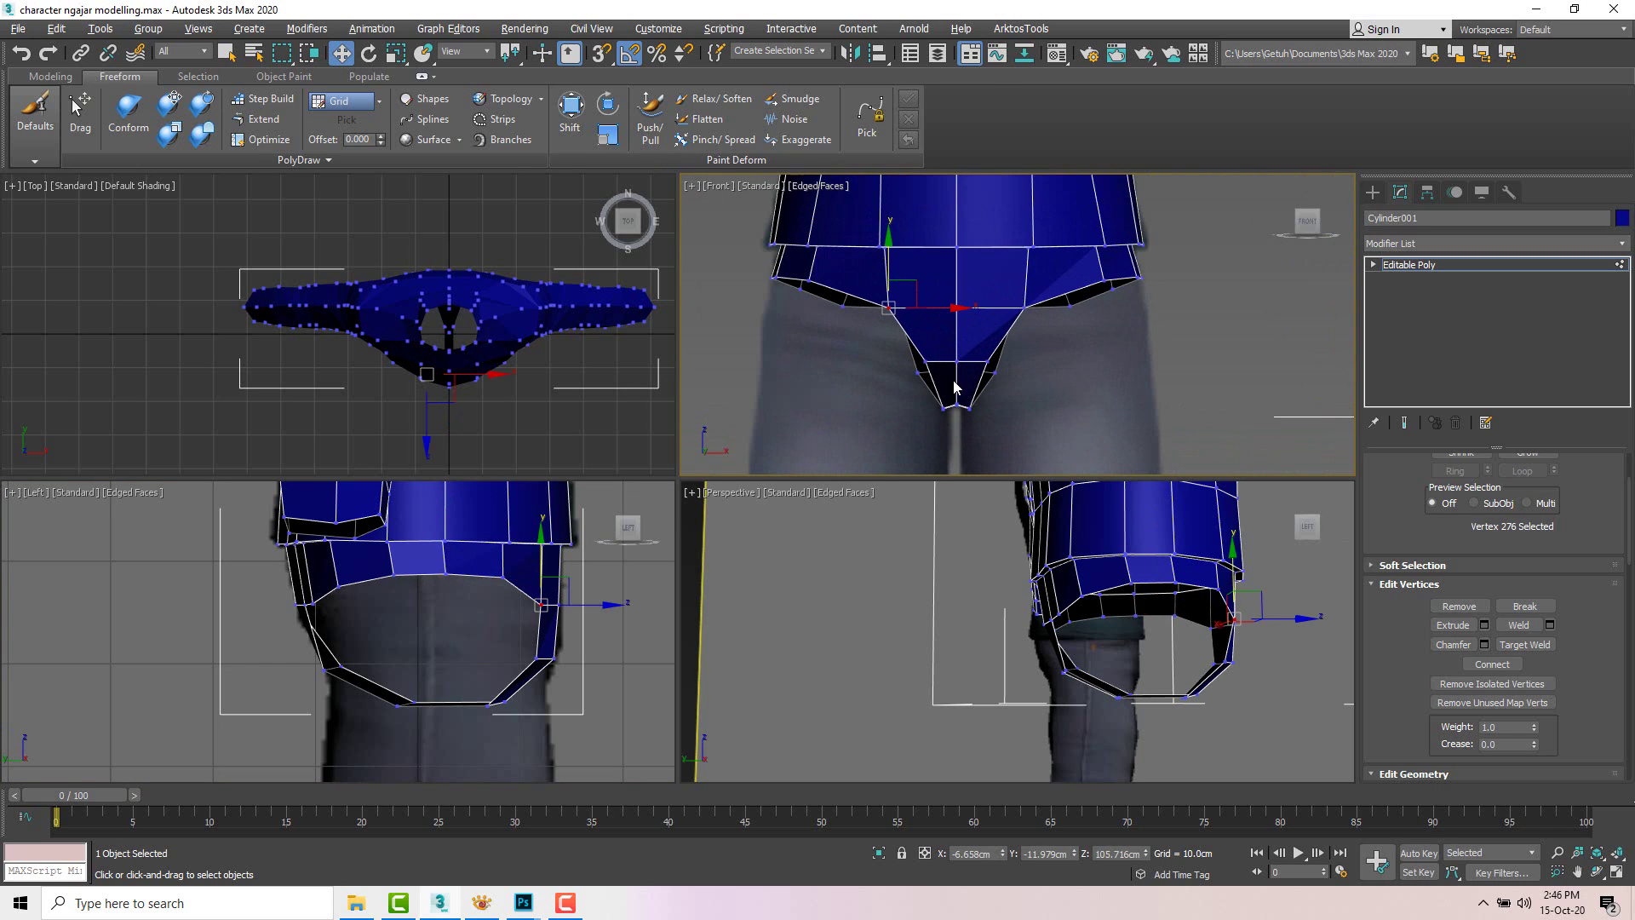
middle_click_drag(1022, 603, 1123, 629, "alt")
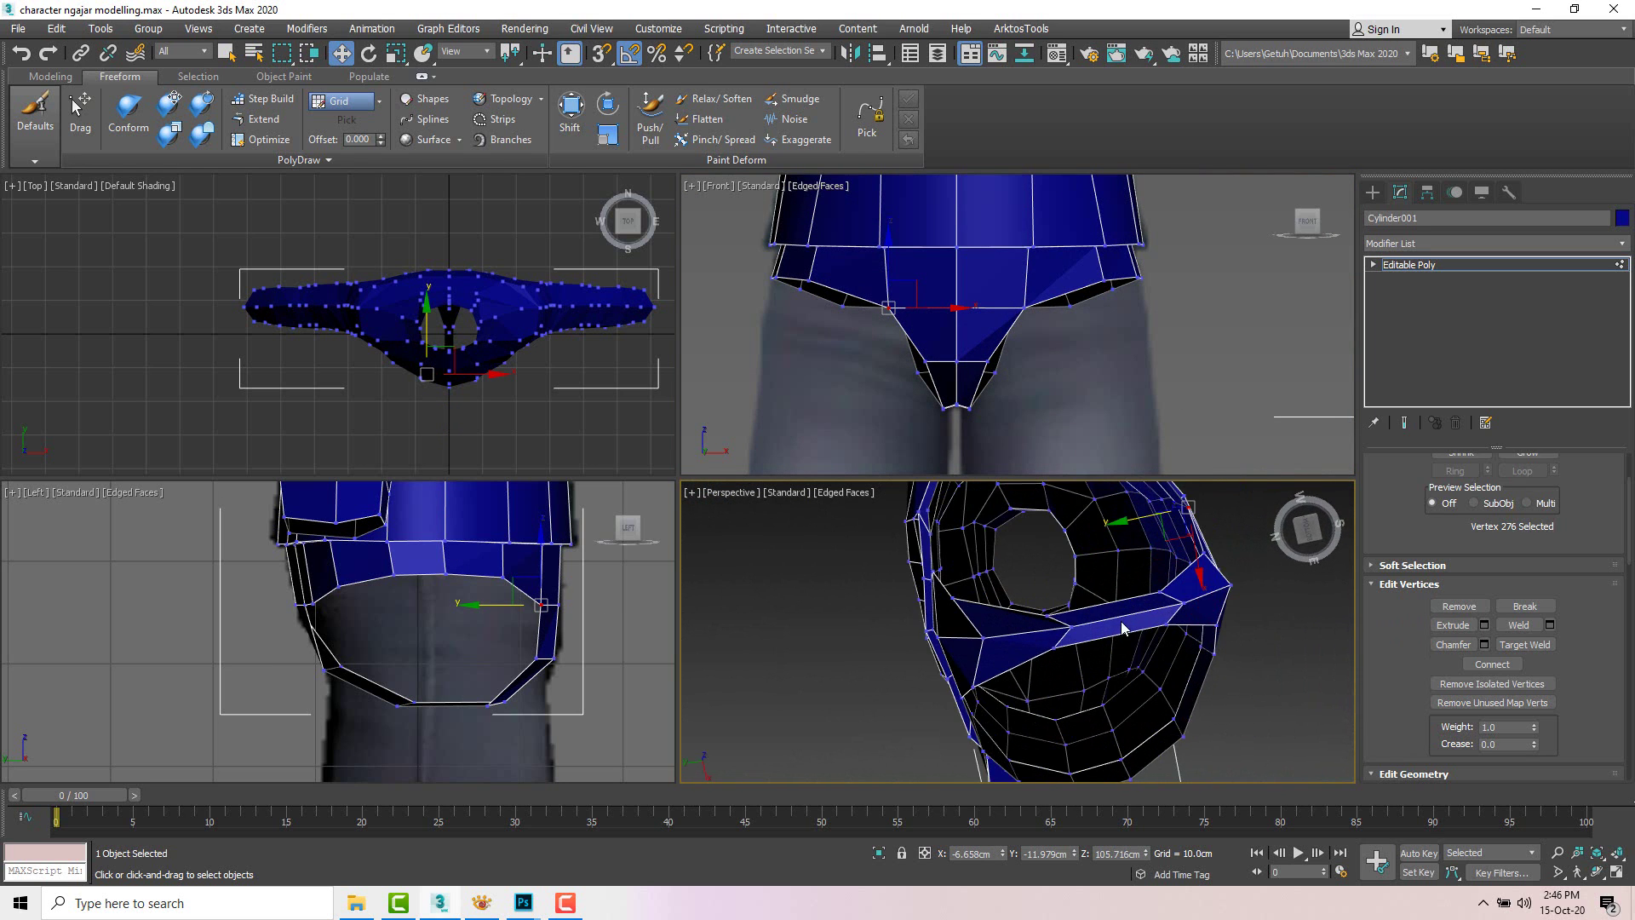
key("alt+w")
left_click_drag(780, 473, 742, 477)
left_click_drag(1011, 420, 935, 442)
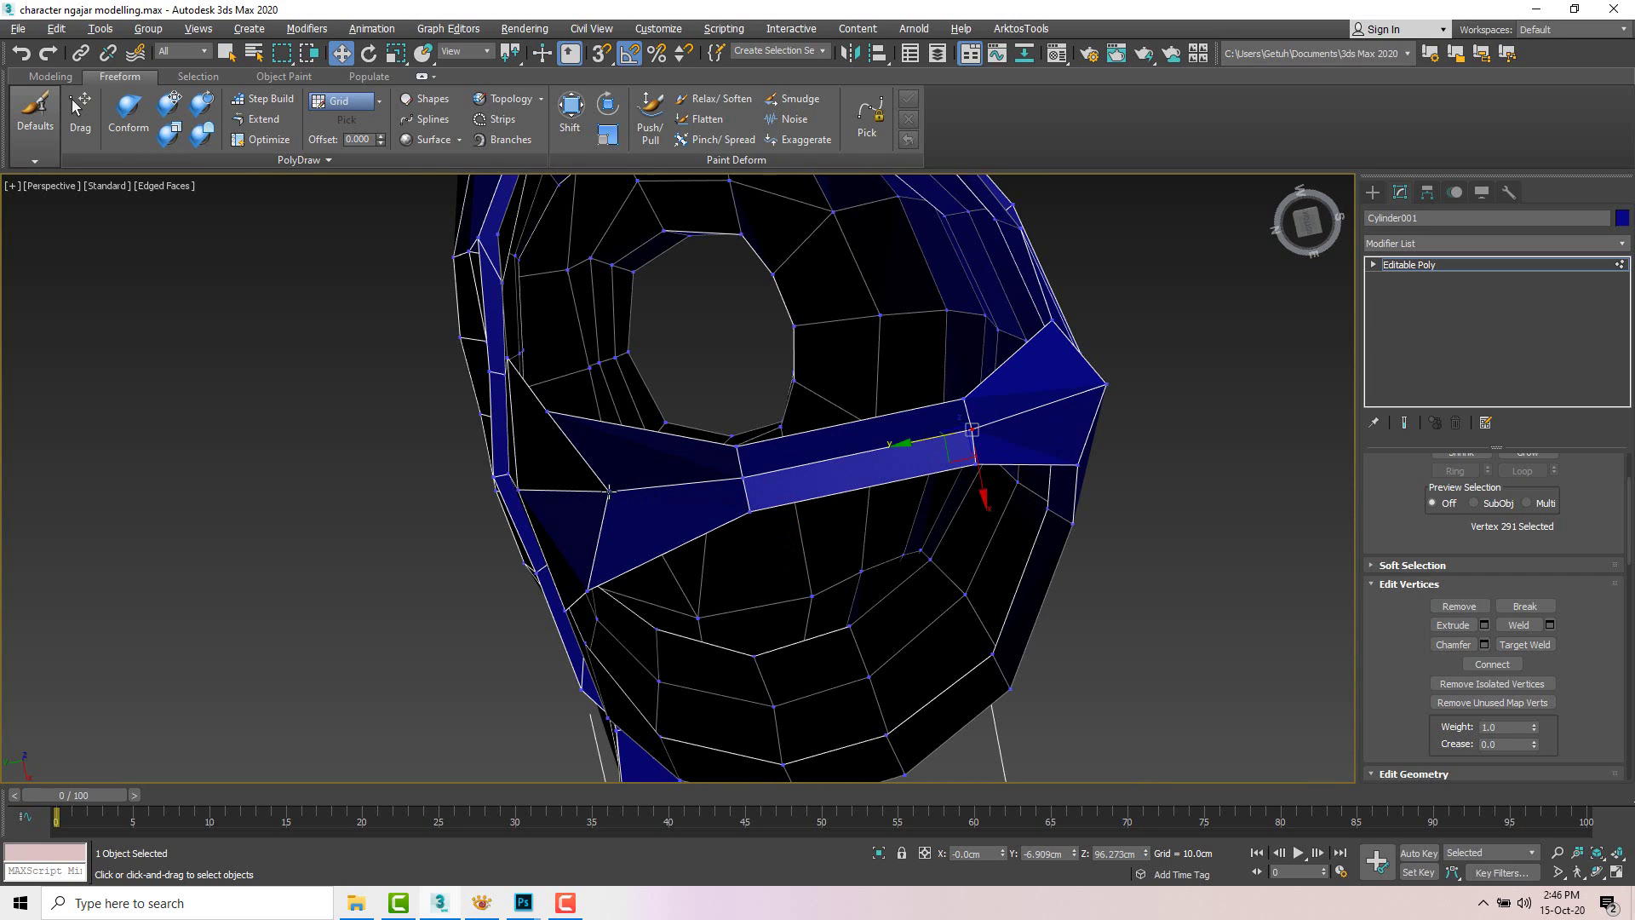
Step: Move the crotch strip's front and rear end centre vertices inward toward the strip's middle
left_click_drag(609, 491, 511, 507)
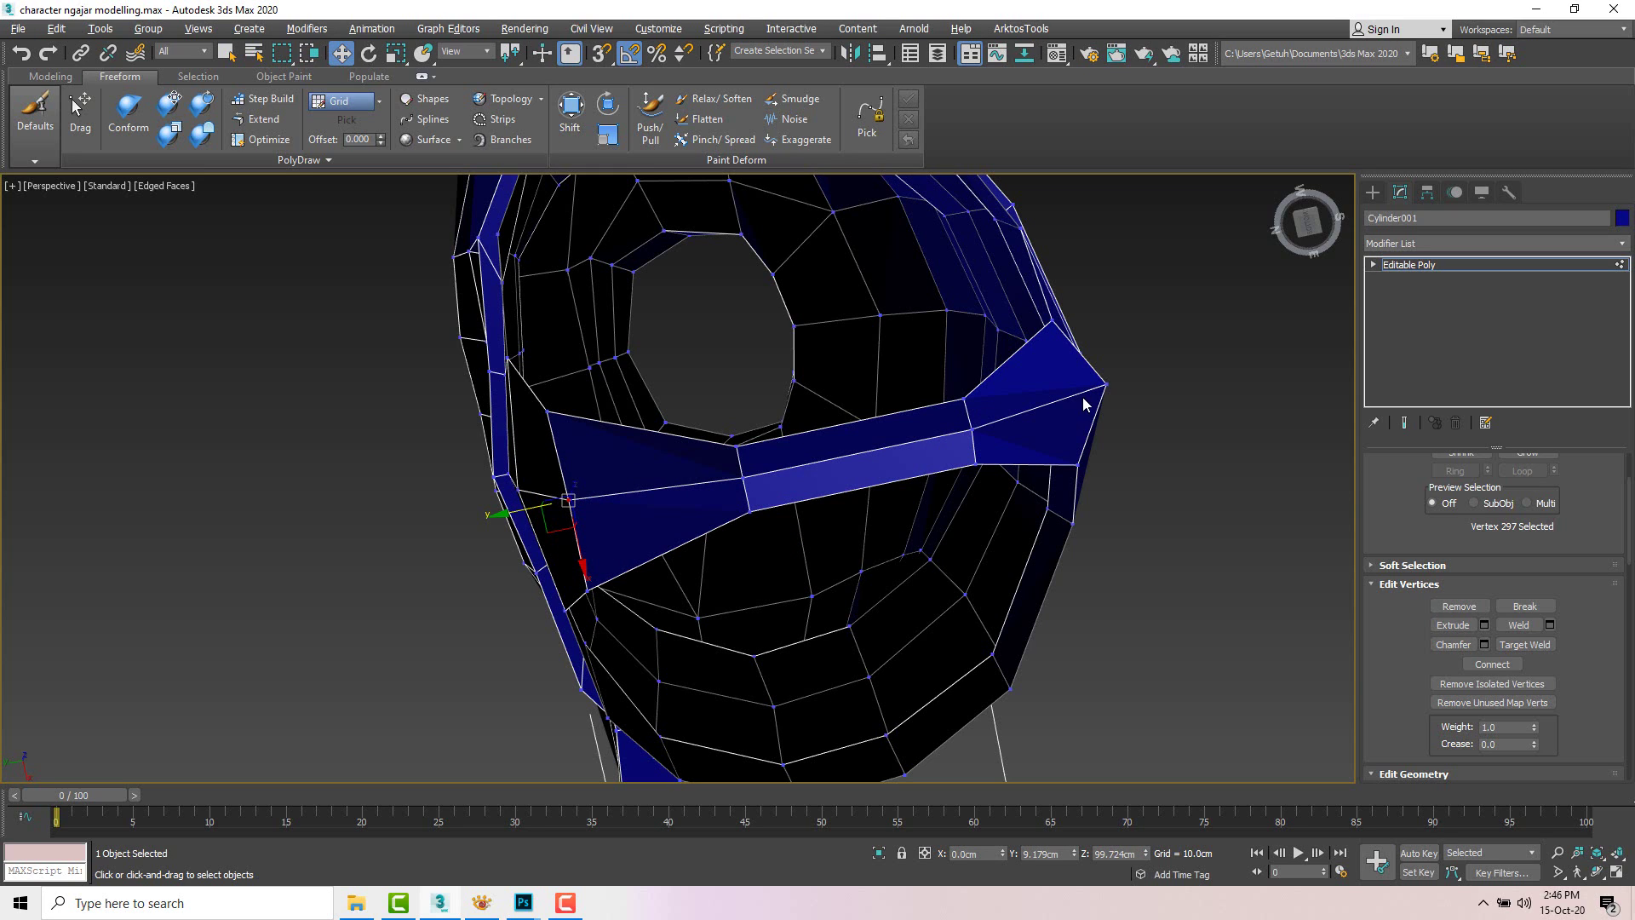
left_click_drag(1105, 379, 1034, 402)
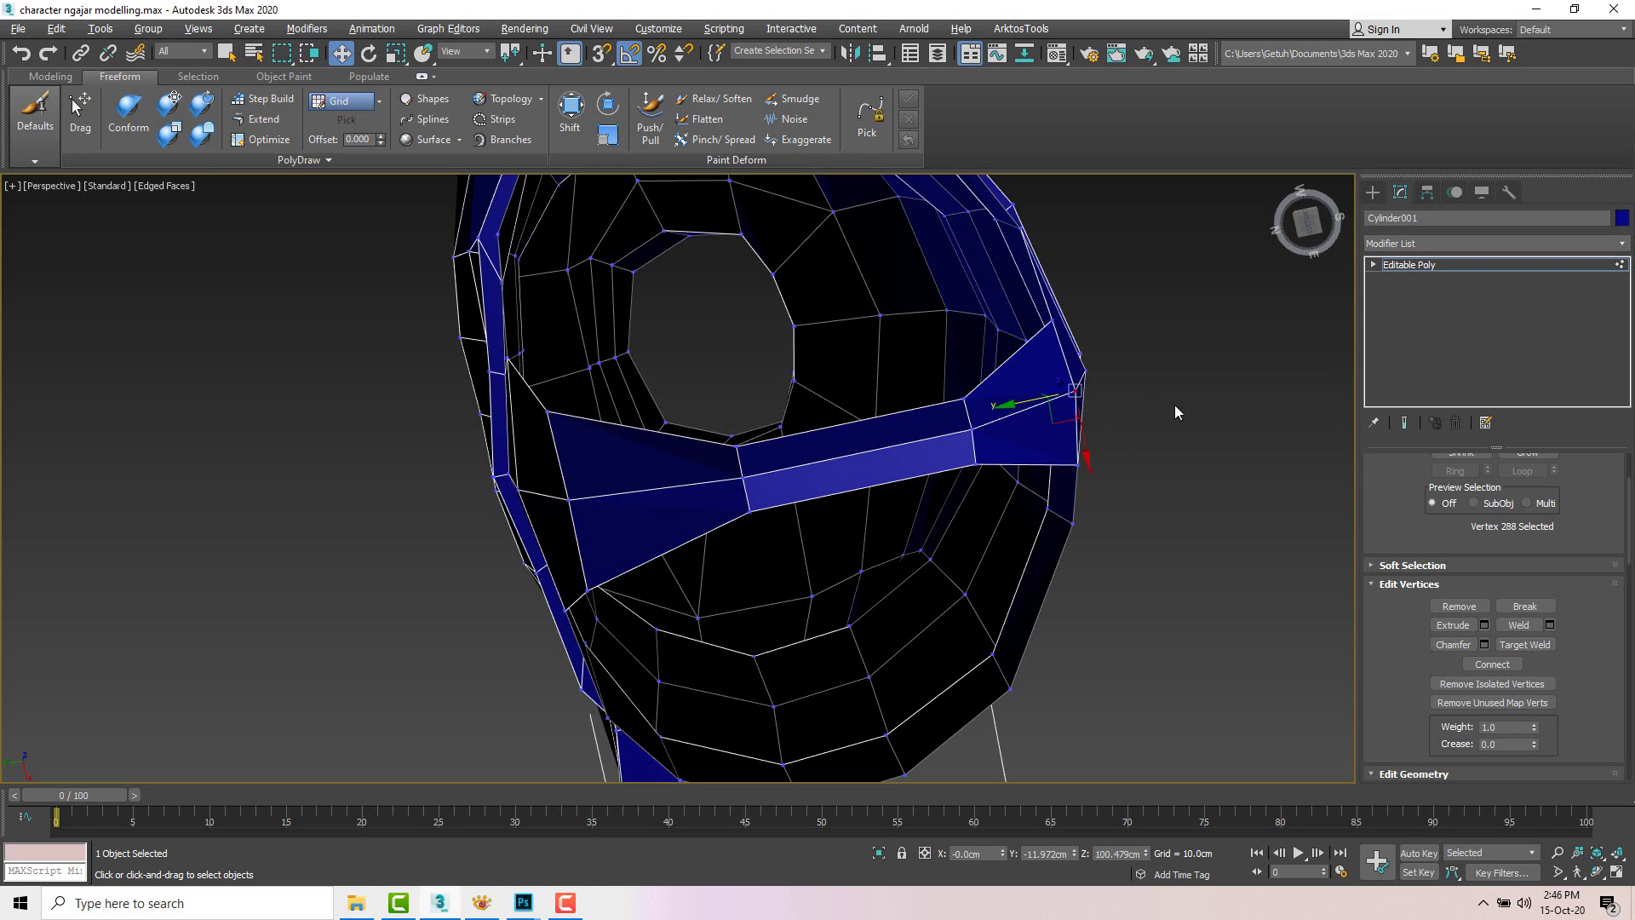
key("alt+w")
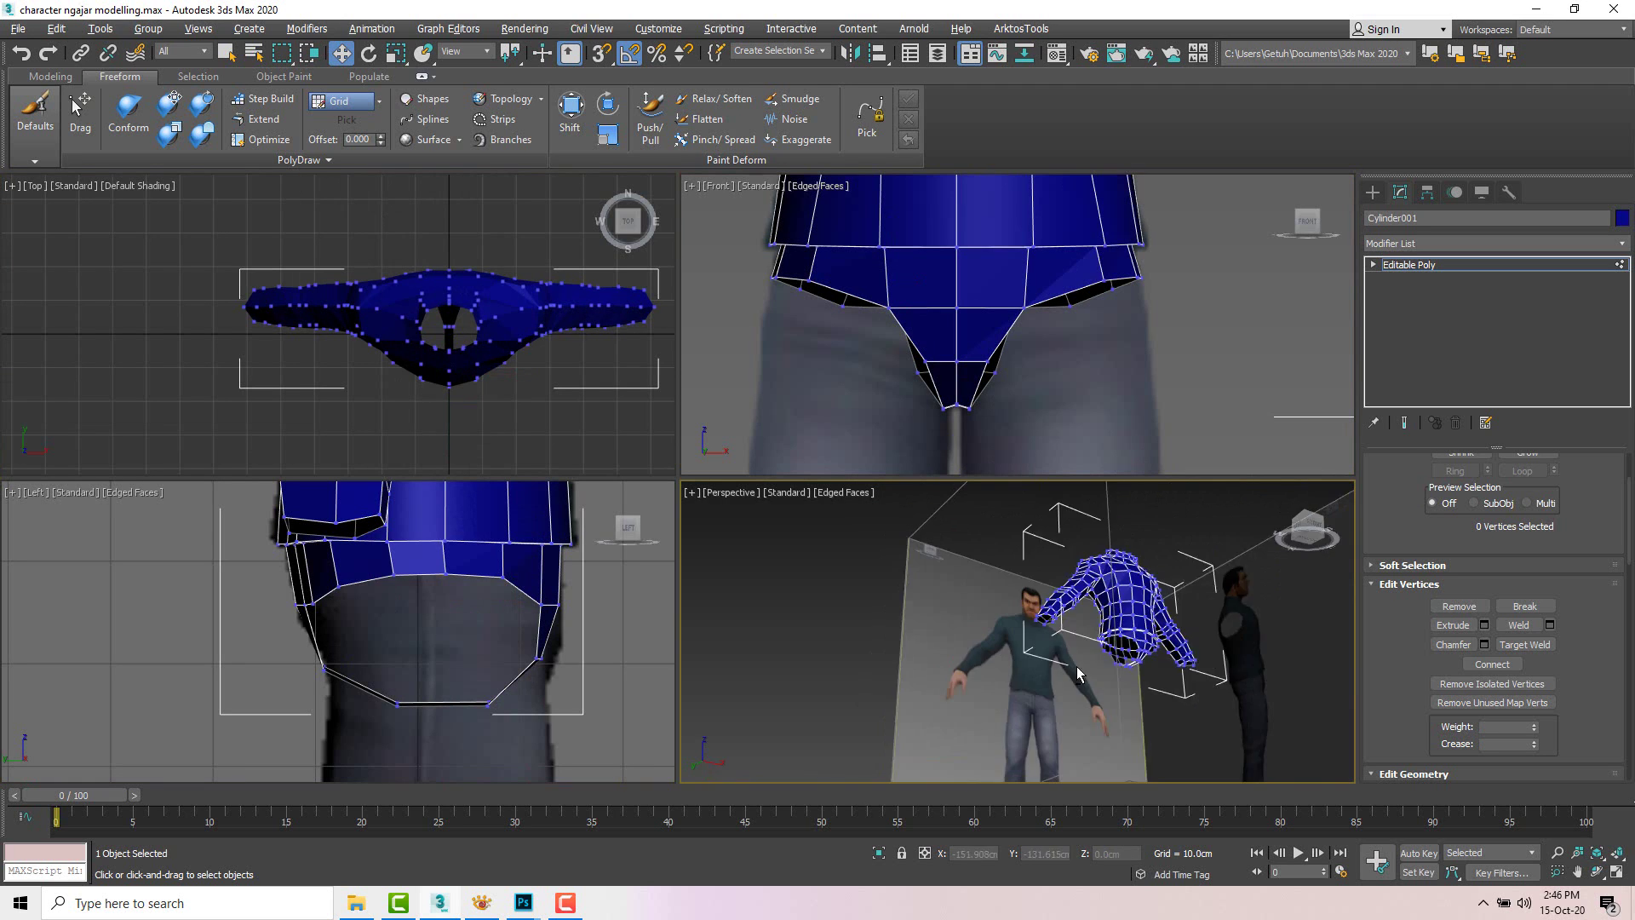
scroll(1412, 527, "up", 3)
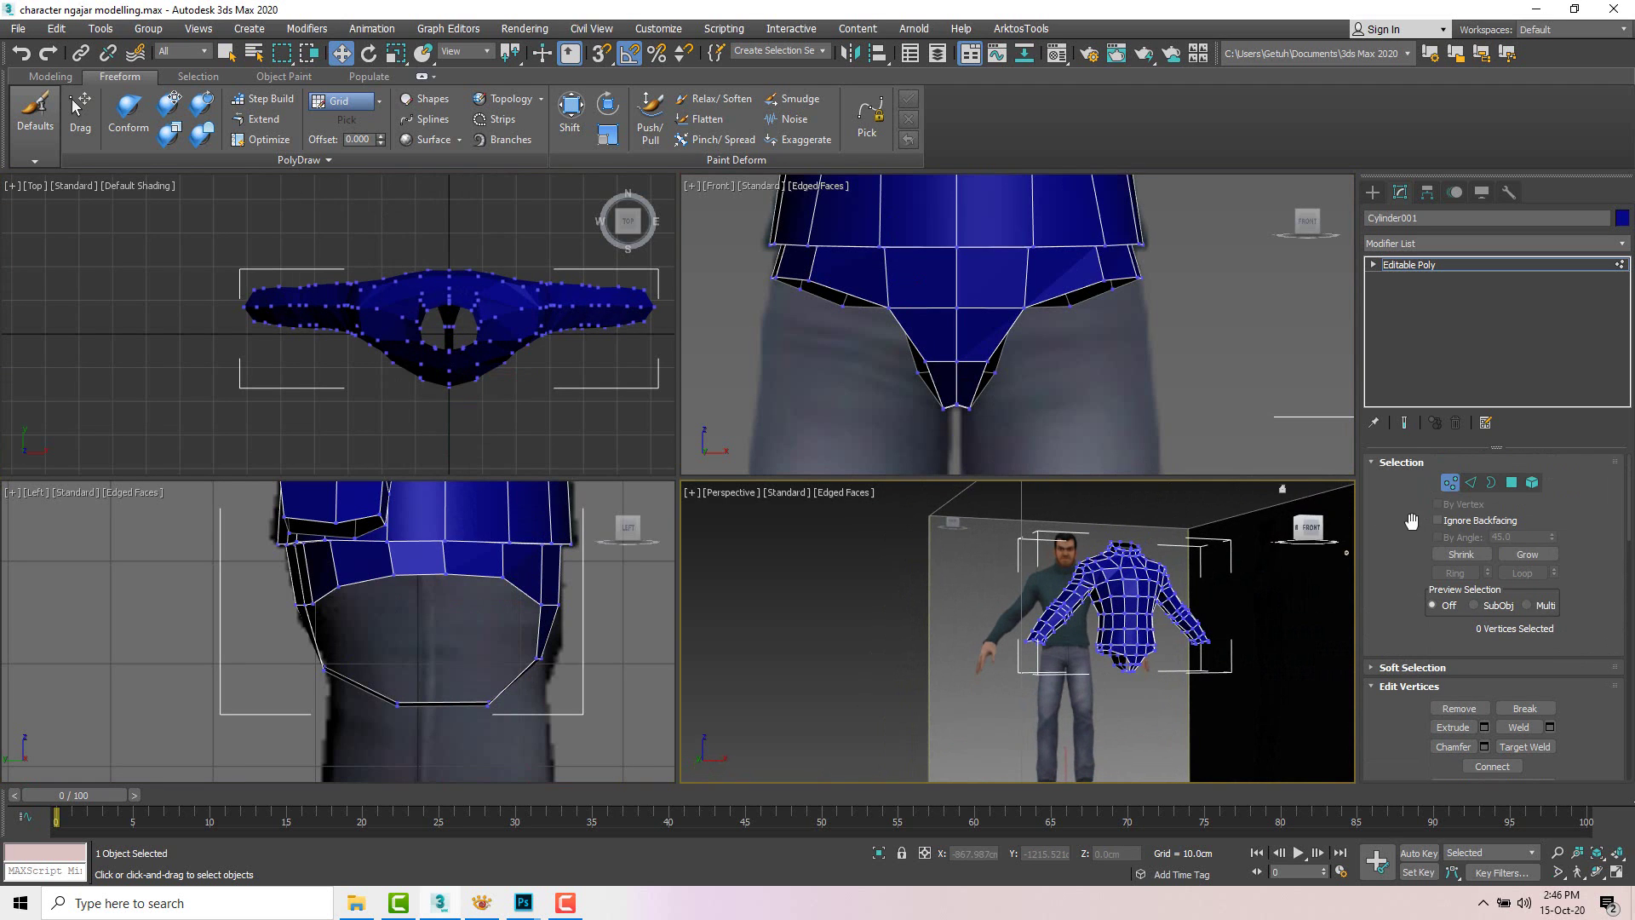
left_click(1449, 482)
Step: Extrude the border of the character's right leg opening slightly downward and outward to add a first thigh ring
middle_click_drag(1119, 514, 1034, 535)
key("z")
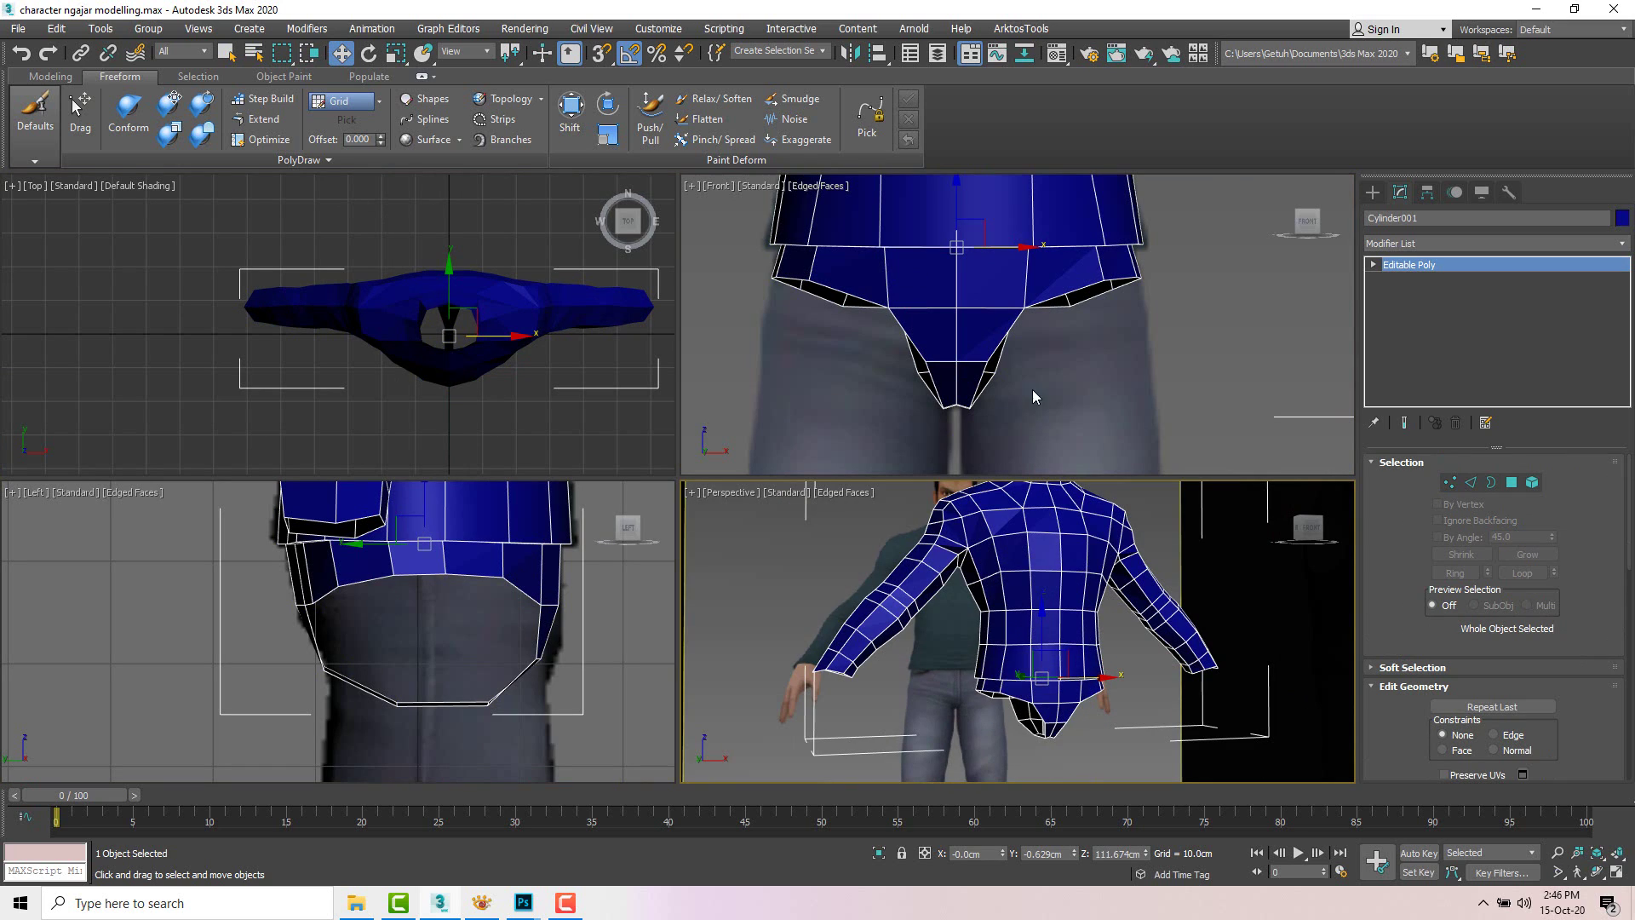
left_click(1490, 482)
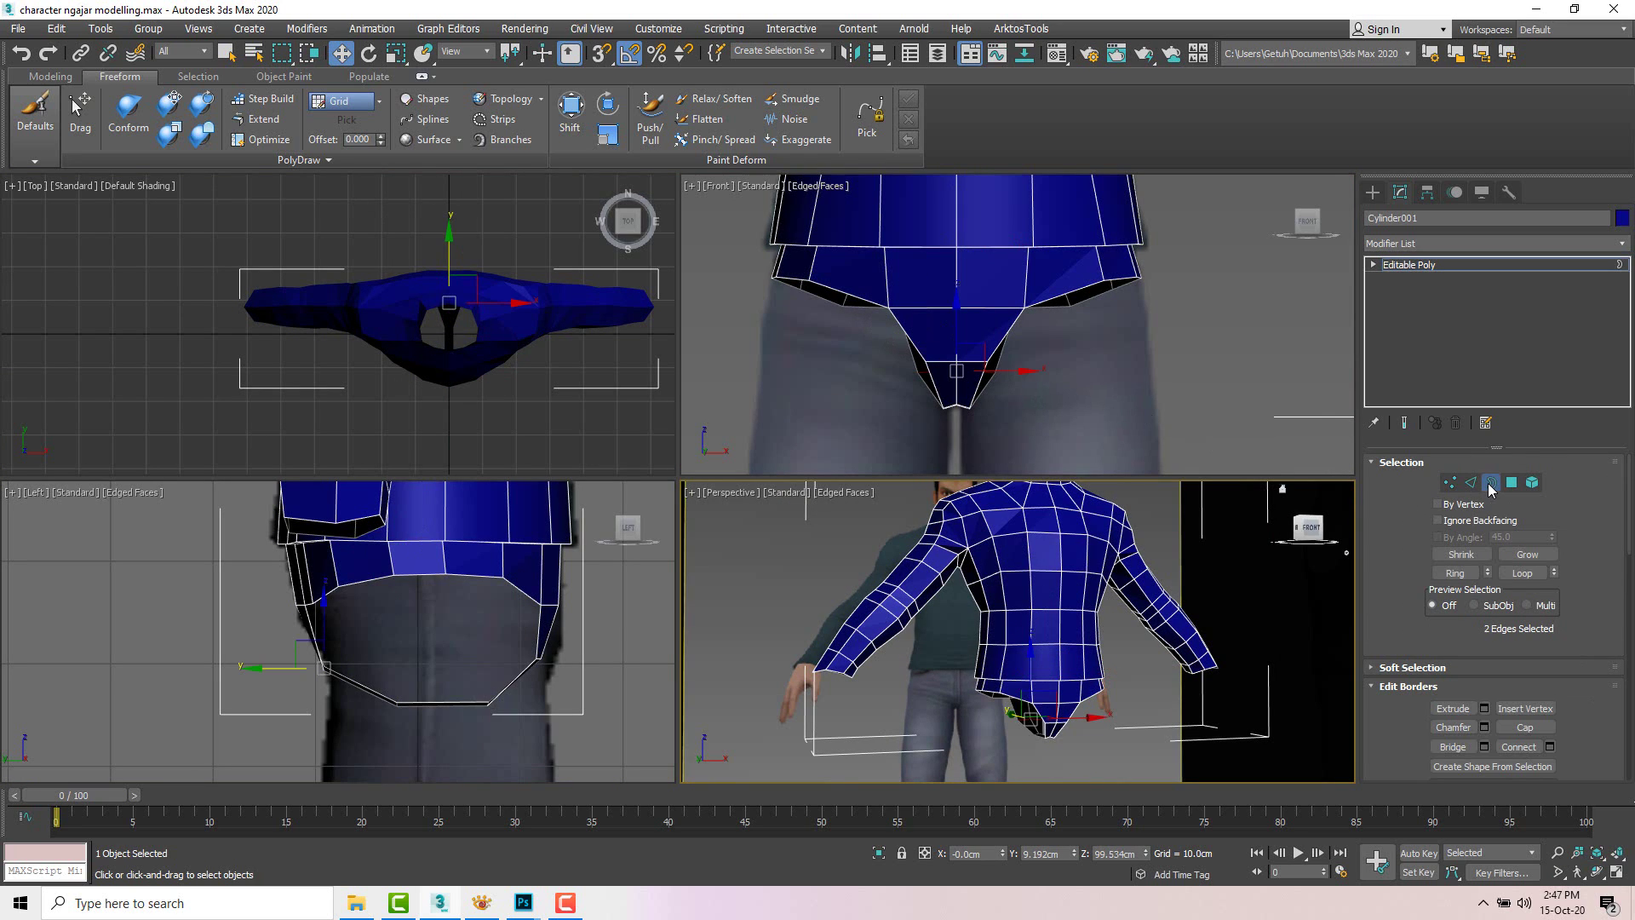
left_click(868, 299)
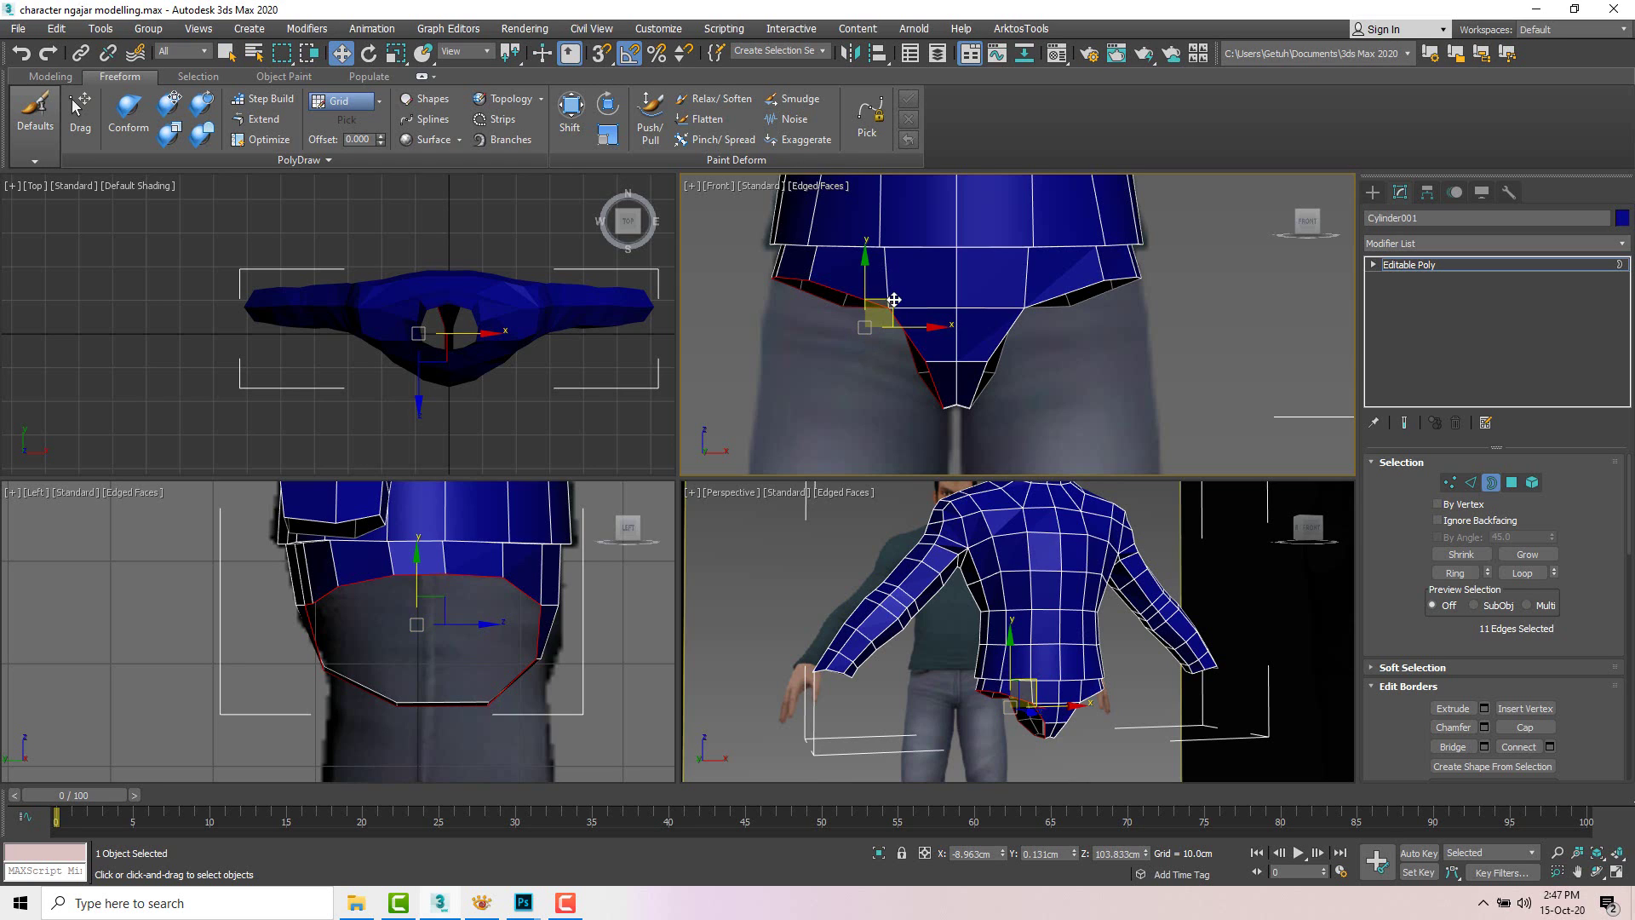
left_click_drag(895, 296, 869, 377, "shift")
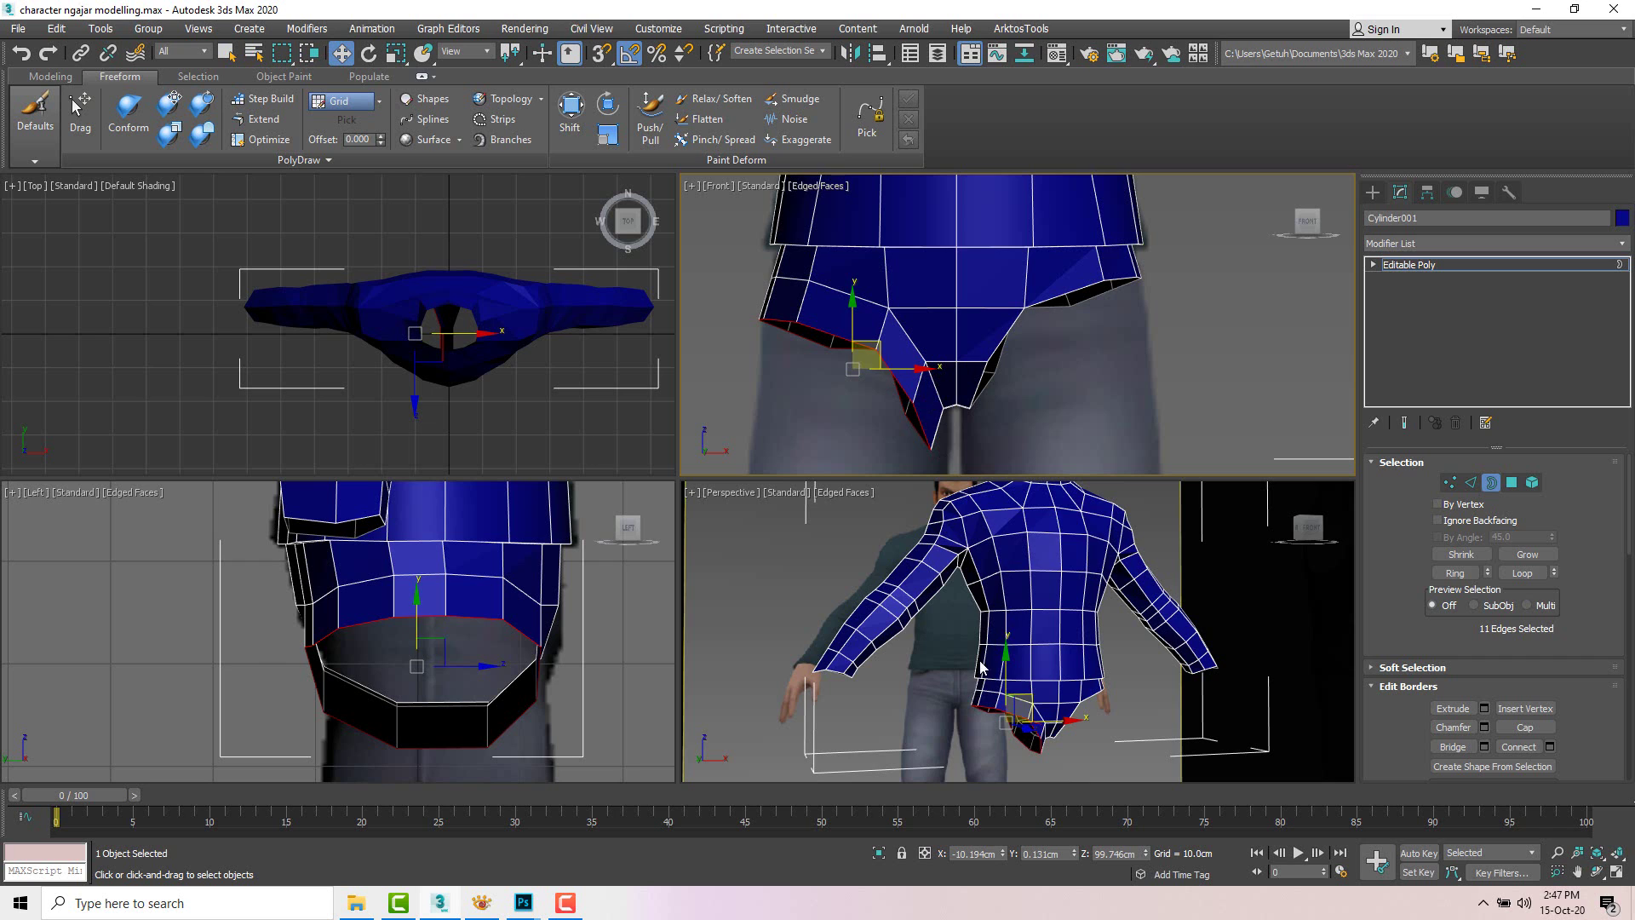
Step: Reshape the new thigh ring by raising its inner crotch vertices and lowering its outer side vertices
middle_click_drag(1065, 647, 1235, 672, "alt")
scroll(1199, 664, "up", 6)
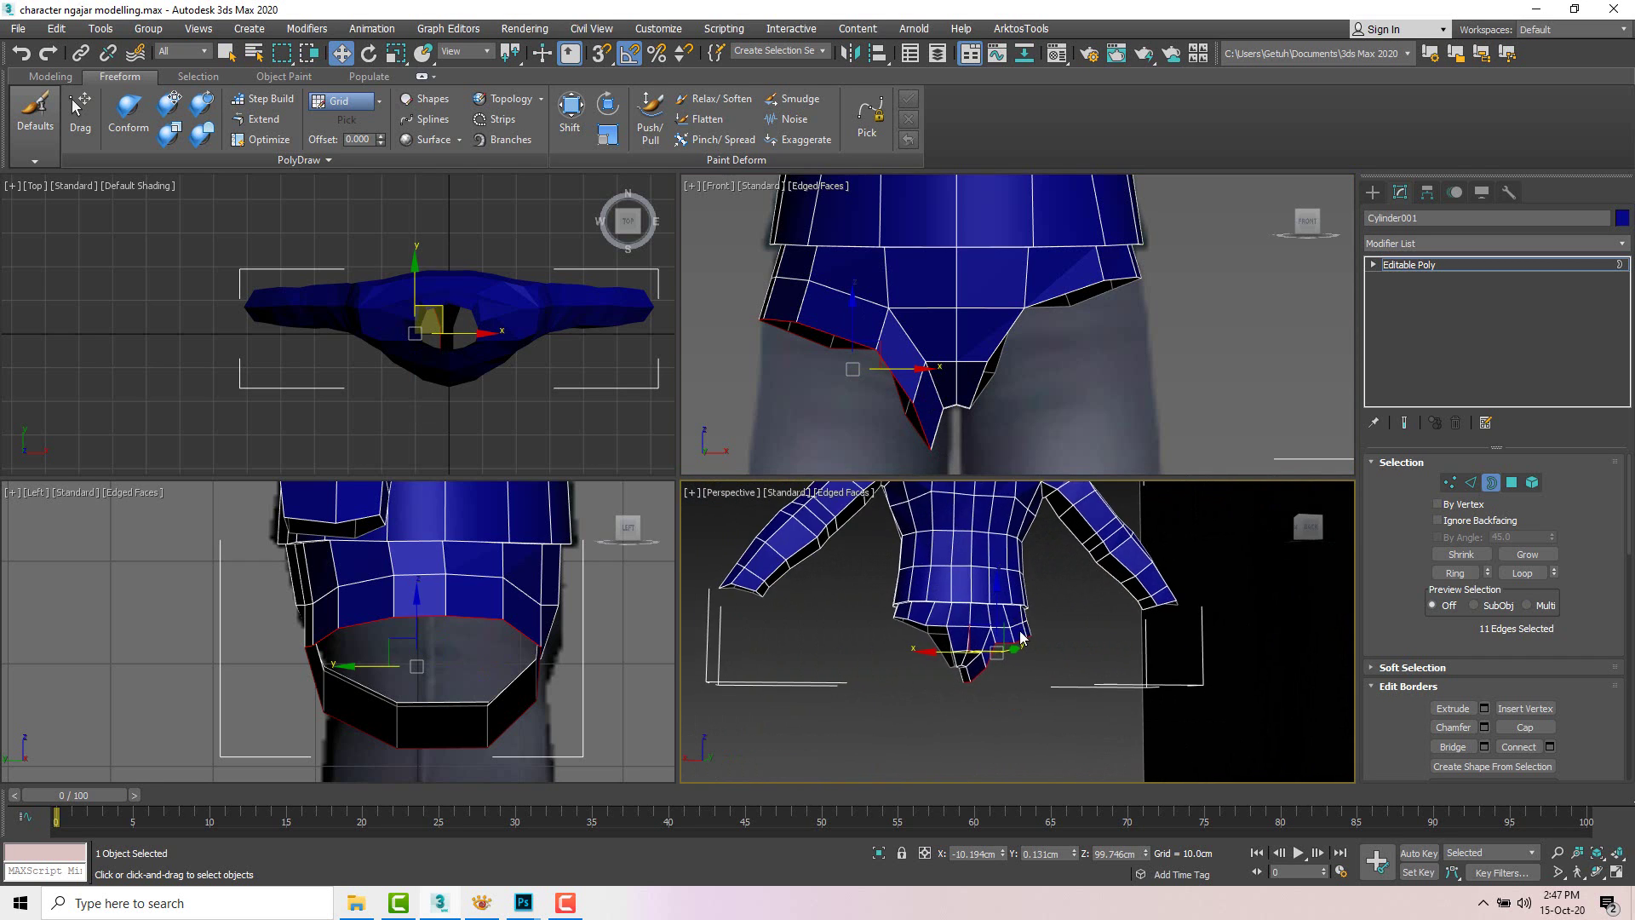
key("1")
left_click(965, 644)
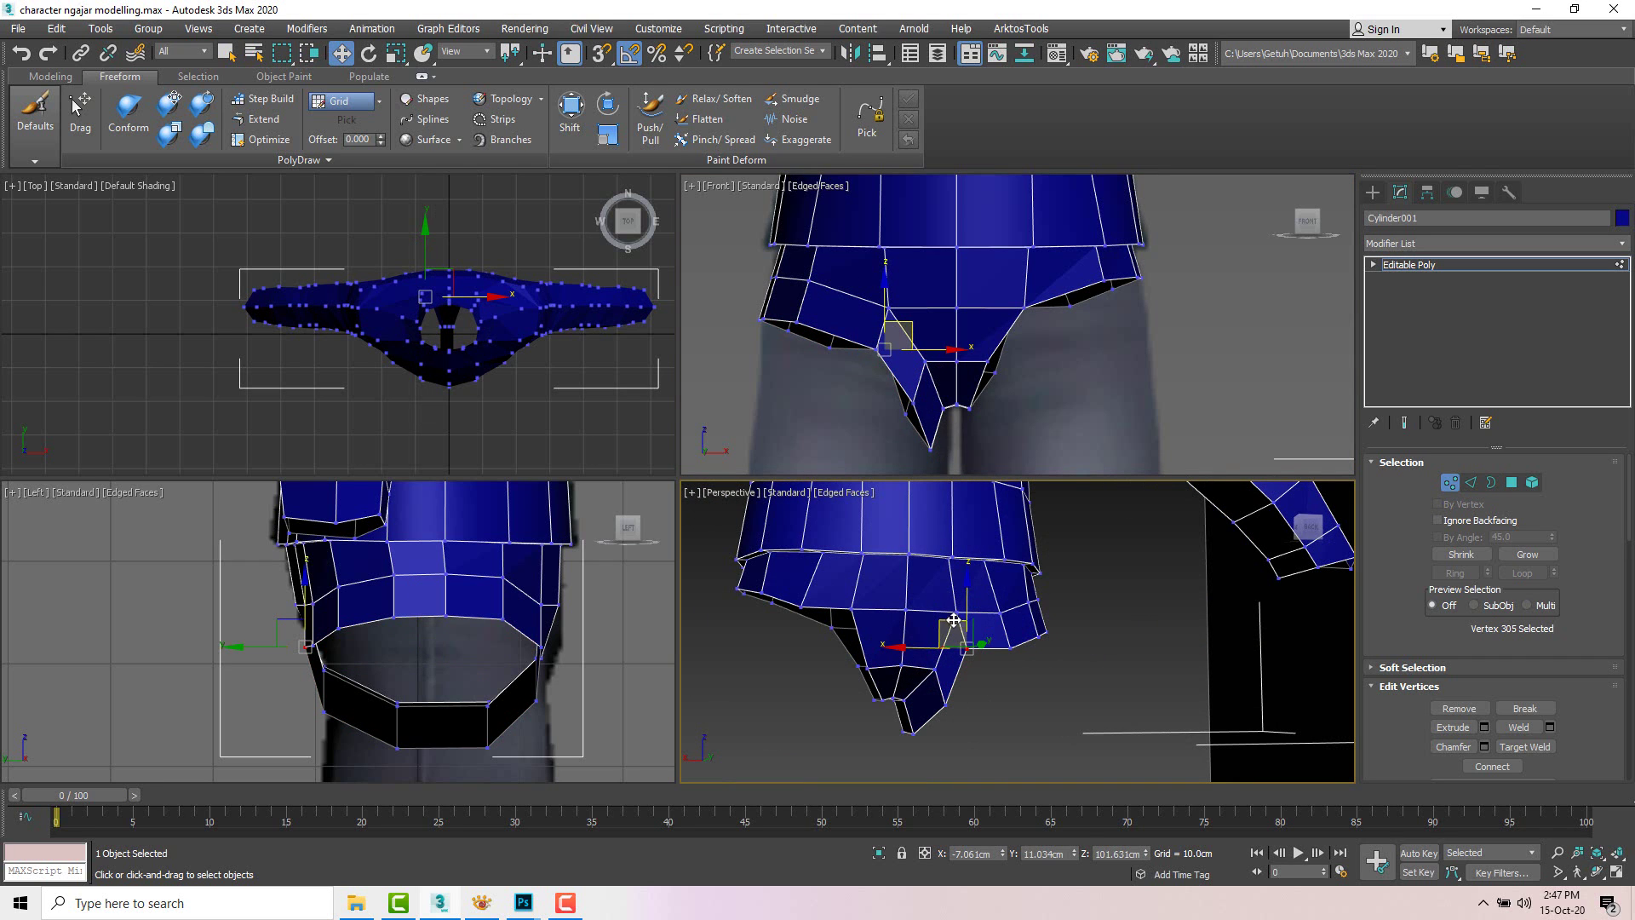
left_click(931, 447)
left_click(964, 410)
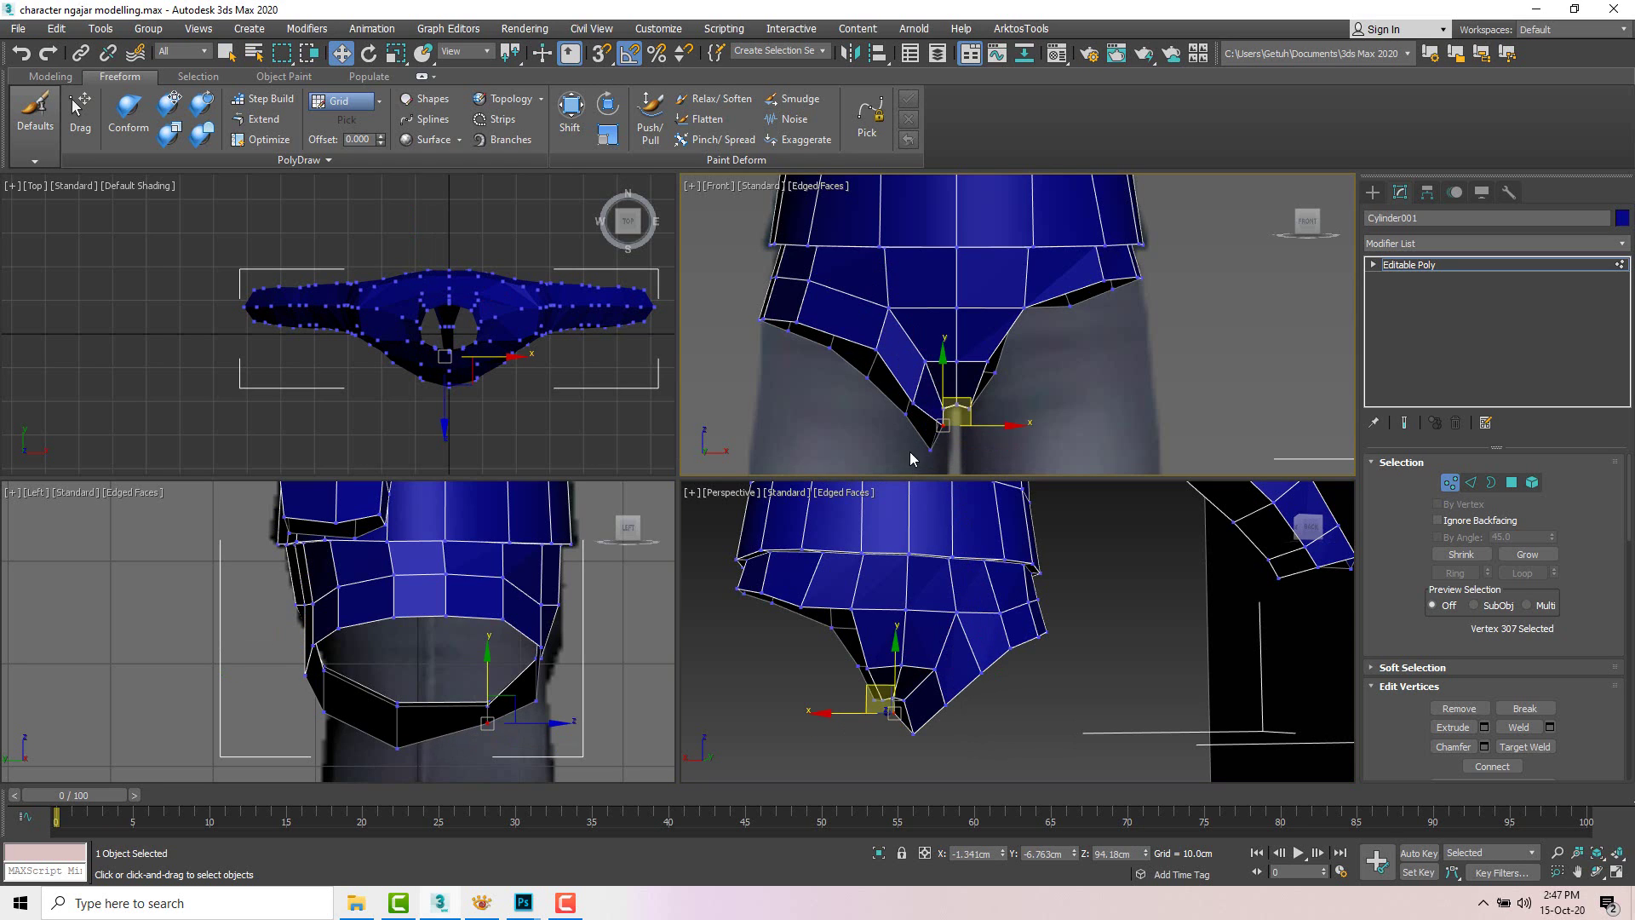
left_click(963, 408)
left_click_drag(964, 408, 798, 322)
left_click(871, 379)
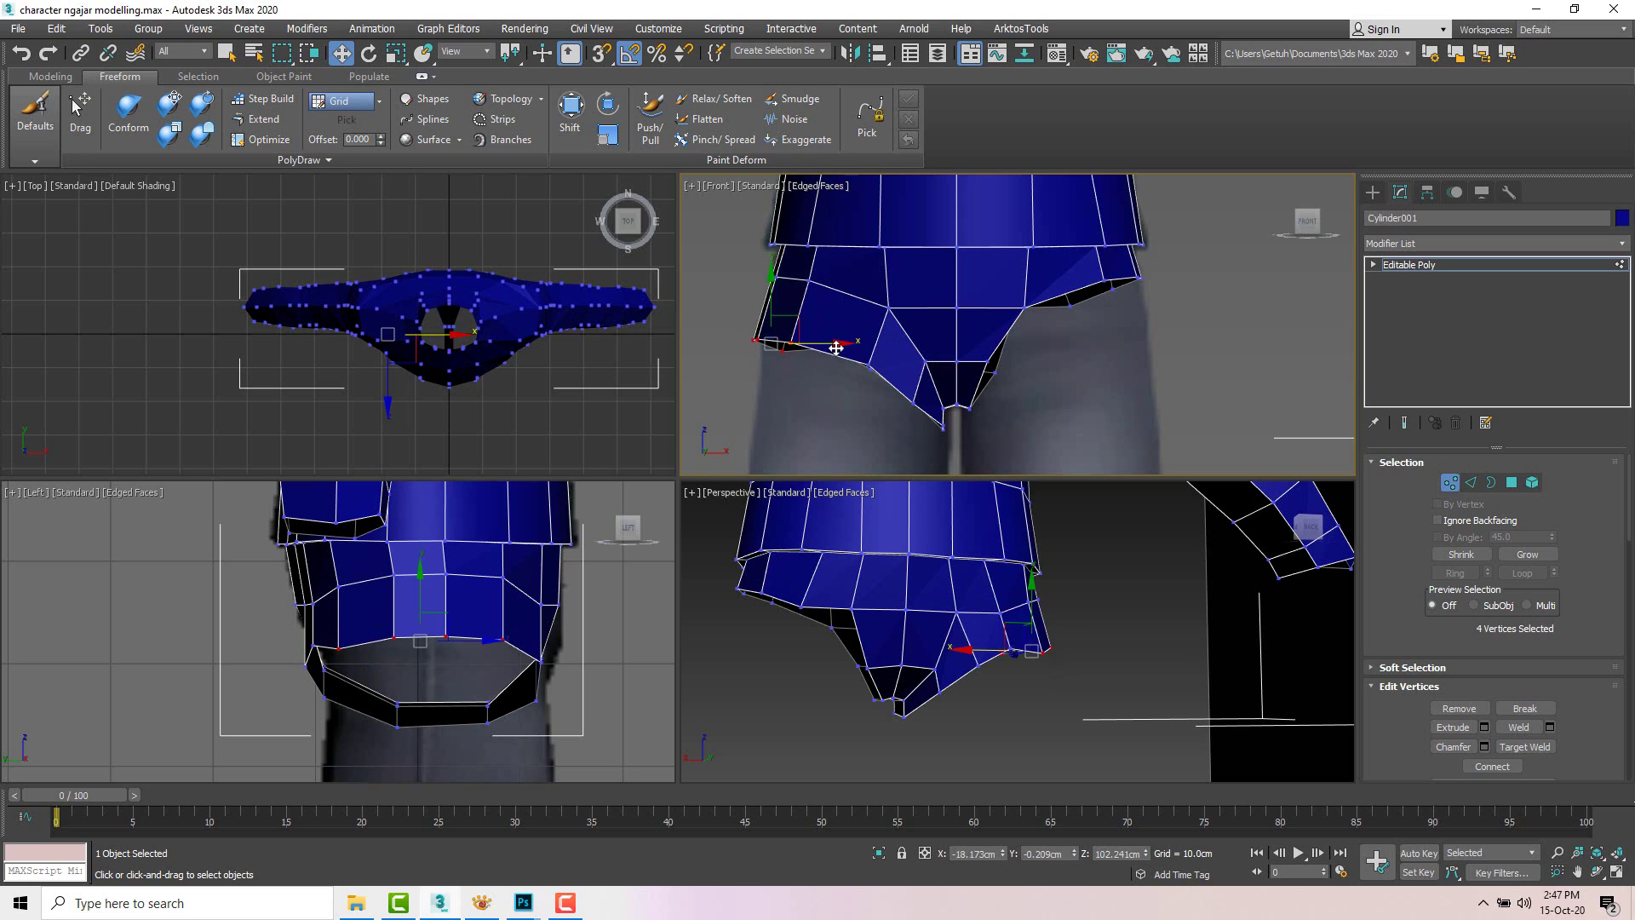
Step: Bring the thigh ring's back vertices in line with the front ones in the front view, checking them in wireframe
left_click(826, 358)
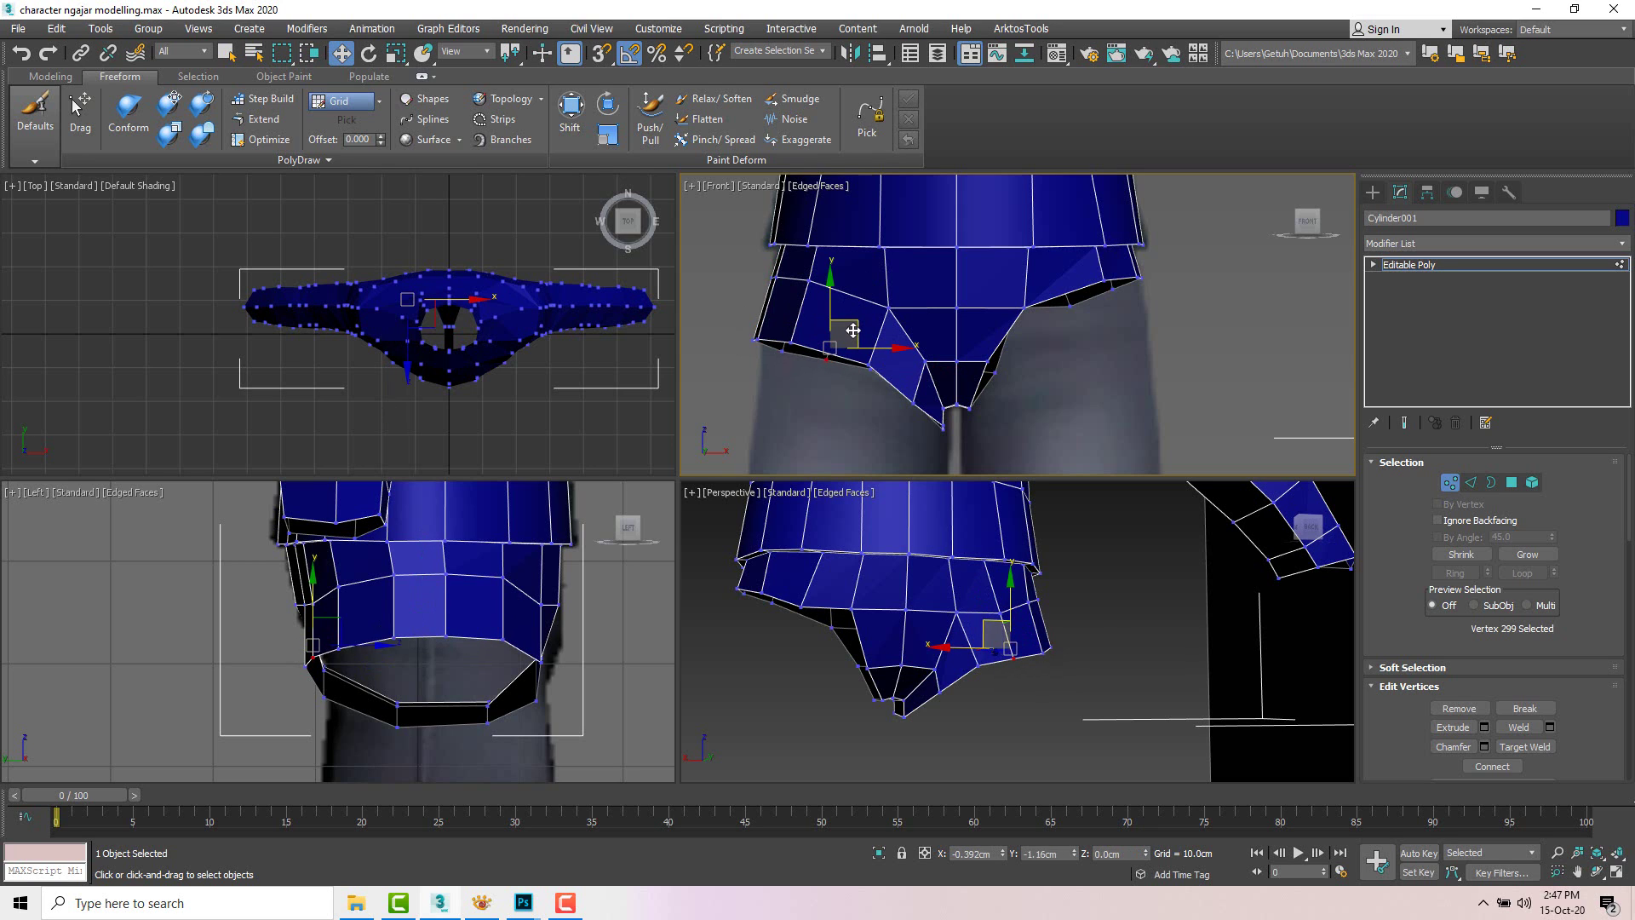
key("F3")
scroll(871, 357, "up", 3)
scroll(872, 361, "down", 3)
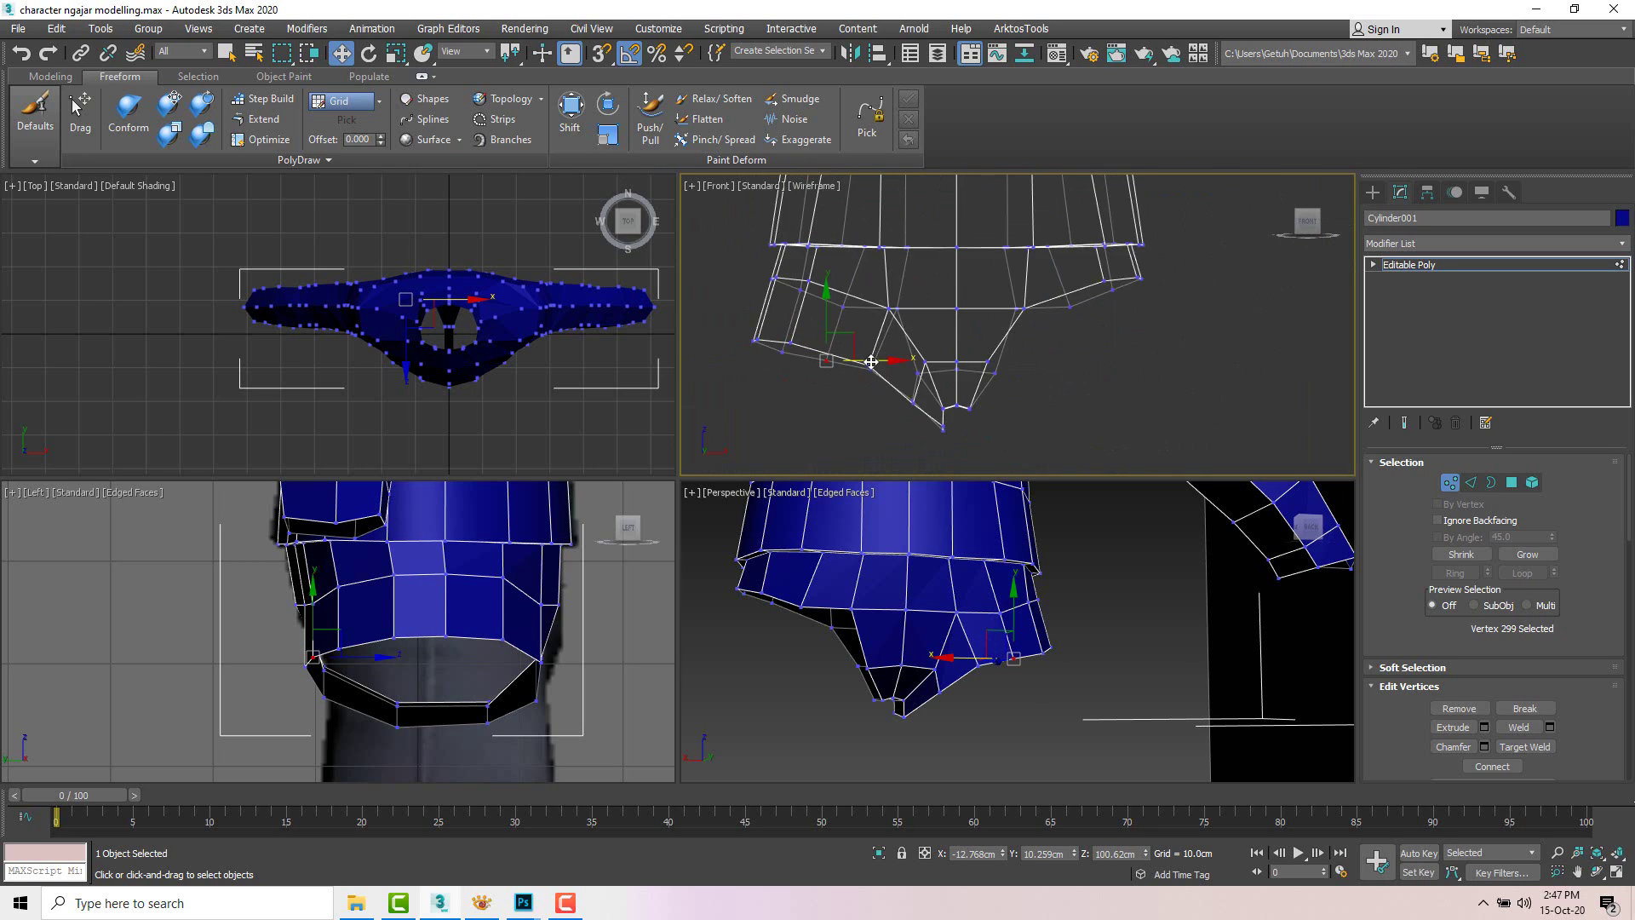
key("F3")
key("F3")
scroll(877, 371, "up", 4)
left_click(858, 366)
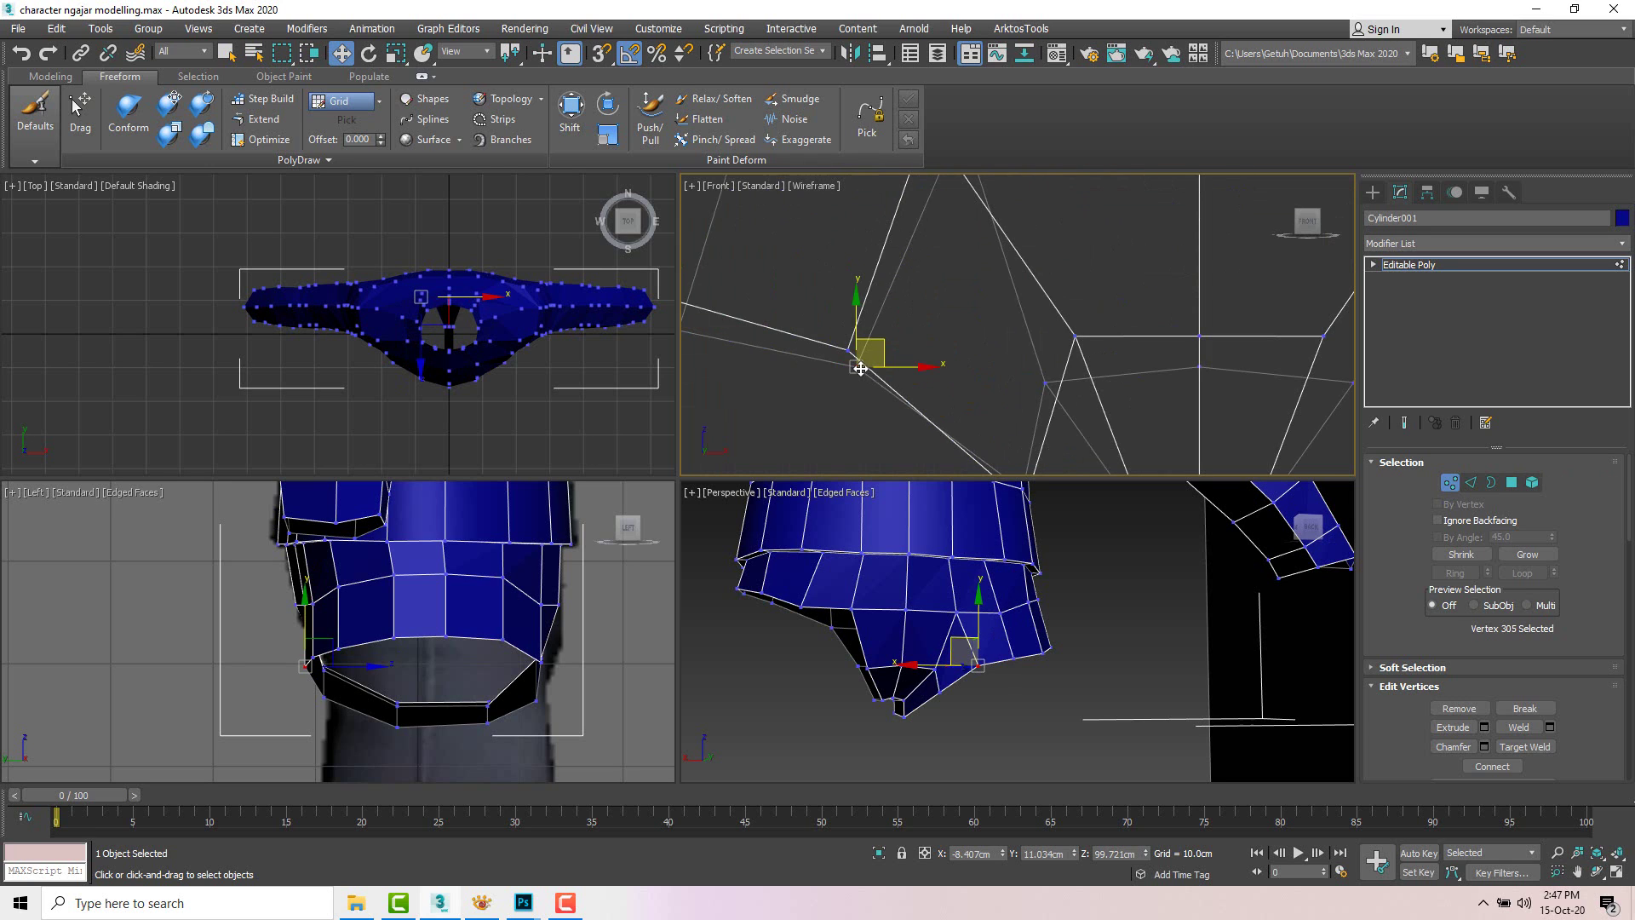
scroll(873, 353, "down", 4)
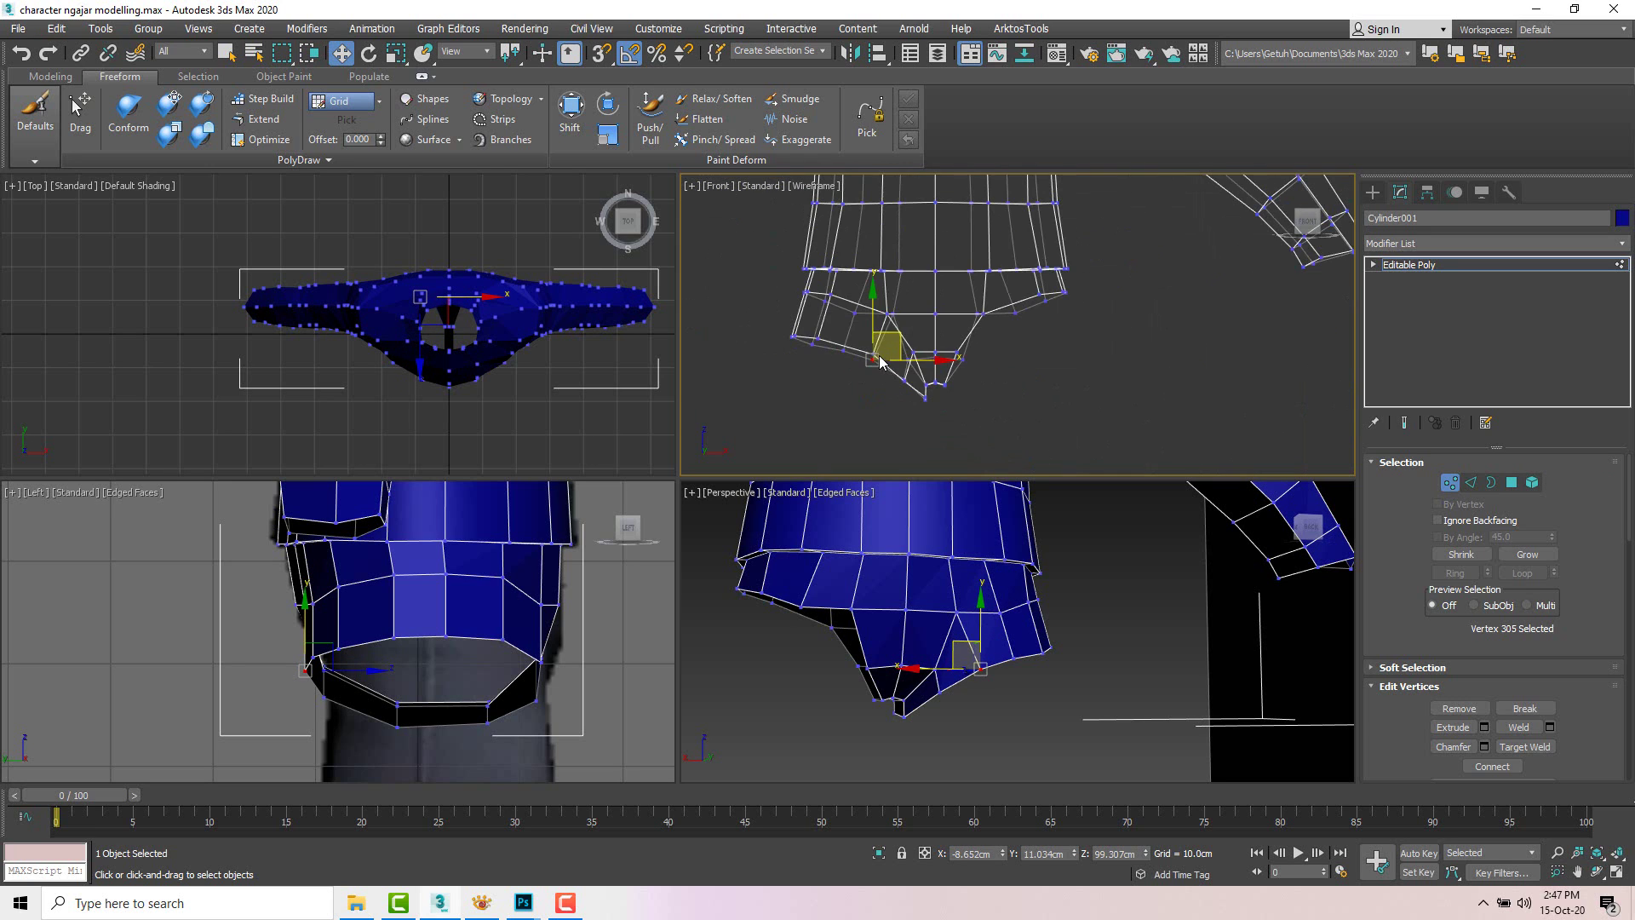
key("F3")
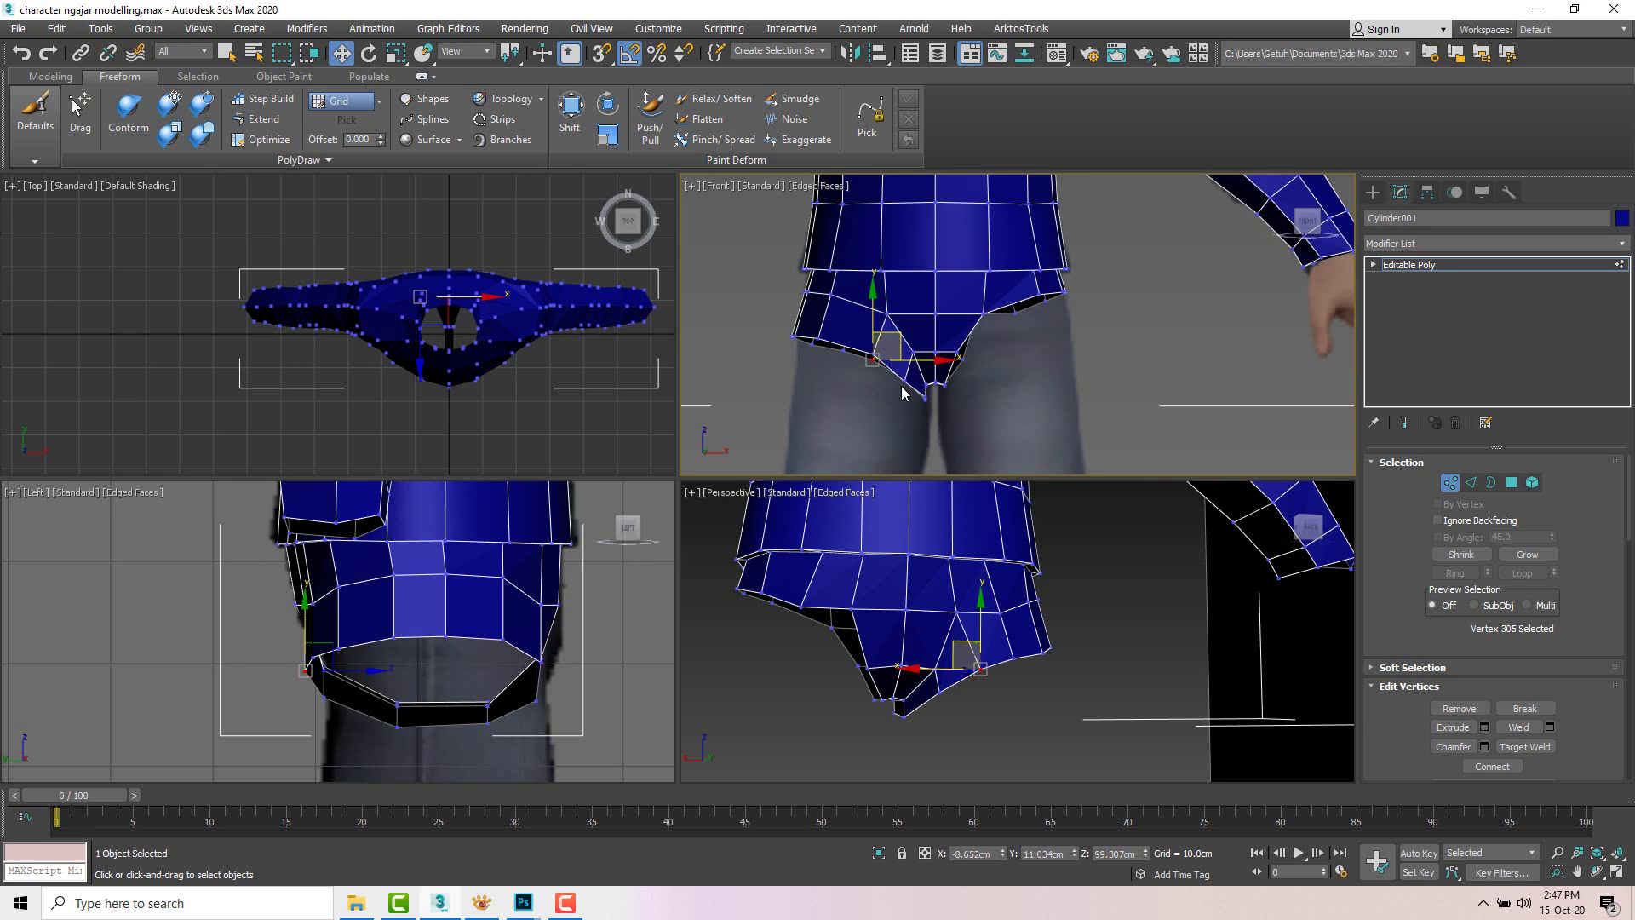
mouse_move(912, 376)
left_mouse_down()
mouse_move(894, 388)
mouse_move(924, 347)
left_mouse_up()
Step: Extrude the right leg's open border down the upper thigh to add a second ring
left_click(468, 647)
key("3")
key("e")
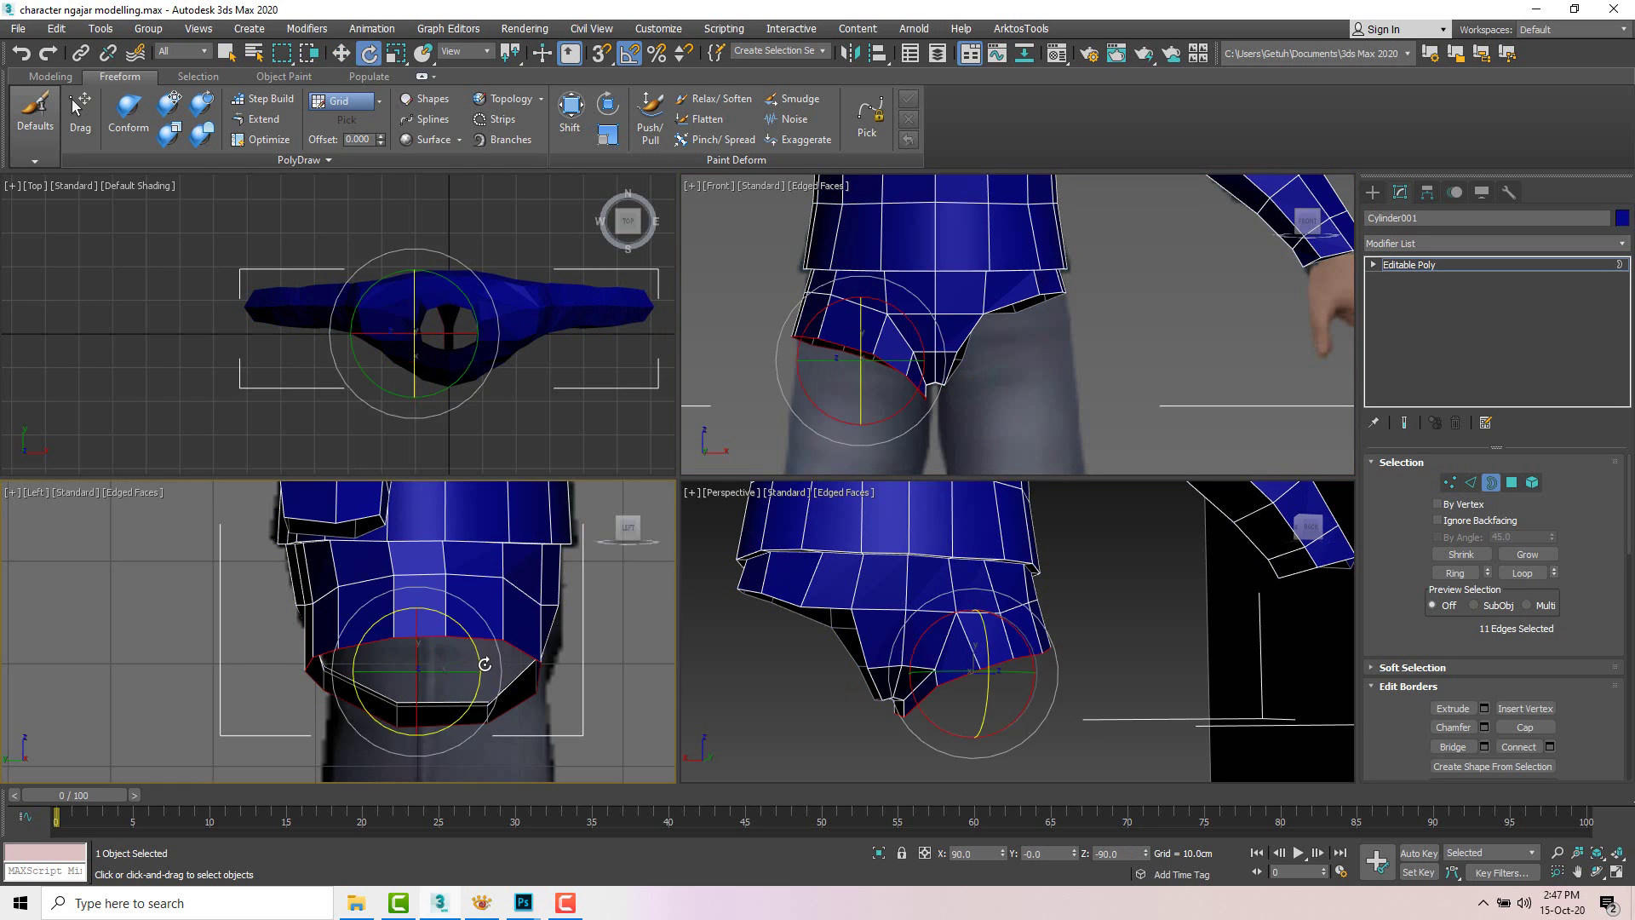
key("r")
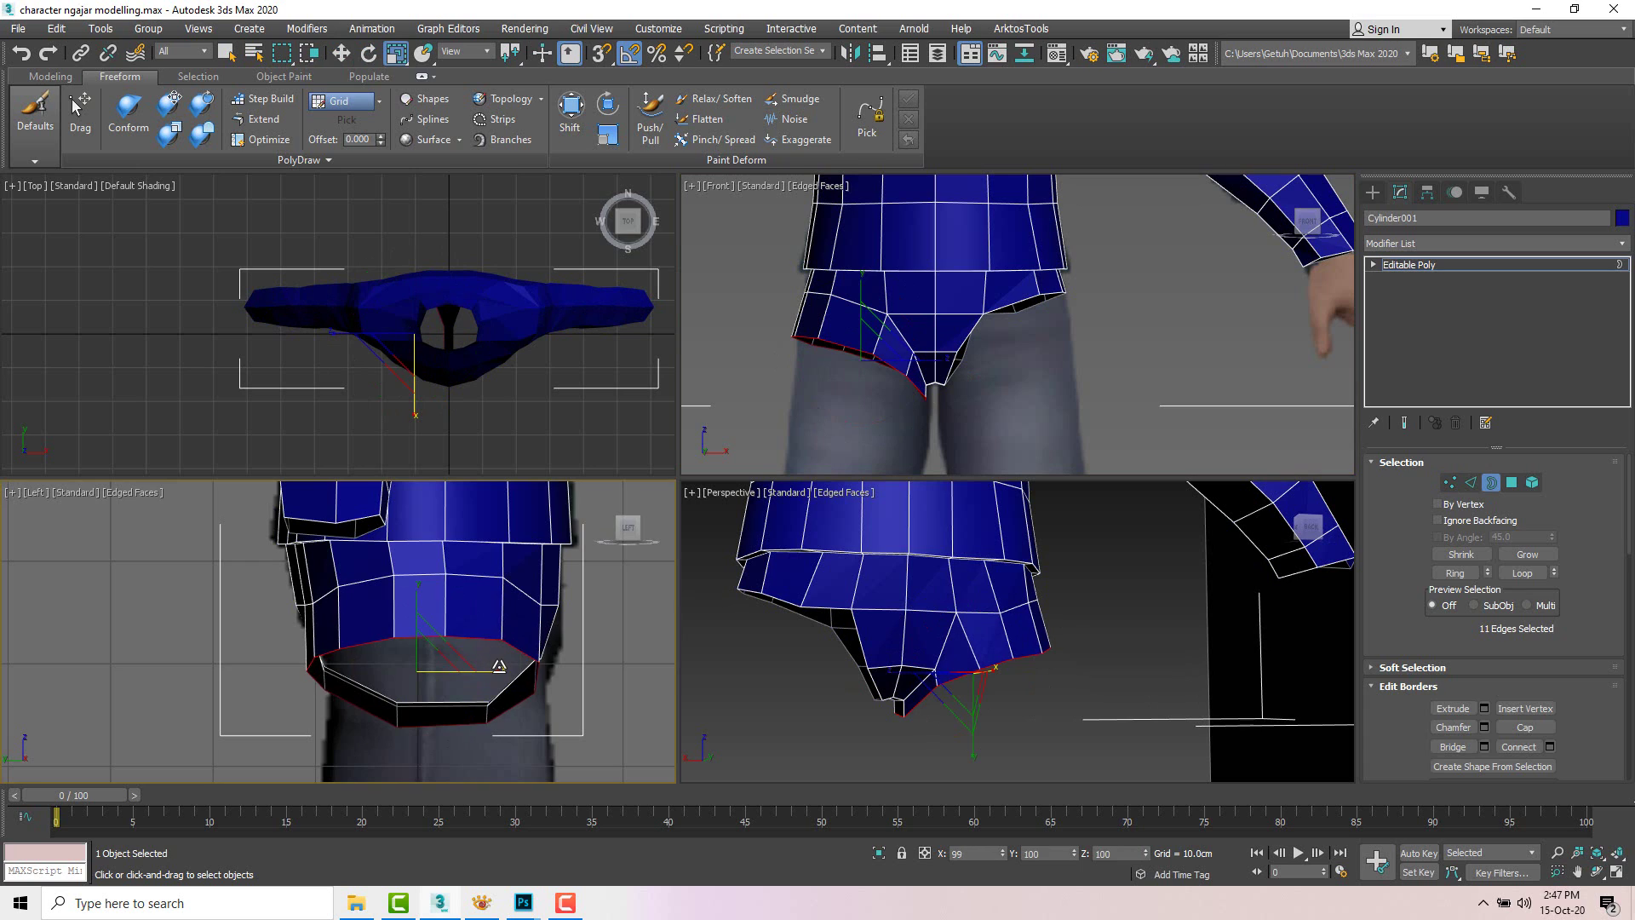
scroll(517, 637, "down", 4)
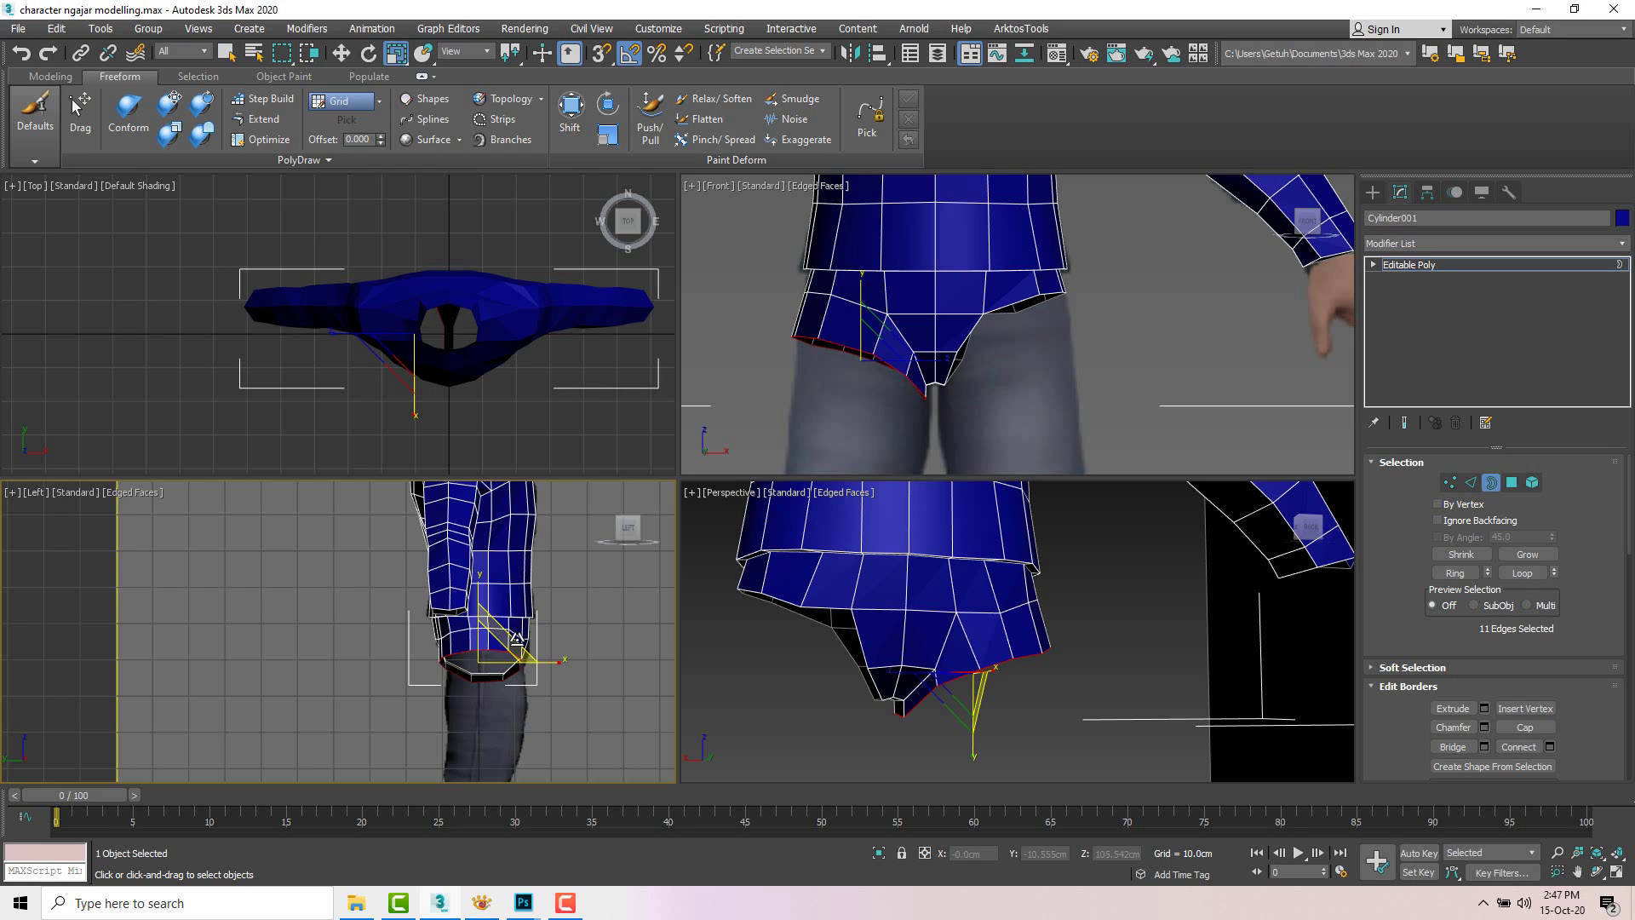
scroll(852, 359, "down", 2)
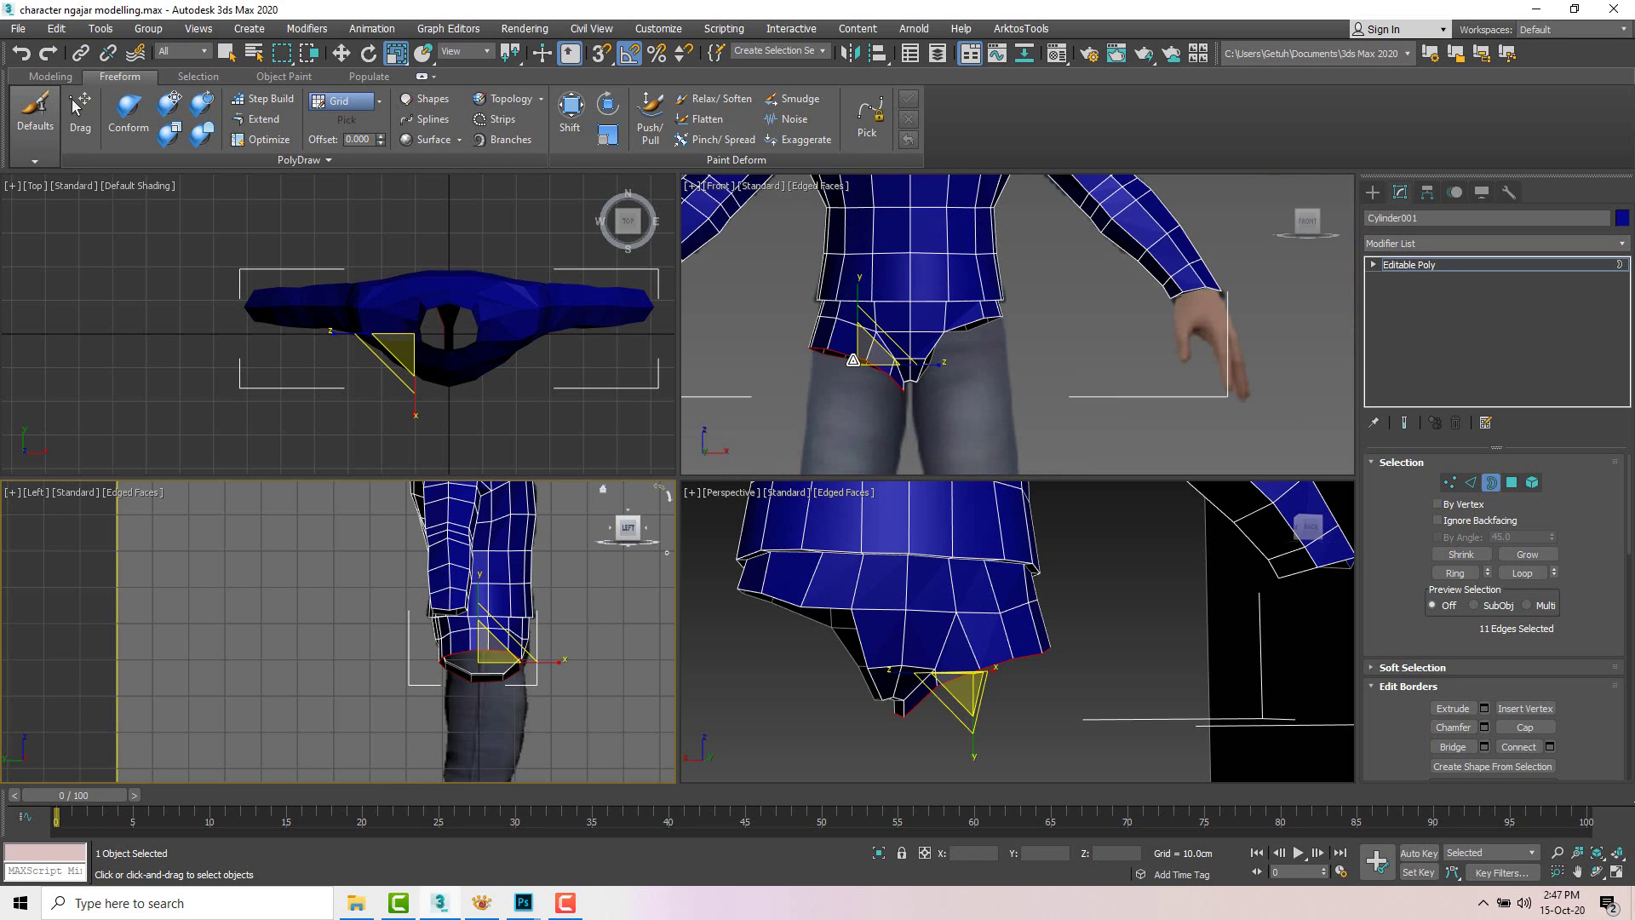
right_click(894, 354)
key("w")
left_click_drag(888, 339, 914, 391, "shift")
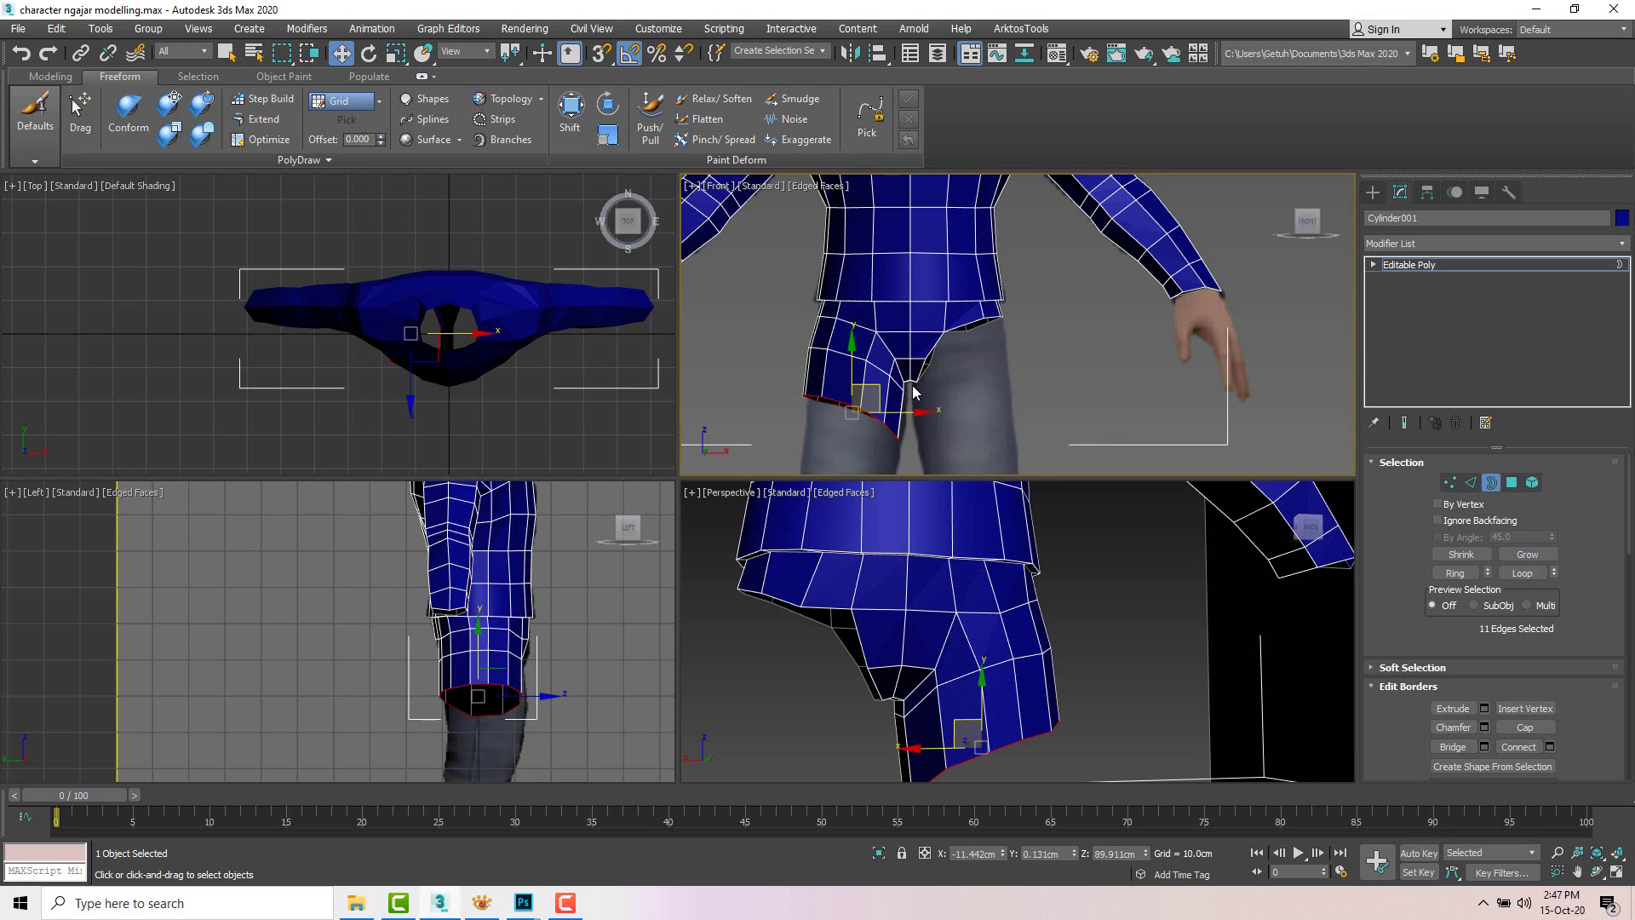
Step: Adjust the outer and inner vertices of the second thigh ring to fit the trouser outline in the front view
scroll(914, 387, "up", 2)
middle_click_drag(895, 392, 911, 366)
scroll(911, 368, "down", 1)
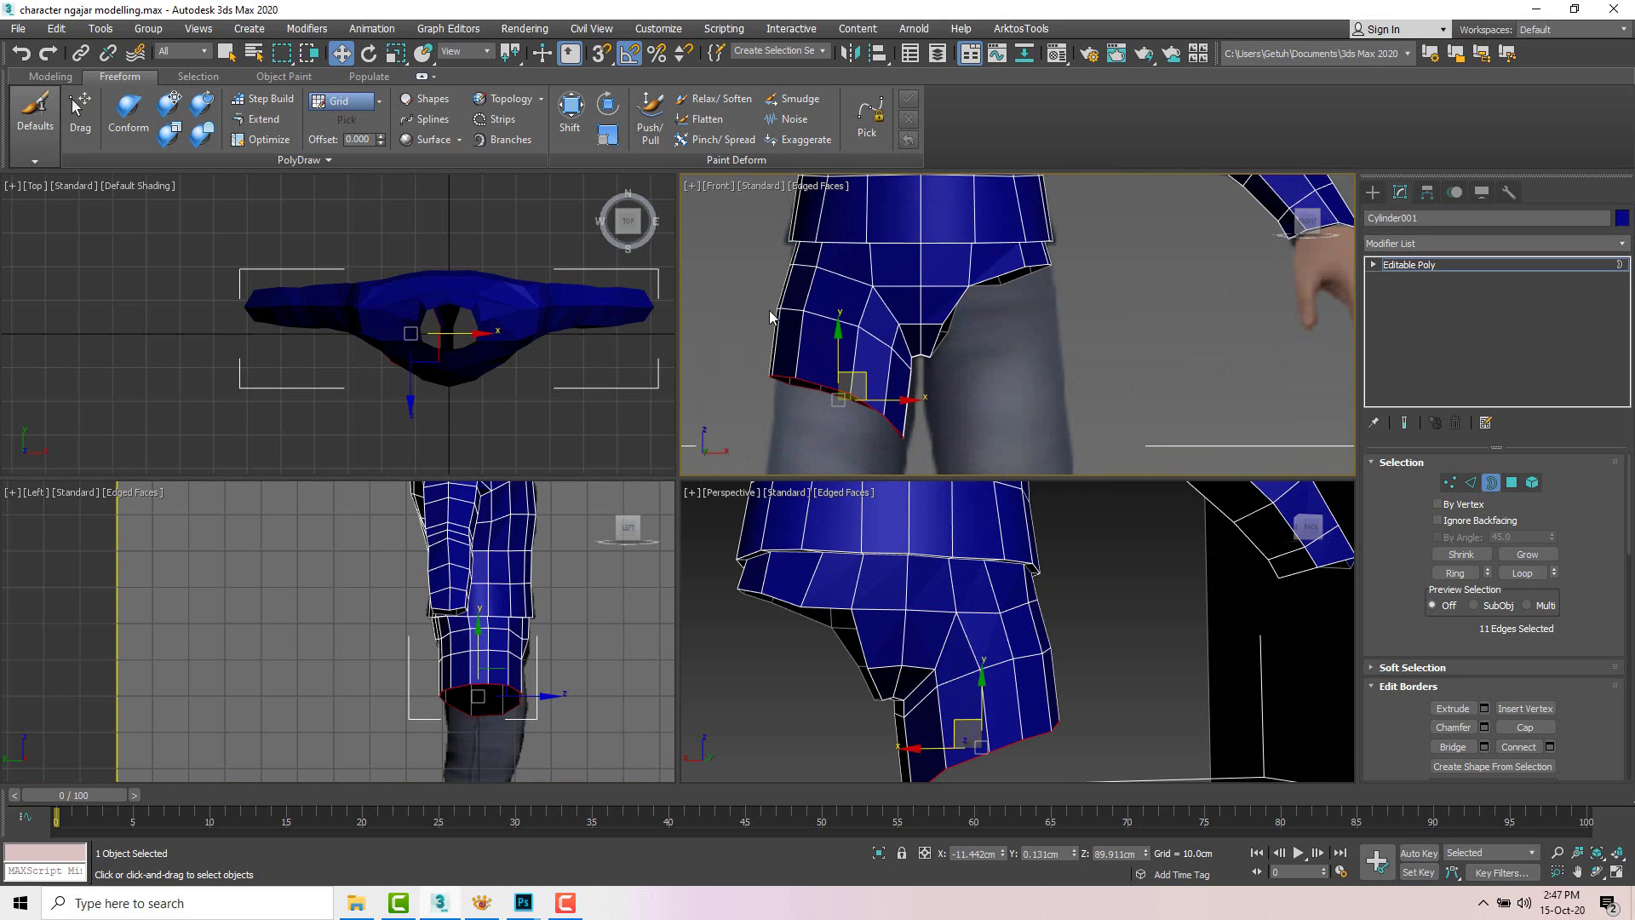
key("1")
left_click_drag(816, 332, 803, 410)
left_click_drag(872, 454, 874, 389)
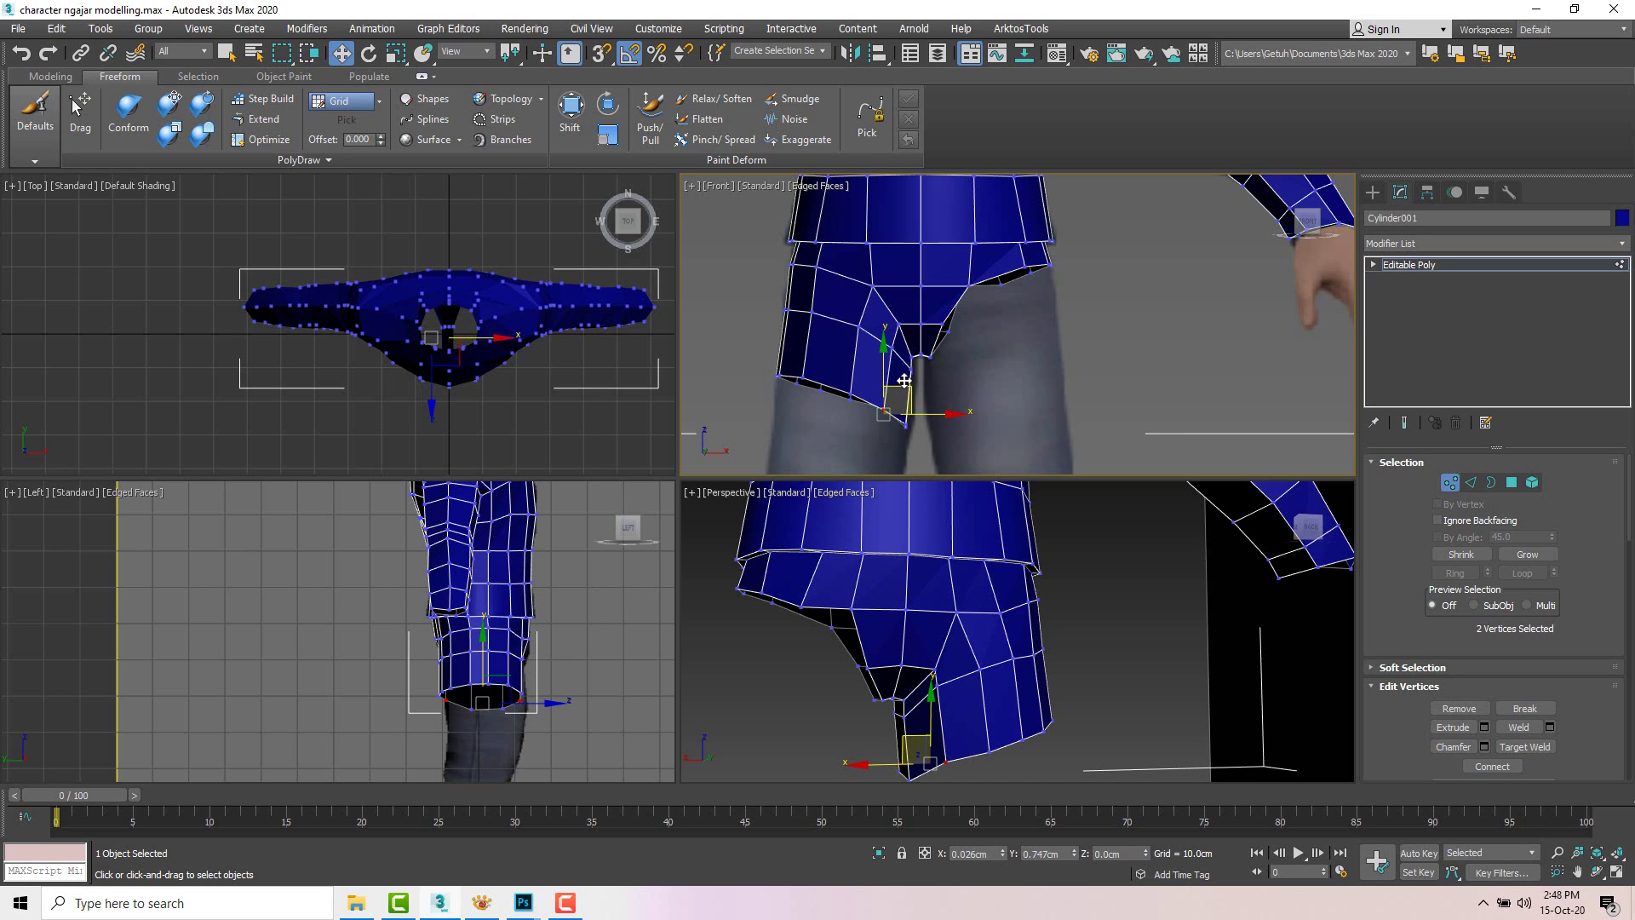
Step: Scale the right leg's open border vertically to flatten it into a straighter edge
middle_click_drag(523, 669, 521, 610)
key("3")
left_click(867, 417)
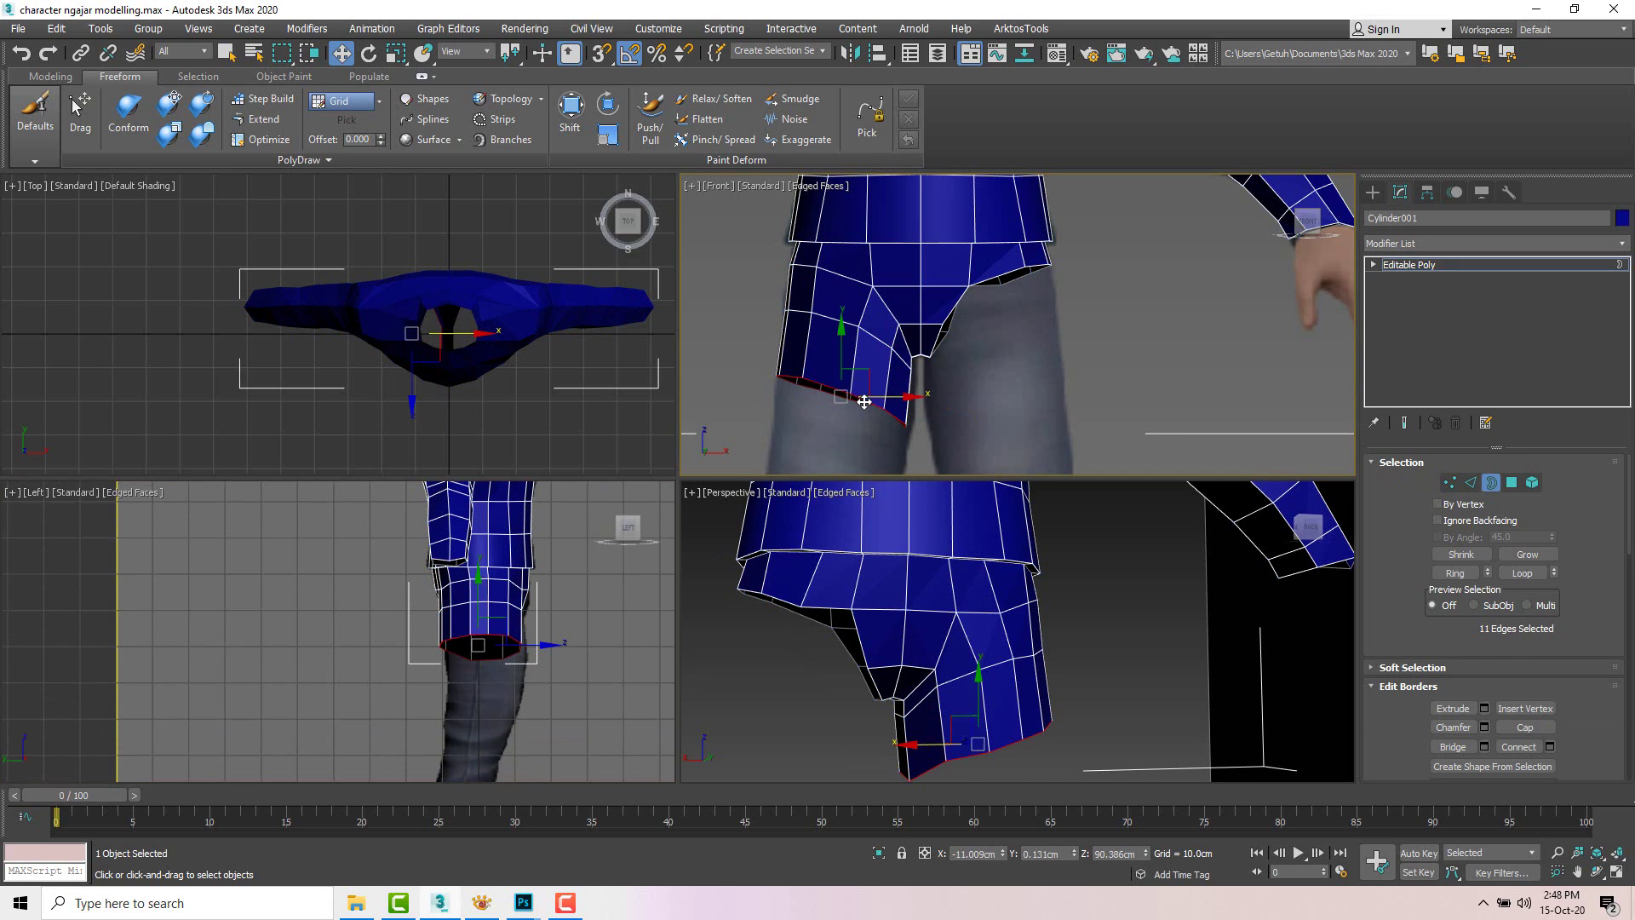
key("r")
key("w")
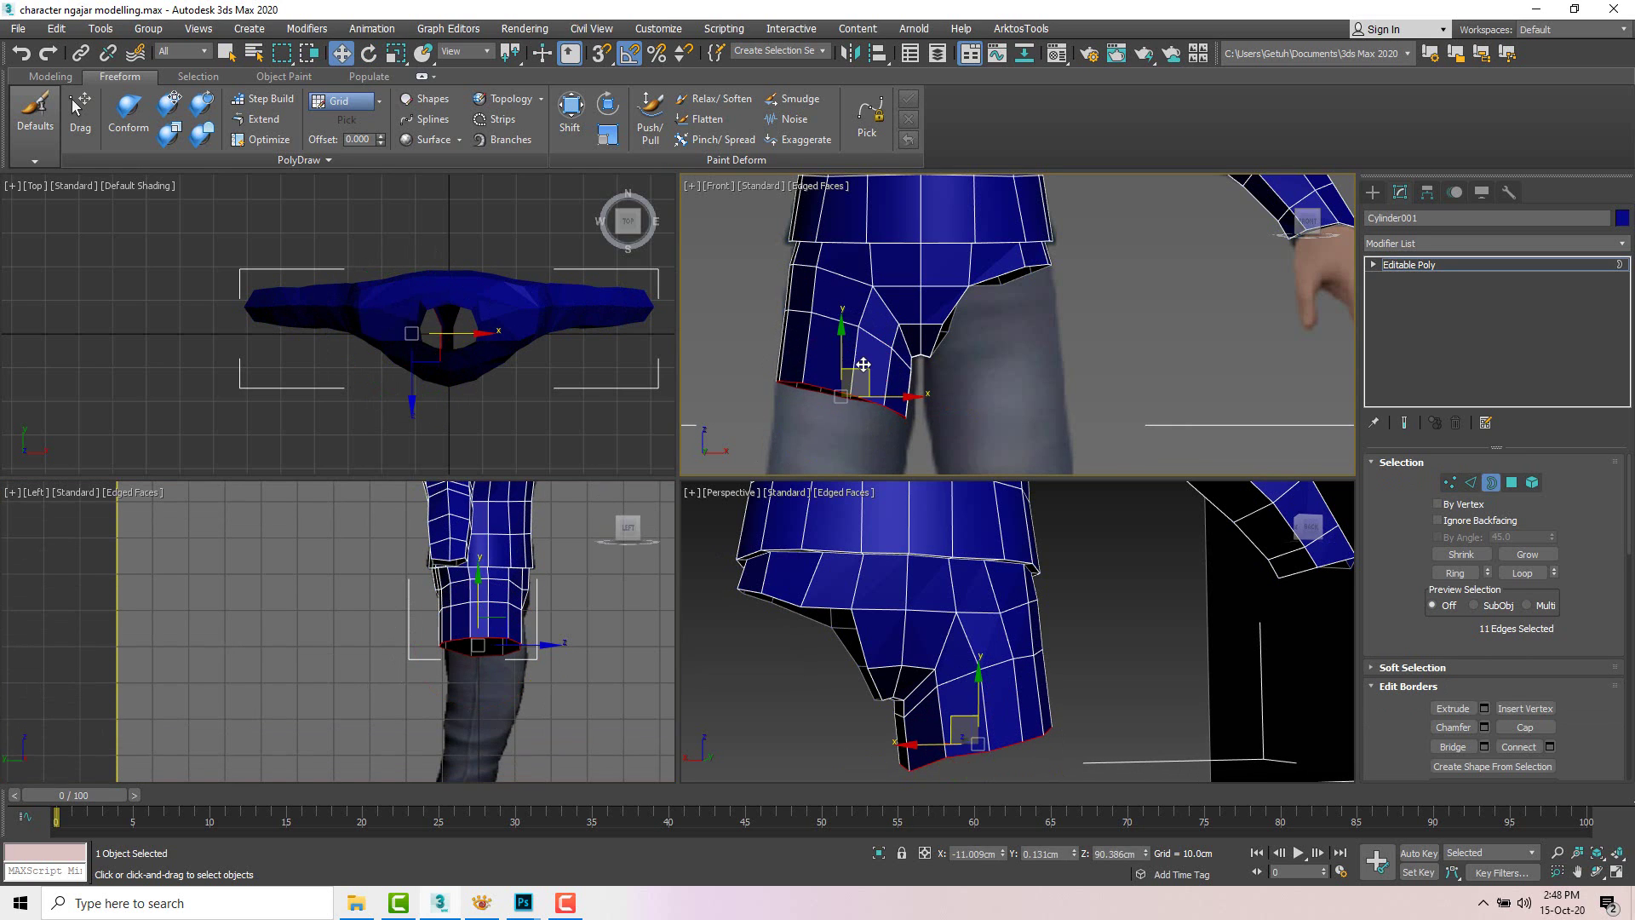
Step: Extrude the right leg's border down the thigh to just above the knee of the reference
scroll(865, 366, "down", 2)
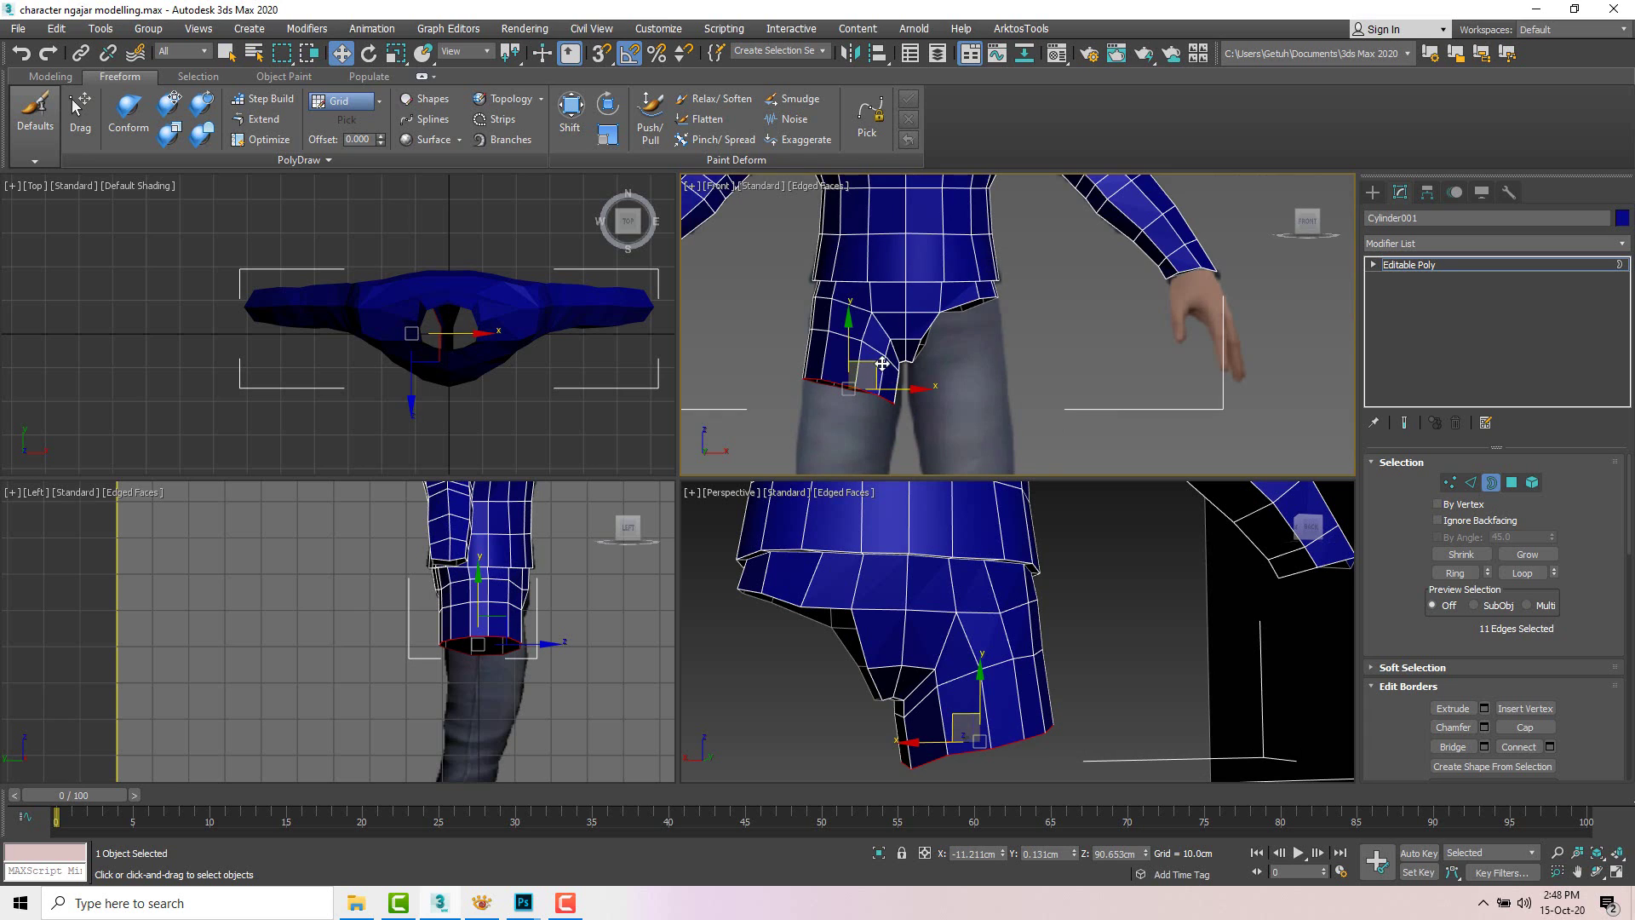
scroll(881, 364, "down", 1)
left_click_drag(912, 284, 840, 416, "shift")
middle_click_drag(568, 625, 567, 579)
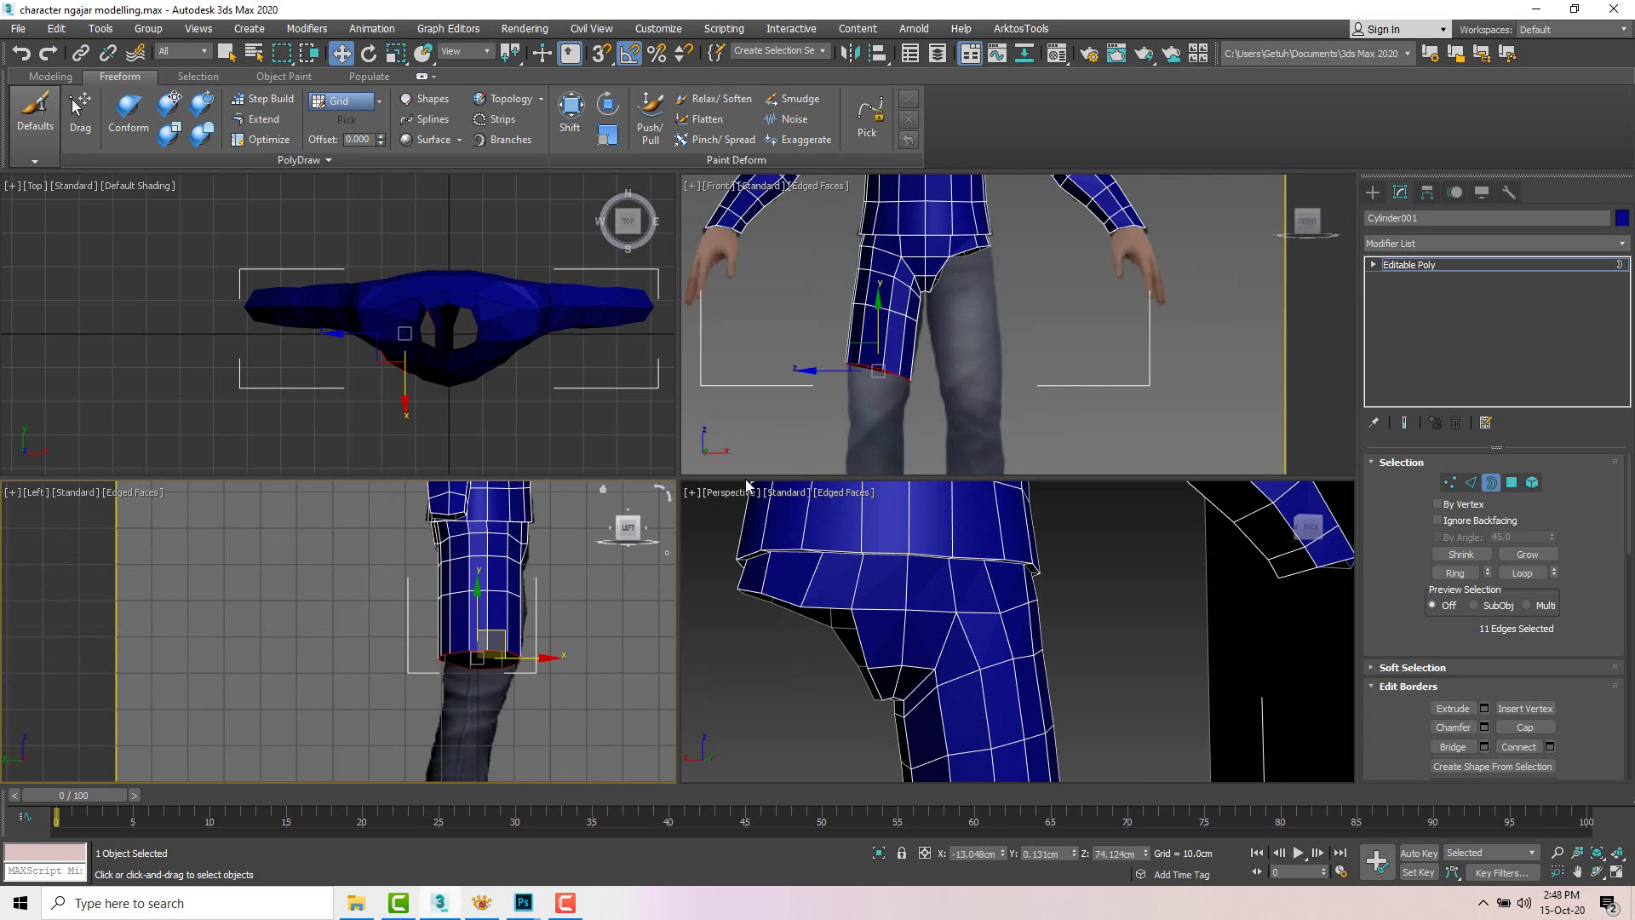
Step: Rotate the leg's lower border in the front view to reduce its slant above the knee
middle_click_drag(861, 356, 861, 340)
scroll(859, 339, "up", 3)
key("e")
key("ctrl+z")
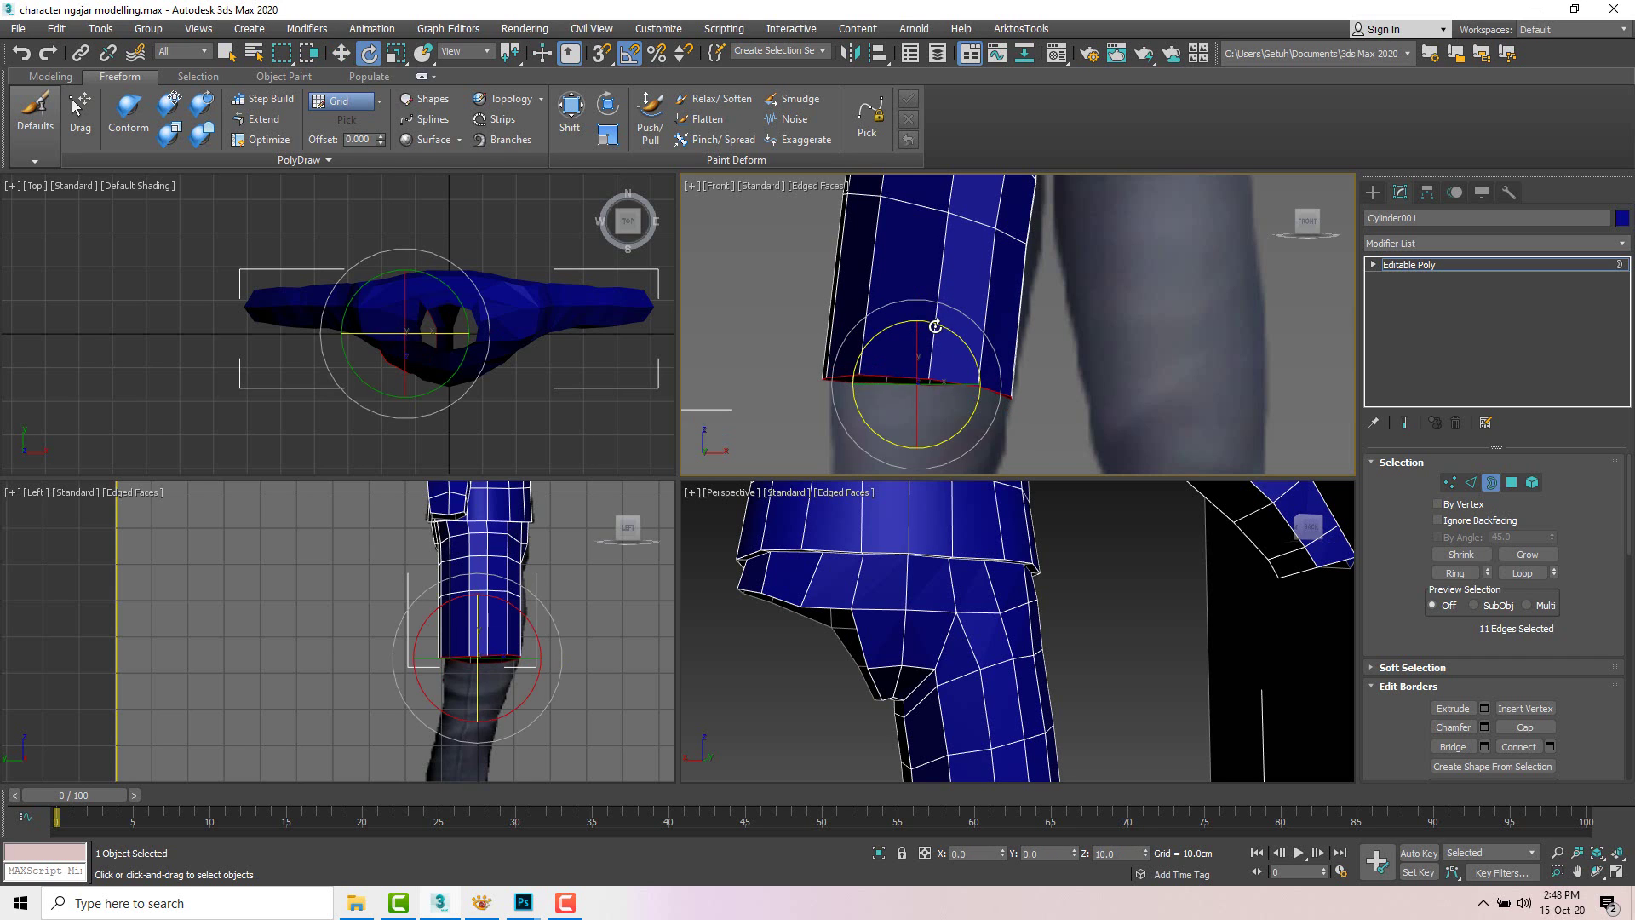
scroll(954, 332, "down", 3)
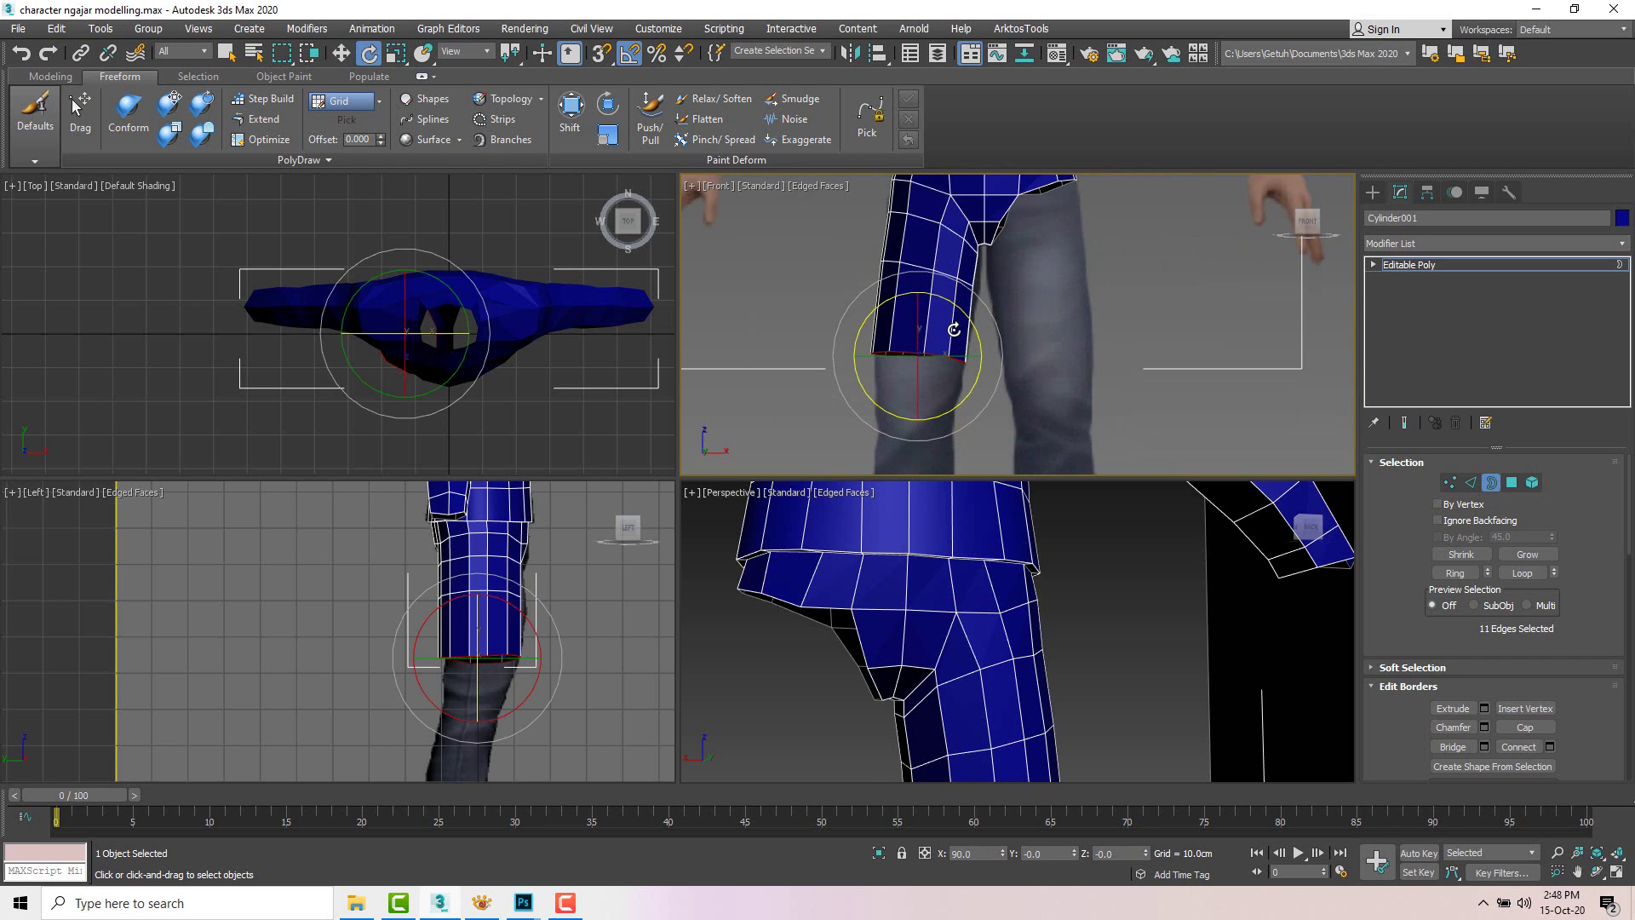
Step: Turn on see-through display and scale the leg's lower border vertically to flatten it in the front view
key("alt+x")
scroll(950, 341, "up", 4)
key("r")
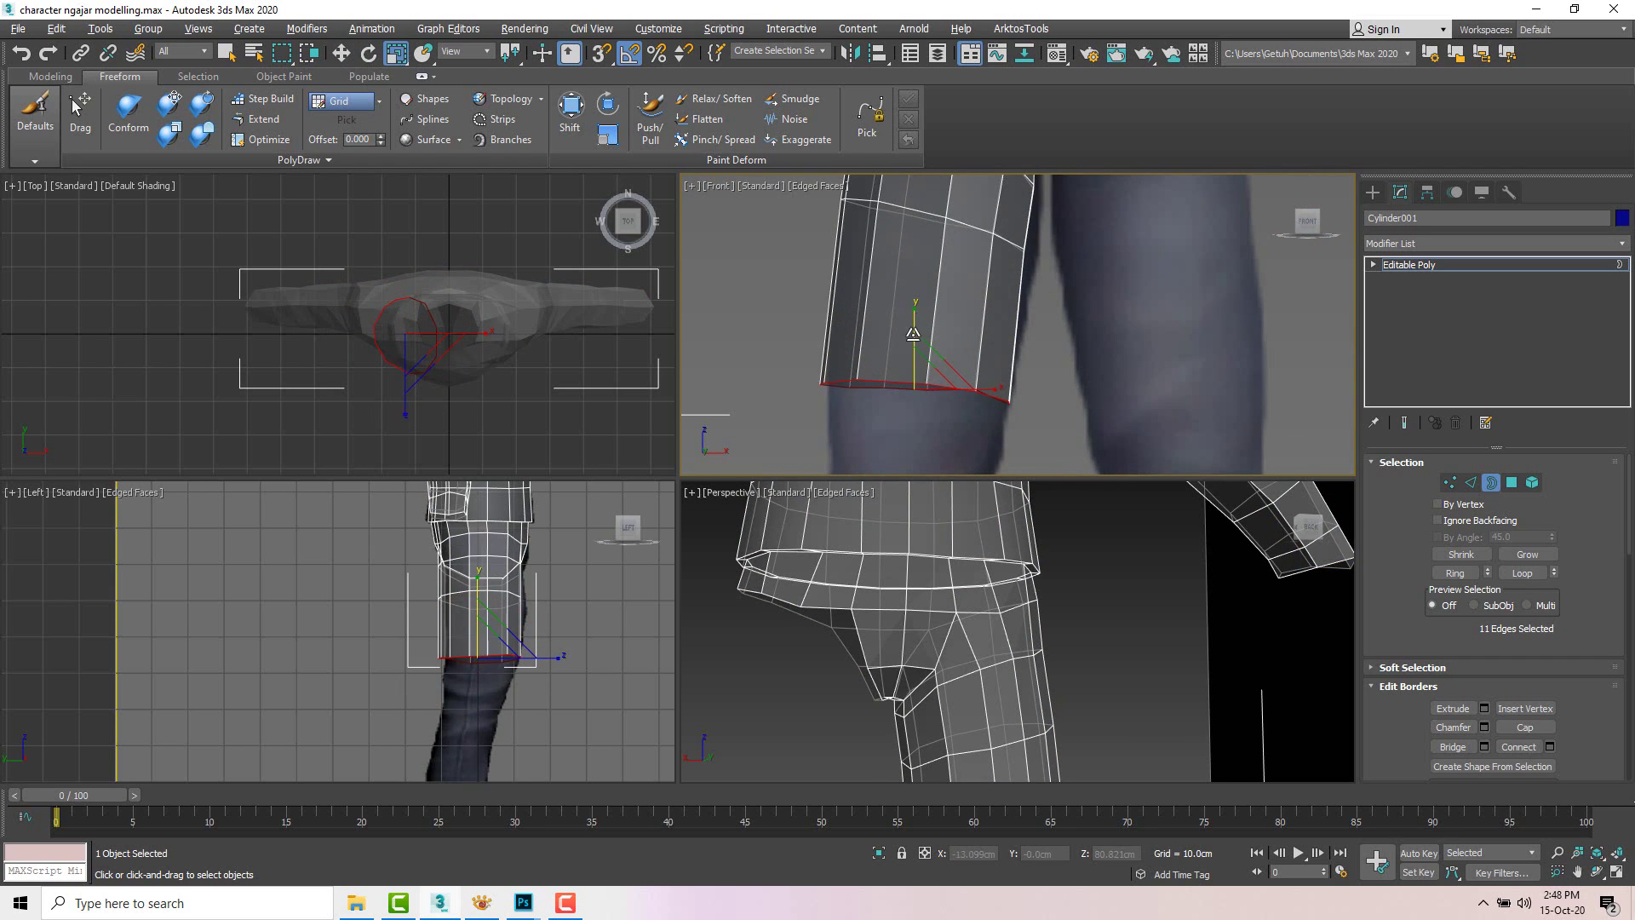
key("e")
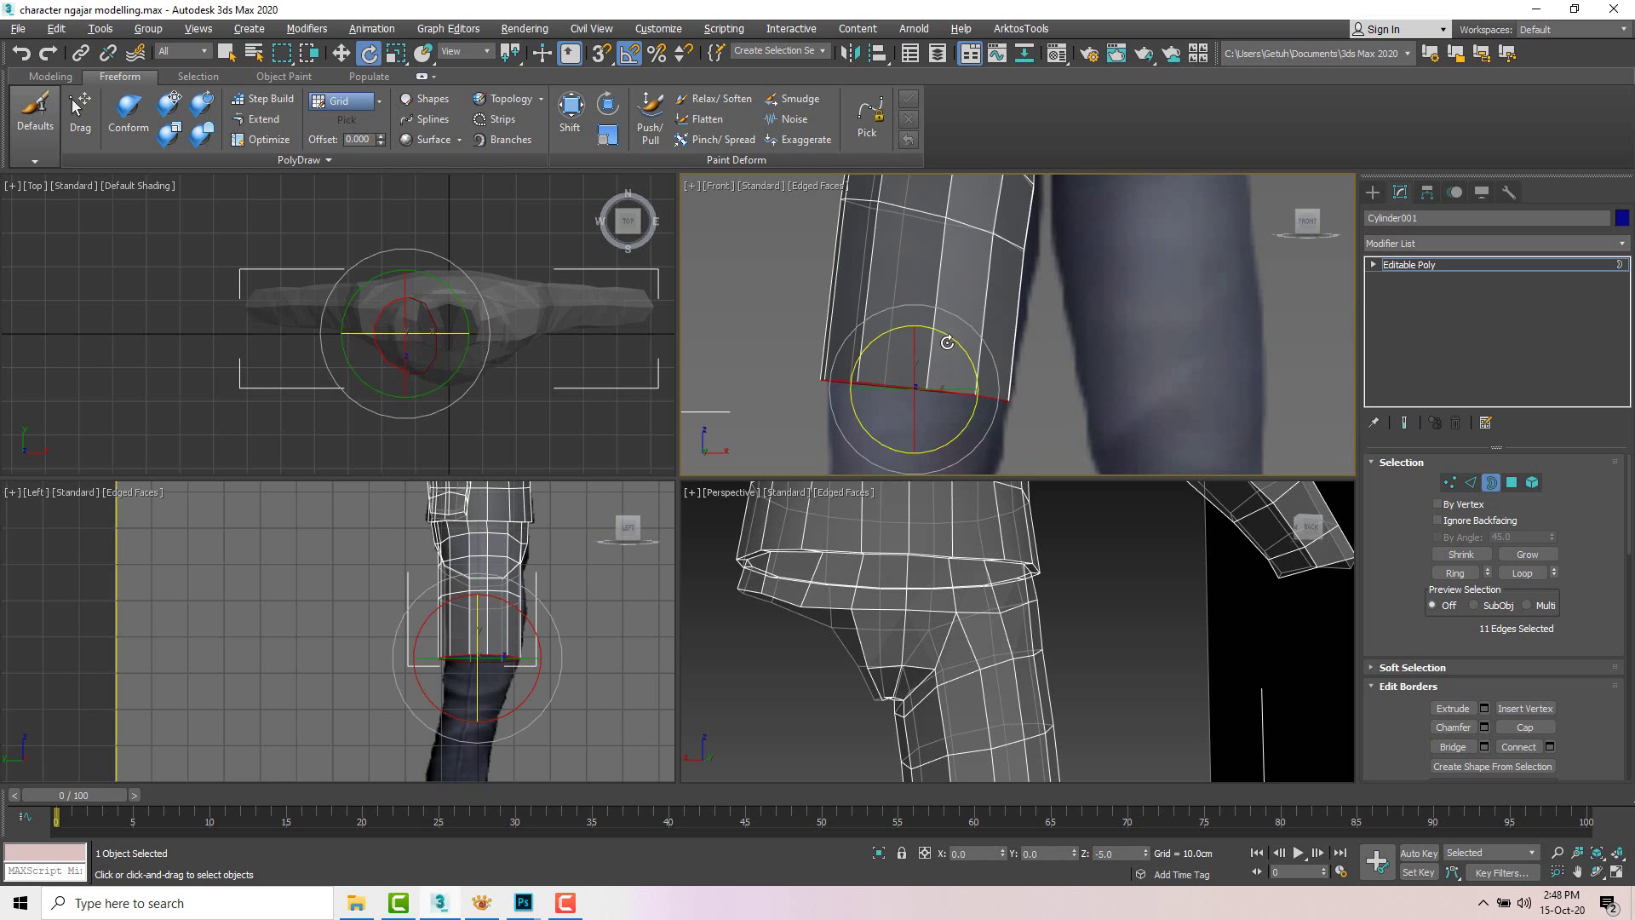
key("ctrl+z")
scroll(954, 328, "down", 4)
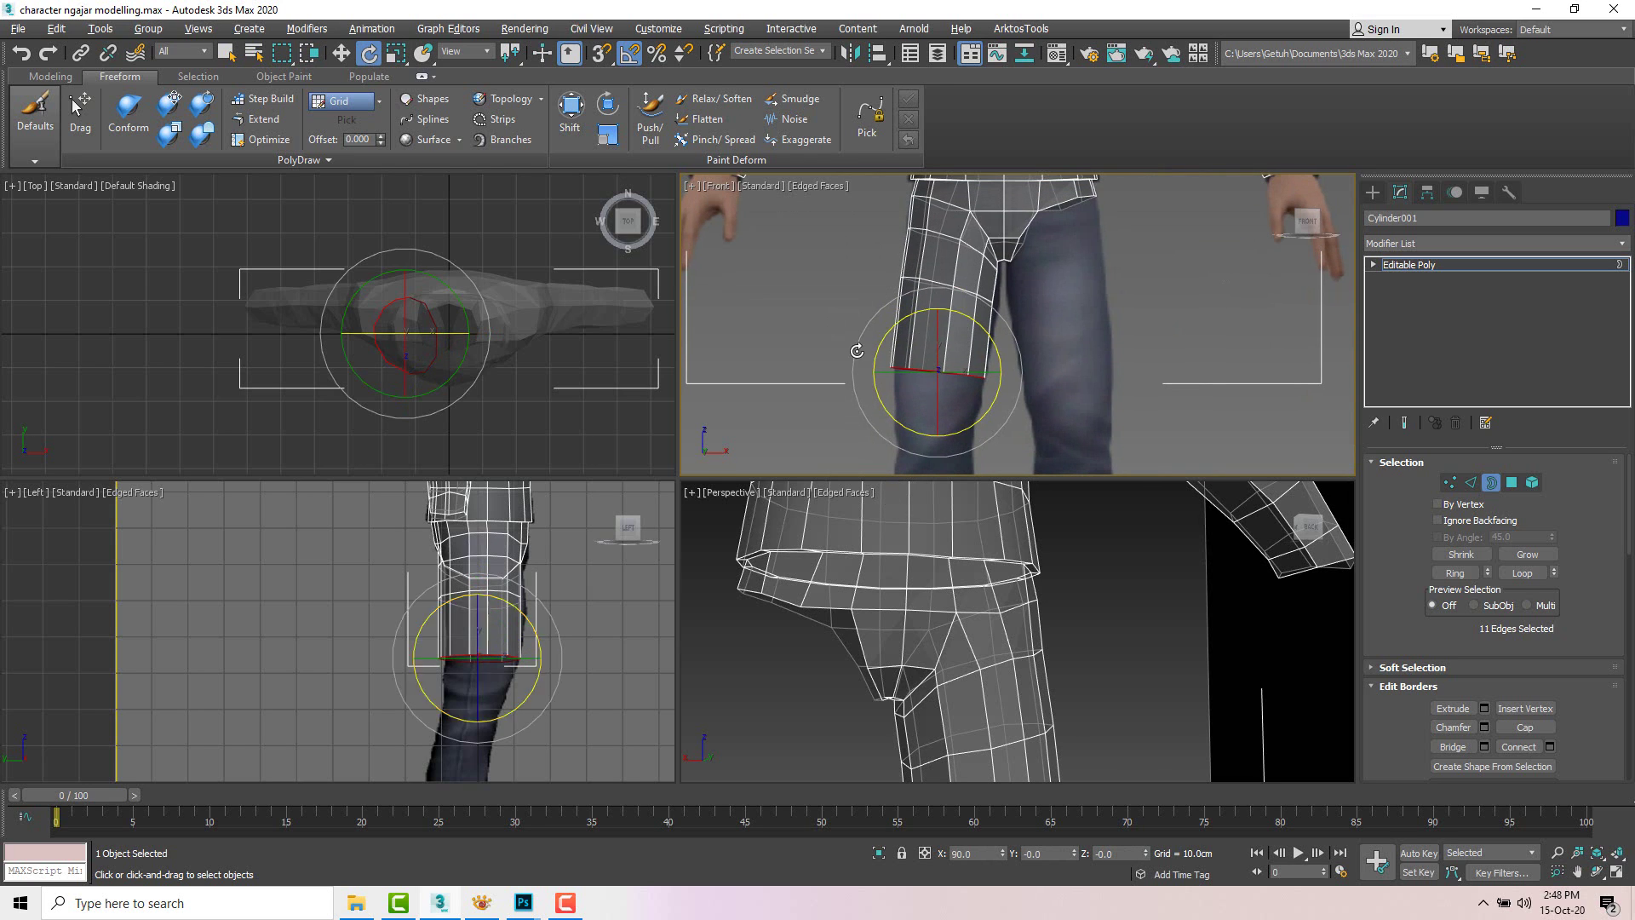
Step: Scale the right leg's lower border narrower in the side view to match the reference's thickness above the knee
scroll(511, 621, "up", 2)
key("alt+w")
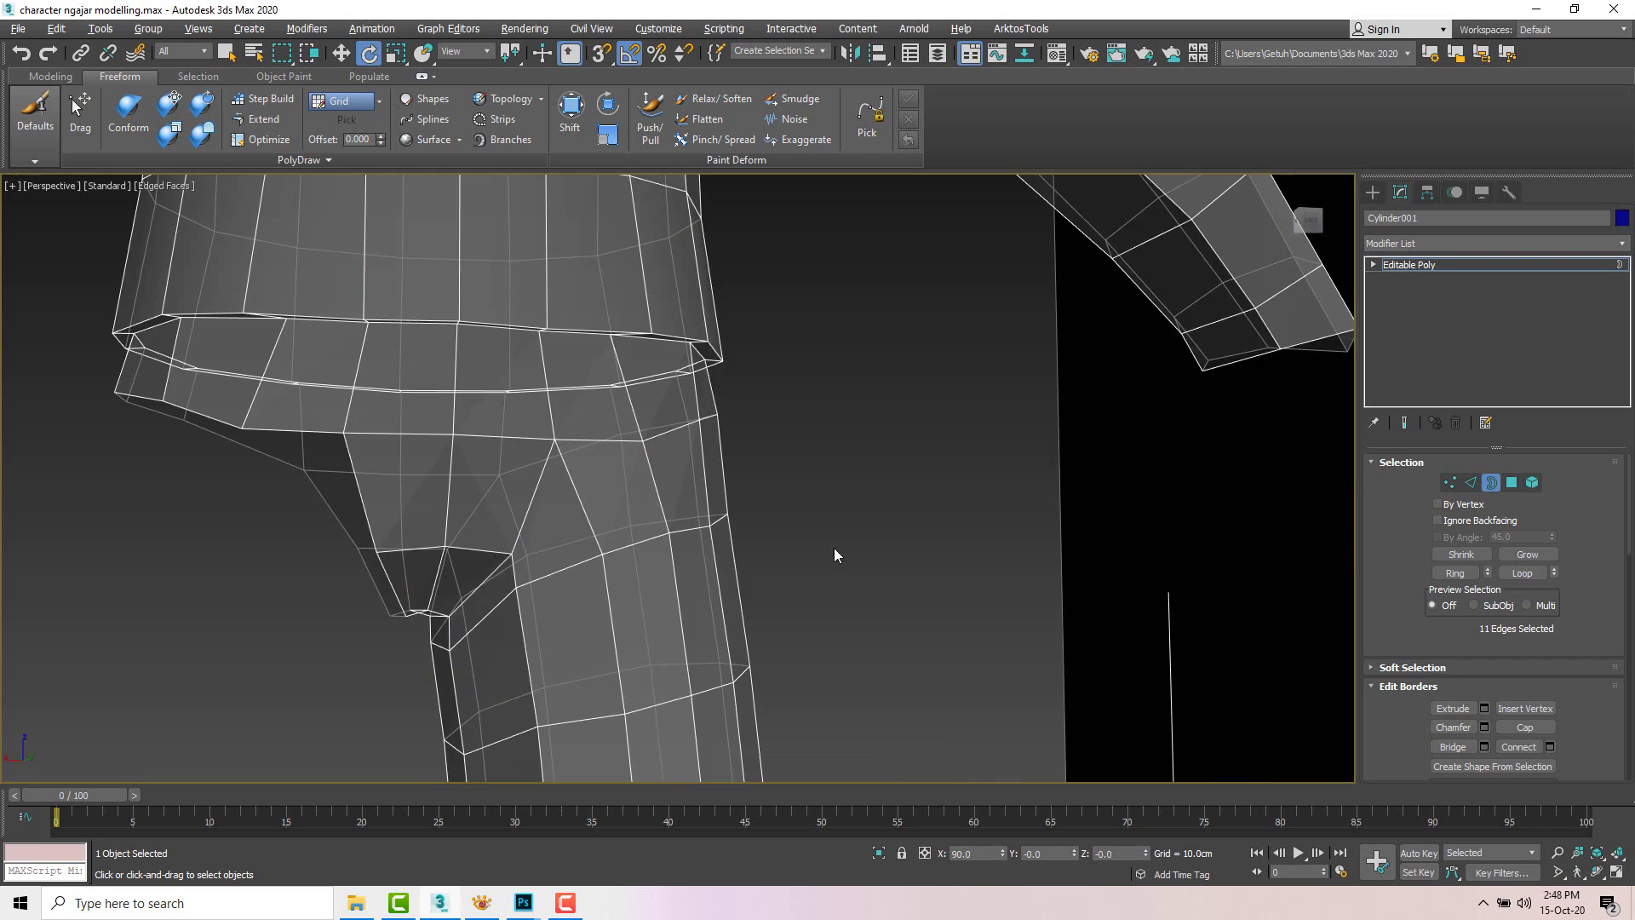
scroll(817, 536, "down", 4)
key("alt+w")
scroll(456, 601, "up", 1)
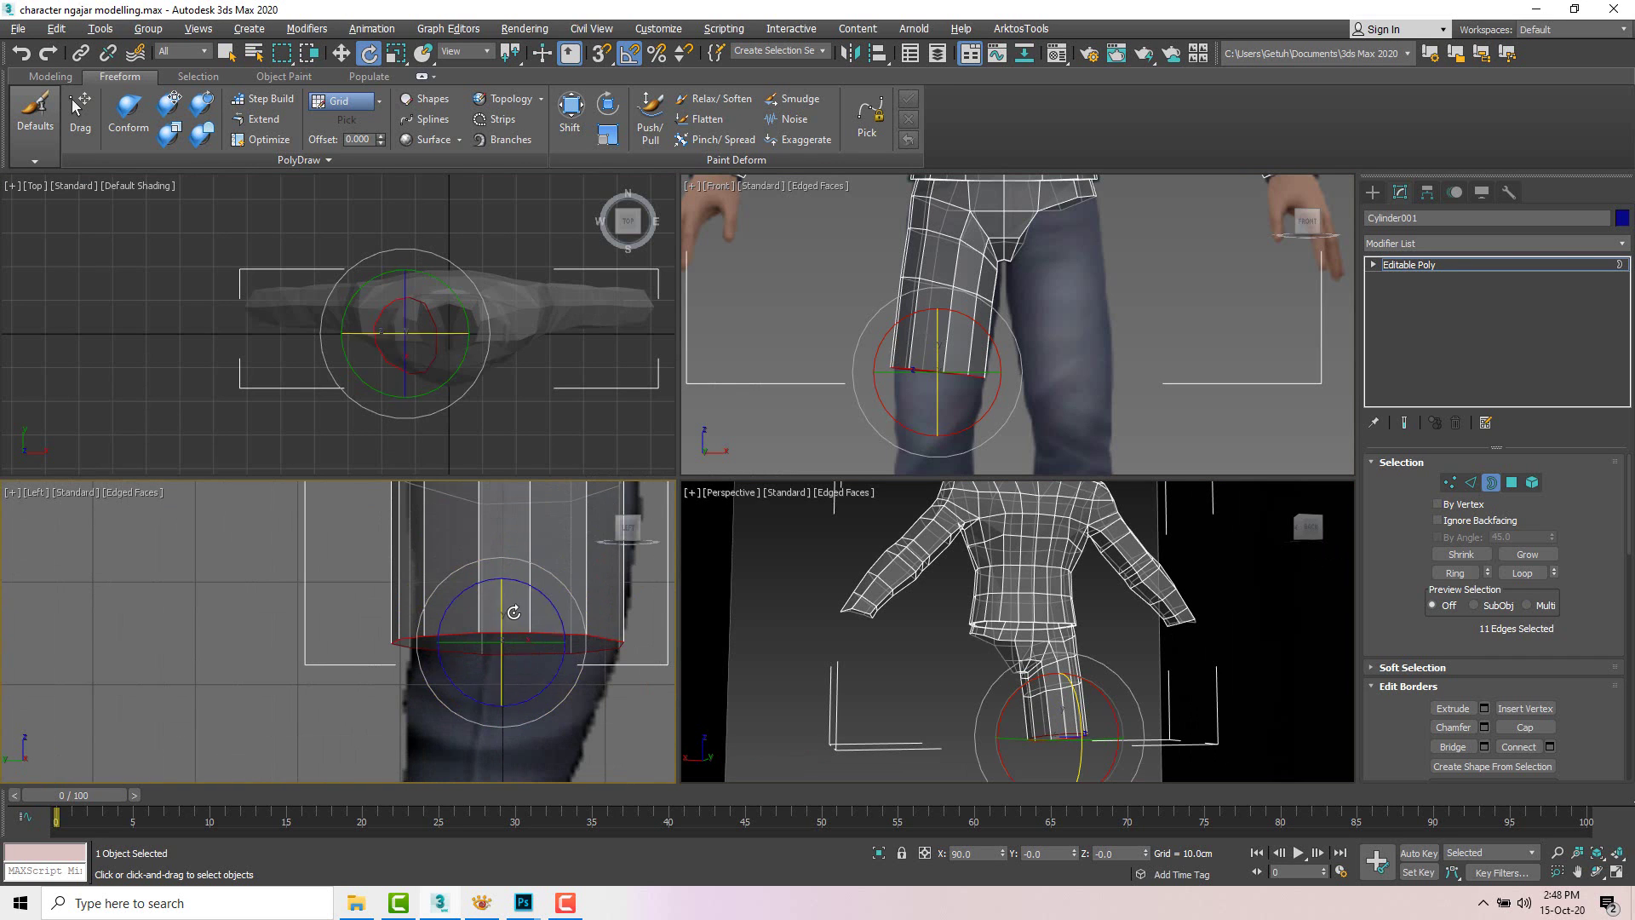
key("r")
scroll(571, 639, "up", 2)
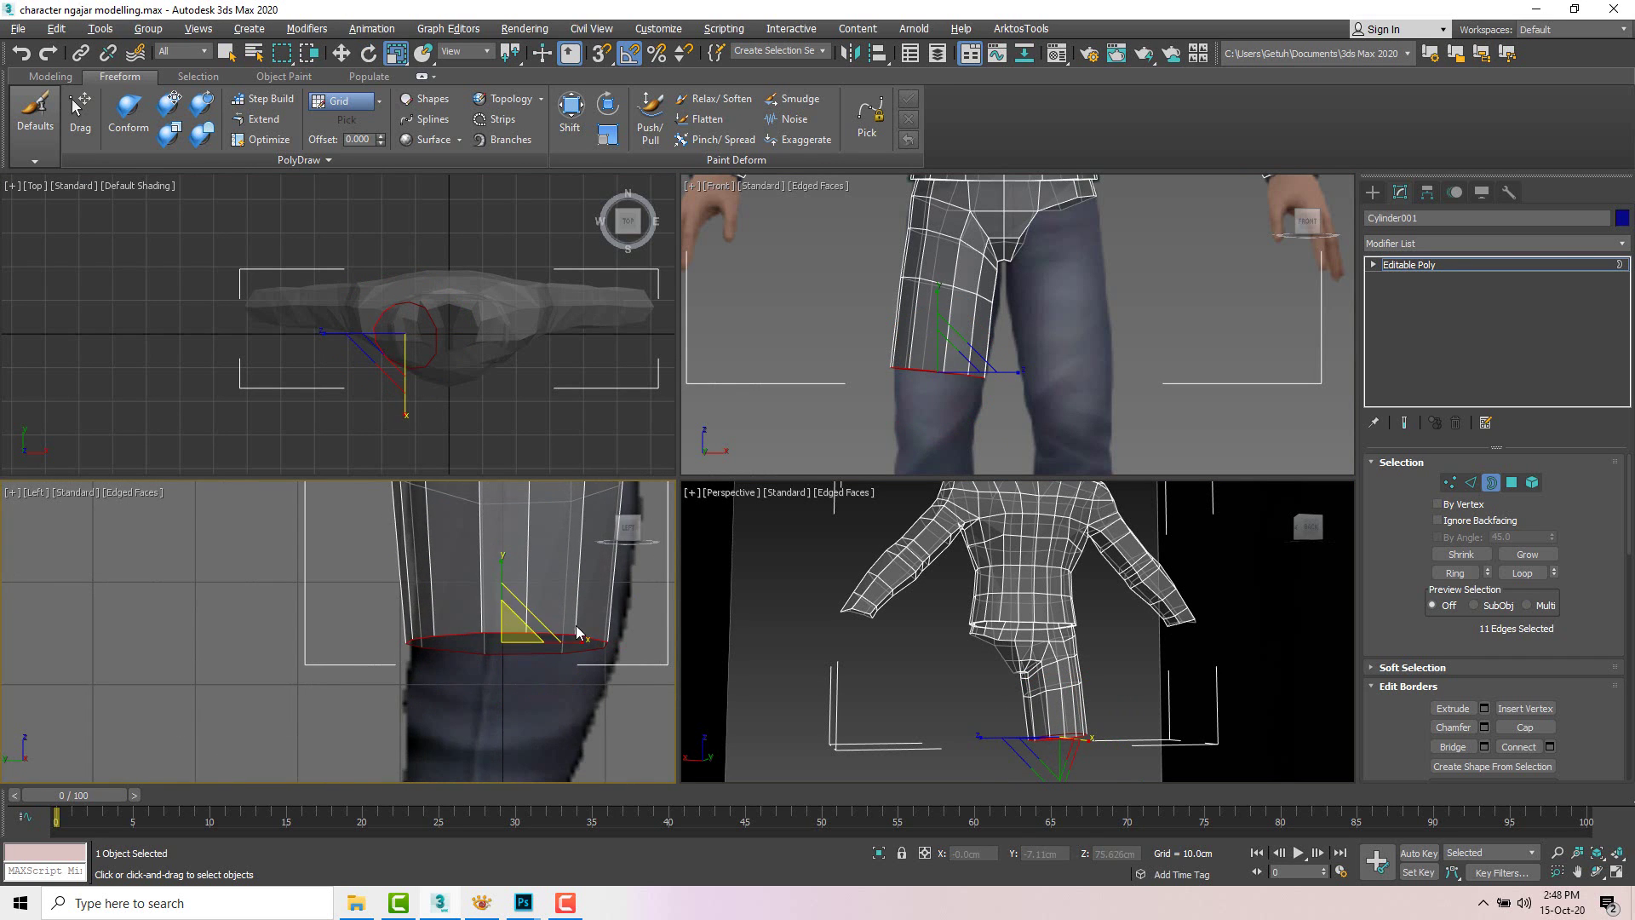
scroll(568, 647, "down", 2)
Step: Move the mid-thigh edge loop horizontally by about 0.96 cm in the side view to follow the reference
key("w")
key("2")
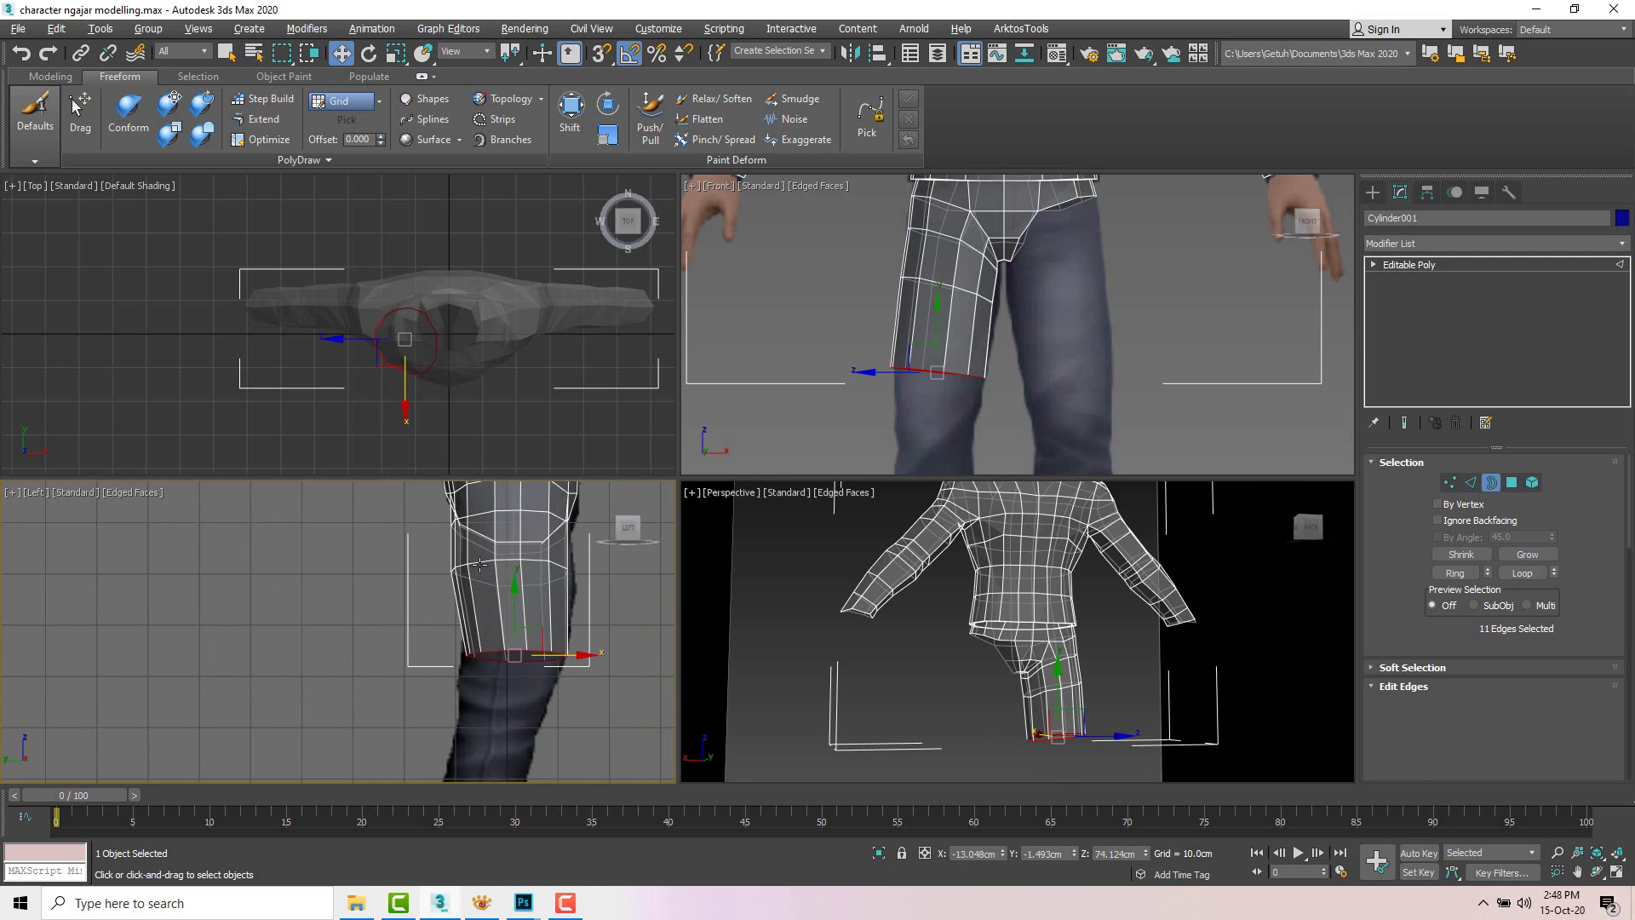
double_click(551, 569)
left_click_drag(551, 569, 552, 569)
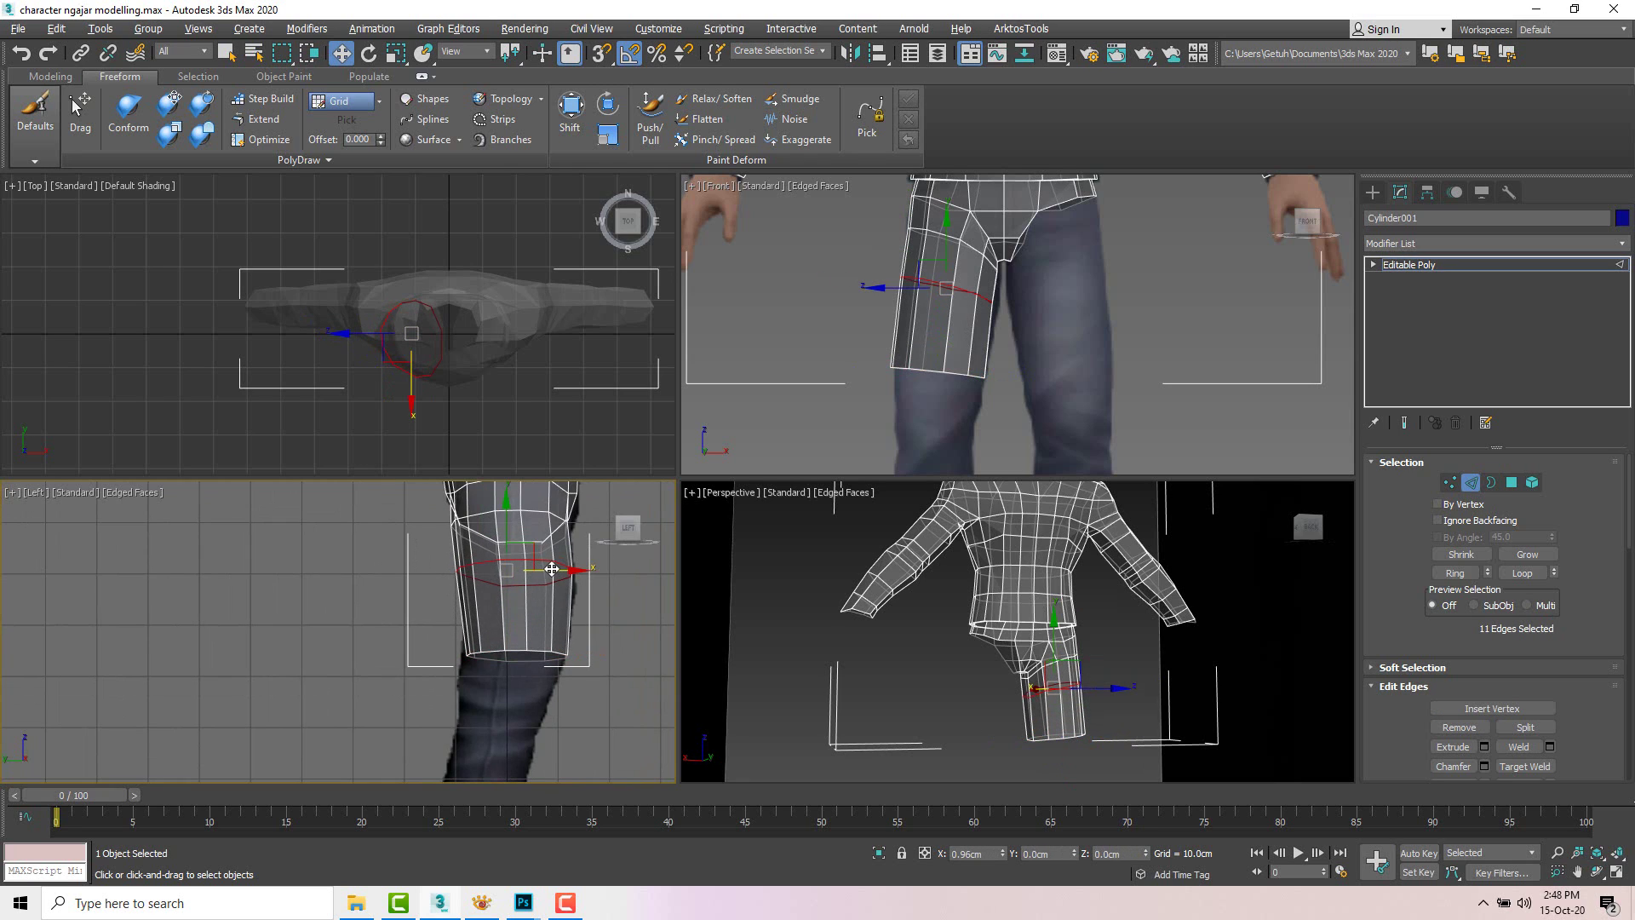
Step: Extrude the right leg's lower edge loop down toward the knee in the front view
double_click(940, 372)
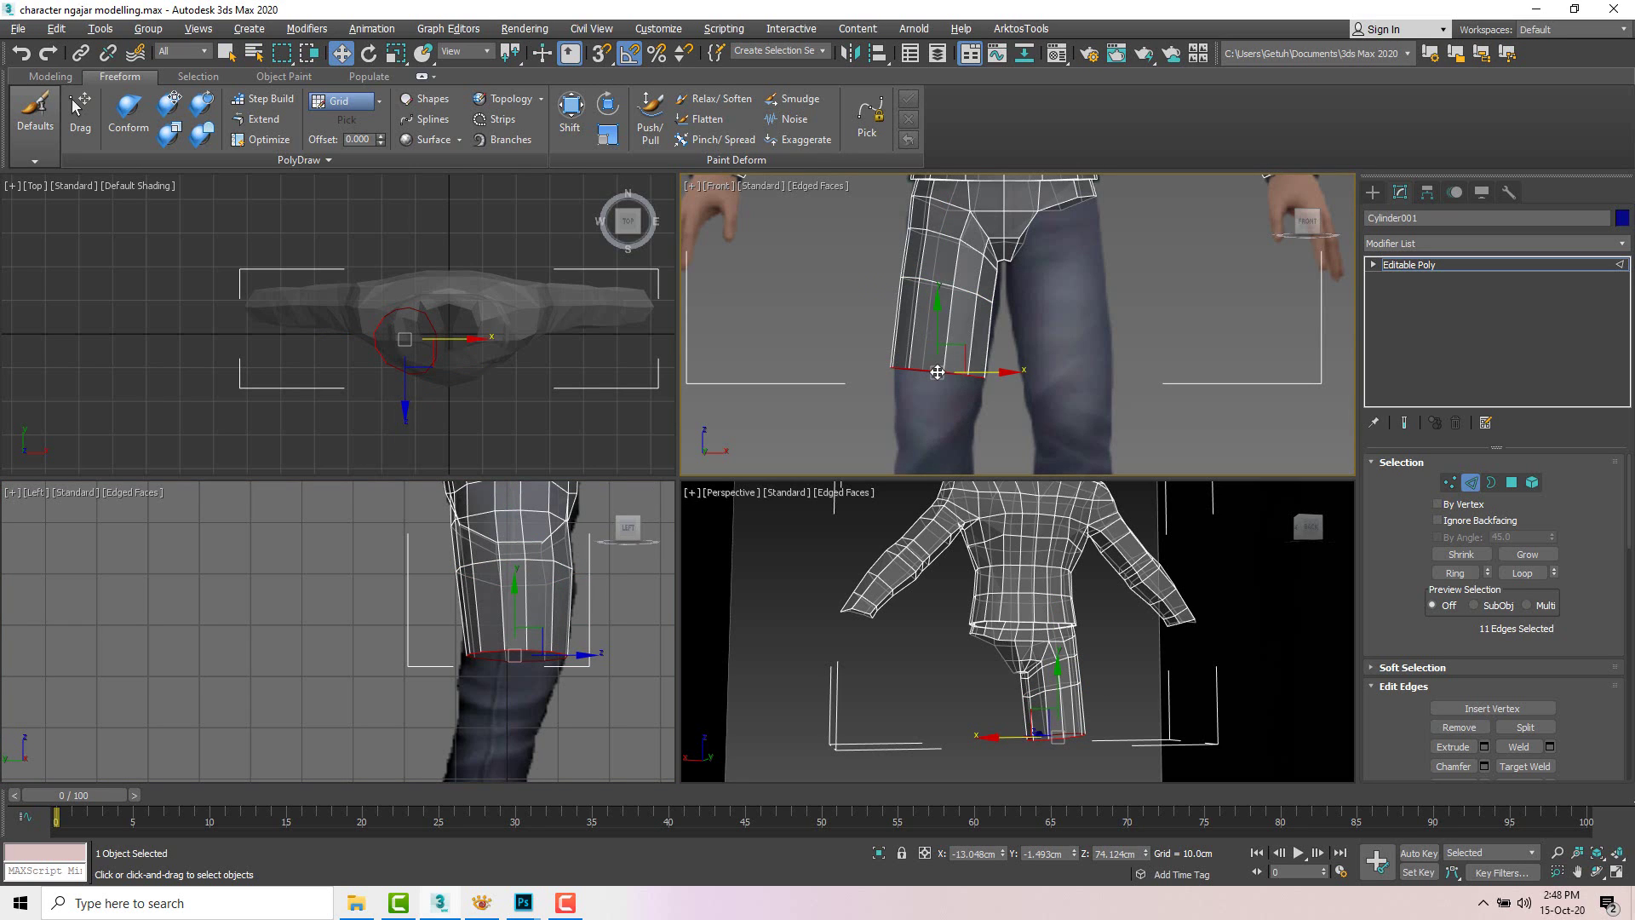
scroll(964, 378, "down", 3)
middle_click_drag(962, 378, 965, 354)
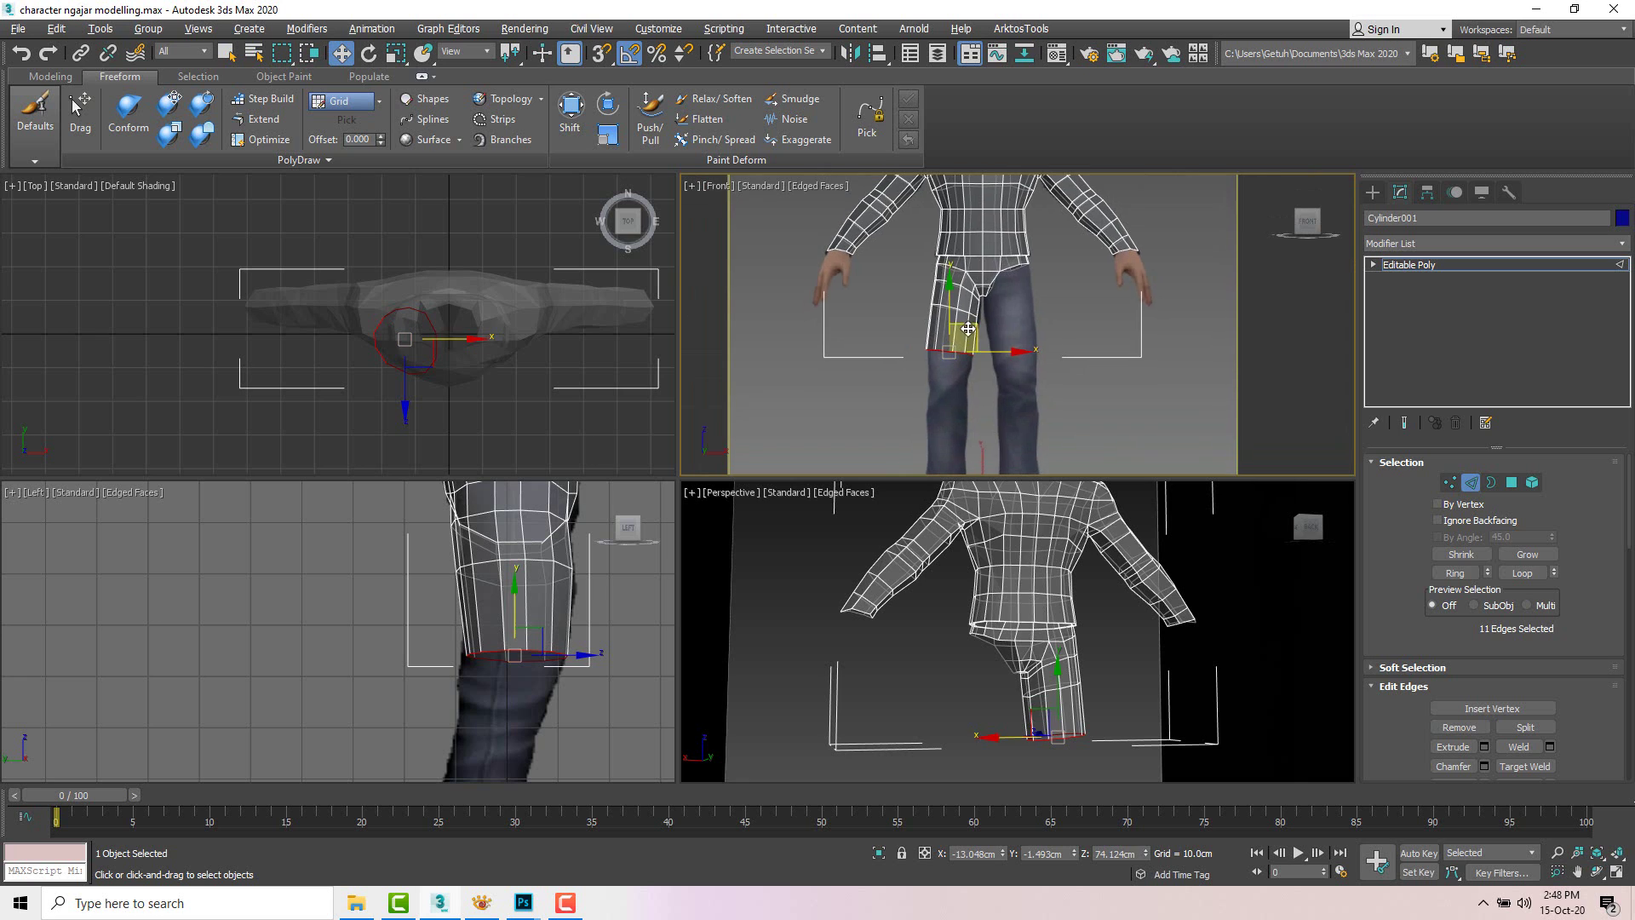
left_click_drag(971, 333, 941, 411)
scroll(958, 379, "up", 5)
Step: Scale the vertex ring above the knee to 96% in width and rotate the lowest ring 5 degrees in the front view
key("r")
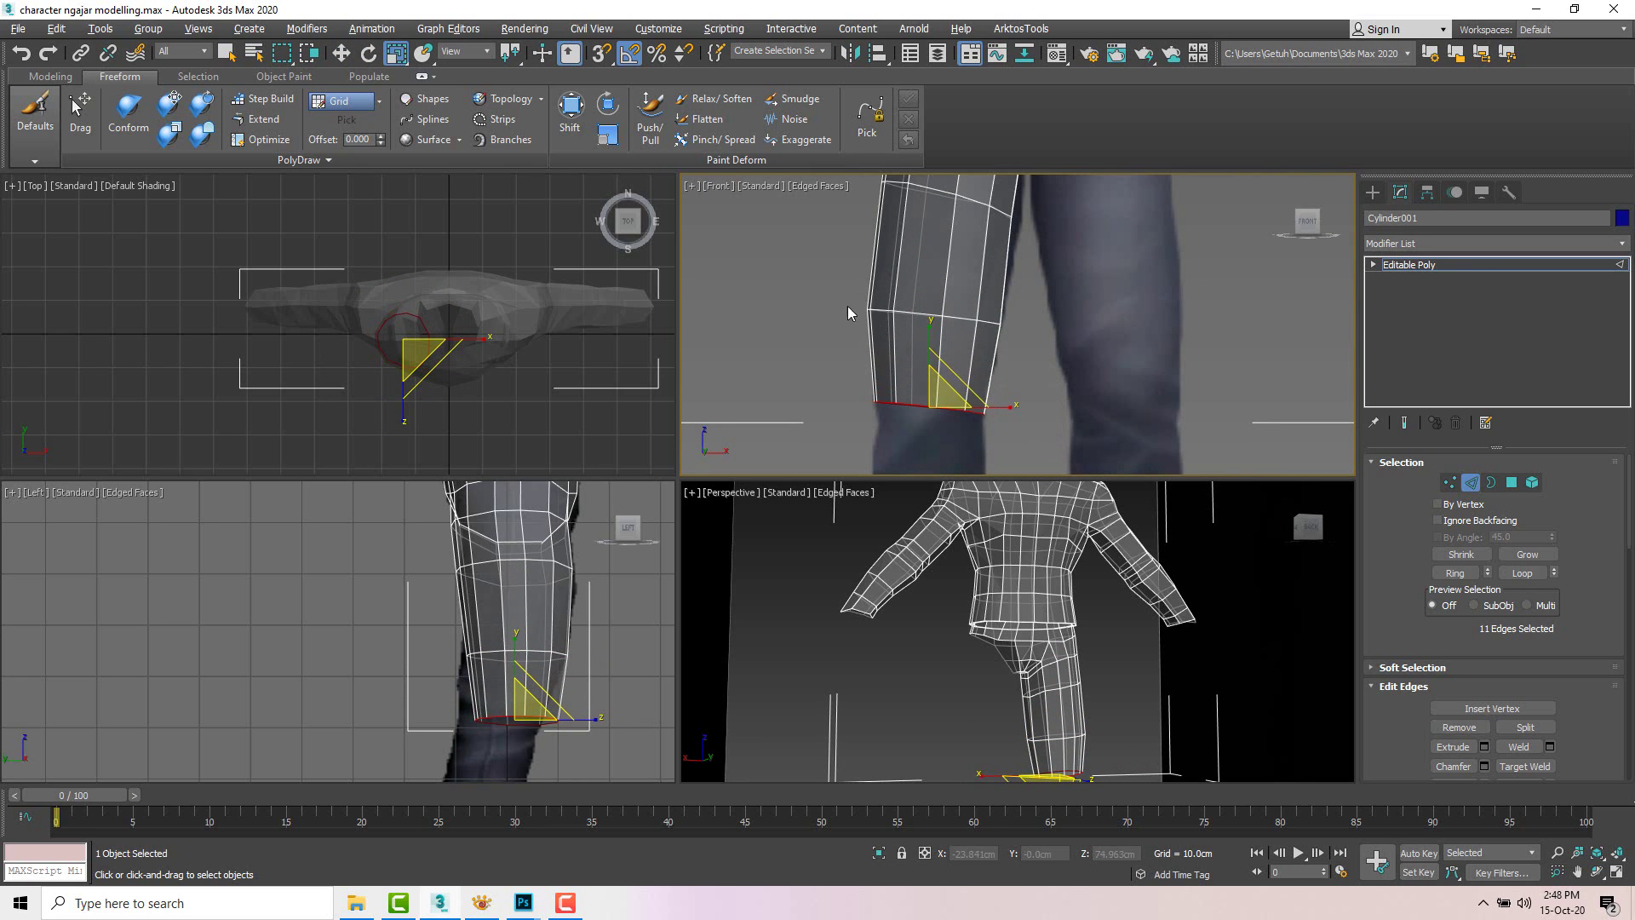
key("1")
left_click_drag(852, 298, 1018, 332)
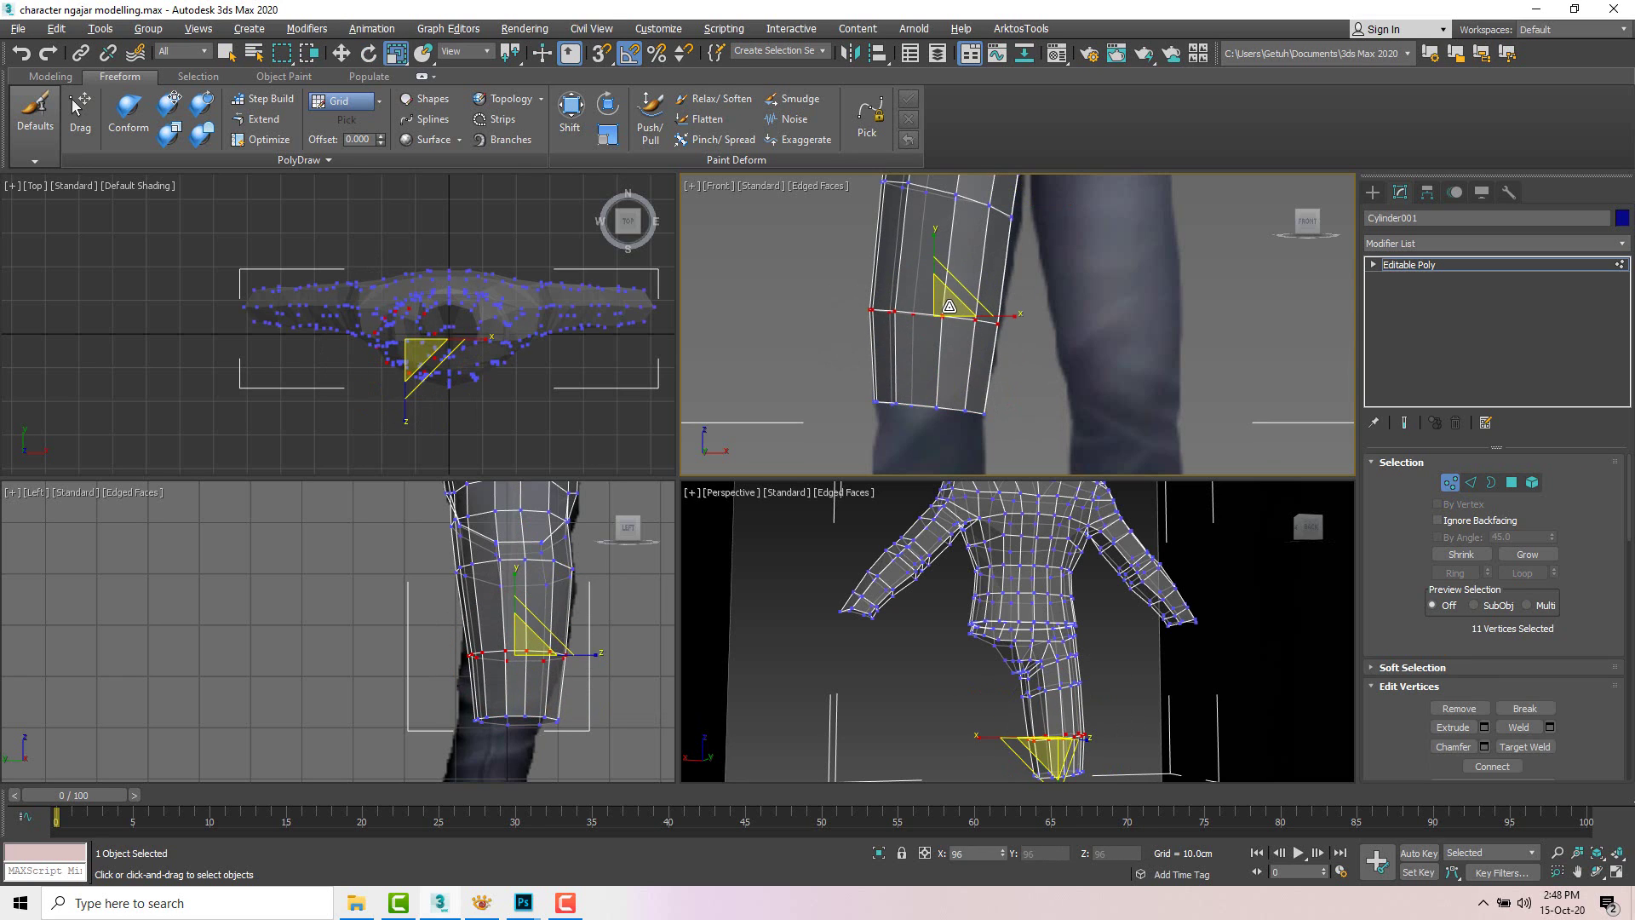
left_click_drag(826, 371, 1010, 430)
key("e")
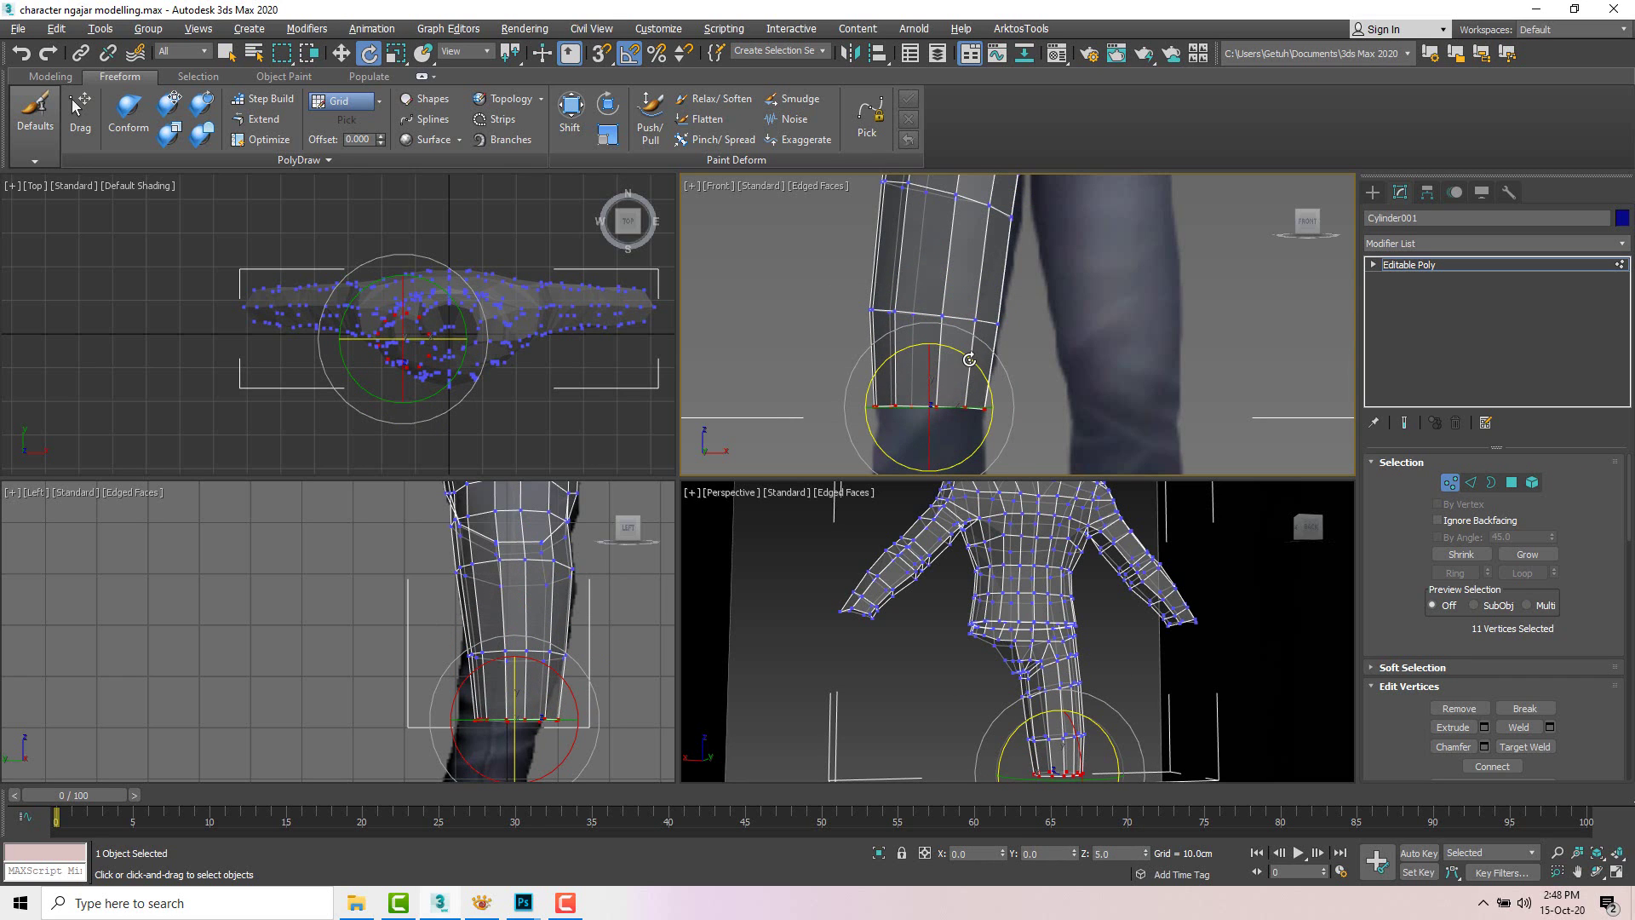
Step: Move the two lowest vertex rings of the right leg horizontally in the side view to follow the reference knee
scroll(611, 605, "down", 2)
middle_click_drag(561, 691, 528, 617)
key("w")
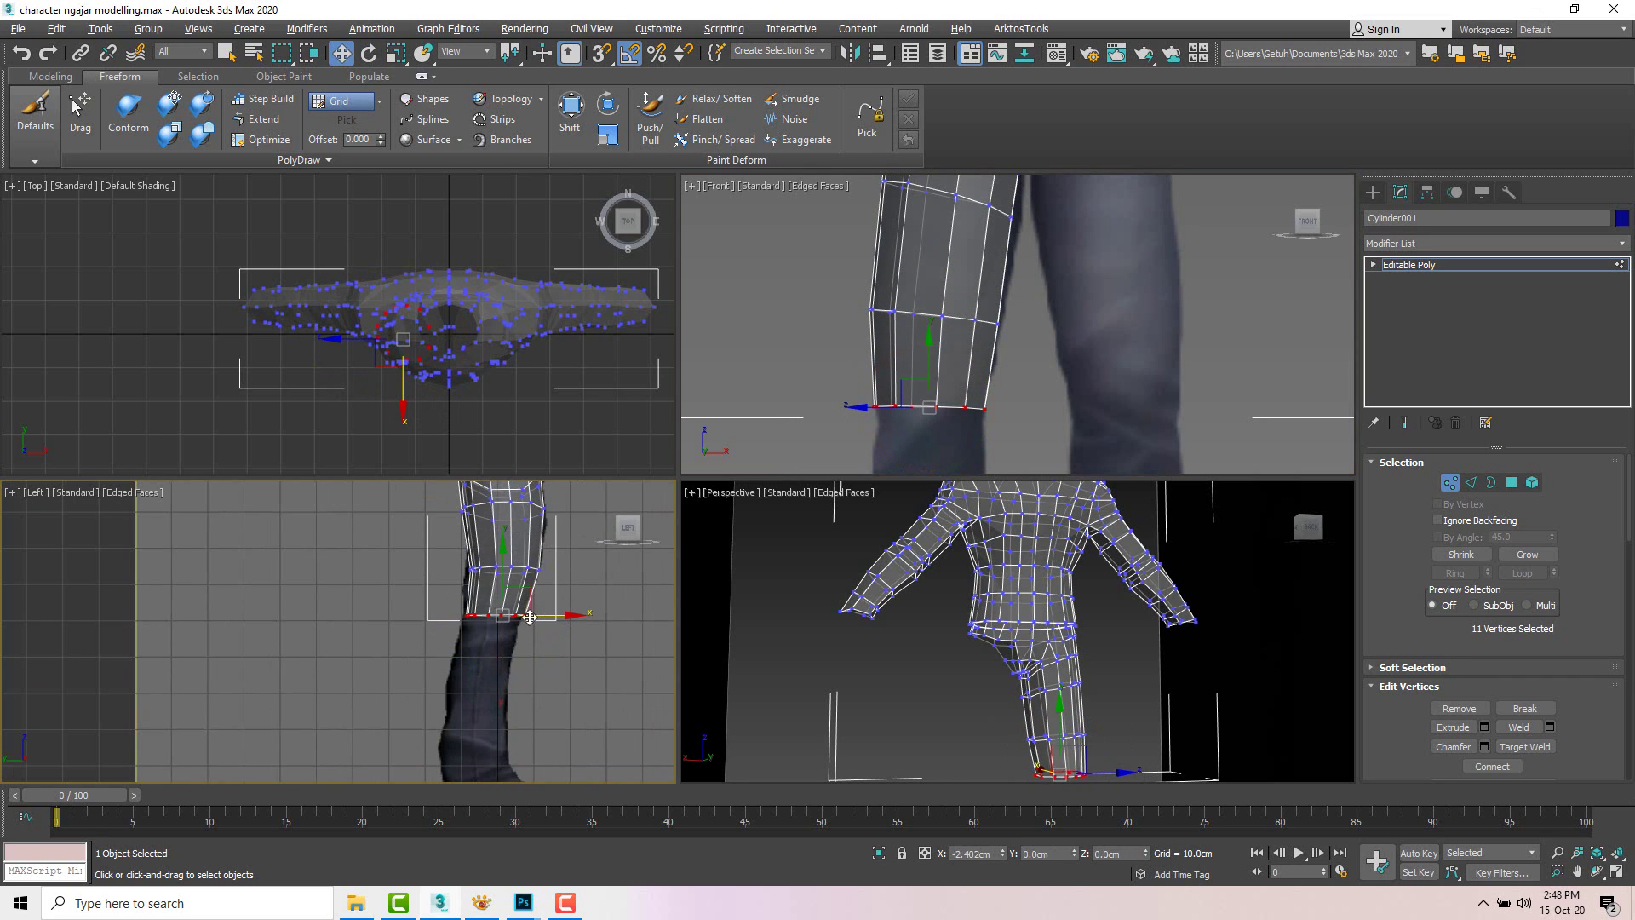
scroll(504, 596, "up", 2)
left_click_drag(543, 580, 572, 560)
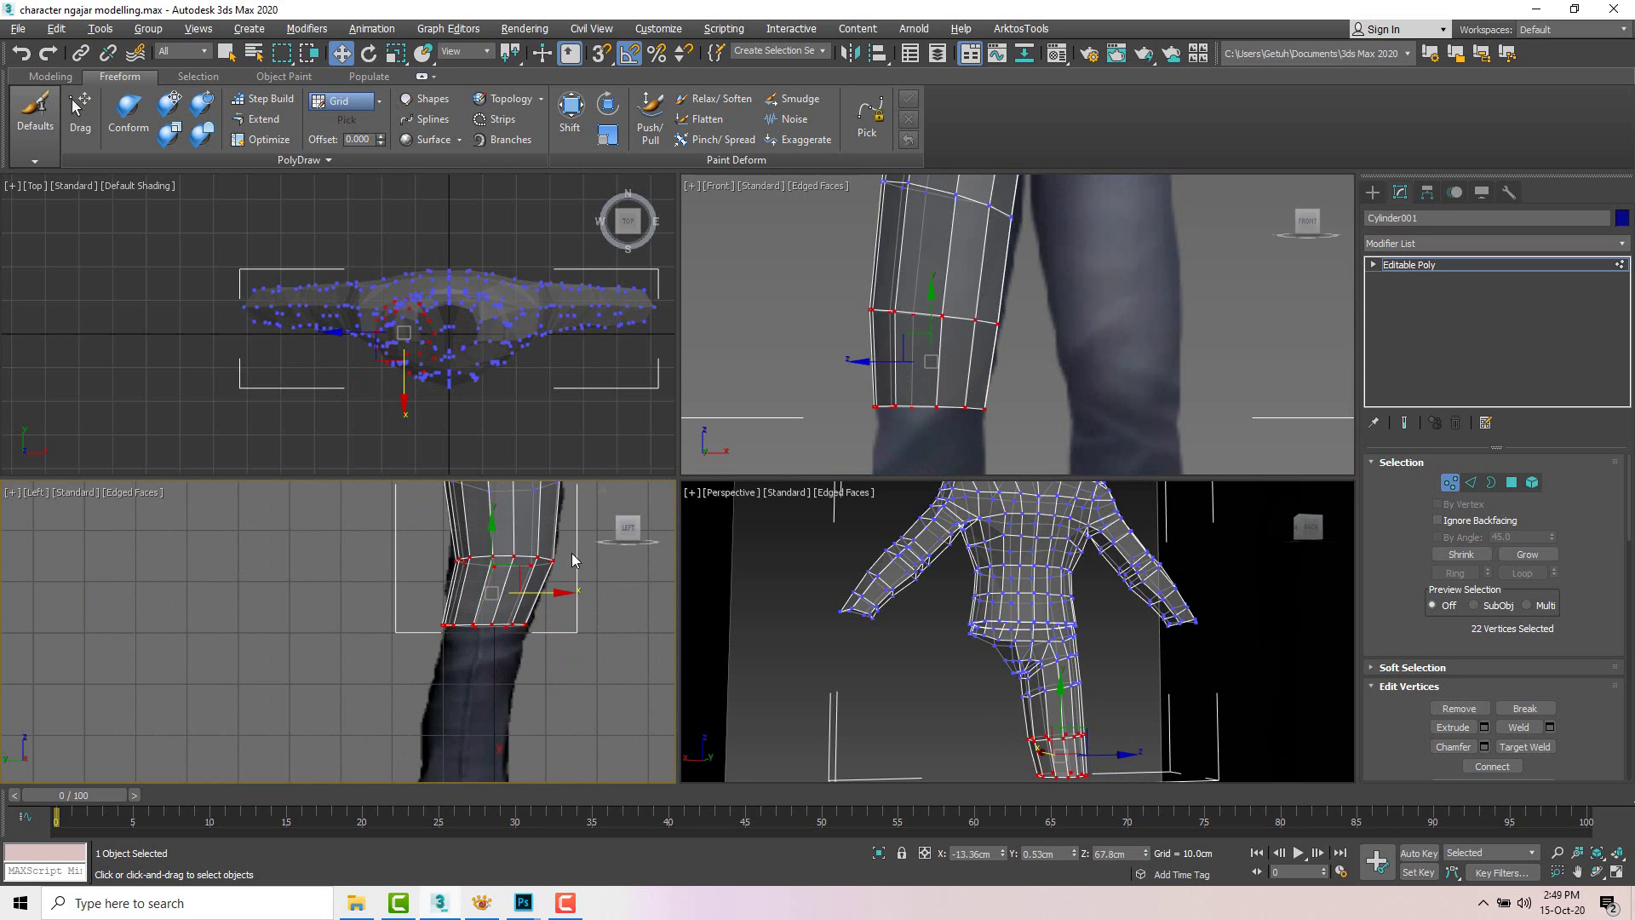
left_click_drag(402, 602, 525, 652)
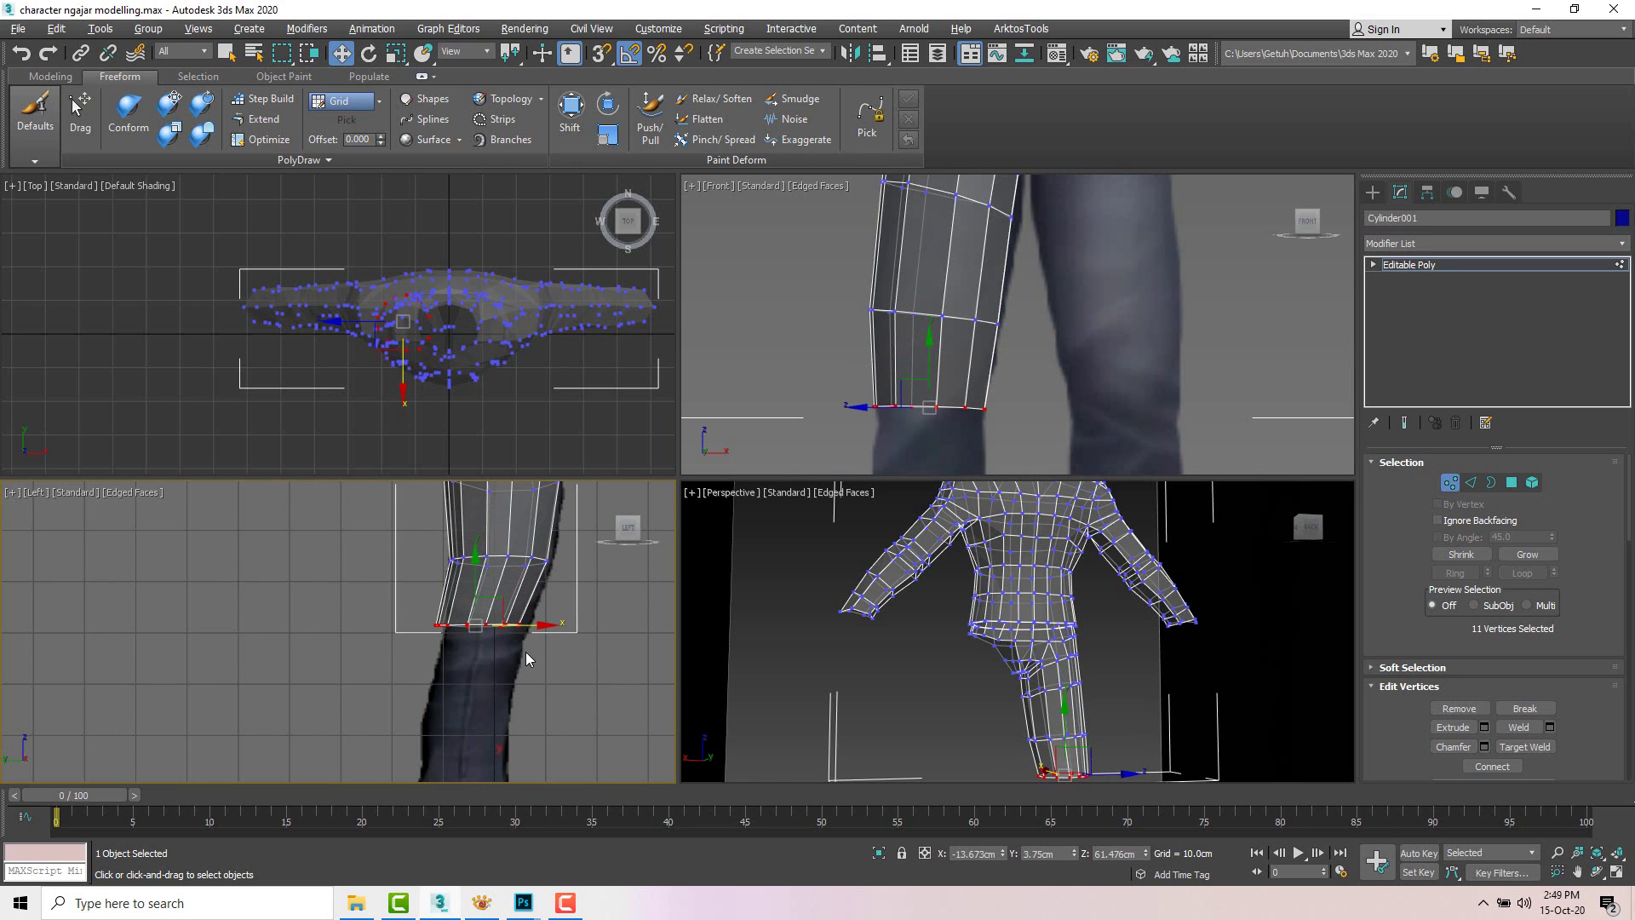
Step: Extrude the right leg's lower border a short way to the knee, rotating and scaling it to level it
key("3")
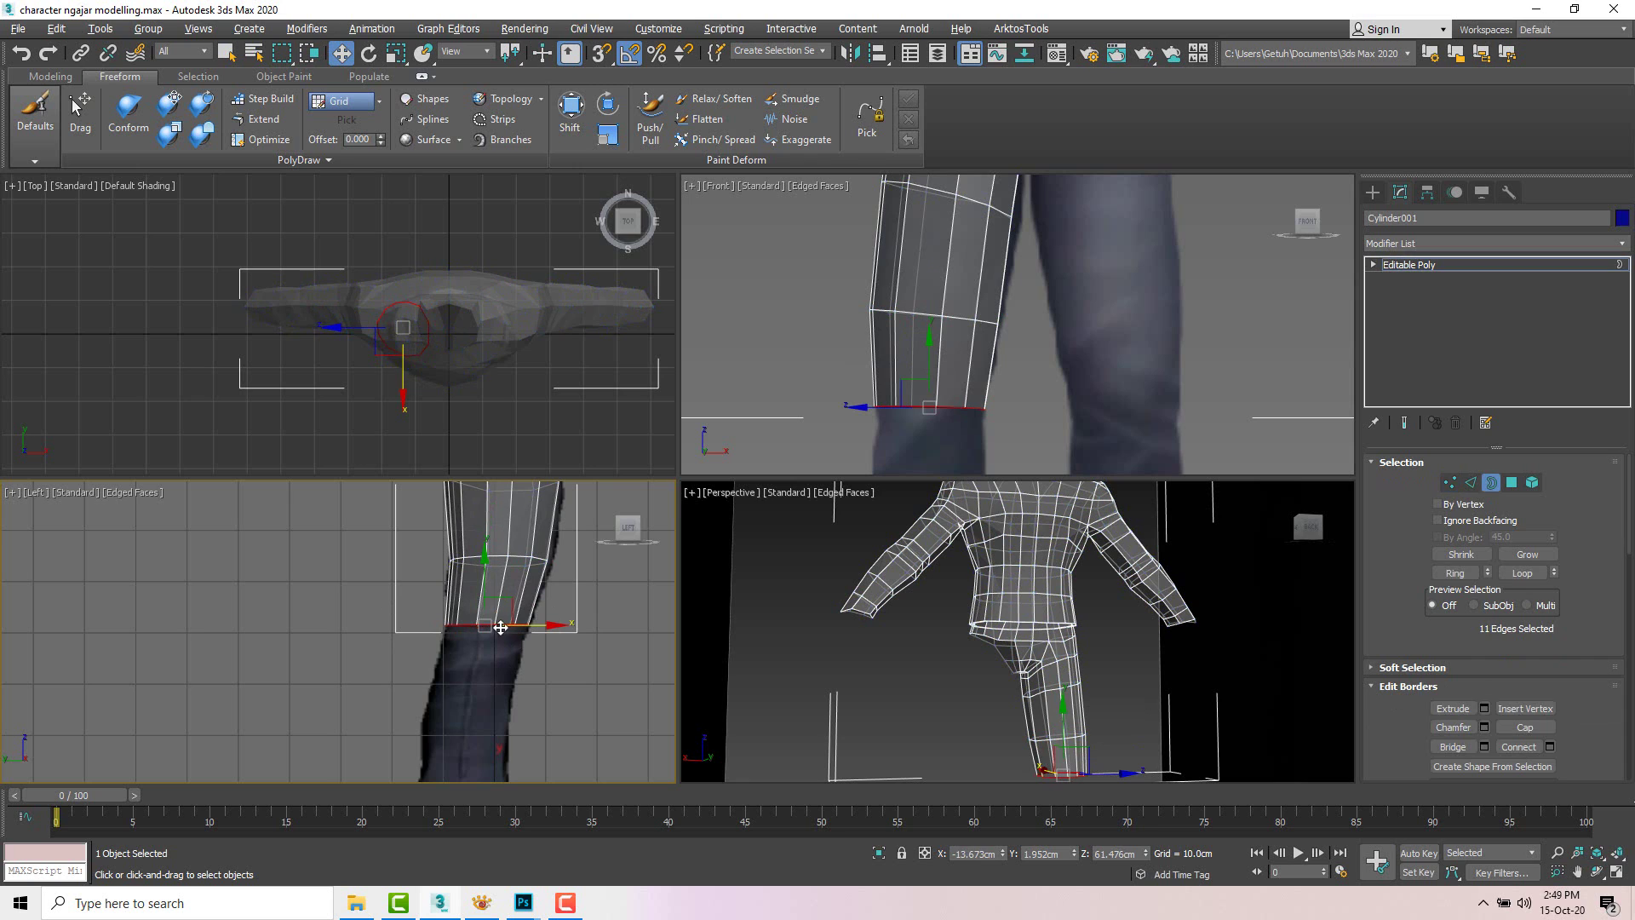
left_click_drag(484, 584, 490, 709)
key("e")
key("w")
key("e")
key("r")
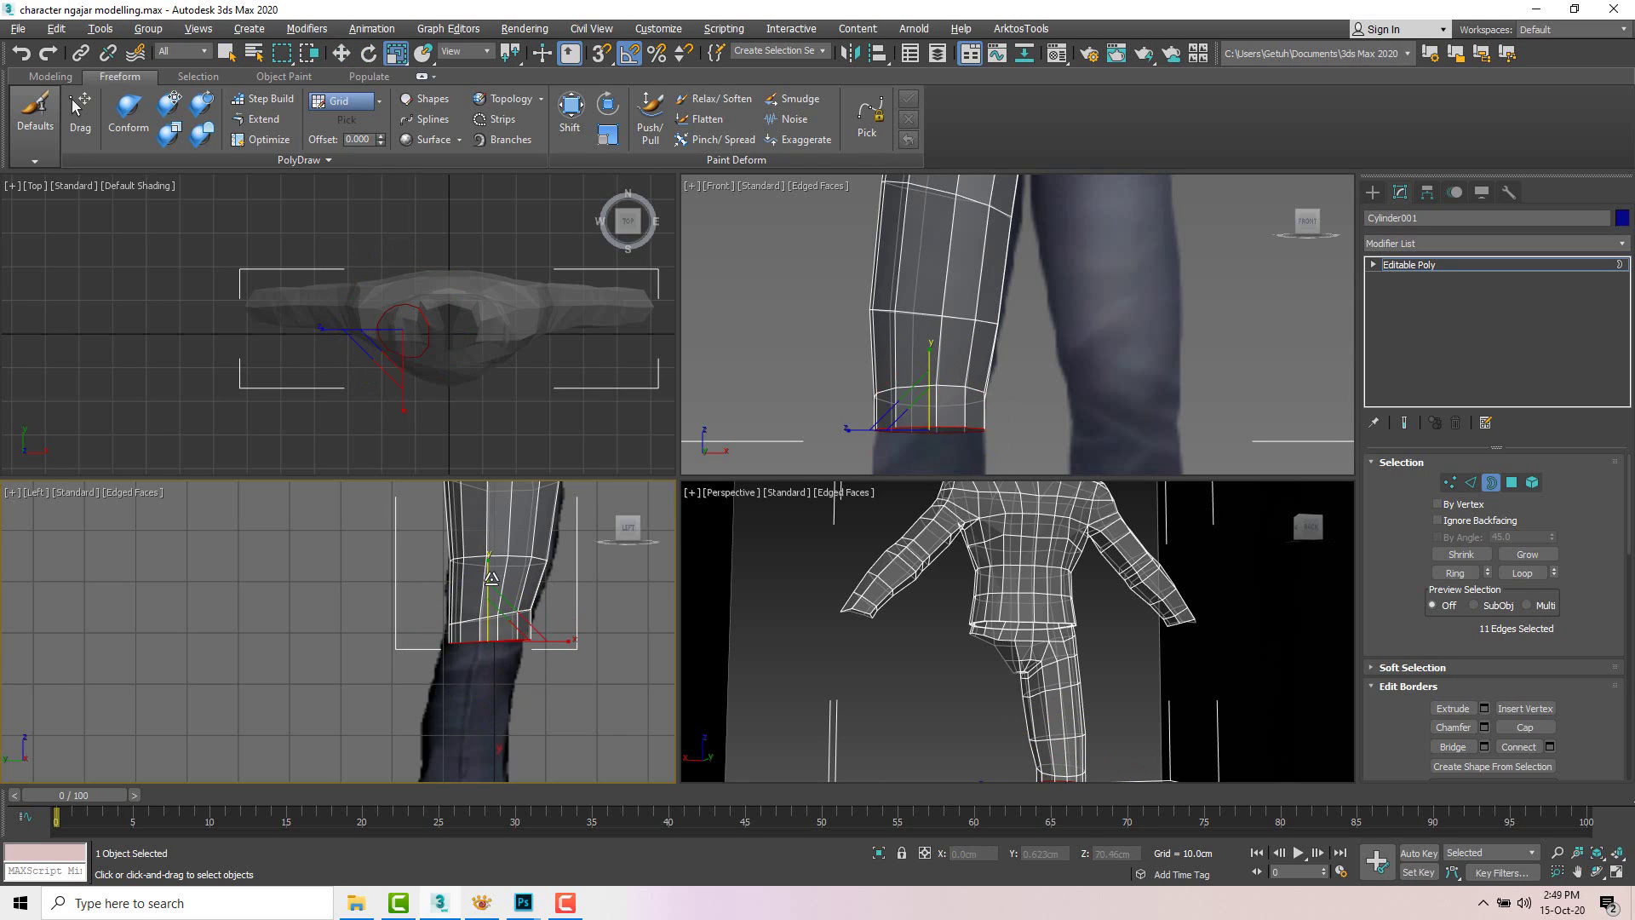
Step: Extrude another short segment below the knee, then tilt and shift its border in the side view to match the reference
key("w")
left_click_drag(486, 590, 487, 615)
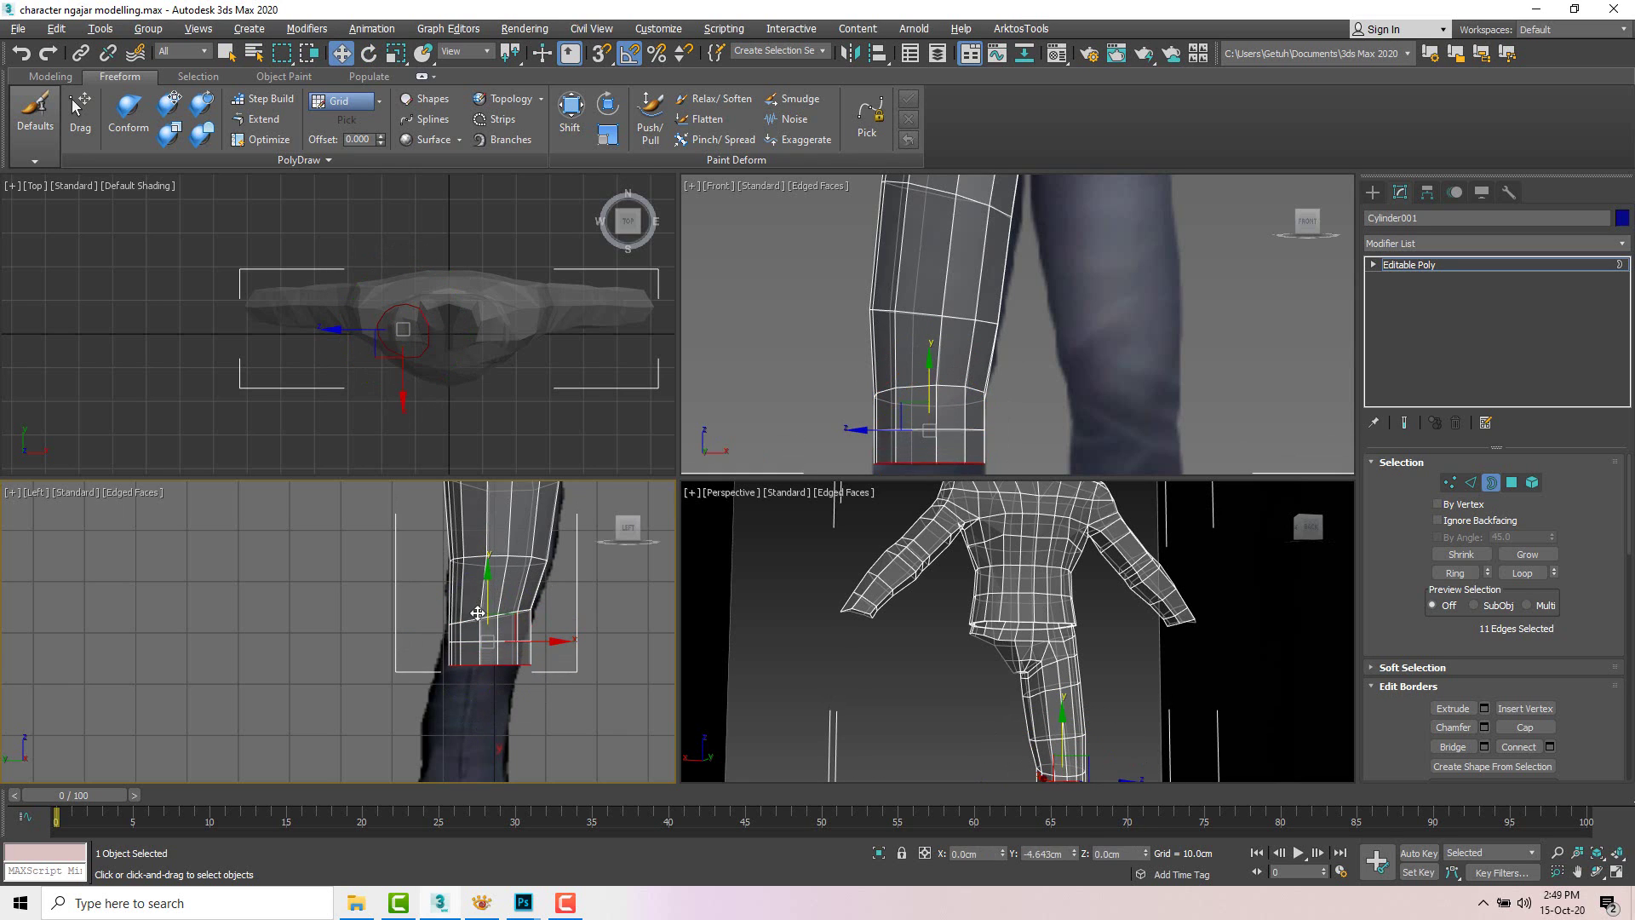
key("e")
key("w")
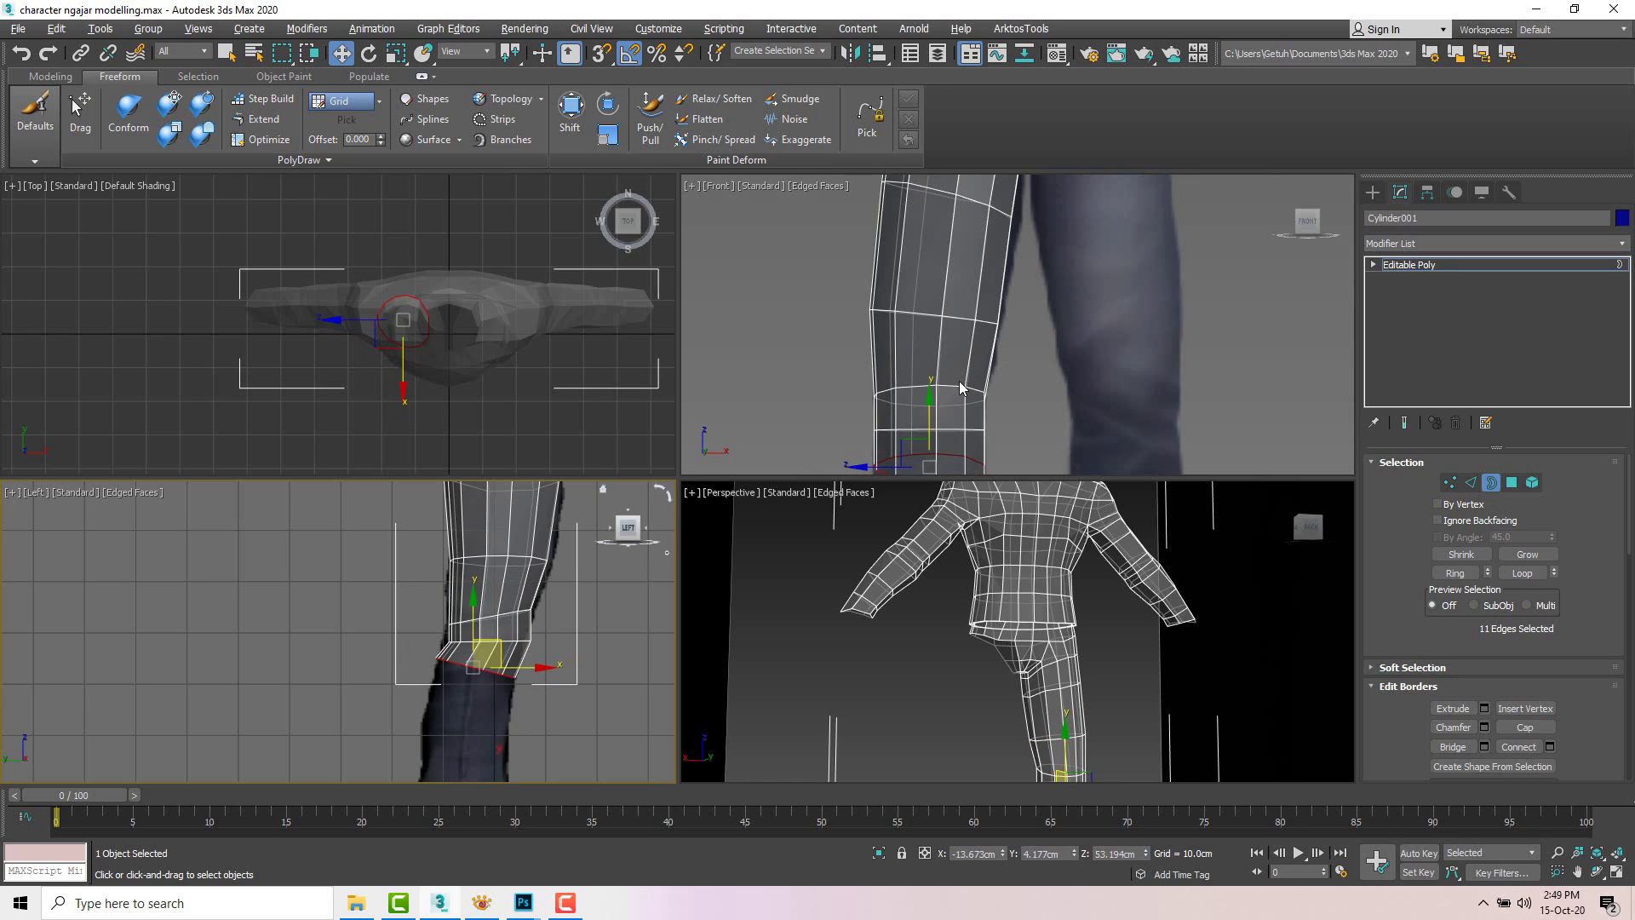
Step: Align the five outer vertices of the ring above the knee with the leg outline in the front view
scroll(989, 338, "down", 2)
key("1")
left_click_drag(864, 257, 971, 288)
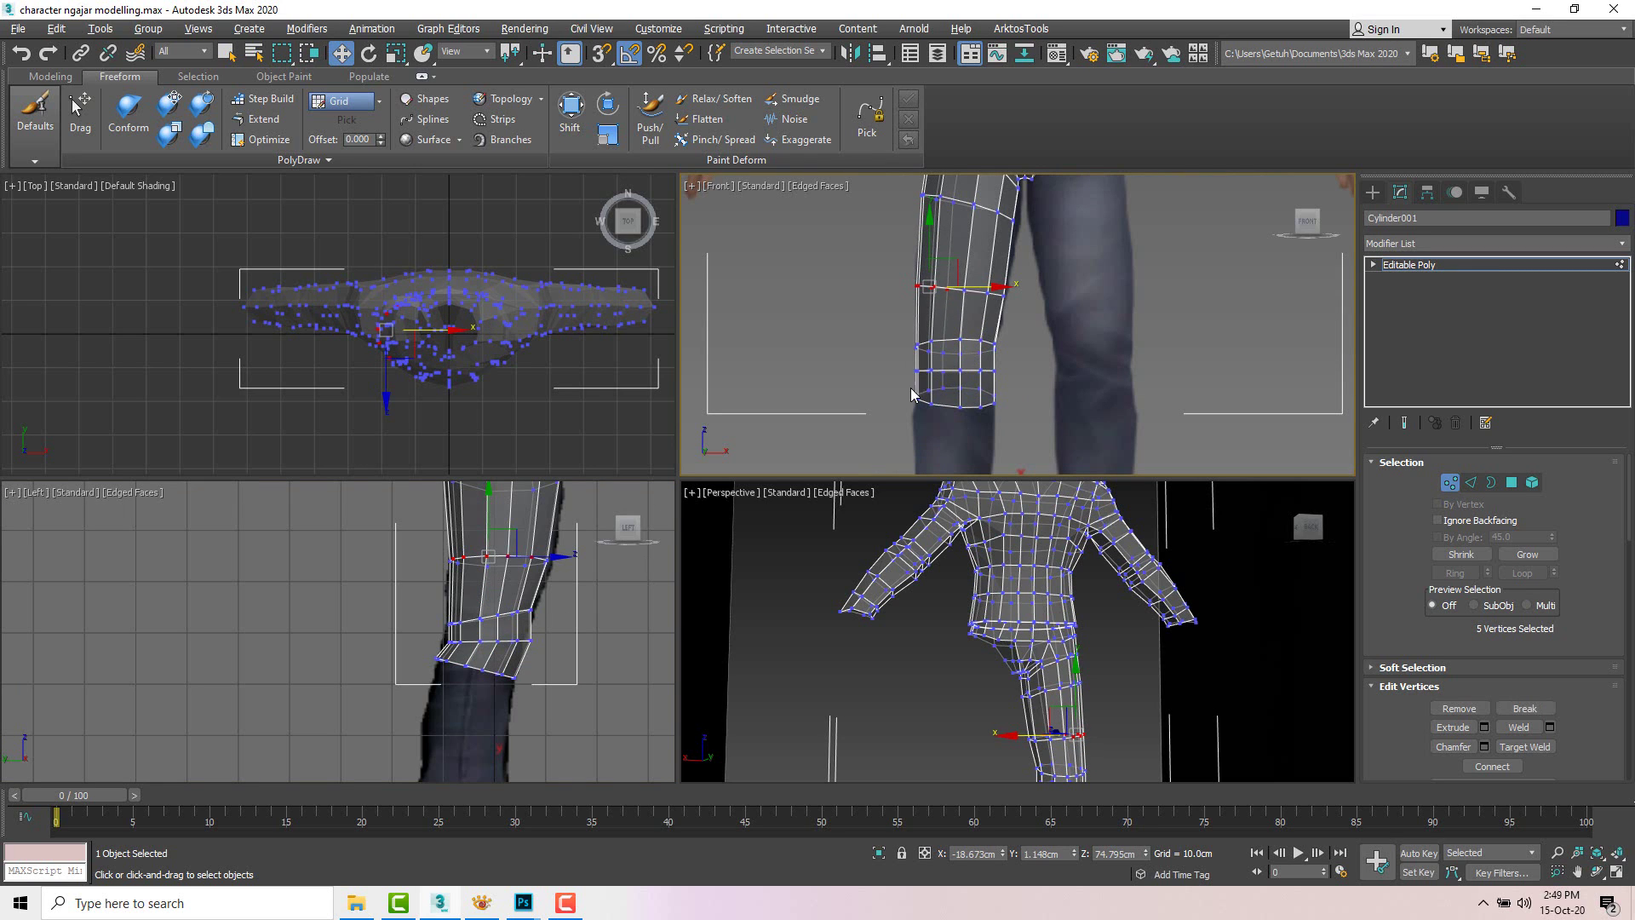
Step: Adjust the scale and tilt of the border below the knee using the front and side views
key("3")
left_click(951, 400)
key("e")
key("r")
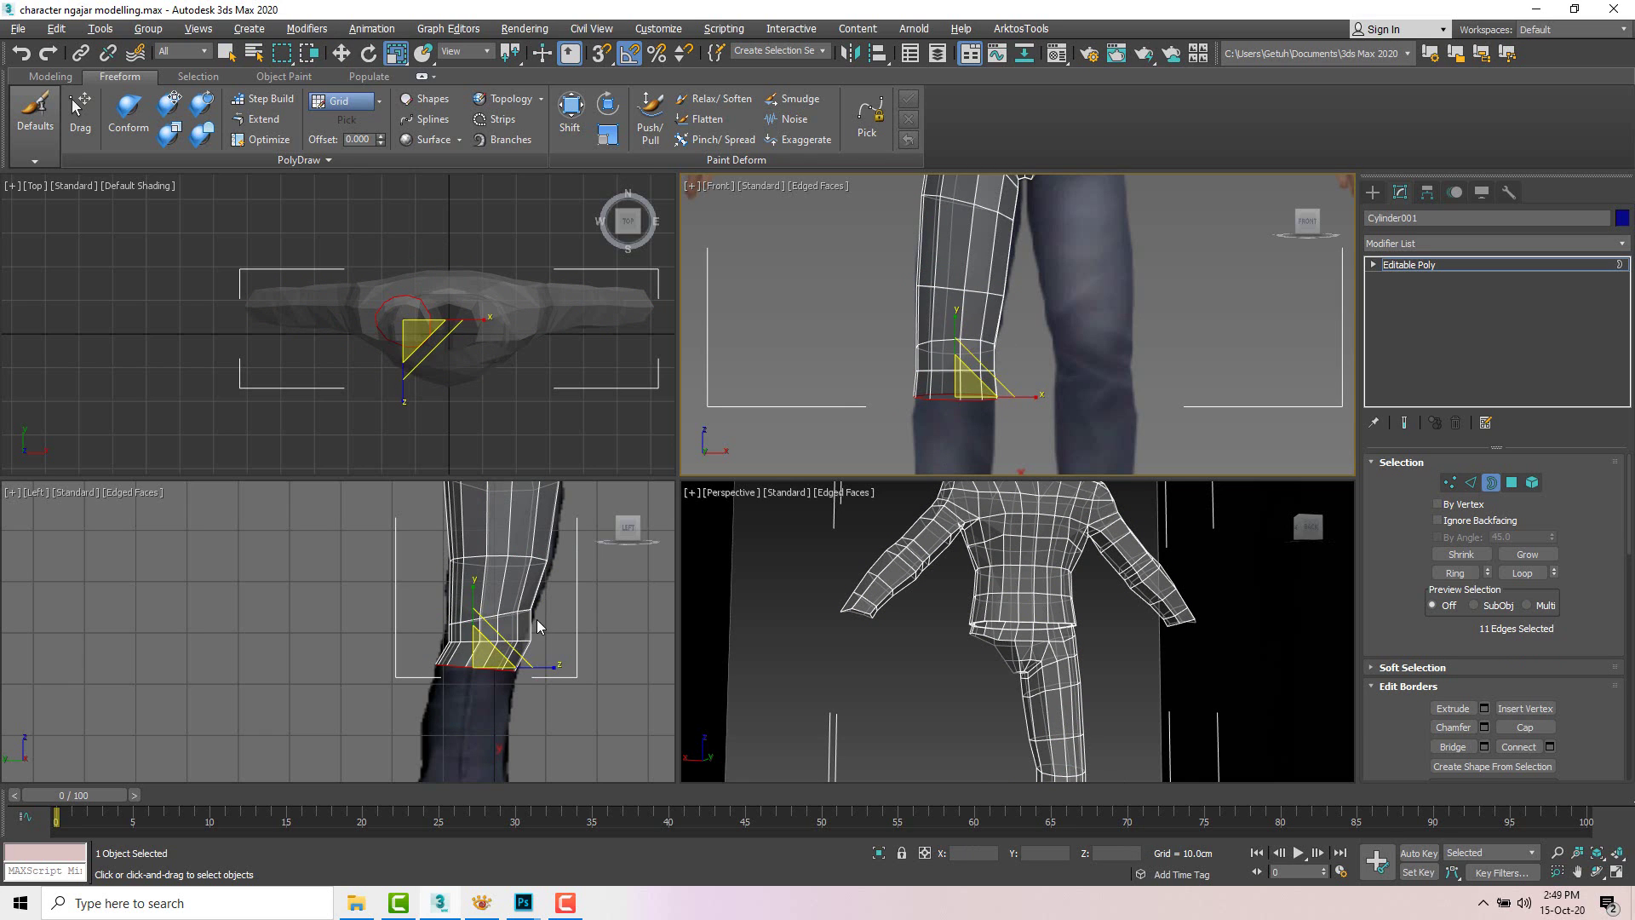
key("e")
Step: Extrude the border from below the knee to mid-shin in the side view, then rotate and scale it level
key("w")
scroll(519, 635, "down", 2)
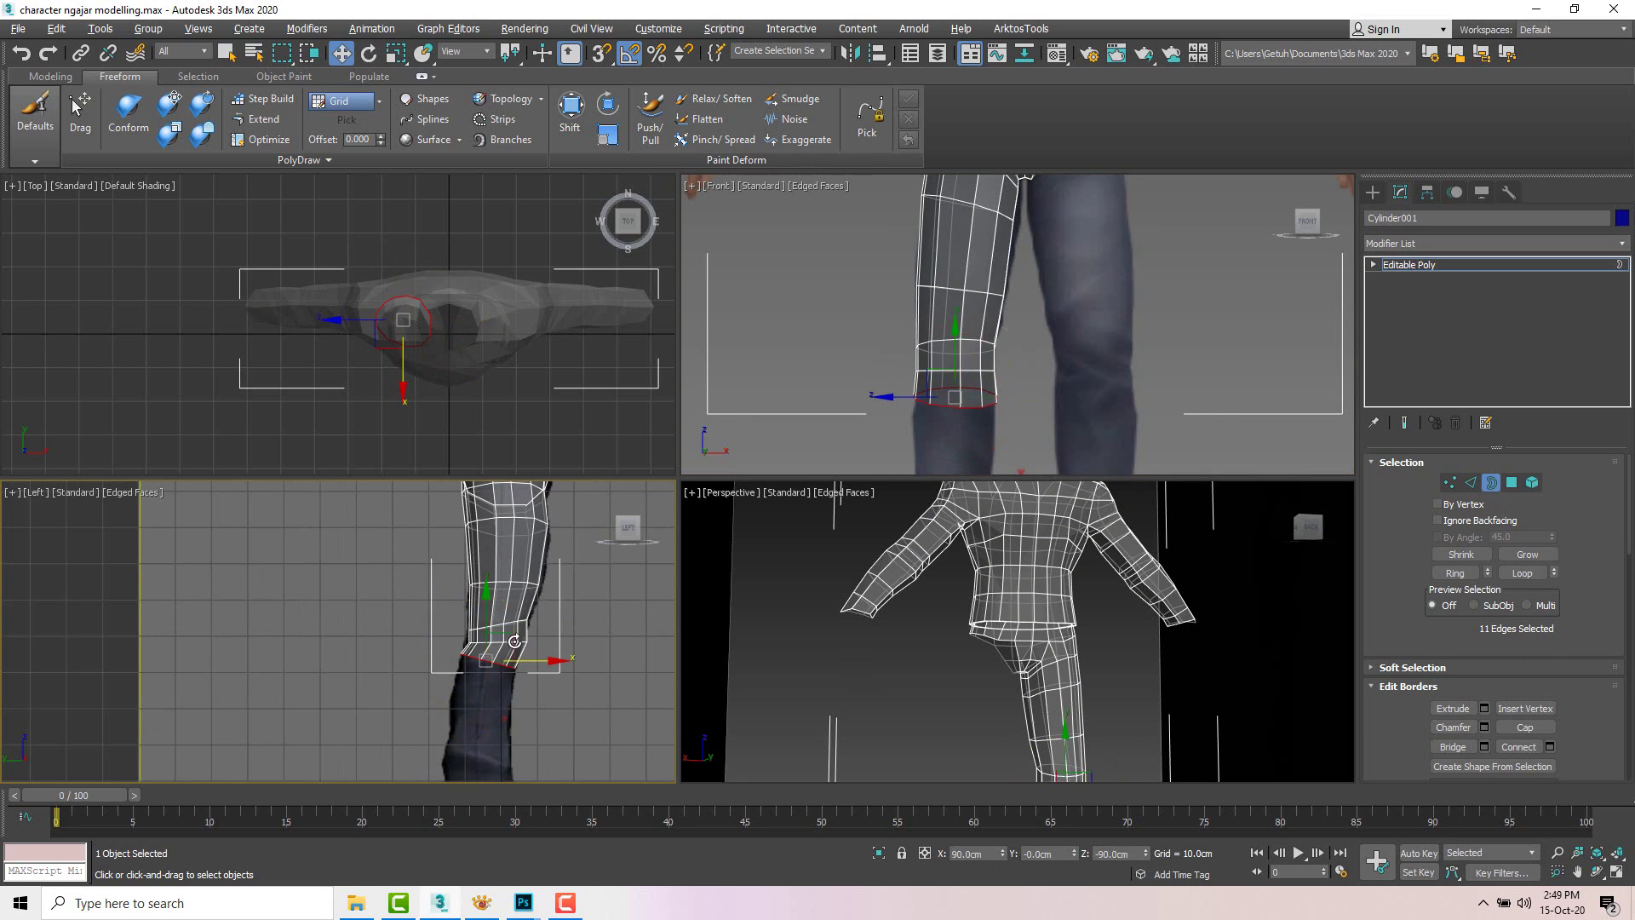
left_click_drag(509, 631, 501, 690)
key("e")
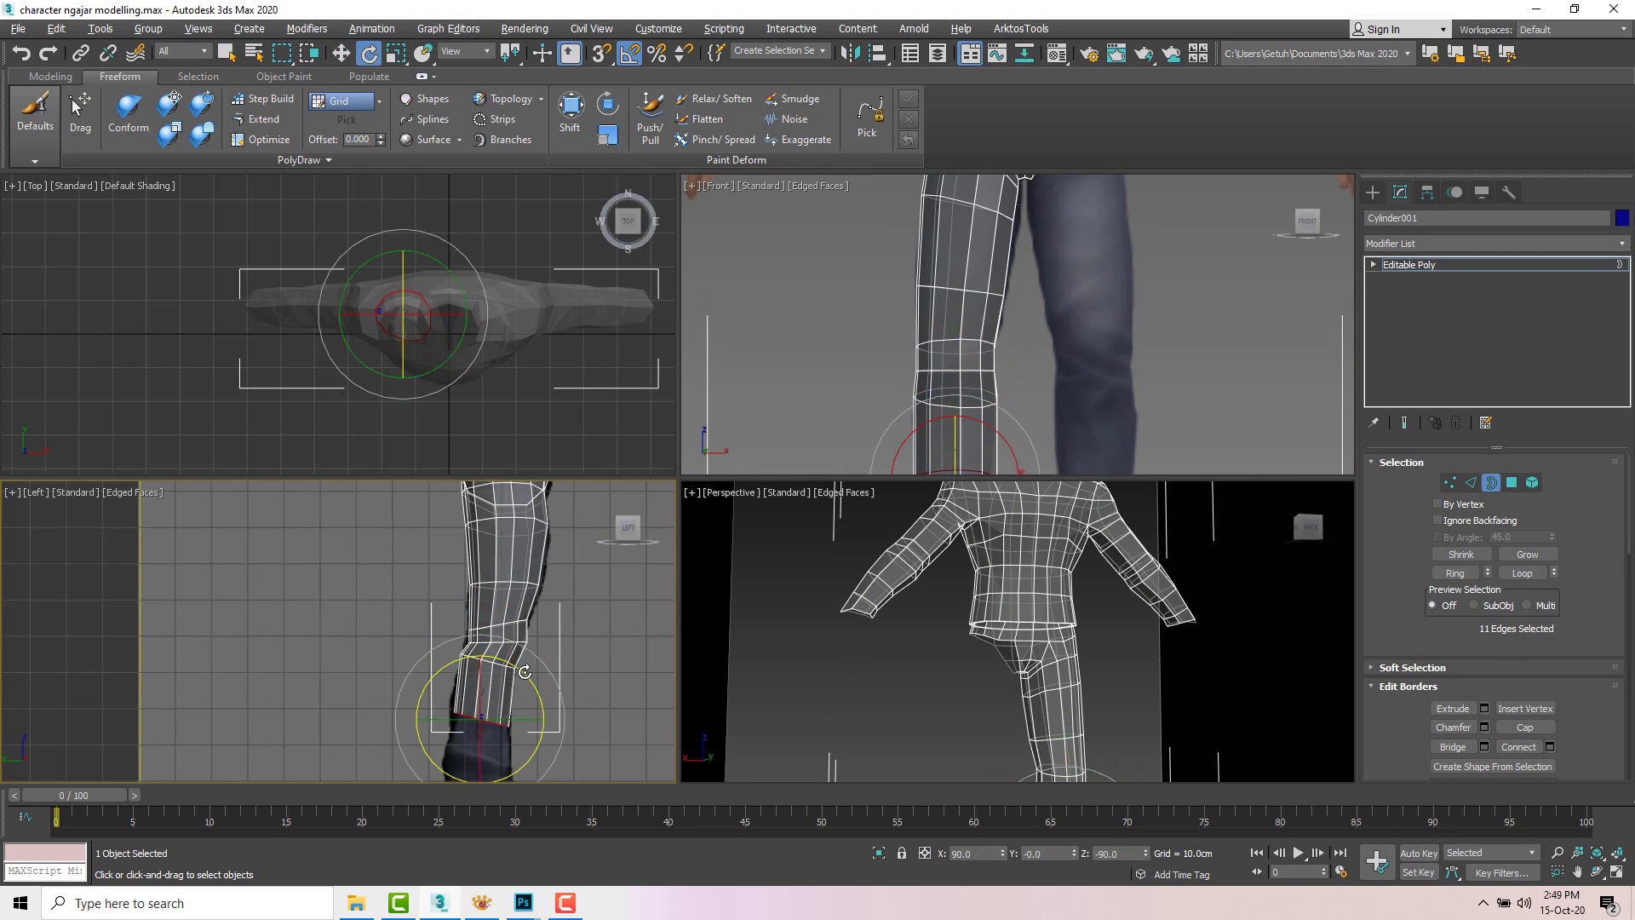
key("r")
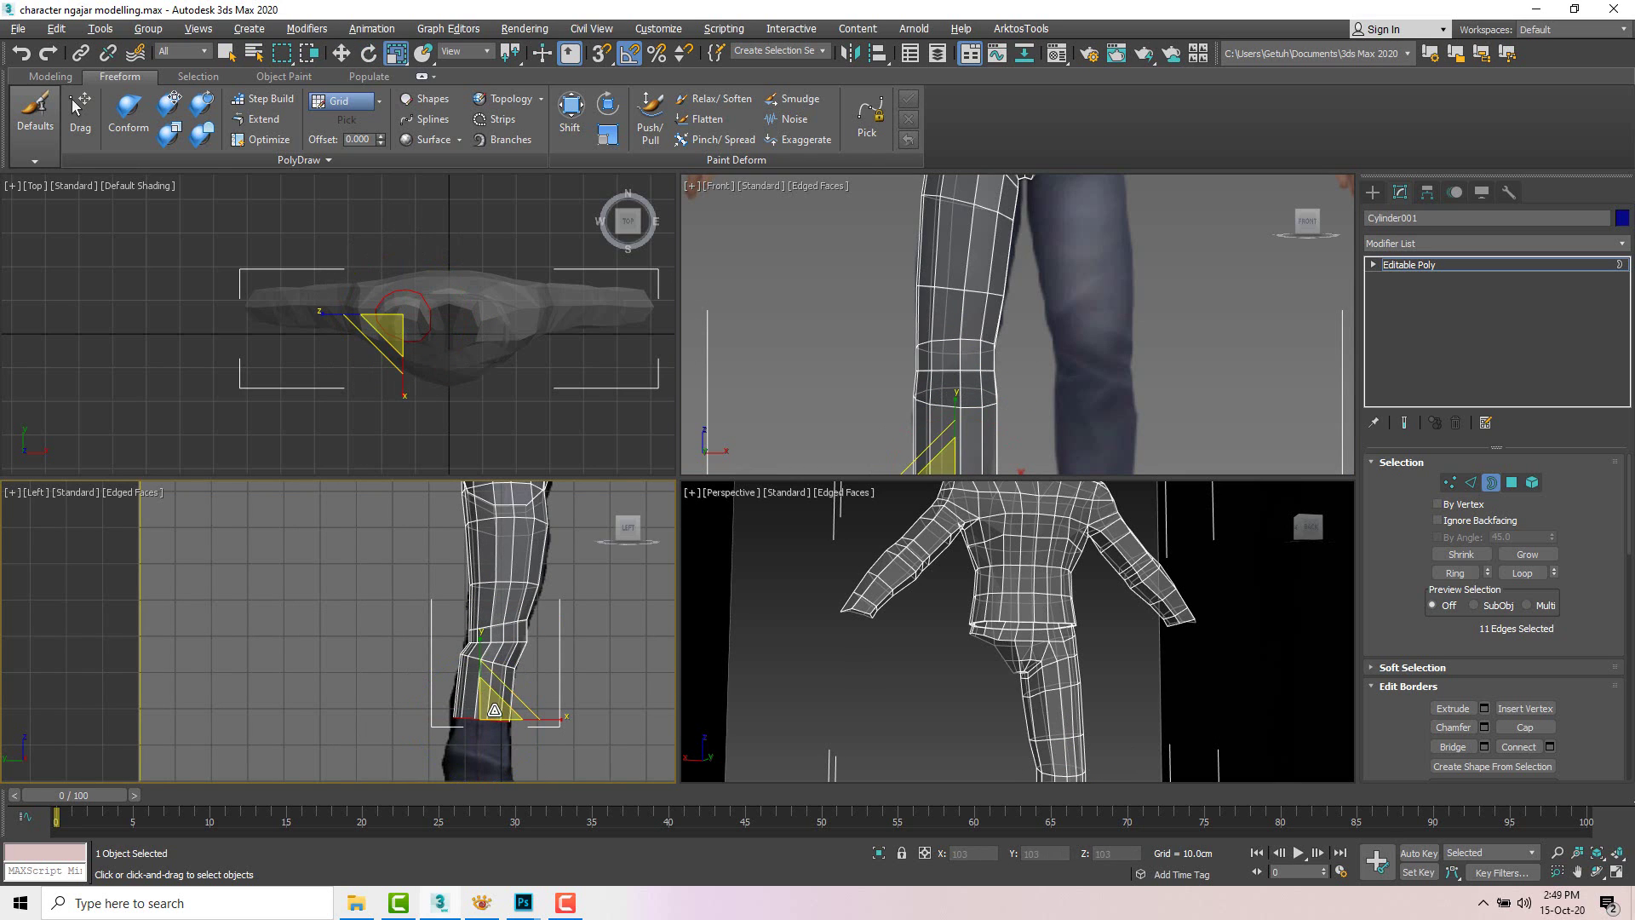
Step: Move the mid-shin border horizontally by about -0.99 cm in the front view to center it on the reference leg
scroll(1030, 248, "down", 3)
scroll(1018, 305, "up", 3)
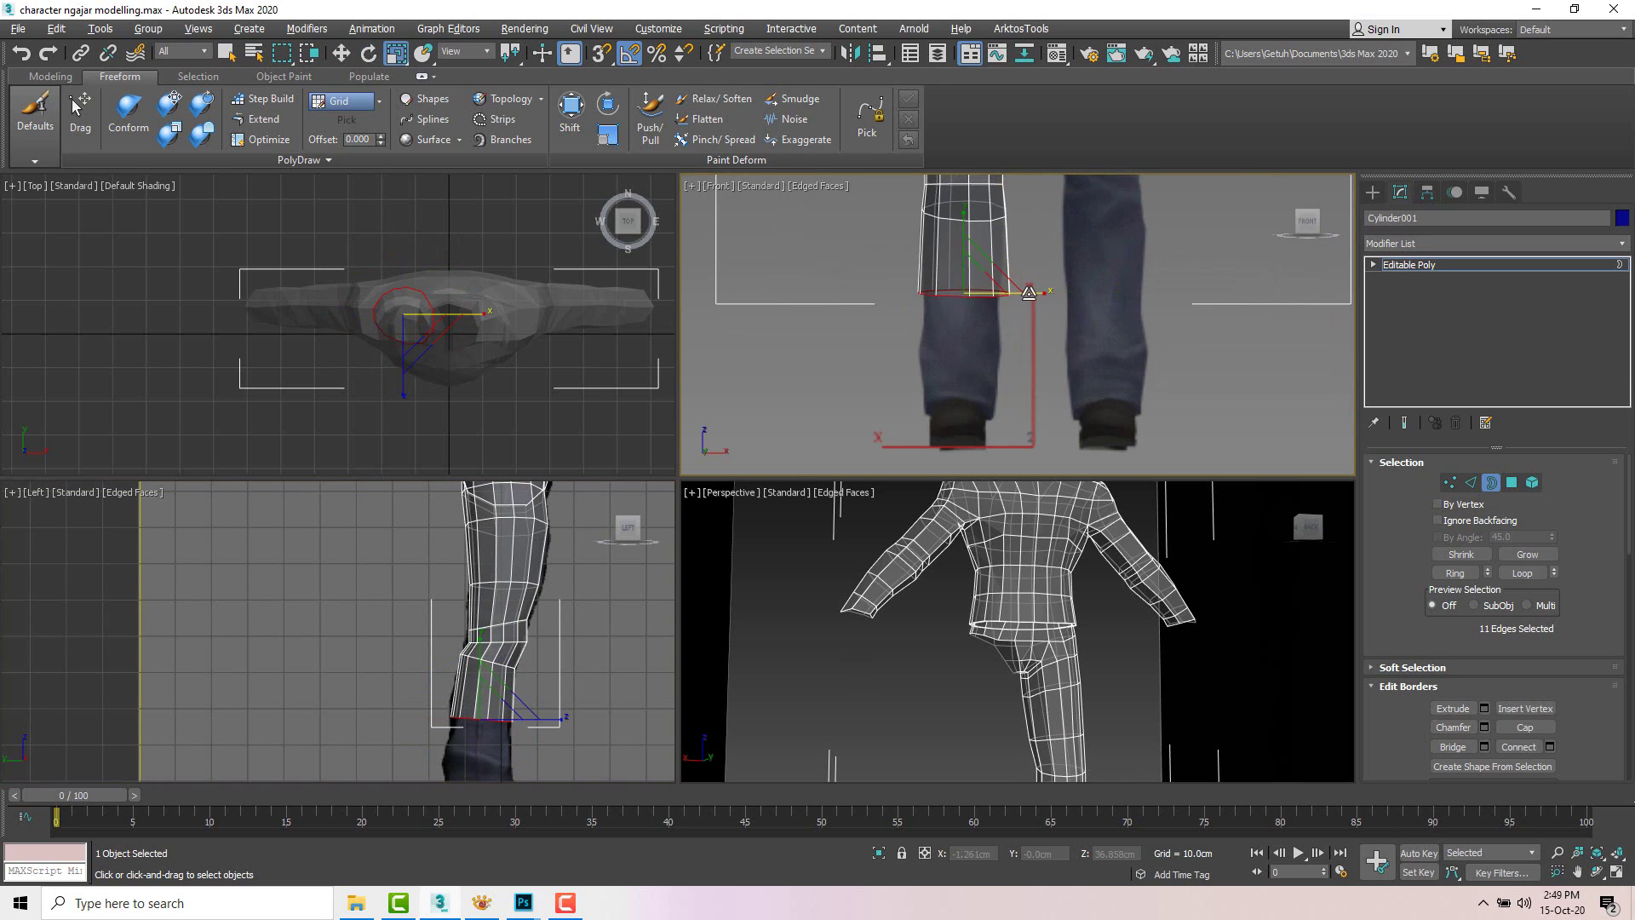
middle_click_drag(1029, 292, 1045, 371)
key("w")
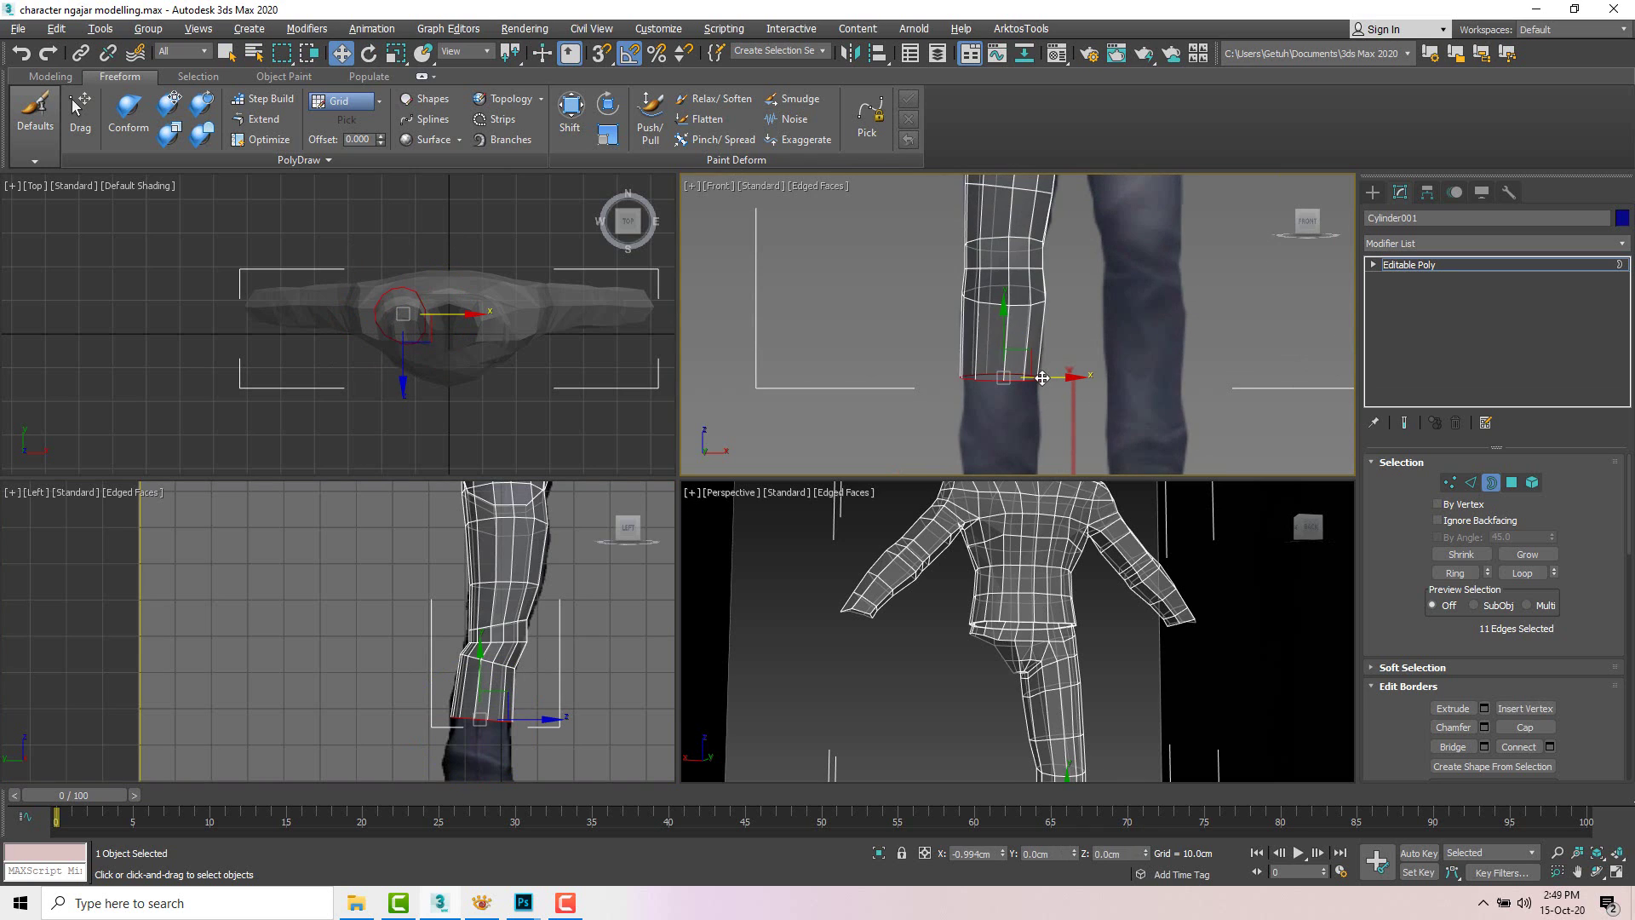
Step: Extrude the mid-shin border down to just above the shoe and scale it to the trouser width in the side view
scroll(1048, 373, "down", 3)
left_click_drag(1026, 336, 1027, 400)
middle_click_drag(504, 774, 506, 661)
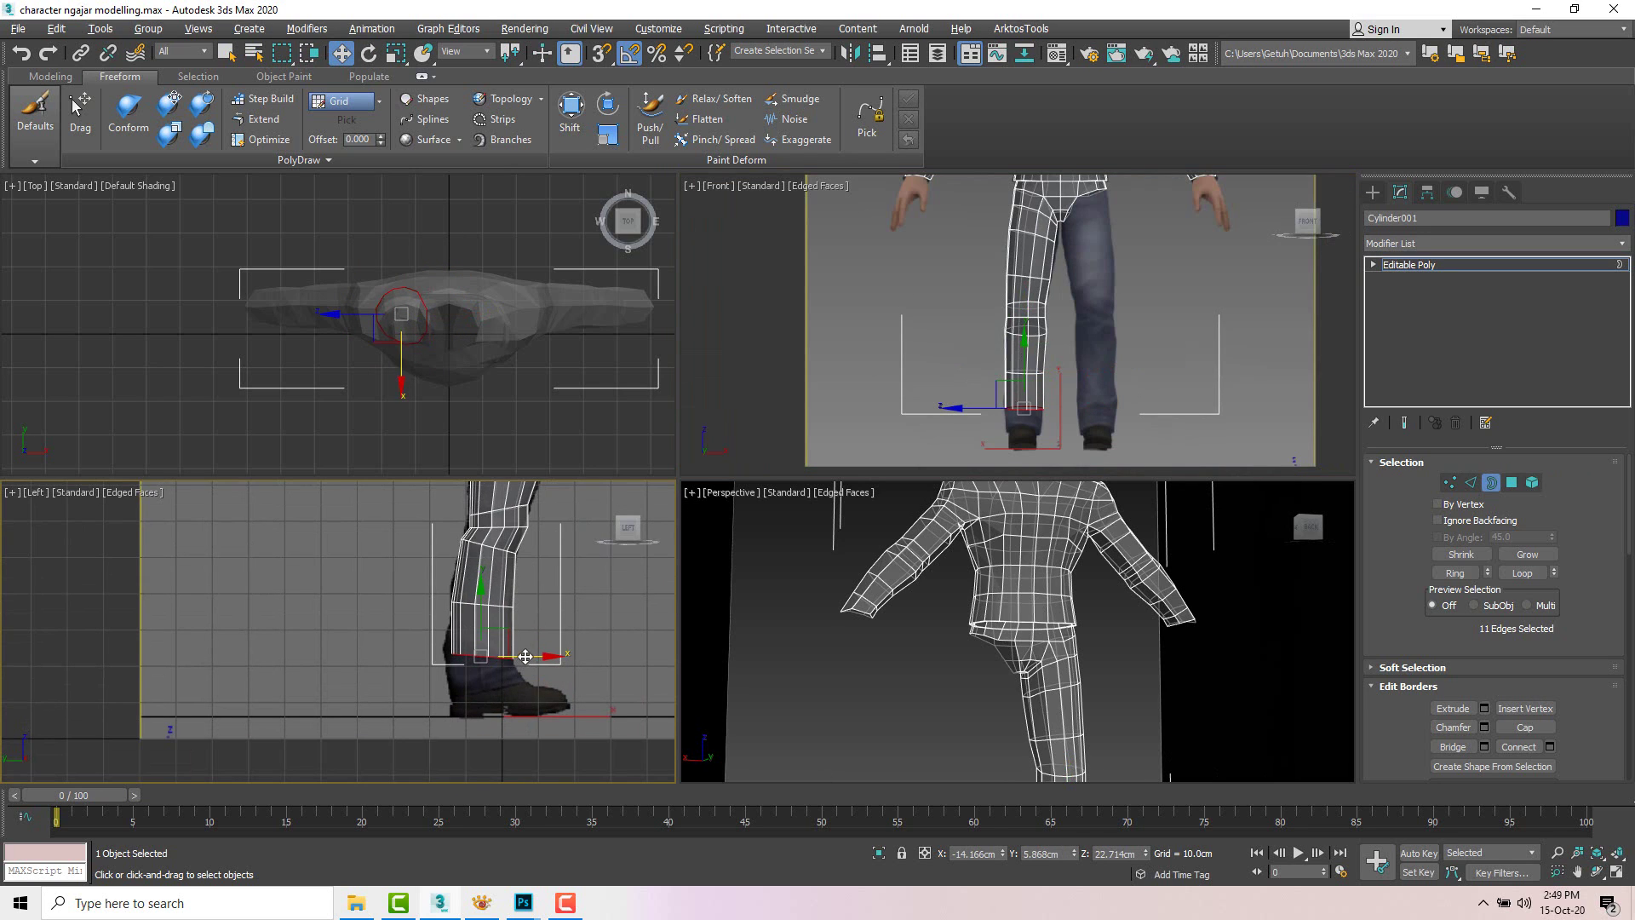
key("r")
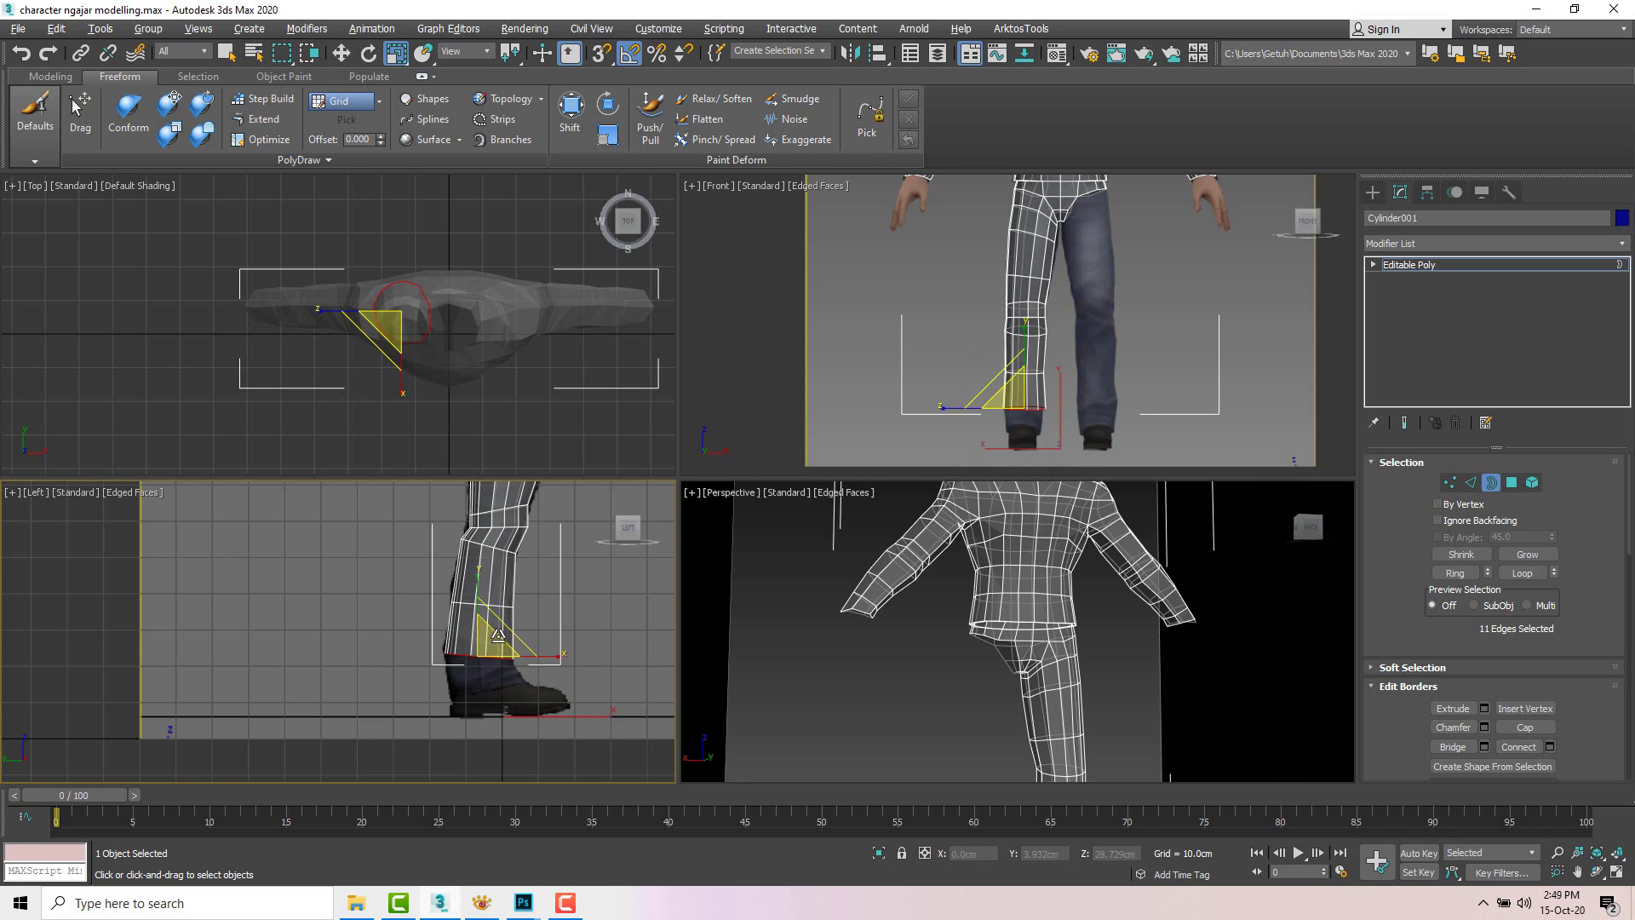
Step: Extrude the border down to the shoe's top and tilt and shift it to match the trouser hem in the side view
key("w")
scroll(514, 636, "down", 2)
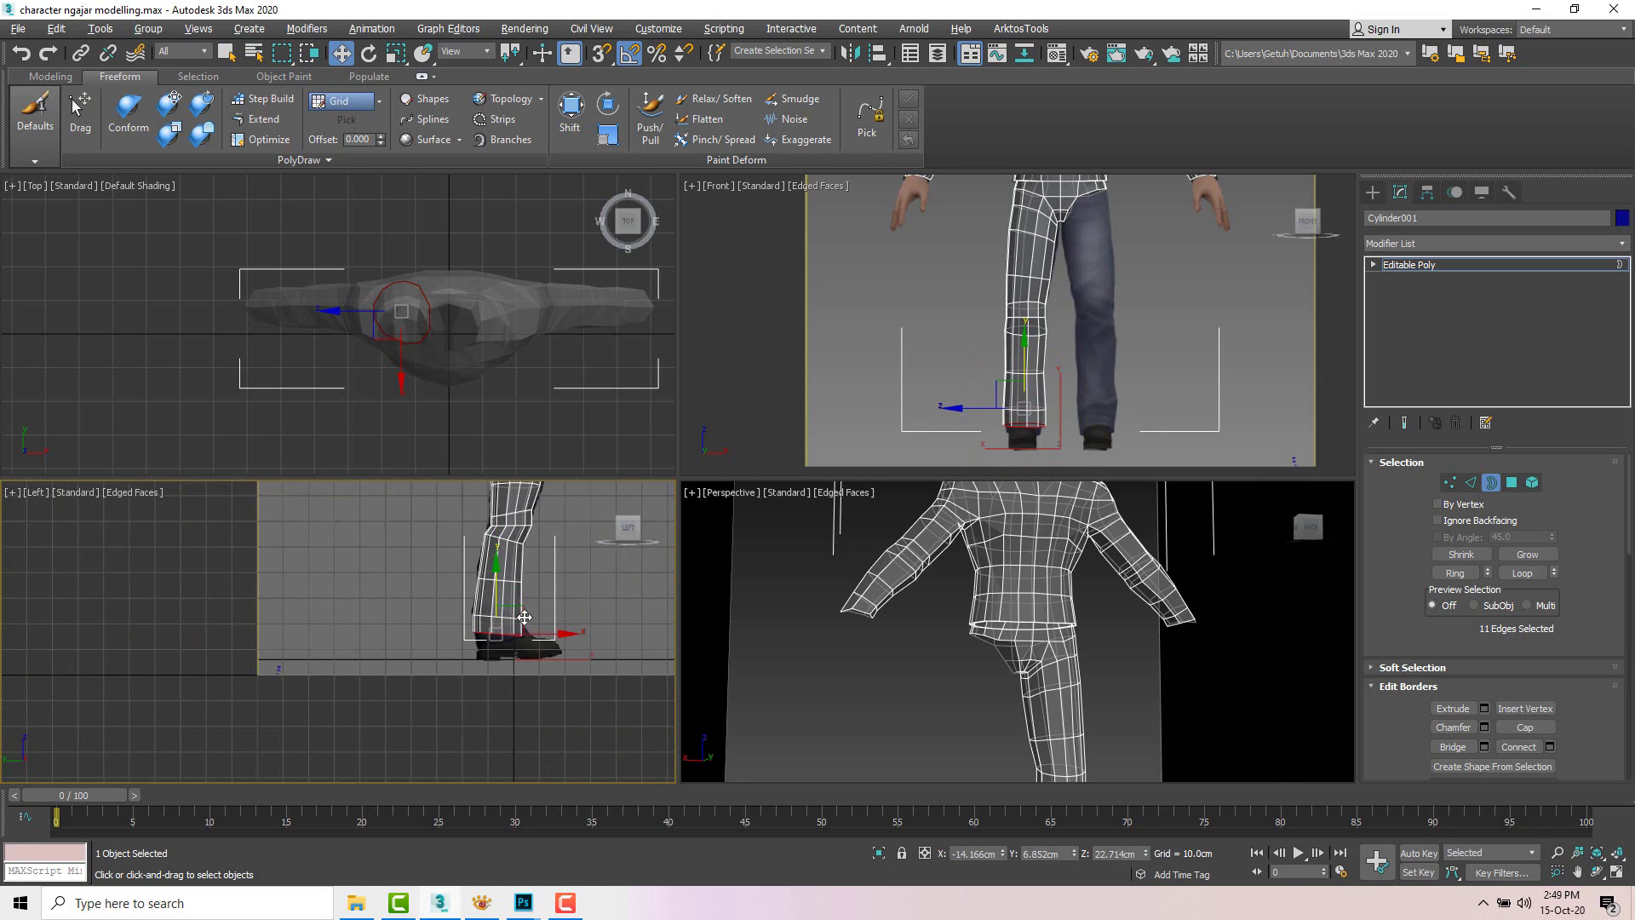
scroll(494, 574, "up", 2)
key("e")
key("w")
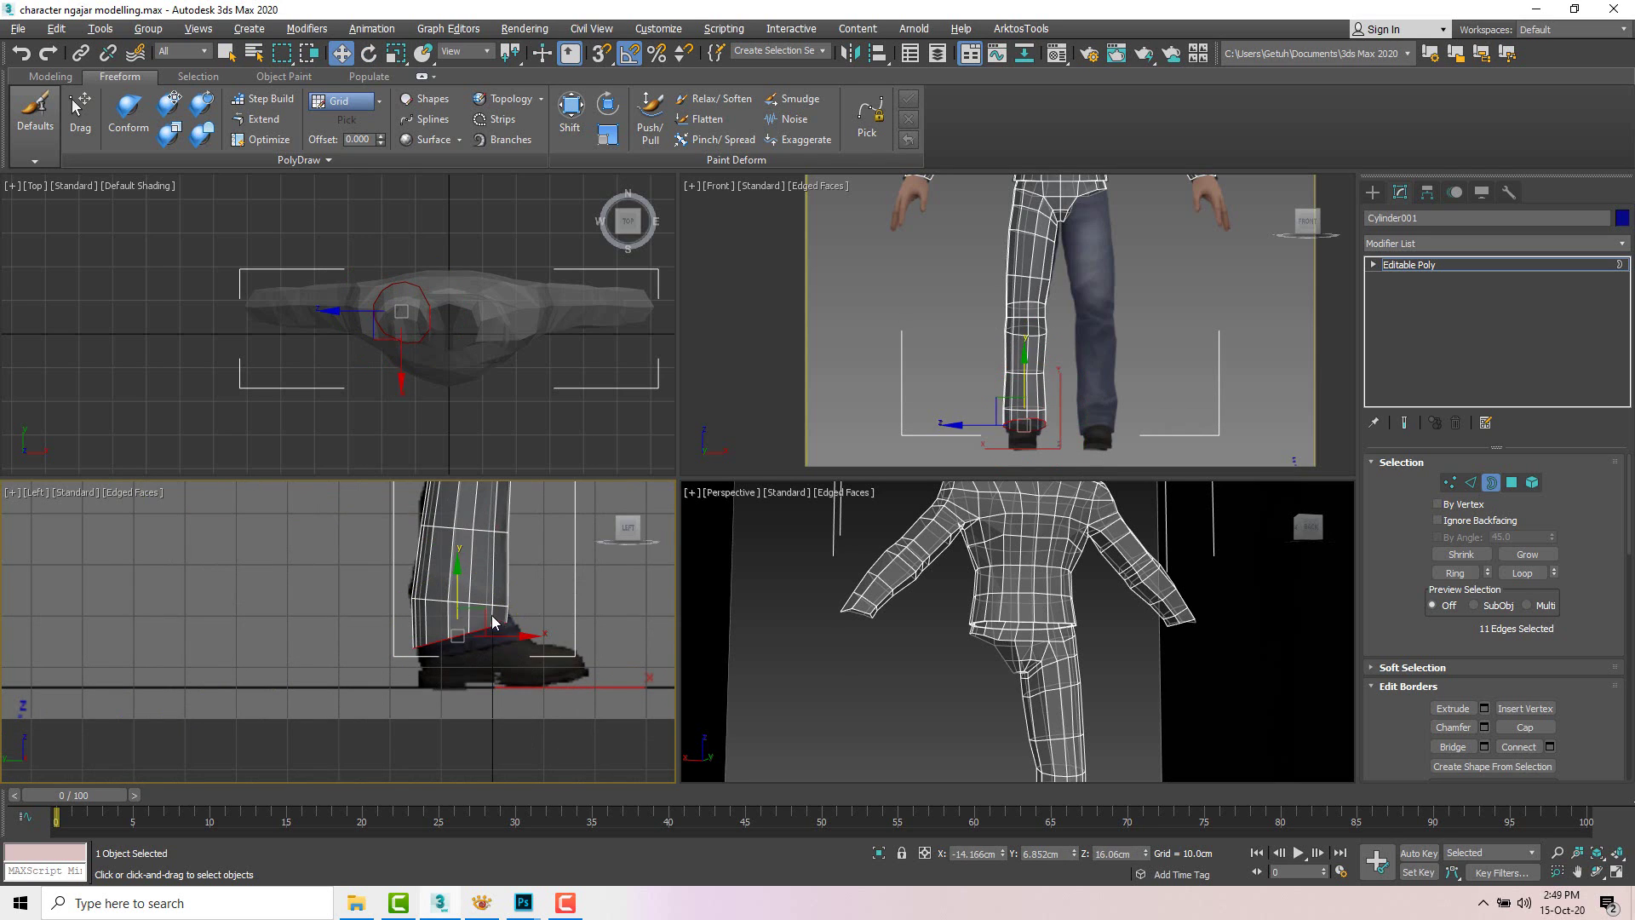
left_click_drag(492, 615, 489, 610)
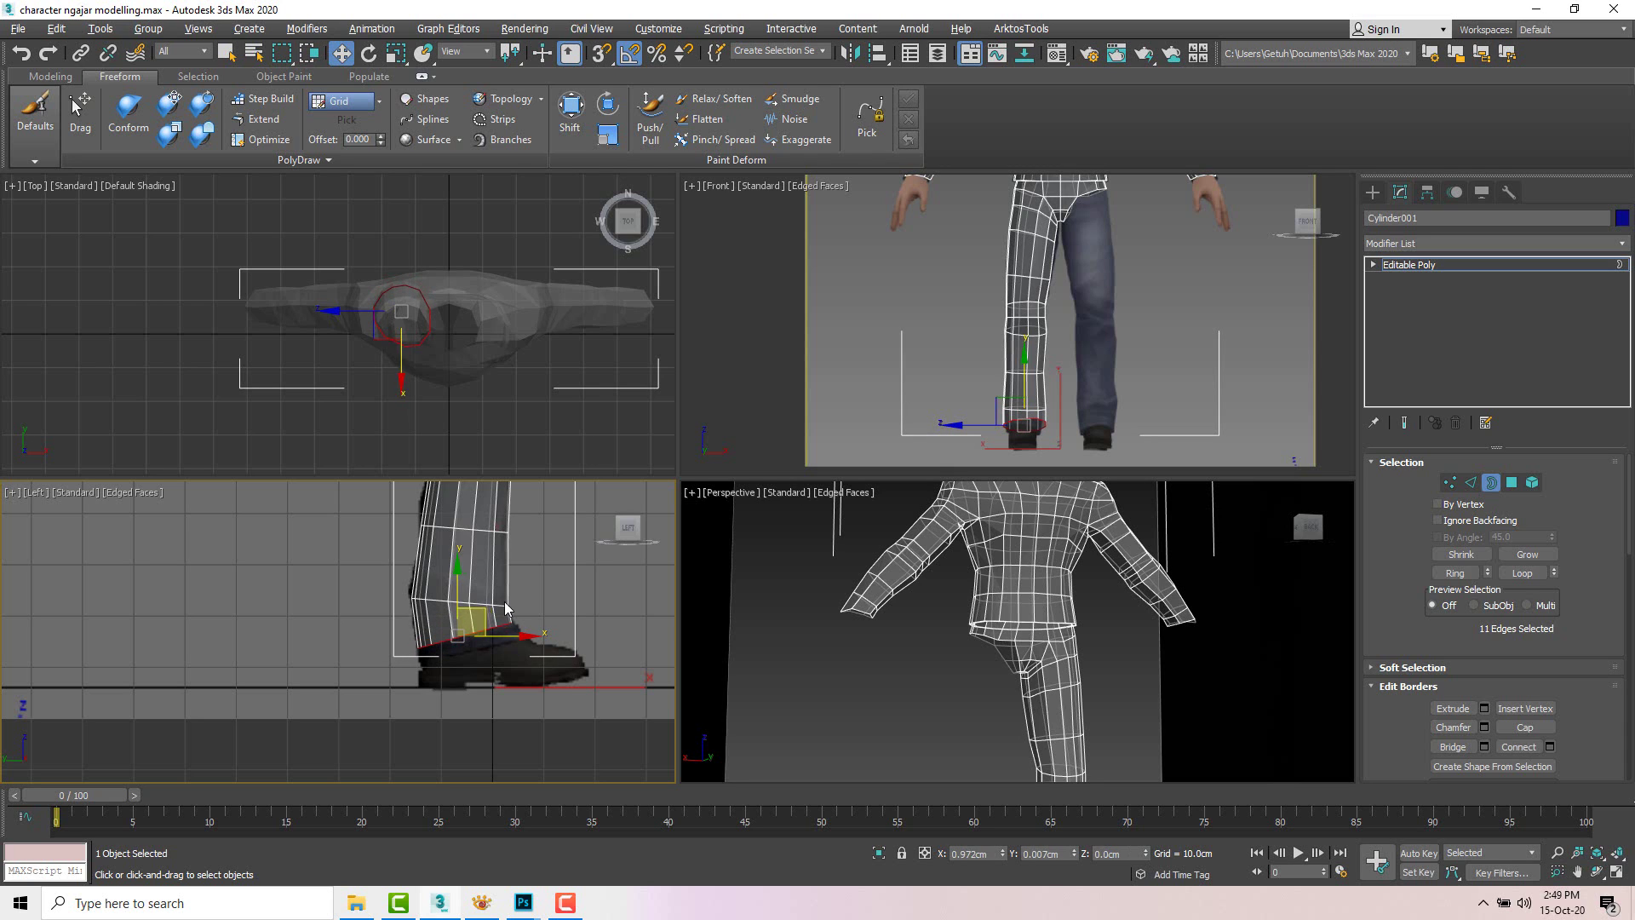
Step: Scale the two lowest vertex rings of the right leg horizontally in the front view to fit the reference trouser hem
scroll(1026, 382, "up", 5)
key("1")
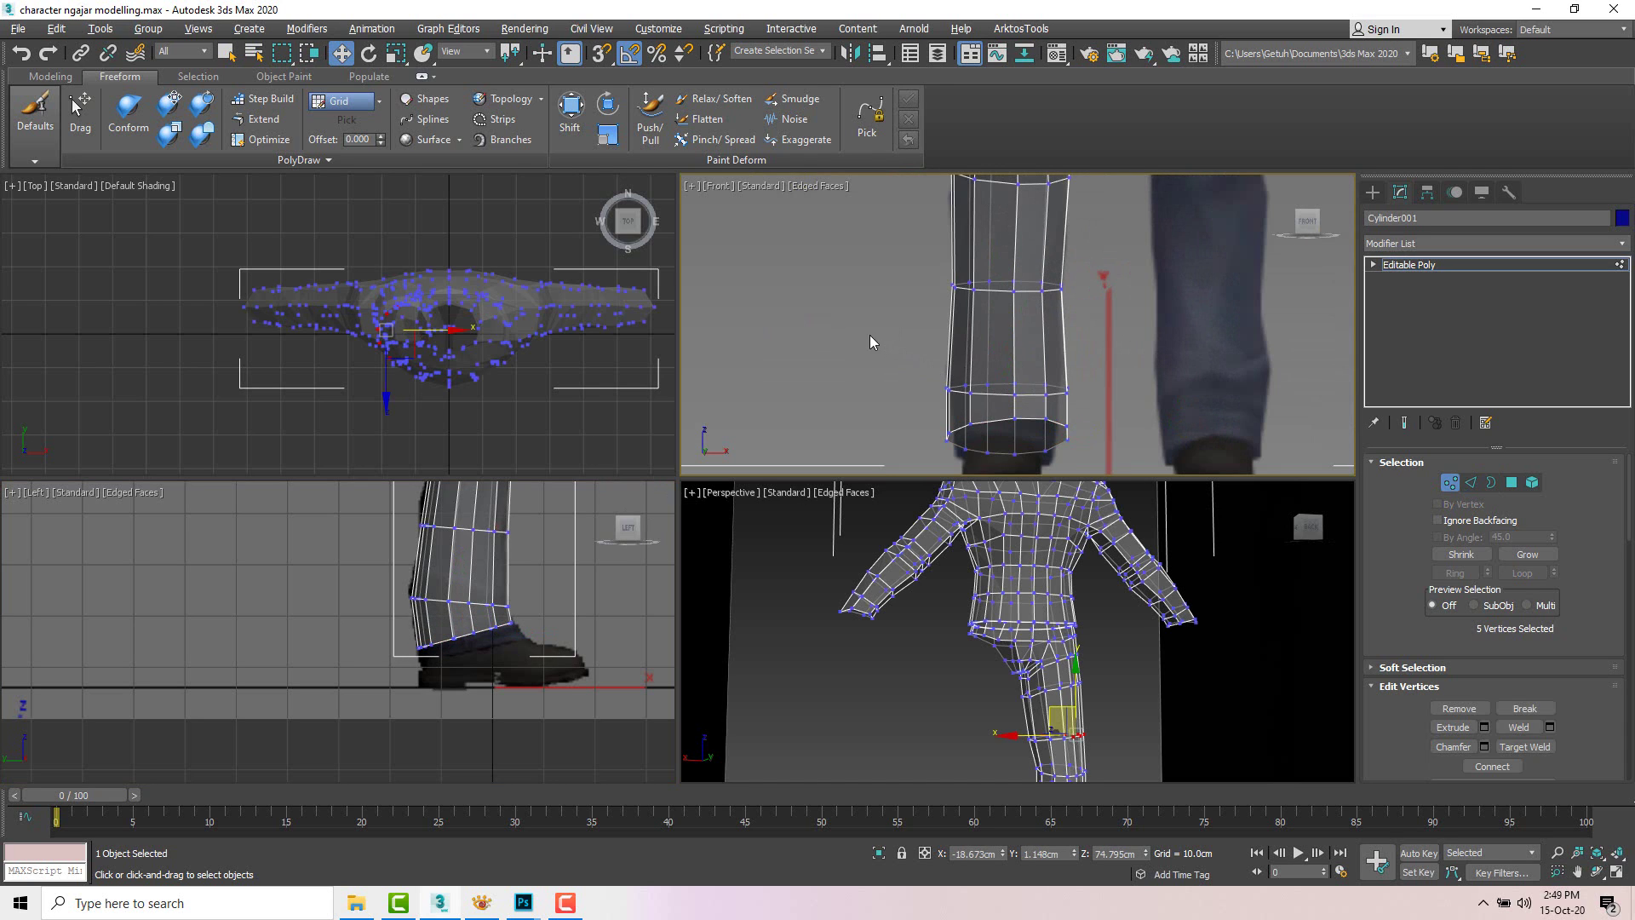
left_click_drag(1122, 467, 1121, 466)
key("e")
key("r")
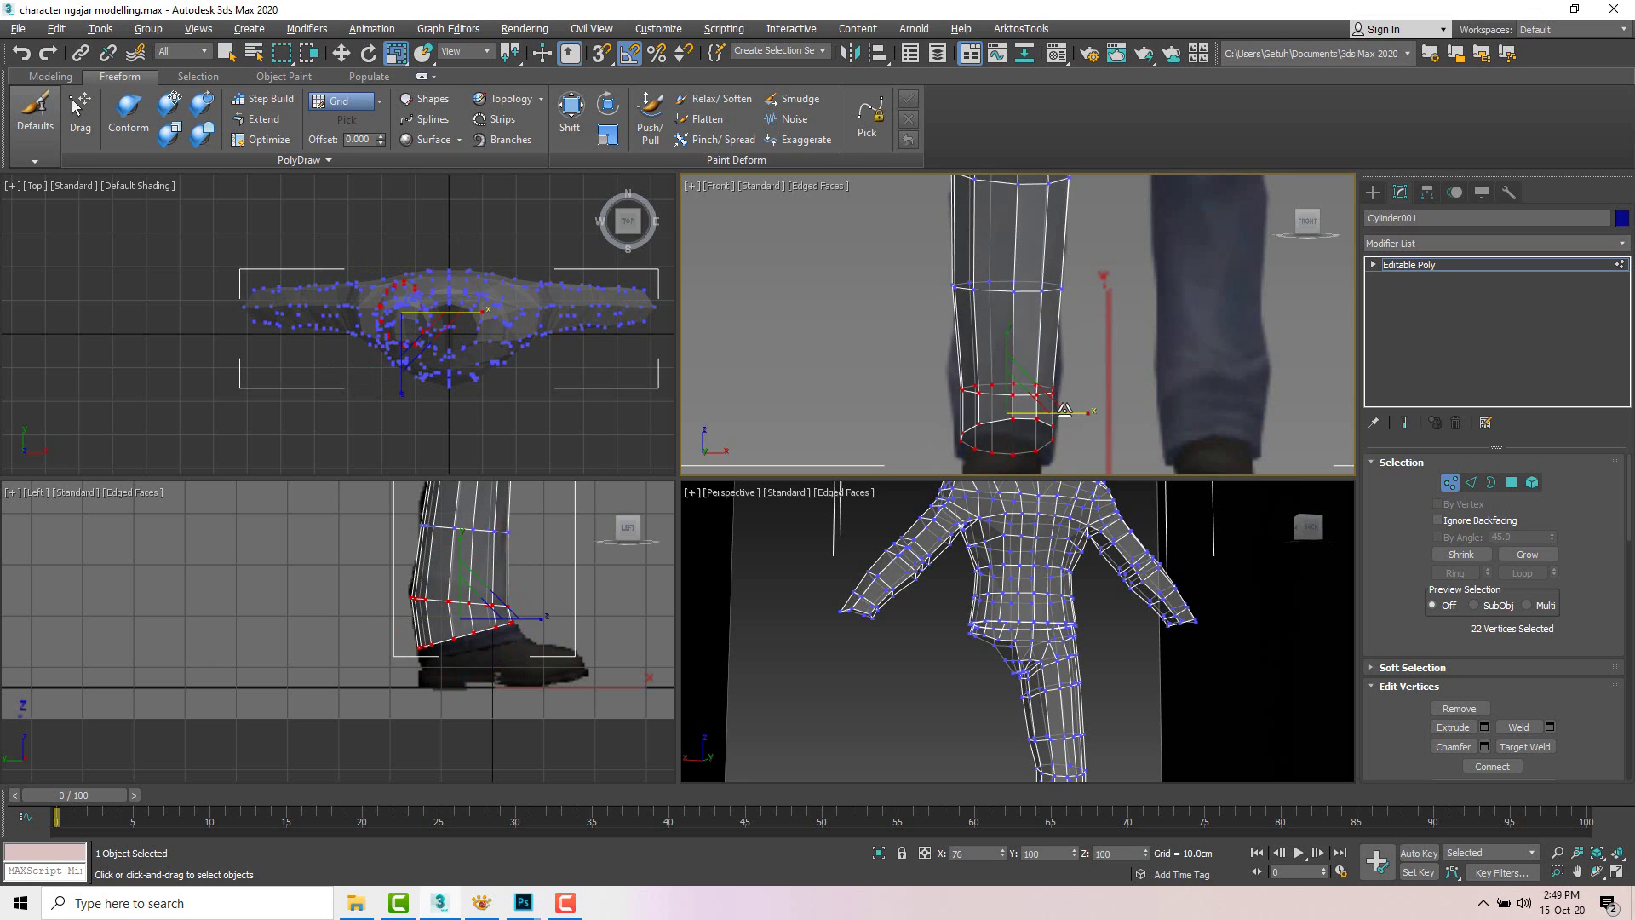
left_click_drag(1072, 409, 1078, 412)
Step: Extend the trouser leg's bottom border further down over the shoe in the side view
middle_click_drag(1070, 427, 1050, 347)
scroll(1050, 347, "down", 3)
key("3")
left_click(502, 626)
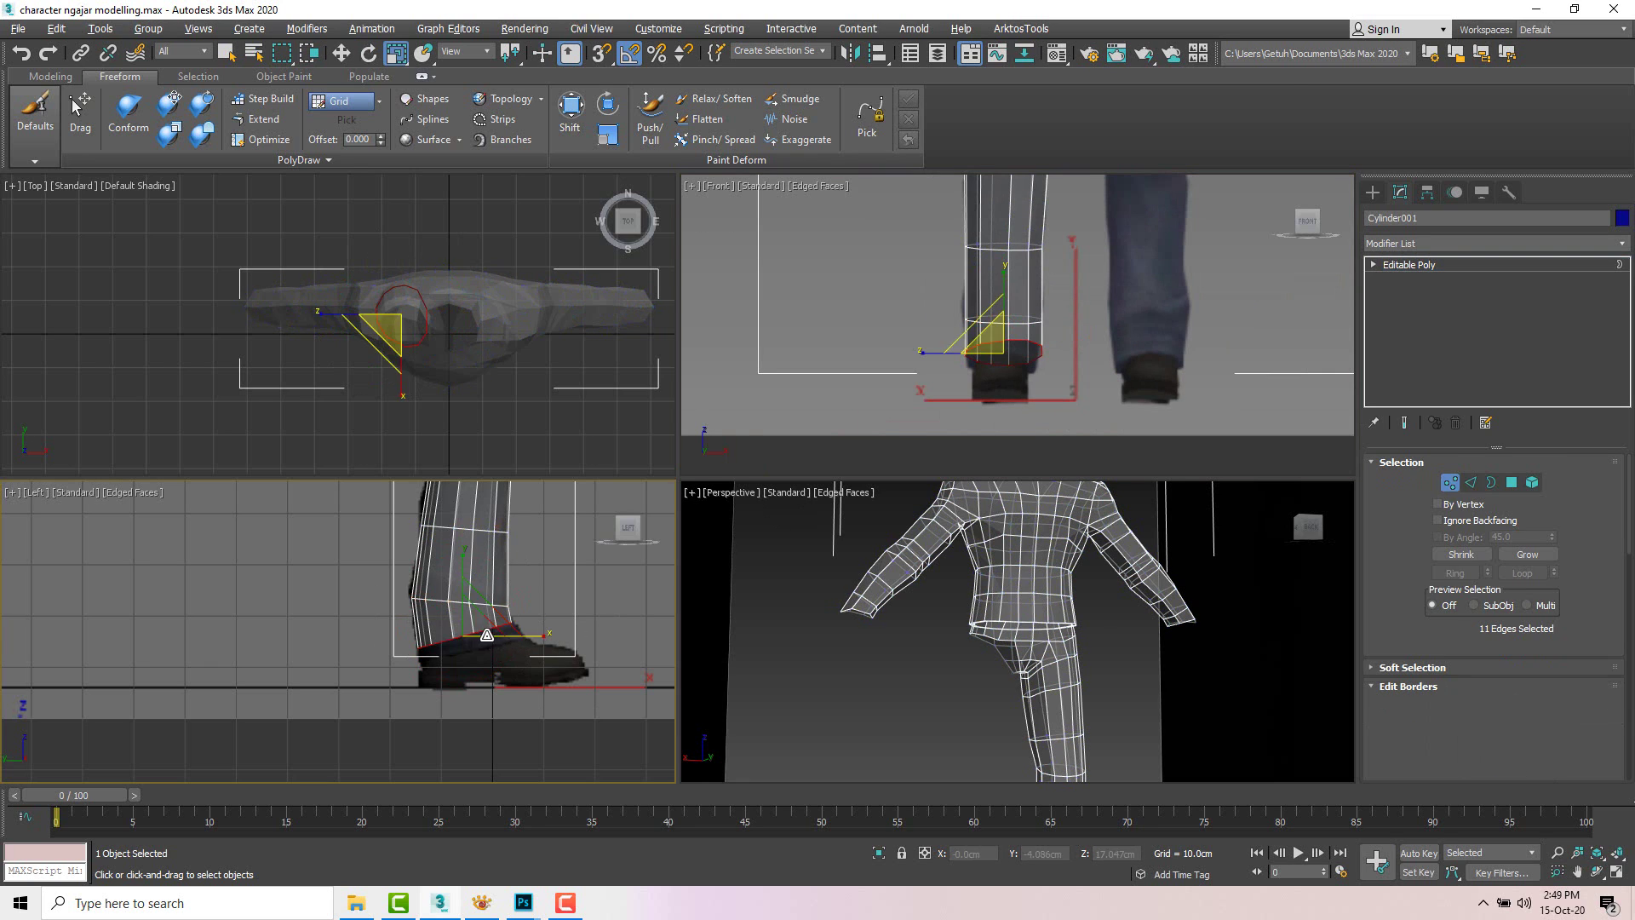
key("w")
left_click_drag(491, 615, 496, 635)
scroll(876, 393, "down", 3)
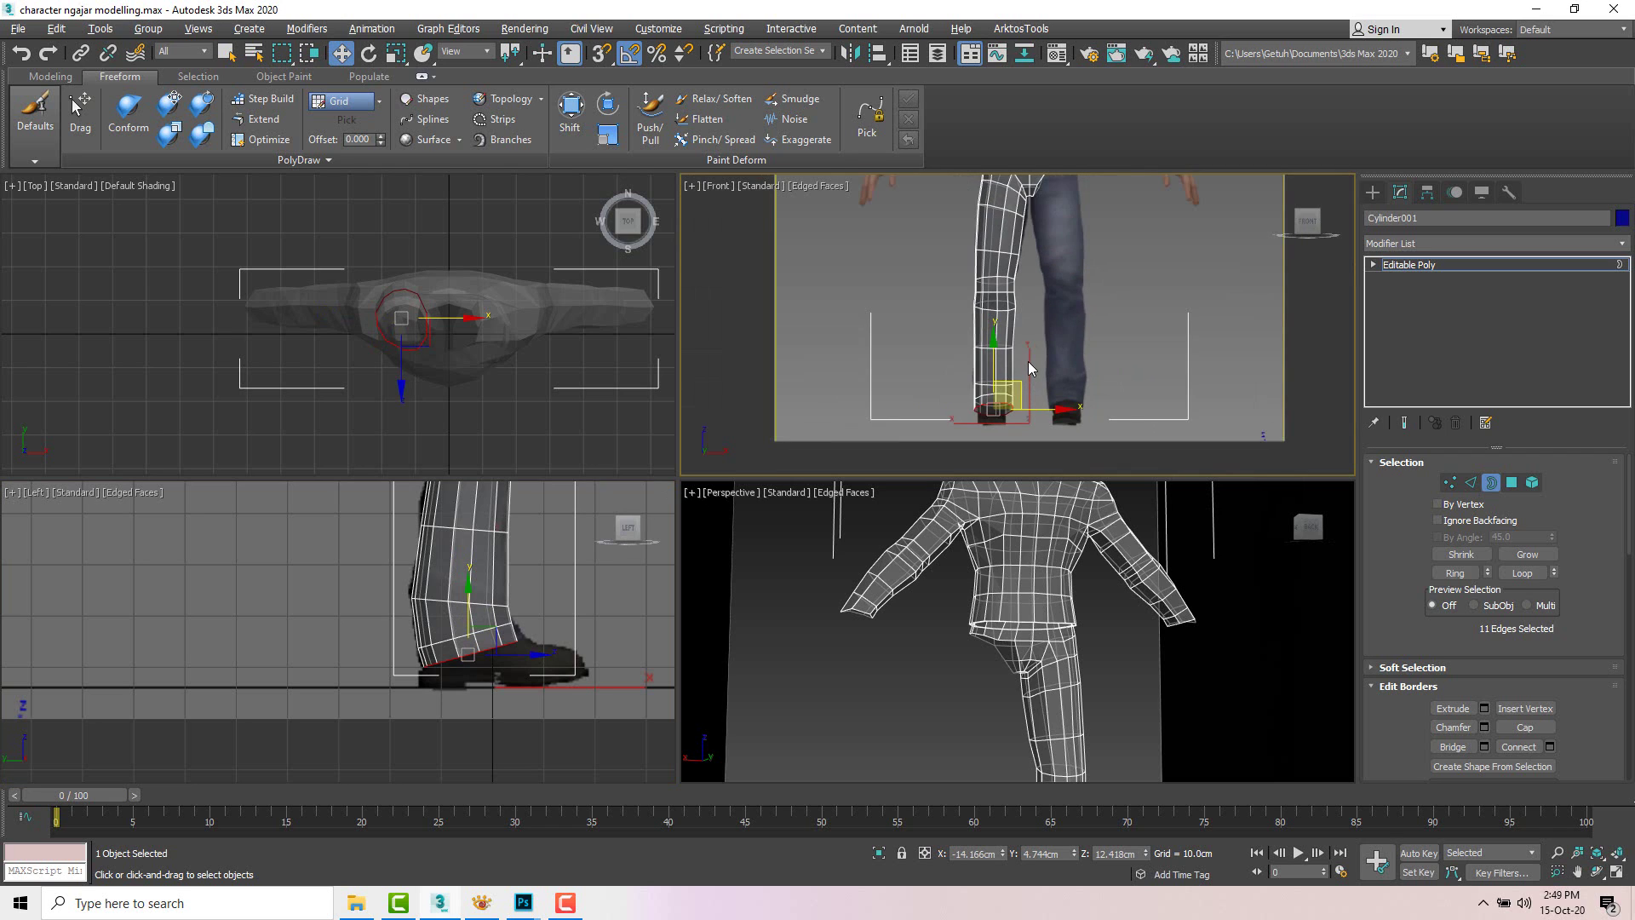
middle_click_drag(1039, 332, 1032, 357)
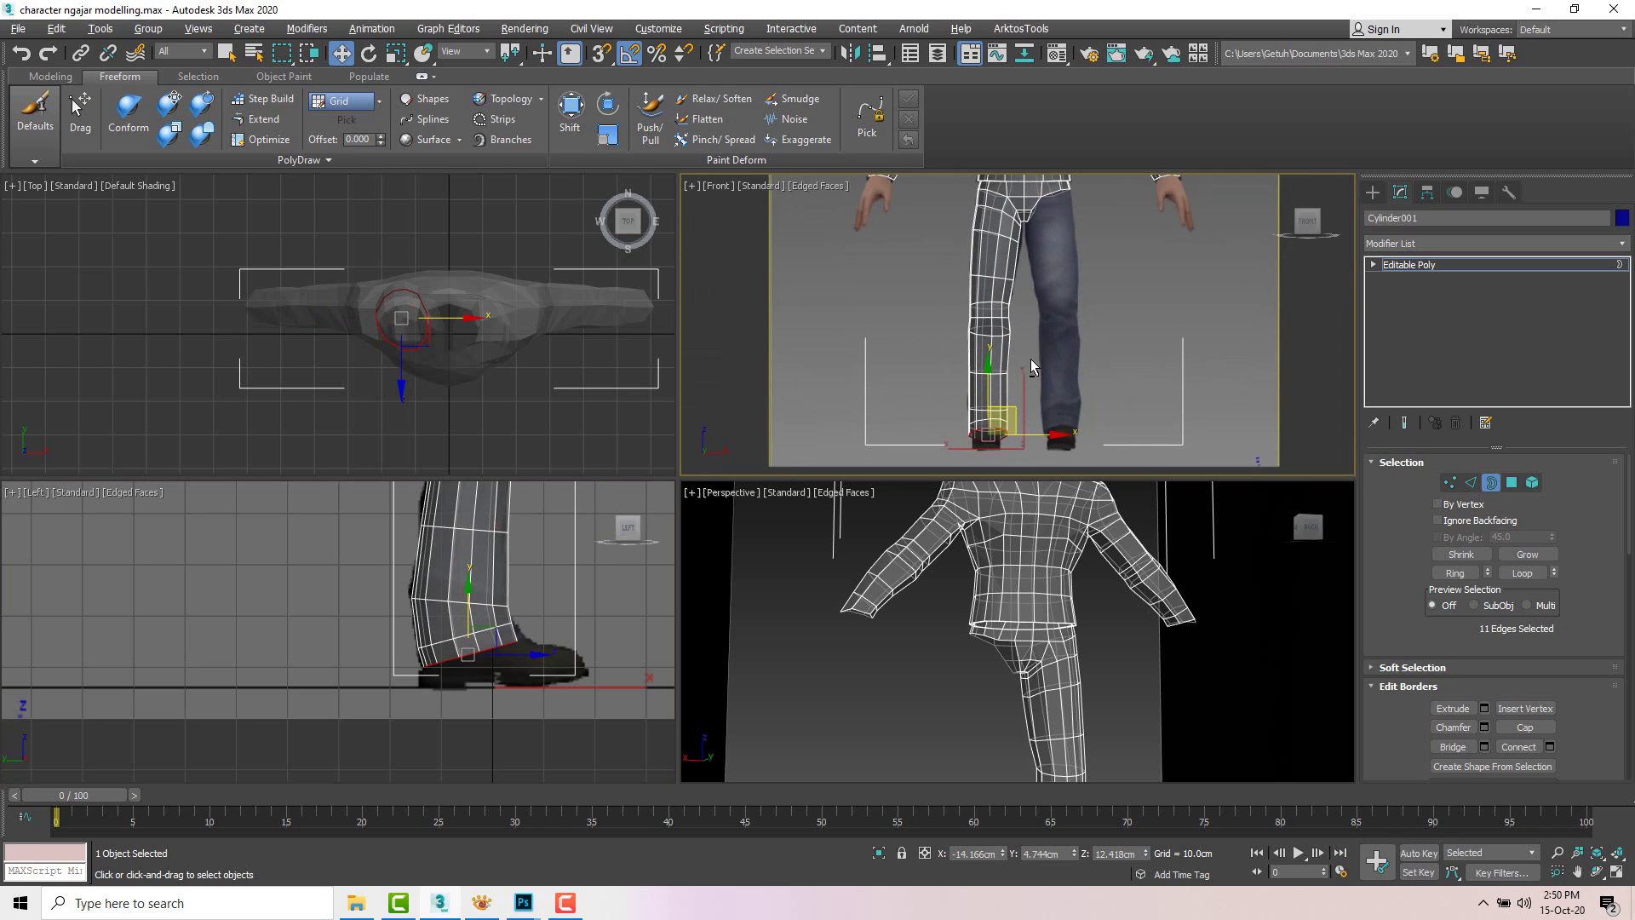
key("alt+w")
middle_click_drag(813, 409, 858, 411)
key("alt+w")
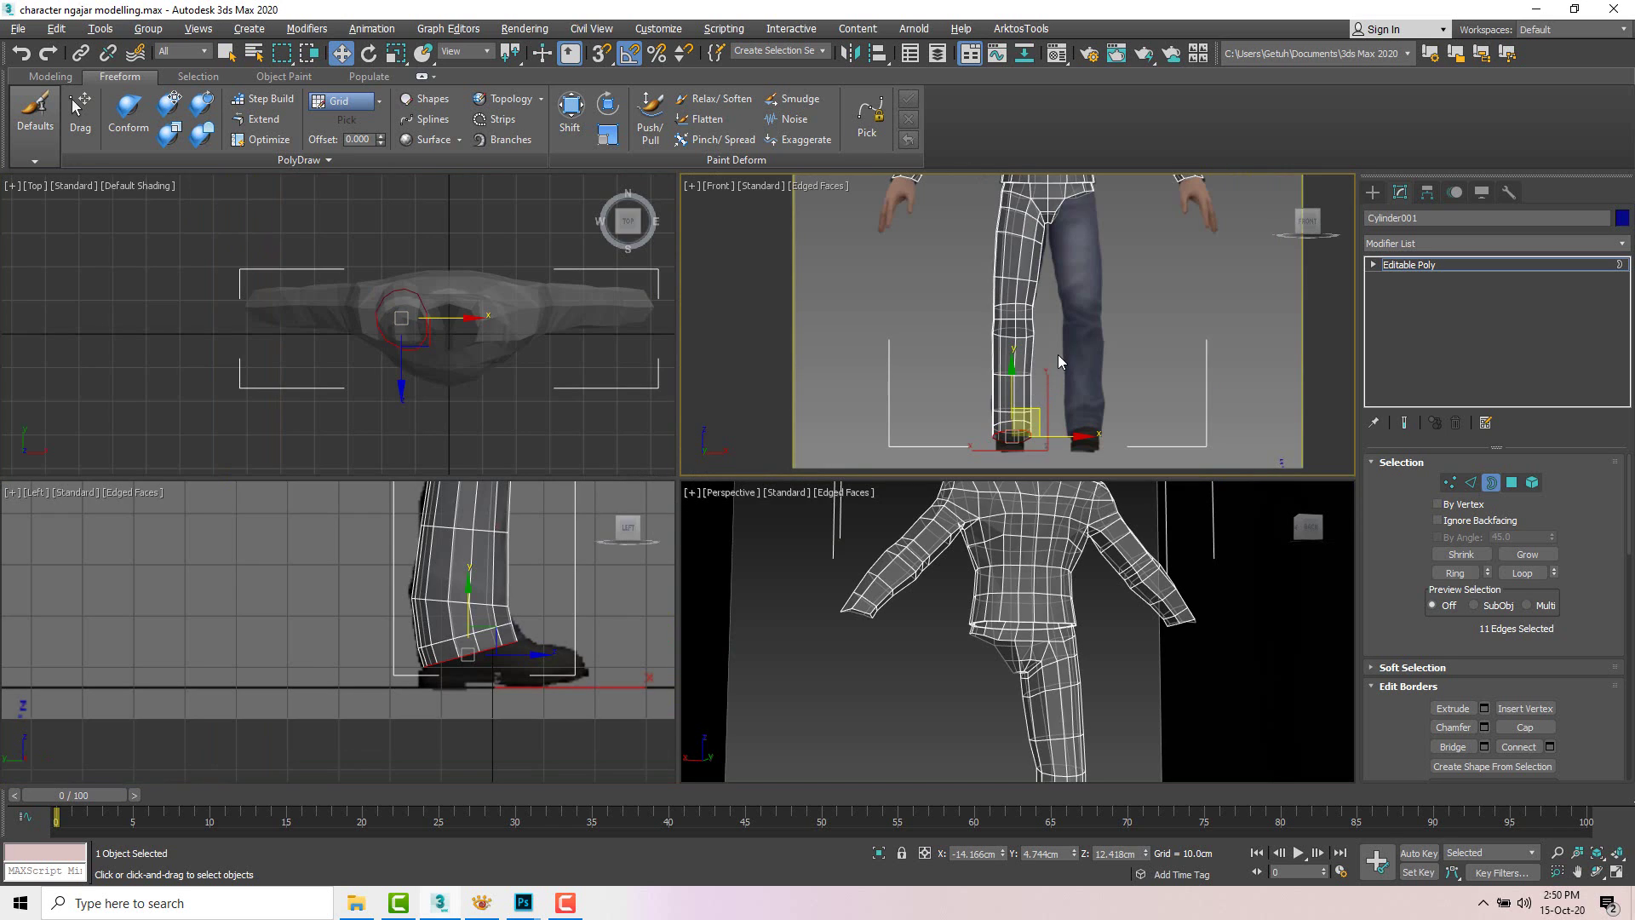
Step: Leave border editing on the body mesh and activate the Shift brush in the enlarged front view
key("alt+w")
scroll(848, 378, "down", 2)
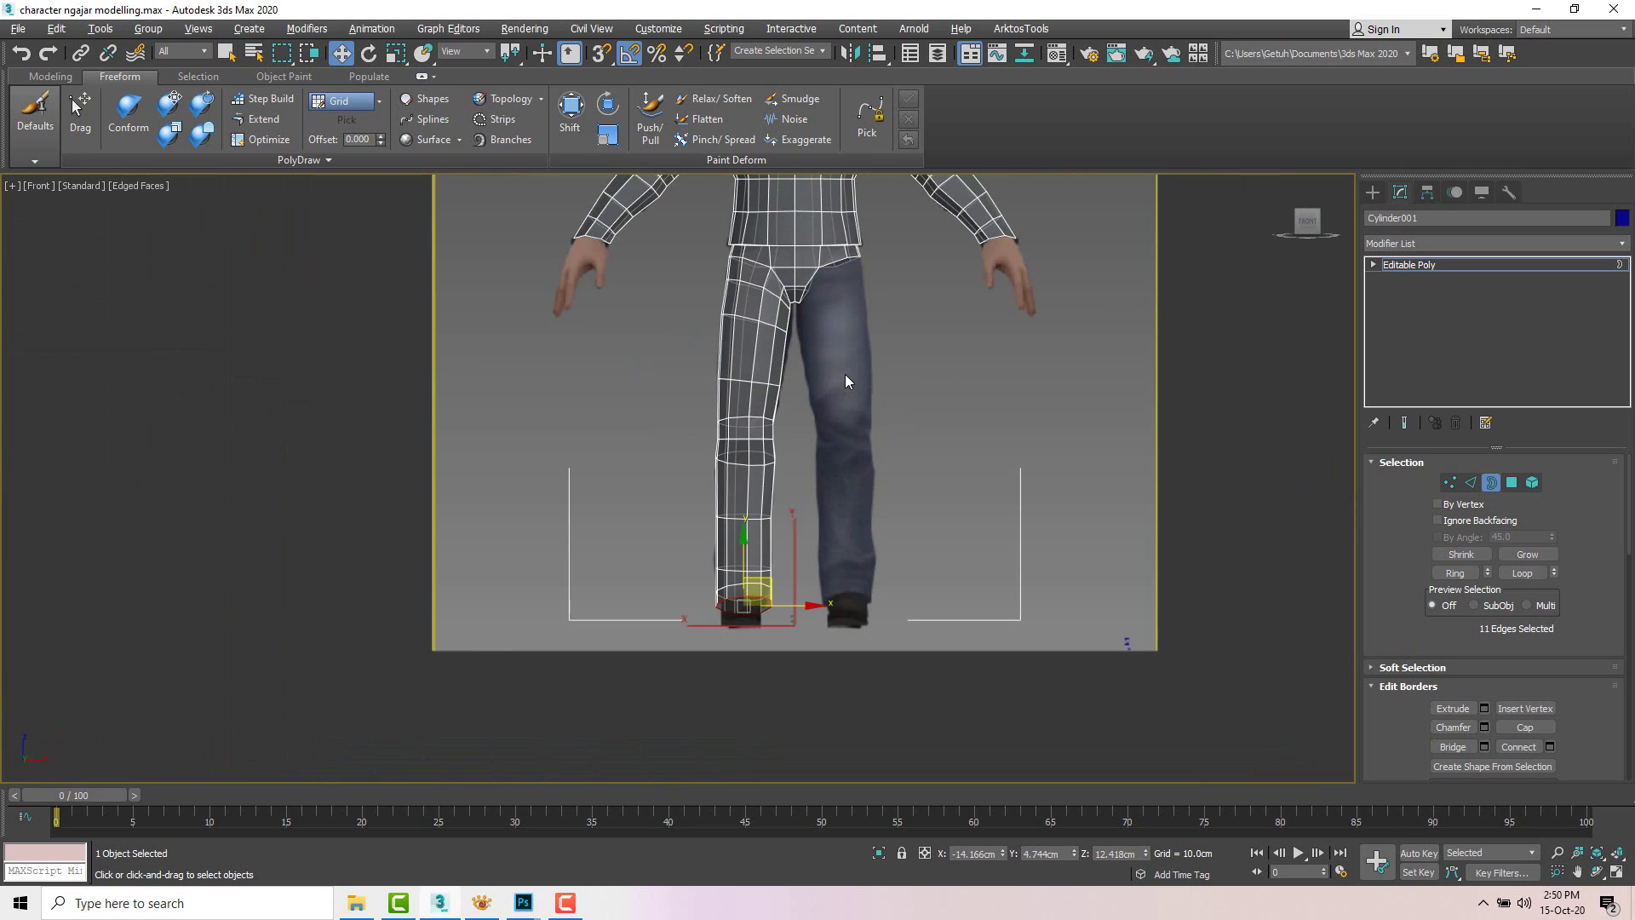
scroll(847, 381, "up", 1)
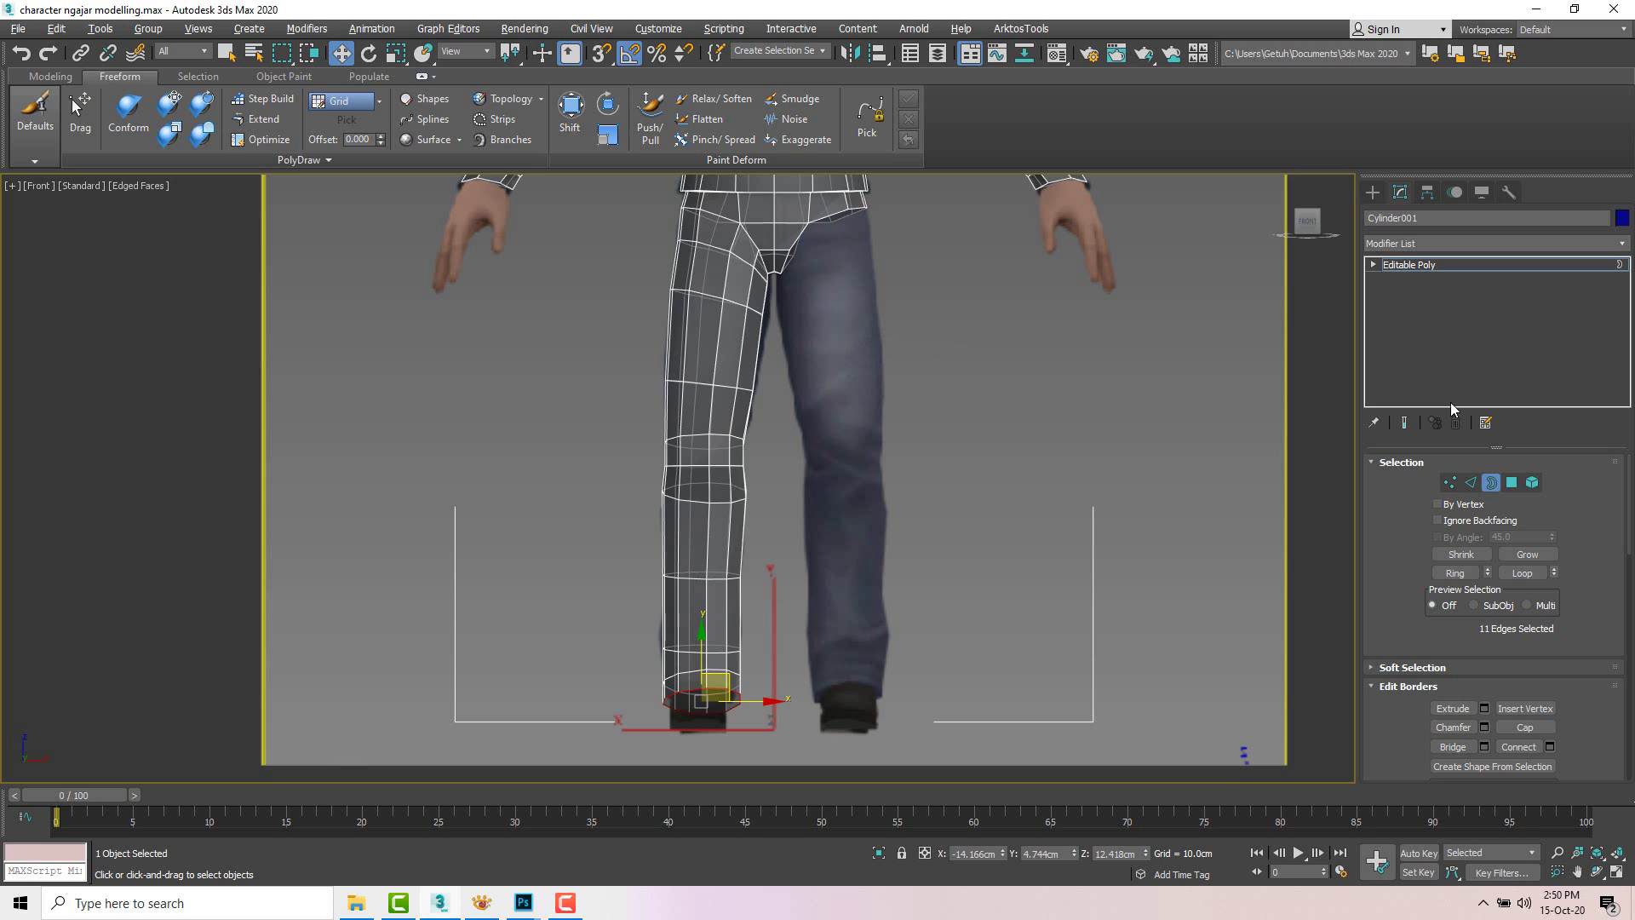
left_click(1489, 483)
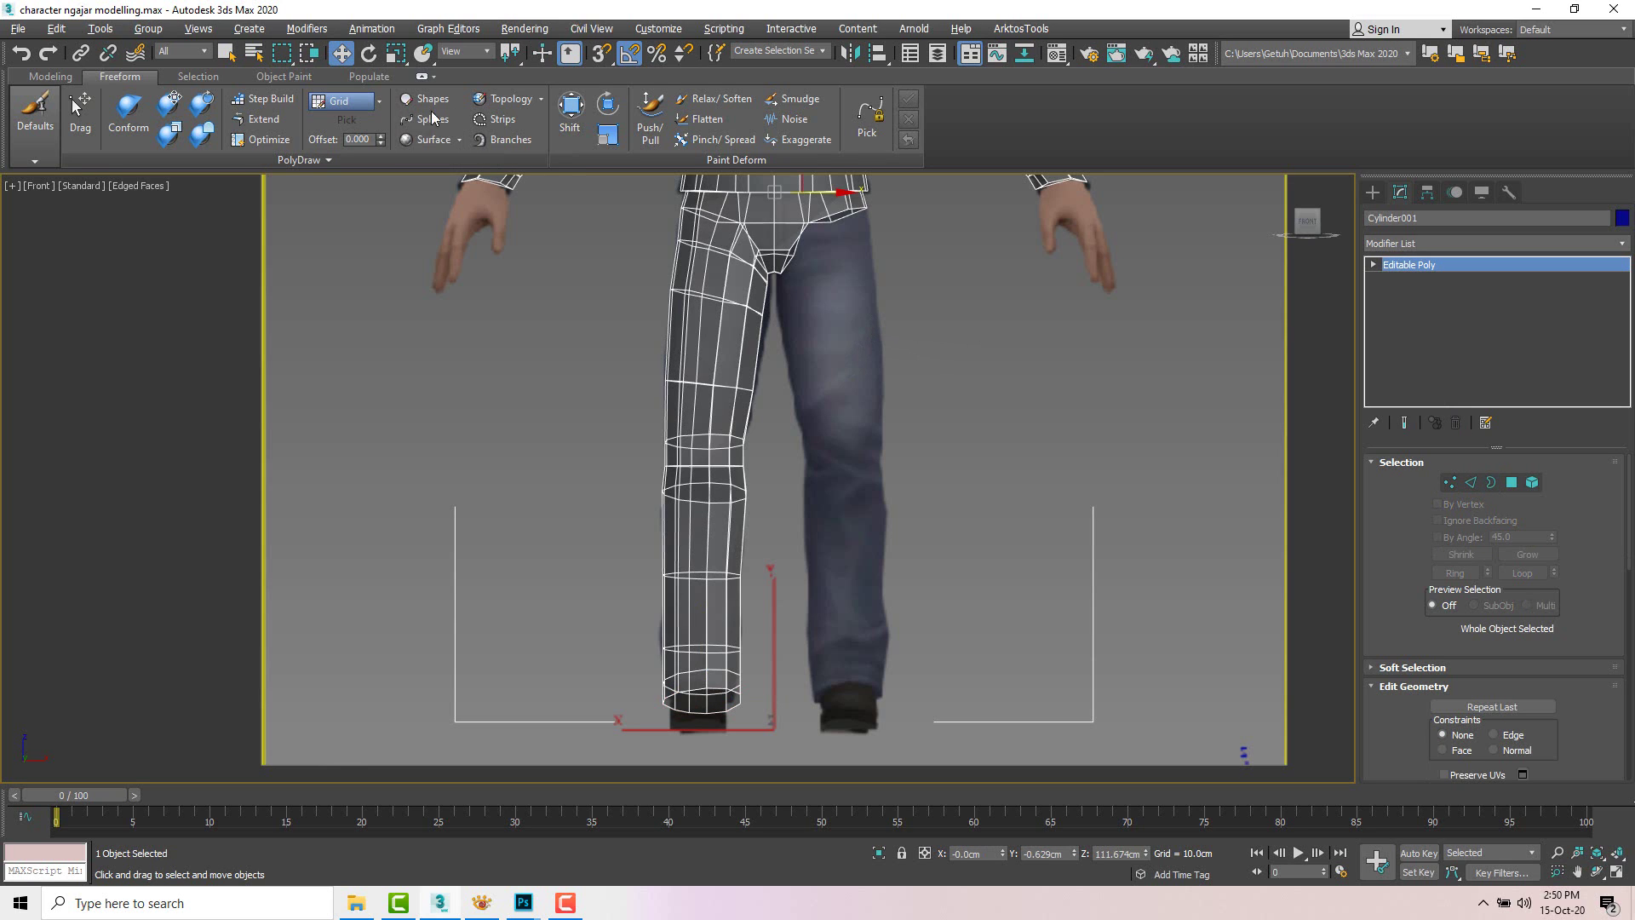
left_click(423, 81)
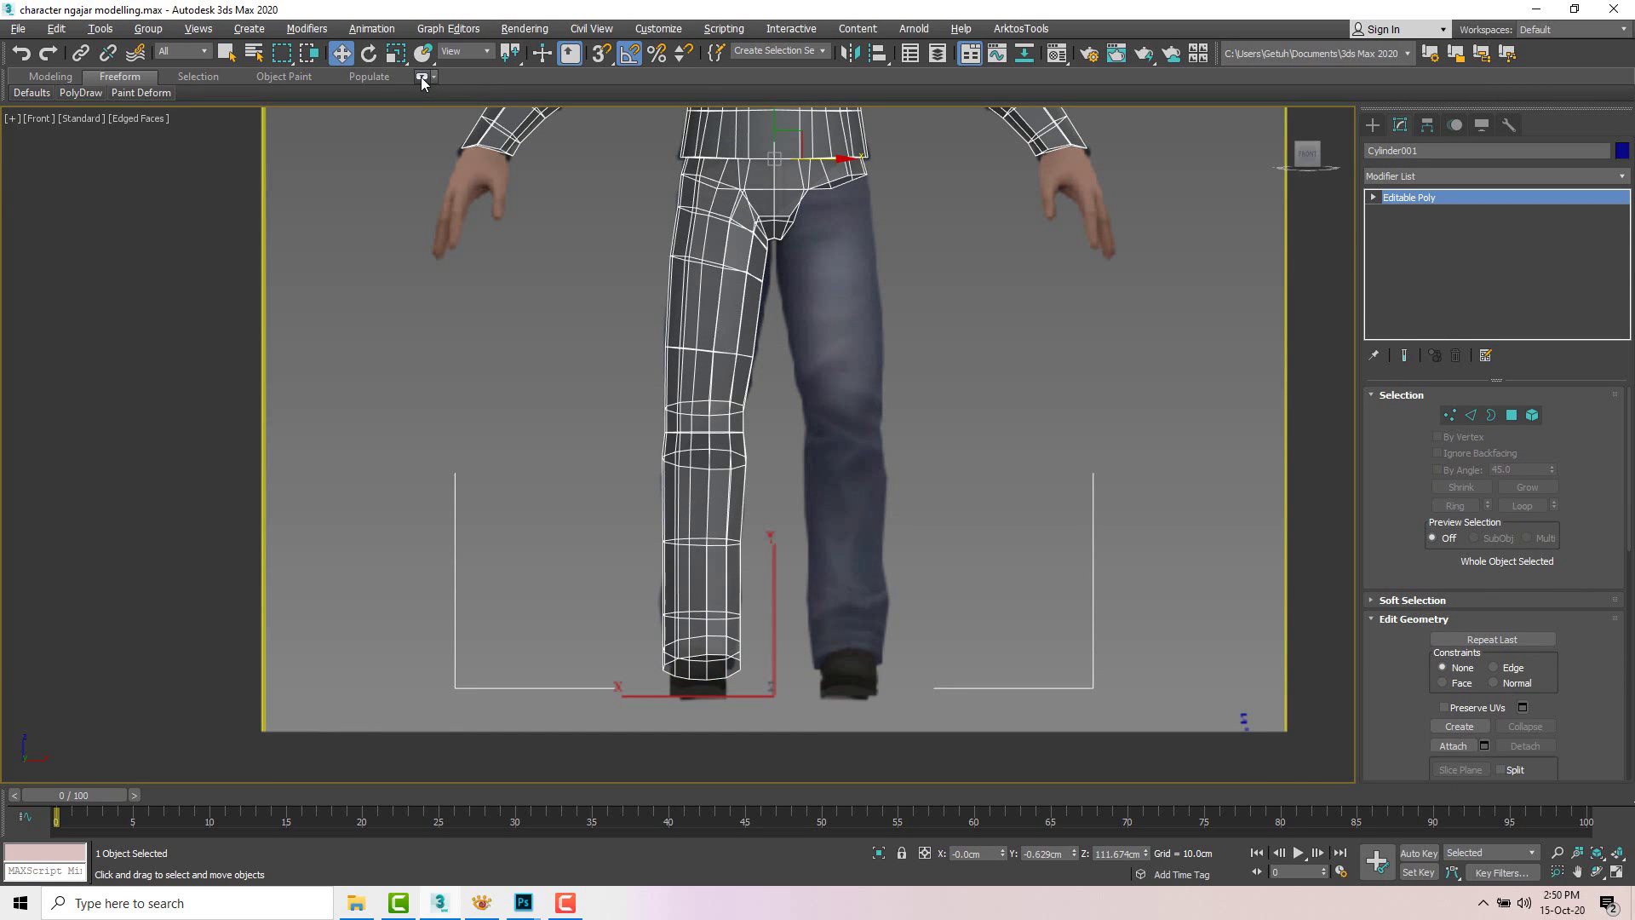
left_click(421, 76)
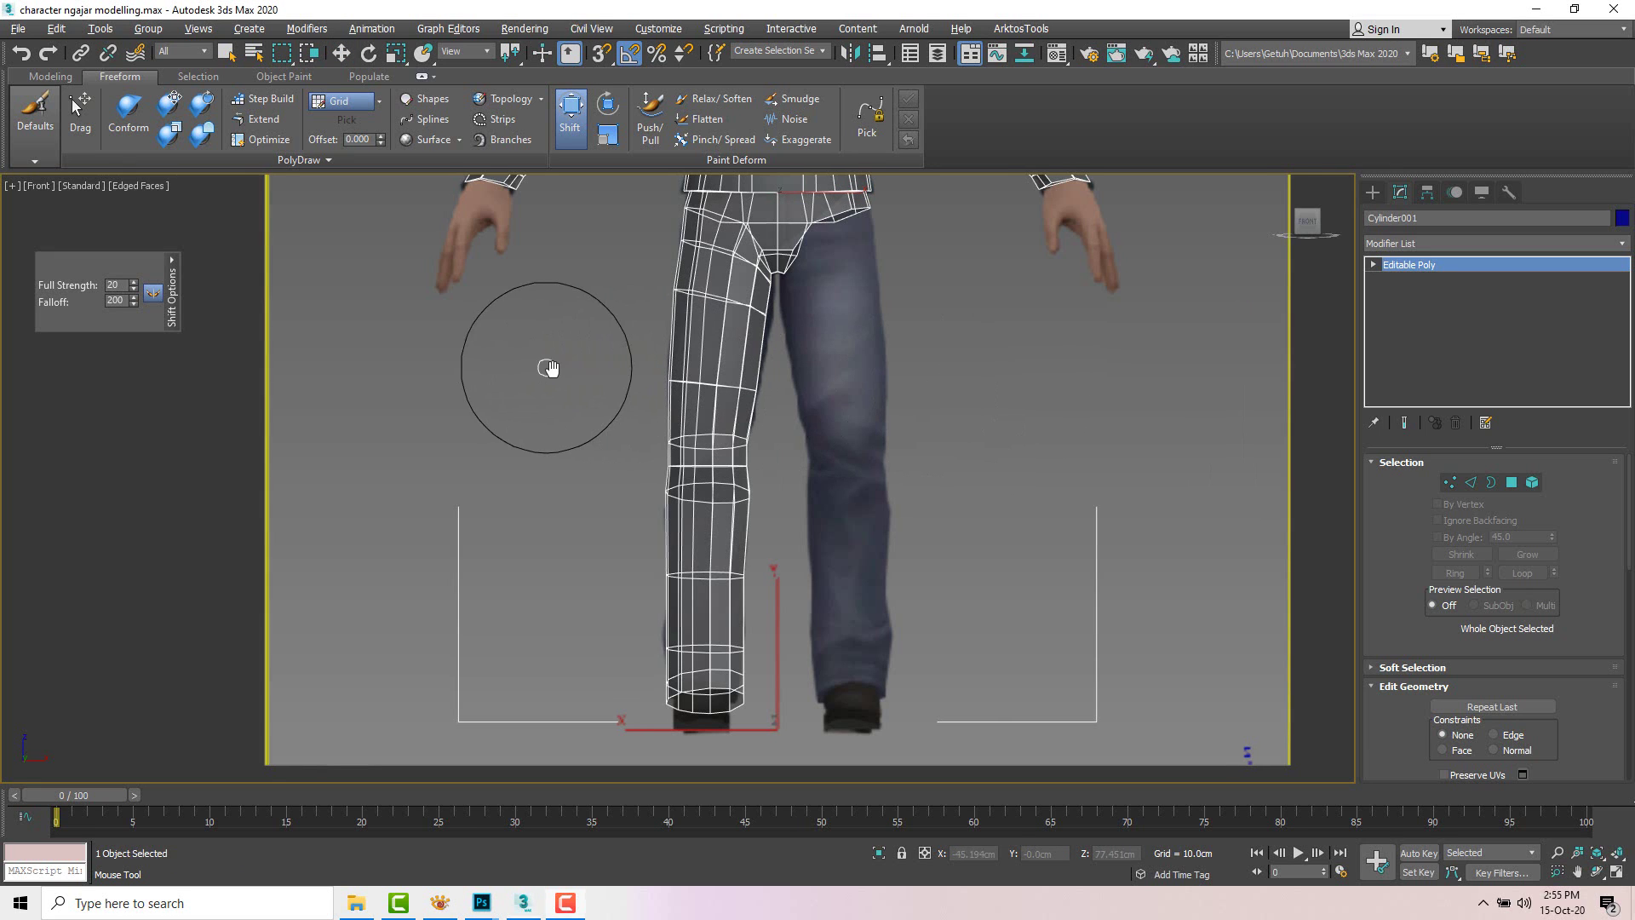
Step: Examine the right trouser leg's outline against the reference in the front view
middle_click_drag(547, 366, 568, 390)
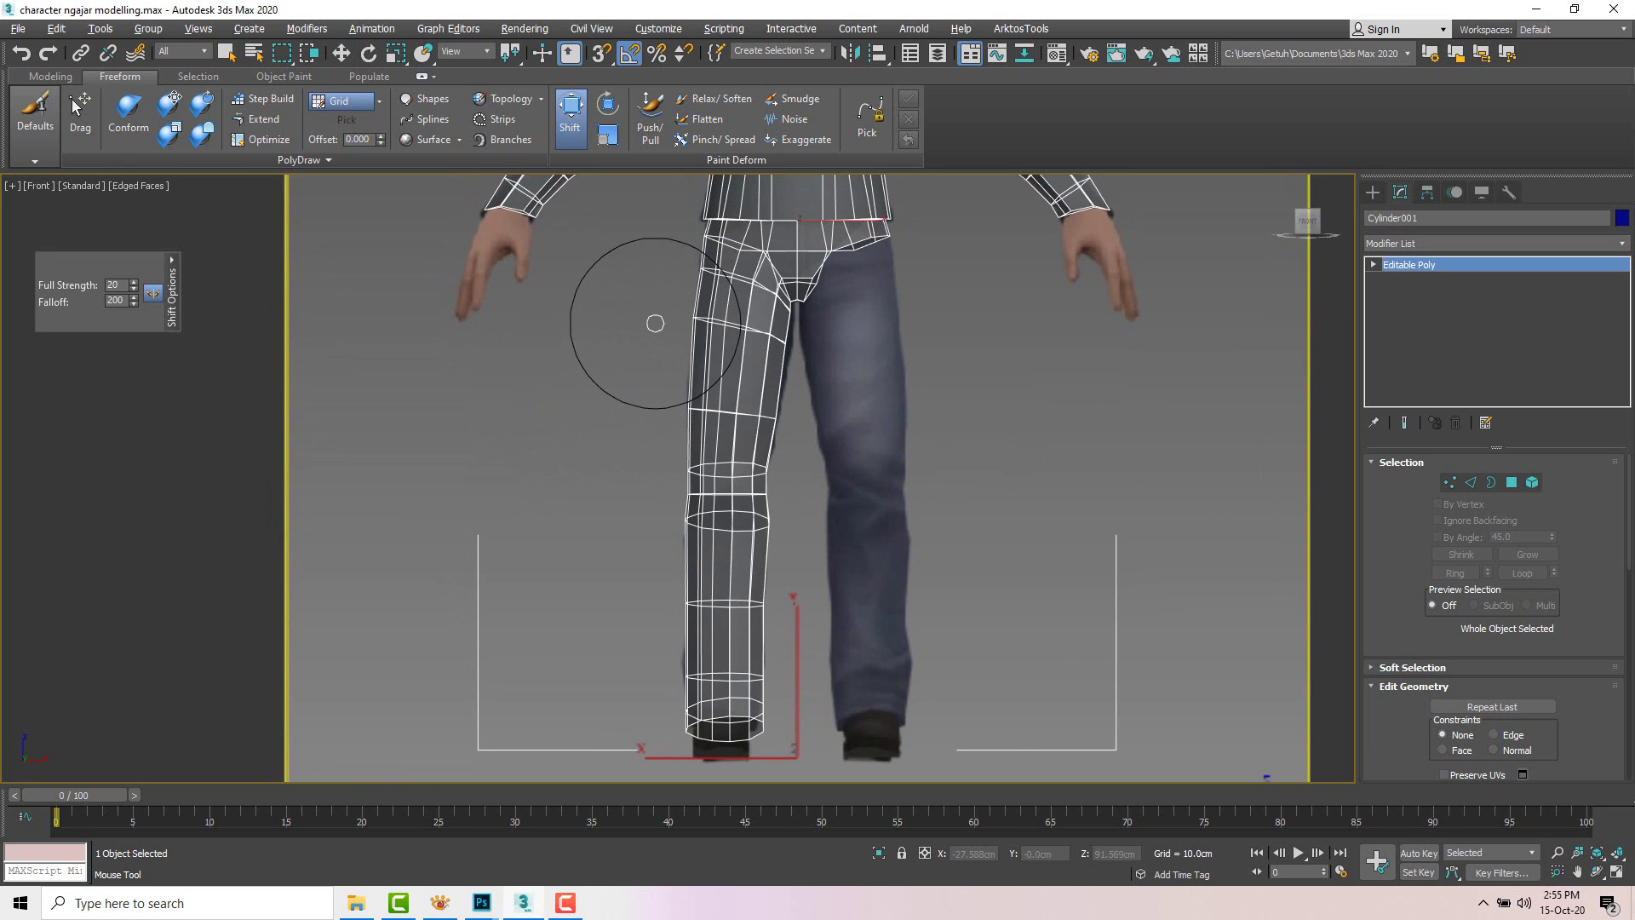
middle_click_drag(664, 333, 621, 321)
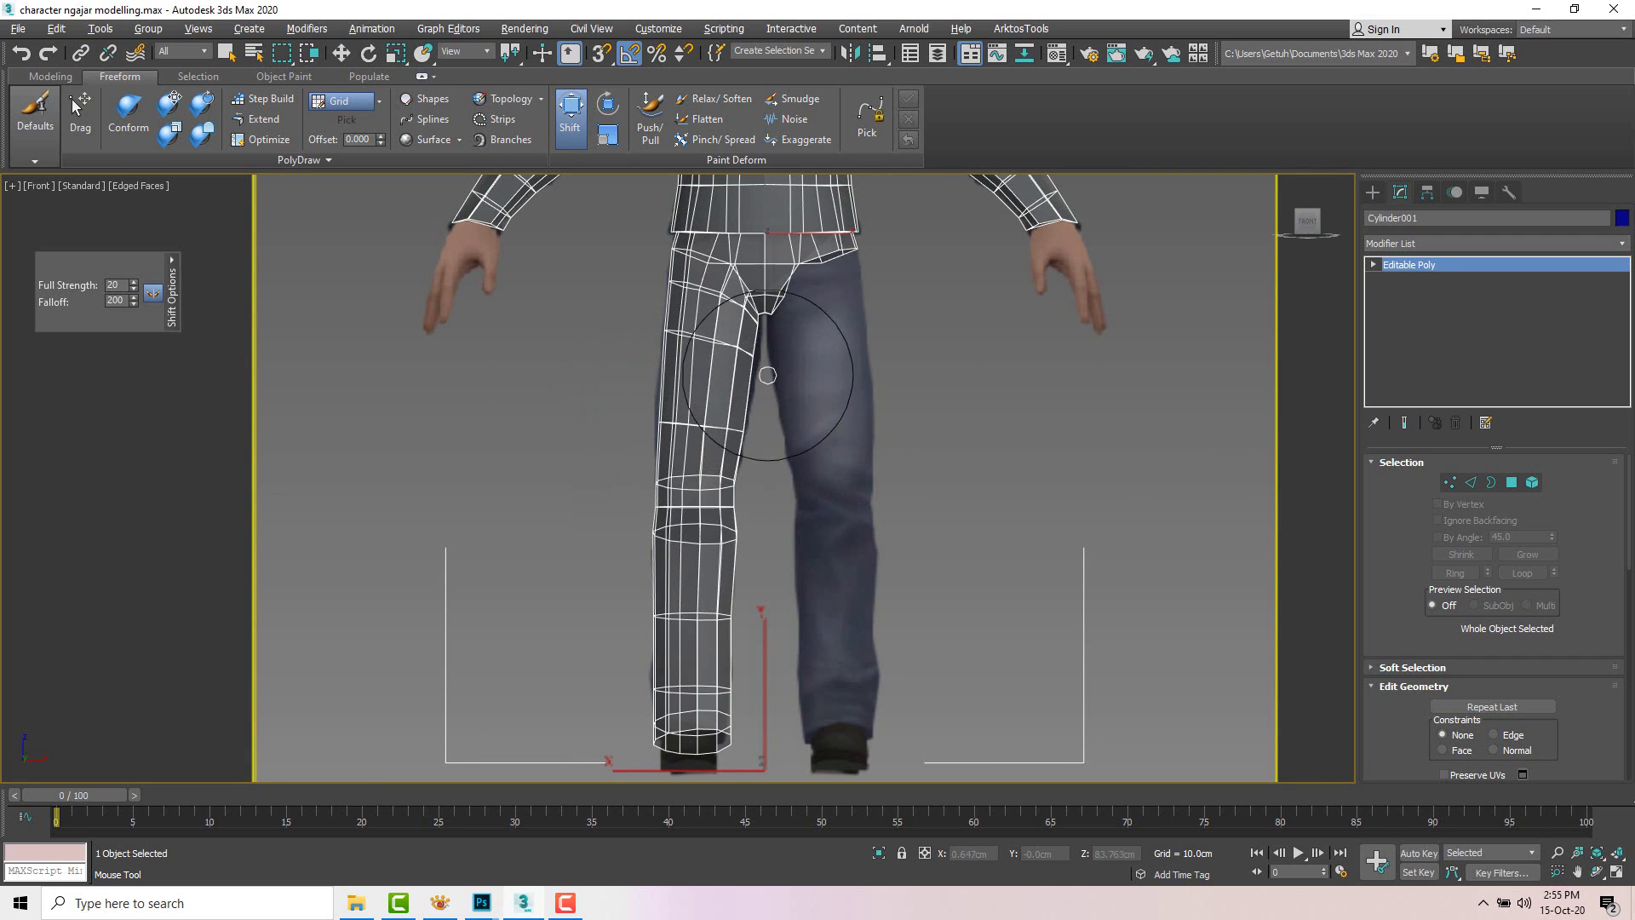
scroll(767, 332, "up", 8)
scroll(729, 447, "down", 6)
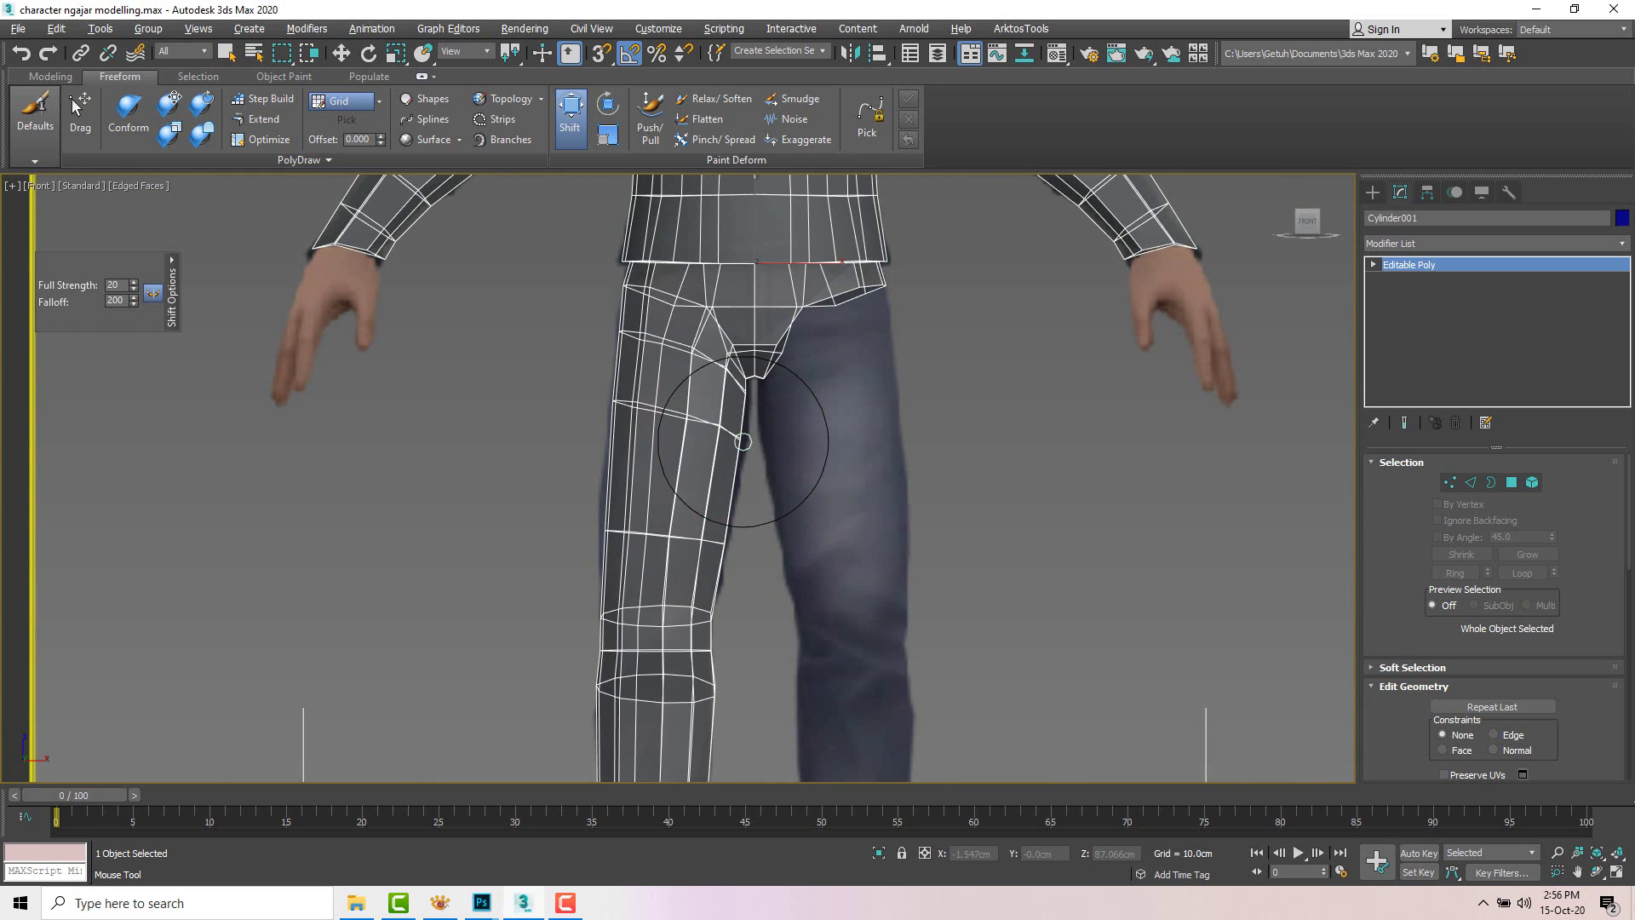
middle_click_drag(700, 596, 762, 530)
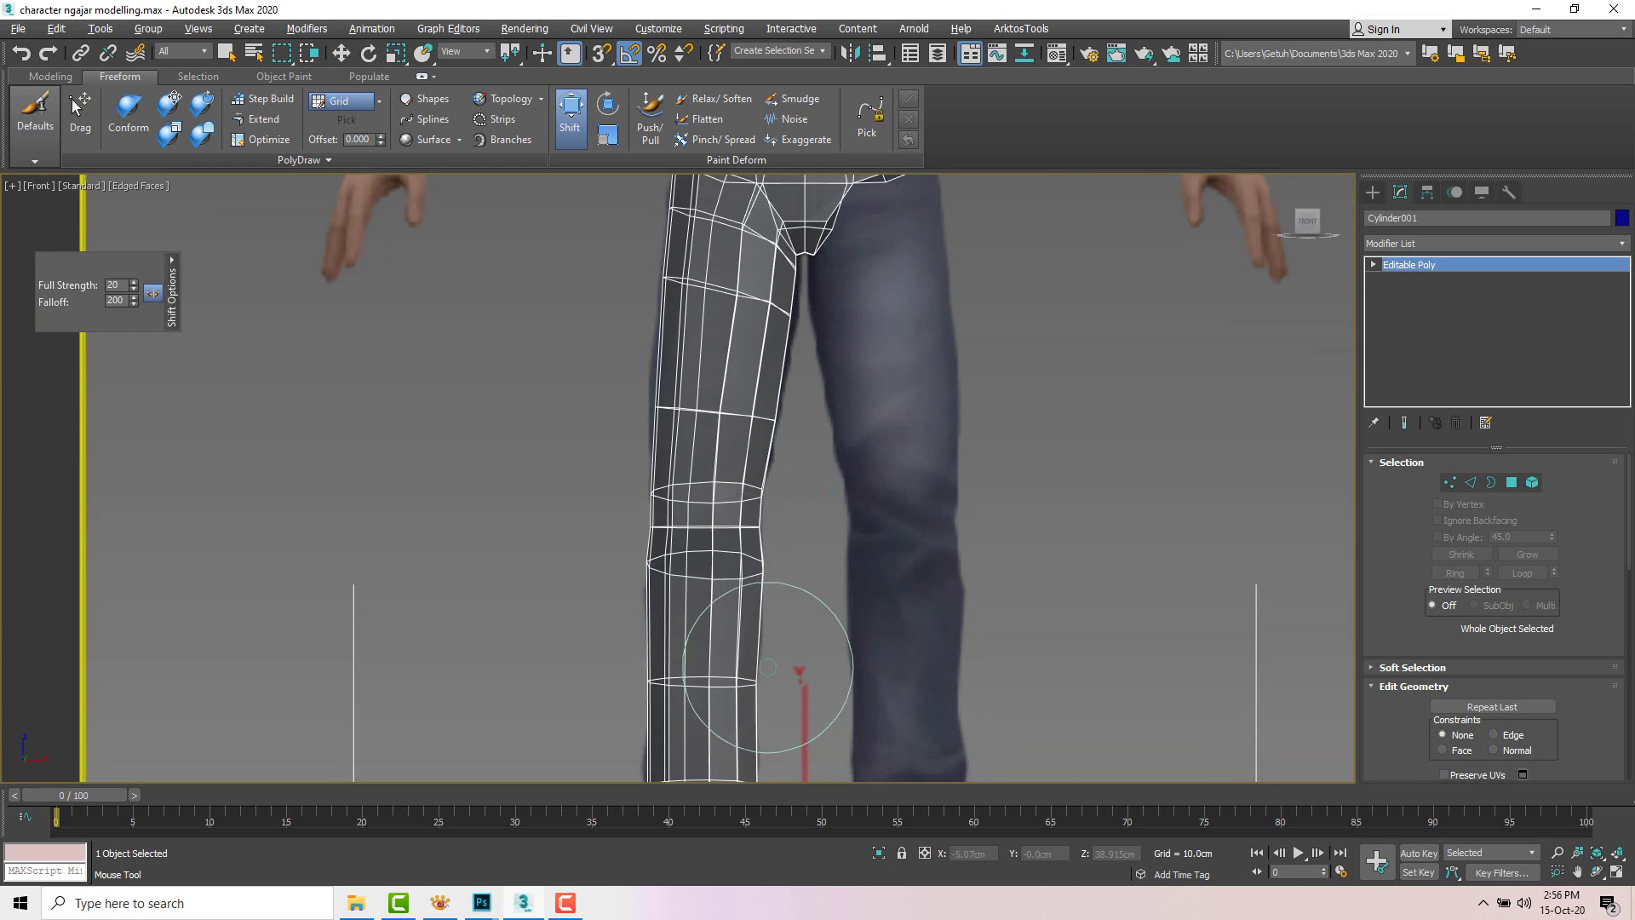
scroll(801, 601, "down", 5)
scroll(795, 620, "down", 2)
scroll(776, 617, "down", 3)
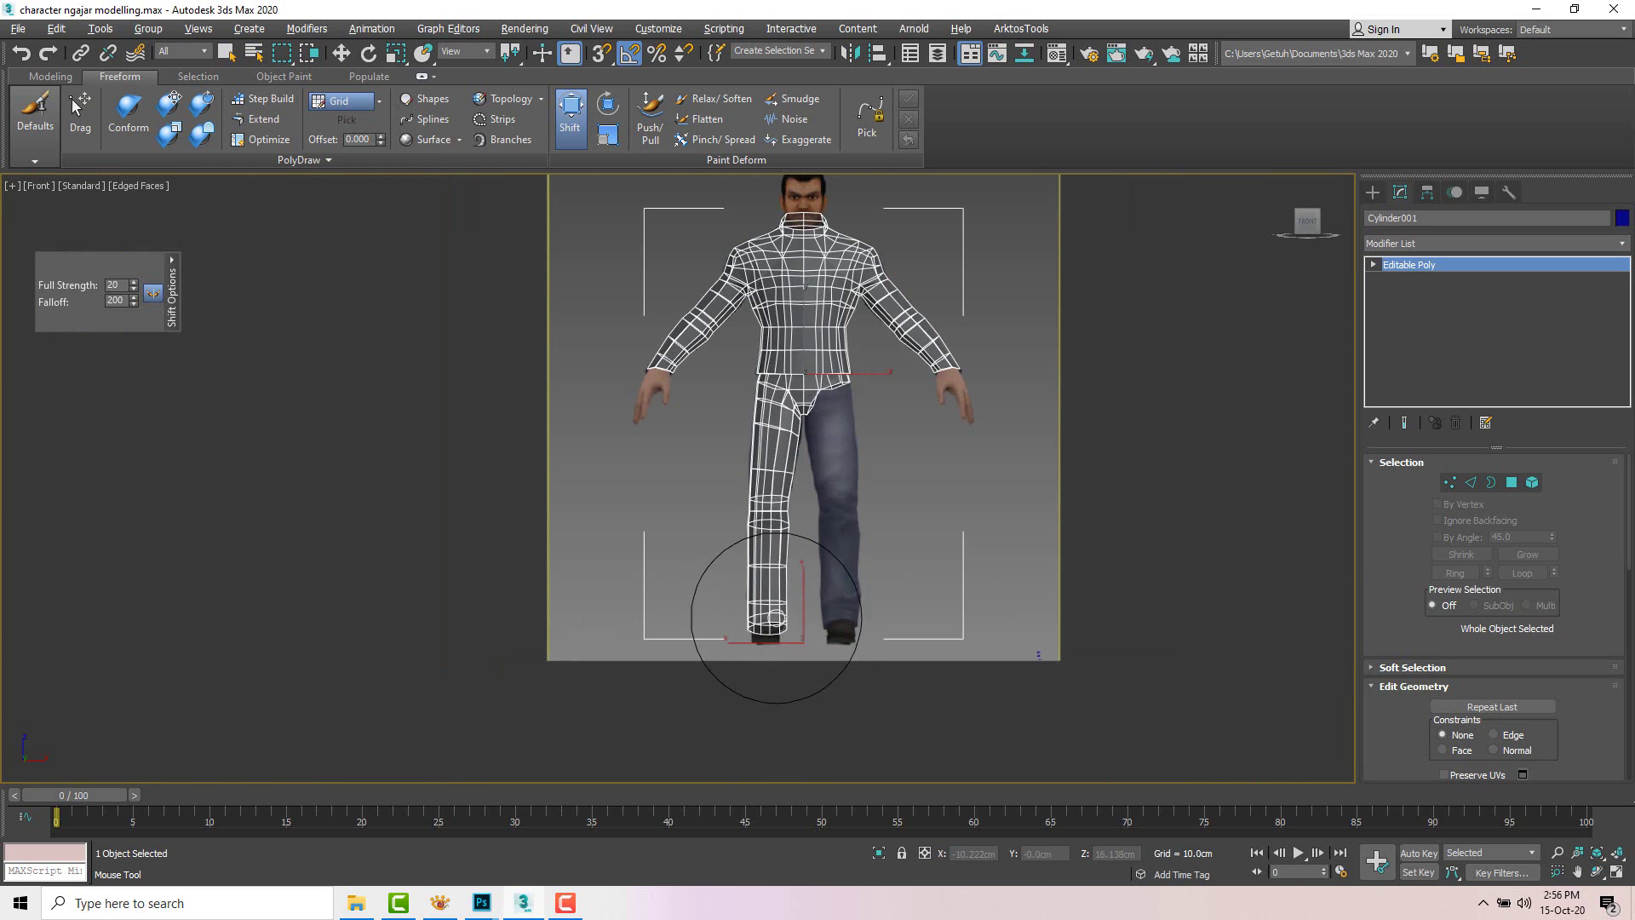
key("alt+w")
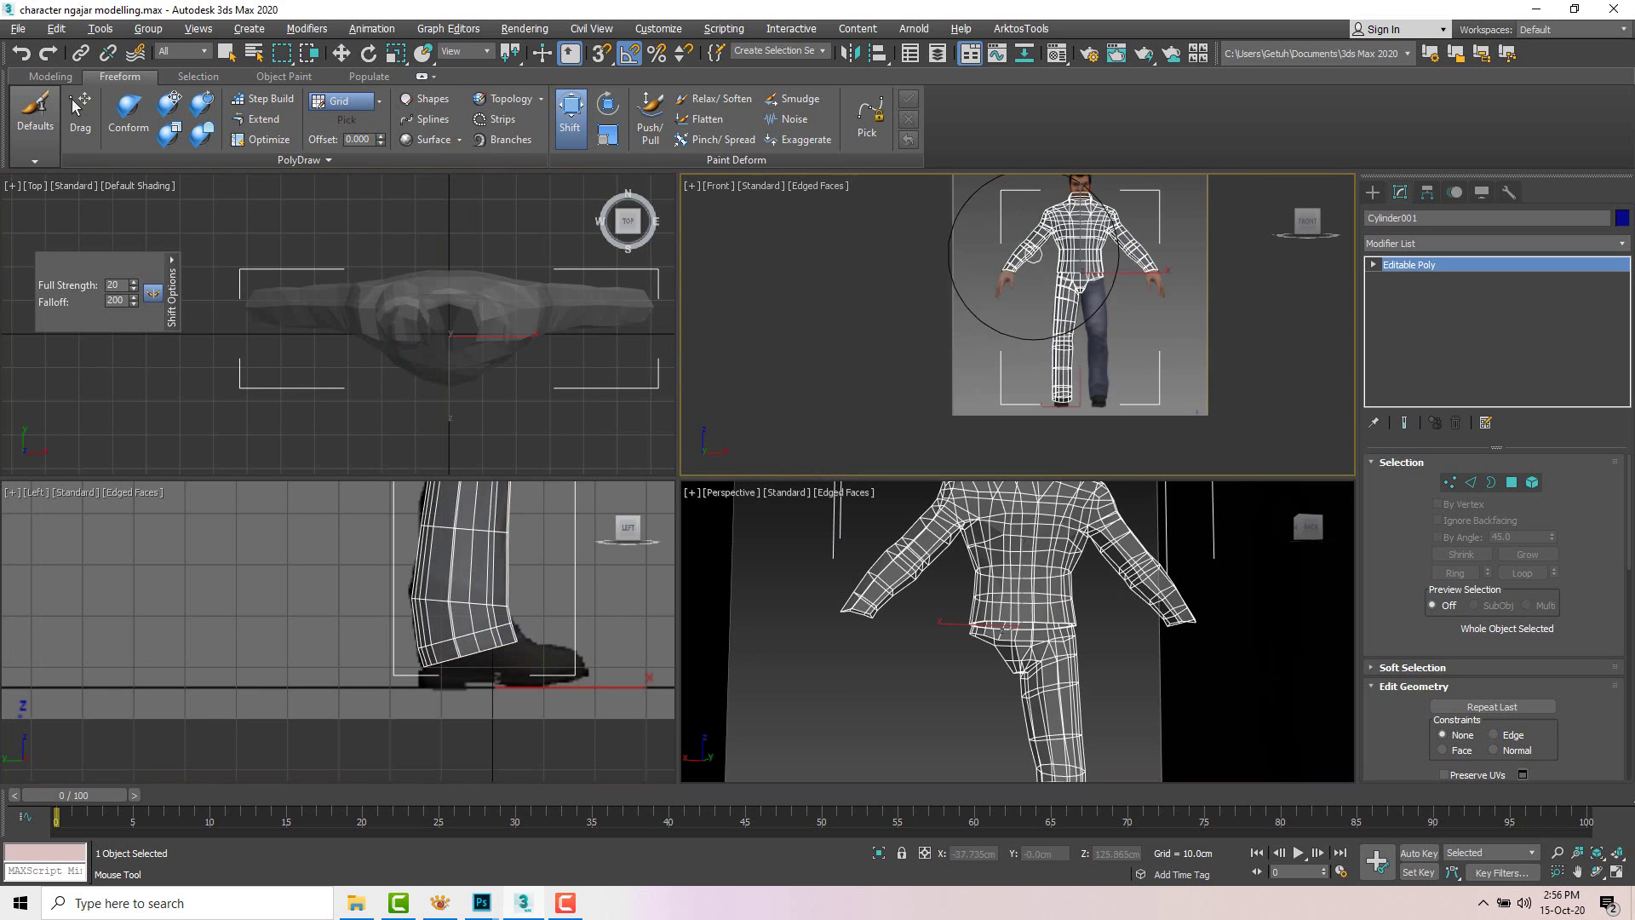
scroll(1077, 272, "up", 3)
scroll(468, 657, "down", 2)
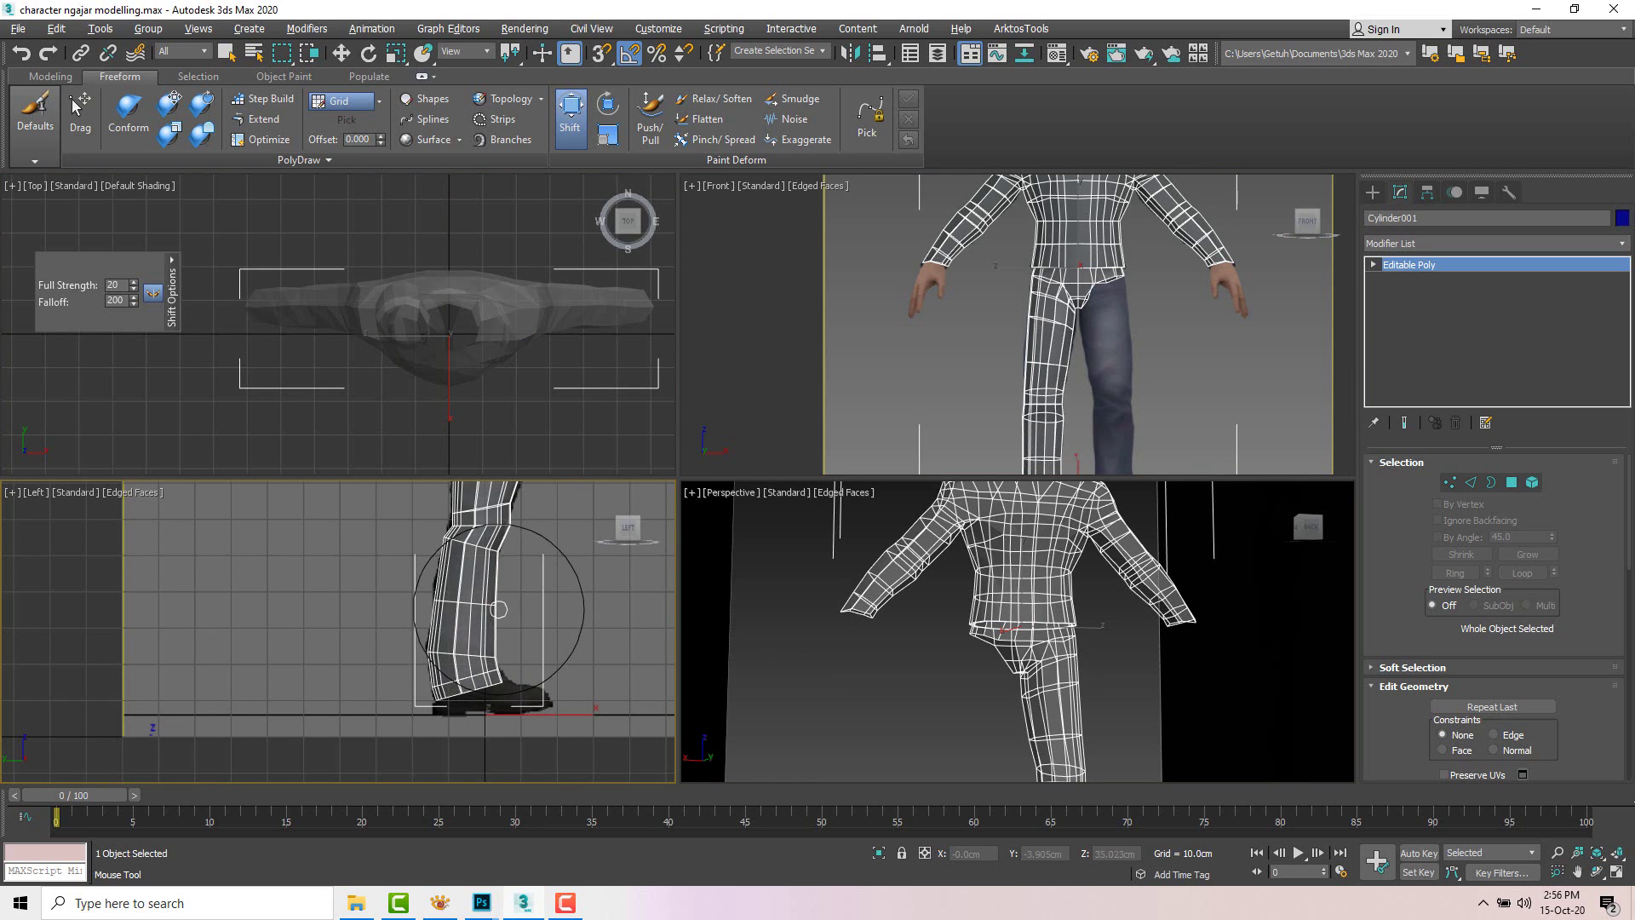
Step: Shape the right leg's knee and shin contours with the Shift brush to follow the reference in the side view
key("alt+w")
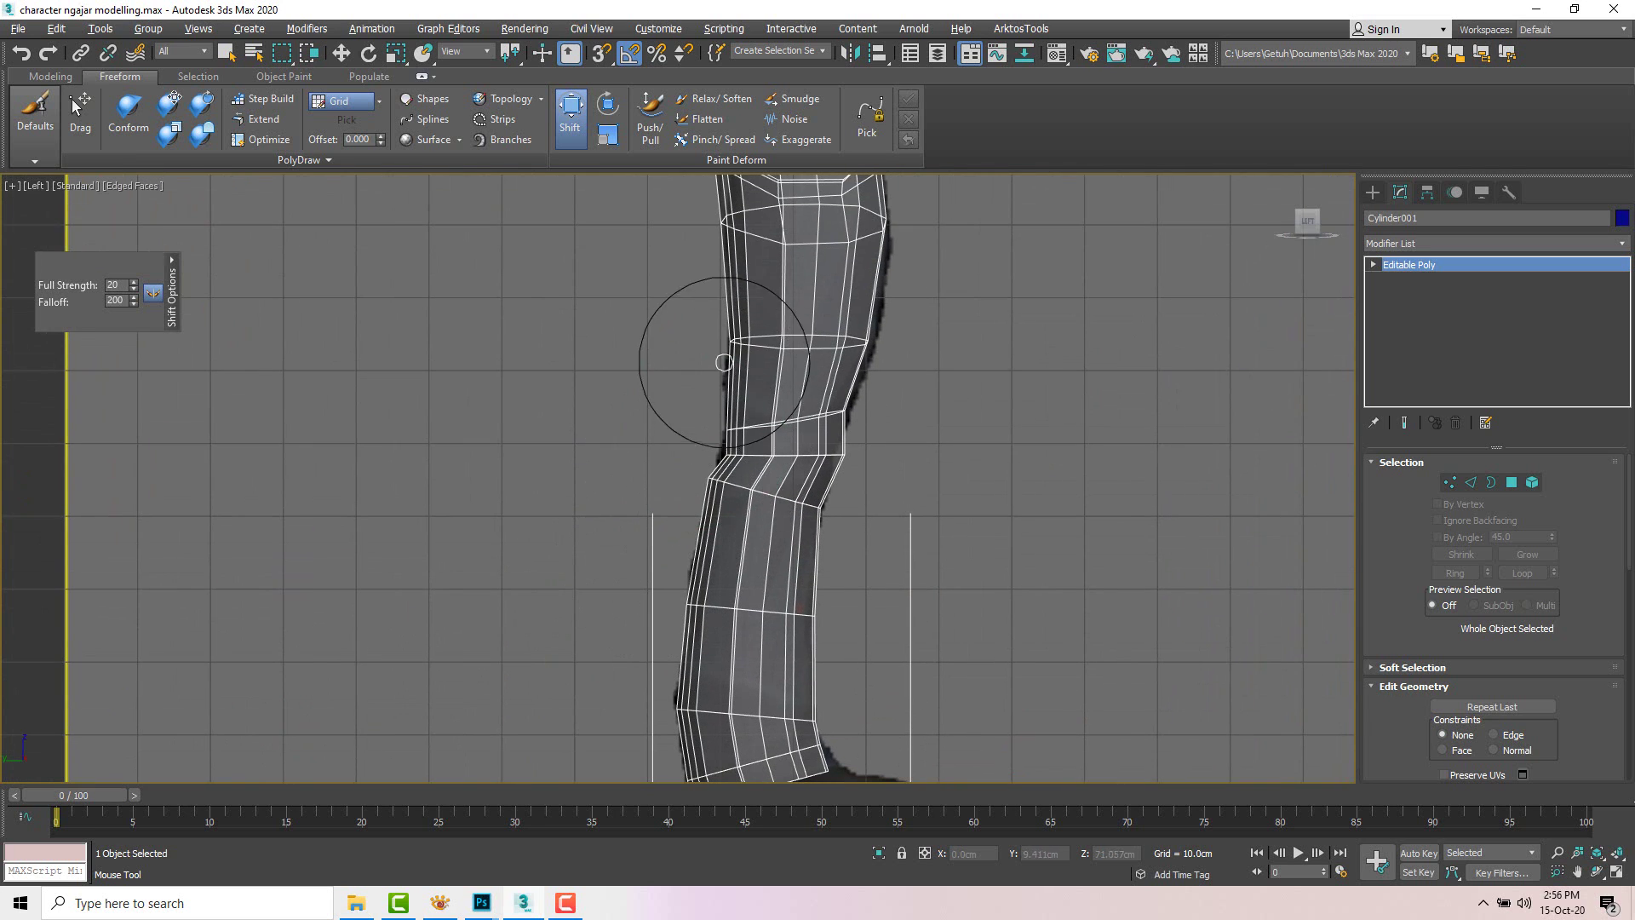
scroll(749, 420, "down", 3)
scroll(771, 420, "up", 4)
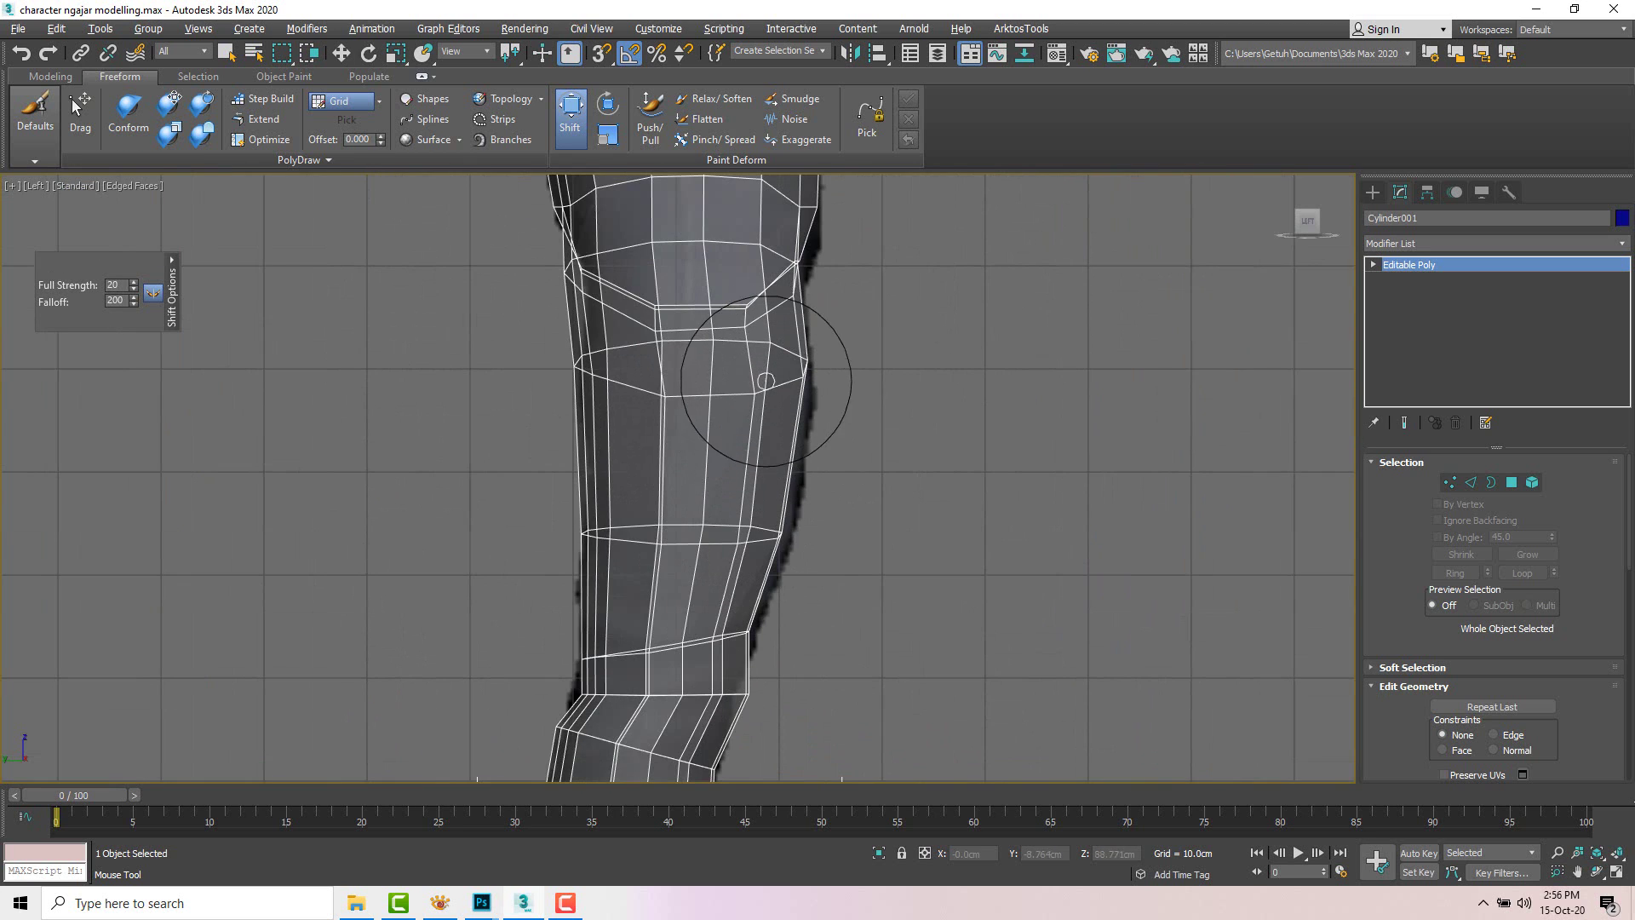
scroll(766, 381, "down", 2)
scroll(751, 562, "up", 1)
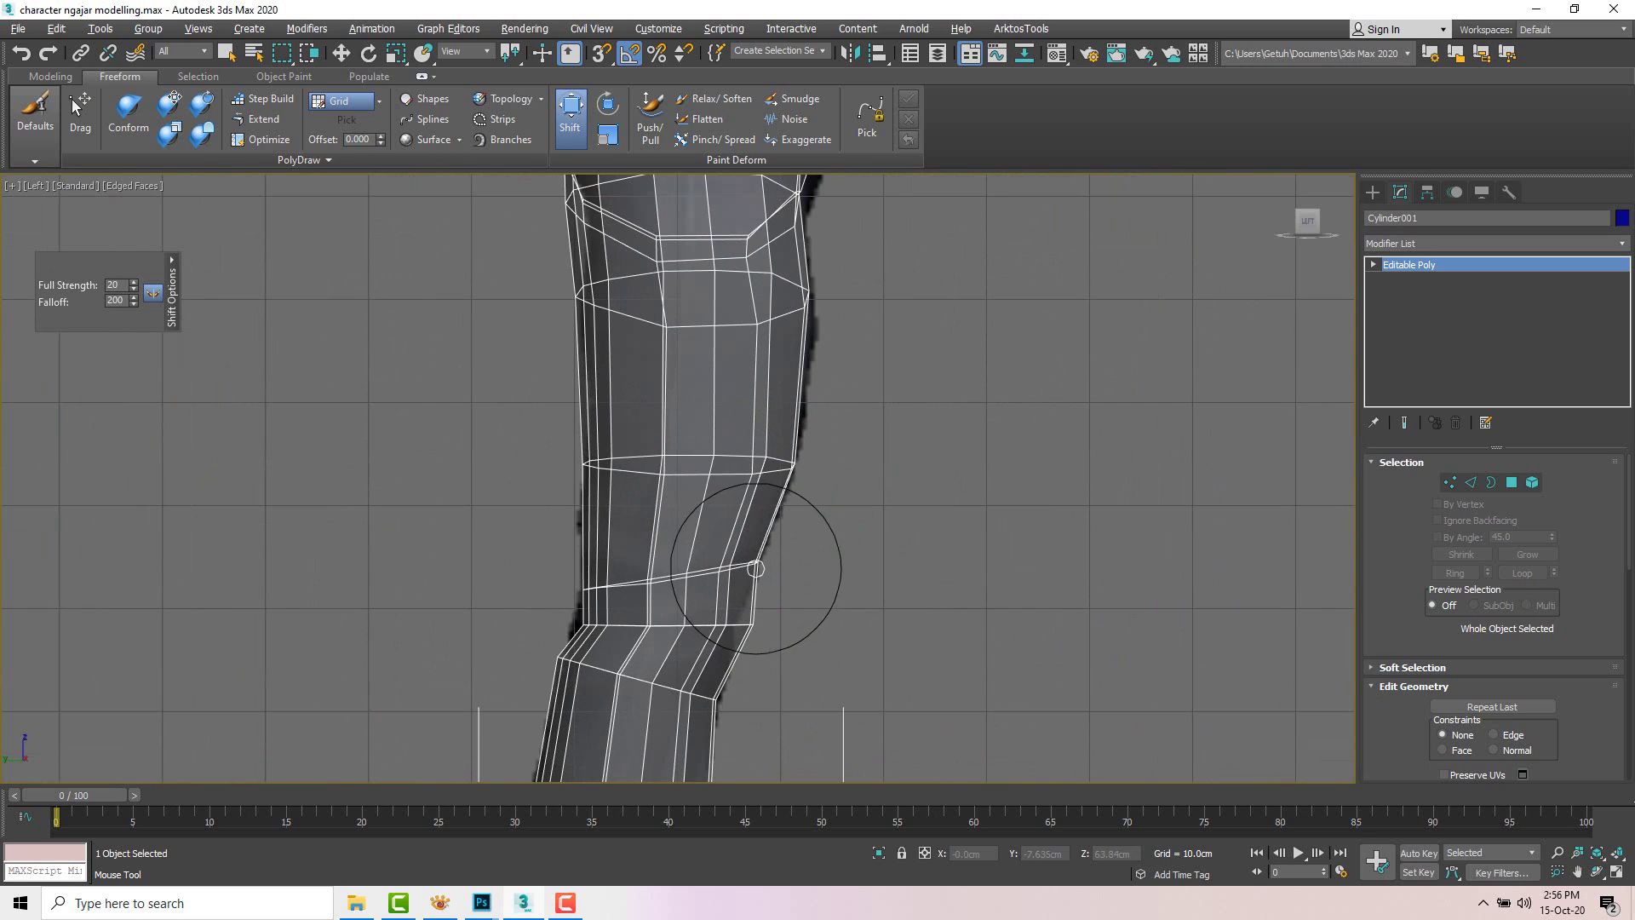
scroll(728, 613, "up", 2)
scroll(555, 554, "down", 2)
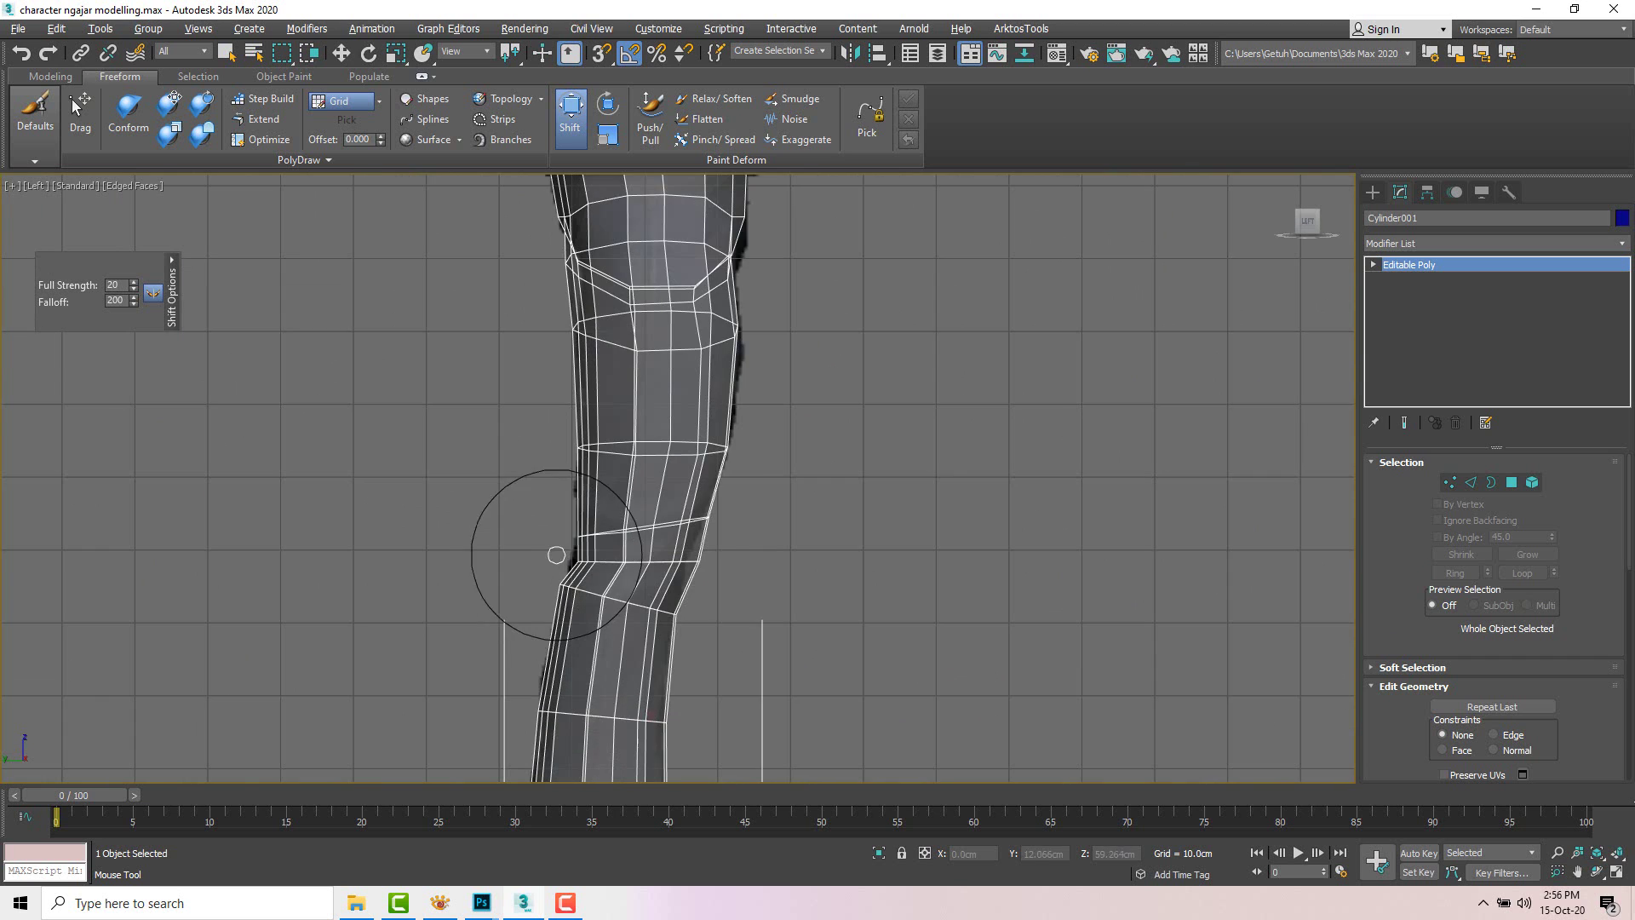
scroll(555, 431, "down", 1)
scroll(567, 419, "up", 4)
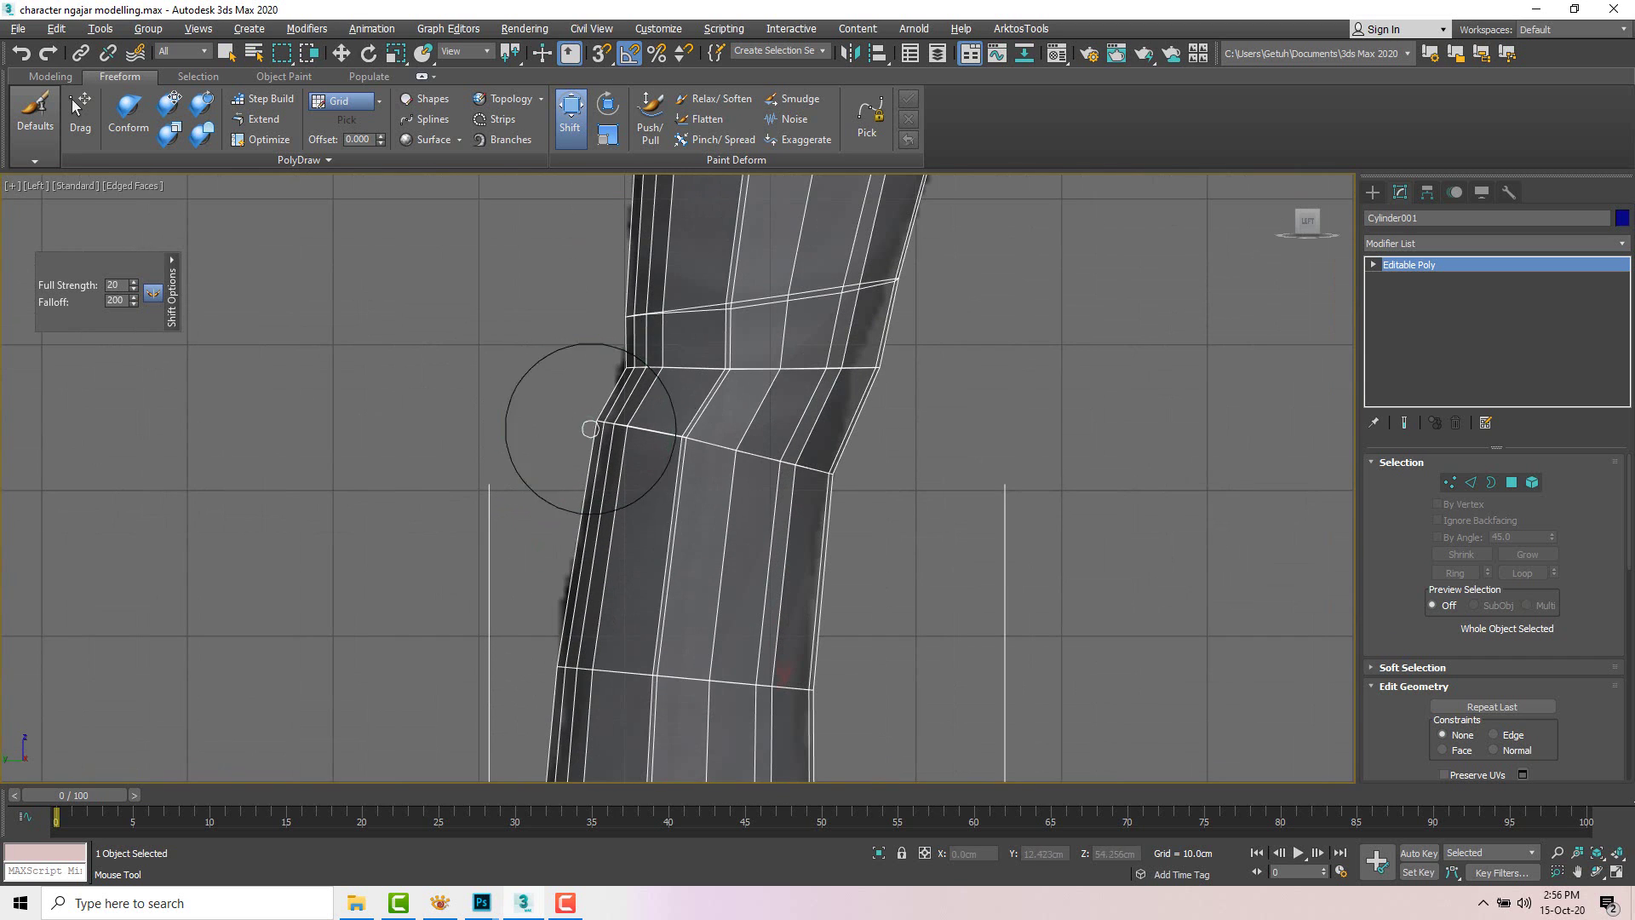
scroll(673, 424, "down", 4)
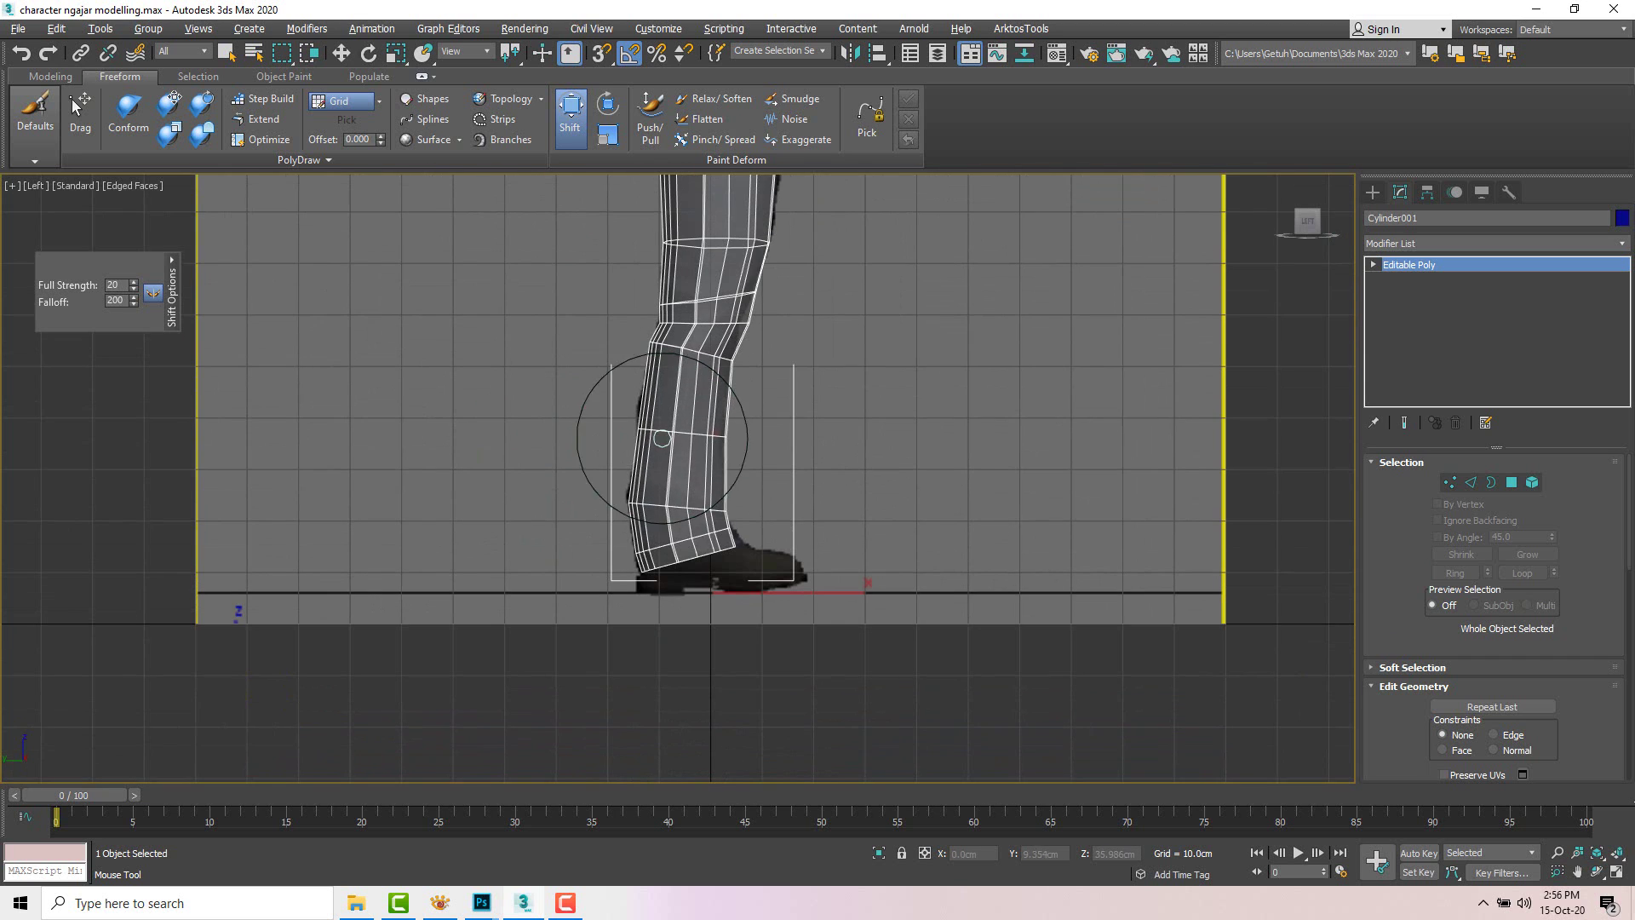
scroll(718, 430, "down", 2)
scroll(718, 429, "up", 4)
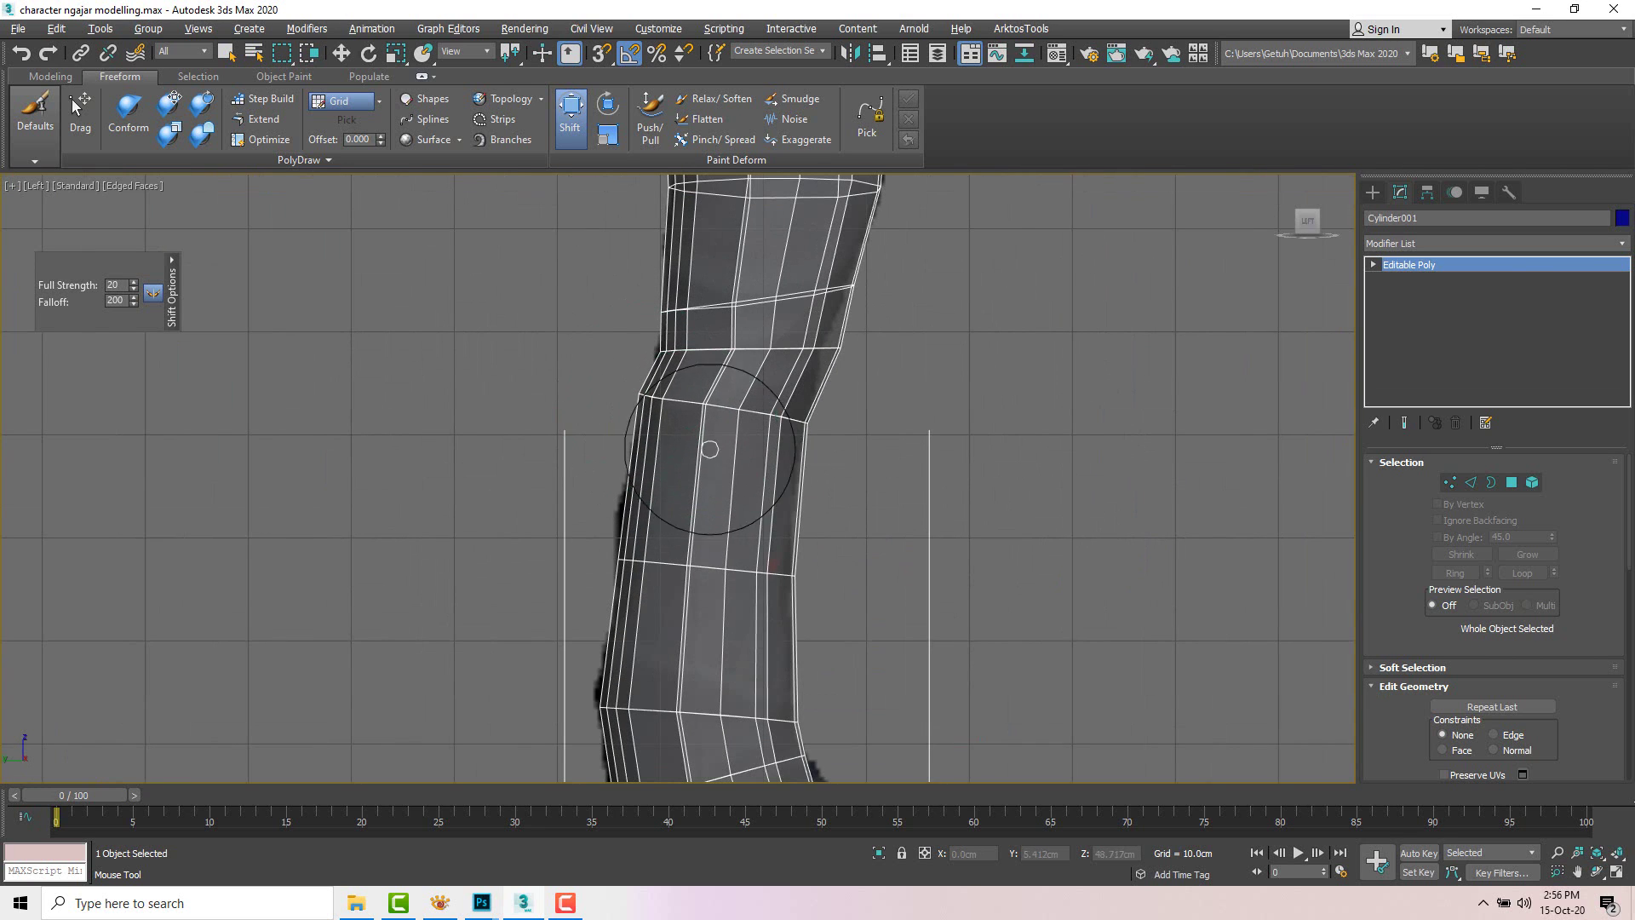
scroll(673, 647, "down", 4)
scroll(692, 519, "up", 4)
Step: Select the ring of vertical edges on the lower shin and connect them with one new edge loop
key("w")
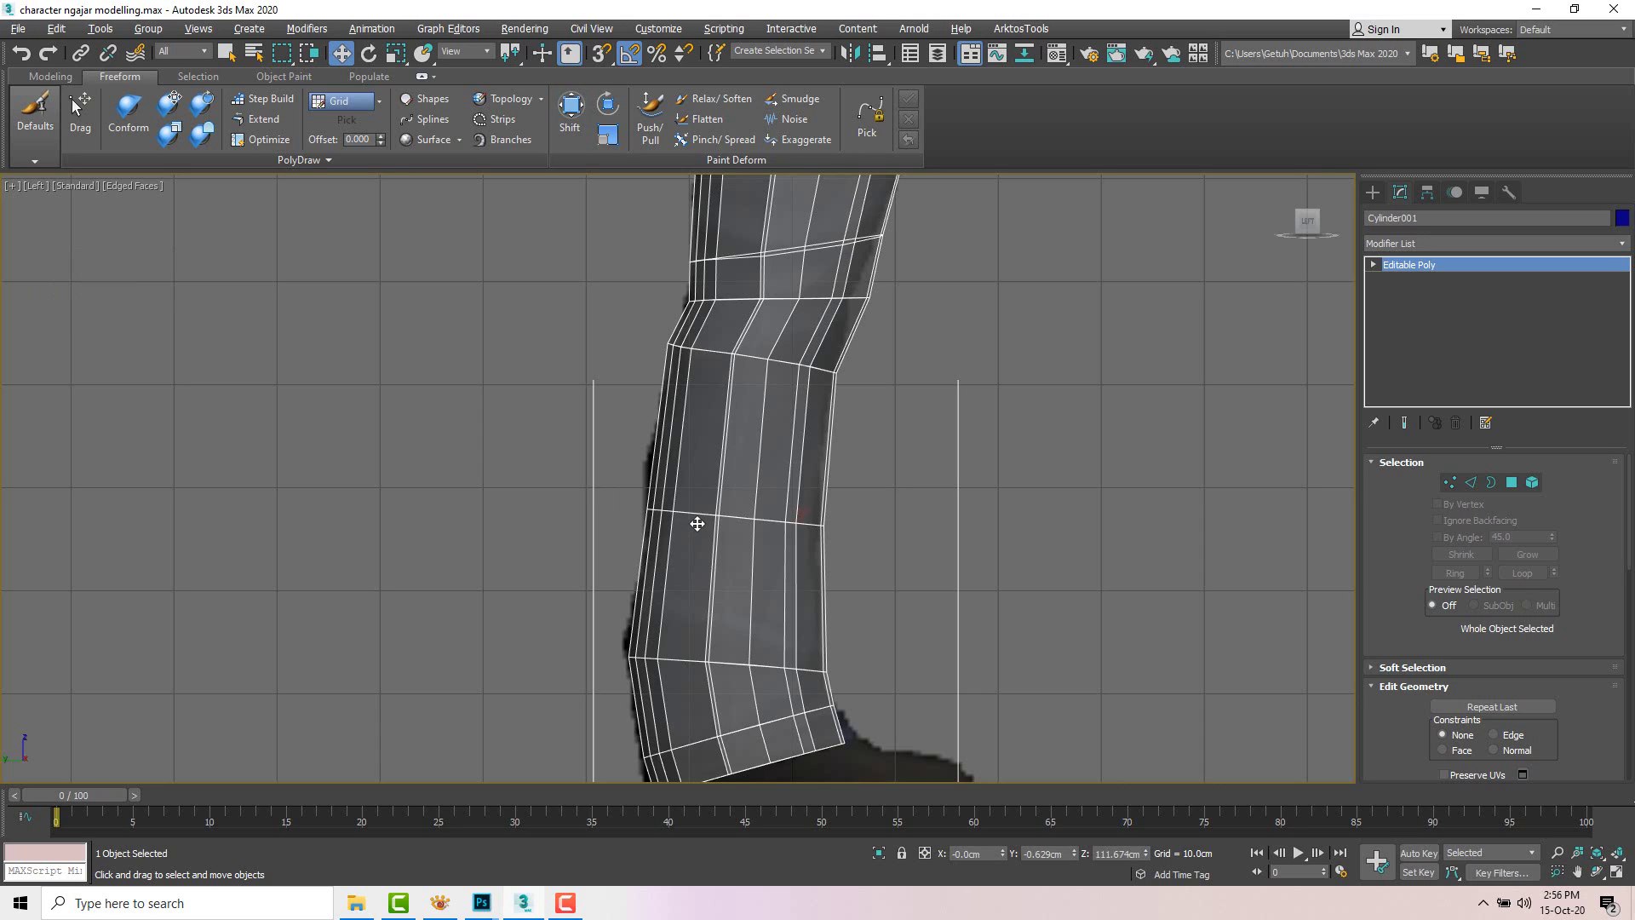
left_click(1471, 483)
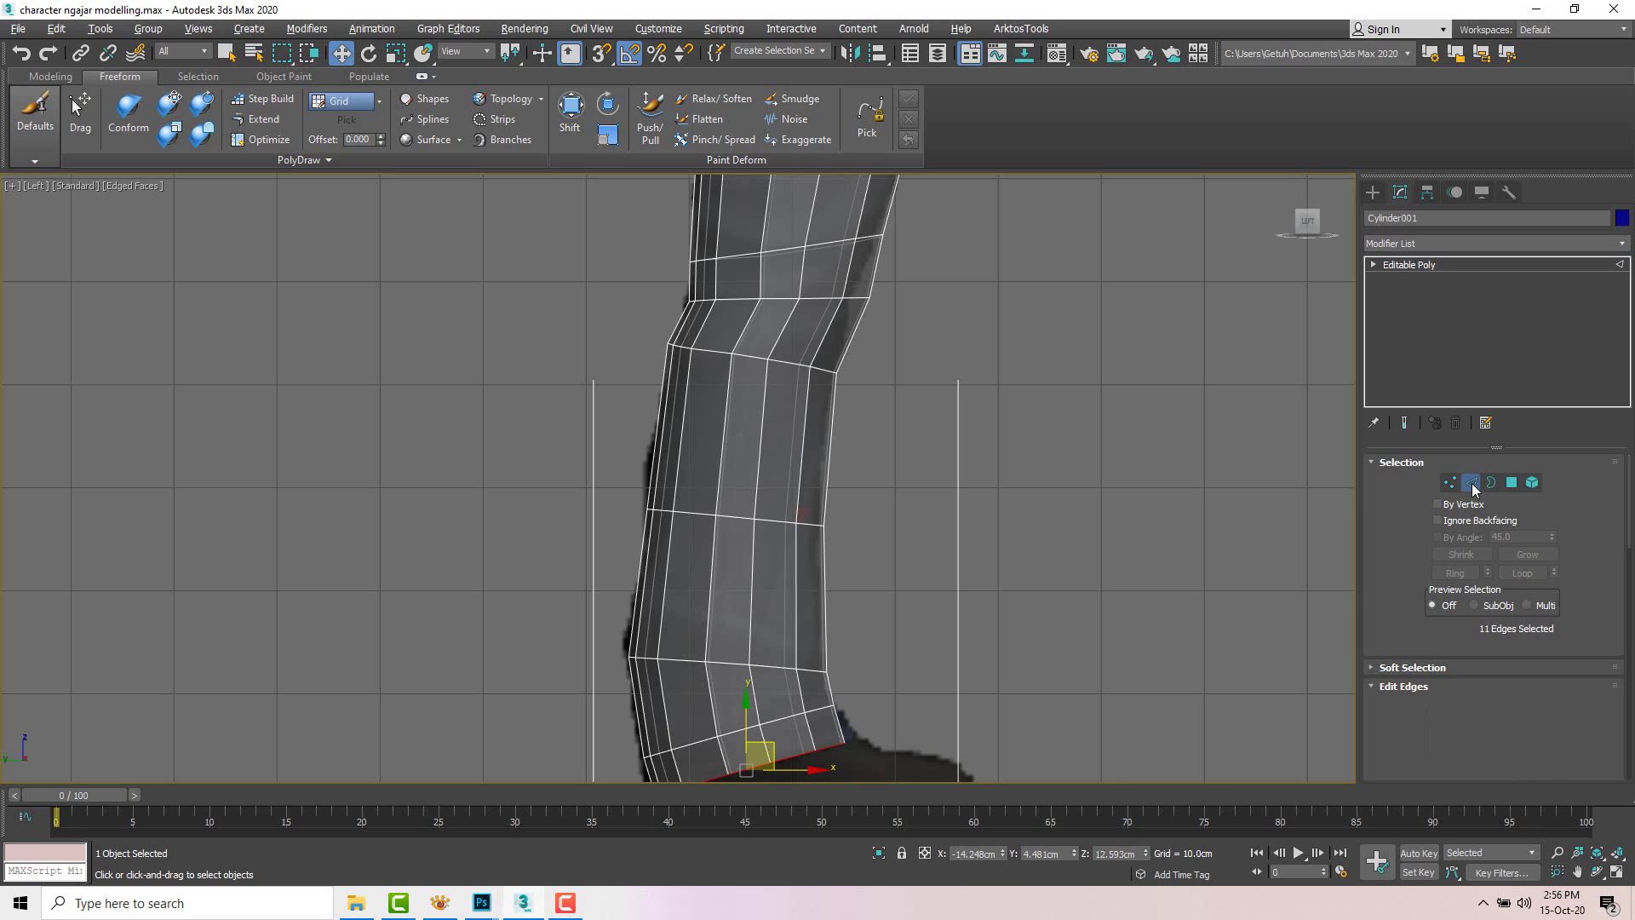
left_click_drag(1001, 608, 1053, 602)
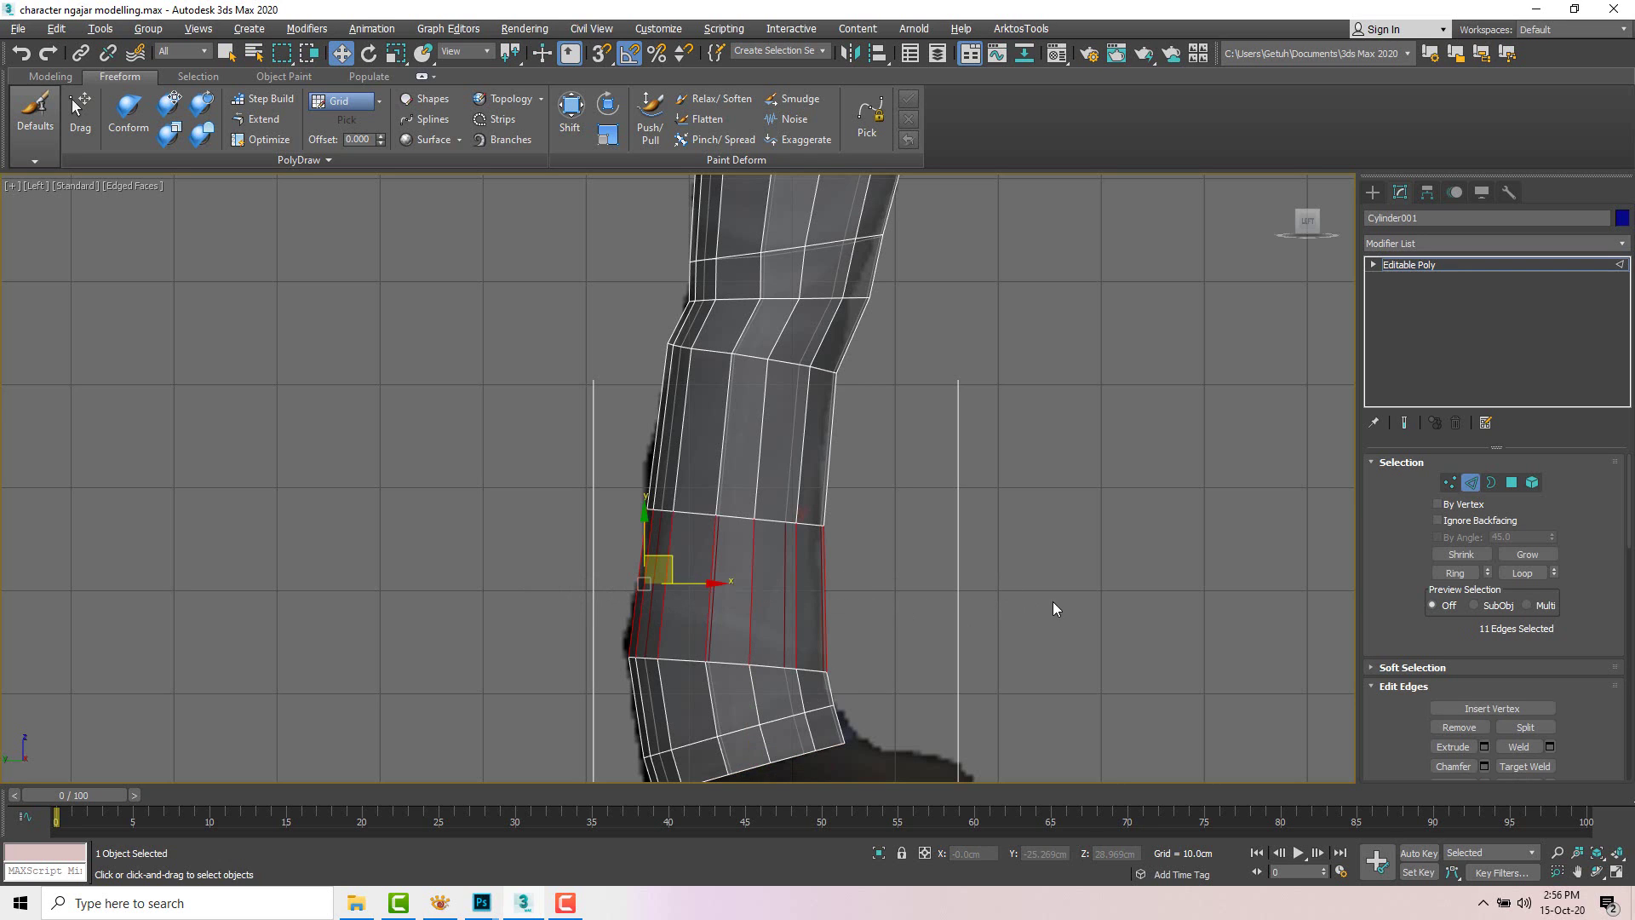
right_click(847, 579)
left_click(828, 645)
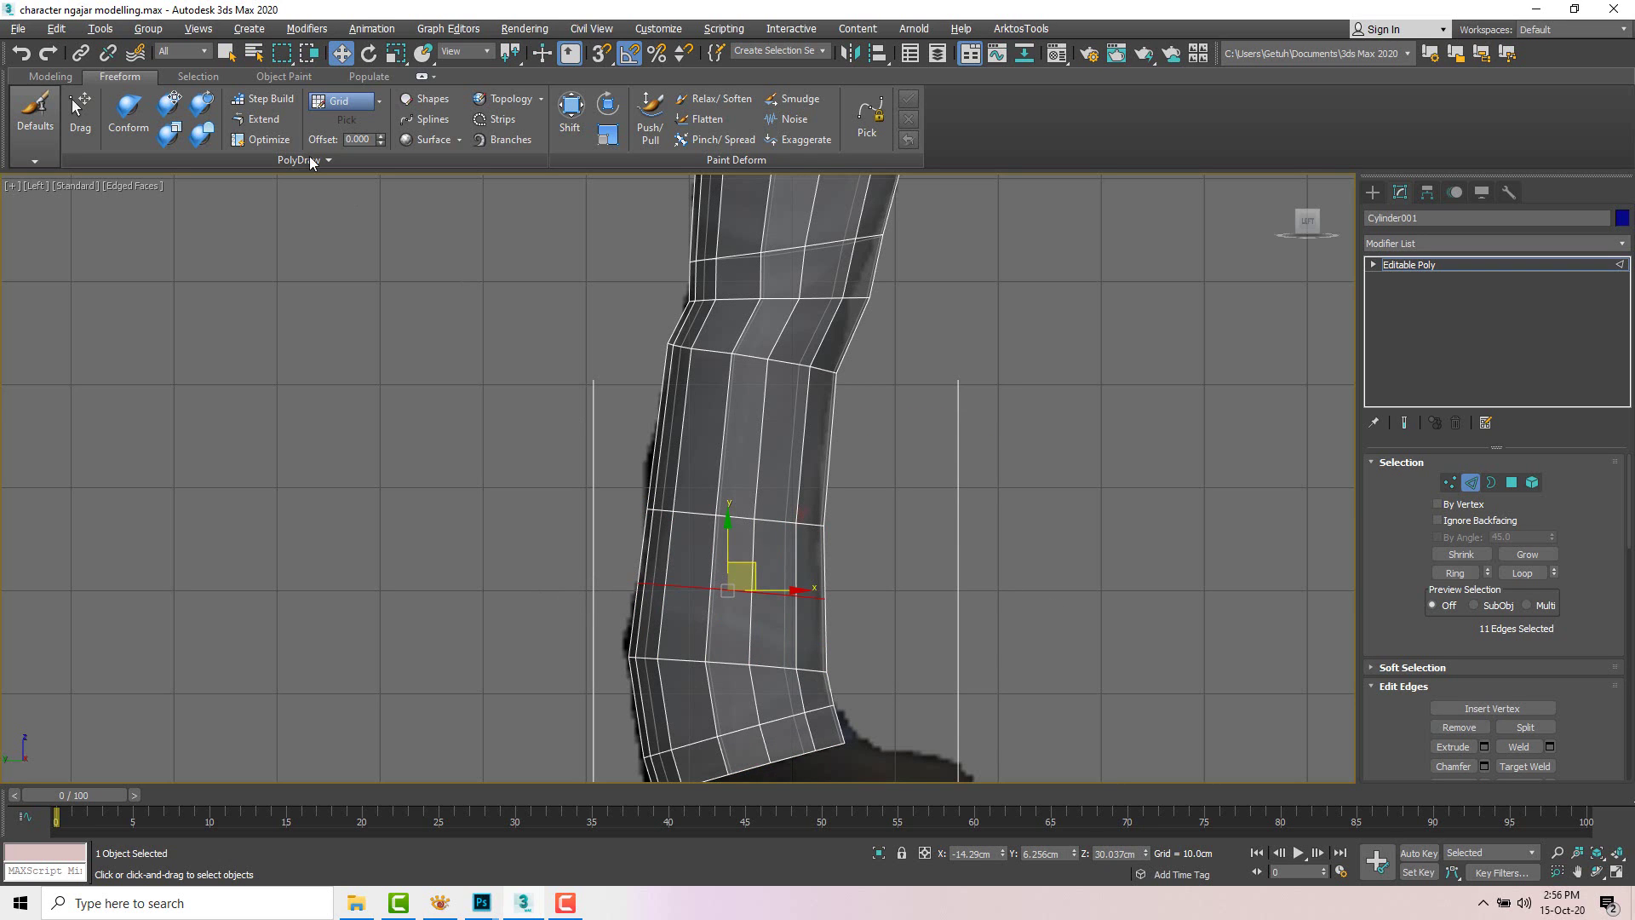
Step: Move the mid-shin edge loop and the new loop below it upward to space the shin loops more evenly
double_click(736, 518)
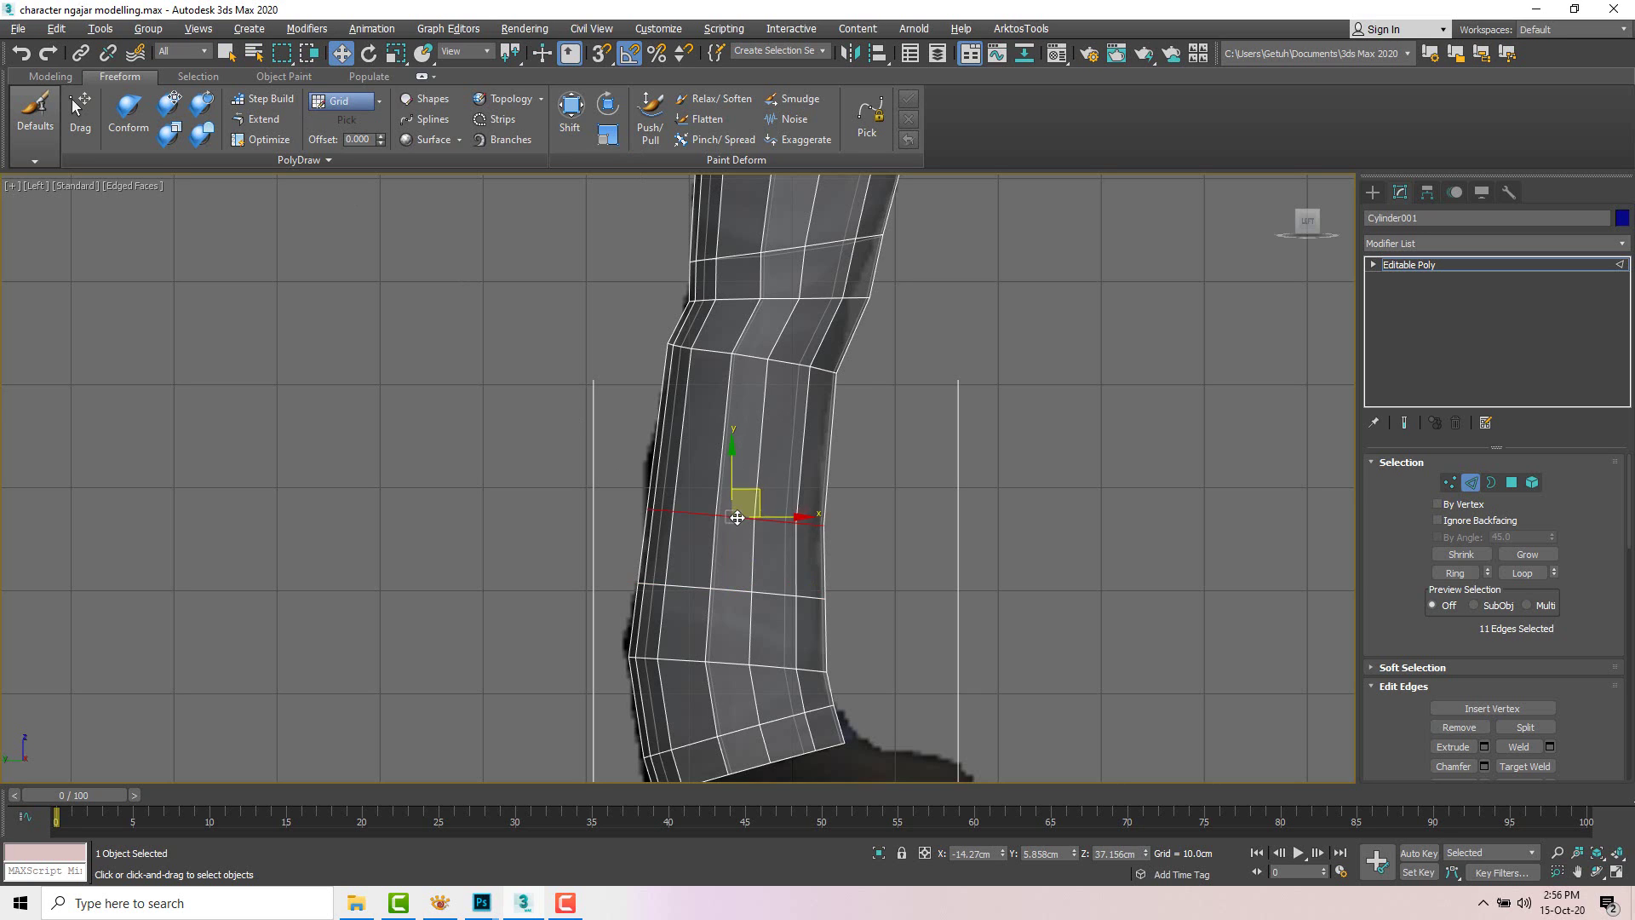
left_click_drag(732, 461, 733, 415)
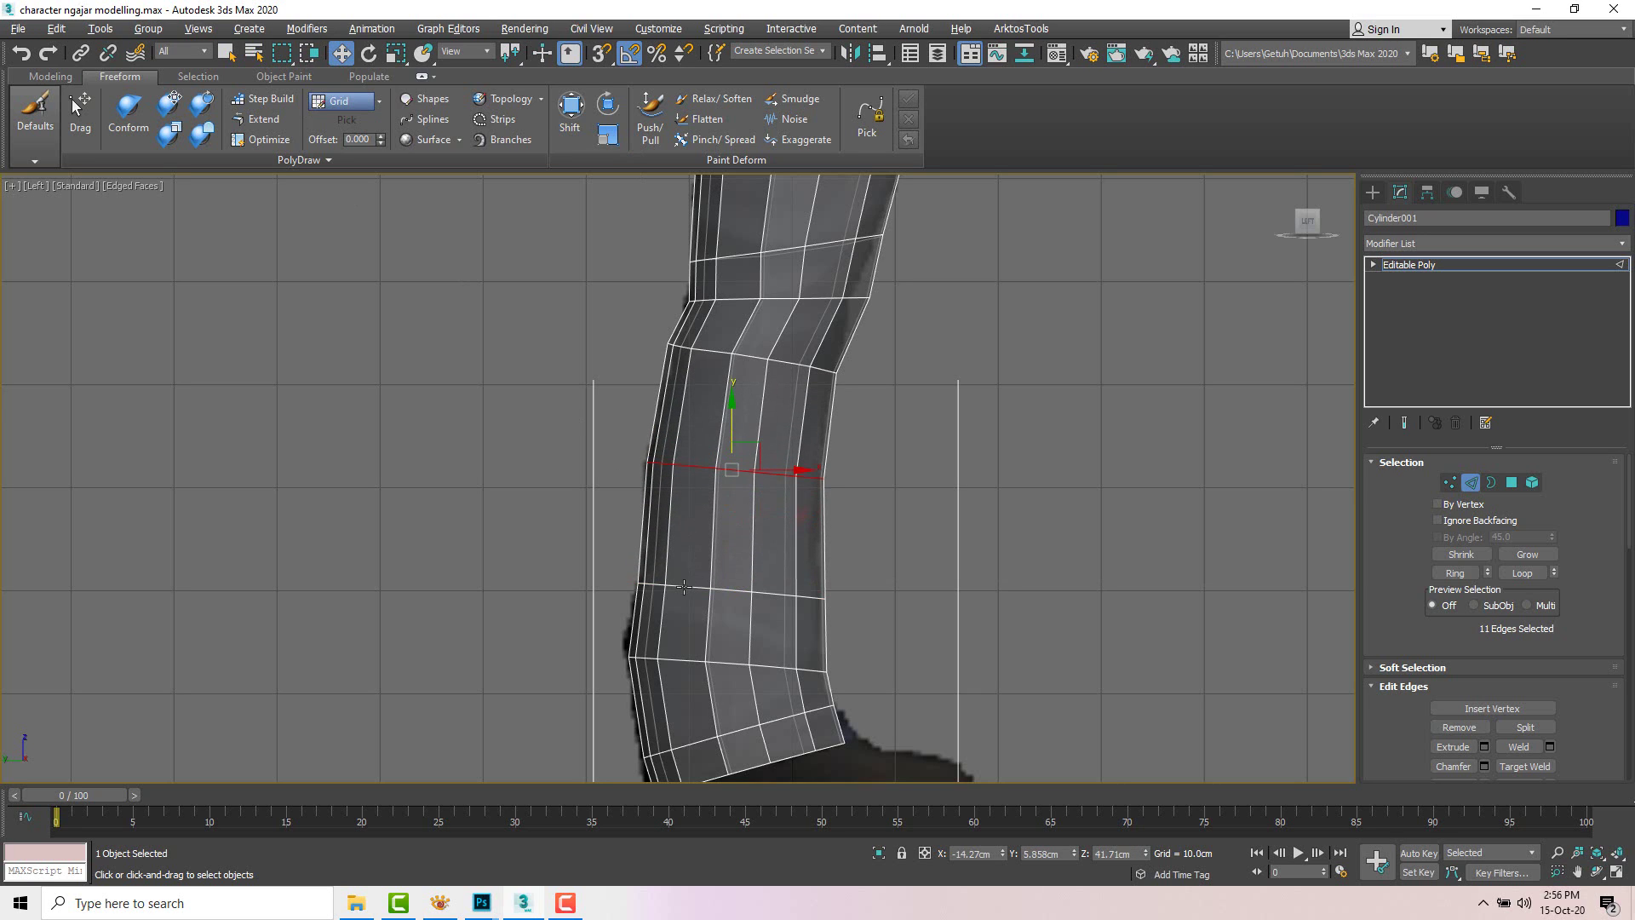
left_click_drag(729, 534, 728, 500)
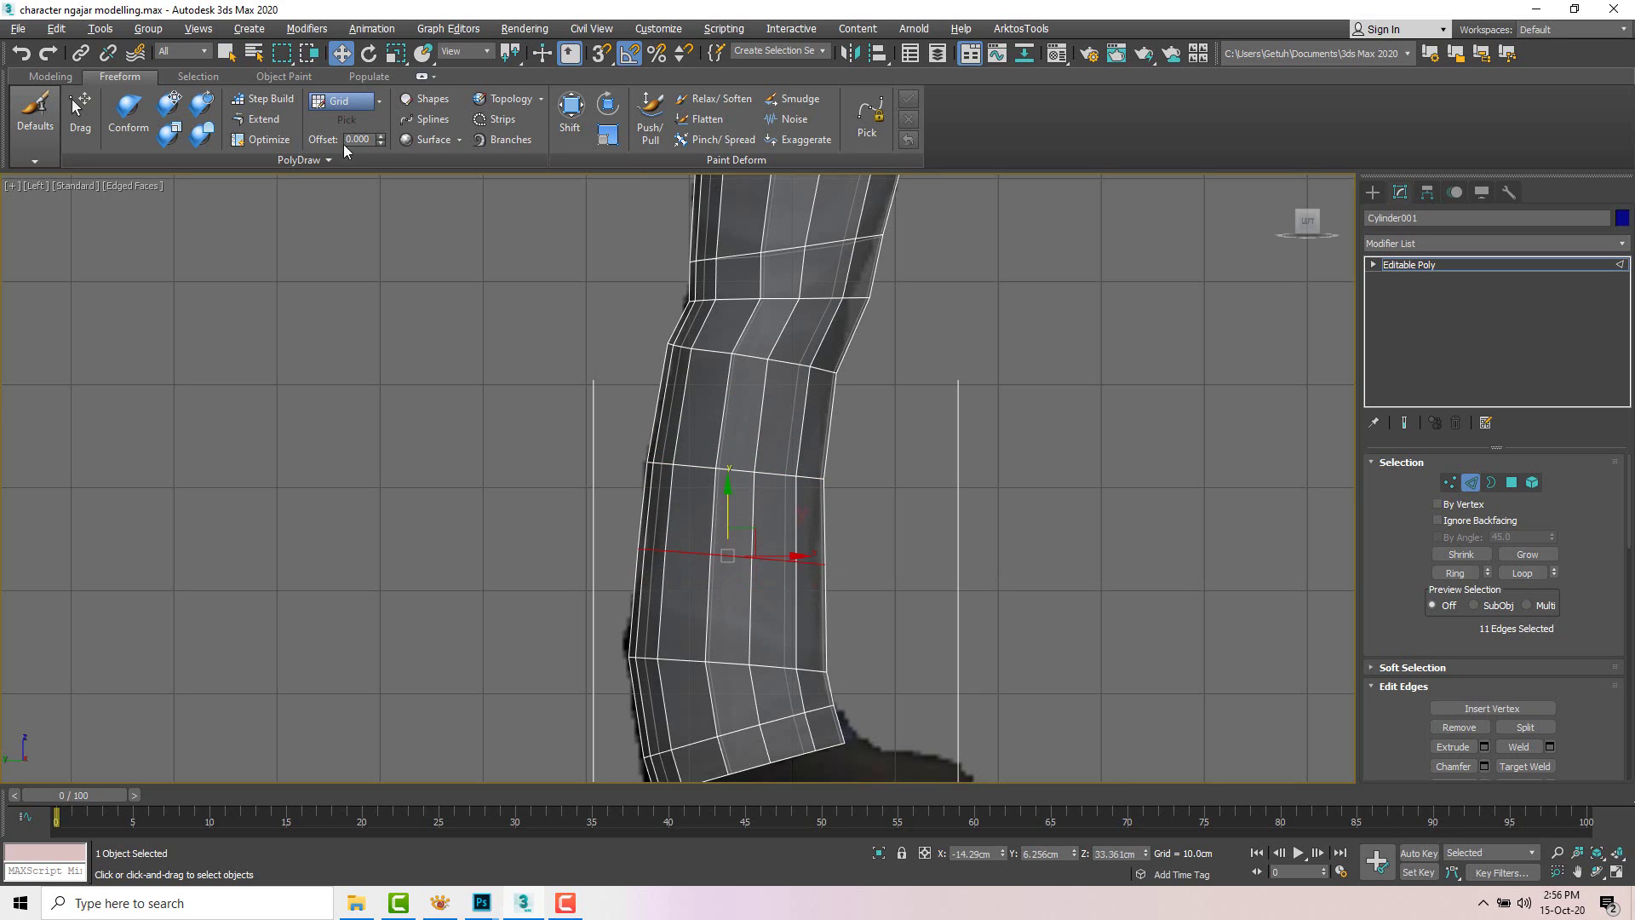
Step: Smooth the lower leg's contour toward the reference with the Shift brush in the side view
left_click(585, 117)
scroll(675, 591, "down", 2)
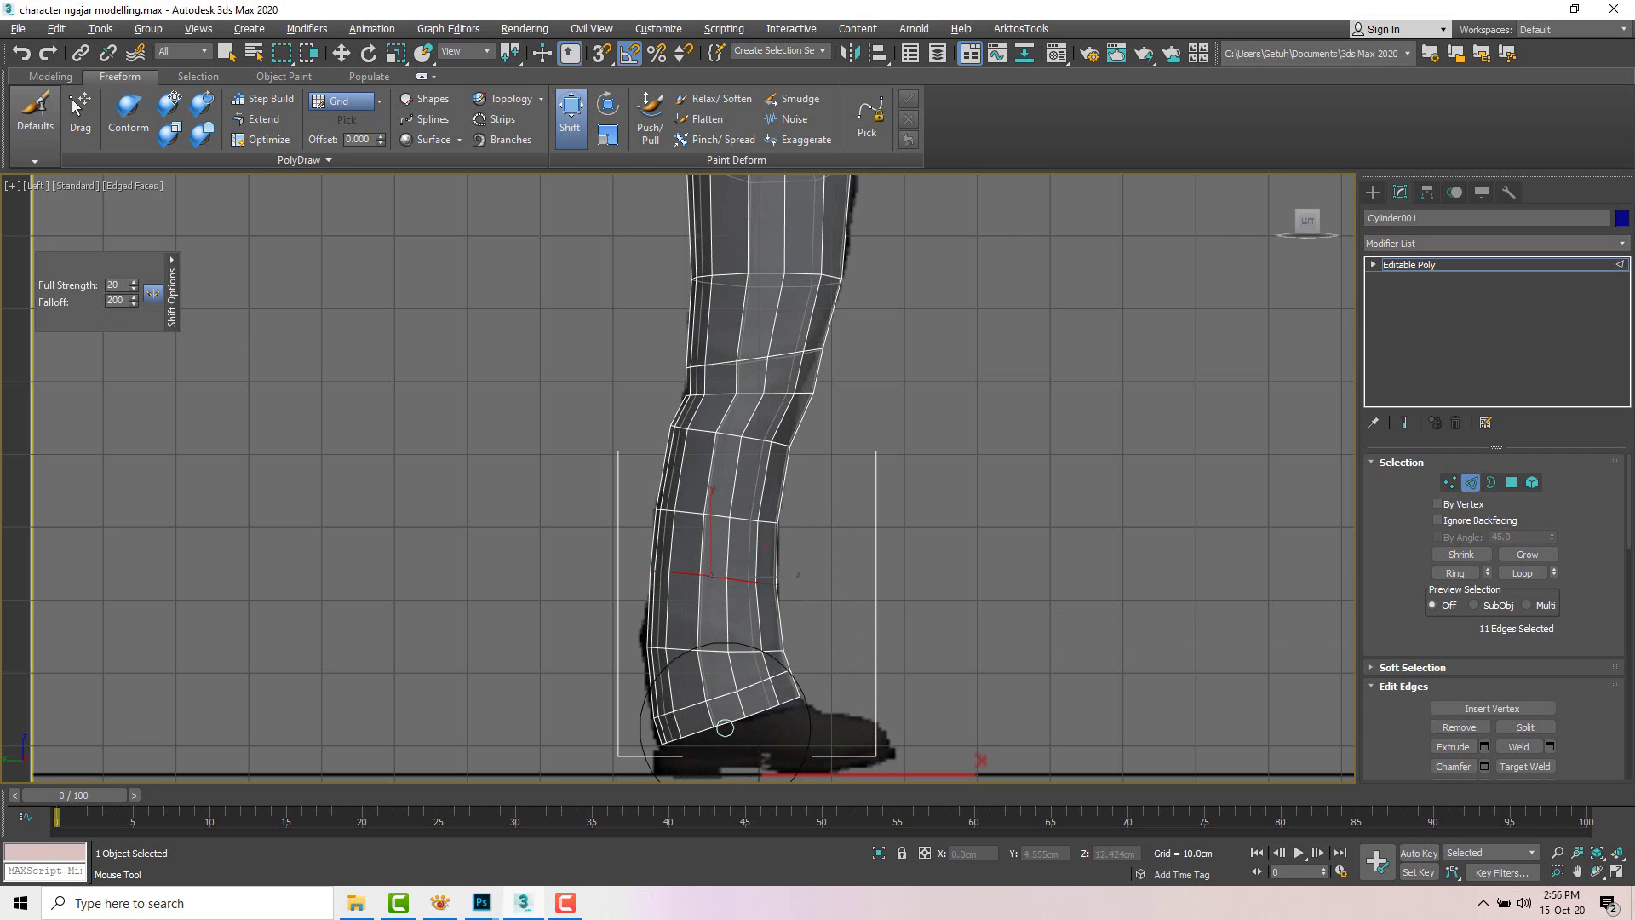
scroll(825, 460, "down", 2)
Step: Turn off the mesh's see-through display and inspect the torso and right leg in the enlarged perspective view
key("alt+w")
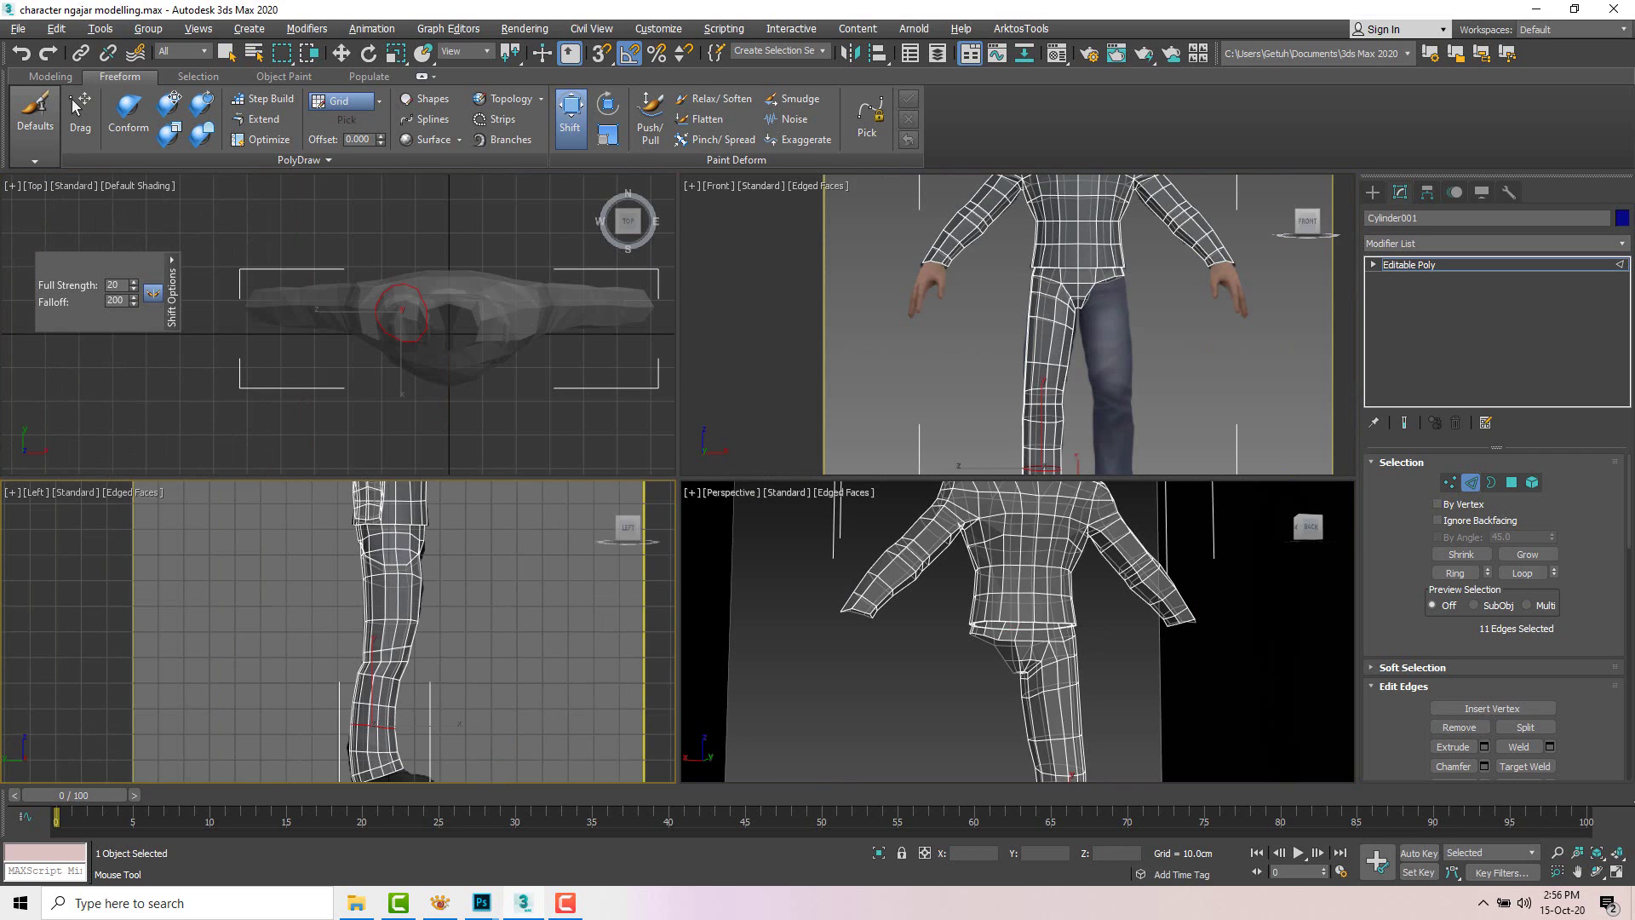
key("alt+x")
middle_click_drag(1101, 592, 755, 609, "alt")
key("alt+w")
scroll(982, 612, "down", 4)
key("w")
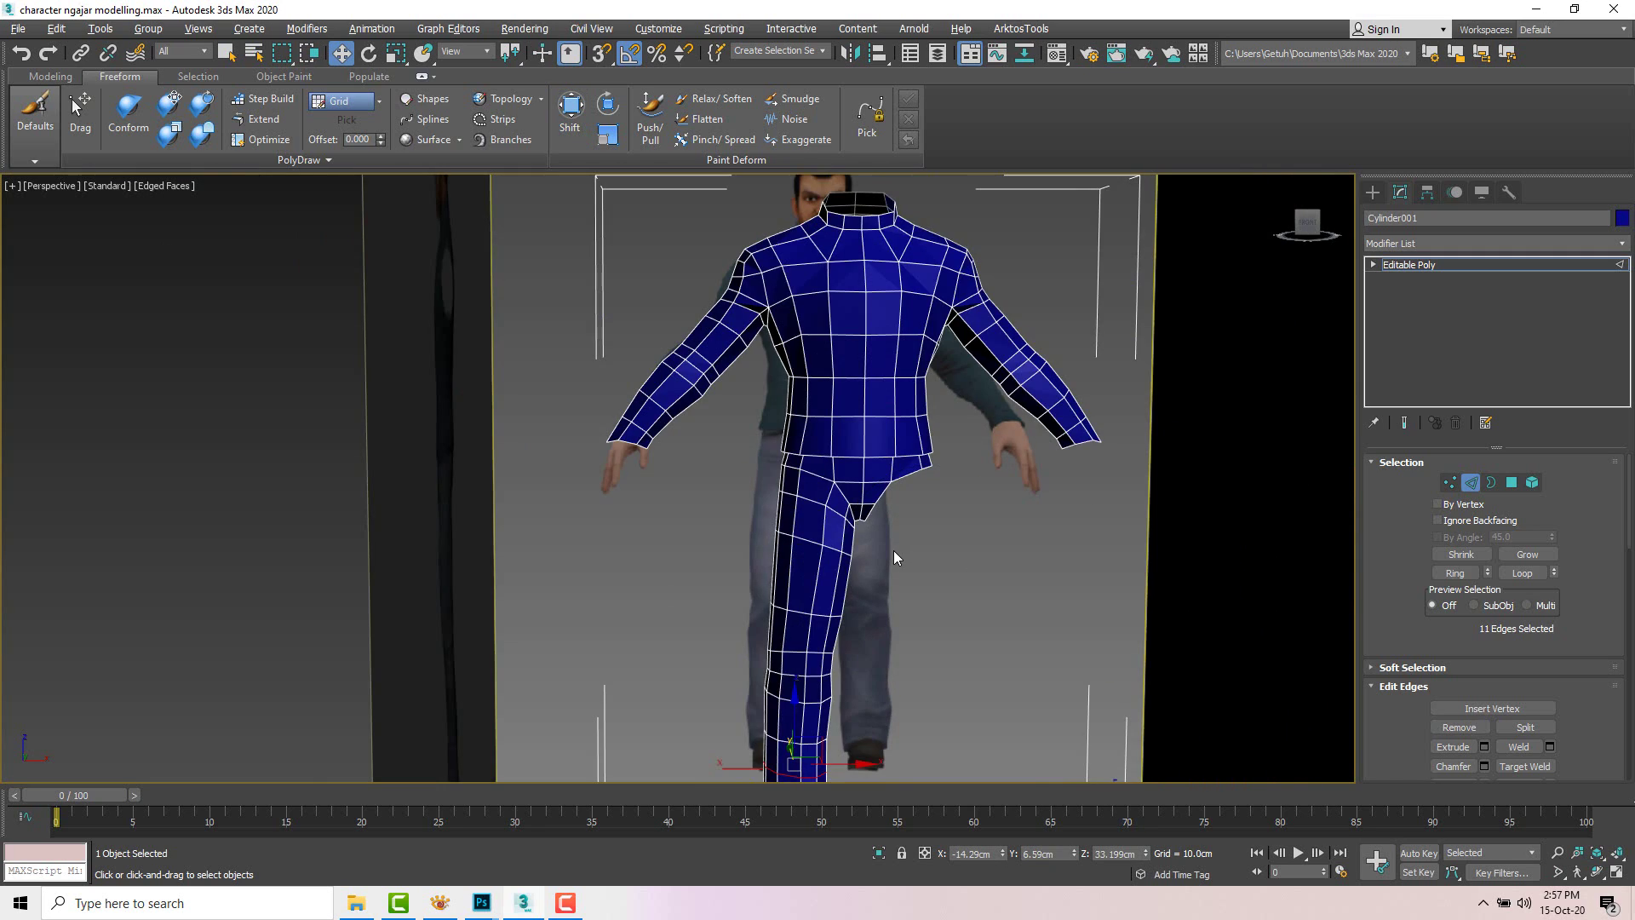
mouse_move(892, 550)
middle_mouse_down("alt")
mouse_move(745, 552)
mouse_move(1070, 554)
mouse_move(923, 548)
middle_mouse_up("alt")
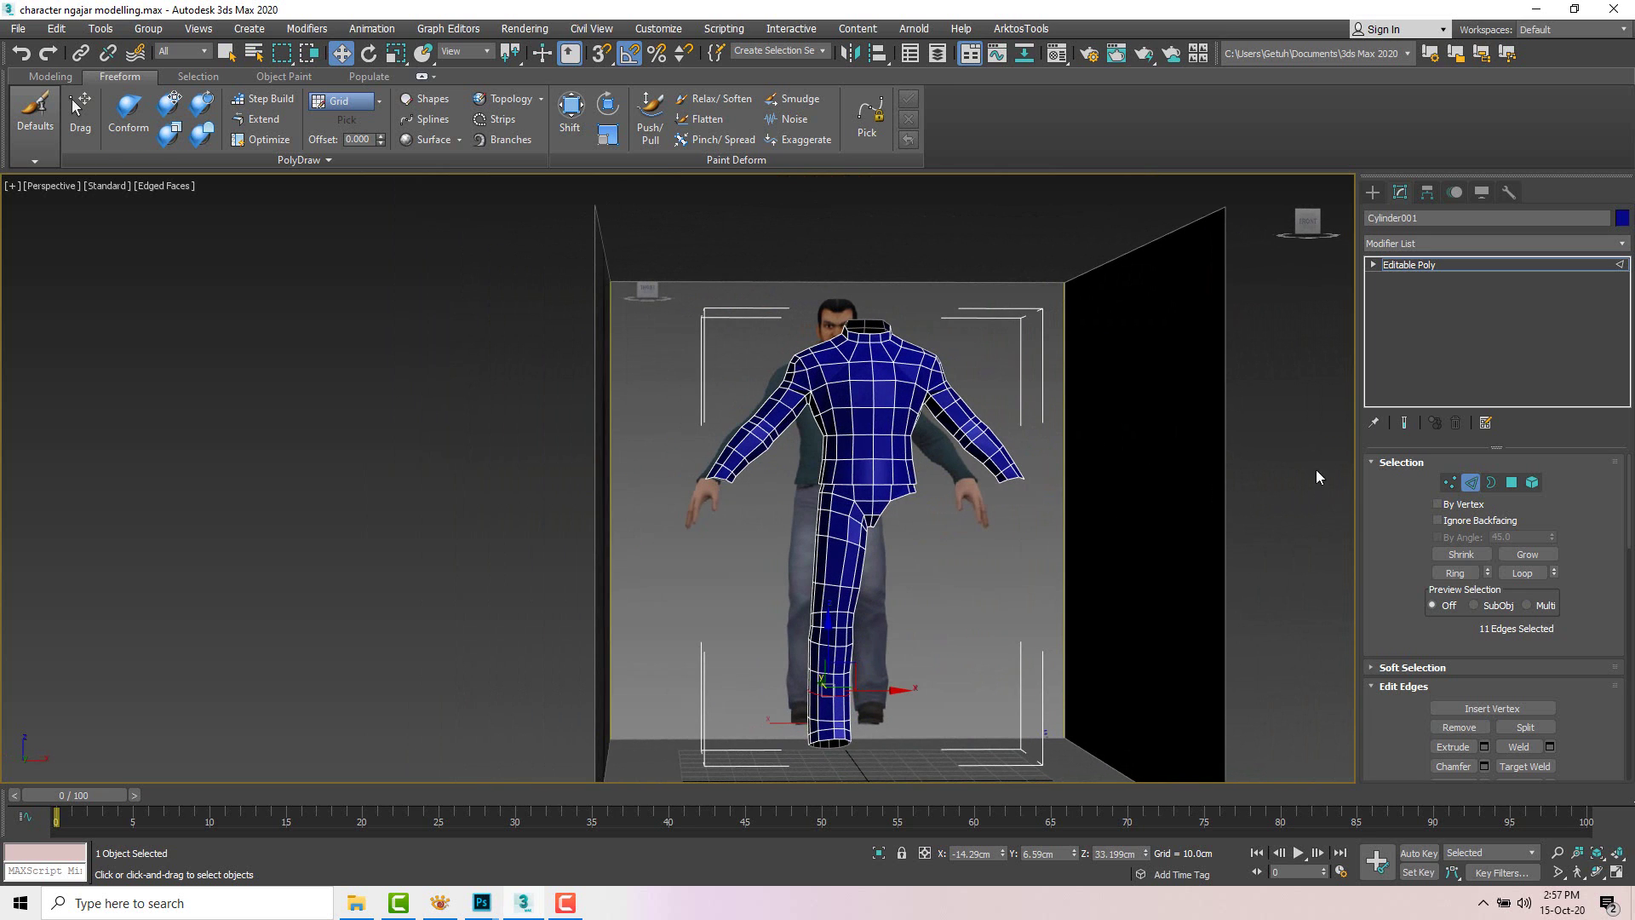
Step: Leave edge editing and apply a Symmetry modifier with mirror axis X and Flip enabled to mirror the right leg
left_click(1462, 481)
middle_click_drag(1029, 510, 906, 569, "alt")
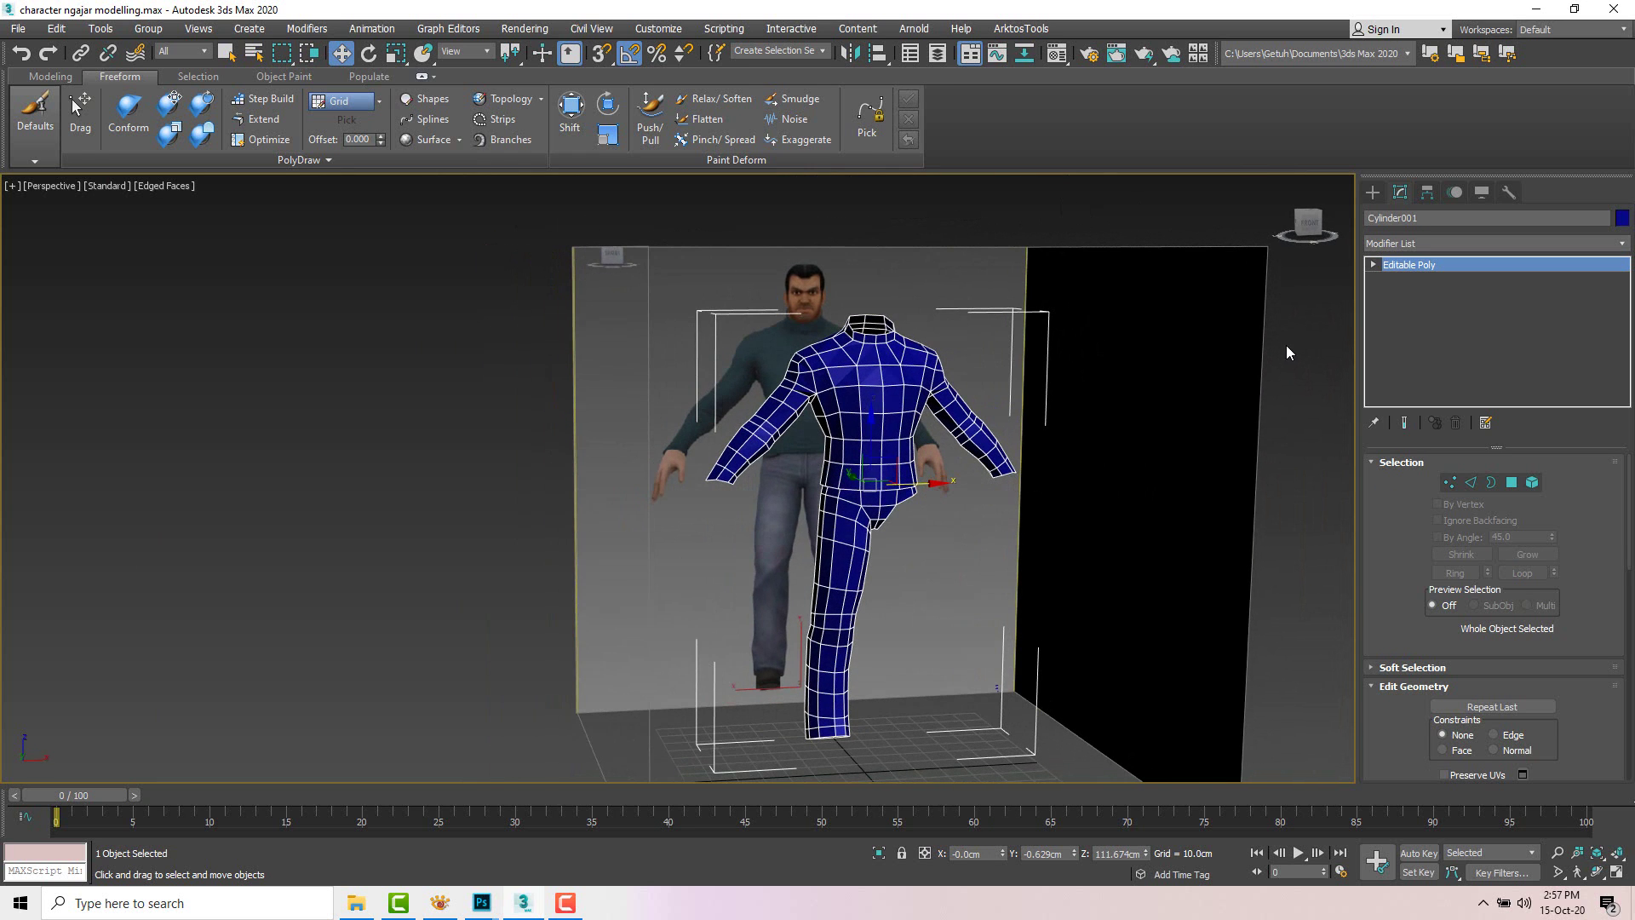
middle_click_drag(880, 412, 872, 409, "alt")
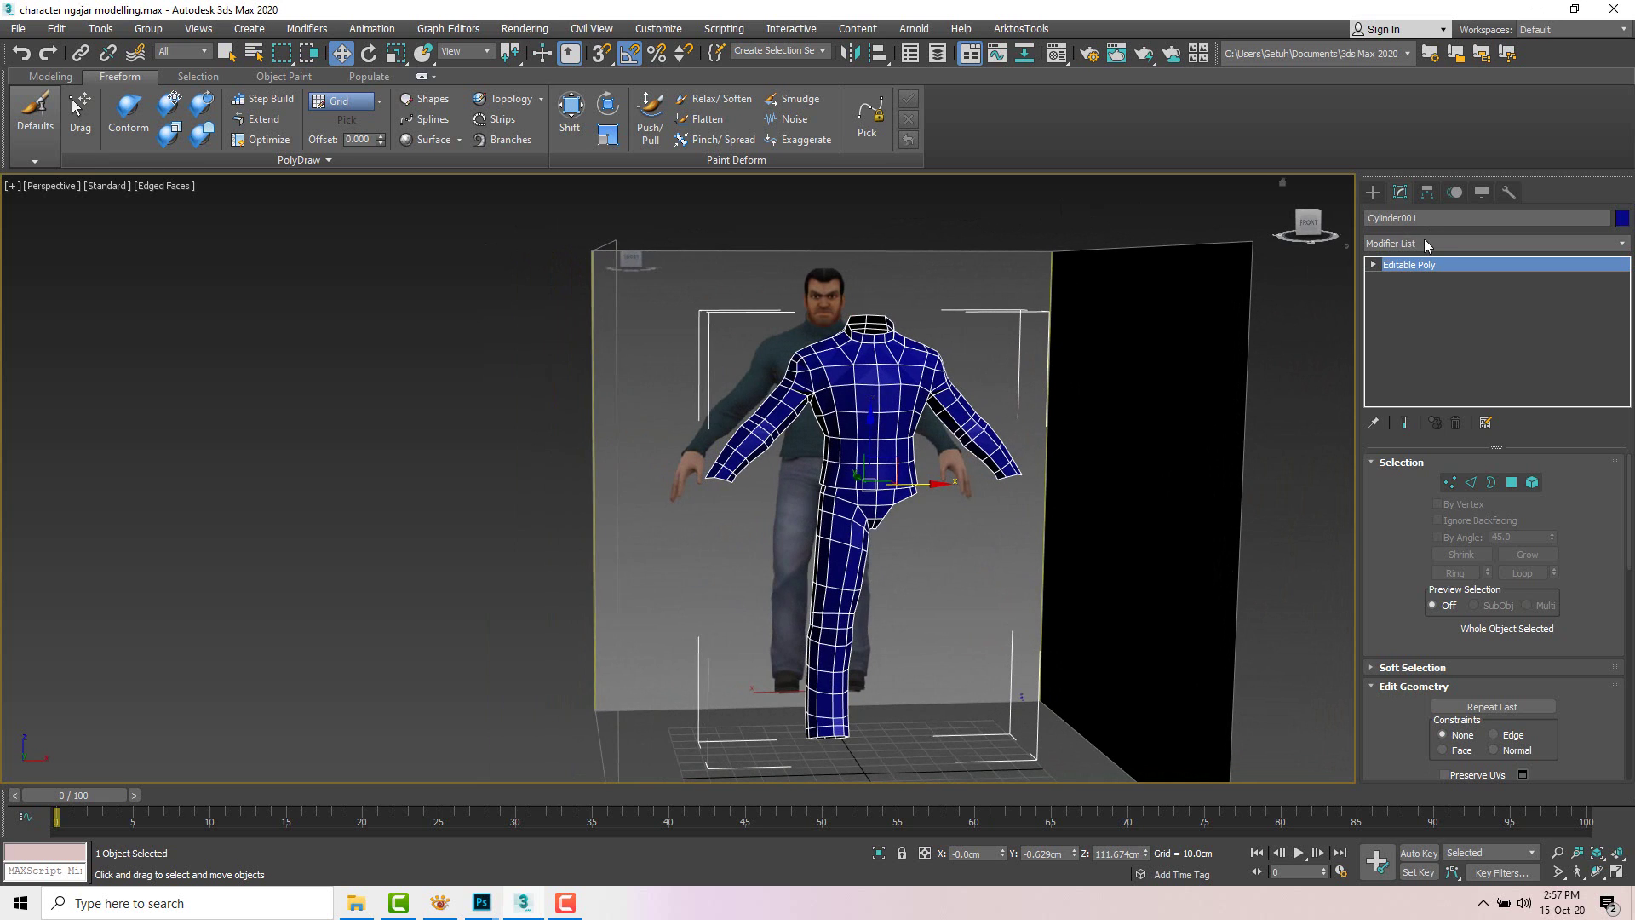
left_click(1422, 243)
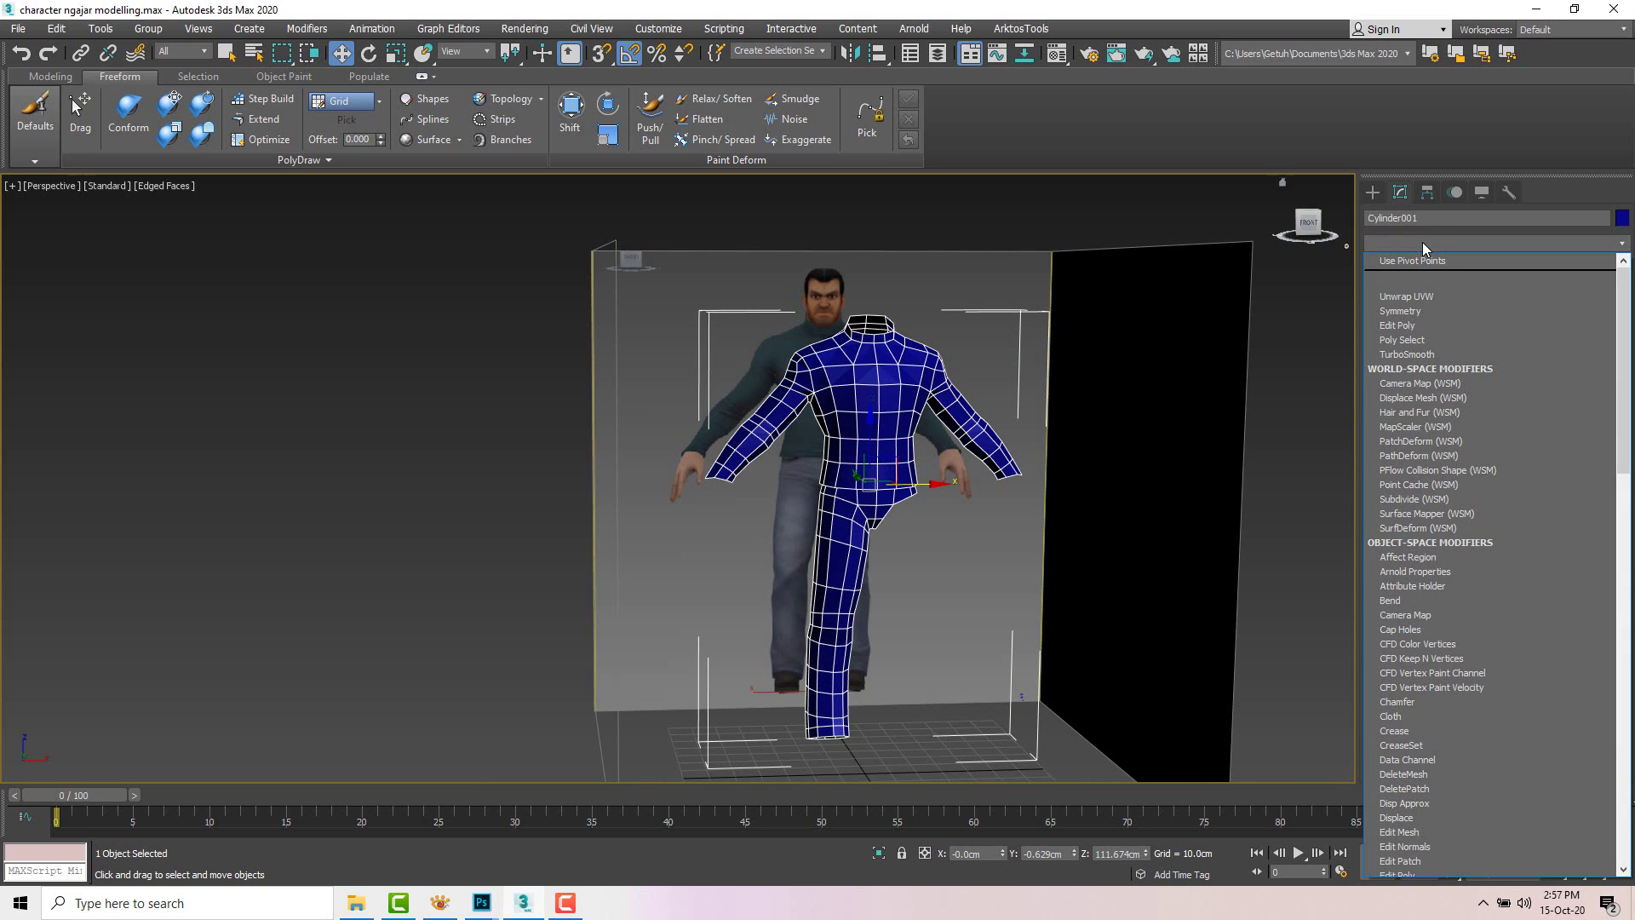
left_click(1423, 242)
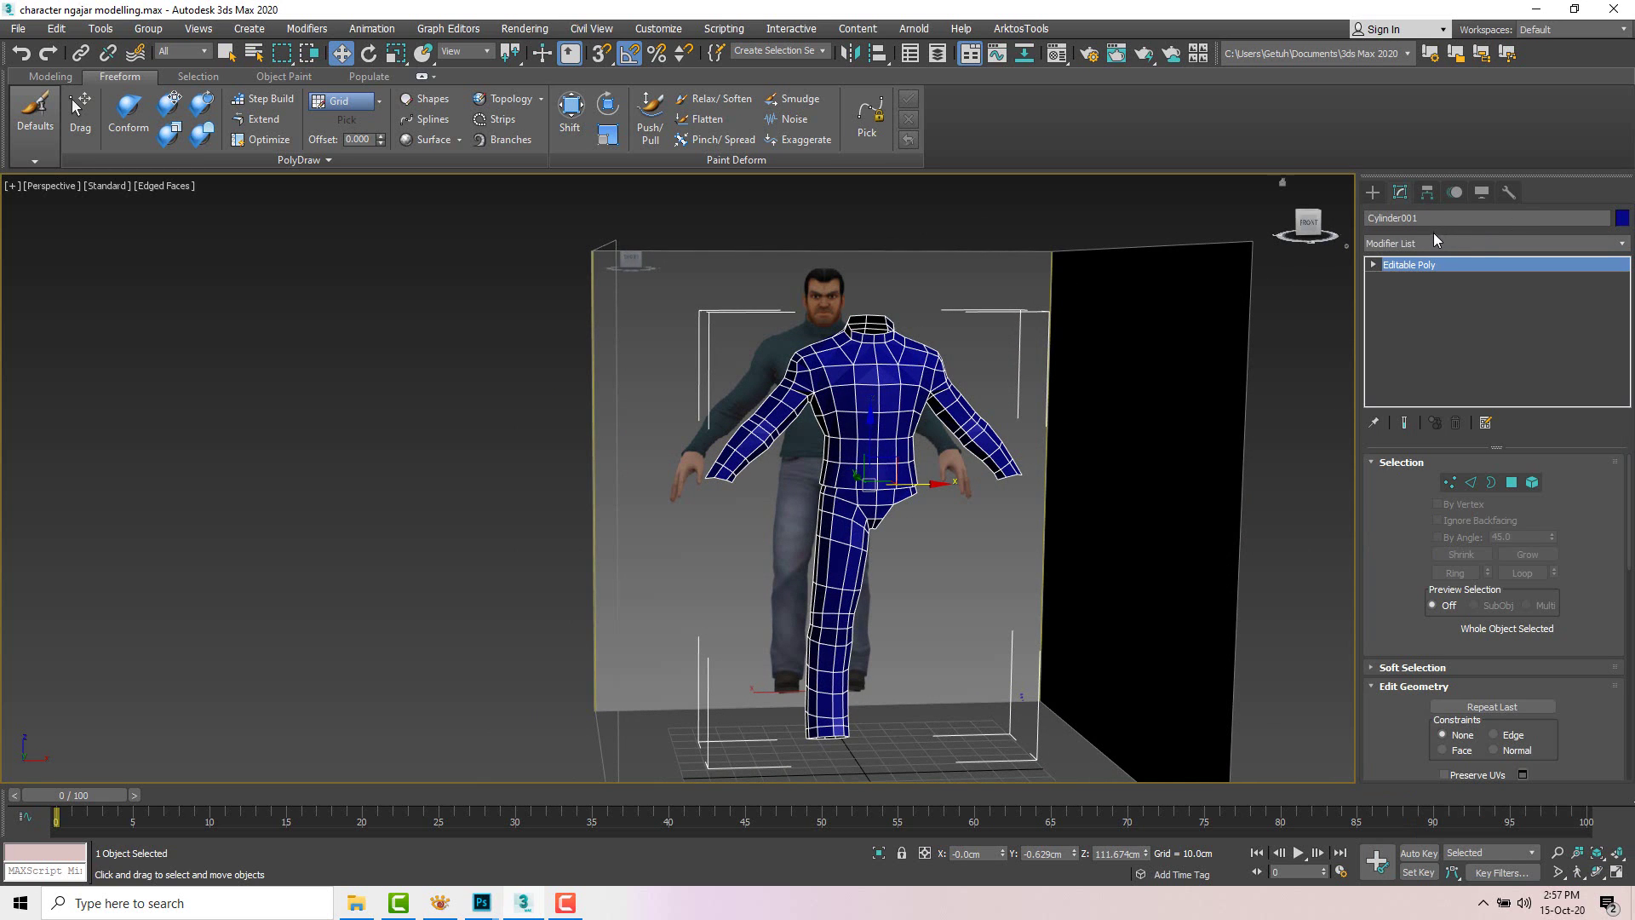
left_click(1433, 238)
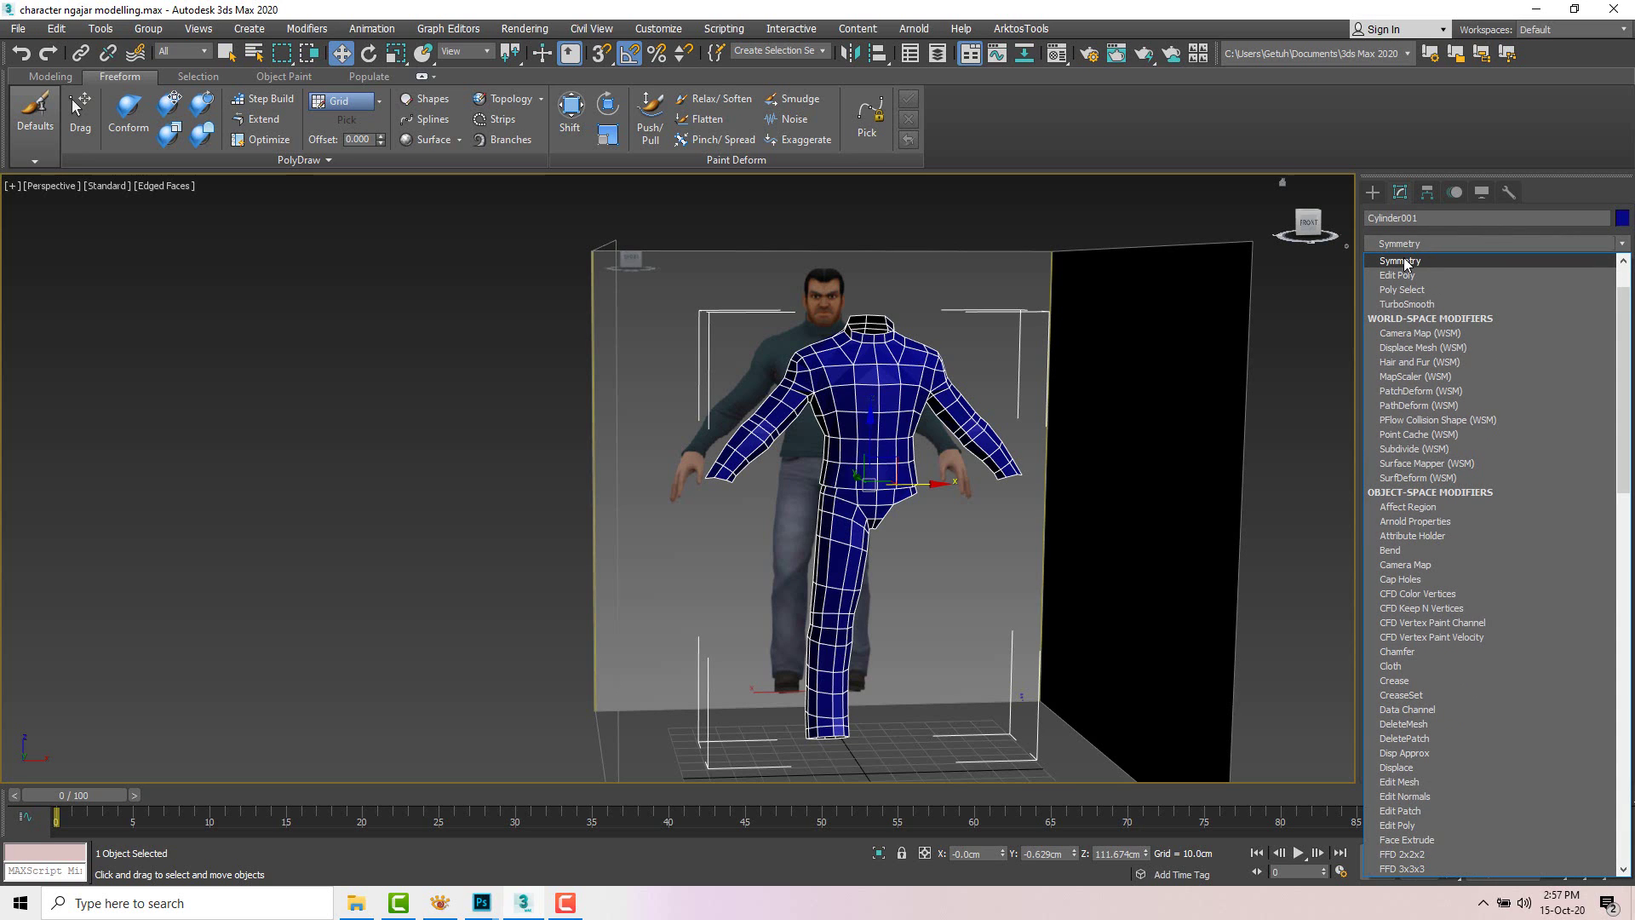
left_click(1406, 262)
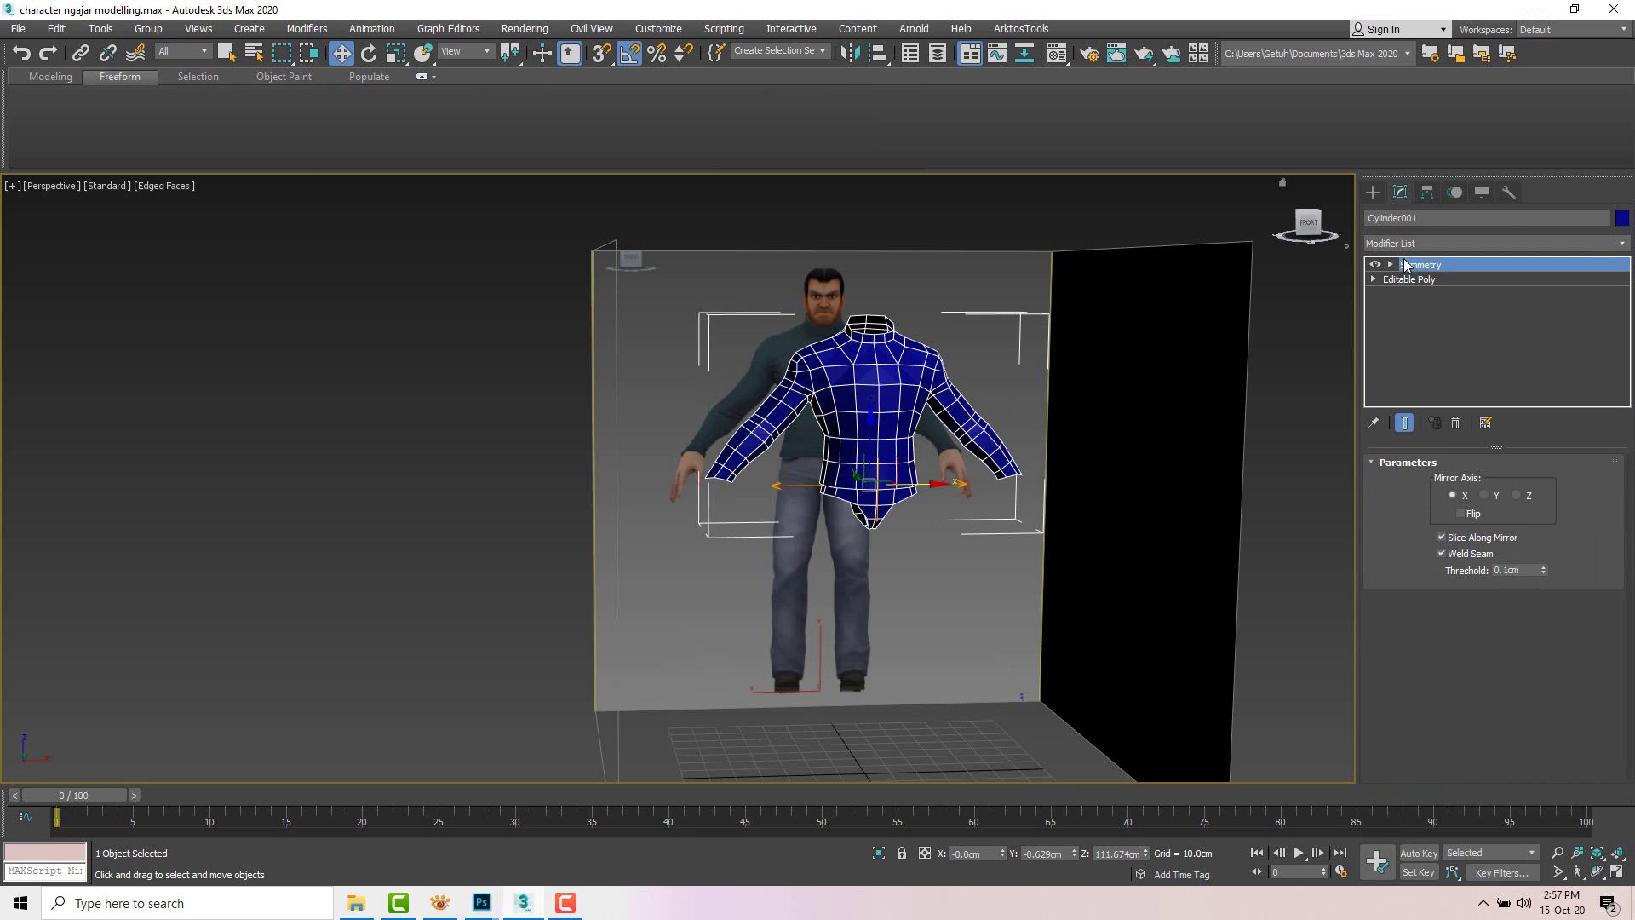
left_click(1462, 514)
left_click(1462, 514)
left_click(1462, 514)
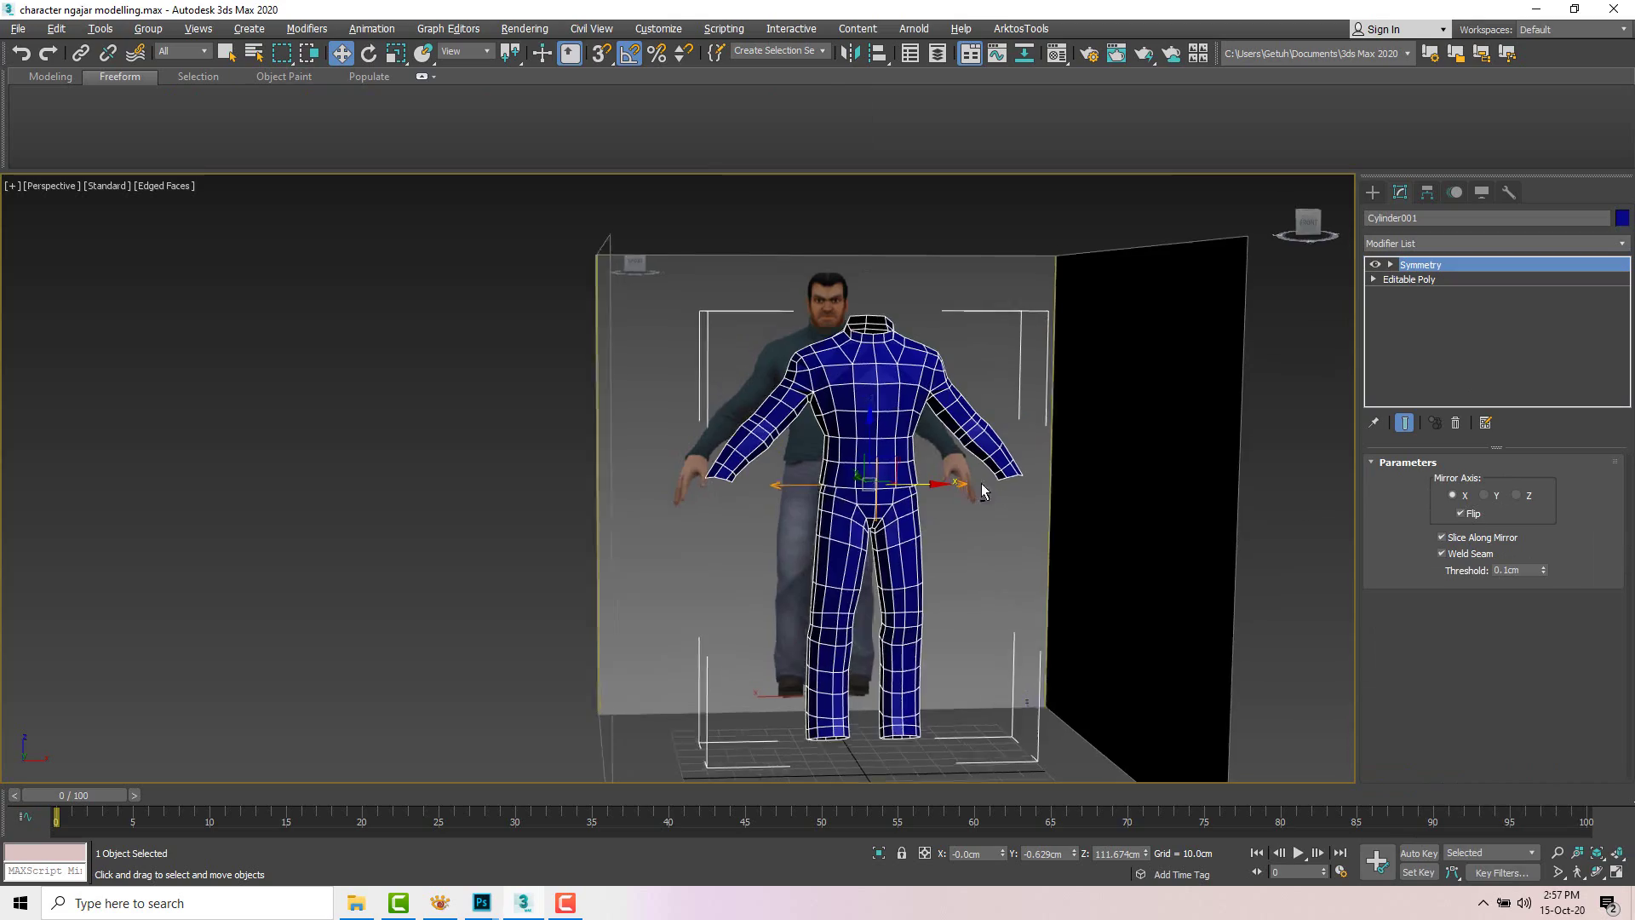
Step: Collapse the mirrored body mesh into an Editable Poly
mouse_move(894, 476)
middle_mouse_down("alt")
mouse_move(753, 499)
mouse_move(1034, 477)
mouse_move(1075, 423)
mouse_move(1097, 445)
mouse_move(989, 421)
mouse_move(1009, 492)
mouse_move(986, 491)
mouse_move(1056, 489)
mouse_move(914, 489)
middle_mouse_up("alt")
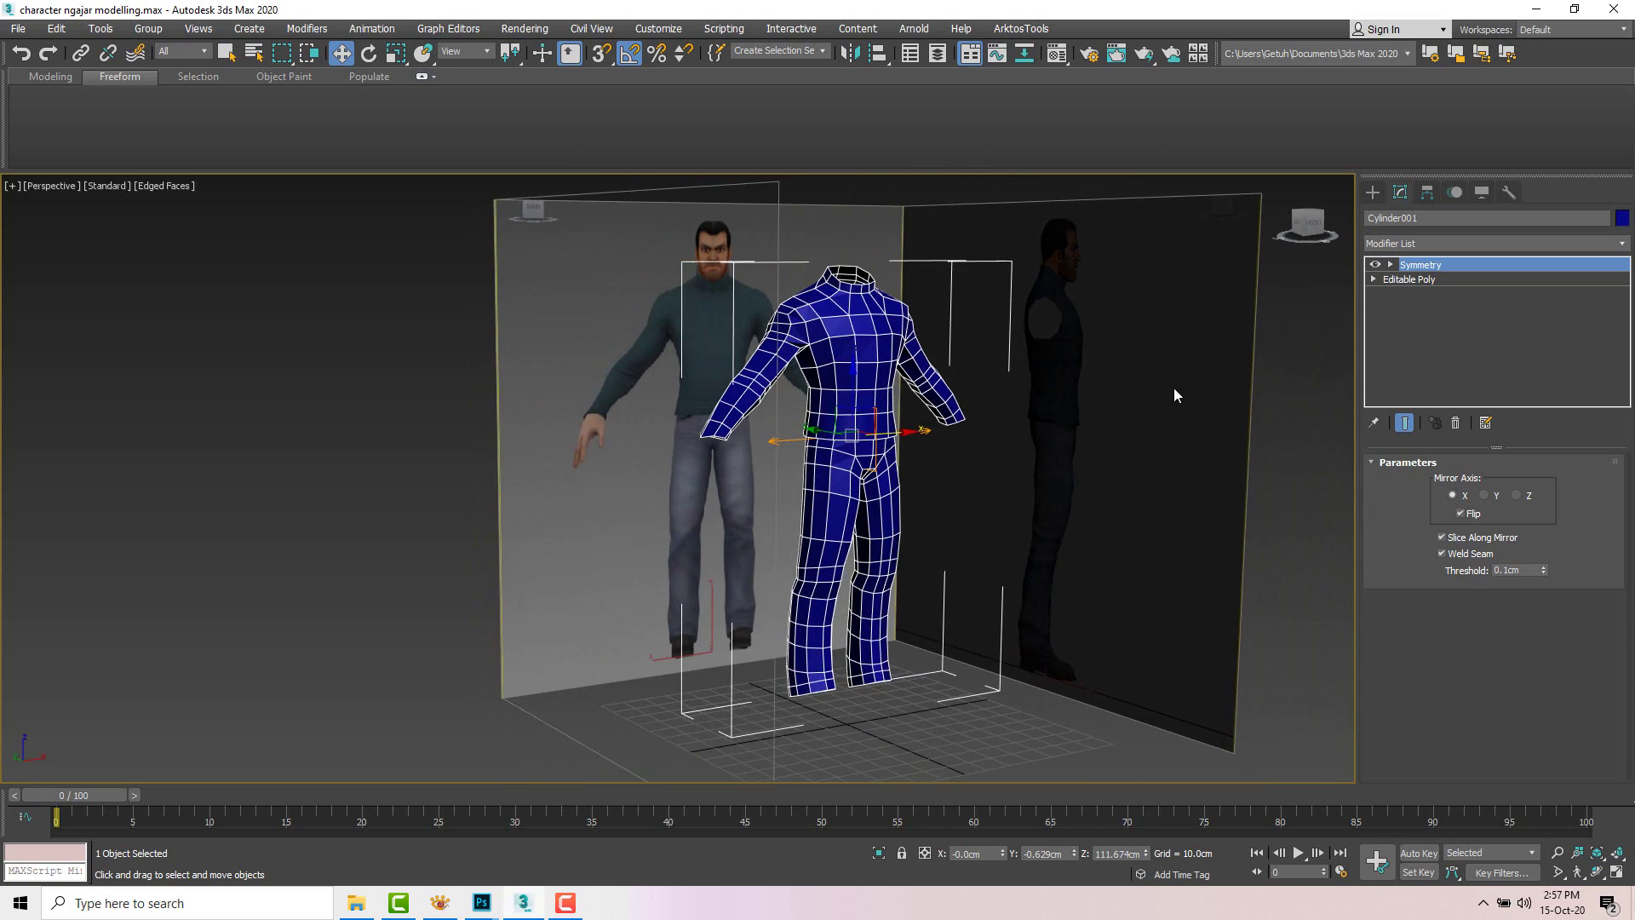
middle_click_drag(1173, 395, 1277, 274, "alt")
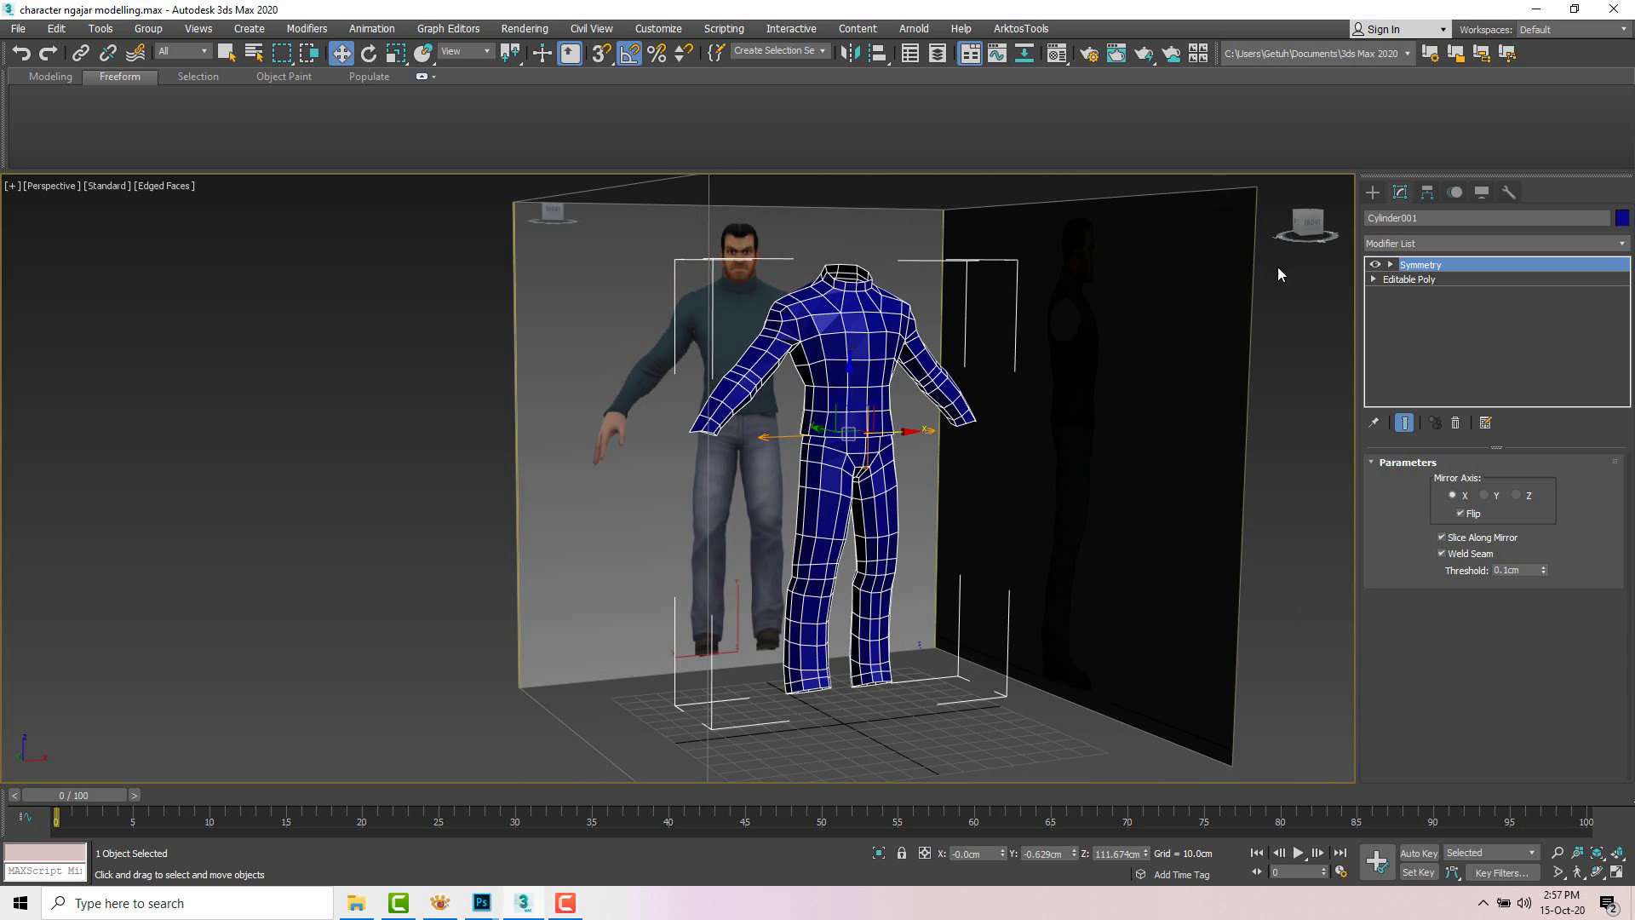
right_click(816, 349)
mouse_move(880, 528)
left_click(1040, 537)
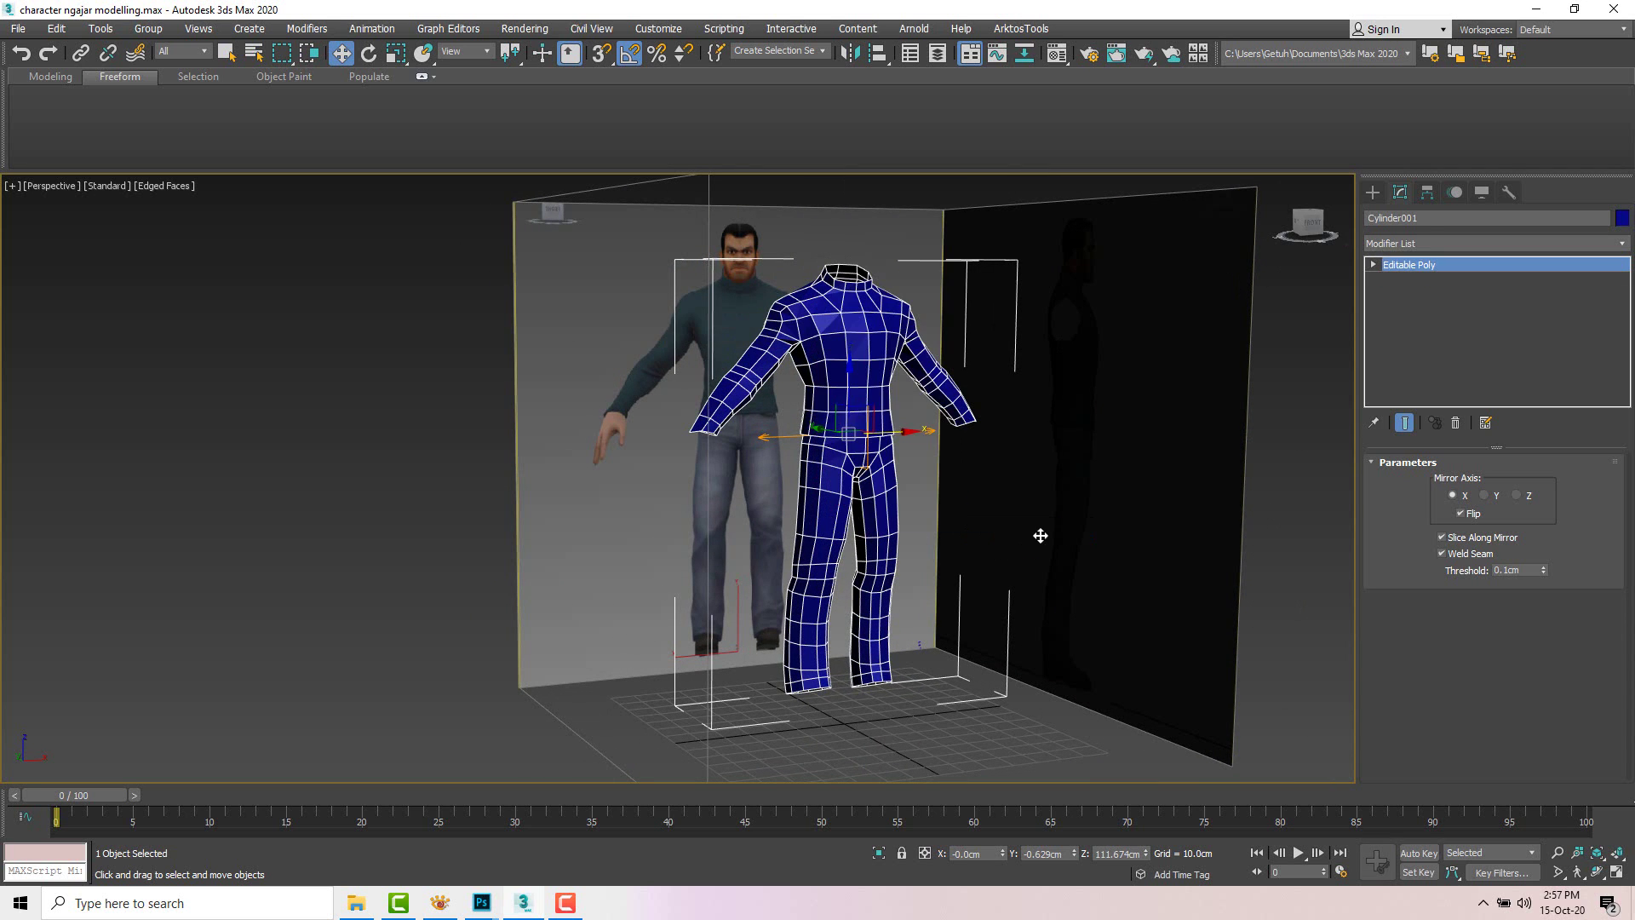
Step: Nudge the outer contour of the upper right thigh with the Shift brush in the enlarged perspective view
middle_click_drag(1040, 536, 969, 449, "alt")
key("alt+w")
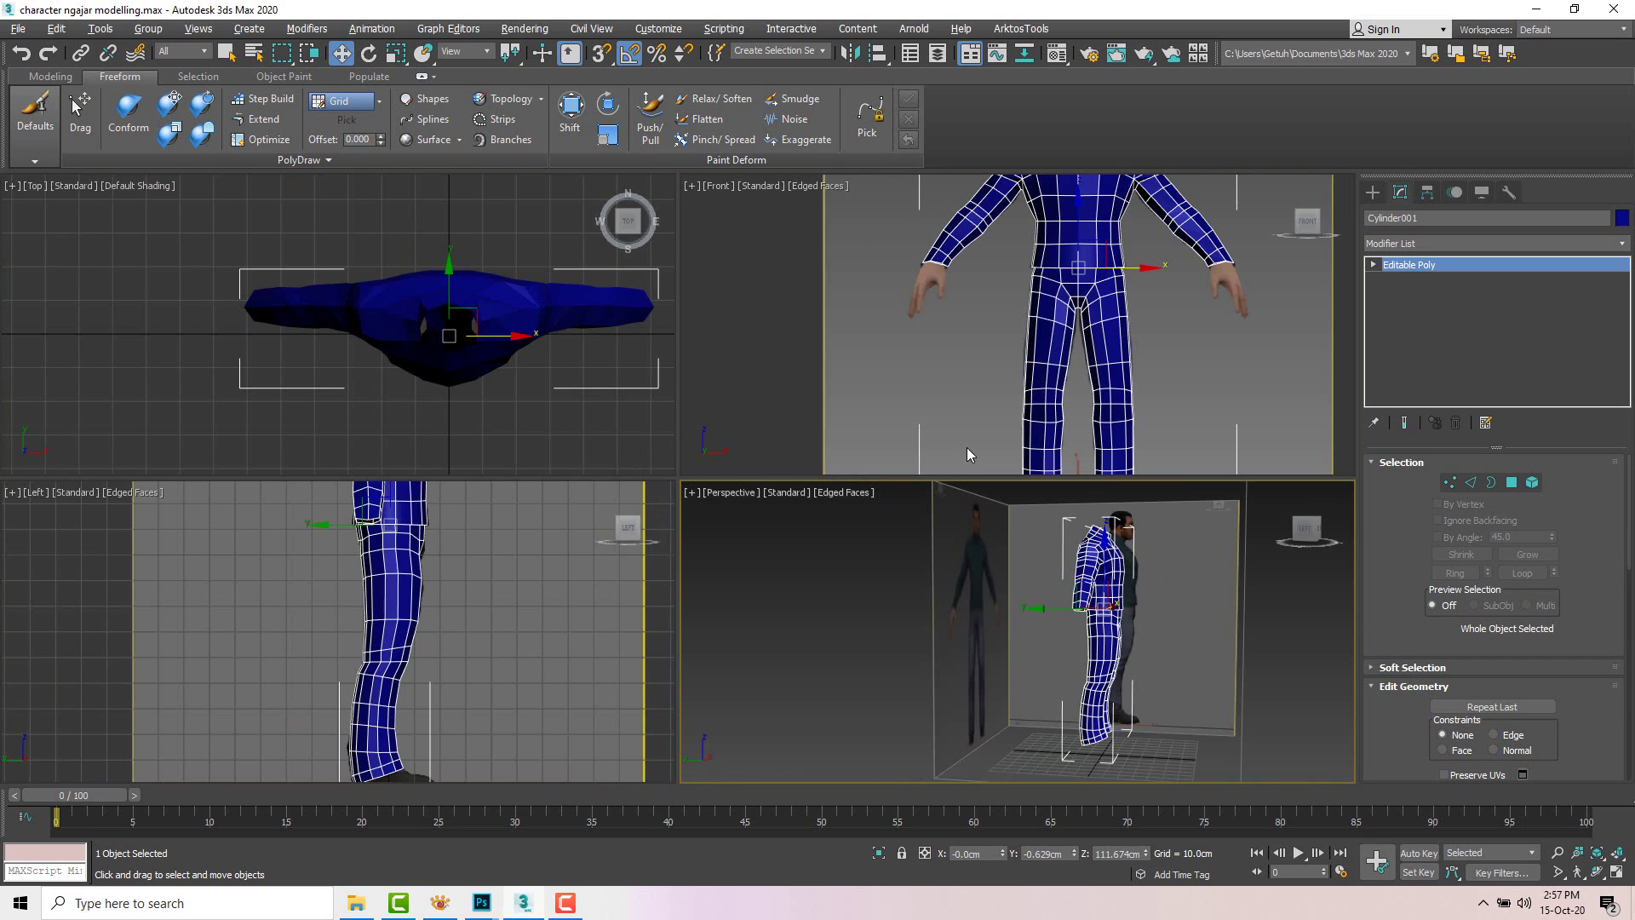
left_click(571, 105)
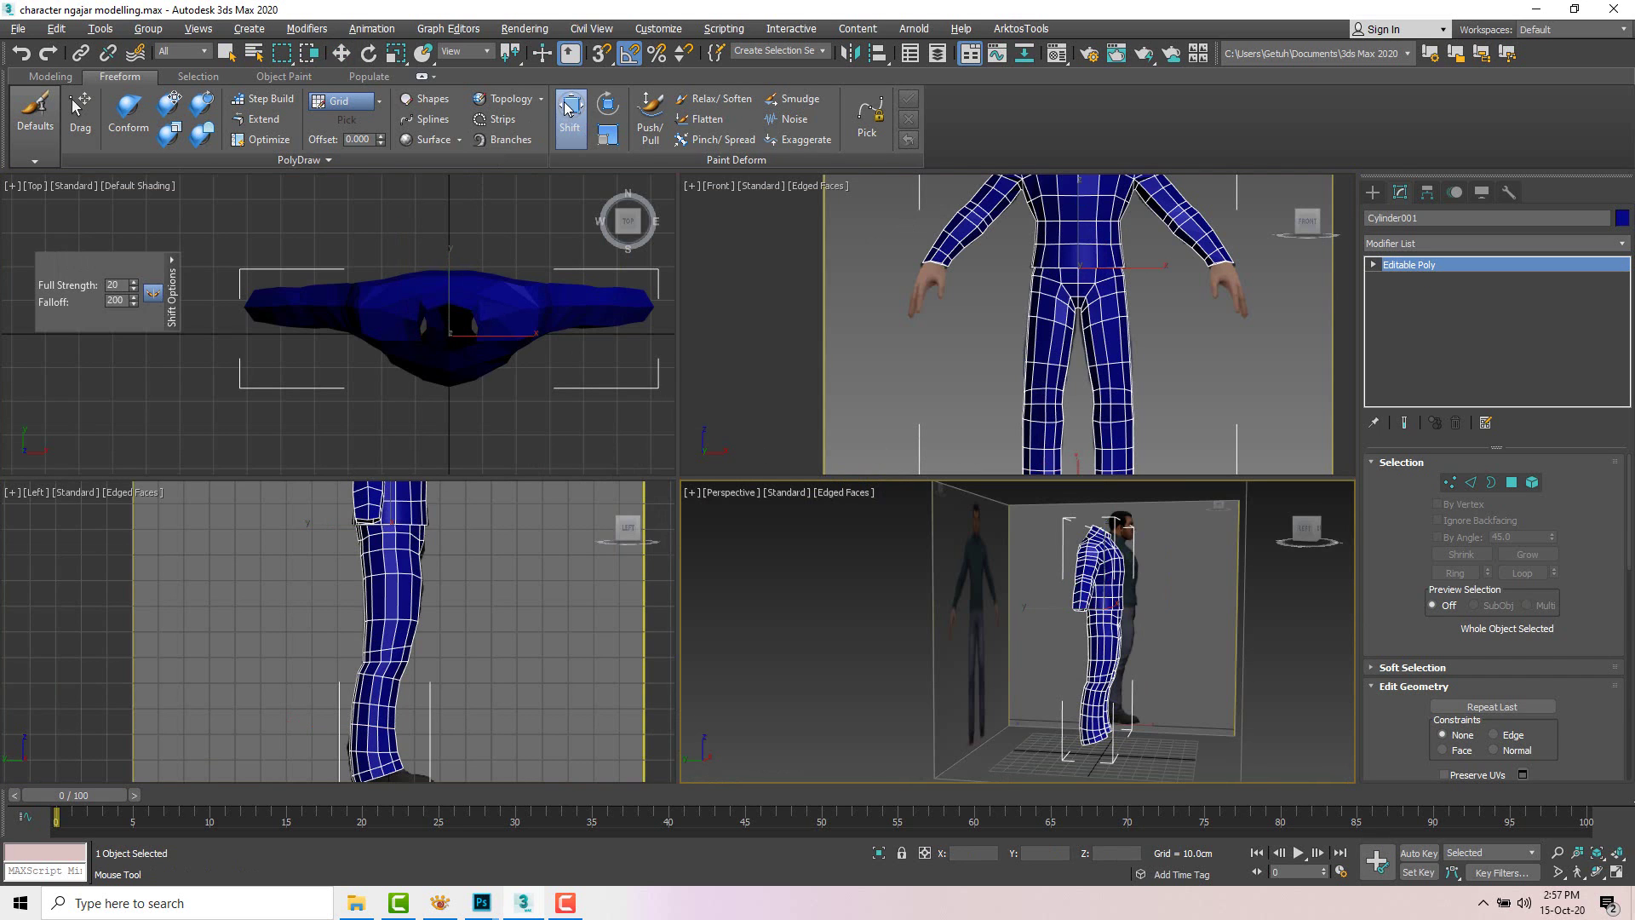
middle_click_drag(1121, 662, 1040, 602, "alt")
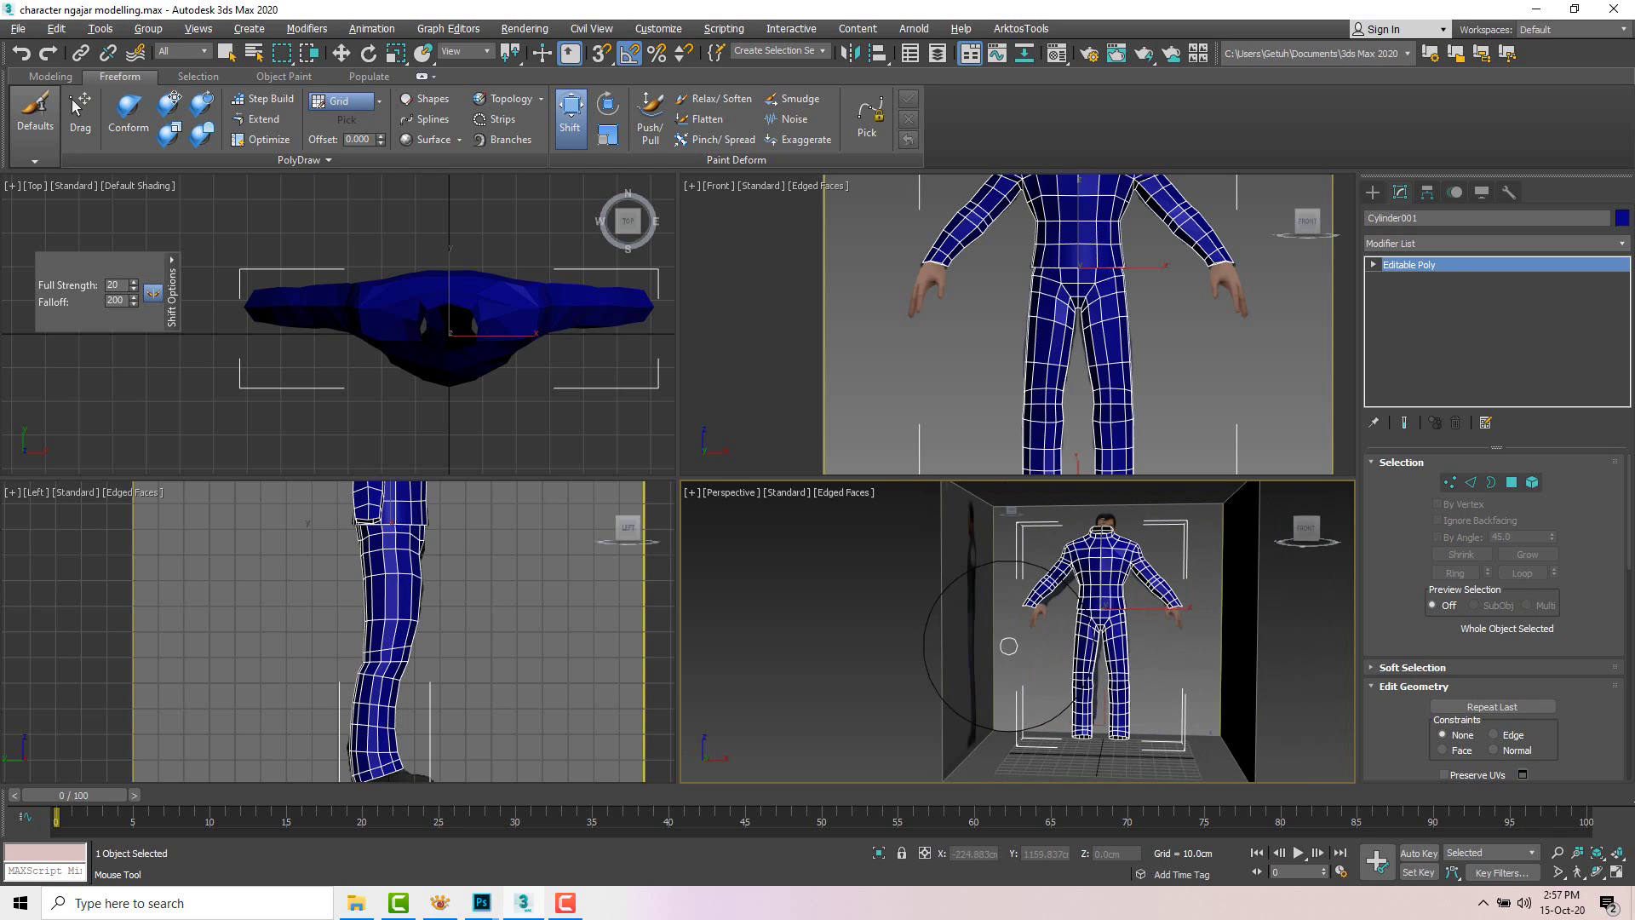
key("alt+w")
scroll(811, 470, "up", 5)
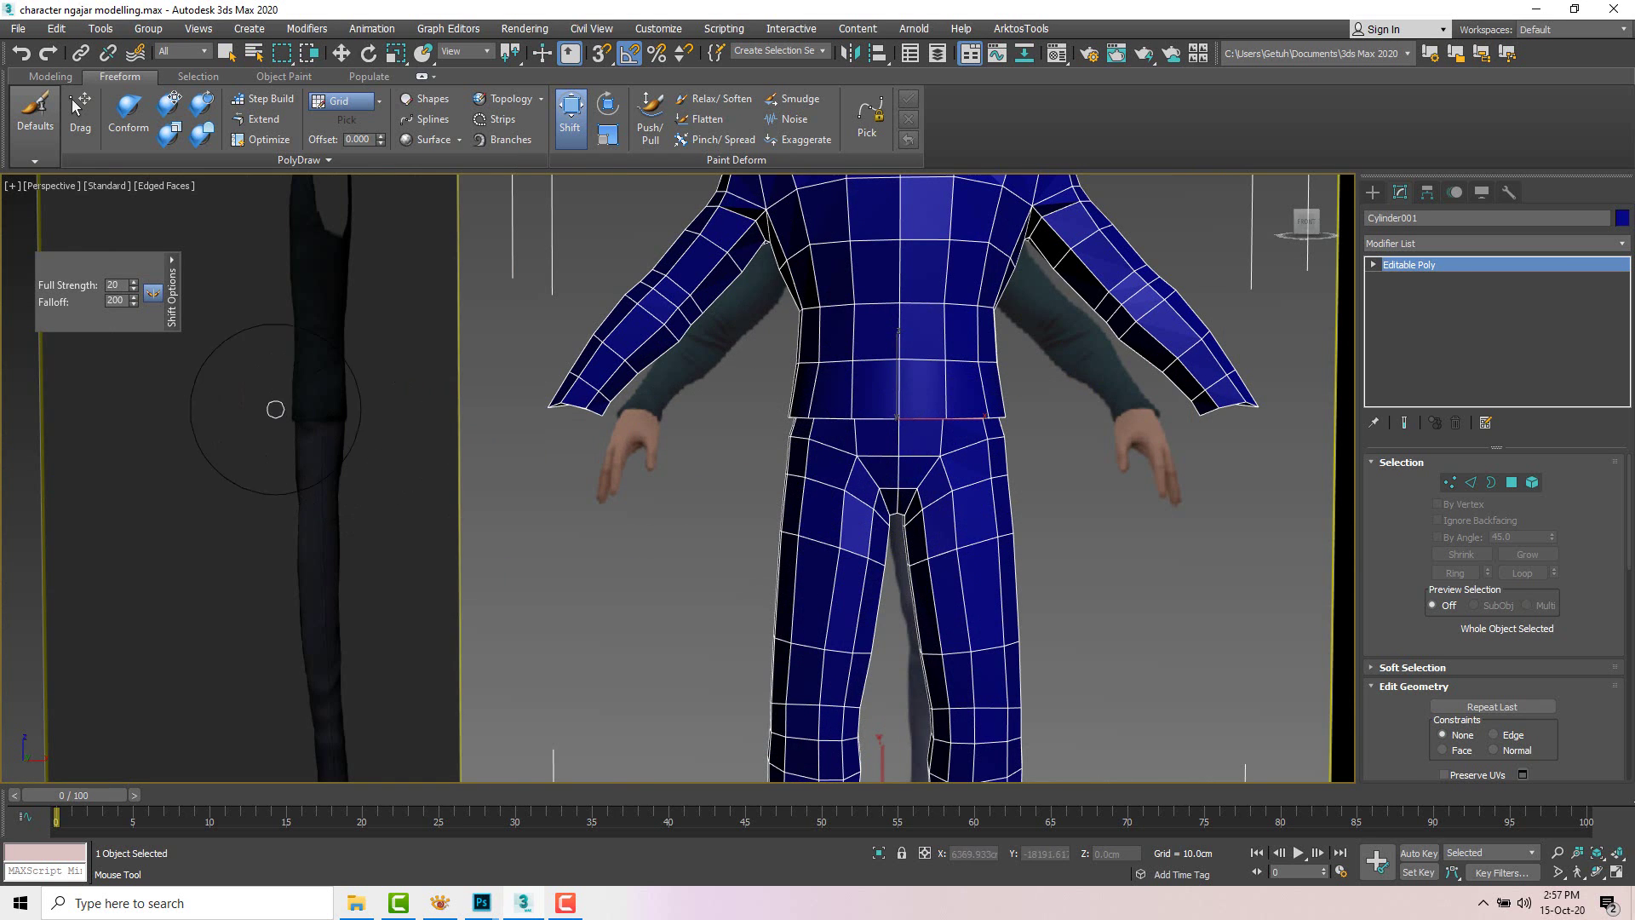
left_click(569, 107)
left_click(569, 107)
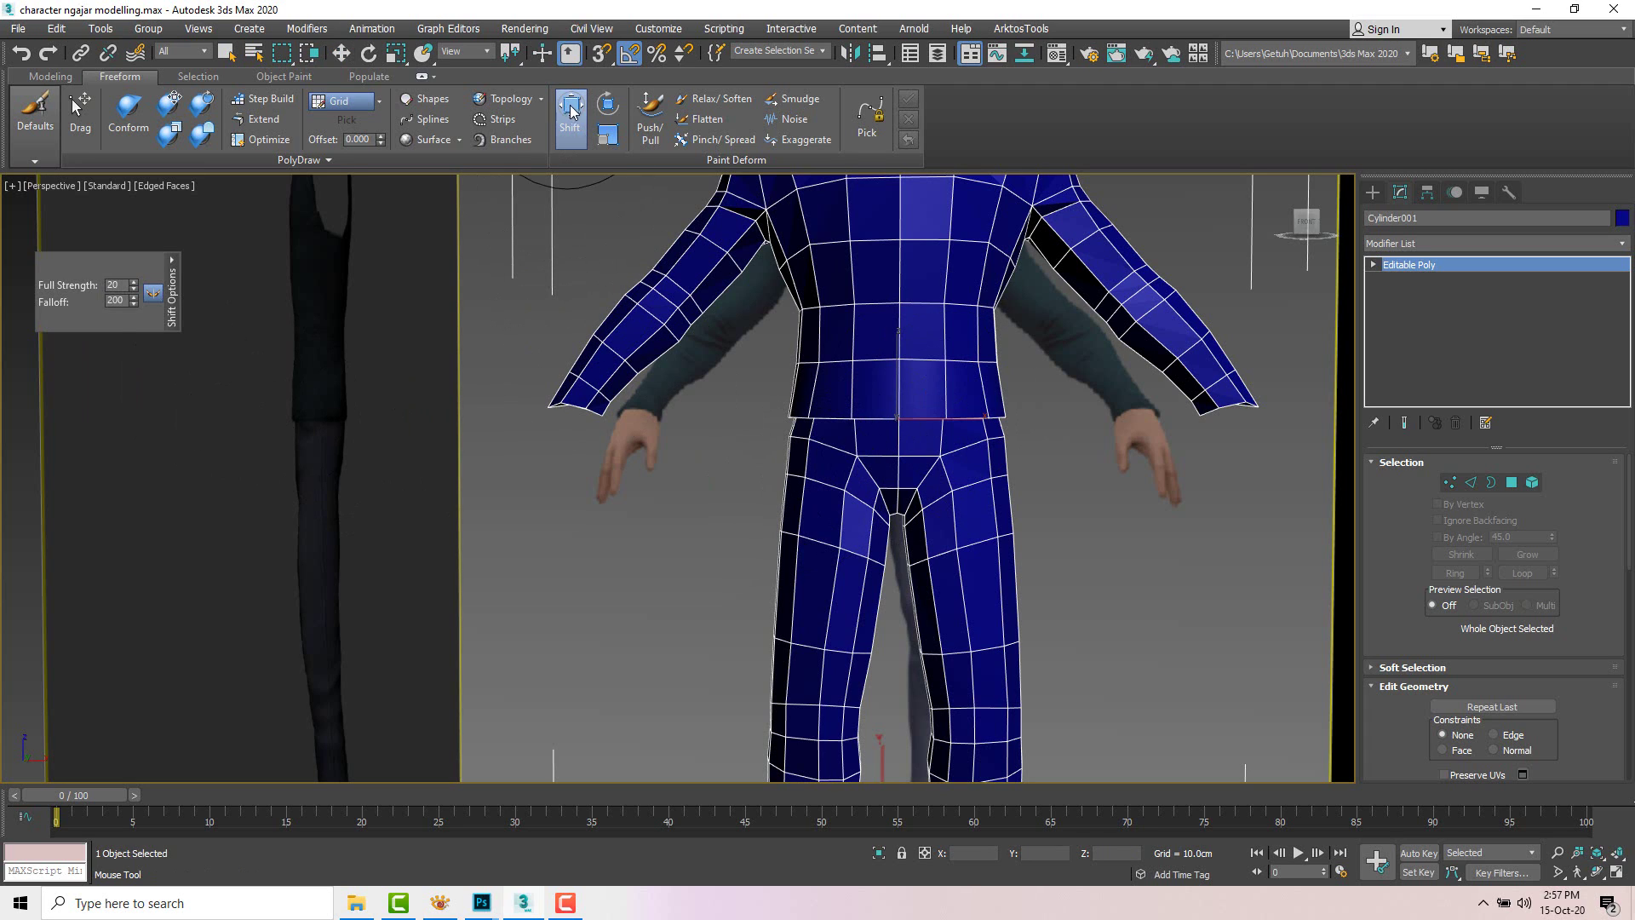
left_click(153, 295)
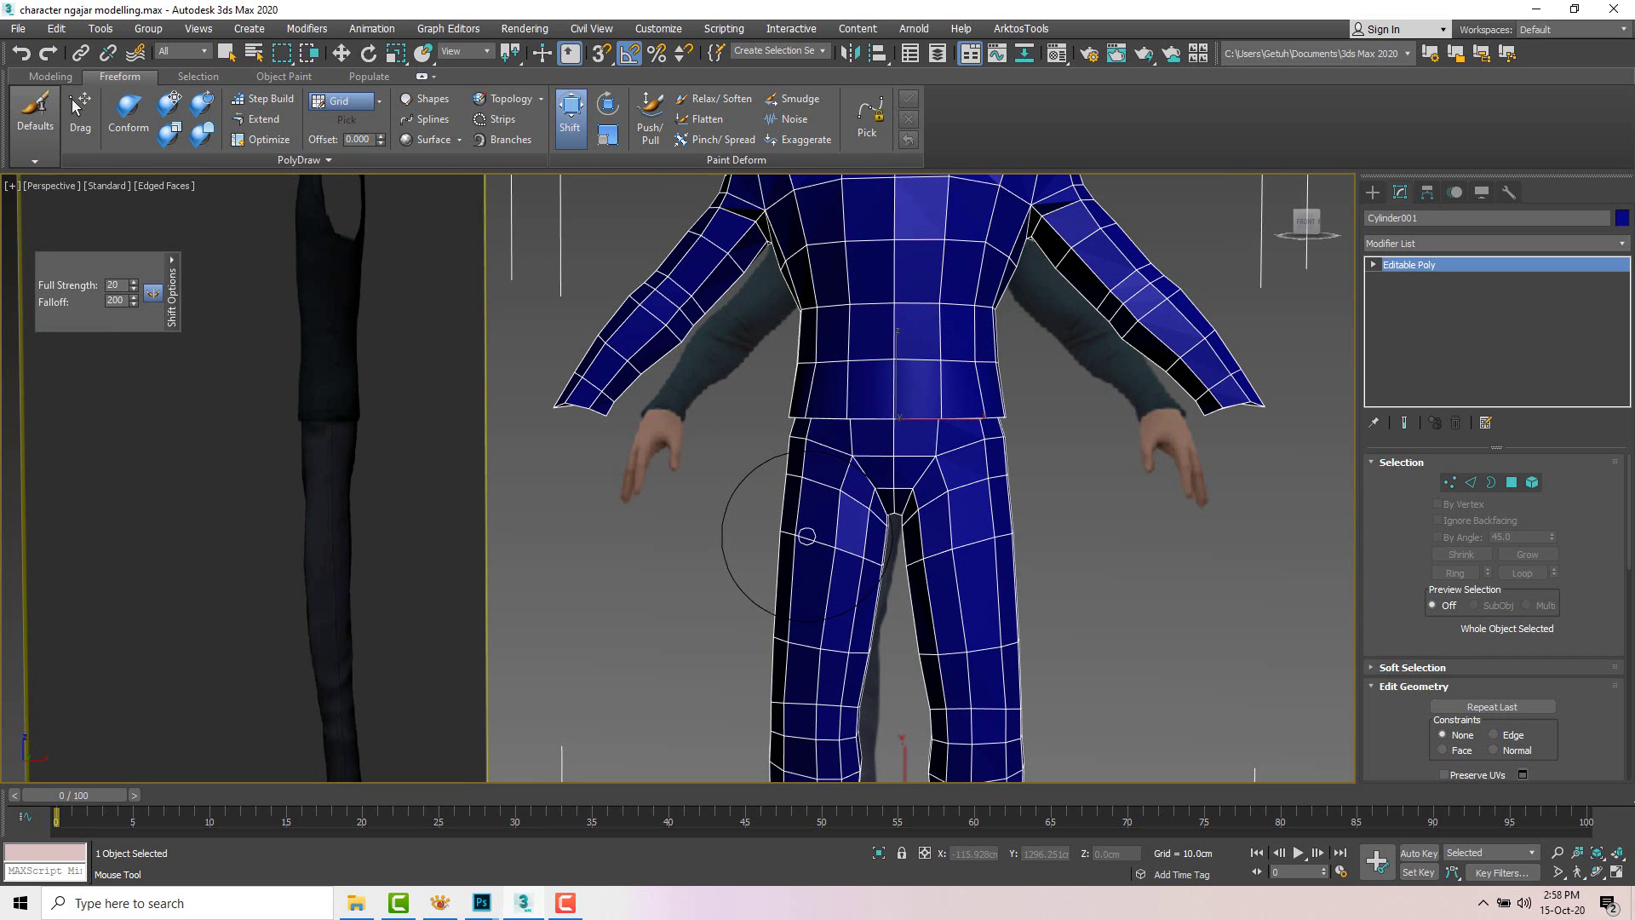
left_click_drag(765, 536, 763, 533)
Step: Inspect the hips, crotch and trouser legs from the front and side in the perspective view
scroll(780, 475, "up", 4)
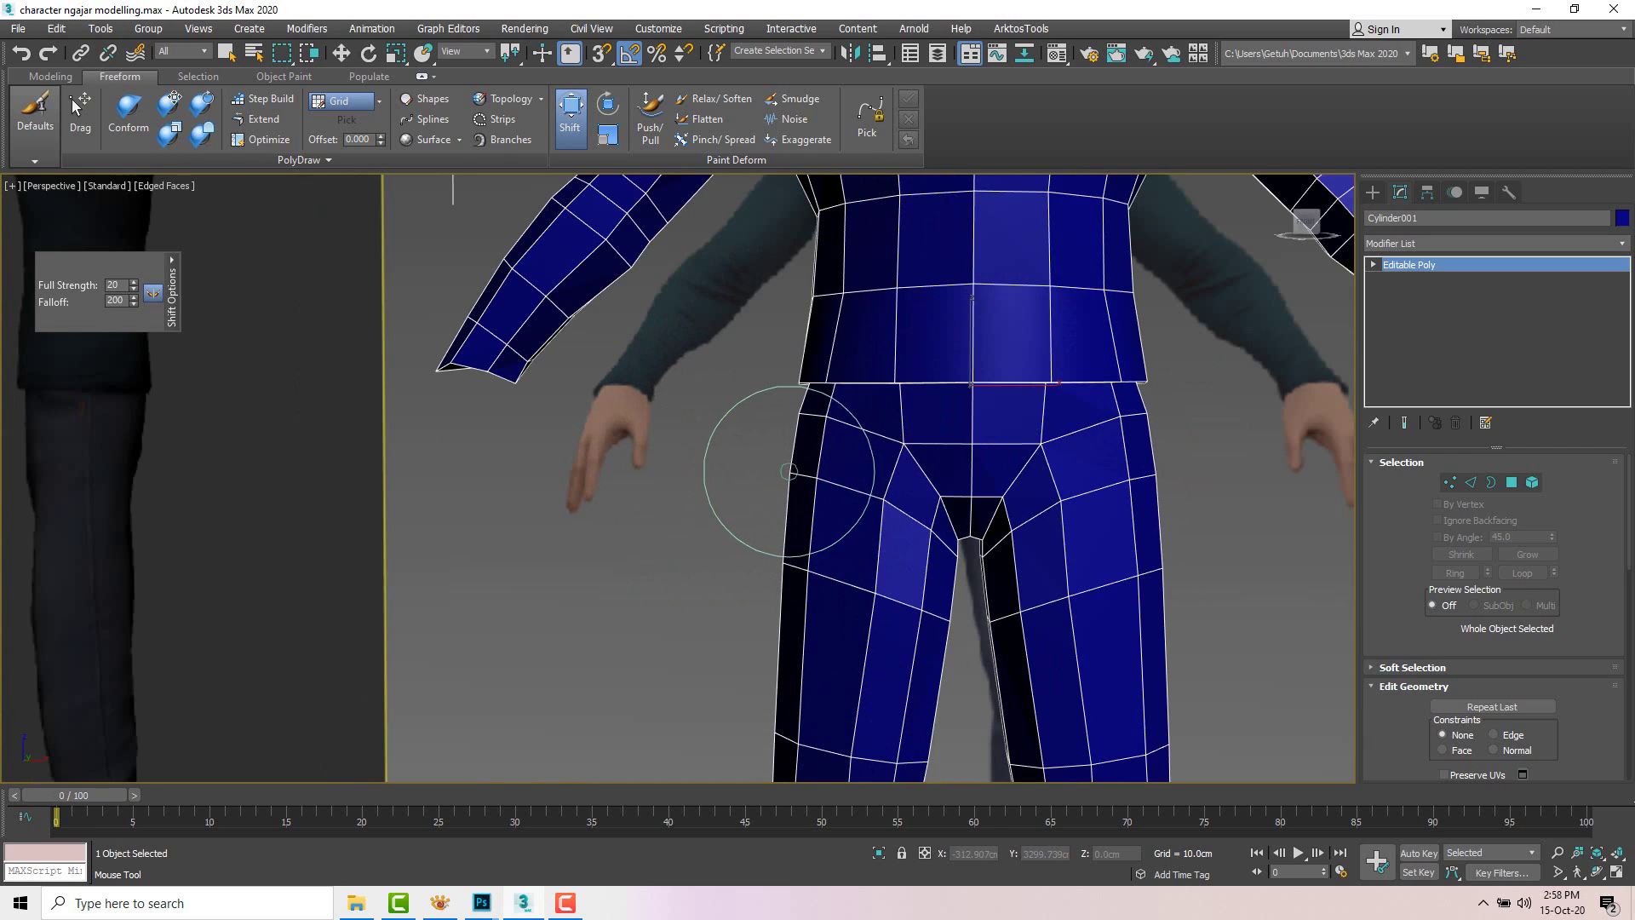
scroll(852, 490, "up", 3)
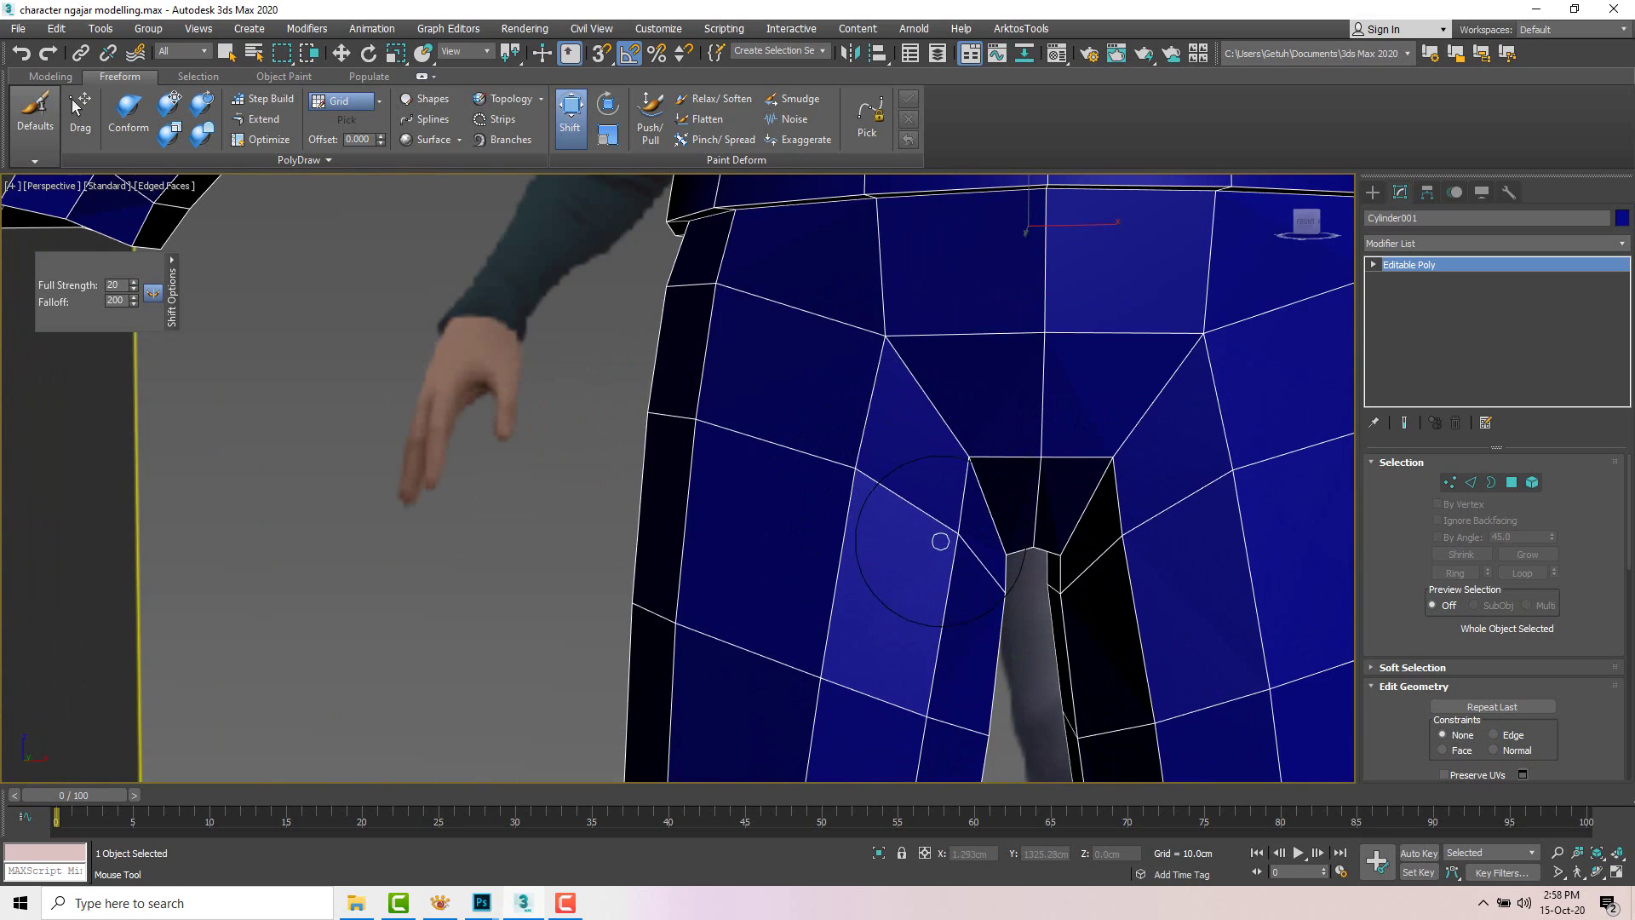
scroll(933, 538, "down", 6)
left_click_drag(930, 508, 949, 509, "alt")
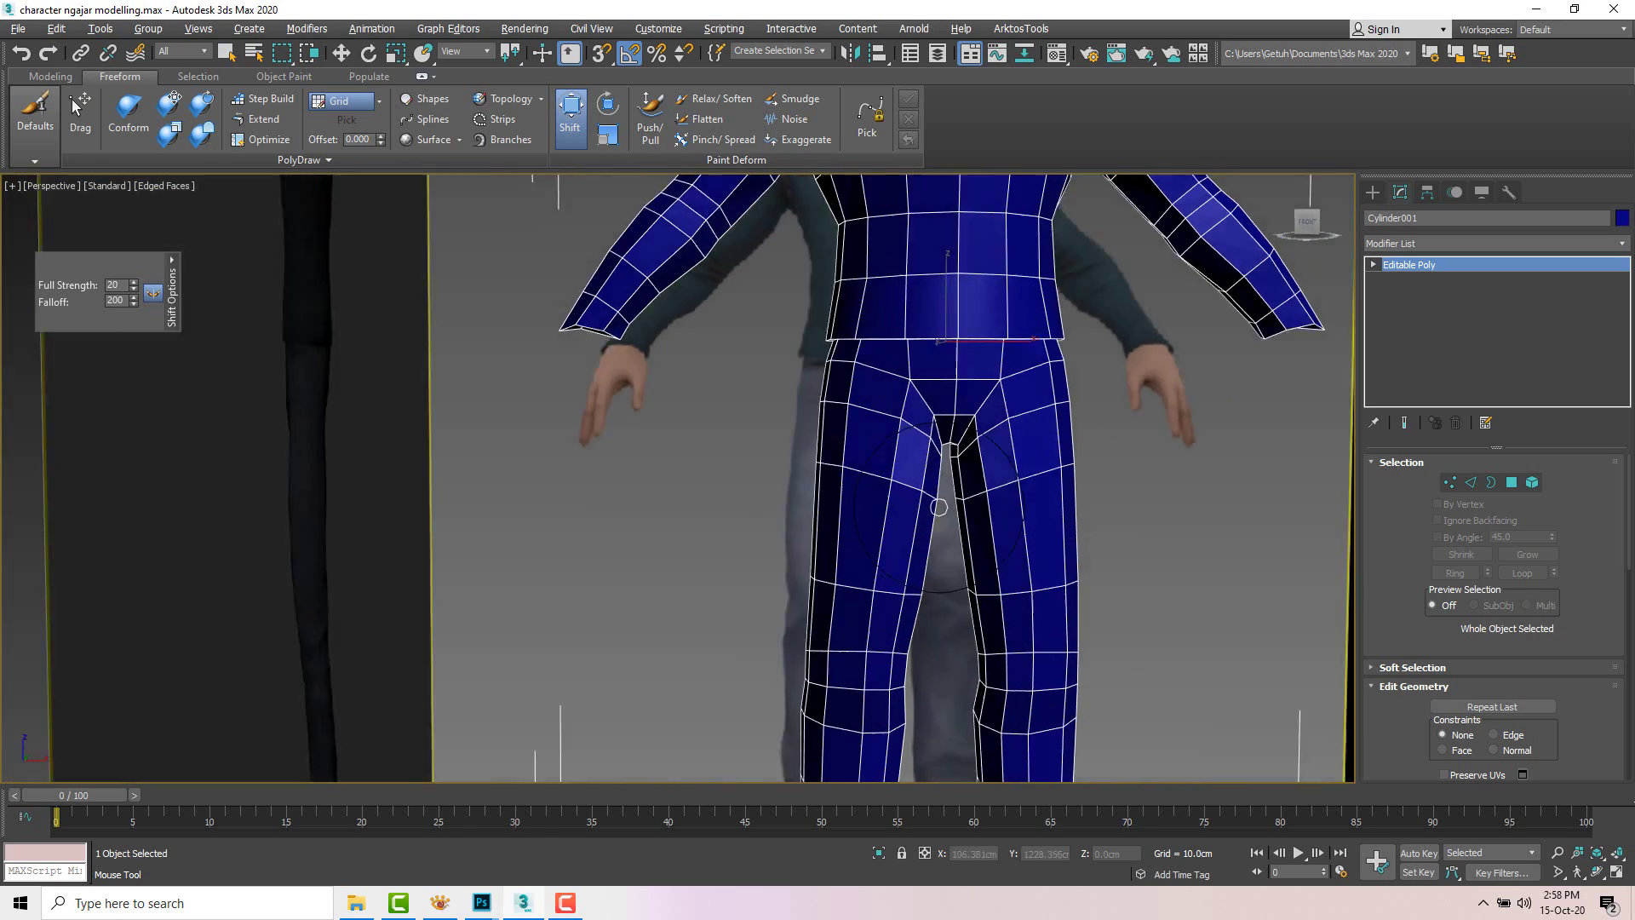
middle_click_drag(948, 510, 1201, 511, "alt")
scroll(1107, 521, "down", 5)
middle_click_drag(1022, 533, 894, 531, "alt")
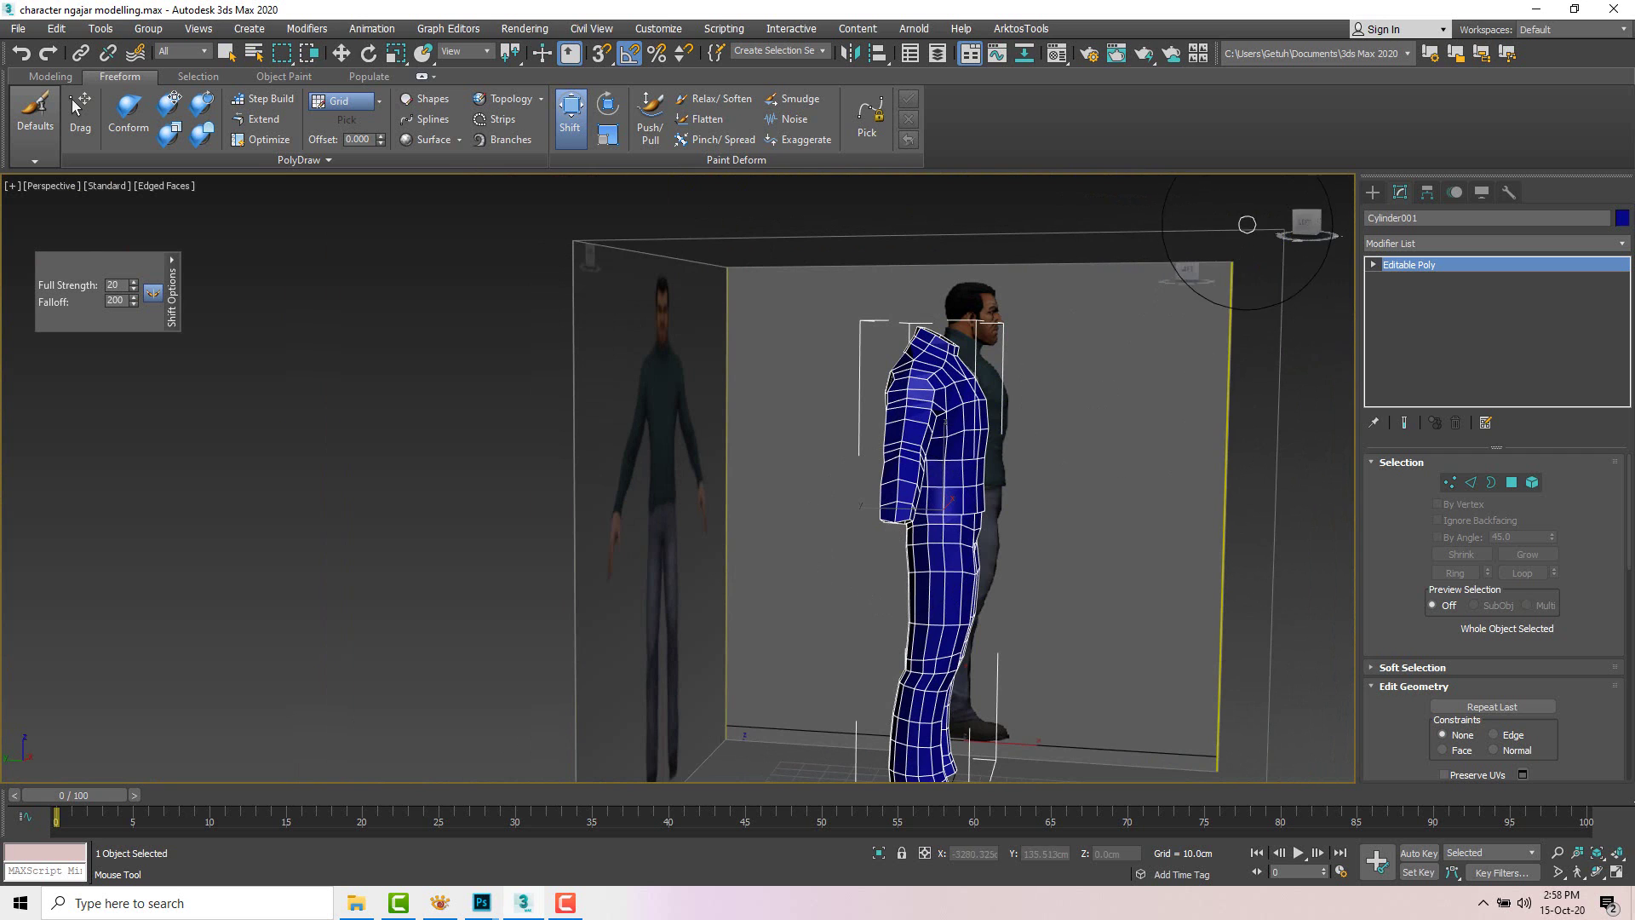
middle_click_drag(1033, 584, 1022, 585, "alt")
scroll(937, 554, "up", 5)
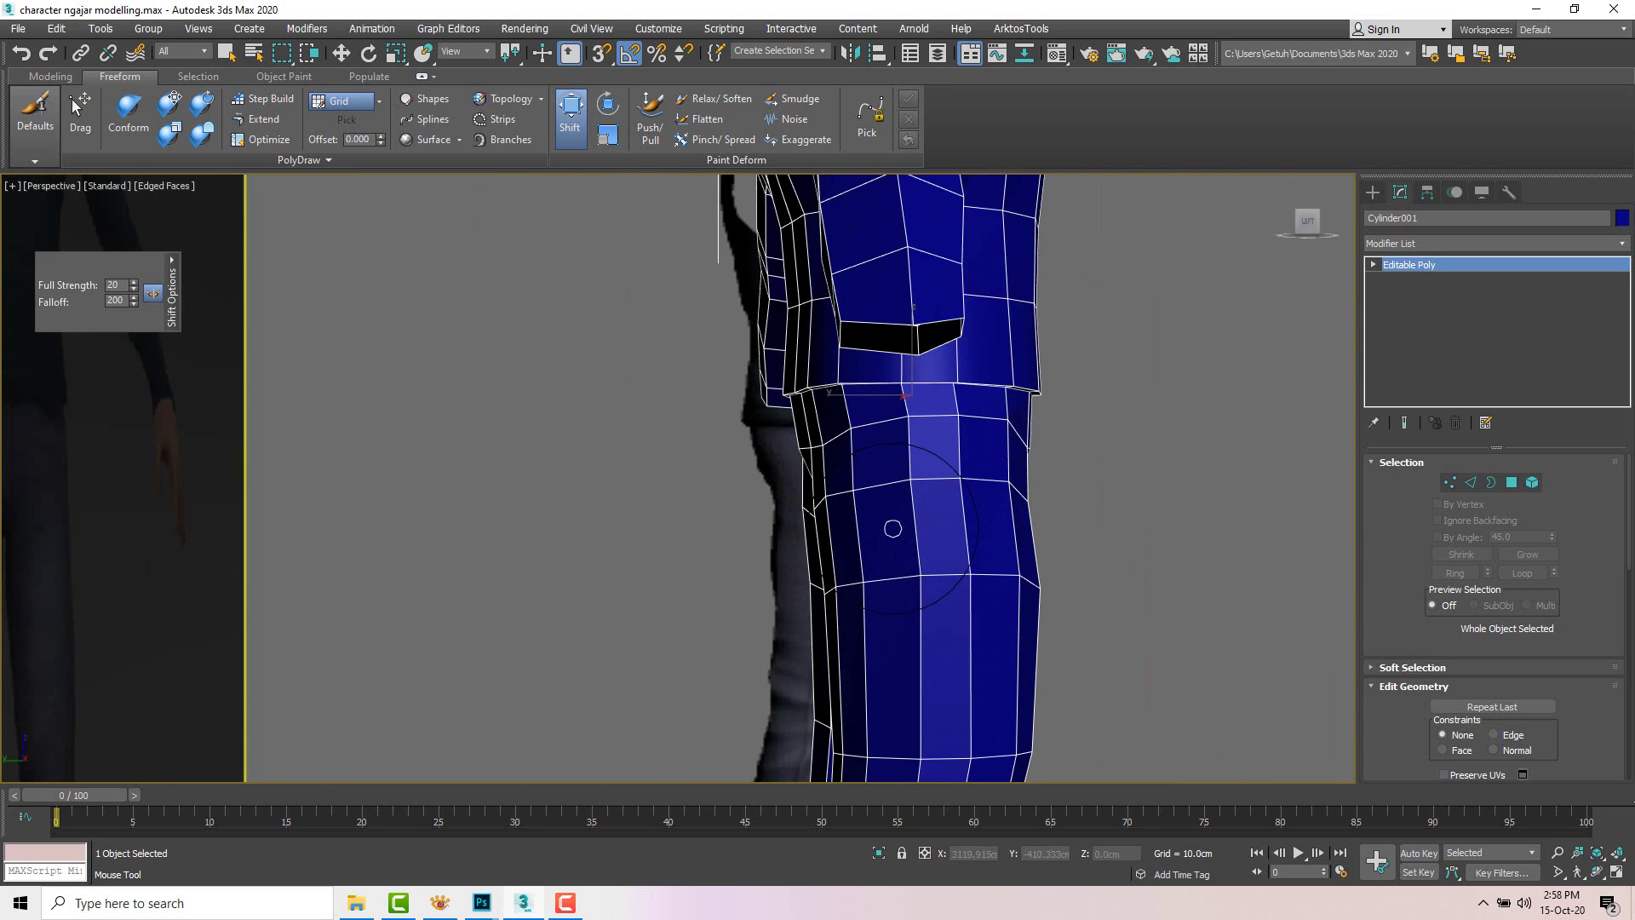
middle_click_drag(893, 528, 884, 523, "alt")
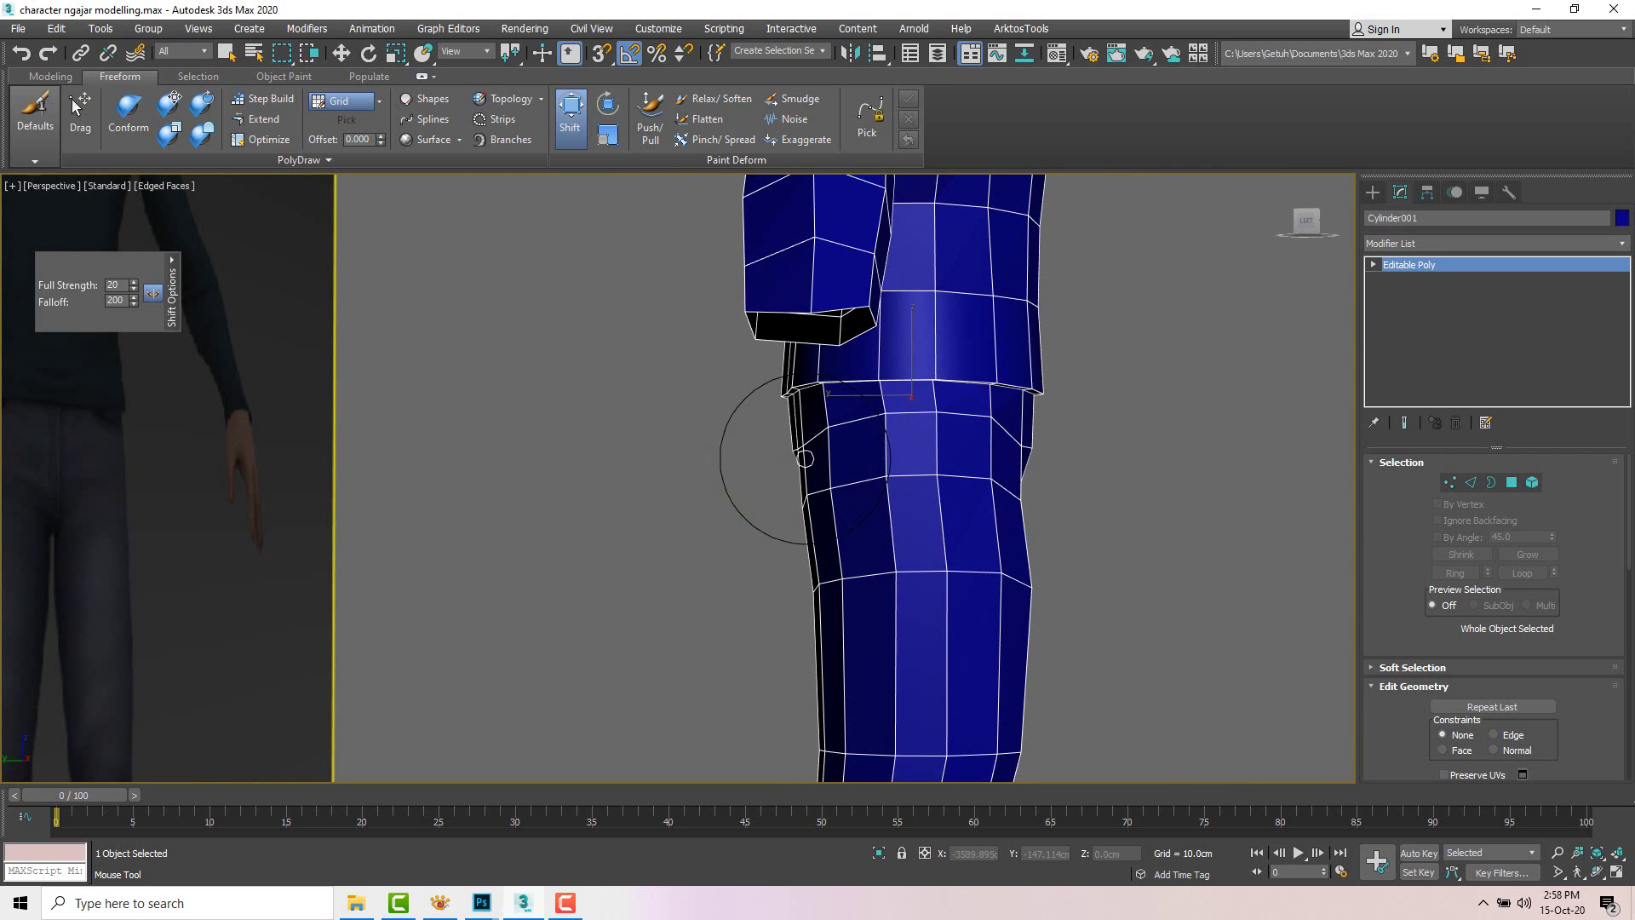
scroll(852, 449, "down", 5)
middle_click_drag(1027, 409, 895, 416, "alt")
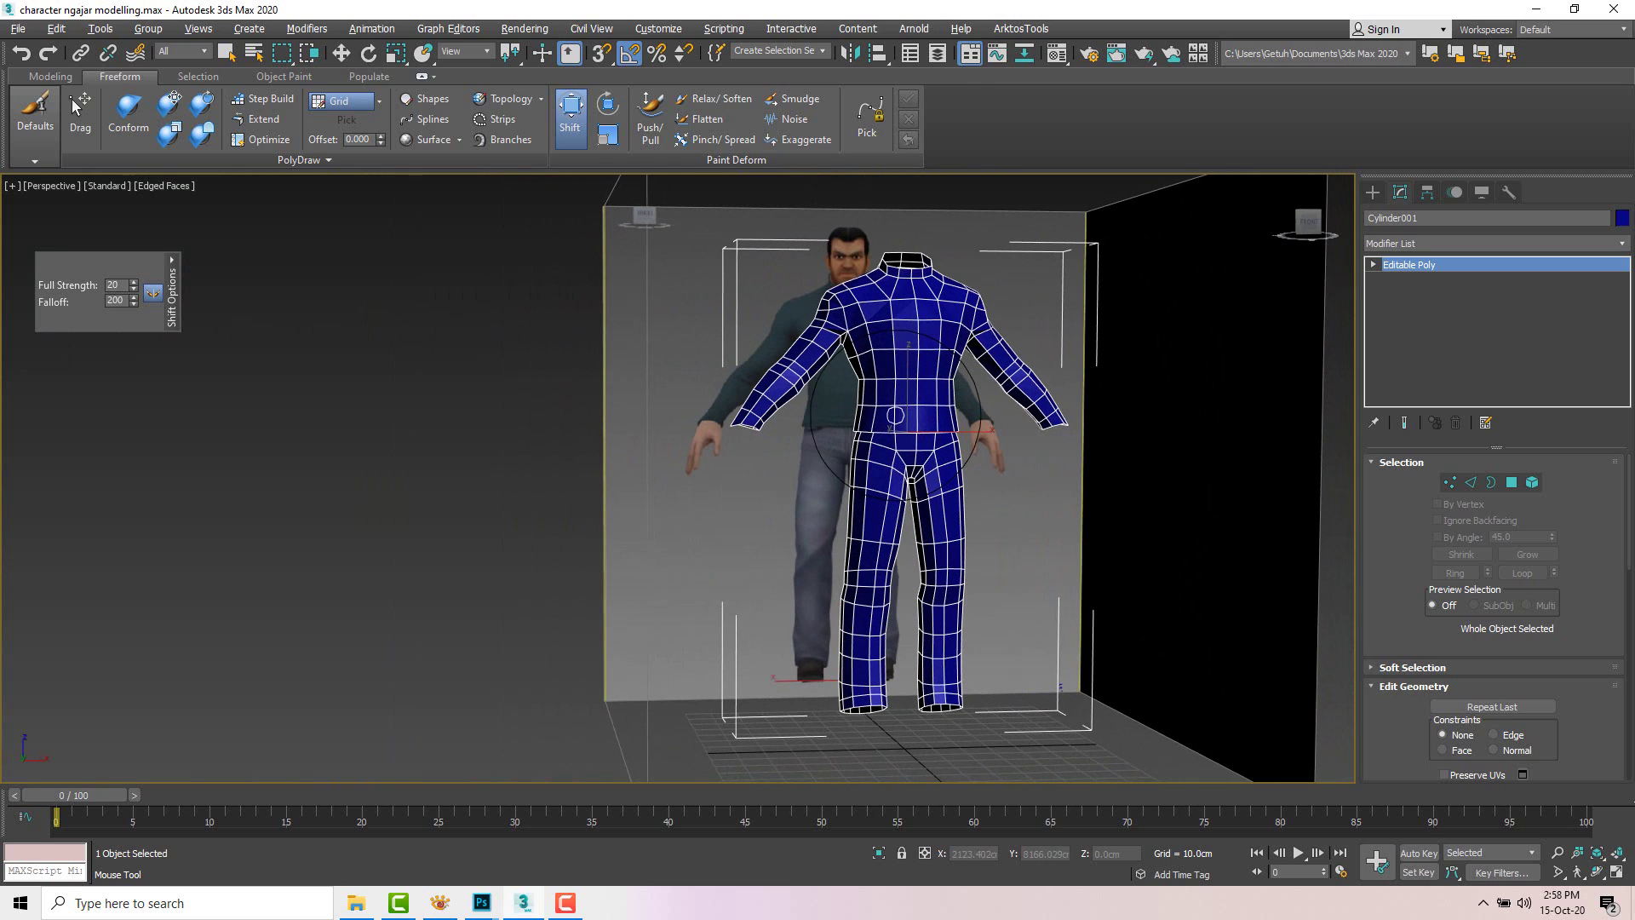
Step: Switch from the Shift brush to the Move tool and frame the whole figure in the four-viewport layout
key("w")
key("alt+w")
mouse_move(1061, 554)
middle_mouse_down()
mouse_move(955, 568)
mouse_move(967, 600)
middle_mouse_up()
middle_click_drag(465, 610, 437, 648)
scroll(438, 647, "down", 4)
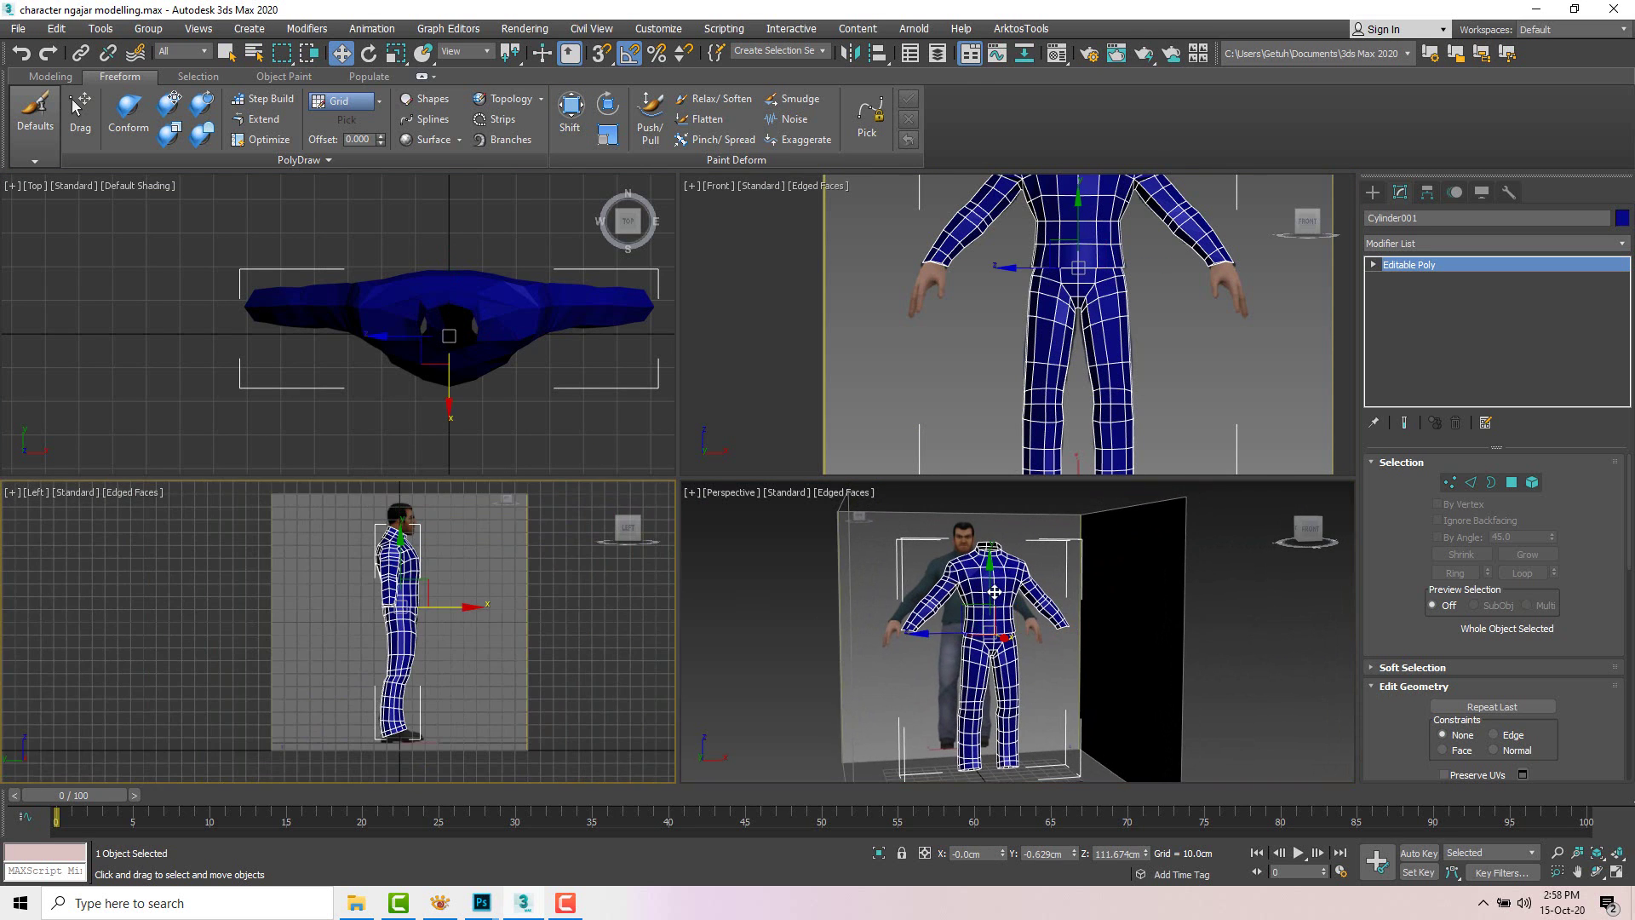
mouse_move(994, 591)
middle_mouse_down()
mouse_move(1003, 616)
mouse_move(1010, 589)
middle_mouse_up()
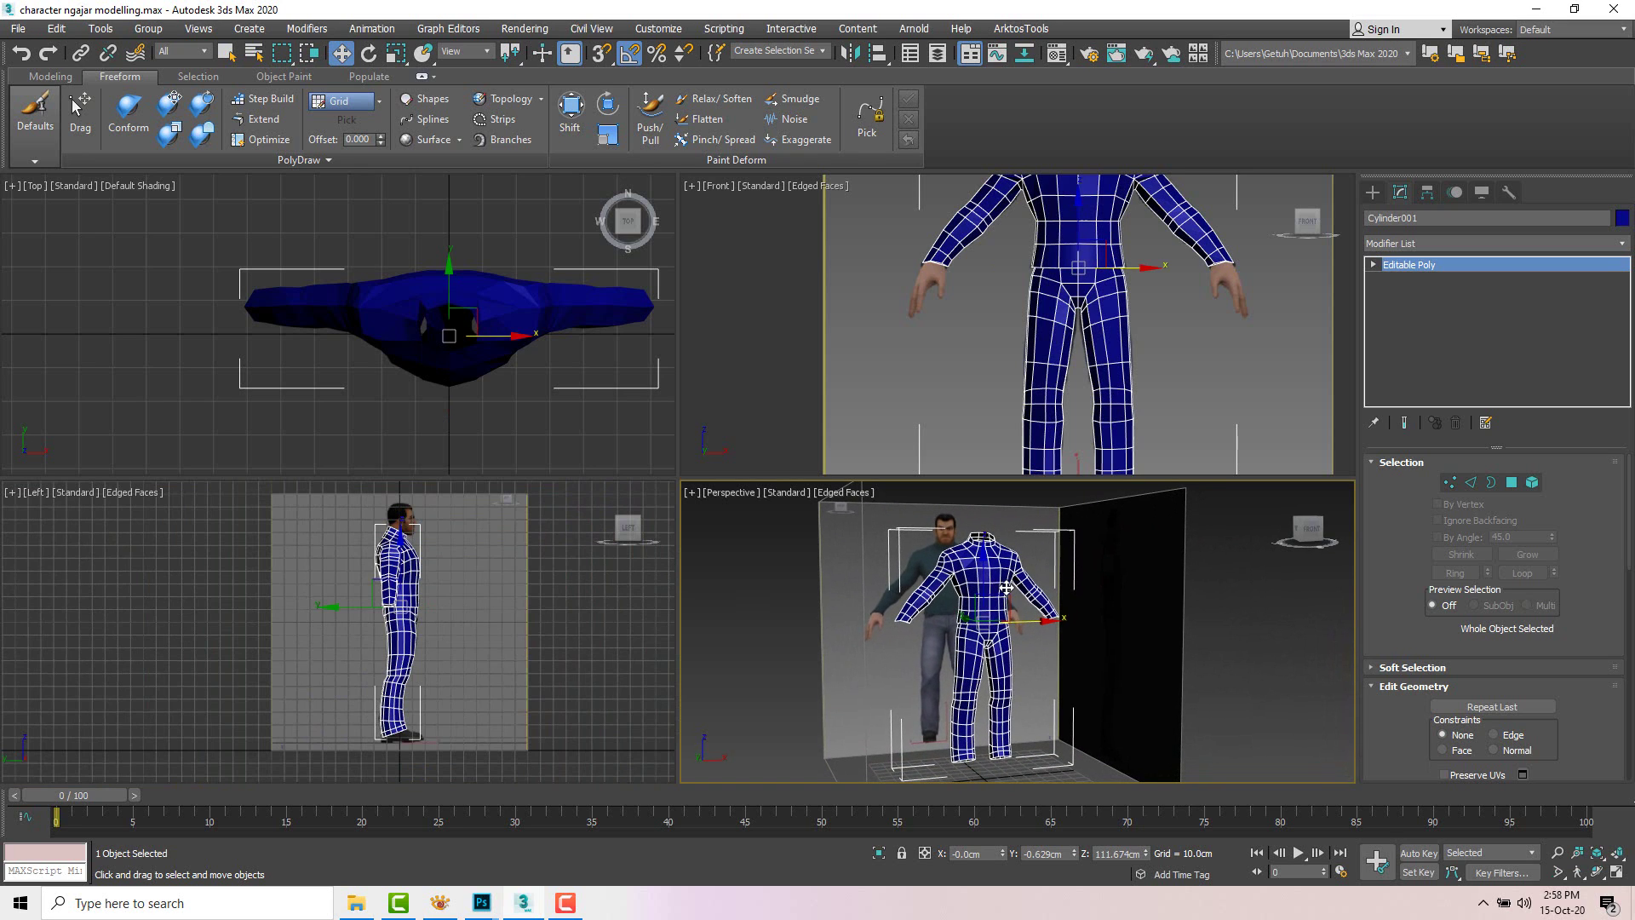